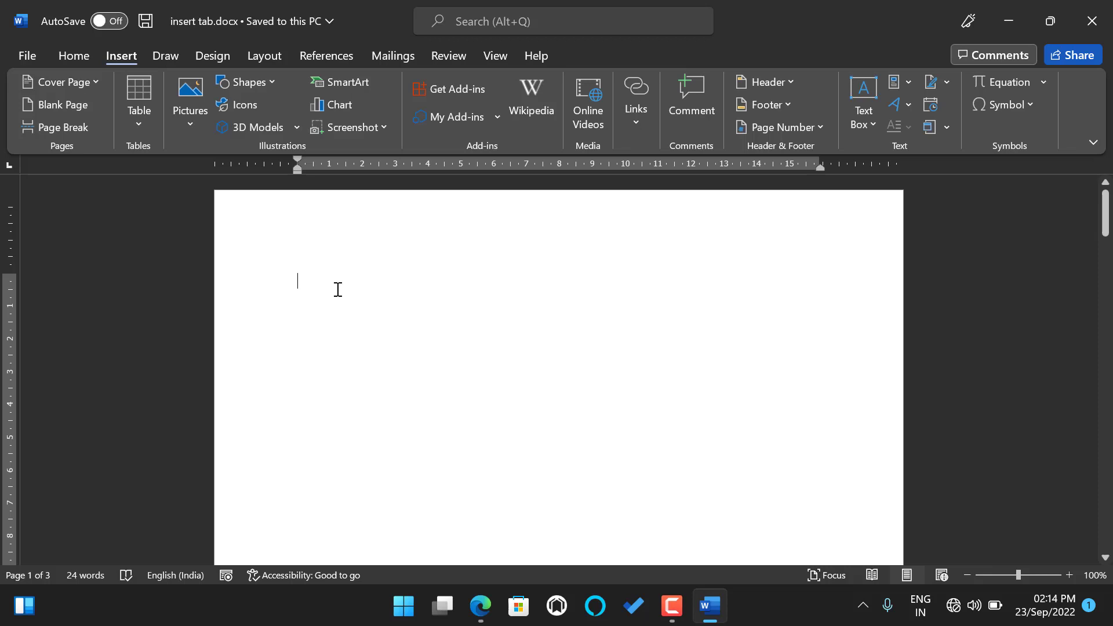
Generate sample paragraphs at the start of the document with the =rand() function.
{"action": "type", "text": "="}
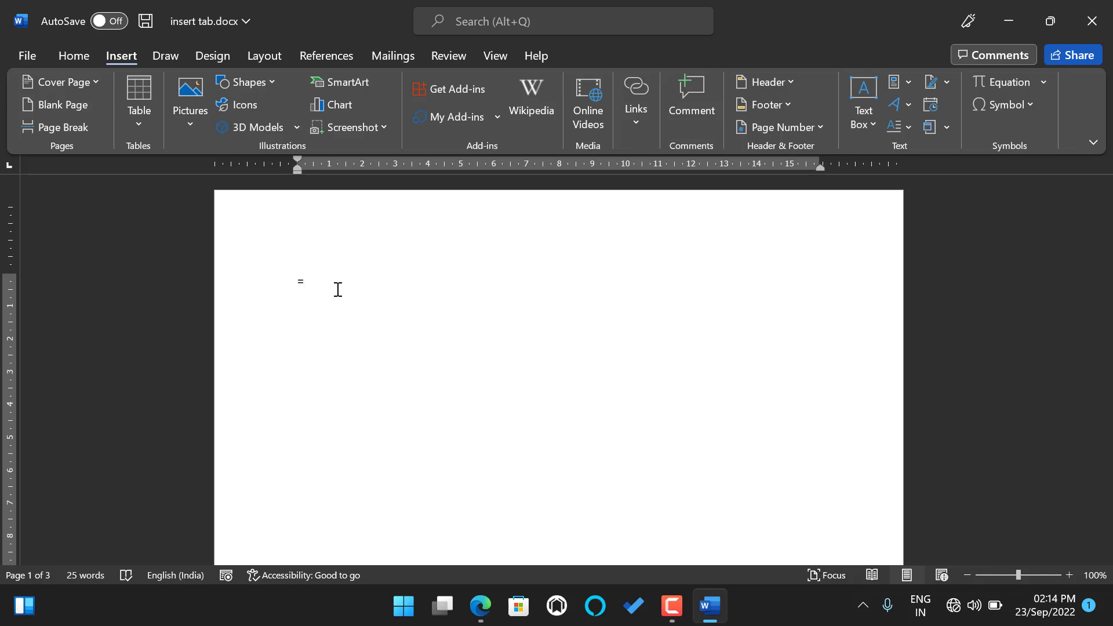
{"action": "type", "text": "rand"}
{"action": "type", "text": "()"}
{"action": "key", "text": "Return"}
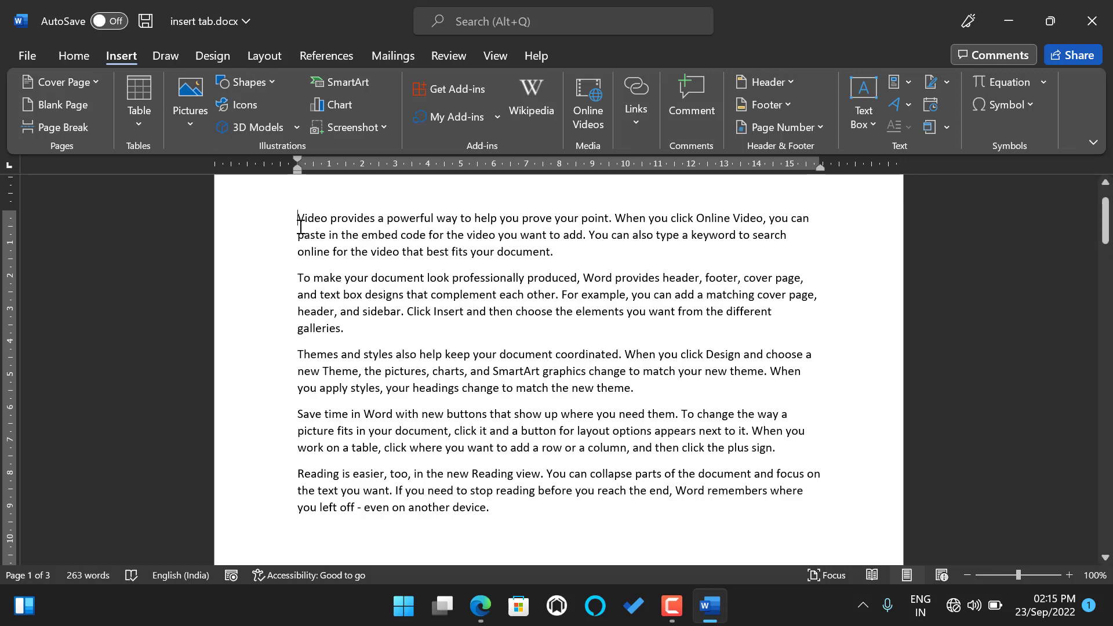
Copy the five sample paragraphs and paste them repeatedly below the original text to fill several pages.
{"action": "left_click_drag", "start_coordinate": [297, 217], "coordinate": [467, 518]}
{"action": "key", "text": "ctrl+c"}
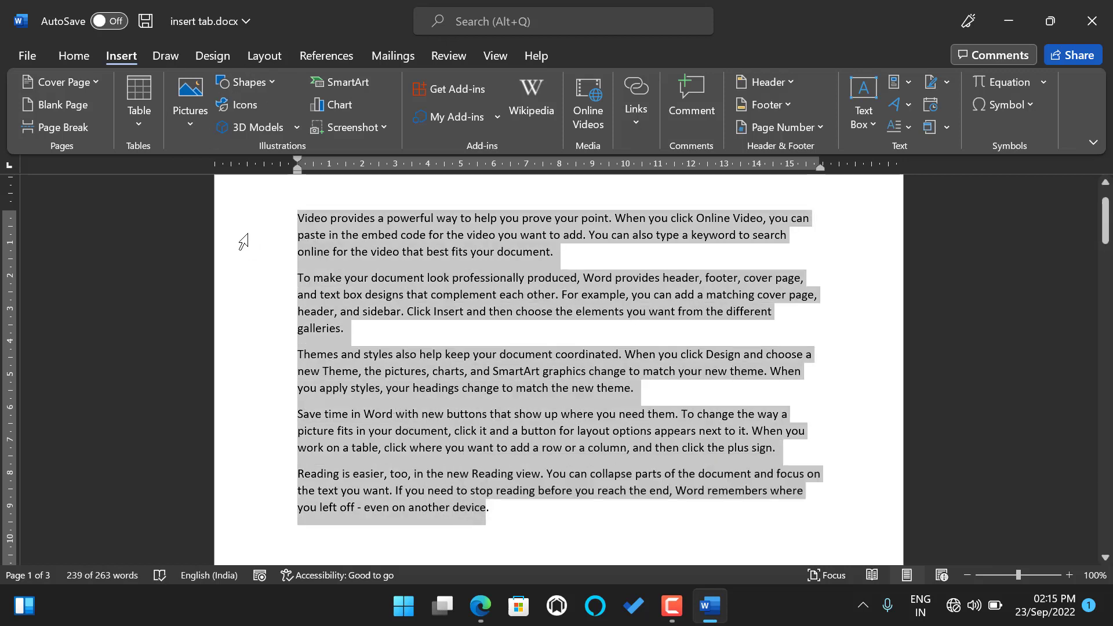
{"action": "left_click", "coordinate": [81, 56]}
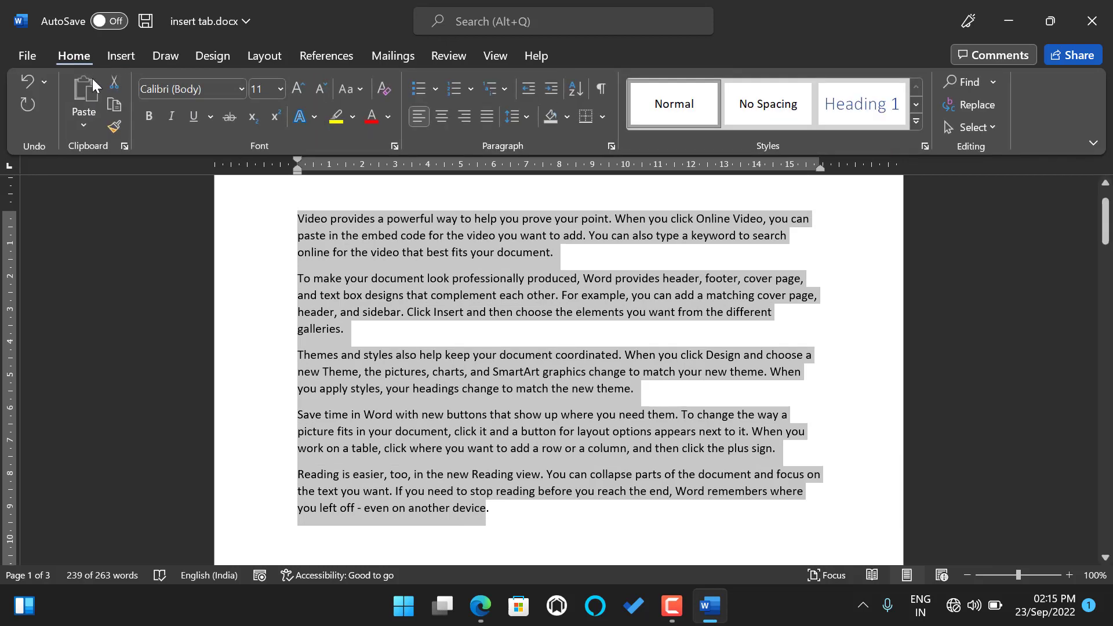
{"action": "left_click", "coordinate": [517, 514]}
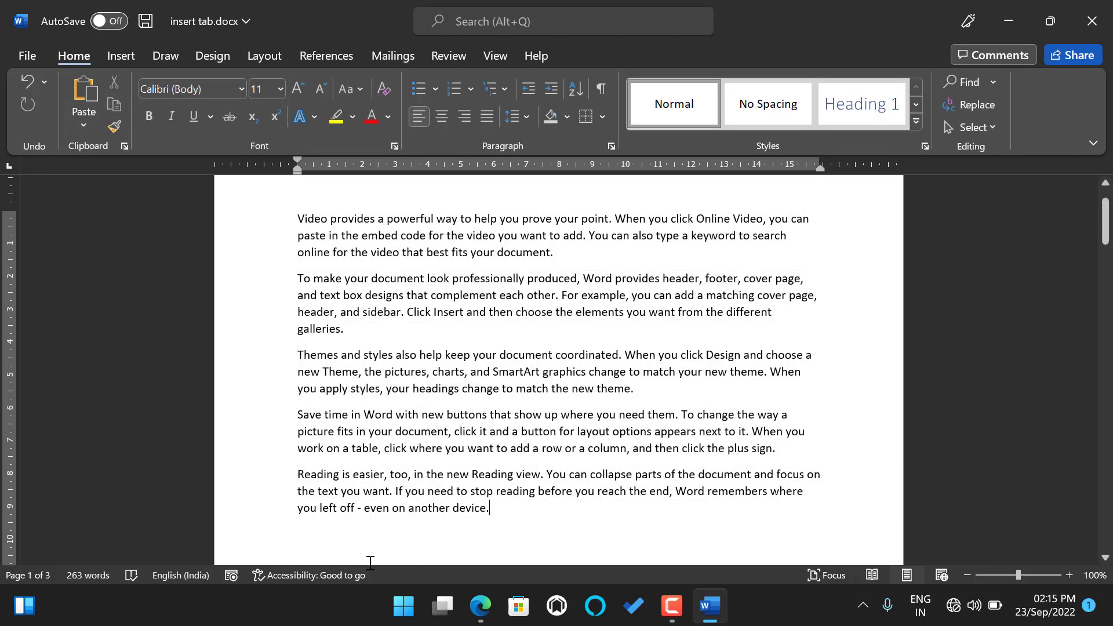
{"action": "left_click", "coordinate": [329, 535]}
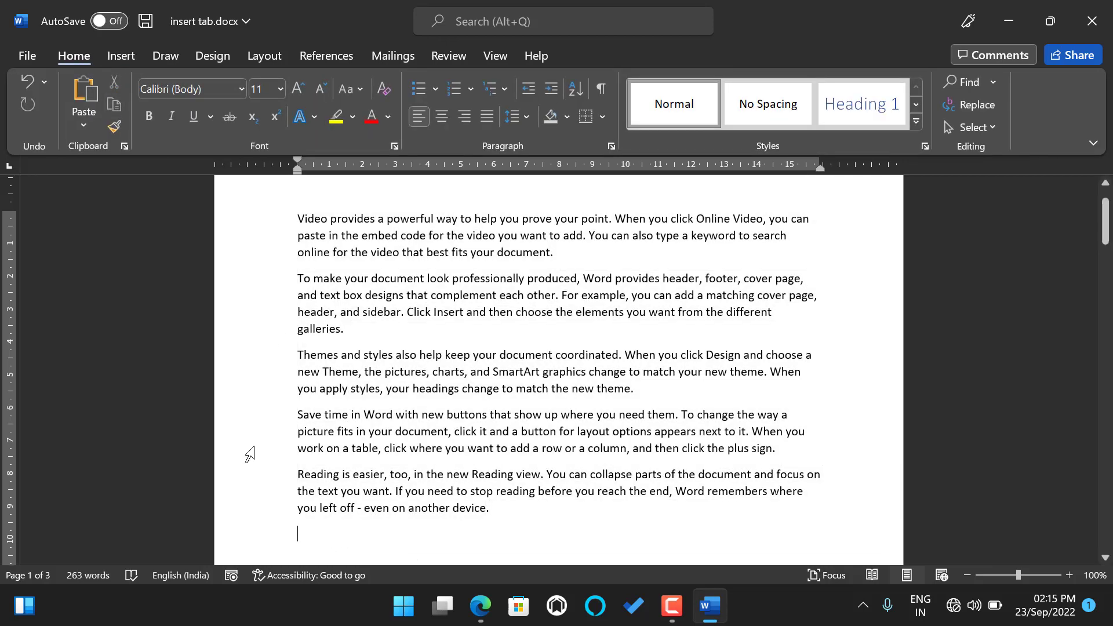
{"action": "left_click", "coordinate": [86, 79]}
{"action": "left_click", "coordinate": [85, 79]}
{"action": "left_click", "coordinate": [86, 79]}
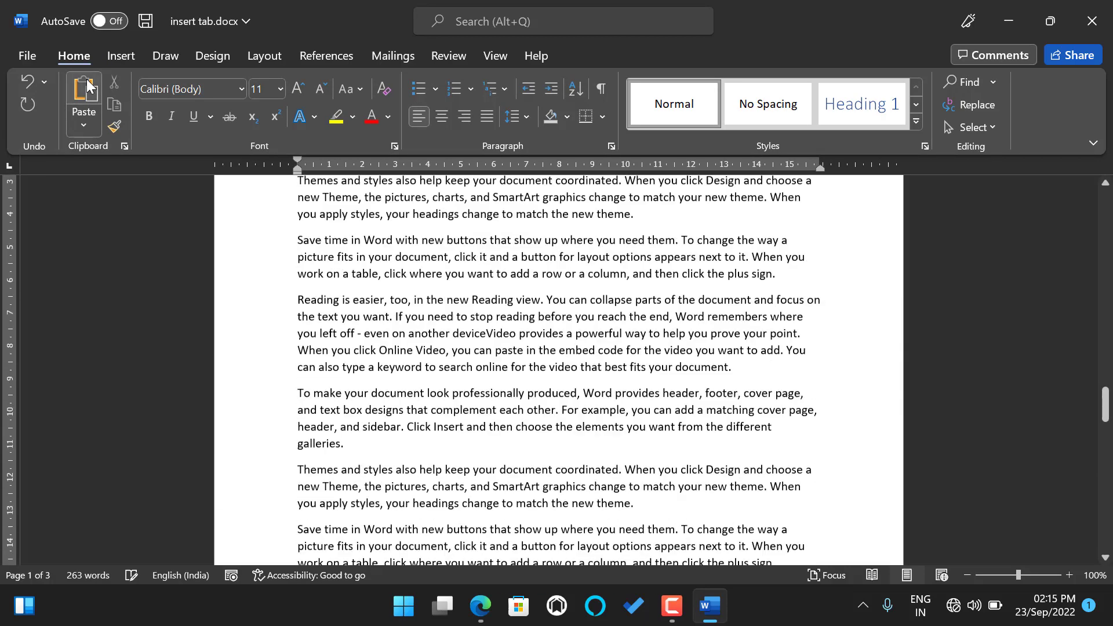
{"action": "left_click", "coordinate": [85, 79]}
{"action": "left_click", "coordinate": [85, 79]}
{"action": "left_click", "coordinate": [86, 79]}
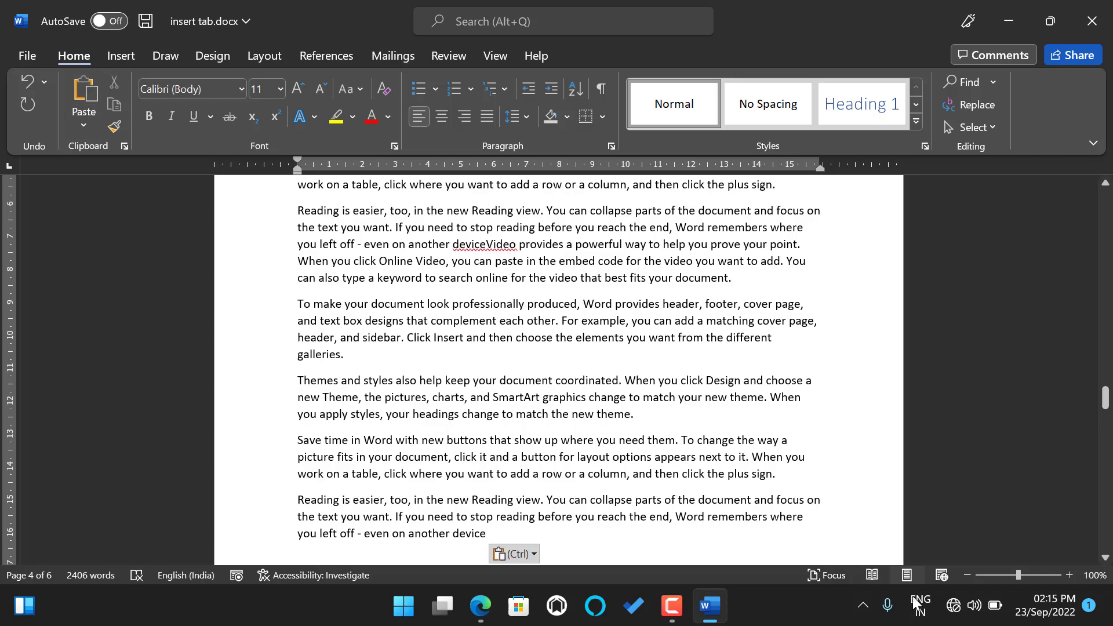
Browse the built-in cover page designs and insert the Integral cover page at the start of the document.
{"action": "left_click_drag", "start_coordinate": [1104, 409], "coordinate": [1105, 207]}
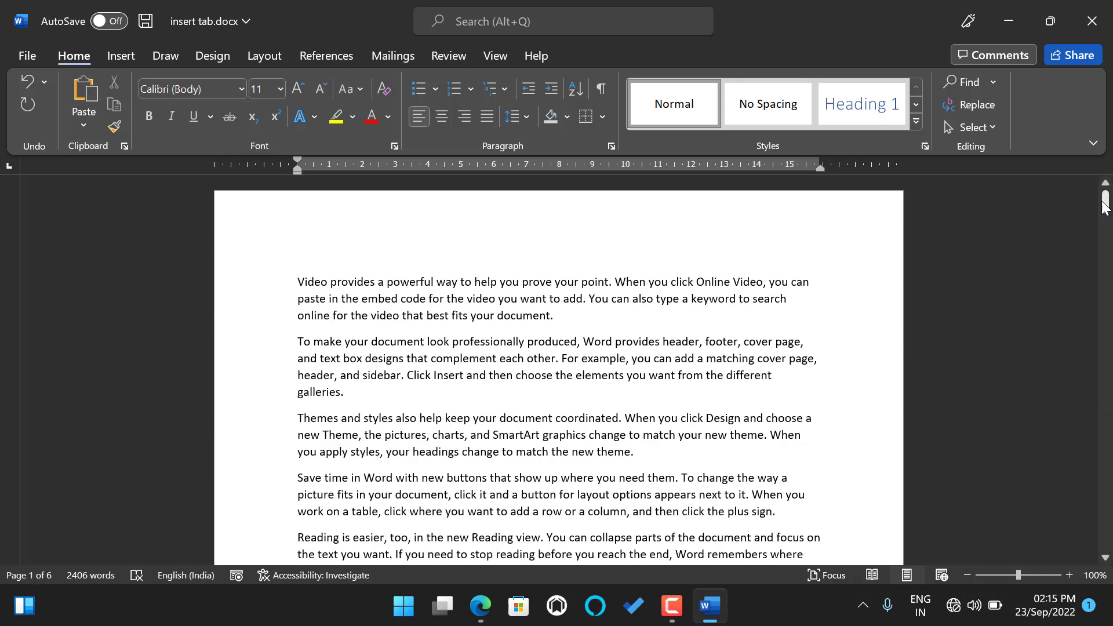
{"action": "left_click", "coordinate": [110, 56]}
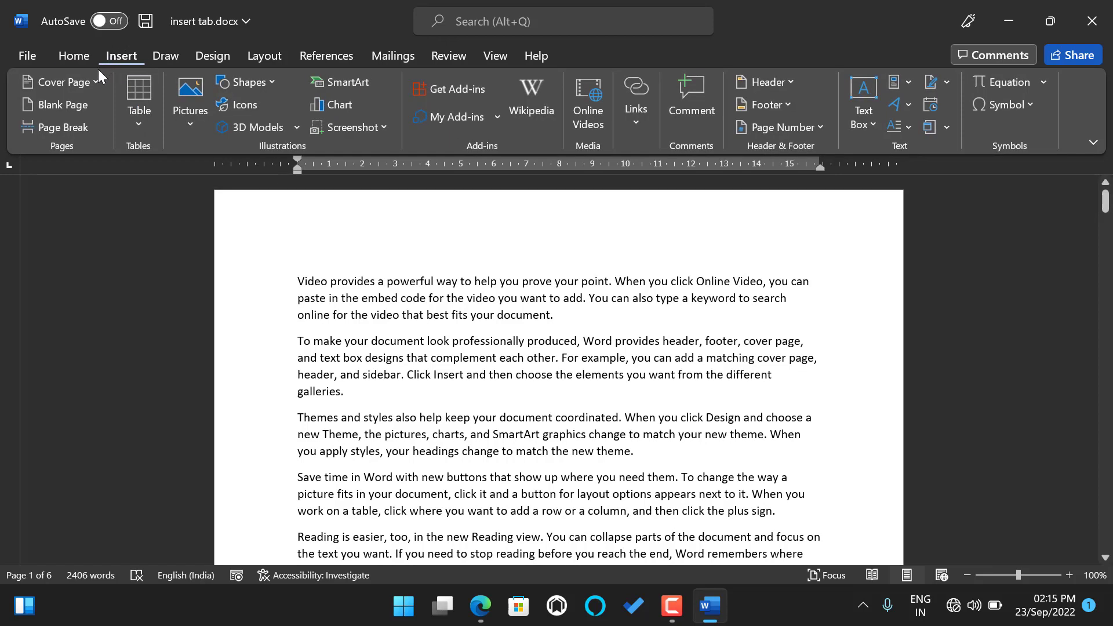
{"action": "left_click", "coordinate": [96, 82]}
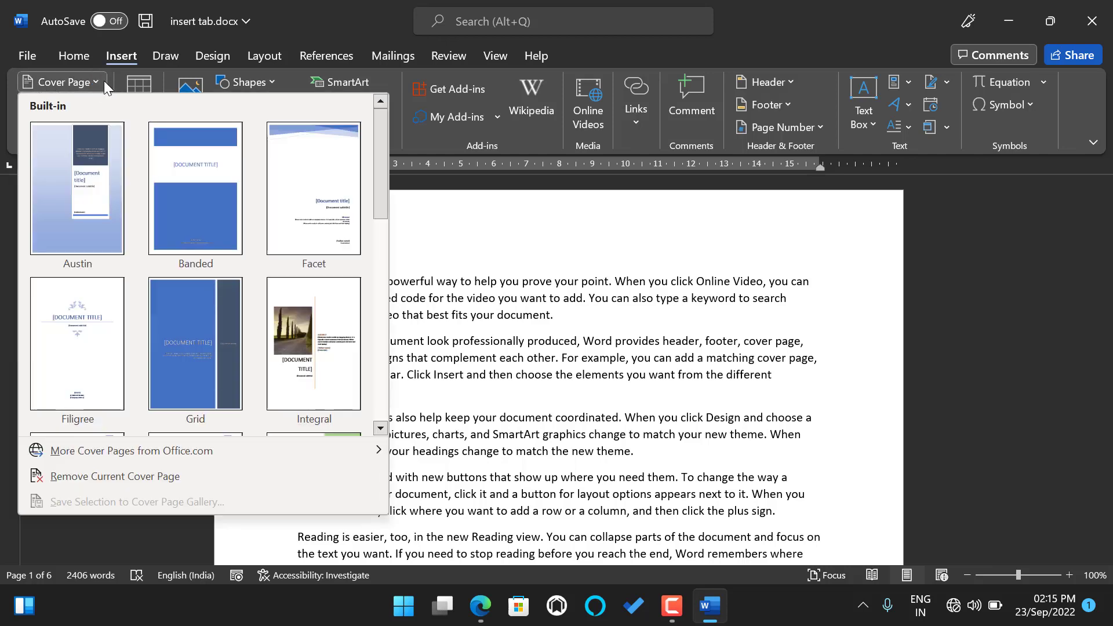
{"action": "left_click_drag", "start_coordinate": [385, 187], "coordinate": [385, 192]}
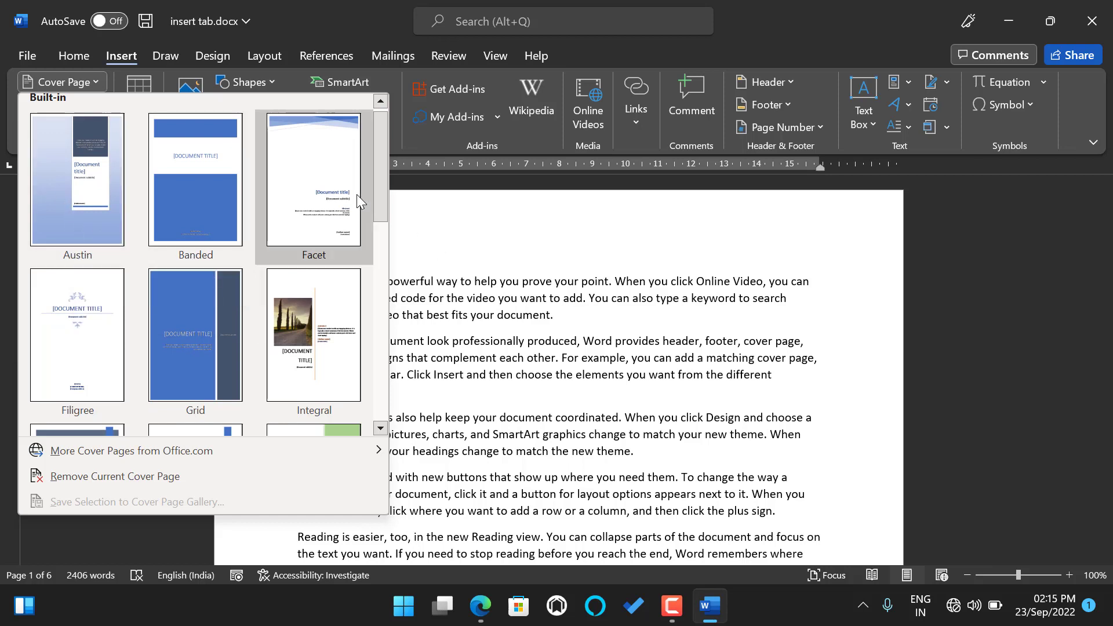
{"action": "left_click", "coordinate": [380, 302]}
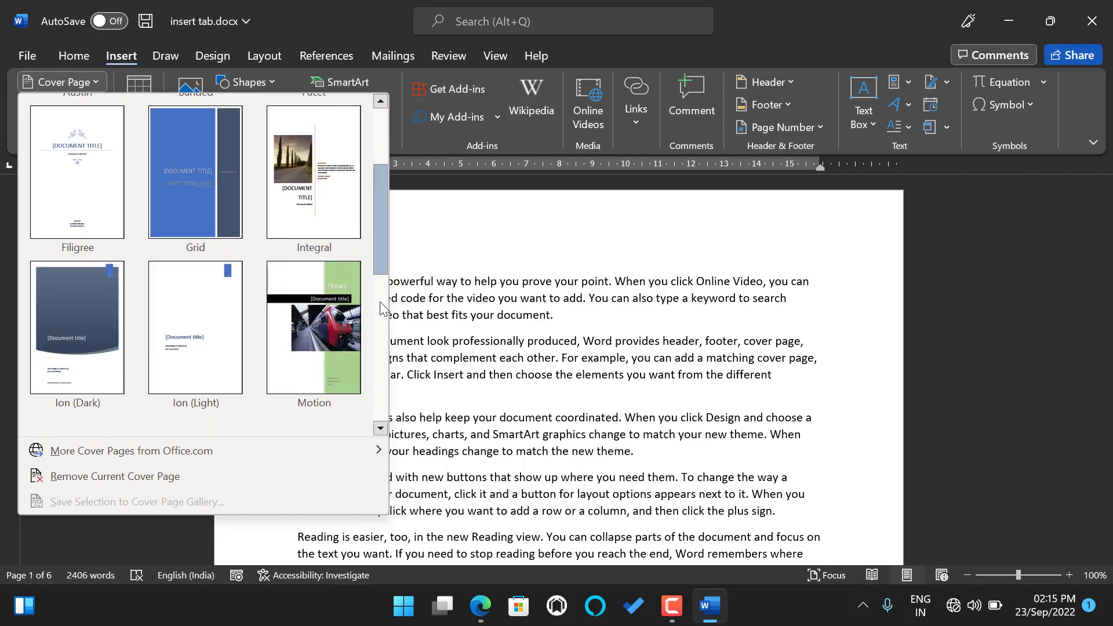
{"action": "left_click_drag", "start_coordinate": [381, 302], "coordinate": [375, 211]}
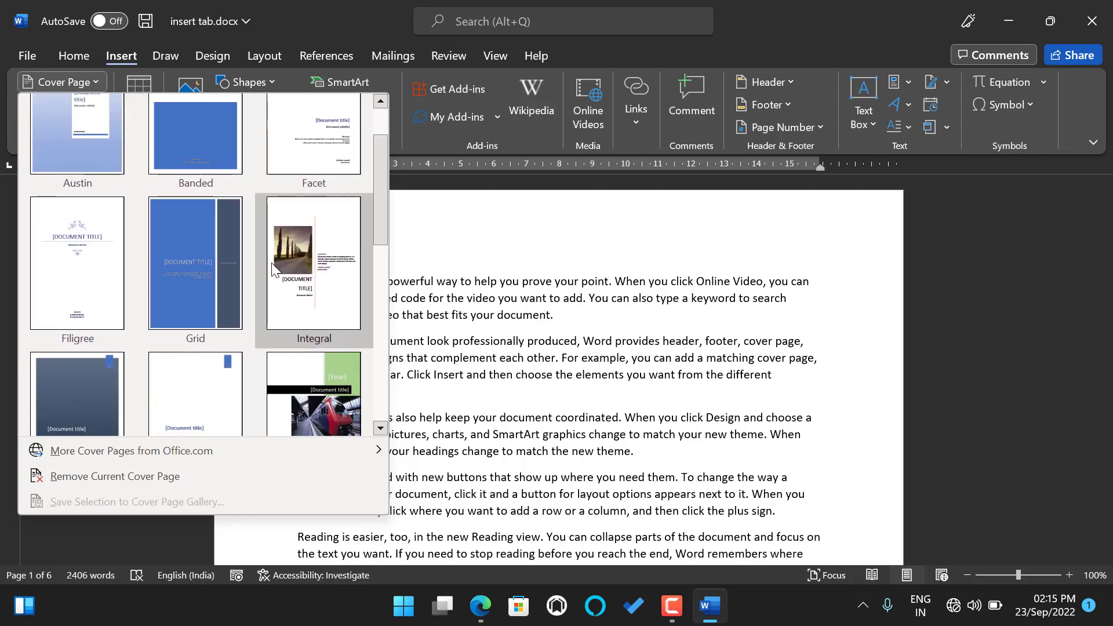
{"action": "left_click", "coordinate": [286, 266]}
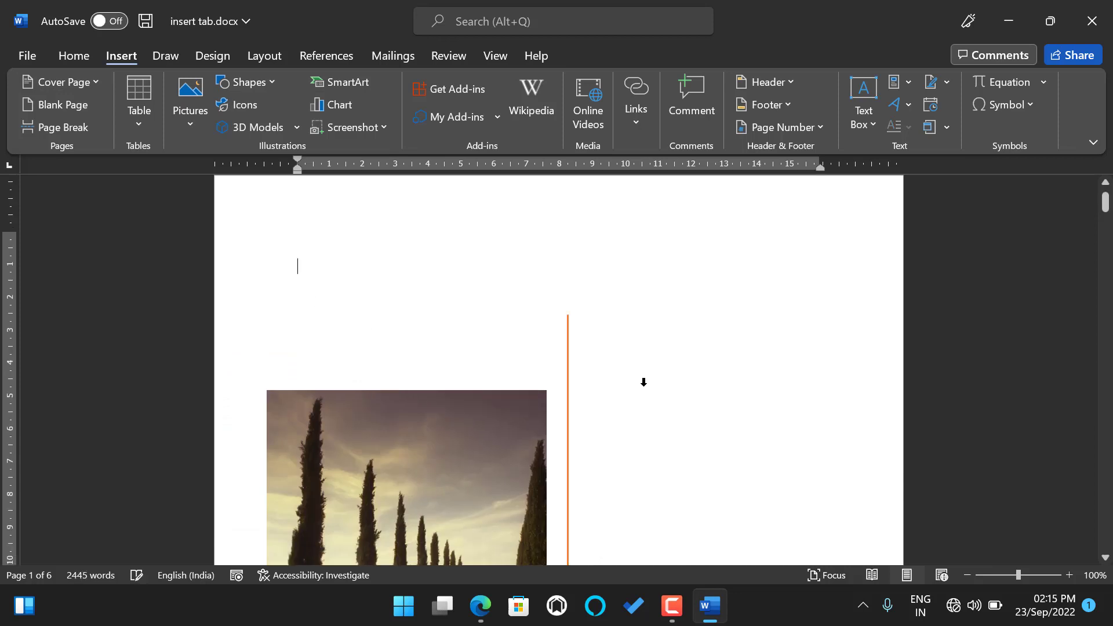
Replace the document title placeholder on the Integral cover page with NITWORLD.
{"action": "scroll", "coordinate": [645, 386], "scroll_direction": "down", "scroll_amount": 5}
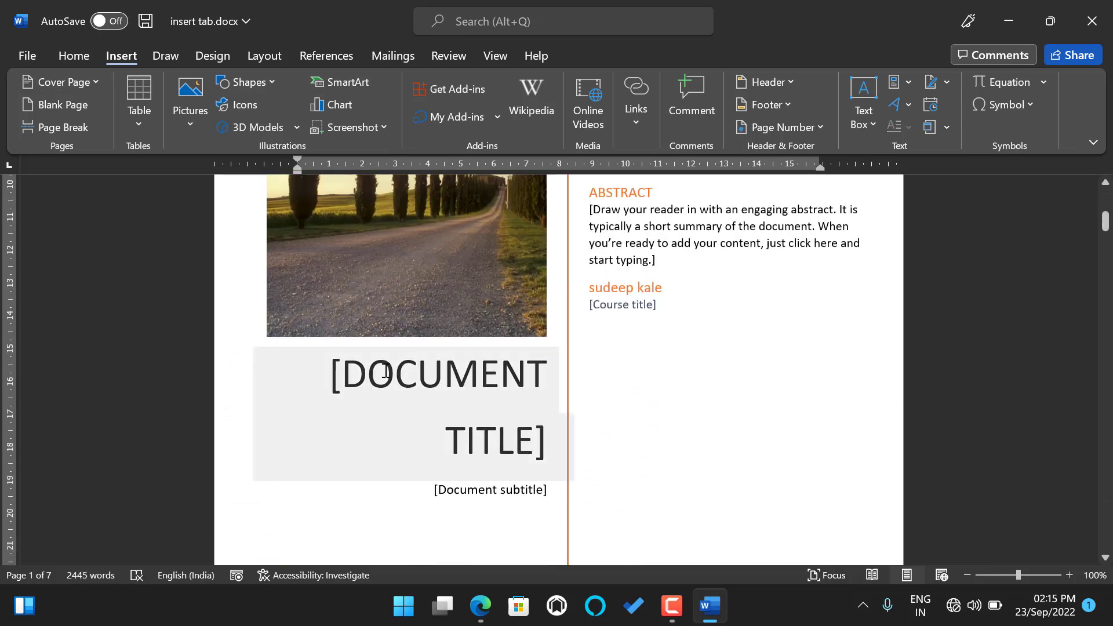
{"action": "left_click", "coordinate": [386, 371]}
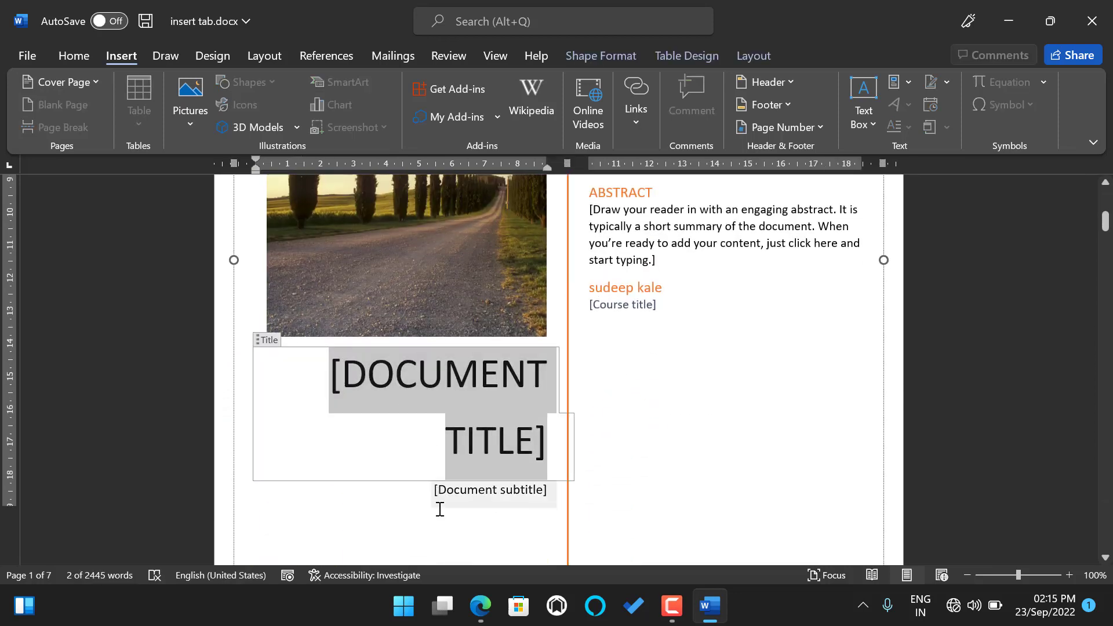
{"action": "scroll", "coordinate": [651, 429], "scroll_direction": "up", "scroll_amount": 2}
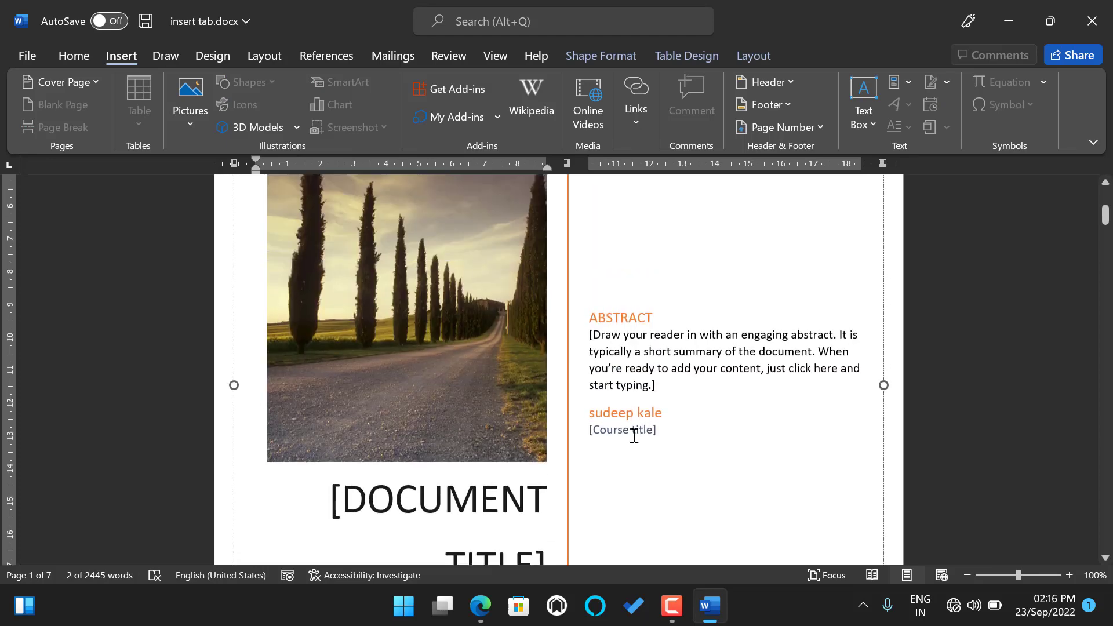
{"action": "scroll", "coordinate": [651, 337], "scroll_direction": "down", "scroll_amount": 6}
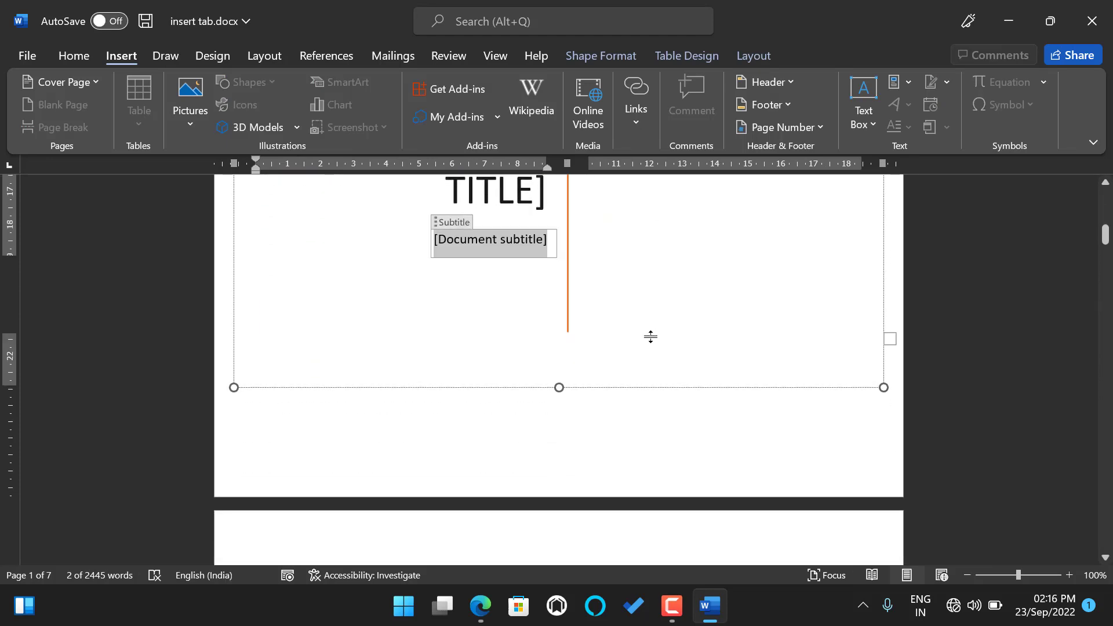
{"action": "scroll", "coordinate": [652, 337], "scroll_direction": "up", "scroll_amount": 3}
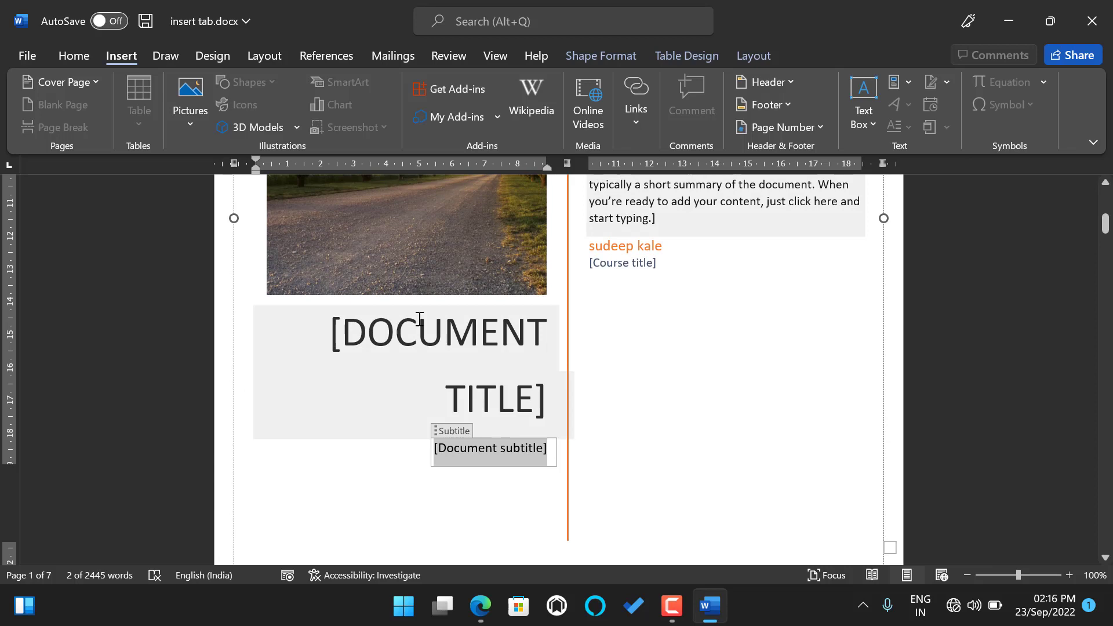
{"action": "left_click", "coordinate": [468, 335]}
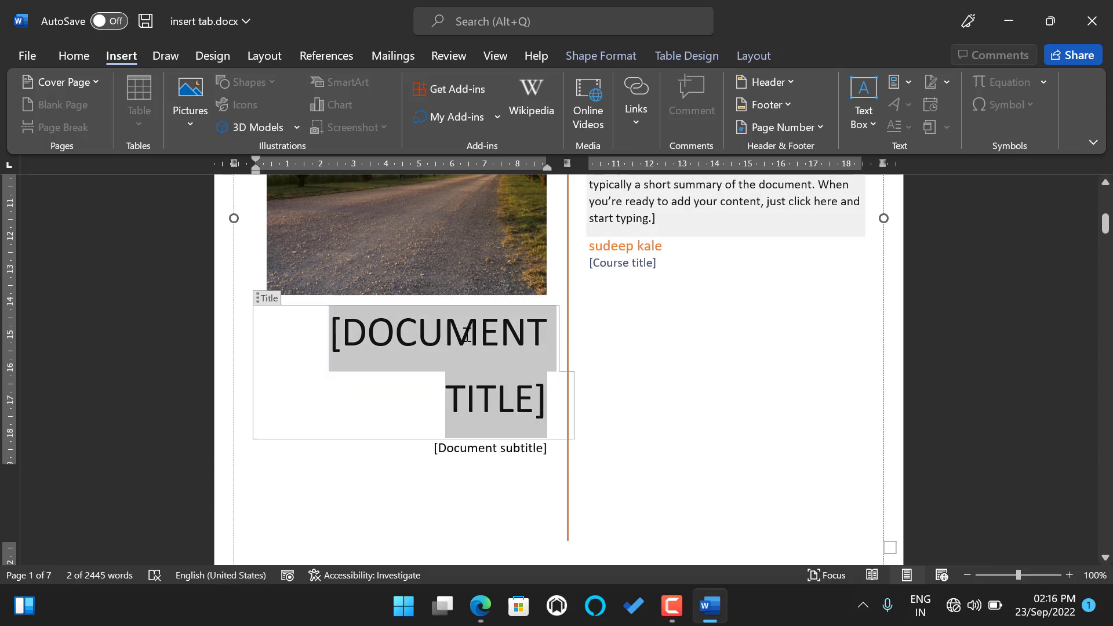
{"action": "type", "text": "N"}
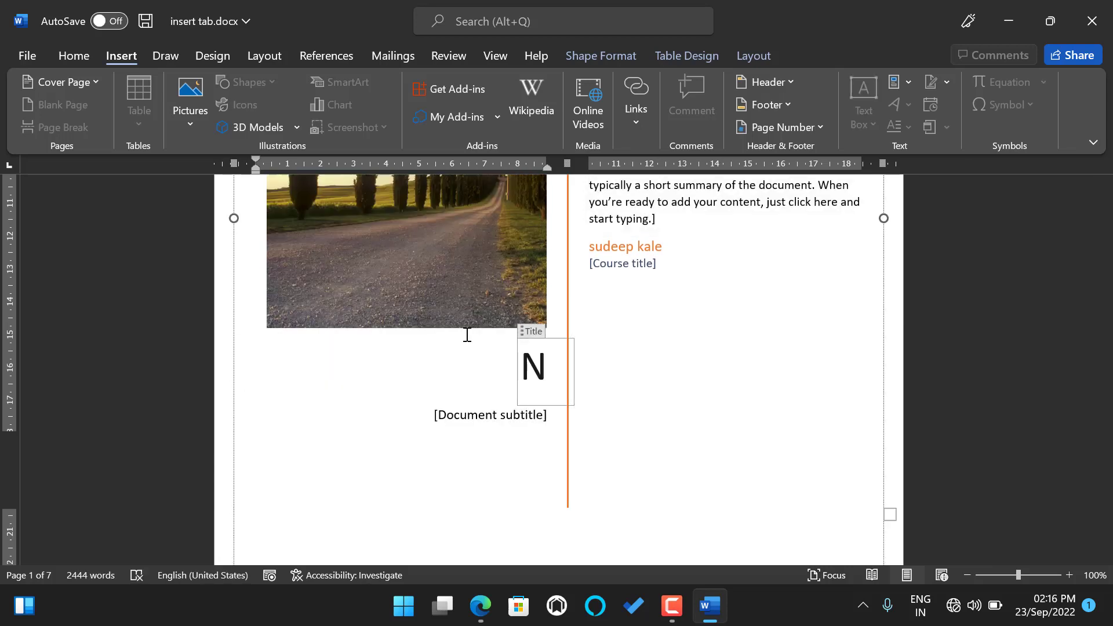
{"action": "type", "text": "ITWORLD"}
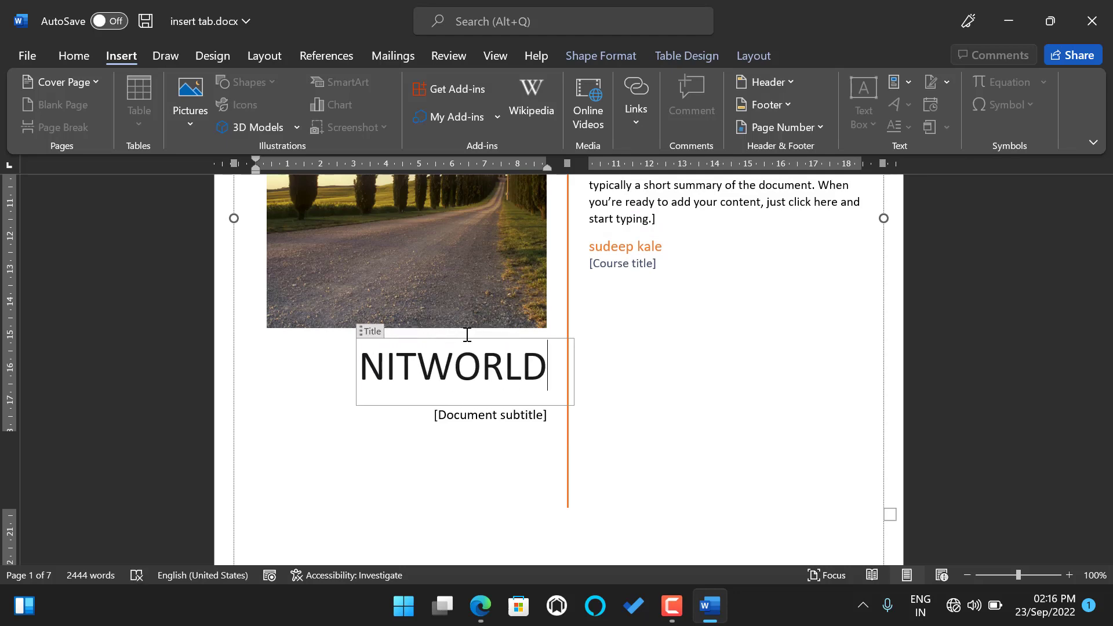
Switch the cover page to the Banded design, and remove the current cover page from the document.
{"action": "scroll", "coordinate": [467, 335], "scroll_direction": "up", "scroll_amount": 4}
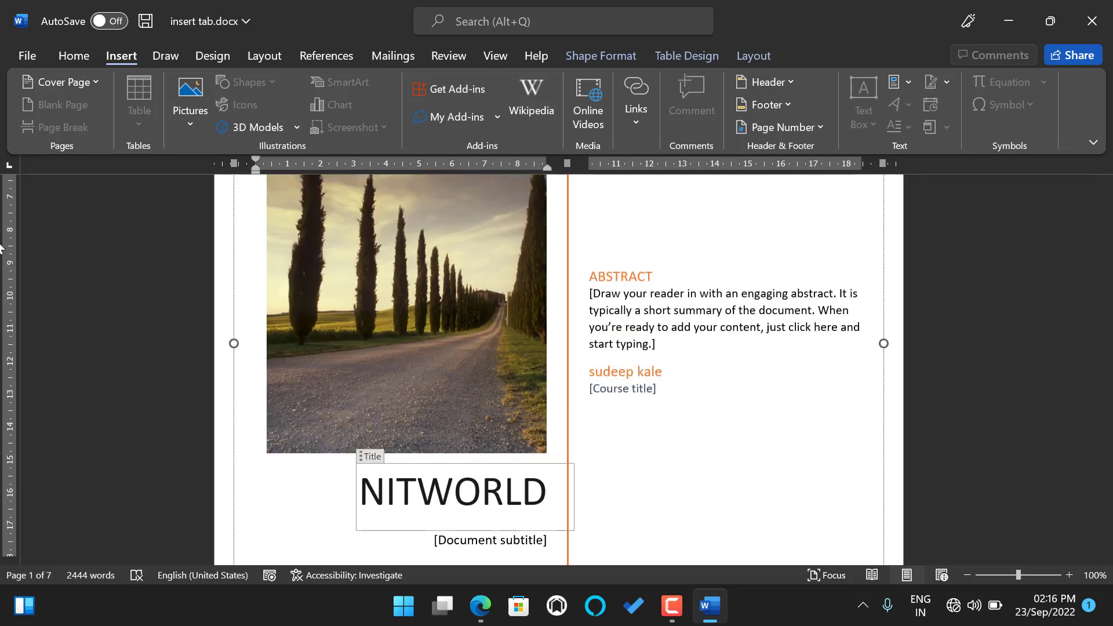
{"action": "left_click", "coordinate": [96, 79]}
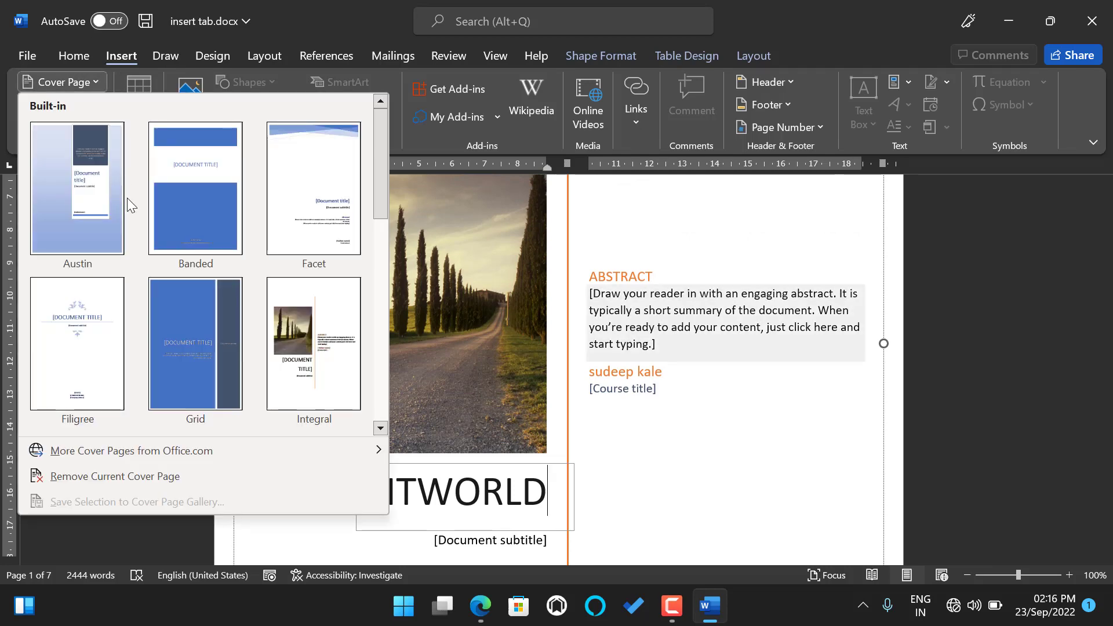
{"action": "left_click", "coordinate": [169, 198]}
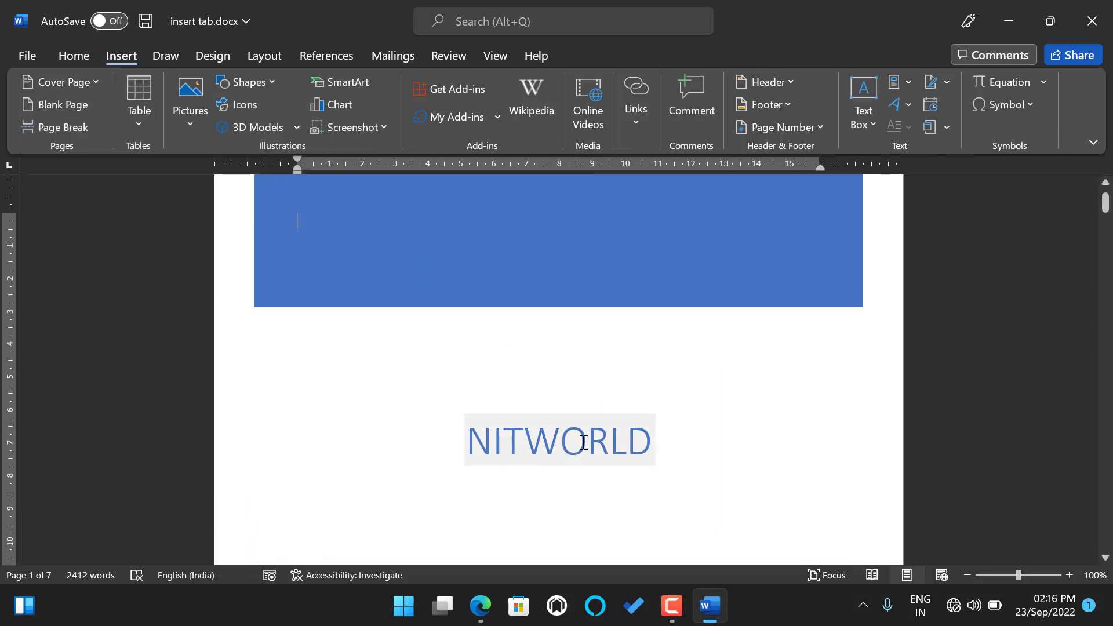
{"action": "left_click", "coordinate": [90, 85]}
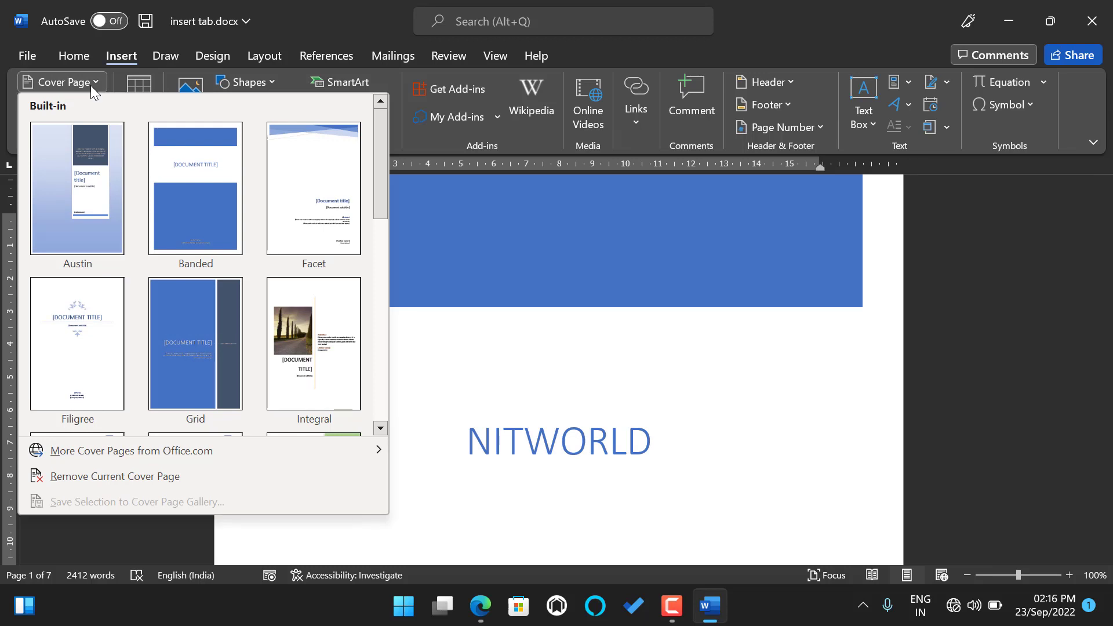
{"action": "left_click", "coordinate": [102, 475]}
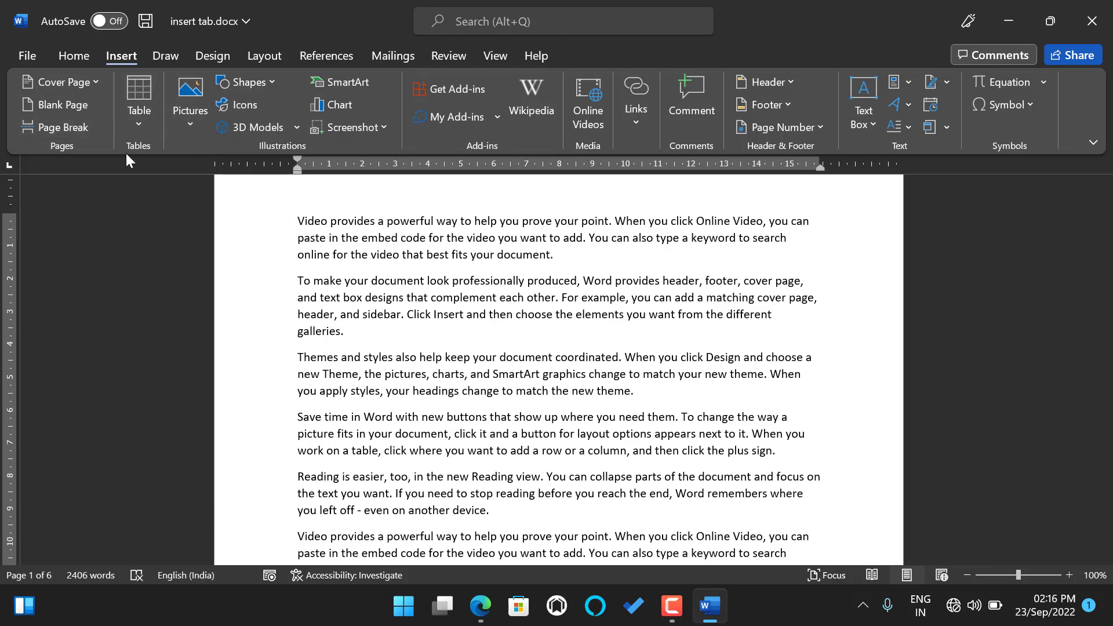
Examine how the text flows from page 1 to page 2, and place the insertion point at the end of page 1's last paragraph.
{"action": "scroll", "coordinate": [636, 406], "scroll_direction": "down", "scroll_amount": 3}
{"action": "scroll", "coordinate": [635, 406], "scroll_direction": "up", "scroll_amount": 2}
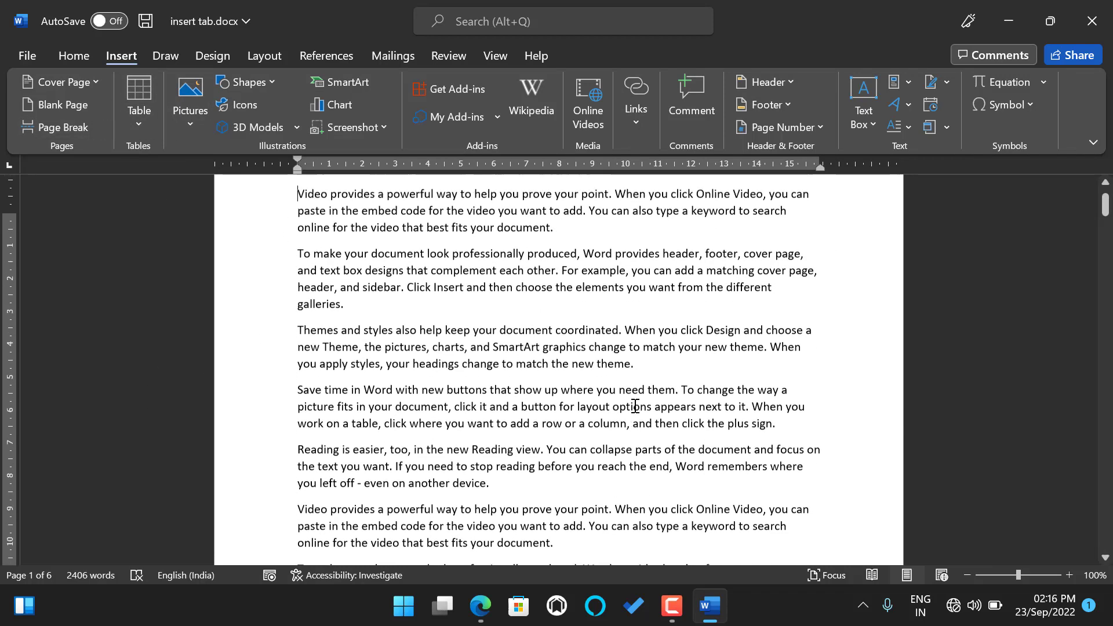
{"action": "scroll", "coordinate": [635, 405], "scroll_direction": "up", "scroll_amount": 2}
{"action": "left_click", "coordinate": [282, 283]}
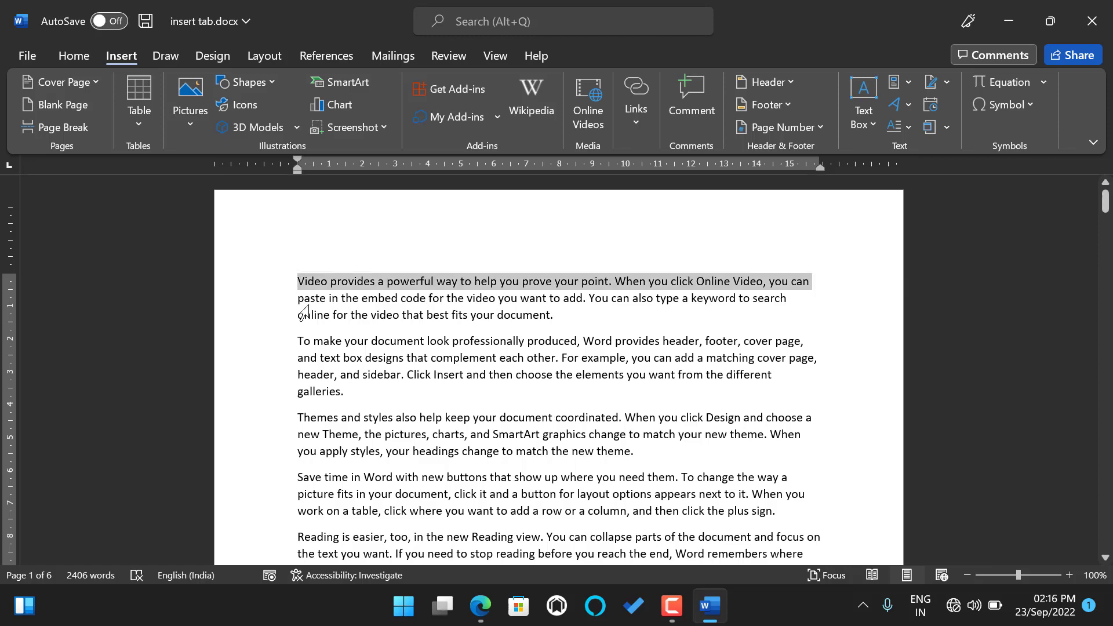
{"action": "left_click_drag", "start_coordinate": [306, 314], "coordinate": [557, 466]}
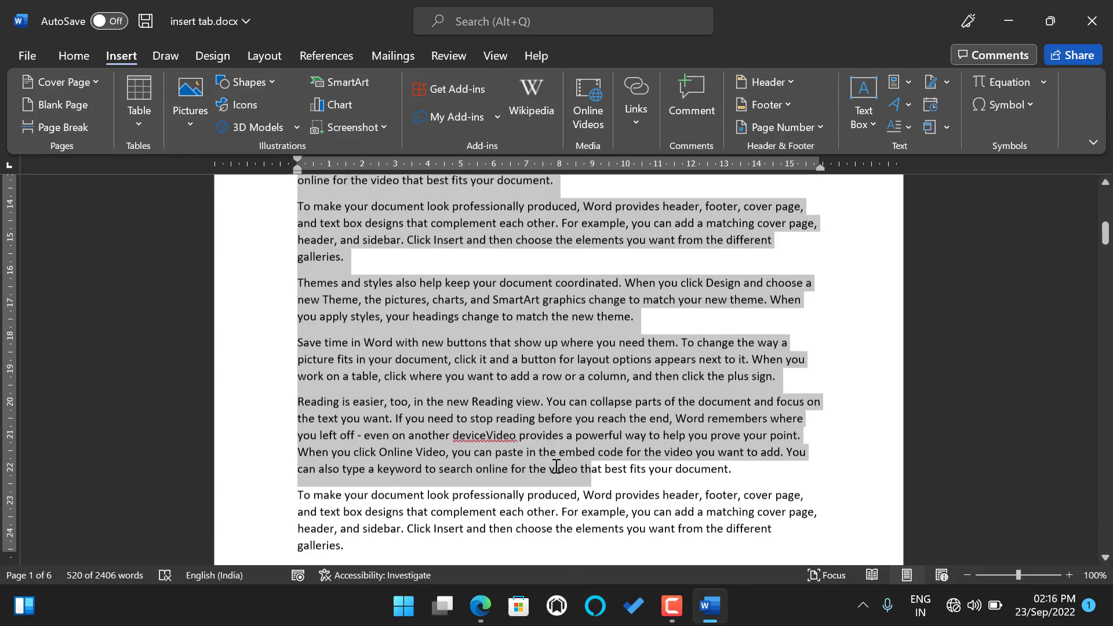
{"action": "scroll", "coordinate": [522, 469], "scroll_direction": "down", "scroll_amount": 2}
{"action": "left_click", "coordinate": [333, 523]}
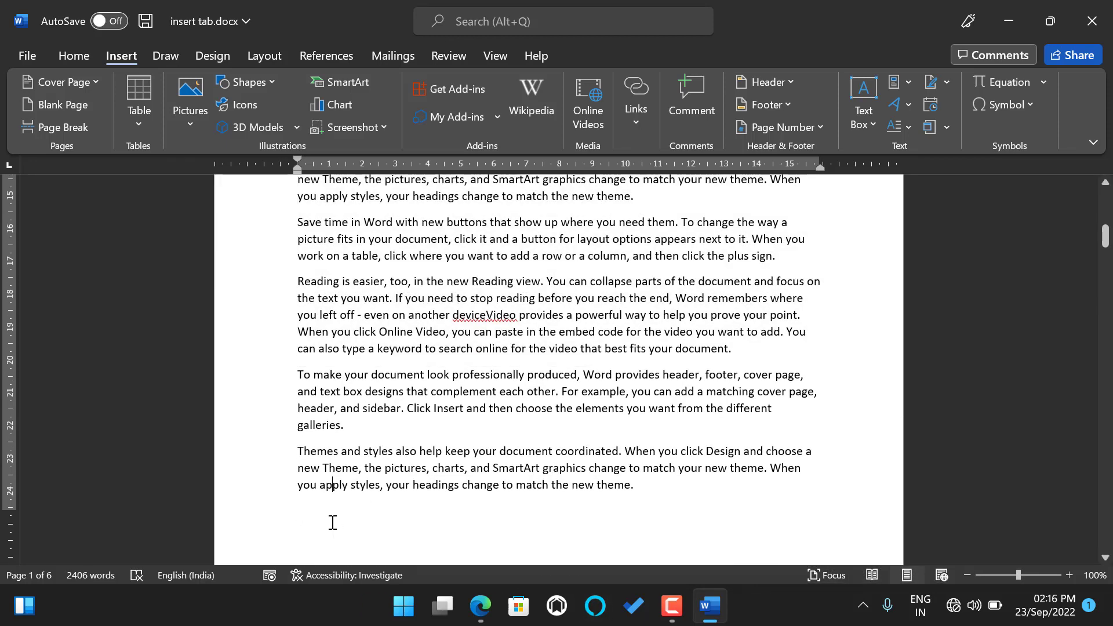
{"action": "scroll", "coordinate": [332, 522], "scroll_direction": "down", "scroll_amount": 5}
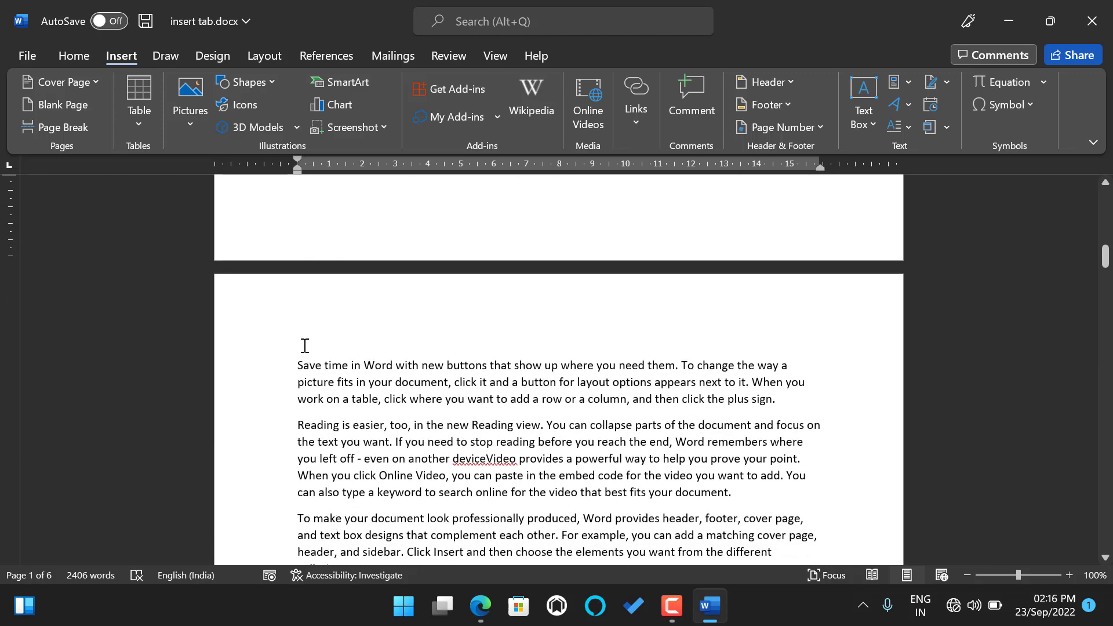
{"action": "scroll", "coordinate": [305, 345], "scroll_direction": "up", "scroll_amount": 3}
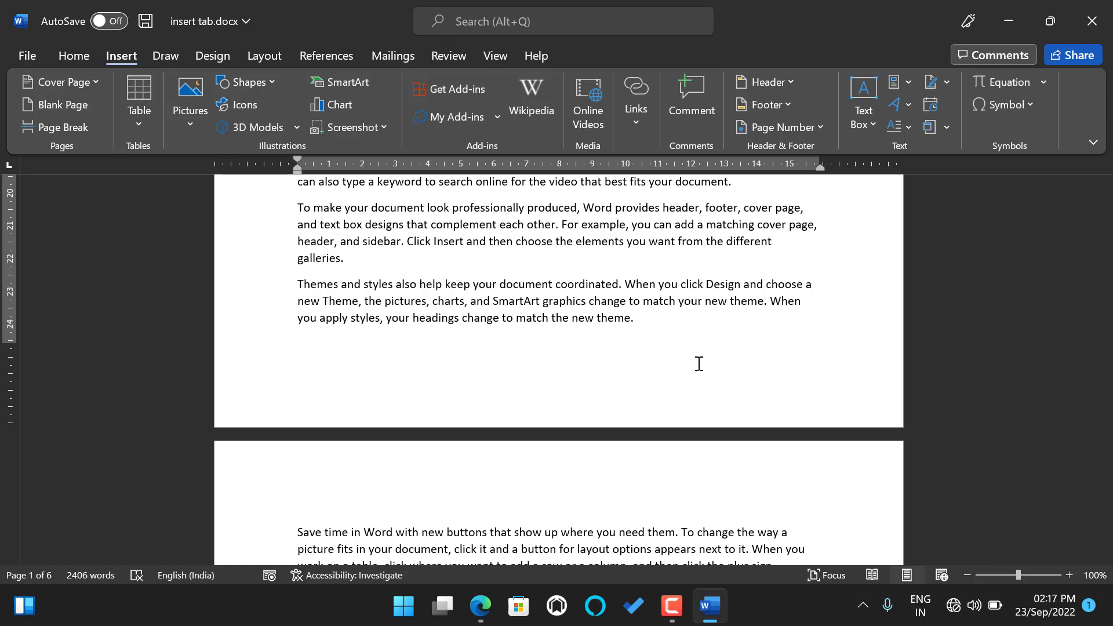
{"action": "left_click", "coordinate": [654, 325]}
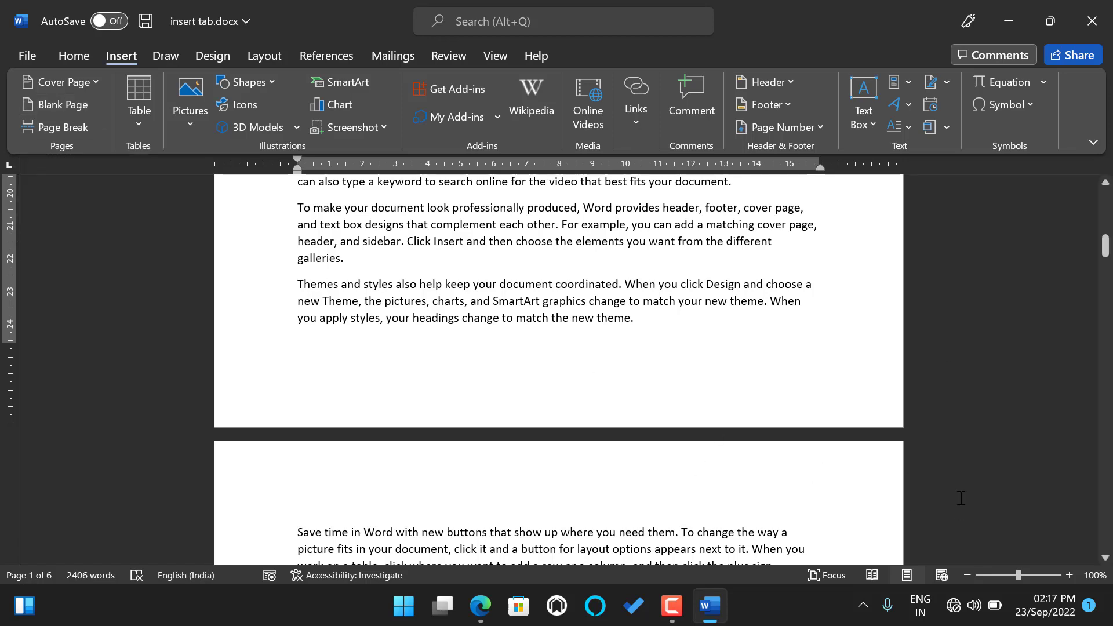
Insert a blank page after page 1's last paragraph, and check where the text continues.
{"action": "scroll", "coordinate": [903, 448], "scroll_direction": "up", "scroll_amount": 8}
{"action": "scroll", "coordinate": [903, 448], "scroll_direction": "down", "scroll_amount": 7}
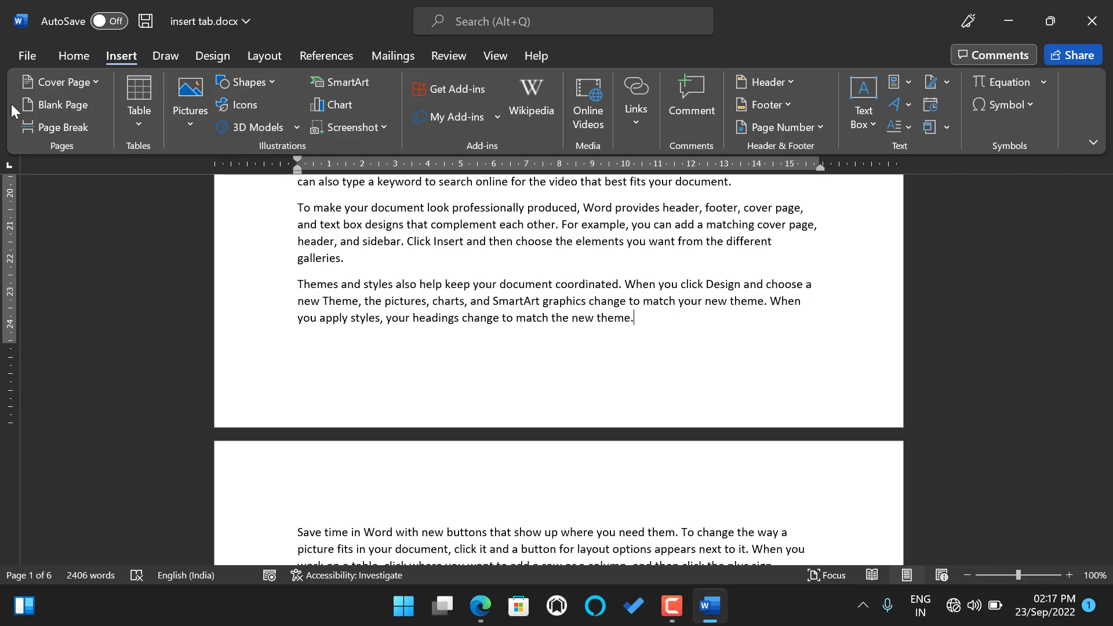
{"action": "left_click", "coordinate": [51, 102]}
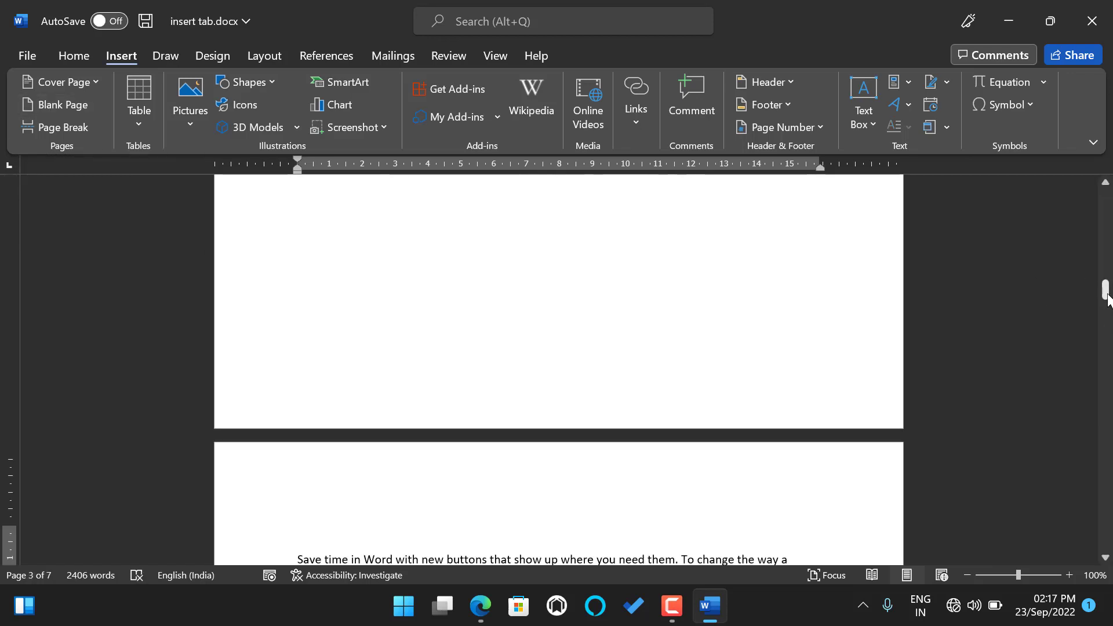
{"action": "mouse_move", "coordinate": [1106, 290]}
{"action": "left_mouse_down"}
{"action": "mouse_move", "coordinate": [1110, 247]}
{"action": "mouse_move", "coordinate": [1110, 299]}
{"action": "left_mouse_up"}
{"action": "mouse_move", "coordinate": [1108, 311]}
{"action": "left_mouse_down"}
{"action": "mouse_move", "coordinate": [1111, 250]}
{"action": "mouse_move", "coordinate": [1107, 319]}
{"action": "left_mouse_up"}
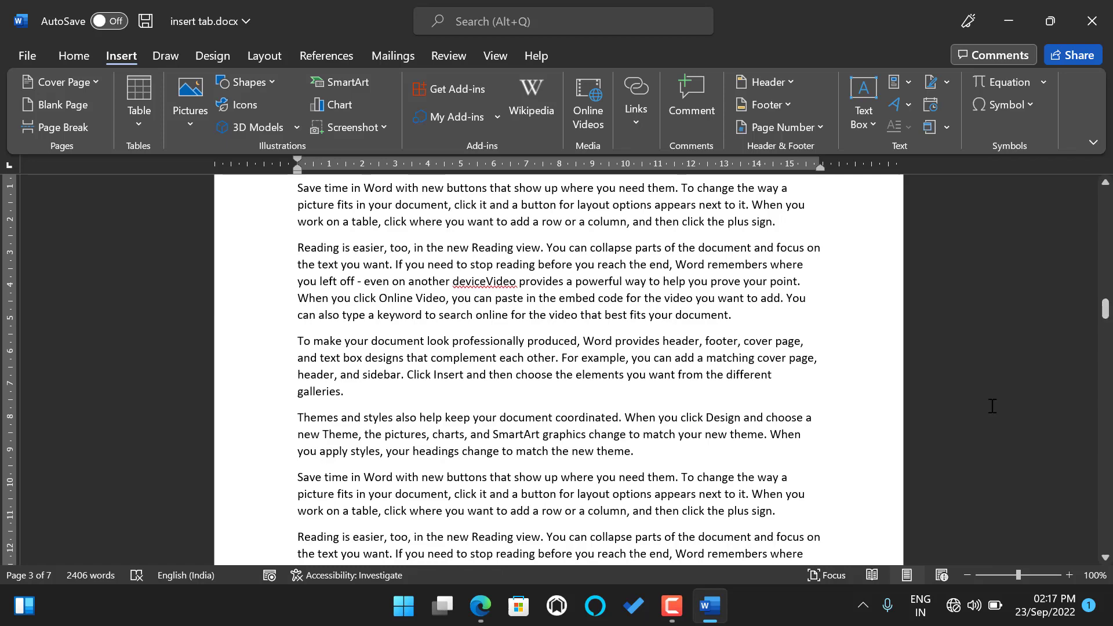
Insert another blank page before the text that starts with "Save time in Word" on page 3.
{"action": "scroll", "coordinate": [790, 355], "scroll_direction": "up", "scroll_amount": 1}
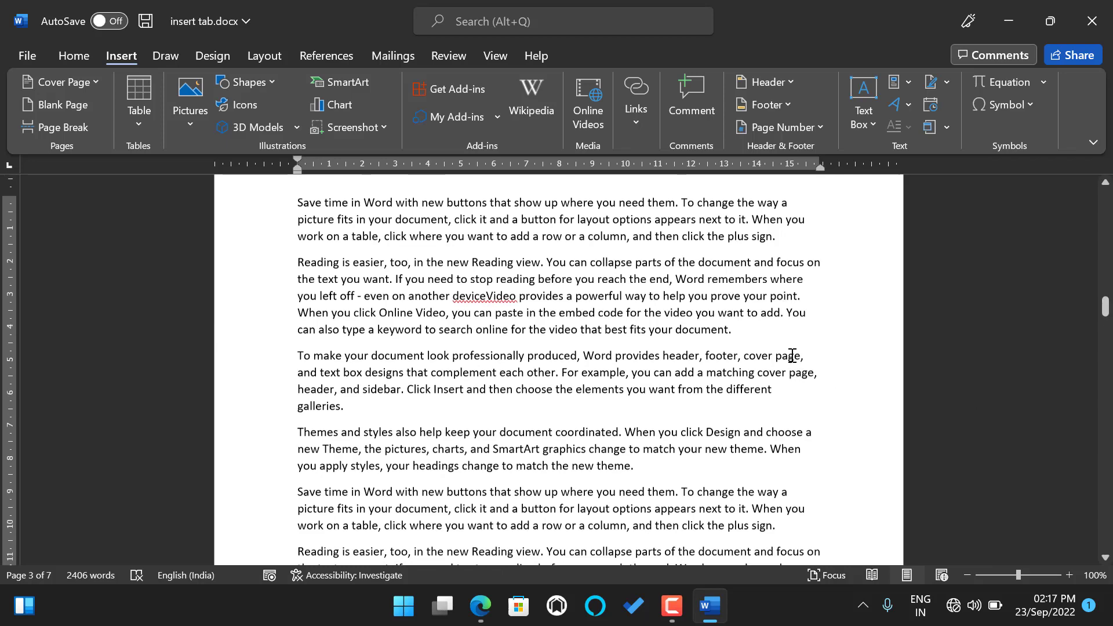
{"action": "scroll", "coordinate": [791, 355], "scroll_direction": "down", "scroll_amount": 3}
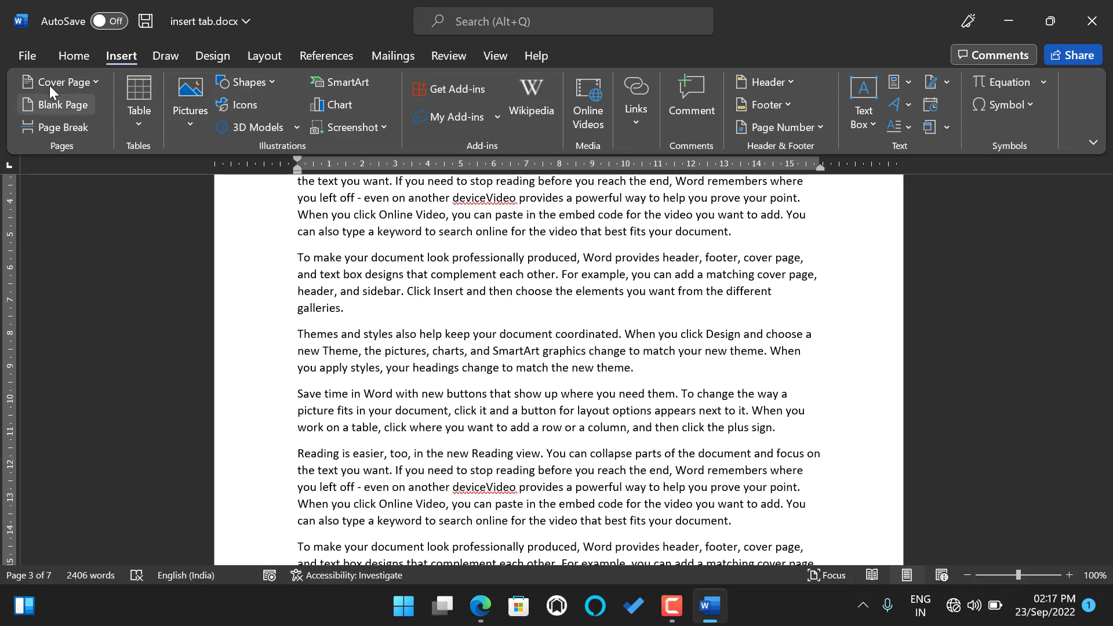
{"action": "left_click", "coordinate": [57, 98]}
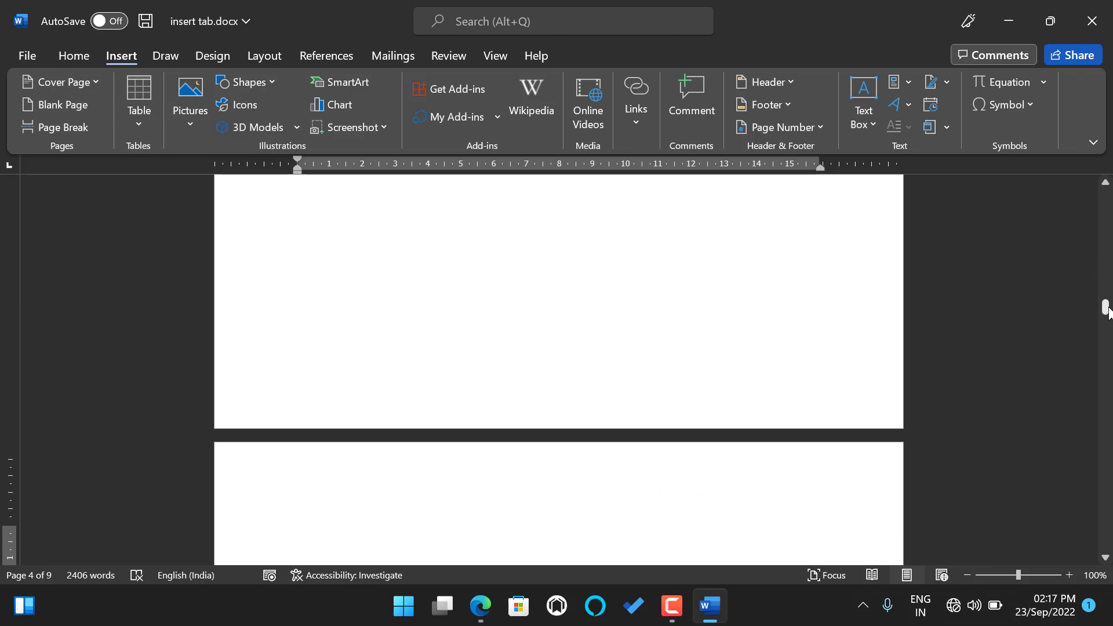
{"action": "left_click_drag", "start_coordinate": [1106, 308], "coordinate": [1107, 364]}
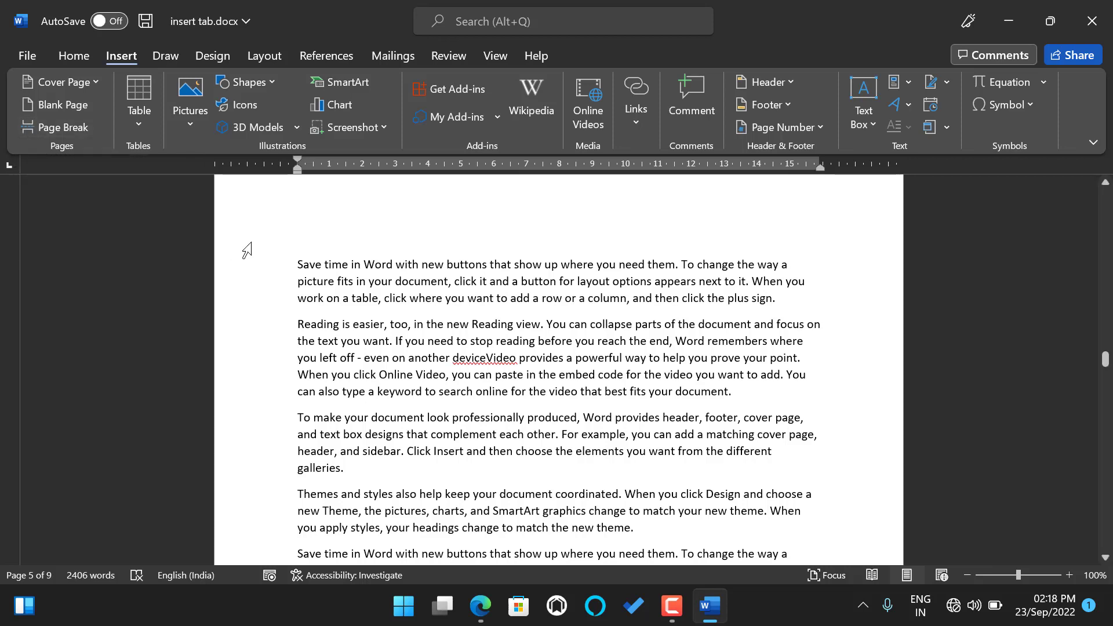
{"action": "scroll", "coordinate": [244, 249], "scroll_direction": "down", "scroll_amount": 2}
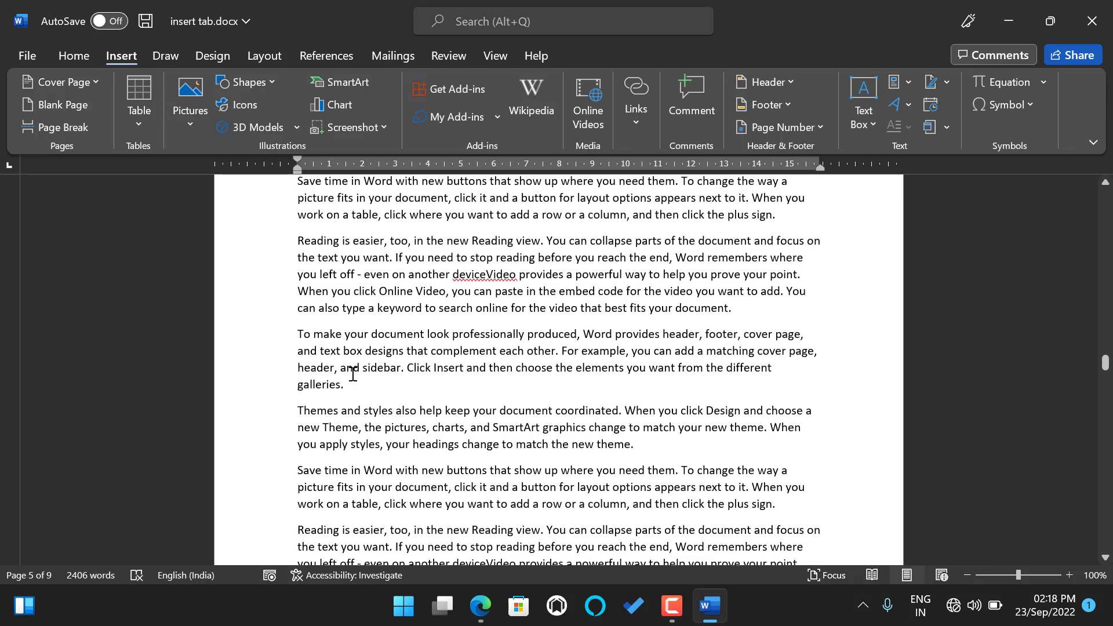
{"action": "scroll", "coordinate": [354, 390], "scroll_direction": "up", "scroll_amount": 2}
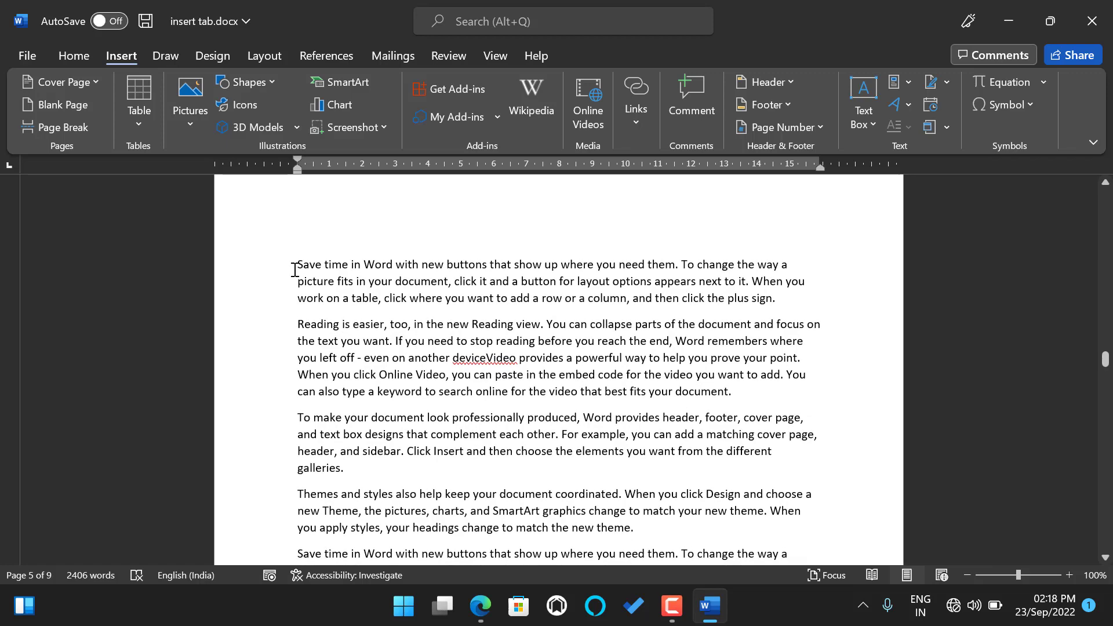
Highlight page 5's first three full paragraphs, and separately the paragraphs from "Themes and styles" onward, to compare the two parts.
{"action": "left_click", "coordinate": [357, 469]}
{"action": "left_click_drag", "start_coordinate": [347, 465], "coordinate": [299, 273]}
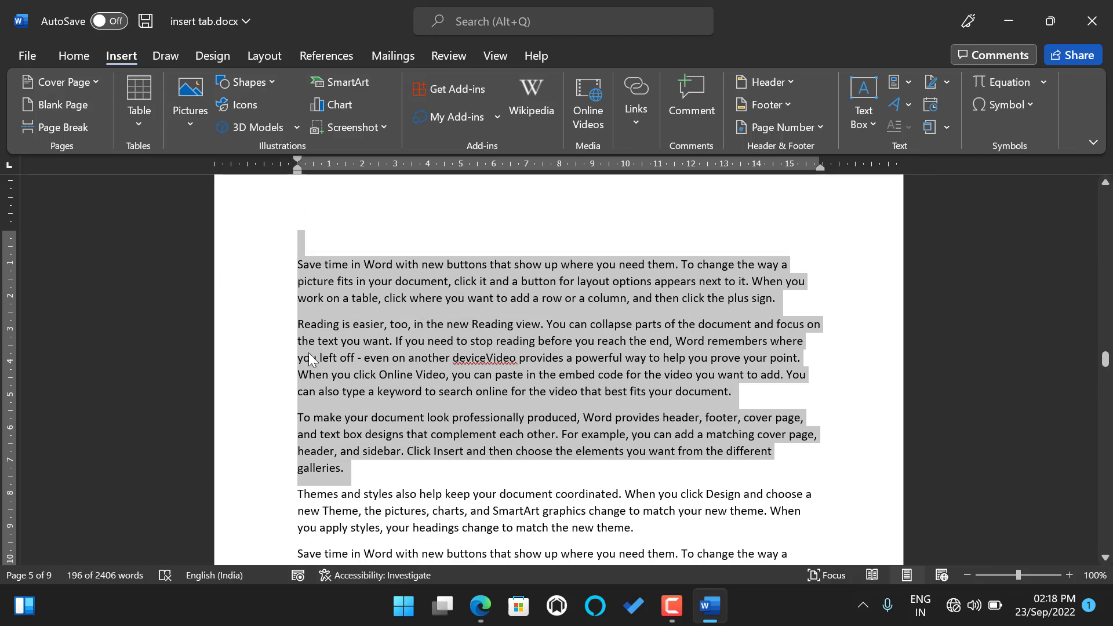
{"action": "left_click", "coordinate": [365, 443]}
{"action": "scroll", "coordinate": [365, 443], "scroll_direction": "down", "scroll_amount": 2}
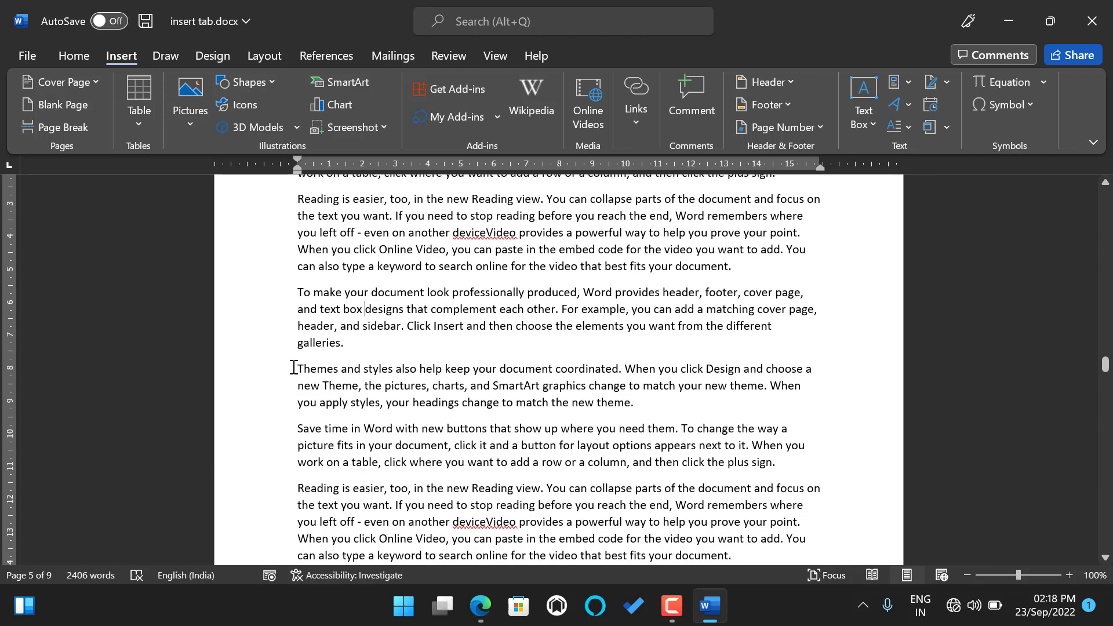
{"action": "left_click_drag", "start_coordinate": [297, 369], "coordinate": [501, 573]}
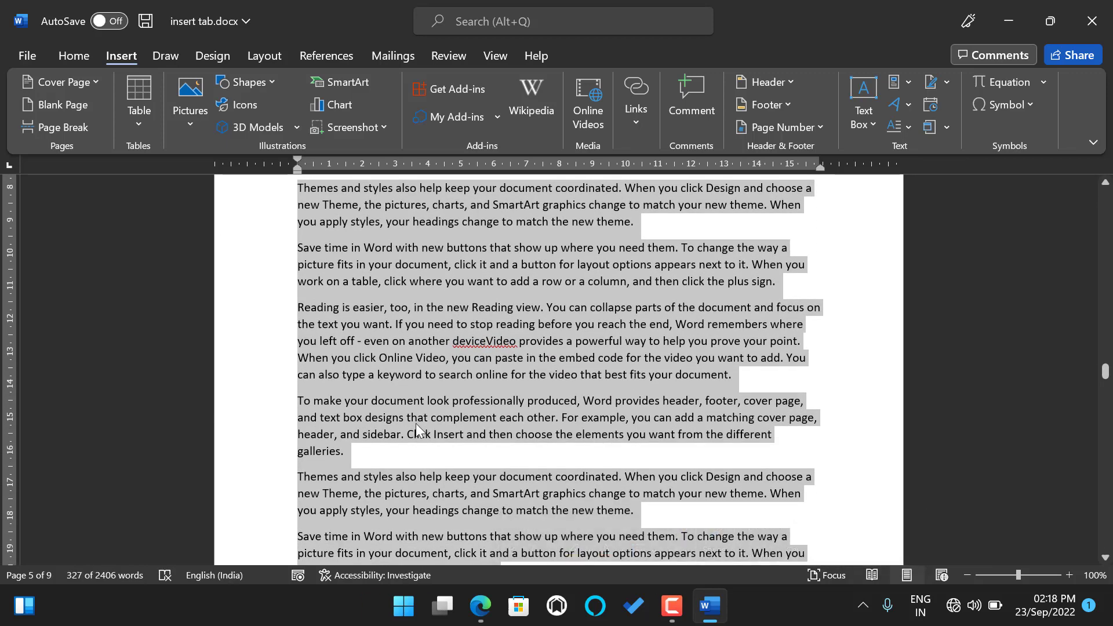
{"action": "left_click", "coordinate": [416, 429]}
{"action": "scroll", "coordinate": [416, 429], "scroll_direction": "up", "scroll_amount": 3}
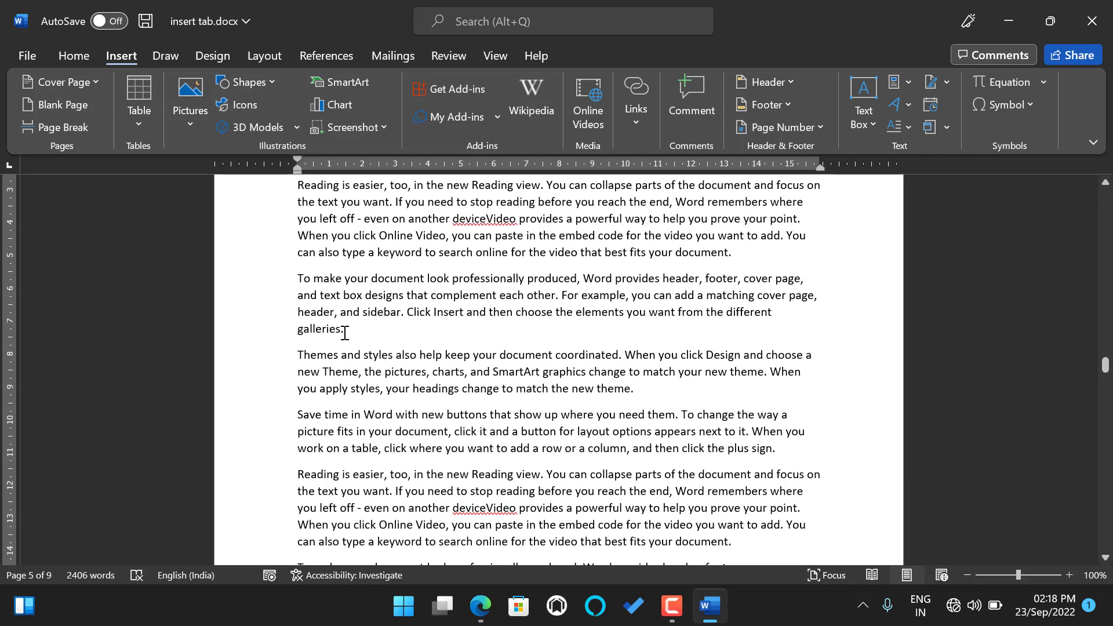
Insert a page break after the paragraph ending in "galleries." on page 5, and check the text before and after it.
{"action": "left_click", "coordinate": [348, 330]}
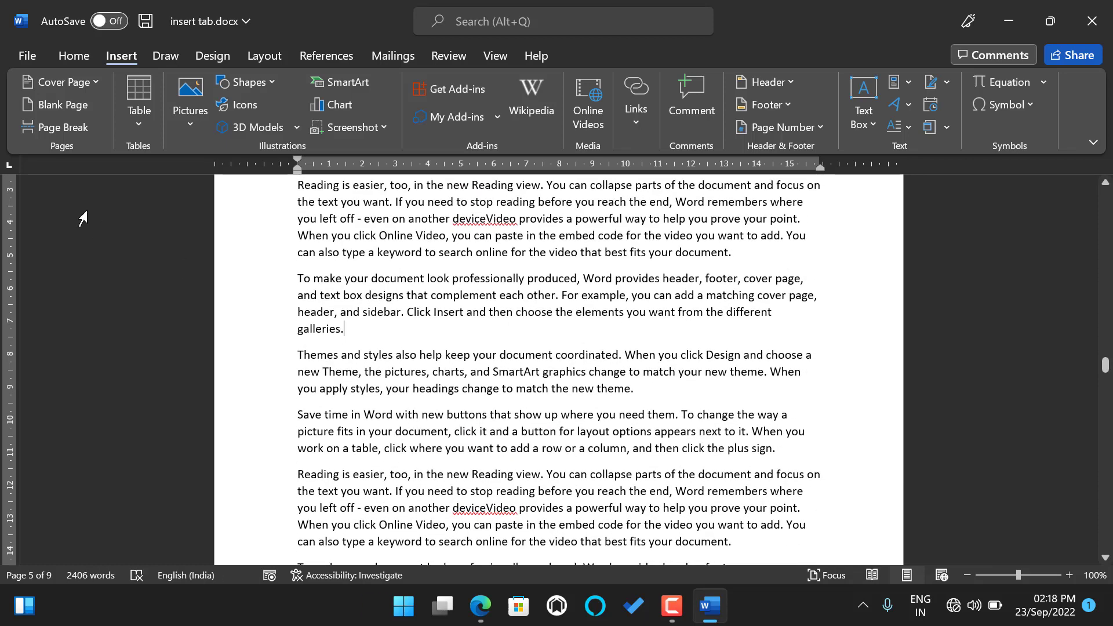
{"action": "left_click", "coordinate": [53, 131]}
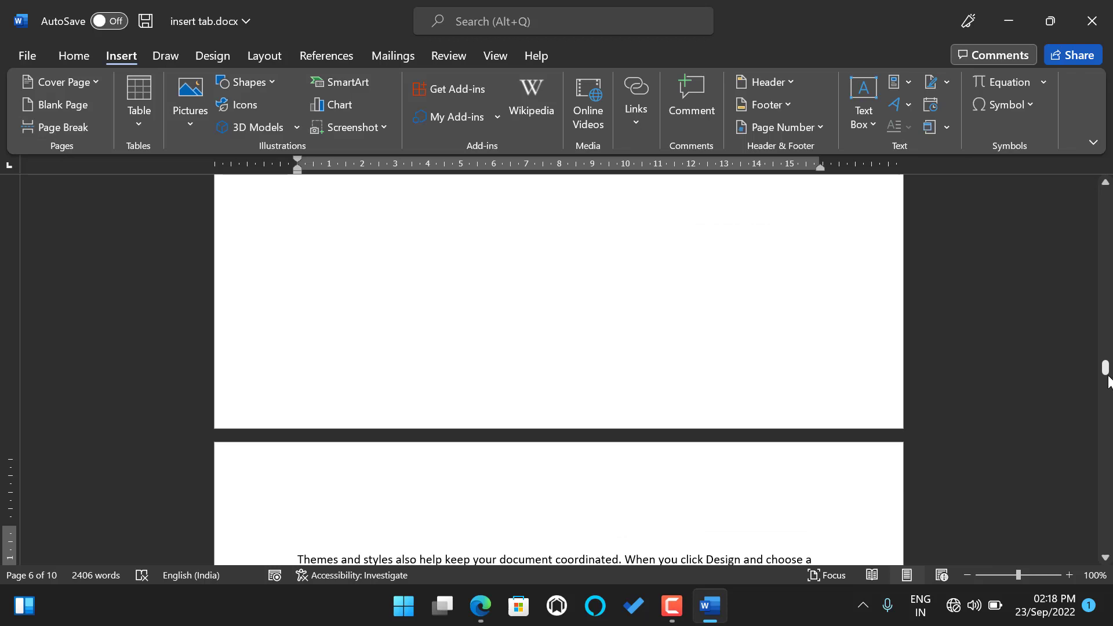
{"action": "left_click_drag", "start_coordinate": [1108, 377], "coordinate": [1106, 350]}
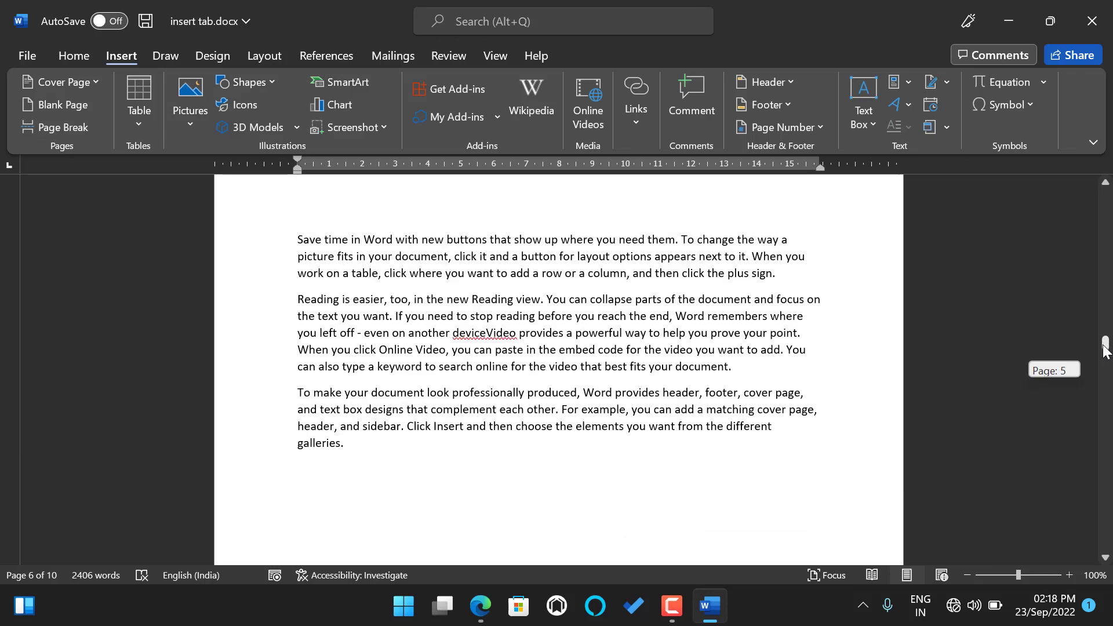
{"action": "left_click_drag", "start_coordinate": [1105, 350], "coordinate": [1102, 398]}
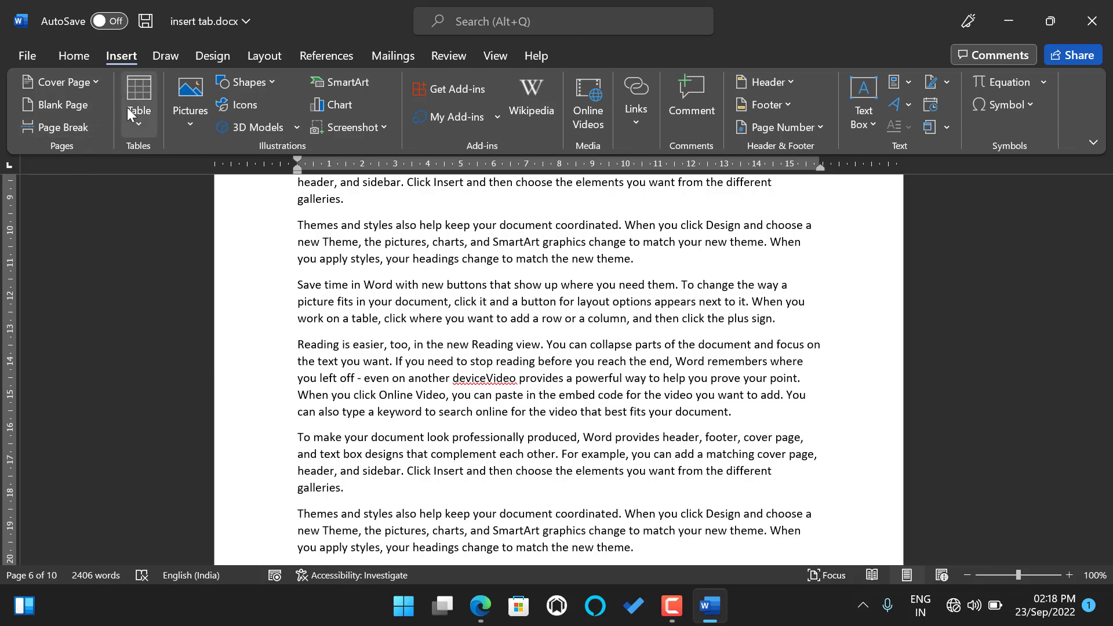
View the table insertion options, and place the insertion point on the blank page preceding page 5's text.
{"action": "left_click", "coordinate": [135, 121]}
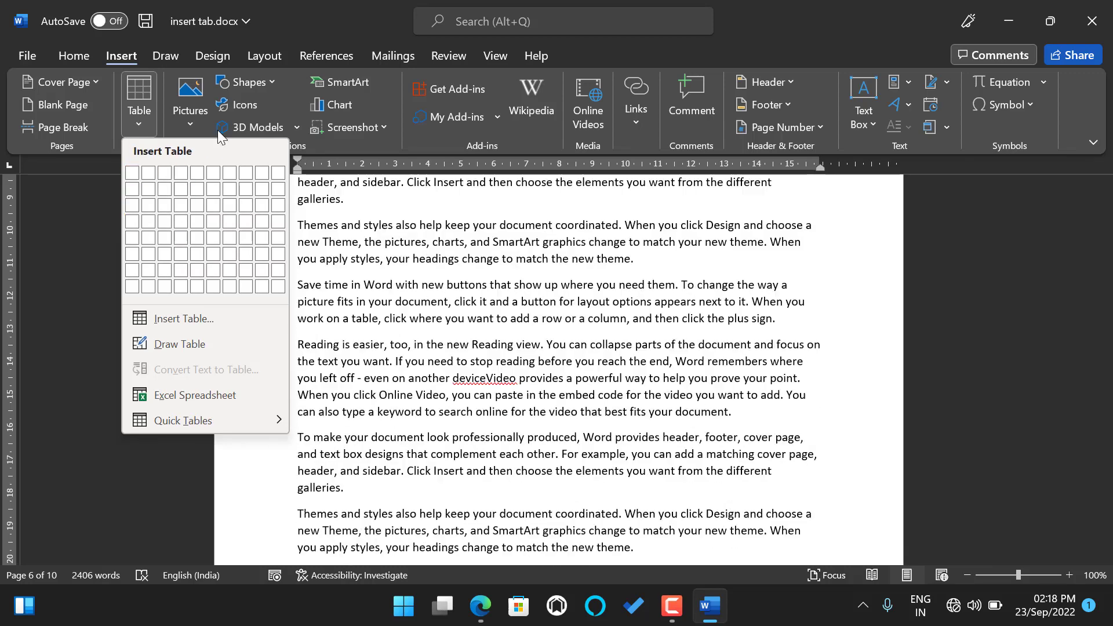
{"action": "left_click", "coordinate": [144, 122]}
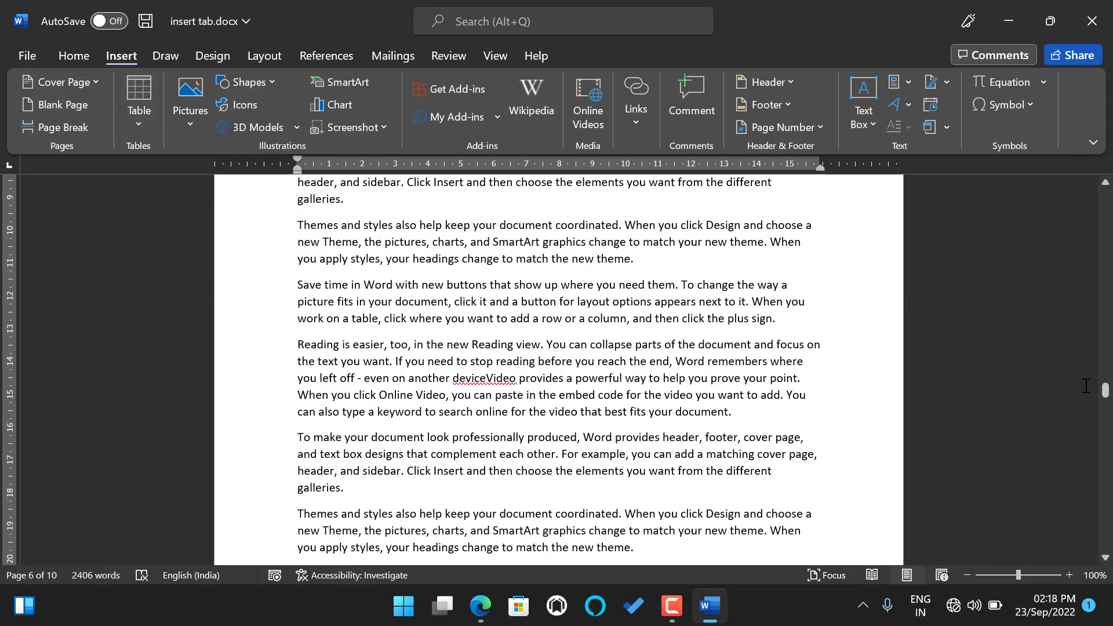
{"action": "scroll", "coordinate": [1061, 397], "scroll_direction": "up", "scroll_amount": 4}
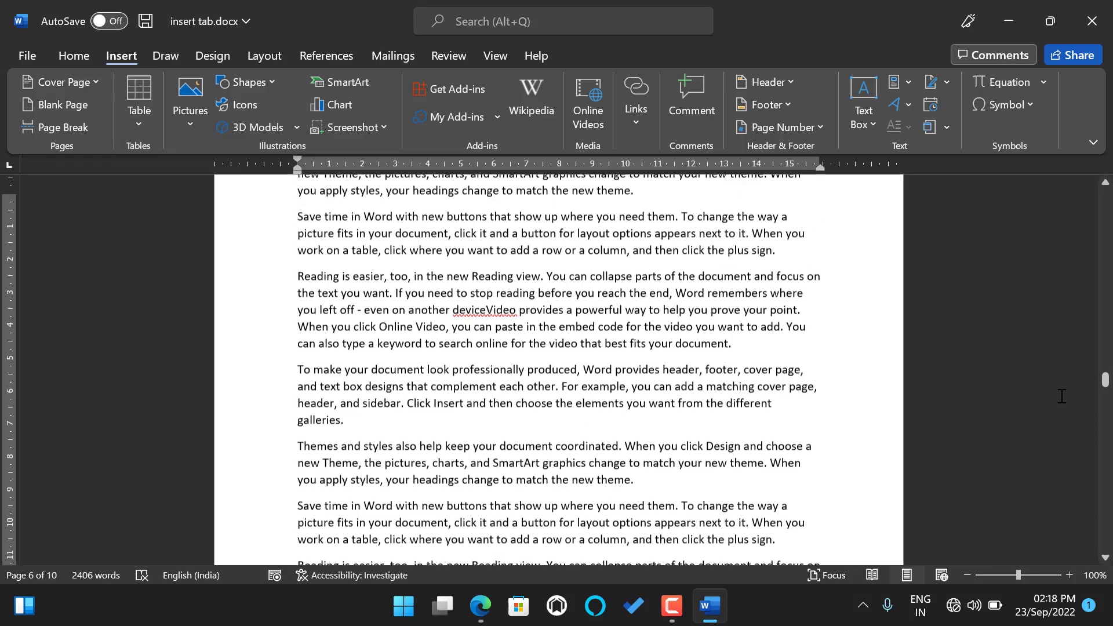
{"action": "scroll", "coordinate": [1062, 396], "scroll_direction": "up", "scroll_amount": 6}
{"action": "scroll", "coordinate": [1062, 396], "scroll_direction": "up", "scroll_amount": 5}
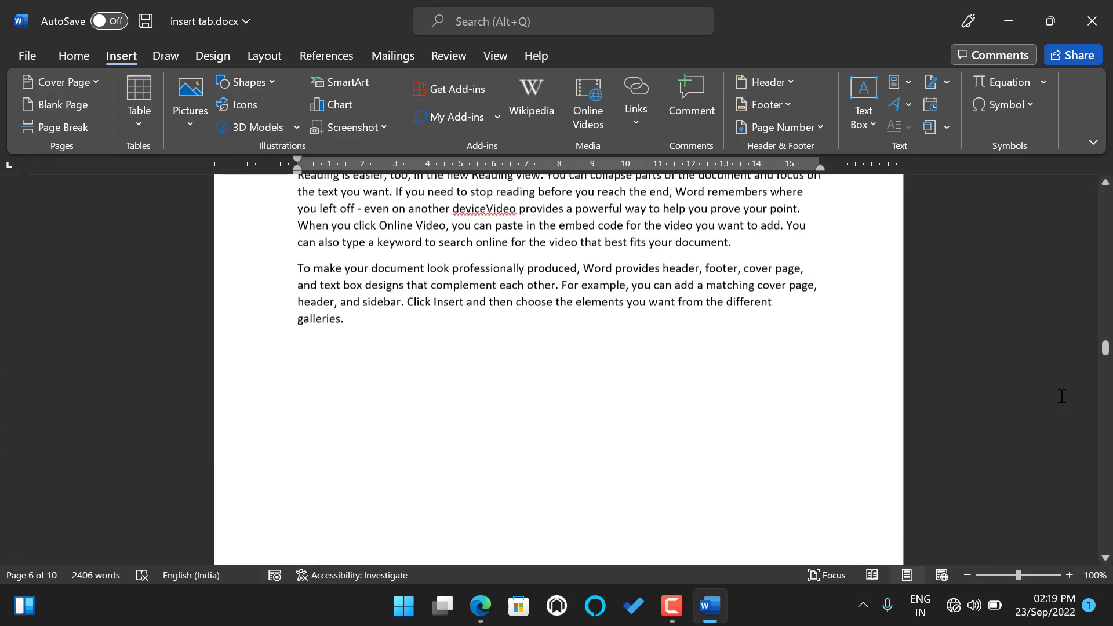
{"action": "scroll", "coordinate": [1062, 396], "scroll_direction": "up", "scroll_amount": 3}
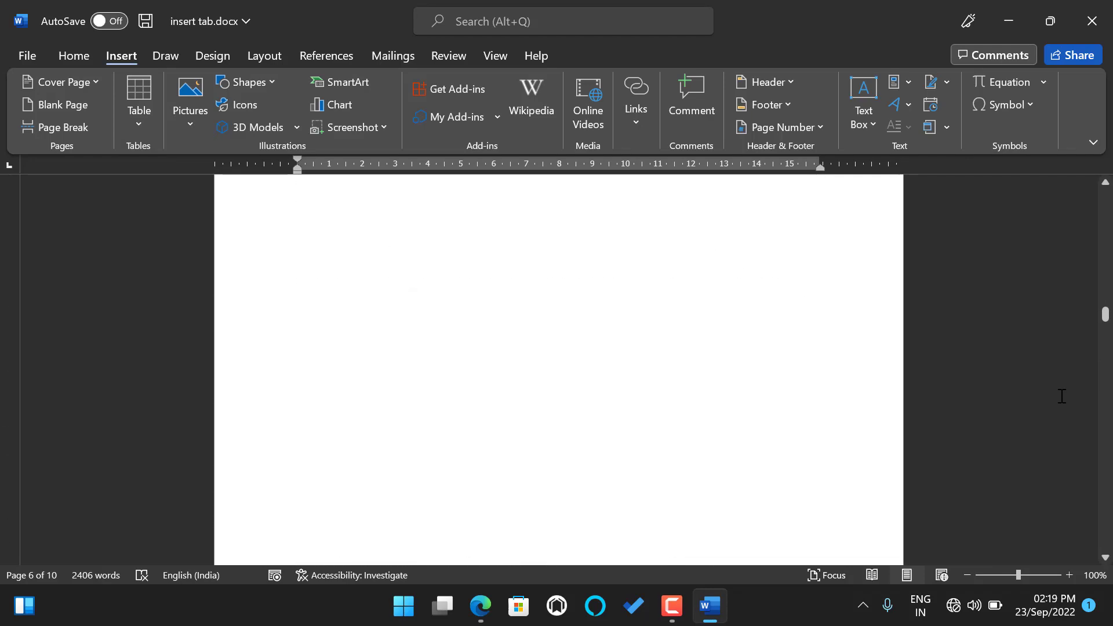
{"action": "scroll", "coordinate": [1062, 396], "scroll_direction": "up", "scroll_amount": 2}
{"action": "left_click", "coordinate": [406, 450]}
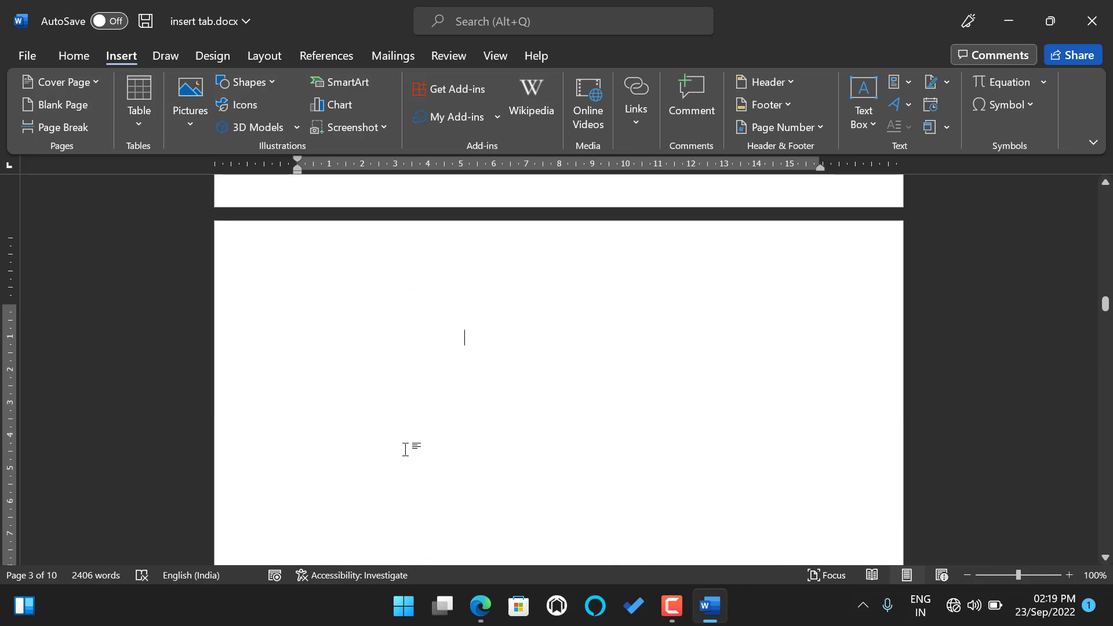
{"action": "scroll", "coordinate": [405, 450], "scroll_direction": "down", "scroll_amount": 2}
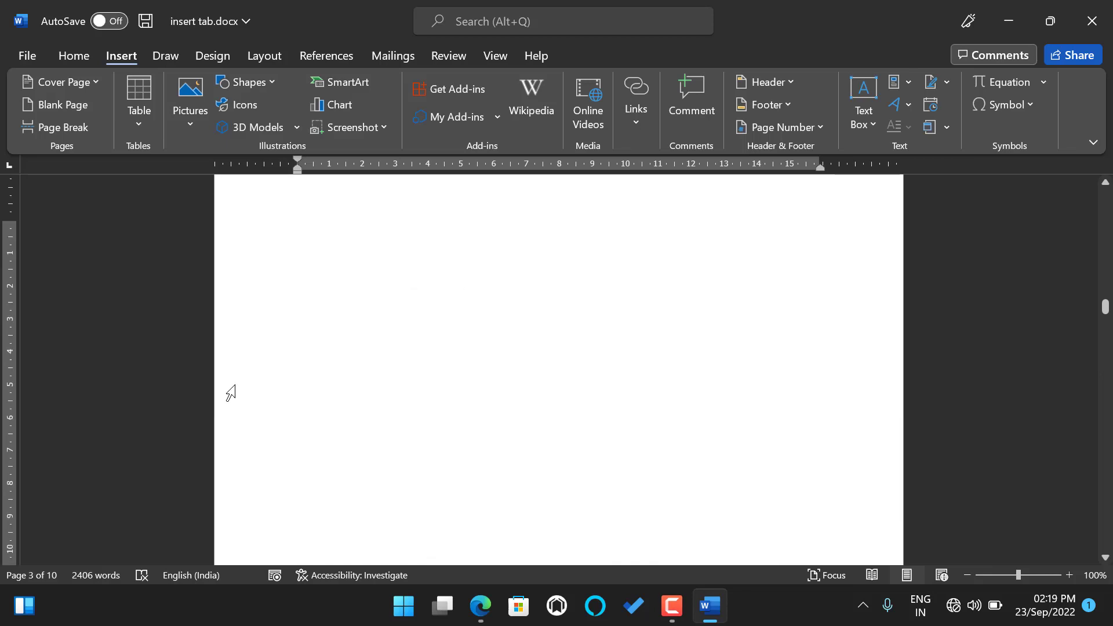
Insert a table of 6 columns and 5 rows above page 5's text, and slightly enlarge it from its lower corner.
{"action": "left_click", "coordinate": [137, 126]}
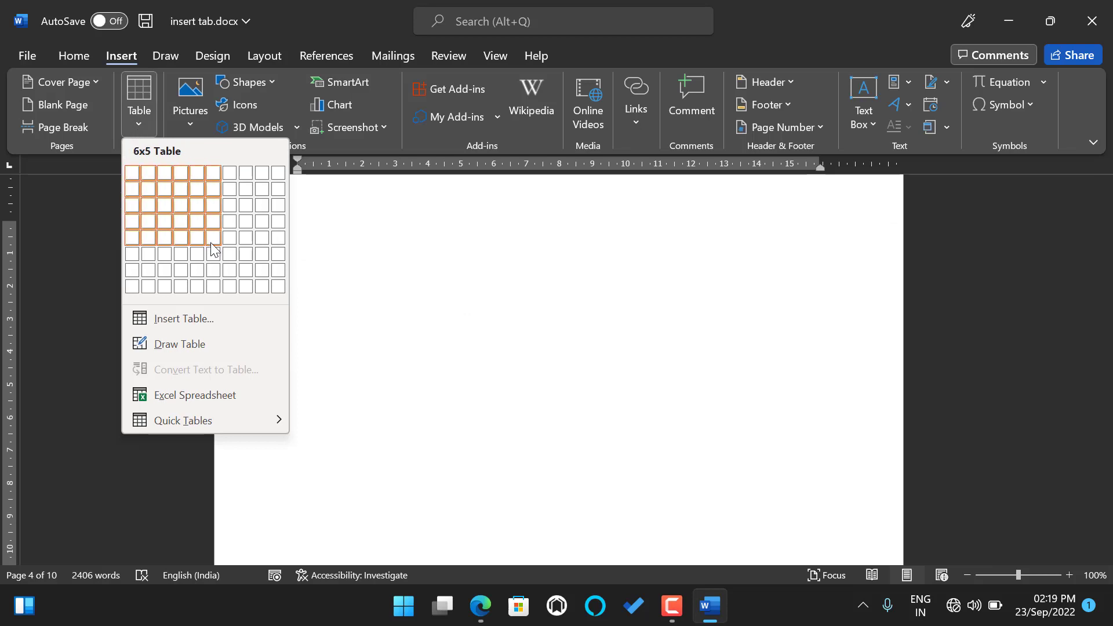
{"action": "left_click", "coordinate": [136, 126]}
{"action": "scroll", "coordinate": [236, 278], "scroll_direction": "up", "scroll_amount": 10}
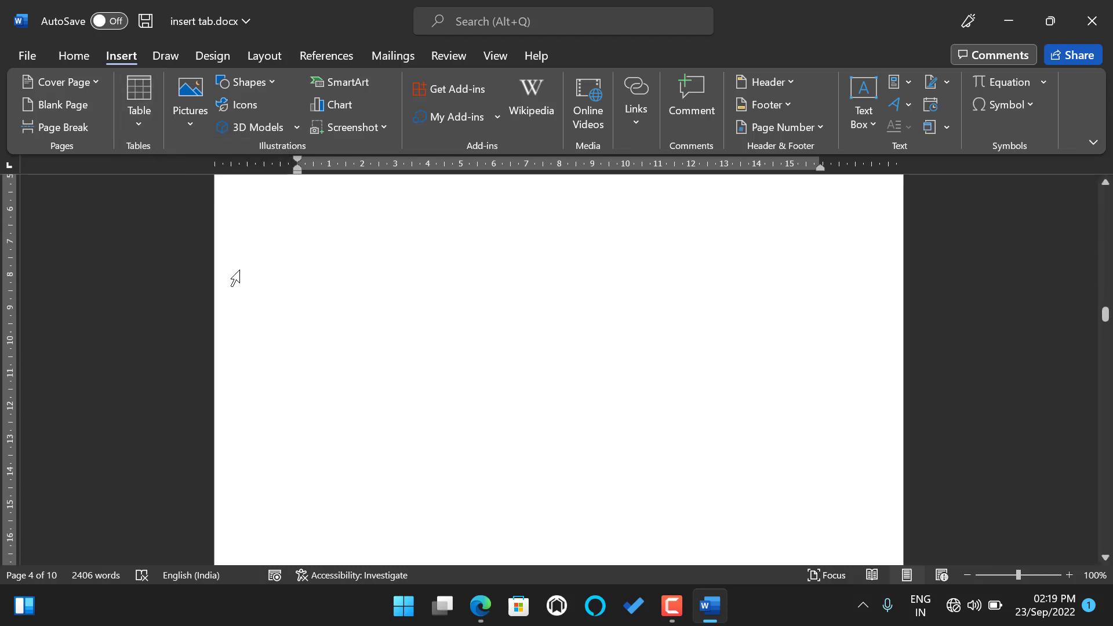
{"action": "left_click", "coordinate": [129, 116]}
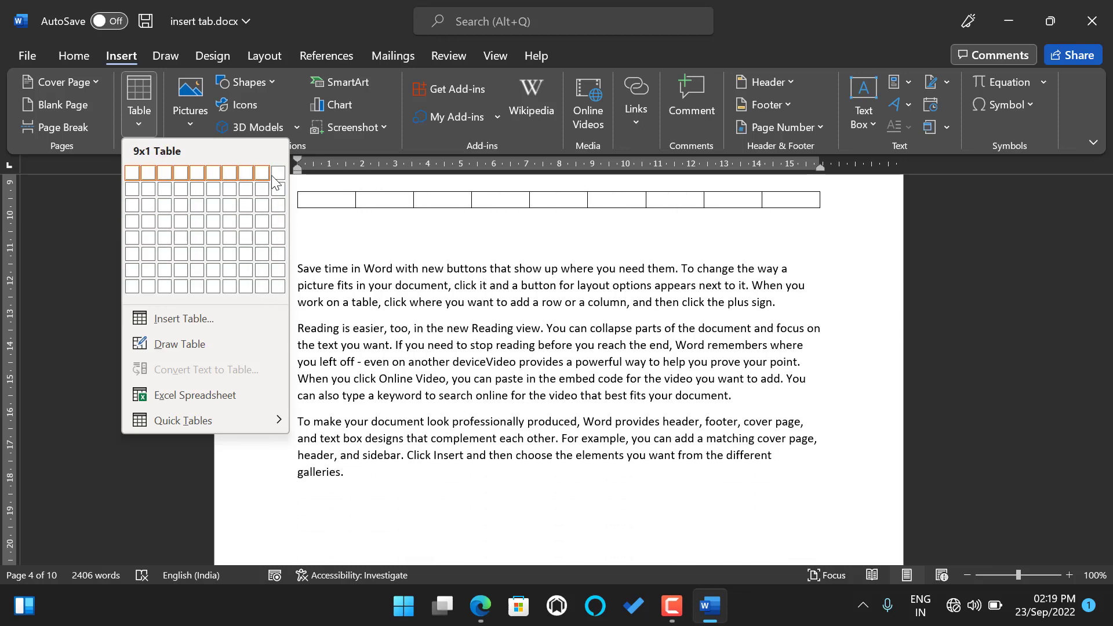
{"action": "left_click", "coordinate": [209, 240]}
{"action": "scroll", "coordinate": [377, 383], "scroll_direction": "down", "scroll_amount": 6}
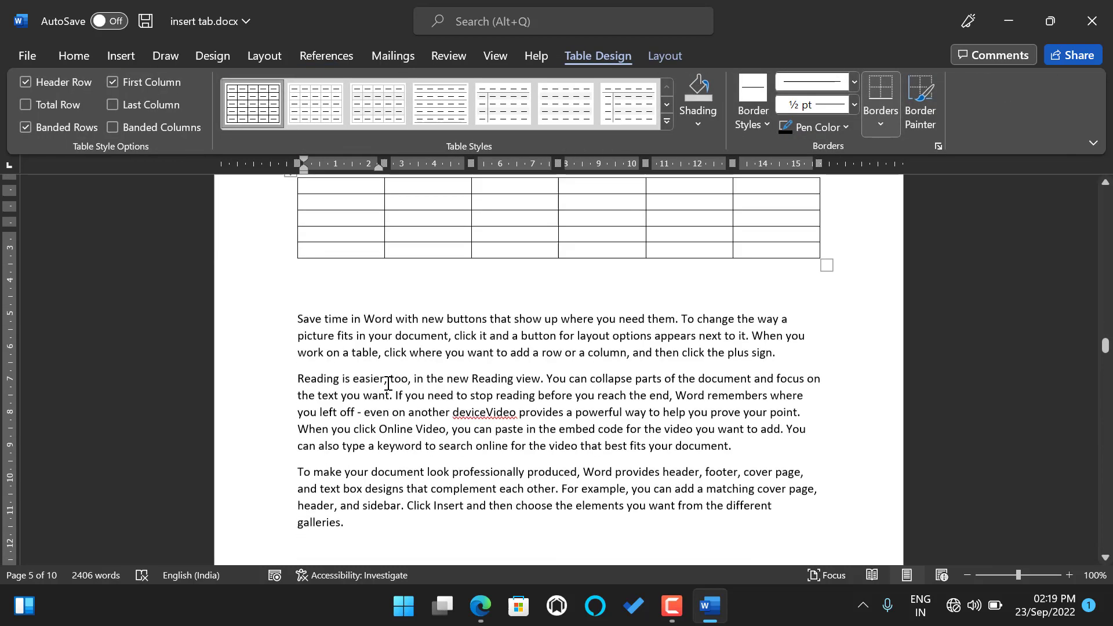
{"action": "scroll", "coordinate": [387, 383], "scroll_direction": "down", "scroll_amount": 1}
{"action": "mouse_move", "coordinate": [827, 238]}
{"action": "left_mouse_down"}
{"action": "mouse_move", "coordinate": [820, 415]}
{"action": "mouse_move", "coordinate": [811, 417]}
{"action": "mouse_move", "coordinate": [796, 335]}
{"action": "mouse_move", "coordinate": [837, 254]}
{"action": "left_mouse_up"}
Insert a table with 15 columns, 12 rows and automatic fixed column width above the six-column table.
{"action": "scroll", "coordinate": [832, 268], "scroll_direction": "up", "scroll_amount": 5}
{"action": "scroll", "coordinate": [824, 267], "scroll_direction": "up", "scroll_amount": 10}
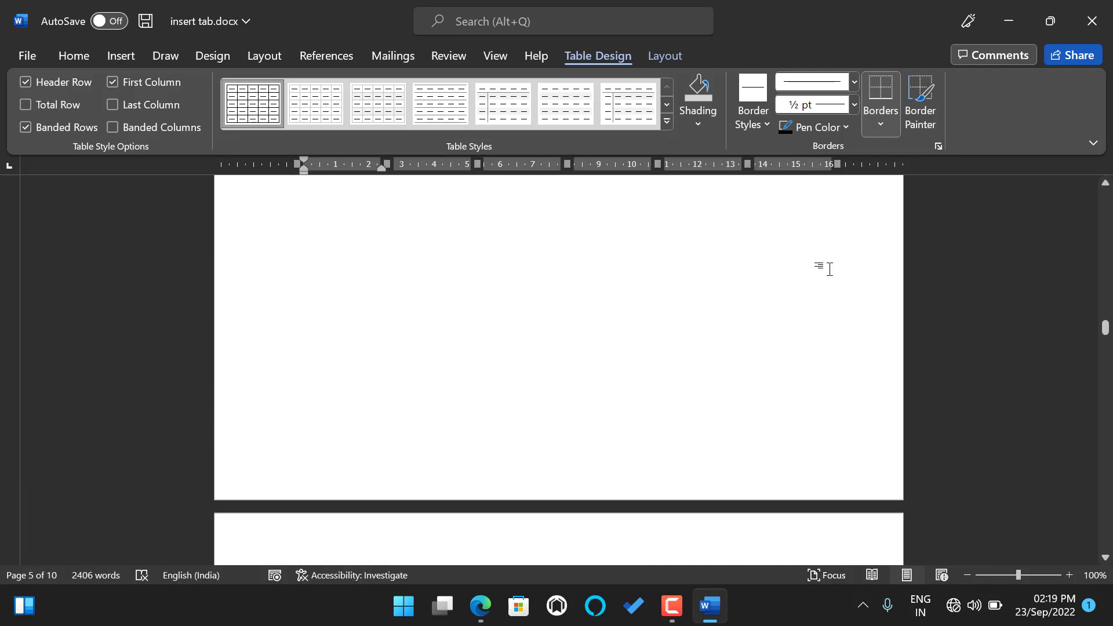
{"action": "left_click", "coordinate": [725, 277]}
{"action": "scroll", "coordinate": [722, 279], "scroll_direction": "up", "scroll_amount": 2}
{"action": "scroll", "coordinate": [722, 279], "scroll_direction": "up", "scroll_amount": 1}
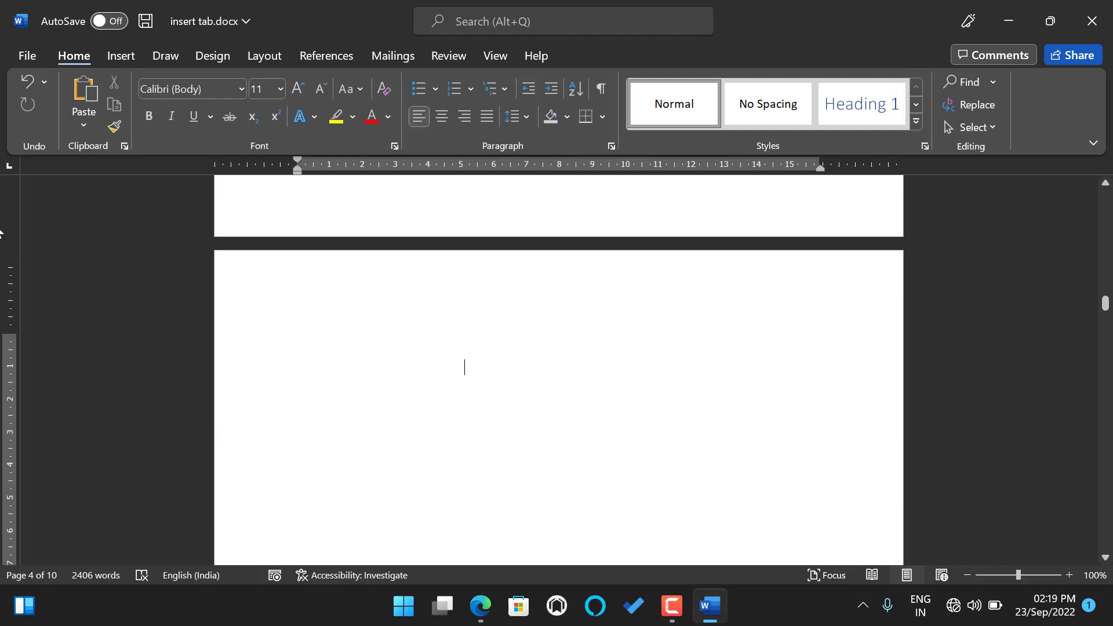
{"action": "left_click", "coordinate": [122, 57]}
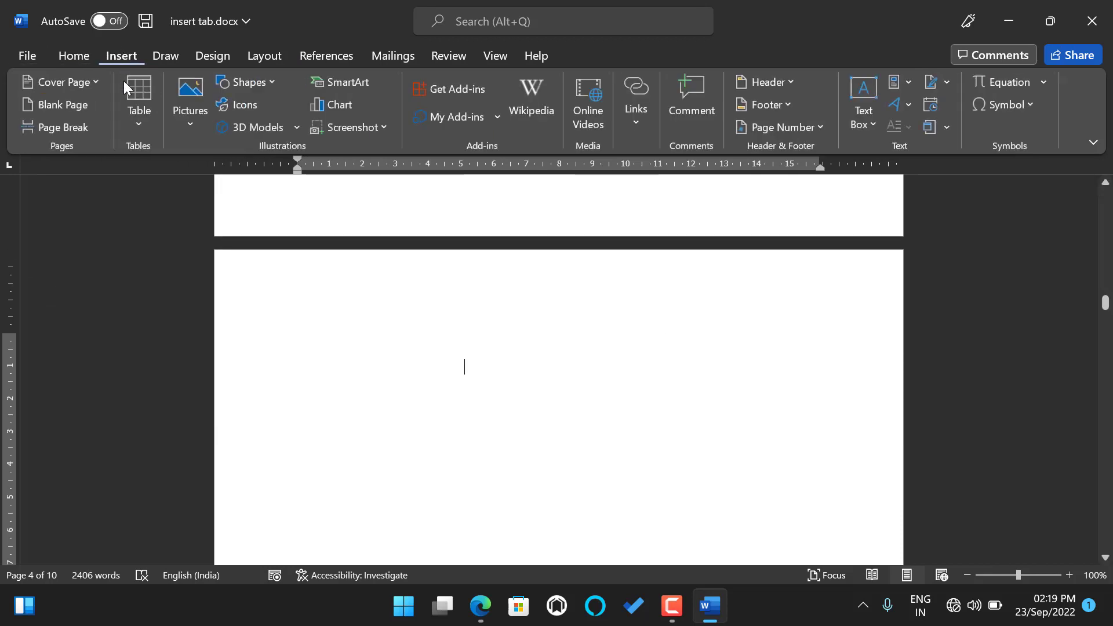
{"action": "left_click", "coordinate": [137, 127]}
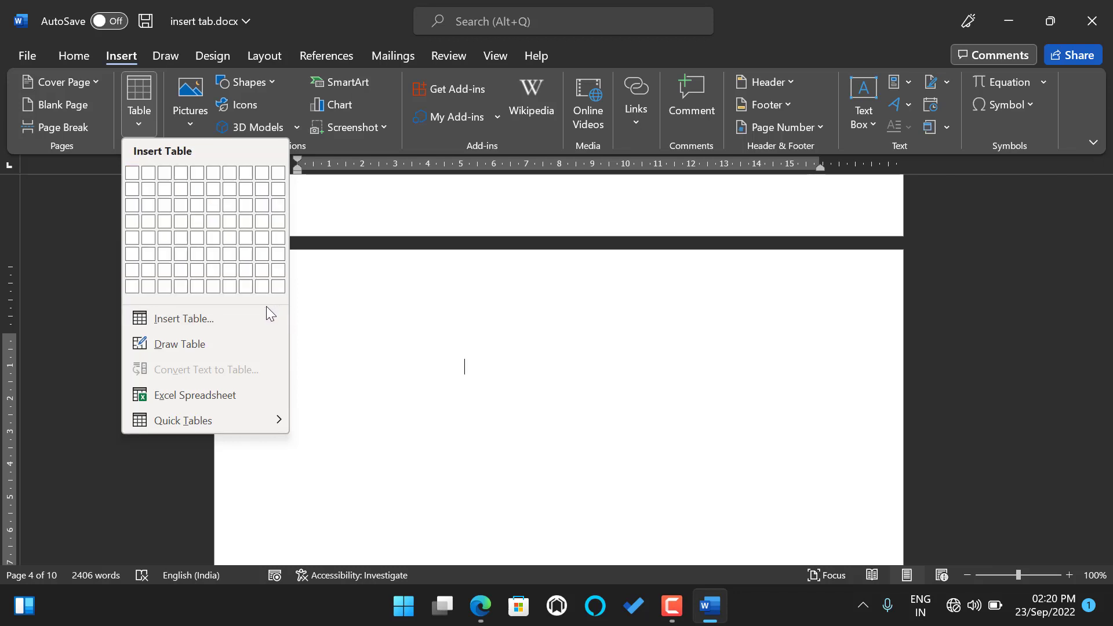
{"action": "left_click", "coordinate": [270, 316]}
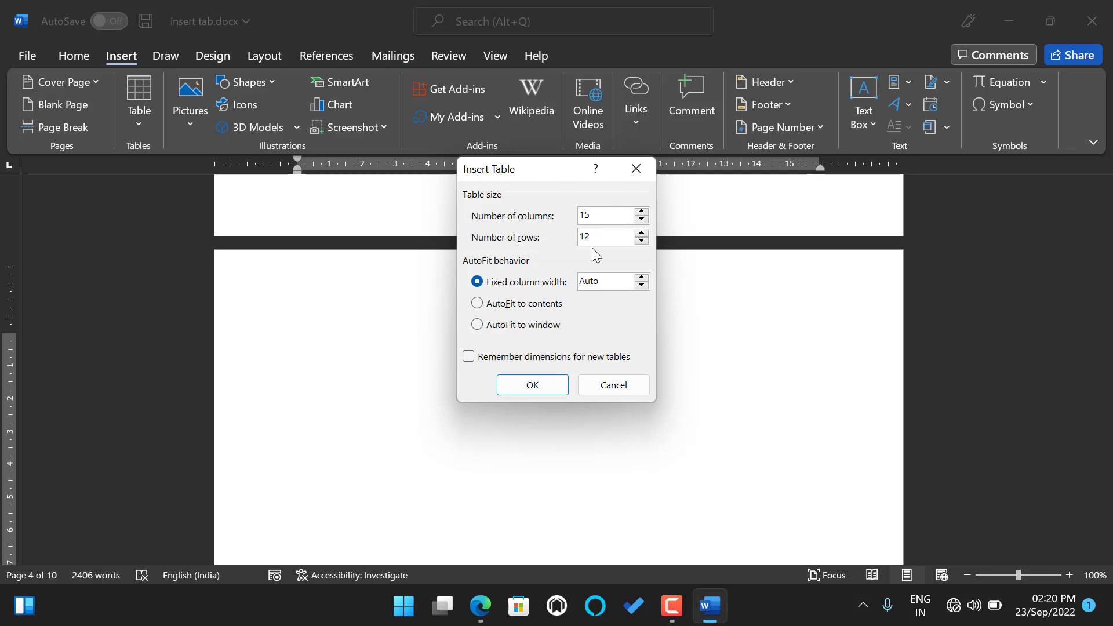
{"action": "left_click", "coordinate": [533, 384]}
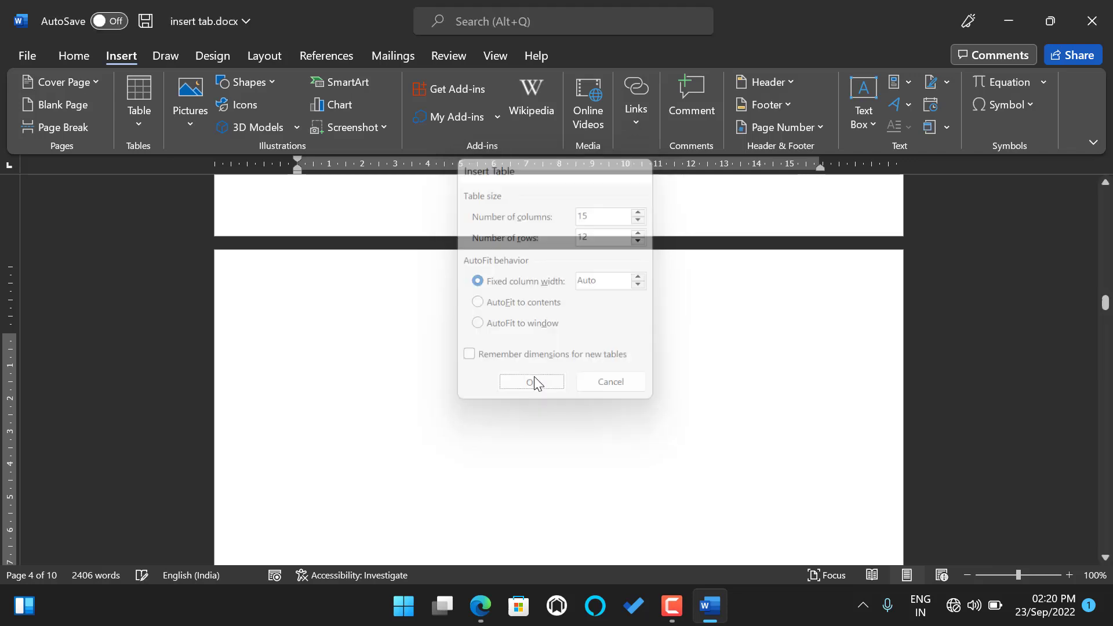
{"action": "scroll", "coordinate": [535, 377], "scroll_direction": "down", "scroll_amount": 5}
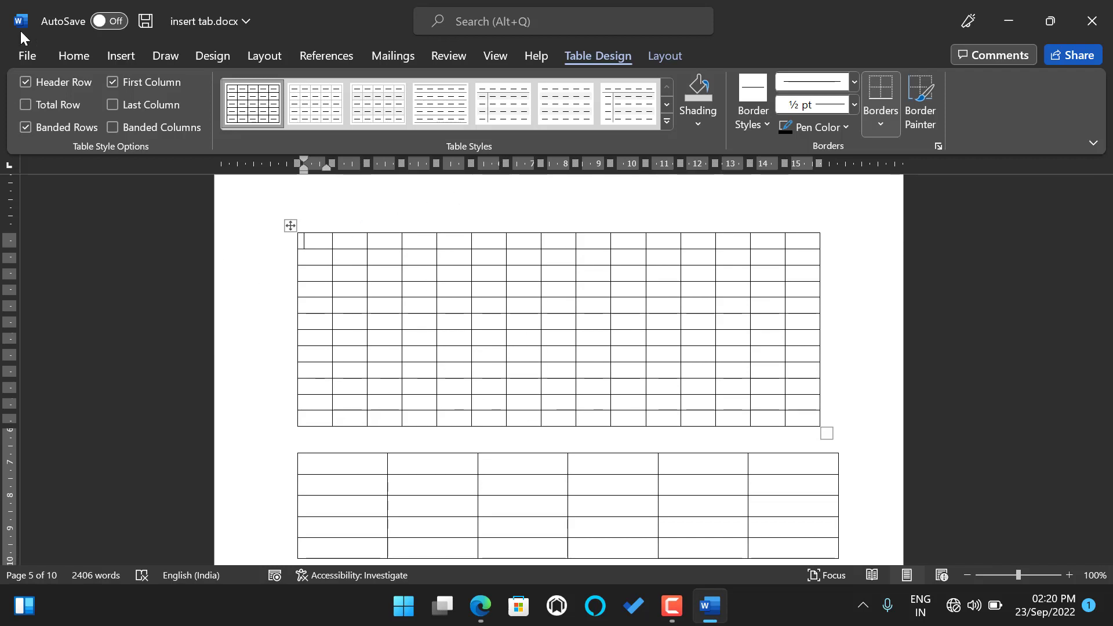
Draw a single-cell table about 3.9 cm high across the text width on blank page 4 using Draw Table.
{"action": "left_click", "coordinate": [106, 55]}
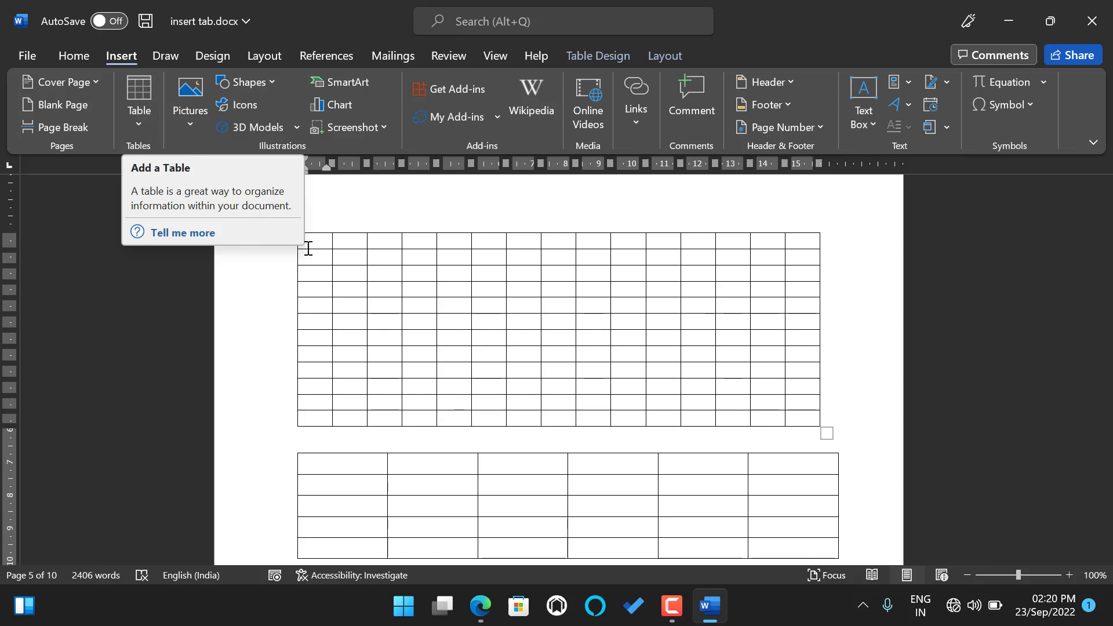
{"action": "scroll", "coordinate": [423, 313], "scroll_direction": "up", "scroll_amount": 5}
{"action": "left_click", "coordinate": [424, 313]}
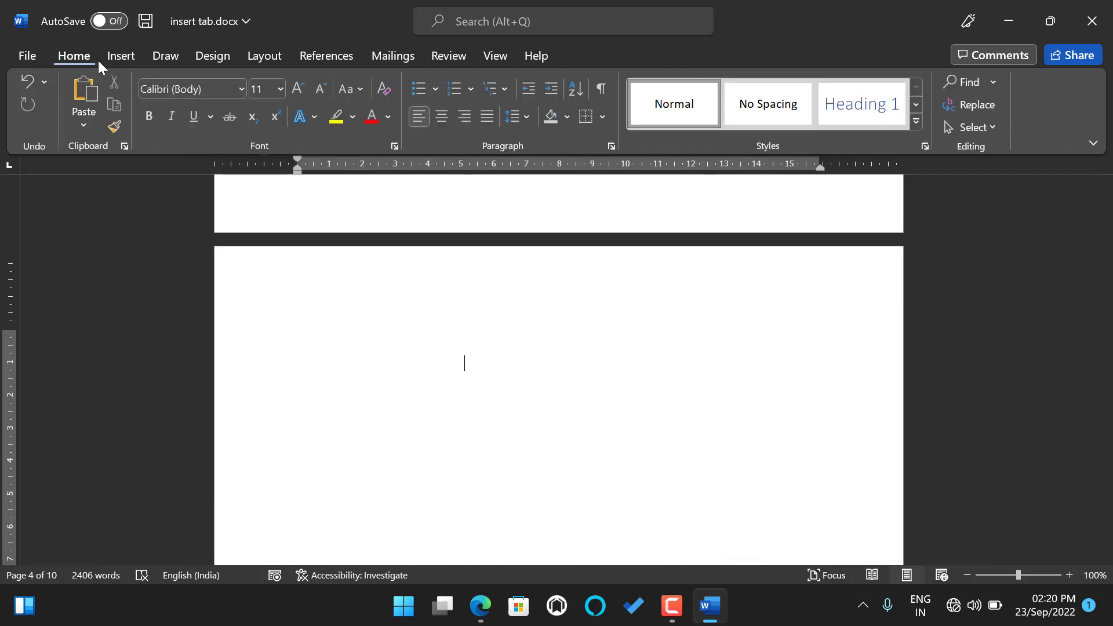
{"action": "left_click", "coordinate": [119, 56]}
{"action": "left_click", "coordinate": [134, 114]}
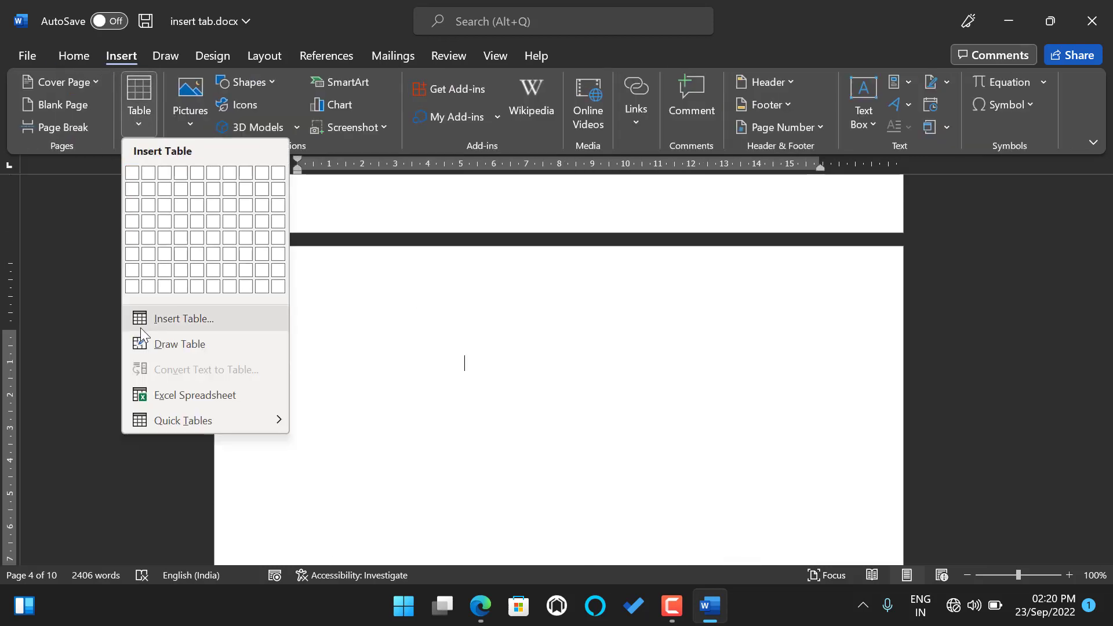
{"action": "left_click", "coordinate": [143, 343]}
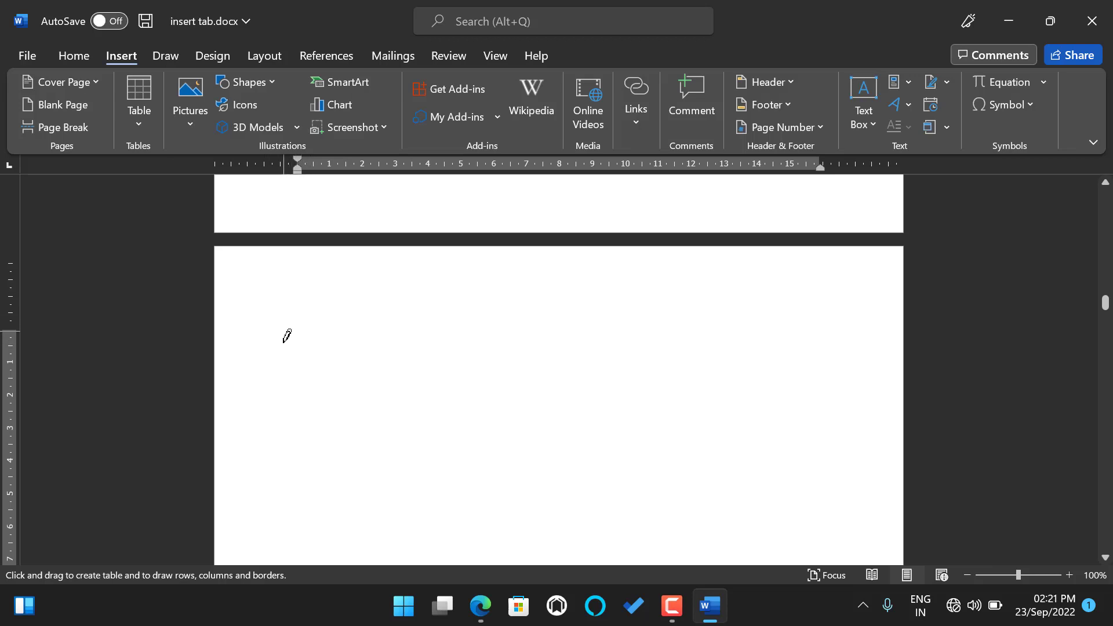
{"action": "mouse_move", "coordinate": [352, 321]}
{"action": "left_mouse_down"}
{"action": "mouse_move", "coordinate": [681, 390]}
{"action": "mouse_move", "coordinate": [810, 430]}
{"action": "mouse_move", "coordinate": [830, 449]}
{"action": "left_mouse_up"}
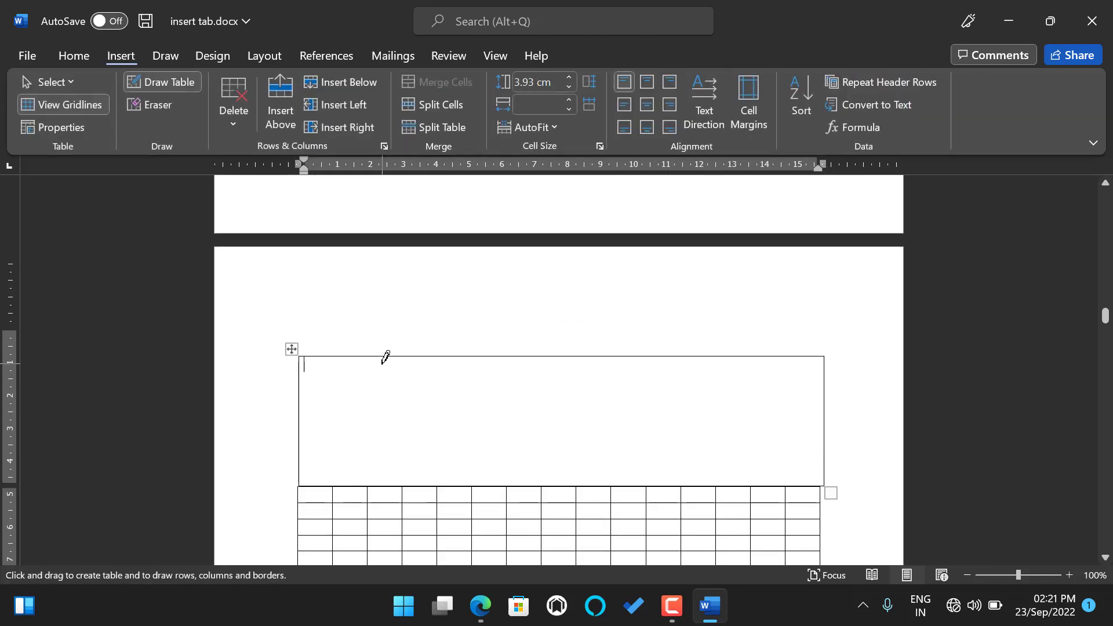
Draw five vertical column lines at roughly equal spacing through the drawn table, and try to add a sixth.
{"action": "left_click_drag", "start_coordinate": [385, 356], "coordinate": [386, 469]}
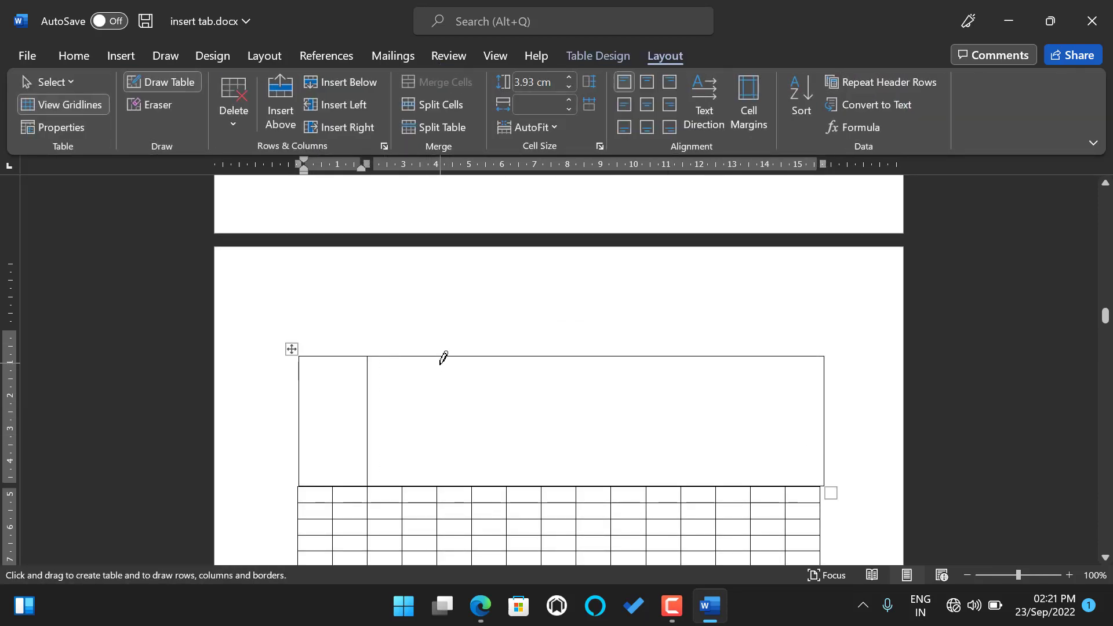
{"action": "left_click_drag", "start_coordinate": [443, 358], "coordinate": [439, 471]}
{"action": "left_click_drag", "start_coordinate": [507, 356], "coordinate": [507, 458]}
{"action": "left_click_drag", "start_coordinate": [569, 358], "coordinate": [567, 472]}
{"action": "mouse_move", "coordinate": [652, 355]}
{"action": "left_mouse_down"}
{"action": "mouse_move", "coordinate": [656, 487]}
{"action": "mouse_move", "coordinate": [654, 476]}
{"action": "left_mouse_up"}
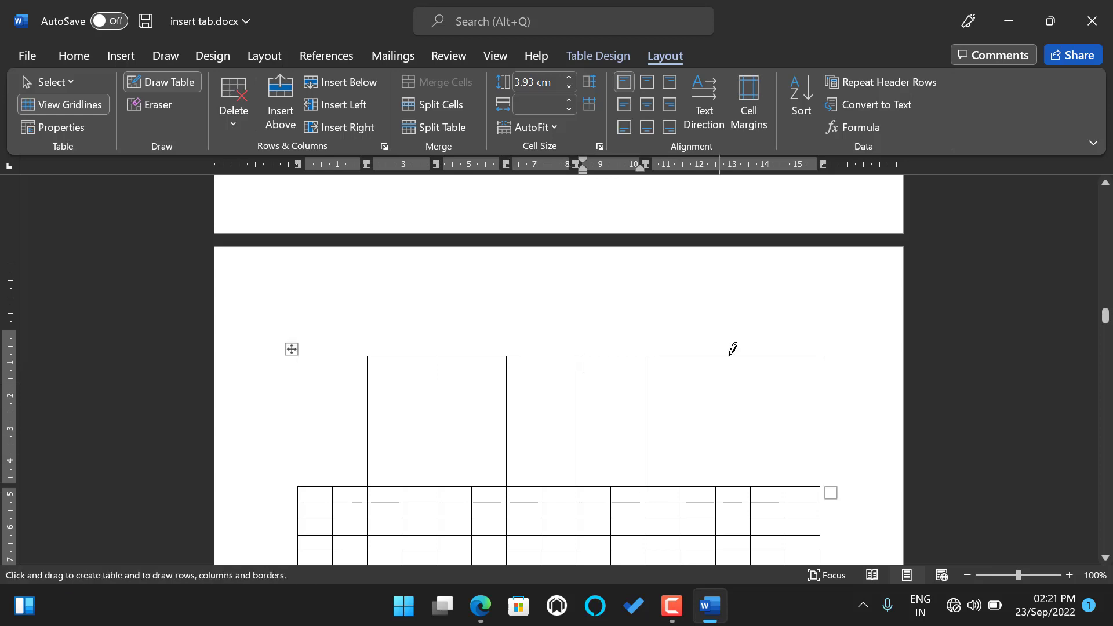
{"action": "left_click_drag", "start_coordinate": [732, 348], "coordinate": [745, 491]}
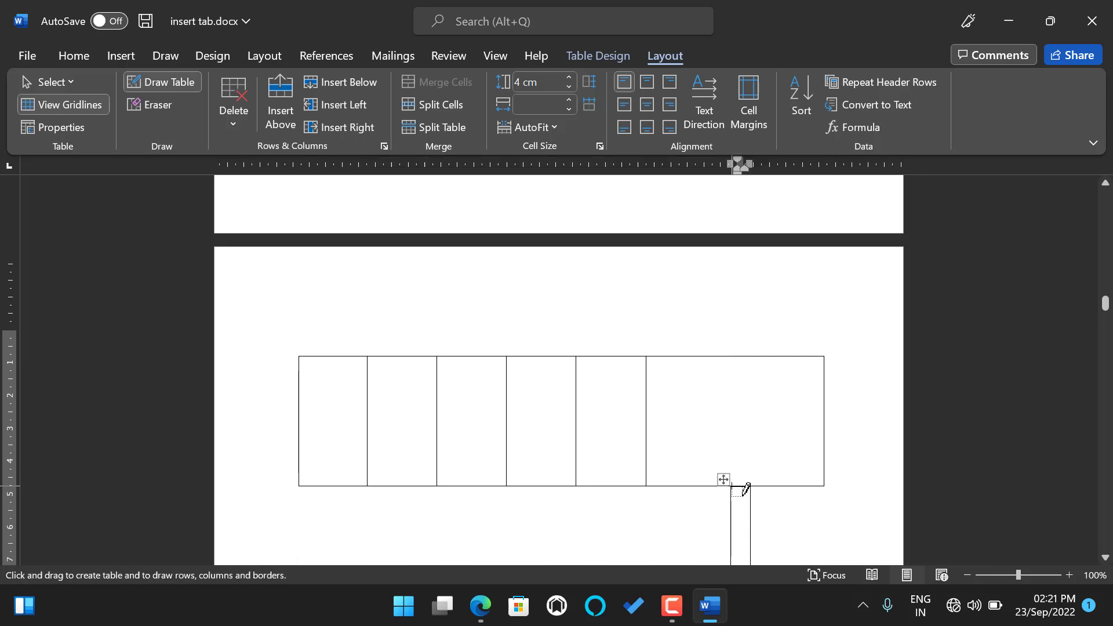
Undo the stray table, the column lines and the drawn table outline on page 4.
{"action": "left_click", "coordinate": [58, 57]}
{"action": "left_click", "coordinate": [27, 78]}
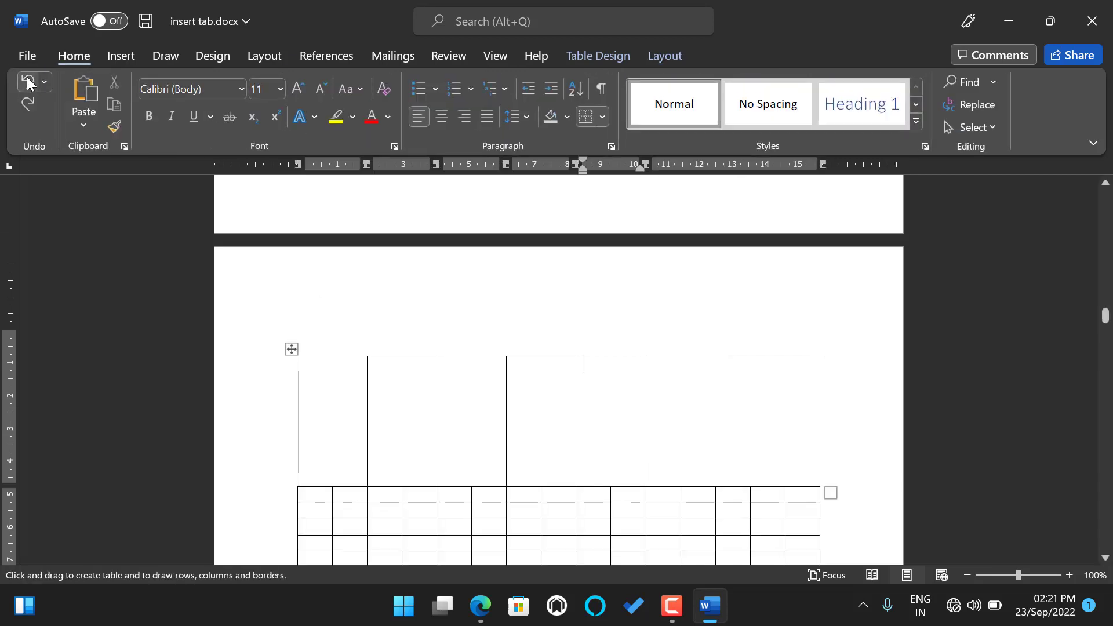
{"action": "left_click", "coordinate": [27, 78]}
{"action": "left_click", "coordinate": [27, 77]}
{"action": "left_click", "coordinate": [27, 78]}
{"action": "left_click", "coordinate": [26, 78]}
{"action": "left_click", "coordinate": [27, 78]}
{"action": "left_click", "coordinate": [27, 78]}
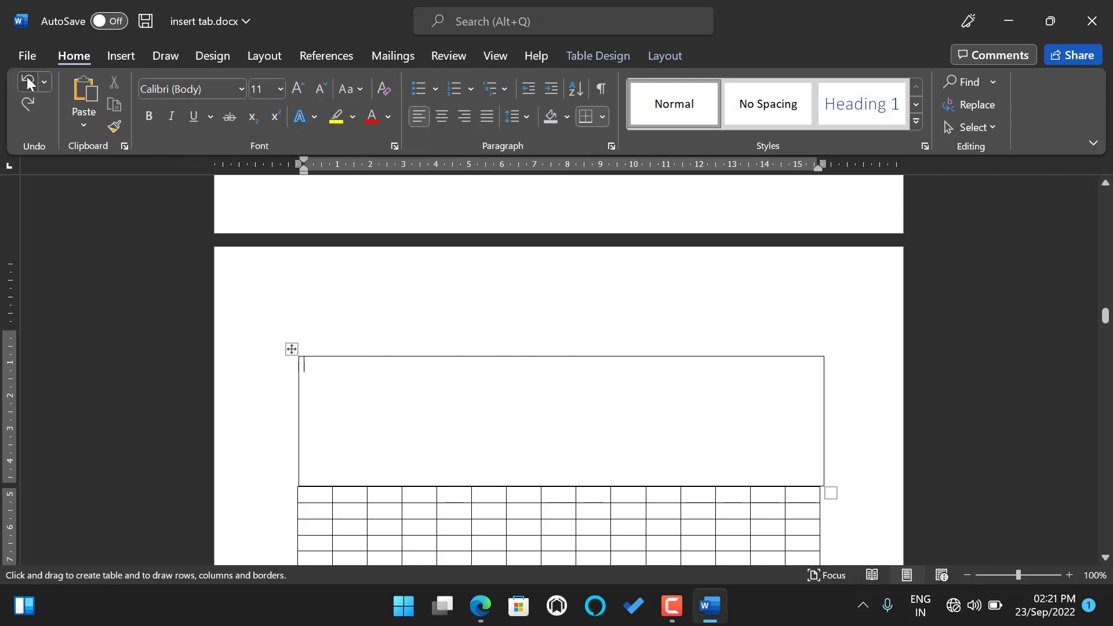
{"action": "left_click", "coordinate": [27, 78]}
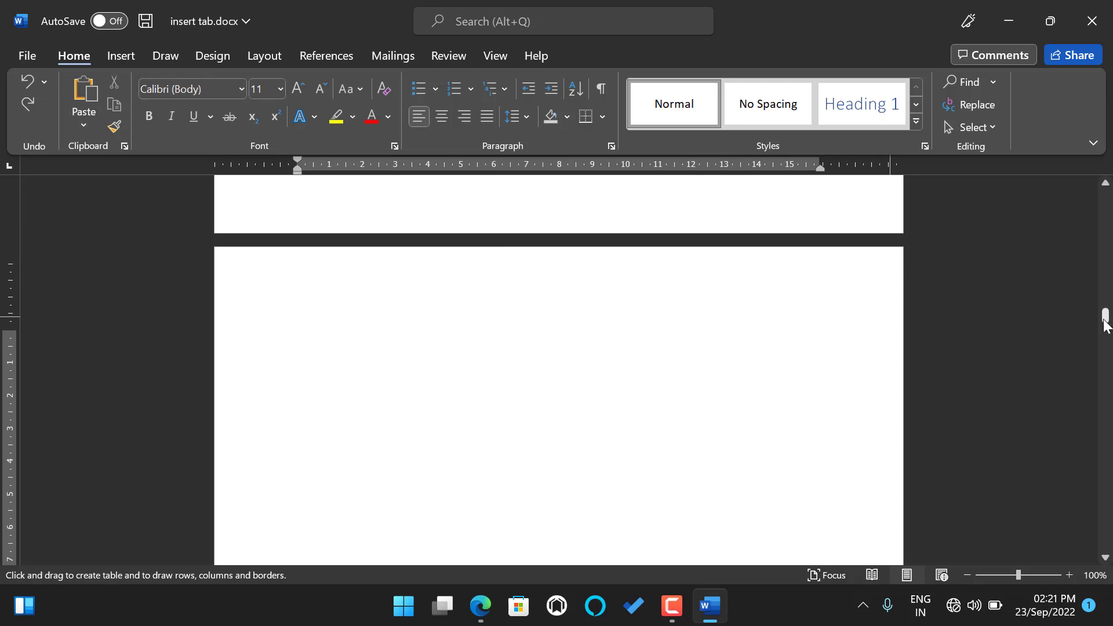
Go to the table of names and marks on the last page and place the insertion point in its second row.
{"action": "left_click_drag", "start_coordinate": [1106, 318], "coordinate": [1109, 376]}
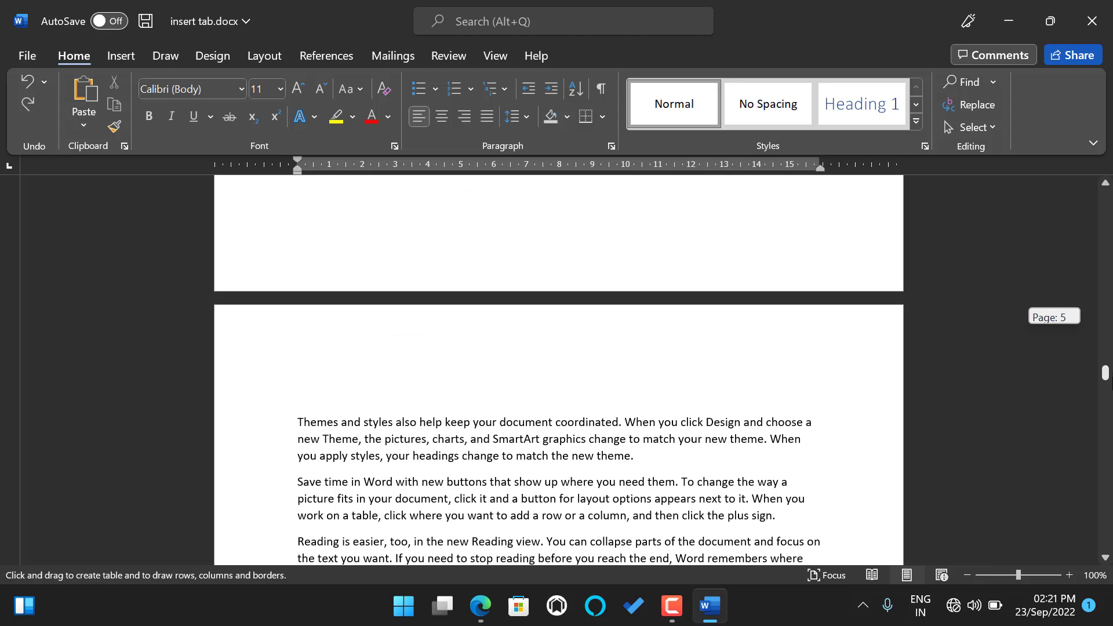
{"action": "left_click_drag", "start_coordinate": [1109, 376], "coordinate": [1110, 400]}
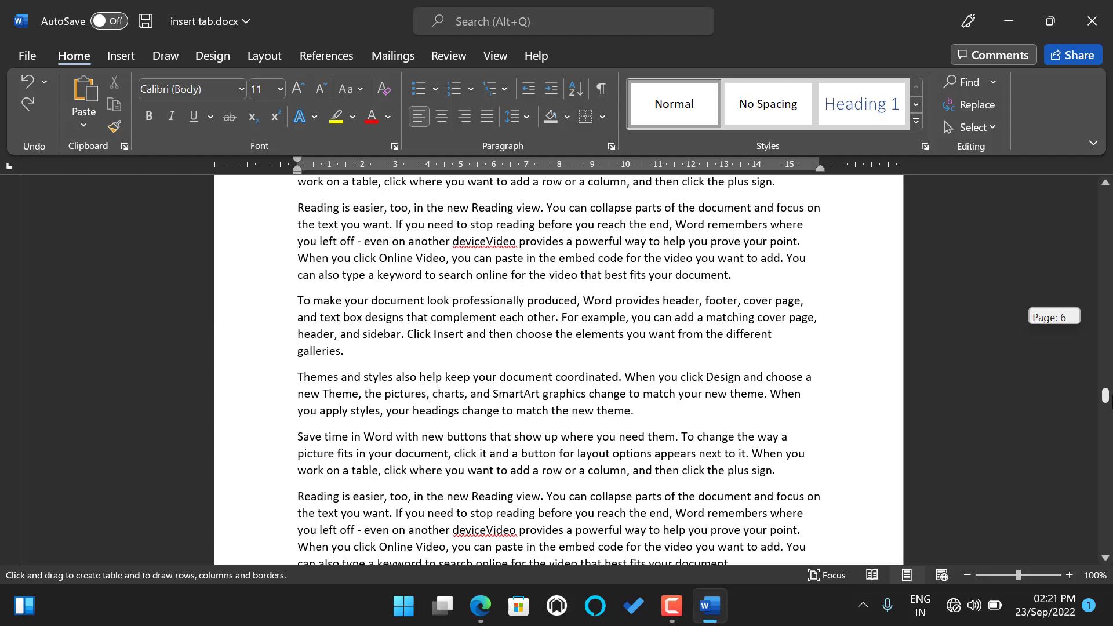
{"action": "left_click_drag", "start_coordinate": [1109, 401], "coordinate": [1108, 530]}
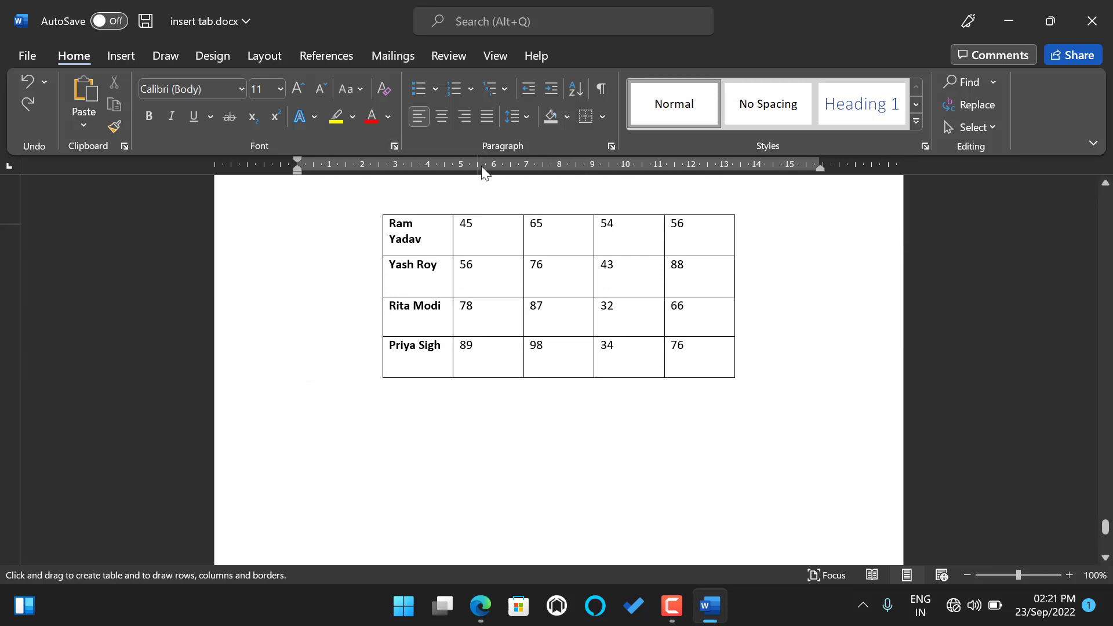
{"action": "left_click", "coordinate": [127, 58]}
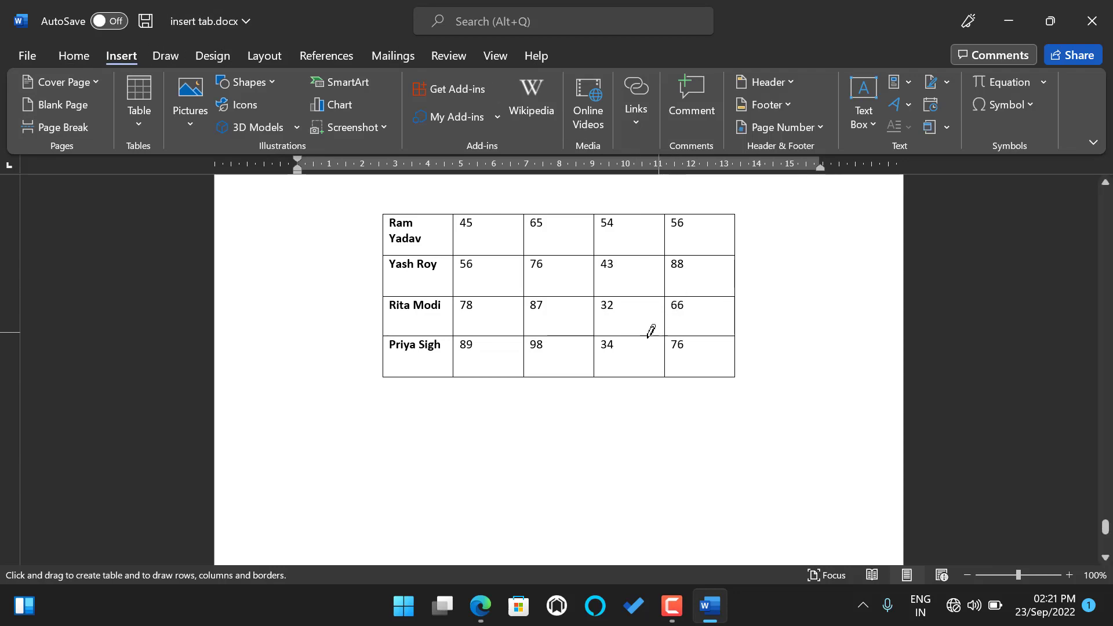
{"action": "left_click", "coordinate": [507, 279]}
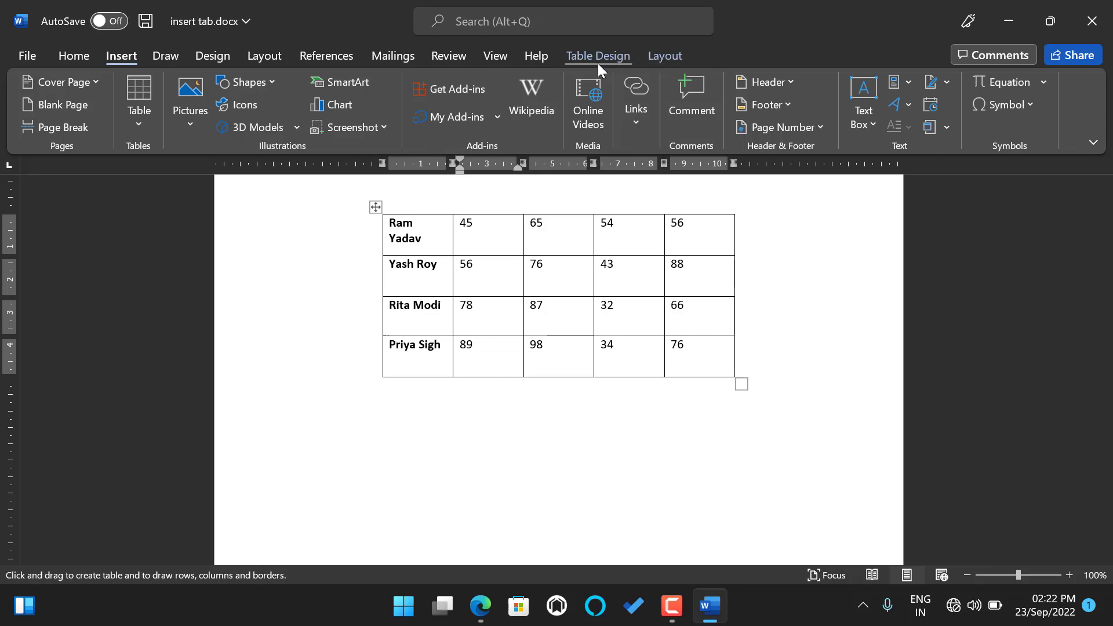
Examine and compare the design options and the layout options available for the marks table.
{"action": "left_click", "coordinate": [643, 60]}
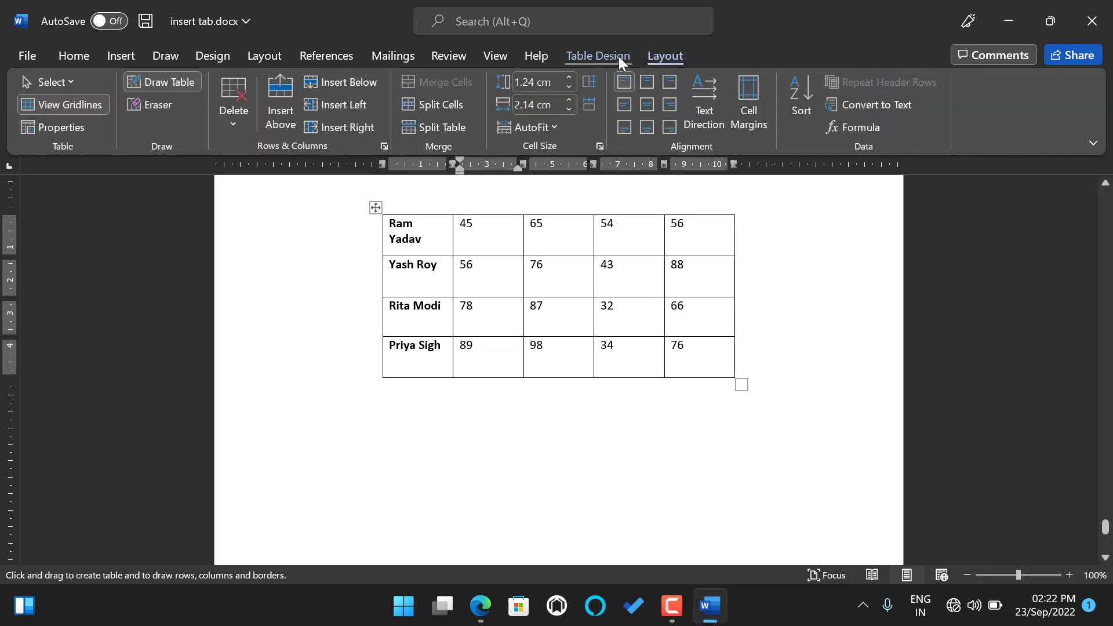
{"action": "left_click", "coordinate": [618, 57]}
{"action": "left_click", "coordinate": [649, 54]}
{"action": "left_click", "coordinate": [600, 52]}
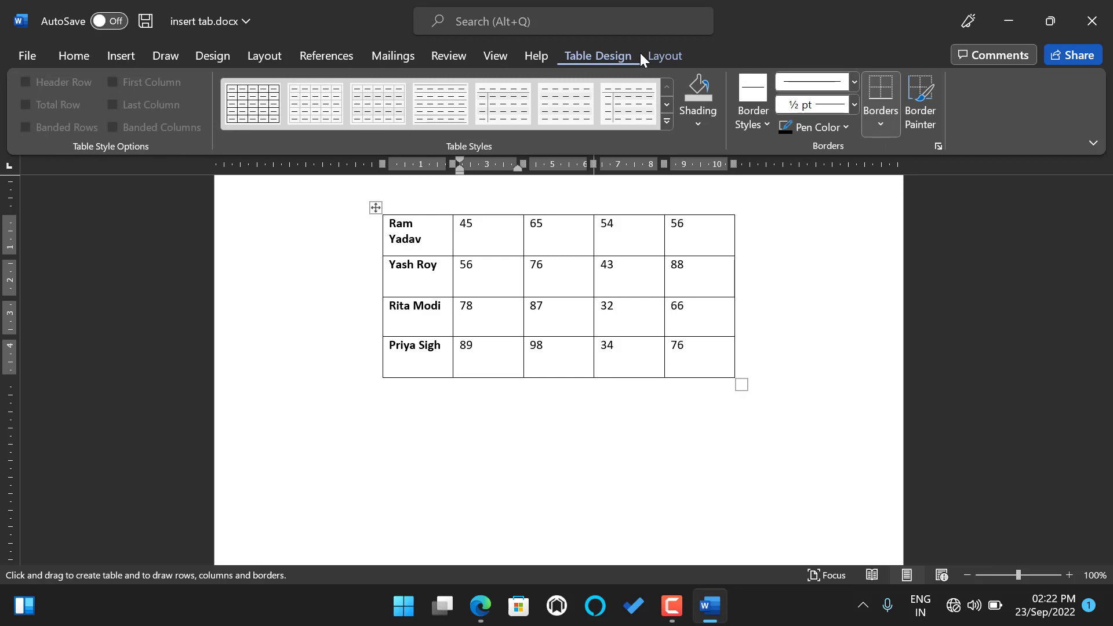
{"action": "left_click", "coordinate": [650, 55]}
{"action": "left_click", "coordinate": [625, 60]}
{"action": "left_click", "coordinate": [643, 58]}
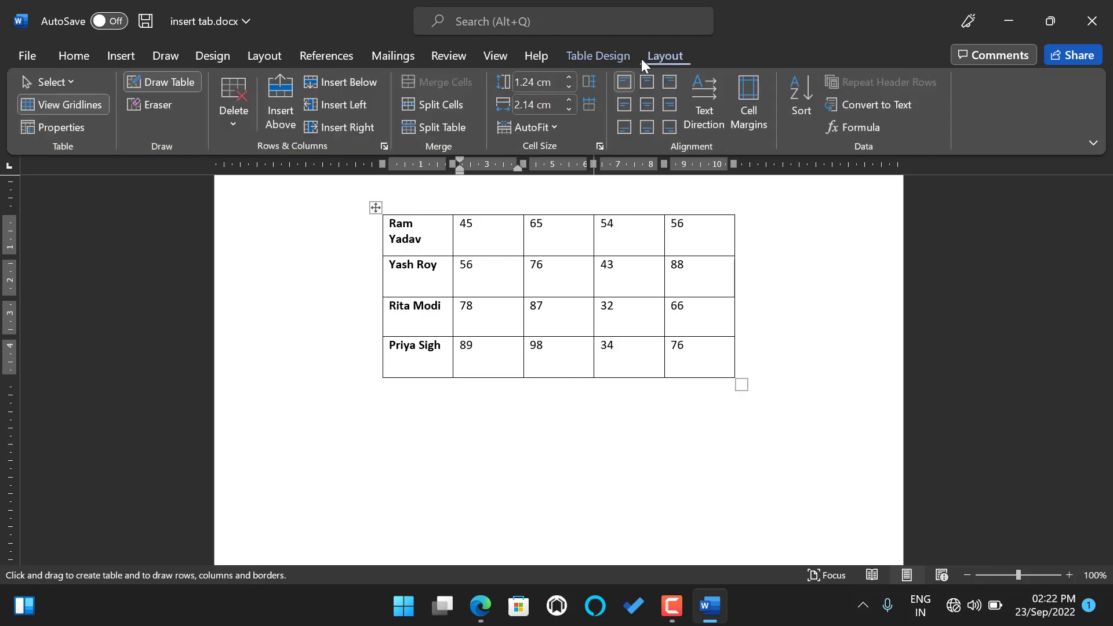
{"action": "left_click", "coordinate": [617, 57]}
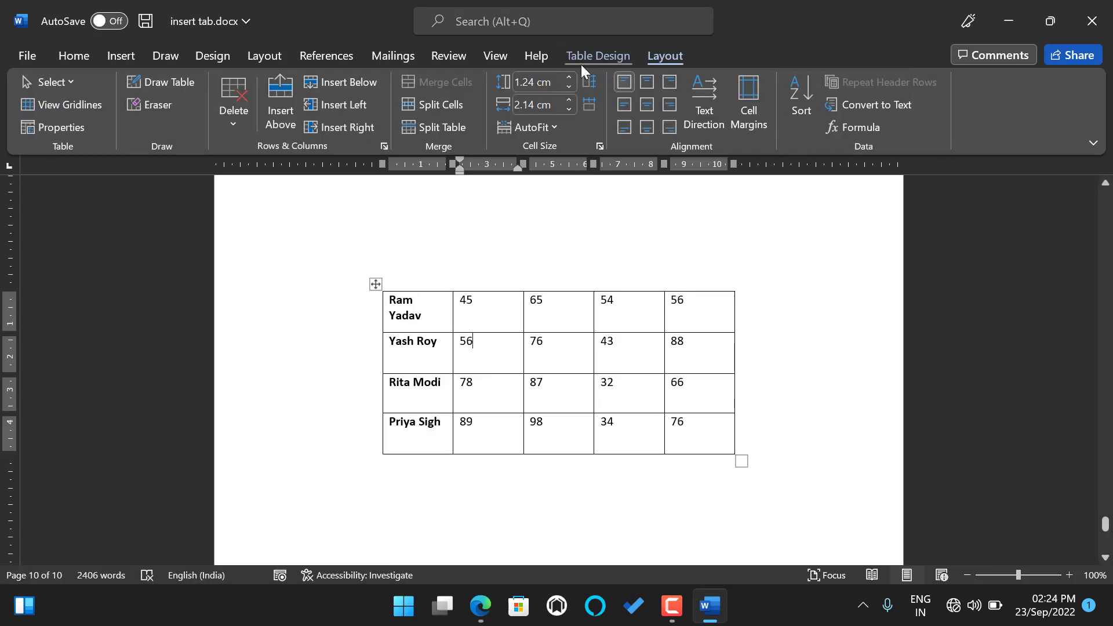
Select all cells of the marks table and apply the green banded style from the second row of Grid Tables.
{"action": "left_click", "coordinate": [583, 61]}
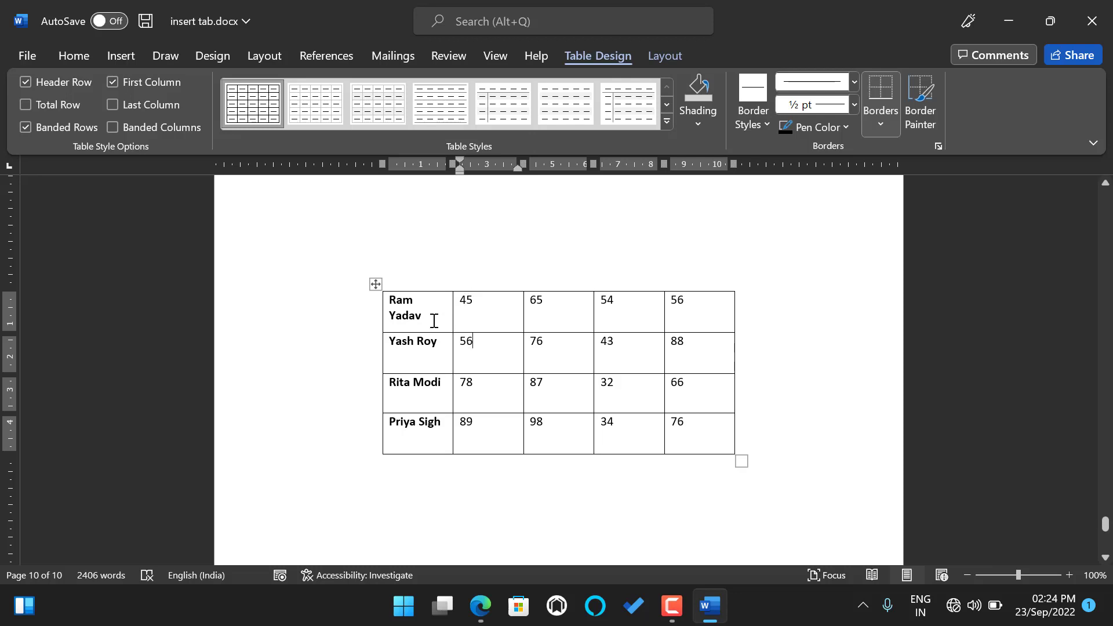
{"action": "left_click_drag", "start_coordinate": [439, 323], "coordinate": [700, 430]}
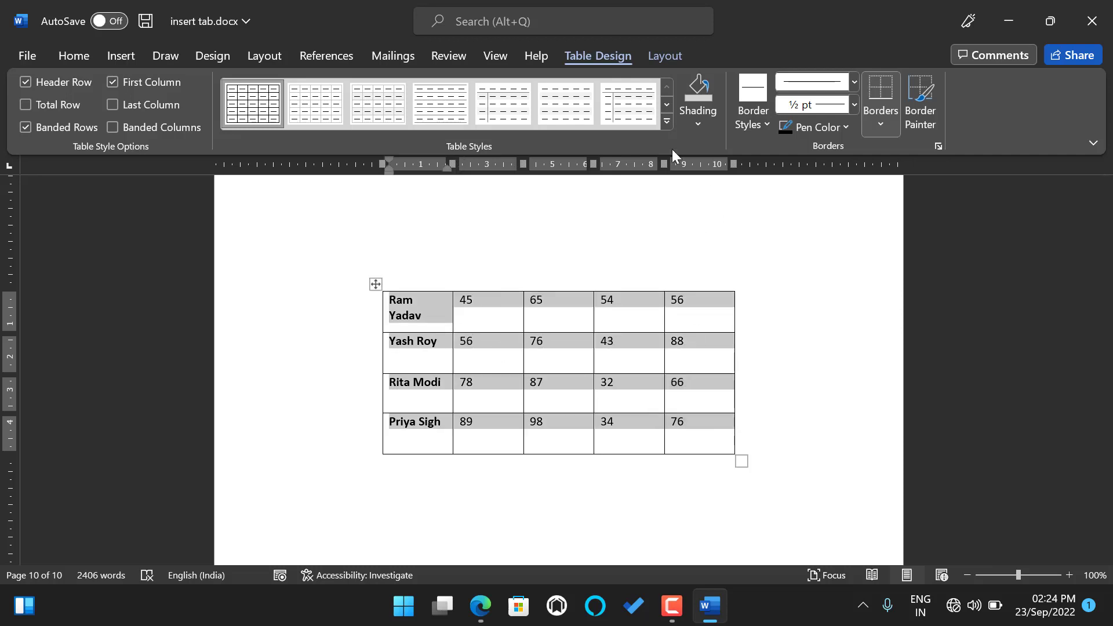
{"action": "left_click", "coordinate": [667, 121]}
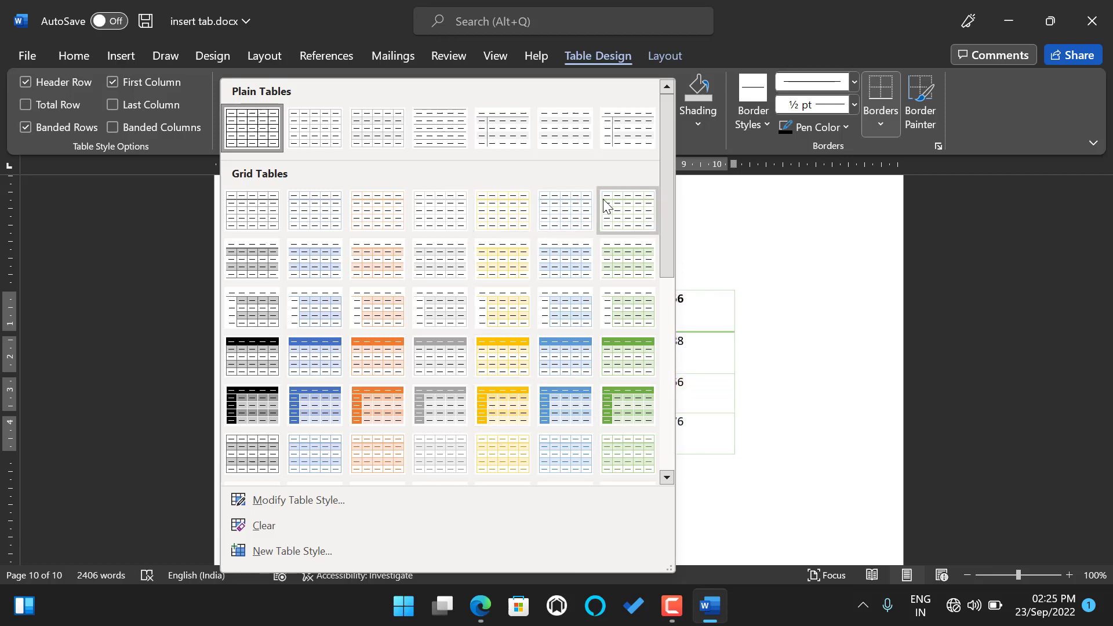
{"action": "left_click", "coordinate": [624, 268]}
{"action": "left_click", "coordinate": [808, 303]}
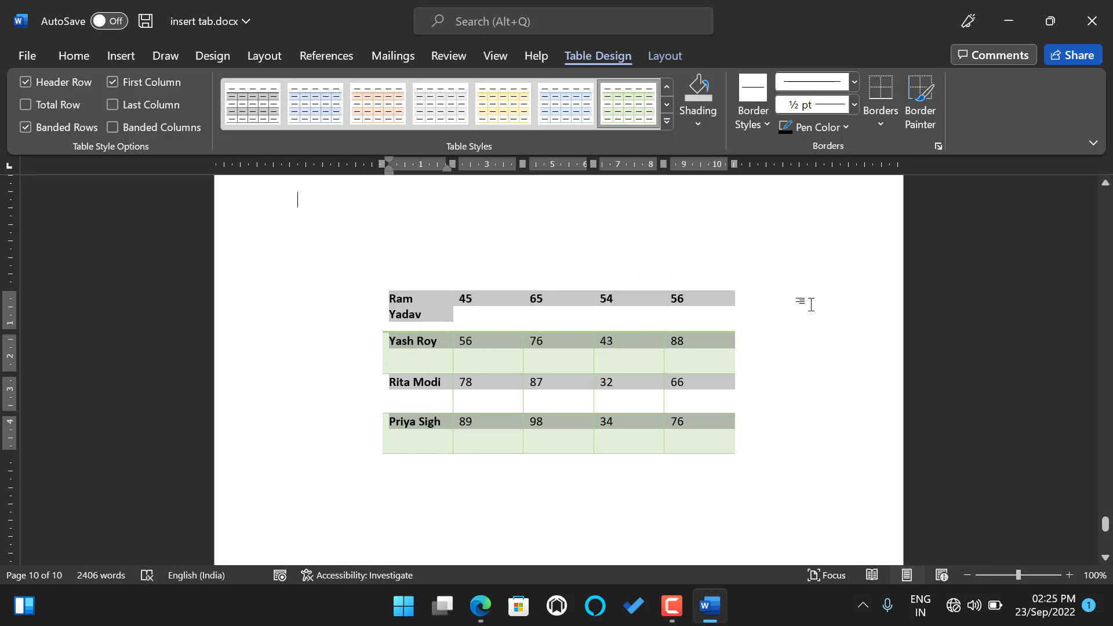
Select all cells of the marks table again and apply the first Plain Tables style, with black gridlines.
{"action": "left_click", "coordinate": [534, 350]}
{"action": "left_click_drag", "start_coordinate": [413, 298], "coordinate": [694, 450]}
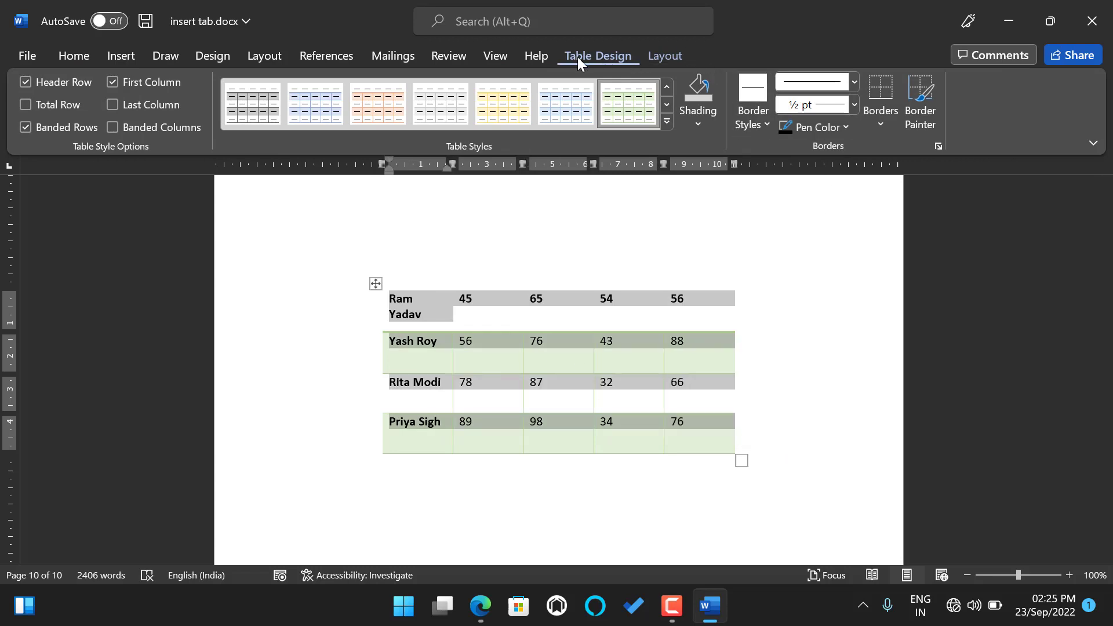
{"action": "left_click", "coordinate": [667, 120]}
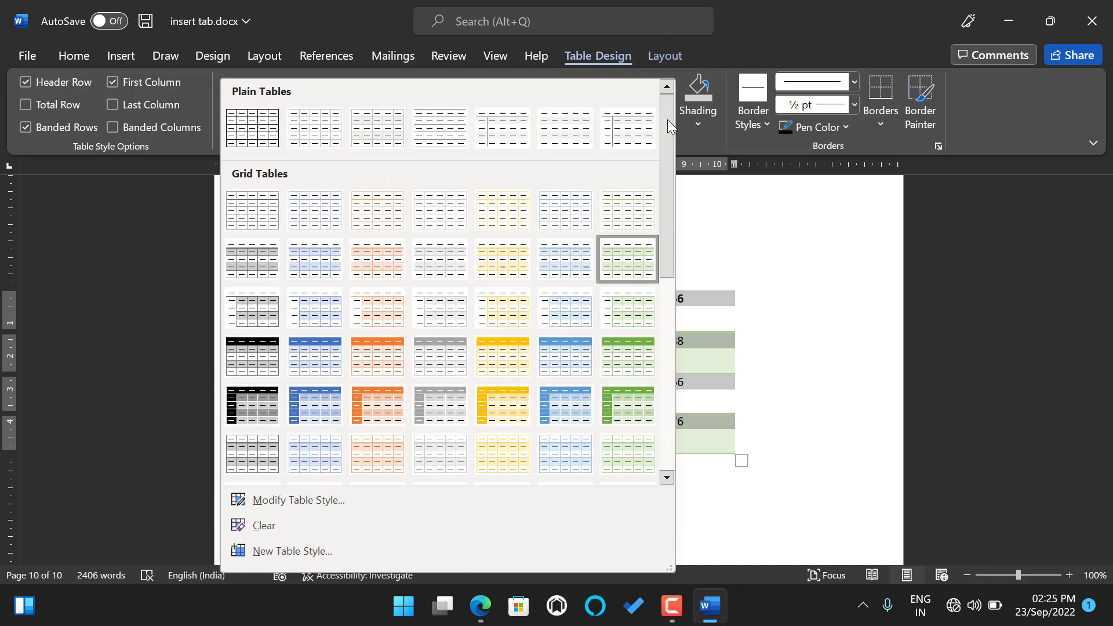
{"action": "left_click", "coordinate": [277, 132]}
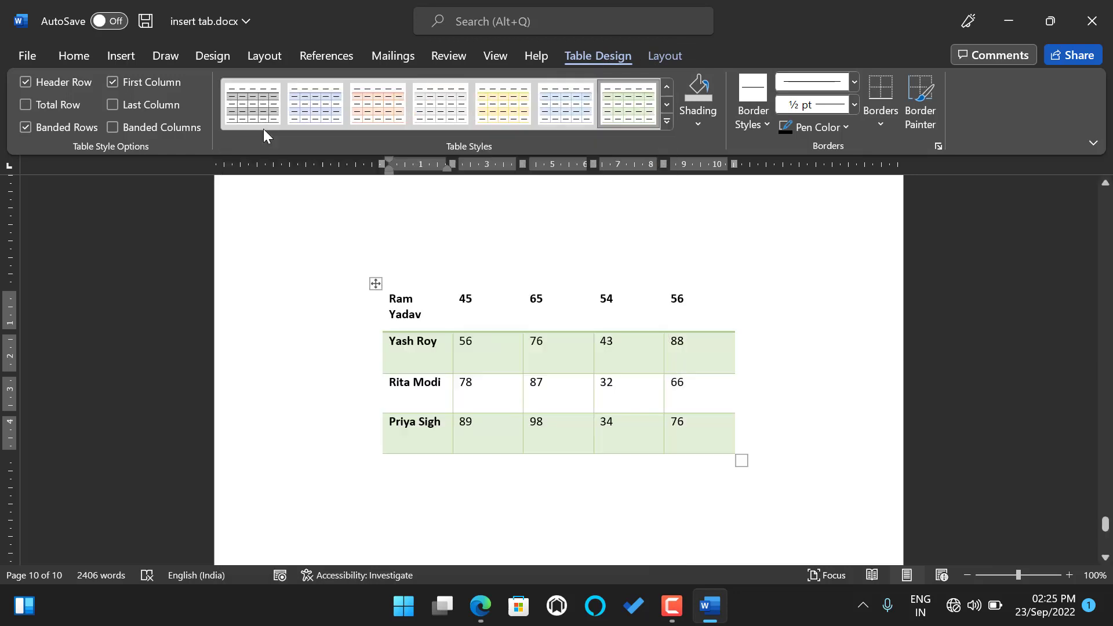
{"action": "left_click", "coordinate": [650, 237]}
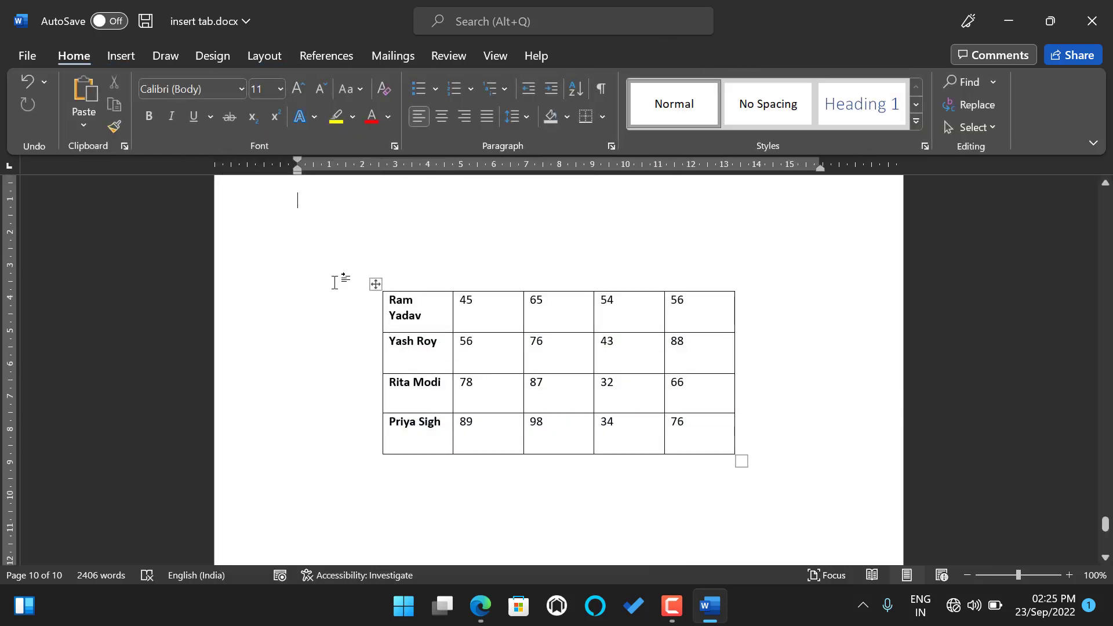
Shade the first-column cell of the table's first row light gold and that of the second row light green.
{"action": "left_click", "coordinate": [456, 309]}
{"action": "left_click", "coordinate": [582, 55]}
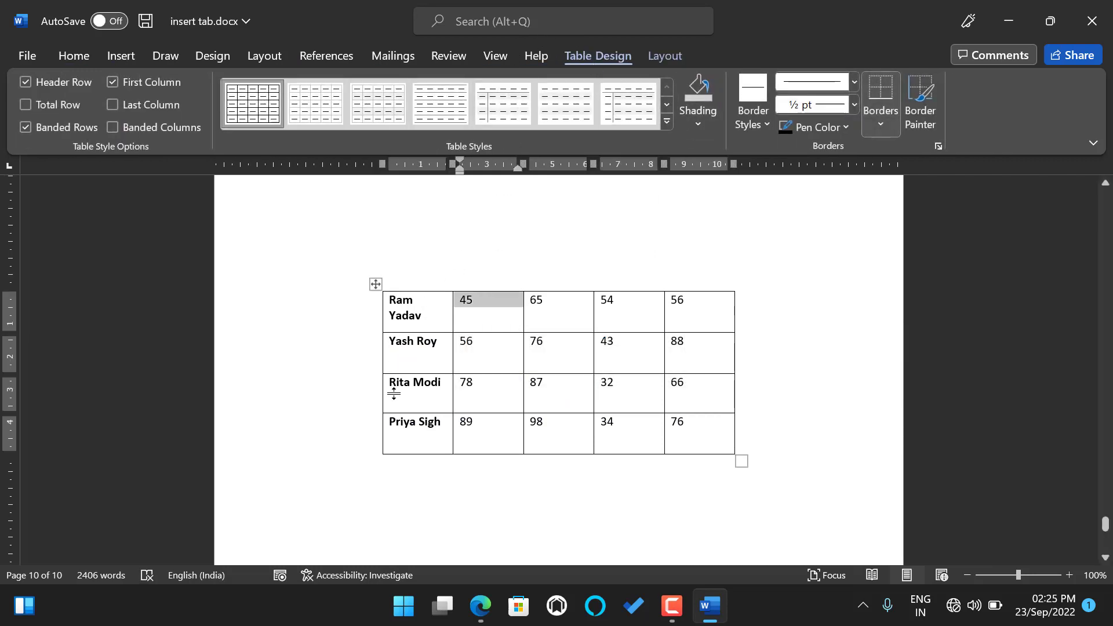
{"action": "left_click", "coordinate": [425, 313]}
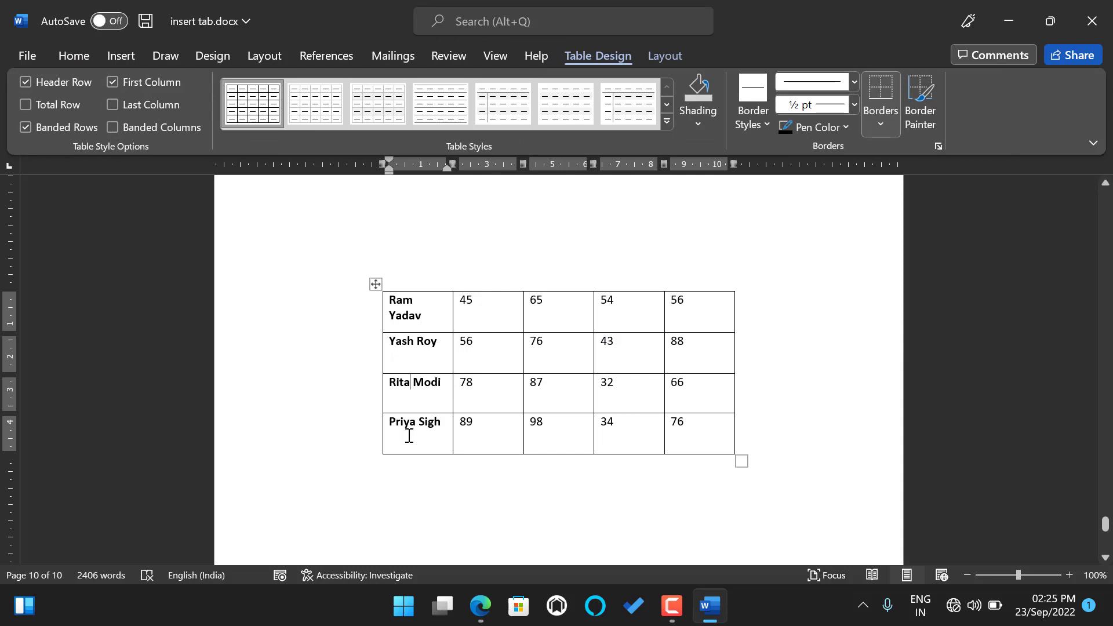
{"action": "left_click", "coordinate": [694, 130]}
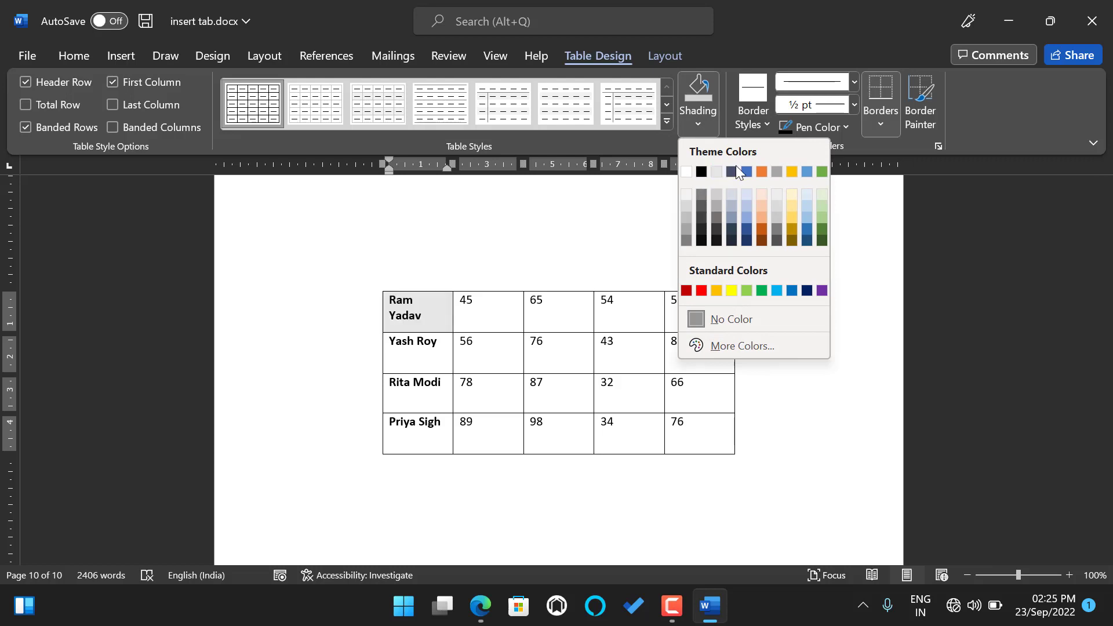
{"action": "left_click", "coordinate": [792, 193]}
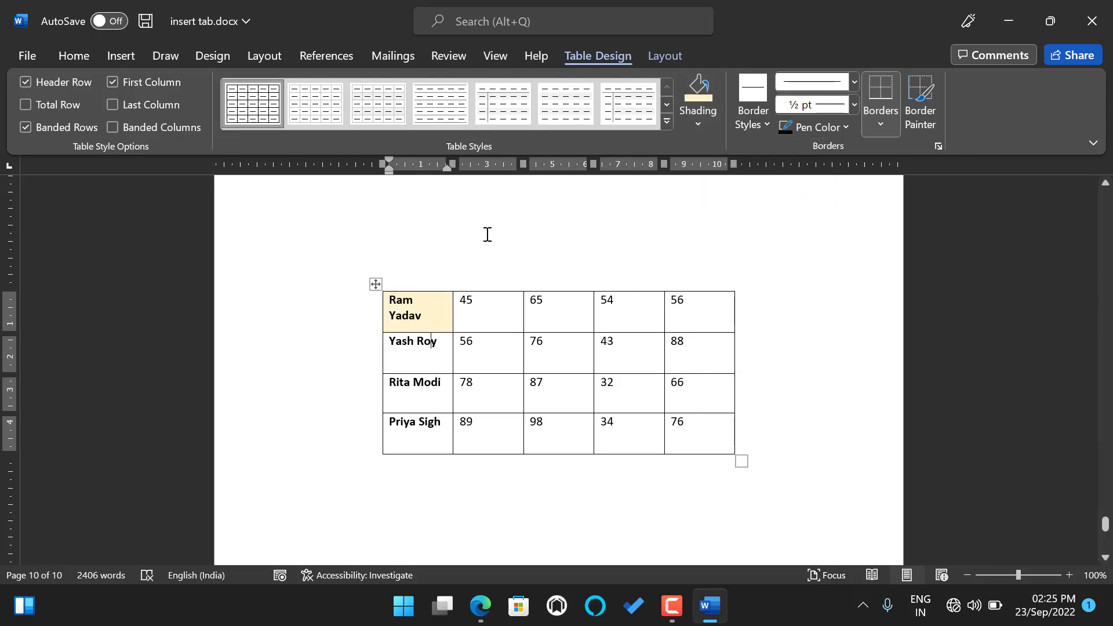
{"action": "left_click", "coordinate": [694, 123]}
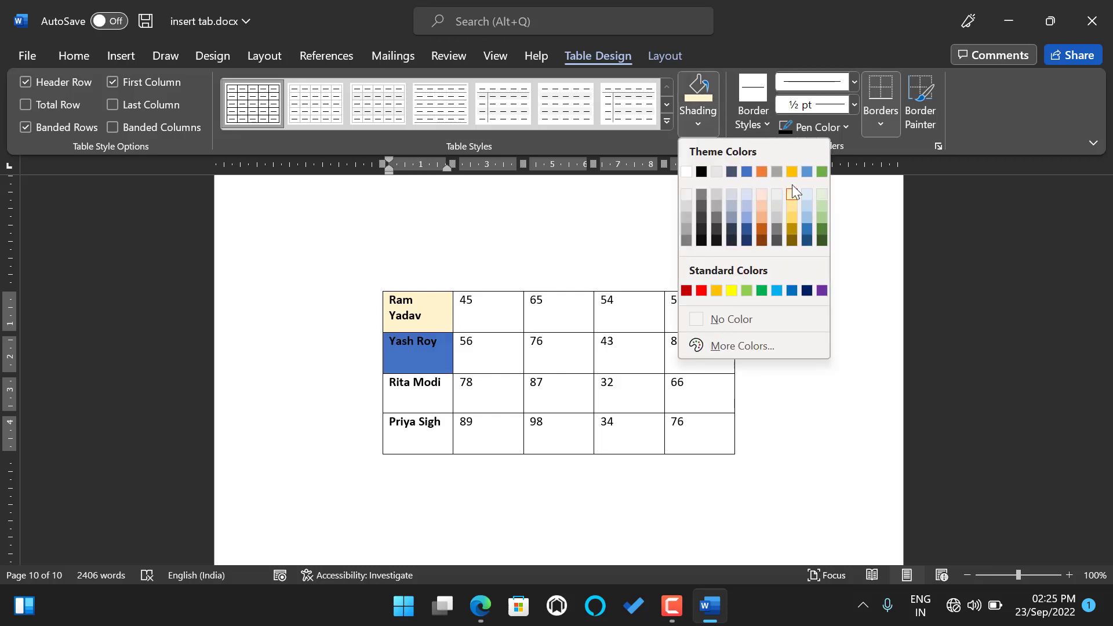
{"action": "left_click", "coordinate": [824, 193]}
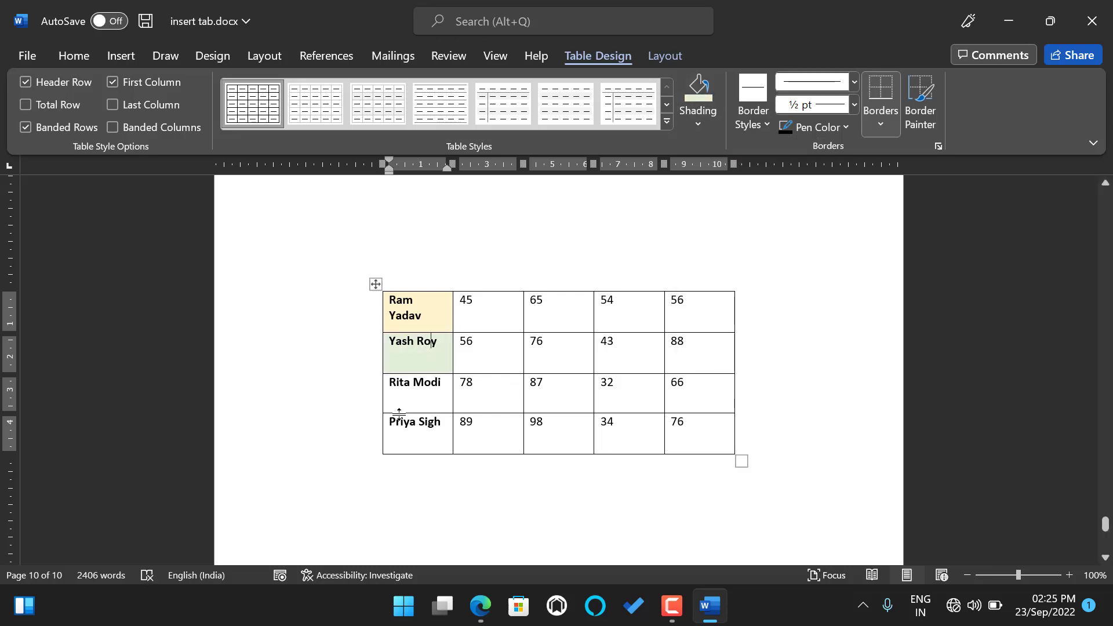
Shade the first-column cell of the table's third row medium orange and that of the fourth row standard yellow.
{"action": "left_click", "coordinate": [697, 128]}
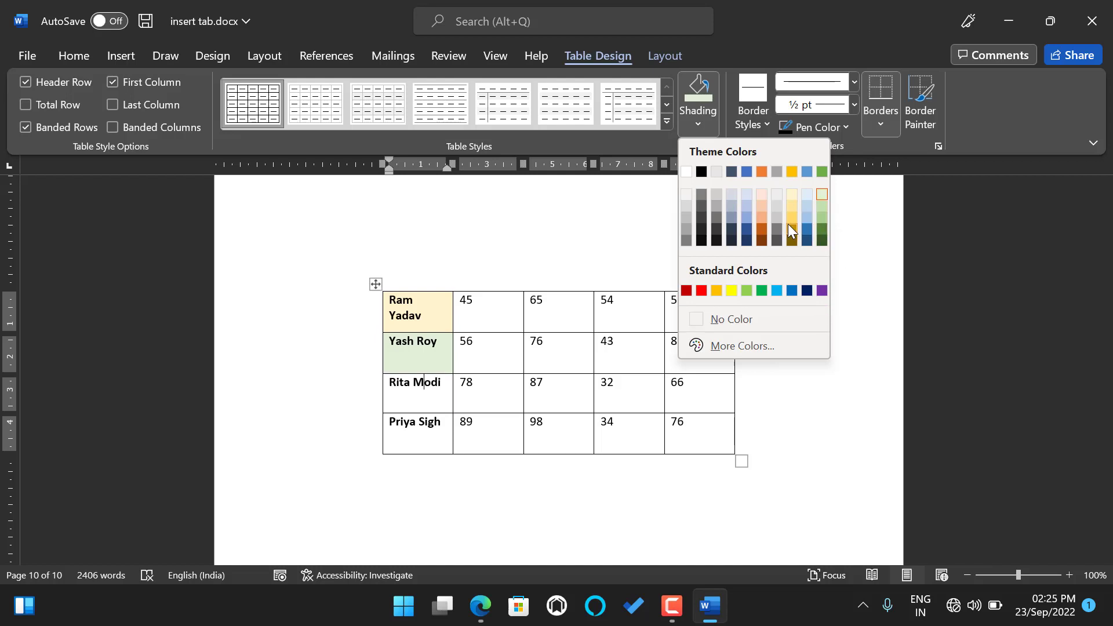
{"action": "left_click", "coordinate": [764, 221]}
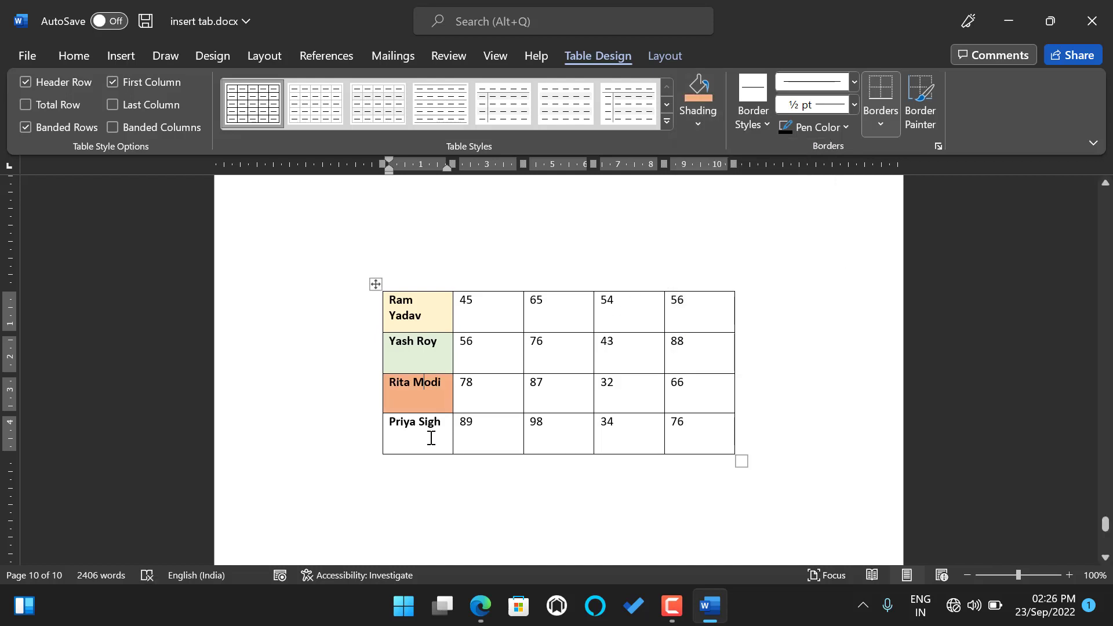
{"action": "left_click", "coordinate": [666, 120]}
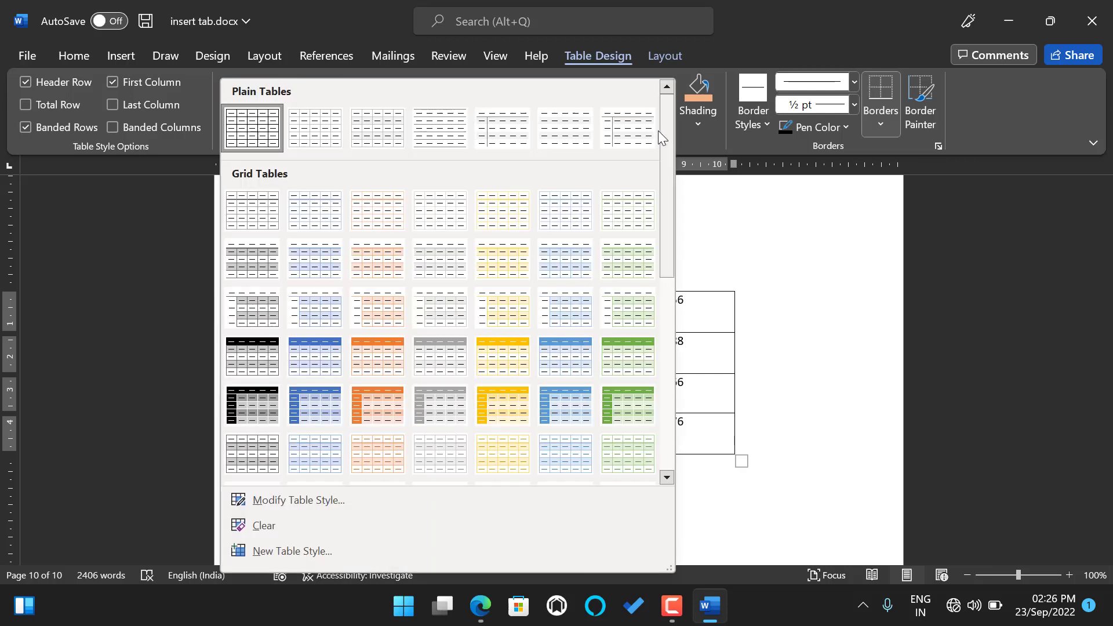
{"action": "key", "text": "Escape"}
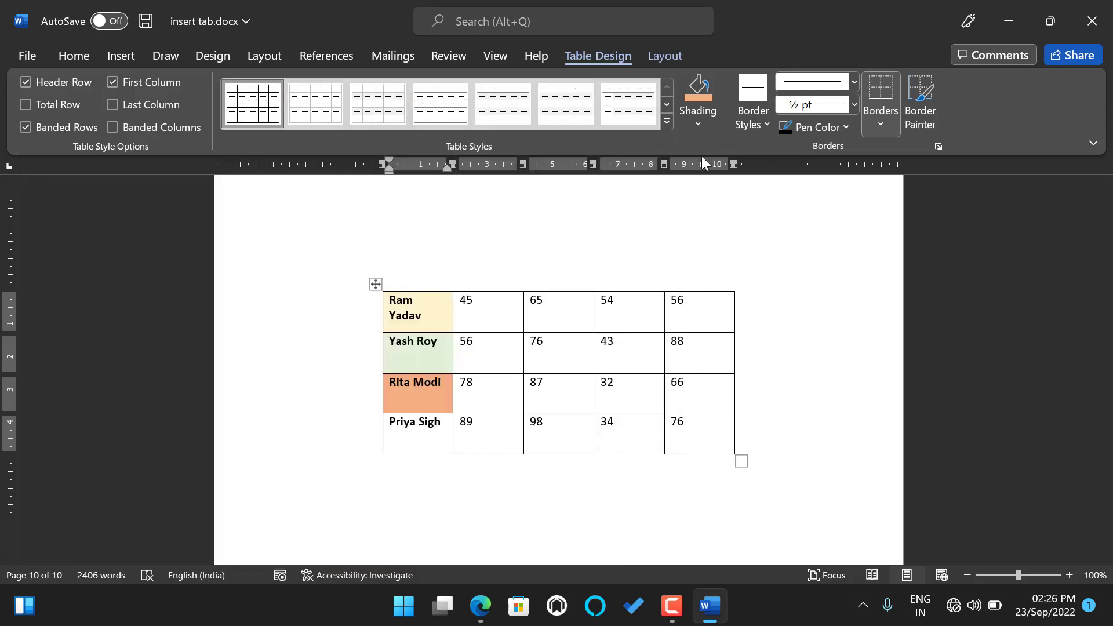
{"action": "left_click", "coordinate": [698, 123]}
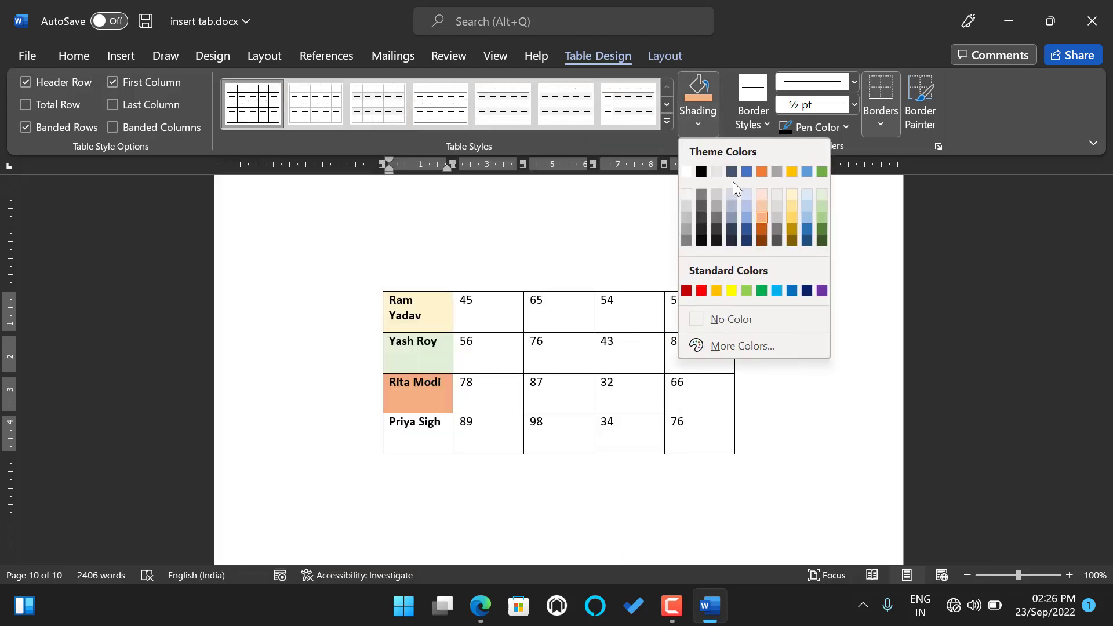
{"action": "left_click", "coordinate": [731, 290]}
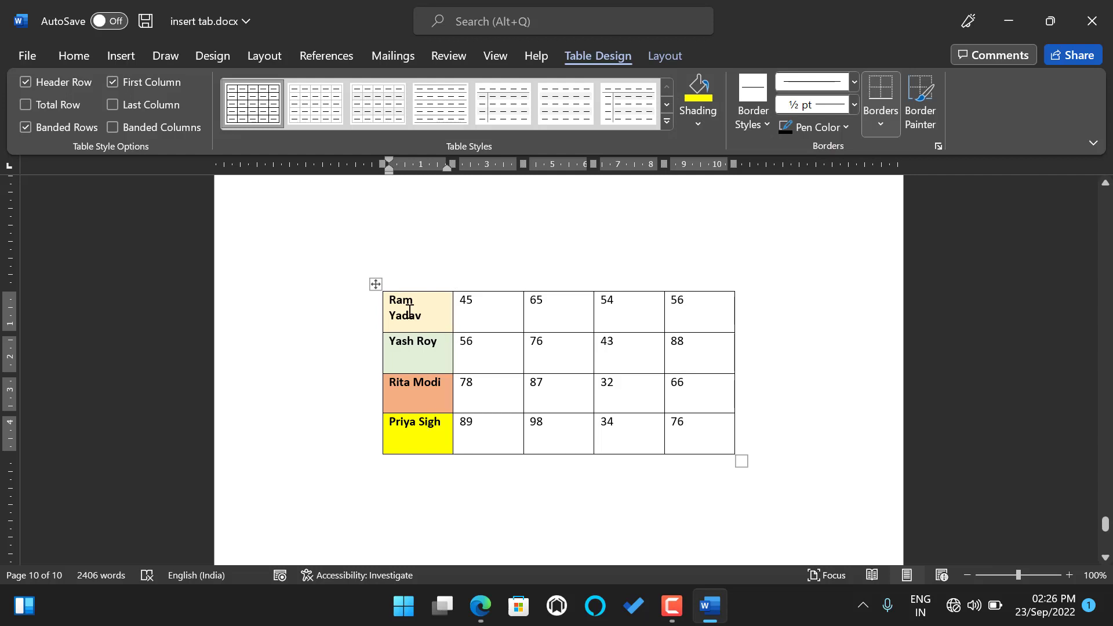
Select the first column's cells and examine the additional standard and custom colours available for shading them.
{"action": "left_click_drag", "start_coordinate": [429, 313], "coordinate": [425, 470]}
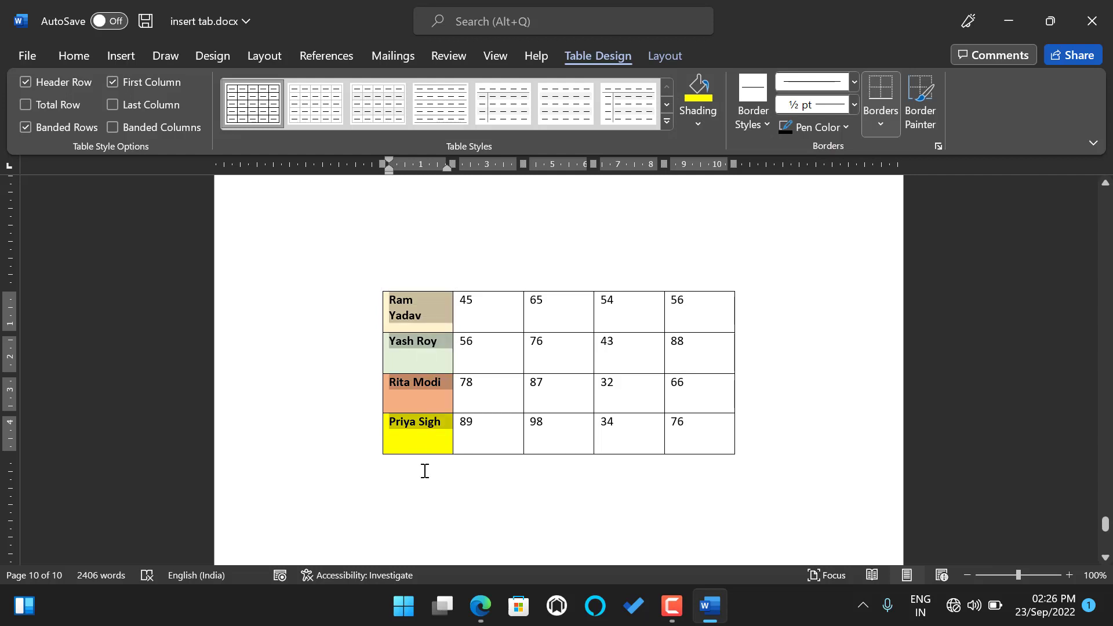
{"action": "left_click", "coordinate": [697, 119]}
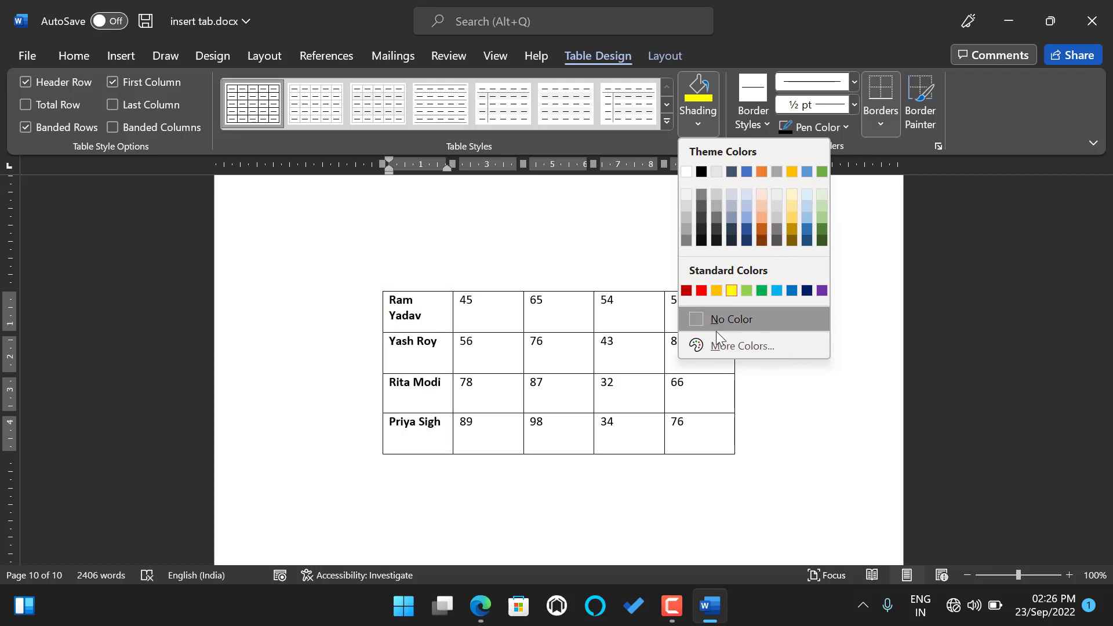
{"action": "left_click", "coordinate": [722, 347]}
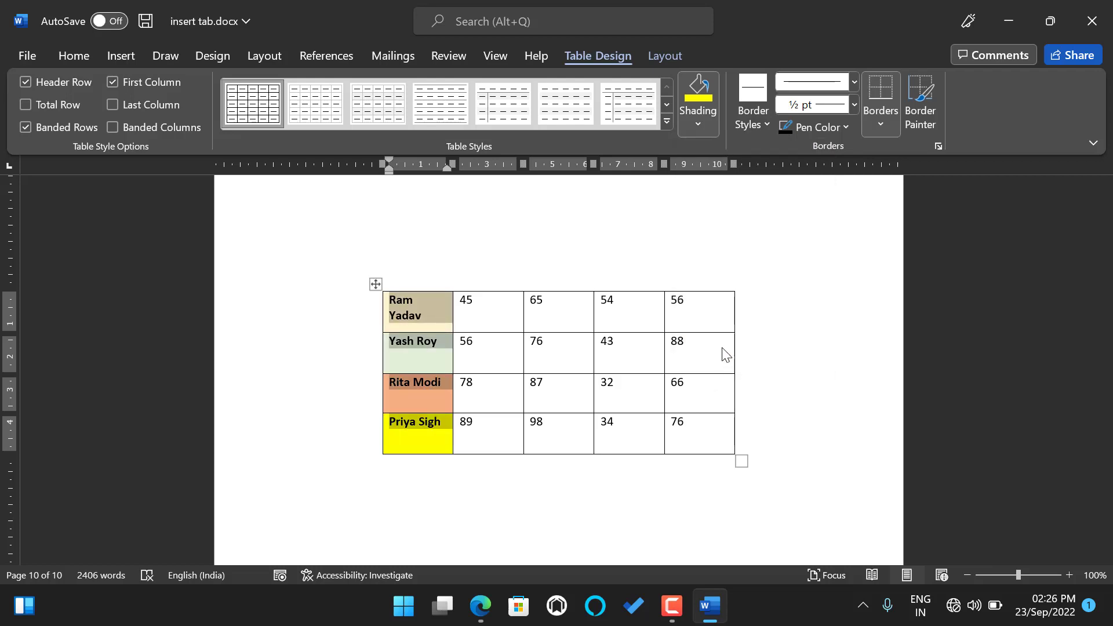
{"action": "left_click", "coordinate": [516, 183]}
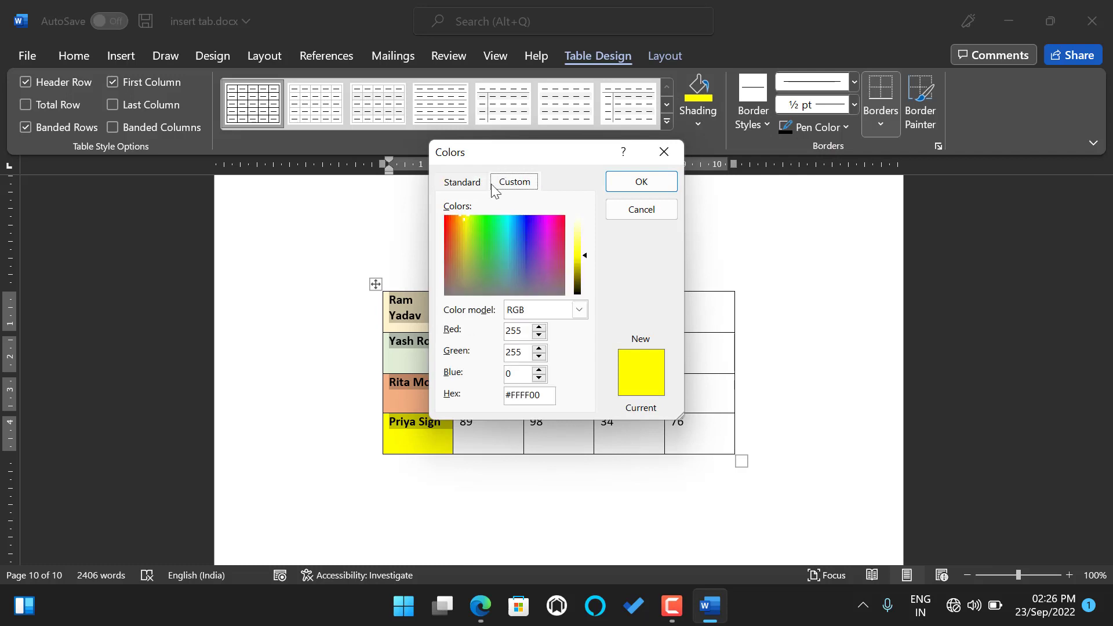
{"action": "left_click", "coordinate": [447, 183]}
{"action": "left_click", "coordinate": [506, 185]}
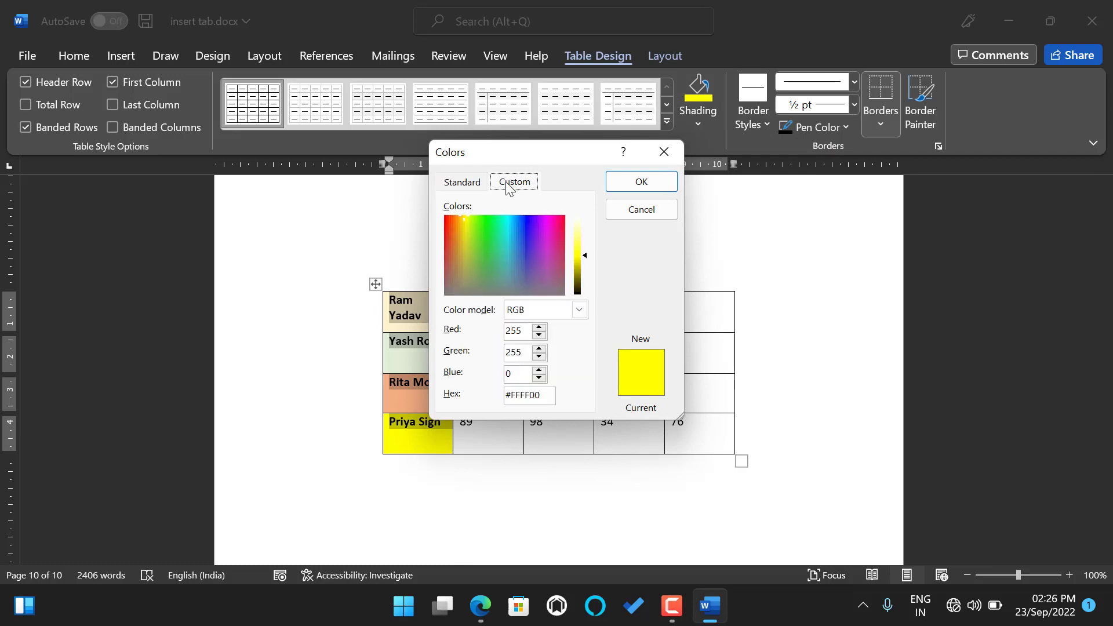
{"action": "left_click", "coordinate": [664, 153]}
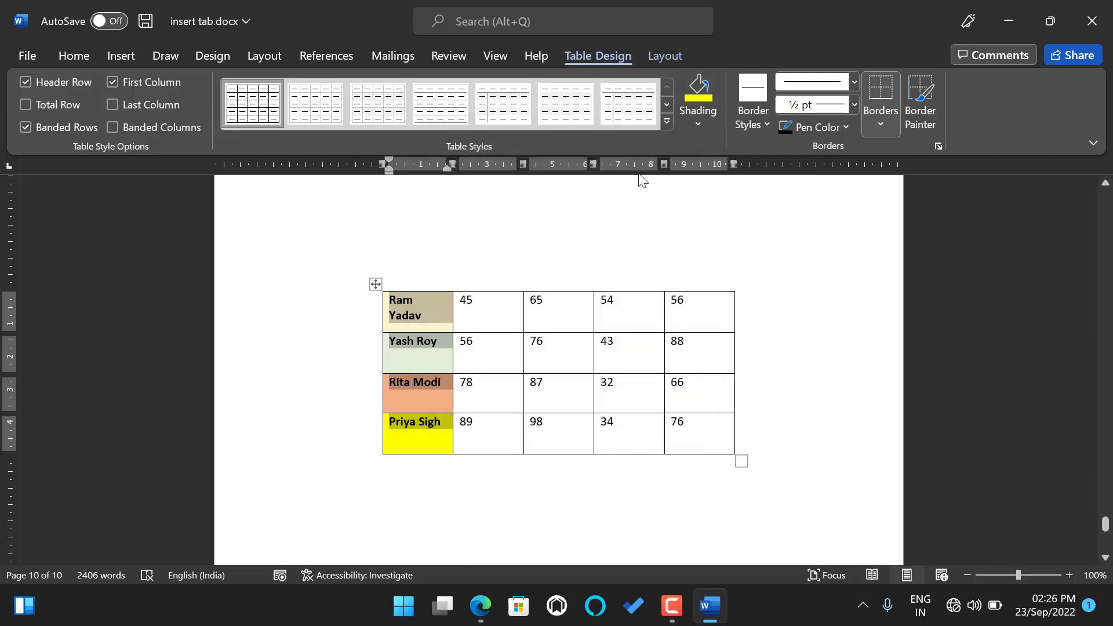
{"action": "left_click", "coordinate": [613, 256]}
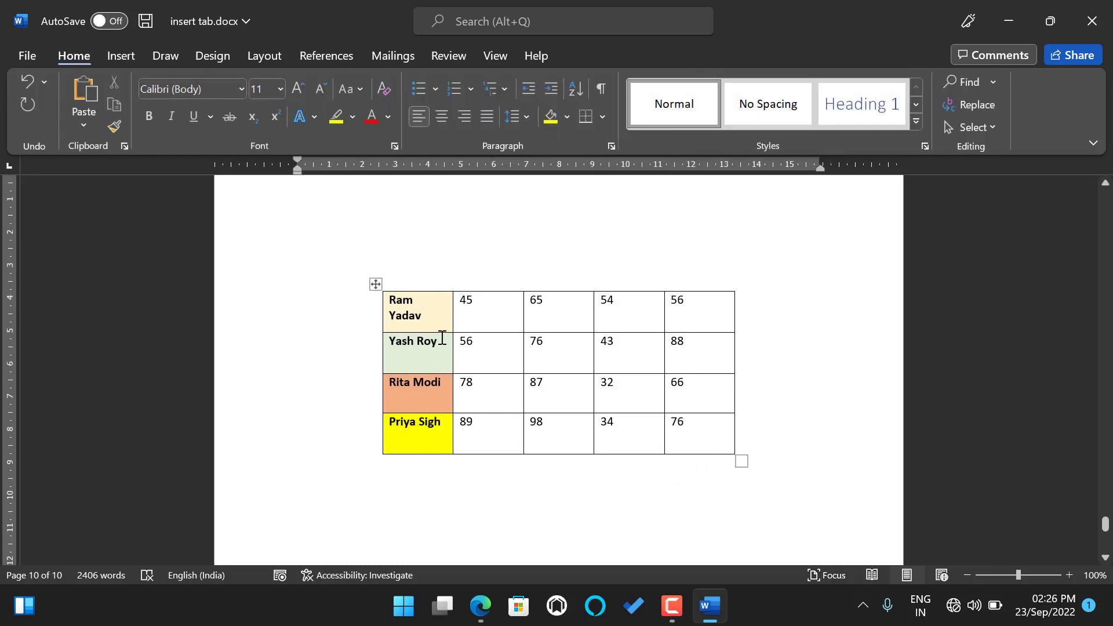
Choose the thin black solid theme border and the single solid line style for the marks table's borders.
{"action": "left_click", "coordinate": [479, 305]}
{"action": "left_click", "coordinate": [582, 62]}
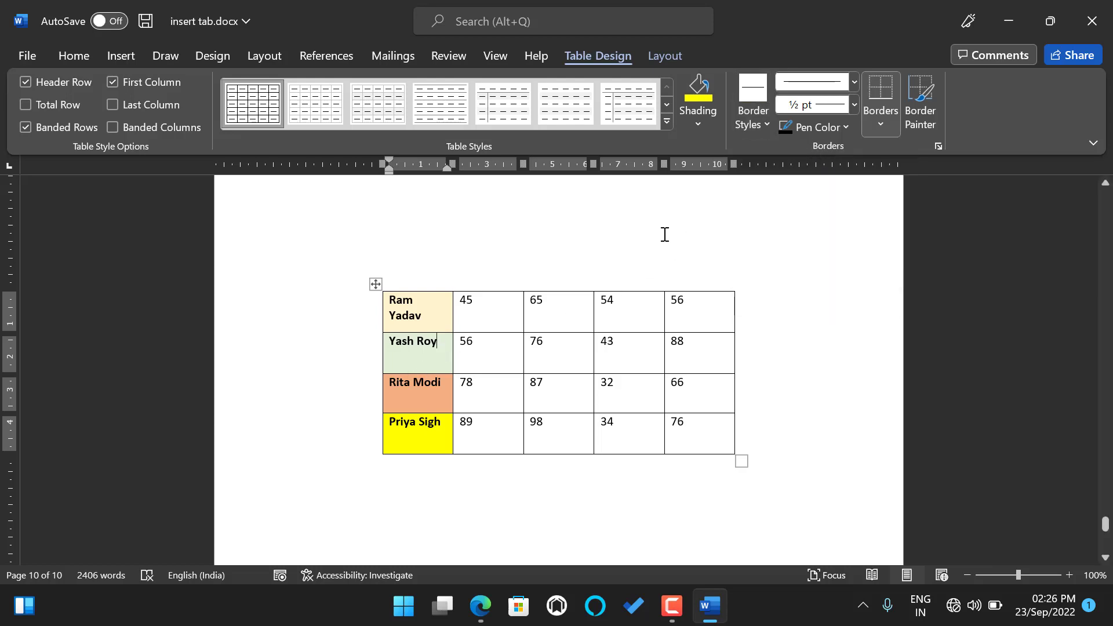
{"action": "left_click", "coordinate": [767, 123]}
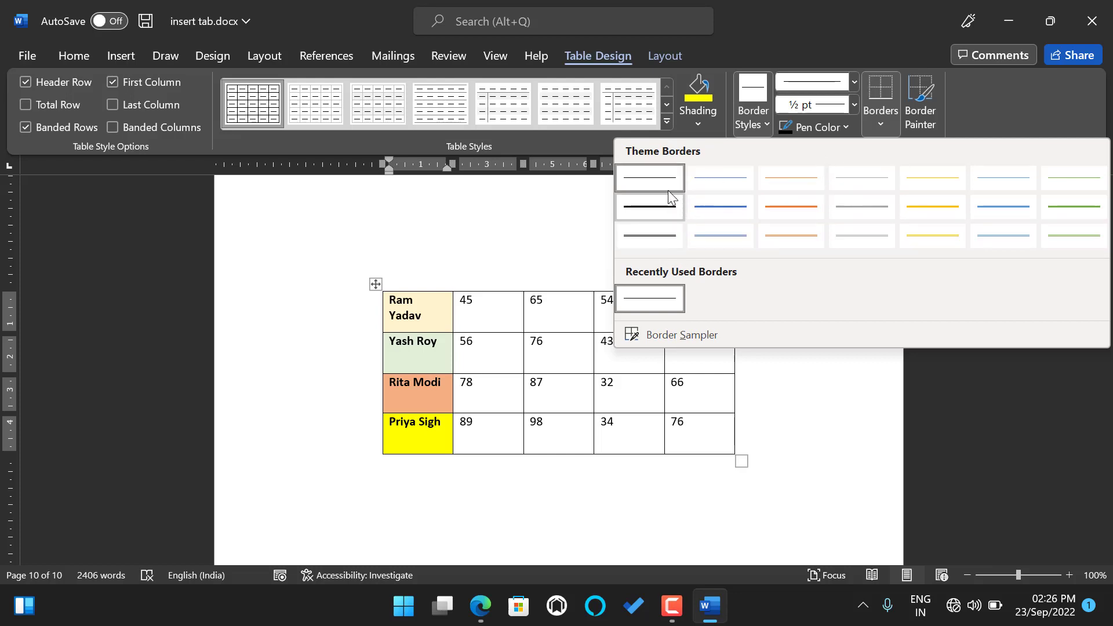
{"action": "left_click", "coordinate": [660, 176]}
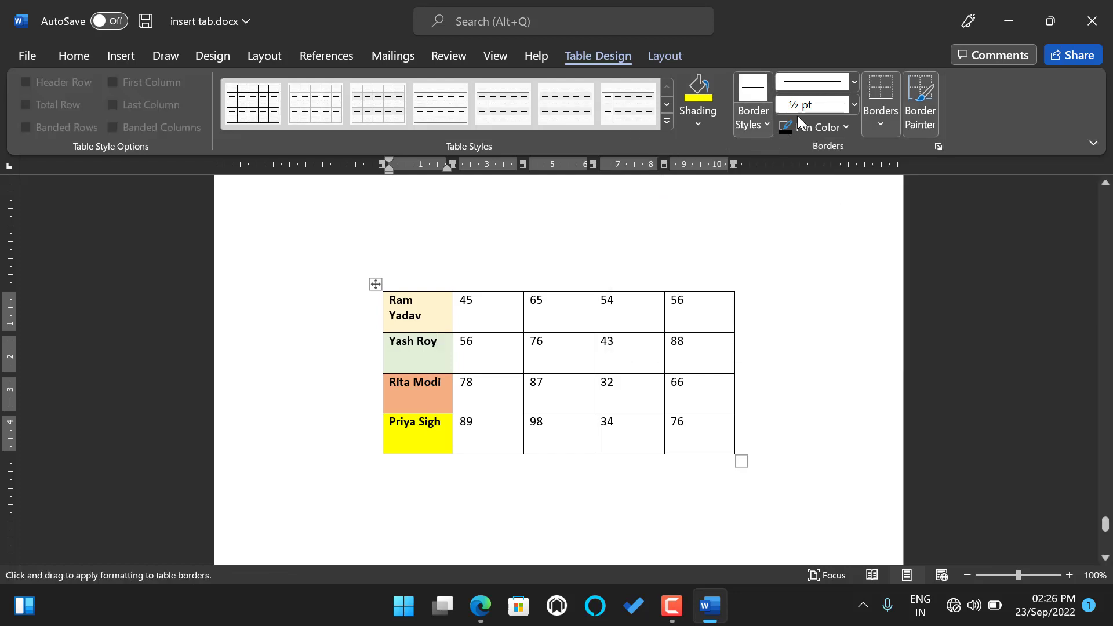
{"action": "left_click", "coordinate": [853, 84]}
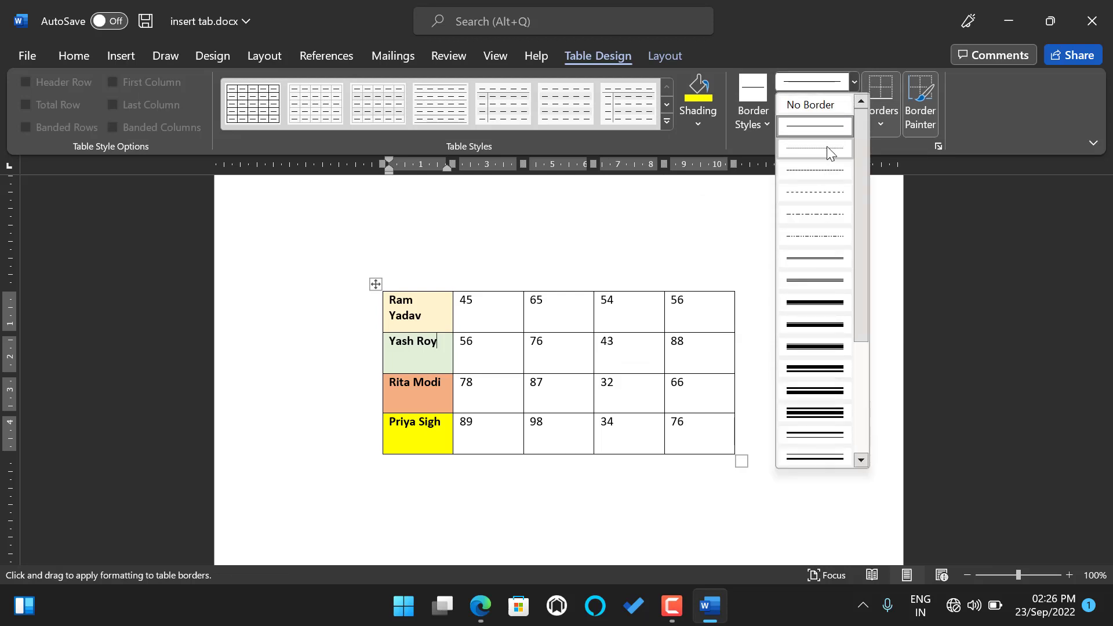
{"action": "mouse_move", "coordinate": [864, 175]}
{"action": "left_mouse_down"}
{"action": "mouse_move", "coordinate": [863, 334]}
{"action": "mouse_move", "coordinate": [853, 239]}
{"action": "mouse_move", "coordinate": [861, 113]}
{"action": "left_mouse_up"}
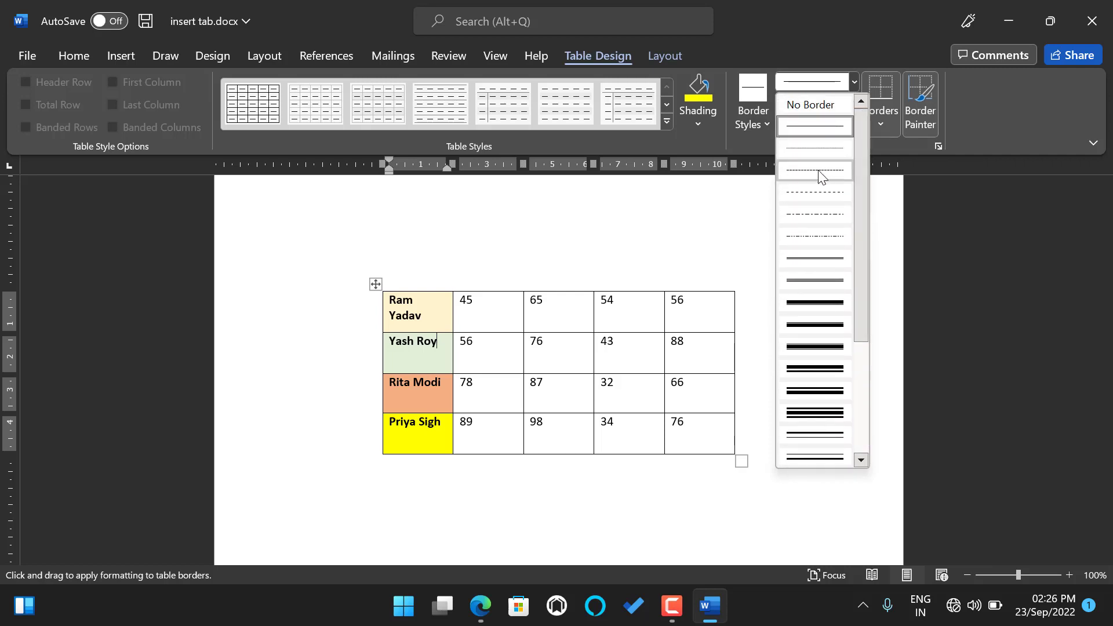
{"action": "left_click", "coordinate": [810, 124]}
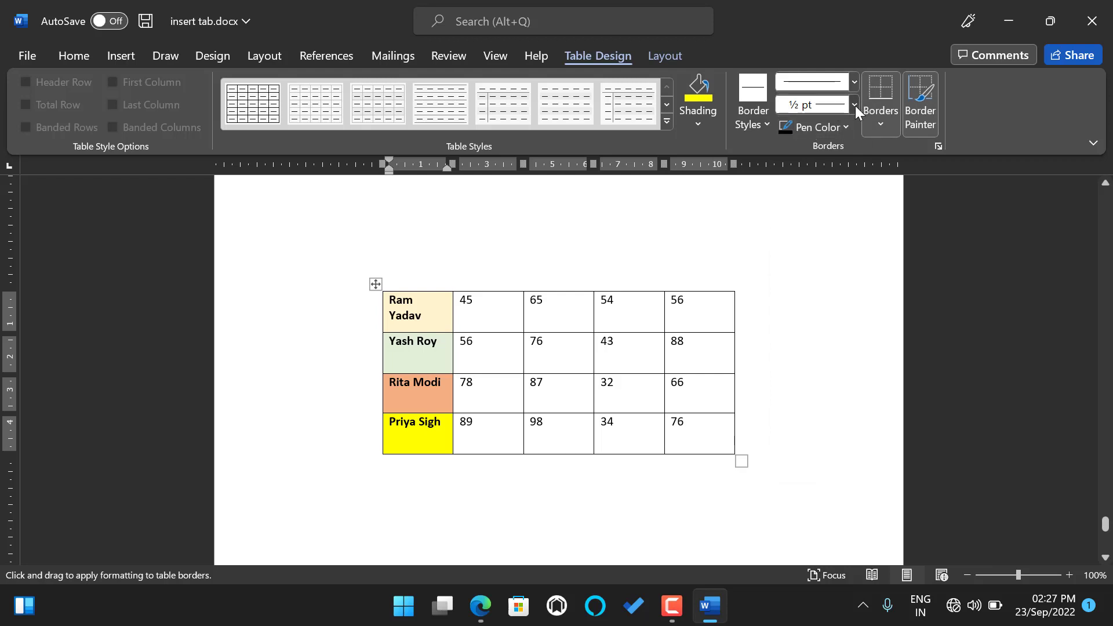
Set the border line weight to 2 ¼ pt and the pen colour to Automatic.
{"action": "left_click", "coordinate": [855, 106]}
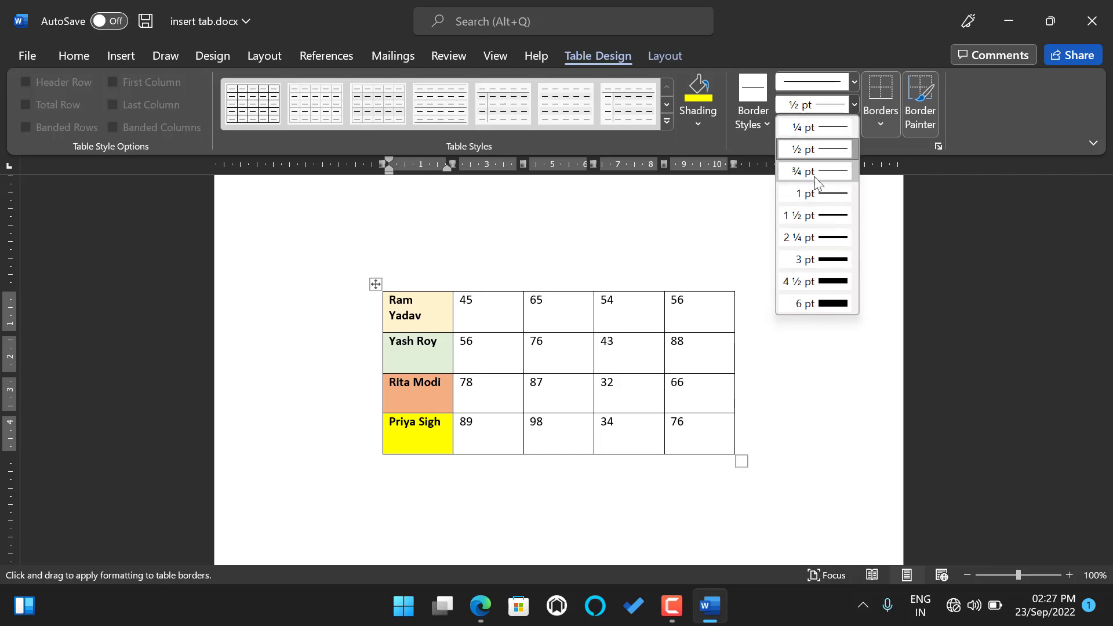
{"action": "left_click", "coordinate": [826, 237]}
{"action": "left_click", "coordinate": [850, 128]}
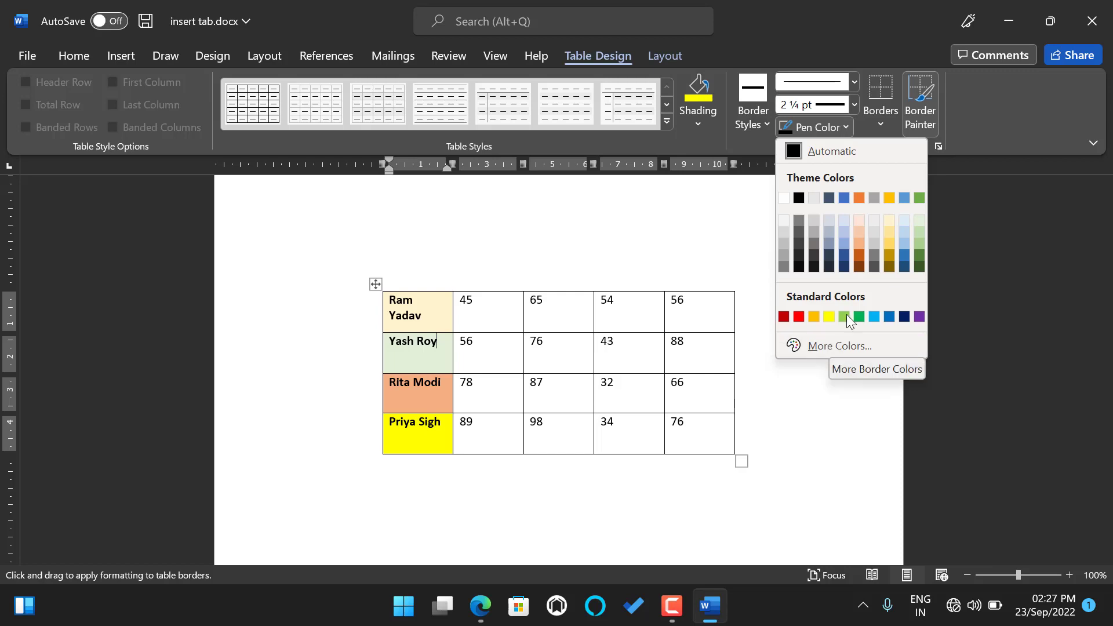
{"action": "left_click", "coordinate": [801, 148]}
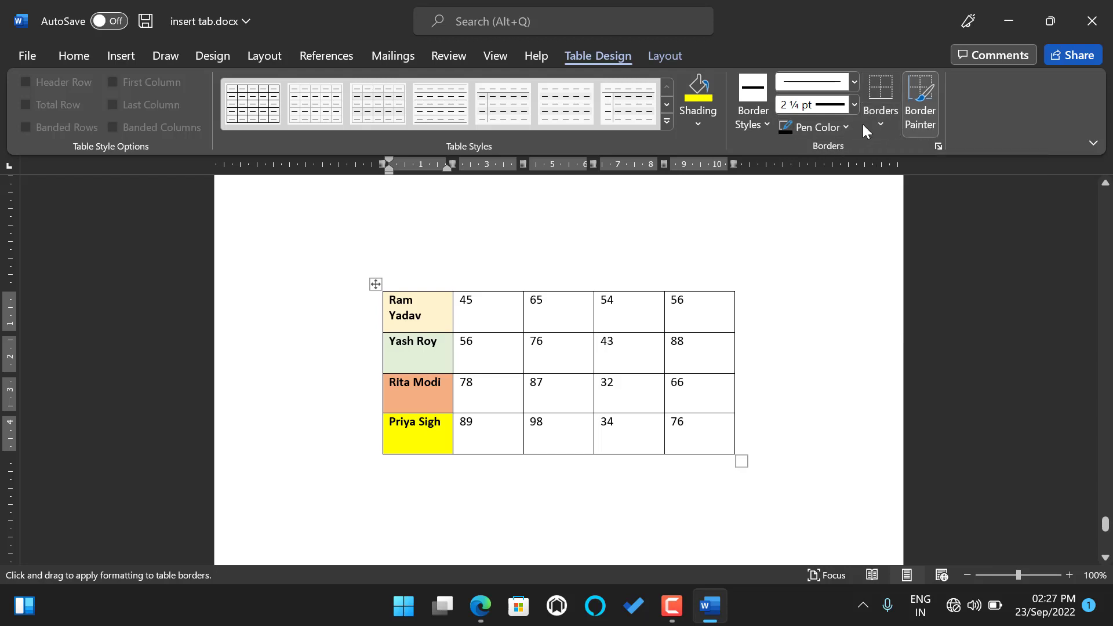
{"action": "left_click", "coordinate": [847, 128]}
{"action": "left_click", "coordinate": [848, 124]}
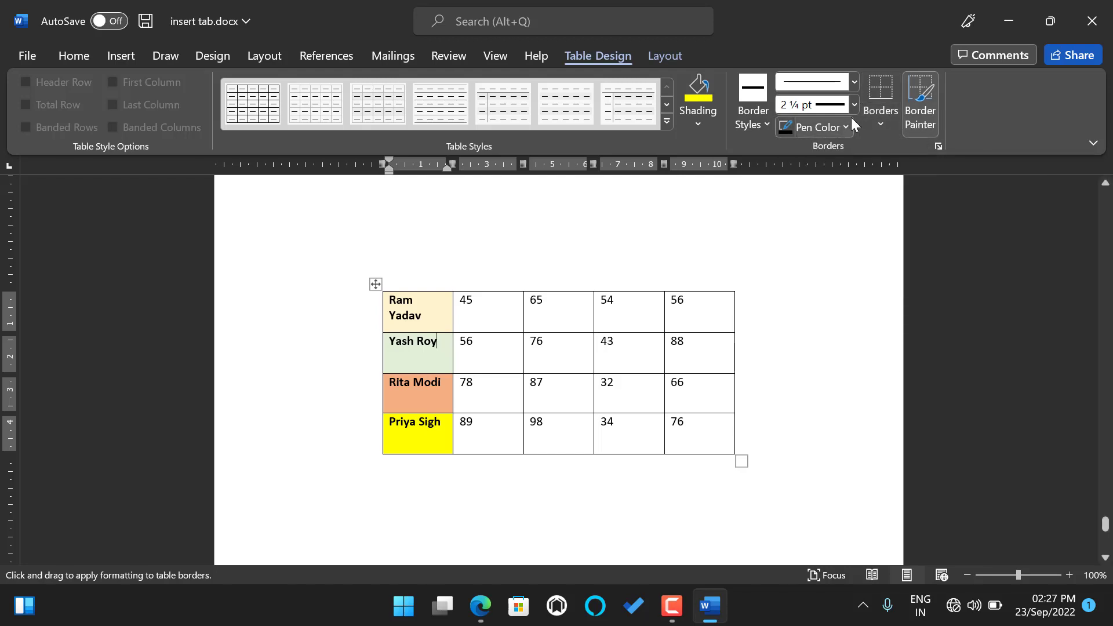
{"action": "left_click", "coordinate": [856, 106]}
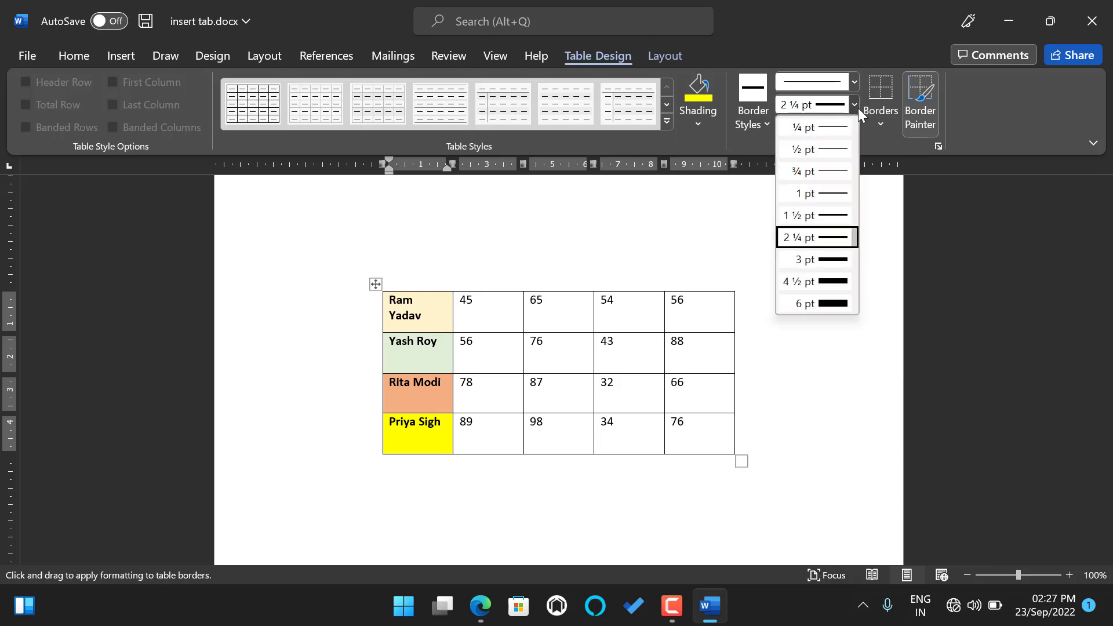
{"action": "left_click", "coordinate": [856, 107]}
{"action": "left_click", "coordinate": [854, 81]}
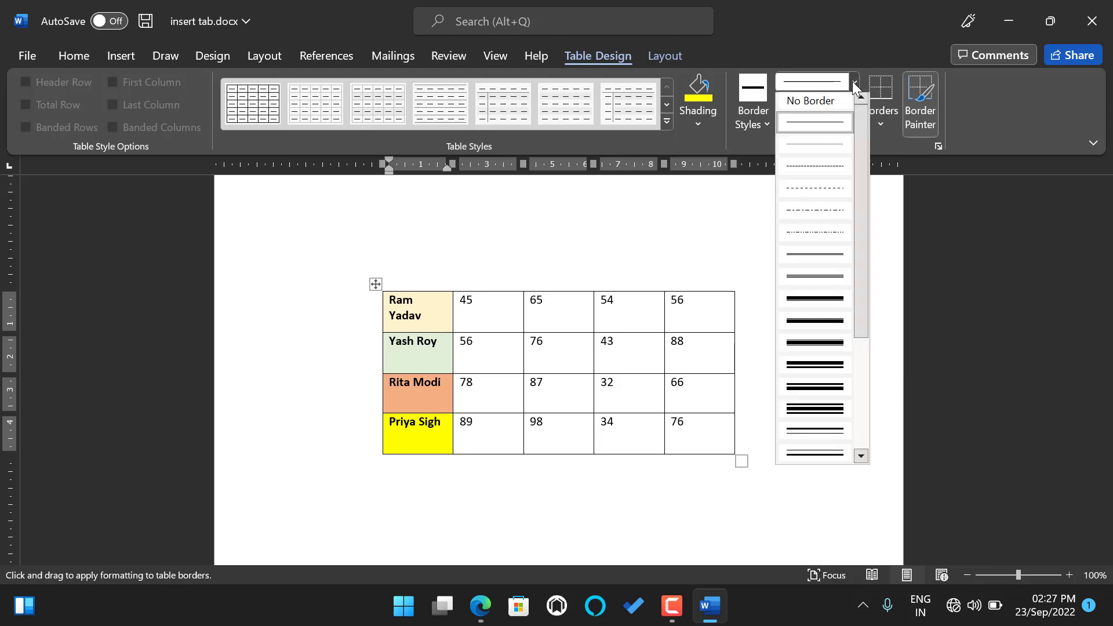
{"action": "left_click", "coordinate": [853, 81]}
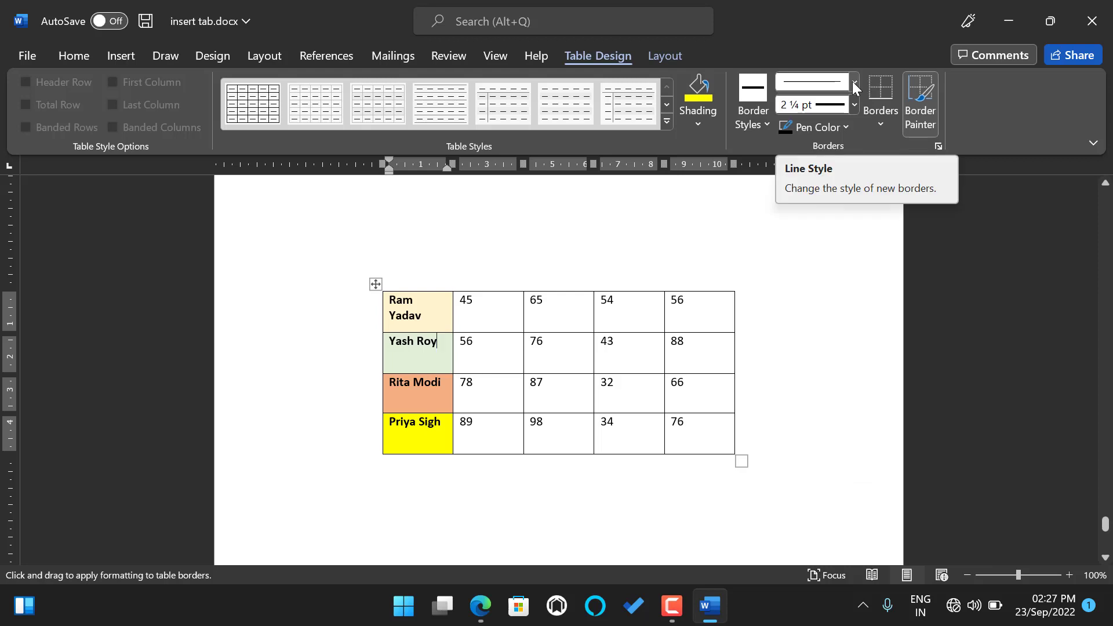
{"action": "left_click", "coordinate": [852, 81]}
{"action": "left_click", "coordinate": [824, 128]}
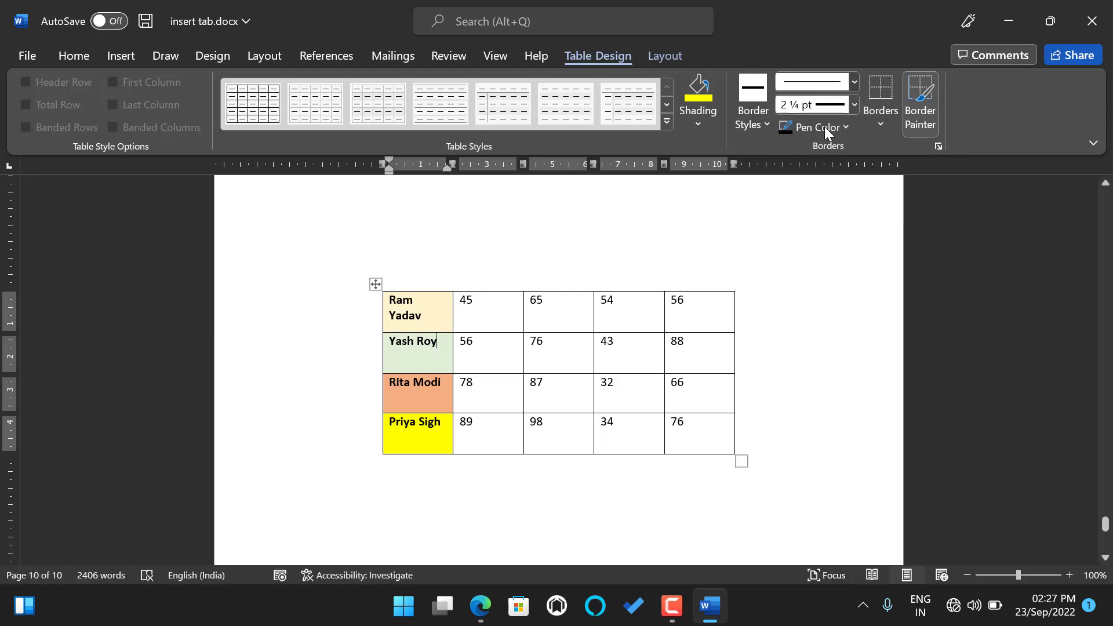
Turn on Border Painter and trace the border between the third and fourth columns with a ½ pt black line.
{"action": "left_click", "coordinate": [918, 101]}
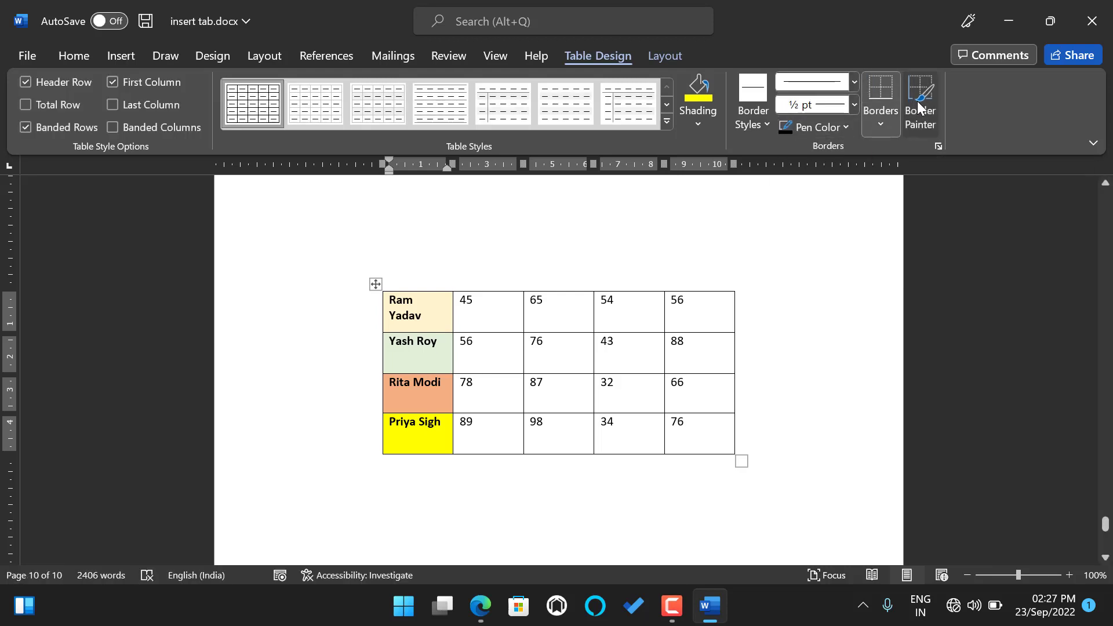
{"action": "left_click", "coordinate": [917, 101]}
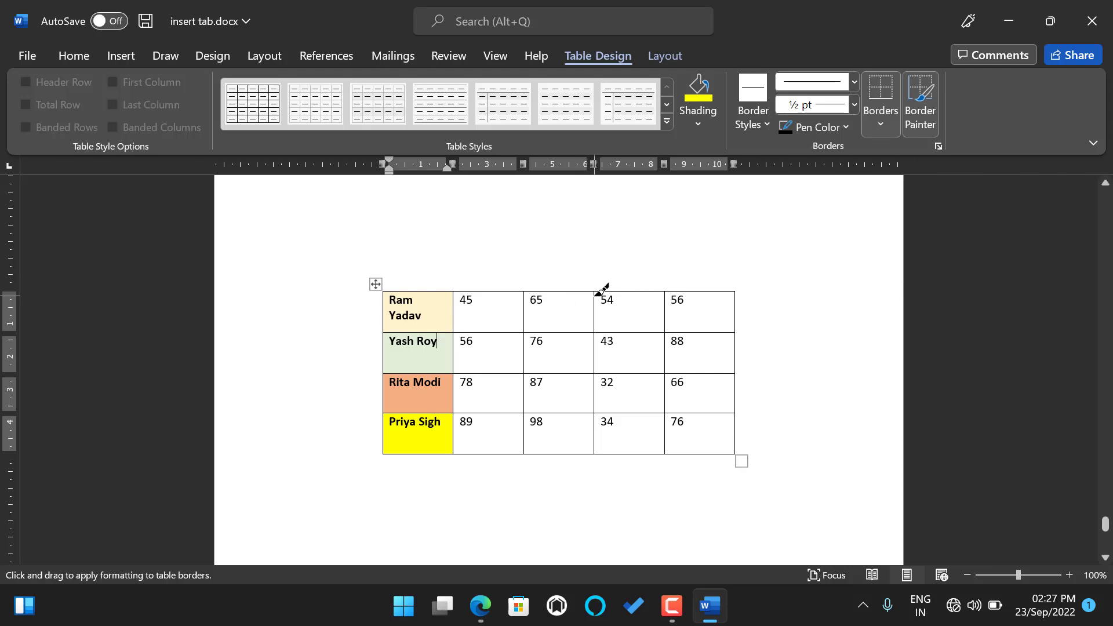
{"action": "left_click_drag", "start_coordinate": [596, 294], "coordinate": [595, 451]}
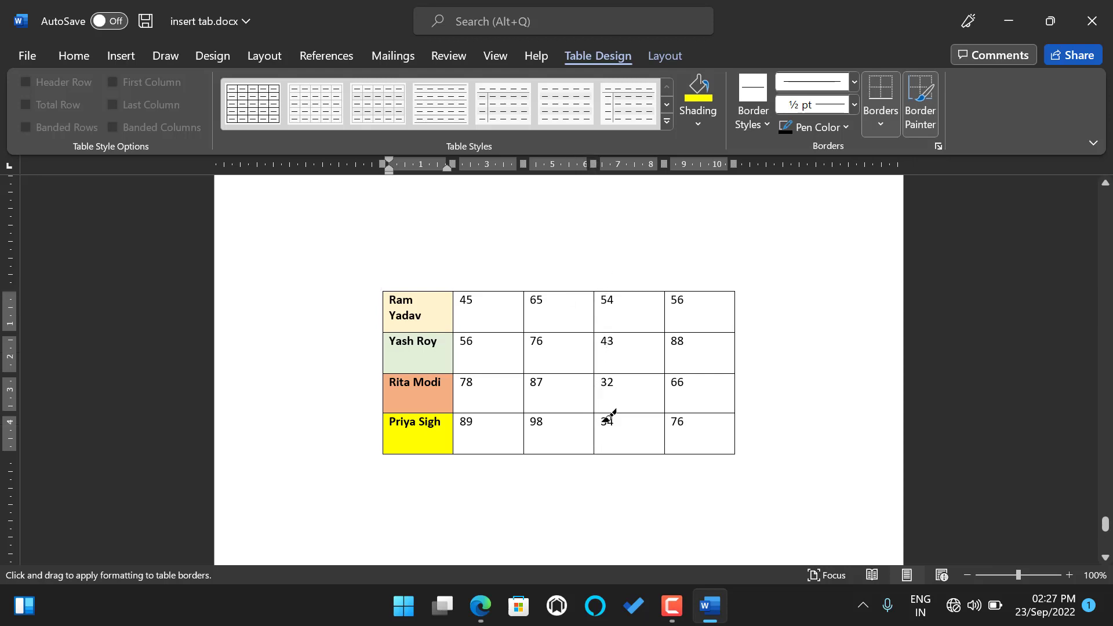
Set the pen colour to standard red and paint the vertical borders on both sides of the fourth column.
{"action": "left_click", "coordinate": [844, 126]}
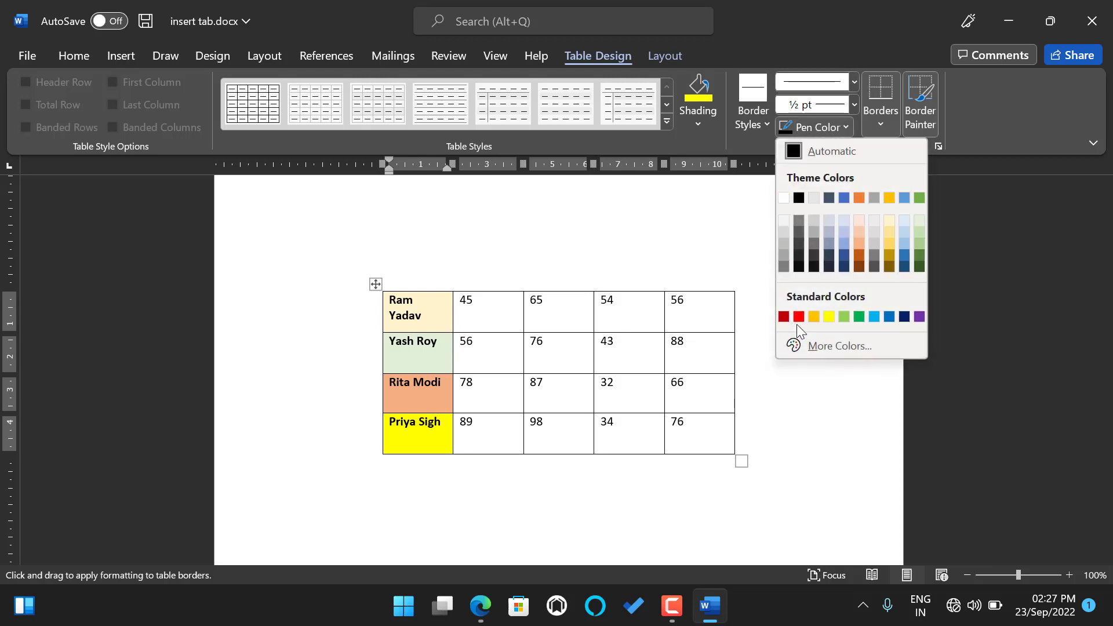
{"action": "left_click", "coordinate": [803, 316]}
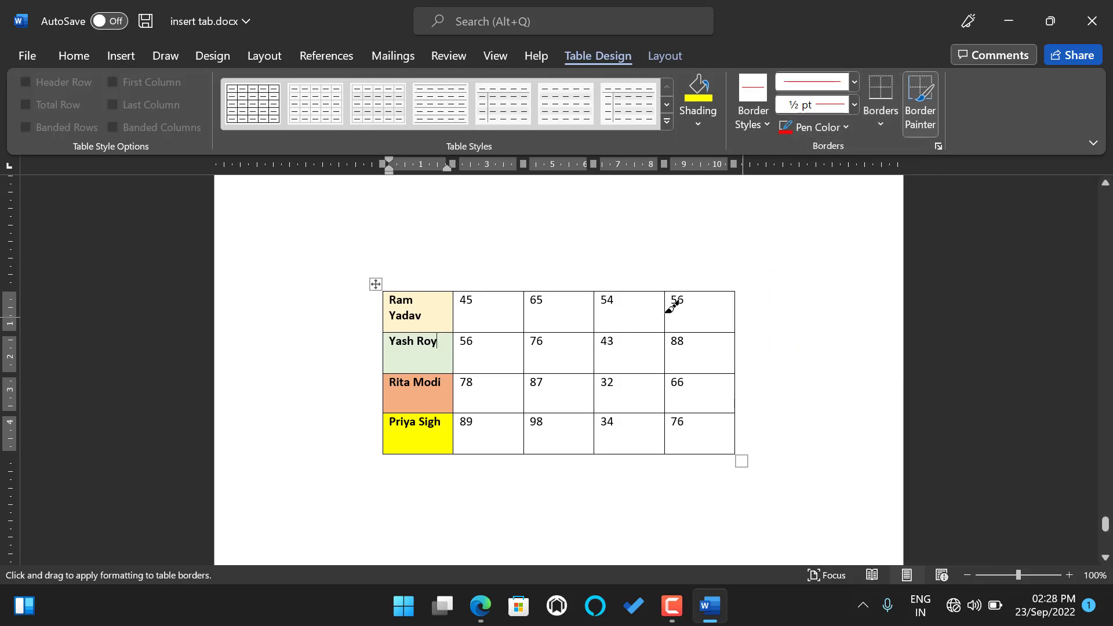
{"action": "left_click", "coordinate": [595, 301]}
{"action": "left_click_drag", "start_coordinate": [596, 301], "coordinate": [601, 444]}
{"action": "left_click_drag", "start_coordinate": [670, 294], "coordinate": [666, 449]}
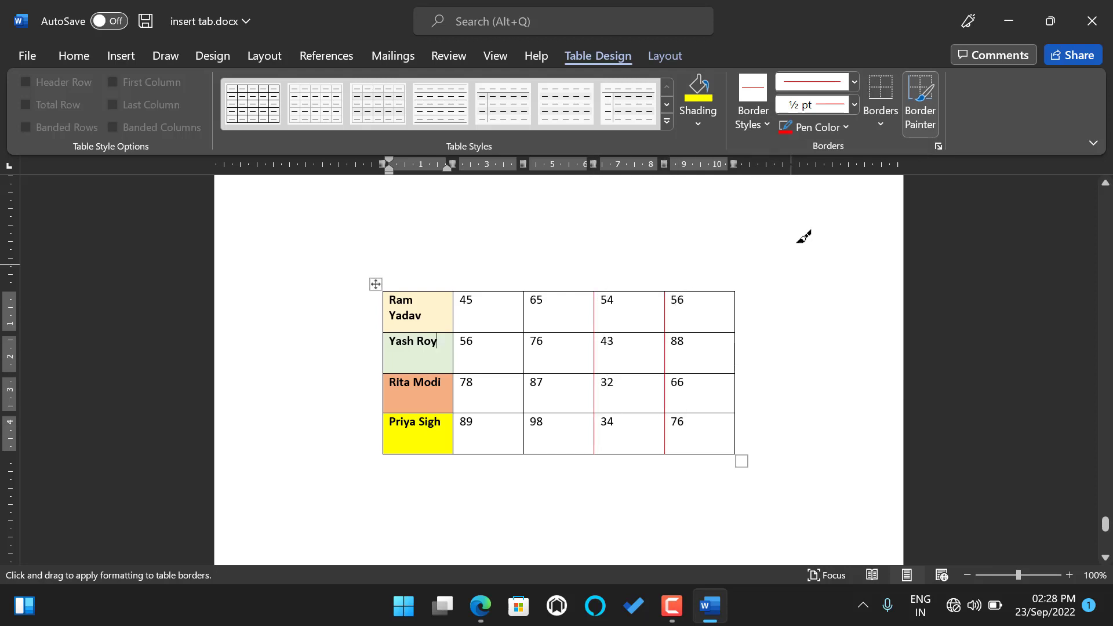
Set the line weight to 2 ¼ pt and paint the outer border along the table's last column in red.
{"action": "left_click", "coordinate": [855, 105]}
{"action": "left_click", "coordinate": [836, 238]}
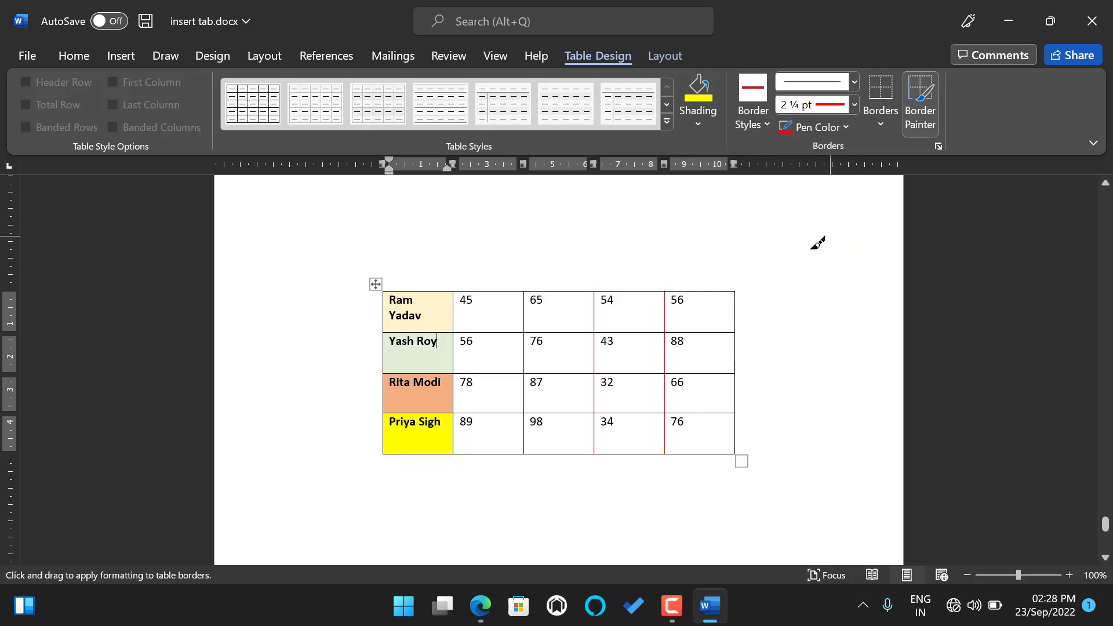
{"action": "left_click_drag", "start_coordinate": [737, 293], "coordinate": [734, 451]}
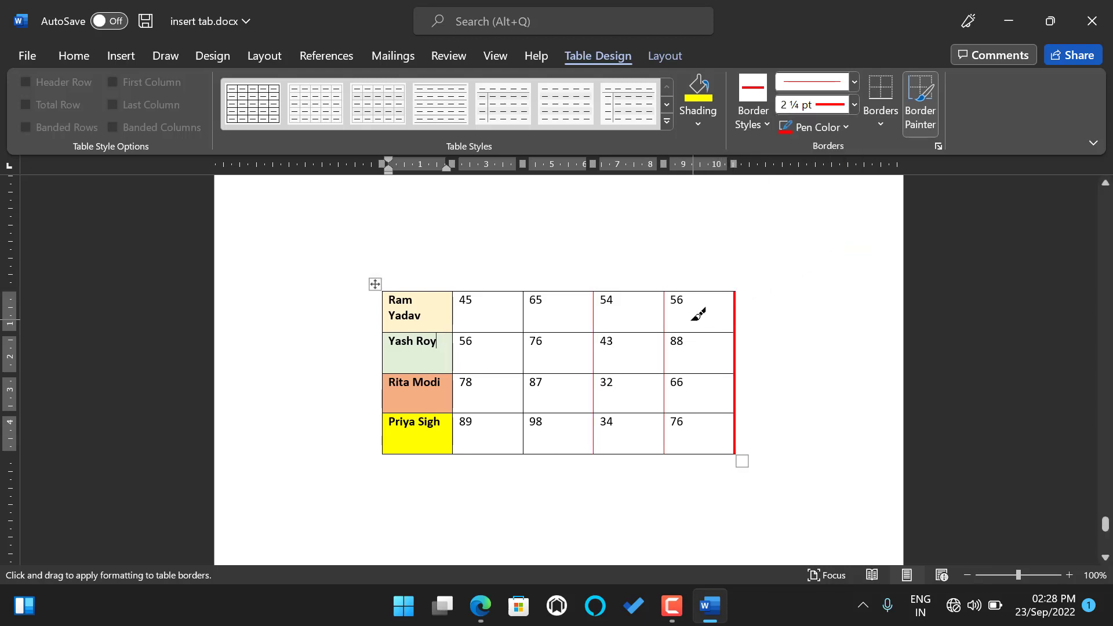
Paint the table's four inner vertical borders with the 2 ¼ pt red line.
{"action": "left_click_drag", "start_coordinate": [665, 292], "coordinate": [664, 446]}
{"action": "left_click_drag", "start_coordinate": [600, 291], "coordinate": [599, 448]}
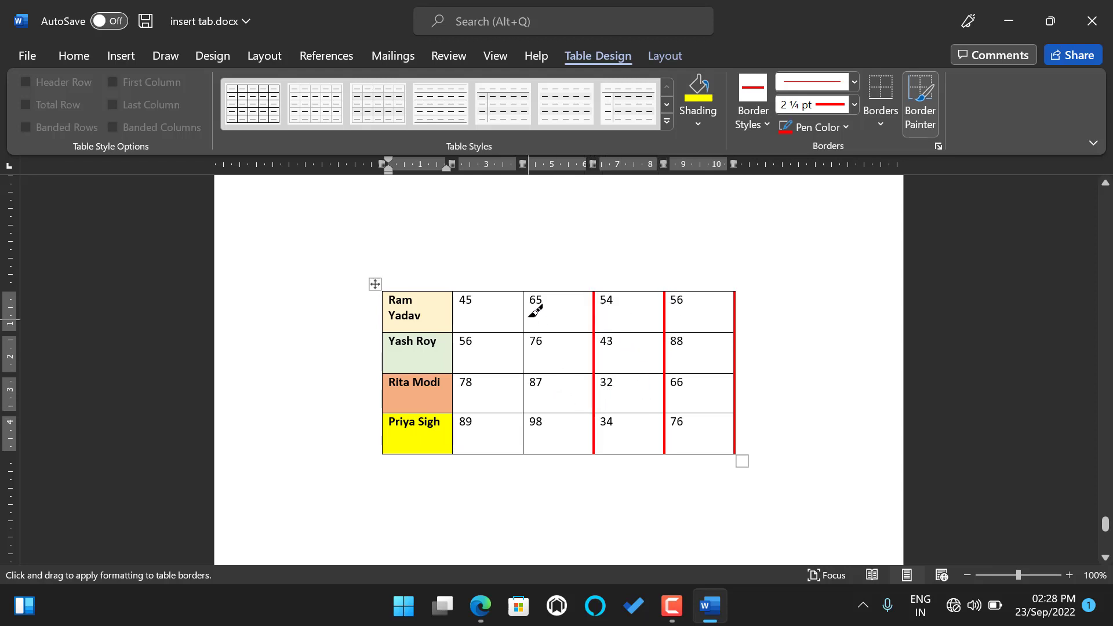
{"action": "left_click_drag", "start_coordinate": [525, 293], "coordinate": [526, 446]}
{"action": "left_click_drag", "start_coordinate": [453, 294], "coordinate": [453, 448]}
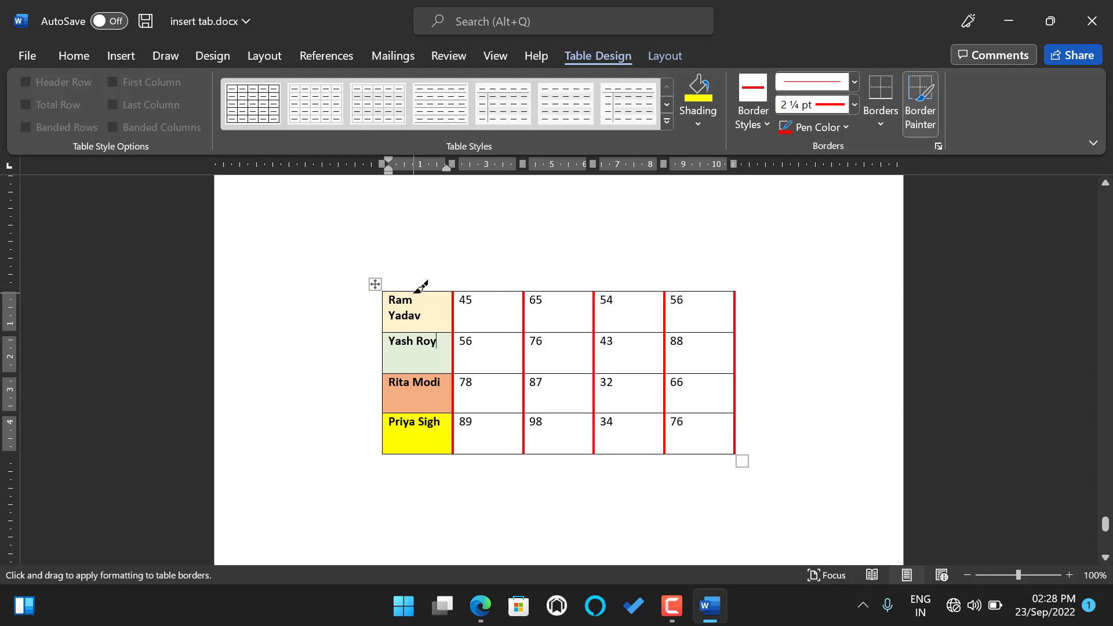
Paint the table's top border across all five columns in 2 ¼ pt red and leave Border Painter.
{"action": "mouse_move", "coordinate": [414, 292]}
{"action": "left_mouse_down"}
{"action": "mouse_move", "coordinate": [582, 312]}
{"action": "mouse_move", "coordinate": [617, 289]}
{"action": "mouse_move", "coordinate": [673, 290]}
{"action": "left_mouse_up"}
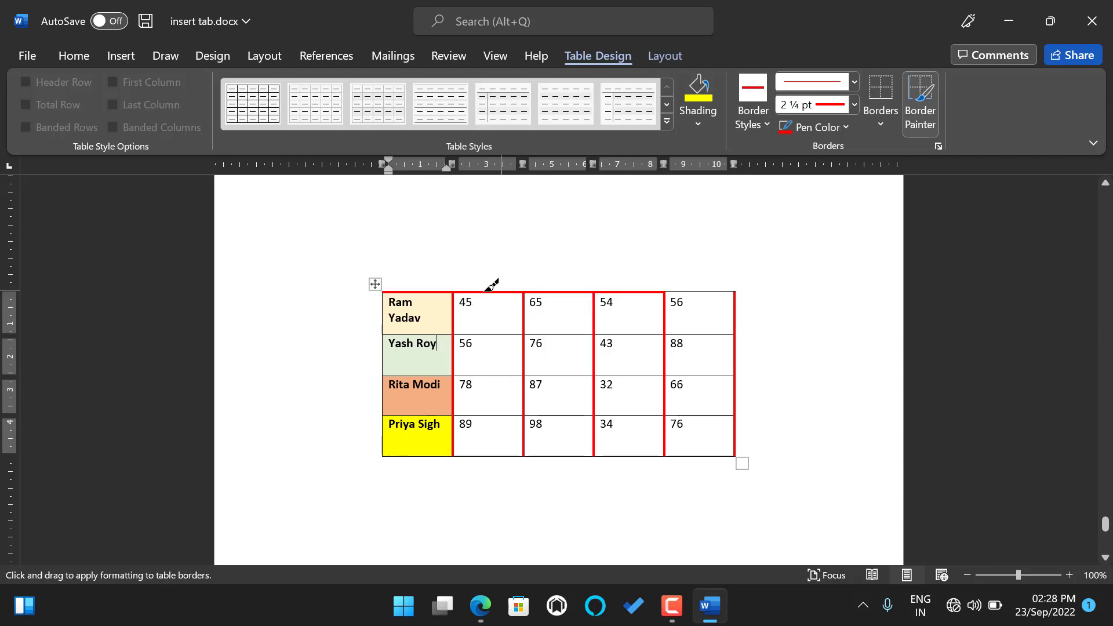
{"action": "left_click", "coordinate": [720, 292]}
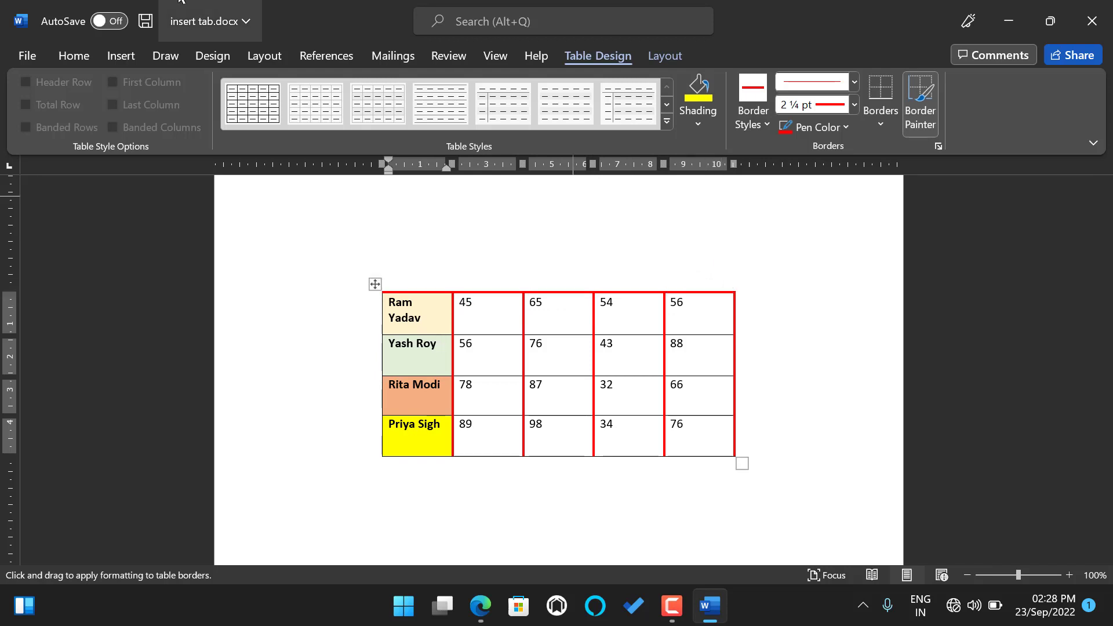
{"action": "double_click", "coordinate": [612, 271]}
{"action": "double_click", "coordinate": [261, 417]}
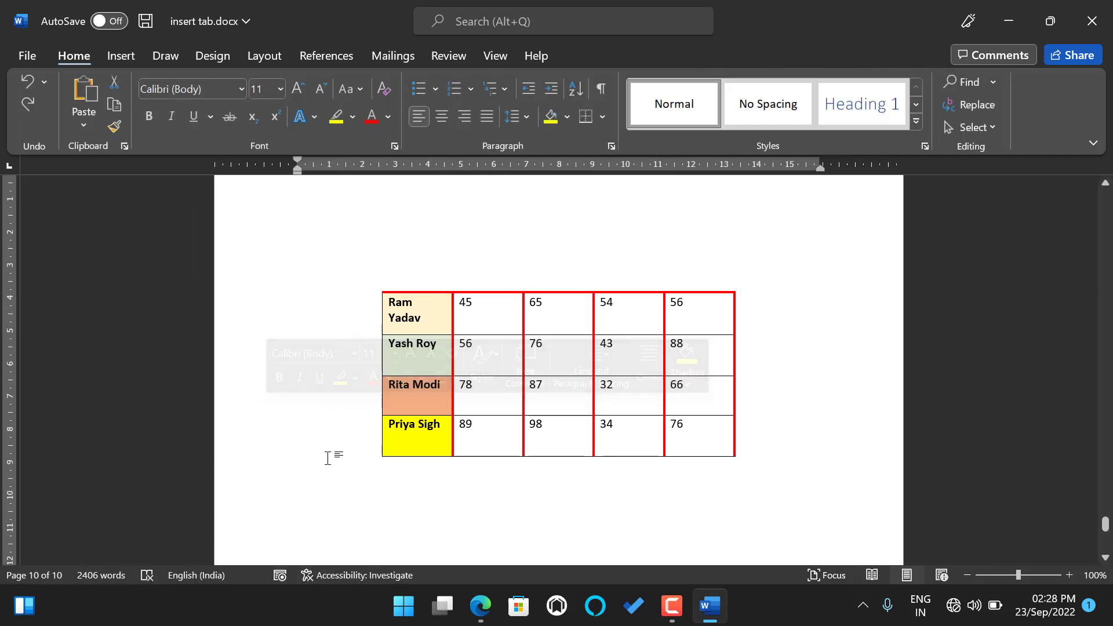
Reset the whole table by applying the first Plain Tables style, a simple black grid.
{"action": "left_click_drag", "start_coordinate": [412, 311], "coordinate": [698, 445]}
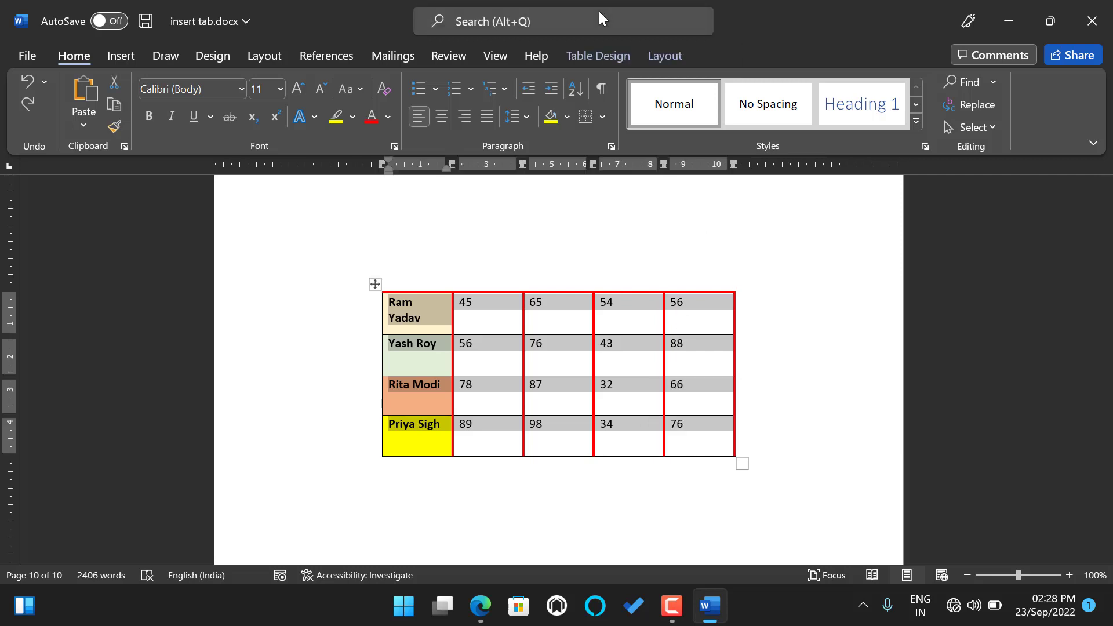
{"action": "left_click", "coordinate": [583, 51]}
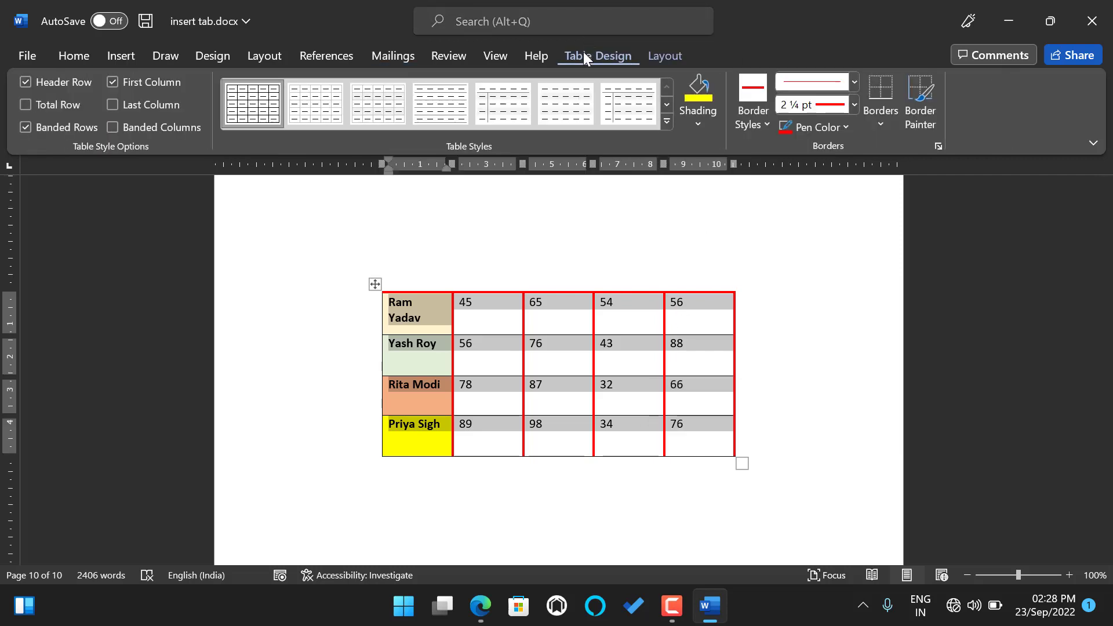
{"action": "left_click", "coordinate": [666, 120]}
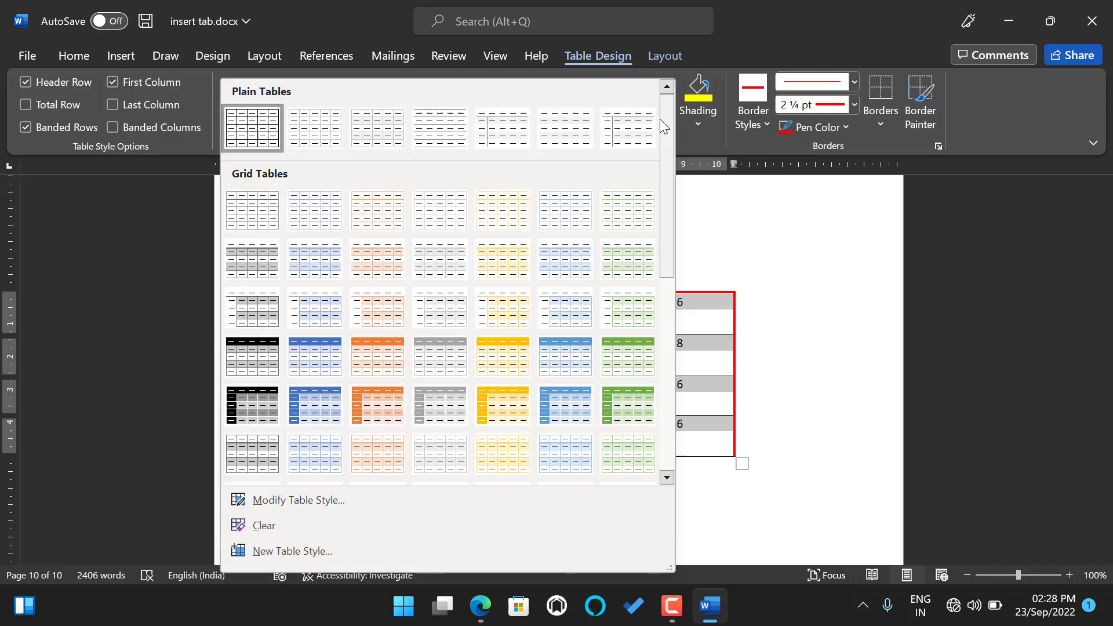
{"action": "left_click", "coordinate": [250, 127]}
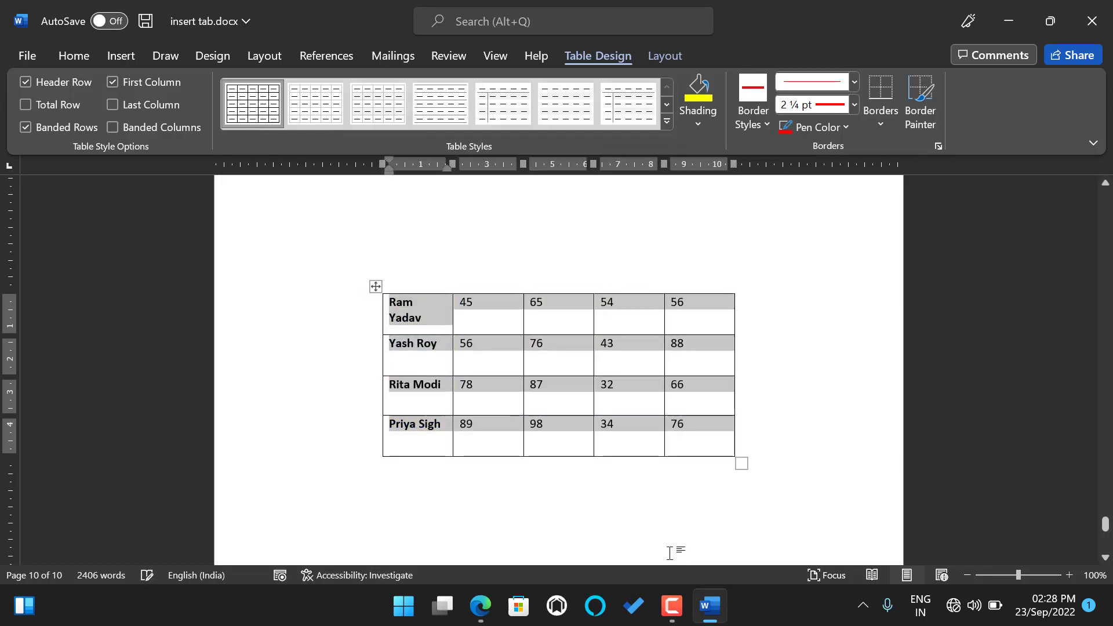
{"action": "left_click", "coordinate": [591, 486]}
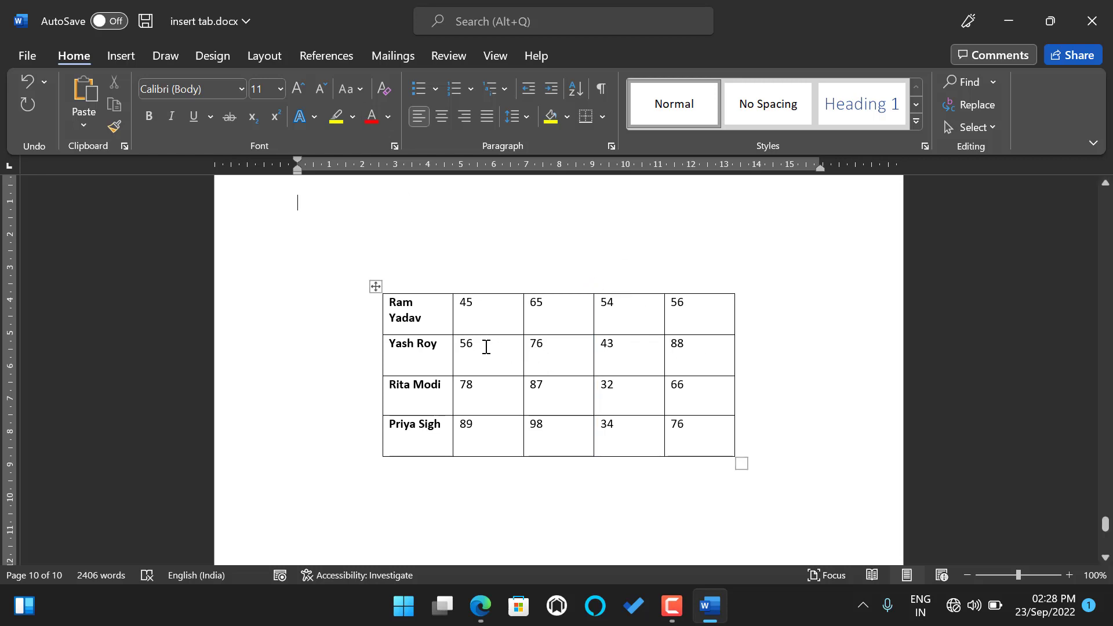
Examine the available border styles, line styles, line weights and pen colours for the table.
{"action": "left_click", "coordinate": [429, 313]}
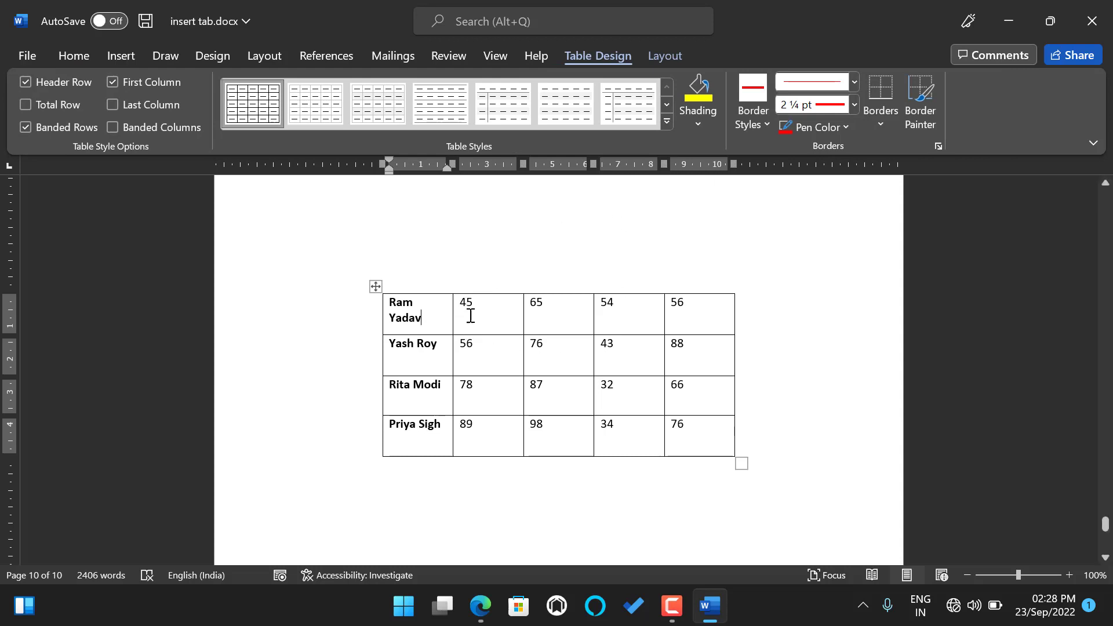
{"action": "left_click", "coordinate": [769, 126]}
{"action": "left_click", "coordinate": [767, 123]}
{"action": "left_click", "coordinate": [855, 75]}
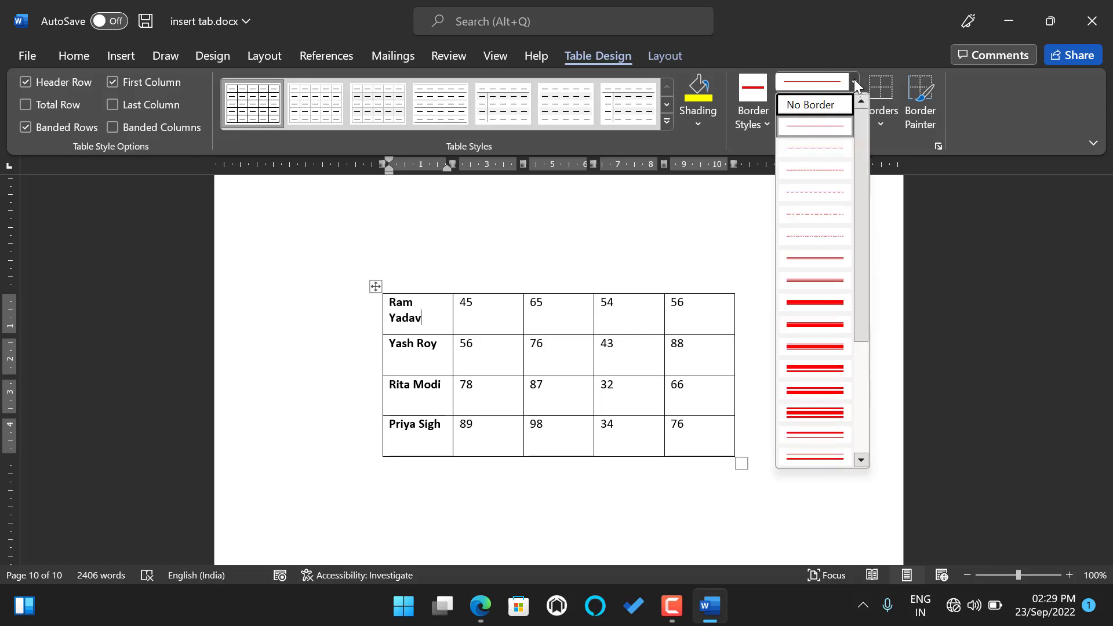
{"action": "left_click", "coordinate": [854, 81]}
{"action": "left_click", "coordinate": [856, 105]}
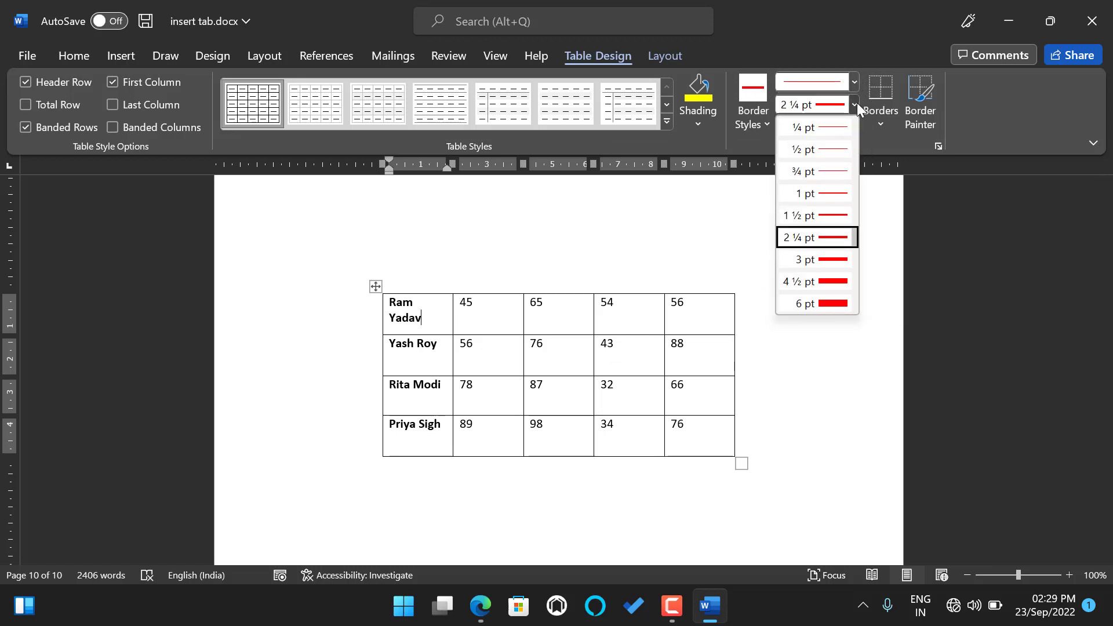
{"action": "left_click", "coordinate": [856, 105]}
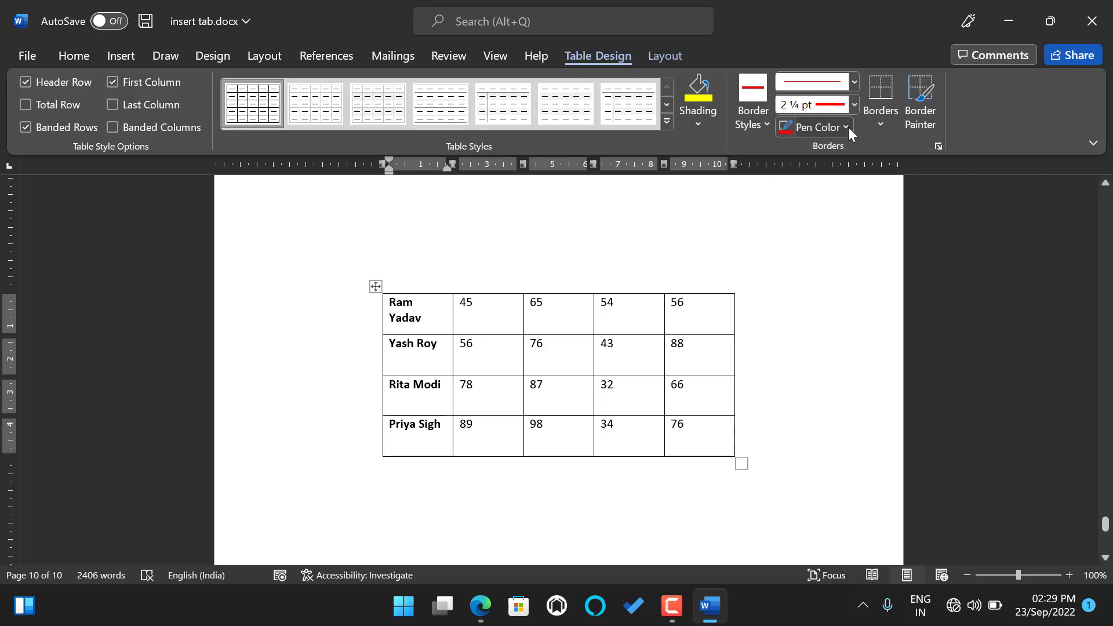
{"action": "left_click", "coordinate": [848, 127]}
{"action": "left_click", "coordinate": [848, 127]}
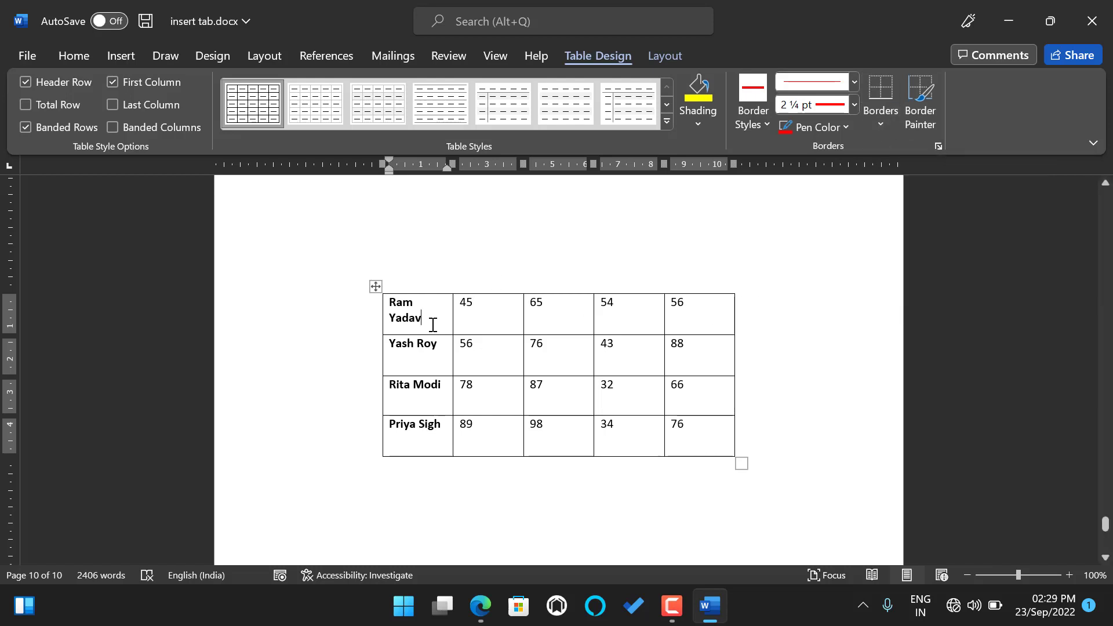
Apply All Borders to the whole table with the 2 ¼ pt red line.
{"action": "left_click_drag", "start_coordinate": [433, 325], "coordinate": [681, 448]}
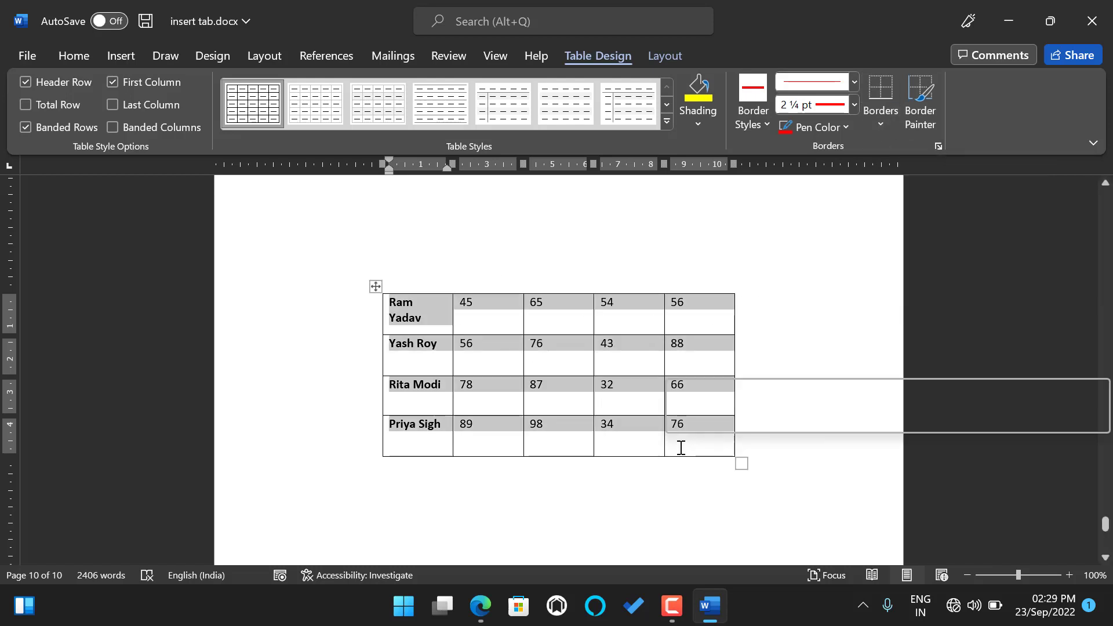
{"action": "left_click", "coordinate": [879, 123]}
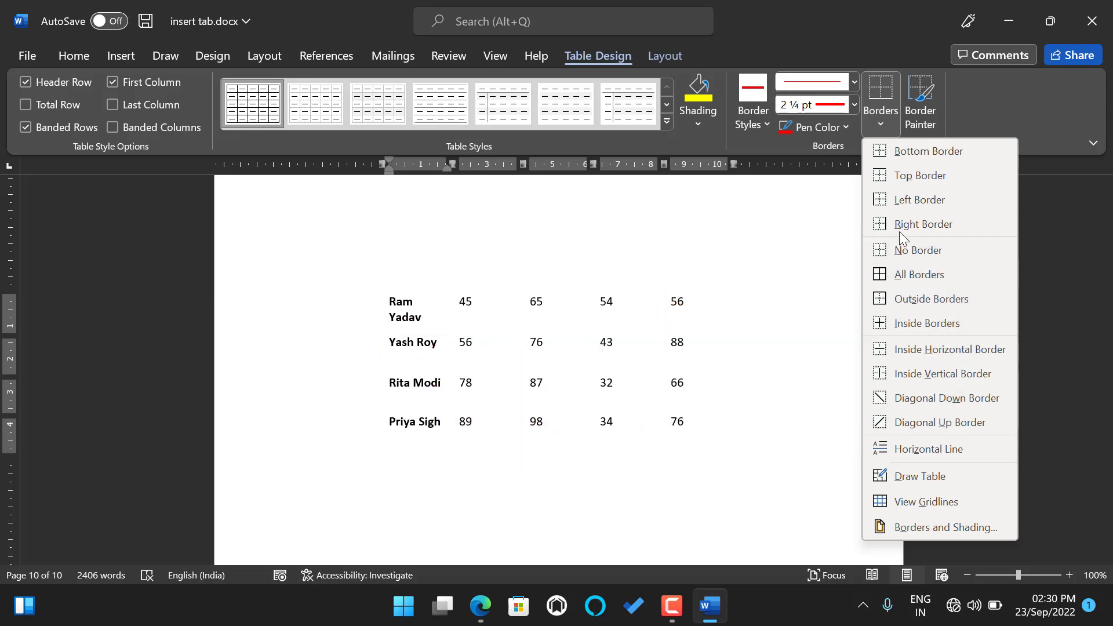
{"action": "left_click", "coordinate": [896, 276]}
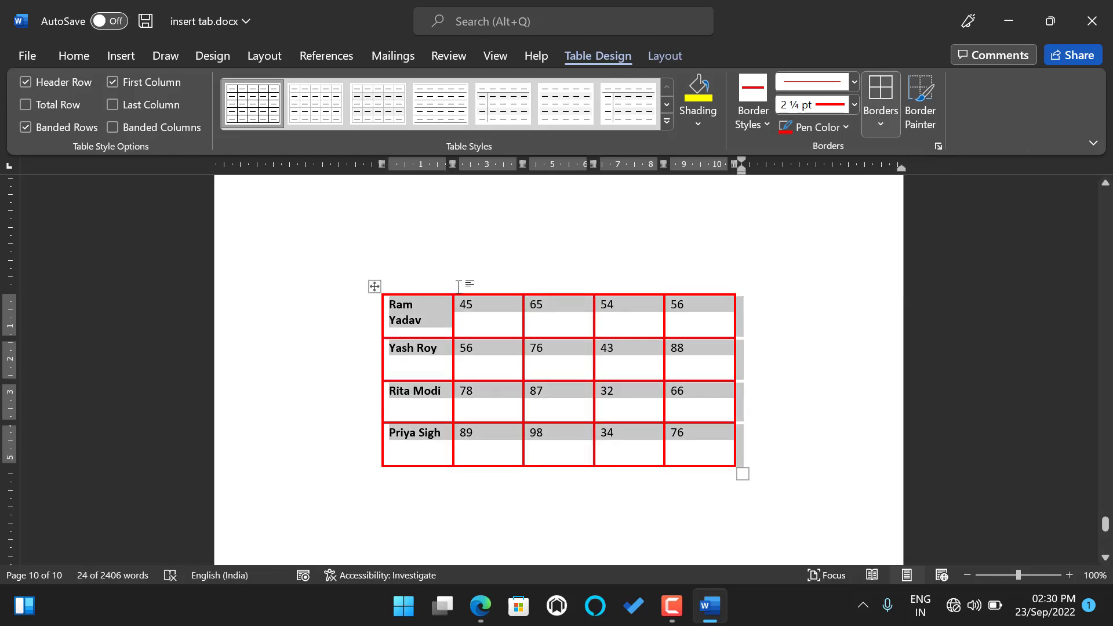
{"action": "left_click", "coordinate": [781, 334]}
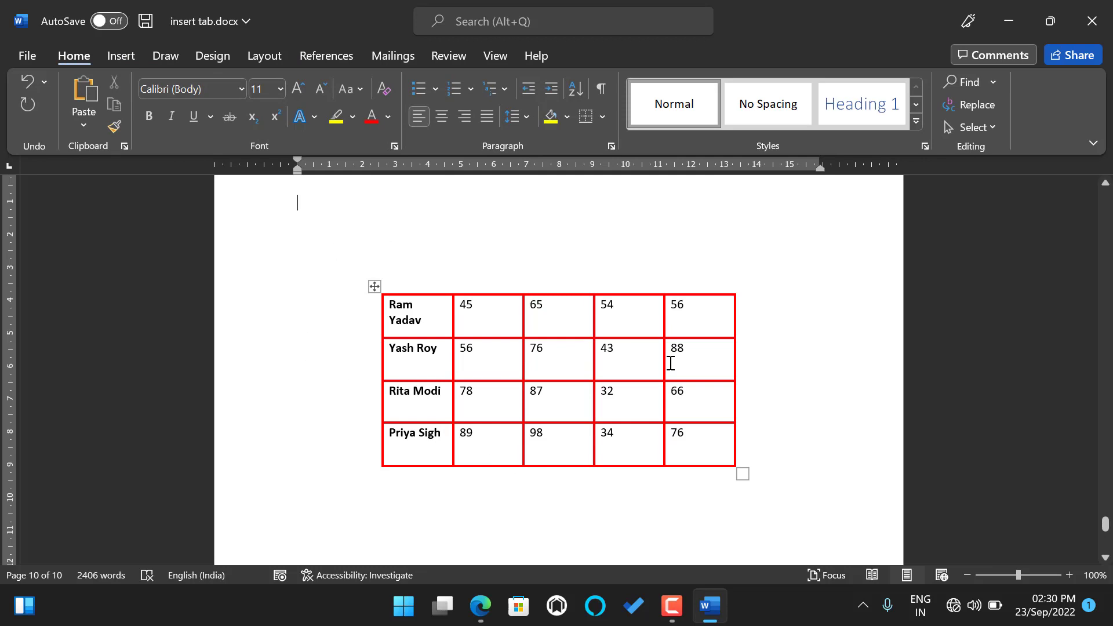
{"action": "left_click", "coordinate": [553, 343]}
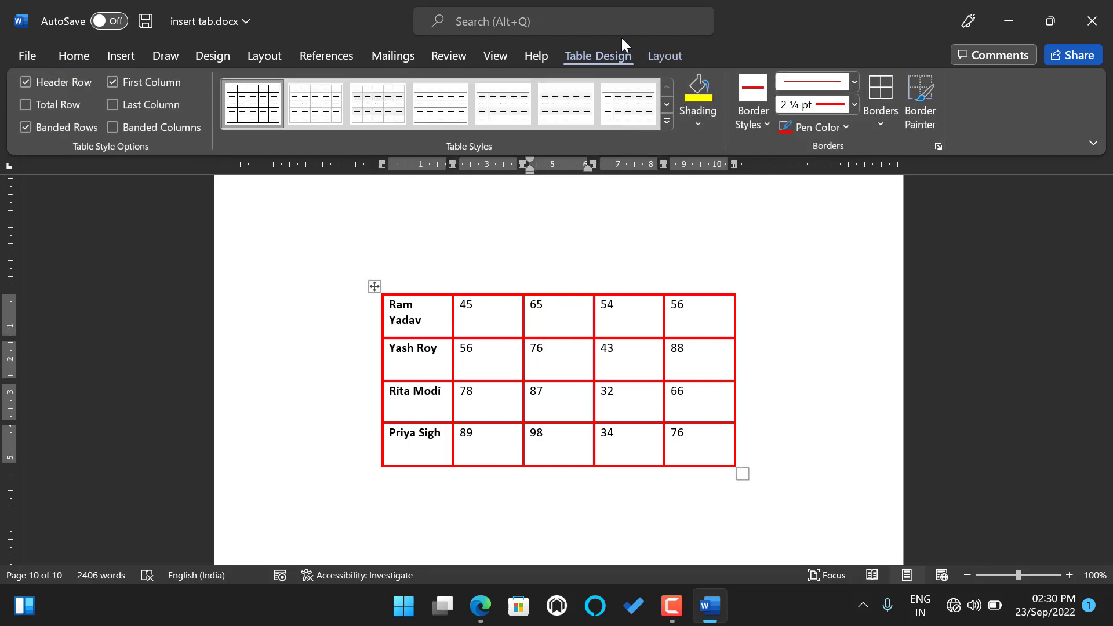
{"action": "left_click_drag", "start_coordinate": [436, 322], "coordinate": [723, 507]}
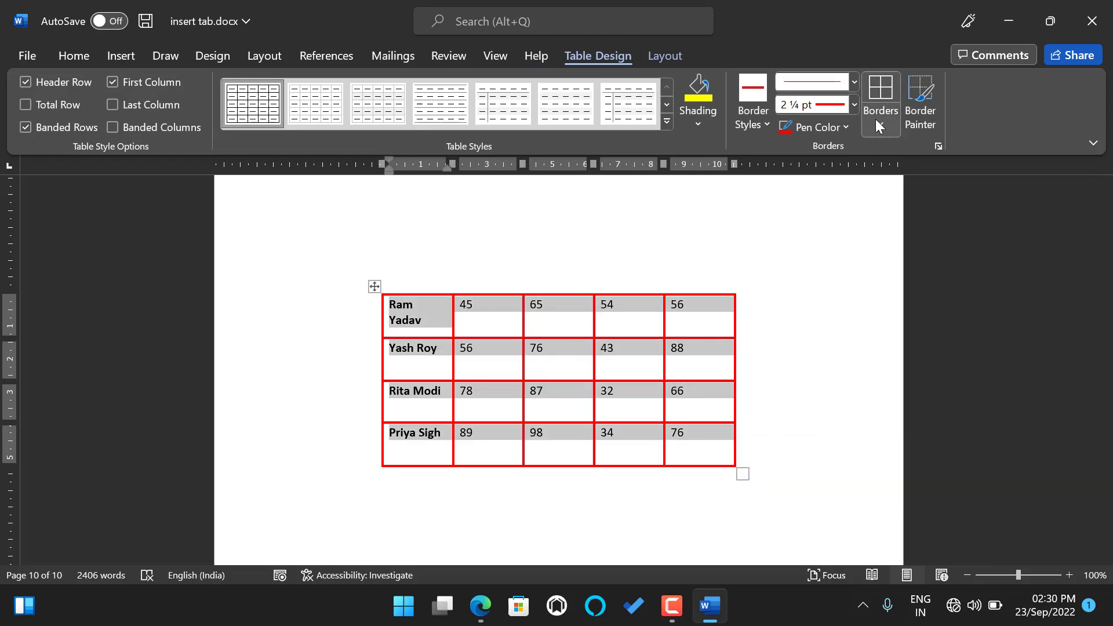
{"action": "left_click", "coordinate": [873, 128]}
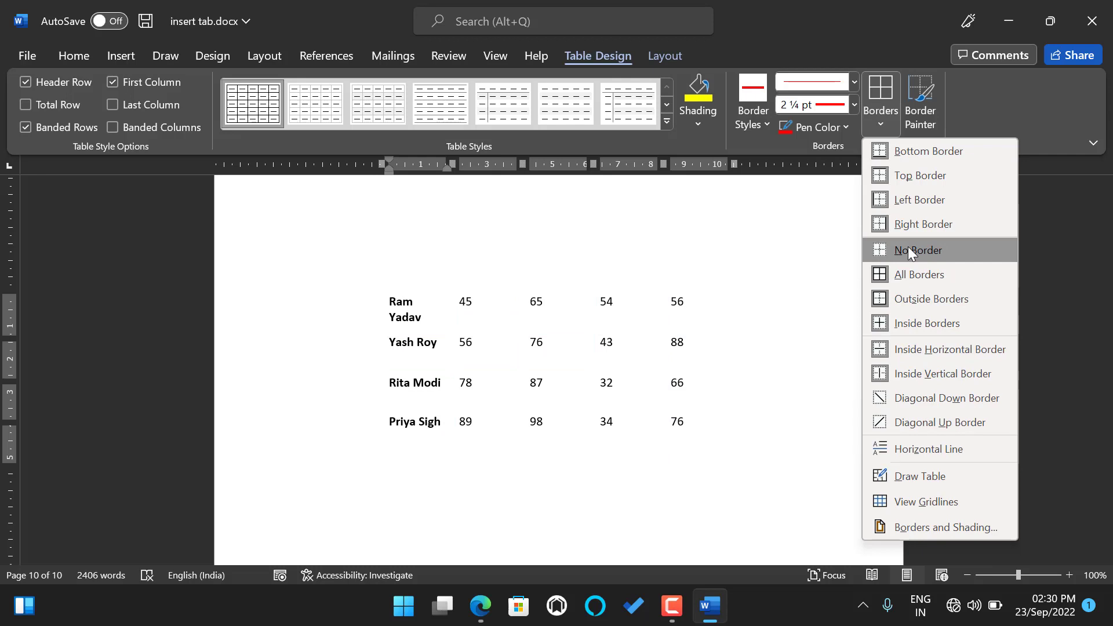
{"action": "left_click", "coordinate": [723, 254]}
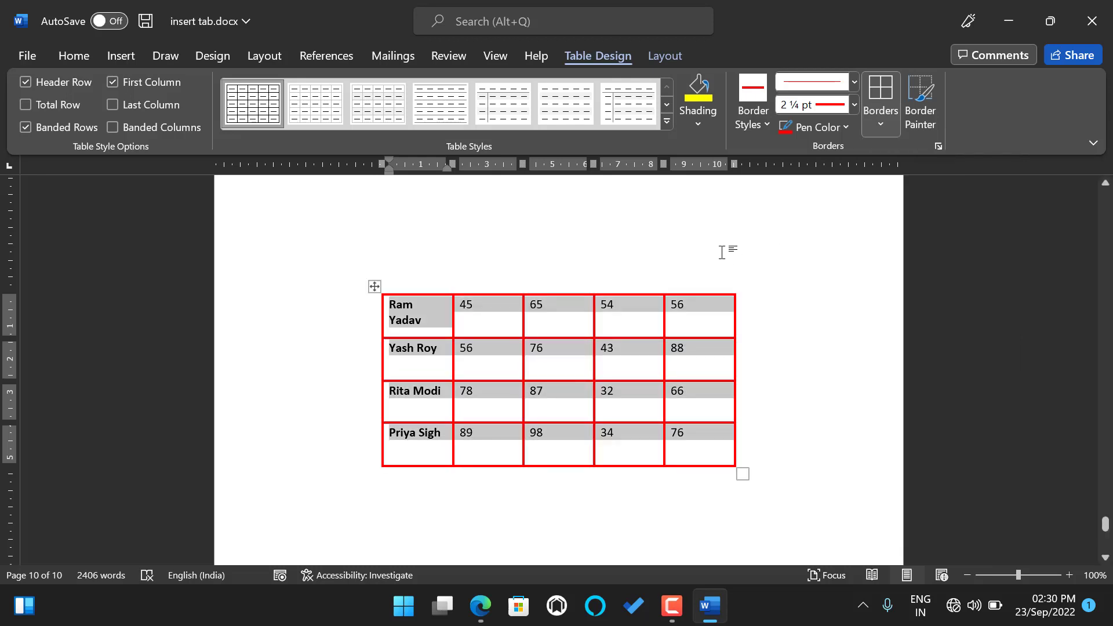
{"action": "left_click", "coordinate": [667, 358]}
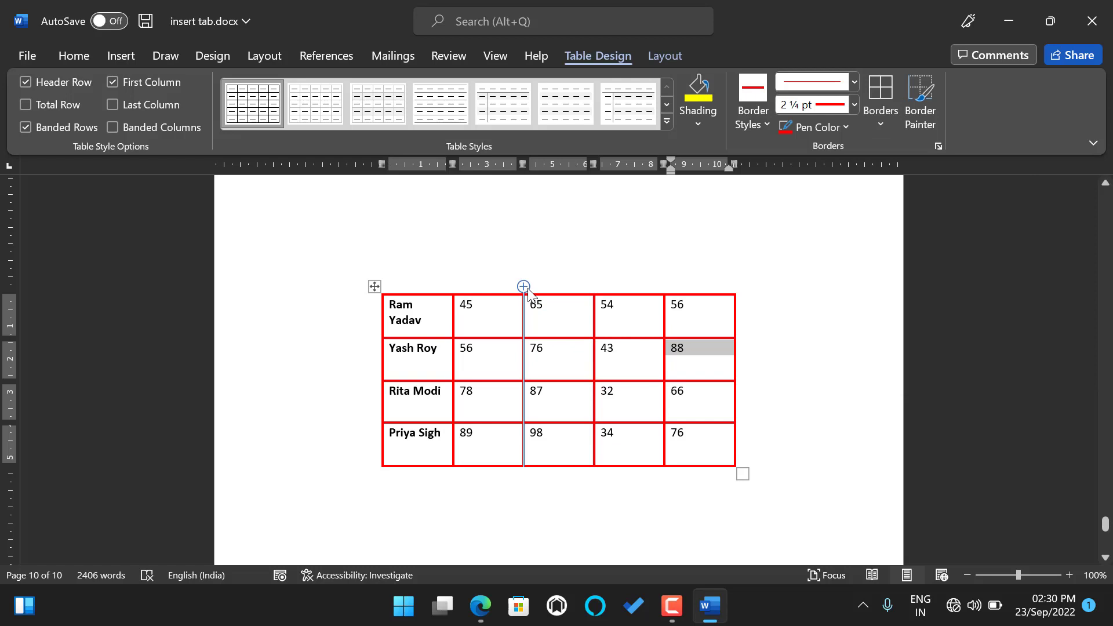
Reapply the first Plain Tables style to all cells to replace the red borders with the plain grid.
{"action": "left_click_drag", "start_coordinate": [428, 303], "coordinate": [679, 454]}
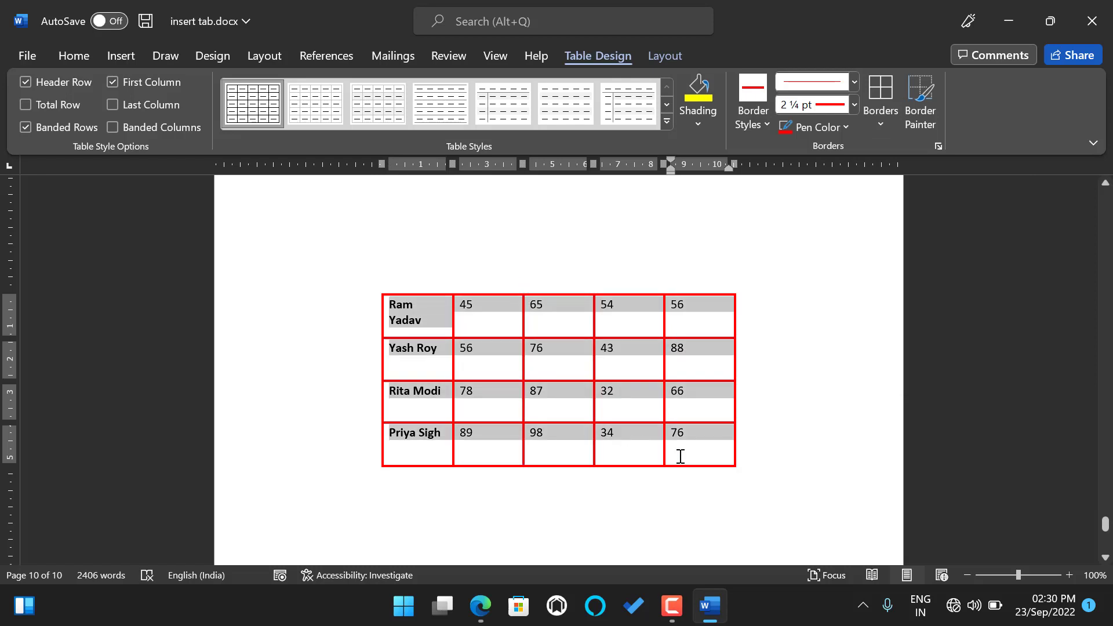
{"action": "left_click", "coordinate": [667, 121]}
{"action": "left_click", "coordinate": [259, 118]}
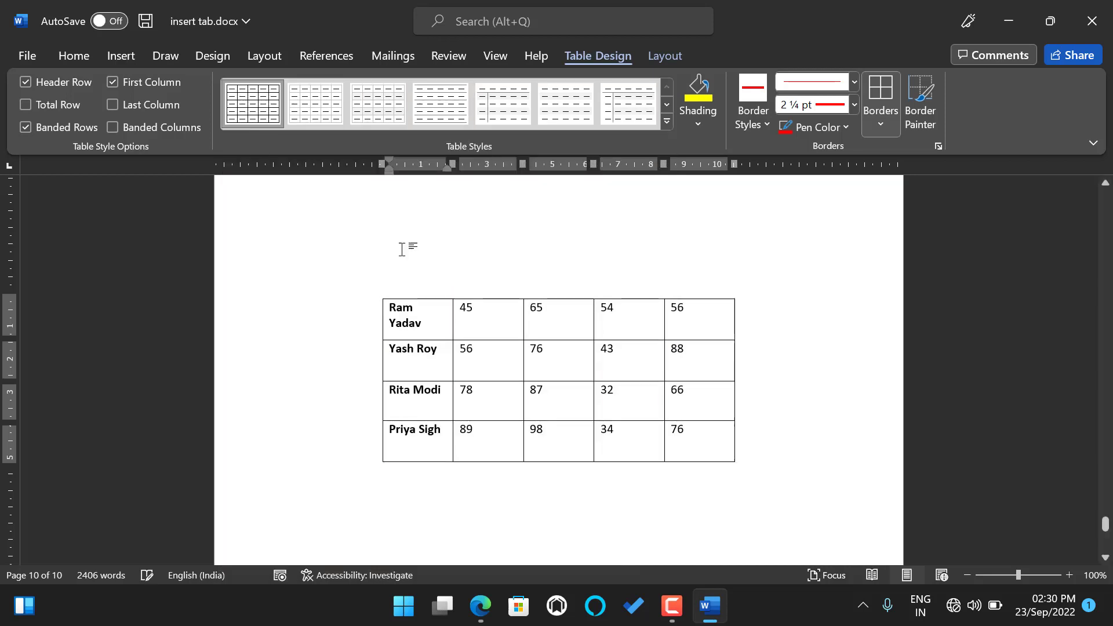
{"action": "left_click", "coordinate": [842, 391]}
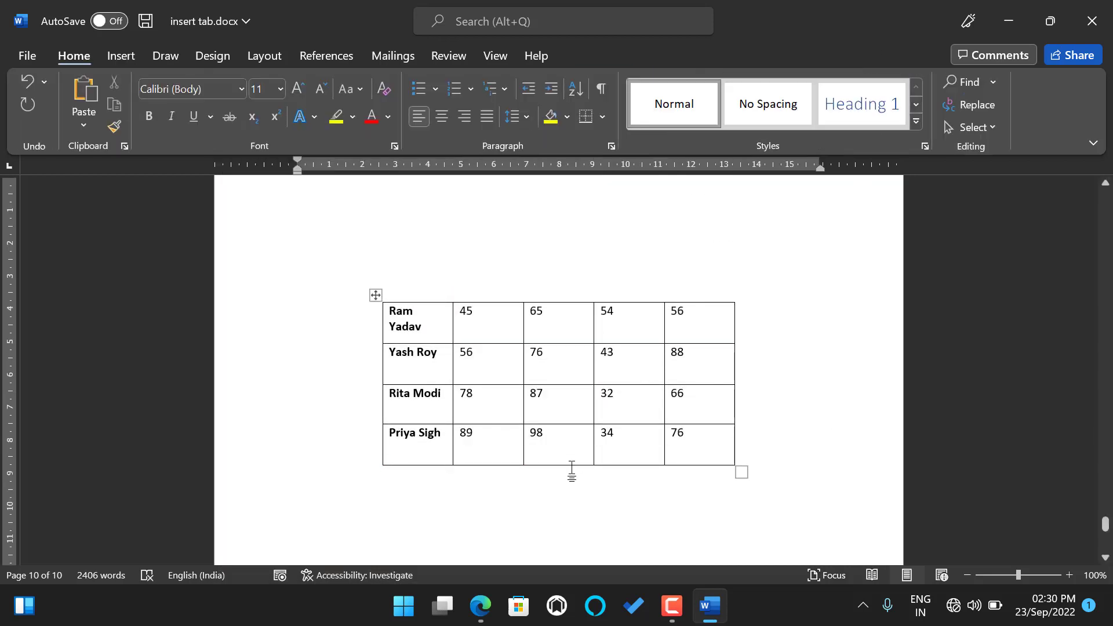
Use the table selection commands to select the first row's first cell and the entire first column.
{"action": "left_click", "coordinate": [523, 390]}
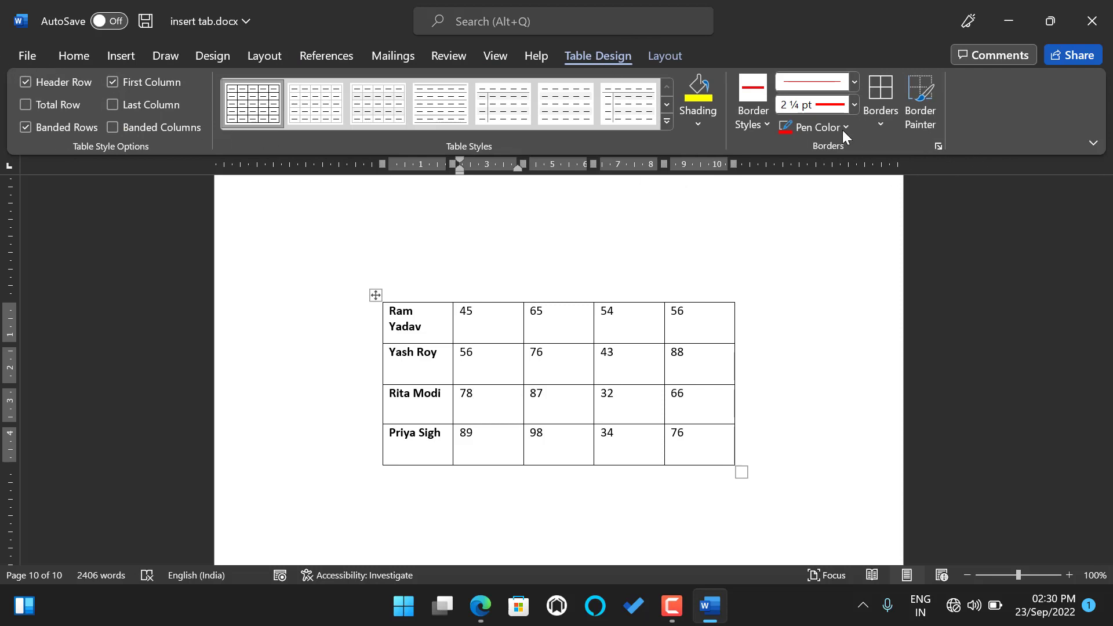
{"action": "left_click", "coordinate": [668, 54]}
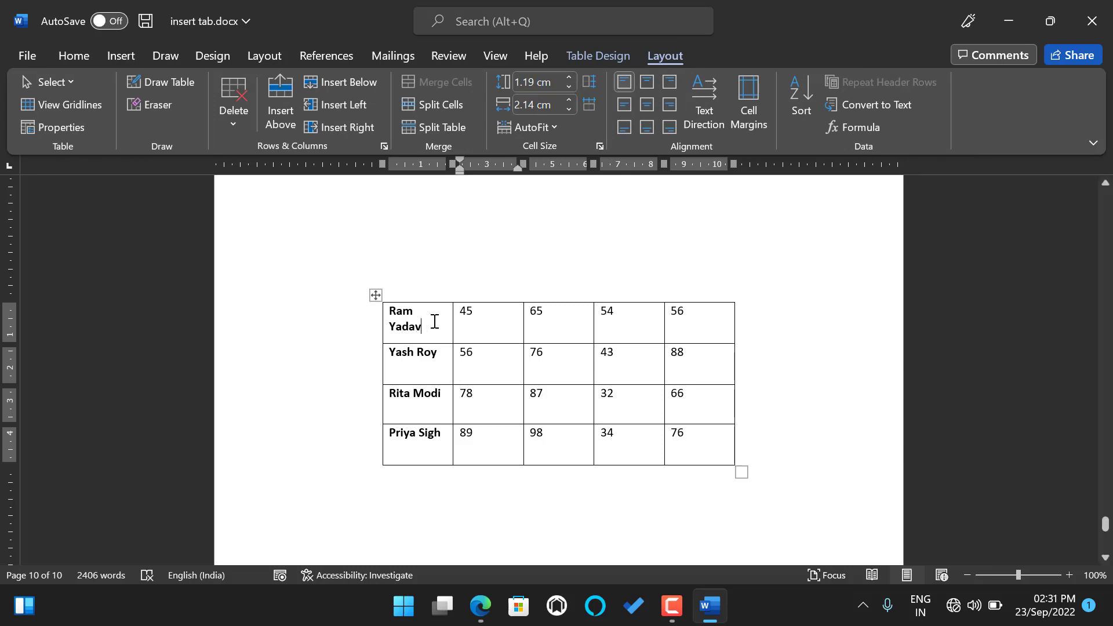
{"action": "left_click", "coordinate": [78, 82]}
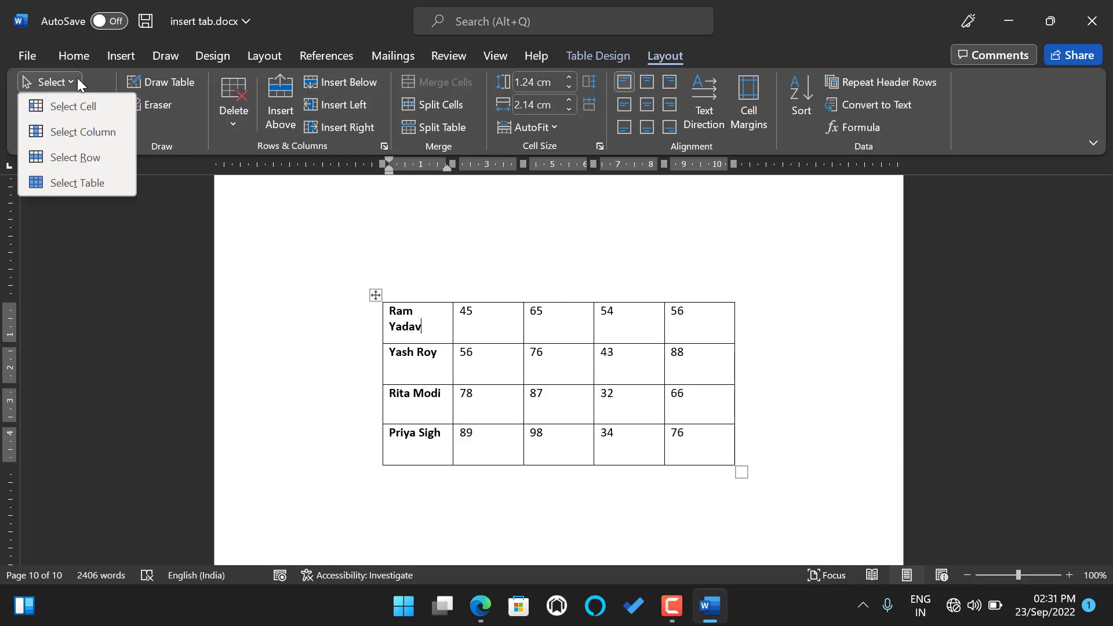
{"action": "left_click", "coordinate": [73, 108]}
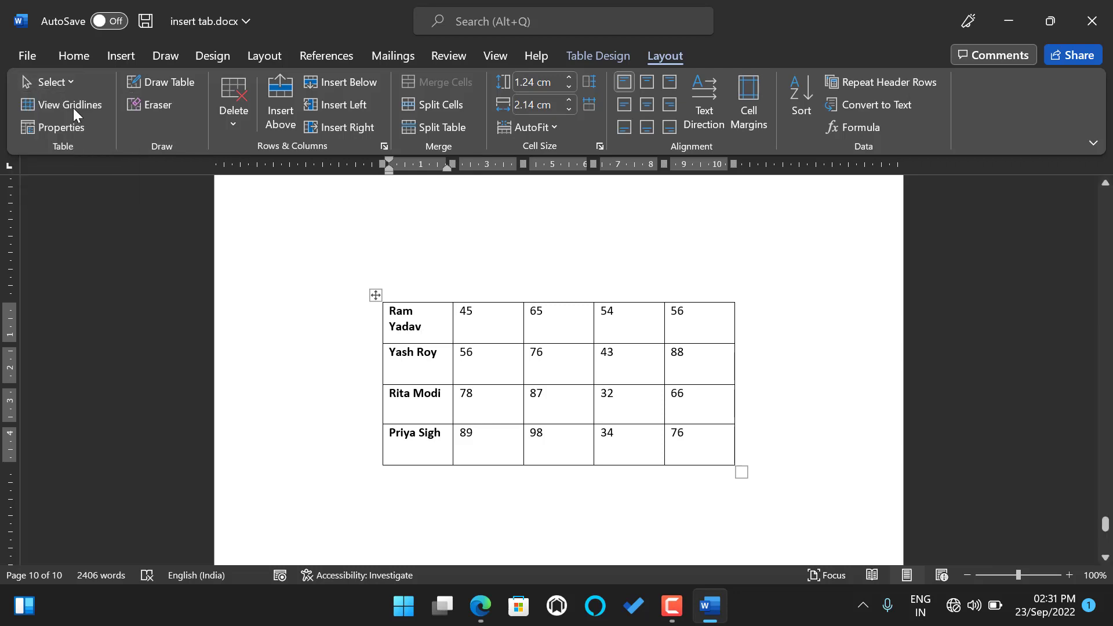
{"action": "left_click", "coordinate": [434, 321]}
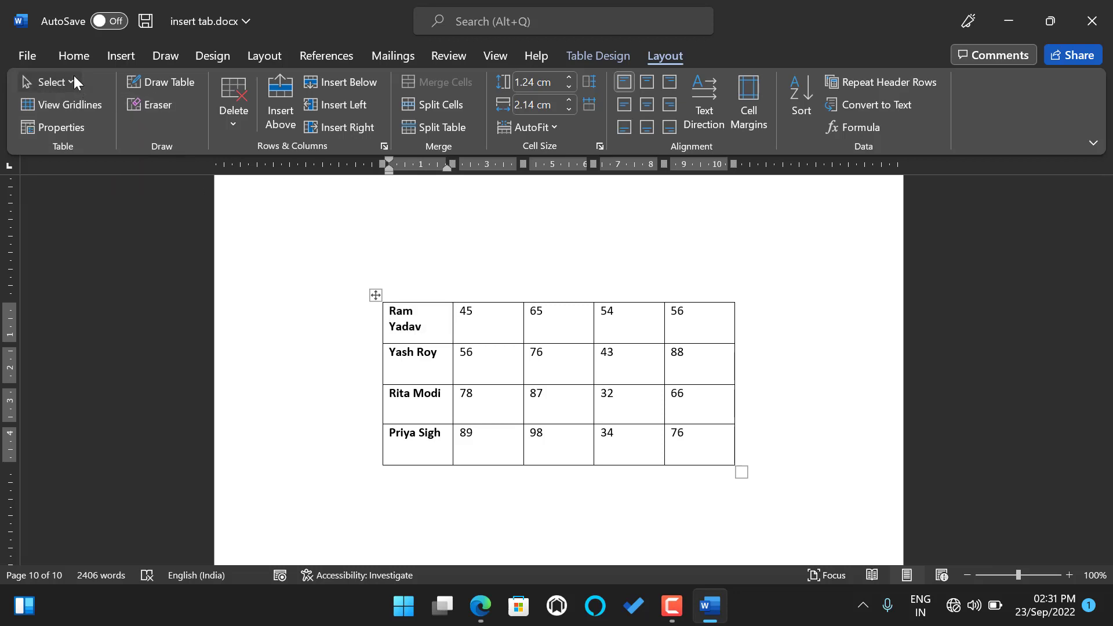
{"action": "left_click", "coordinate": [74, 78]}
{"action": "left_click", "coordinate": [97, 138]}
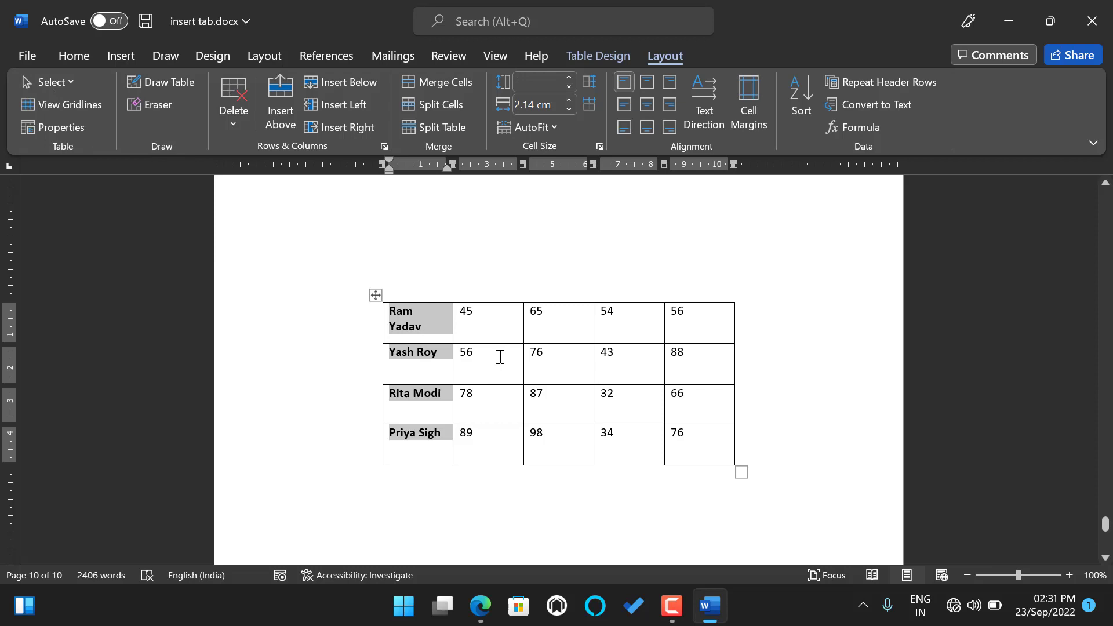
Use the table selection commands to select the entire first row and the whole table, clearing the selection after each.
{"action": "left_click", "coordinate": [489, 340]}
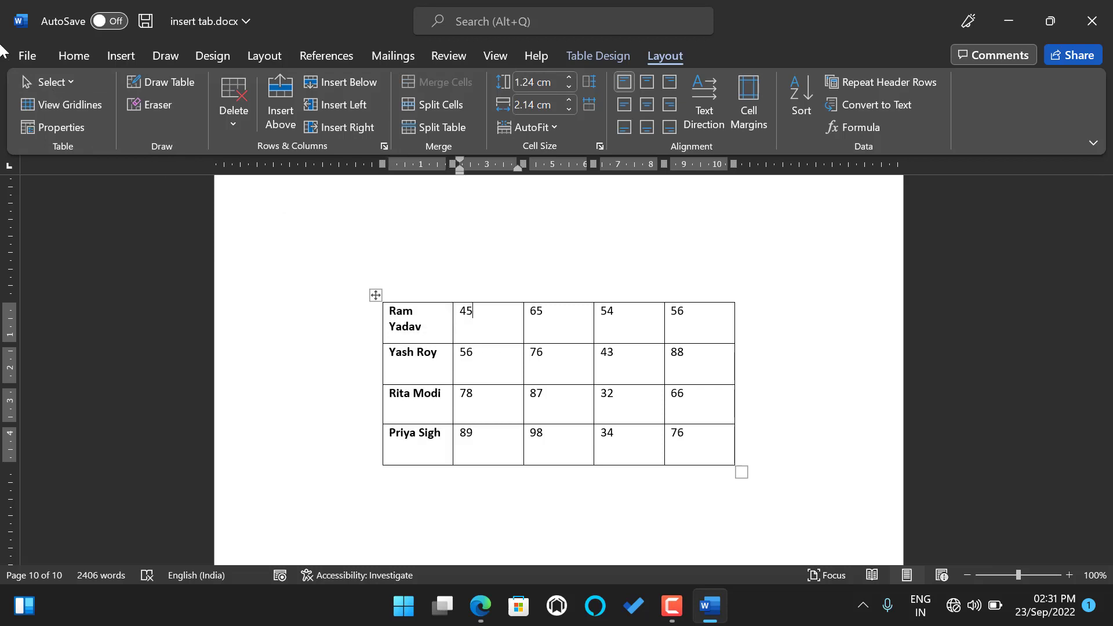
{"action": "left_click", "coordinate": [72, 75]}
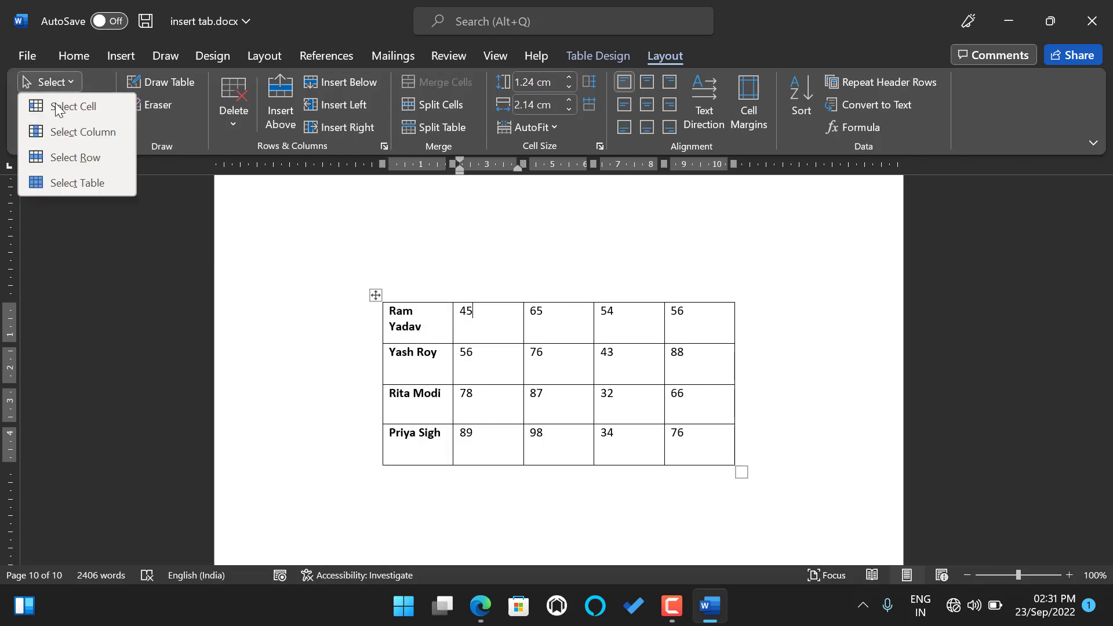
{"action": "left_click", "coordinate": [79, 158]}
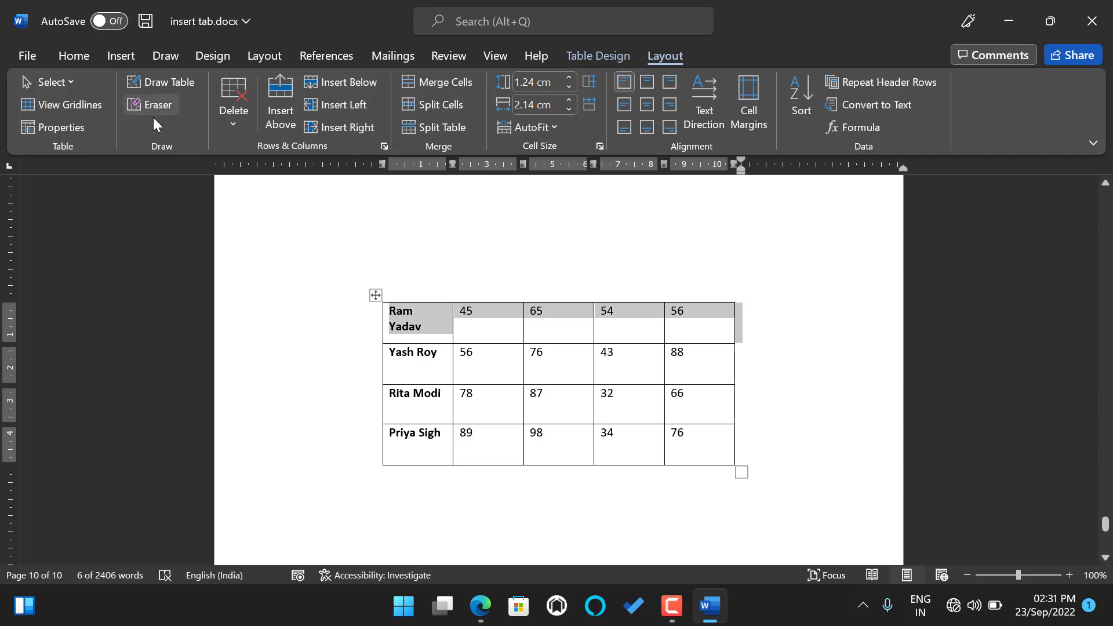
{"action": "left_click", "coordinate": [426, 339]}
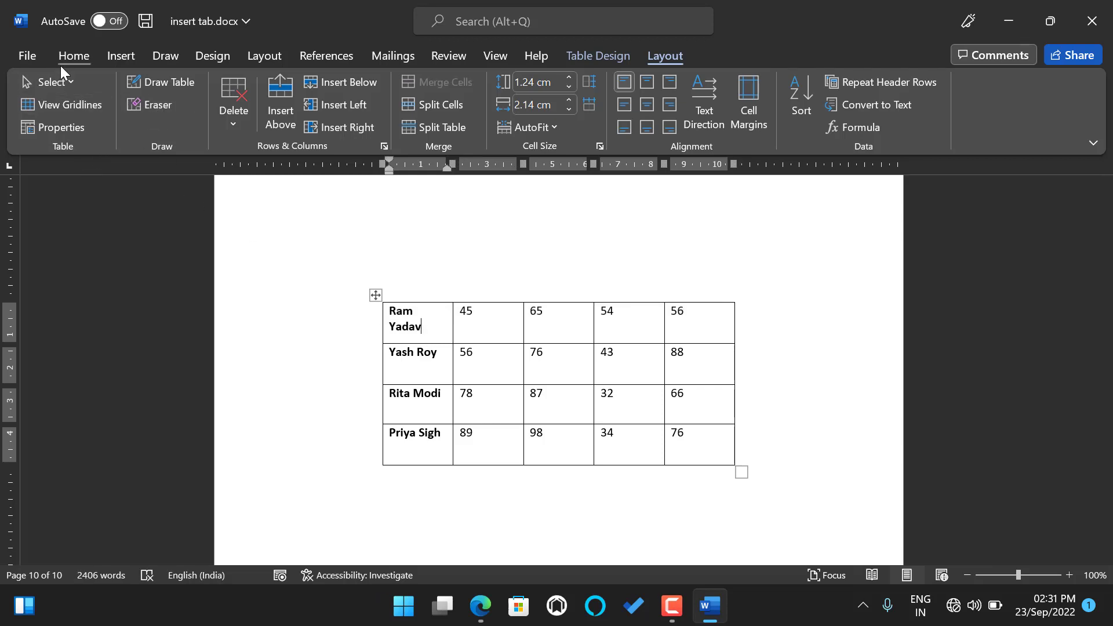
{"action": "left_click", "coordinate": [67, 82]}
{"action": "left_click", "coordinate": [85, 186]}
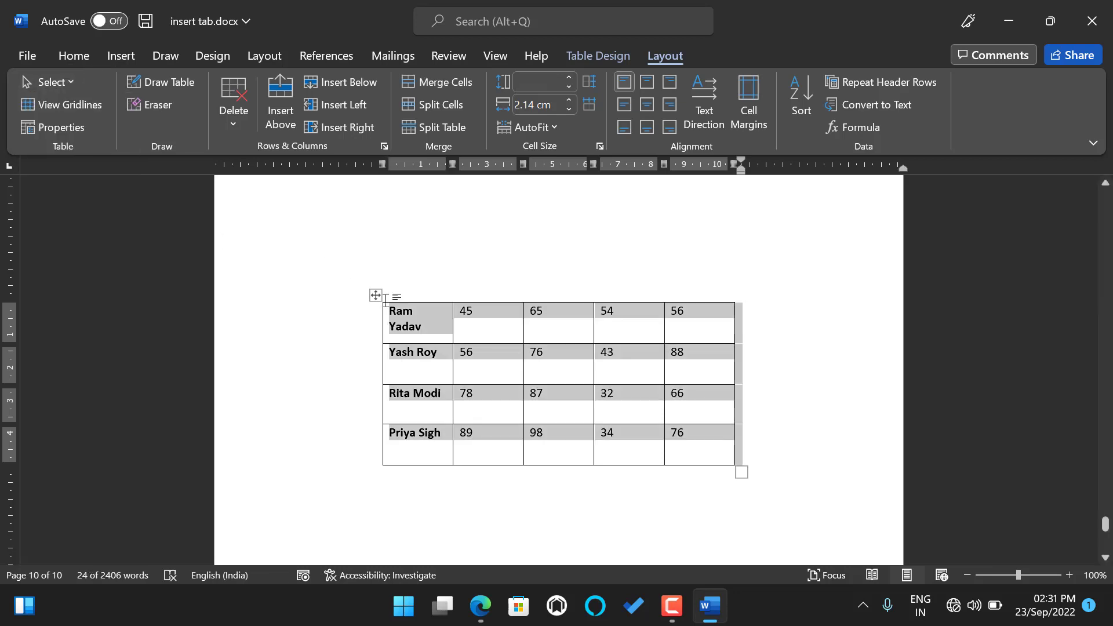
{"action": "left_click", "coordinate": [473, 343]}
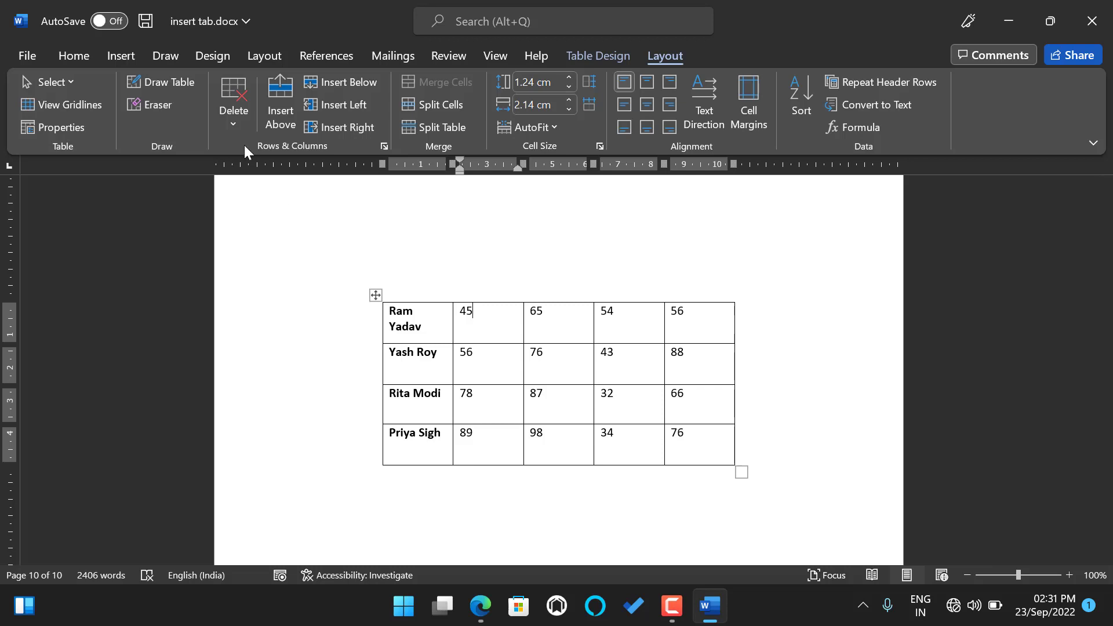
Draw three vertical lines splitting the second, third and fifth columns, and a horizontal line across the table's last row.
{"action": "left_click", "coordinate": [166, 80]}
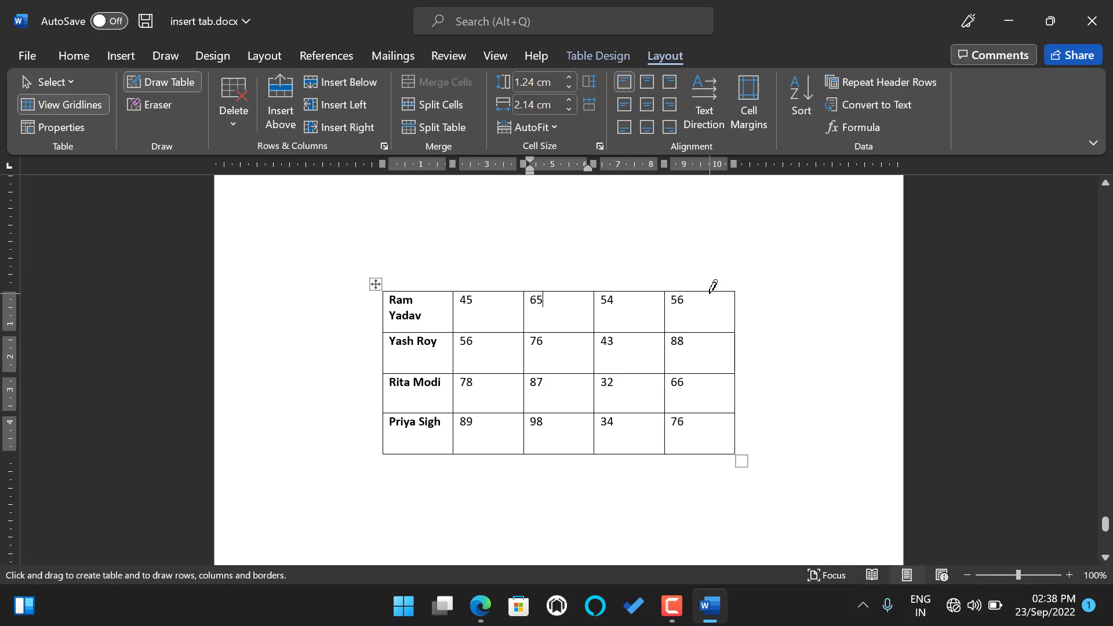
{"action": "left_click_drag", "start_coordinate": [710, 294], "coordinate": [711, 426]}
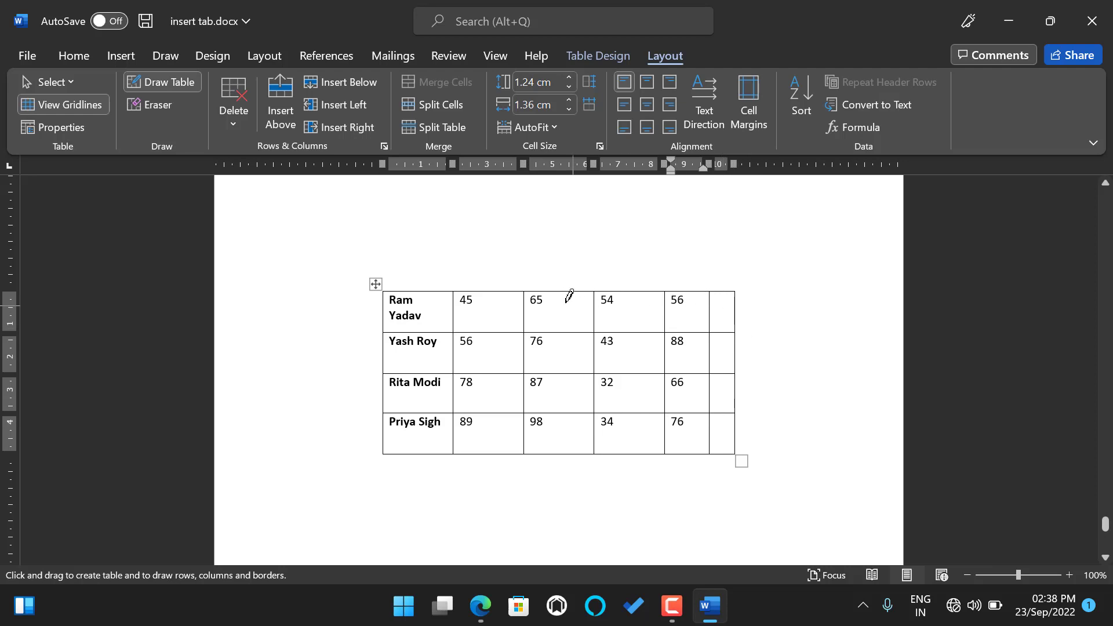
{"action": "left_click_drag", "start_coordinate": [561, 293], "coordinate": [563, 423]}
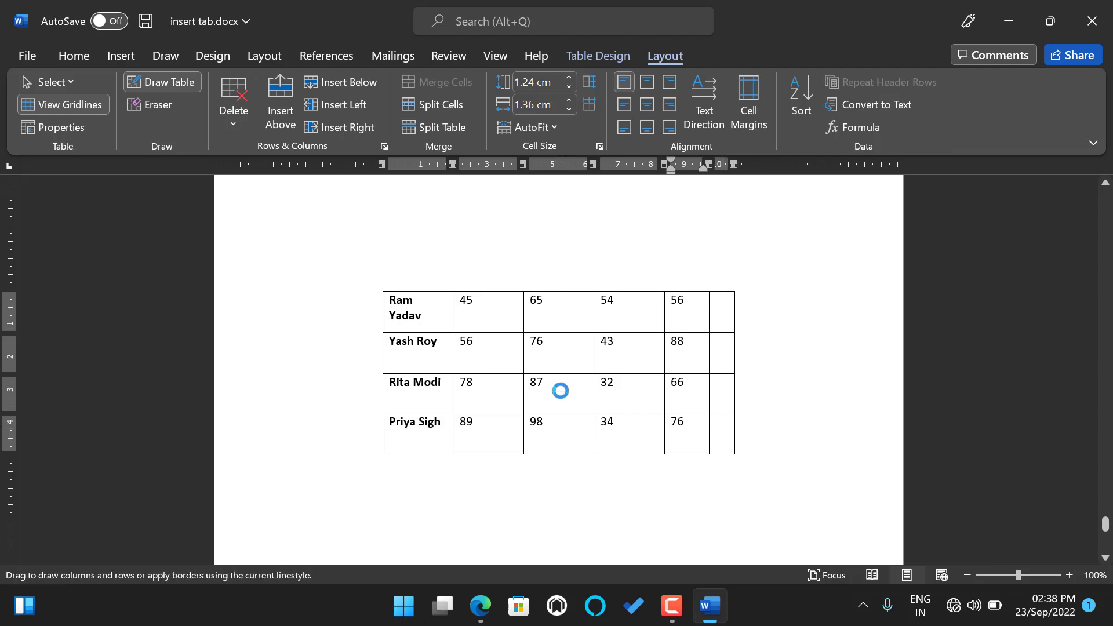
{"action": "left_click_drag", "start_coordinate": [498, 293], "coordinate": [494, 428]}
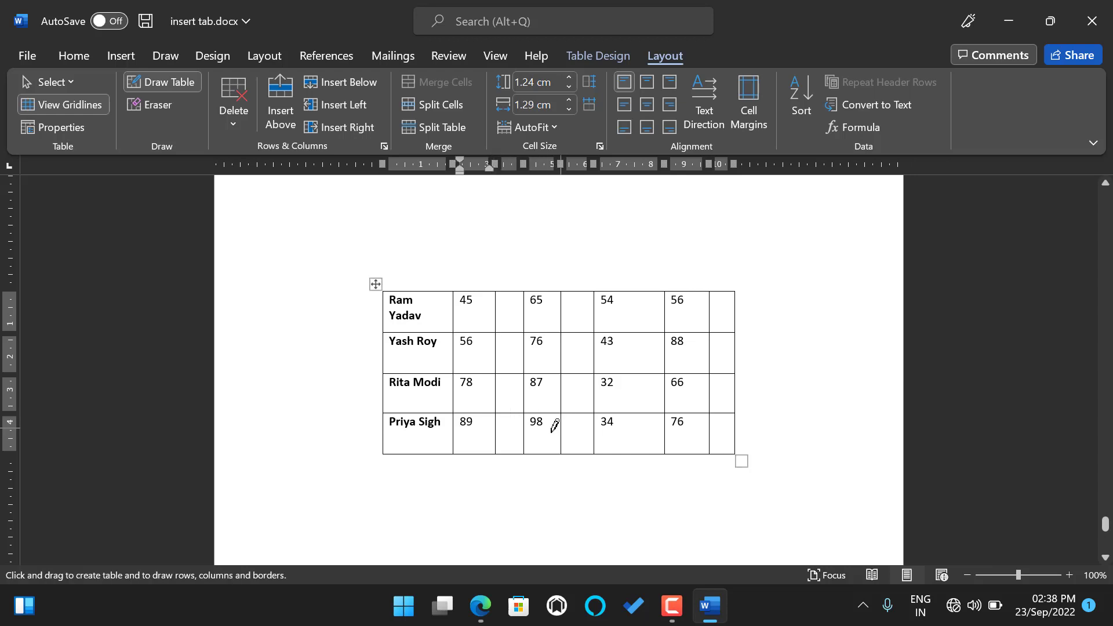
{"action": "left_click_drag", "start_coordinate": [385, 440], "coordinate": [711, 440]}
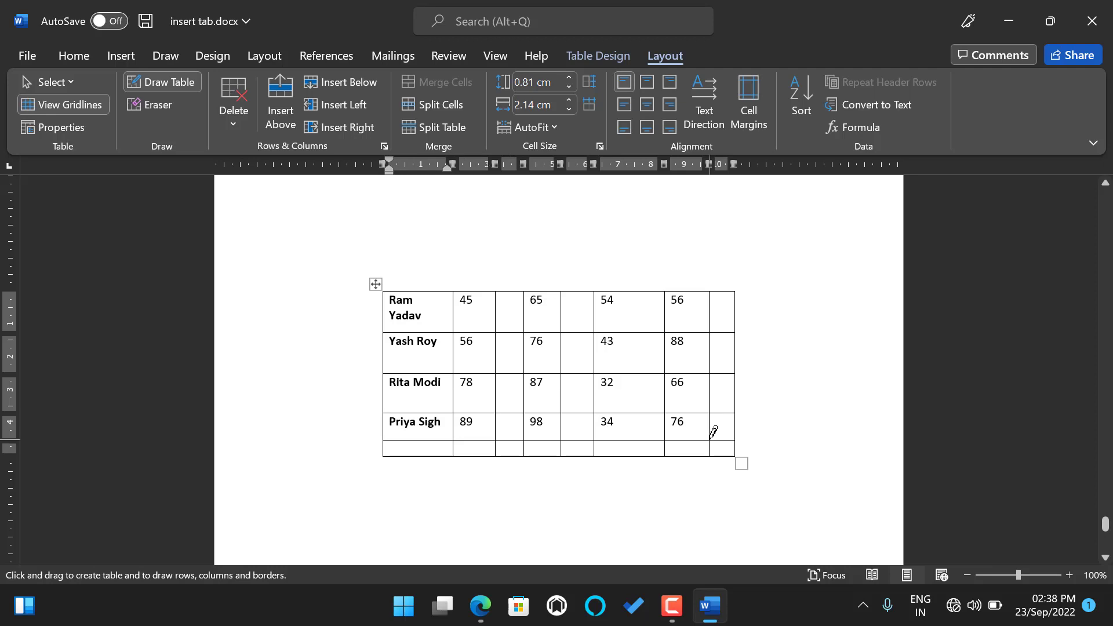
Erase the three drawn vertical lines from the second, third and fifth columns of the table.
{"action": "left_click", "coordinate": [165, 104]}
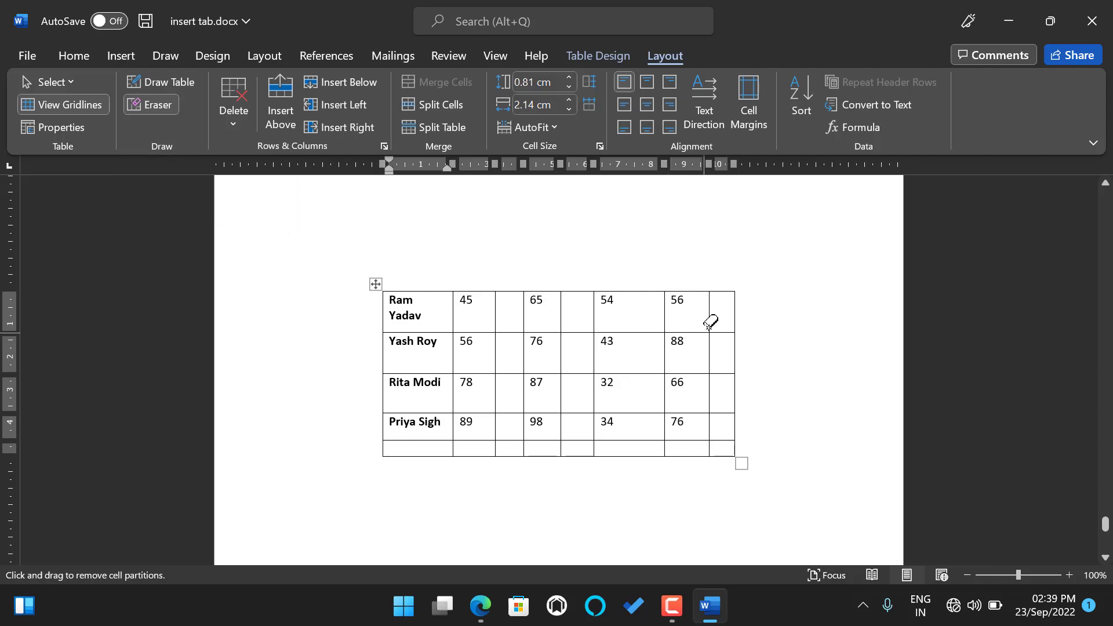
{"action": "left_click", "coordinate": [717, 307]}
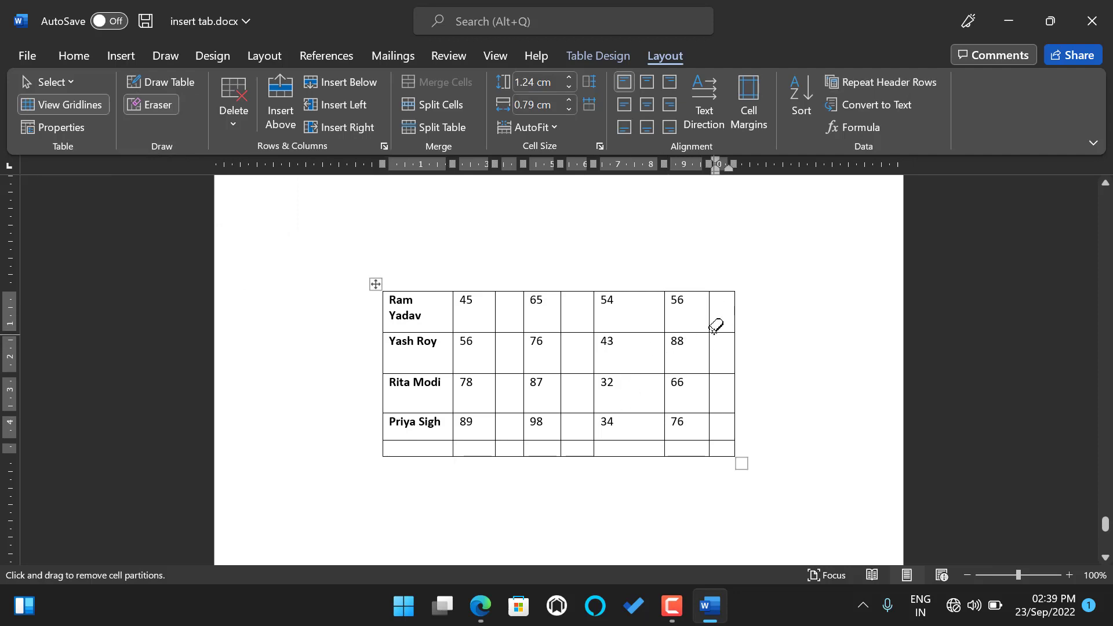
{"action": "left_click_drag", "start_coordinate": [713, 316], "coordinate": [714, 429]}
{"action": "left_click", "coordinate": [713, 447]}
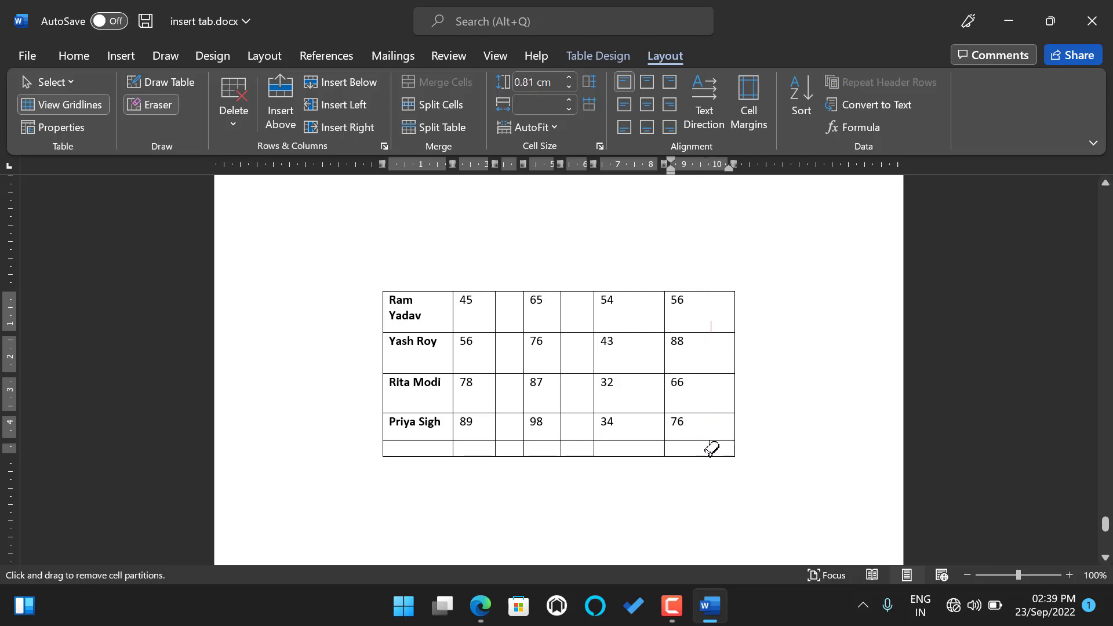
{"action": "left_click_drag", "start_coordinate": [568, 306], "coordinate": [568, 412]}
{"action": "left_click_drag", "start_coordinate": [567, 307], "coordinate": [562, 336]}
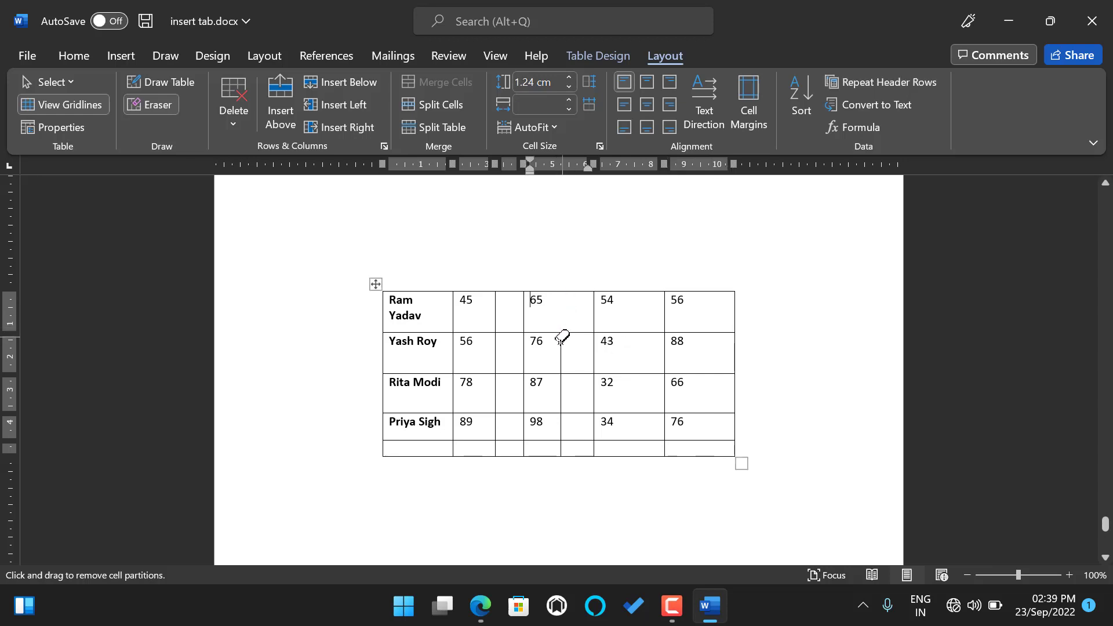
{"action": "left_click", "coordinate": [562, 351]}
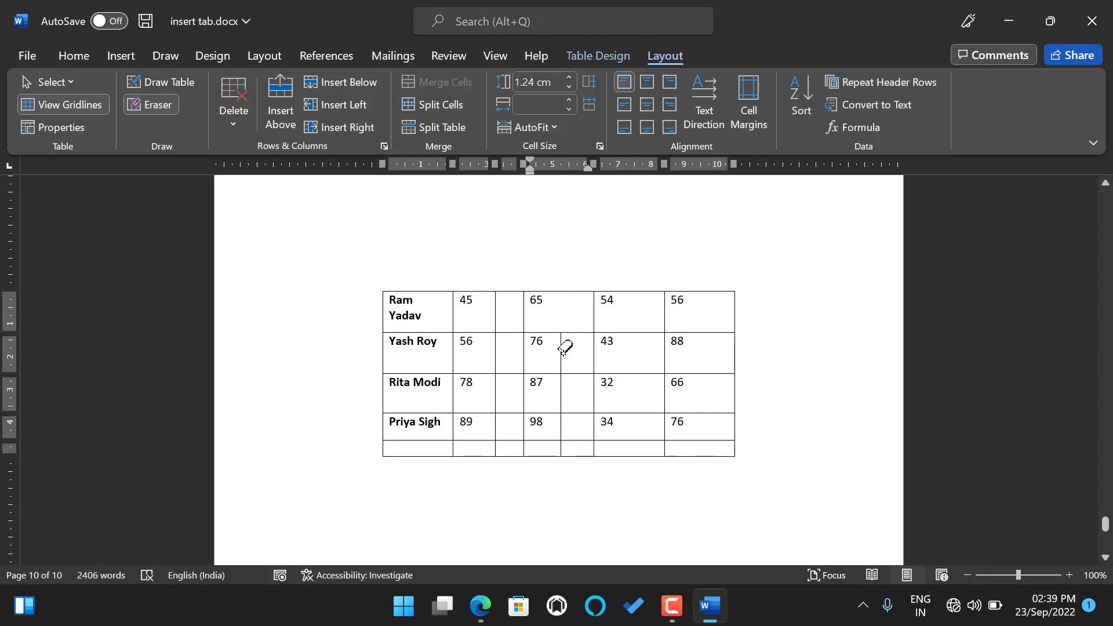
{"action": "left_click", "coordinate": [566, 392]}
{"action": "left_click", "coordinate": [560, 426]}
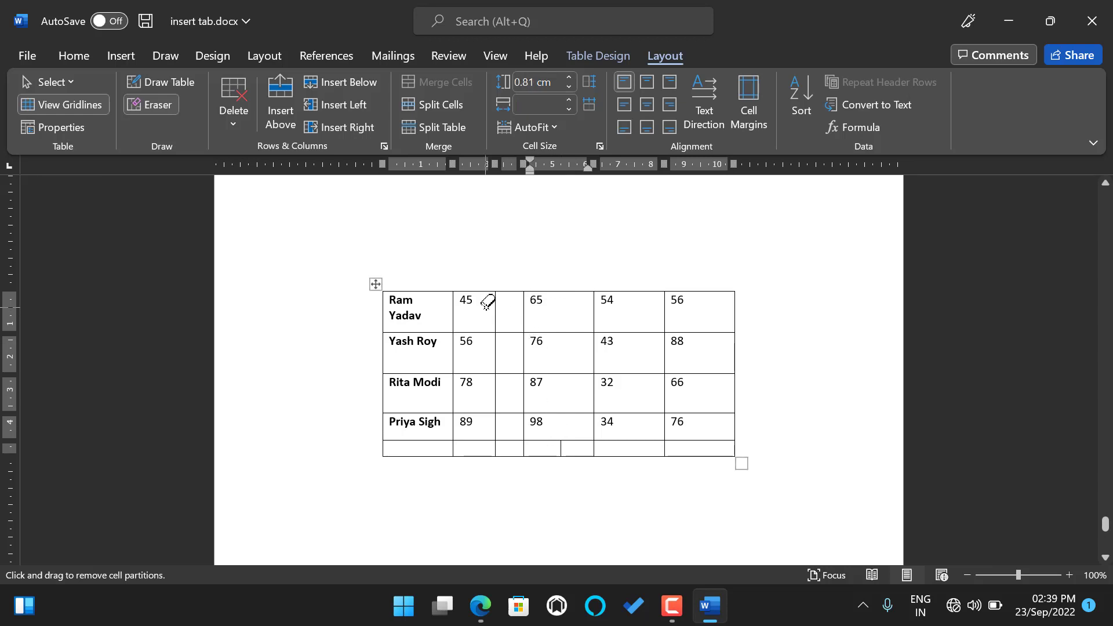
{"action": "left_click_drag", "start_coordinate": [494, 316], "coordinate": [493, 438]}
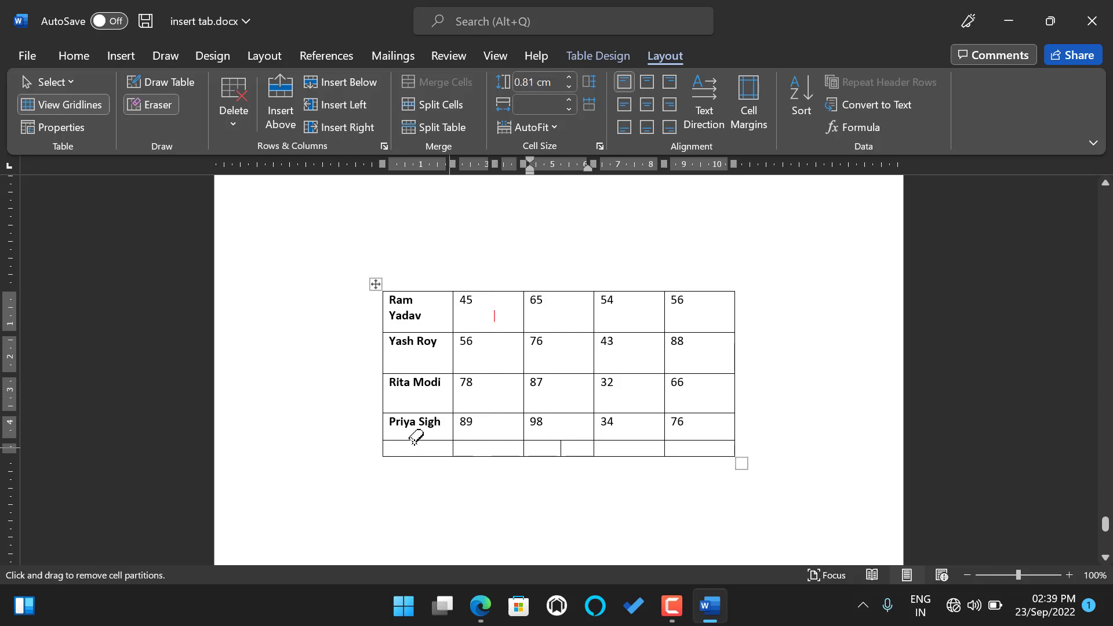
{"action": "left_click", "coordinate": [566, 449]}
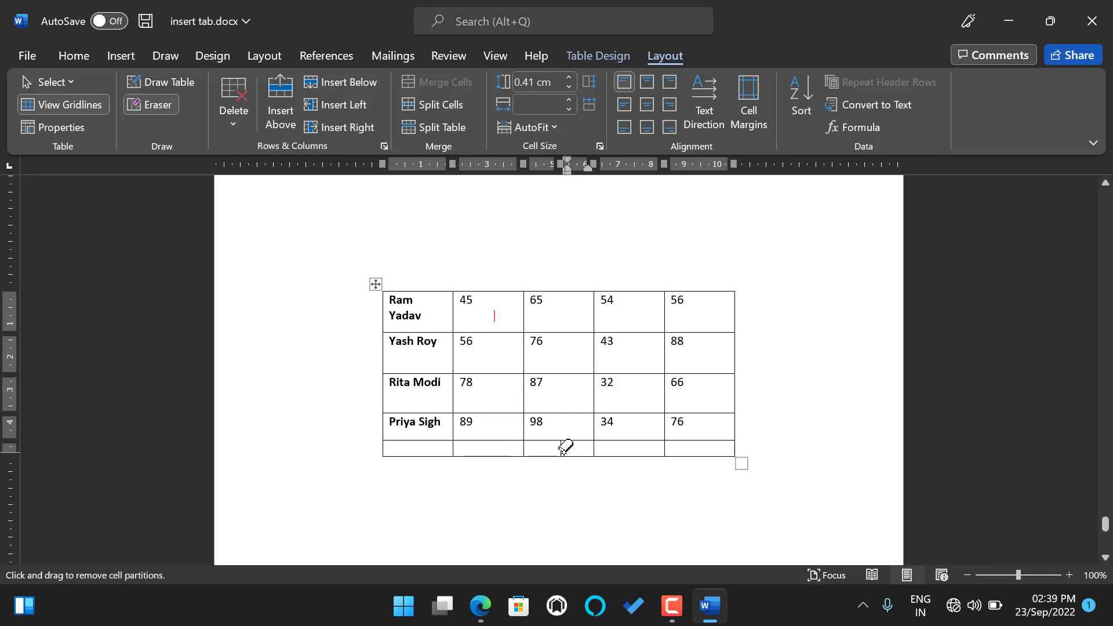
Erase the drawn horizontal line segment by segment from every cell of the table's last row.
{"action": "left_click", "coordinate": [420, 439]}
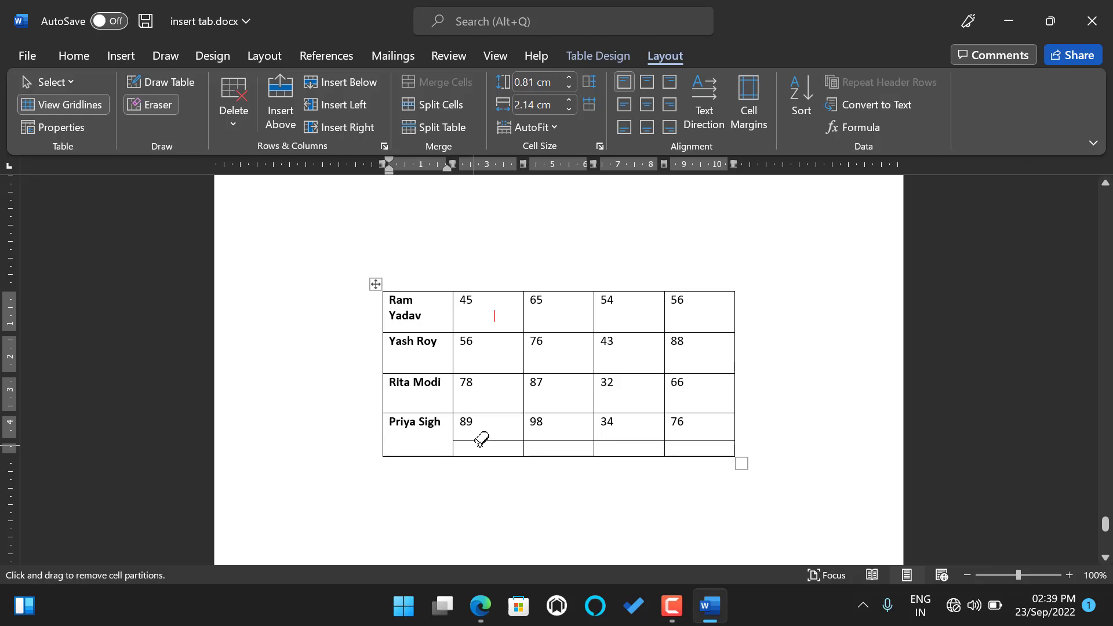
{"action": "mouse_move", "coordinate": [480, 441]}
{"action": "left_mouse_down"}
{"action": "mouse_move", "coordinate": [638, 430]}
{"action": "mouse_move", "coordinate": [527, 447]}
{"action": "mouse_move", "coordinate": [453, 495]}
{"action": "mouse_move", "coordinate": [266, 425]}
{"action": "left_mouse_up"}
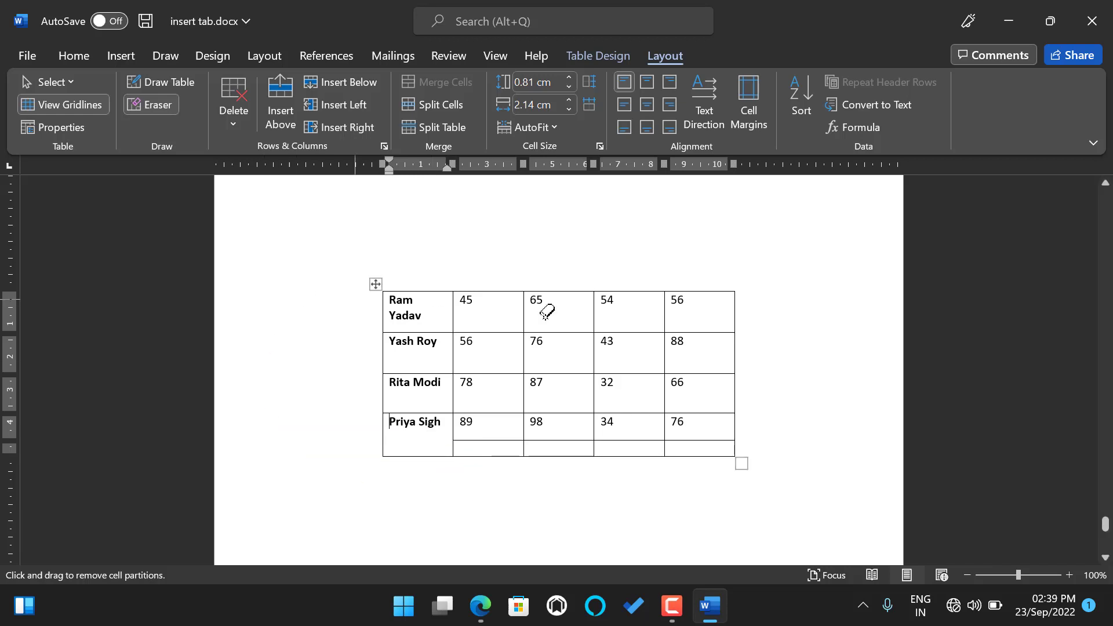
{"action": "left_click", "coordinate": [493, 442]}
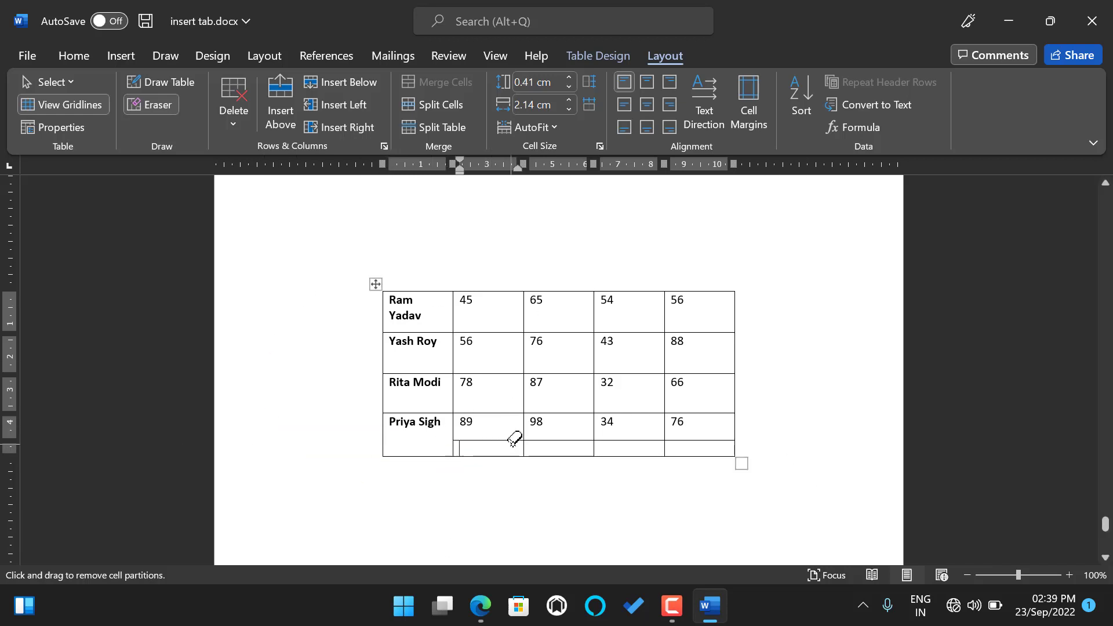
{"action": "left_click", "coordinate": [531, 439]}
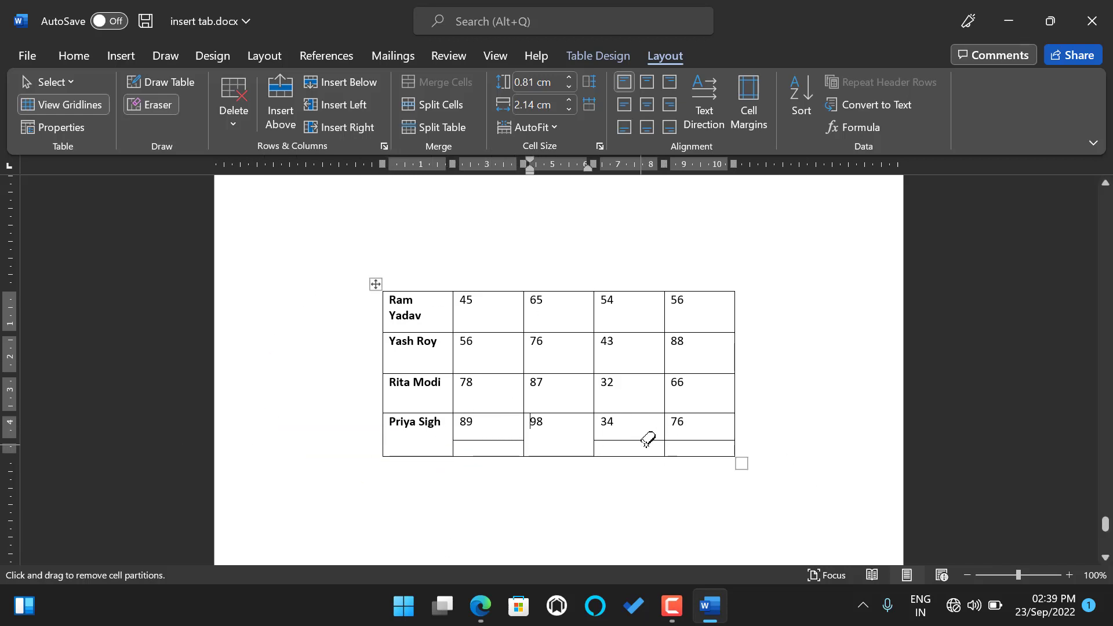
{"action": "left_click", "coordinate": [699, 440]}
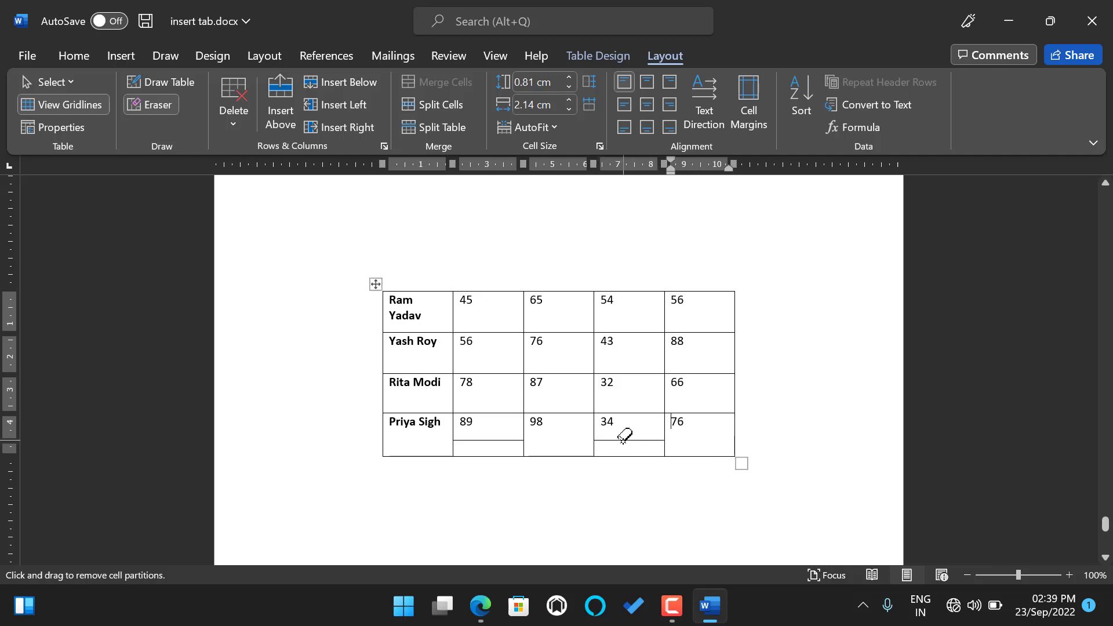
{"action": "left_click", "coordinate": [625, 439]}
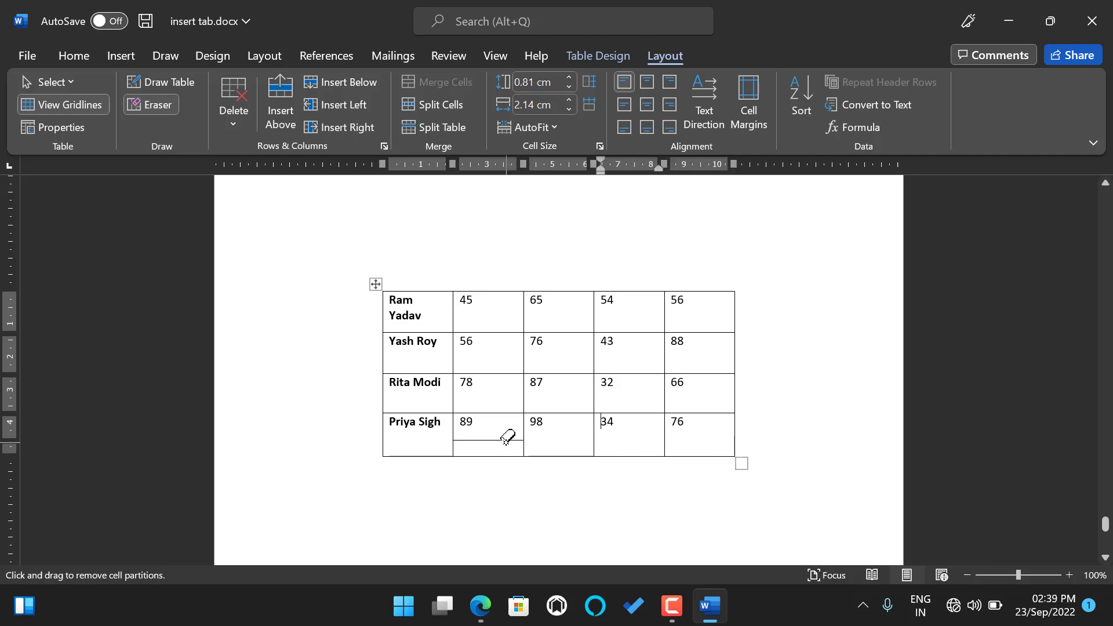
{"action": "left_click", "coordinate": [505, 440]}
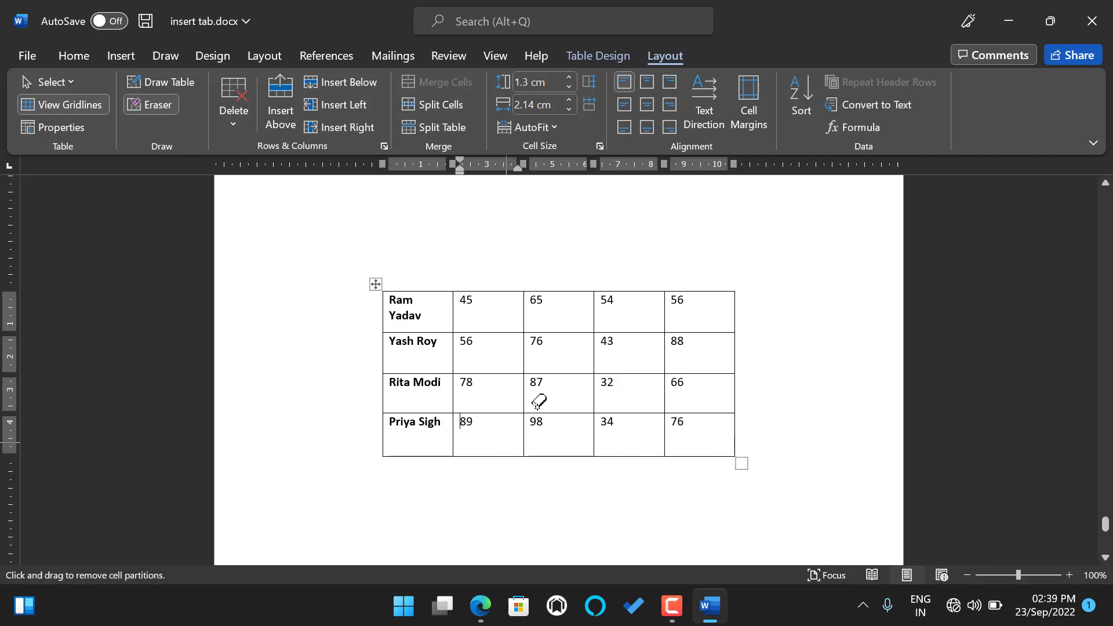
Turn off the Eraser and delete the first row's name cell with the Shift cells left option.
{"action": "left_click", "coordinate": [235, 128]}
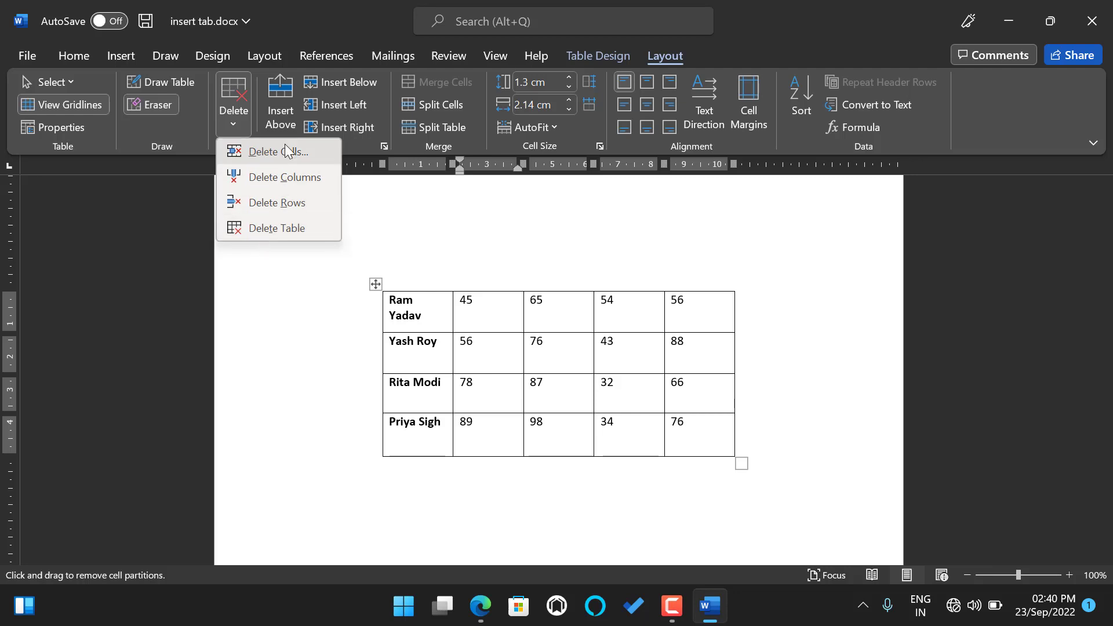
{"action": "left_click", "coordinate": [492, 282]}
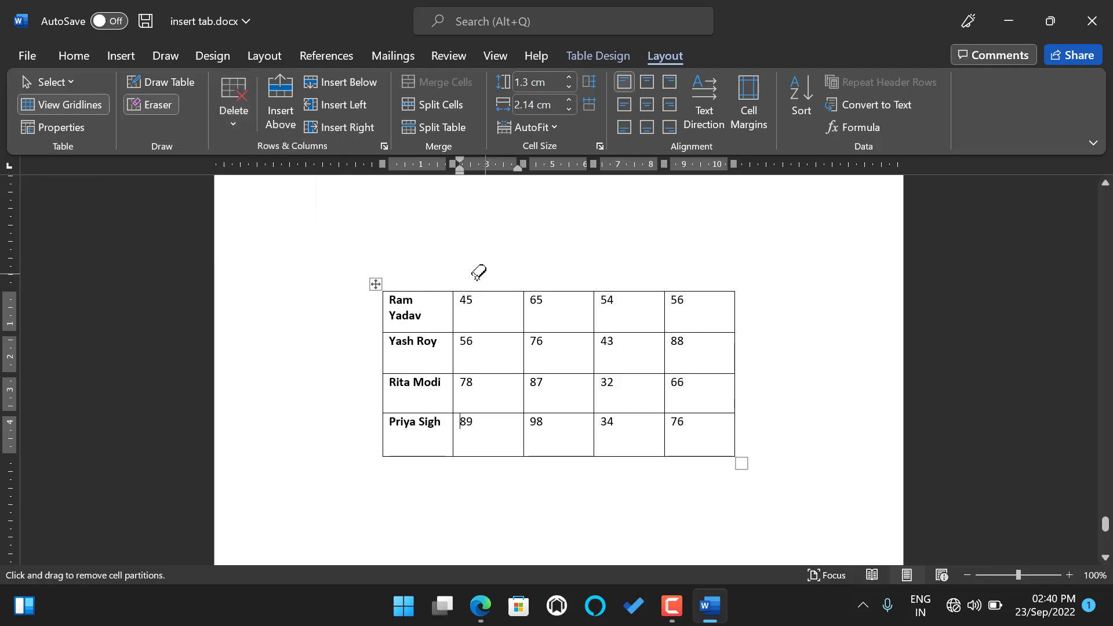
{"action": "left_click", "coordinate": [288, 234]}
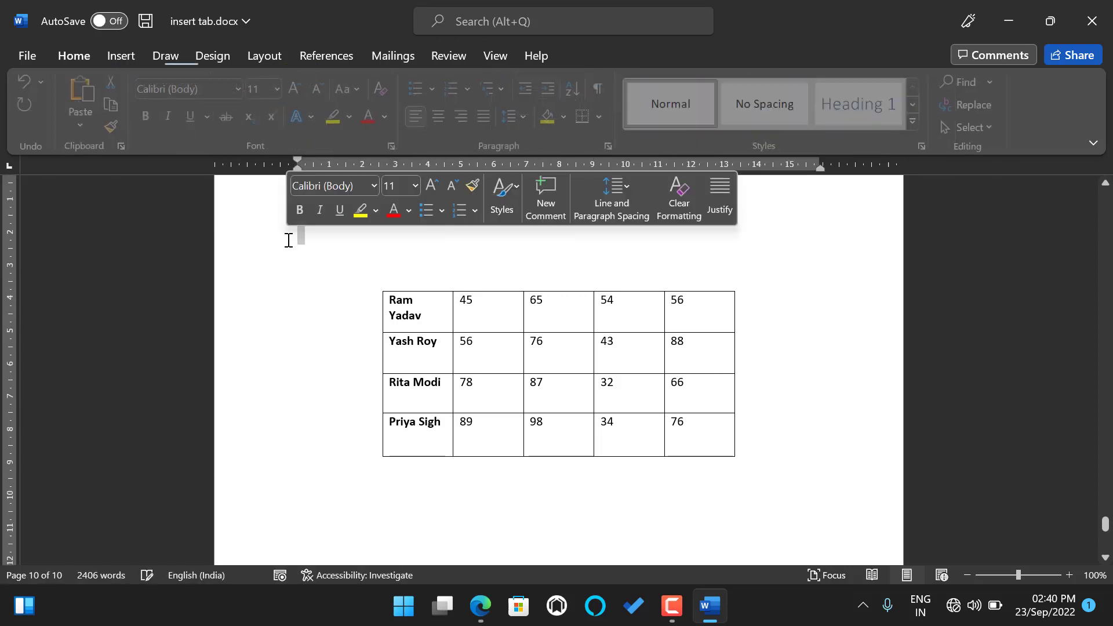
{"action": "left_click", "coordinate": [429, 315]}
{"action": "left_click_drag", "start_coordinate": [424, 313], "coordinate": [387, 307]}
{"action": "left_click", "coordinate": [433, 304]}
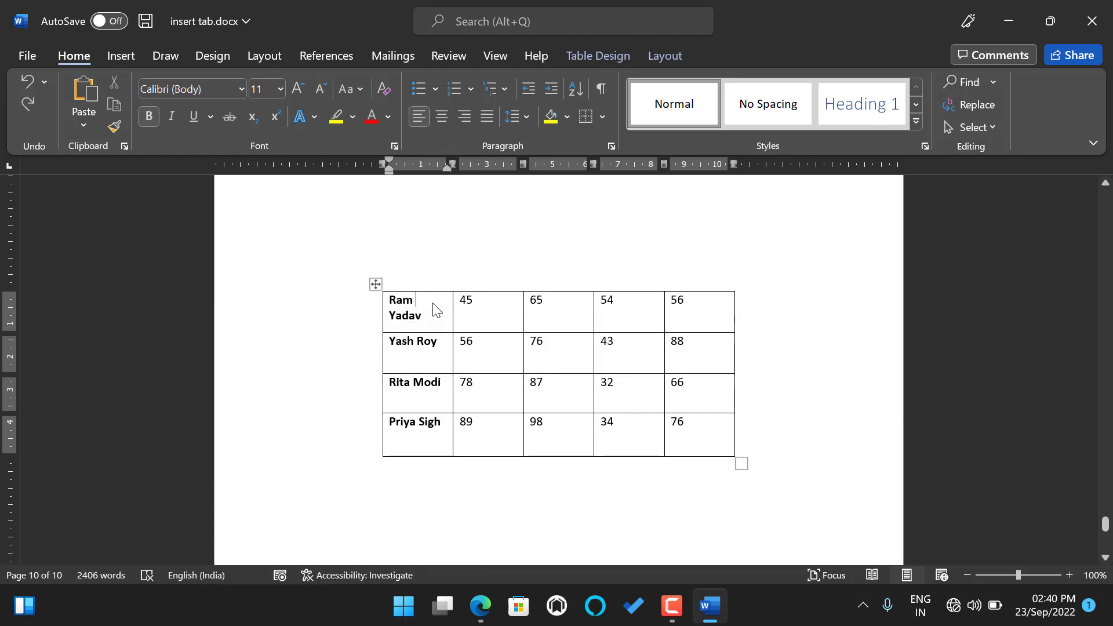
{"action": "left_click", "coordinate": [649, 53]}
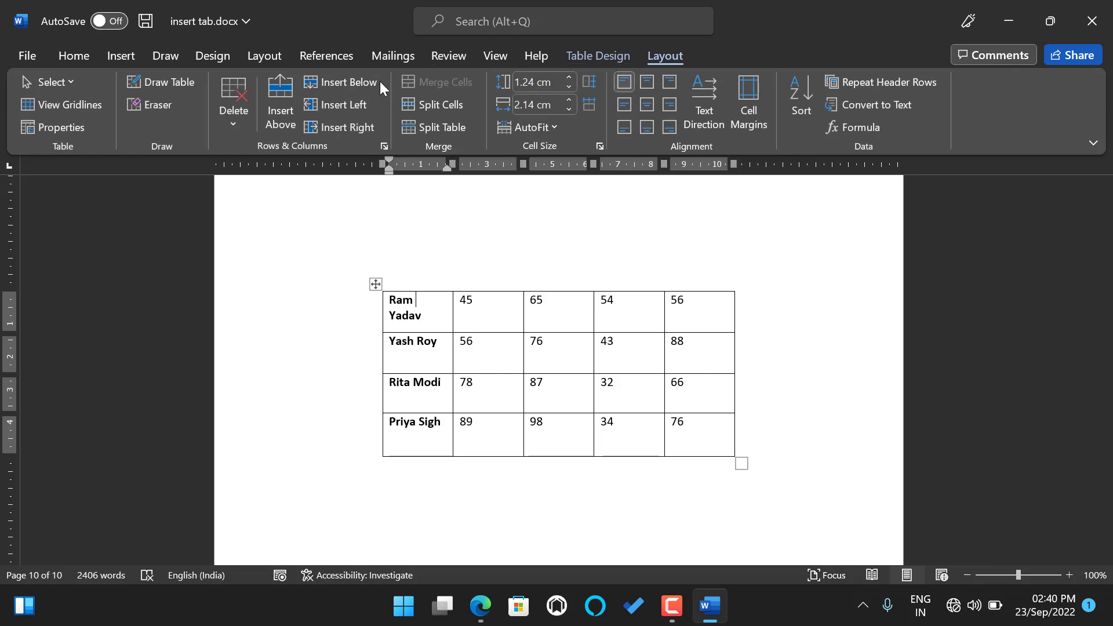
{"action": "left_click", "coordinate": [245, 127]}
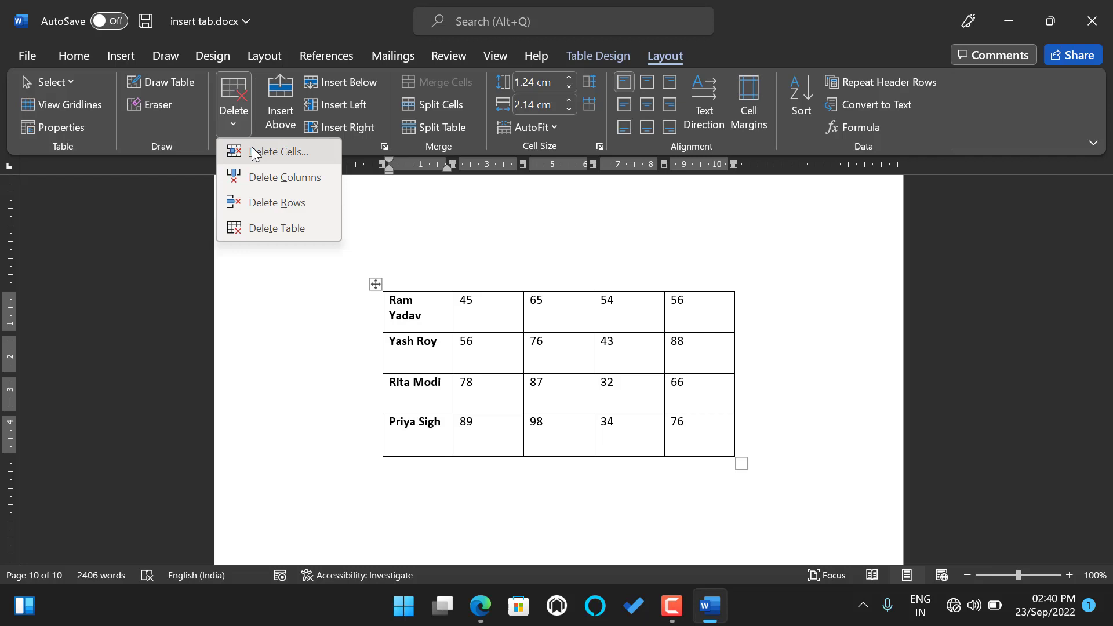
{"action": "left_click", "coordinate": [251, 147]}
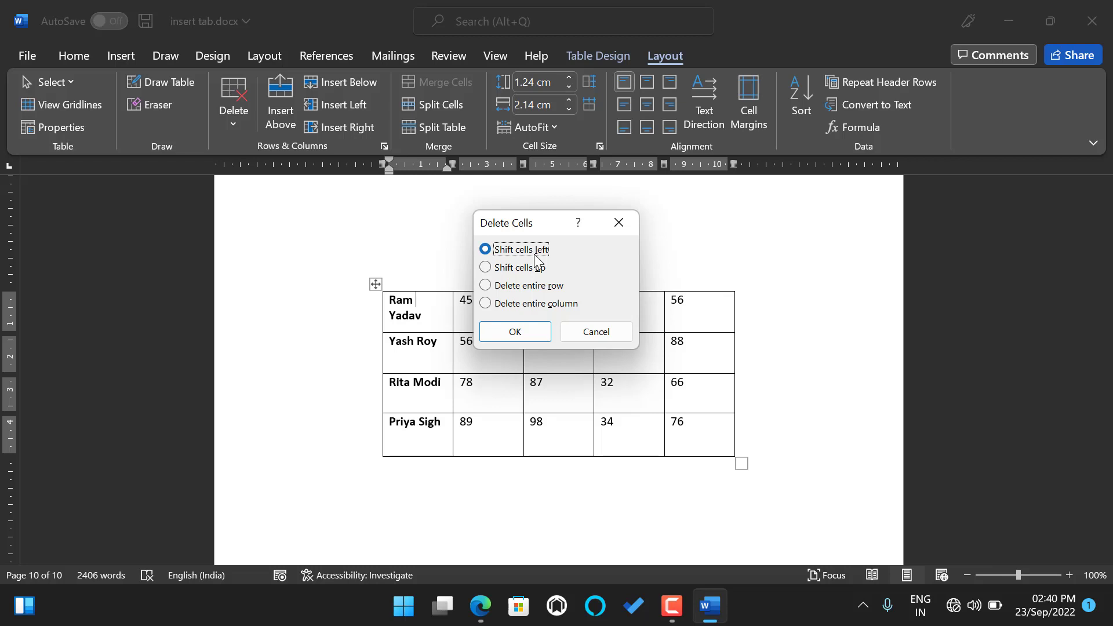
{"action": "left_click", "coordinate": [509, 333]}
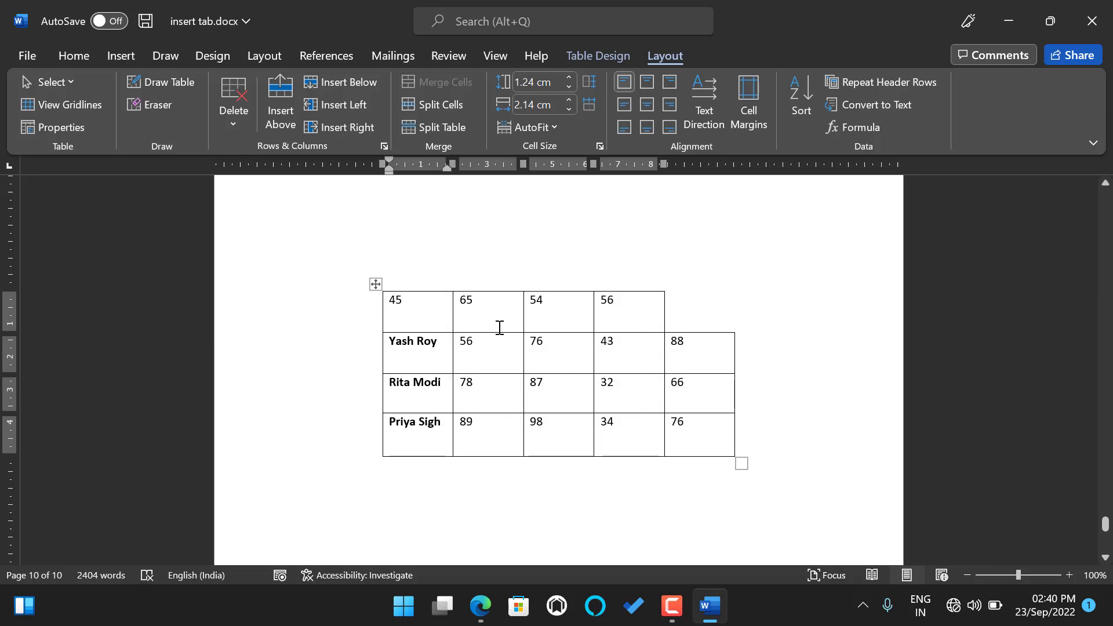
Undo the deletion of the name cell in the table's first row.
{"action": "left_click", "coordinate": [232, 121]}
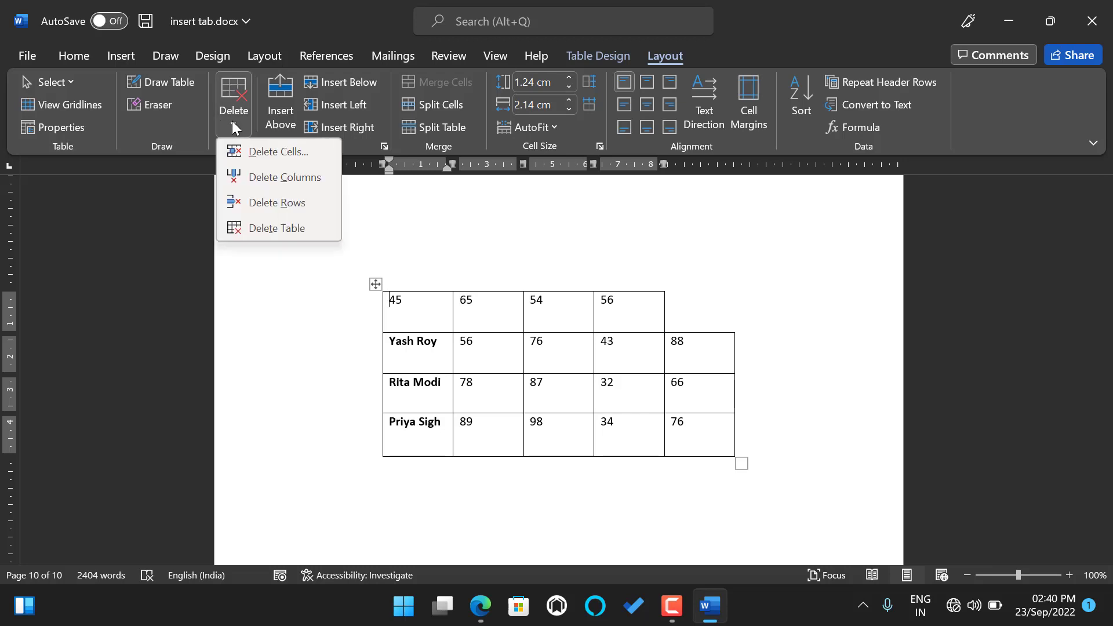
{"action": "left_click", "coordinate": [266, 304]}
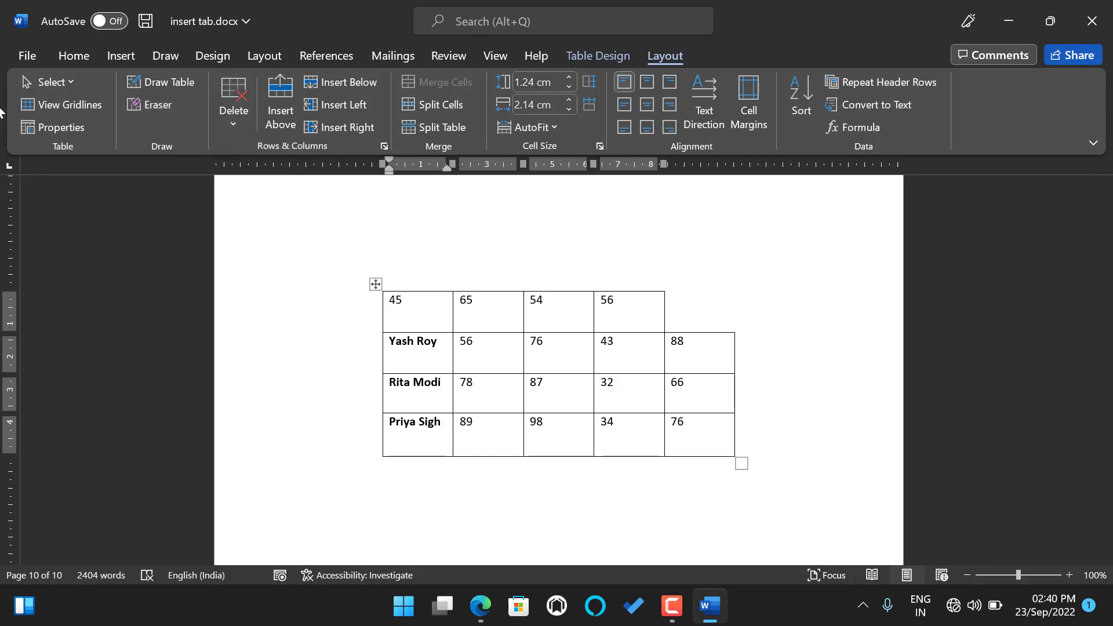
{"action": "key", "text": "ctrl+z"}
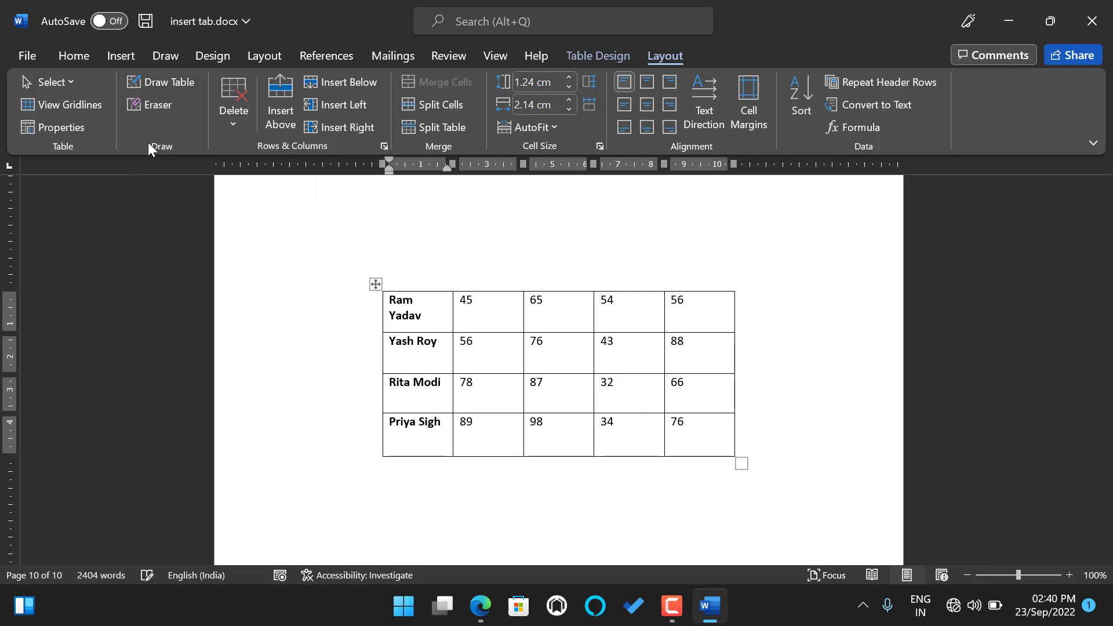
Delete the table's last column, and undo that deletion.
{"action": "left_click", "coordinate": [240, 130]}
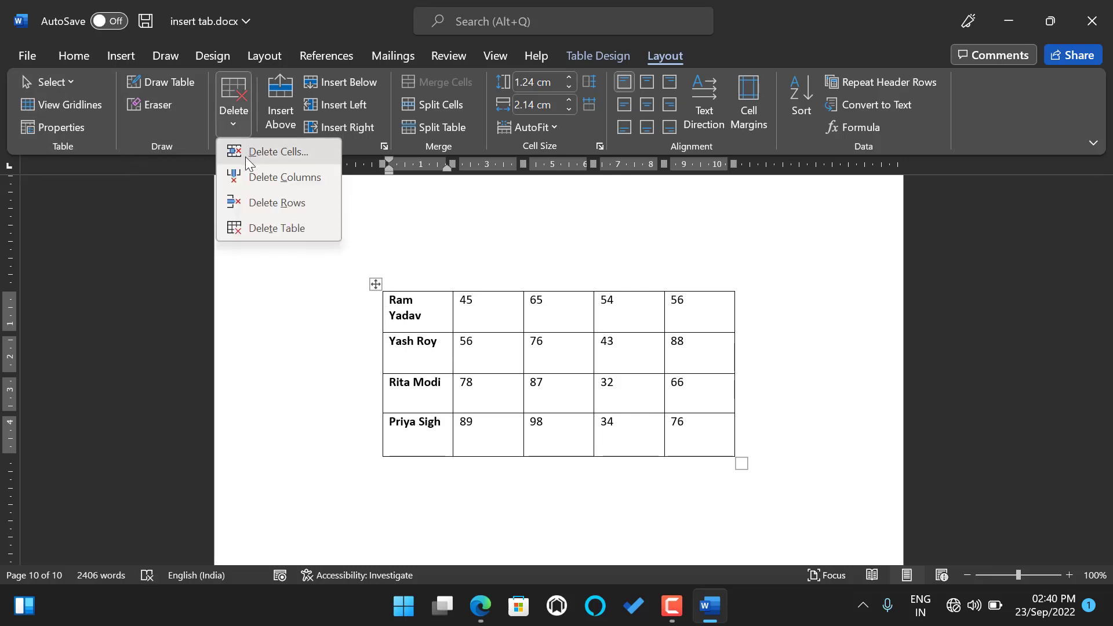
{"action": "left_click", "coordinate": [485, 238]}
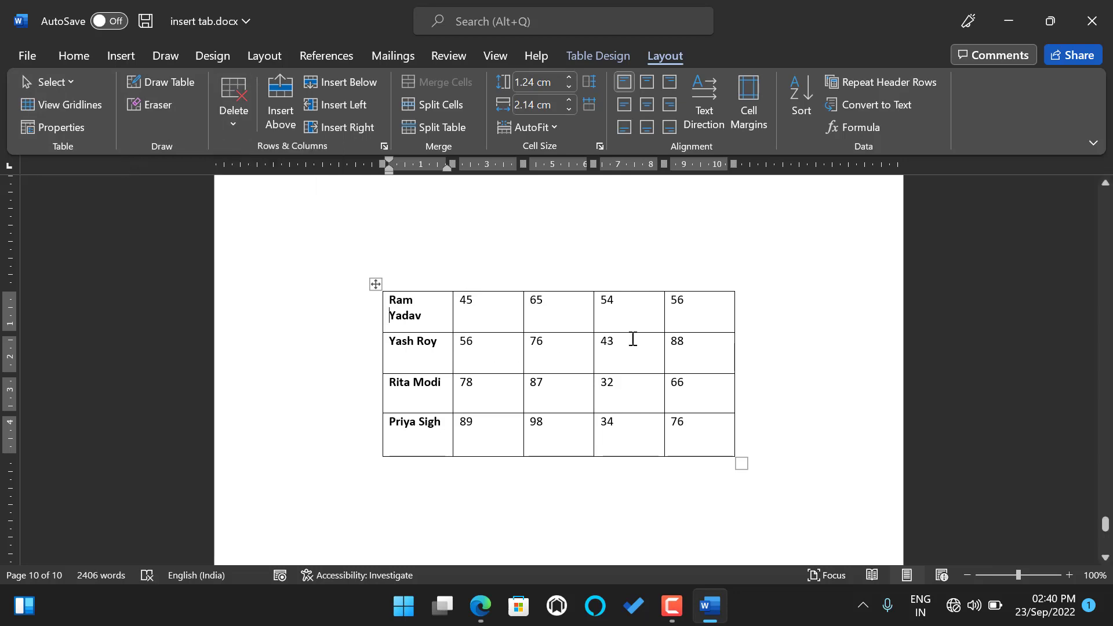
{"action": "left_click_drag", "start_coordinate": [702, 305], "coordinate": [701, 441]}
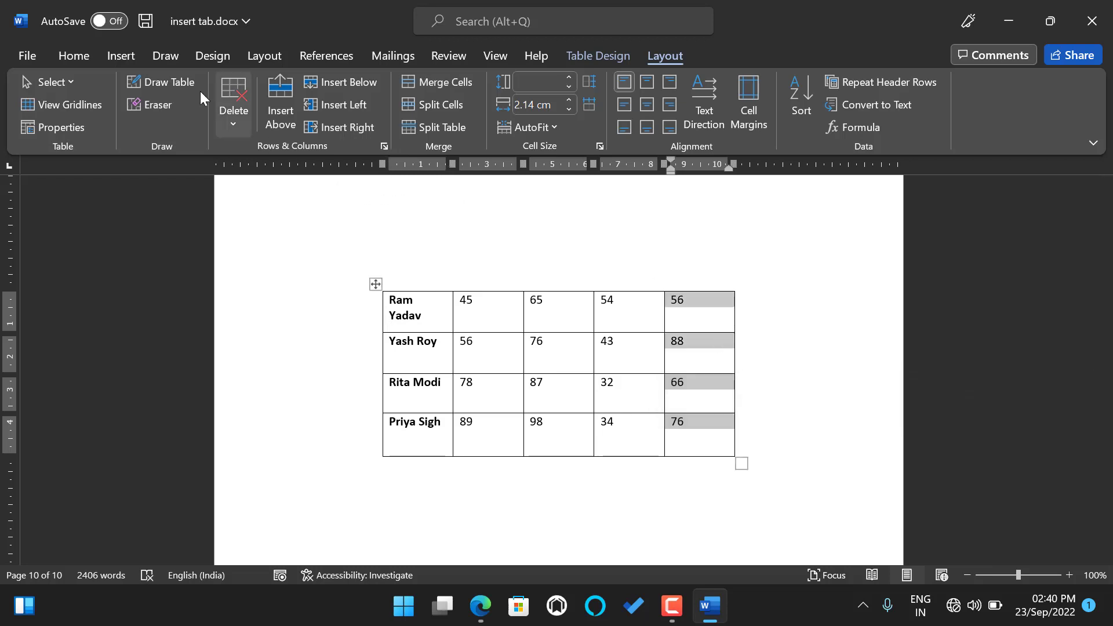
{"action": "left_click", "coordinate": [232, 124]}
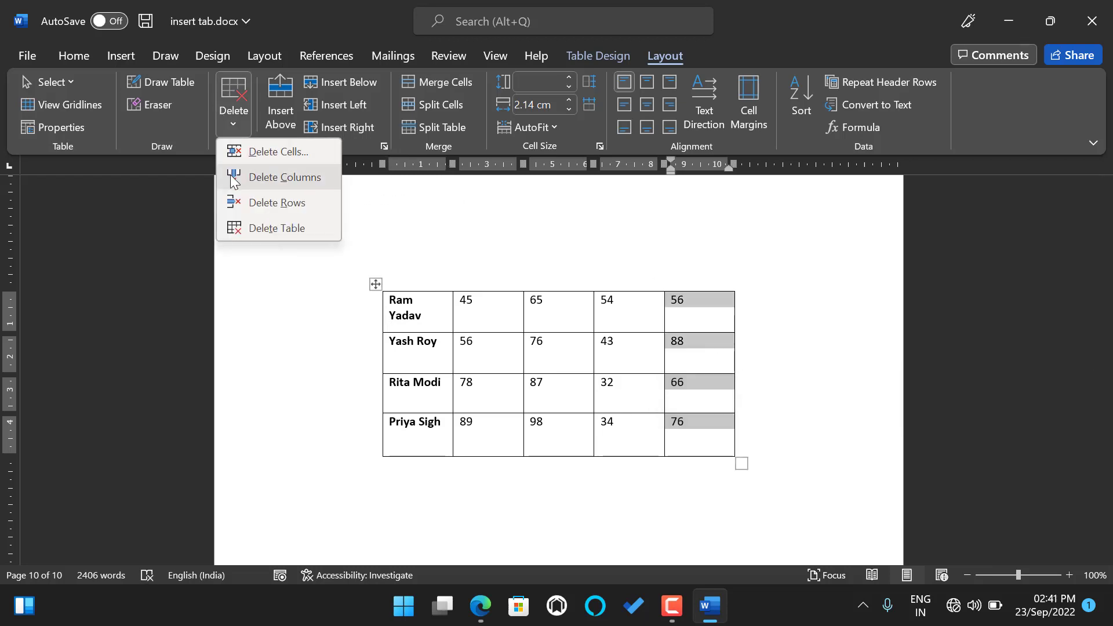
{"action": "left_click", "coordinate": [233, 179]}
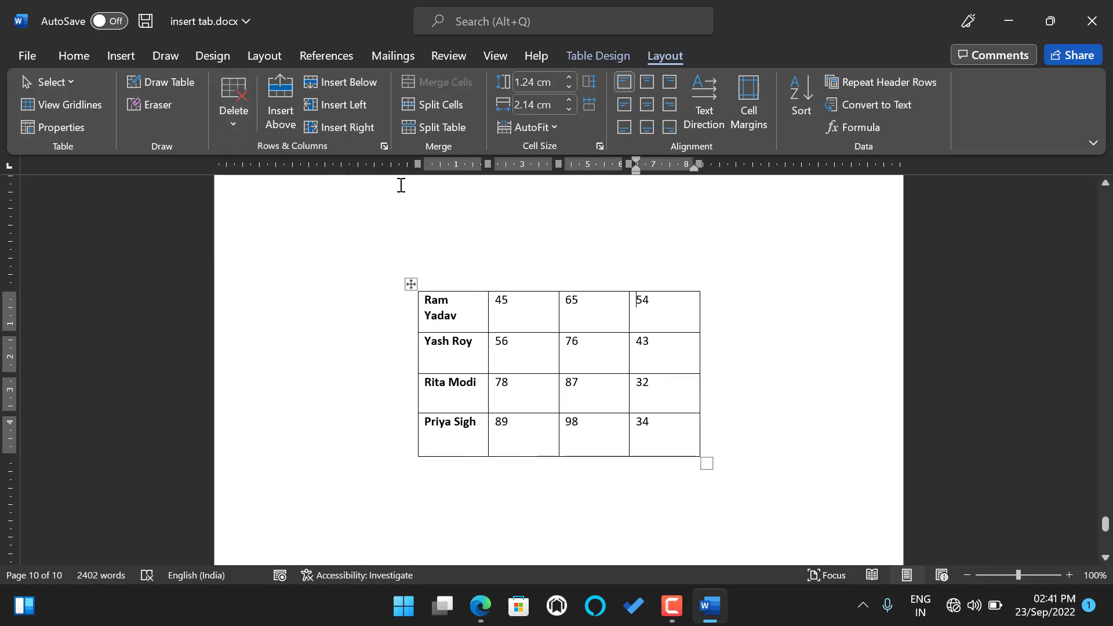
{"action": "key", "text": "ctrl+z"}
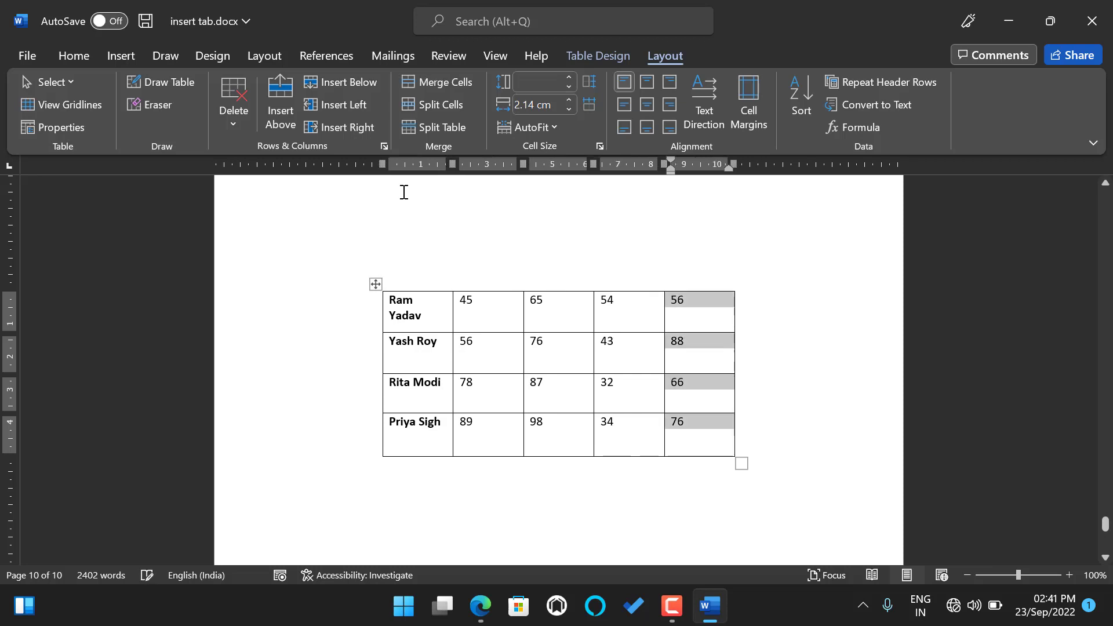
Delete the table's first row, and undo that deletion.
{"action": "left_click", "coordinate": [238, 123]}
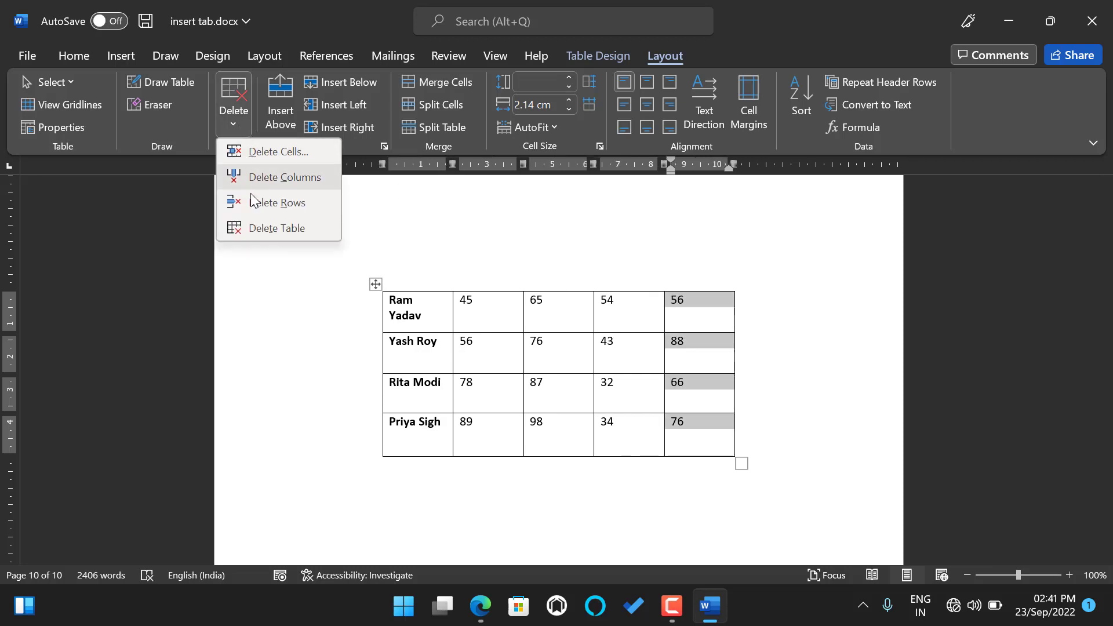
{"action": "left_click", "coordinate": [436, 249]}
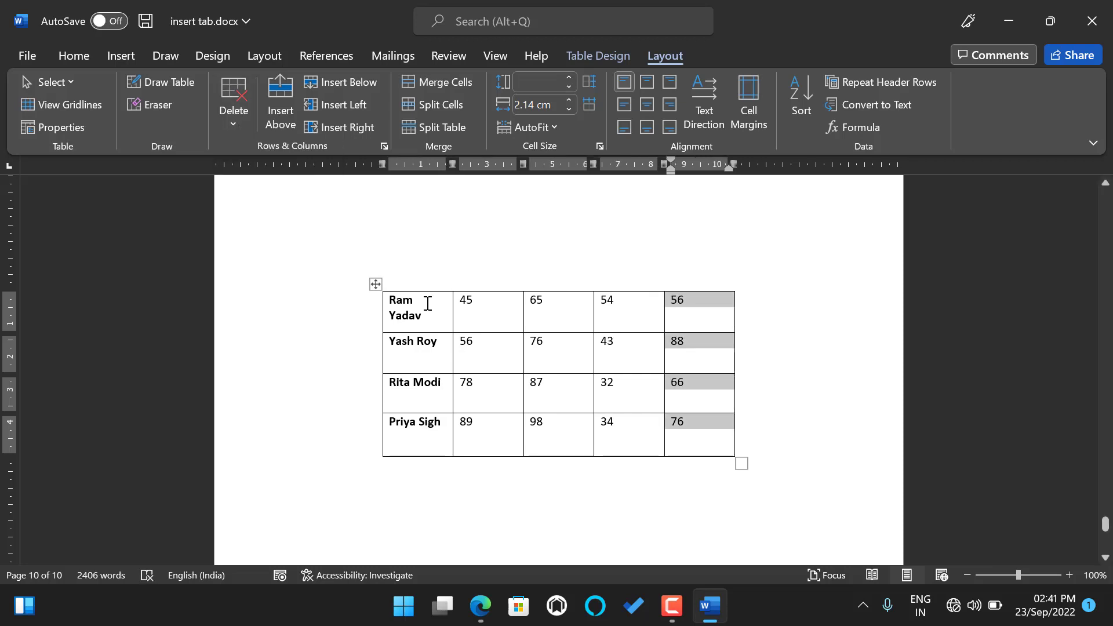
{"action": "left_click_drag", "start_coordinate": [428, 304], "coordinate": [687, 307]}
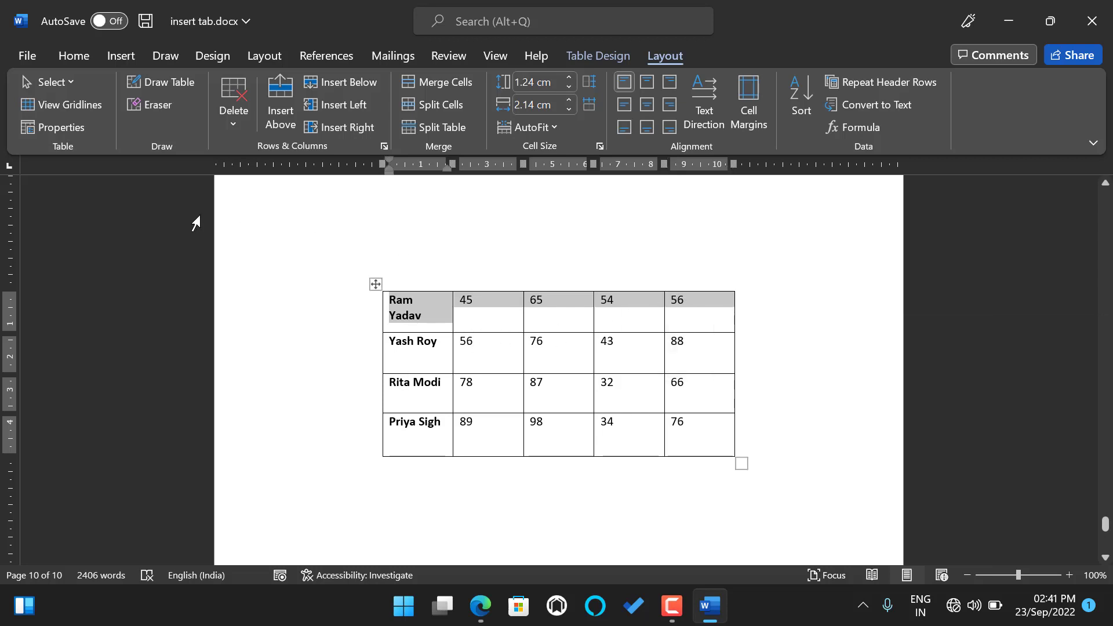
{"action": "left_click", "coordinate": [232, 114]}
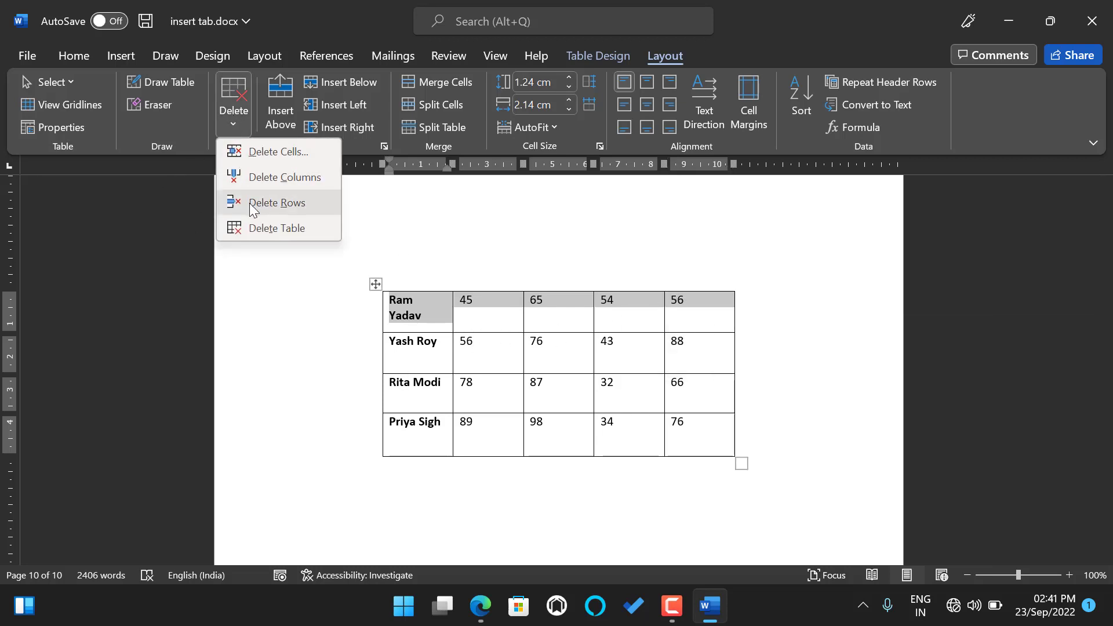
{"action": "left_click", "coordinate": [251, 204]}
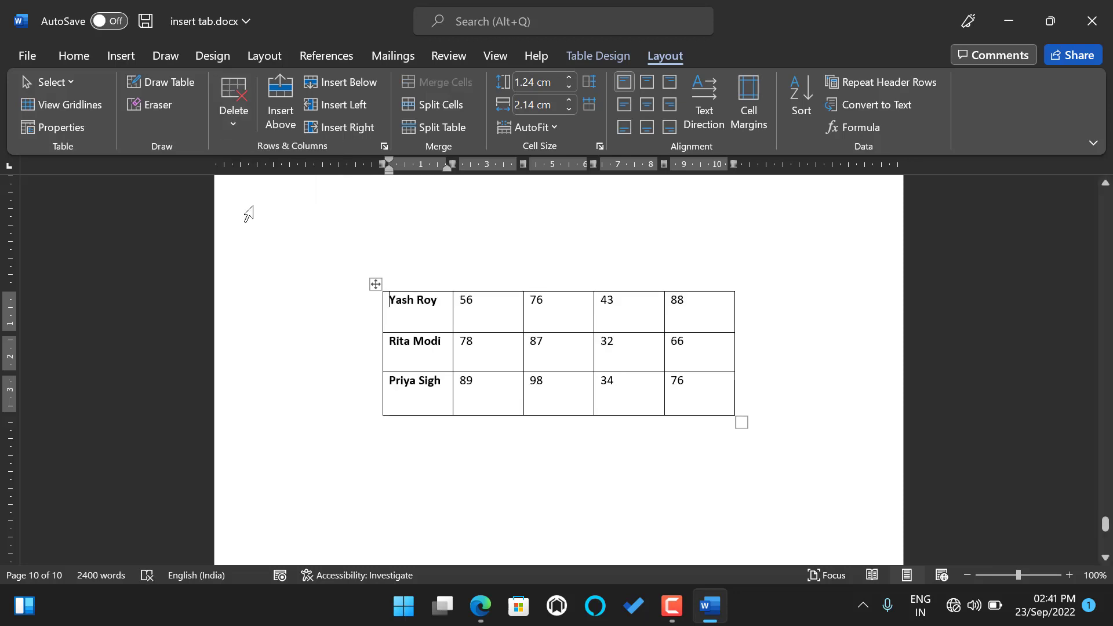
{"action": "key", "text": "ctrl+z"}
{"action": "left_click", "coordinate": [371, 306]}
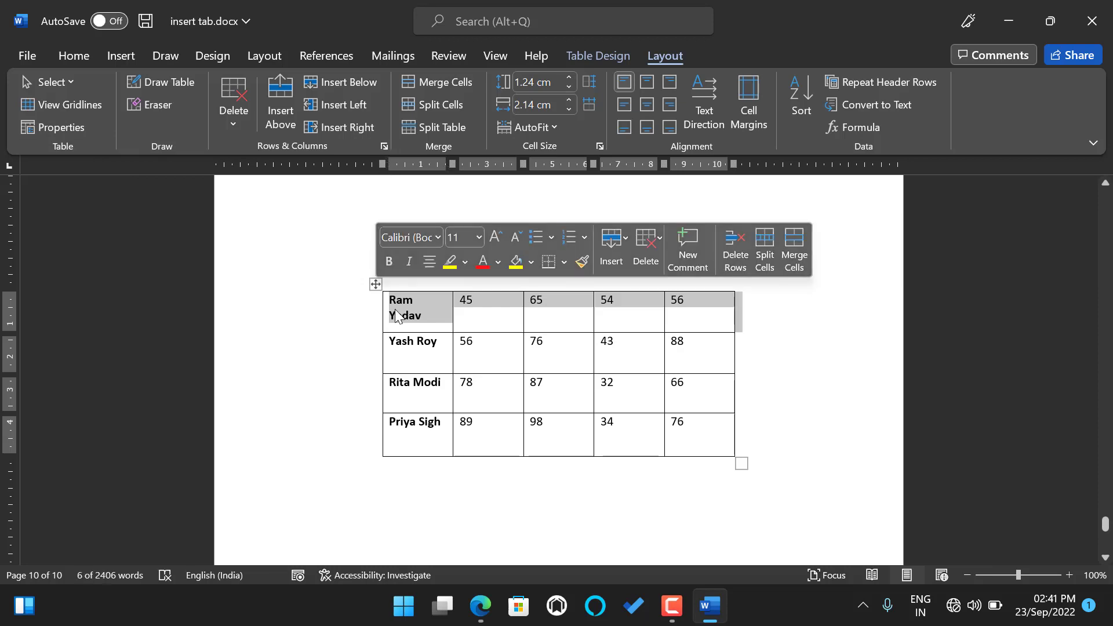
{"action": "left_click", "coordinate": [396, 315]}
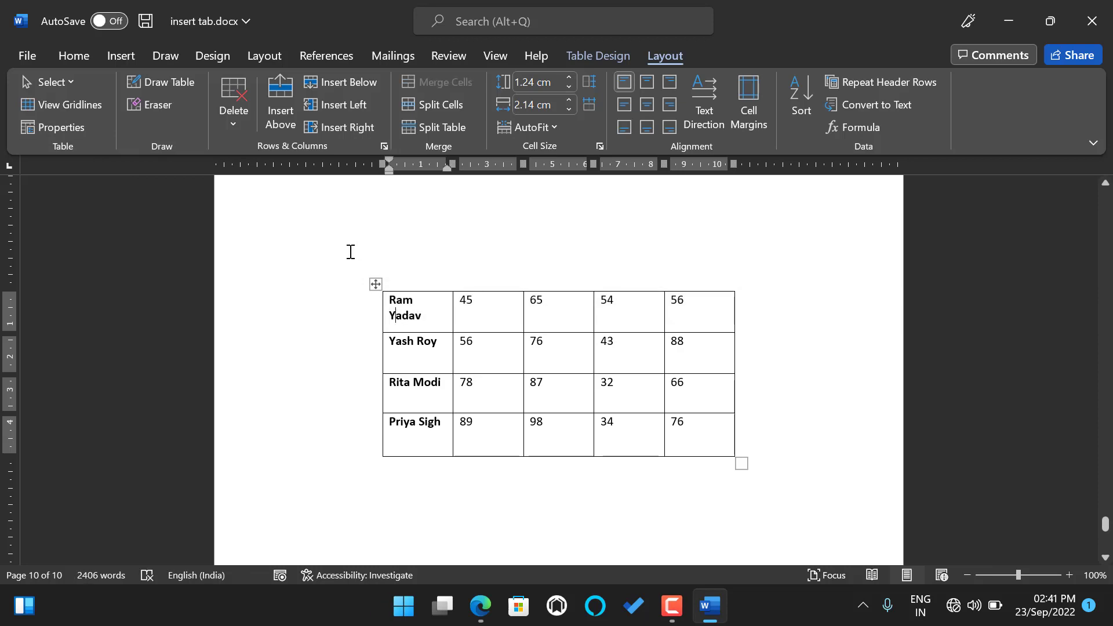
Delete the entire table, and undo that deletion.
{"action": "left_click", "coordinate": [232, 125]}
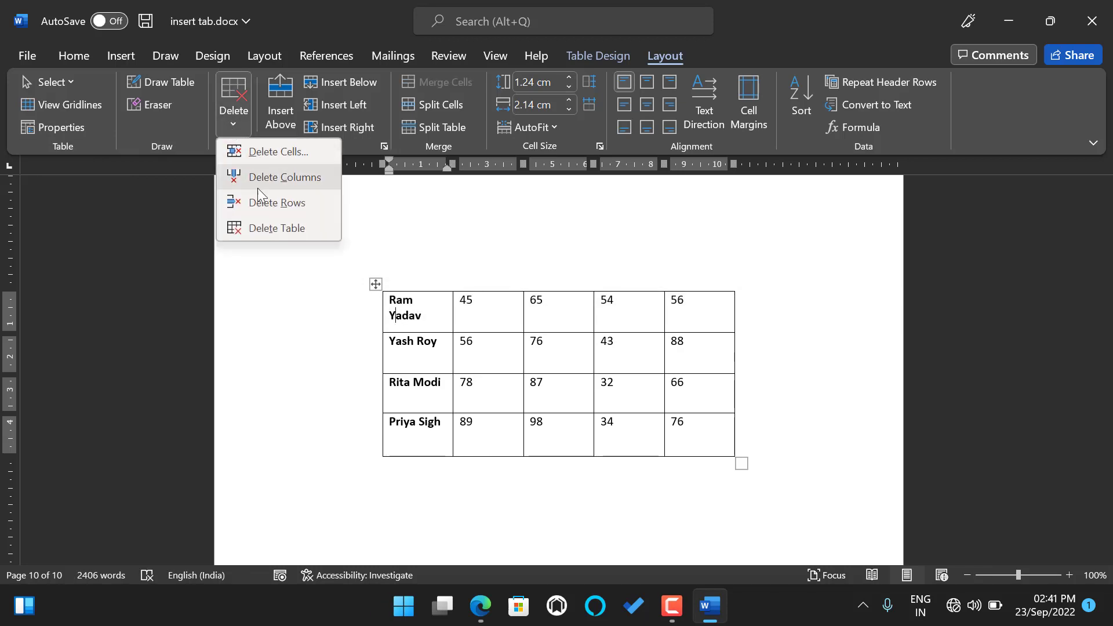
{"action": "left_click", "coordinate": [259, 228]}
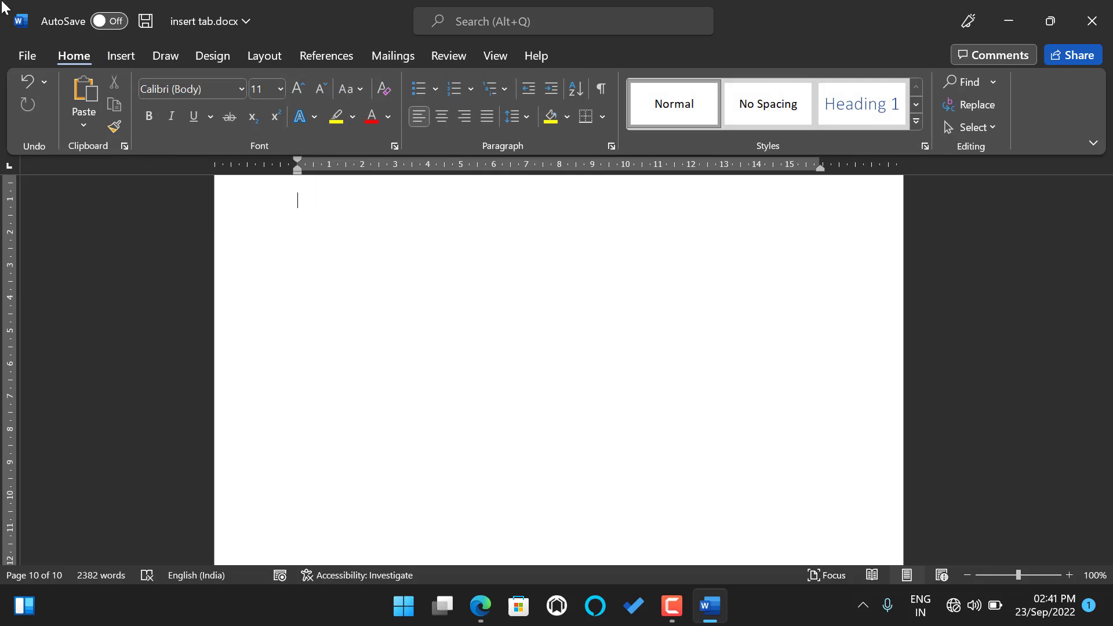
{"action": "left_click", "coordinate": [23, 86]}
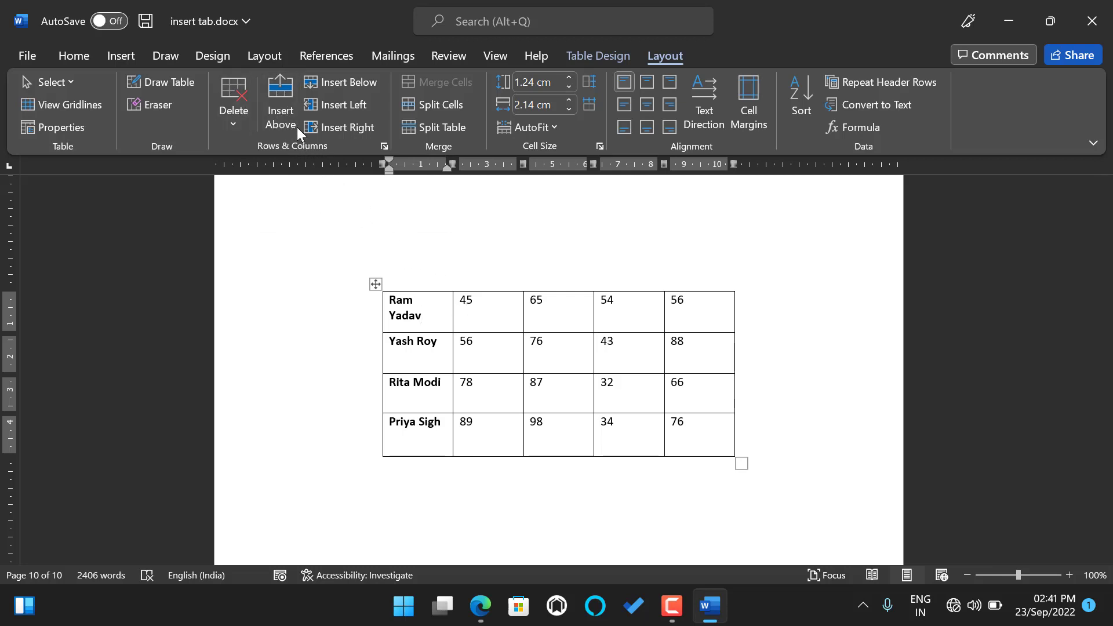
Insert a row above the table's first row and enter Name in its first cell.
{"action": "left_click", "coordinate": [281, 105]}
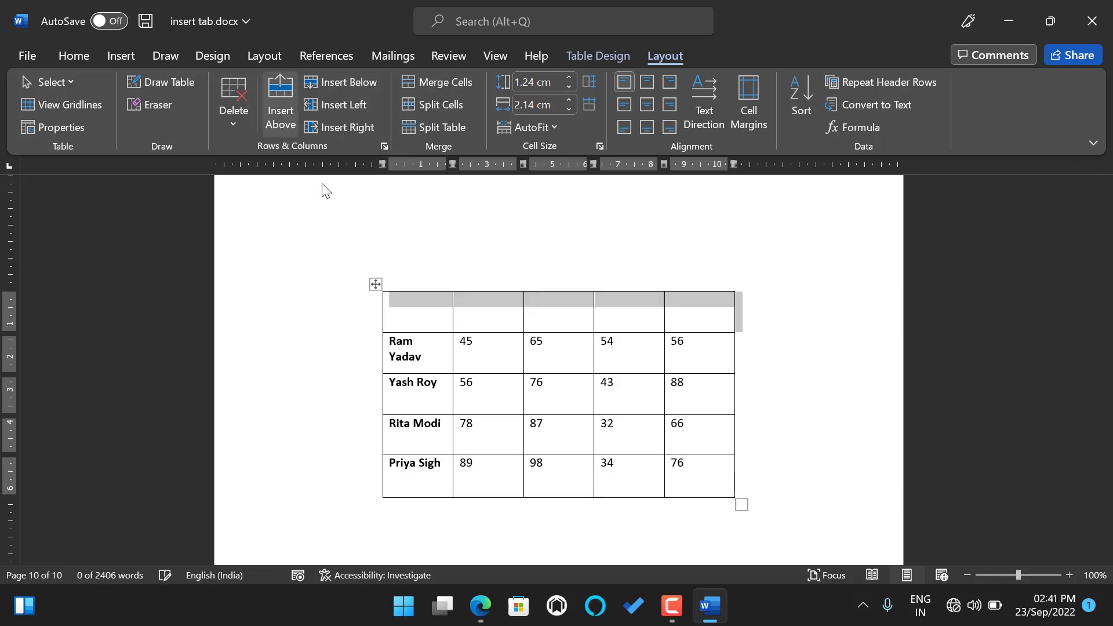
{"action": "left_click", "coordinate": [421, 318]}
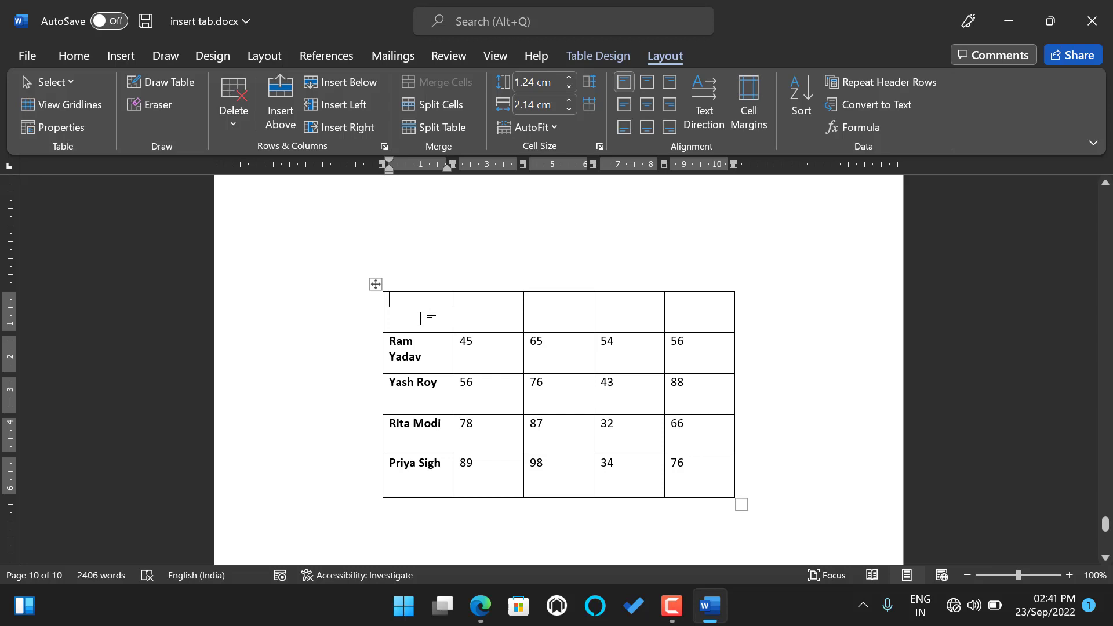
{"action": "type", "text": "Name"}
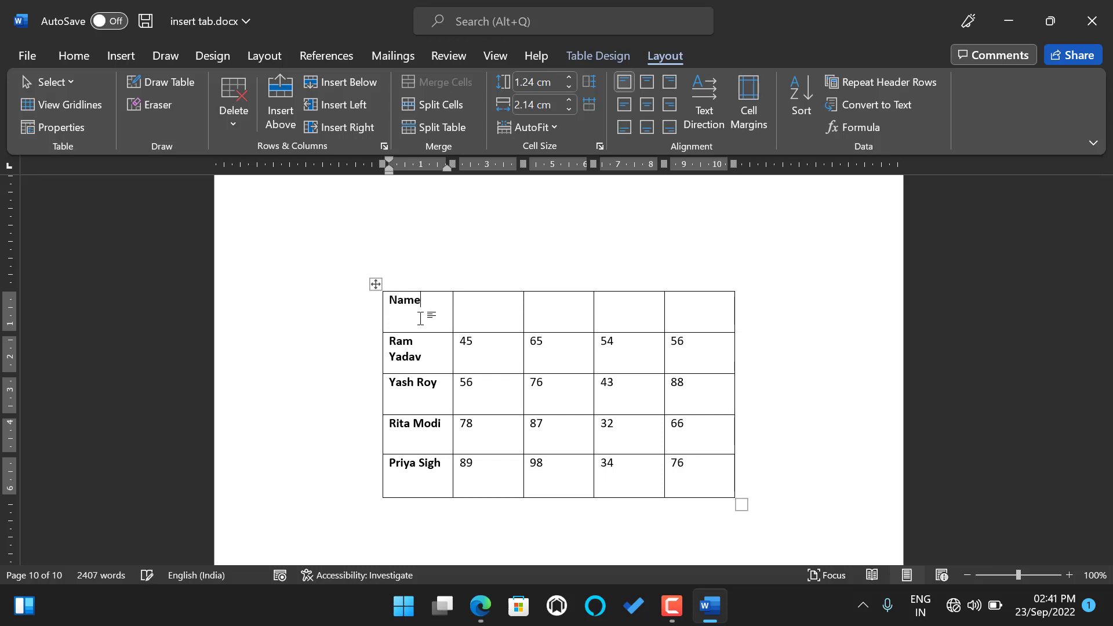
Fill the remaining cells of the new header row with Hindi, English, Math and Sci.
{"action": "left_click", "coordinate": [512, 308]}
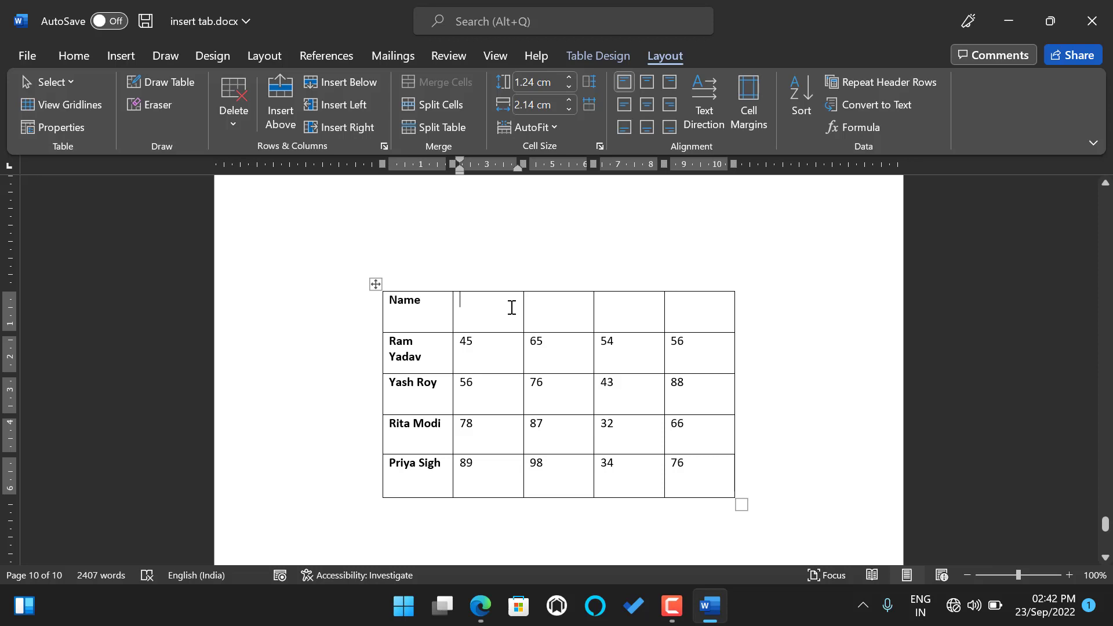
{"action": "type", "text": "H"}
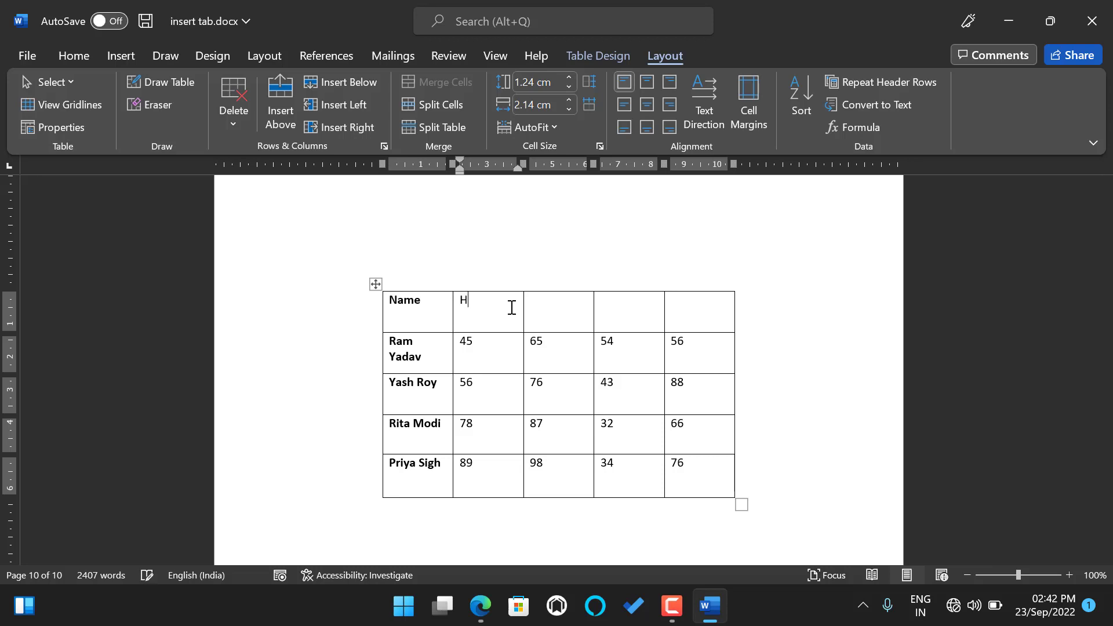
{"action": "type", "text": "indi"}
{"action": "left_click", "coordinate": [543, 308]}
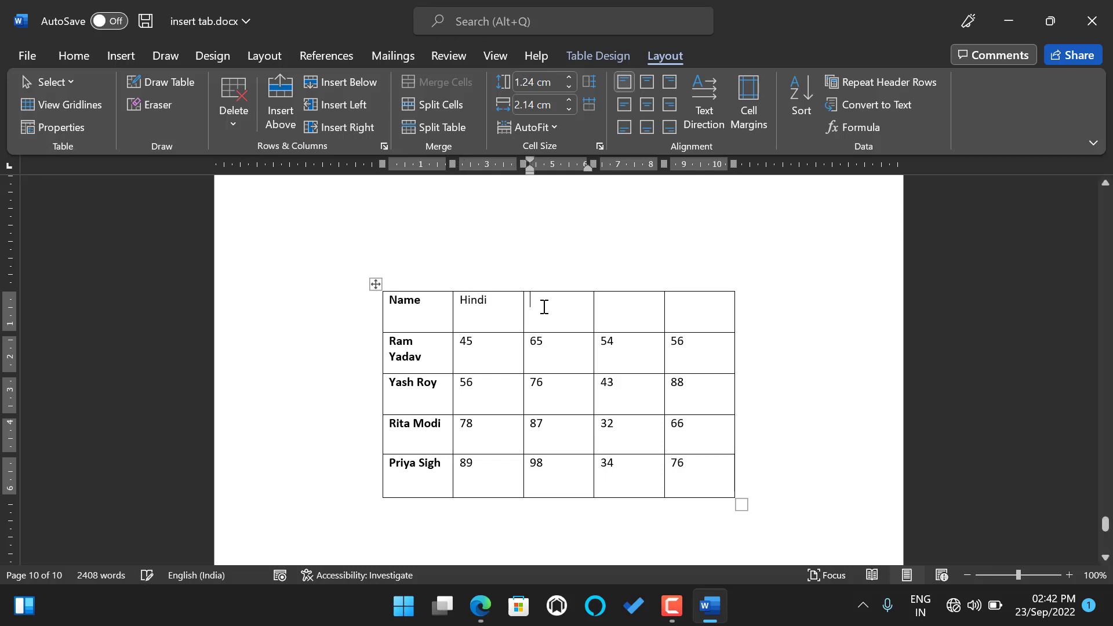
{"action": "type", "text": "E"}
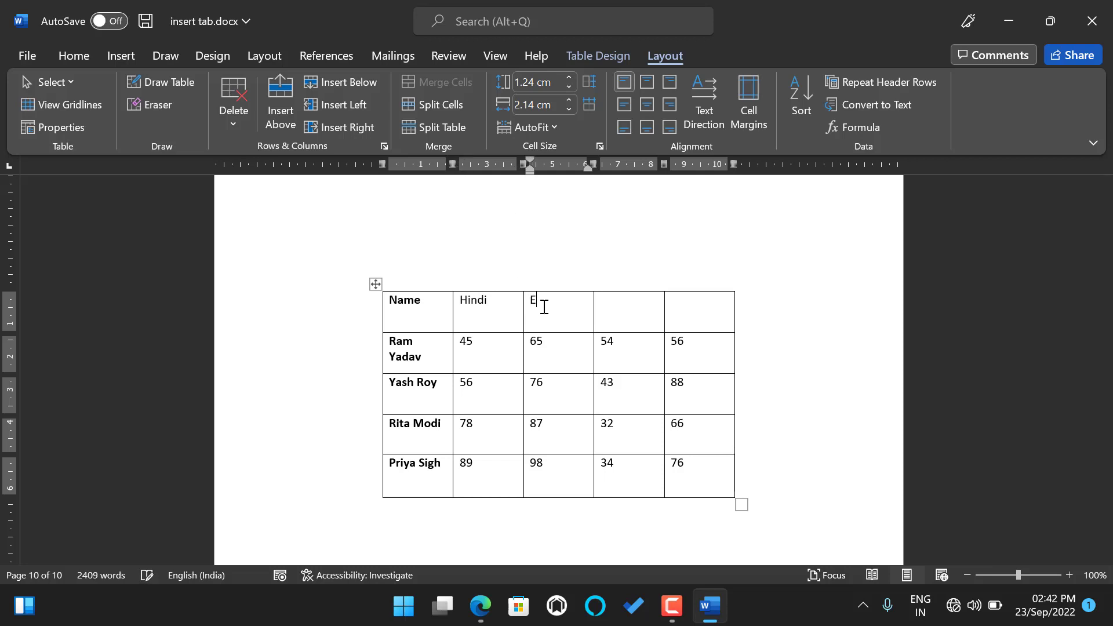
{"action": "type", "text": "nglish"}
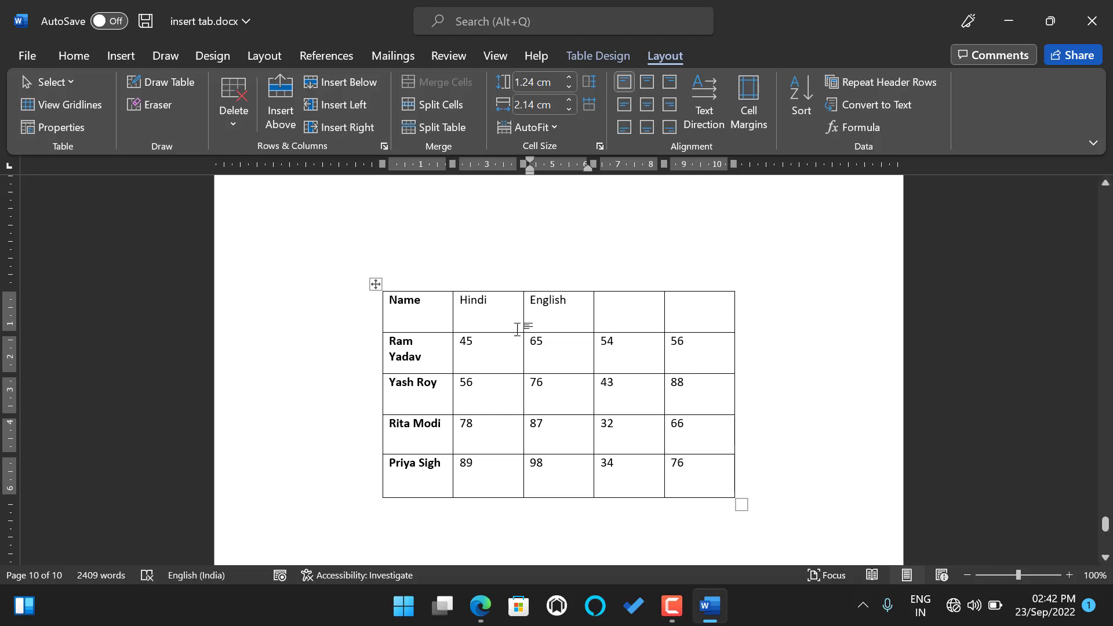
{"action": "left_click", "coordinate": [616, 304]}
{"action": "type", "text": "Math"}
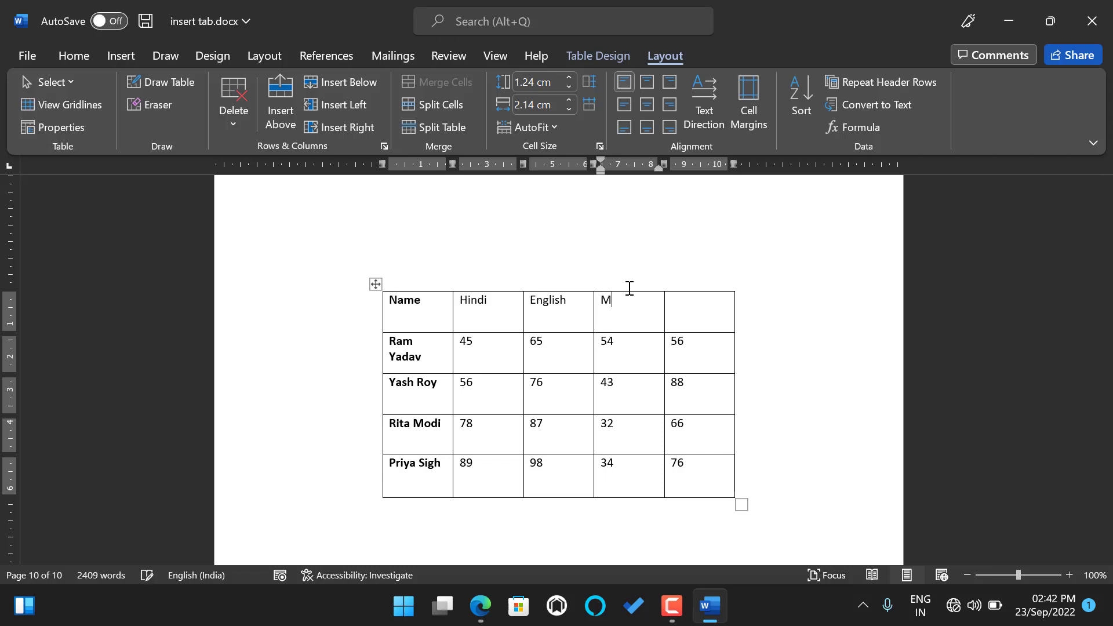
{"action": "left_click", "coordinate": [698, 318]}
{"action": "type", "text": "Sci"}
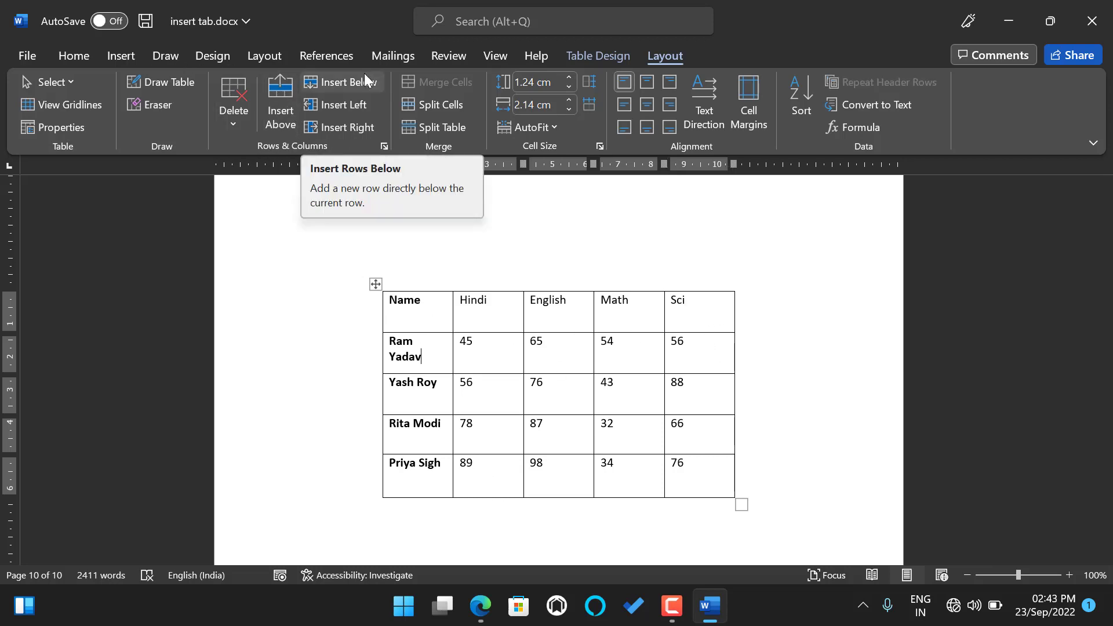
{"action": "left_click", "coordinate": [427, 318]}
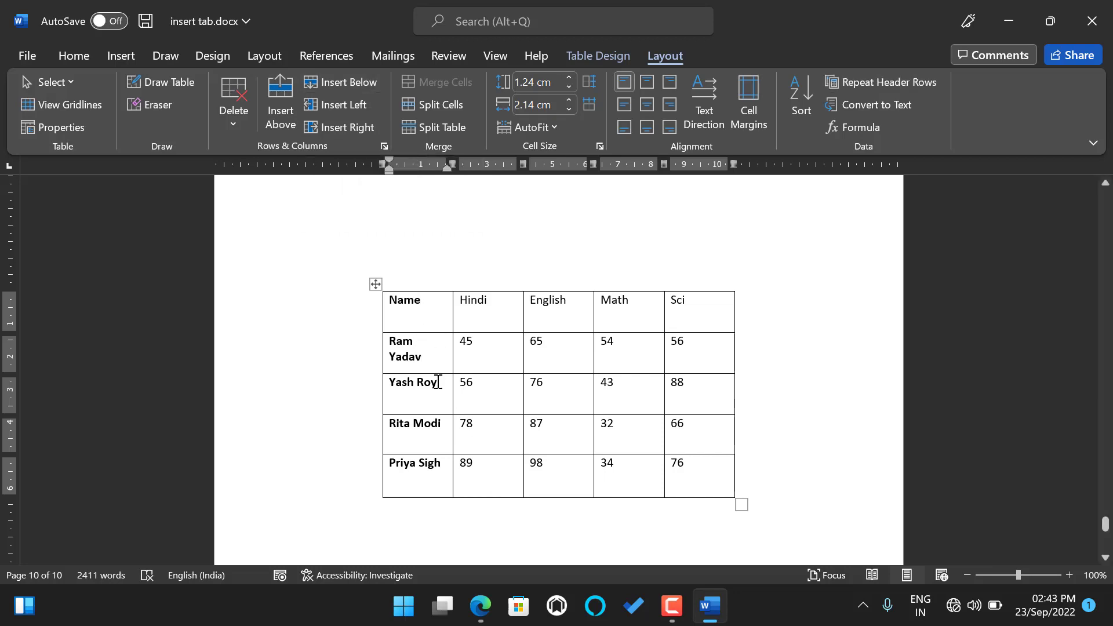
{"action": "left_click", "coordinate": [423, 354]}
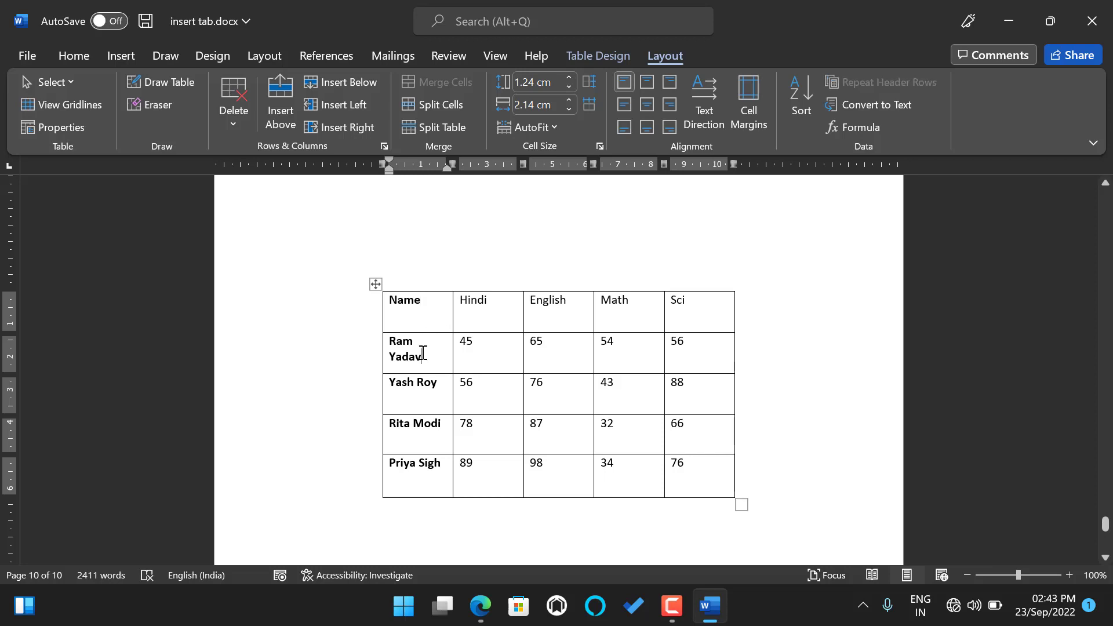
{"action": "left_click", "coordinate": [440, 312]}
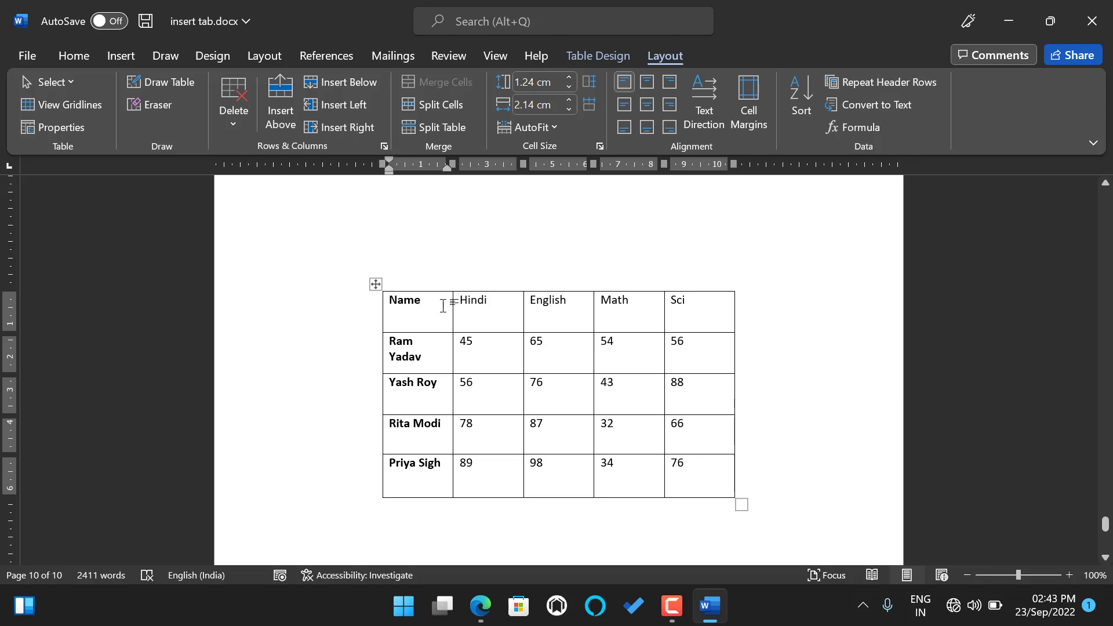
{"action": "mouse_move", "coordinate": [435, 306]}
{"action": "left_mouse_down"}
{"action": "mouse_move", "coordinate": [620, 317]}
{"action": "mouse_move", "coordinate": [700, 308]}
{"action": "left_mouse_up"}
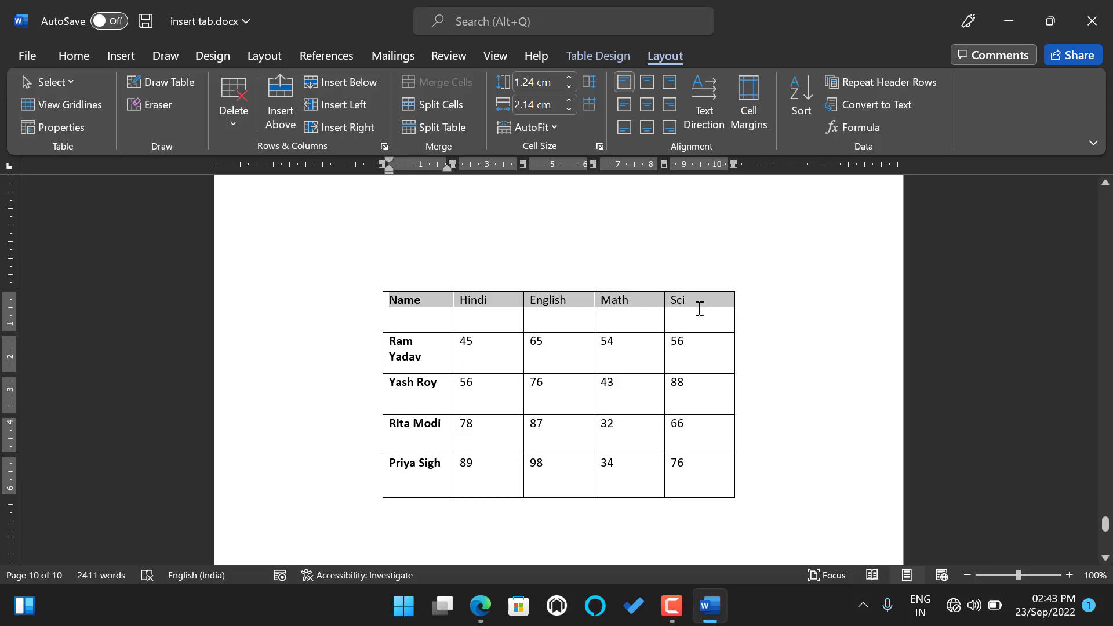
{"action": "left_click", "coordinate": [485, 305]}
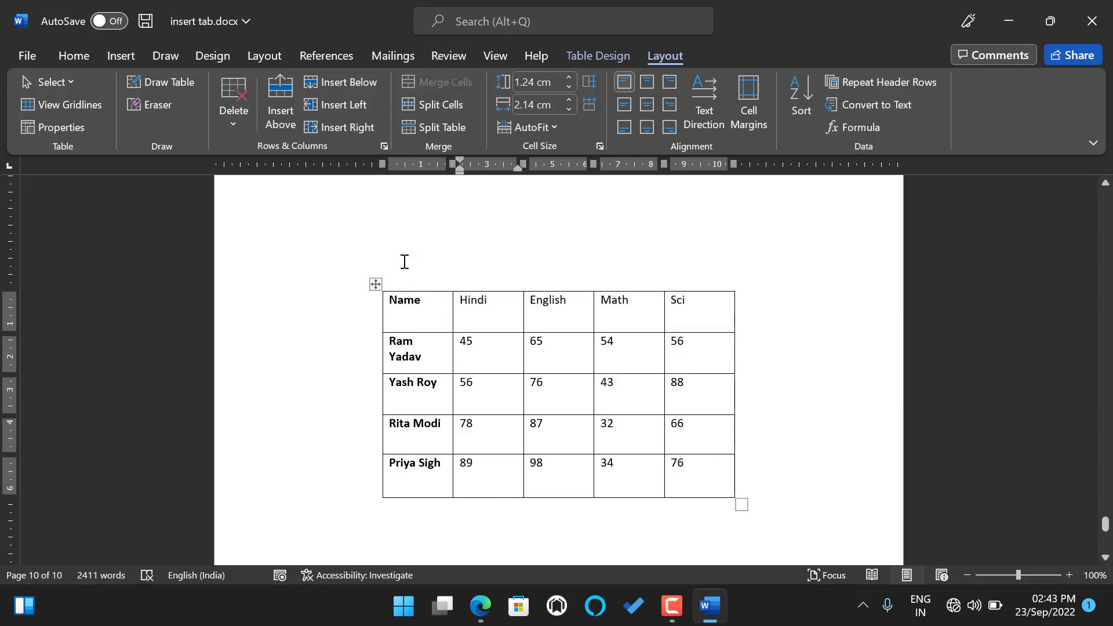
{"action": "left_click", "coordinate": [441, 314]}
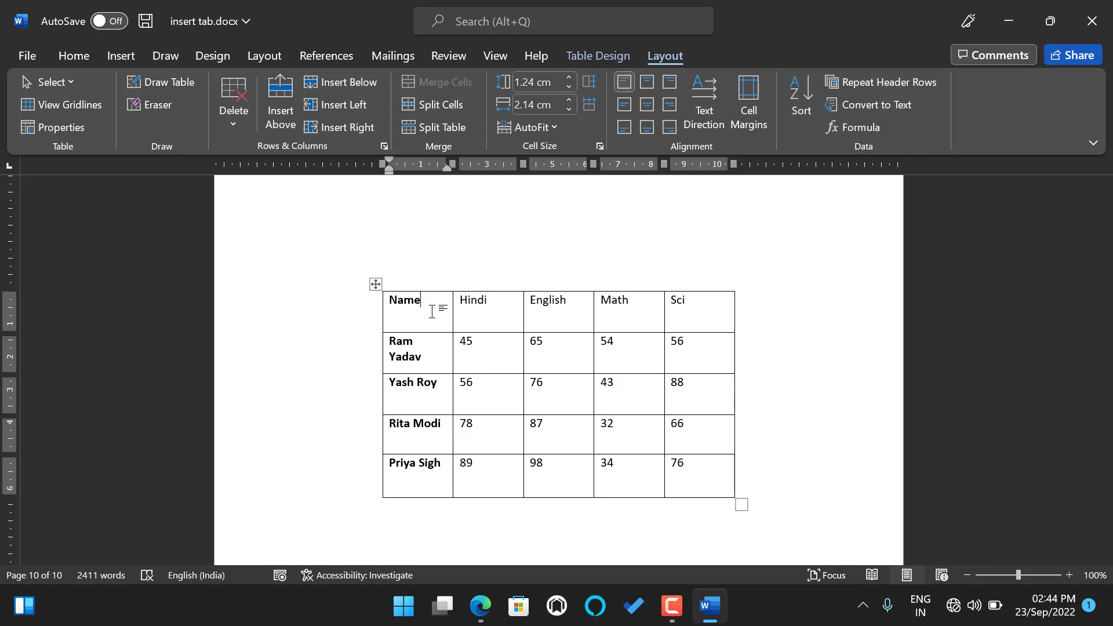
Insert a row below the header row and another below the table's last row, and undo both insertions.
{"action": "left_click", "coordinate": [313, 85]}
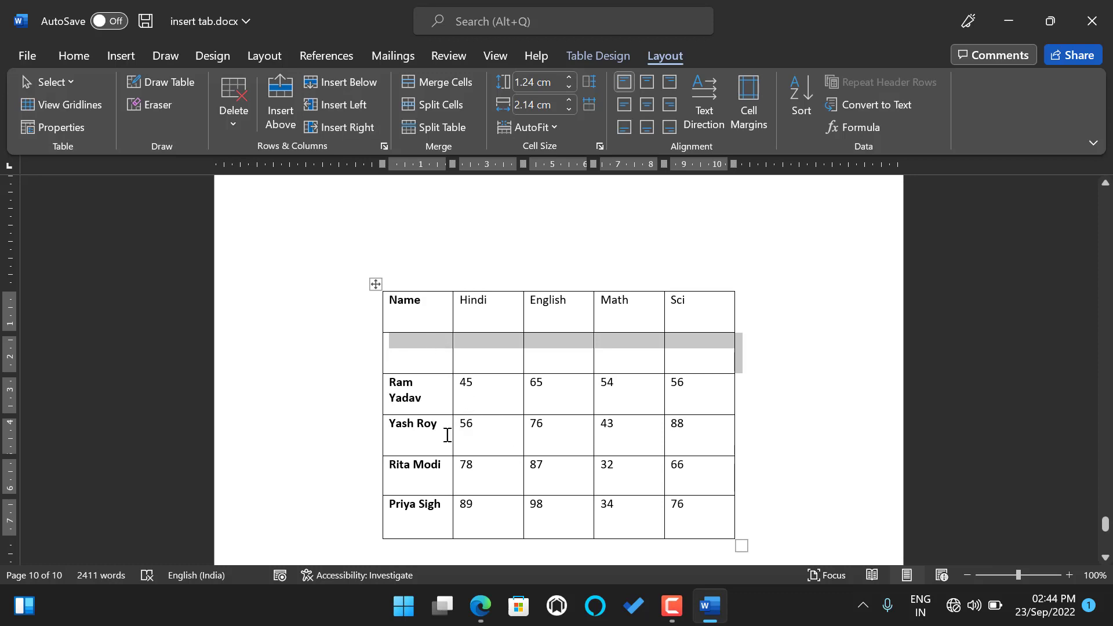
{"action": "left_click", "coordinate": [429, 502]}
{"action": "scroll", "coordinate": [429, 510], "scroll_direction": "down", "scroll_amount": 3}
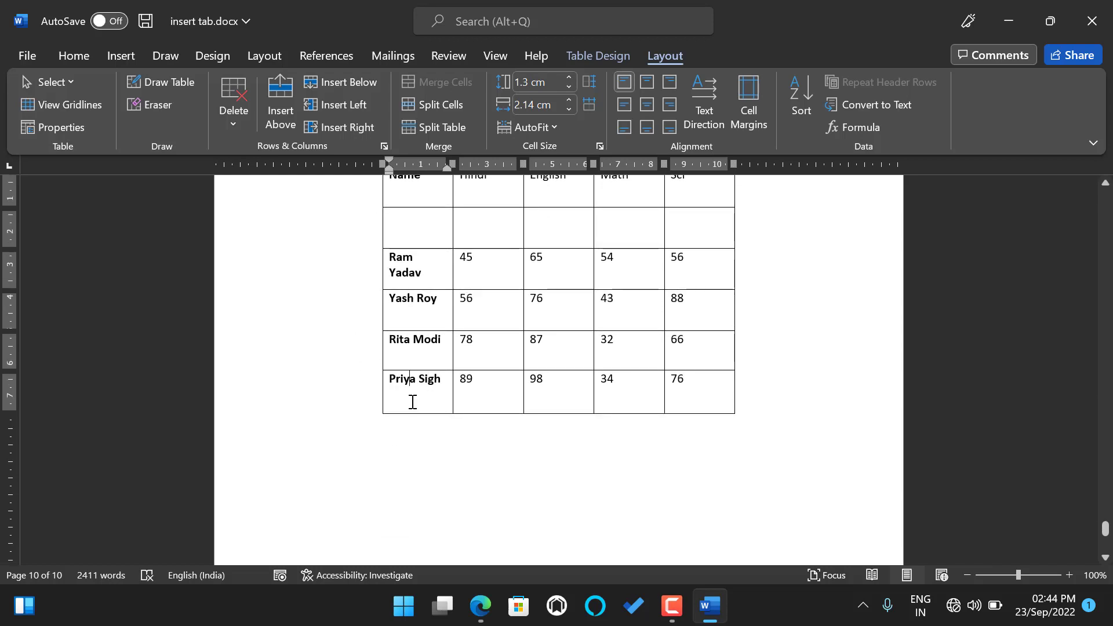
{"action": "left_click", "coordinate": [337, 78]}
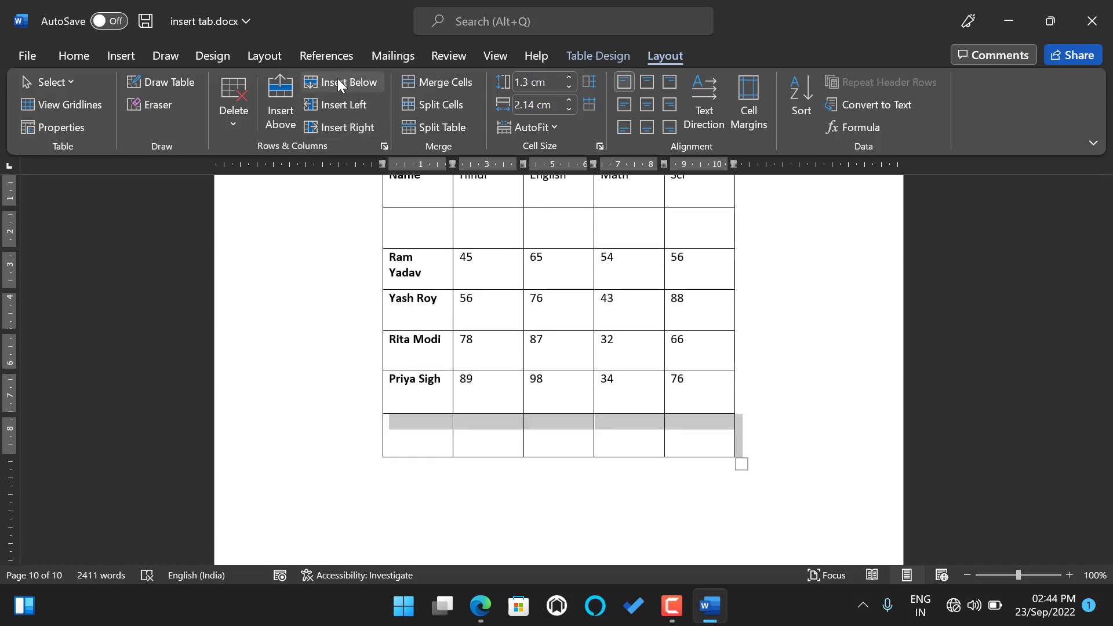
{"action": "left_click", "coordinate": [78, 58]}
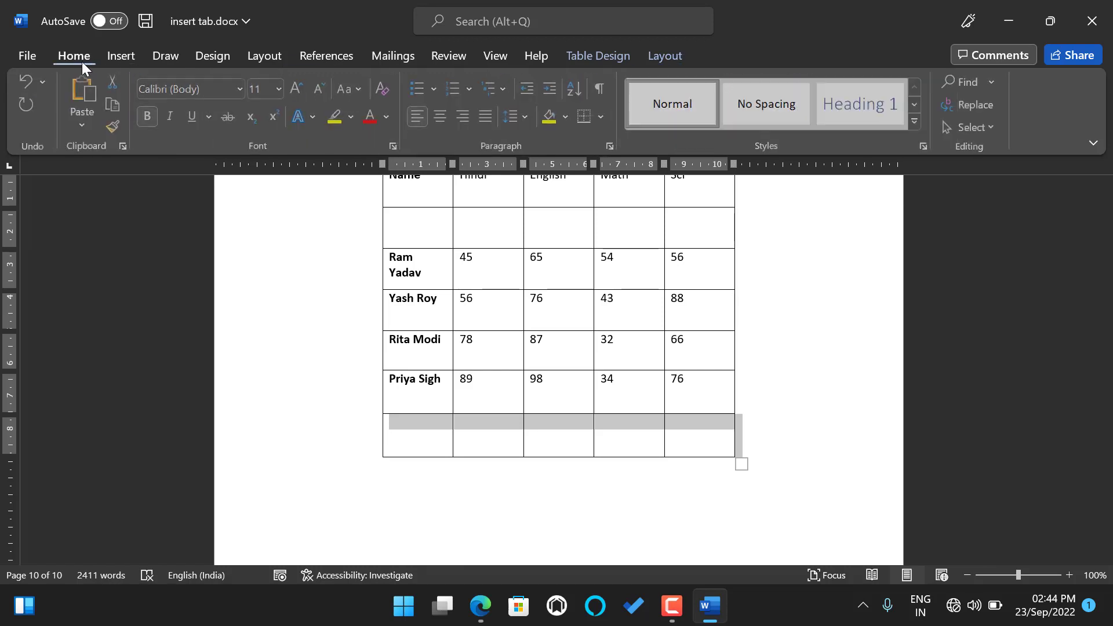
{"action": "left_click", "coordinate": [30, 76]}
{"action": "scroll", "coordinate": [303, 363], "scroll_direction": "up", "scroll_amount": 5}
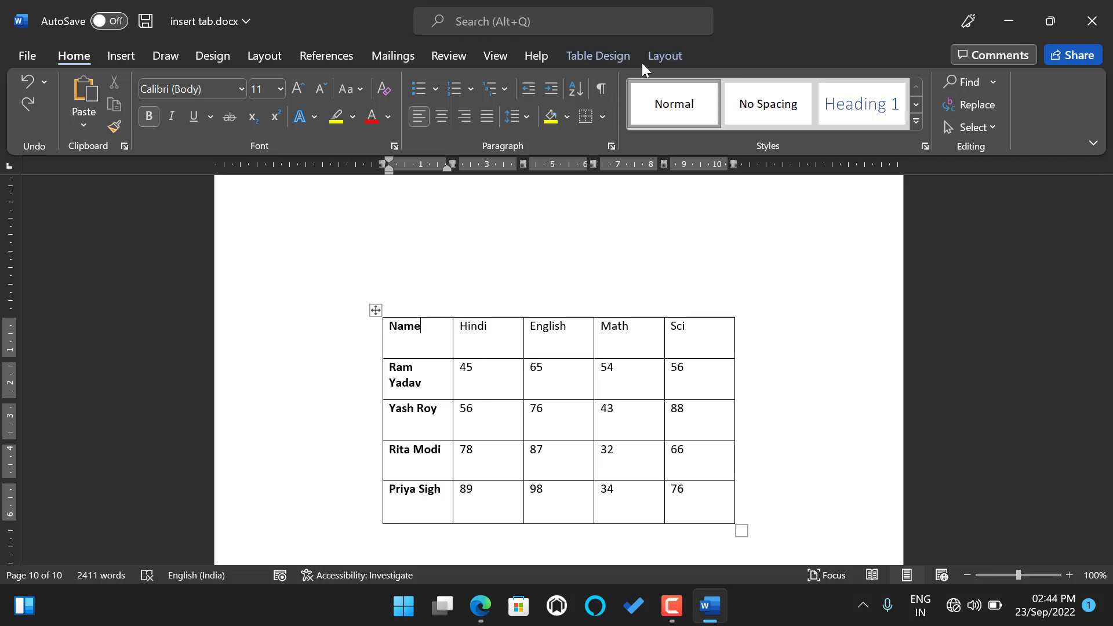
Insert two columns to the right of the Sci column and head them Sum and Result.
{"action": "left_click", "coordinate": [664, 55]}
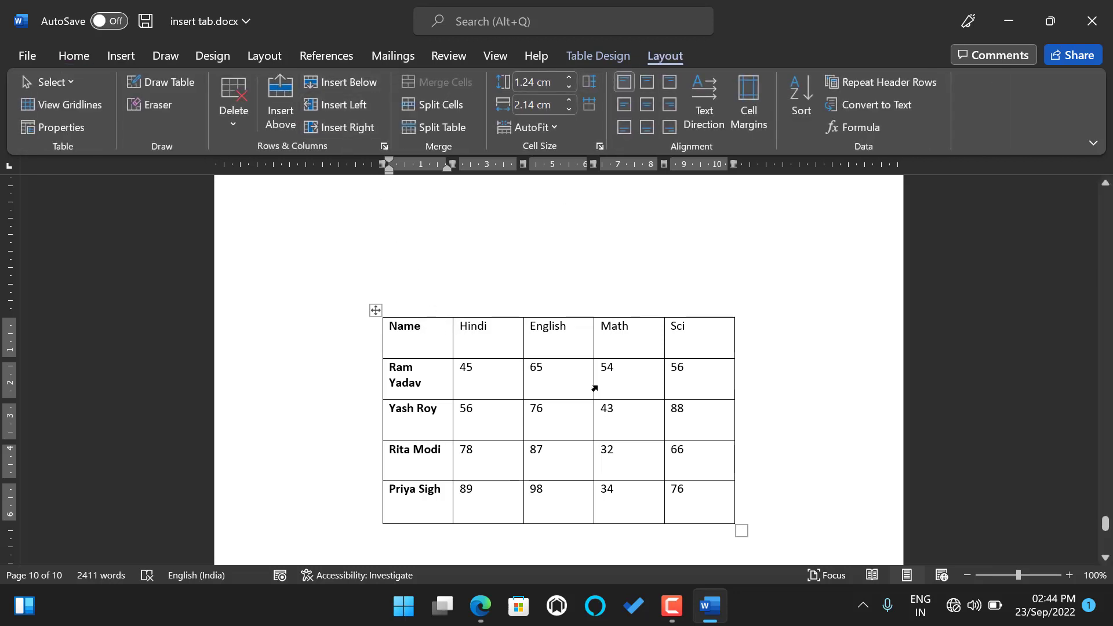
{"action": "left_click", "coordinate": [718, 345]}
{"action": "left_click", "coordinate": [336, 129]}
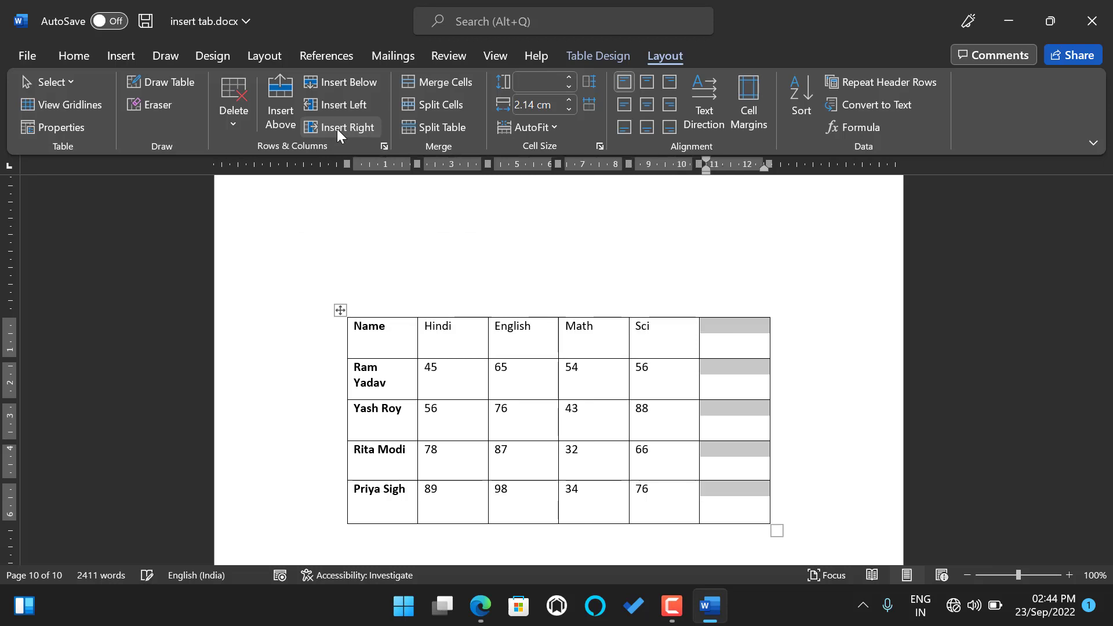
{"action": "left_click", "coordinate": [730, 347]}
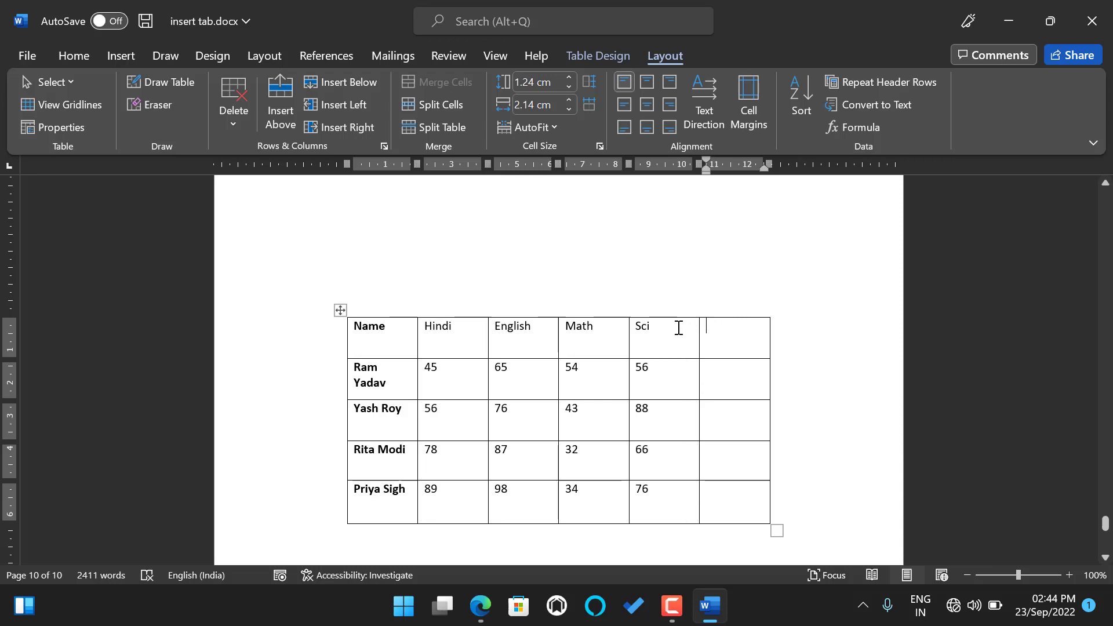
{"action": "type", "text": "su"}
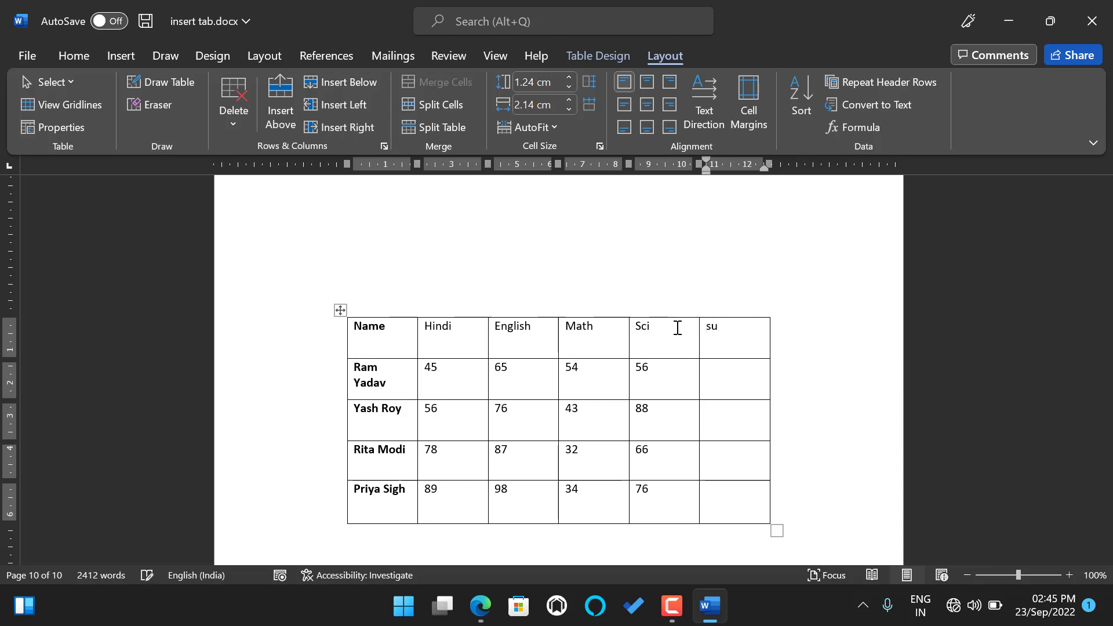
{"action": "key", "text": "BackSpace"}
{"action": "type", "text": "Sum"}
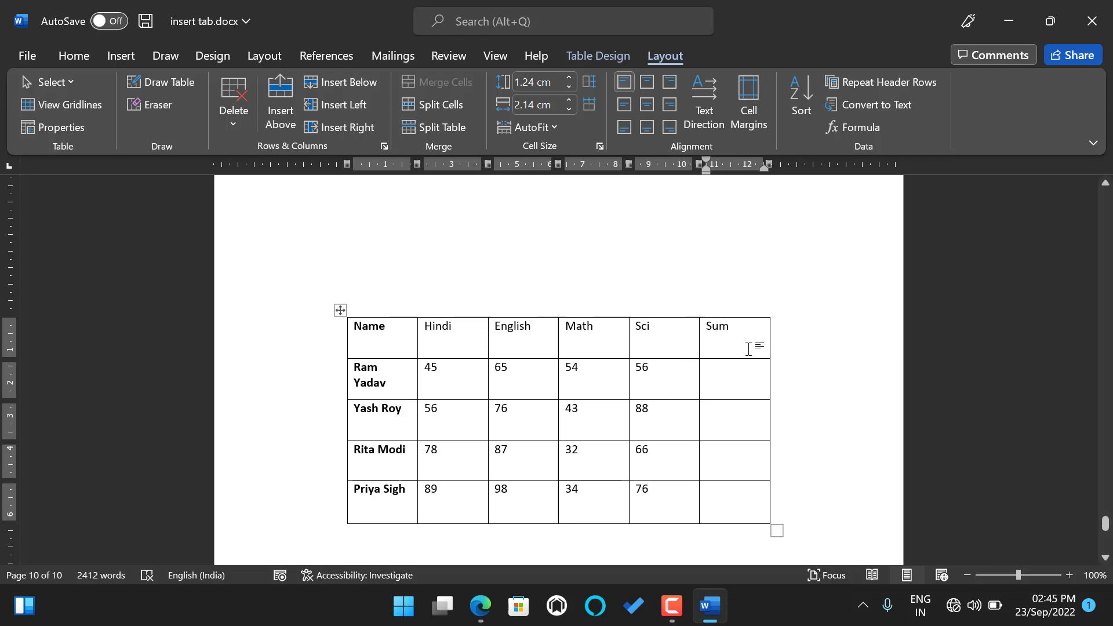
{"action": "left_click", "coordinate": [355, 133]}
{"action": "left_click", "coordinate": [773, 340]}
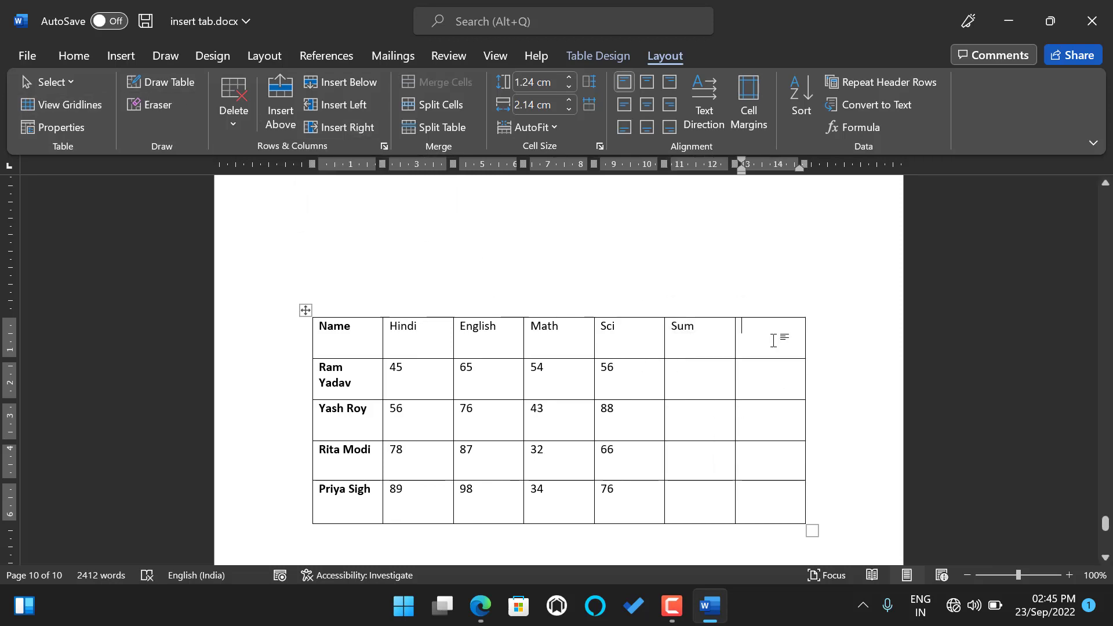
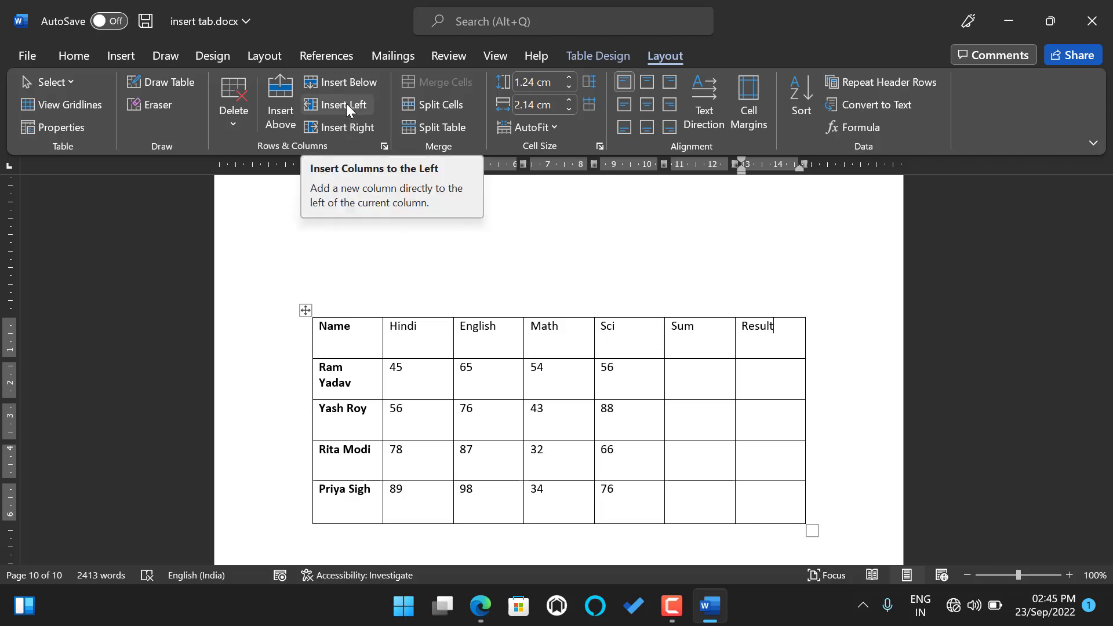
Insert a column to the left of the Name column and enter Roll no as its heading.
{"action": "left_click", "coordinate": [326, 336]}
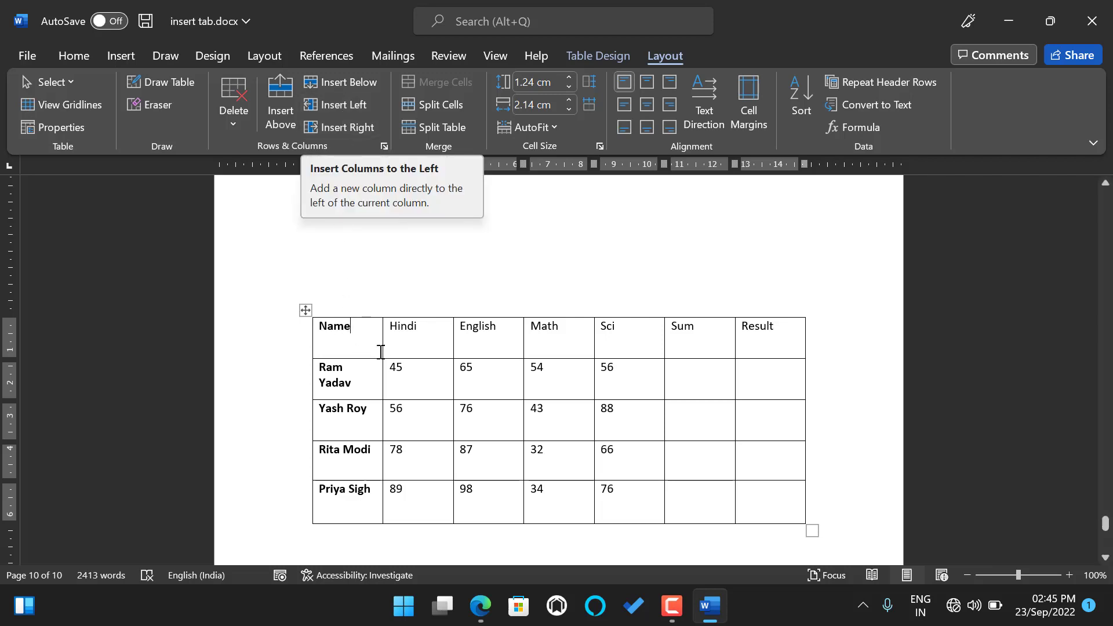
{"action": "left_click", "coordinate": [343, 105]}
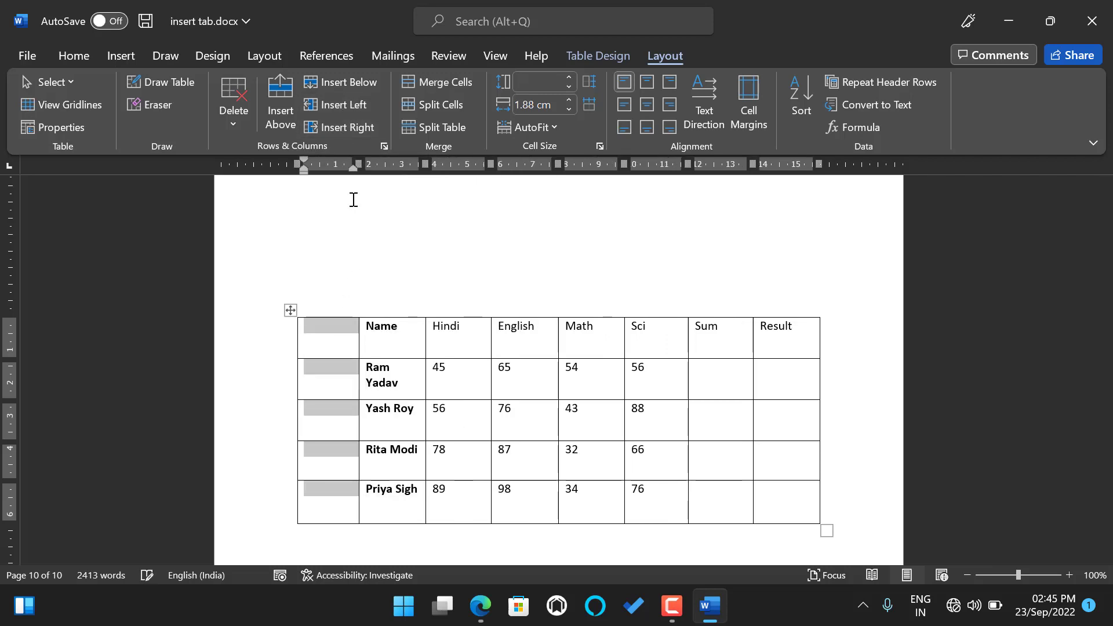
{"action": "left_click", "coordinate": [342, 338]}
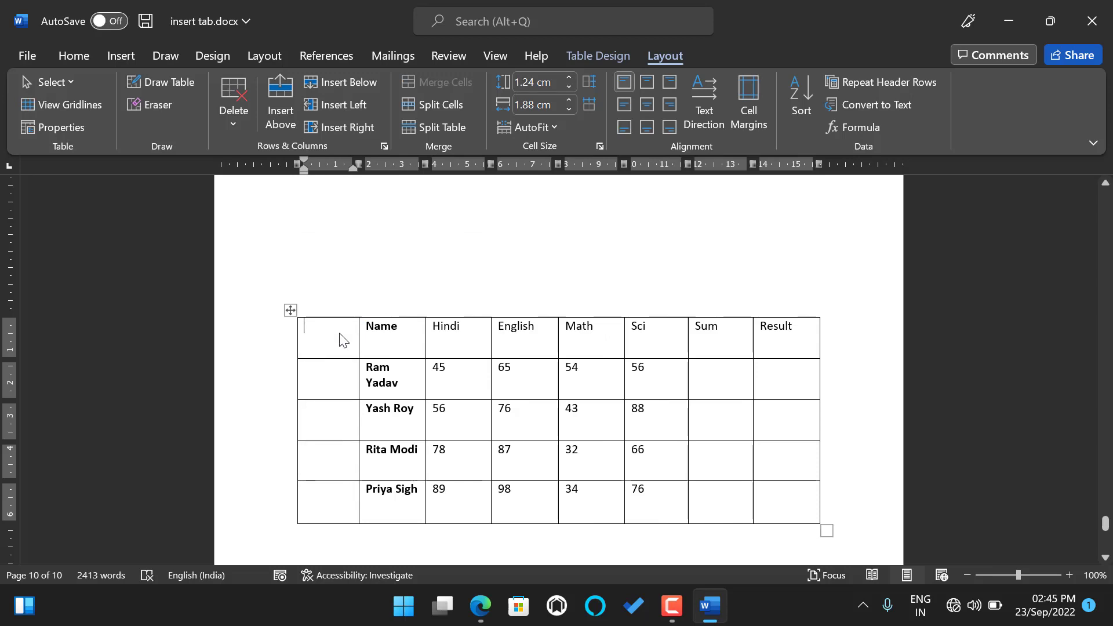
{"action": "type", "text": "Ri"}
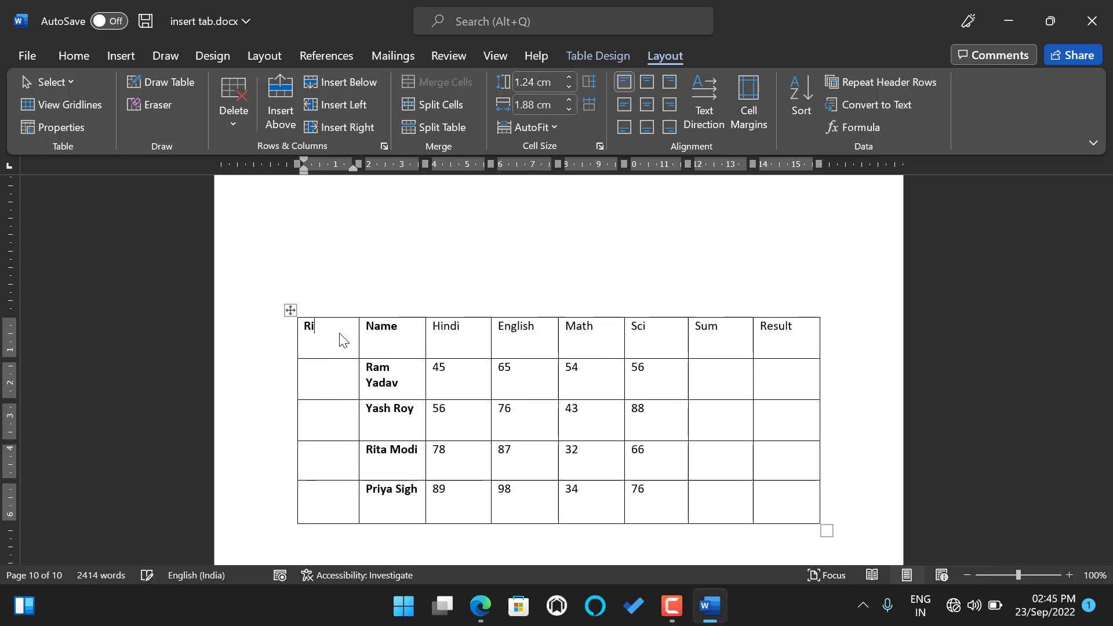
{"action": "key", "text": "BackSpace"}
{"action": "type", "text": "oll no"}
Fill the four cells below the Roll no heading with 1, 2, 3 and 4.
{"action": "left_click", "coordinate": [331, 375]}
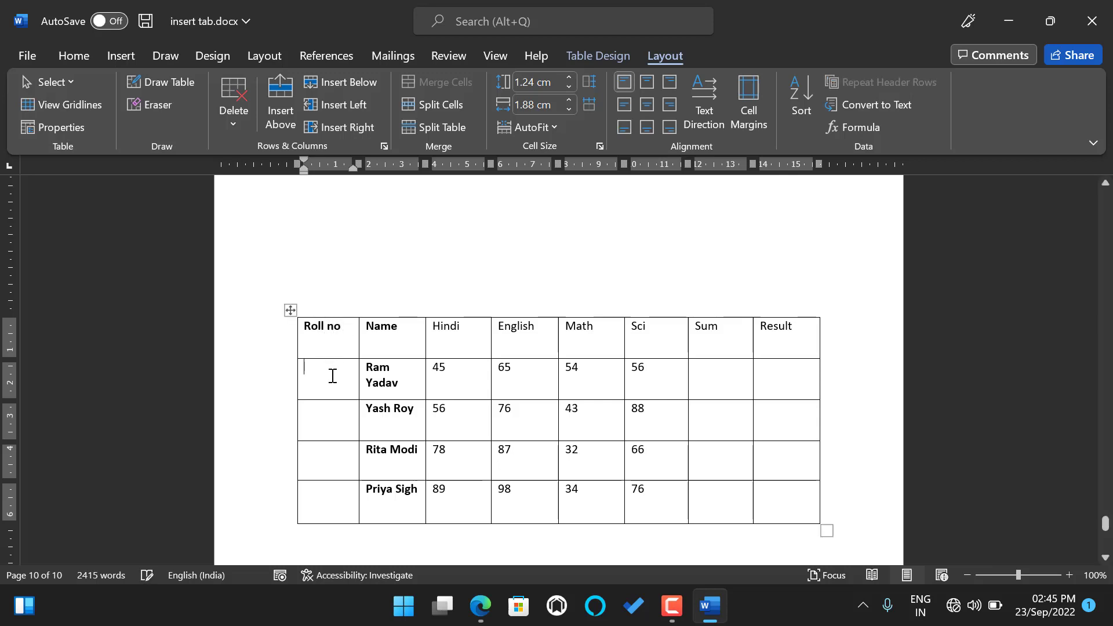
{"action": "type", "text": "1"}
{"action": "left_click", "coordinate": [328, 407]}
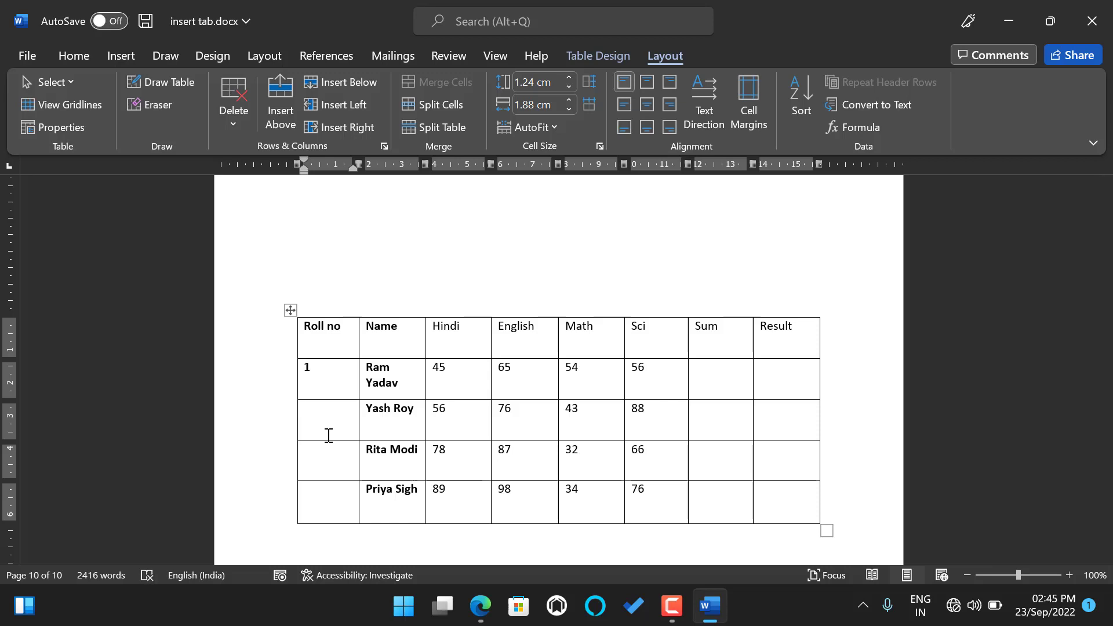
{"action": "type", "text": "2"}
{"action": "type", "text": "4"}
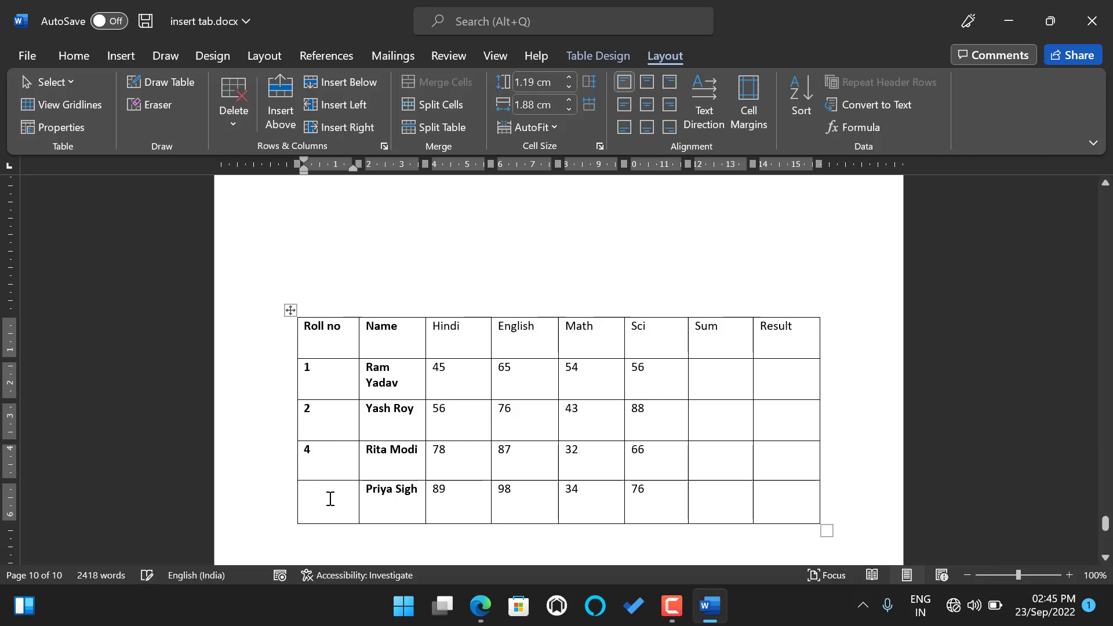
{"action": "left_click", "coordinate": [330, 497]}
{"action": "left_click", "coordinate": [329, 471]}
{"action": "key", "text": "BackSpace"}
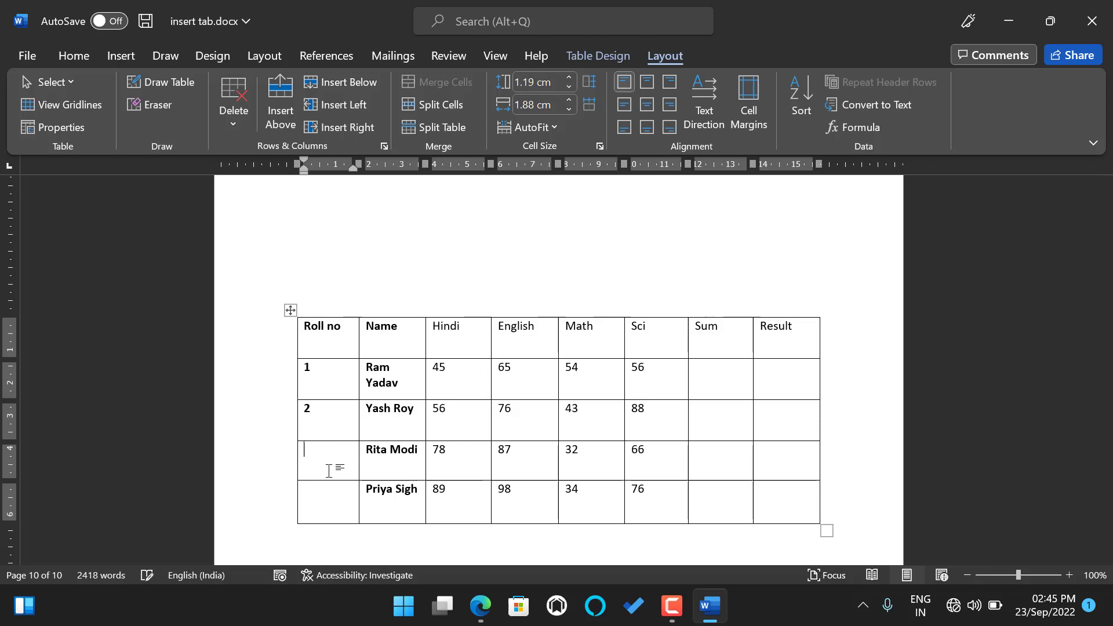
{"action": "type", "text": "3"}
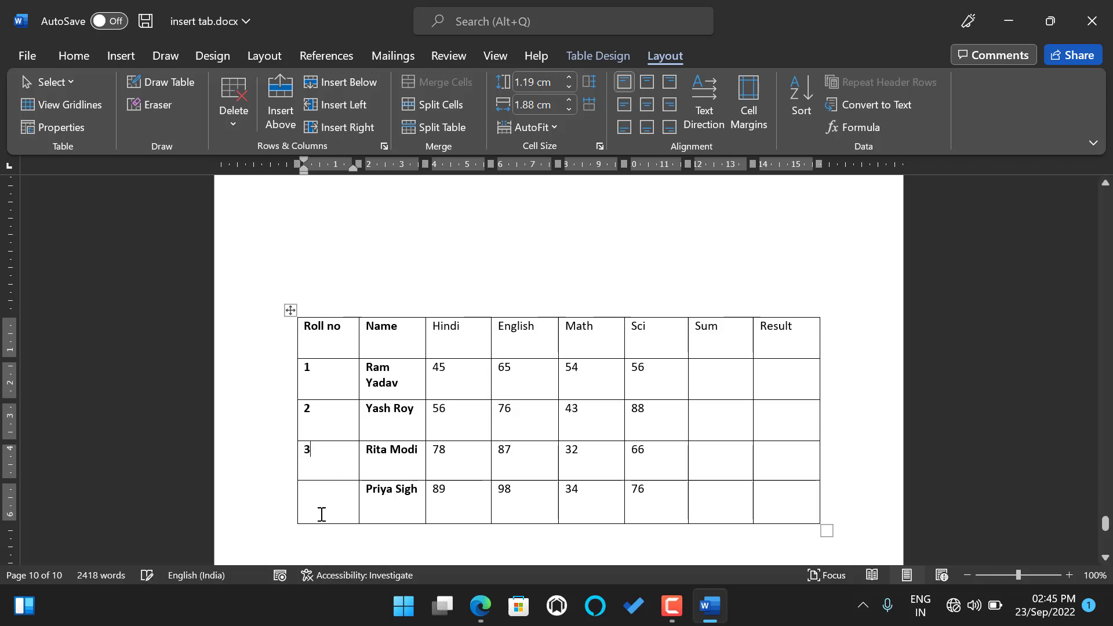
{"action": "left_click", "coordinate": [320, 514]}
{"action": "type", "text": "4"}
{"action": "left_click_drag", "start_coordinate": [728, 375], "coordinate": [771, 378]}
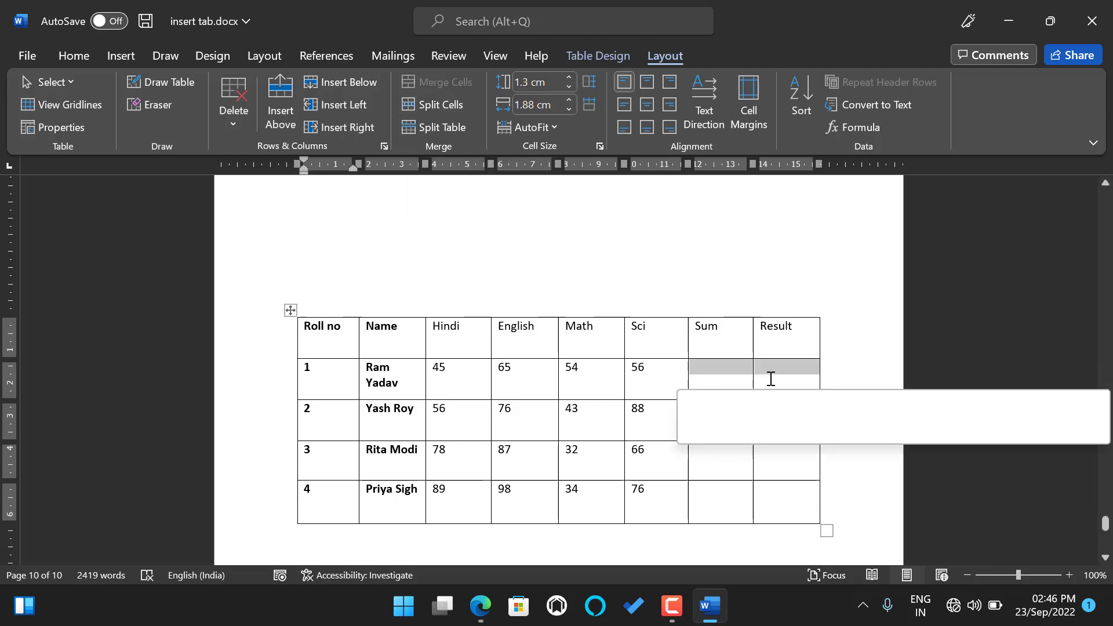
{"action": "left_click", "coordinate": [714, 495]}
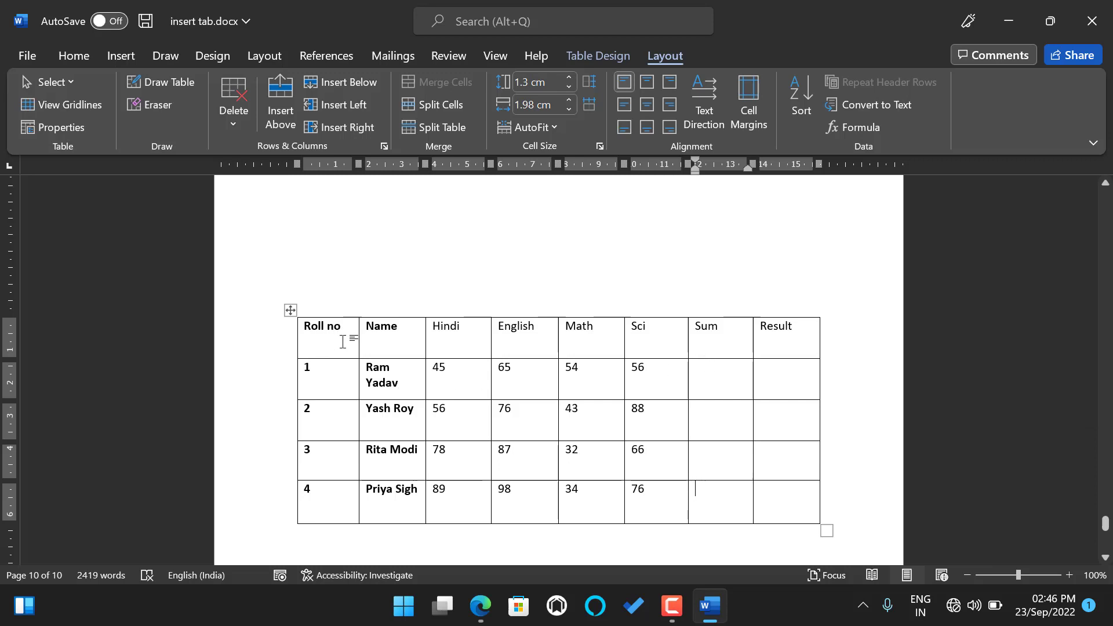
{"action": "left_click_drag", "start_coordinate": [335, 339], "coordinate": [375, 340]}
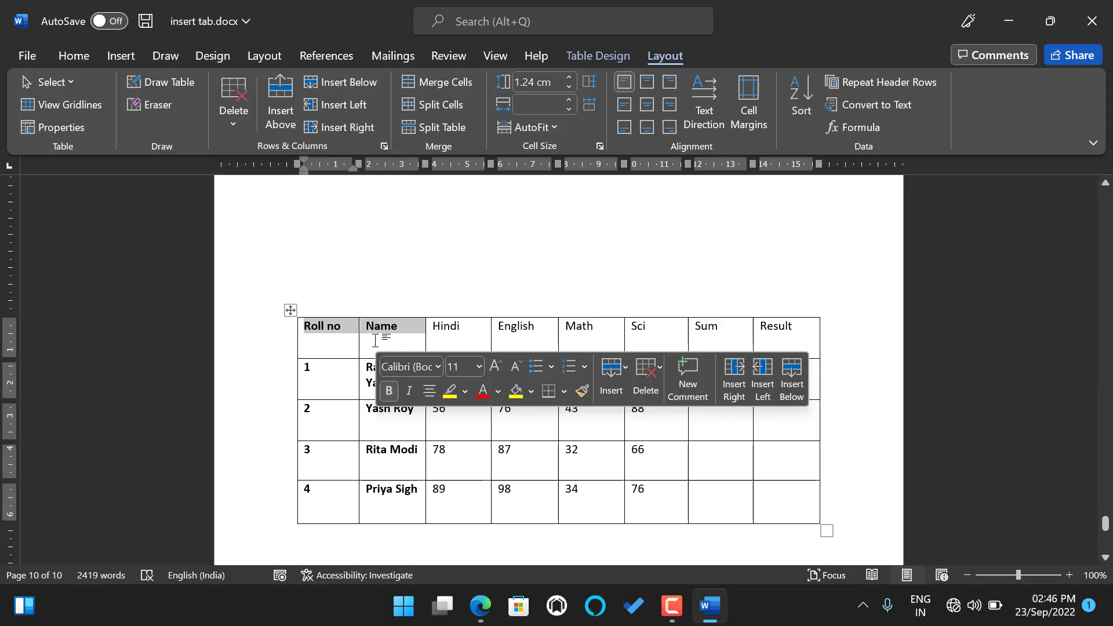
{"action": "left_click", "coordinate": [377, 332]}
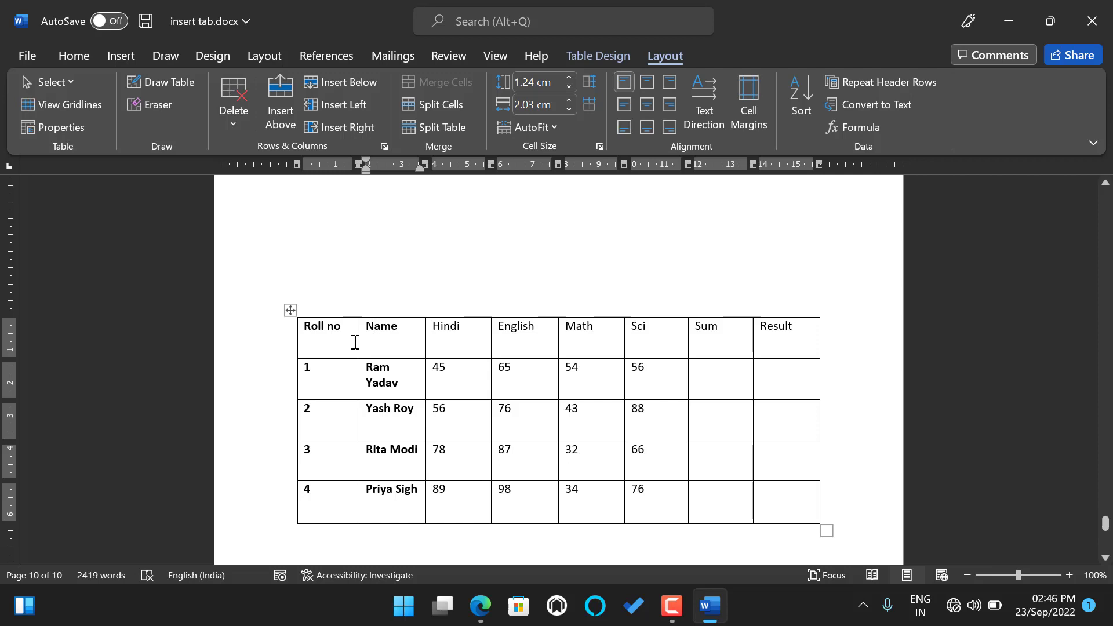
{"action": "left_click", "coordinate": [350, 340]}
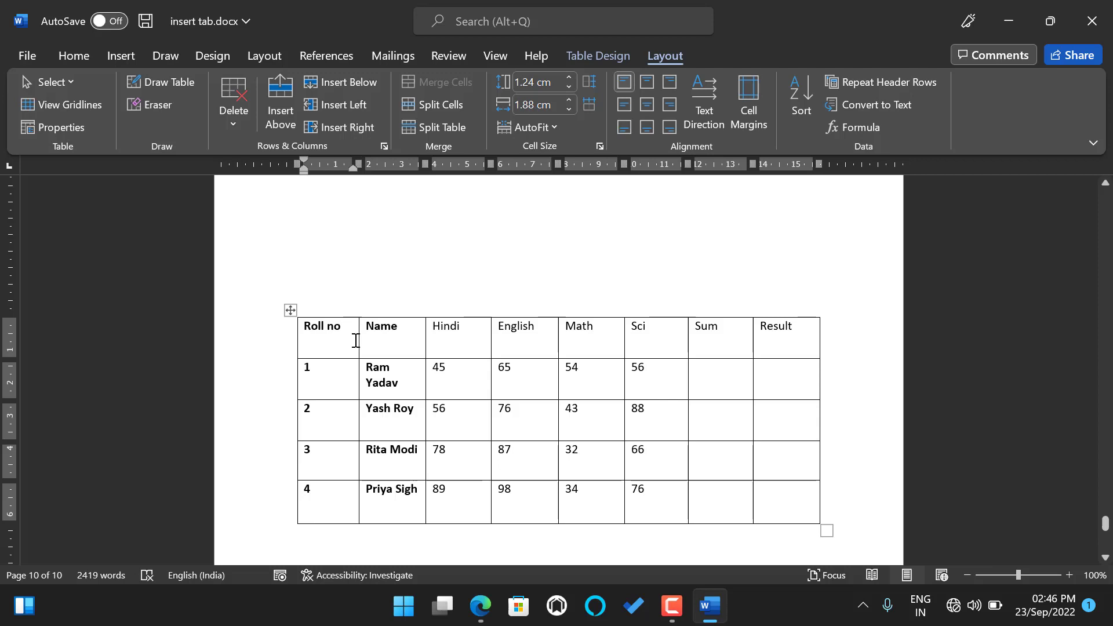
{"action": "left_click_drag", "start_coordinate": [360, 341], "coordinate": [366, 341]}
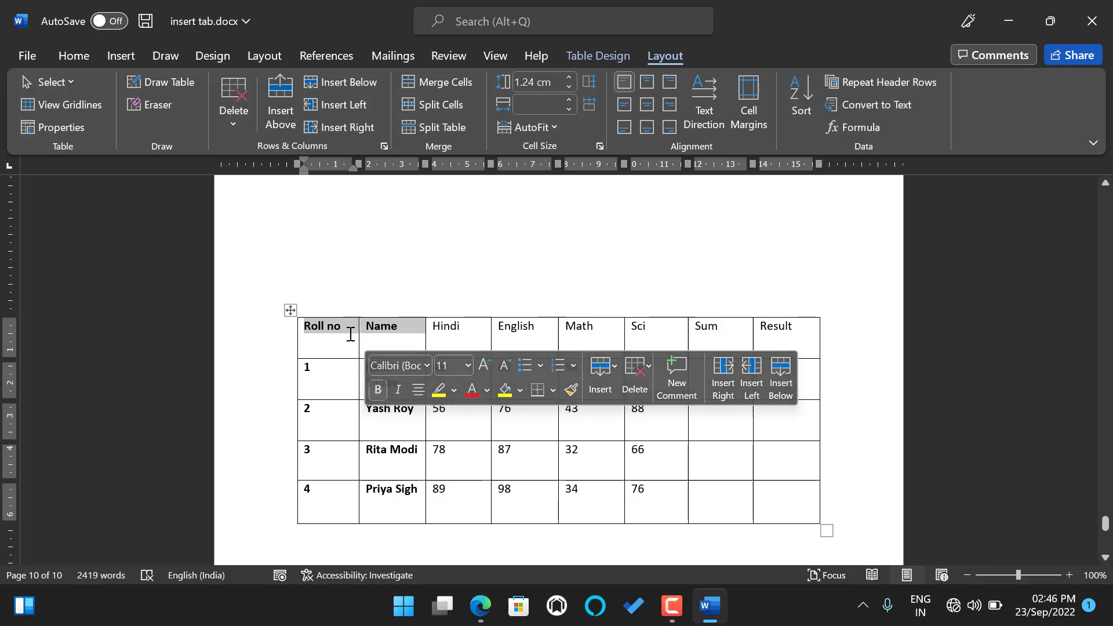
{"action": "left_click", "coordinate": [343, 342]}
{"action": "left_click_drag", "start_coordinate": [342, 344], "coordinate": [375, 345]}
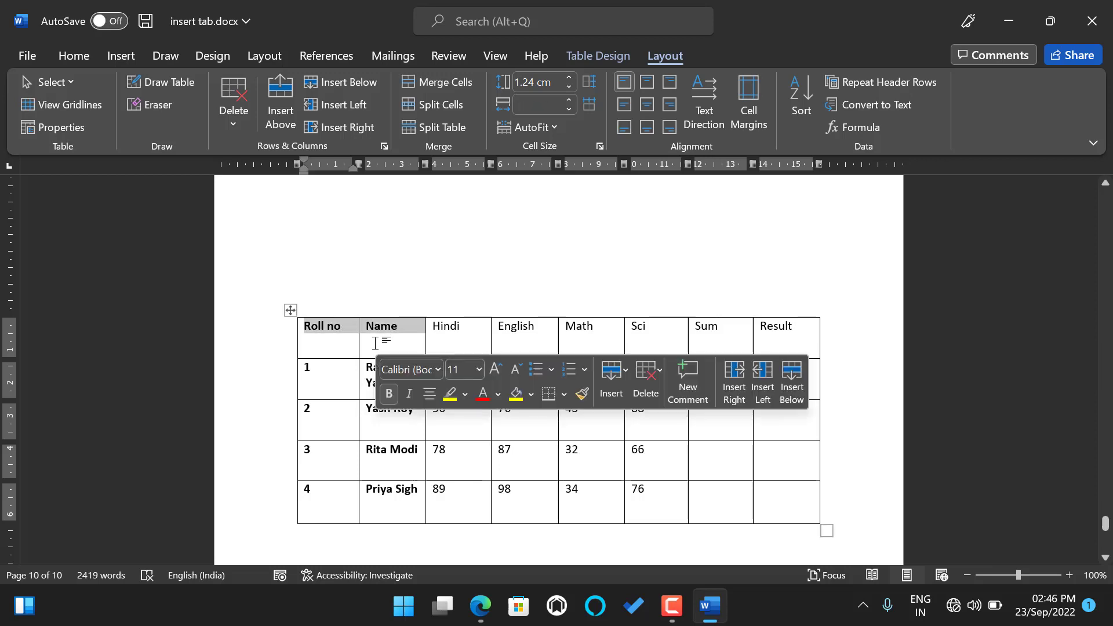
{"action": "triple_click", "coordinate": [359, 346]}
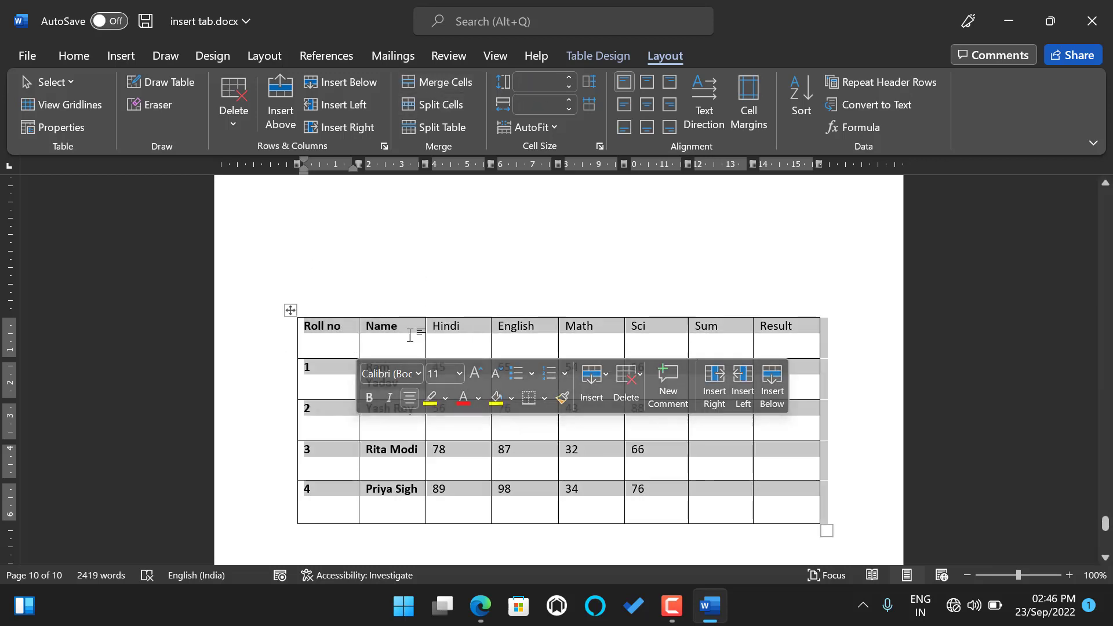
{"action": "left_click", "coordinate": [486, 341]}
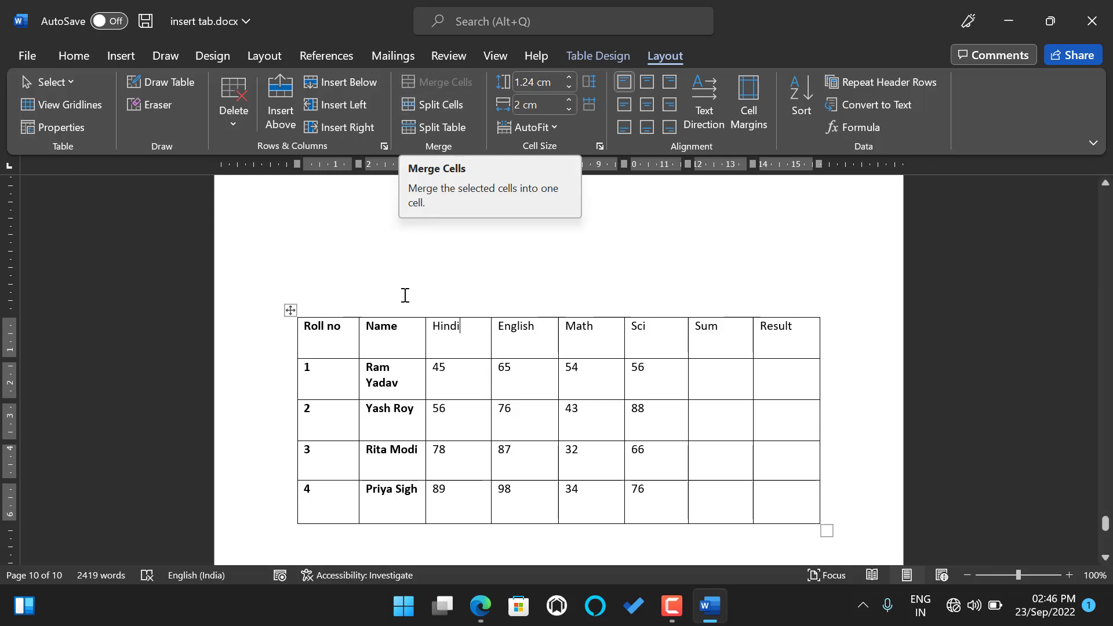
Merge the Roll no and Name cells of the header row, and the same two cells in the row with roll number 1.
{"action": "left_click_drag", "start_coordinate": [369, 350], "coordinate": [338, 340]}
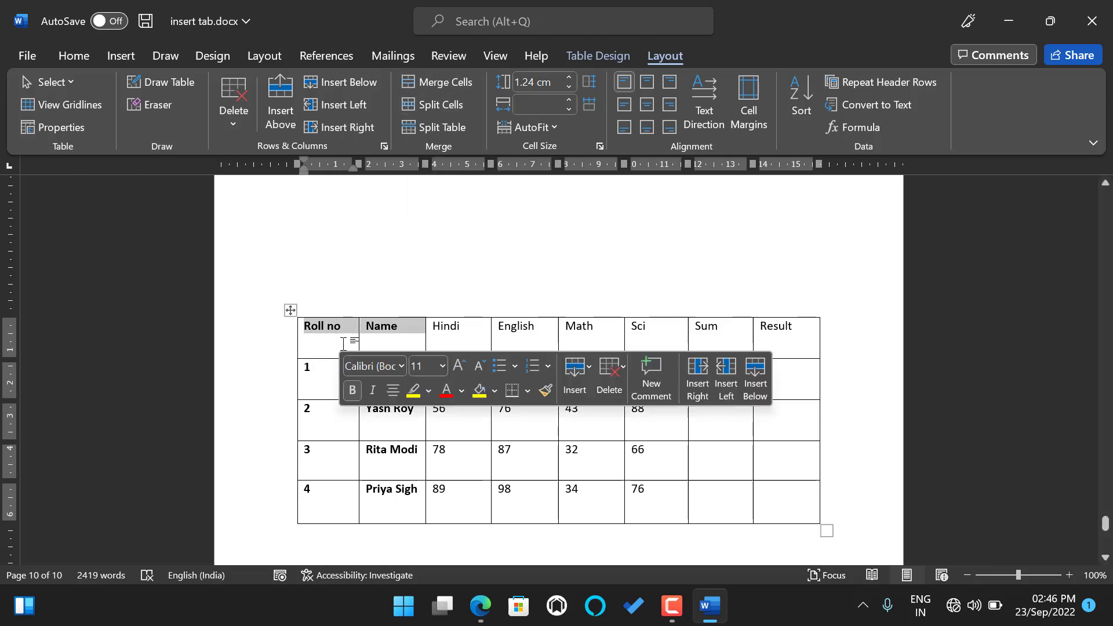
{"action": "left_click", "coordinate": [423, 81]}
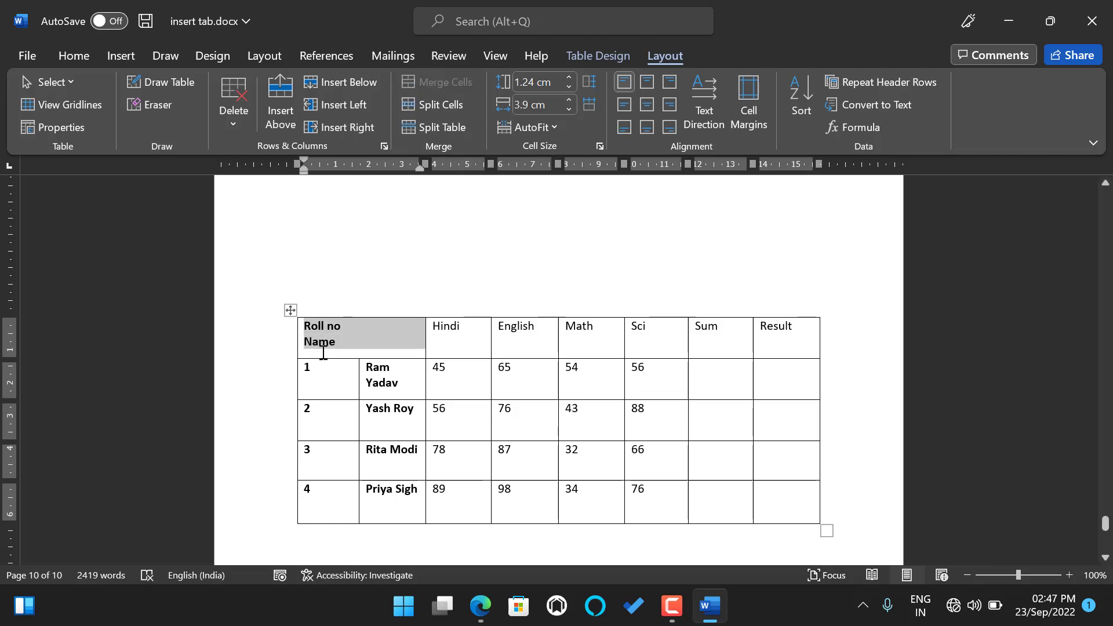
{"action": "left_click", "coordinate": [350, 336]}
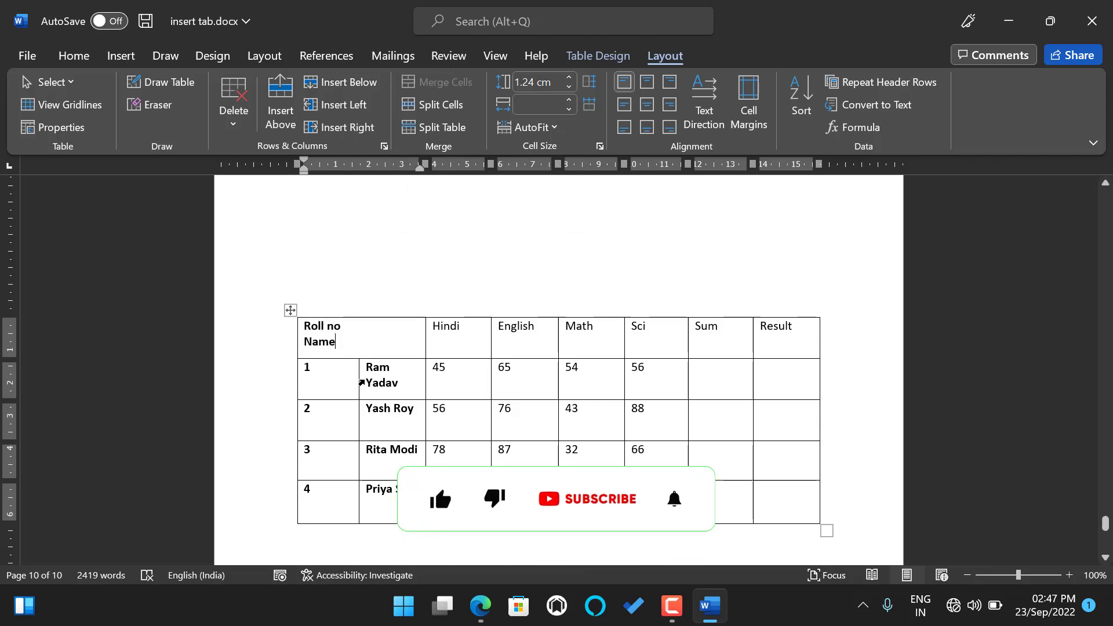
{"action": "left_click_drag", "start_coordinate": [361, 386], "coordinate": [346, 393]}
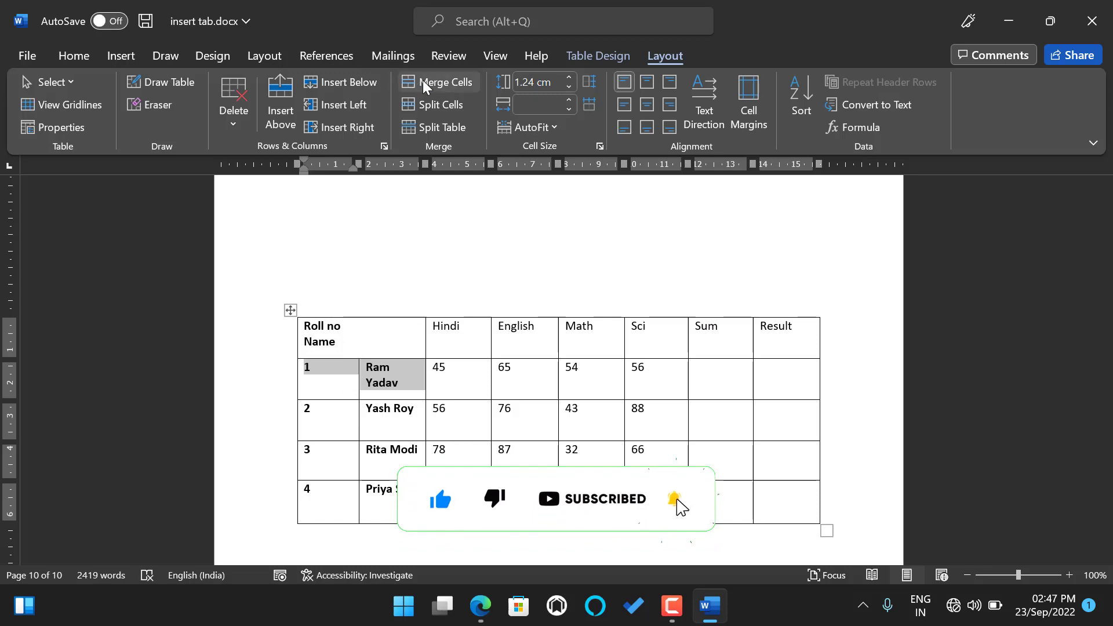
{"action": "left_click", "coordinate": [413, 83]}
Merge the Roll no and Name cells in each of the rows with roll numbers 2, 3 and 4.
{"action": "left_click_drag", "start_coordinate": [385, 427], "coordinate": [337, 448]}
{"action": "left_click_drag", "start_coordinate": [392, 423], "coordinate": [342, 426]}
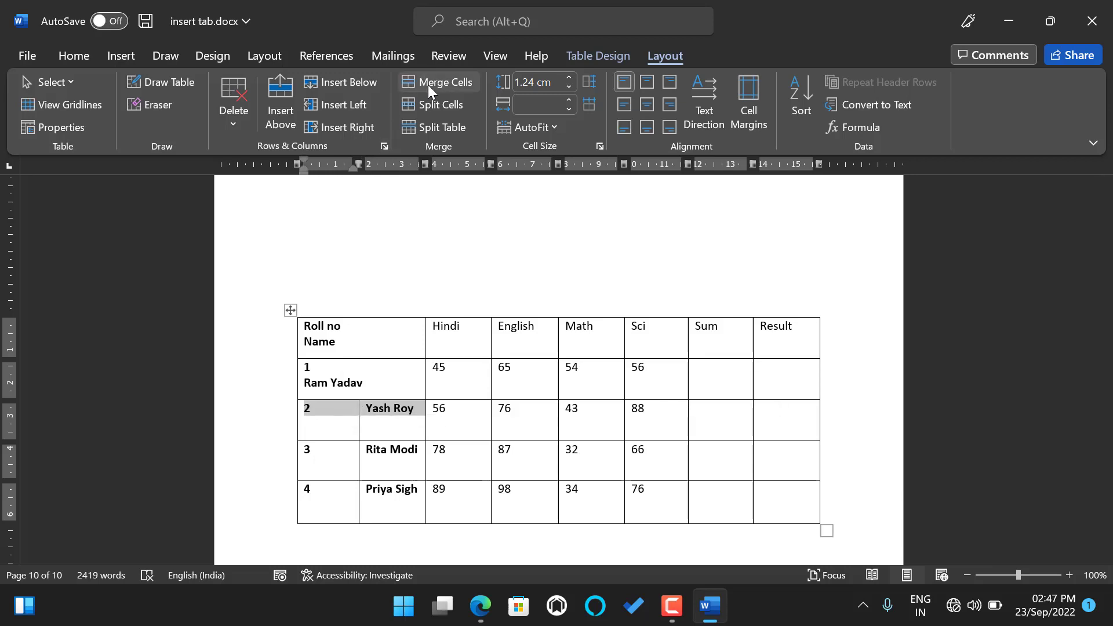
{"action": "left_click", "coordinate": [428, 85]}
{"action": "left_click_drag", "start_coordinate": [356, 472], "coordinate": [339, 452]}
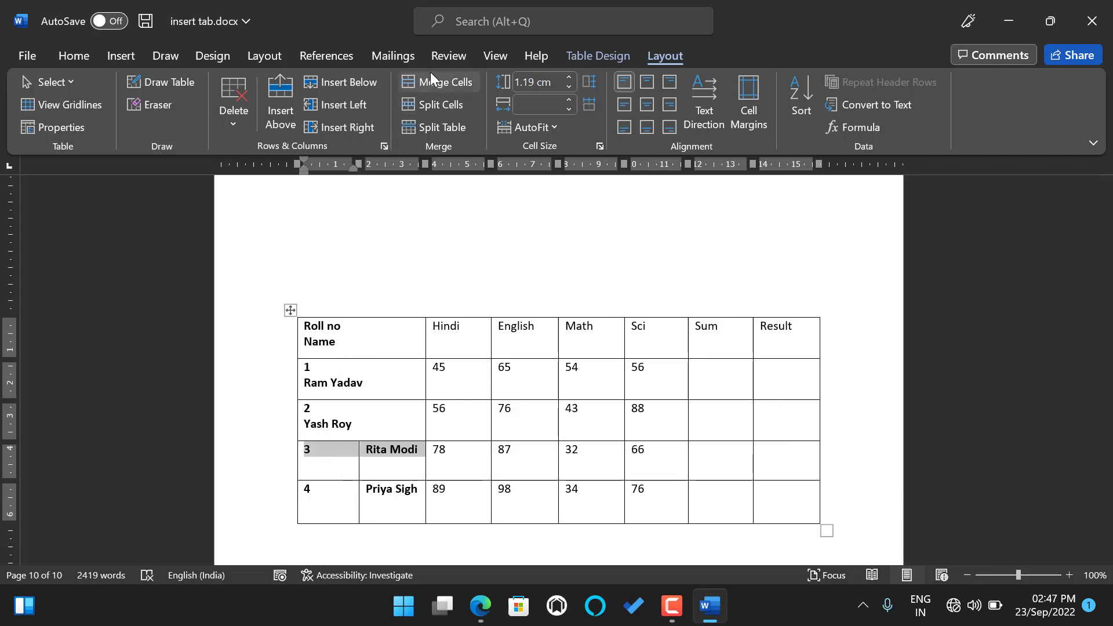
{"action": "left_click", "coordinate": [429, 80]}
{"action": "left_click", "coordinate": [375, 516]}
{"action": "left_click_drag", "start_coordinate": [375, 516], "coordinate": [351, 508]}
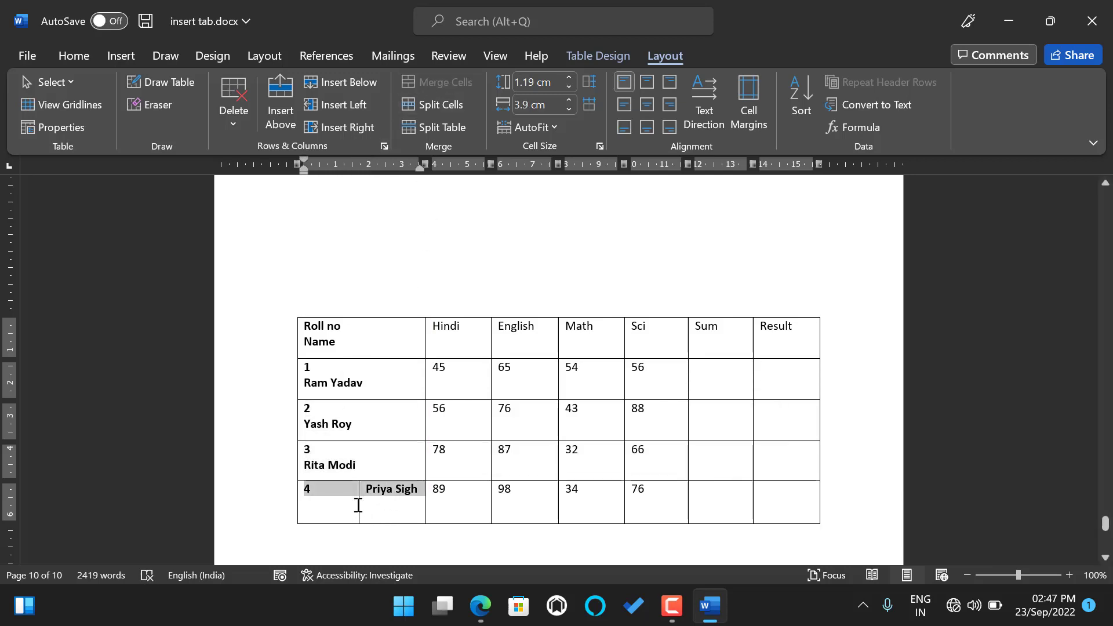
{"action": "left_click", "coordinate": [447, 83]}
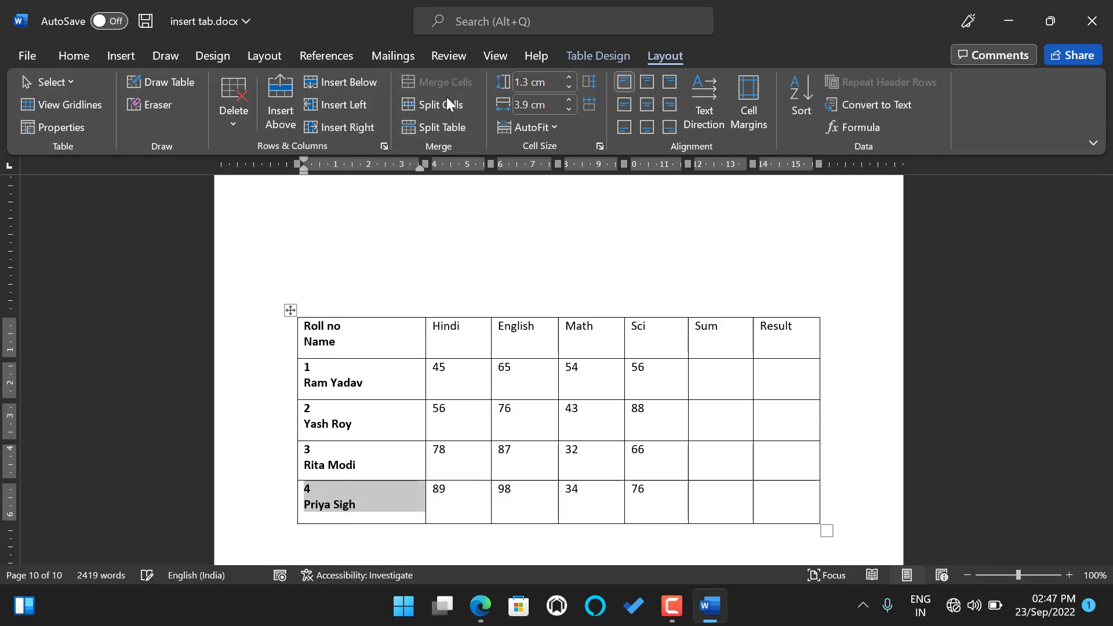
Split the merged Roll no and Name header cell into 2 columns and 1 row.
{"action": "left_click", "coordinate": [457, 377]}
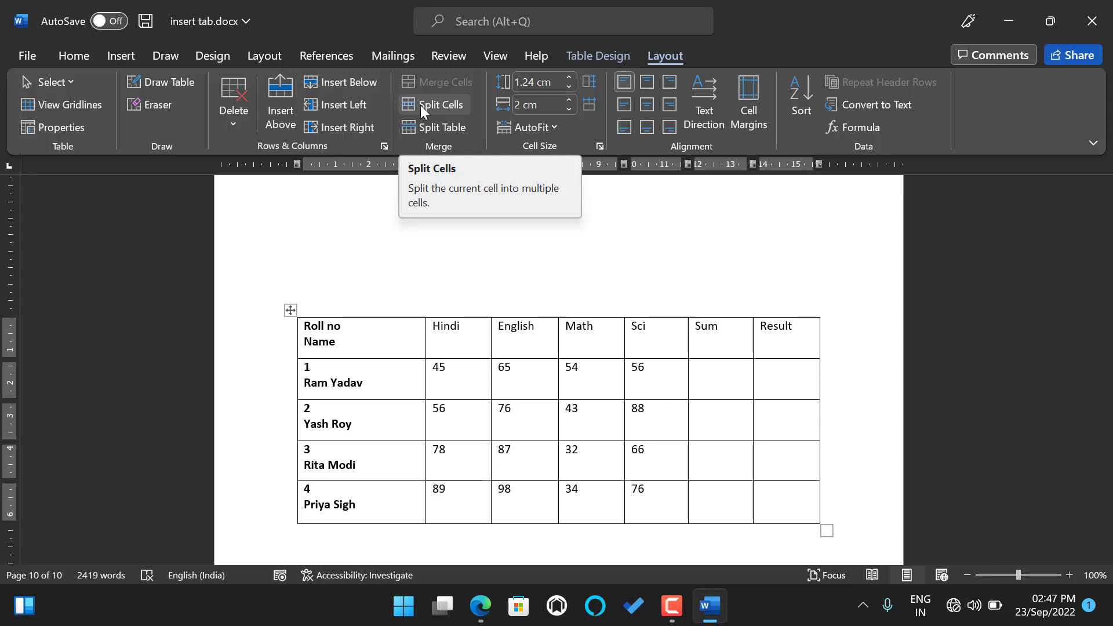
{"action": "left_click", "coordinate": [408, 344]}
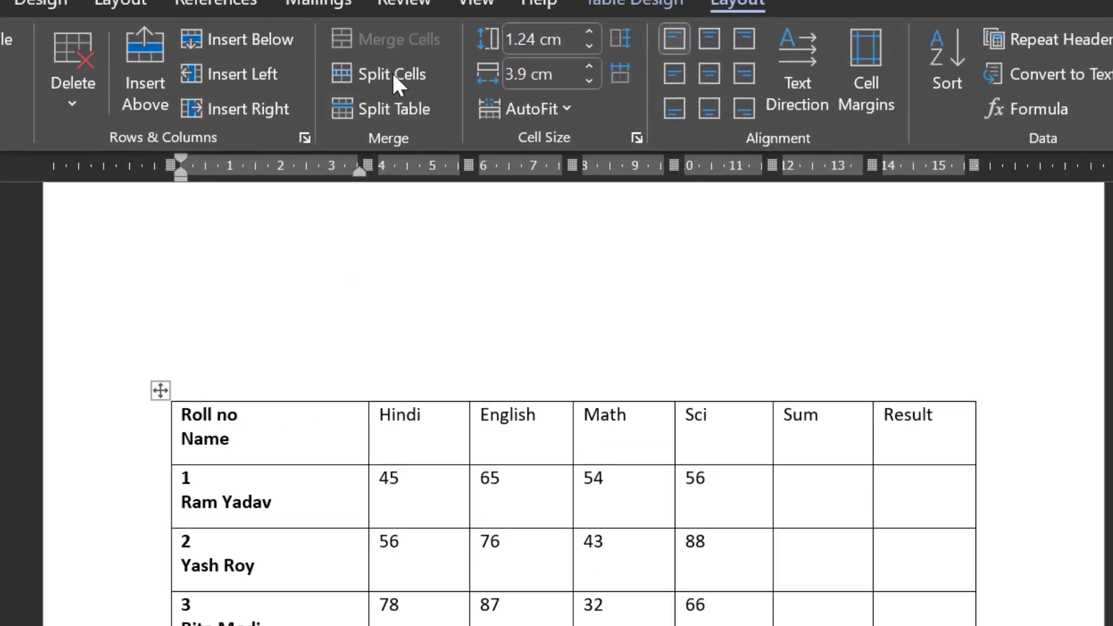
{"action": "left_click", "coordinate": [380, 73]}
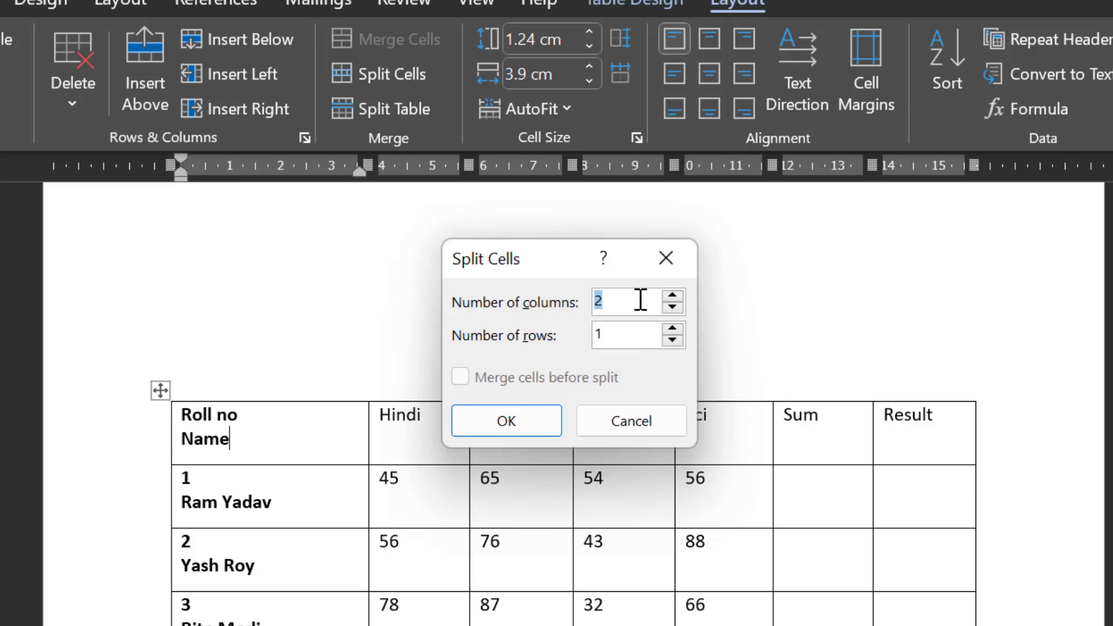
{"action": "key", "text": "BackSpace"}
{"action": "type", "text": "2"}
{"action": "left_click", "coordinate": [535, 430]}
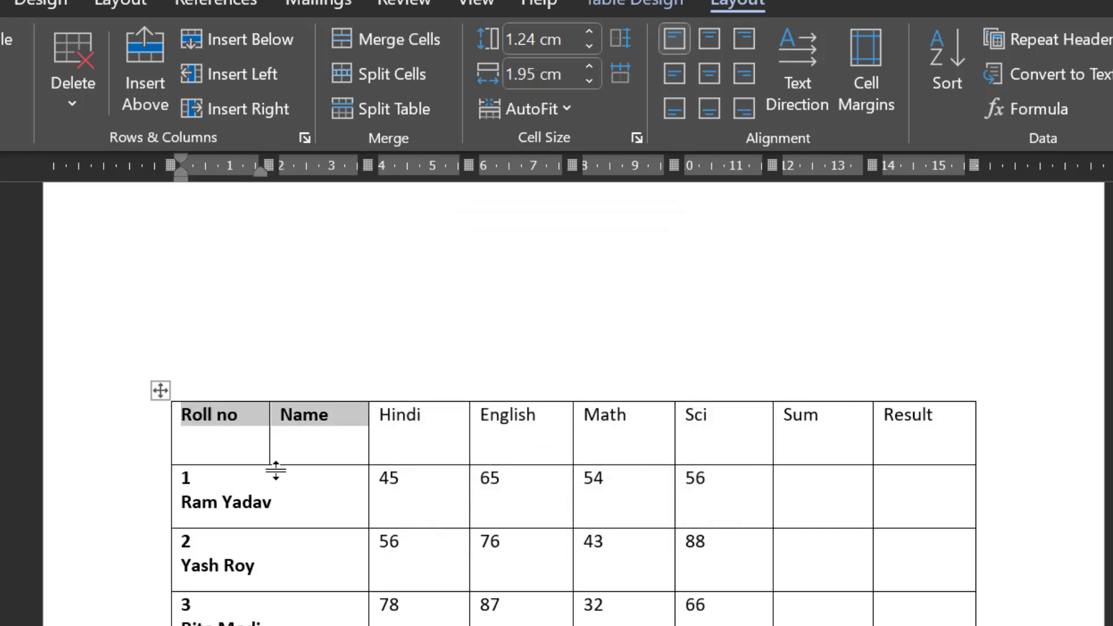
Split the merged cell of roll number 1 into 3 columns and undo that split.
{"action": "left_click", "coordinate": [278, 492]}
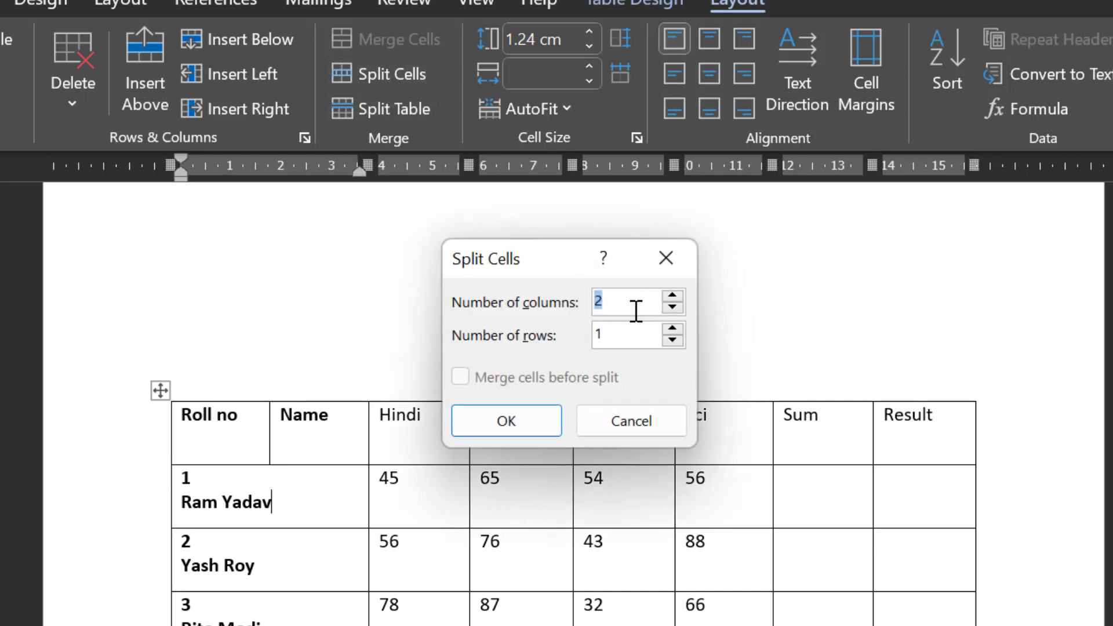
{"action": "type", "text": "3"}
{"action": "left_click", "coordinate": [536, 420]}
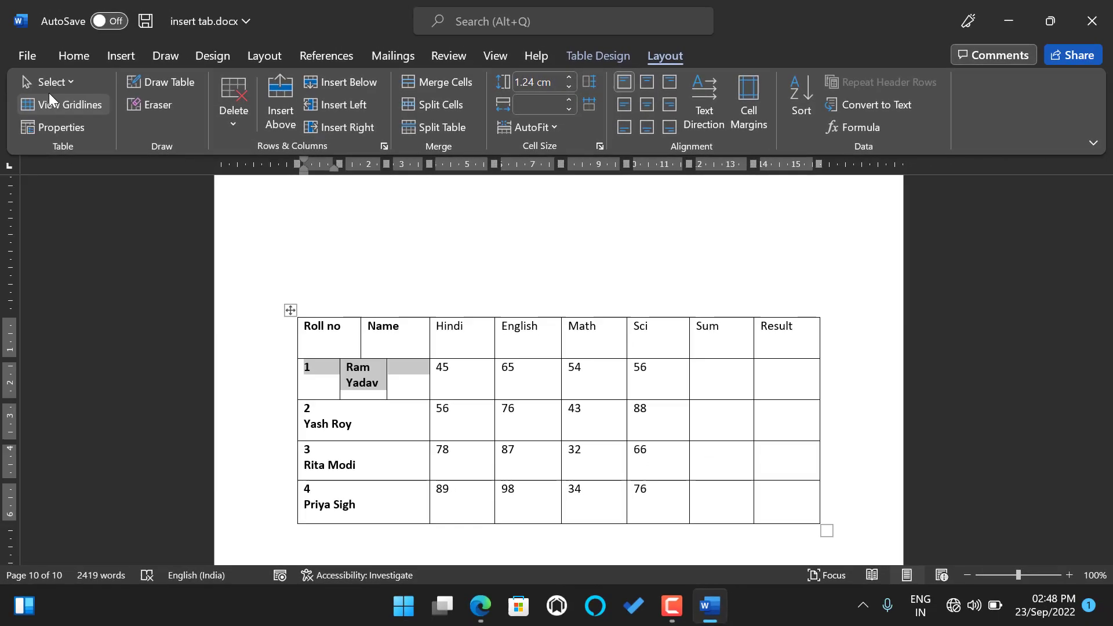
{"action": "left_click", "coordinate": [74, 55]}
{"action": "left_click", "coordinate": [27, 82]}
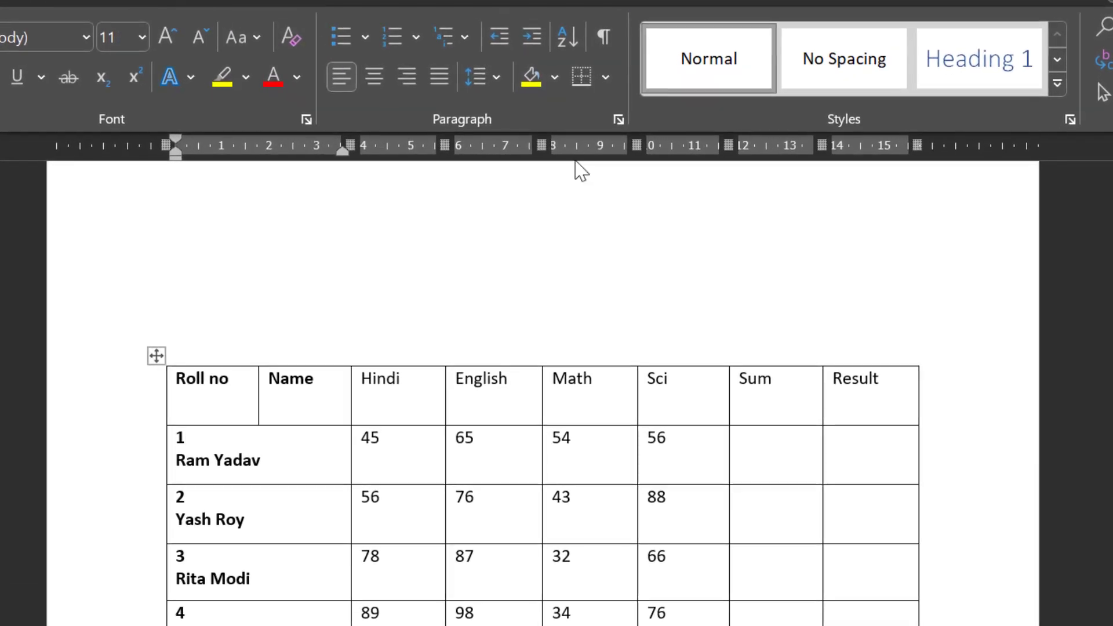
Split the merged cell of roll number 1 into 1 column and 3 rows.
{"action": "left_click", "coordinate": [722, 11]}
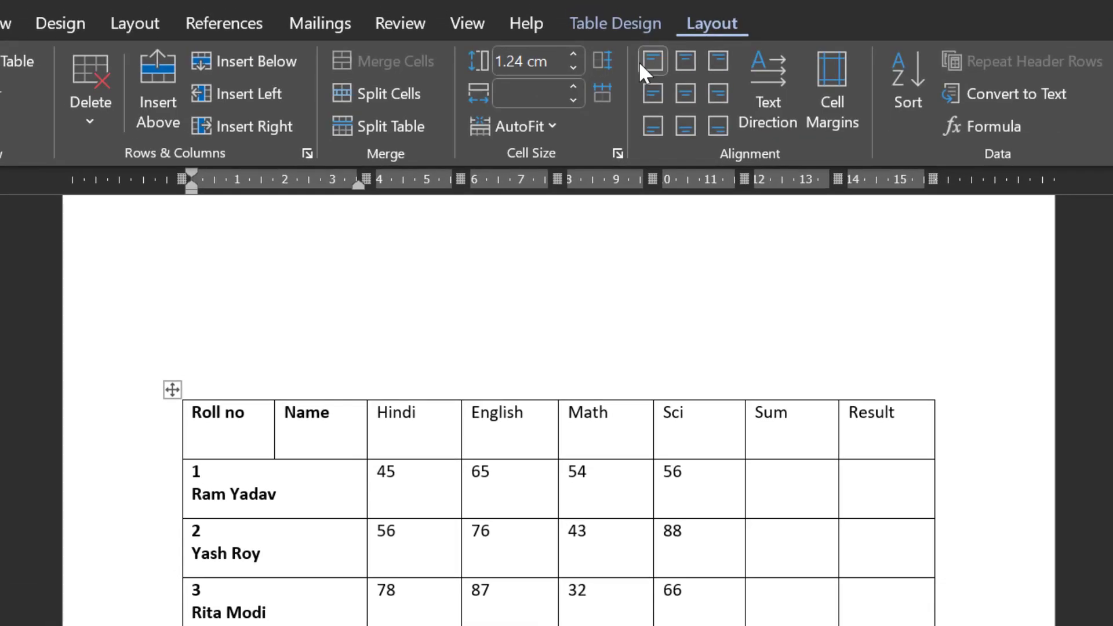
{"action": "left_click", "coordinate": [402, 93]}
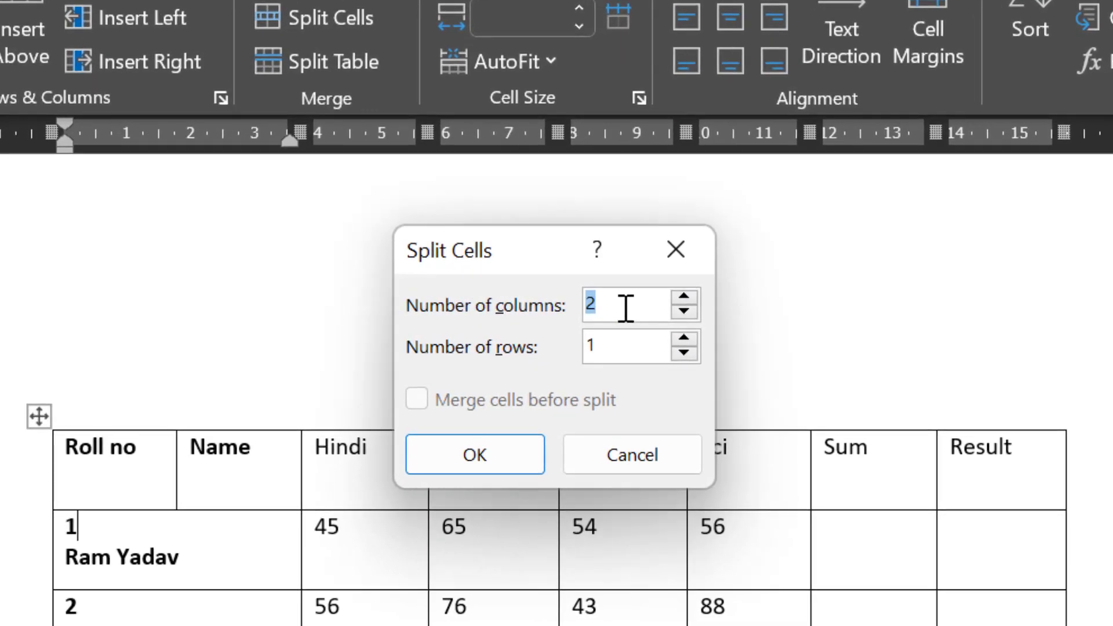
{"action": "key", "text": "BackSpace"}
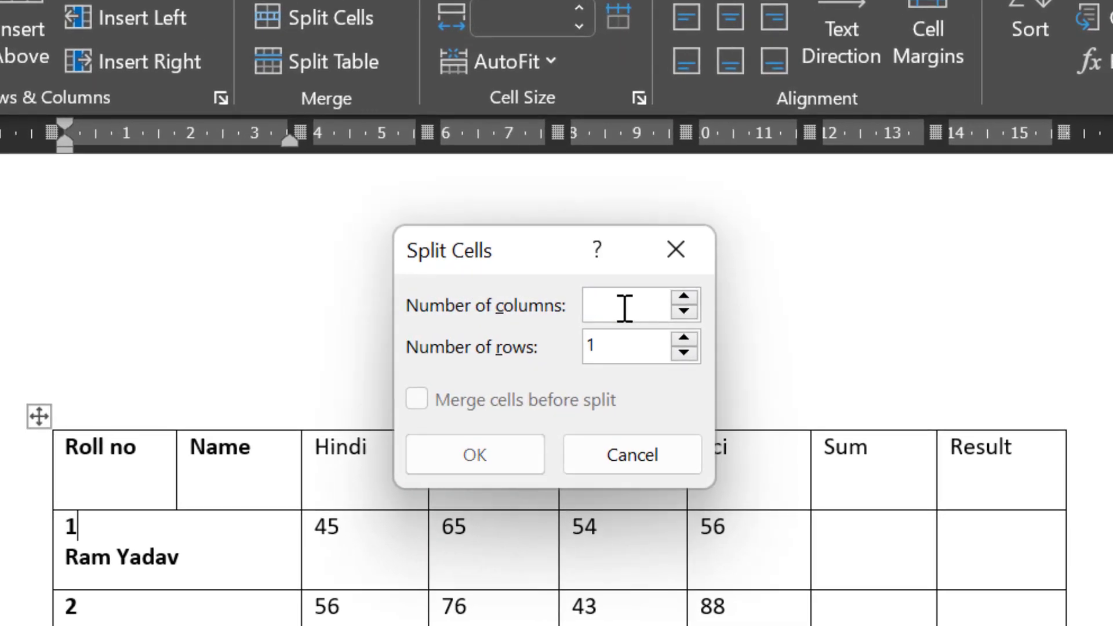
{"action": "type", "text": "1"}
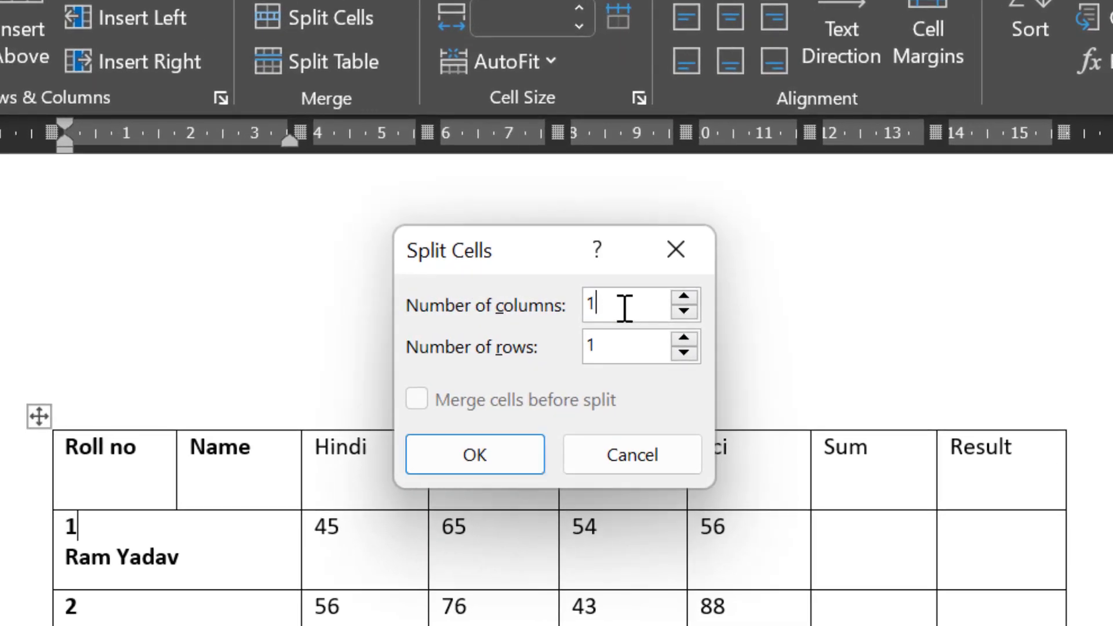
{"action": "left_click", "coordinate": [683, 339]}
{"action": "left_click", "coordinate": [684, 338]}
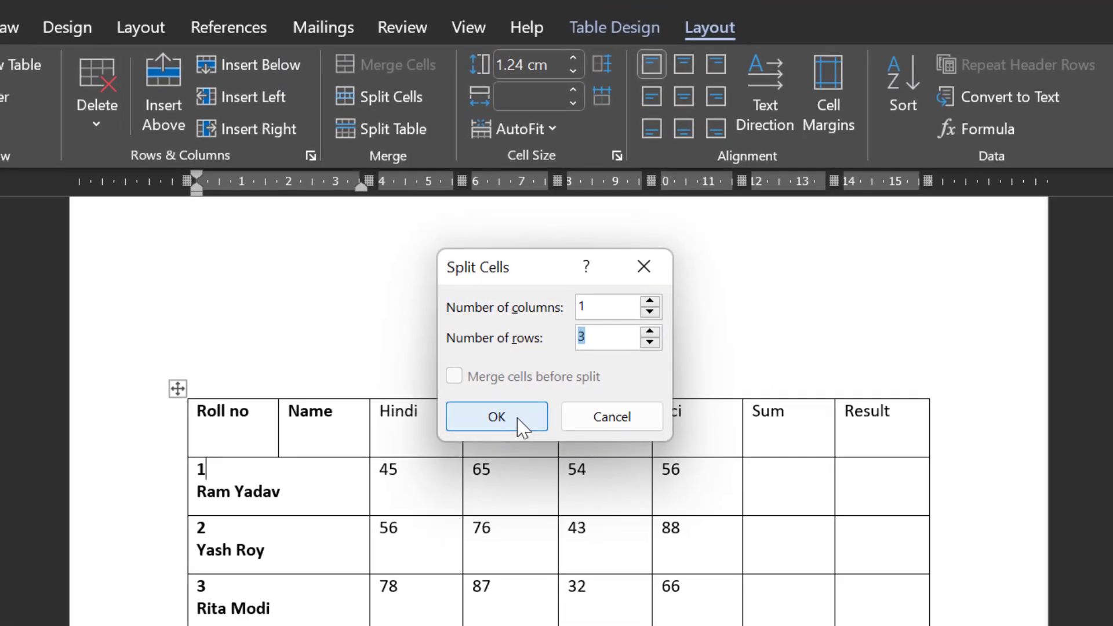
{"action": "left_click", "coordinate": [519, 419]}
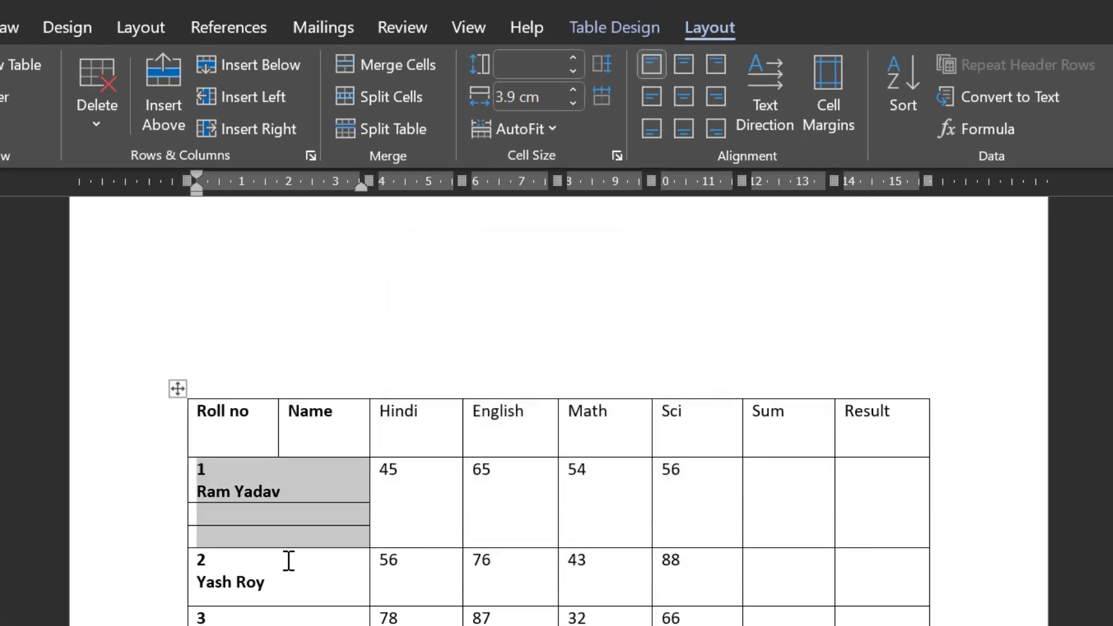
{"action": "scroll", "coordinate": [318, 502], "scroll_direction": "down", "scroll_amount": 1}
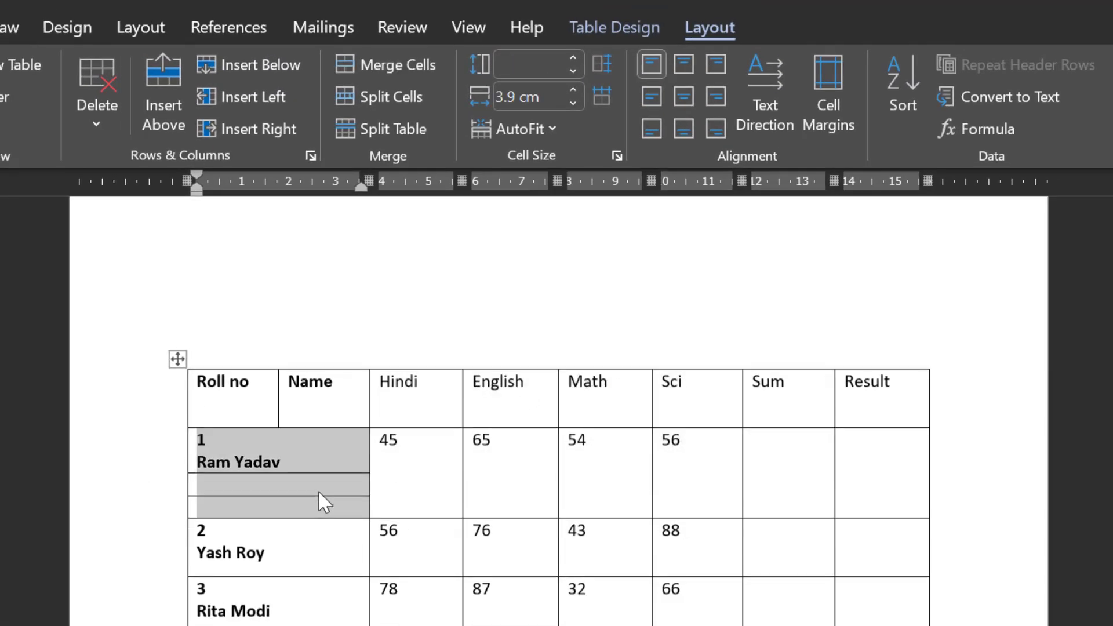
{"action": "left_click", "coordinate": [364, 445]}
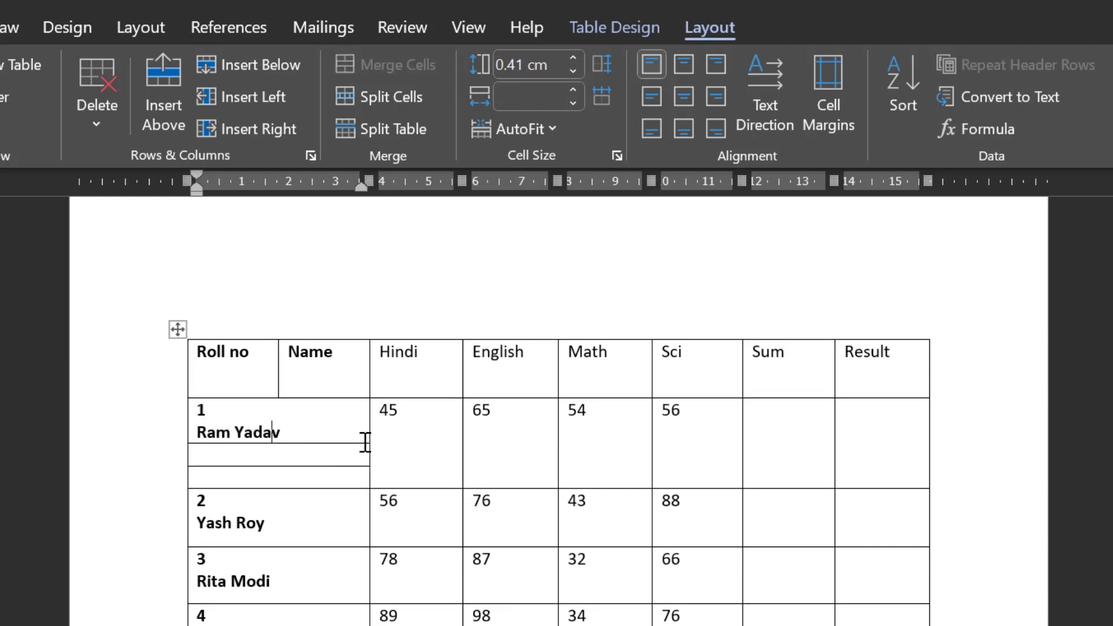
{"action": "left_click", "coordinate": [311, 475]}
{"action": "left_click", "coordinate": [338, 417]}
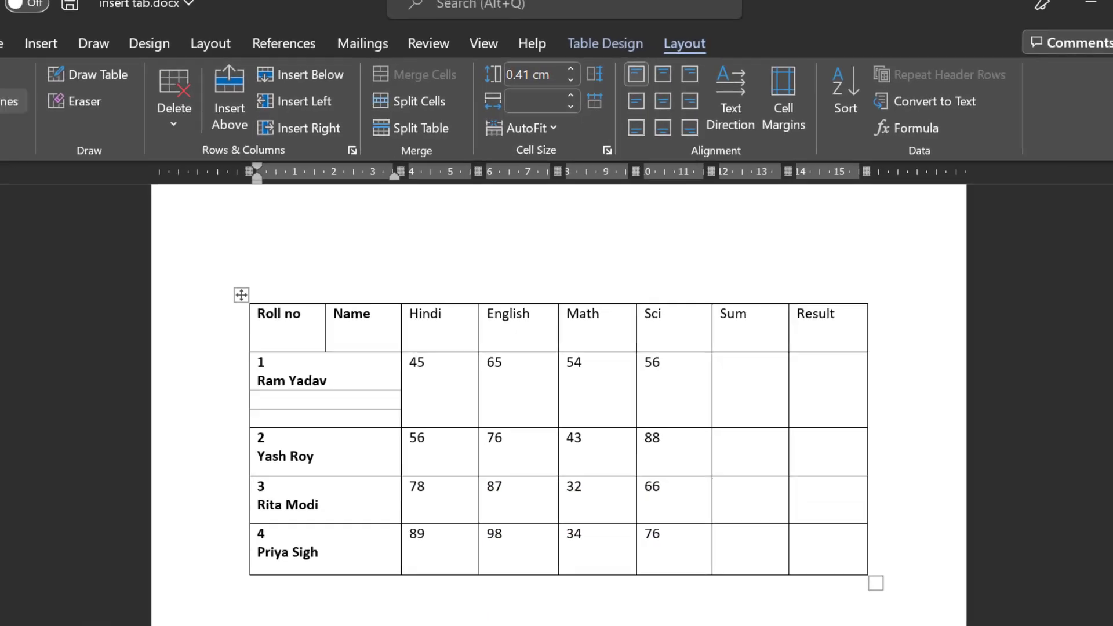
Undo the three-row split of the roll number 1 cell, leaving the header cell split into Roll no and Name.
{"action": "left_click", "coordinate": [60, 56]}
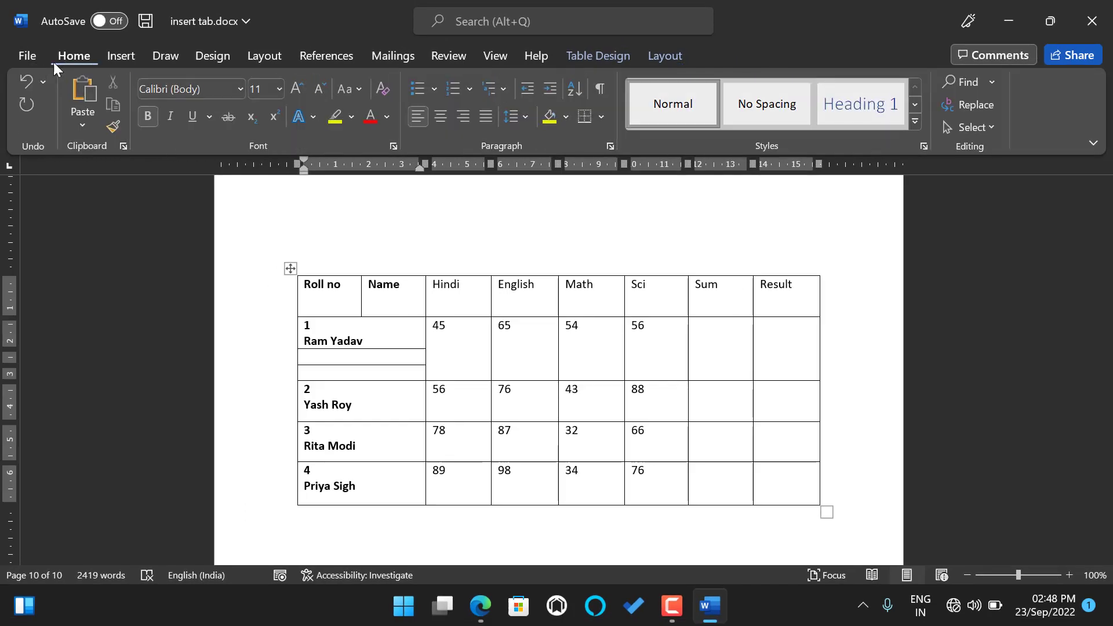
{"action": "left_click", "coordinate": [31, 81]}
{"action": "left_click", "coordinate": [31, 81]}
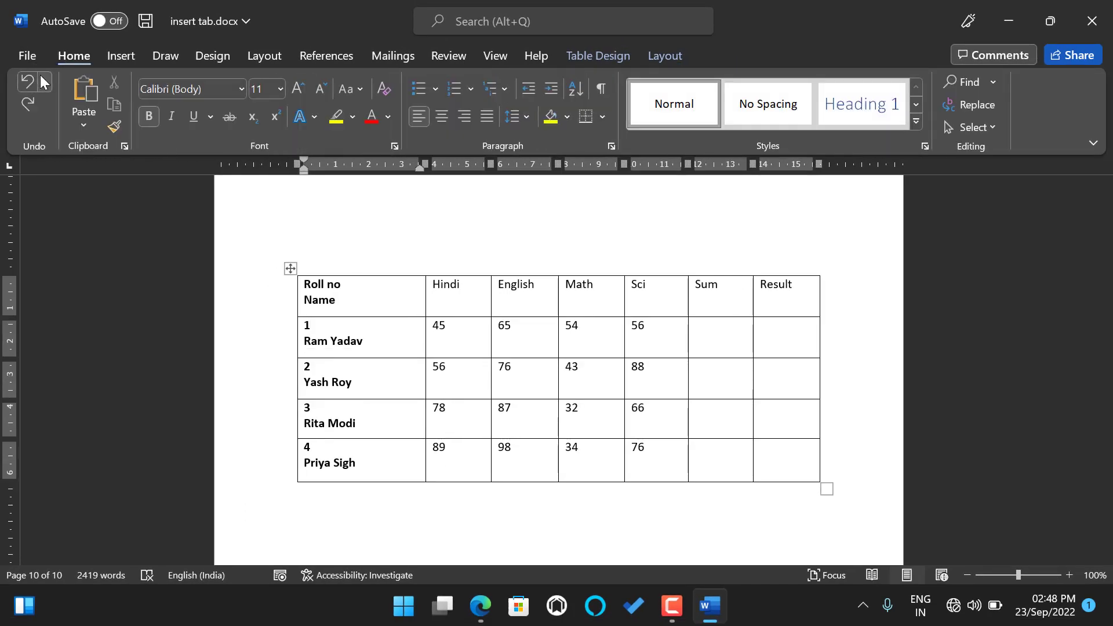
{"action": "left_click", "coordinate": [26, 99]}
{"action": "left_click", "coordinate": [504, 307]}
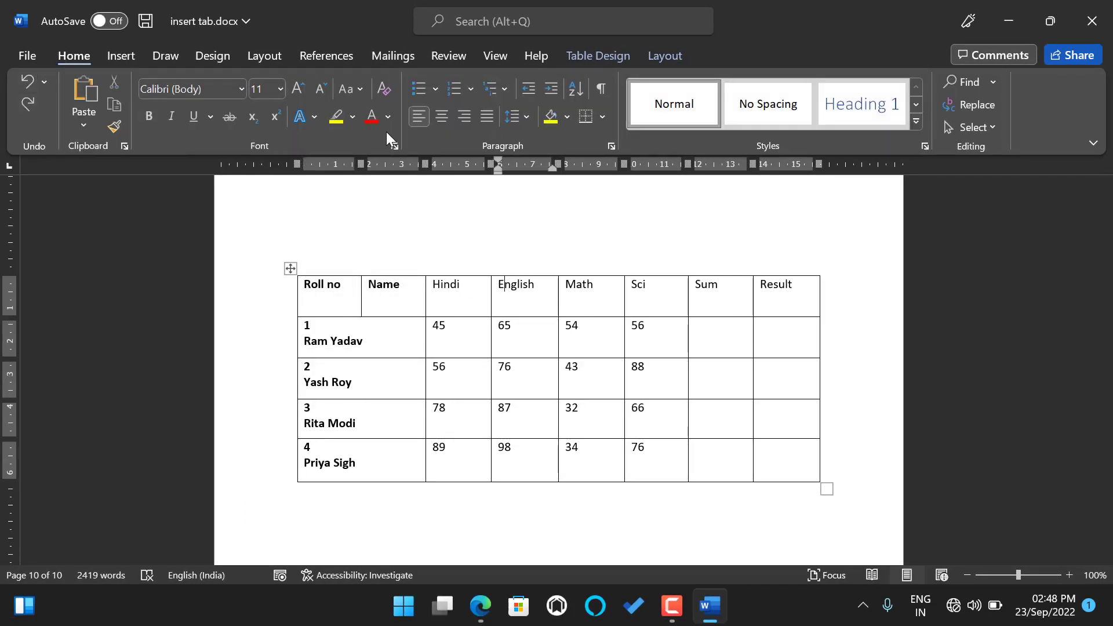
{"action": "left_click", "coordinate": [654, 55]}
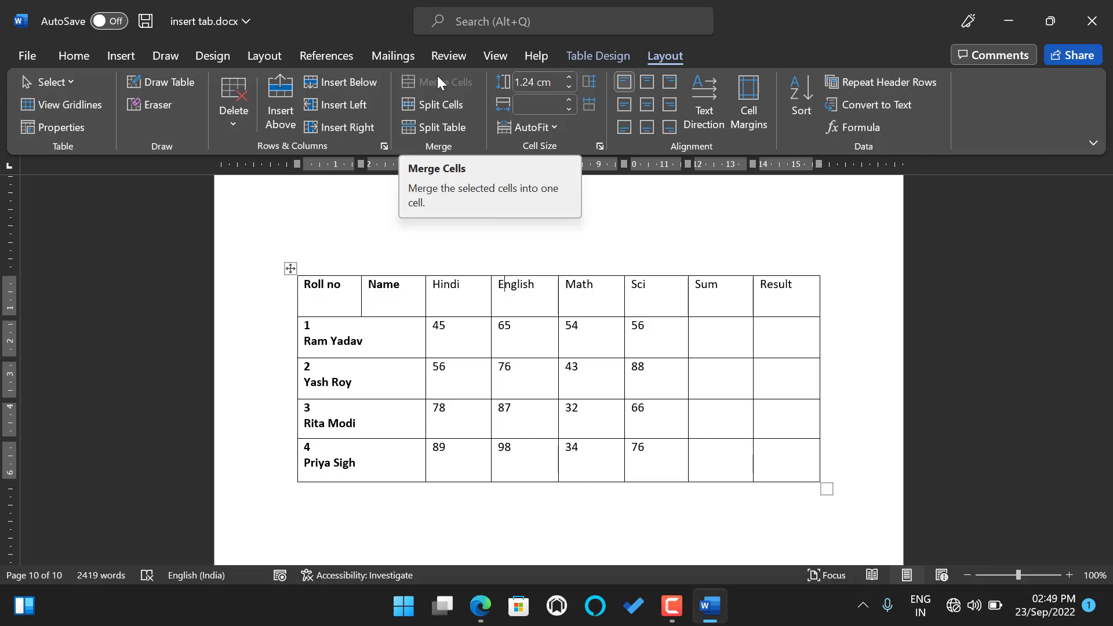
{"action": "left_click", "coordinate": [737, 337]}
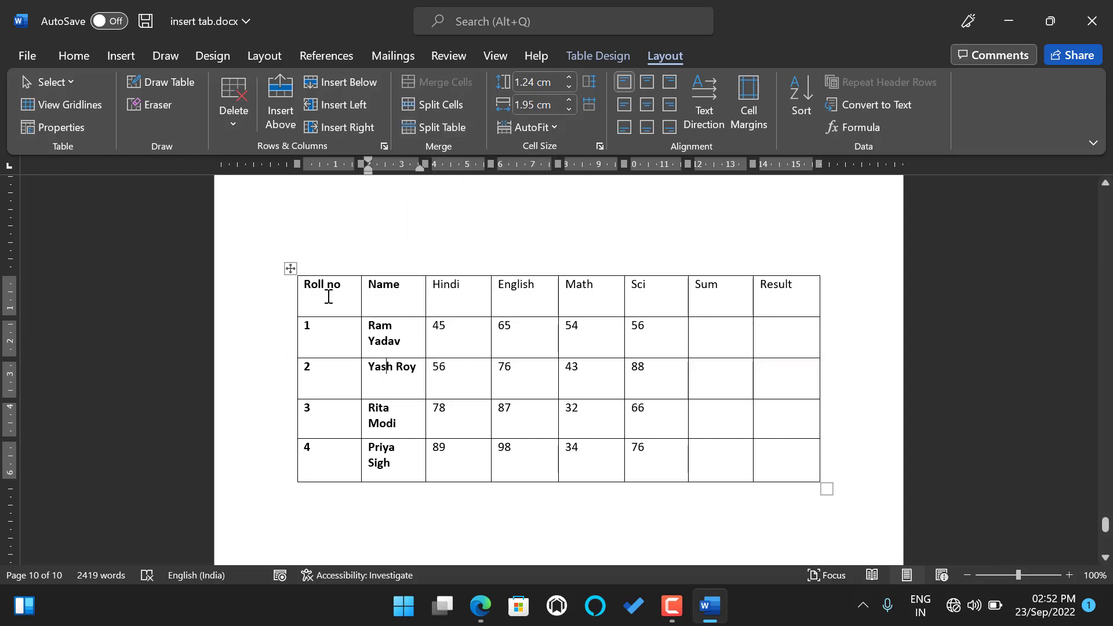
{"action": "left_click", "coordinate": [347, 302]}
{"action": "left_click", "coordinate": [341, 302]}
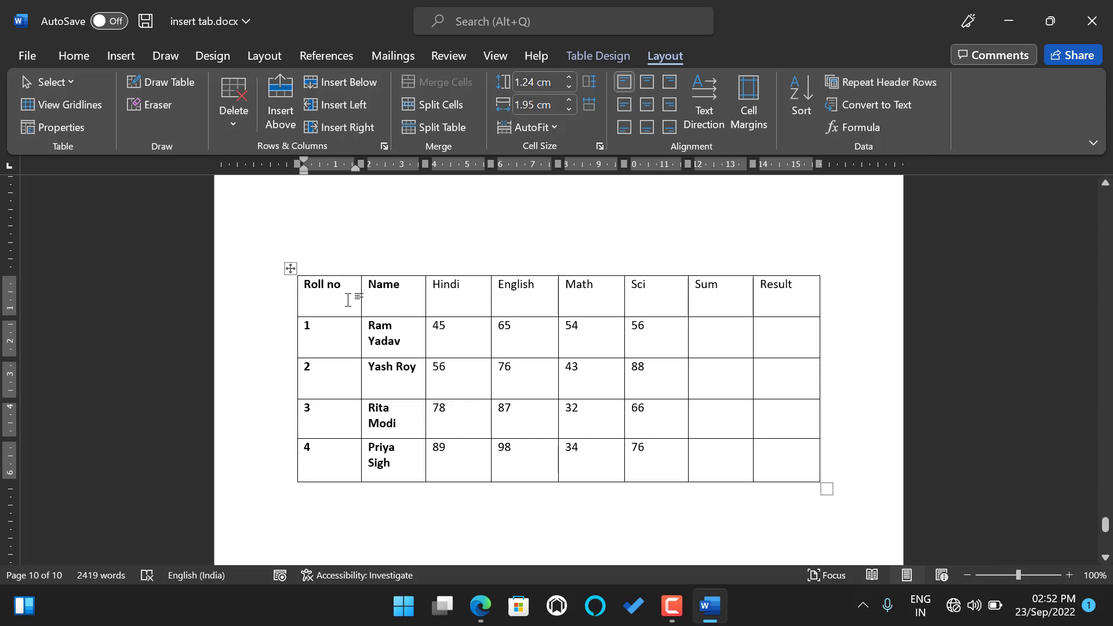
{"action": "left_click_drag", "start_coordinate": [781, 304], "coordinate": [292, 307]}
{"action": "left_click", "coordinate": [323, 301]}
{"action": "left_click", "coordinate": [539, 297]}
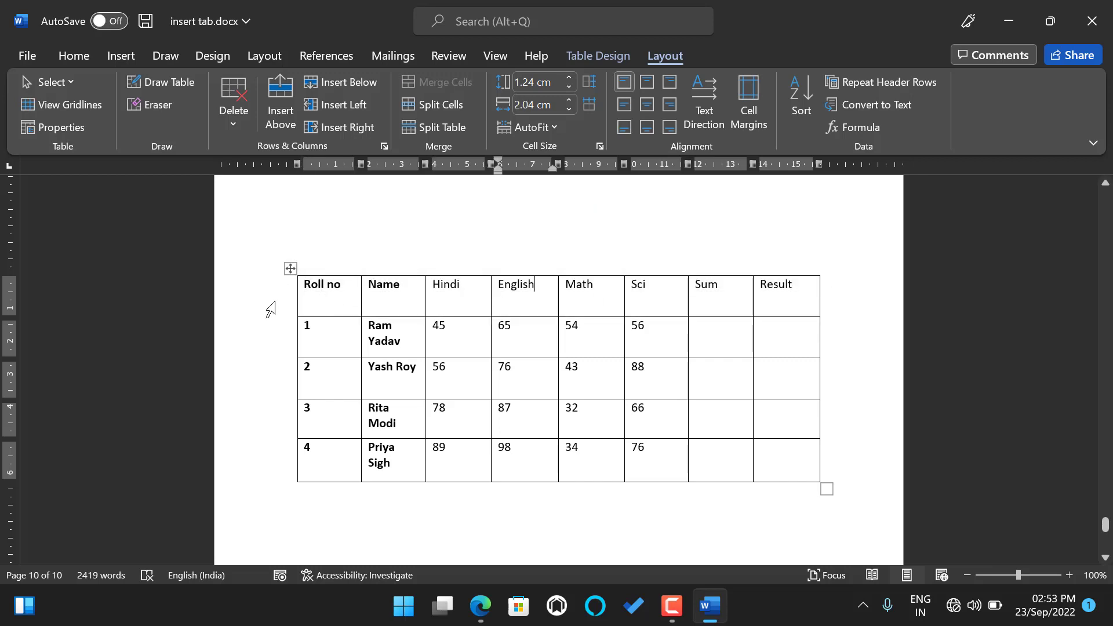
Increase and decrease the header row's height repeatedly in small increments to try different sizes.
{"action": "left_click", "coordinate": [318, 290]}
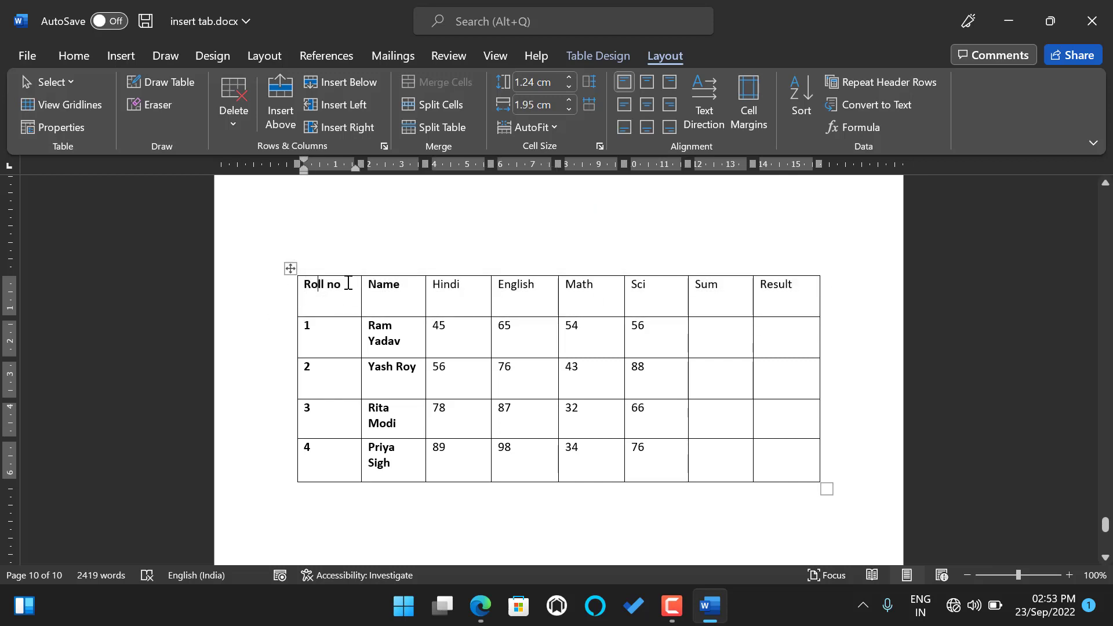
{"action": "left_click", "coordinate": [568, 78]}
{"action": "left_click", "coordinate": [569, 78]}
{"action": "left_click", "coordinate": [569, 79]}
{"action": "left_click", "coordinate": [568, 80]}
{"action": "left_click", "coordinate": [568, 80]}
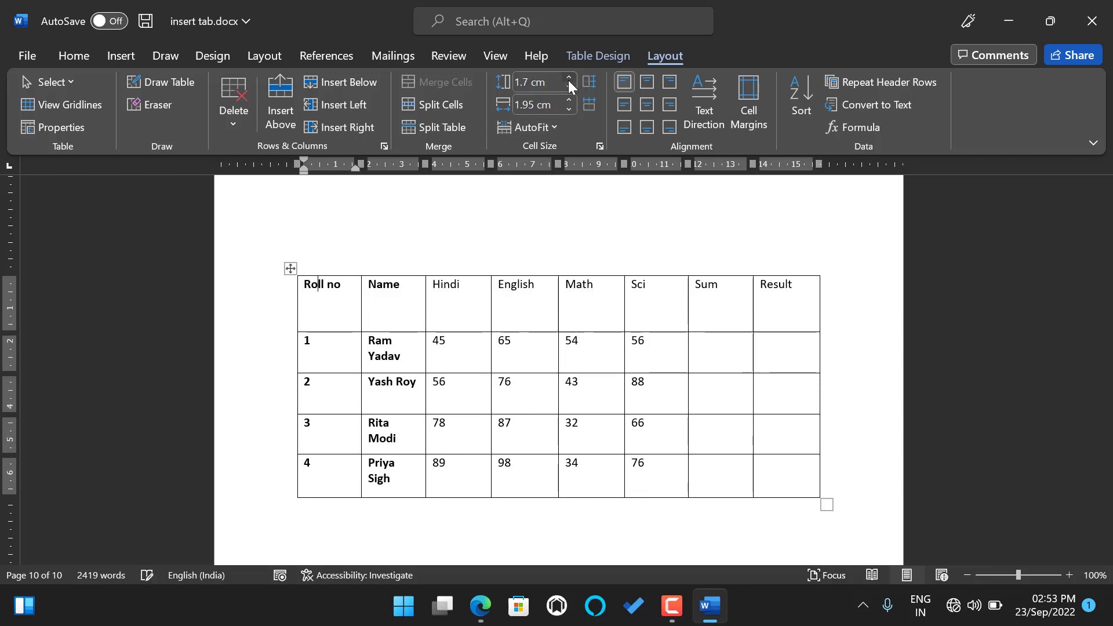
{"action": "left_click", "coordinate": [568, 80]}
{"action": "left_click", "coordinate": [568, 86]}
{"action": "left_click", "coordinate": [568, 86]}
{"action": "left_click", "coordinate": [568, 85]}
{"action": "left_click", "coordinate": [568, 86]}
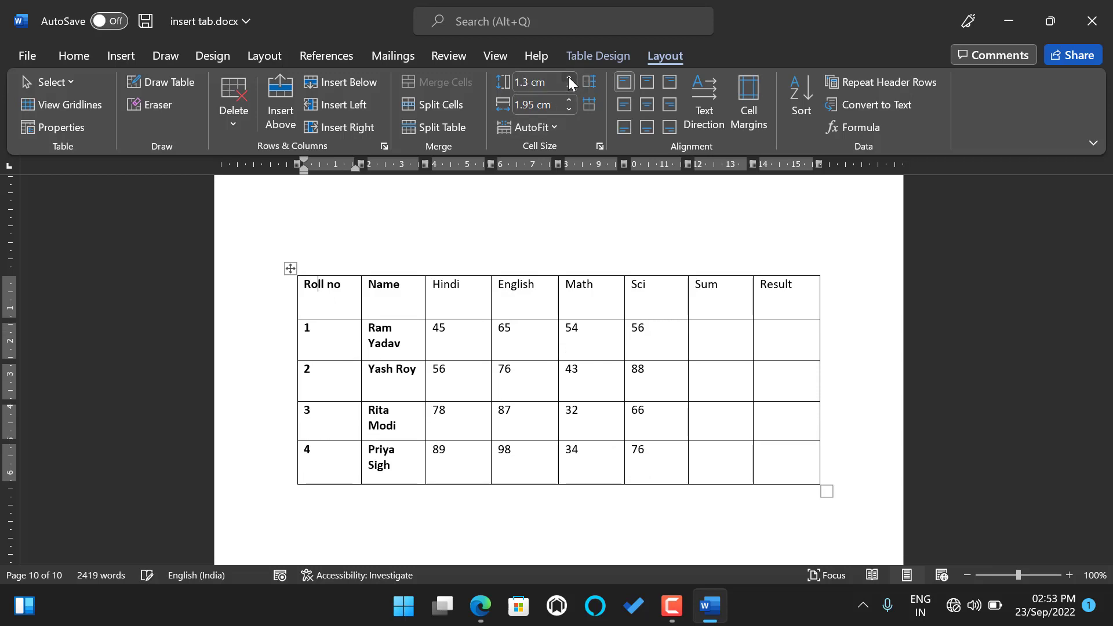
{"action": "left_click", "coordinate": [569, 77]}
{"action": "left_click", "coordinate": [569, 77]}
{"action": "left_click", "coordinate": [569, 78]}
{"action": "left_click", "coordinate": [568, 86]}
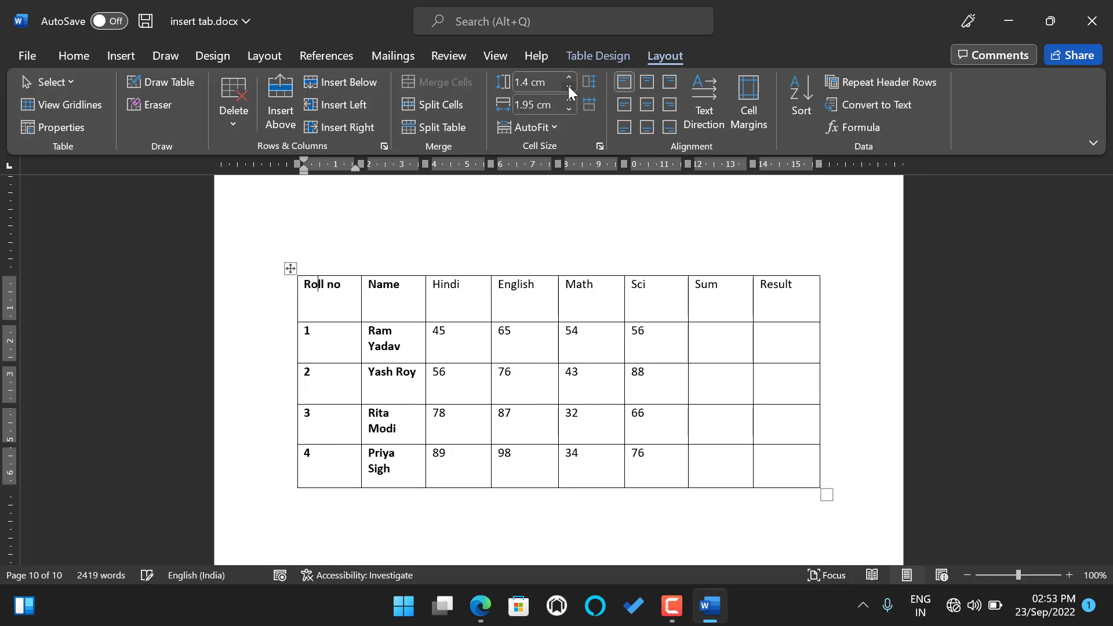
{"action": "left_click", "coordinate": [568, 86]}
{"action": "left_click", "coordinate": [569, 86]}
{"action": "left_click", "coordinate": [568, 86]}
{"action": "left_click", "coordinate": [568, 86]}
{"action": "left_click", "coordinate": [568, 86]}
{"action": "left_click", "coordinate": [568, 86]}
{"action": "left_click", "coordinate": [568, 75]}
{"action": "left_click", "coordinate": [568, 75]}
{"action": "left_click", "coordinate": [568, 75]}
{"action": "left_click", "coordinate": [568, 76]}
{"action": "left_click", "coordinate": [568, 75]}
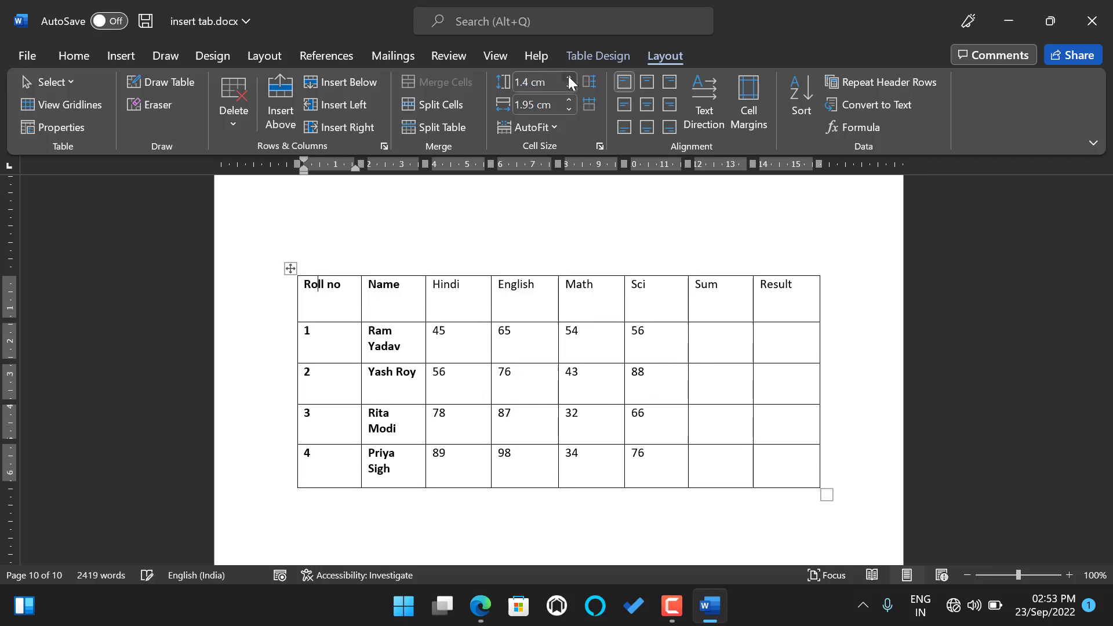
{"action": "left_click", "coordinate": [568, 75]}
{"action": "left_click", "coordinate": [569, 75]}
{"action": "left_click", "coordinate": [569, 84]}
{"action": "left_click", "coordinate": [570, 85]}
{"action": "left_click", "coordinate": [570, 85]}
{"action": "left_click", "coordinate": [570, 85]}
{"action": "left_click", "coordinate": [569, 86]}
{"action": "left_click", "coordinate": [569, 85]}
{"action": "left_click", "coordinate": [569, 85]}
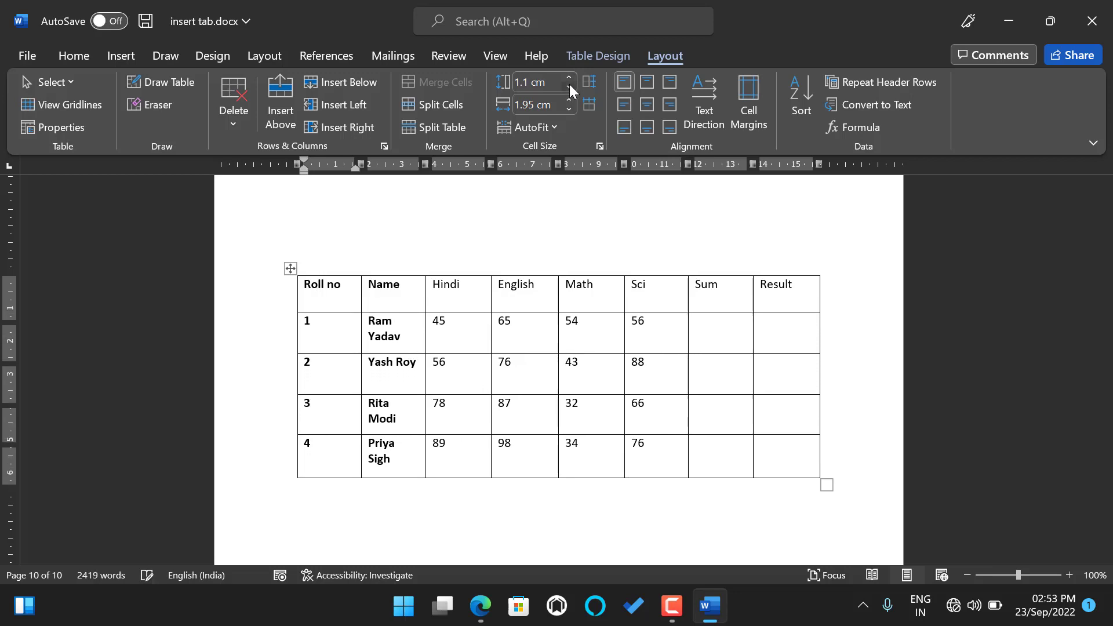
{"action": "left_click", "coordinate": [570, 85]}
{"action": "left_click", "coordinate": [570, 86]}
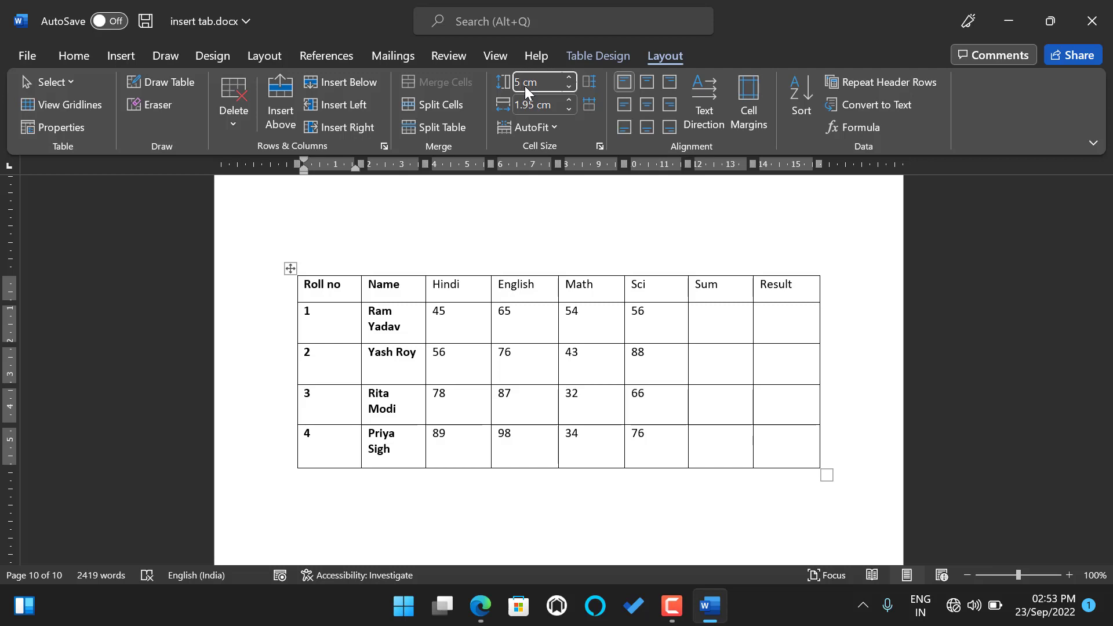
Set the header row's height to 5 cm.
{"action": "key", "text": "Return"}
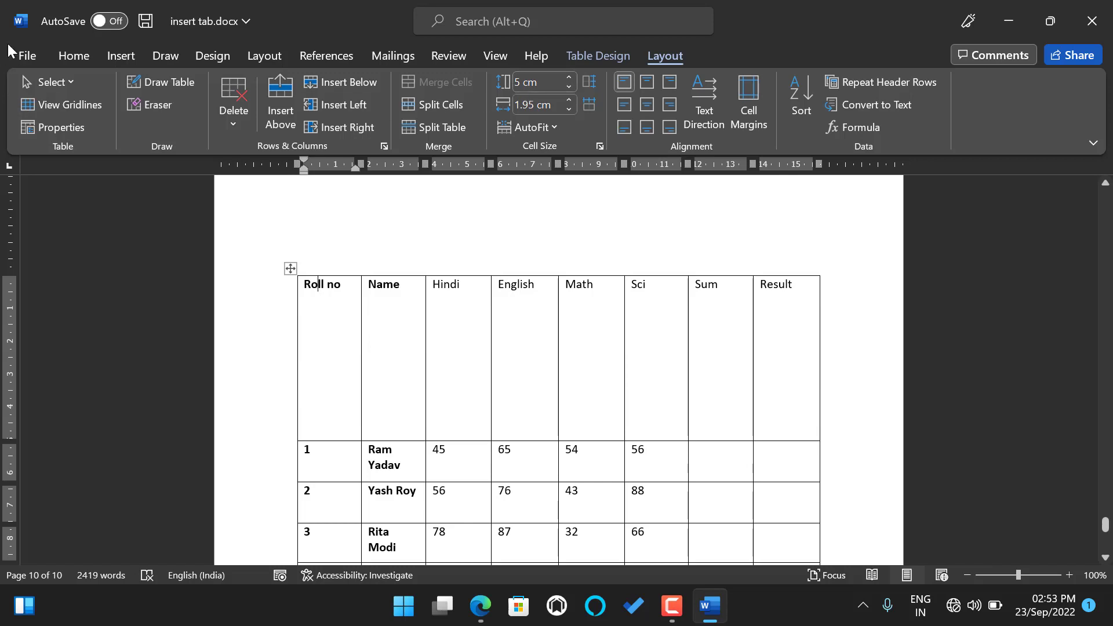
Undo the header row's 5 cm height.
{"action": "left_click", "coordinate": [60, 55]}
{"action": "left_click", "coordinate": [26, 82]}
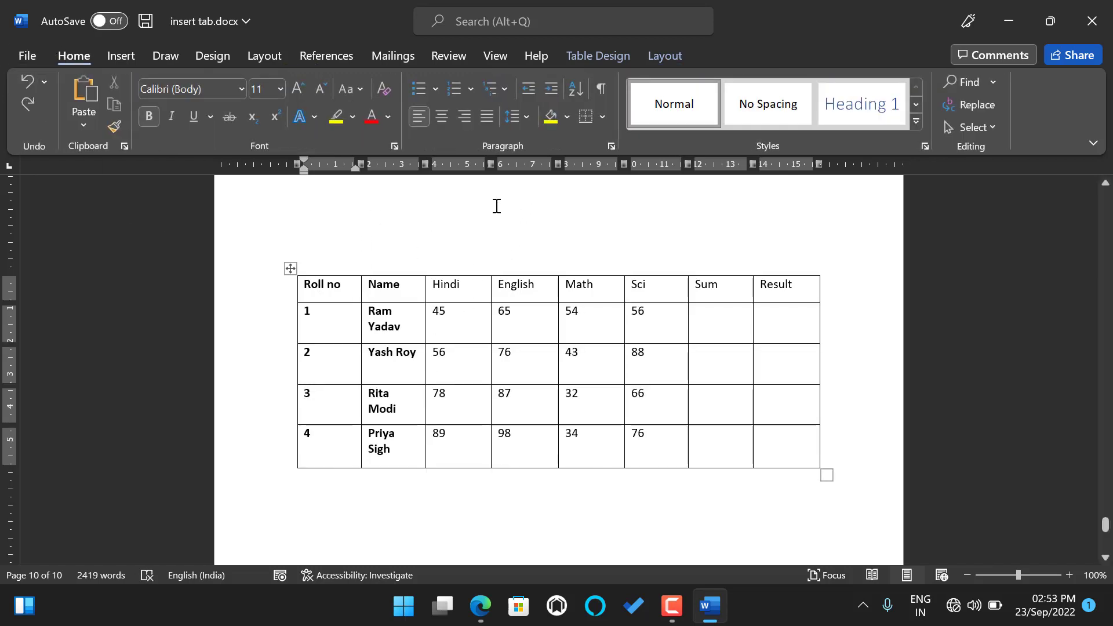
Select the whole Name column and widen it in small increments to 2.9 cm.
{"action": "left_click", "coordinate": [644, 54]}
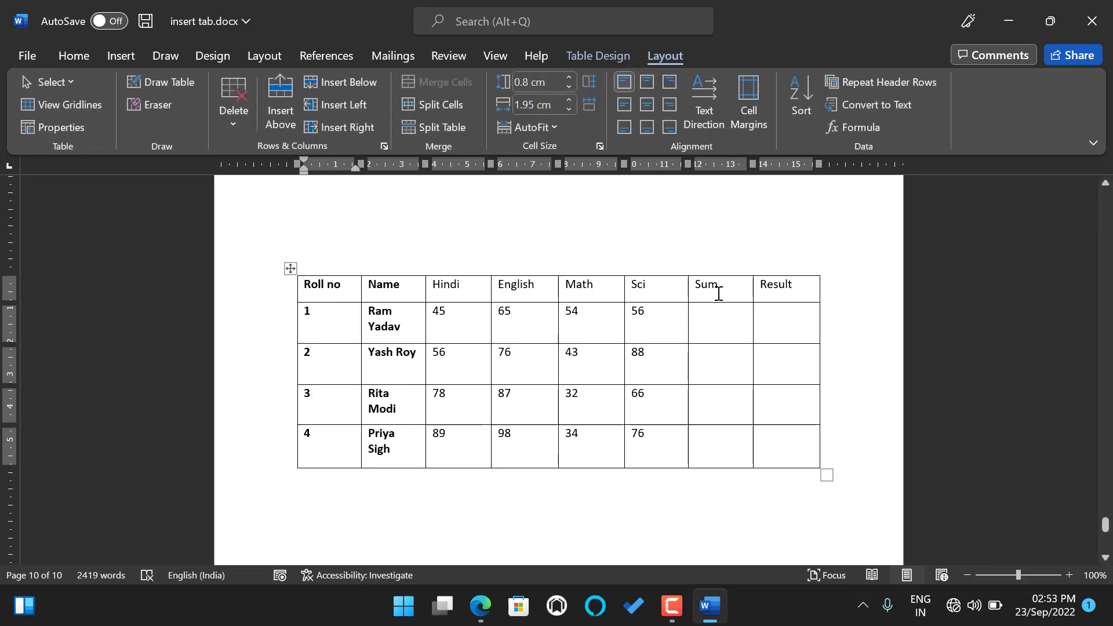
{"action": "left_click_drag", "start_coordinate": [413, 293], "coordinate": [402, 472]}
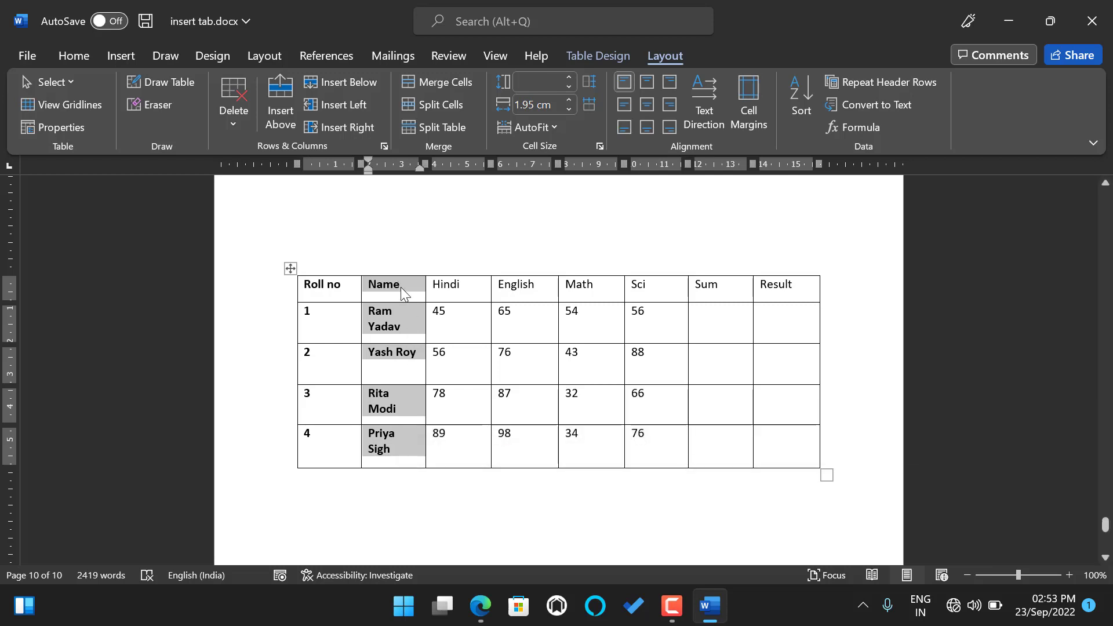
{"action": "left_click", "coordinate": [569, 100]}
{"action": "left_click", "coordinate": [569, 99]}
{"action": "left_click", "coordinate": [569, 100]}
{"action": "left_click", "coordinate": [568, 99]}
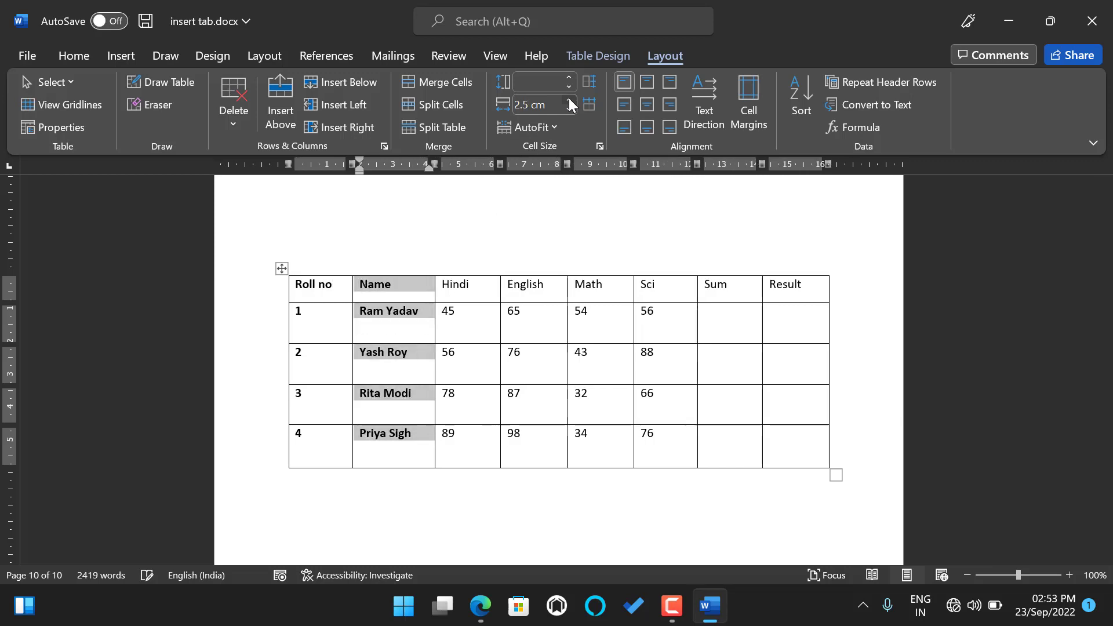
{"action": "left_click", "coordinate": [569, 99]}
{"action": "left_click", "coordinate": [569, 99]}
{"action": "left_click", "coordinate": [569, 100]}
{"action": "left_click", "coordinate": [568, 100]}
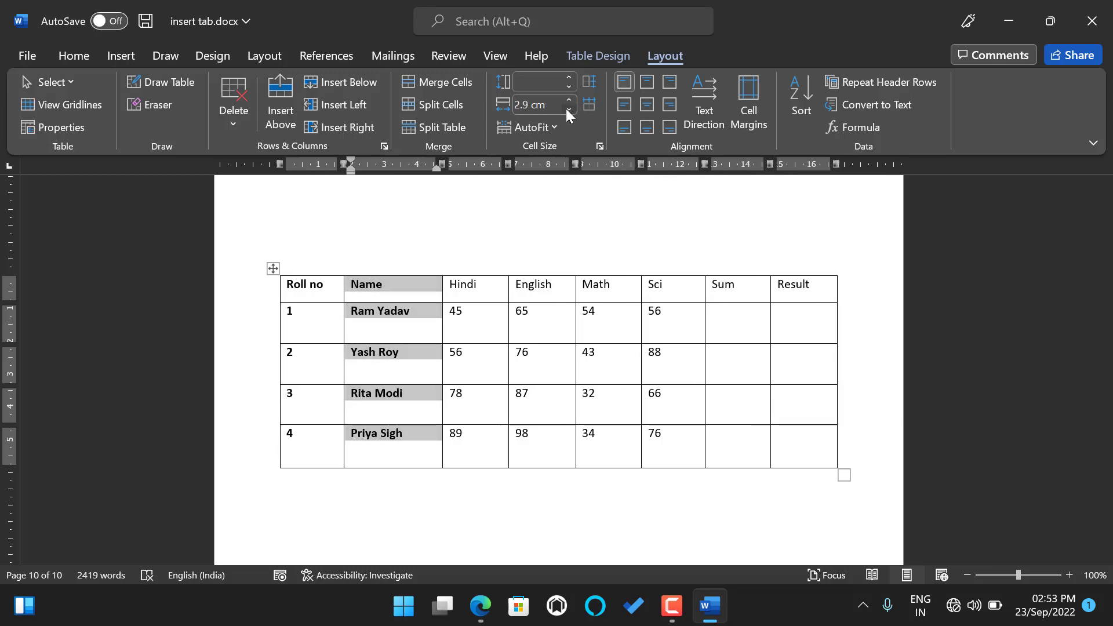
Narrow the Name column in small increments to 1.6 cm.
{"action": "left_click", "coordinate": [567, 110]}
{"action": "left_click", "coordinate": [568, 110]}
{"action": "left_click", "coordinate": [568, 110]}
{"action": "left_click", "coordinate": [568, 109]}
{"action": "left_click", "coordinate": [567, 110]}
{"action": "left_click", "coordinate": [568, 110]}
{"action": "left_click", "coordinate": [568, 109]}
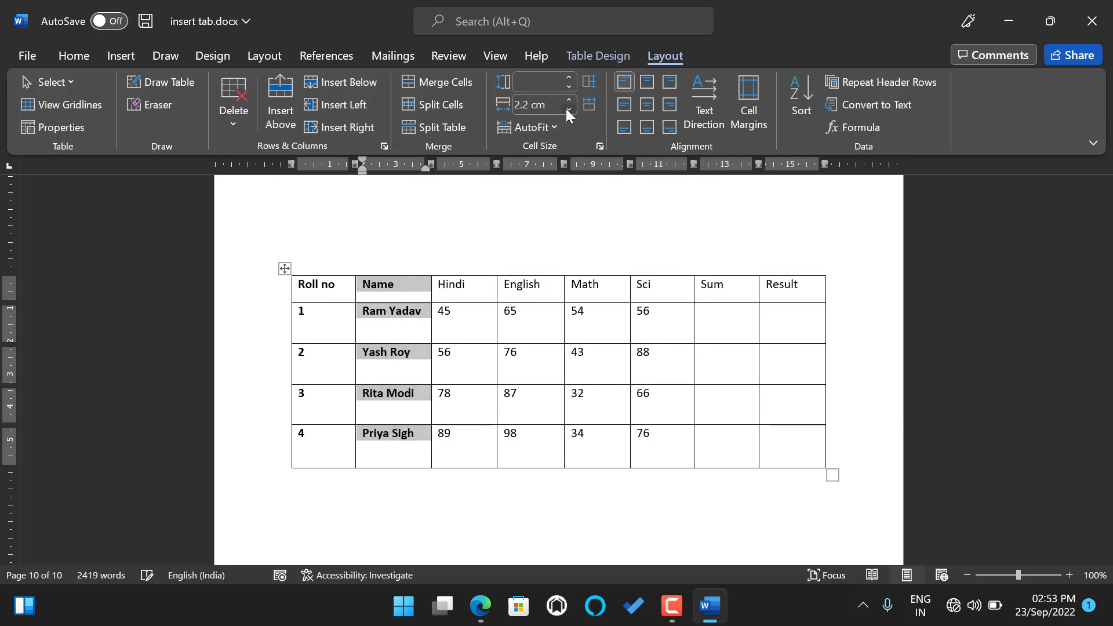
{"action": "left_click", "coordinate": [567, 109]}
{"action": "left_click", "coordinate": [568, 109]}
{"action": "left_click", "coordinate": [568, 109]}
{"action": "left_click", "coordinate": [567, 110]}
{"action": "left_click", "coordinate": [568, 109]}
{"action": "left_click", "coordinate": [567, 109]}
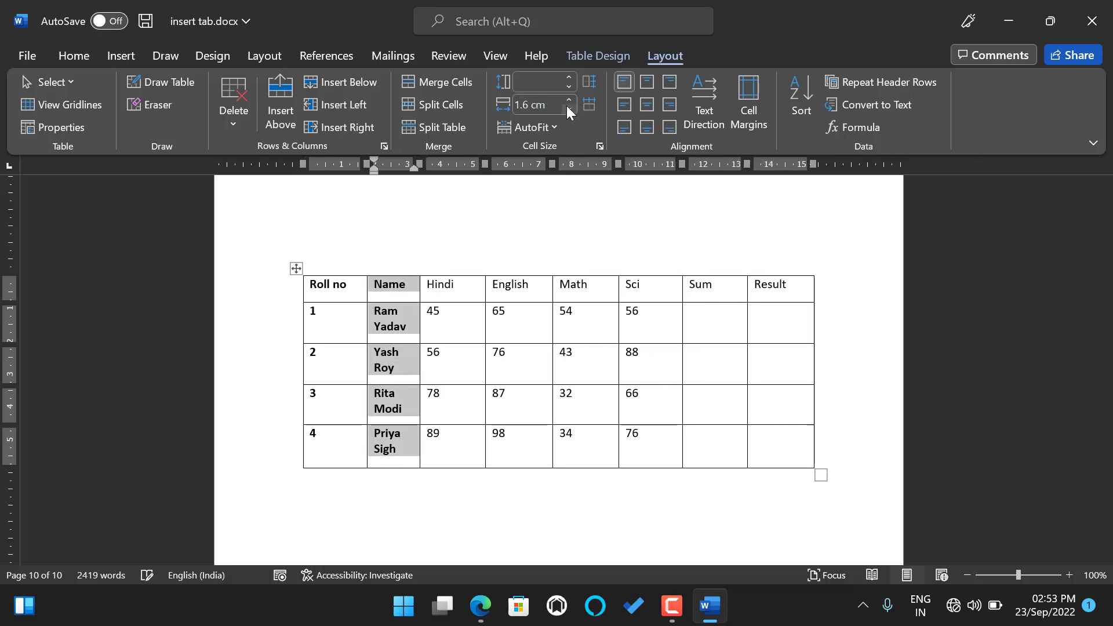
Widen the Name column in small increments to 2.3 cm.
{"action": "left_click", "coordinate": [568, 102]}
{"action": "left_click", "coordinate": [569, 102]}
{"action": "left_click", "coordinate": [568, 102]}
{"action": "left_click", "coordinate": [569, 102]}
{"action": "left_click", "coordinate": [568, 102]}
{"action": "left_click", "coordinate": [568, 102]}
{"action": "left_click", "coordinate": [568, 102]}
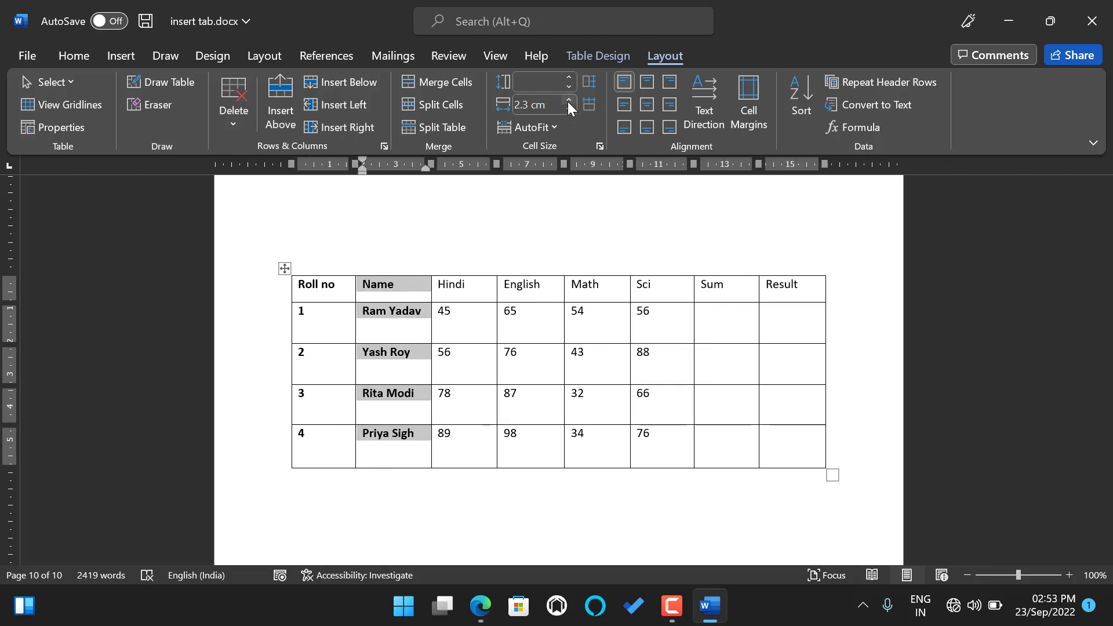
Try a 5 cm width for the Name column and undo it.
{"action": "left_click", "coordinate": [526, 107]}
{"action": "type", "text": "5 cm"}
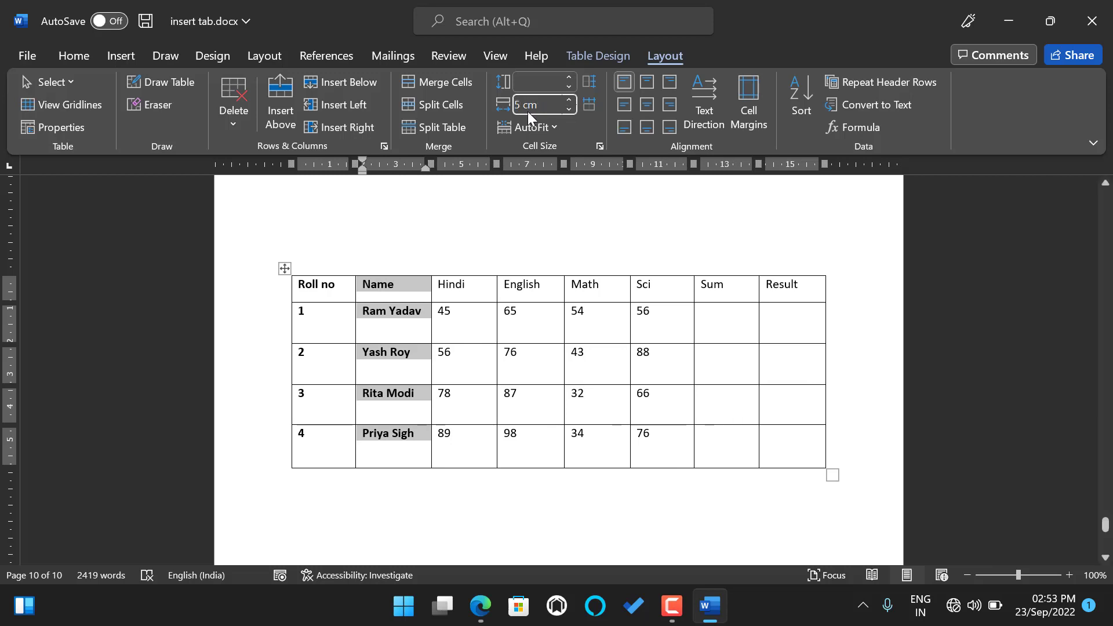
{"action": "key", "text": "Return"}
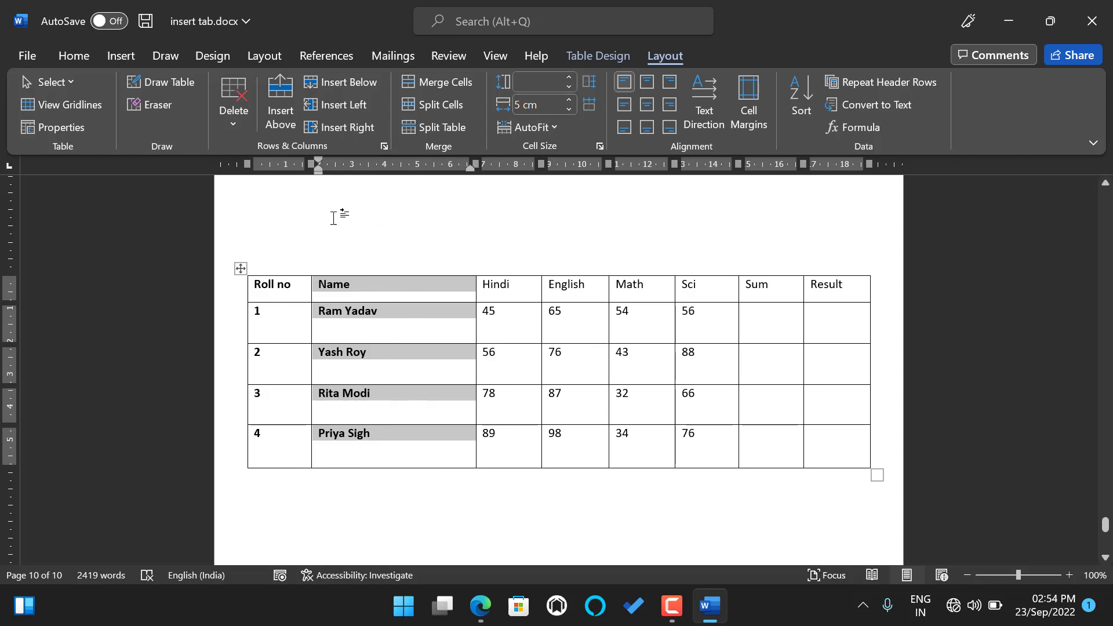
{"action": "left_click", "coordinate": [68, 53]}
{"action": "left_click", "coordinate": [29, 80]}
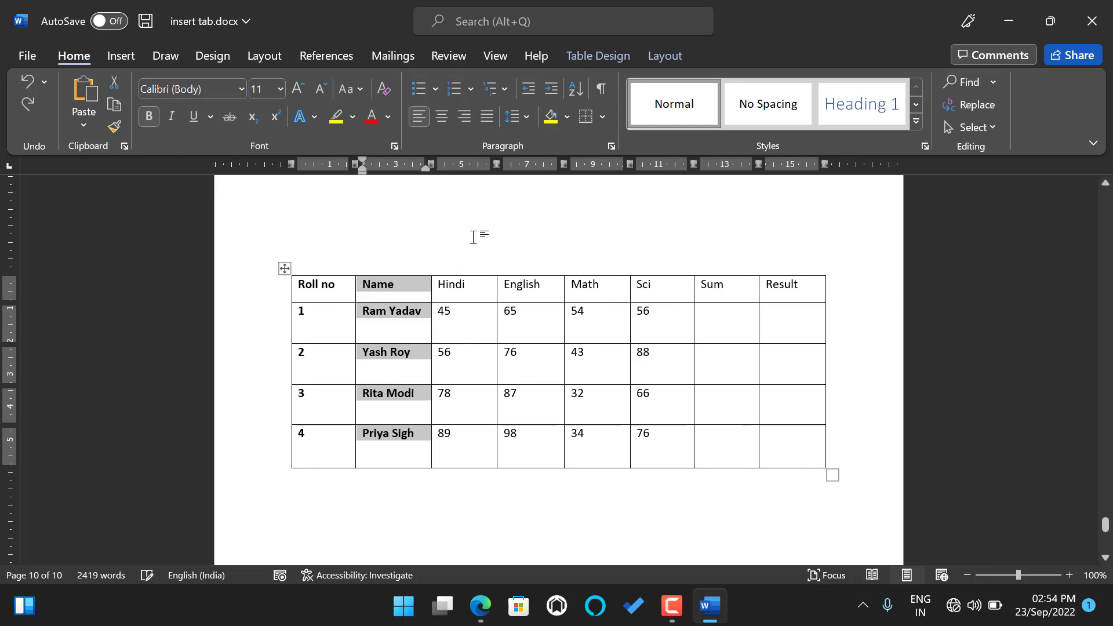
Try different top, middle and bottom cell alignments on roll numbers 1 to 4, ending with centered both horizontally and vertically.
{"action": "left_click", "coordinate": [662, 56]}
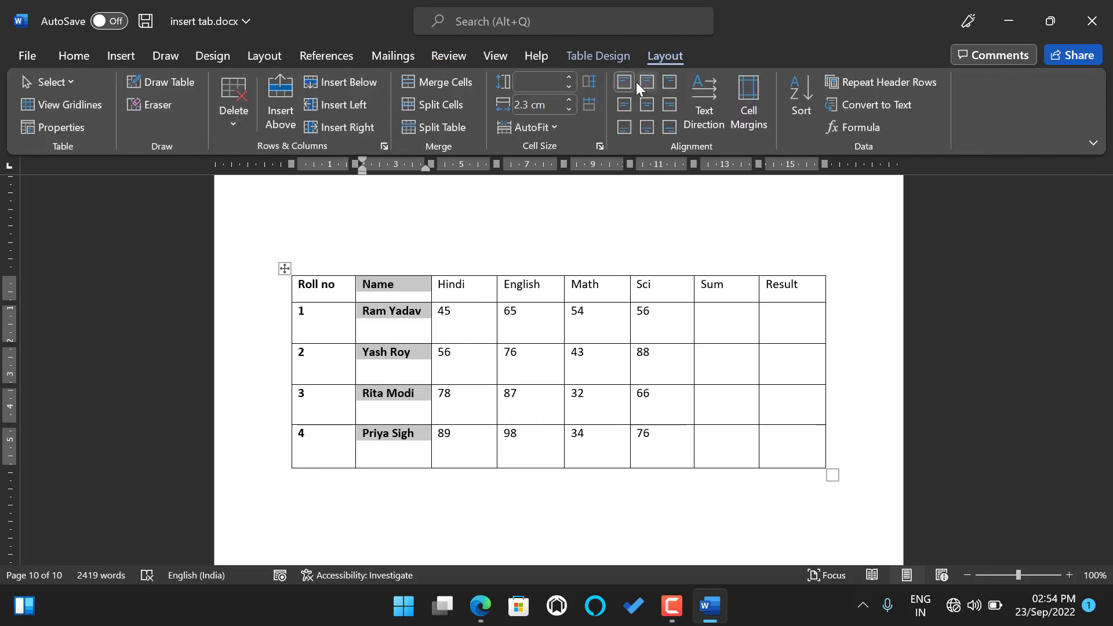
{"action": "left_click", "coordinate": [627, 323]}
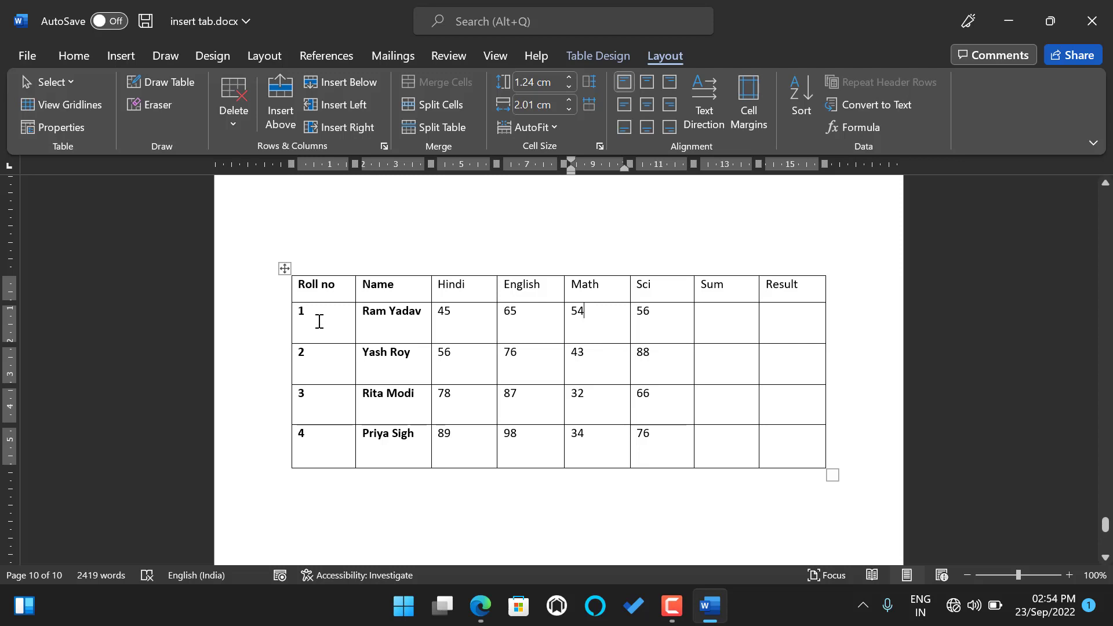
{"action": "left_click_drag", "start_coordinate": [319, 321], "coordinate": [326, 442]}
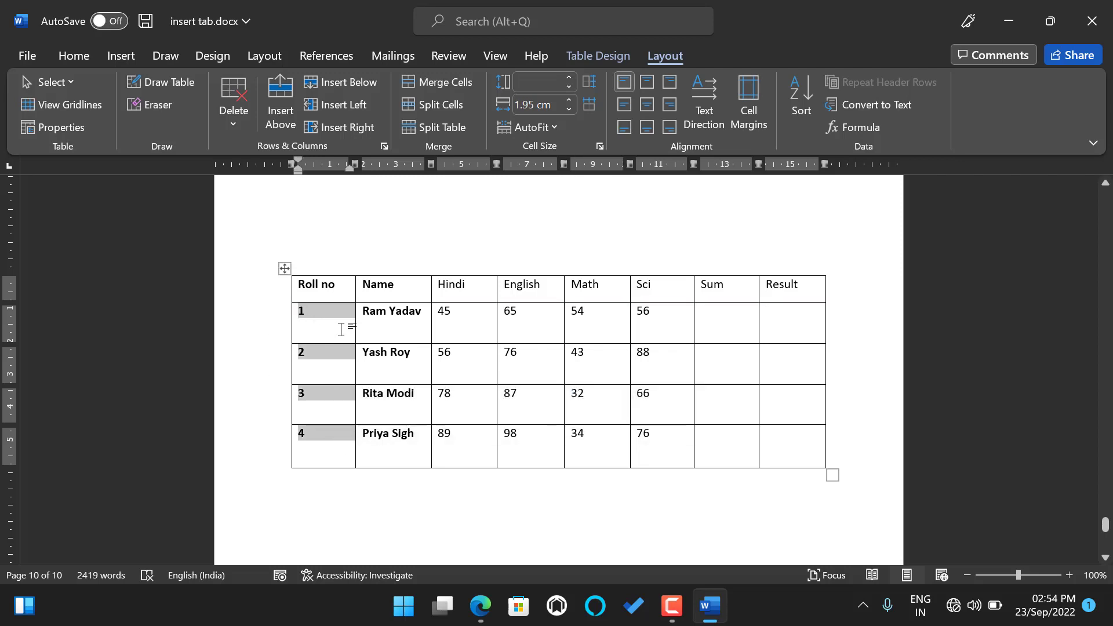
{"action": "left_click", "coordinate": [649, 77]}
{"action": "left_click", "coordinate": [671, 82]}
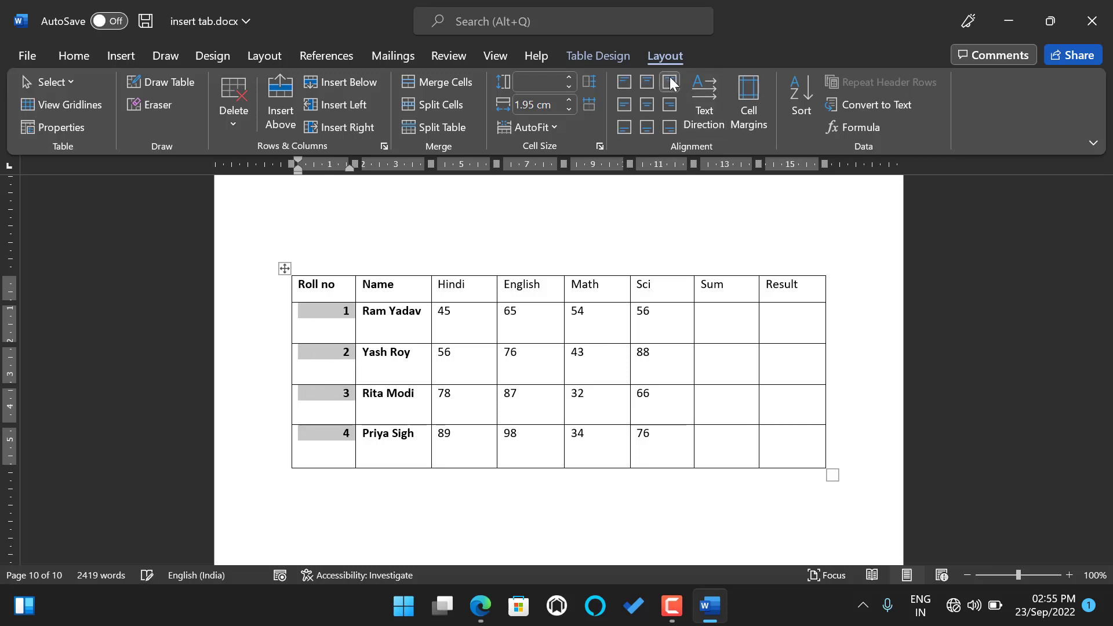
{"action": "left_click", "coordinate": [625, 105]}
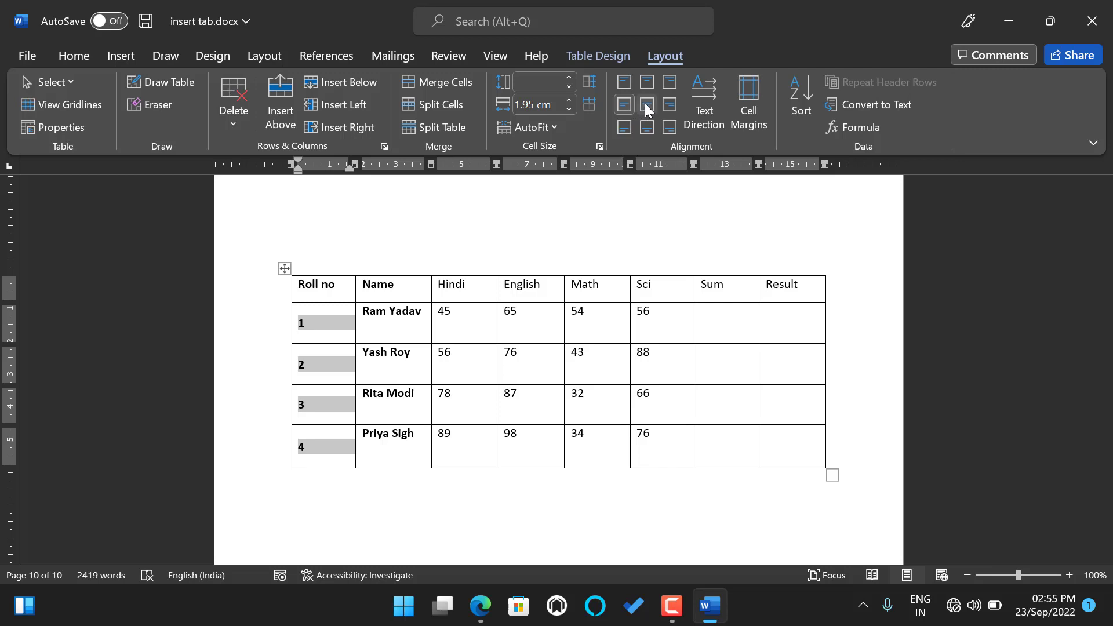
{"action": "left_click", "coordinate": [647, 104]}
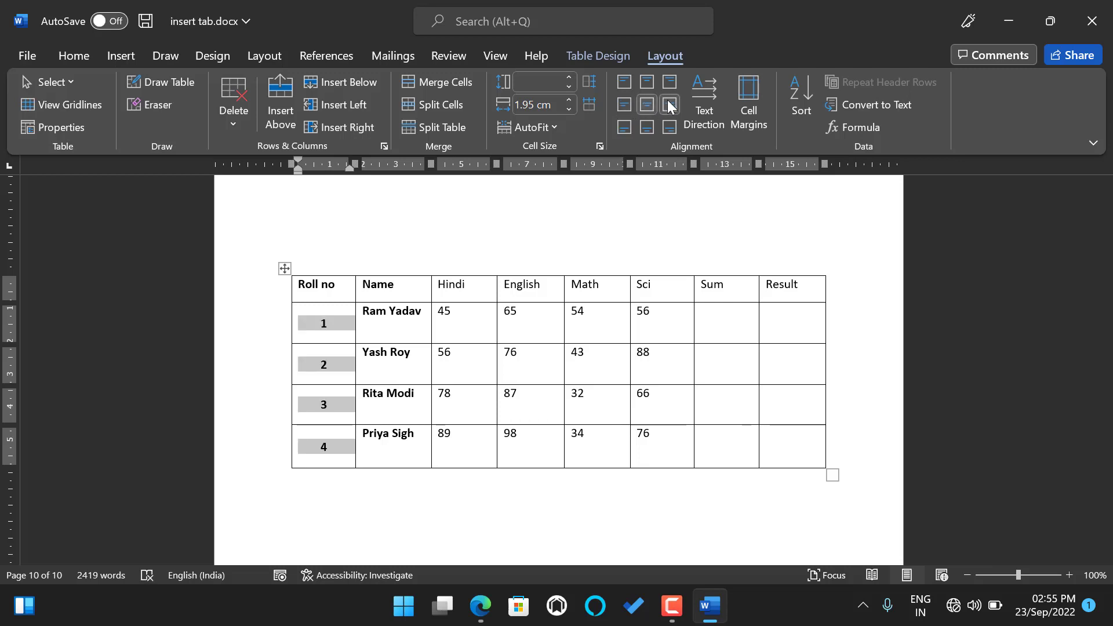
{"action": "left_click", "coordinate": [625, 128]}
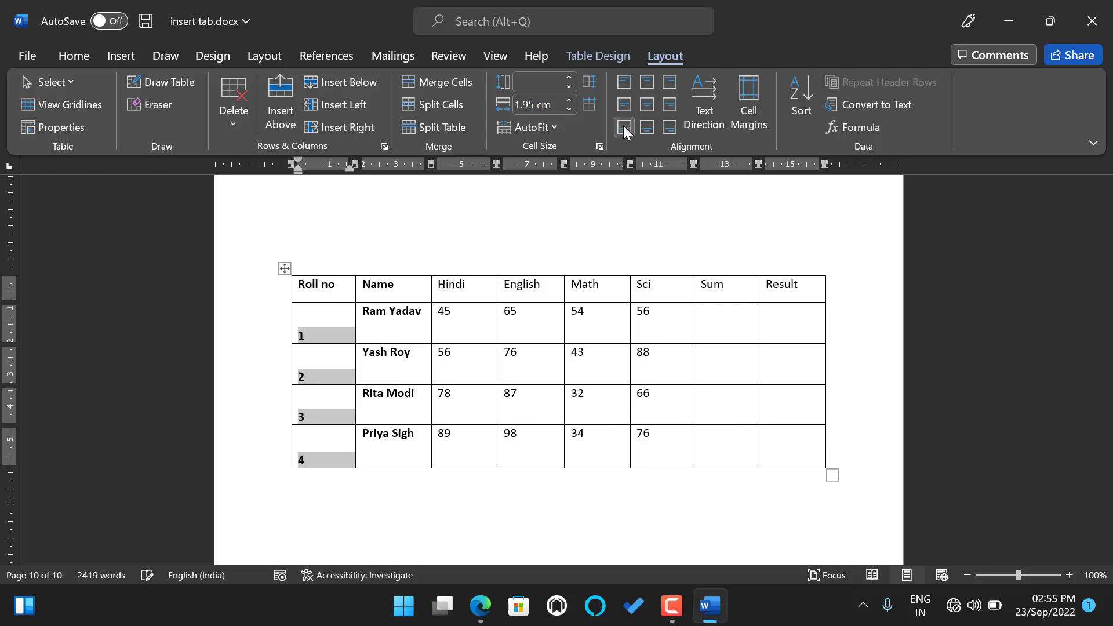
{"action": "left_click", "coordinate": [647, 128]}
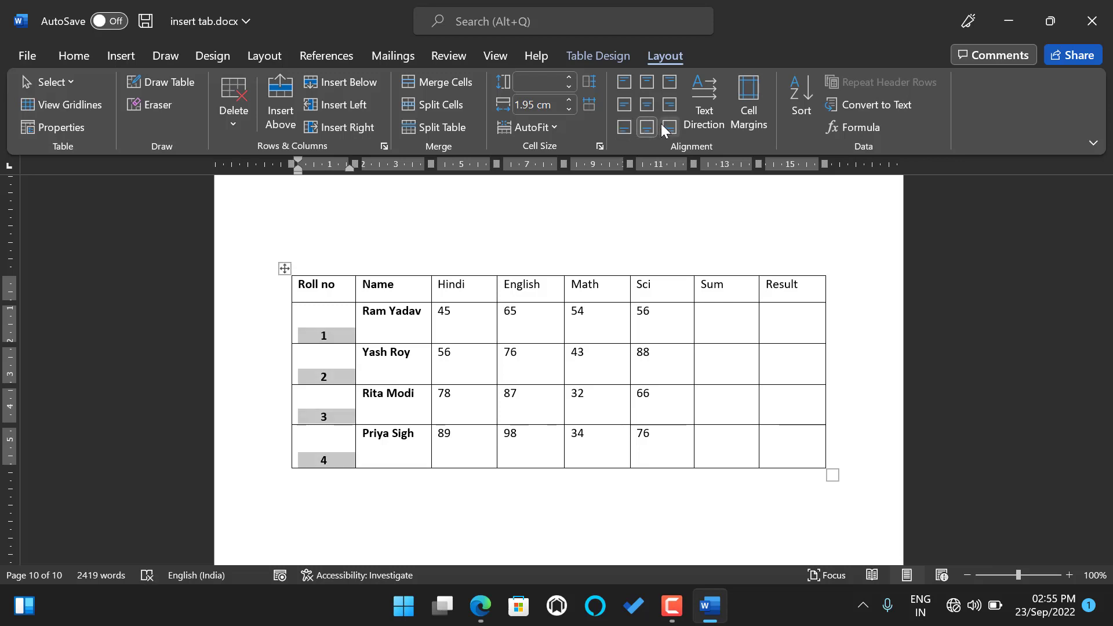
{"action": "left_click", "coordinate": [664, 129]}
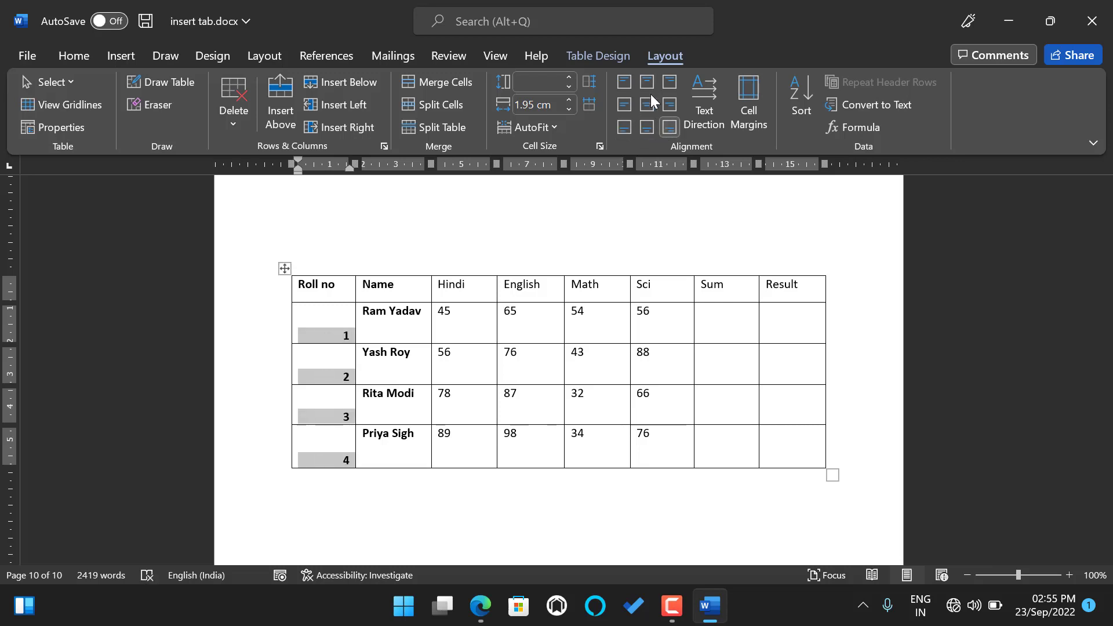
{"action": "left_click", "coordinate": [652, 102]}
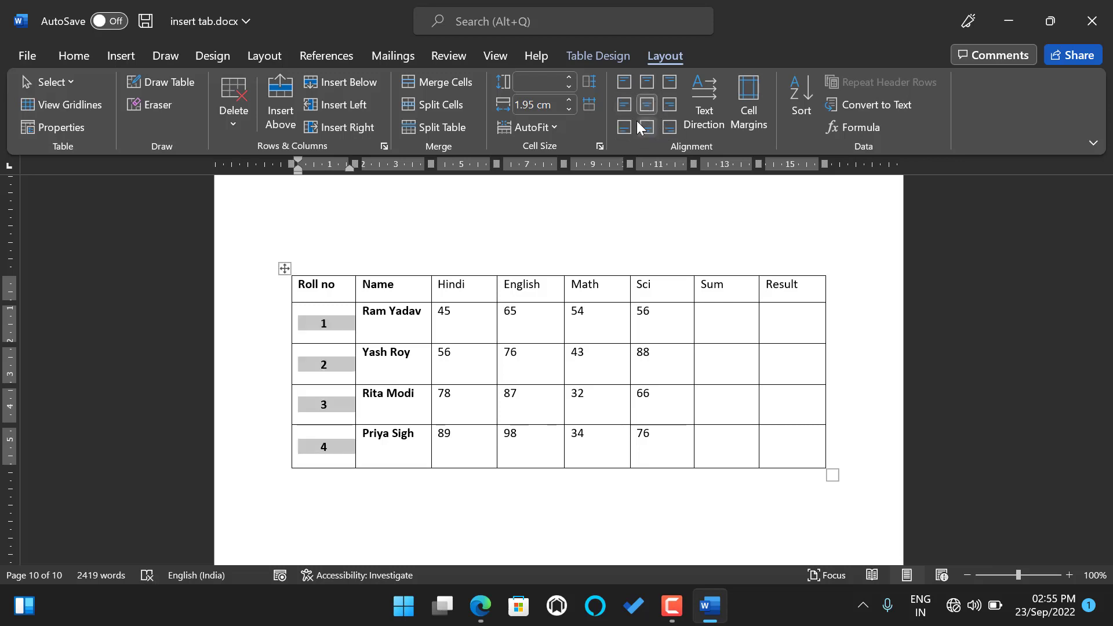
Center the Name through Sci columns and the Sum and Result headings both horizontally and vertically in their cells.
{"action": "mouse_move", "coordinate": [398, 298]}
{"action": "left_mouse_down"}
{"action": "mouse_move", "coordinate": [406, 290]}
{"action": "mouse_move", "coordinate": [614, 385]}
{"action": "mouse_move", "coordinate": [651, 438]}
{"action": "left_mouse_up"}
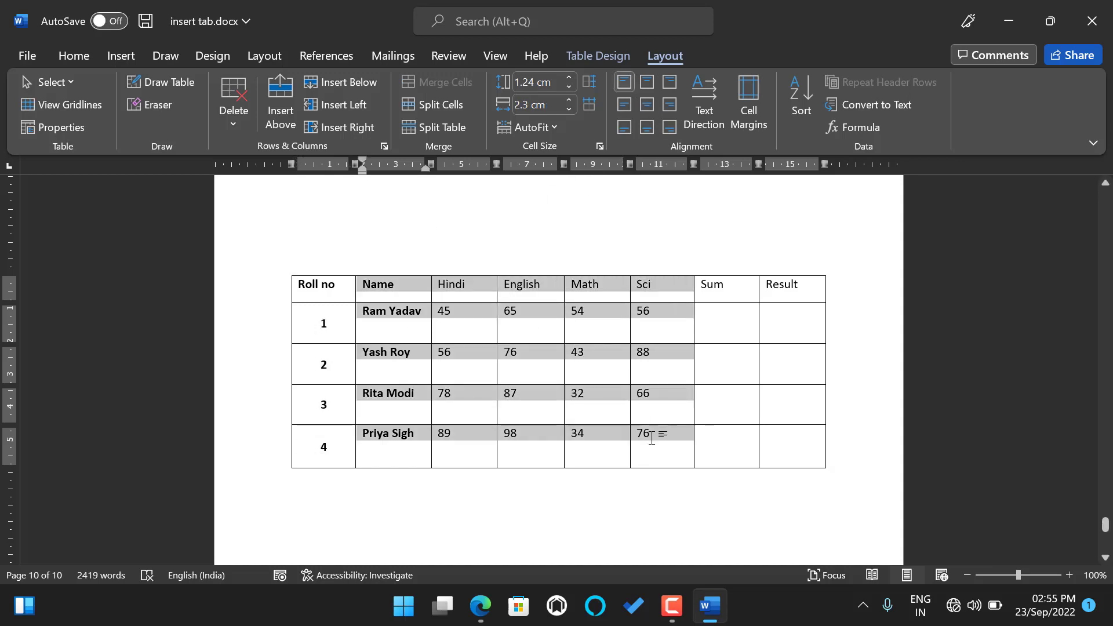
{"action": "left_click", "coordinate": [647, 104]}
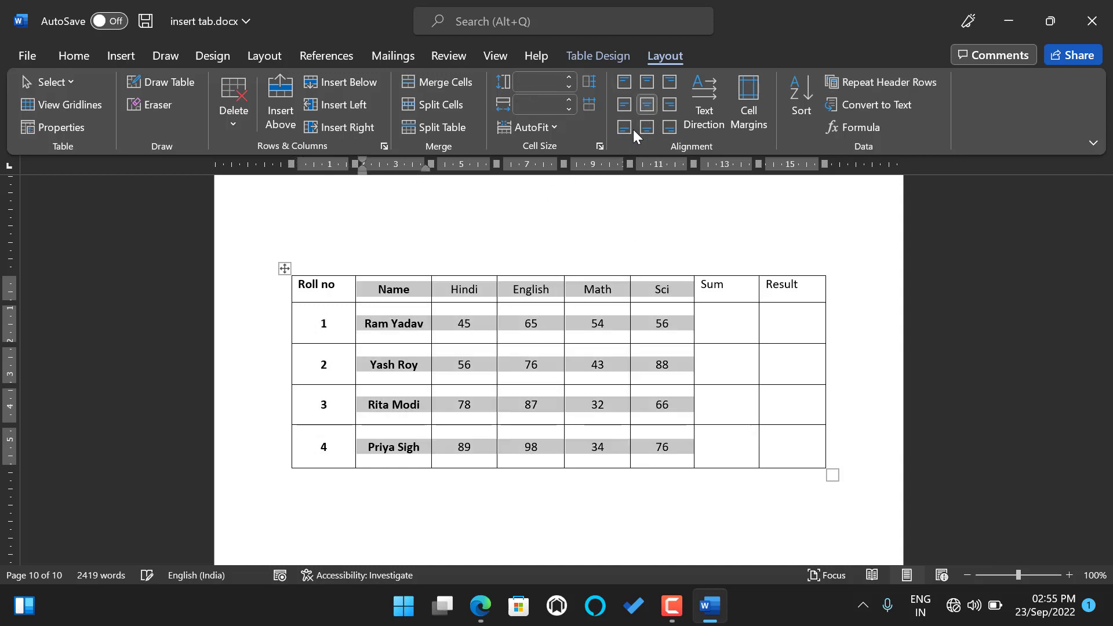
{"action": "left_click", "coordinate": [667, 368]}
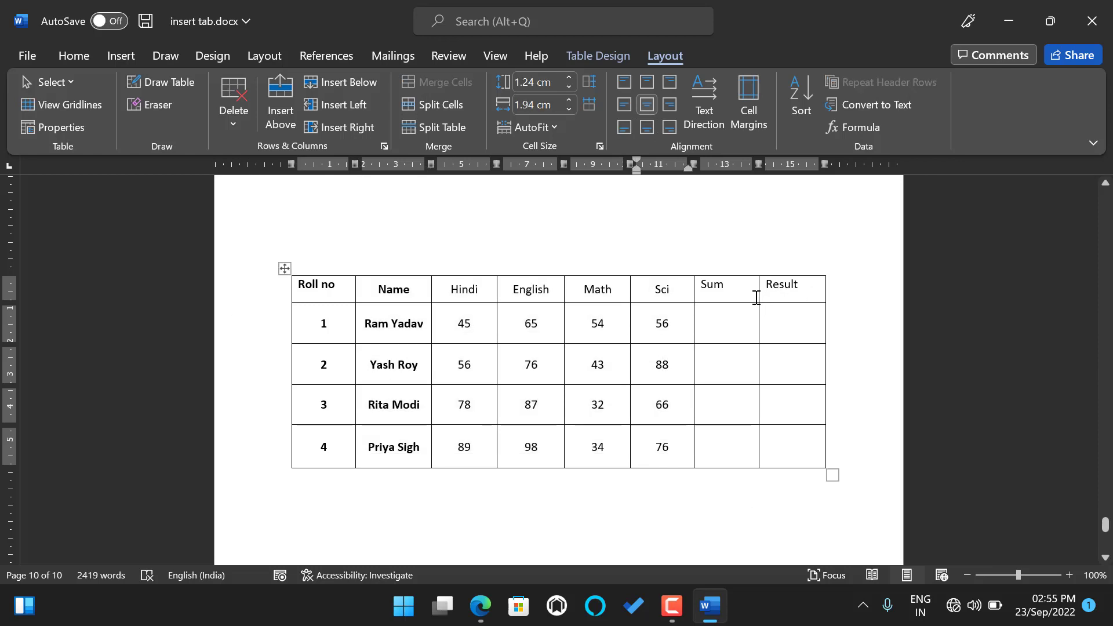
{"action": "left_click_drag", "start_coordinate": [756, 295], "coordinate": [793, 288]}
{"action": "left_click", "coordinate": [647, 109]}
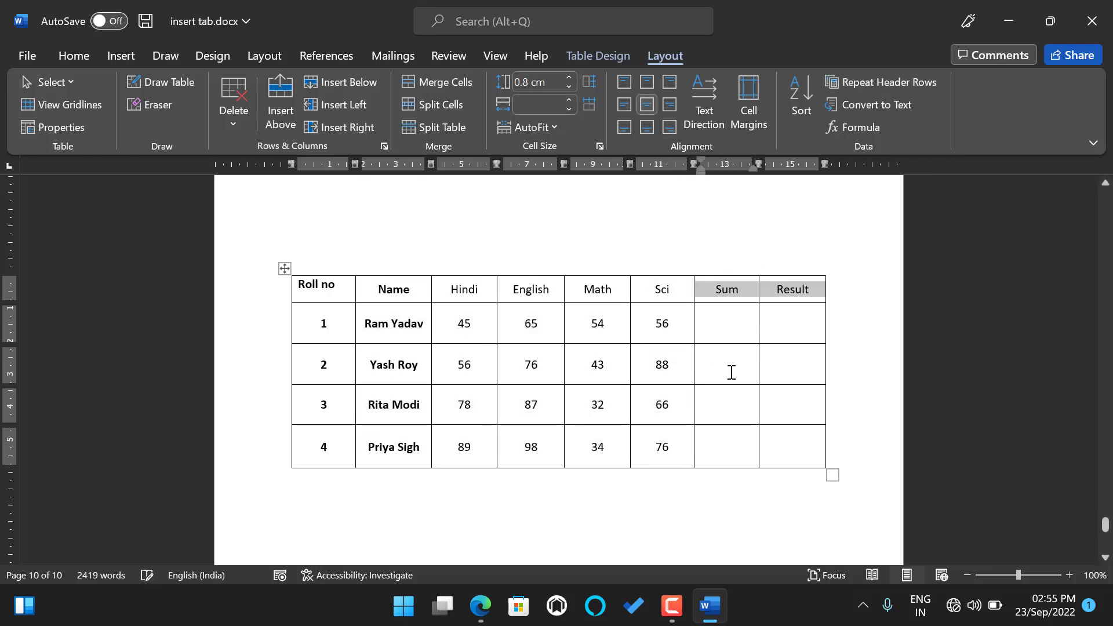
{"action": "left_click", "coordinate": [656, 283]}
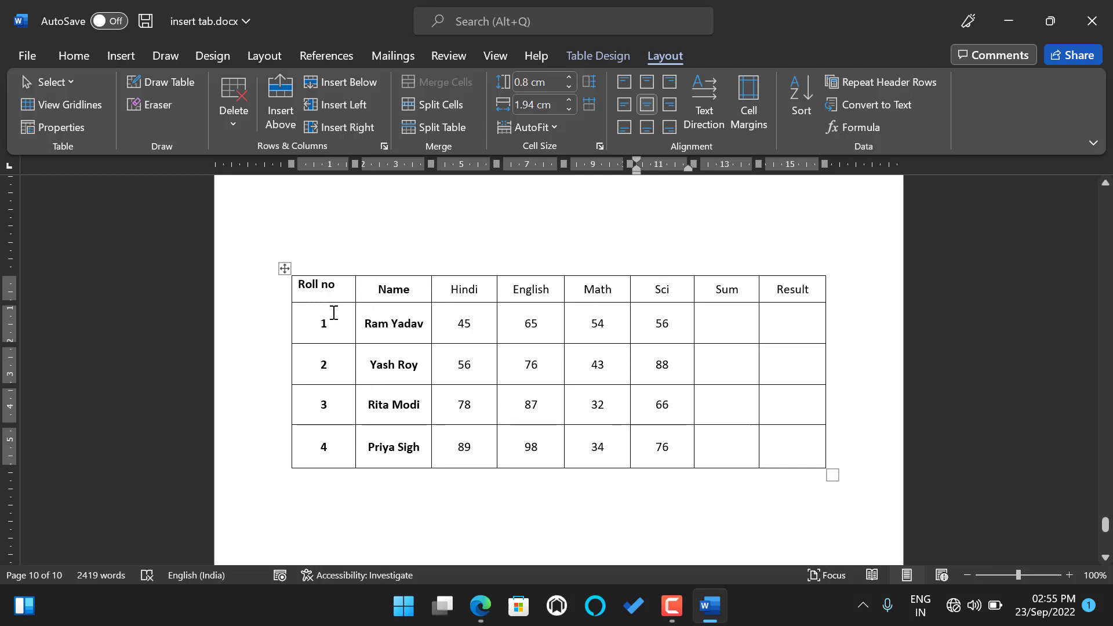
Rotate the text of roll numbers 1 to 4 to read downward and switch it to read upward.
{"action": "left_click_drag", "start_coordinate": [329, 318], "coordinate": [339, 449]}
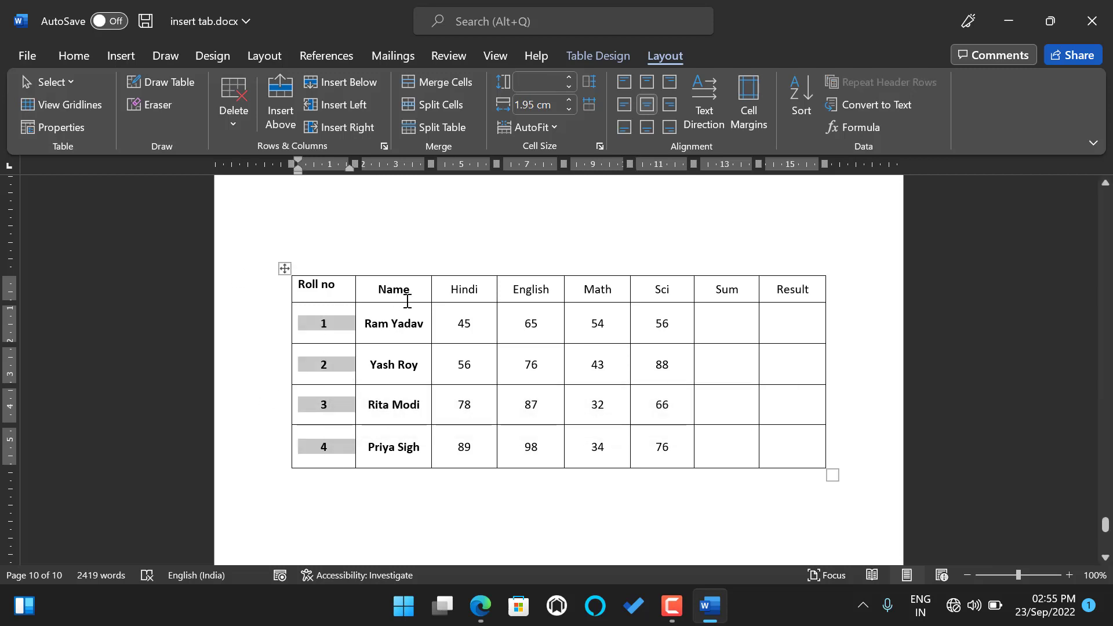
{"action": "left_click", "coordinate": [712, 103]}
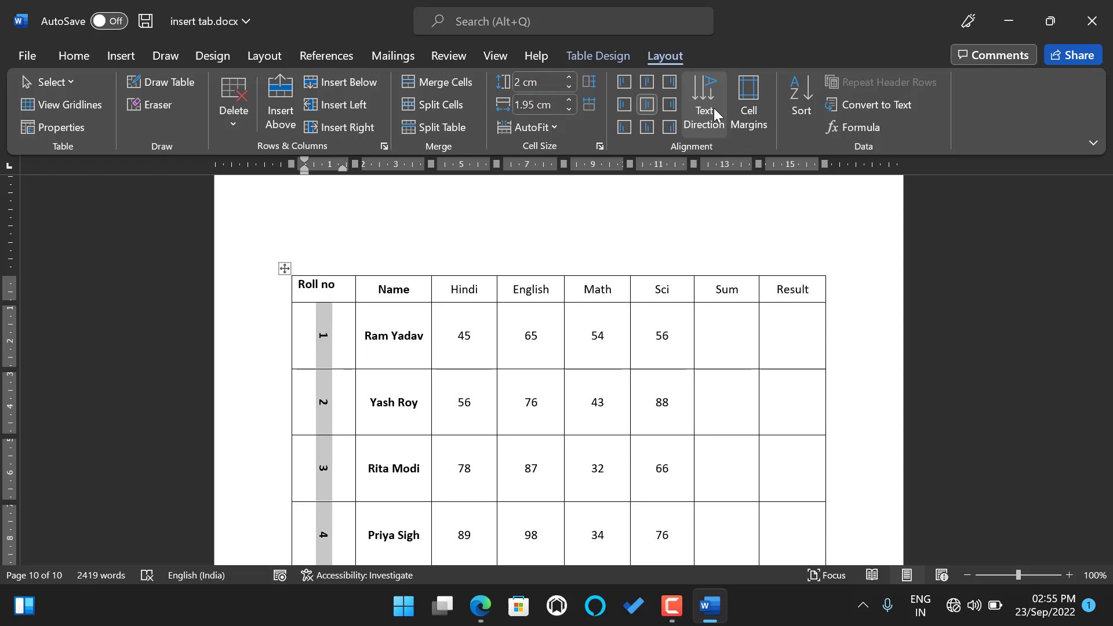
{"action": "scroll", "coordinate": [767, 354], "scroll_direction": "down", "scroll_amount": 1}
{"action": "scroll", "coordinate": [766, 354], "scroll_direction": "down", "scroll_amount": 3}
{"action": "scroll", "coordinate": [733, 358], "scroll_direction": "up", "scroll_amount": 3}
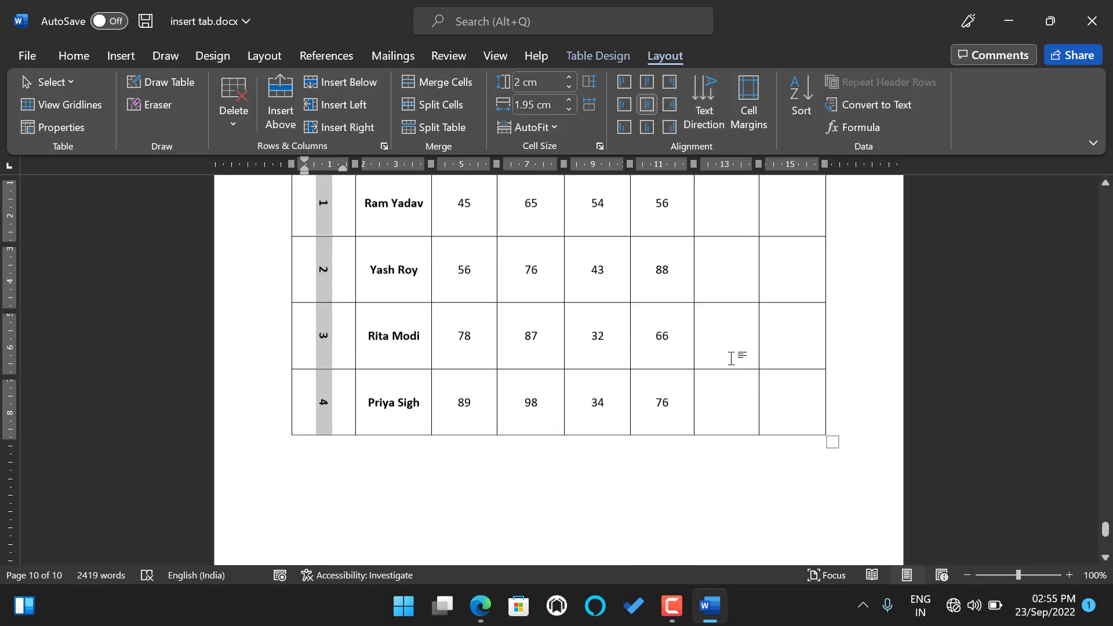
{"action": "left_click", "coordinate": [710, 112]}
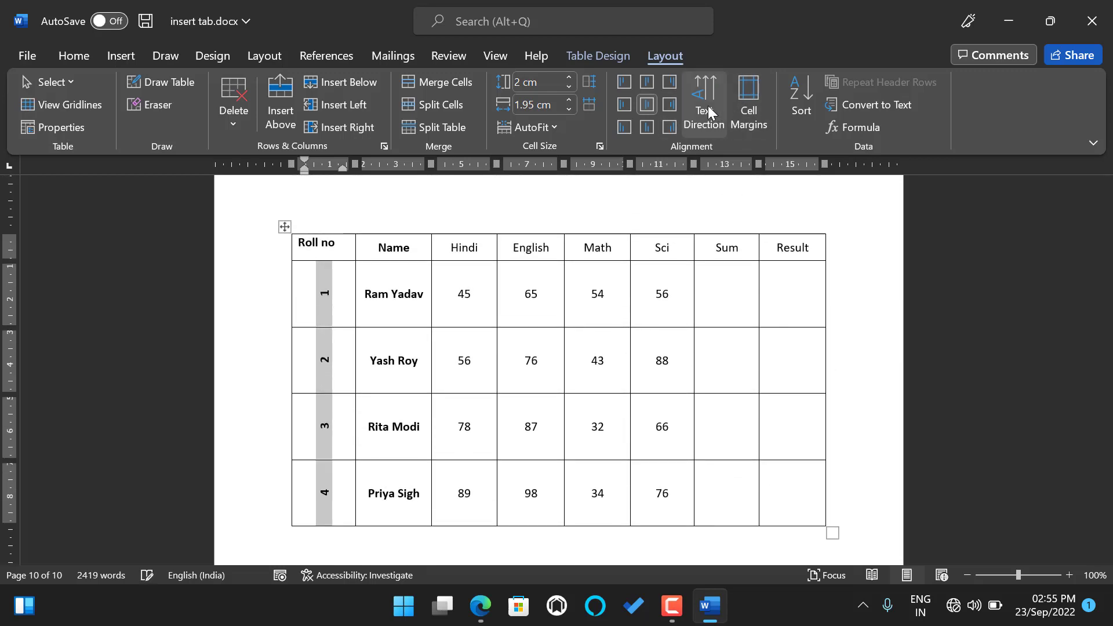
Cycle the text direction of roll numbers 1 to 4 several times, ending with horizontal text.
{"action": "left_click", "coordinate": [710, 112]}
{"action": "left_click", "coordinate": [710, 112]}
{"action": "left_click", "coordinate": [710, 112]}
{"action": "left_click", "coordinate": [710, 112]}
{"action": "left_click", "coordinate": [710, 112]}
{"action": "left_click", "coordinate": [710, 112]}
{"action": "left_click", "coordinate": [710, 112]}
{"action": "left_click", "coordinate": [710, 112]}
{"action": "left_click", "coordinate": [709, 112]}
{"action": "left_click", "coordinate": [709, 112]}
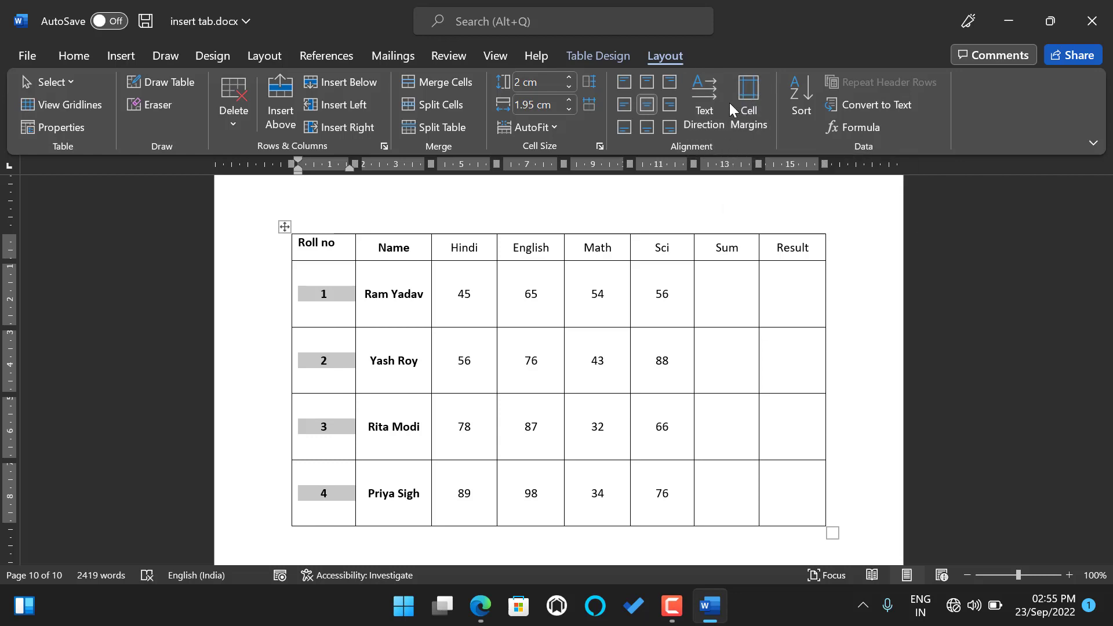
{"action": "left_click", "coordinate": [747, 112]}
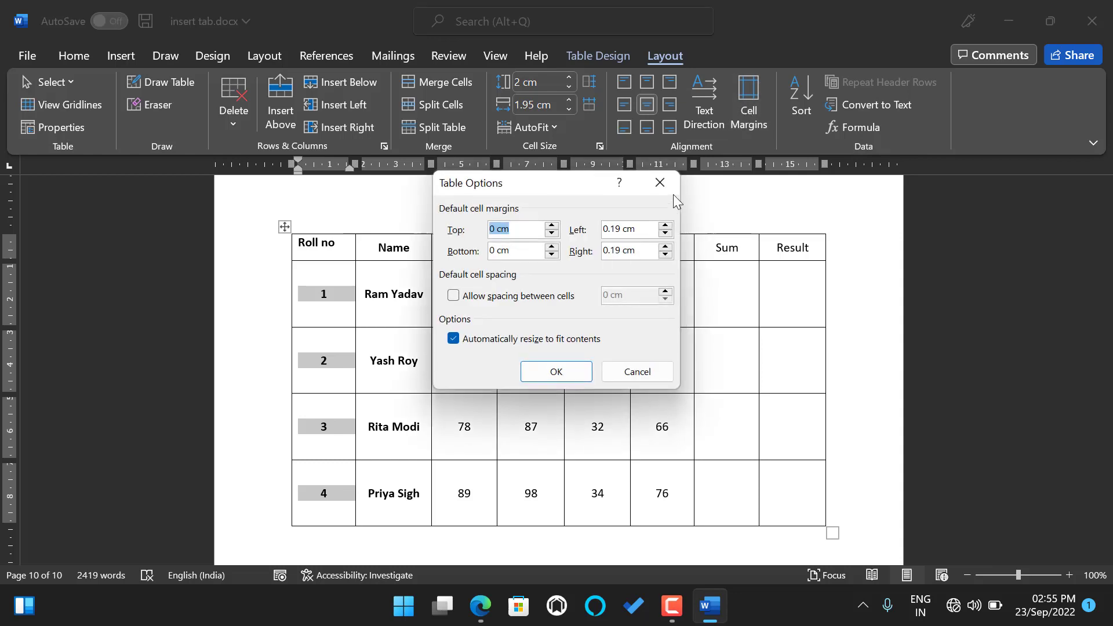
{"action": "left_click", "coordinate": [661, 183]}
{"action": "left_click", "coordinate": [445, 378]}
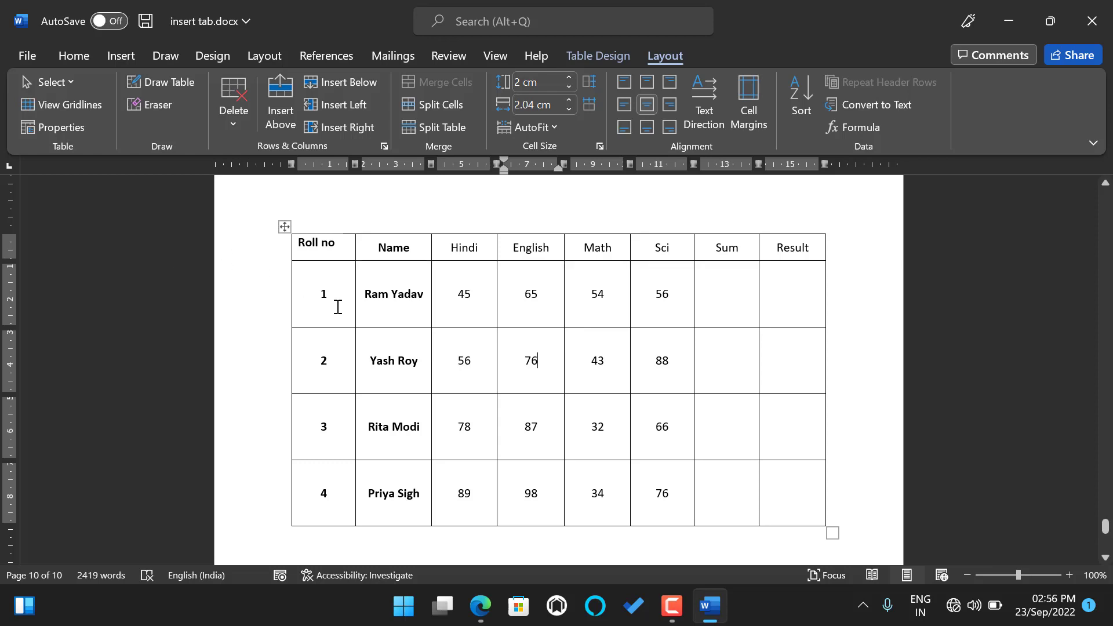
Set the top, bottom, left and right default cell margins of the entire marks table to 1 cm.
{"action": "left_click_drag", "start_coordinate": [338, 308], "coordinate": [773, 519]}
{"action": "left_click", "coordinate": [323, 244]}
{"action": "left_click_drag", "start_coordinate": [363, 270], "coordinate": [775, 485]}
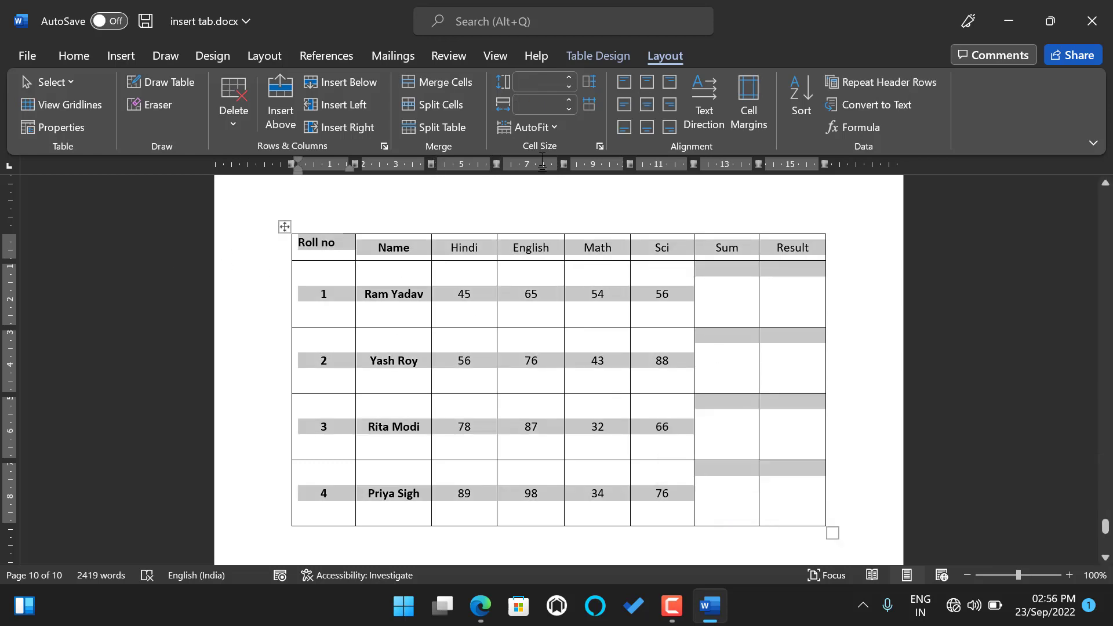
{"action": "left_click", "coordinate": [747, 109]}
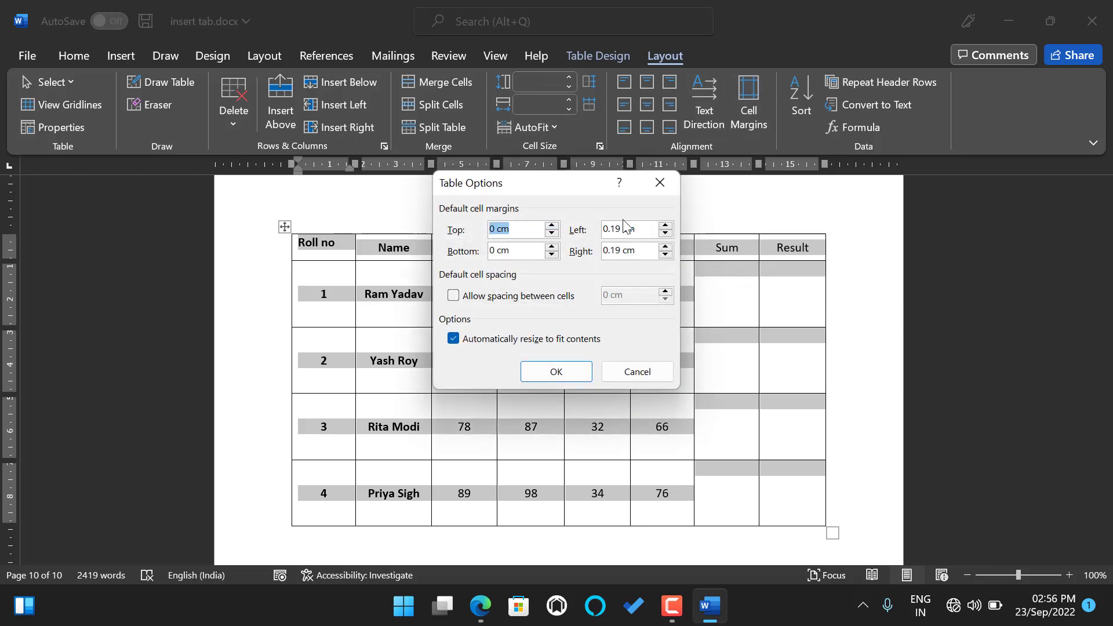
{"action": "left_click_drag", "start_coordinate": [619, 231], "coordinate": [603, 243]}
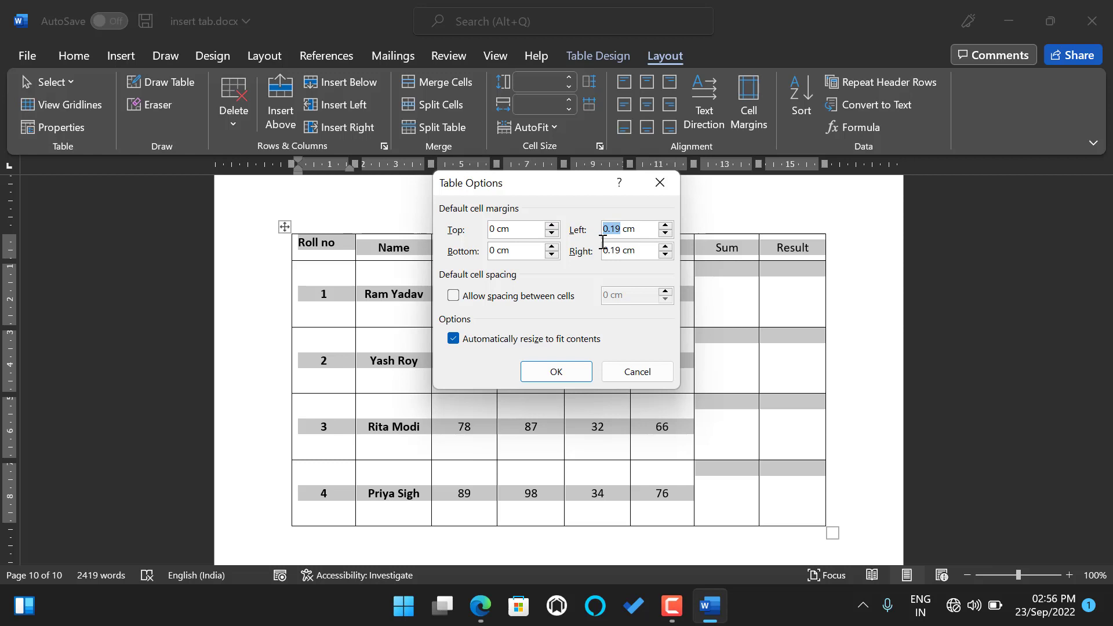
{"action": "left_click", "coordinate": [496, 231]}
{"action": "key", "text": "BackSpace"}
{"action": "type", "text": "1"}
{"action": "left_click_drag", "start_coordinate": [494, 252], "coordinate": [484, 252]}
{"action": "type", "text": "1"}
{"action": "left_click_drag", "start_coordinate": [622, 223], "coordinate": [578, 223]}
{"action": "type", "text": "1"}
{"action": "left_click_drag", "start_coordinate": [623, 250], "coordinate": [589, 248]}
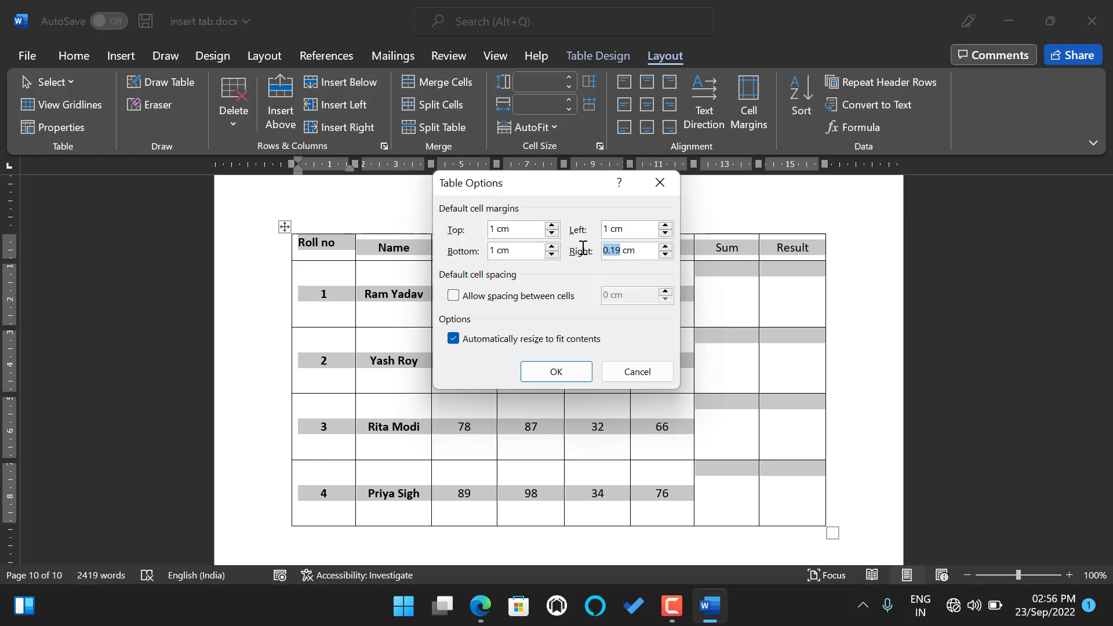
{"action": "type", "text": "1"}
{"action": "left_click", "coordinate": [548, 372]}
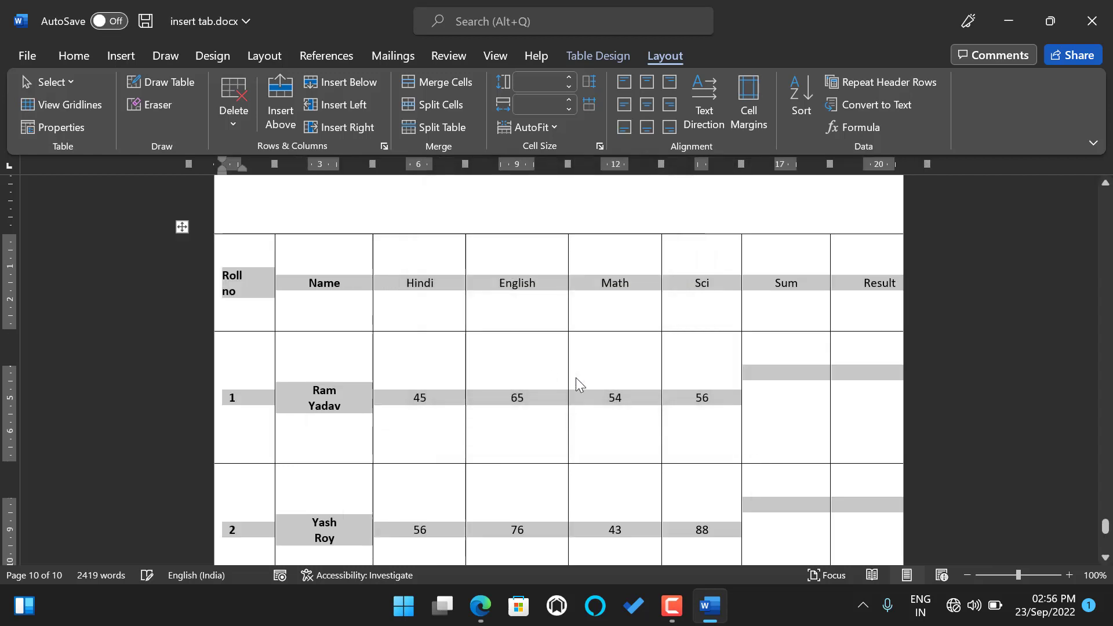
Undo the cell margin change on the marks table and deselect the table.
{"action": "scroll", "coordinate": [610, 372], "scroll_direction": "down", "scroll_amount": 8}
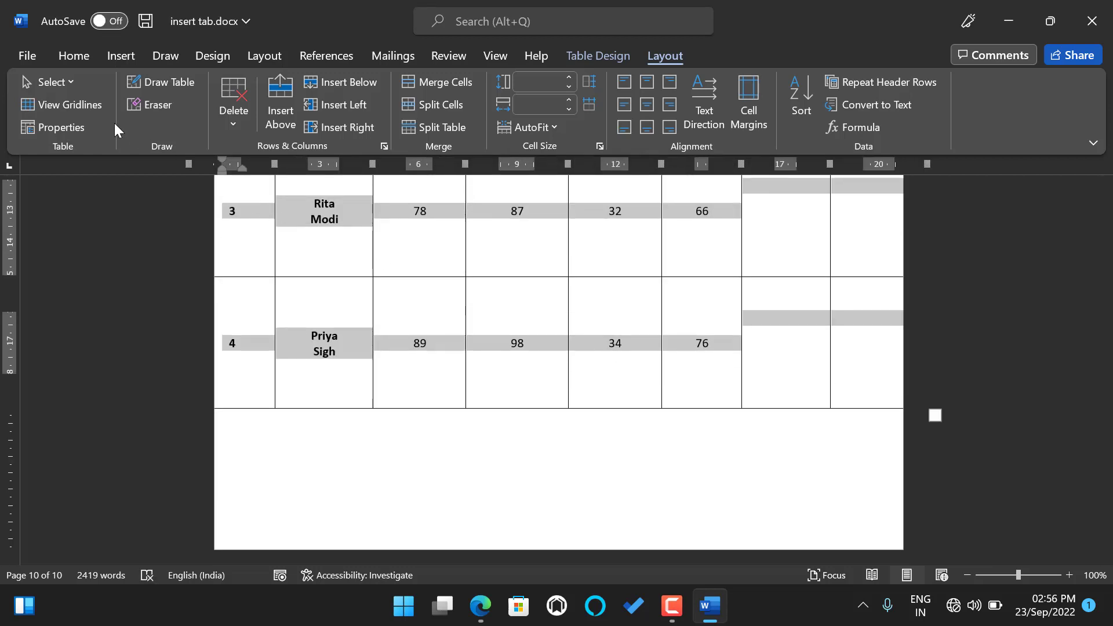
{"action": "left_click", "coordinate": [71, 57]}
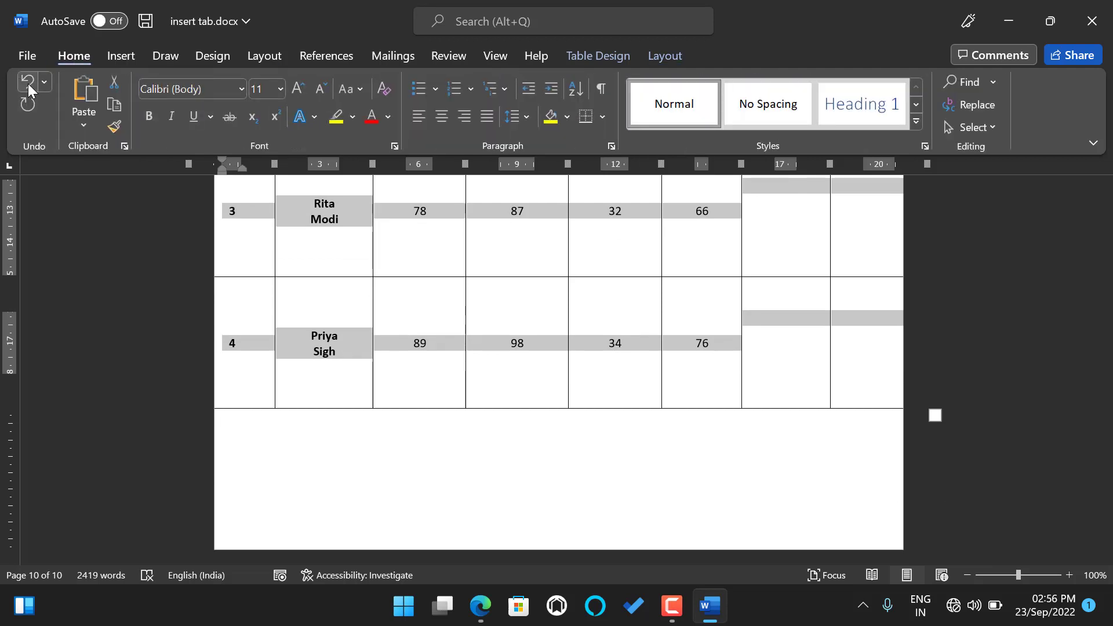
{"action": "left_click", "coordinate": [27, 83]}
{"action": "scroll", "coordinate": [617, 238], "scroll_direction": "up", "scroll_amount": 7}
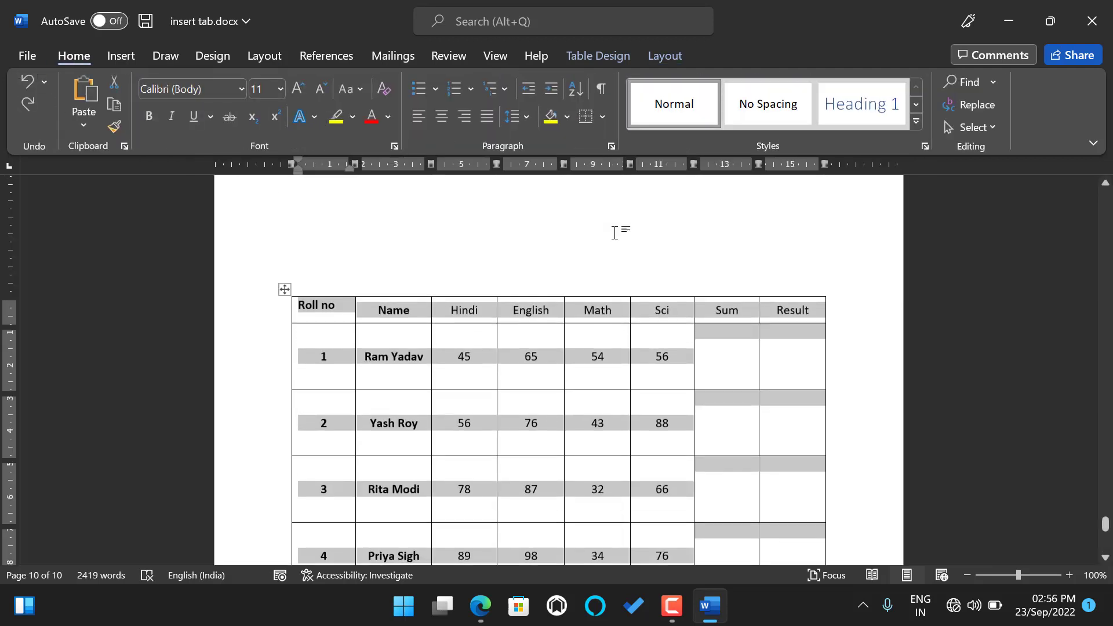
{"action": "scroll", "coordinate": [461, 238], "scroll_direction": "down", "scroll_amount": 2}
{"action": "scroll", "coordinate": [459, 242], "scroll_direction": "down", "scroll_amount": 4}
{"action": "scroll", "coordinate": [458, 242], "scroll_direction": "up", "scroll_amount": 4}
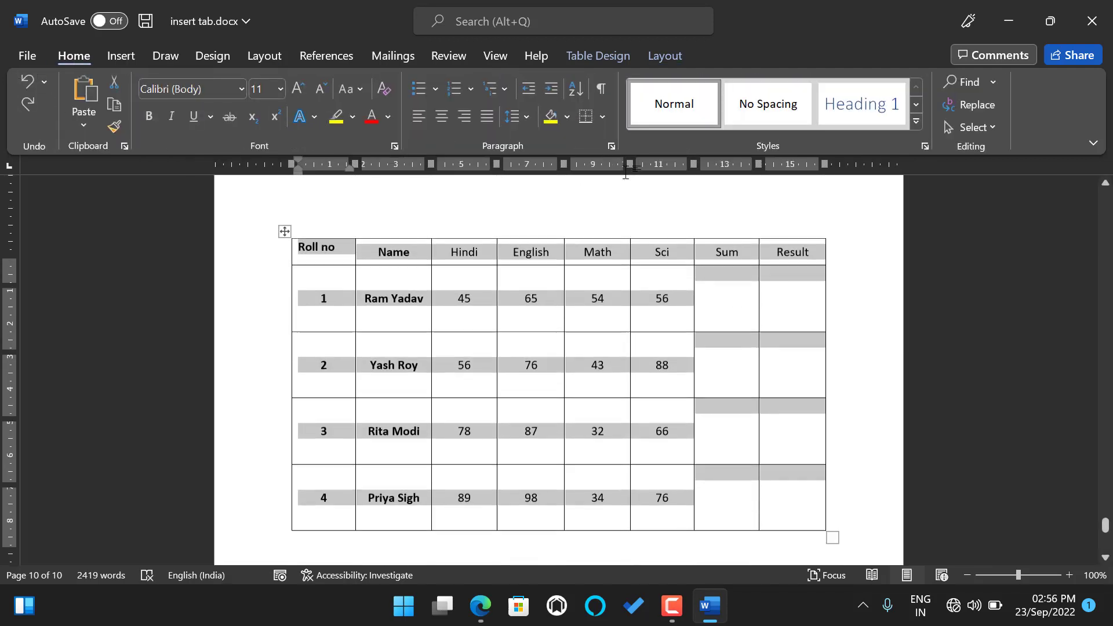
{"action": "left_click", "coordinate": [556, 319]}
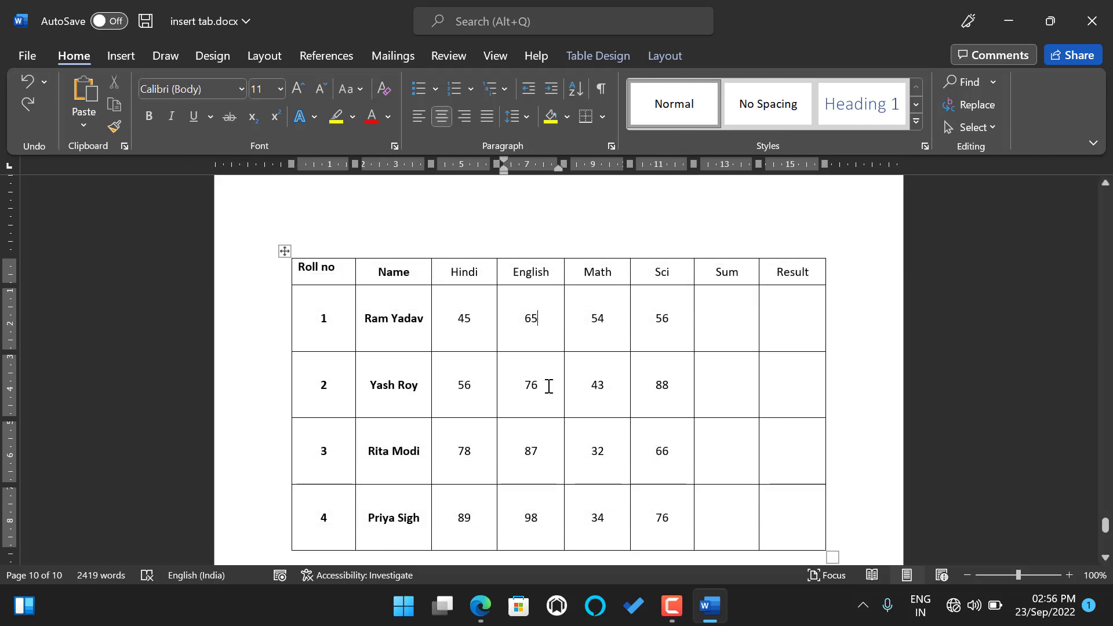
Sort the student rows by the roll number column (Column 1) as Number in ascending order.
{"action": "left_click", "coordinate": [651, 52]}
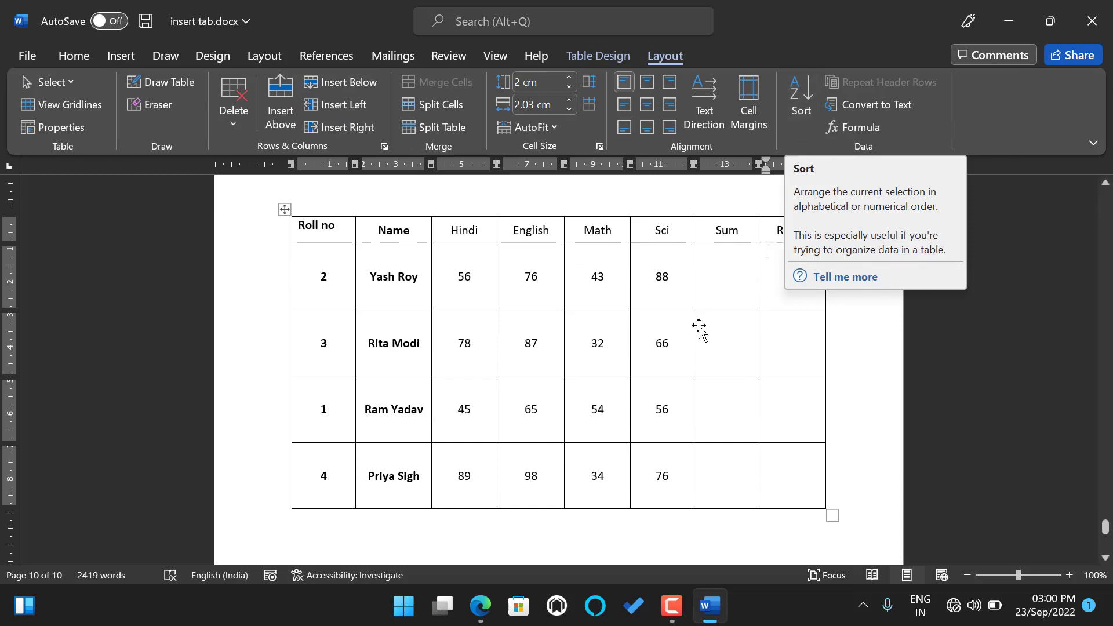
{"action": "left_click", "coordinate": [713, 300]}
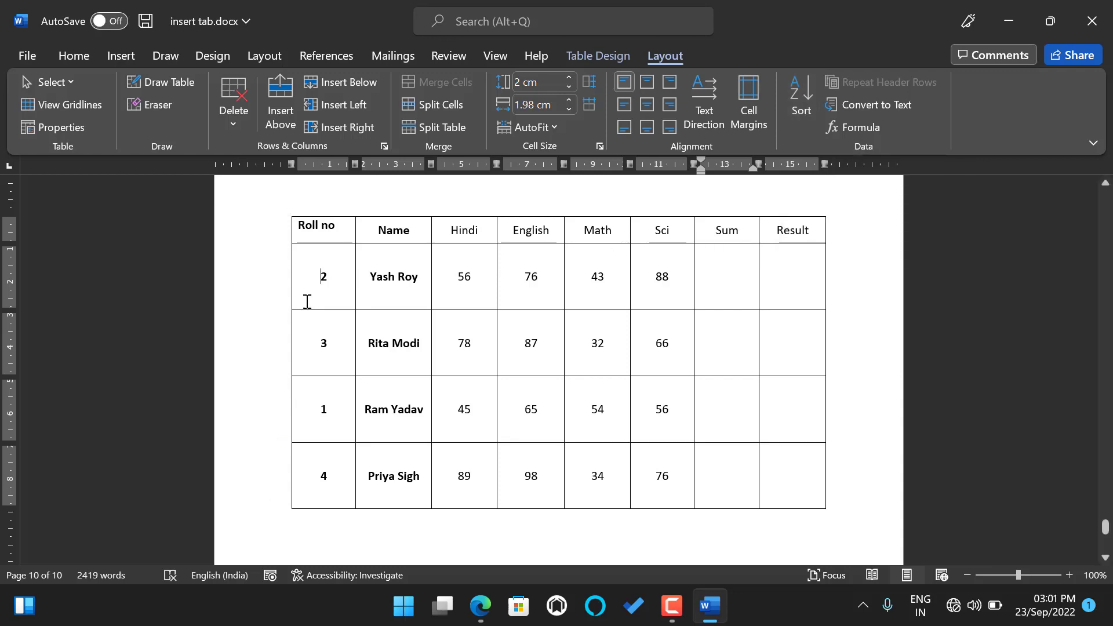
{"action": "left_click_drag", "start_coordinate": [308, 301], "coordinate": [316, 465]}
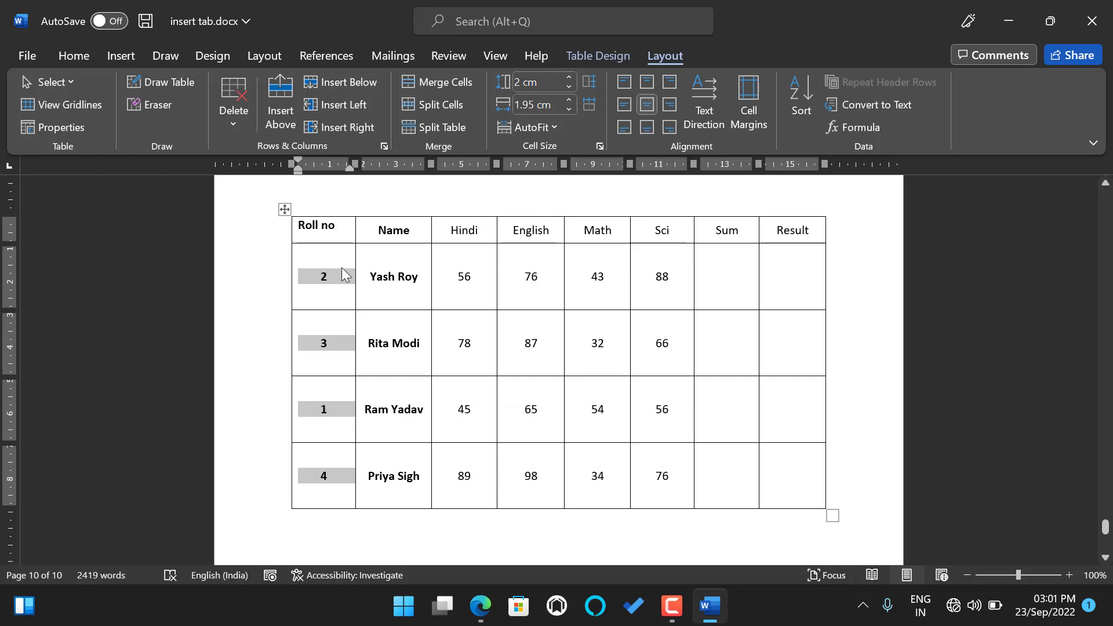
{"action": "left_click", "coordinate": [802, 96]}
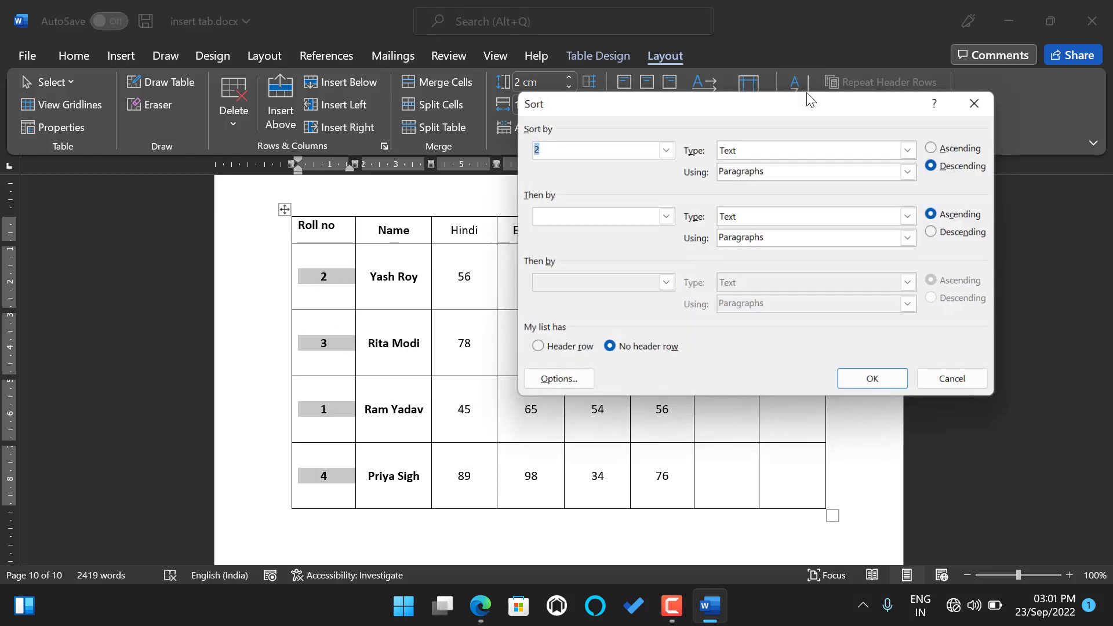
{"action": "left_click", "coordinate": [666, 150]}
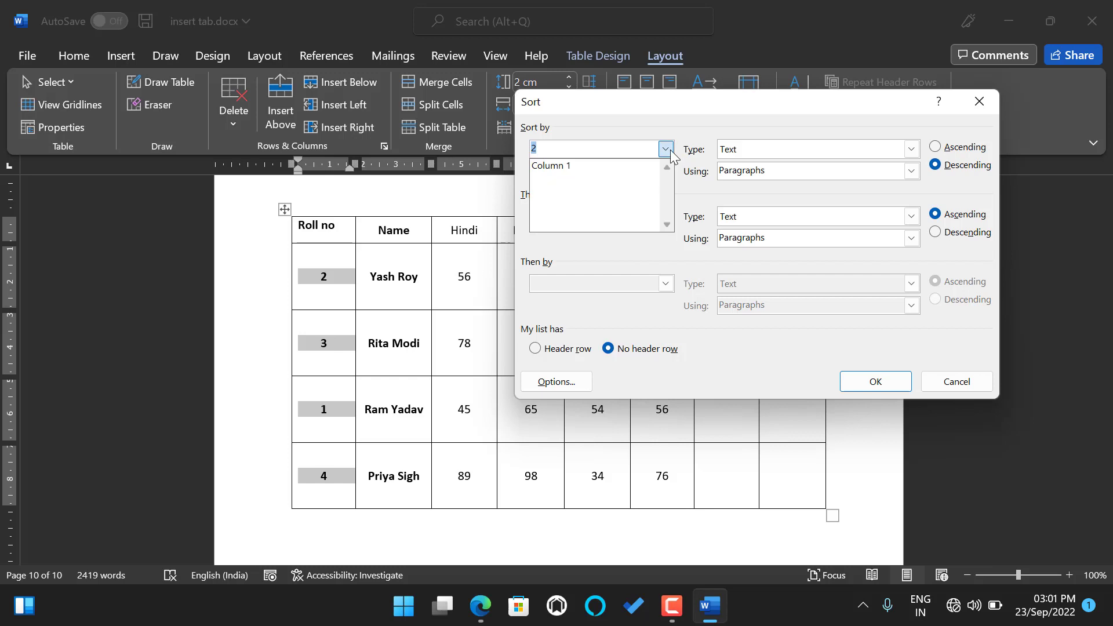
{"action": "left_click", "coordinate": [634, 167]}
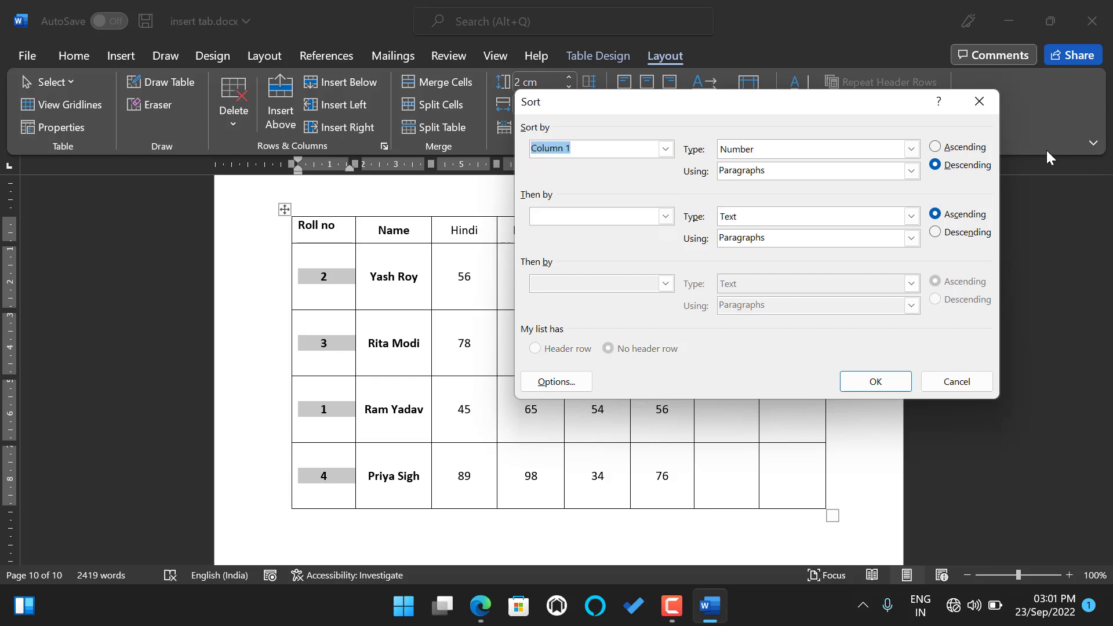
{"action": "left_click", "coordinate": [912, 149]}
{"action": "left_click", "coordinate": [845, 178]}
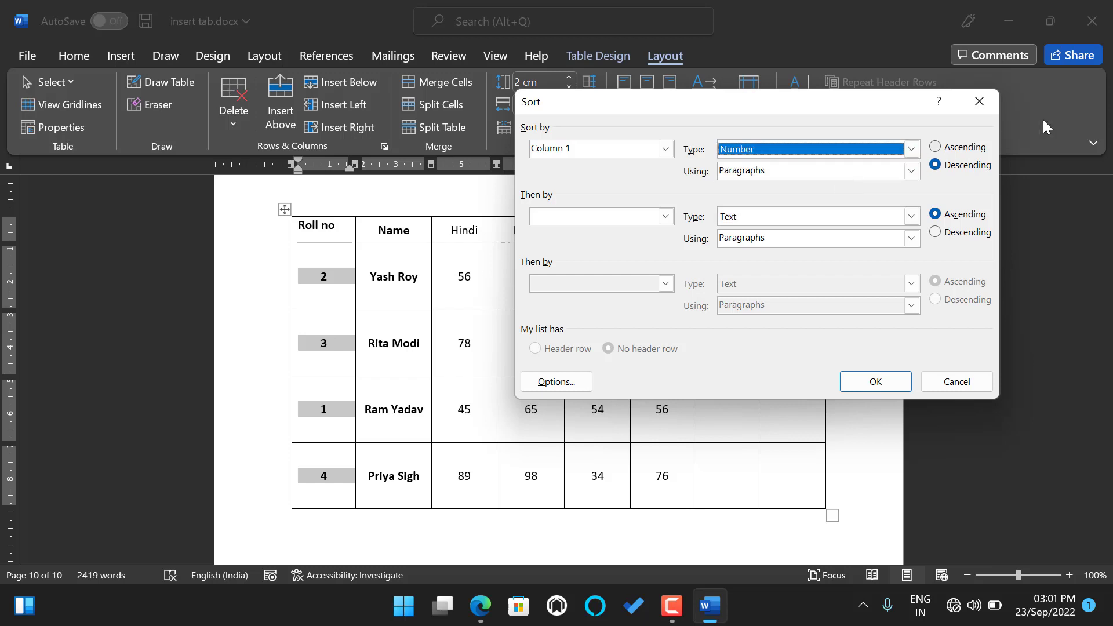
{"action": "left_click", "coordinate": [935, 147]}
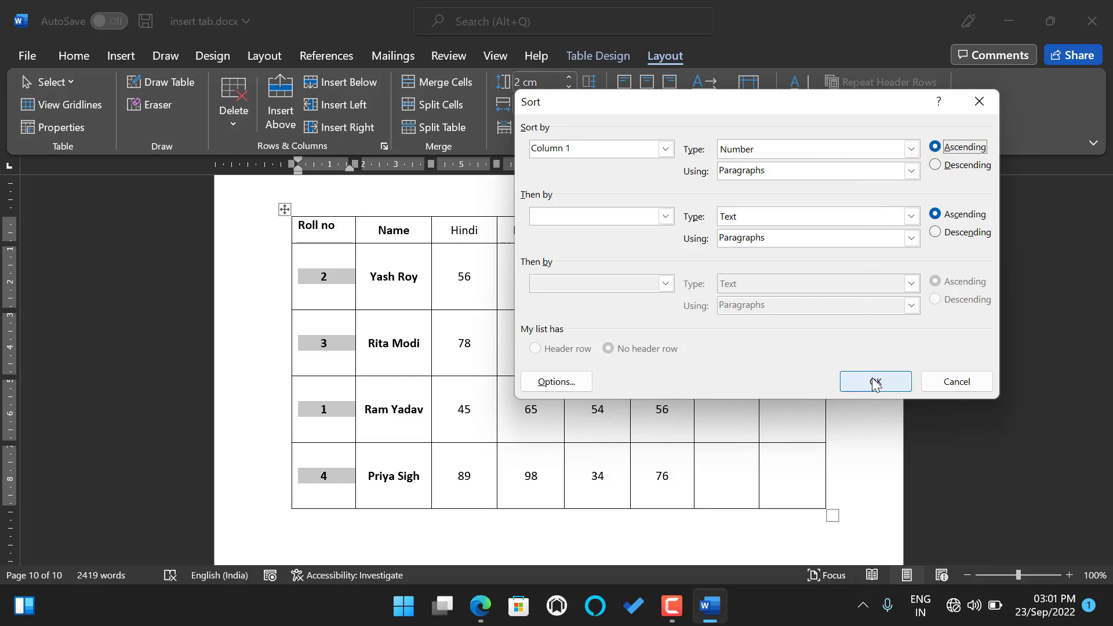
{"action": "left_click", "coordinate": [876, 382]}
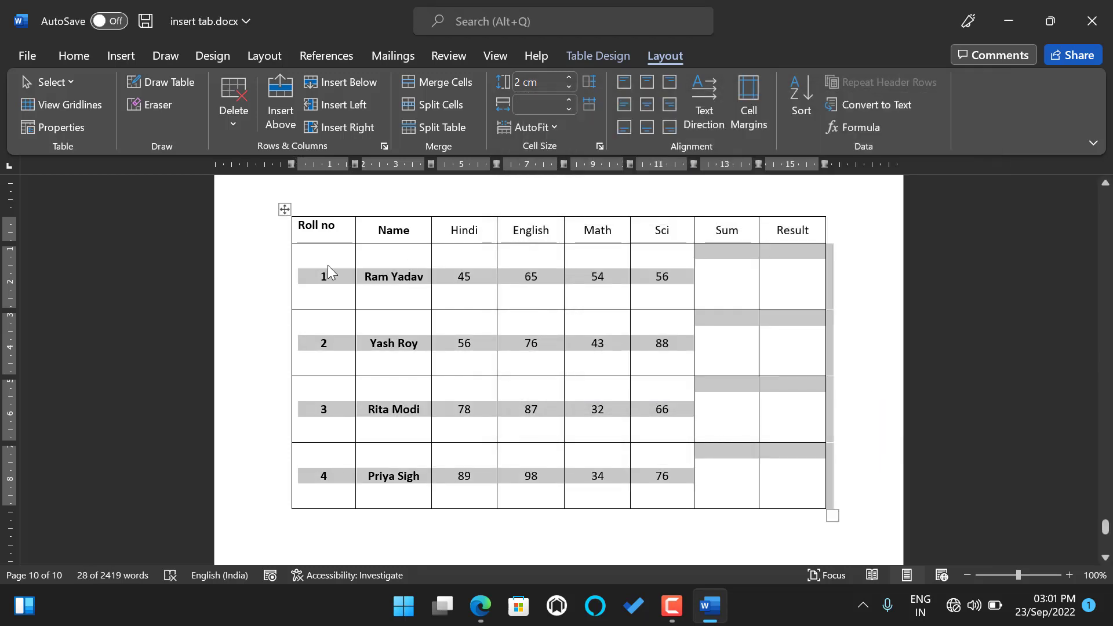
{"action": "left_click", "coordinate": [328, 266]}
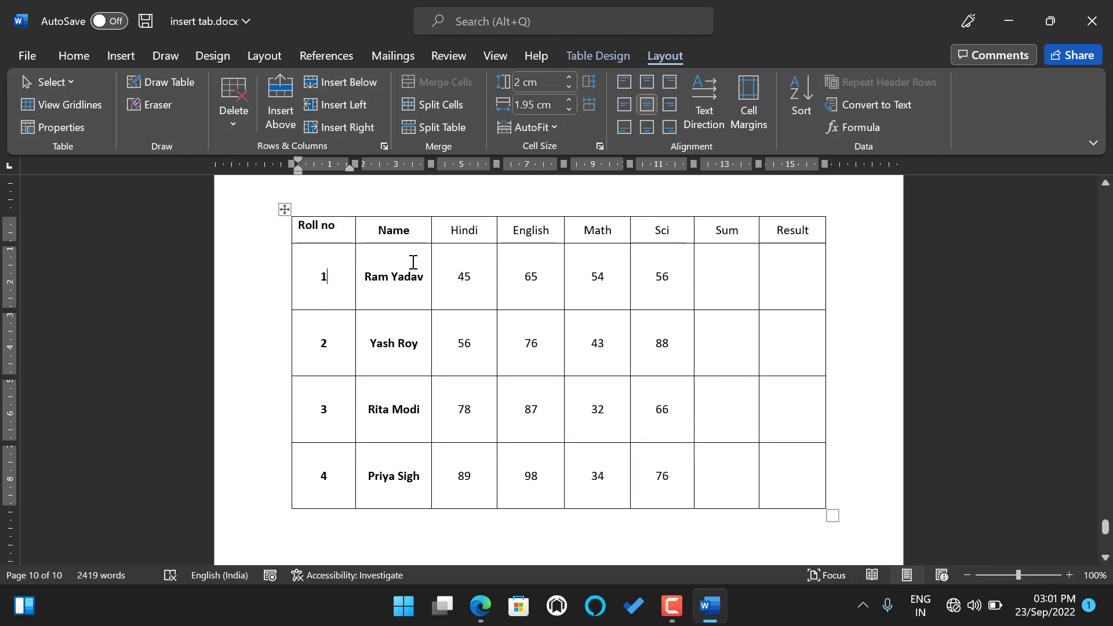
Sort the student rows by the Name column (Column 2) as Text in ascending order.
{"action": "left_click_drag", "start_coordinate": [412, 268], "coordinate": [385, 480]}
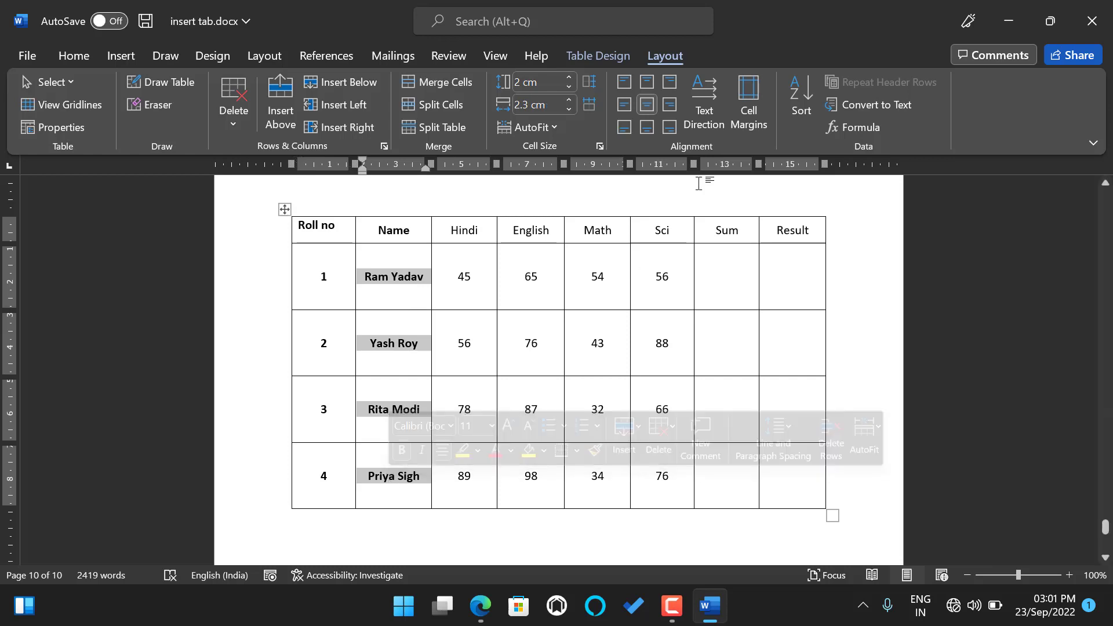
{"action": "left_click", "coordinate": [492, 303]}
{"action": "left_click_drag", "start_coordinate": [399, 262], "coordinate": [385, 472]}
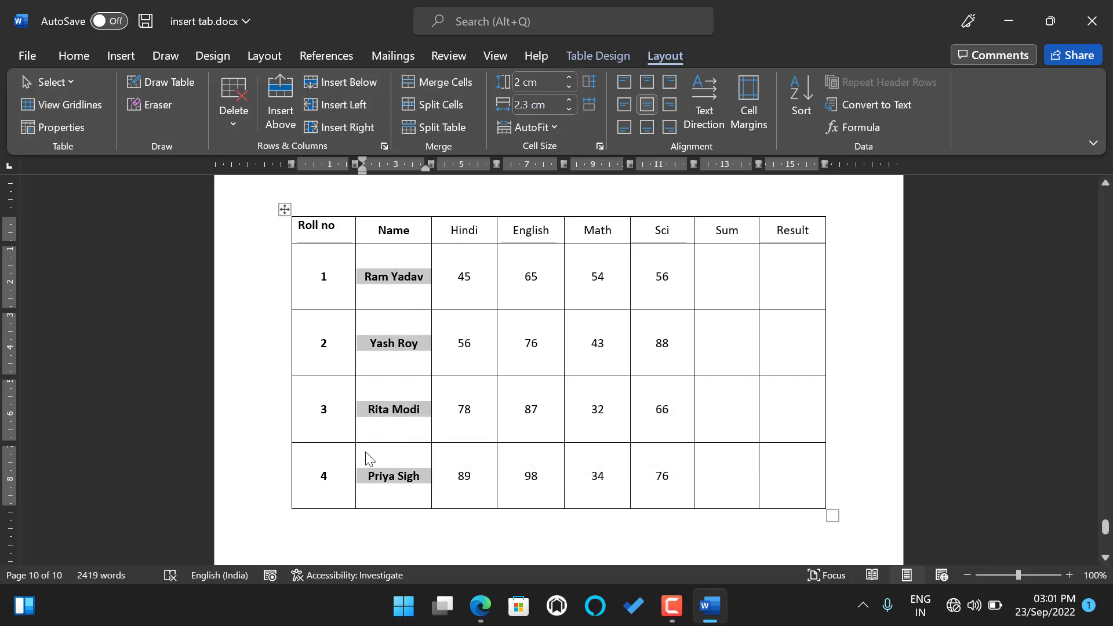
{"action": "left_click", "coordinate": [800, 98]}
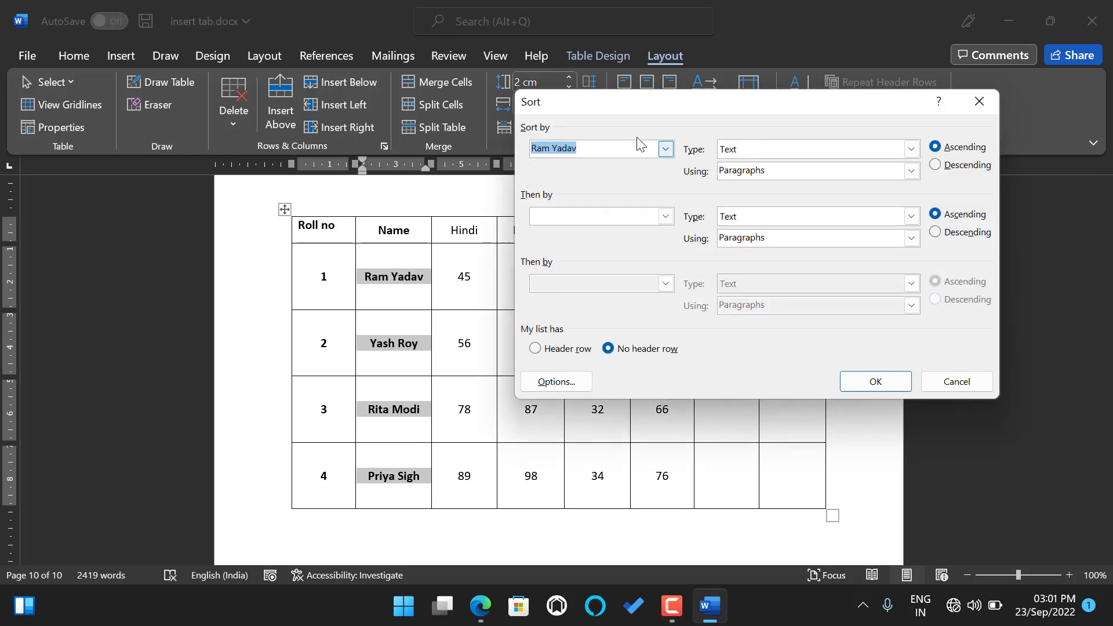
{"action": "left_click", "coordinate": [665, 150]}
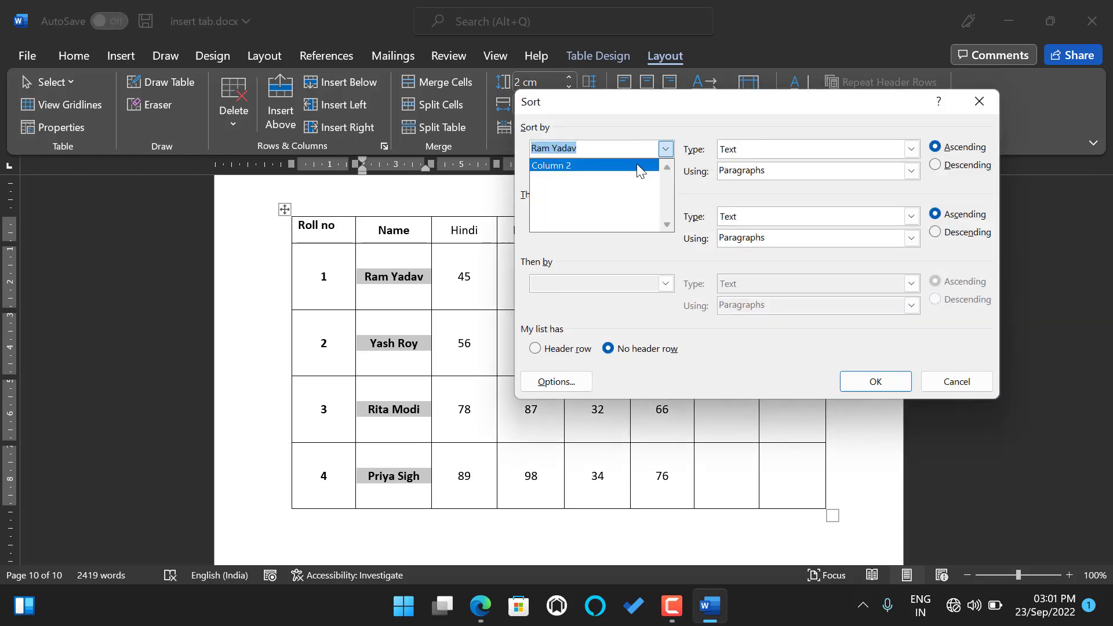
{"action": "left_click", "coordinate": [642, 167]}
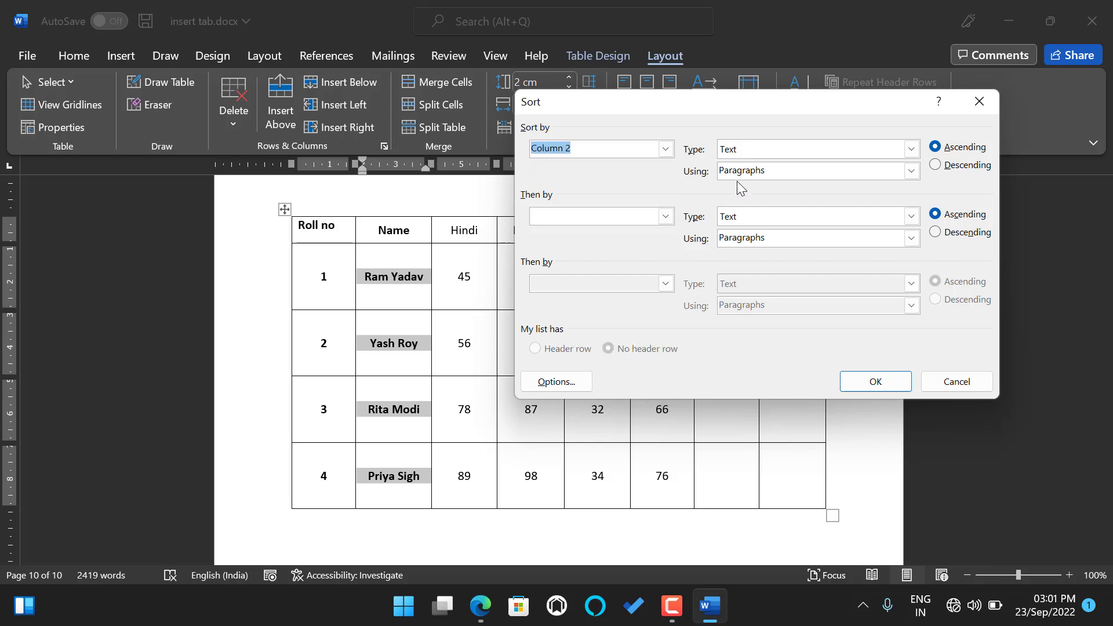
{"action": "left_click", "coordinate": [912, 149]}
{"action": "left_click", "coordinate": [913, 150]}
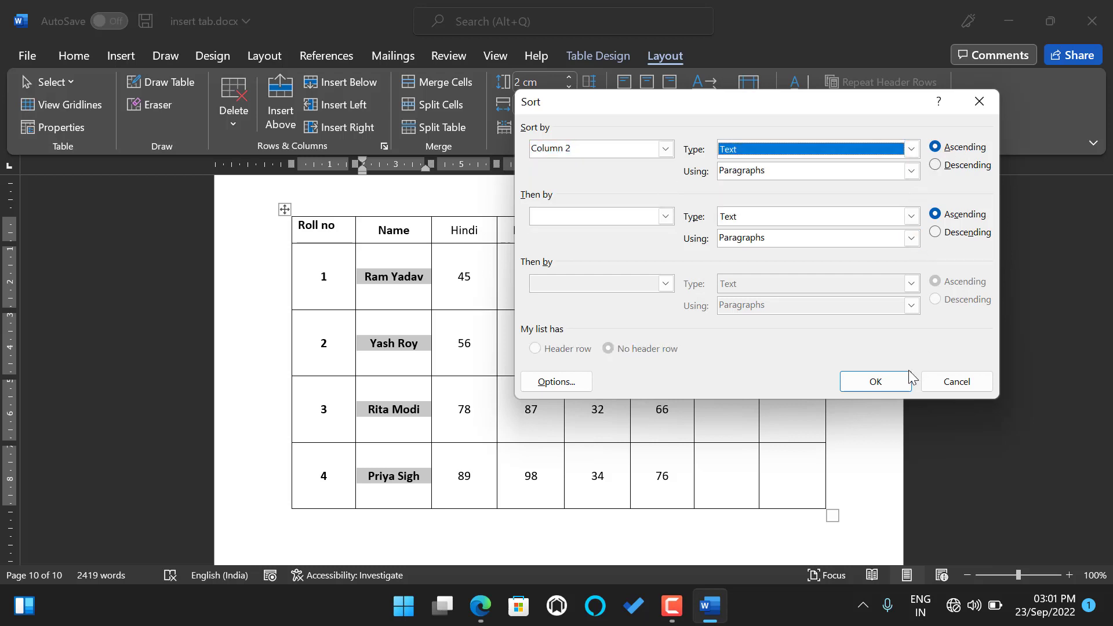
{"action": "left_click", "coordinate": [888, 381]}
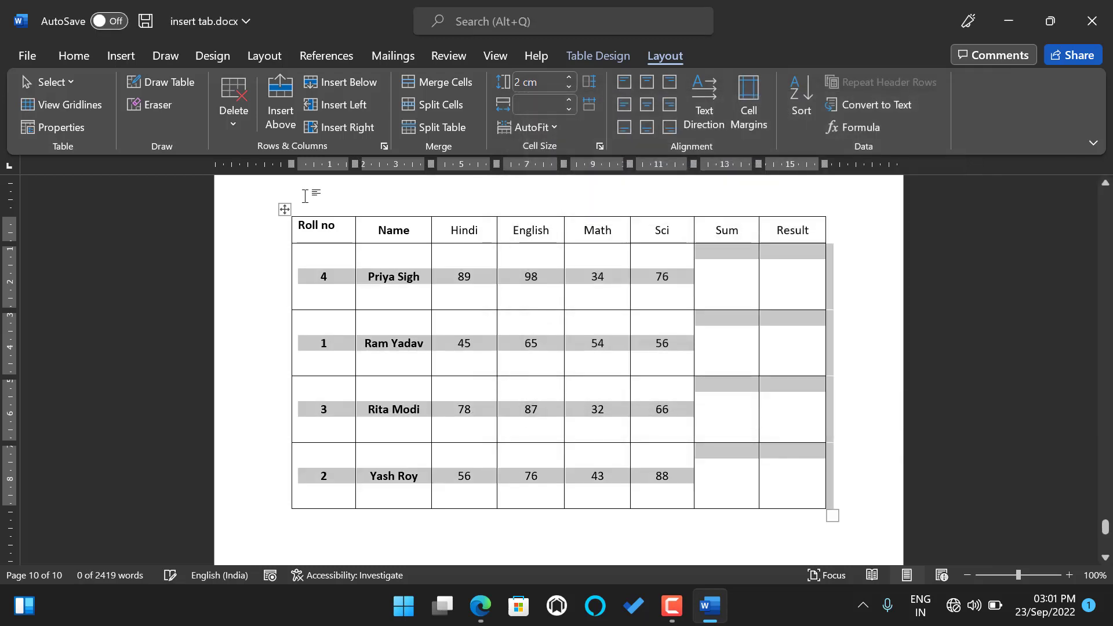
Insert the formula =SUM(LEFT) in the Sum cell of the roll no 4 row and check it against the subject marks.
{"action": "left_click", "coordinate": [418, 272]}
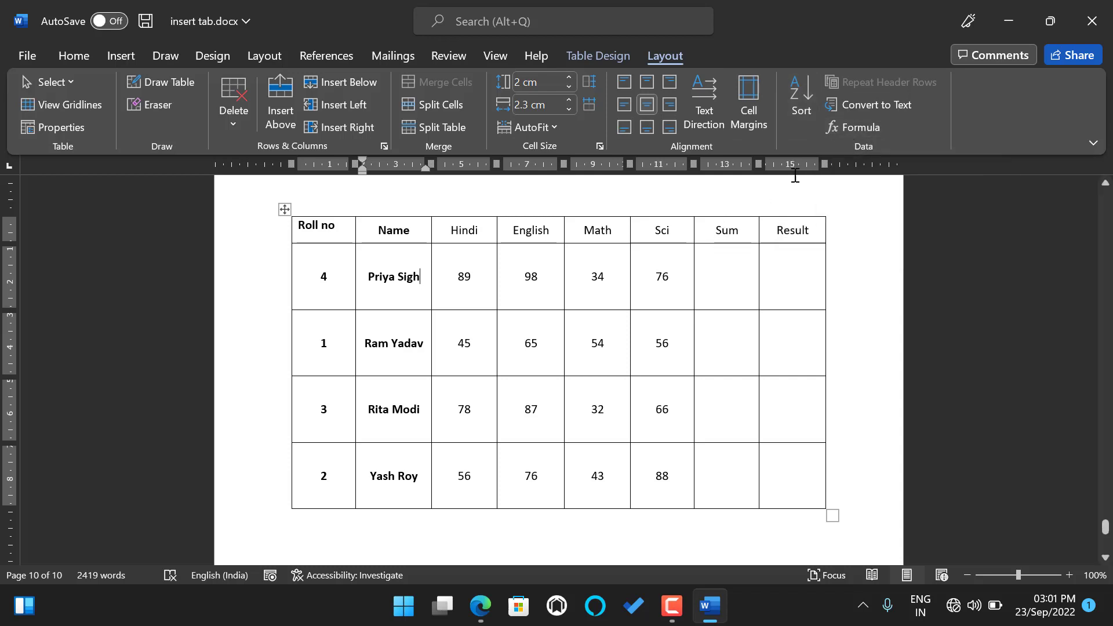
{"action": "left_click", "coordinate": [744, 270]}
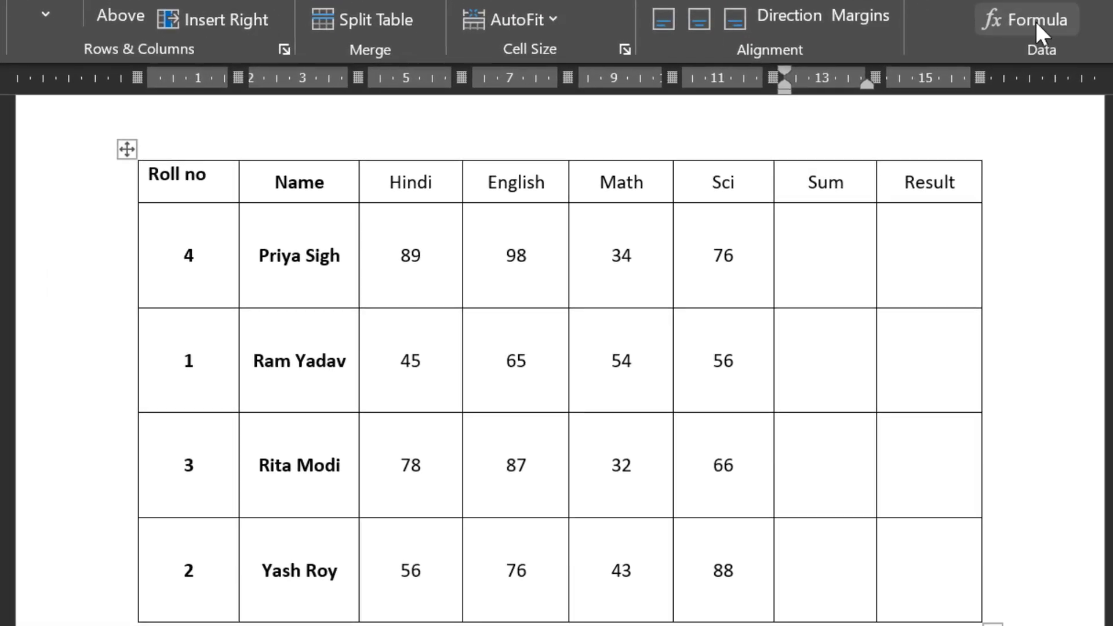
{"action": "left_click", "coordinate": [856, 127]}
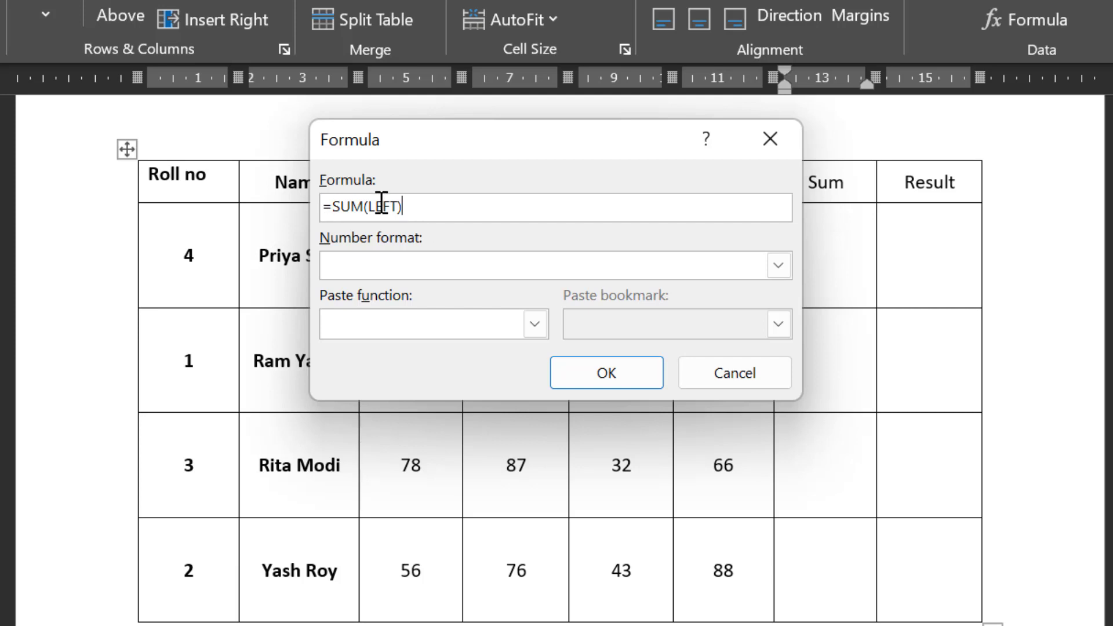
{"action": "left_click_drag", "start_coordinate": [376, 203], "coordinate": [395, 209]}
{"action": "left_click", "coordinate": [392, 207]}
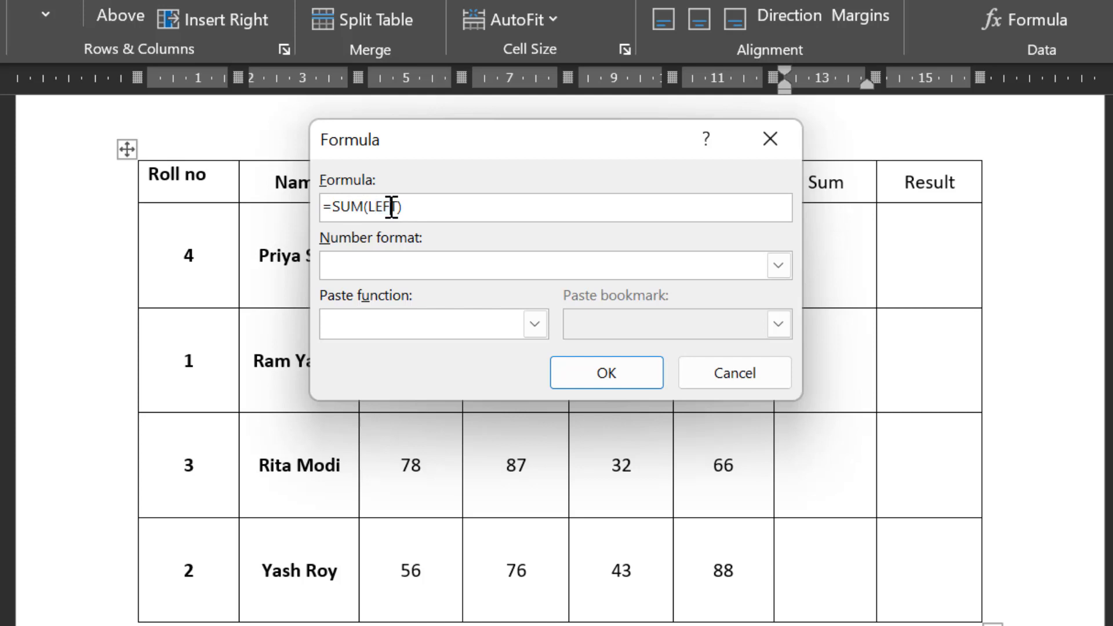
{"action": "left_click", "coordinate": [624, 377]}
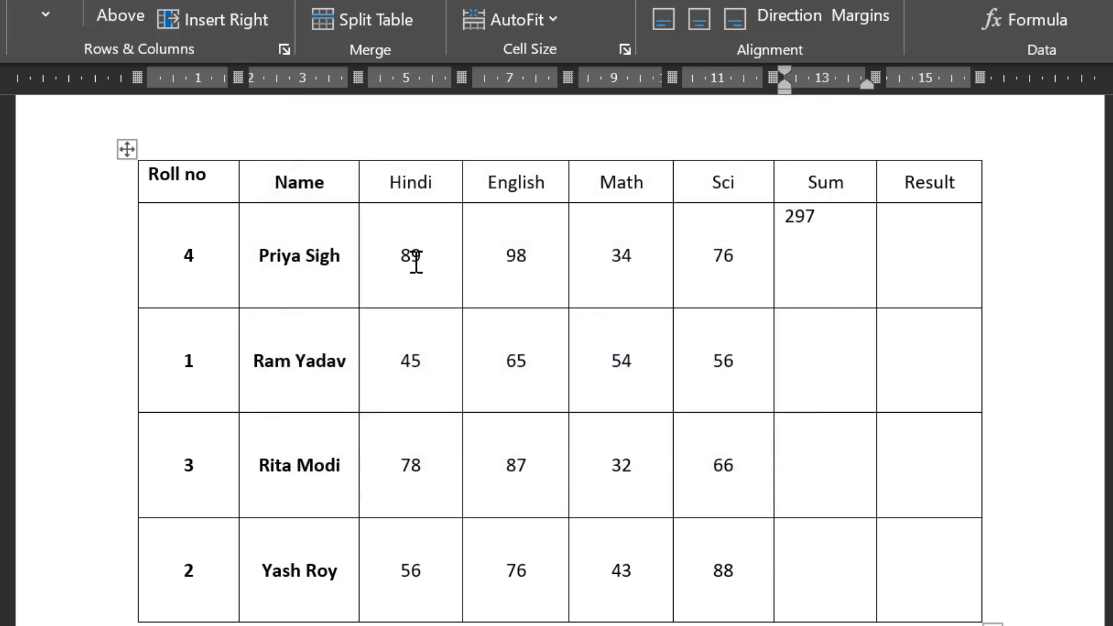
{"action": "left_click_drag", "start_coordinate": [415, 261], "coordinate": [808, 285]}
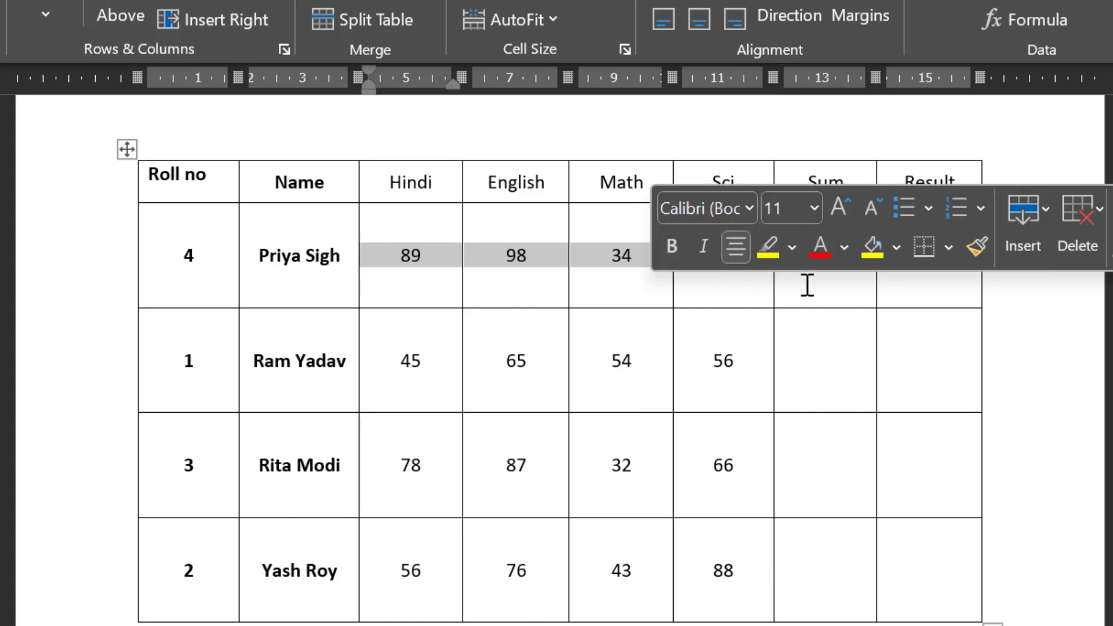
{"action": "left_click", "coordinate": [808, 285]}
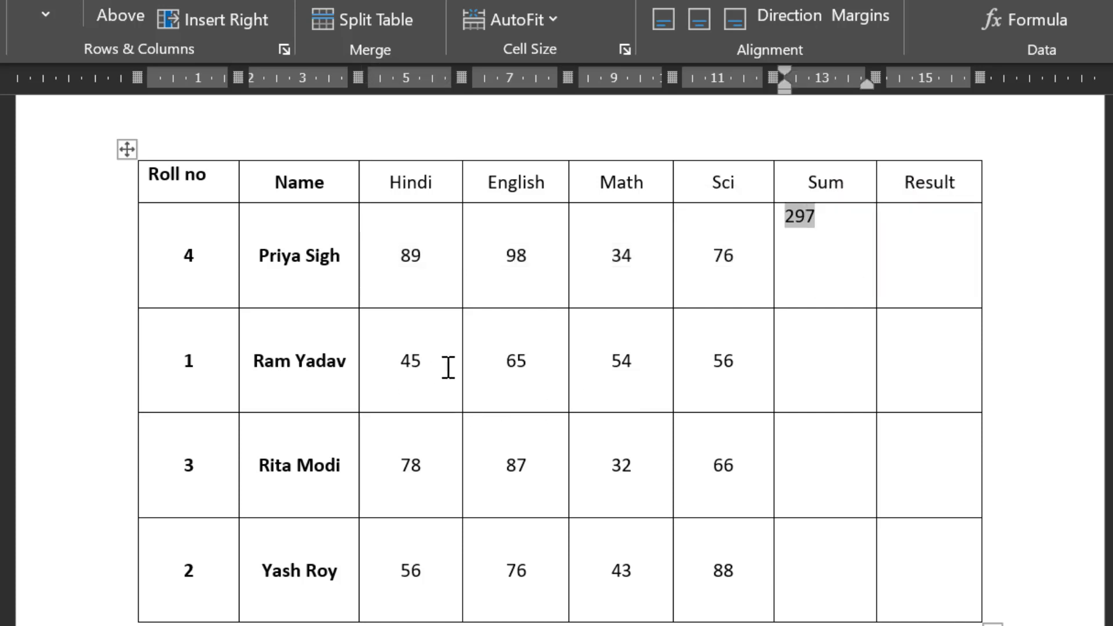
{"action": "left_click", "coordinate": [810, 356]}
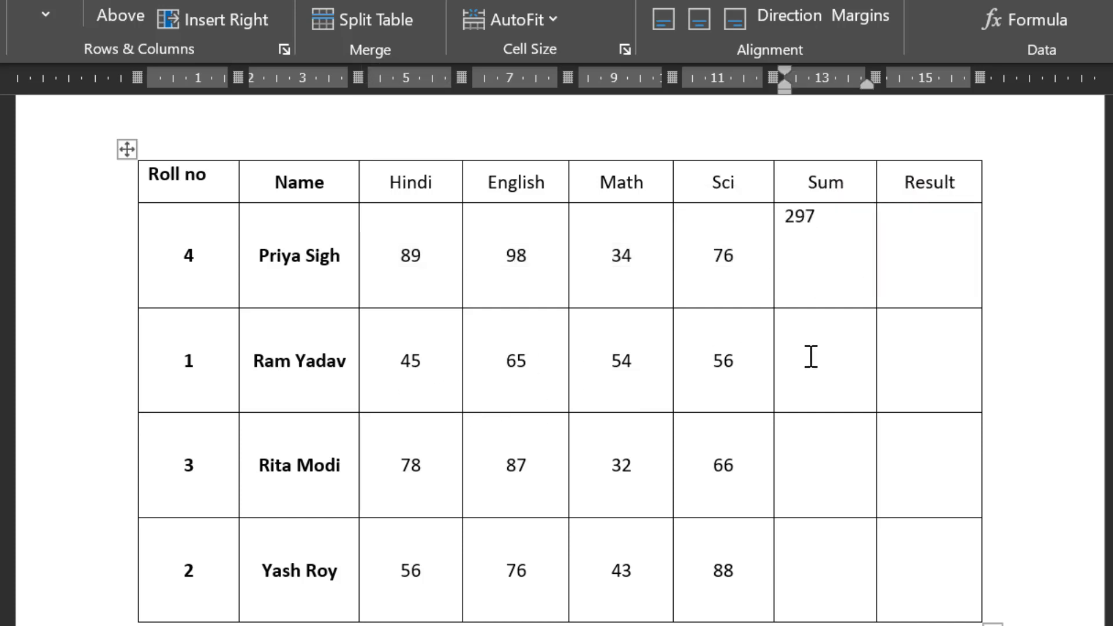
{"action": "left_click", "coordinate": [1025, 17]}
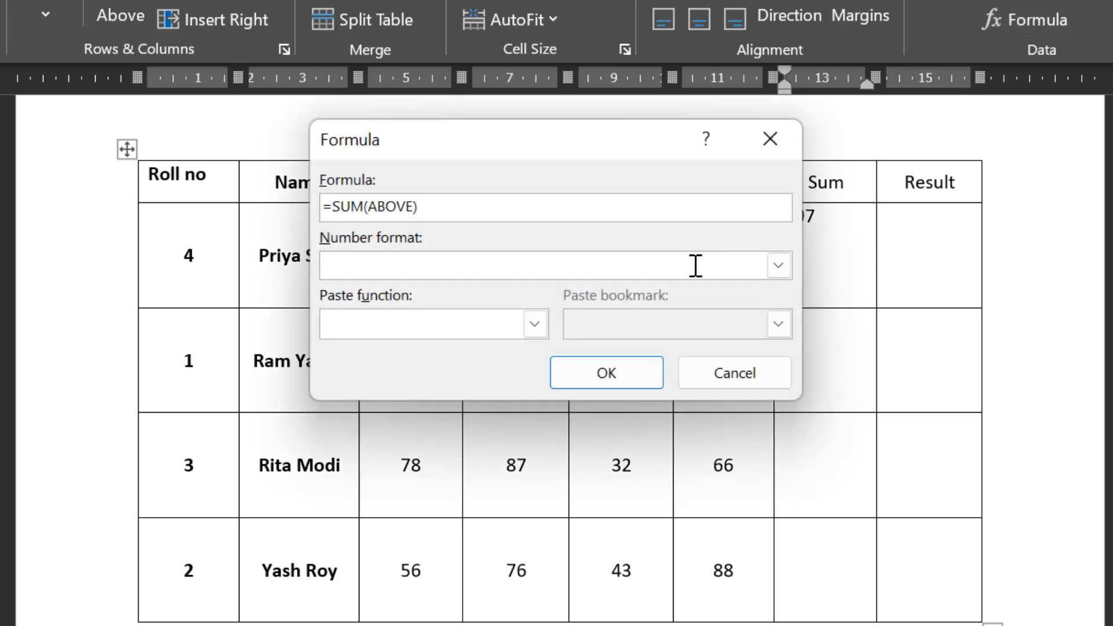
{"action": "left_click", "coordinate": [761, 140]}
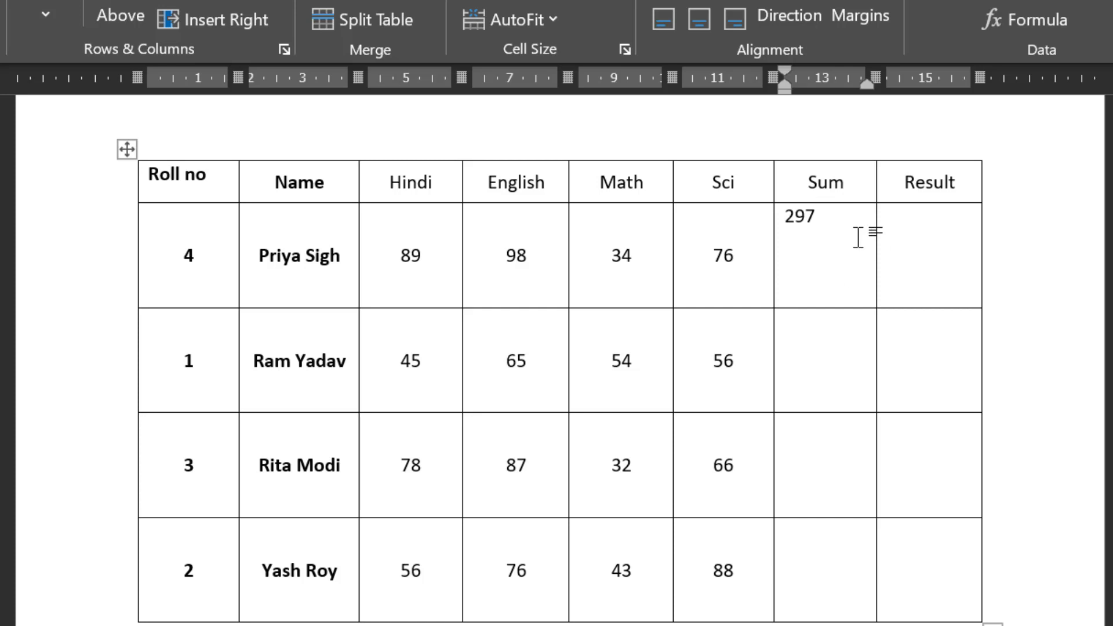
{"action": "left_click", "coordinate": [1046, 1]}
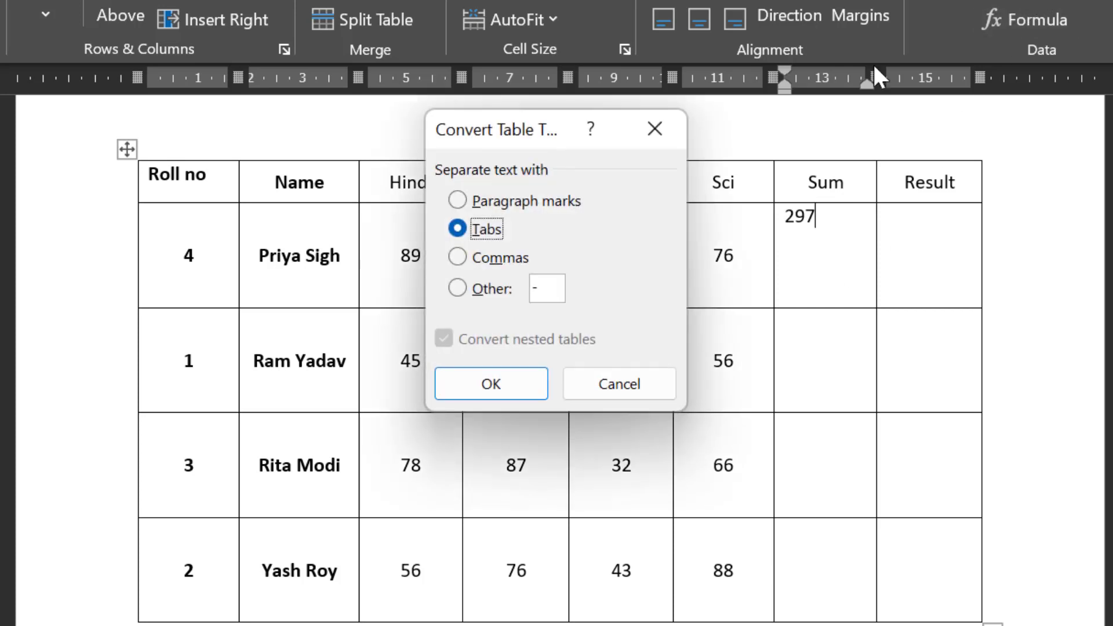
{"action": "key", "text": "Escape"}
{"action": "left_click", "coordinate": [990, 16]}
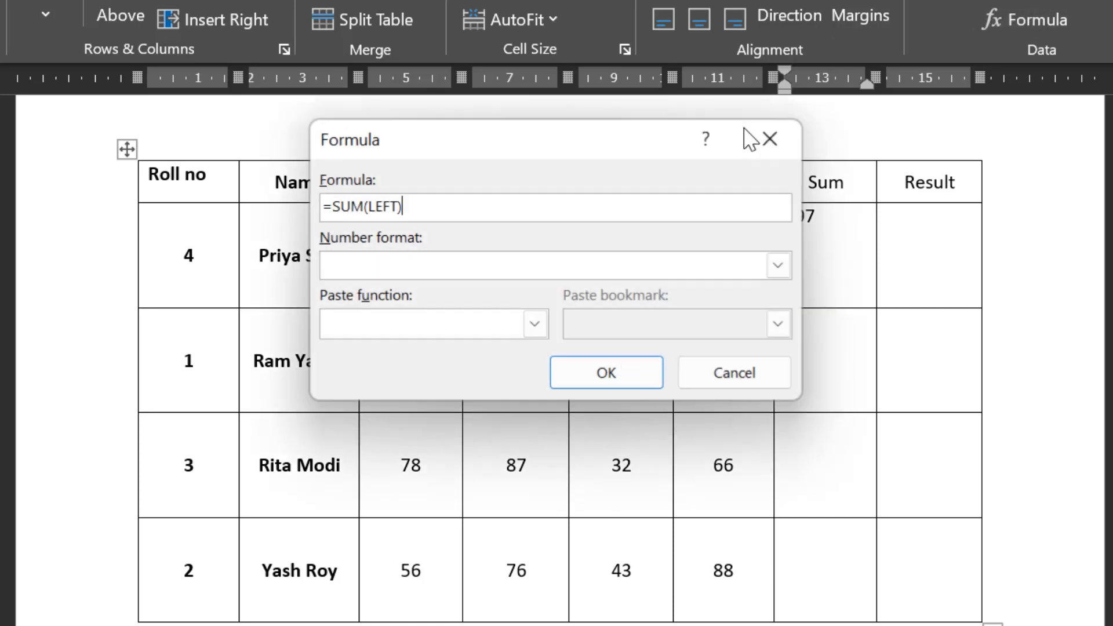
{"action": "left_click", "coordinate": [767, 149]}
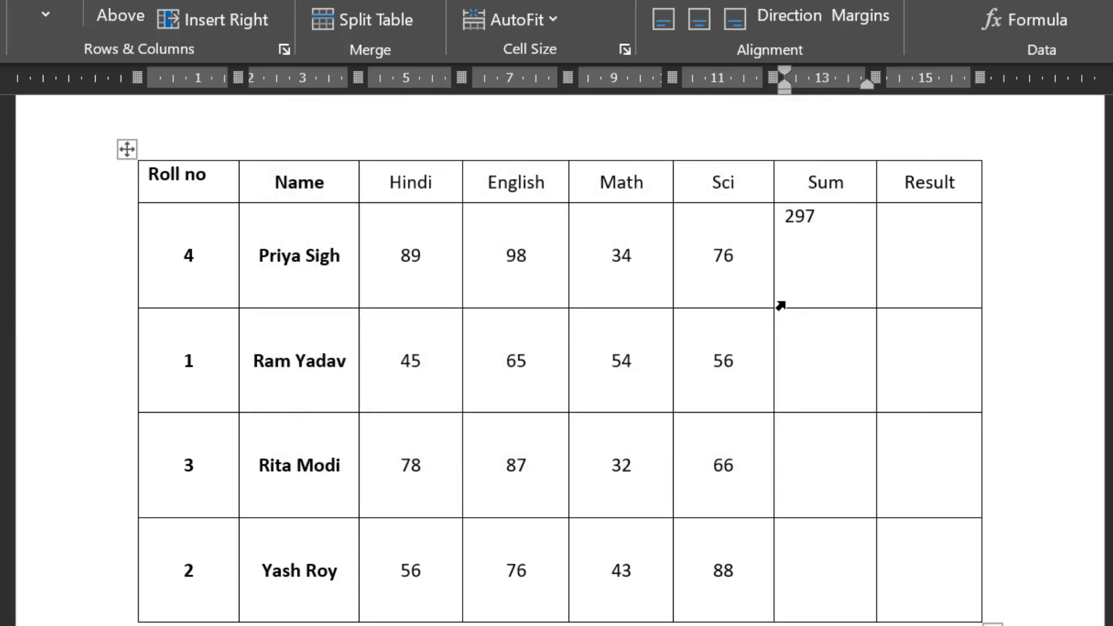
Open a formula for the Sum cell of the roll no 1 row and delete the ABOVE argument from the SUM function.
{"action": "left_click", "coordinate": [996, 14]}
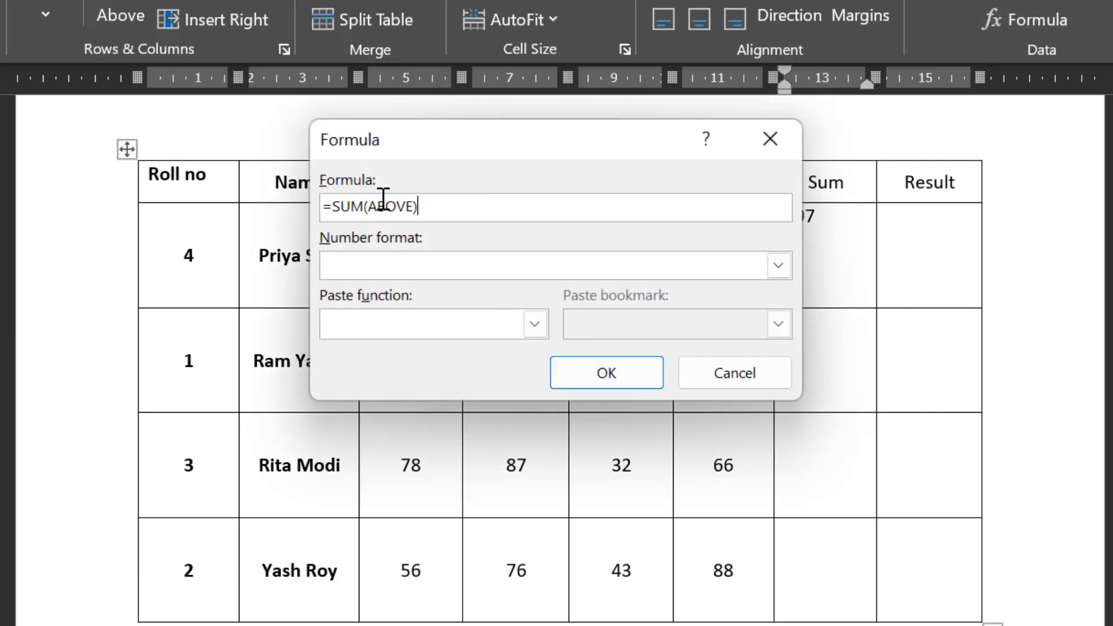
{"action": "left_click_drag", "start_coordinate": [374, 205], "coordinate": [409, 207]}
{"action": "key", "text": "BackSpace"}
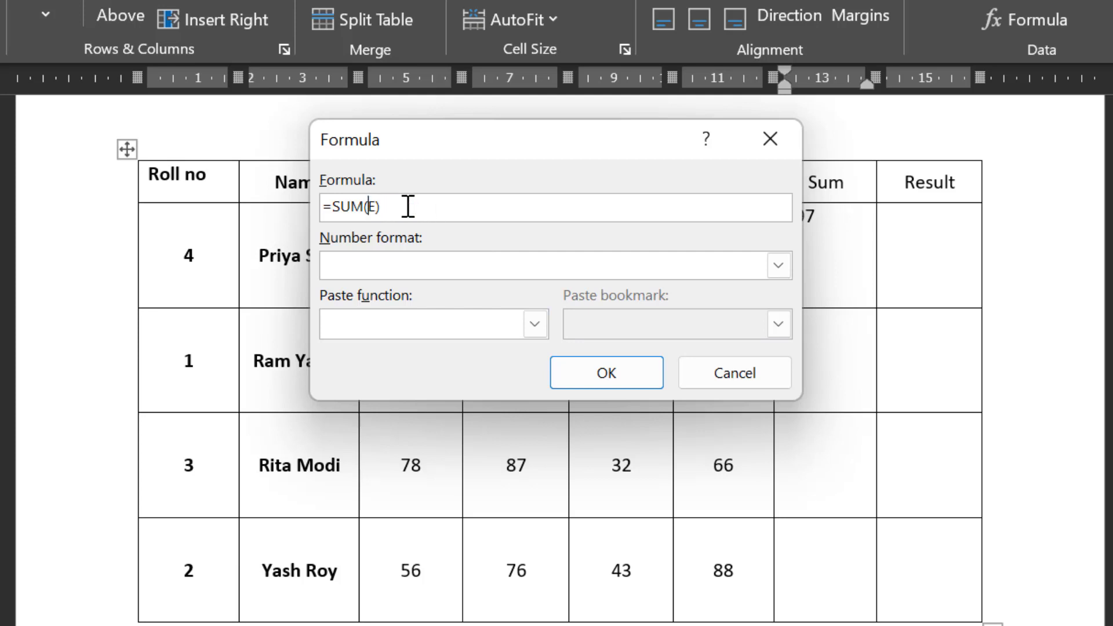
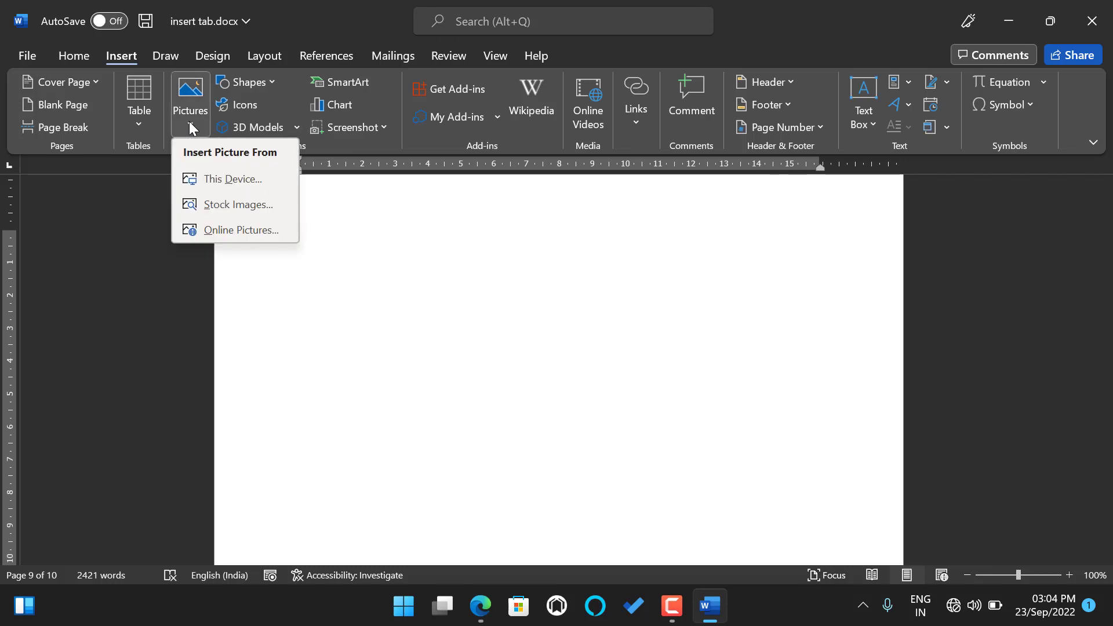
Insert the picture apple 1jpg.jpg from this device onto the blank page.
{"action": "left_click", "coordinate": [227, 178]}
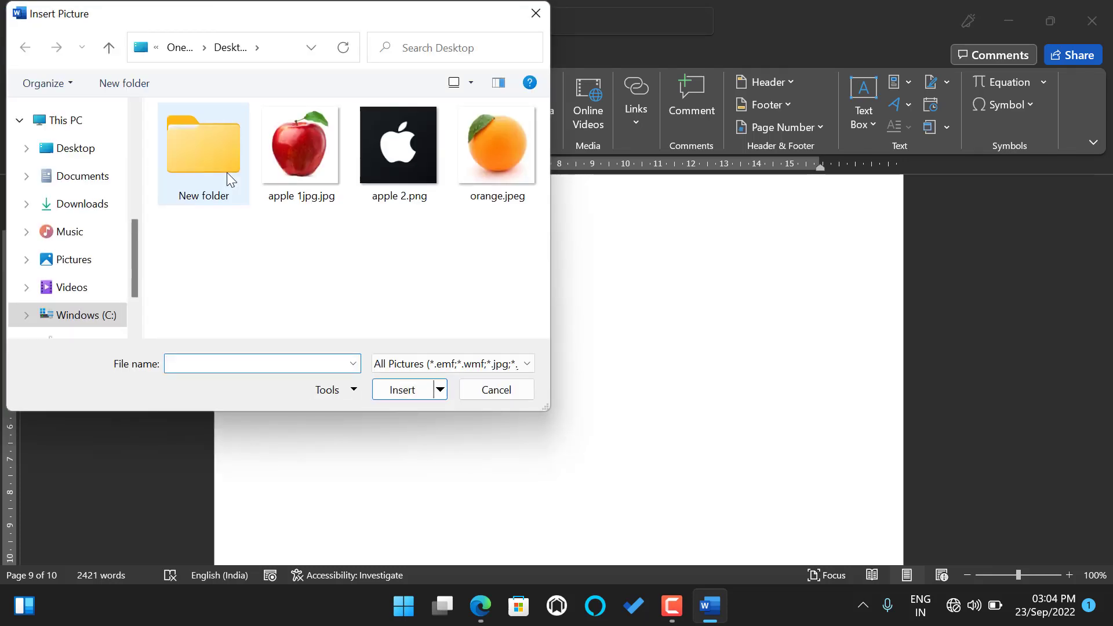
{"action": "left_click", "coordinate": [302, 155]}
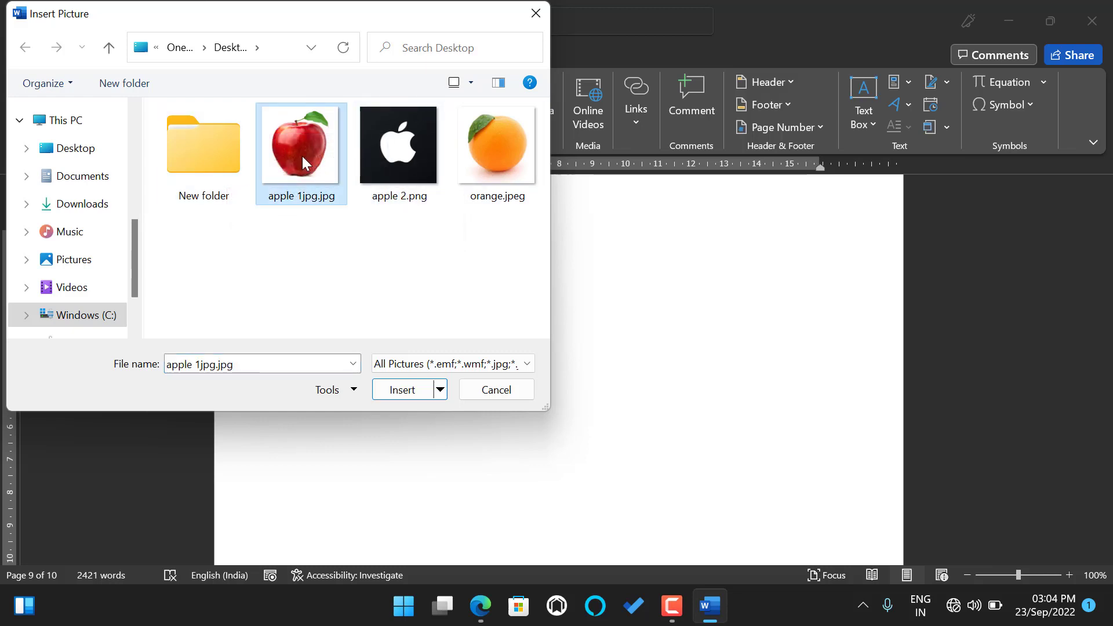
{"action": "left_click", "coordinate": [404, 390]}
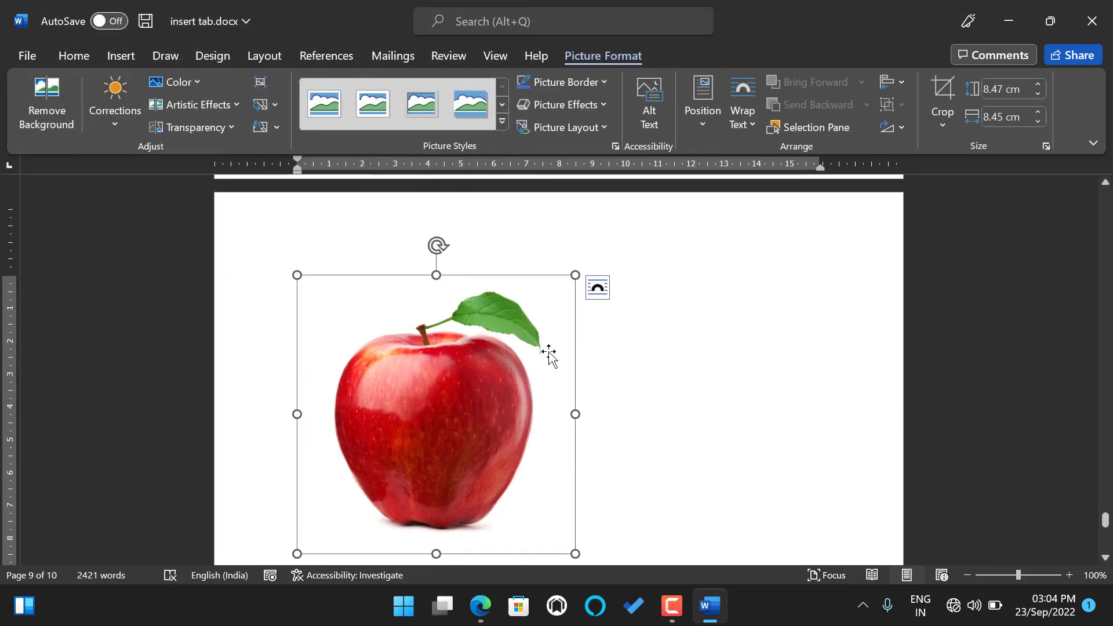
{"action": "left_click", "coordinate": [611, 382]}
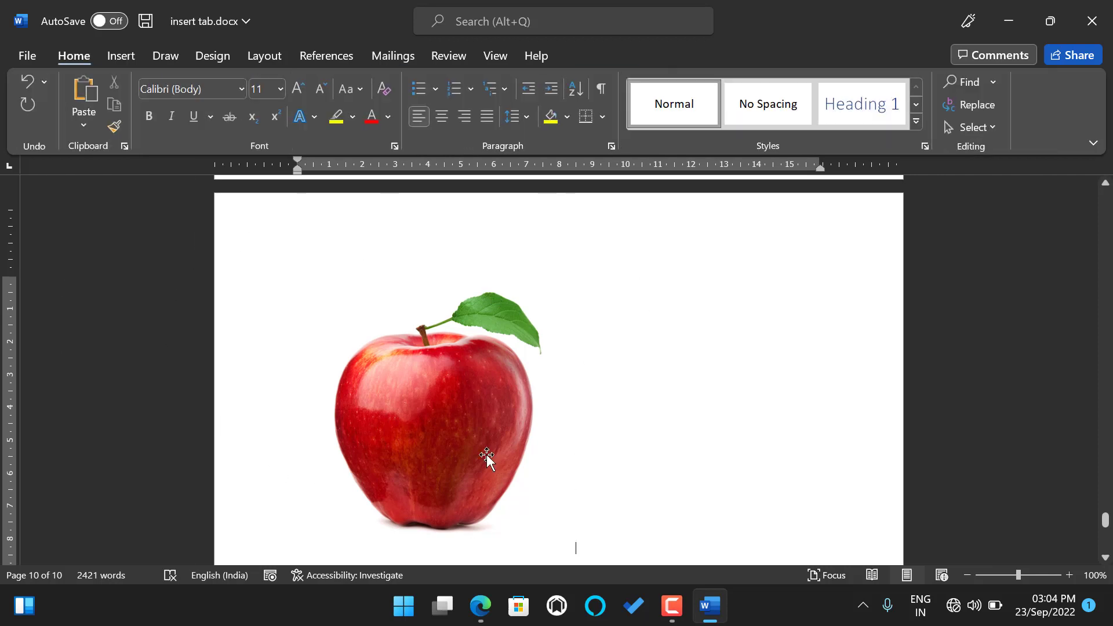
{"action": "left_click", "coordinate": [110, 58]}
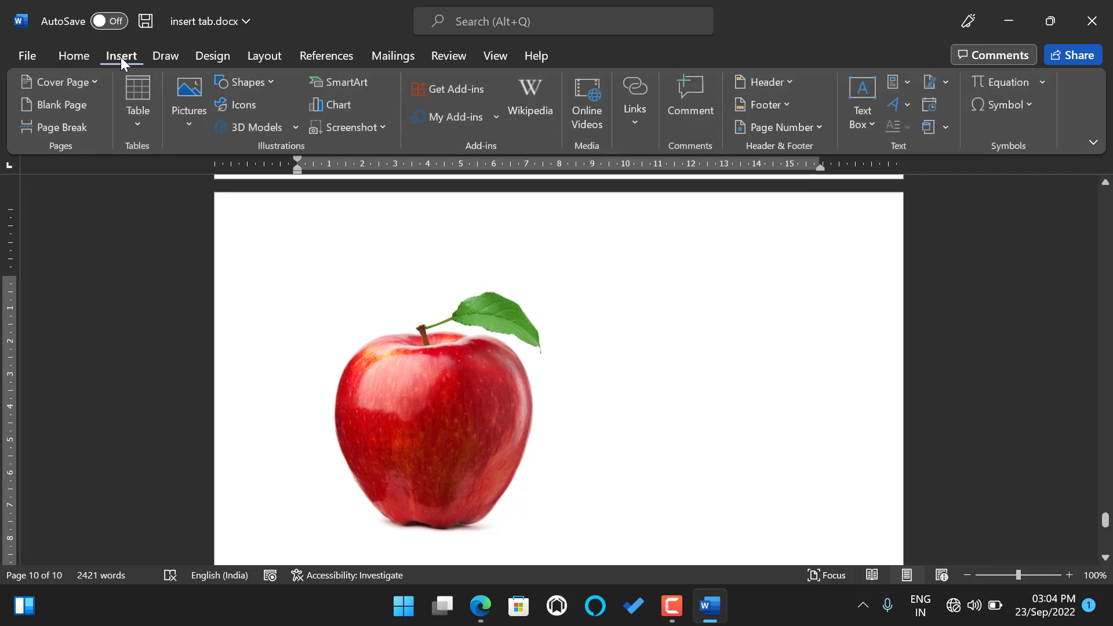
{"action": "left_click", "coordinate": [165, 56]}
{"action": "left_click", "coordinate": [217, 56]}
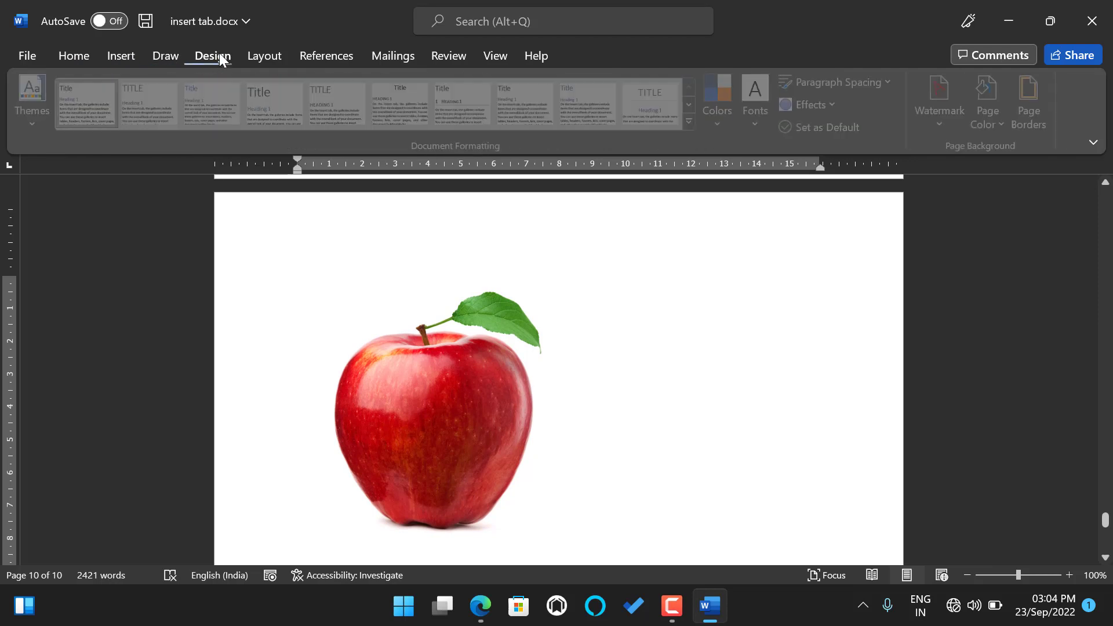
Remove the apple picture's background and keep the result, and reopen background removal to discard all the changes.
{"action": "left_click", "coordinate": [411, 413]}
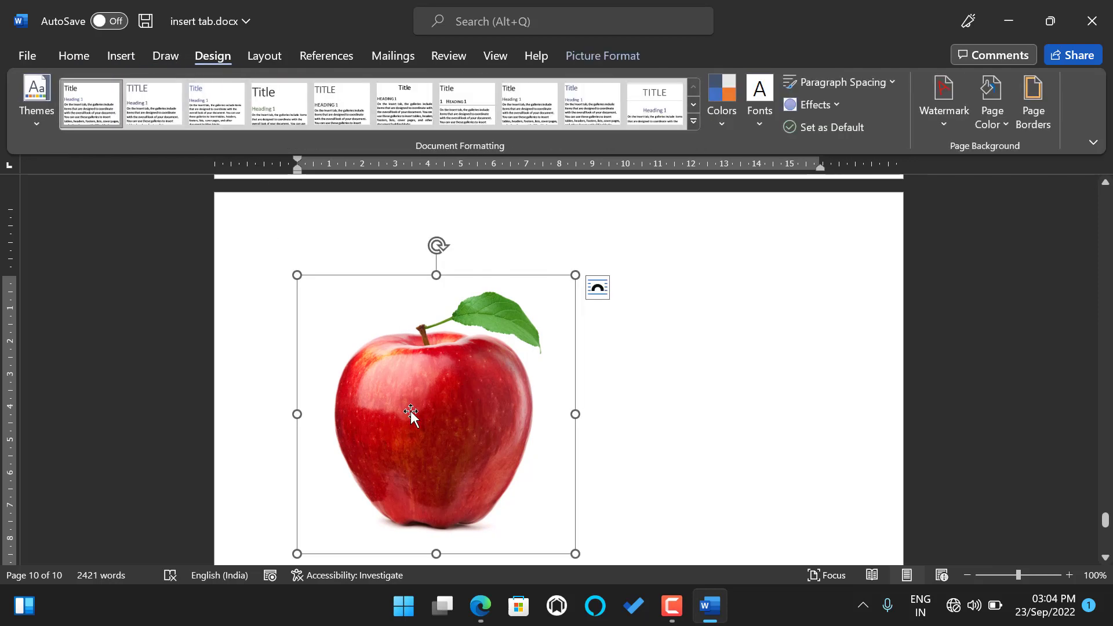
{"action": "left_click", "coordinate": [598, 54]}
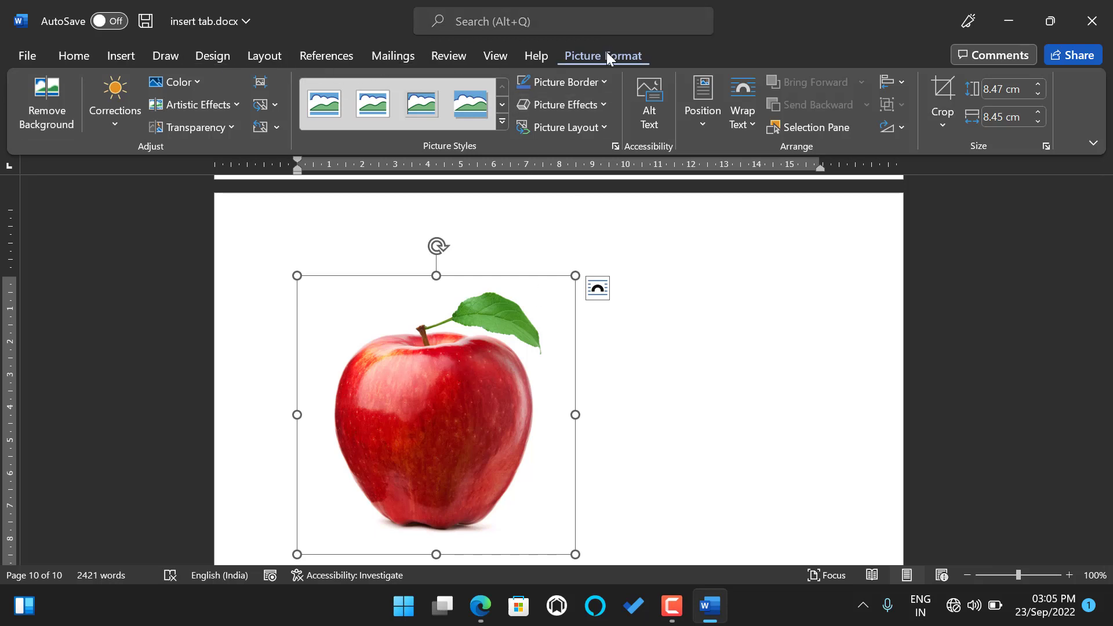
{"action": "left_click", "coordinate": [40, 113]}
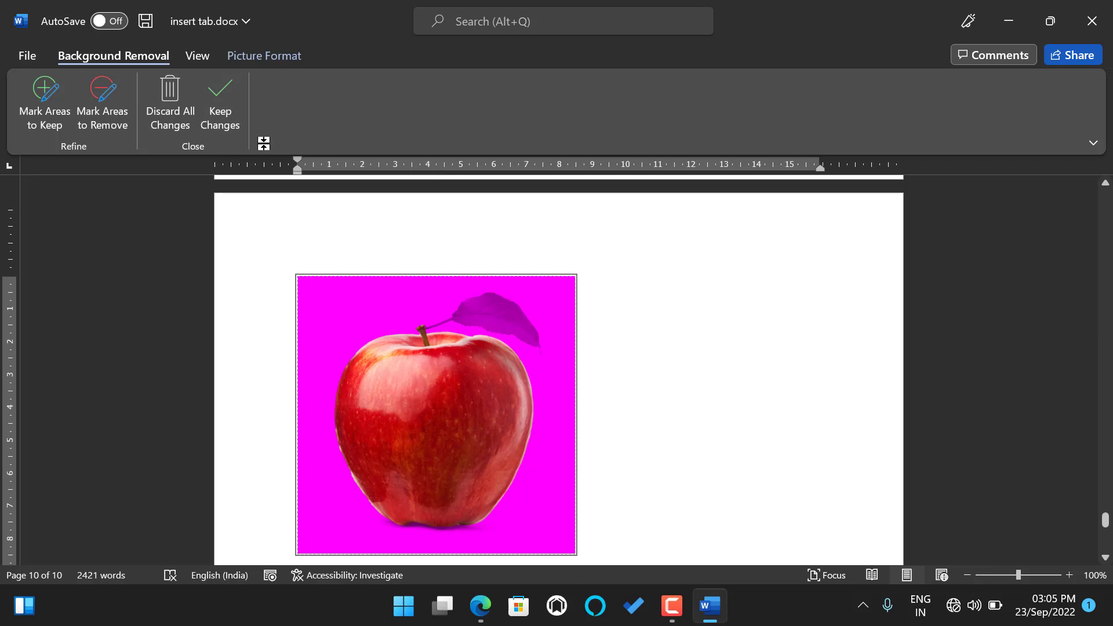
{"action": "left_click", "coordinate": [218, 111]}
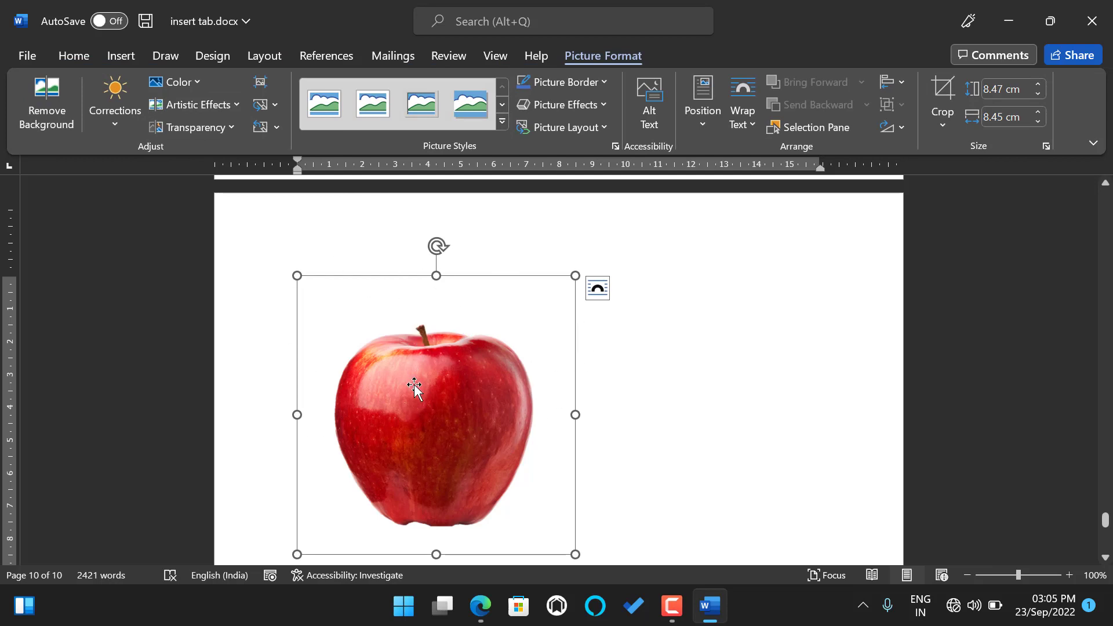
{"action": "left_click", "coordinate": [40, 113]}
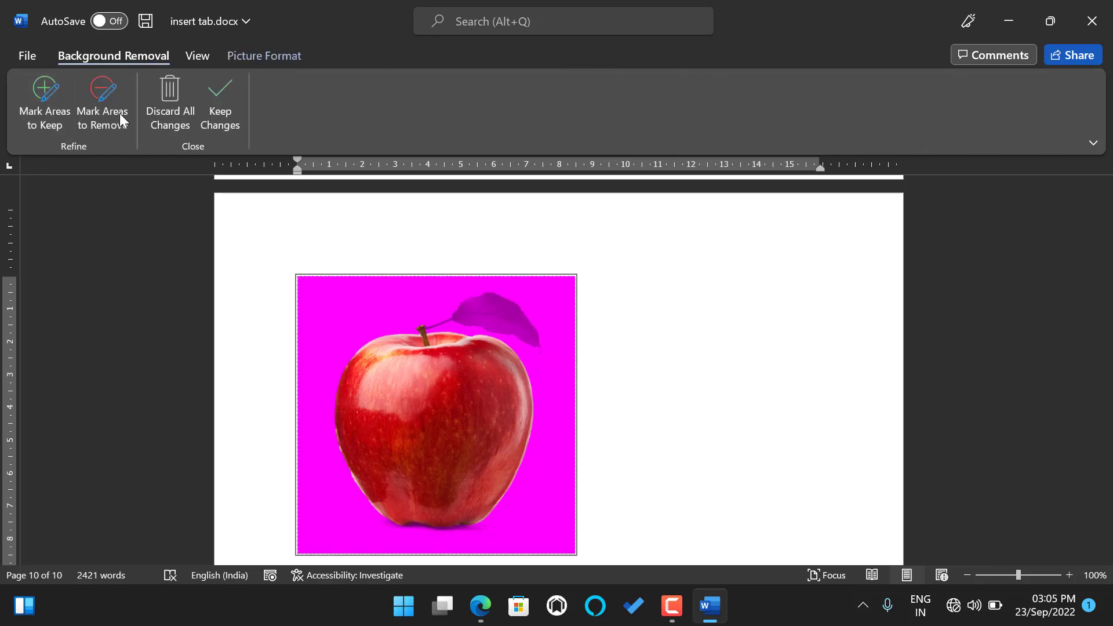
{"action": "left_click", "coordinate": [156, 113]}
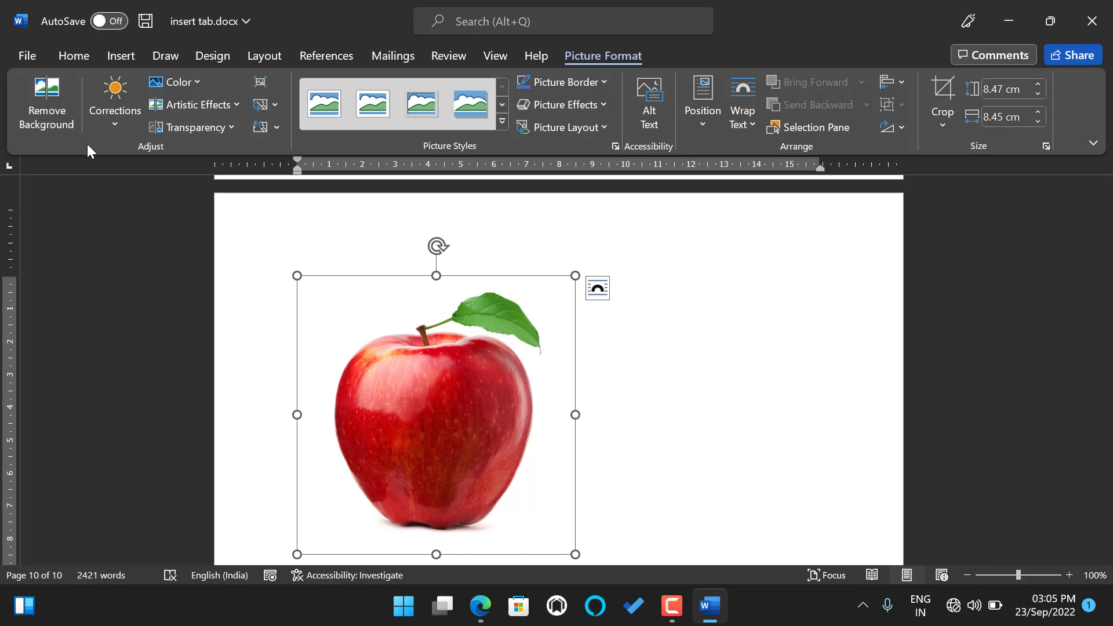
{"action": "left_click", "coordinate": [122, 132]}
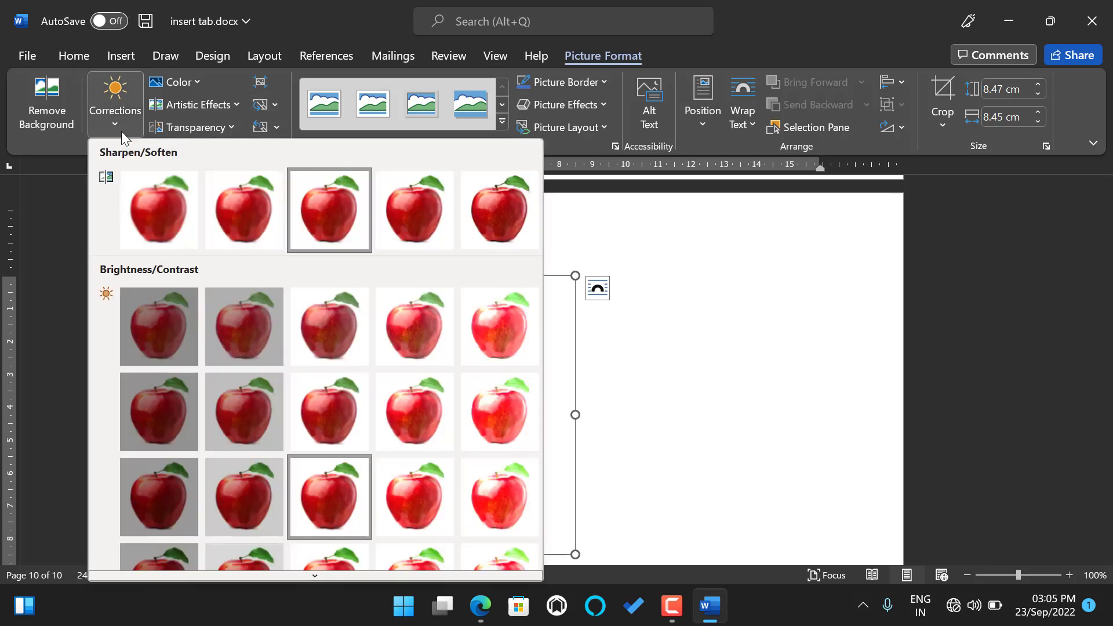
{"action": "left_click", "coordinate": [673, 258]}
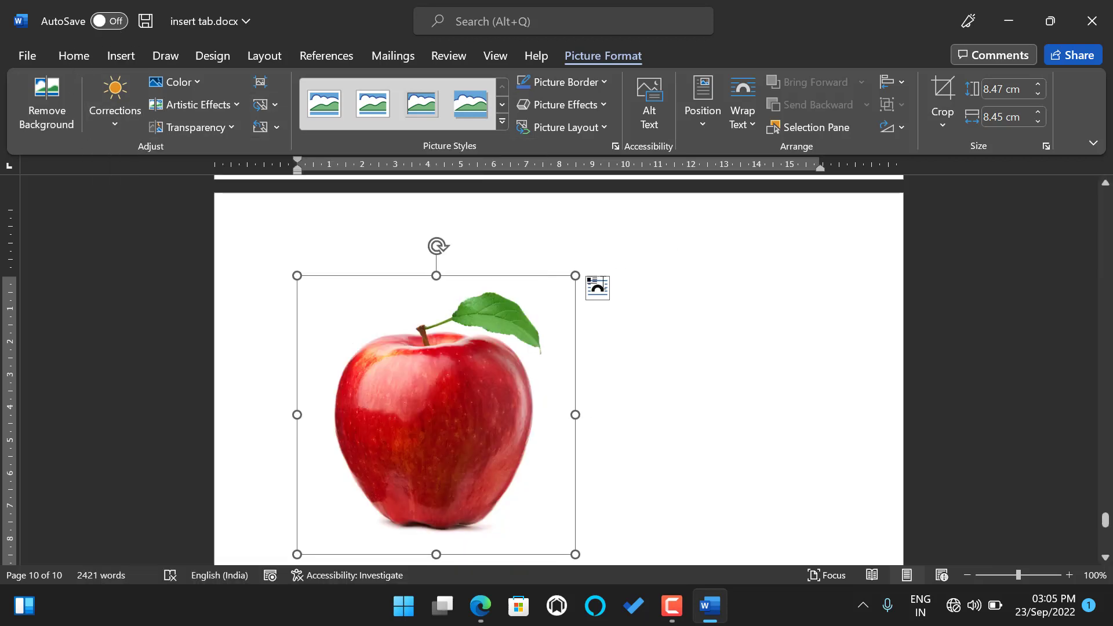
{"action": "left_click", "coordinate": [667, 306]}
Try to move the apple picture freely across the page while it is in line with text.
{"action": "left_click", "coordinate": [569, 294]}
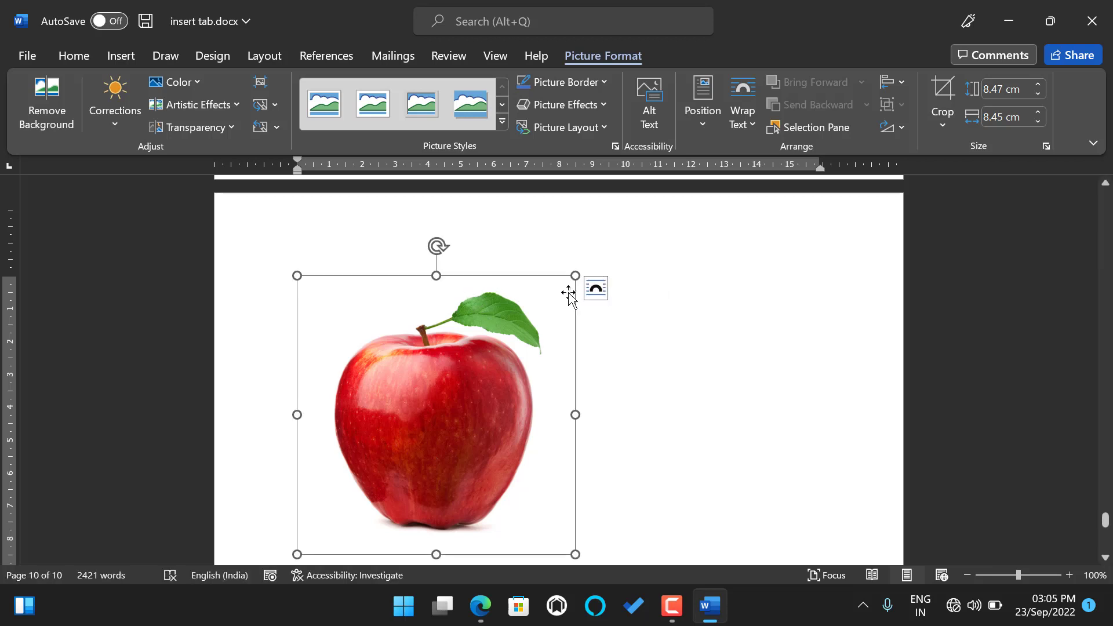
{"action": "left_click_drag", "start_coordinate": [570, 293], "coordinate": [532, 332]}
{"action": "left_click_drag", "start_coordinate": [428, 358], "coordinate": [522, 313]}
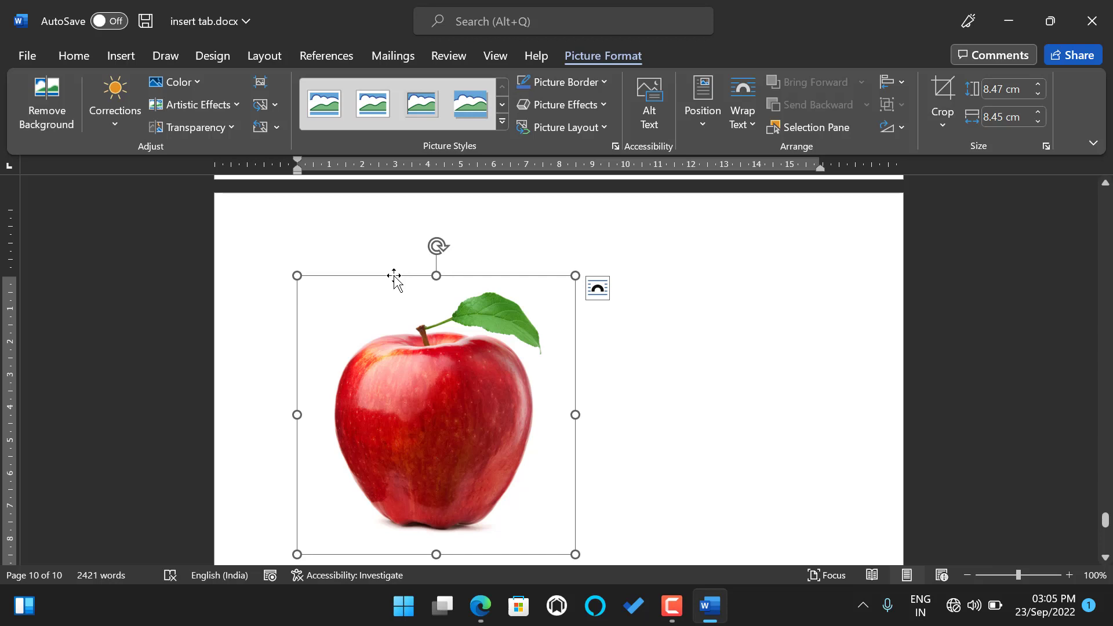
{"action": "left_click_drag", "start_coordinate": [395, 277], "coordinate": [456, 284]}
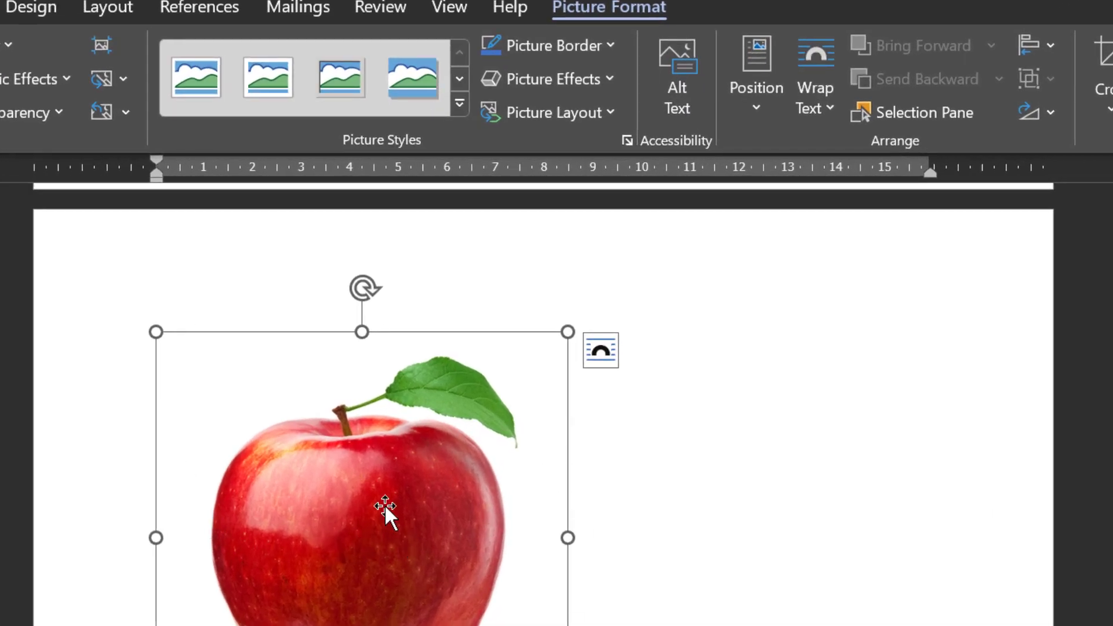
Set the apple picture's text wrapping to In Front of Text and move it to the right side of the page.
{"action": "left_click", "coordinate": [832, 100]}
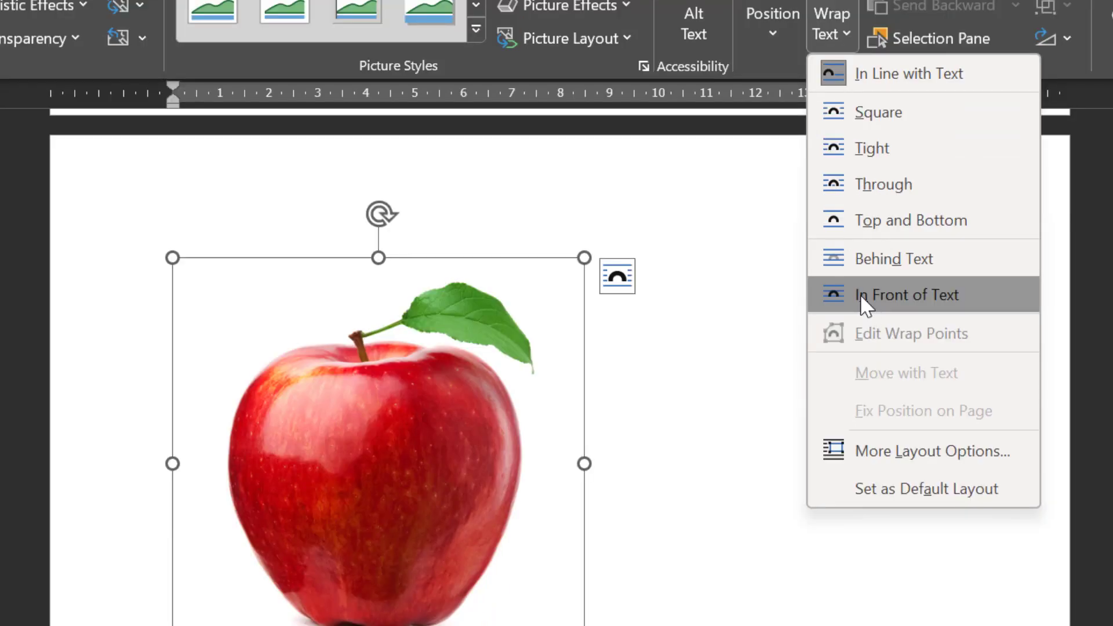
{"action": "left_click", "coordinate": [863, 297]}
{"action": "left_click_drag", "start_coordinate": [392, 261], "coordinate": [720, 325]}
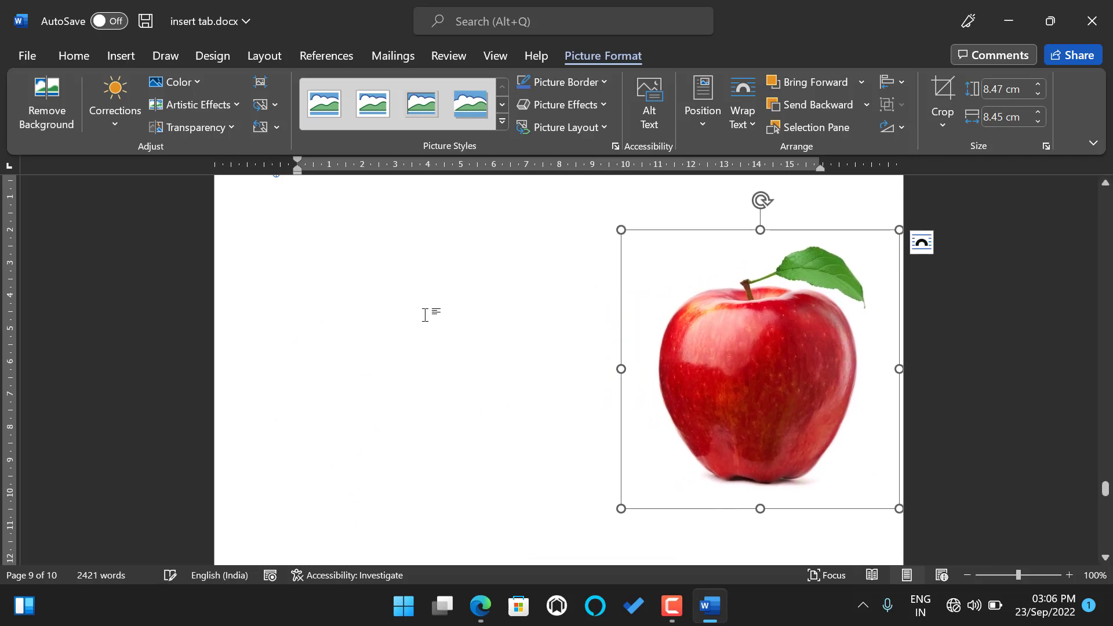
Preview the sharpen/soften and brightness/contrast corrections on the apple picture without applying any.
{"action": "left_click", "coordinate": [126, 122]}
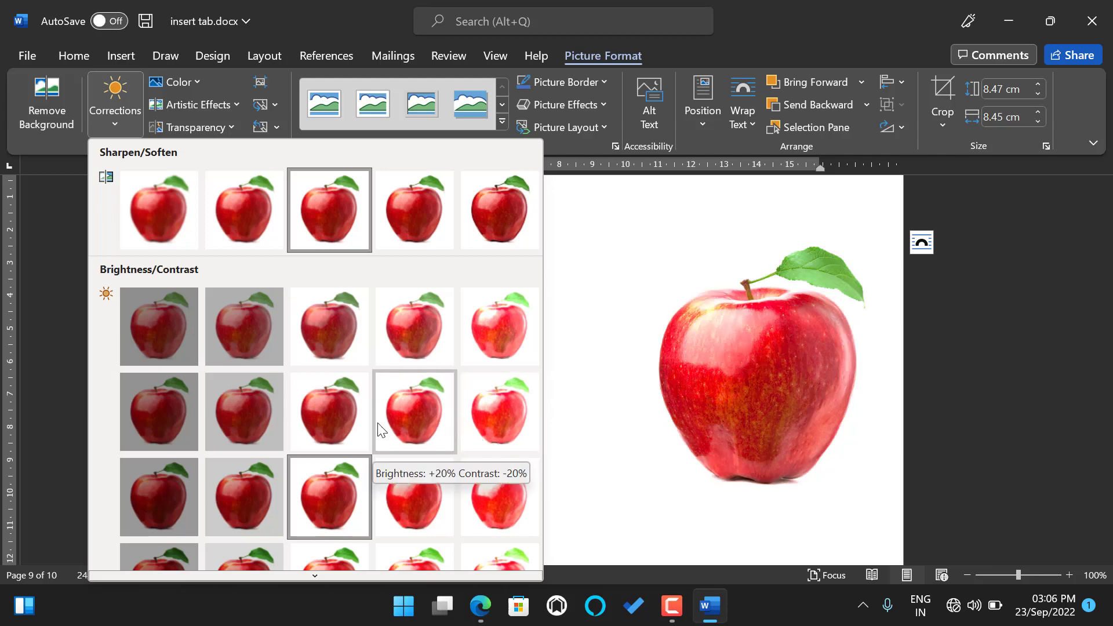
{"action": "scroll", "coordinate": [326, 420], "scroll_direction": "down", "scroll_amount": 3}
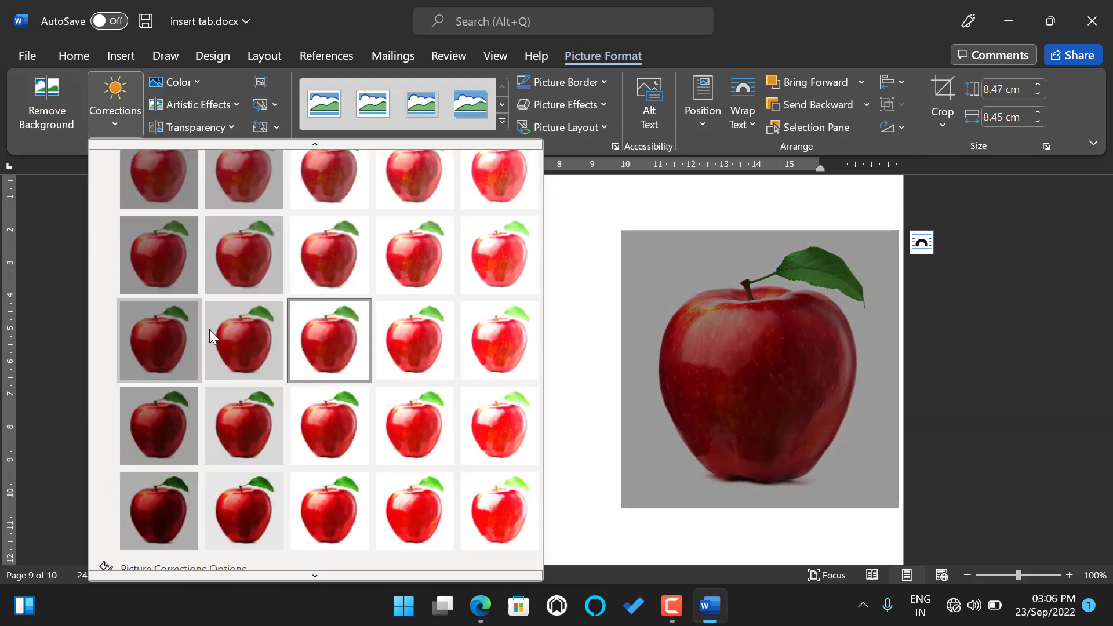
{"action": "scroll", "coordinate": [210, 330], "scroll_direction": "up", "scroll_amount": 3}
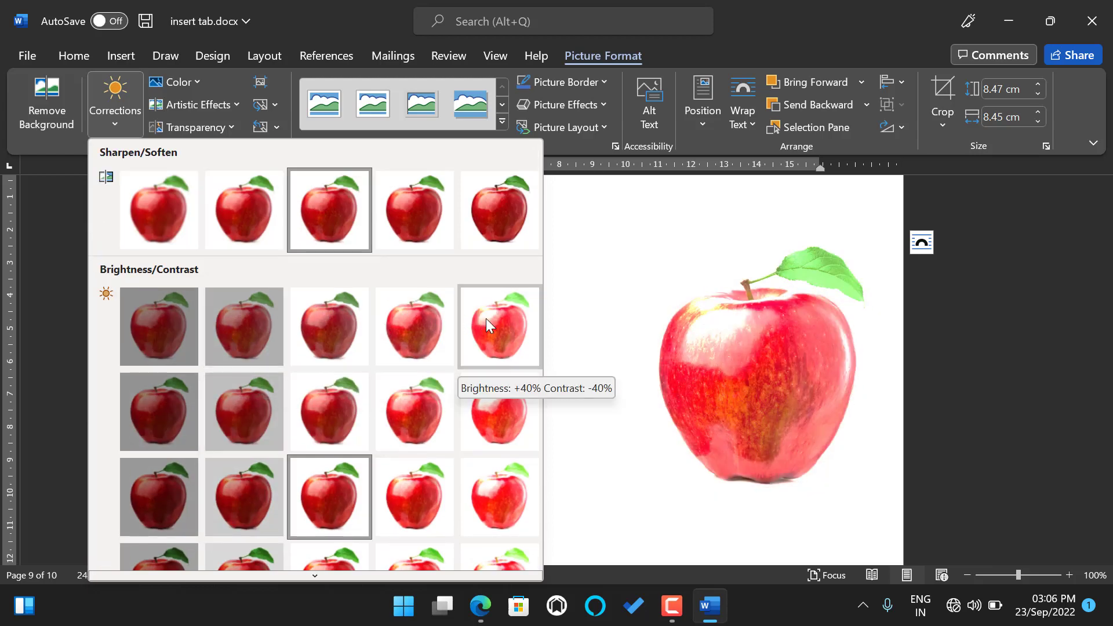
{"action": "left_click", "coordinate": [571, 223]}
Preview the colour saturation, tone and recolour variations on the apple picture, including the extra theme and standard colours, without applying any.
{"action": "left_click", "coordinate": [200, 80]}
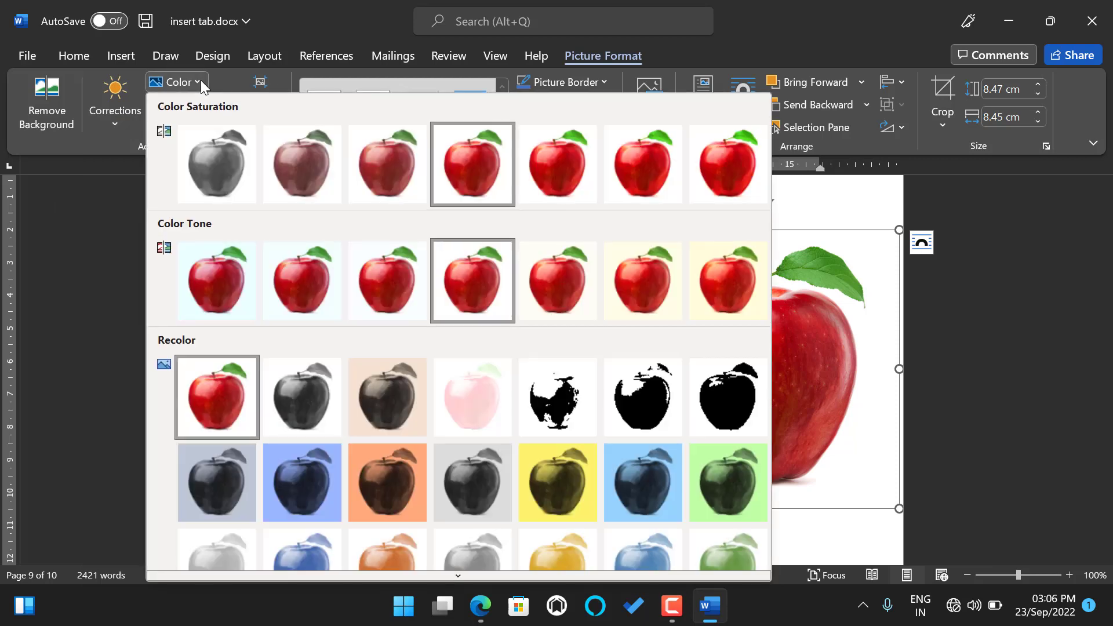
{"action": "left_click", "coordinate": [812, 266]}
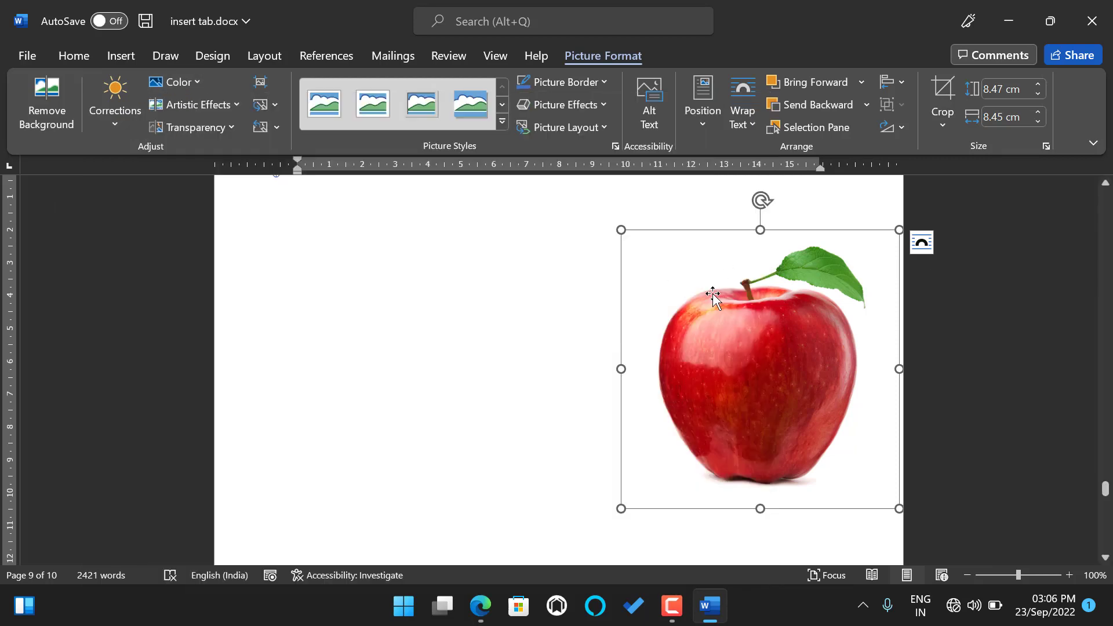
{"action": "left_click", "coordinate": [196, 81]}
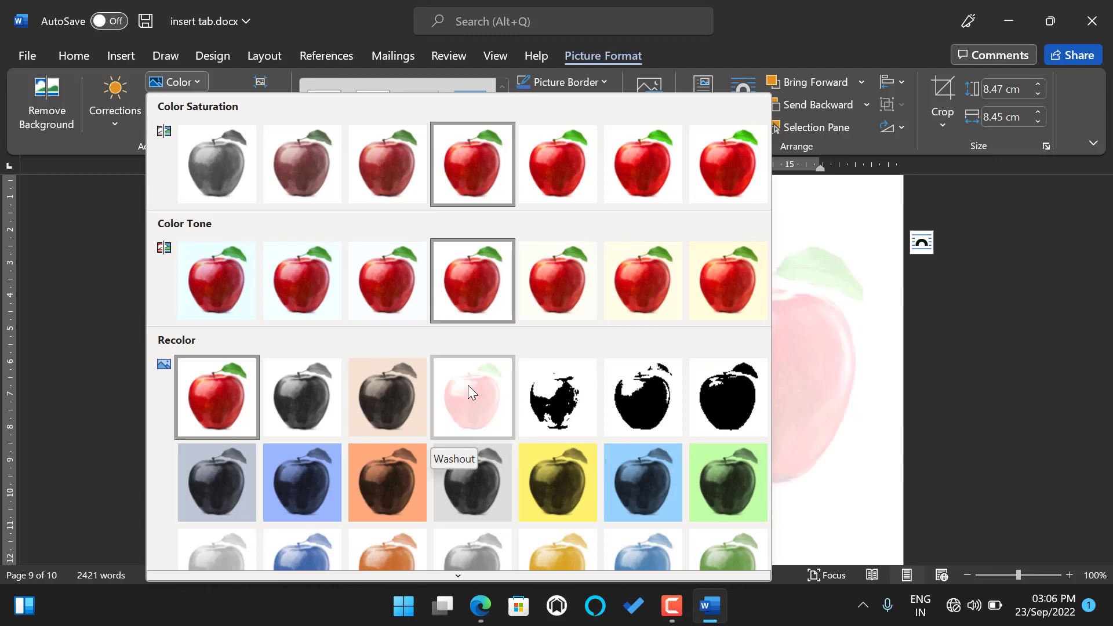
{"action": "scroll", "coordinate": [468, 385], "scroll_direction": "down", "scroll_amount": 2}
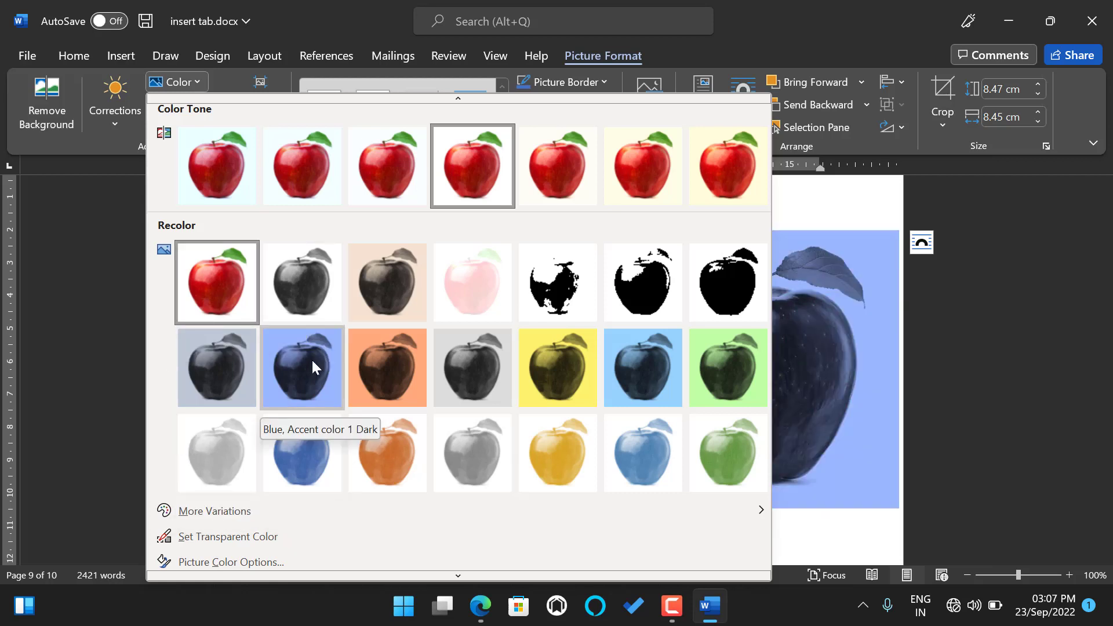
{"action": "mouse_move", "coordinate": [293, 509]}
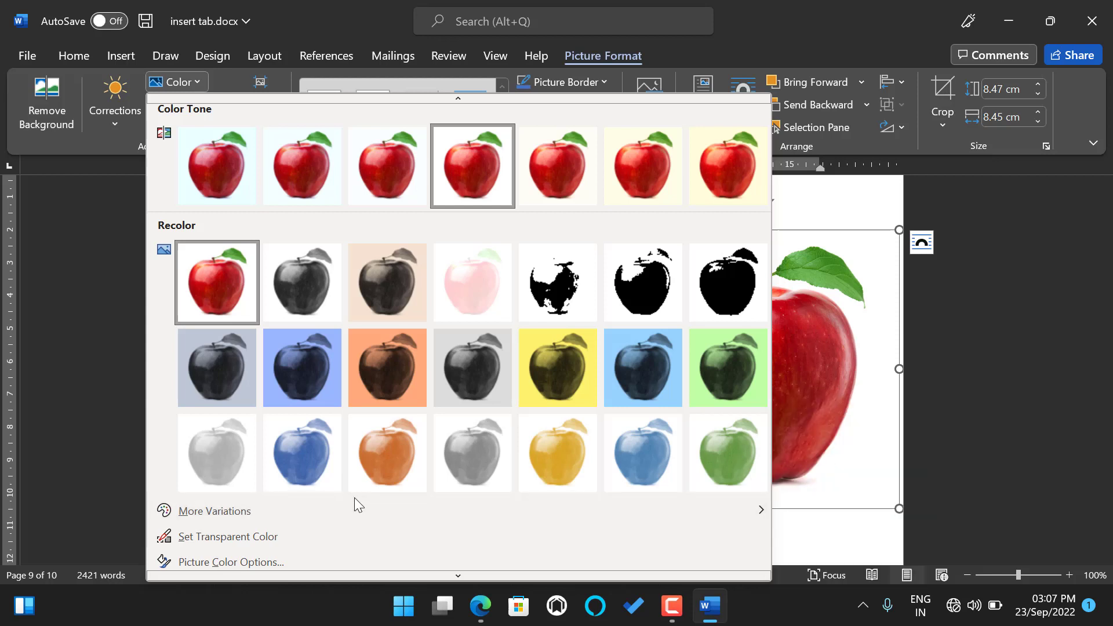
{"action": "mouse_move", "coordinate": [348, 506]}
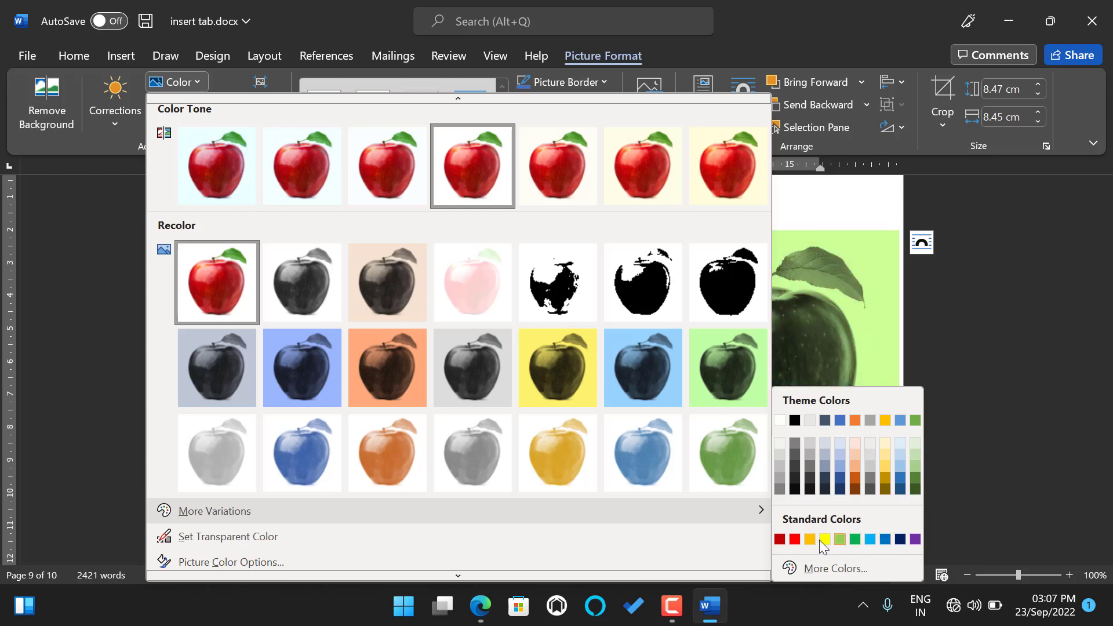
{"action": "left_click", "coordinate": [783, 263]}
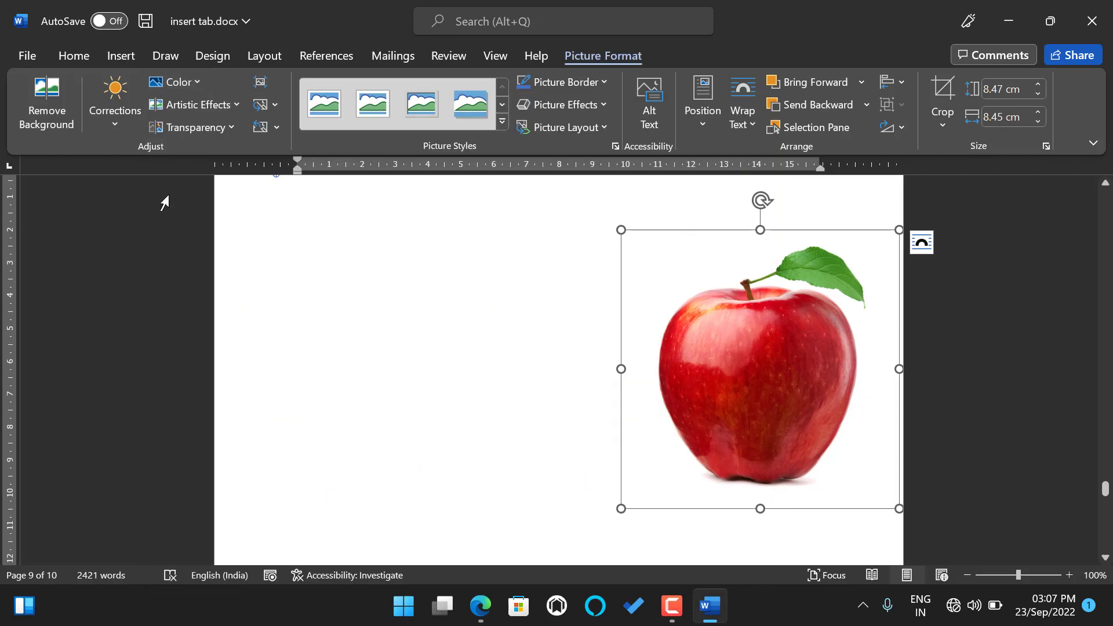
Preview the artistic effects and transparency presets on the apple picture without applying any.
{"action": "left_click", "coordinate": [235, 104]}
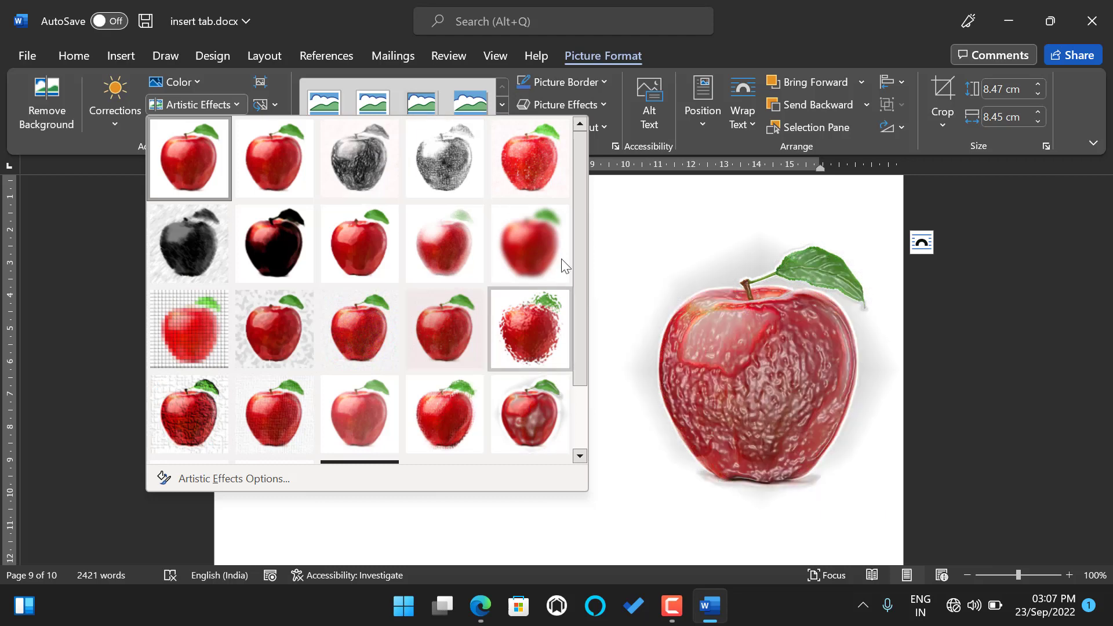
{"action": "left_click", "coordinate": [597, 206]}
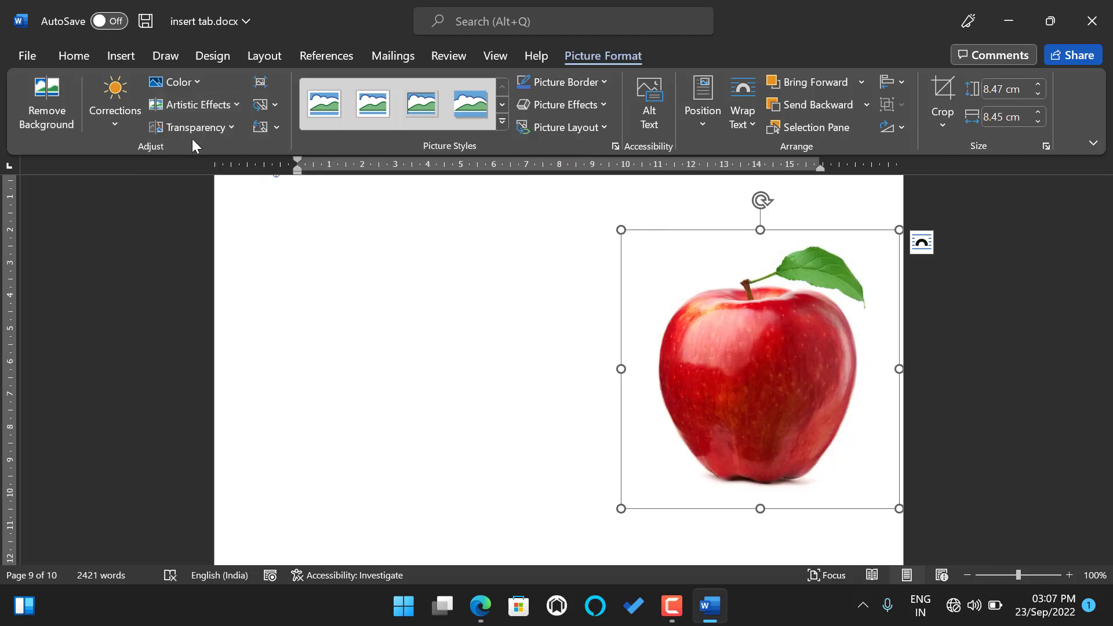
{"action": "left_click", "coordinate": [225, 124]}
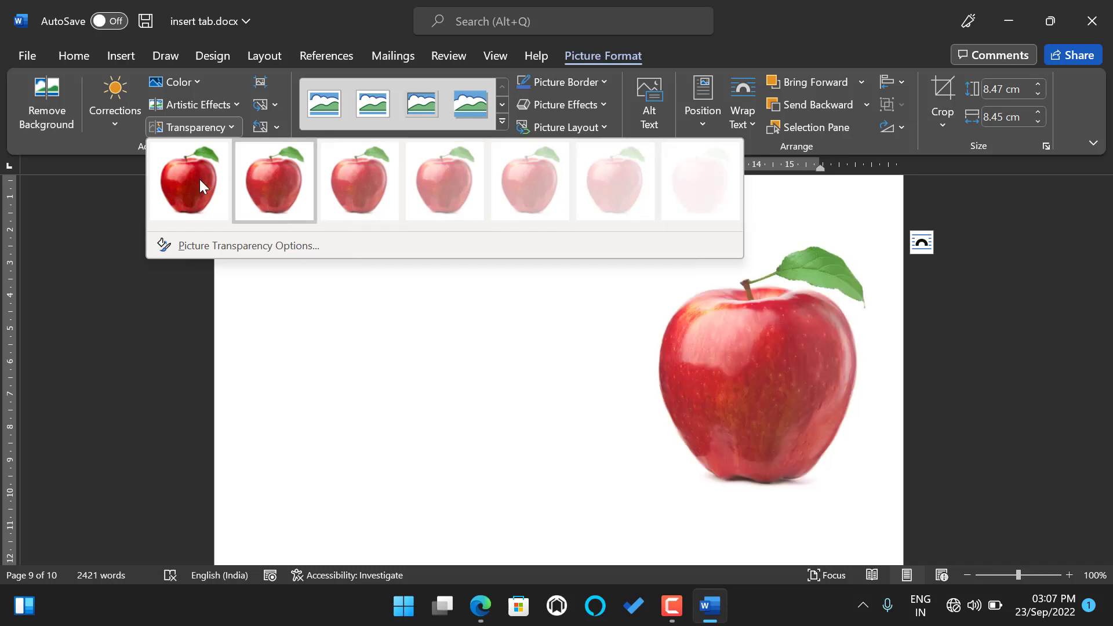
{"action": "left_click", "coordinate": [259, 332]}
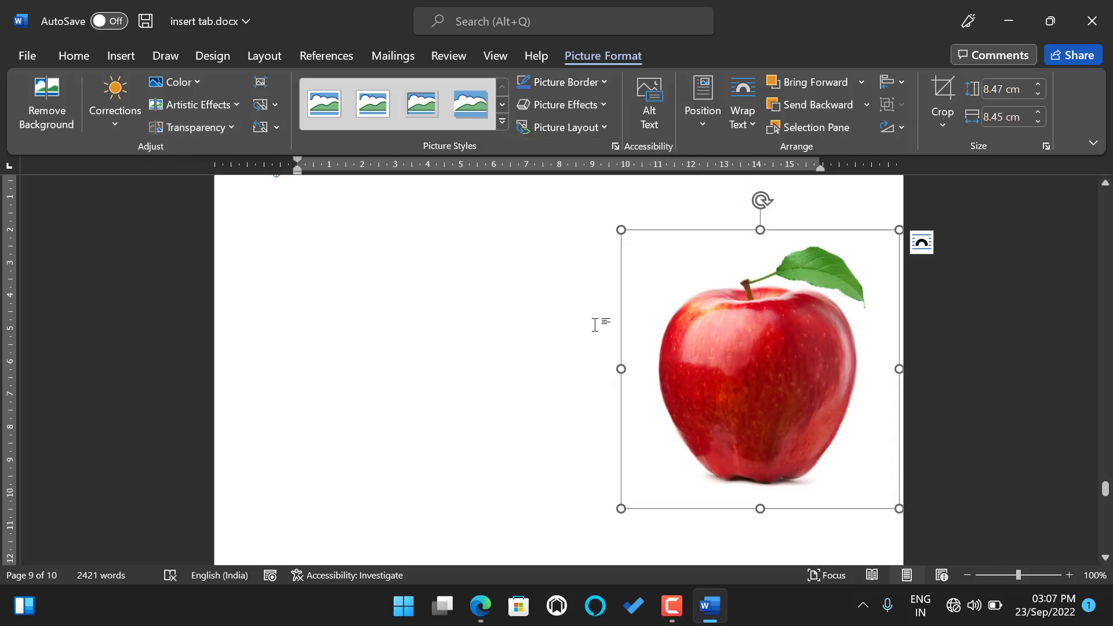
Move the apple picture closer to the page centre, replace it with apple 2.png from this device, and shift it slightly right.
{"action": "left_click_drag", "start_coordinate": [667, 230], "coordinate": [558, 248]}
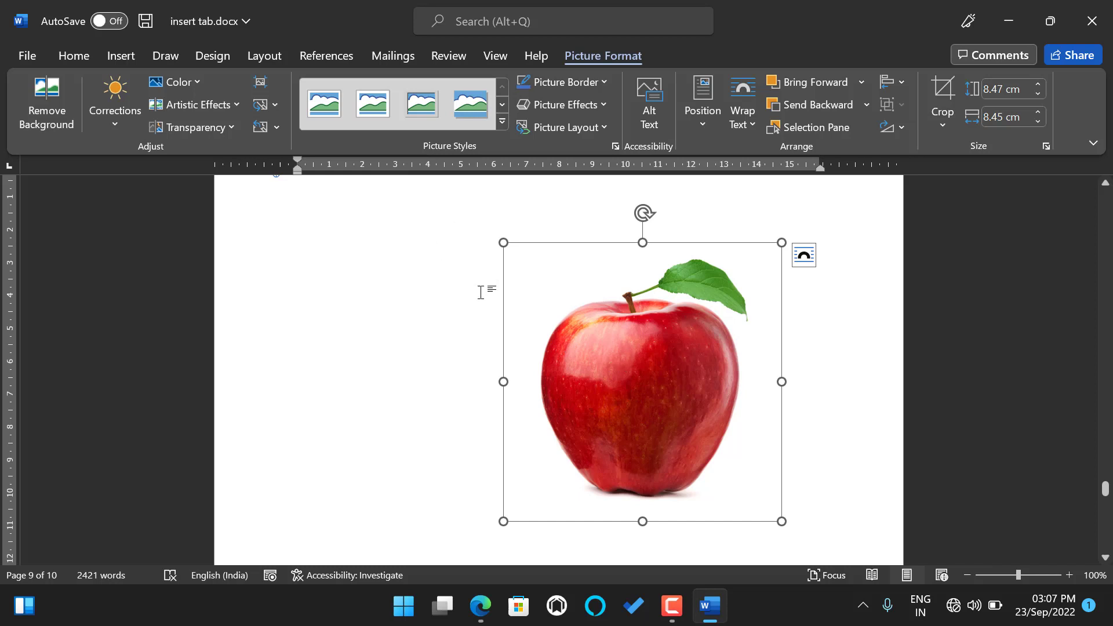
{"action": "left_click", "coordinate": [270, 106]}
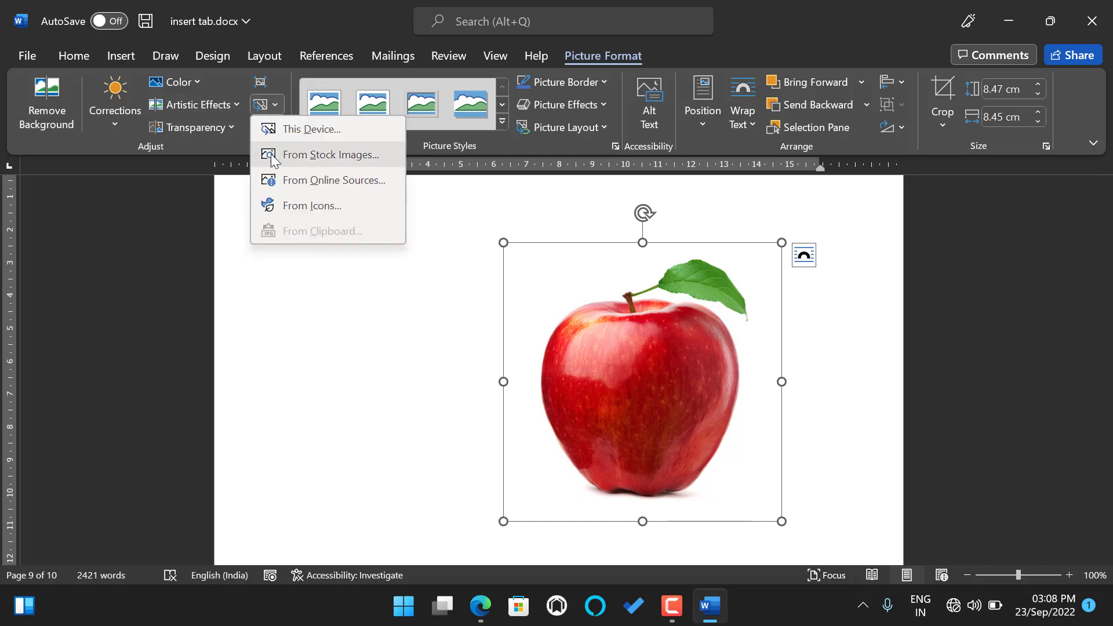
{"action": "left_click", "coordinate": [323, 130]}
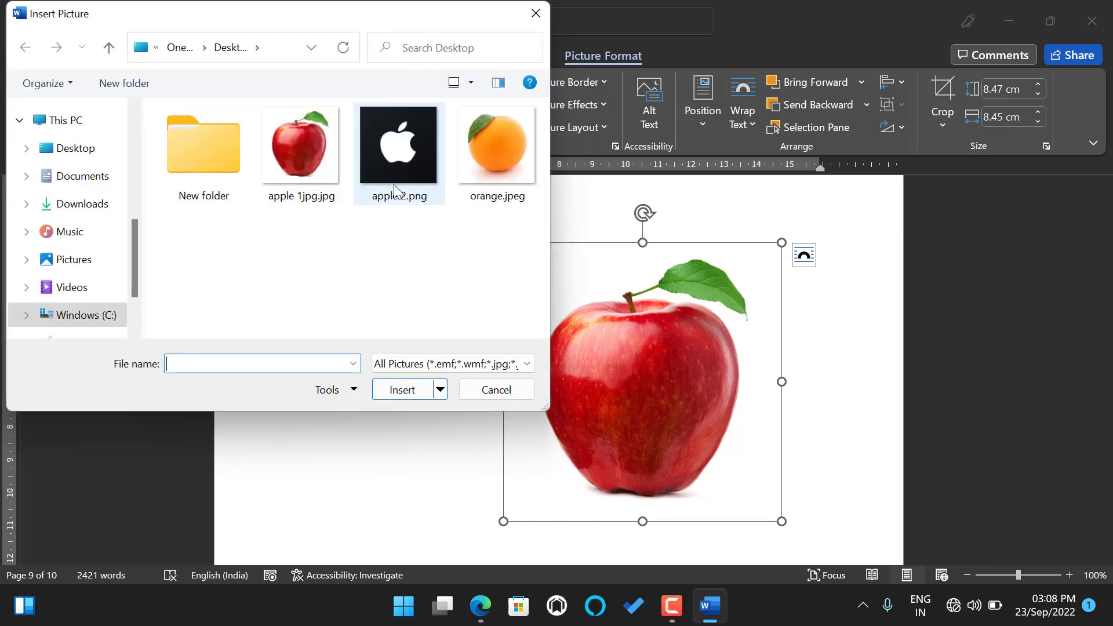
{"action": "left_click", "coordinate": [399, 160]}
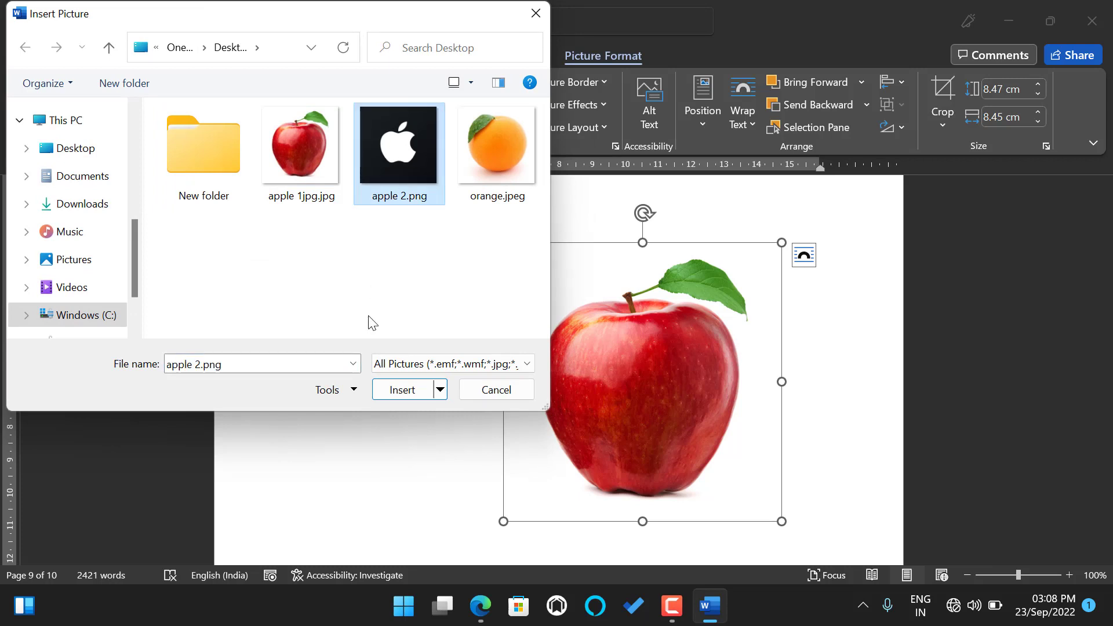
{"action": "left_click", "coordinate": [406, 390]}
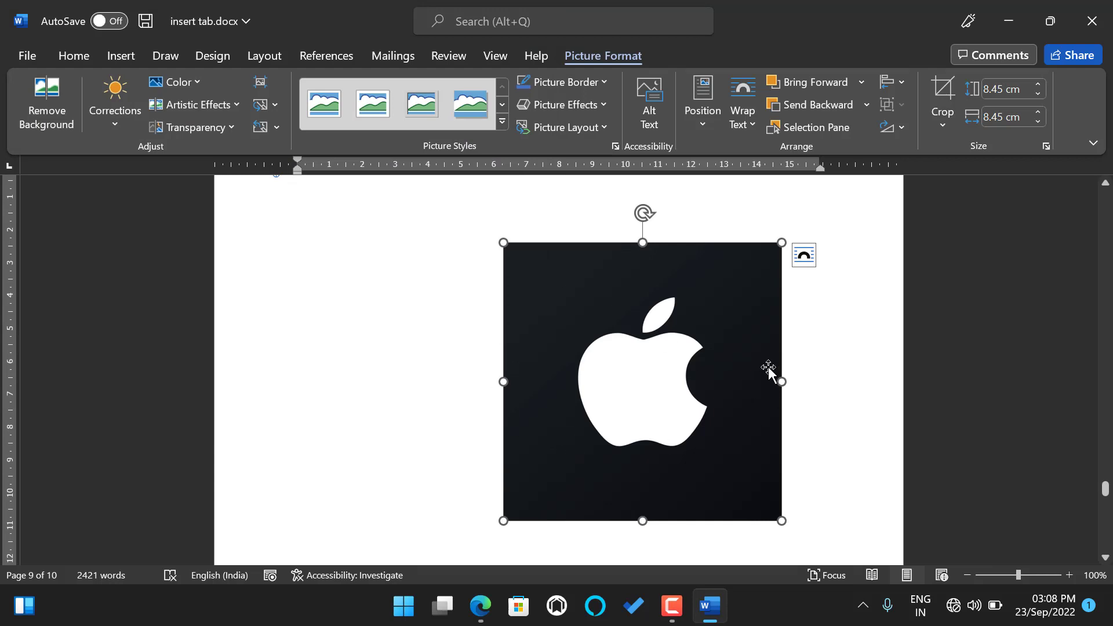
{"action": "left_click_drag", "start_coordinate": [640, 309], "coordinate": [665, 319]}
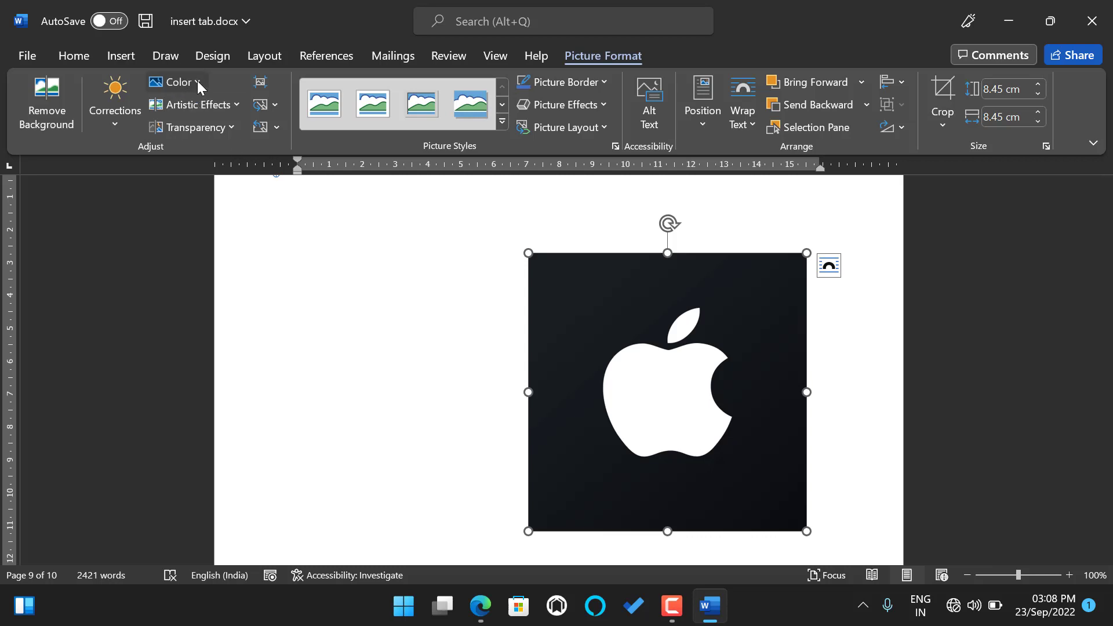
Recolour the Apple logo picture in the dark yellow variation and apply the Brightness -20%, Contrast -40% correction.
{"action": "left_click", "coordinate": [177, 82]}
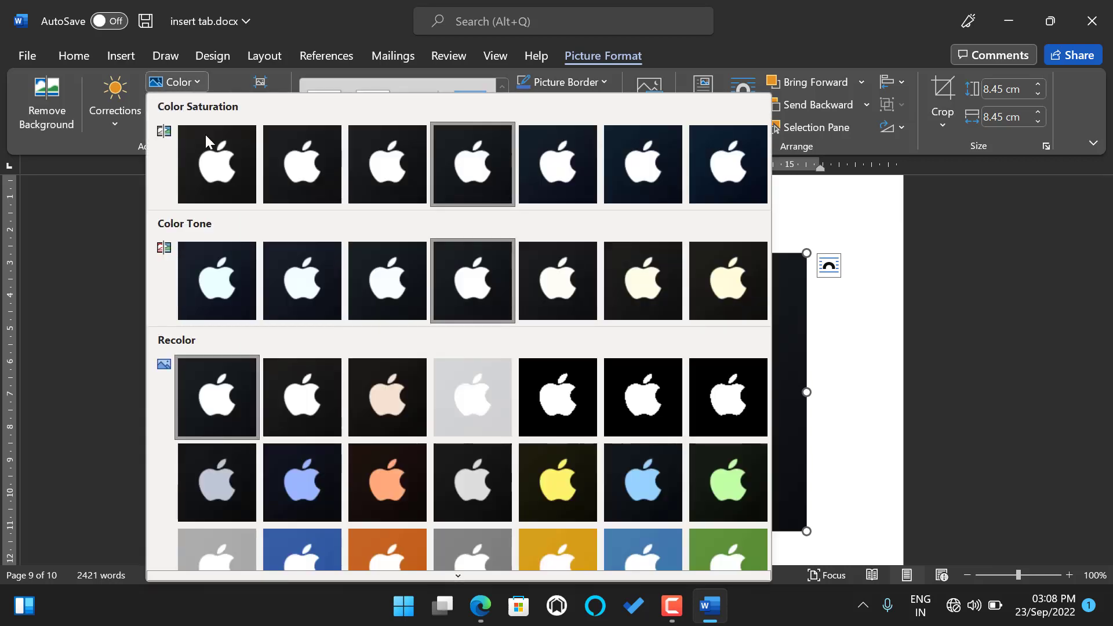
{"action": "left_click", "coordinate": [573, 481]}
{"action": "left_click", "coordinate": [117, 126]}
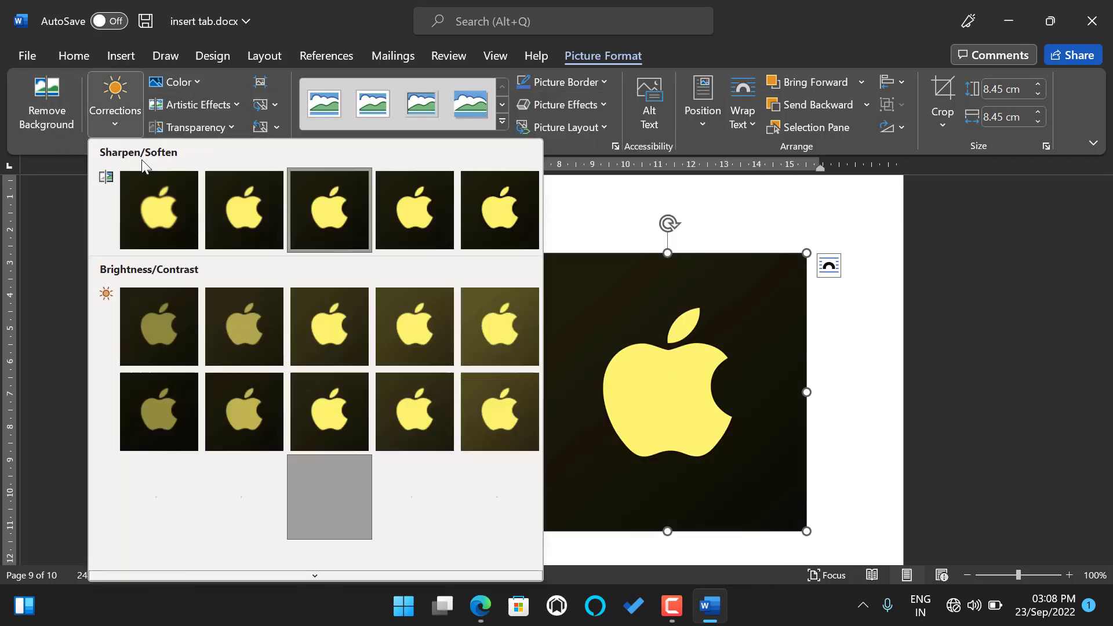
{"action": "left_click", "coordinate": [243, 342]}
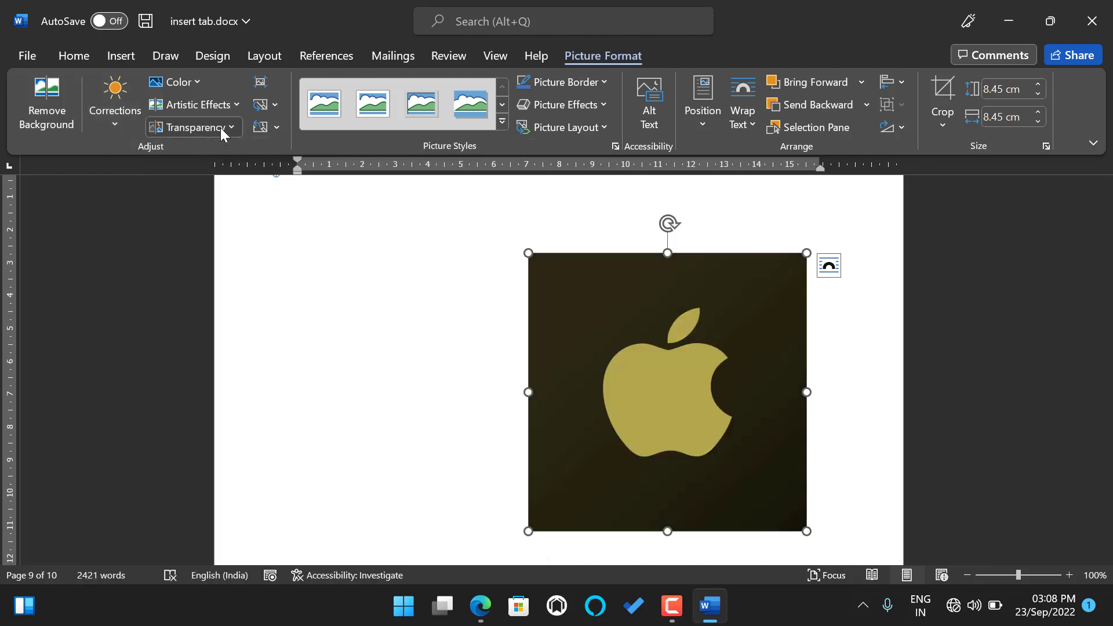
Make the logo picture semi-transparent and remove its background, keeping the changes, and reset the picture's formatting.
{"action": "left_click", "coordinate": [221, 128]}
{"action": "left_click", "coordinate": [482, 182]}
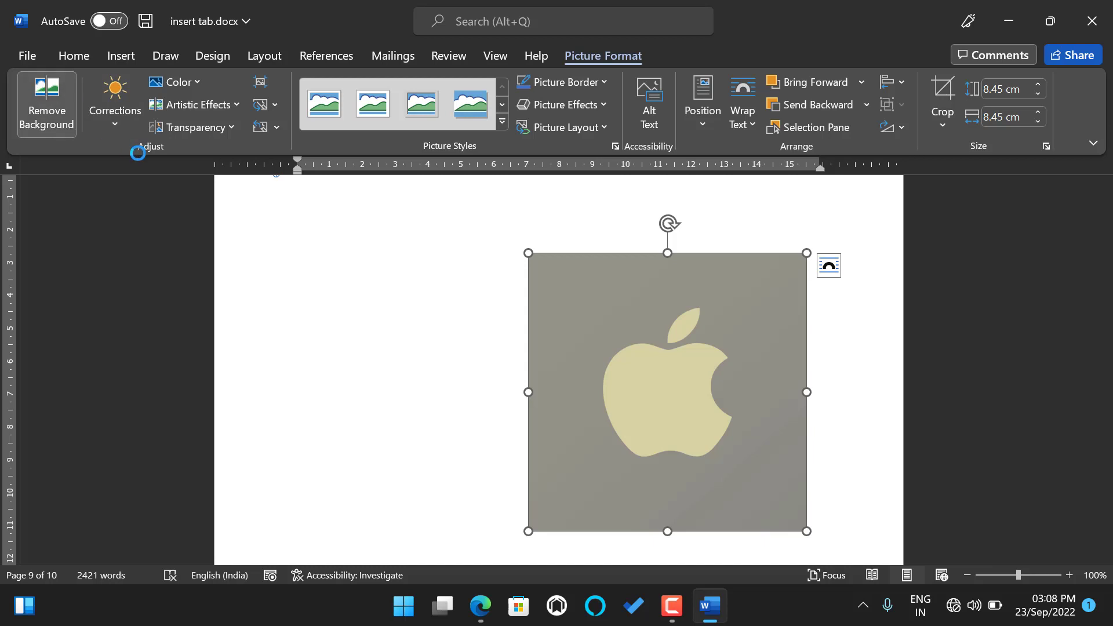
{"action": "left_click", "coordinate": [38, 98]}
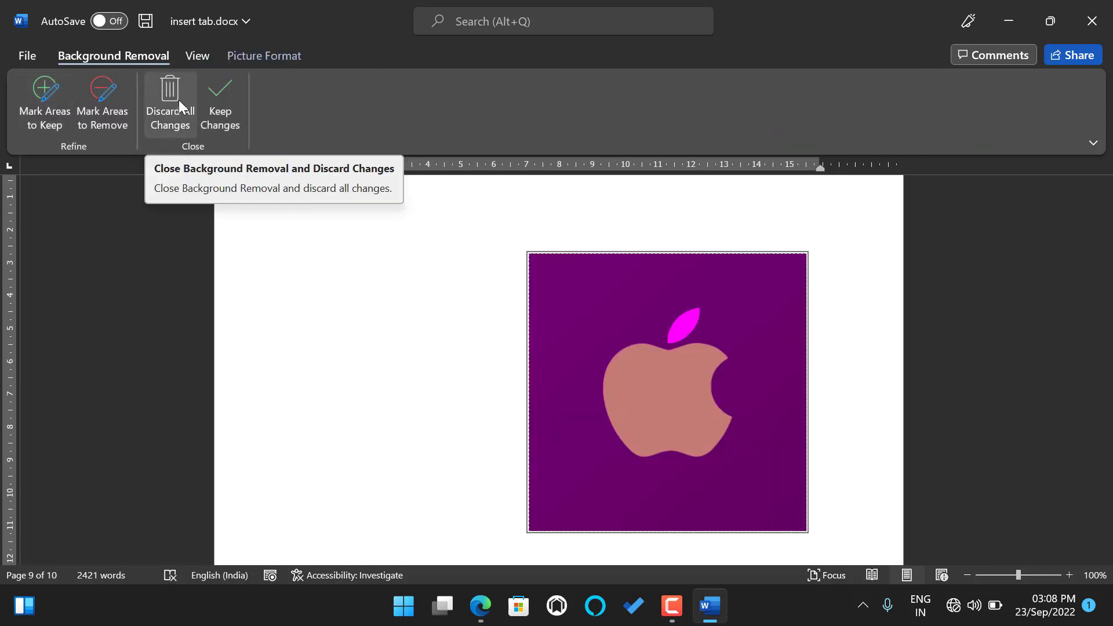
{"action": "left_click", "coordinate": [221, 102]}
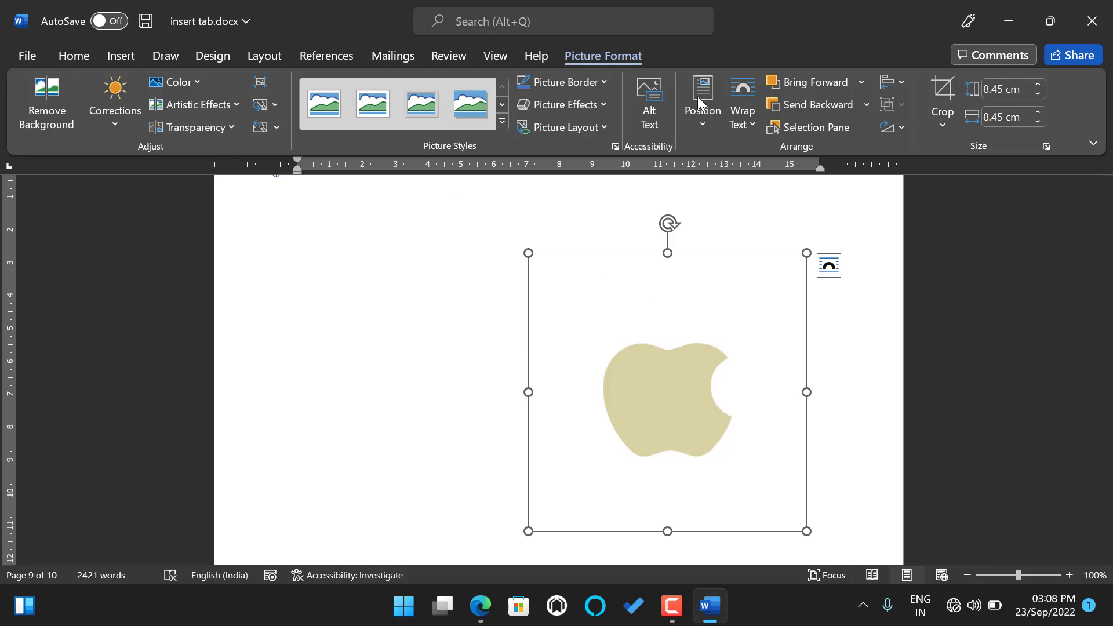
{"action": "left_click", "coordinate": [265, 126]}
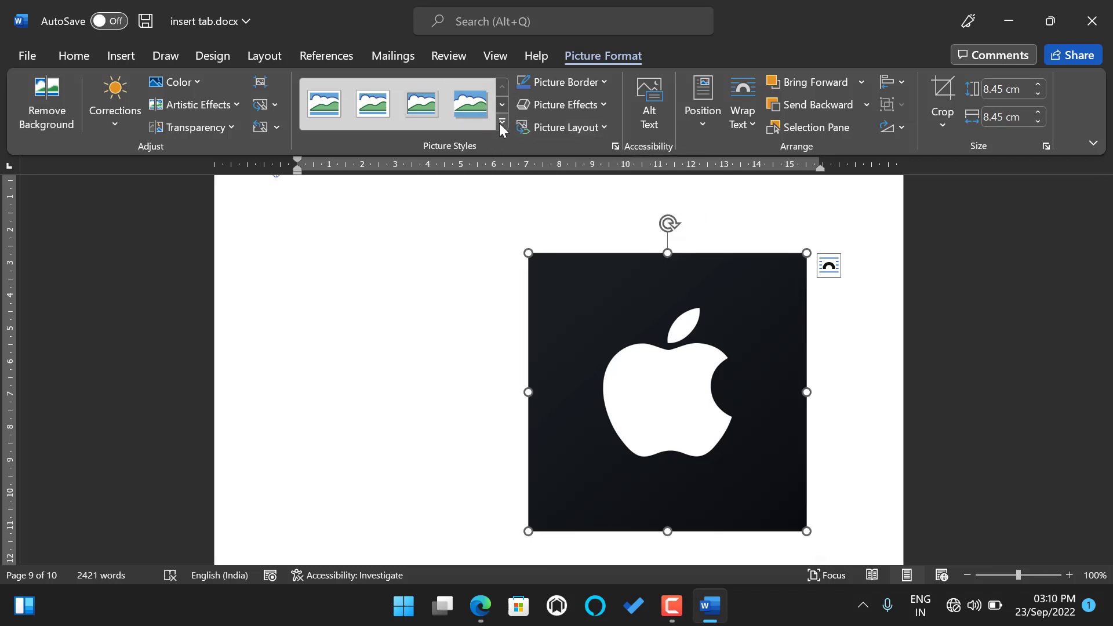
Apply the soft-edged rectangle picture style to the logo picture, and reset the picture to discard it.
{"action": "left_click", "coordinate": [499, 122]}
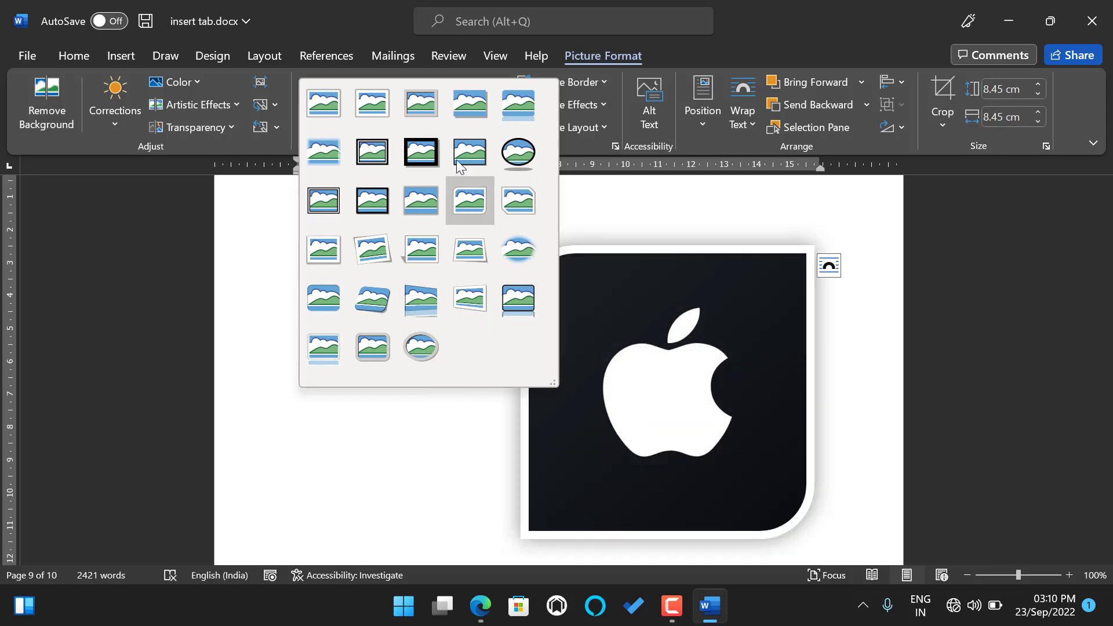
{"action": "left_click", "coordinate": [334, 148]}
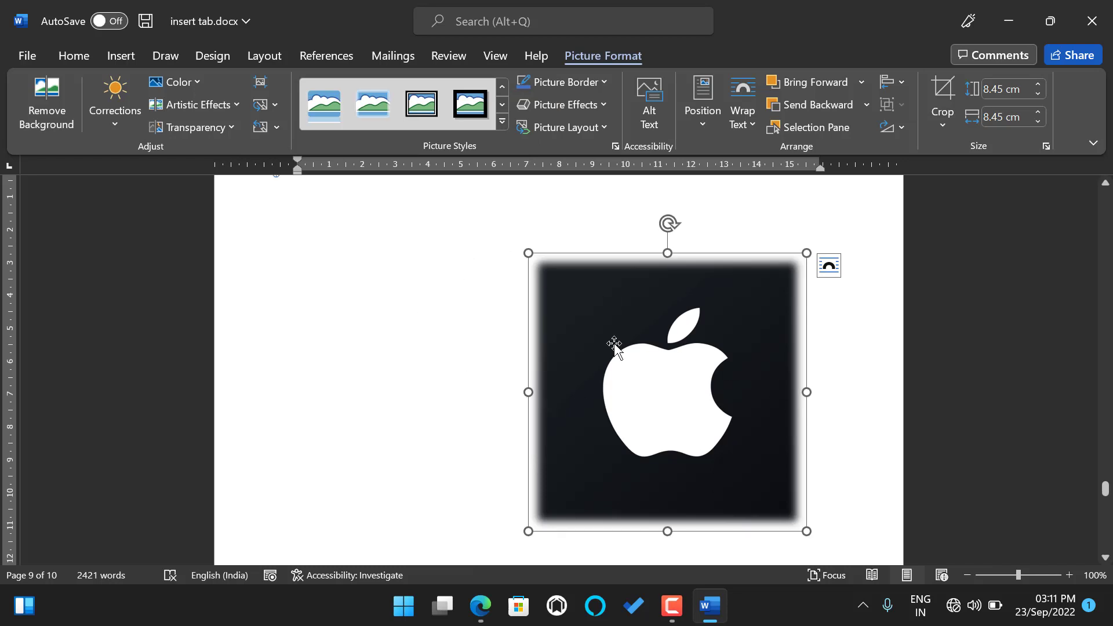
{"action": "left_click", "coordinate": [259, 128]}
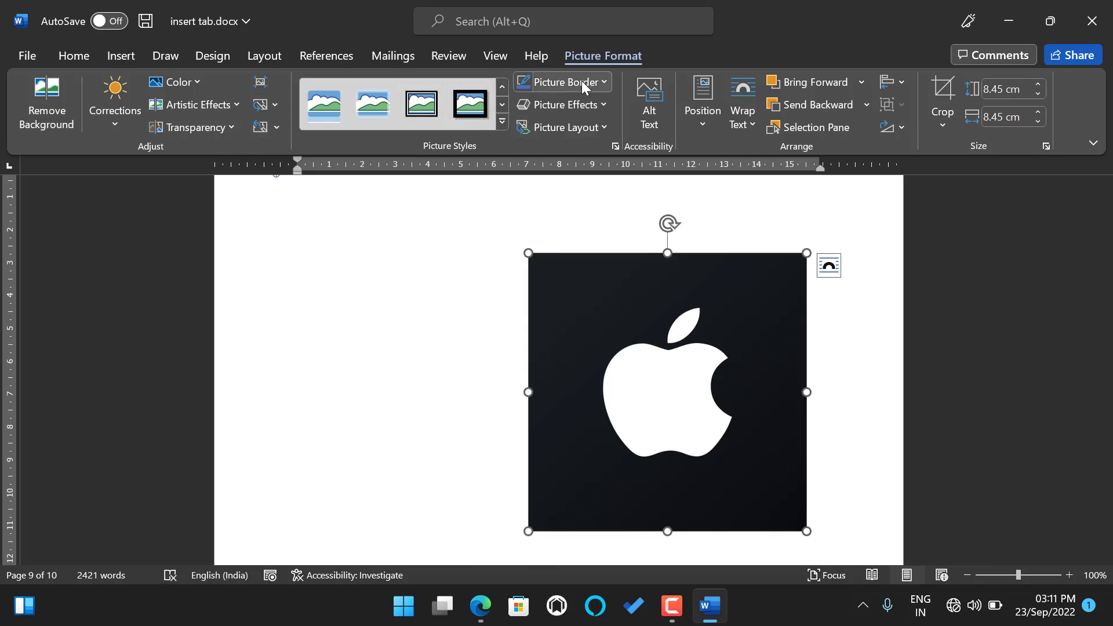
Add a 6 pt border around the logo picture.
{"action": "left_click", "coordinate": [603, 83]}
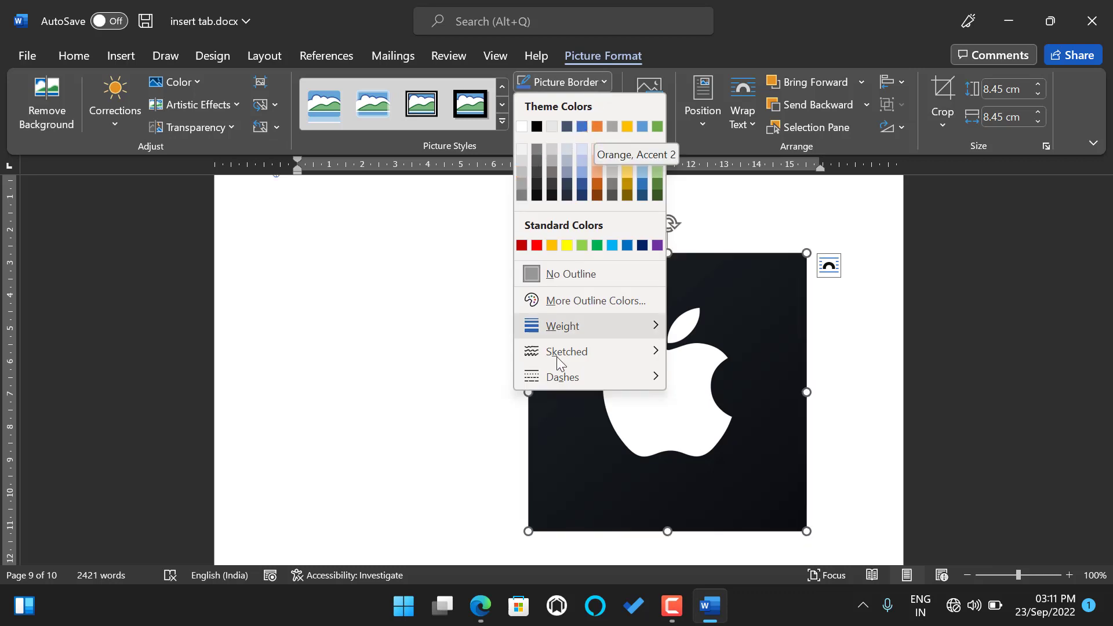
{"action": "mouse_move", "coordinate": [572, 329]}
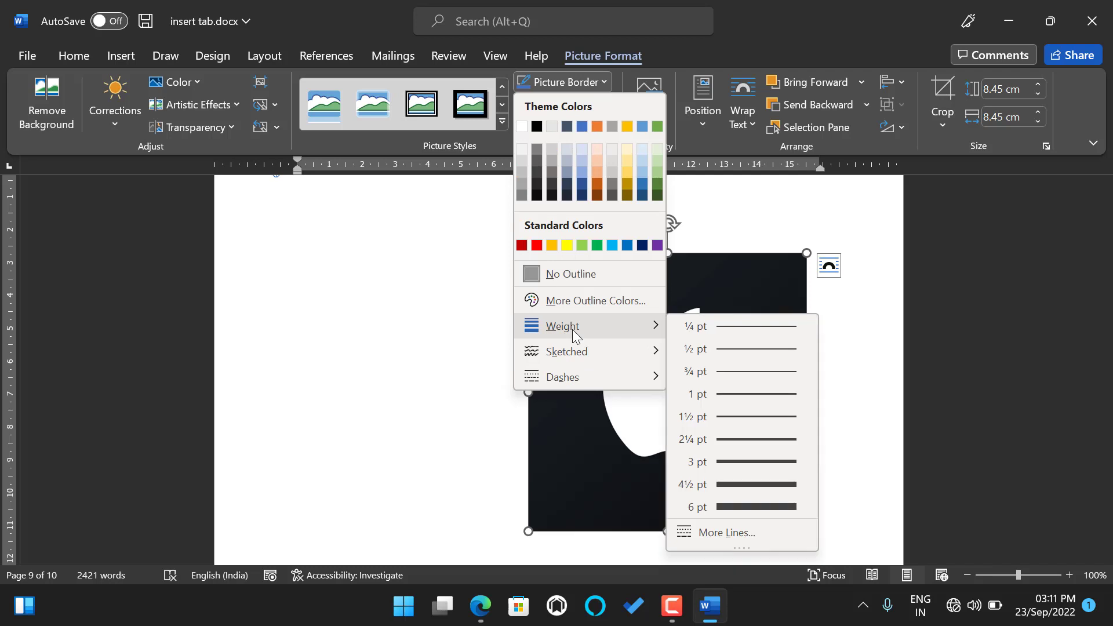
{"action": "left_click", "coordinate": [762, 504]}
Examine the standard and custom colour choices for the logo picture's border without changing the colour.
{"action": "left_click", "coordinate": [598, 83]}
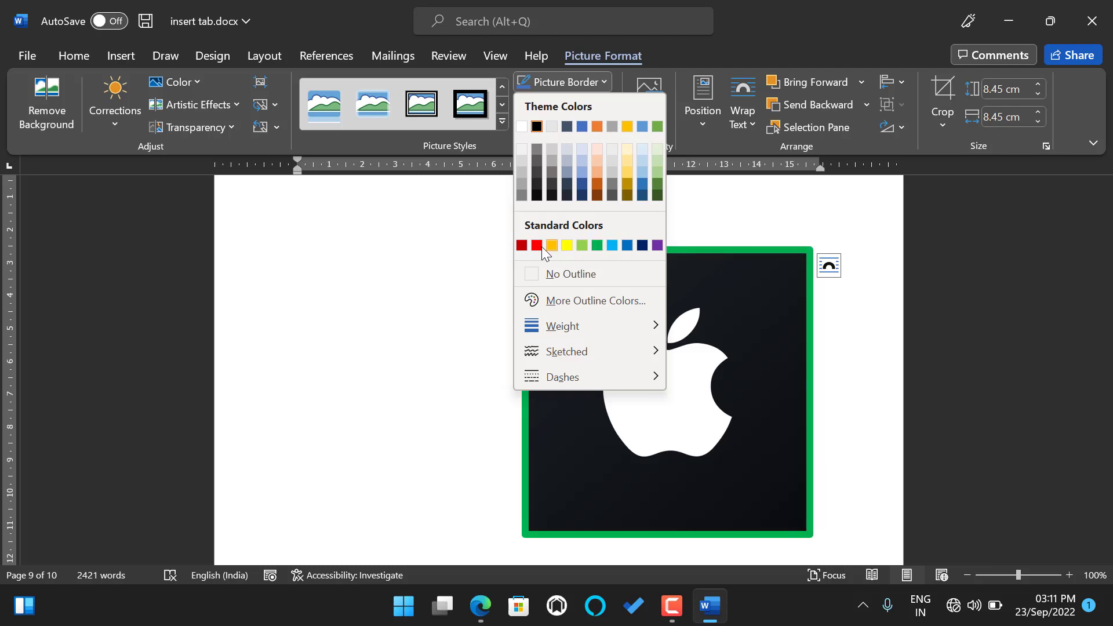
{"action": "left_click", "coordinate": [565, 301]}
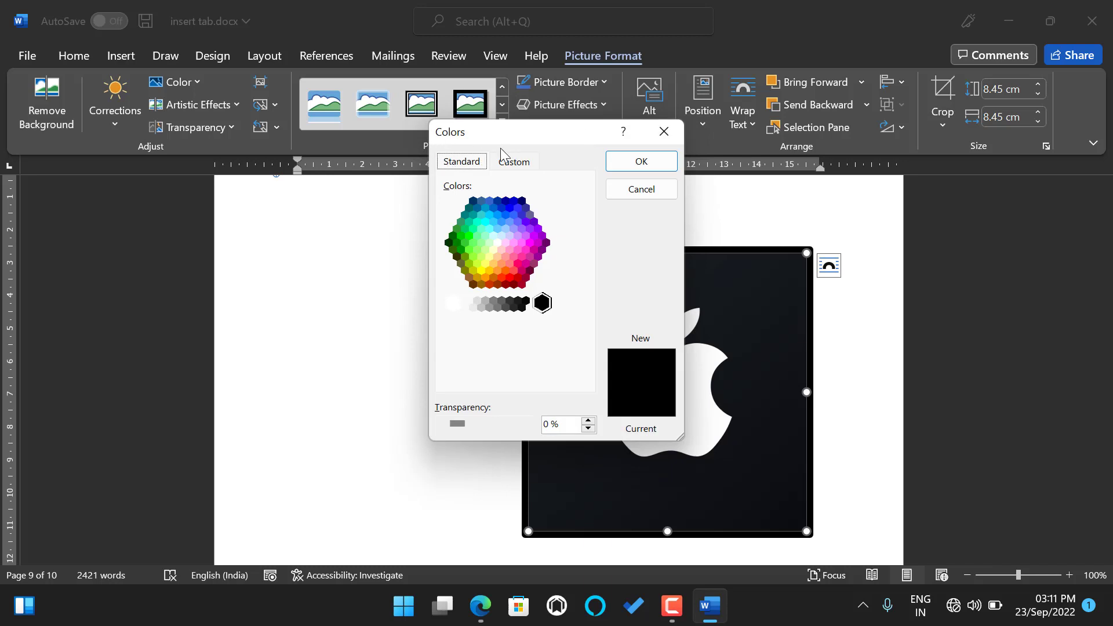
{"action": "left_click", "coordinate": [511, 162]}
{"action": "left_click", "coordinate": [664, 131]}
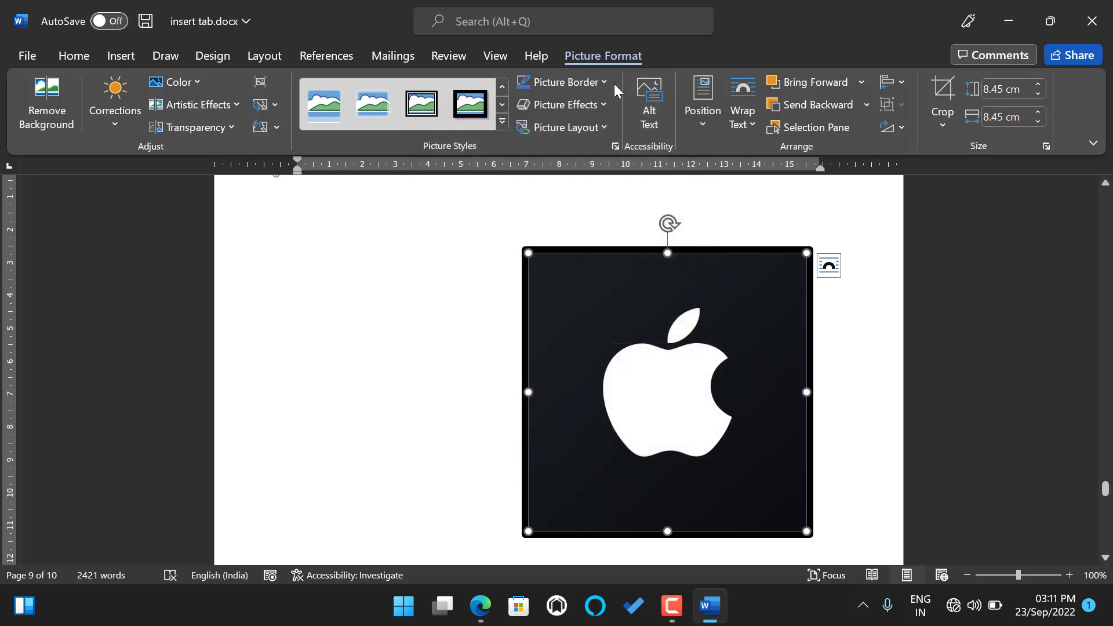
Preview the sketched and dashed border styles on the logo picture, and remove its border with No Outline.
{"action": "left_click", "coordinate": [607, 82]}
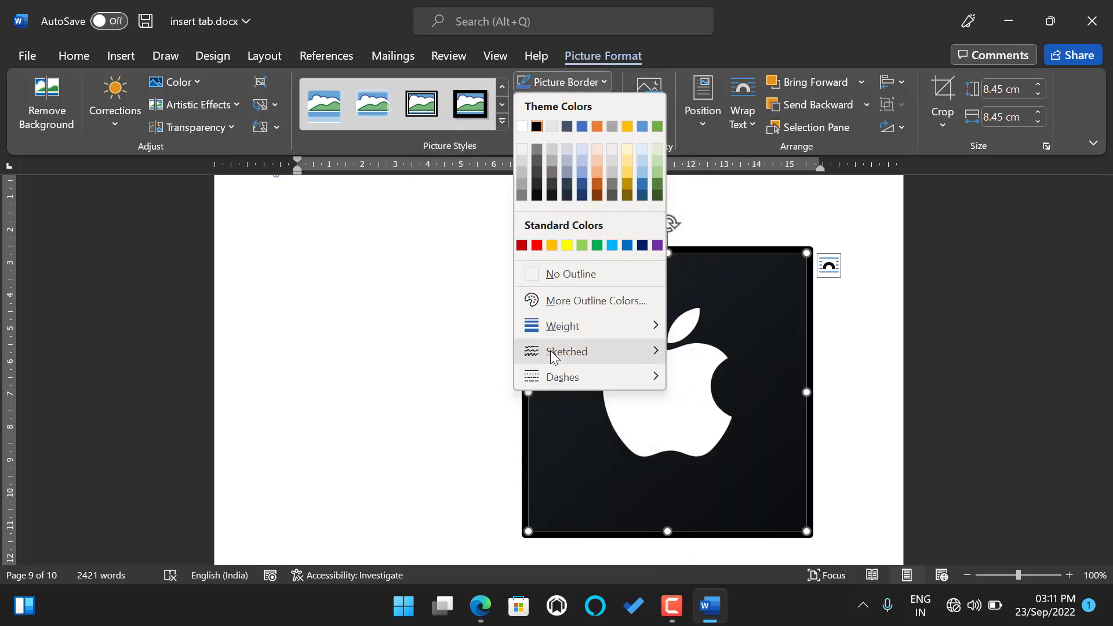
{"action": "mouse_move", "coordinate": [551, 355]}
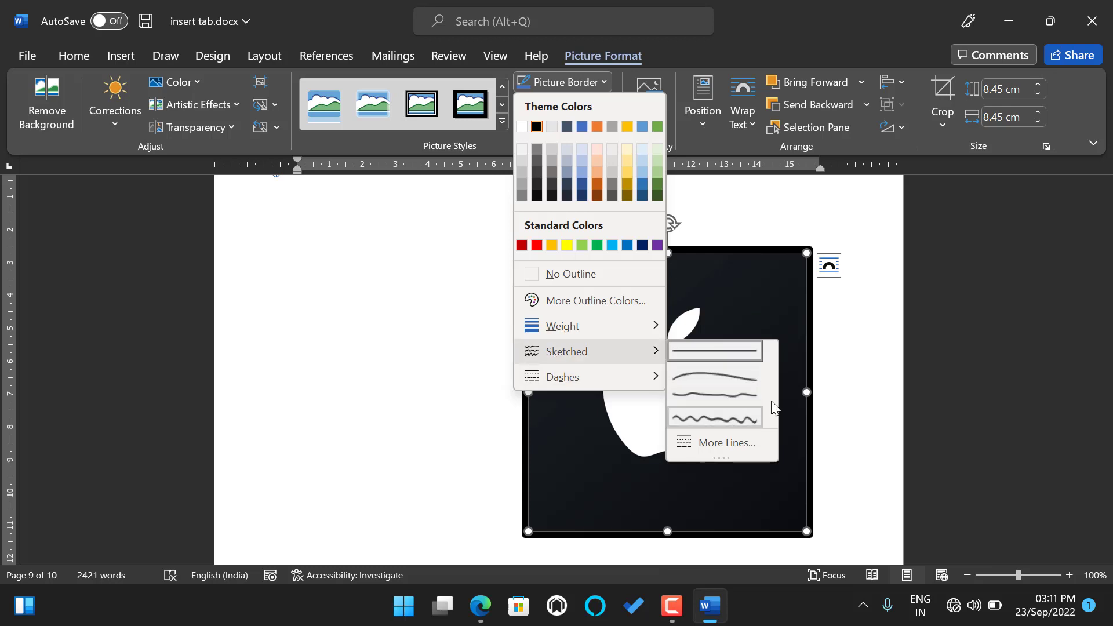
{"action": "mouse_move", "coordinate": [584, 374]}
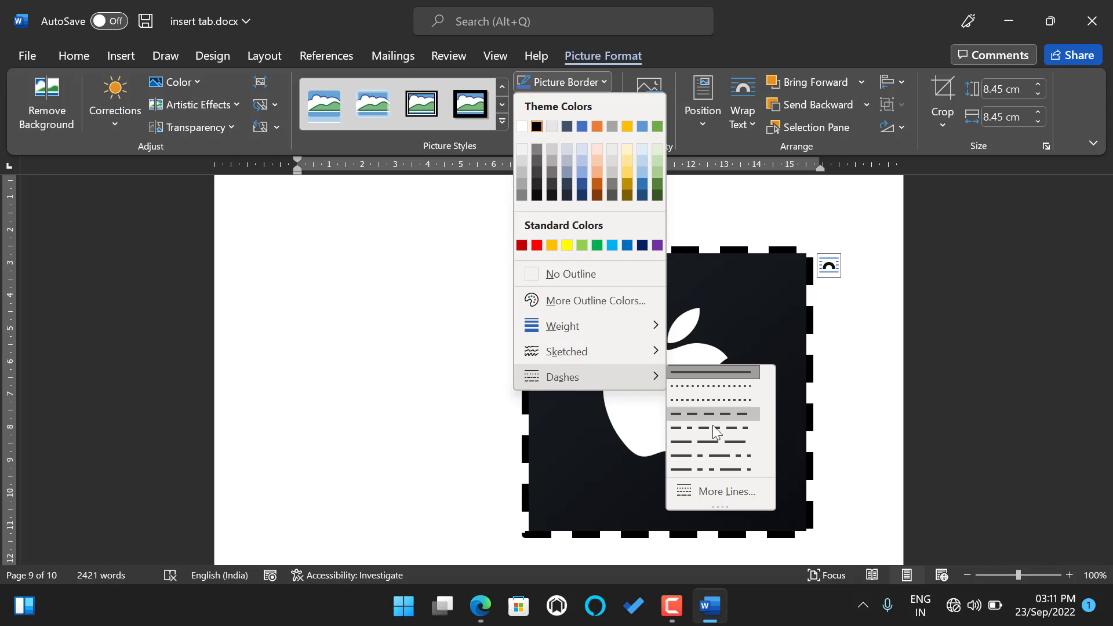
{"action": "left_click", "coordinate": [543, 272]}
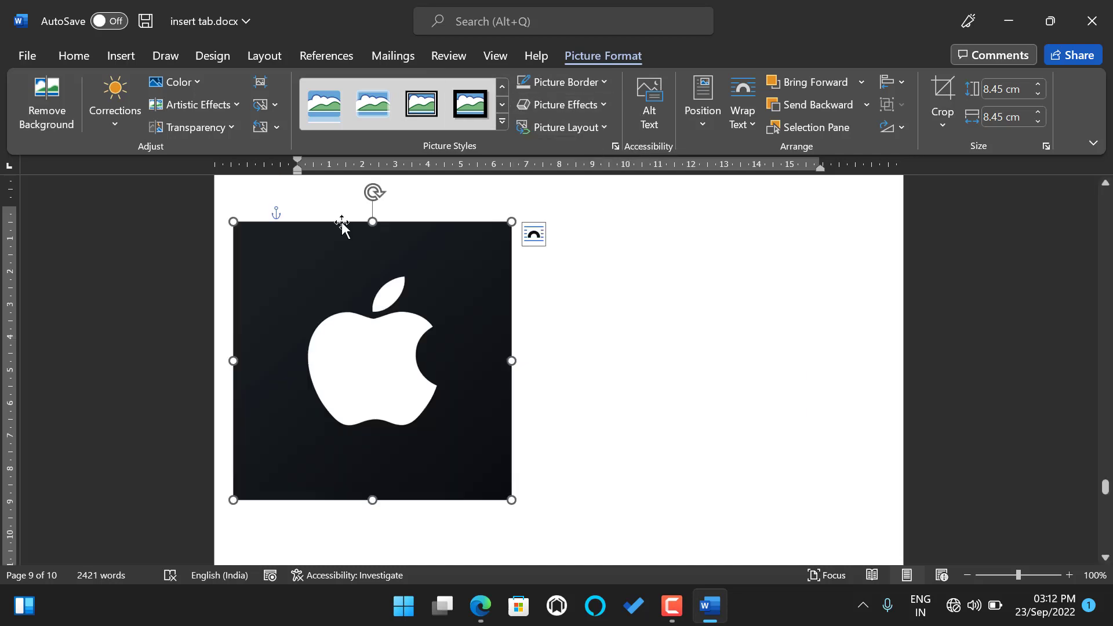
Replace the logo picture with apple 1jpg.jpg from this device.
{"action": "left_click", "coordinate": [266, 105]}
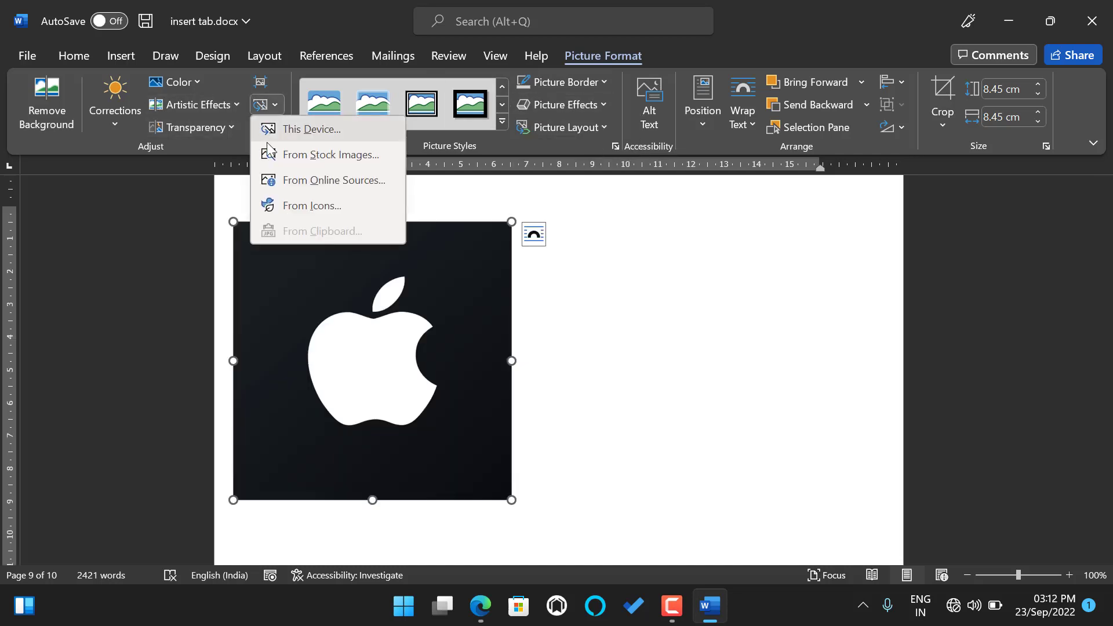
{"action": "left_click", "coordinate": [318, 128]}
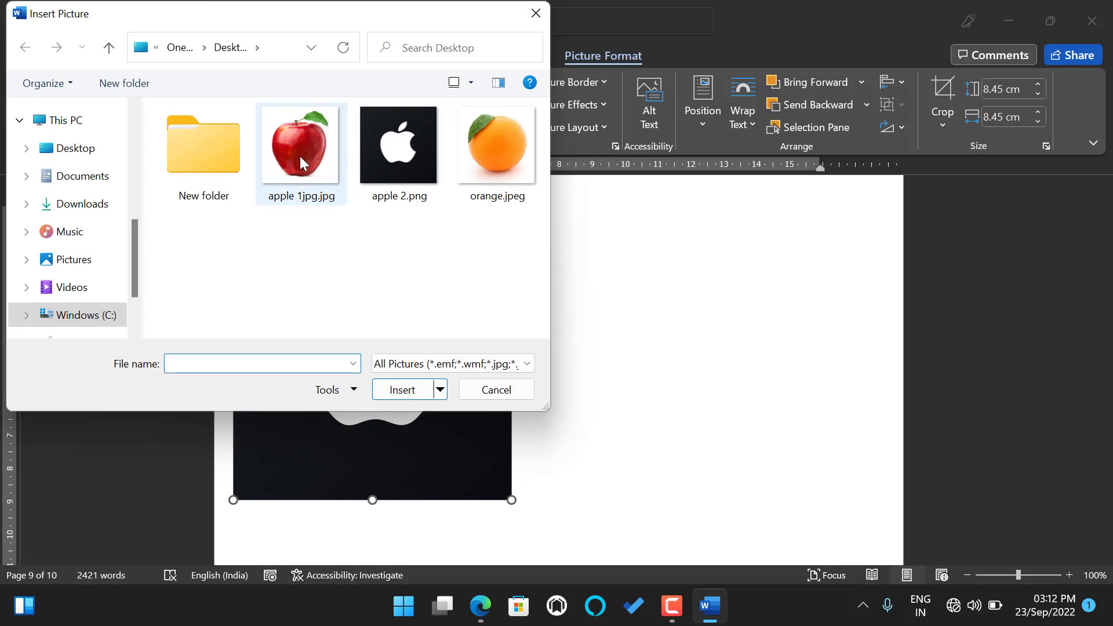
{"action": "left_click", "coordinate": [301, 158]}
{"action": "left_click", "coordinate": [406, 390]}
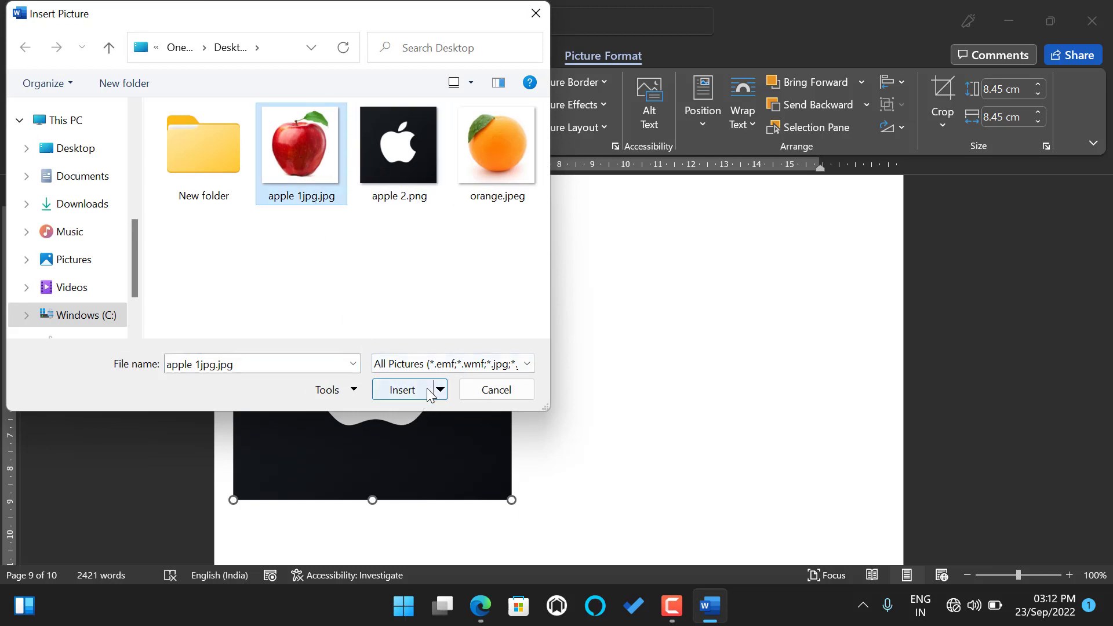
Apply the first preset picture effect to the apple picture.
{"action": "left_click", "coordinate": [609, 103]}
{"action": "mouse_move", "coordinate": [580, 133]}
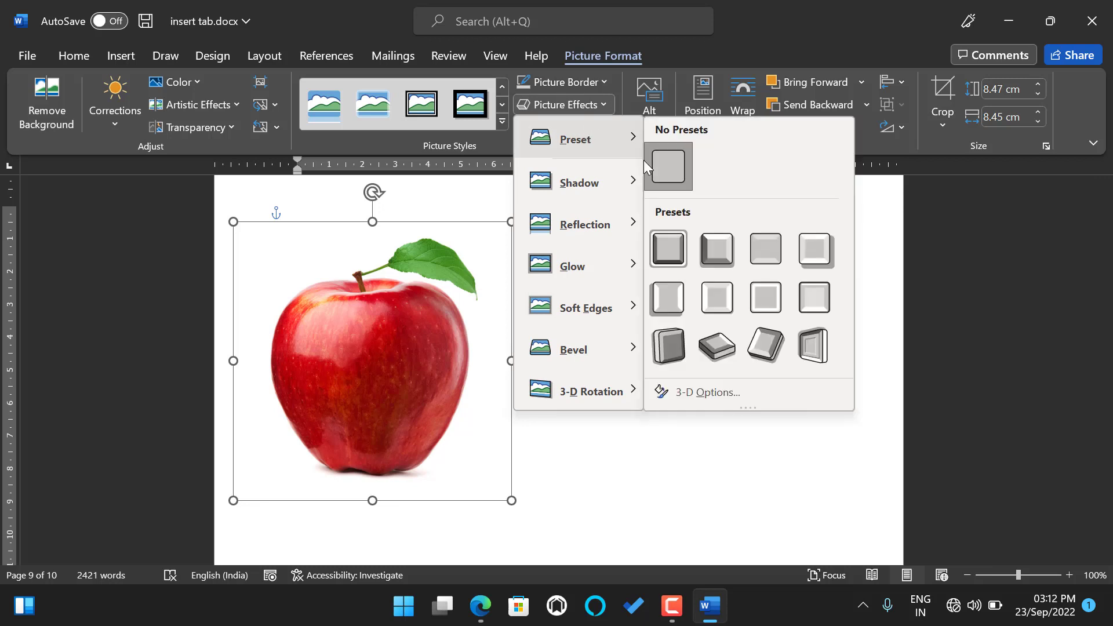
{"action": "left_click", "coordinate": [673, 246]}
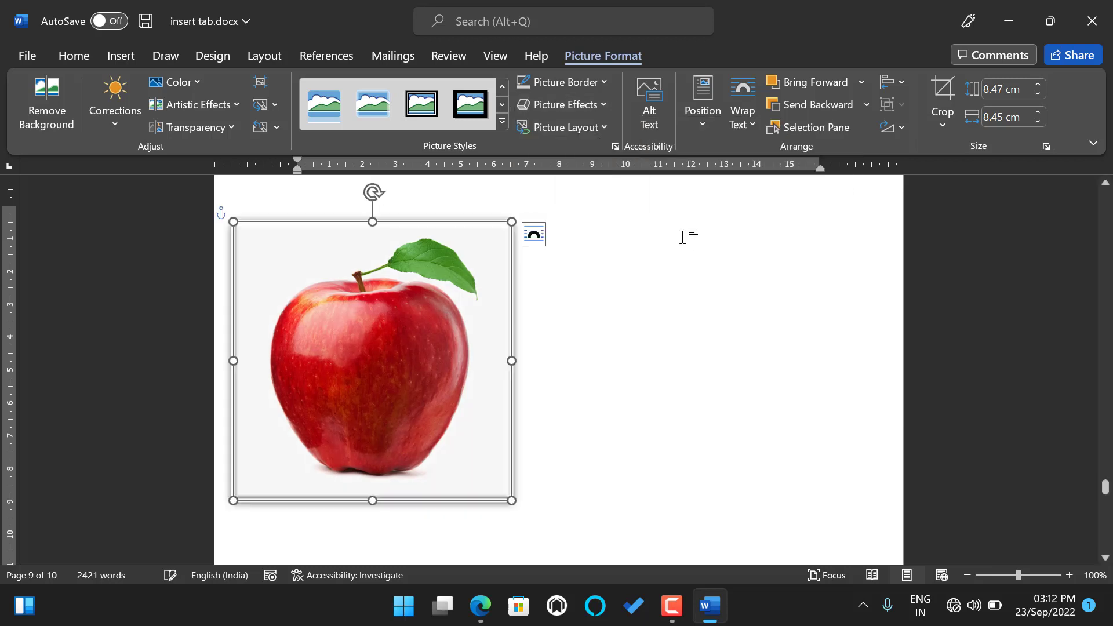
Preview the other preset effects on the apple picture and set it back to No Presets.
{"action": "left_click", "coordinate": [611, 107]}
{"action": "mouse_move", "coordinate": [607, 144]}
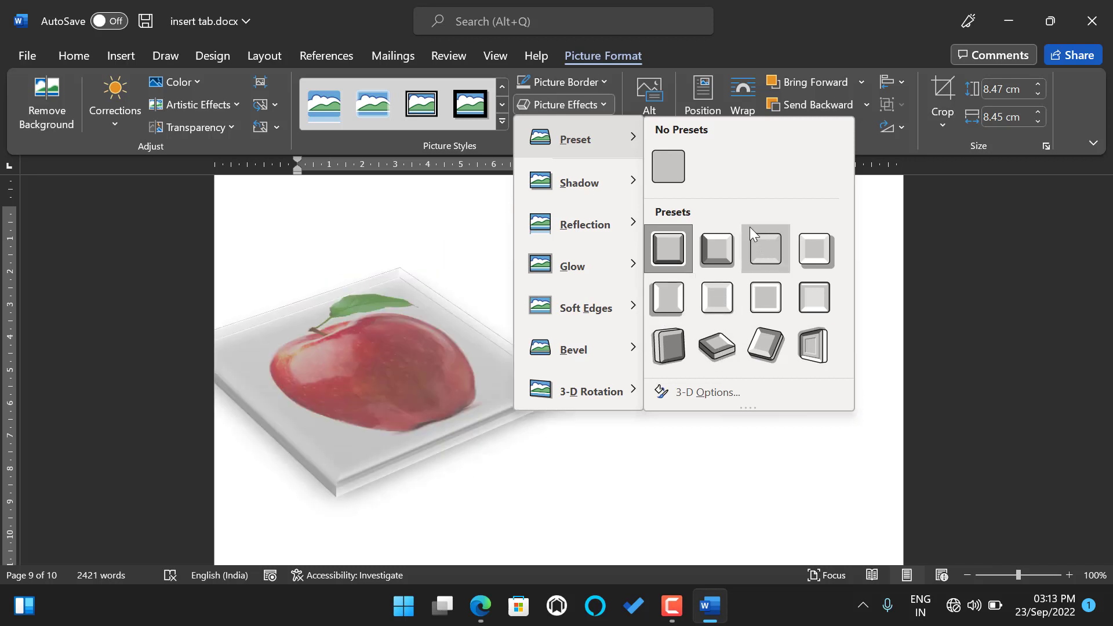
{"action": "left_click", "coordinate": [661, 159]}
Preview the shadow and reflection effects on the apple picture, and move the picture slightly up the page.
{"action": "left_click", "coordinate": [597, 105]}
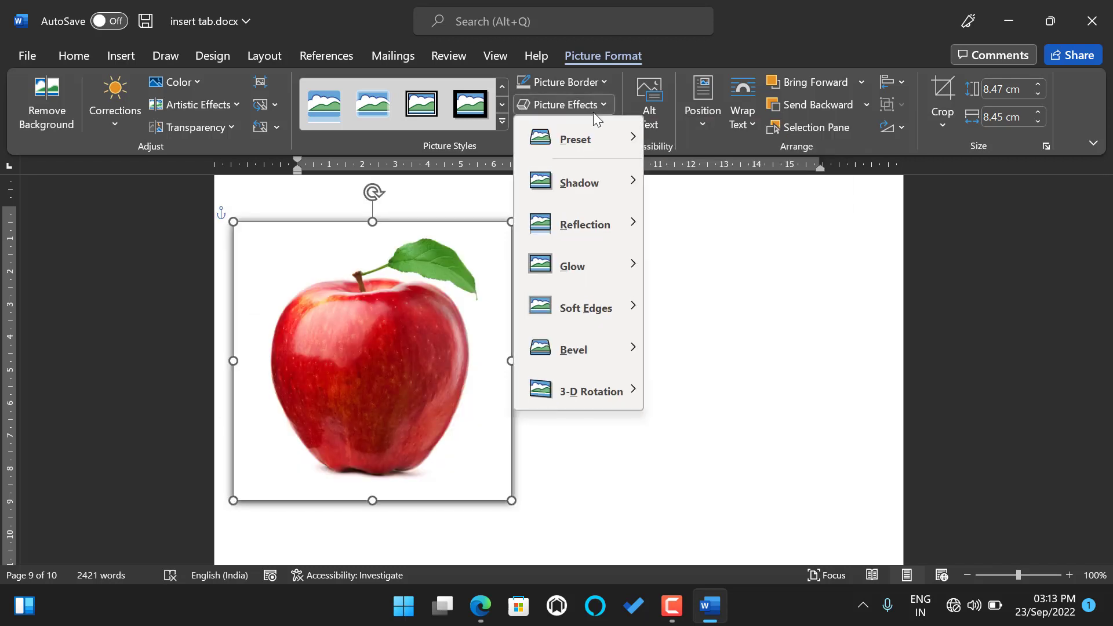
{"action": "mouse_move", "coordinate": [576, 185]}
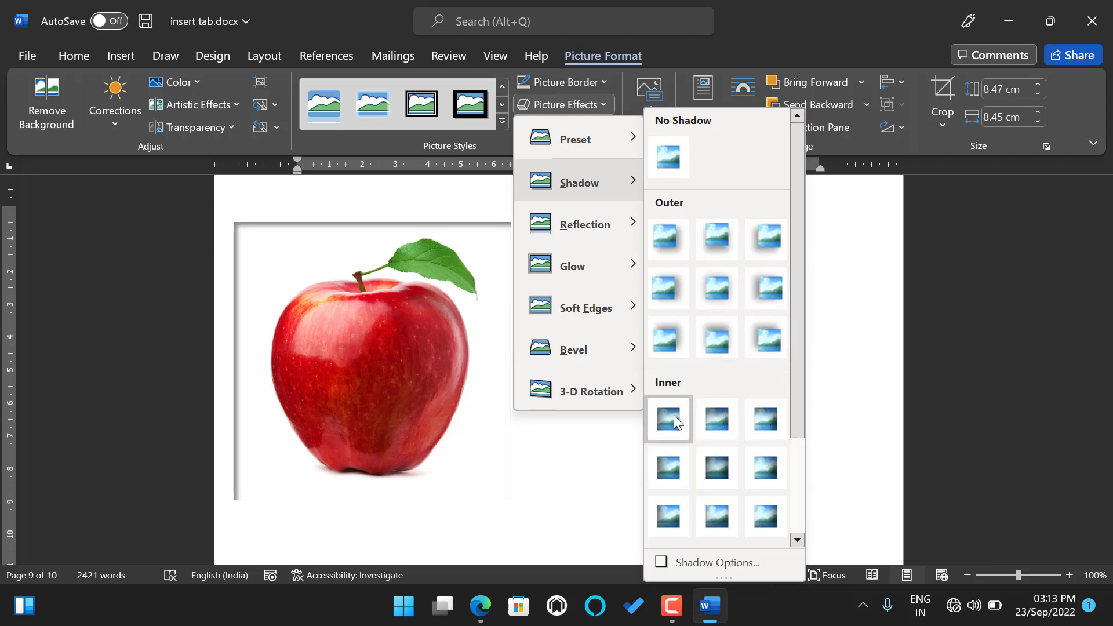
{"action": "scroll", "coordinate": [673, 416], "scroll_direction": "down", "scroll_amount": 3}
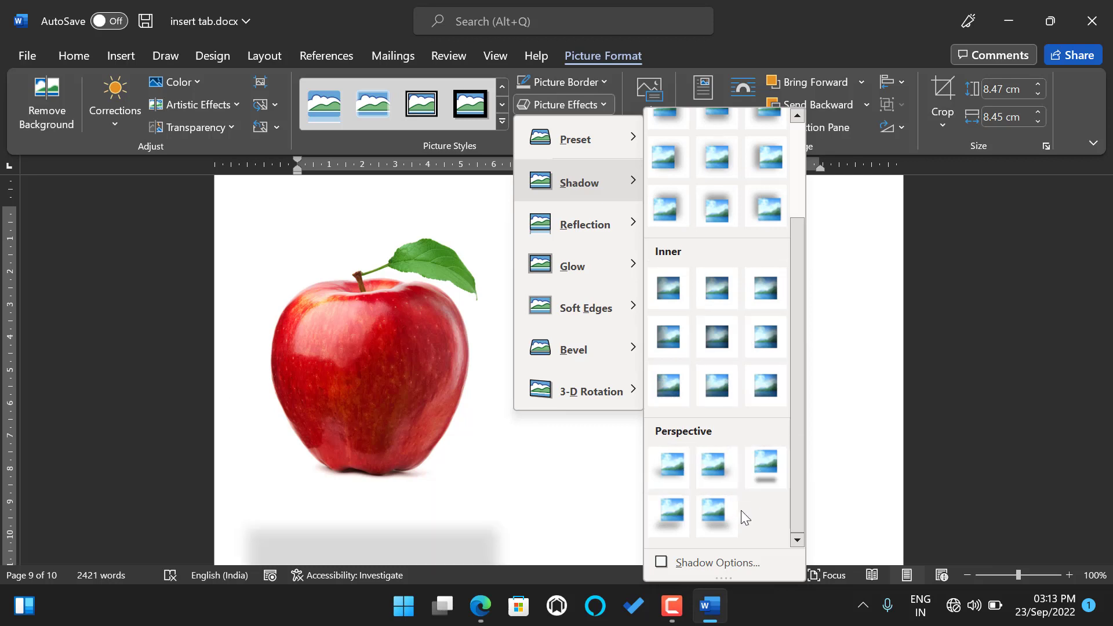
{"action": "mouse_move", "coordinate": [597, 231]}
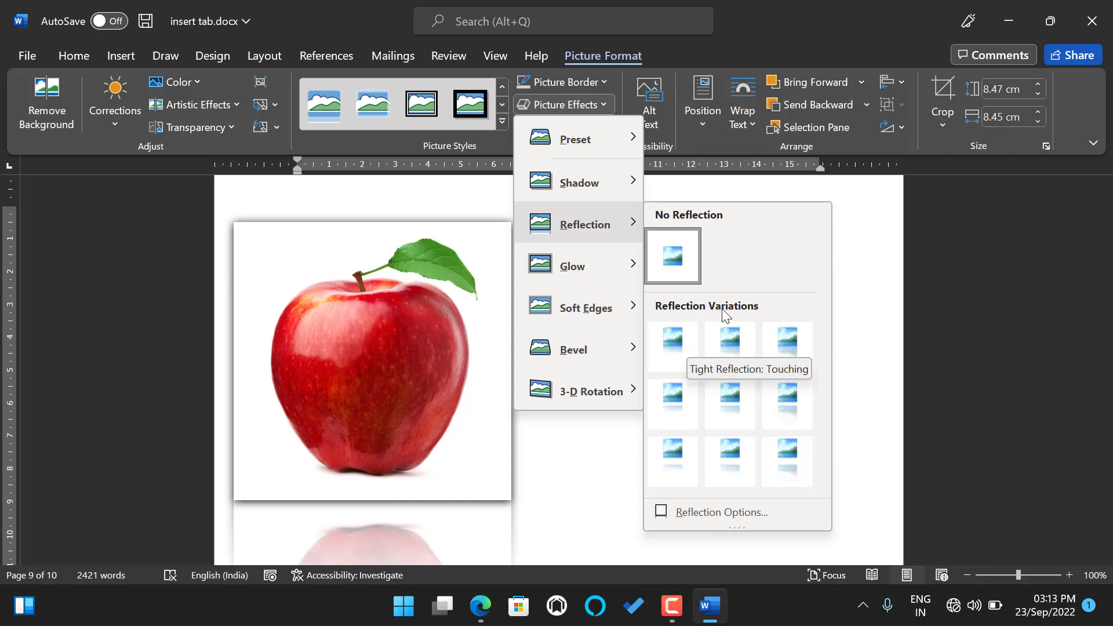
{"action": "left_click", "coordinate": [886, 220]}
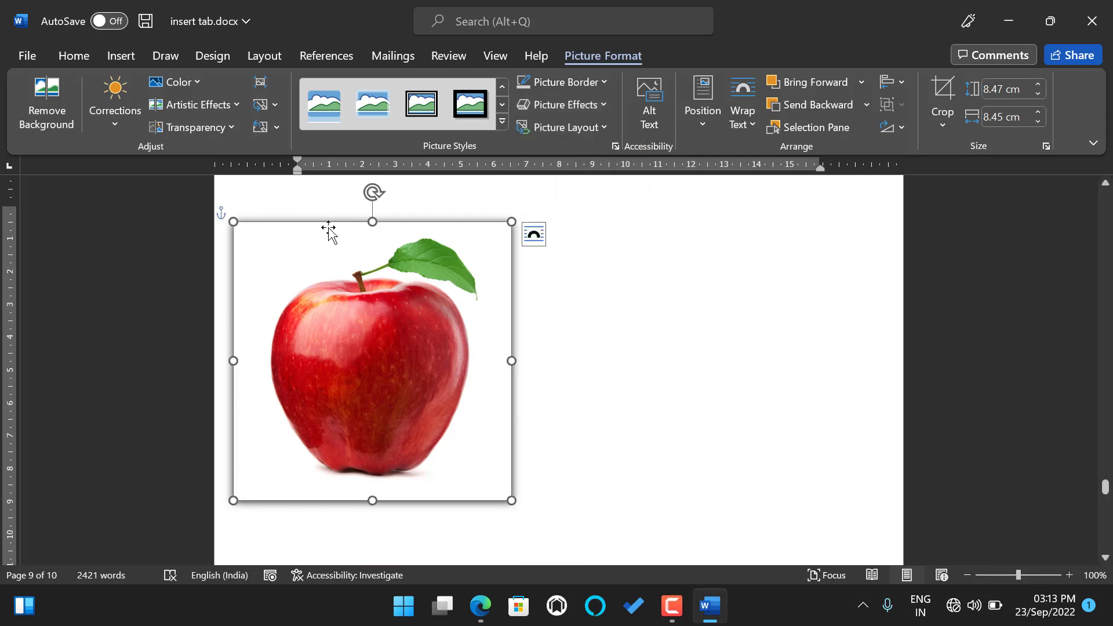
{"action": "left_click_drag", "start_coordinate": [329, 228], "coordinate": [338, 184]}
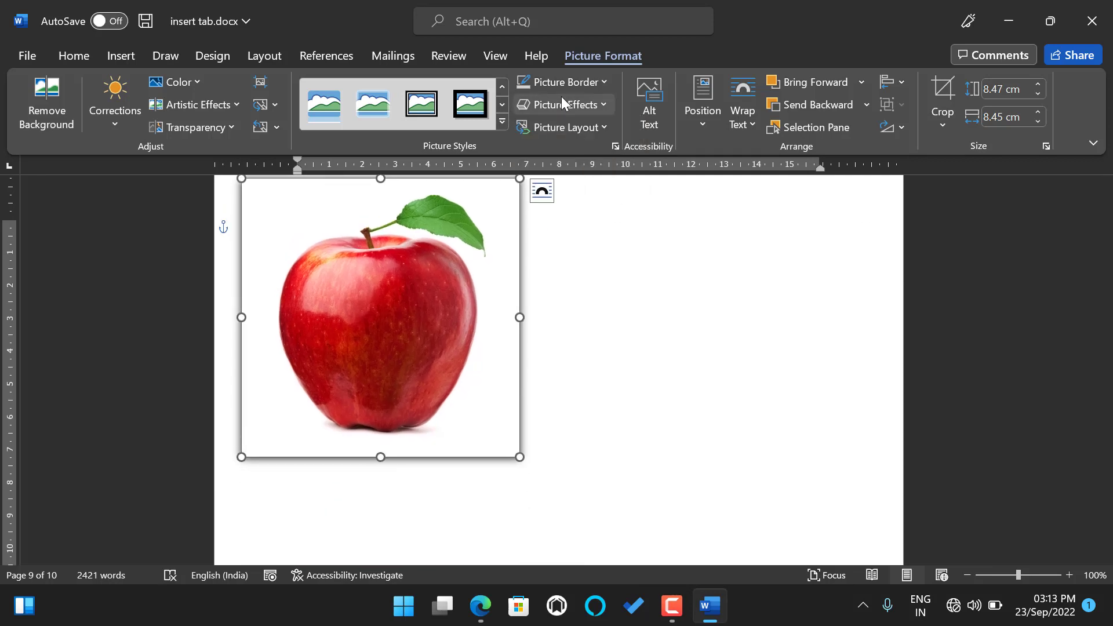
Preview the reflection and glow variations on the apple picture, and apply the first soft edge variation.
{"action": "left_click", "coordinate": [609, 104]}
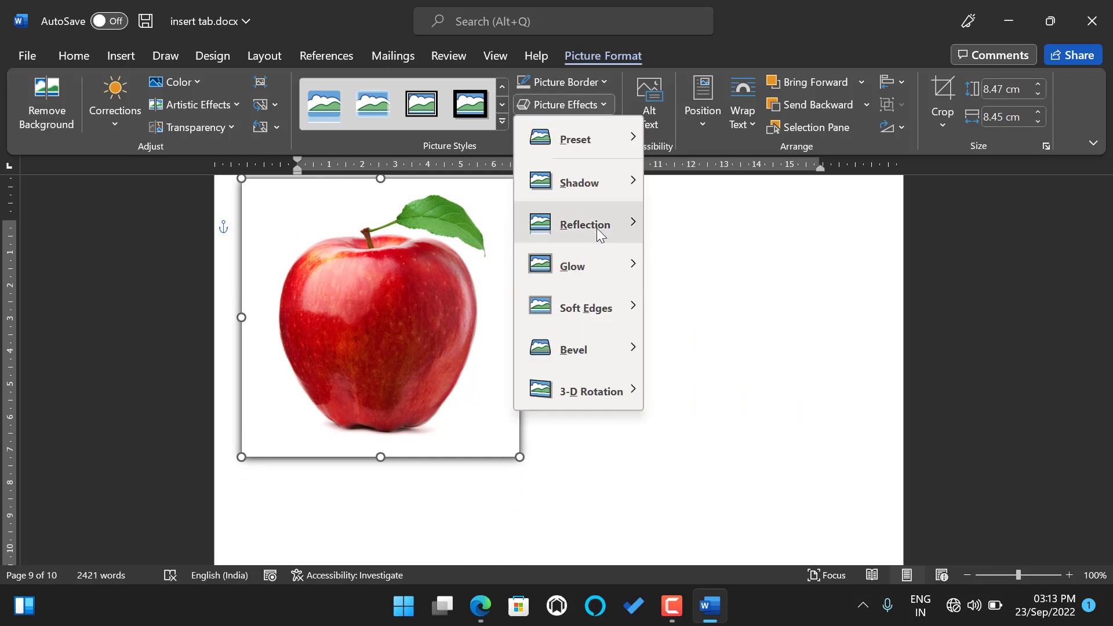
{"action": "mouse_move", "coordinate": [596, 226]}
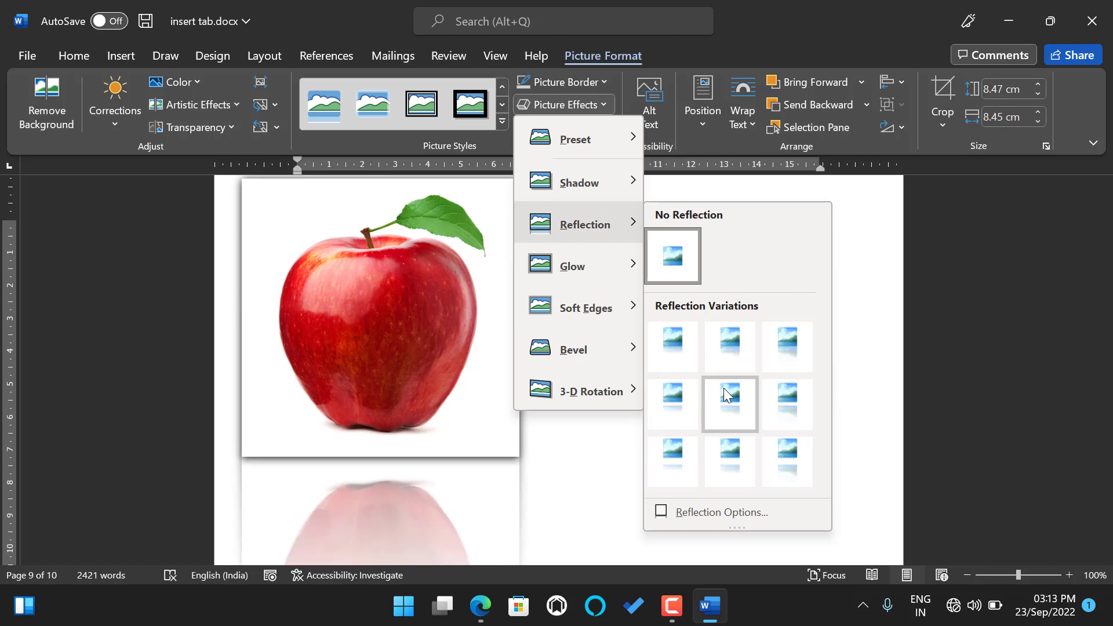
{"action": "mouse_move", "coordinate": [602, 274]}
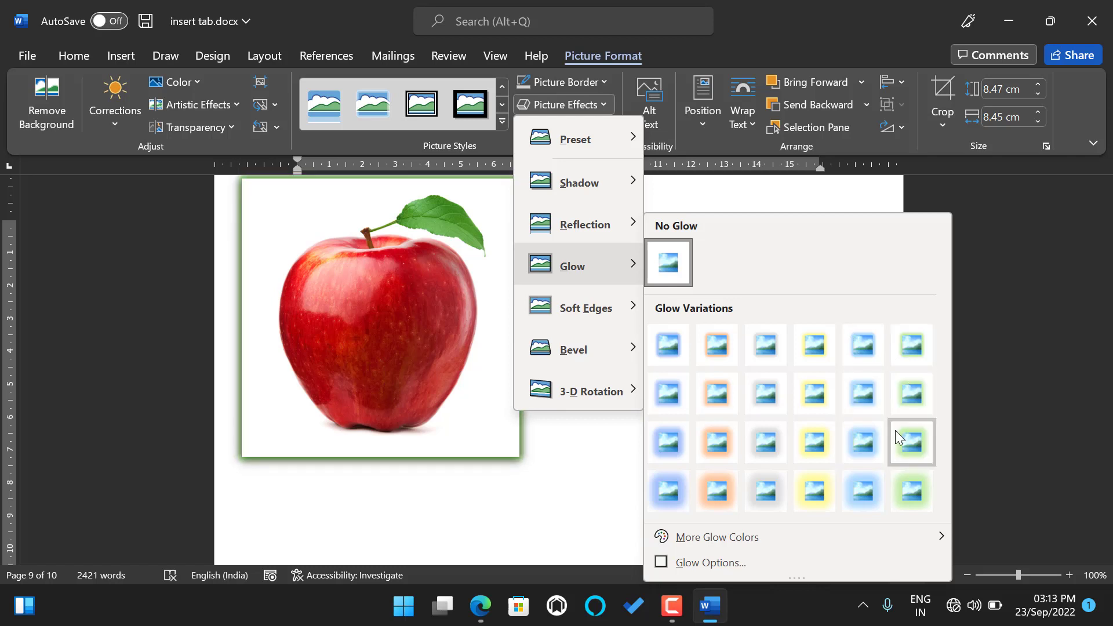
{"action": "mouse_move", "coordinate": [714, 540]}
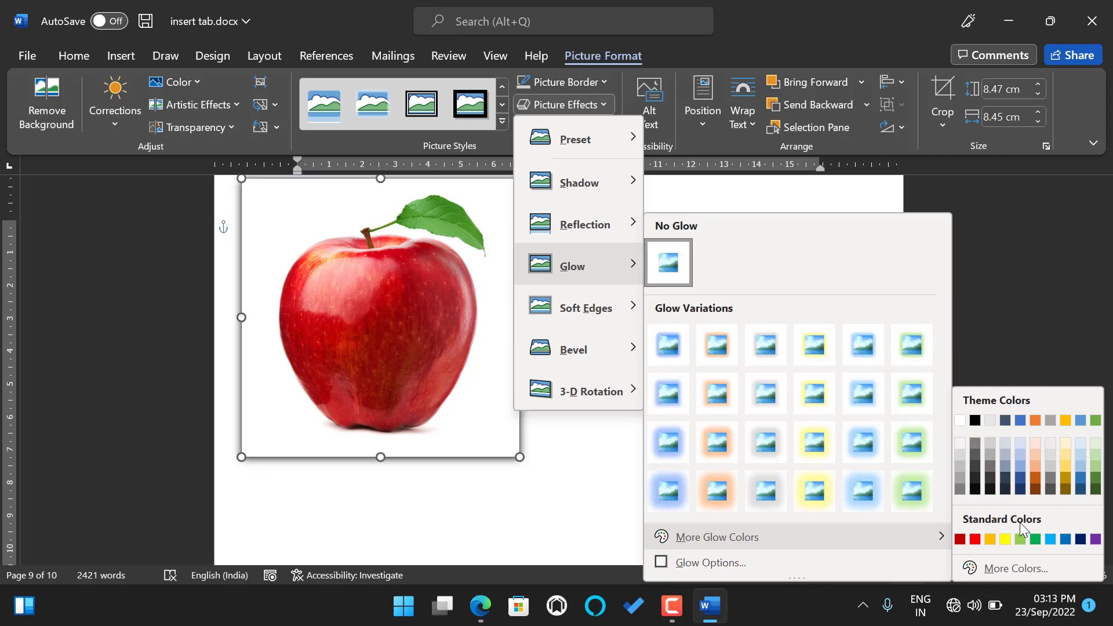
{"action": "mouse_move", "coordinate": [533, 312]}
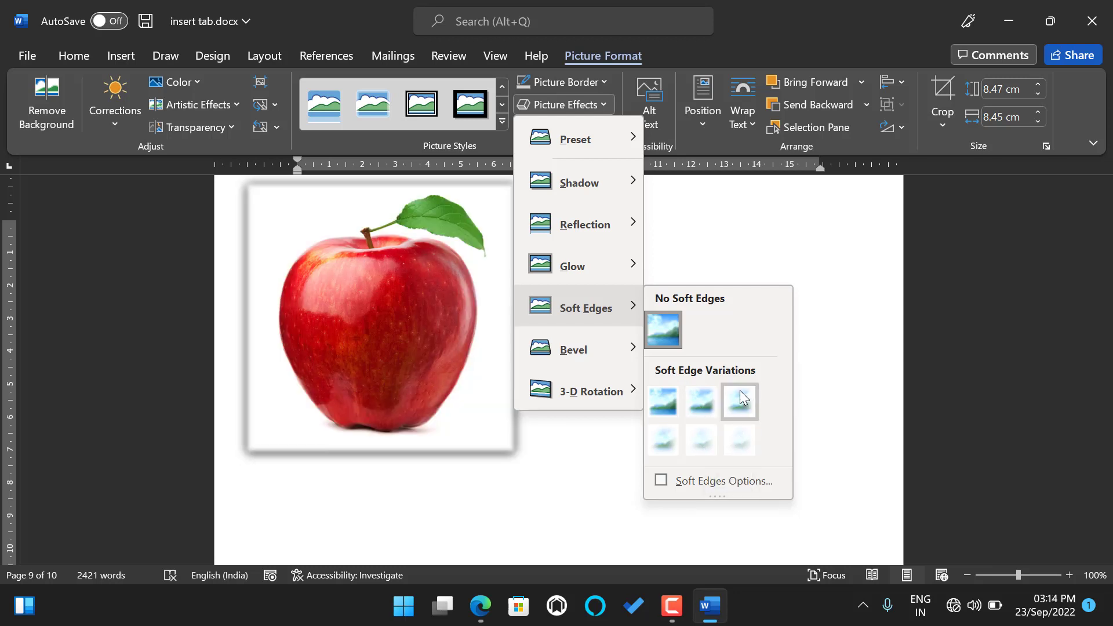
{"action": "left_click", "coordinate": [673, 403]}
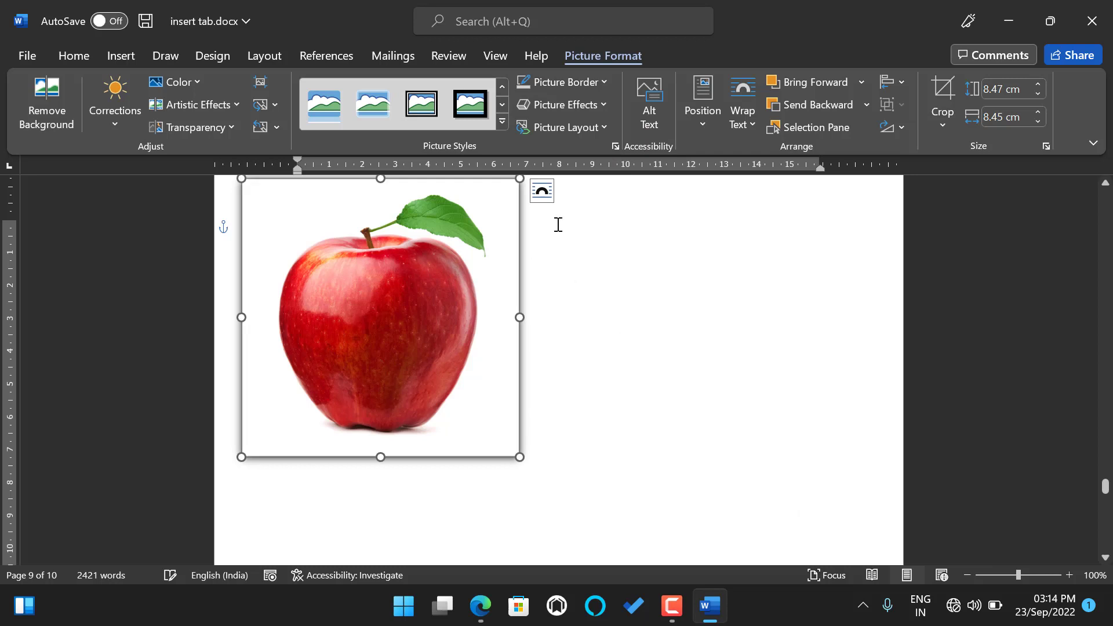
Examine the bevel and 3-D rotation effects for the apple picture without applying any.
{"action": "left_click", "coordinate": [600, 103]}
{"action": "mouse_move", "coordinate": [565, 350]}
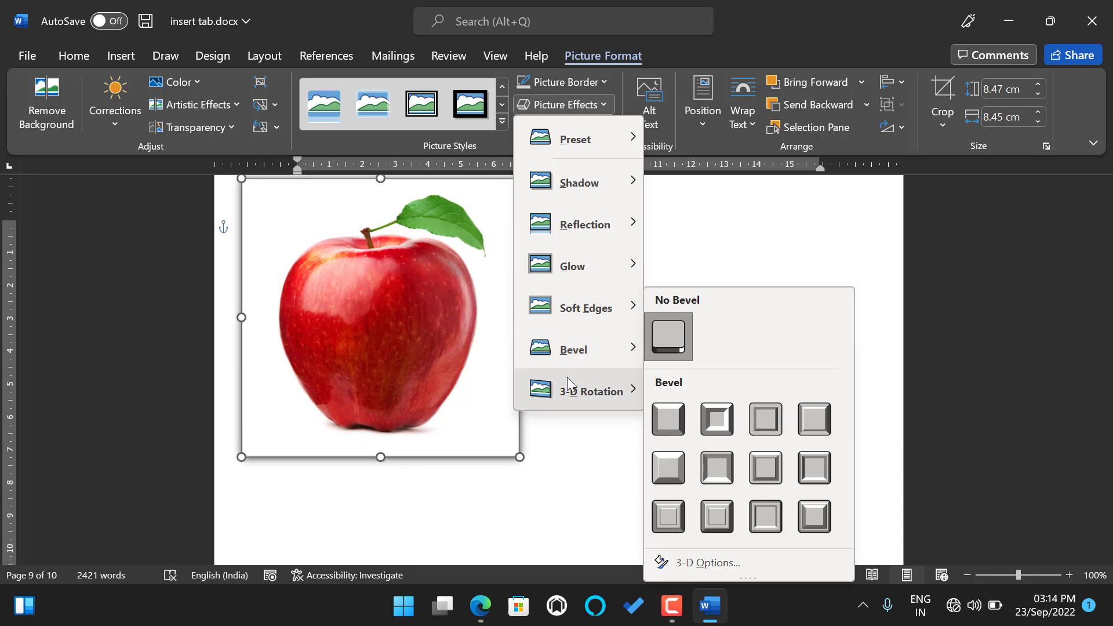
{"action": "mouse_move", "coordinate": [568, 385]}
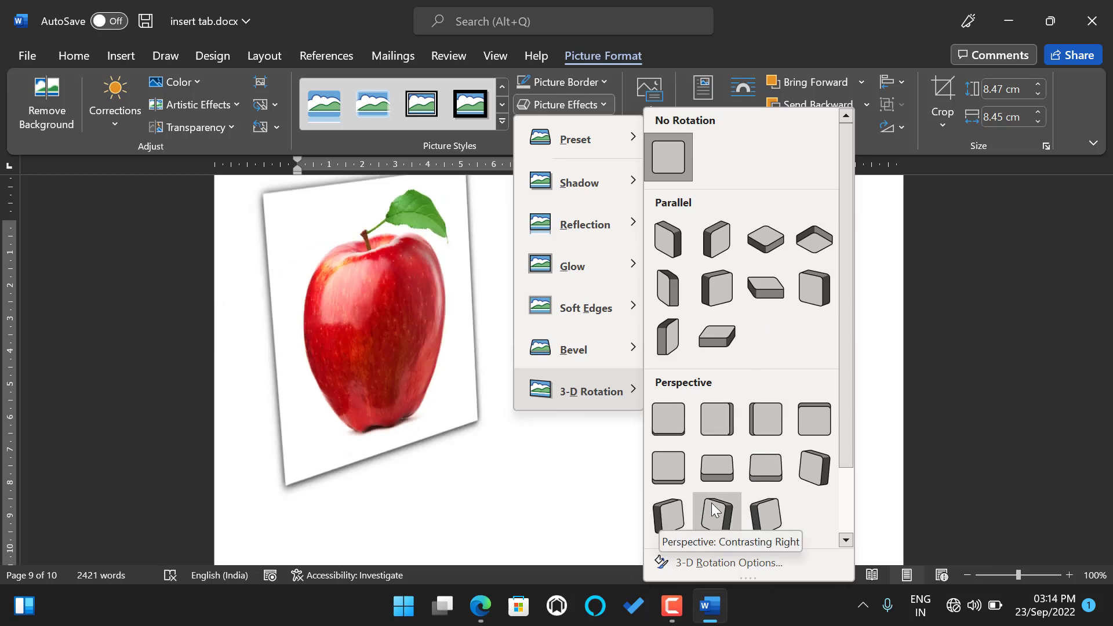
{"action": "left_click", "coordinate": [575, 464]}
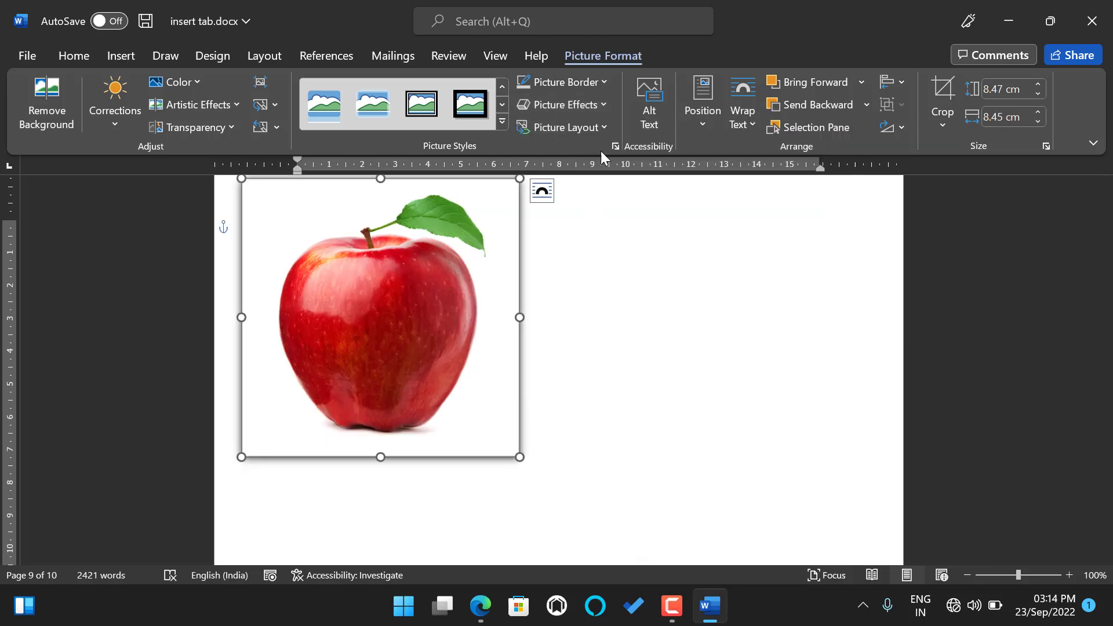
Convert the apple picture to the Picture Strips layout and enter "Apple" as its text.
{"action": "scroll", "coordinate": [455, 304], "scroll_direction": "up", "scroll_amount": 3}
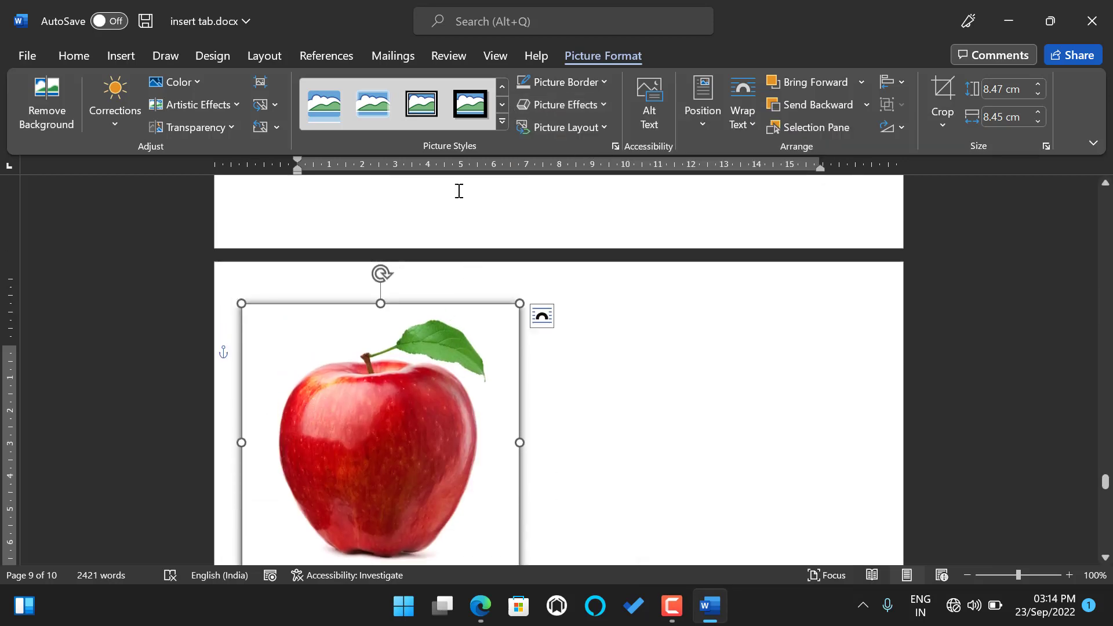
{"action": "left_click", "coordinate": [597, 130]}
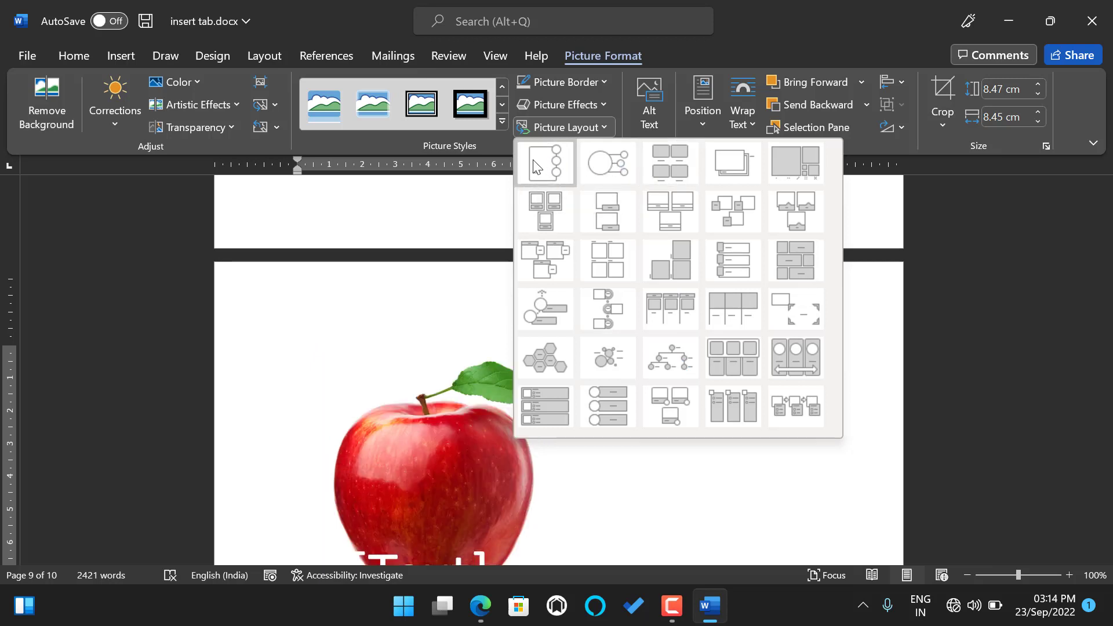
{"action": "left_click", "coordinate": [738, 266]}
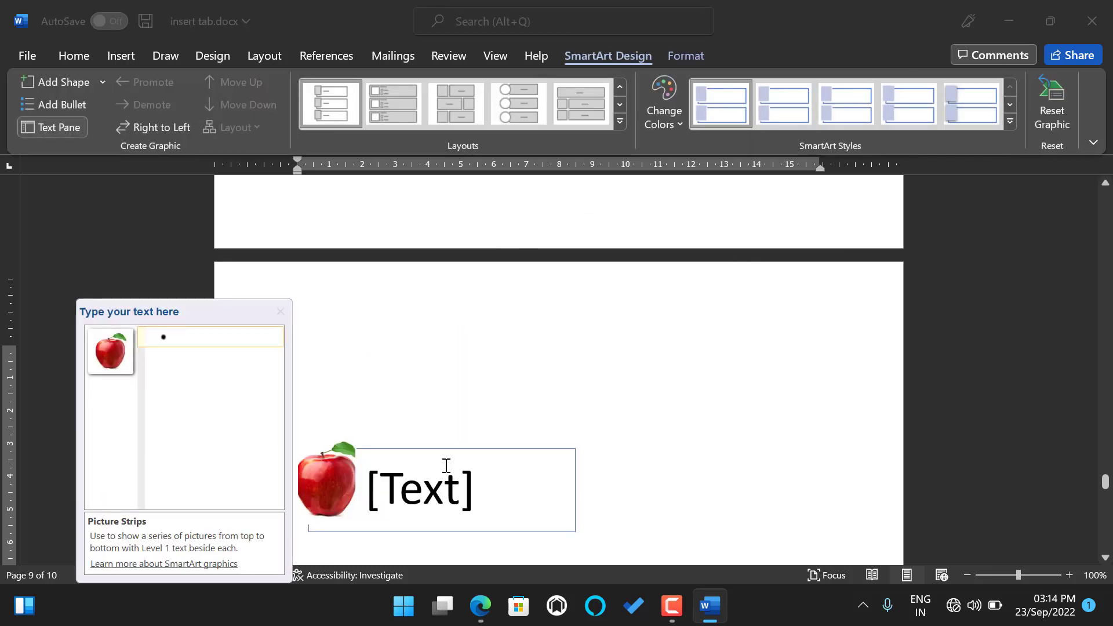
{"action": "left_click", "coordinate": [280, 311]}
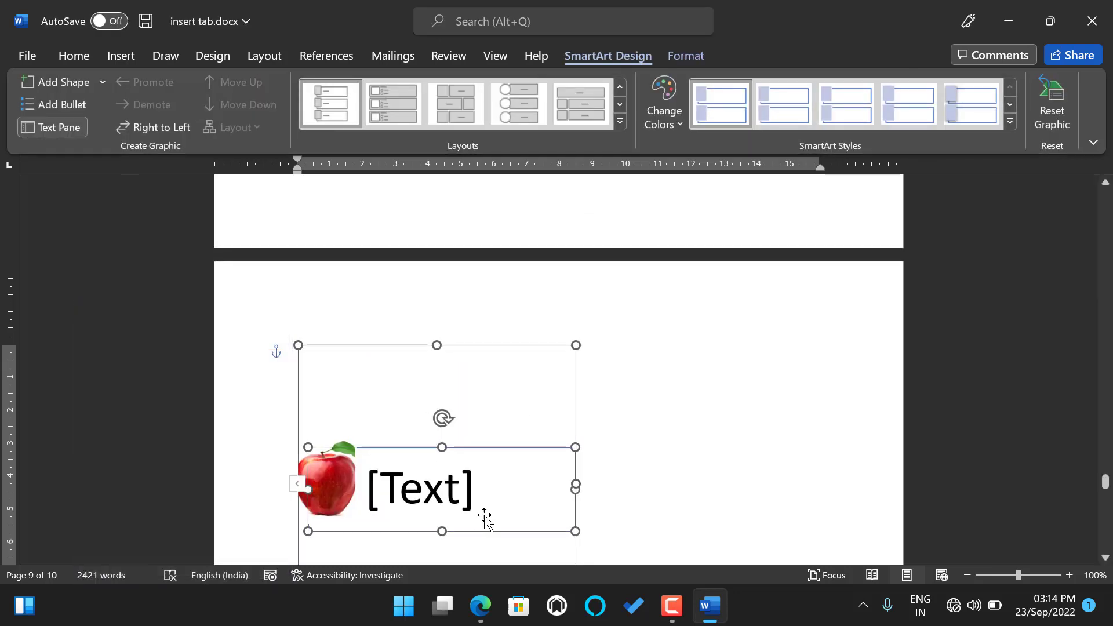
{"action": "left_click", "coordinate": [437, 497]}
{"action": "type", "text": "a"}
{"action": "key", "text": "BackSpace"}
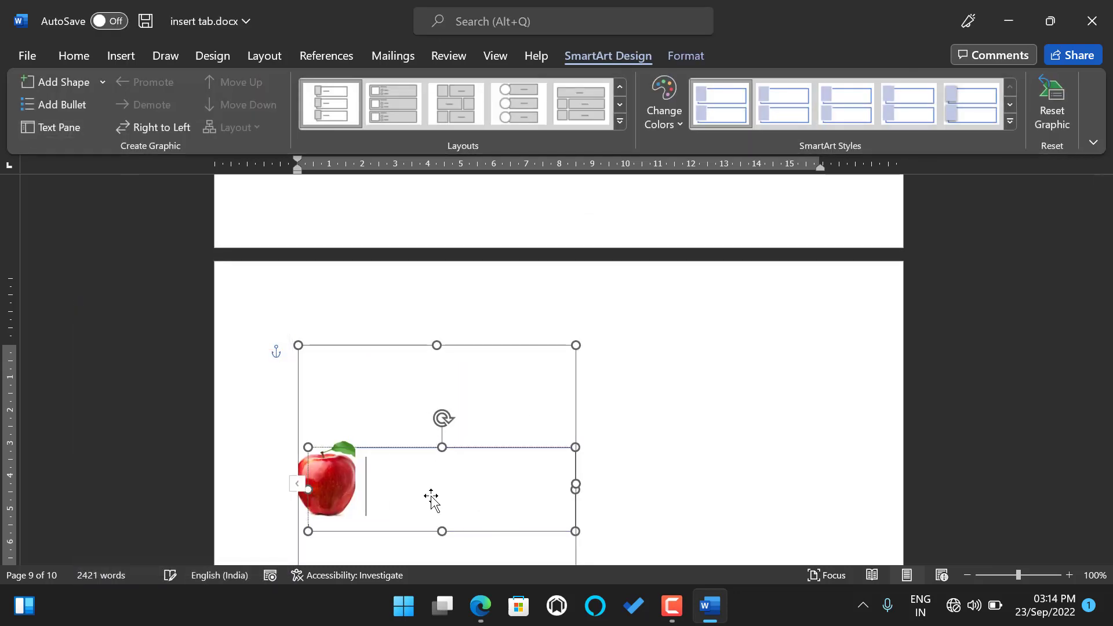
{"action": "type", "text": "Apple"}
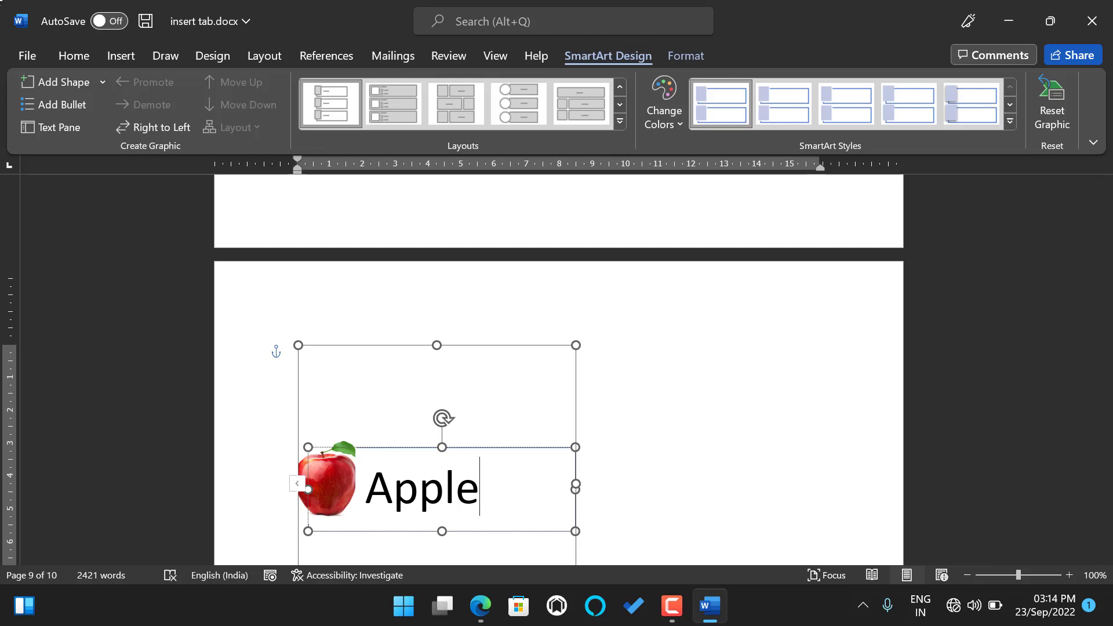
Undo the text entry and the Picture Strips conversion to restore the plain apple picture.
{"action": "left_click", "coordinate": [51, 53]}
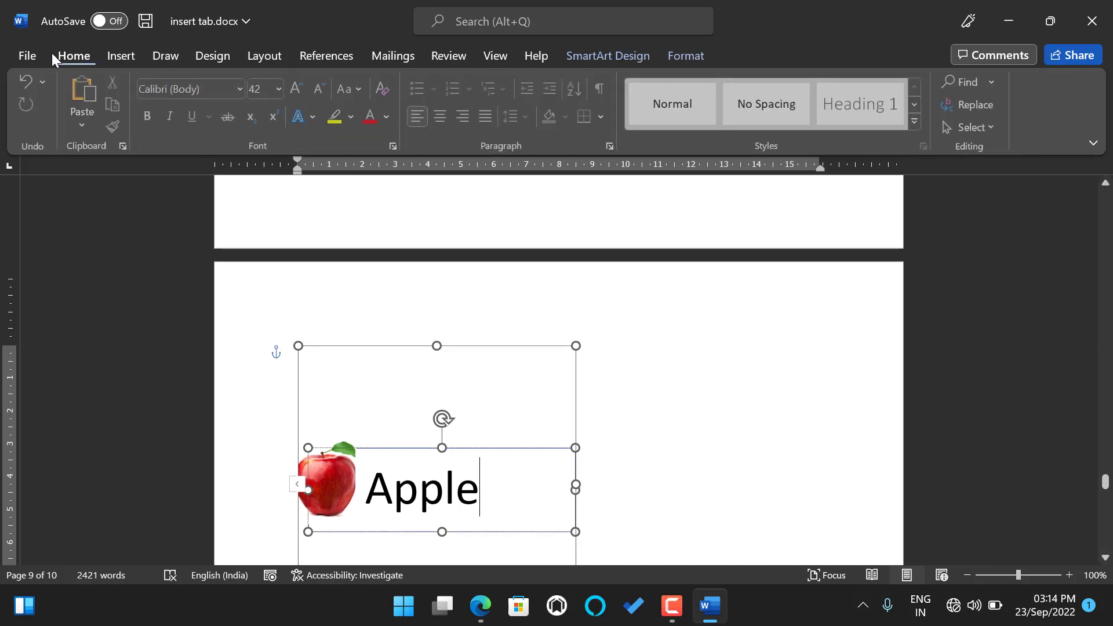
{"action": "left_click", "coordinate": [26, 83]}
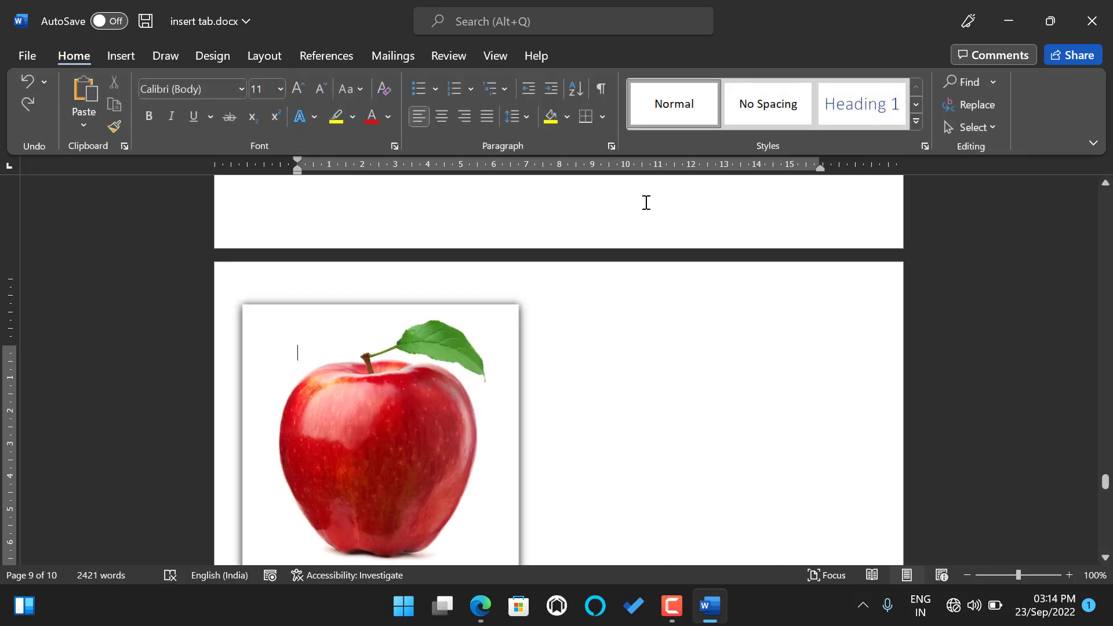
Move the apple picture toward the middle of the page and bring up its picture formatting options.
{"action": "left_click", "coordinate": [446, 397]}
{"action": "left_click", "coordinate": [624, 53]}
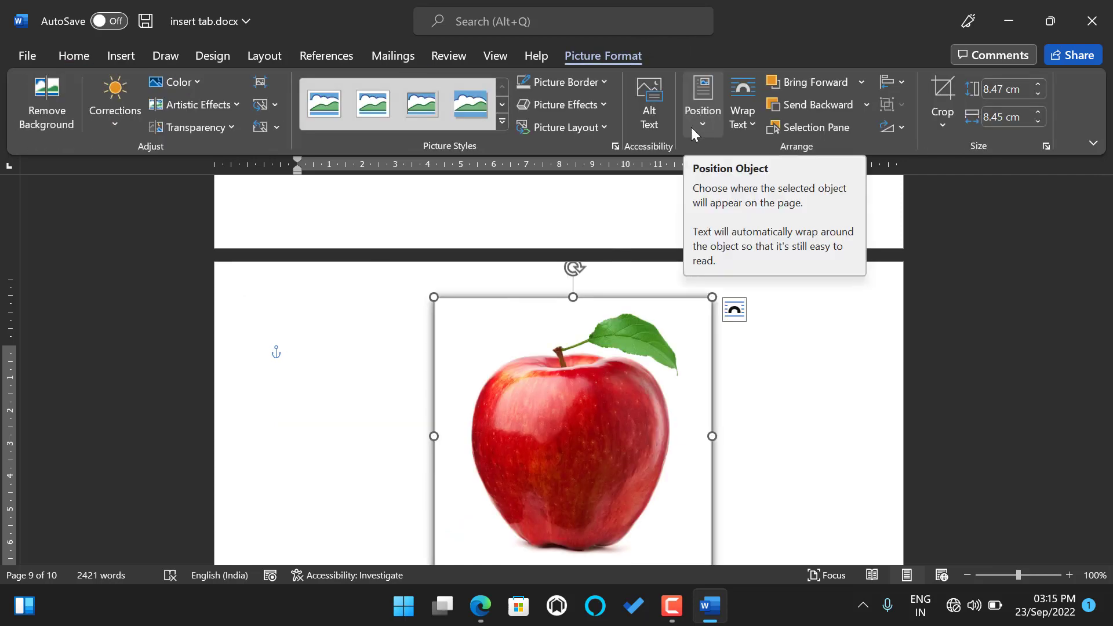
{"action": "scroll", "coordinate": [558, 335], "scroll_direction": "down", "scroll_amount": 3}
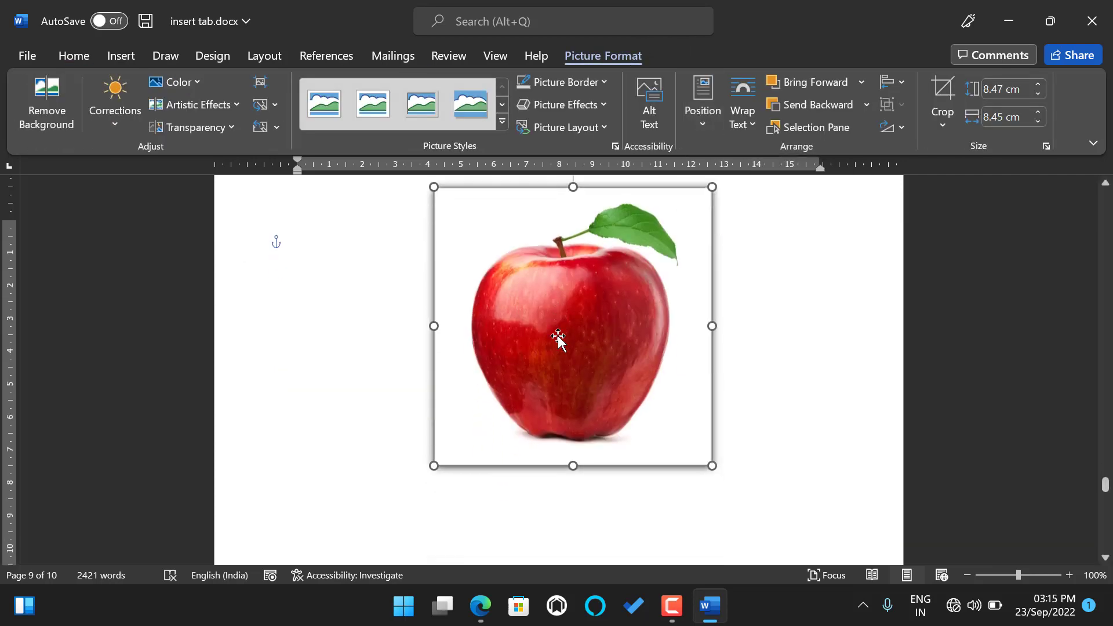
Position the apple picture at the bottom left of the page with text wrapping.
{"action": "left_click", "coordinate": [705, 127]}
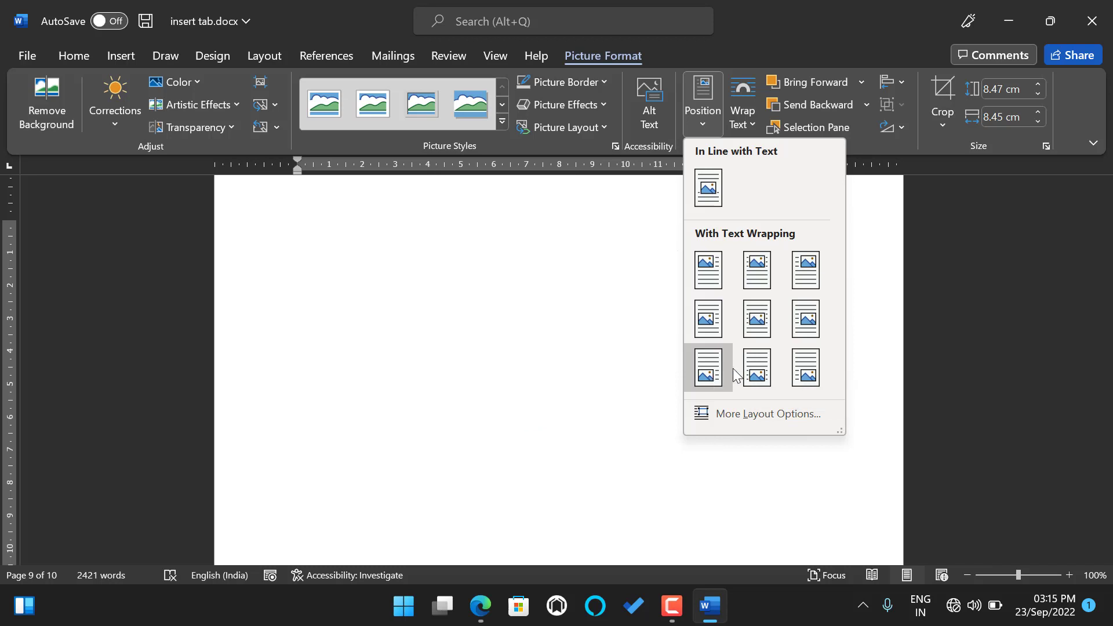
{"action": "left_click", "coordinate": [568, 351]}
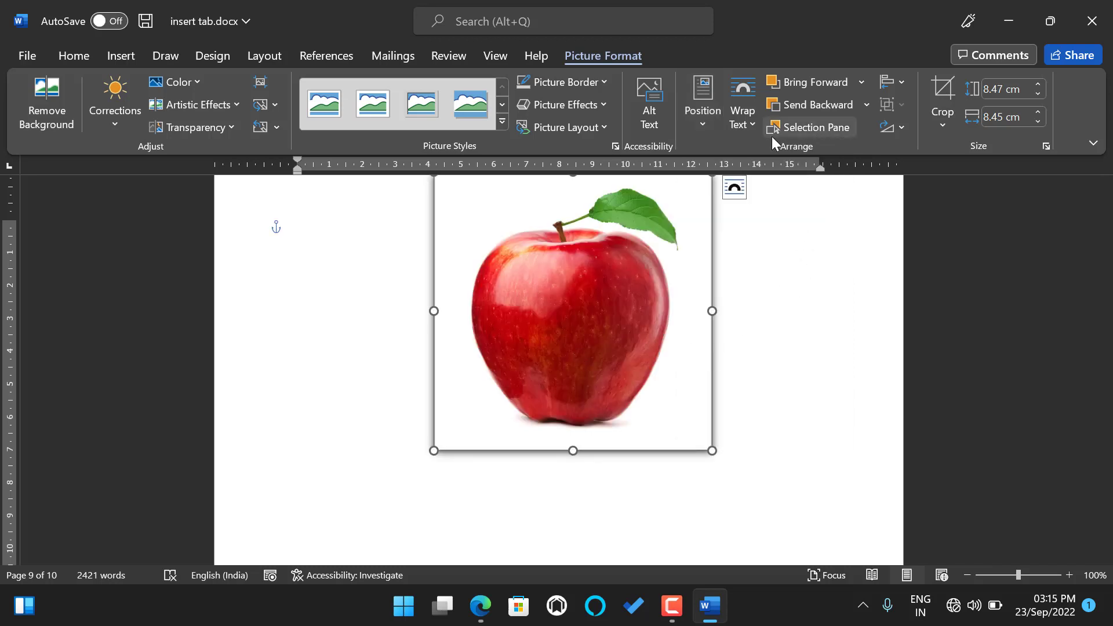
{"action": "left_click", "coordinate": [702, 116]}
{"action": "left_click", "coordinate": [718, 375]}
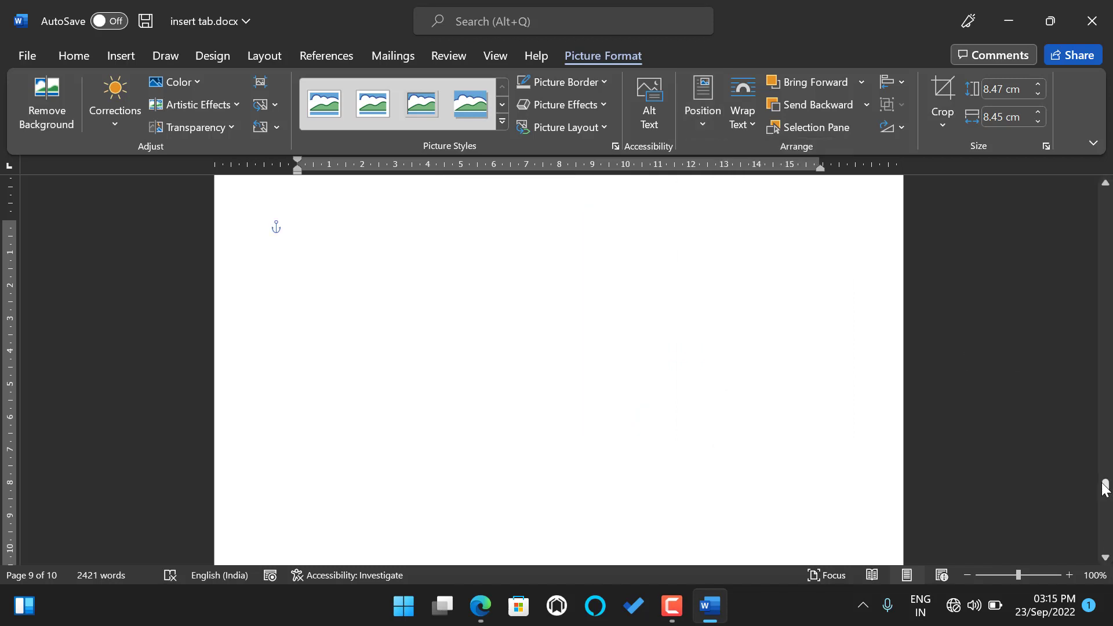
{"action": "left_click_drag", "start_coordinate": [1105, 487], "coordinate": [1104, 506]}
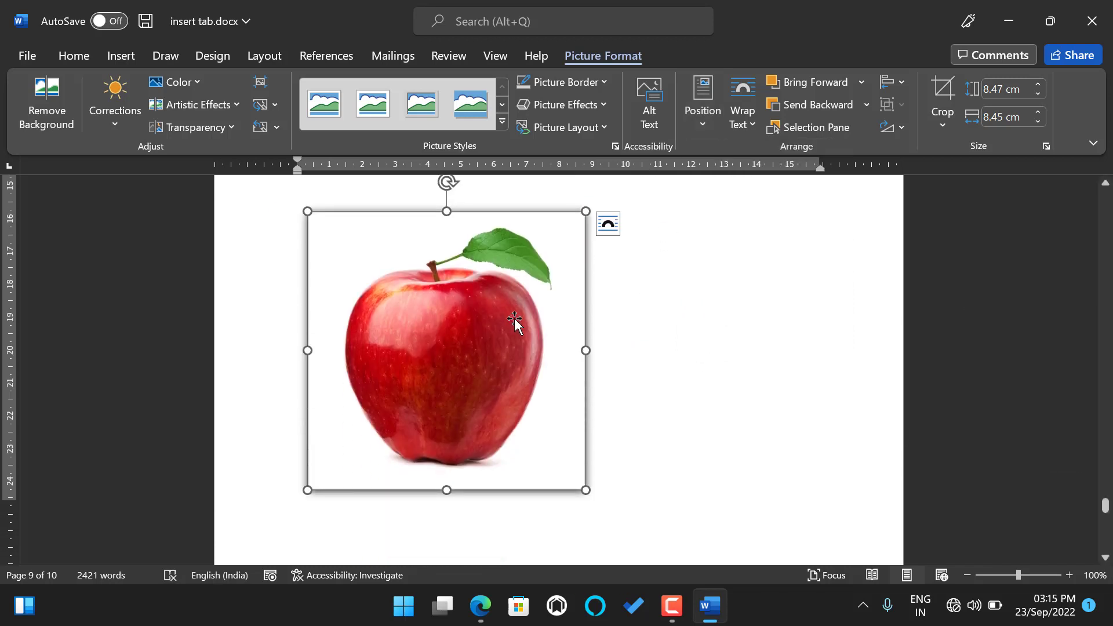
{"action": "scroll", "coordinate": [514, 317], "scroll_direction": "down", "scroll_amount": 3}
{"action": "scroll", "coordinate": [513, 318], "scroll_direction": "up", "scroll_amount": 2}
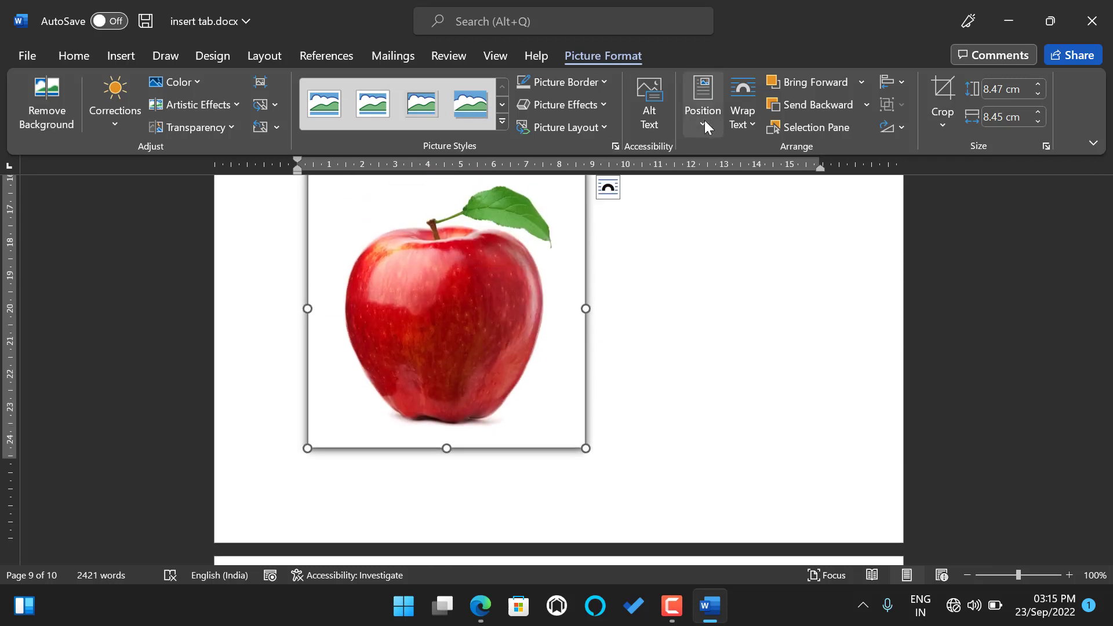
{"action": "left_click", "coordinate": [705, 120]}
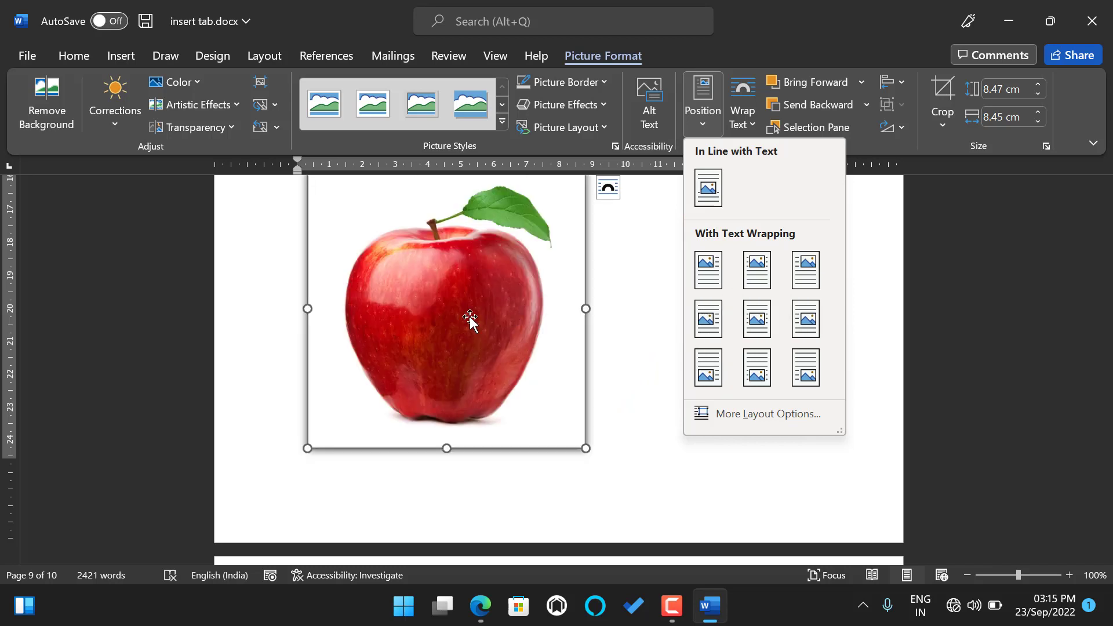
{"action": "left_click", "coordinate": [470, 316]}
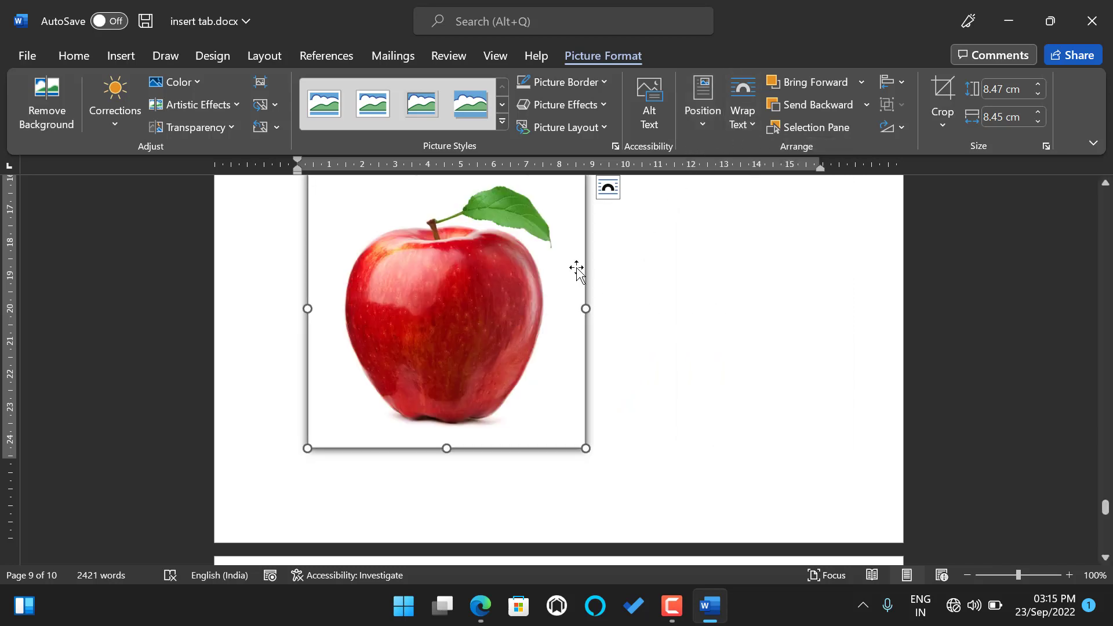
Edit the apple picture's wrap points, pulling its lower-right, upper-right and upper-left points outward from the picture.
{"action": "left_click", "coordinate": [753, 124]}
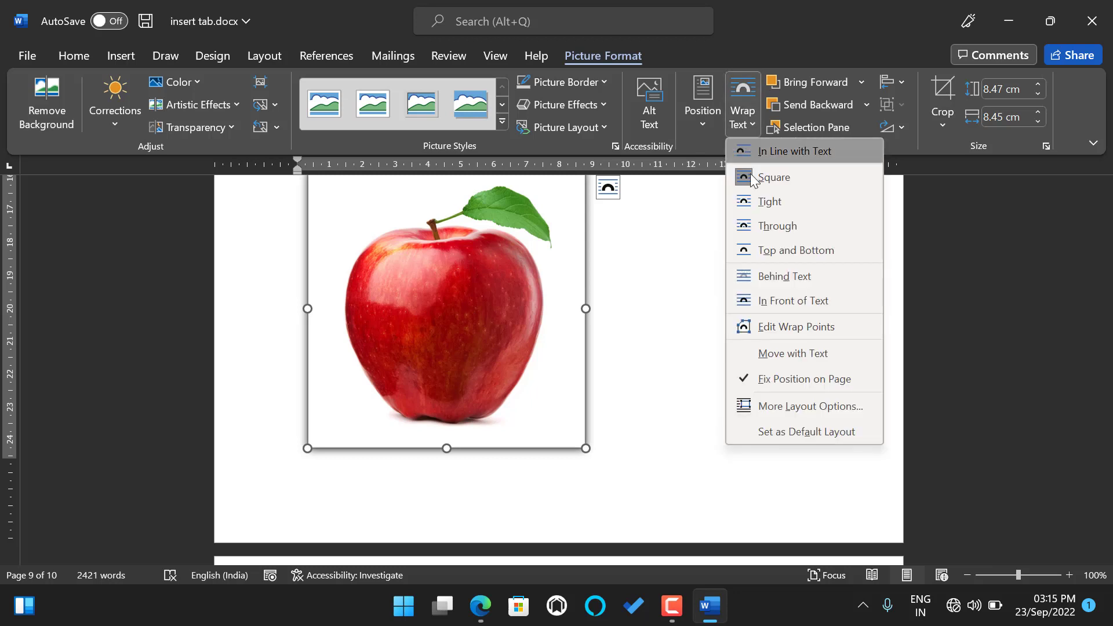
{"action": "left_click", "coordinate": [764, 327]}
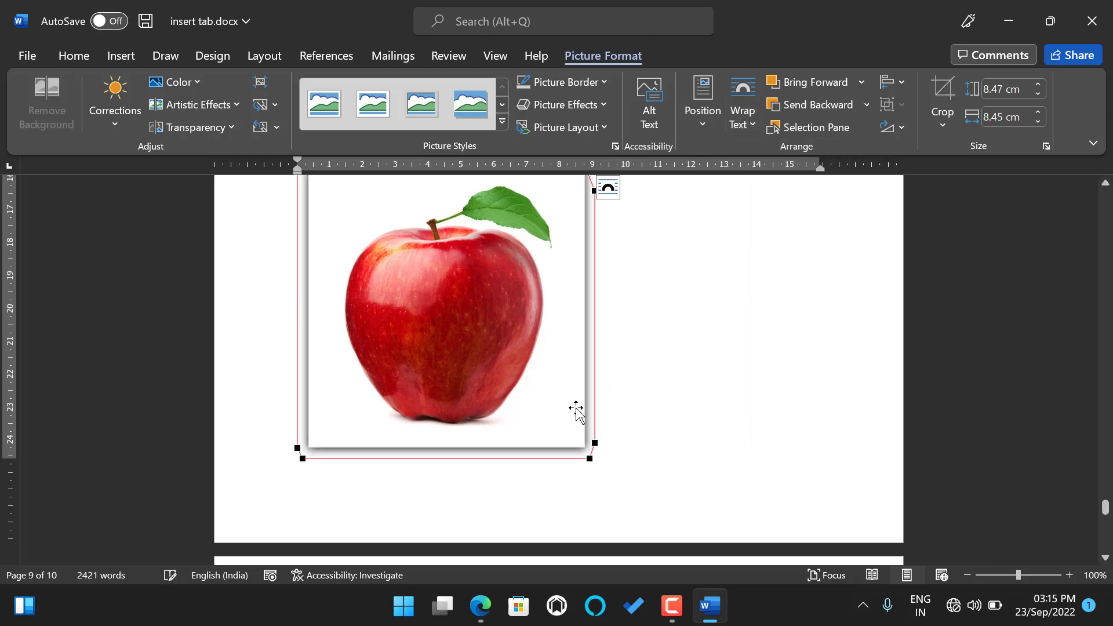
{"action": "left_click_drag", "start_coordinate": [590, 460], "coordinate": [766, 460]}
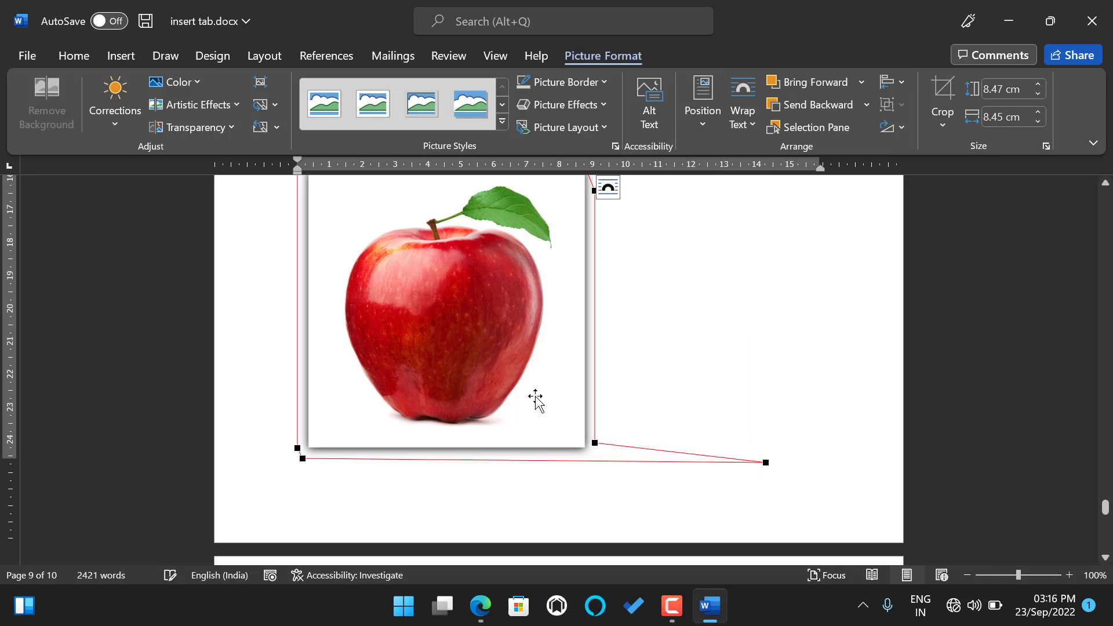
{"action": "scroll", "coordinate": [587, 331], "scroll_direction": "up", "scroll_amount": 3}
{"action": "left_click_drag", "start_coordinate": [597, 320], "coordinate": [661, 318]}
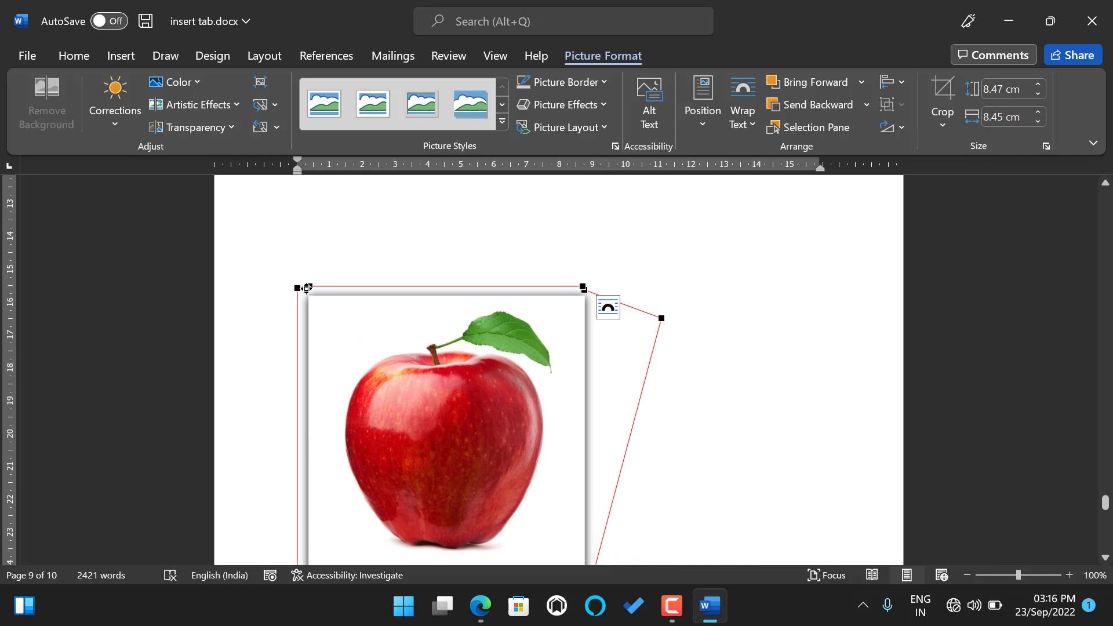
{"action": "left_click_drag", "start_coordinate": [307, 288], "coordinate": [289, 270]}
{"action": "left_click", "coordinate": [679, 363]}
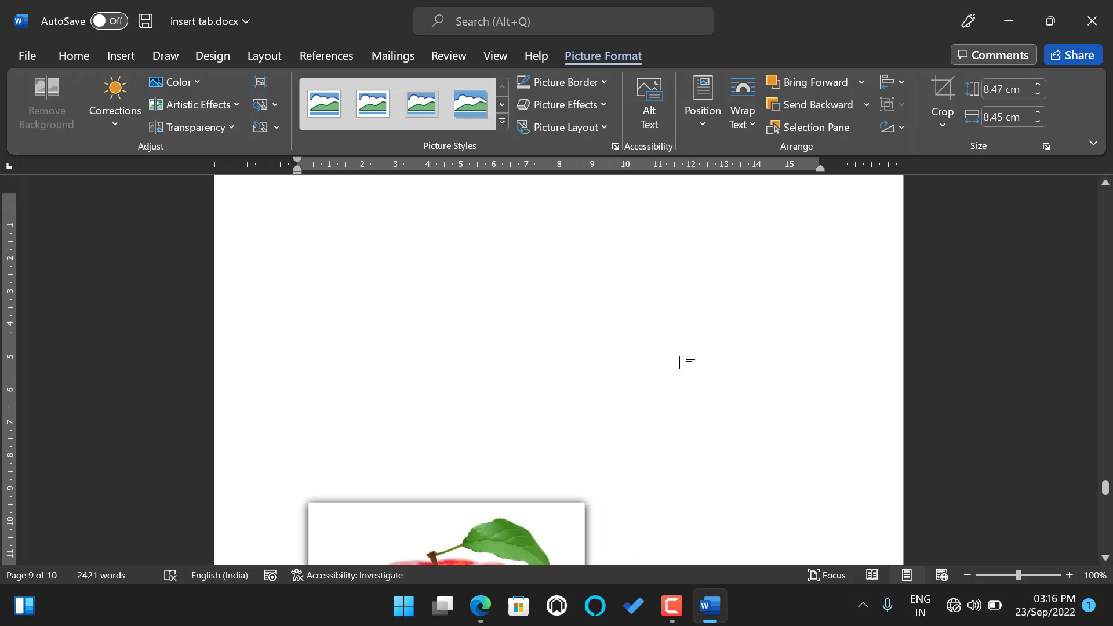
{"action": "scroll", "coordinate": [590, 361], "scroll_direction": "down", "scroll_amount": 7}
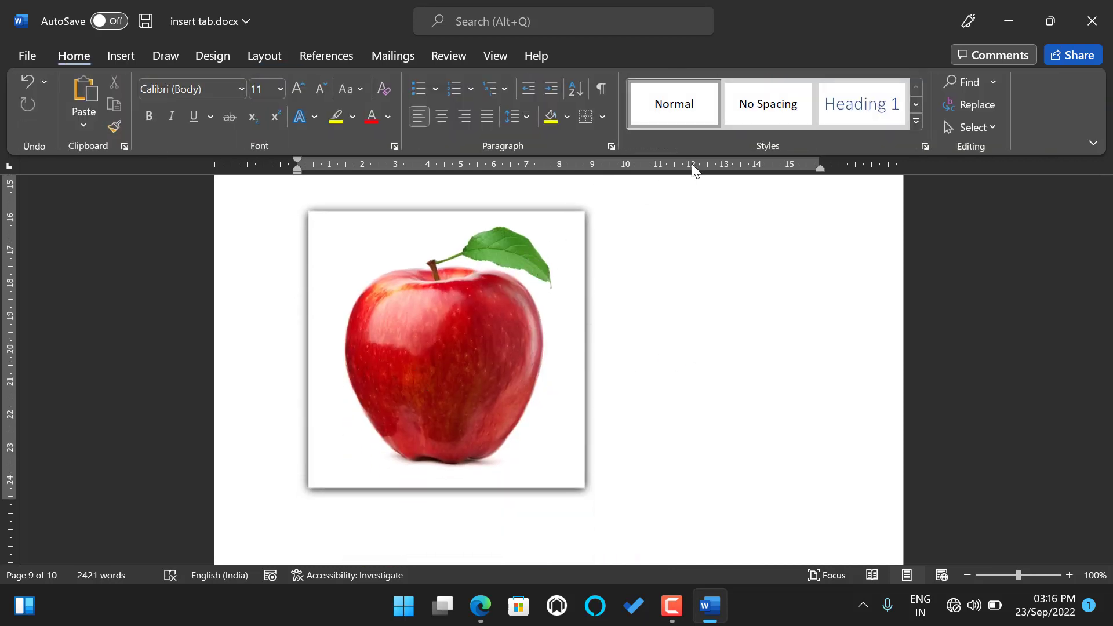
Review the text-wrapping choices for the apple picture and move the picture to the right side of the page.
{"action": "left_click", "coordinate": [491, 229]}
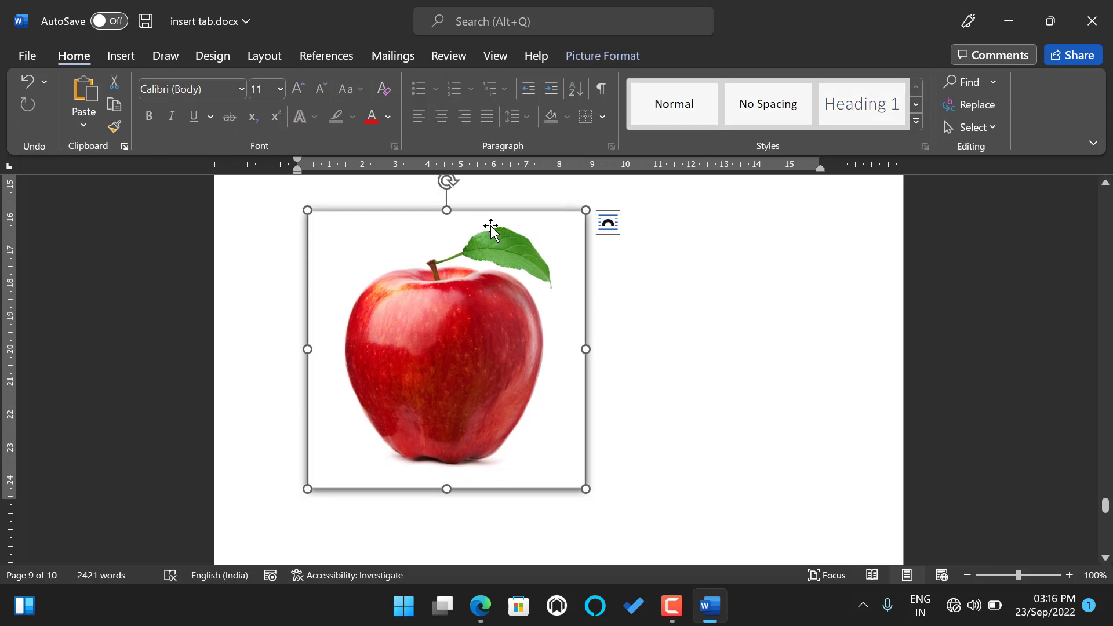
{"action": "left_click", "coordinate": [589, 53]}
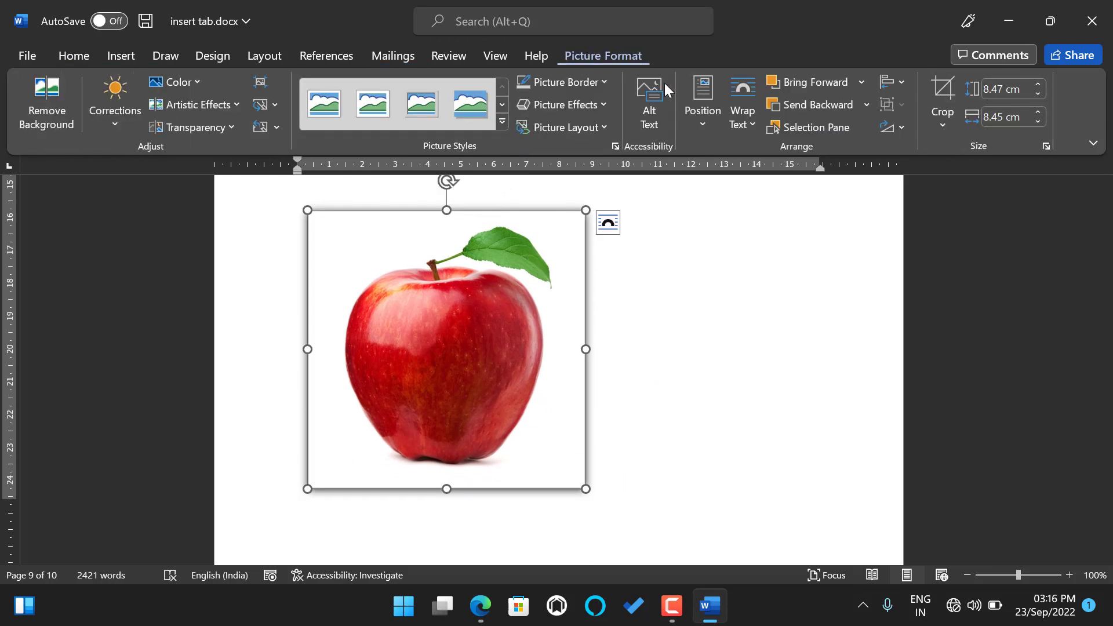
{"action": "left_click", "coordinate": [740, 123]}
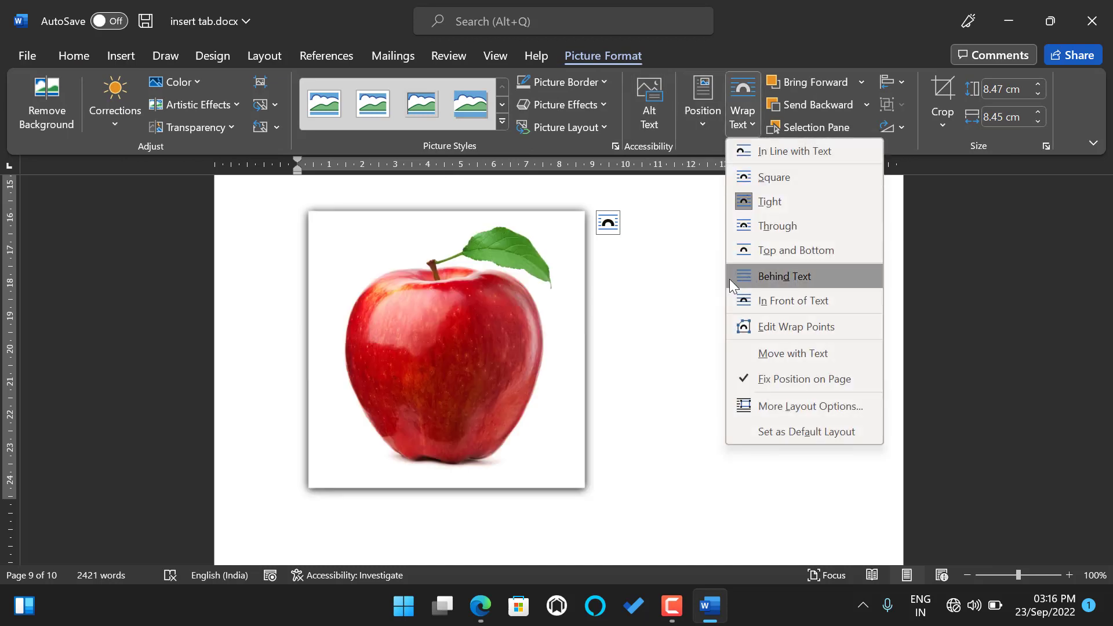
{"action": "left_click", "coordinate": [447, 327]}
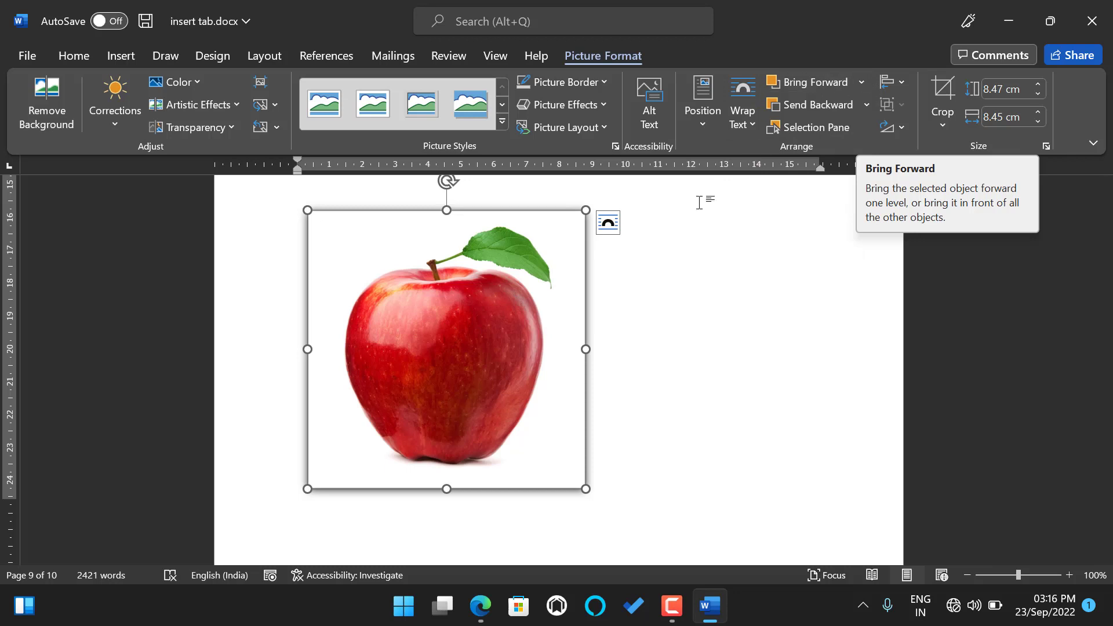
{"action": "left_click_drag", "start_coordinate": [430, 335], "coordinate": [708, 348]}
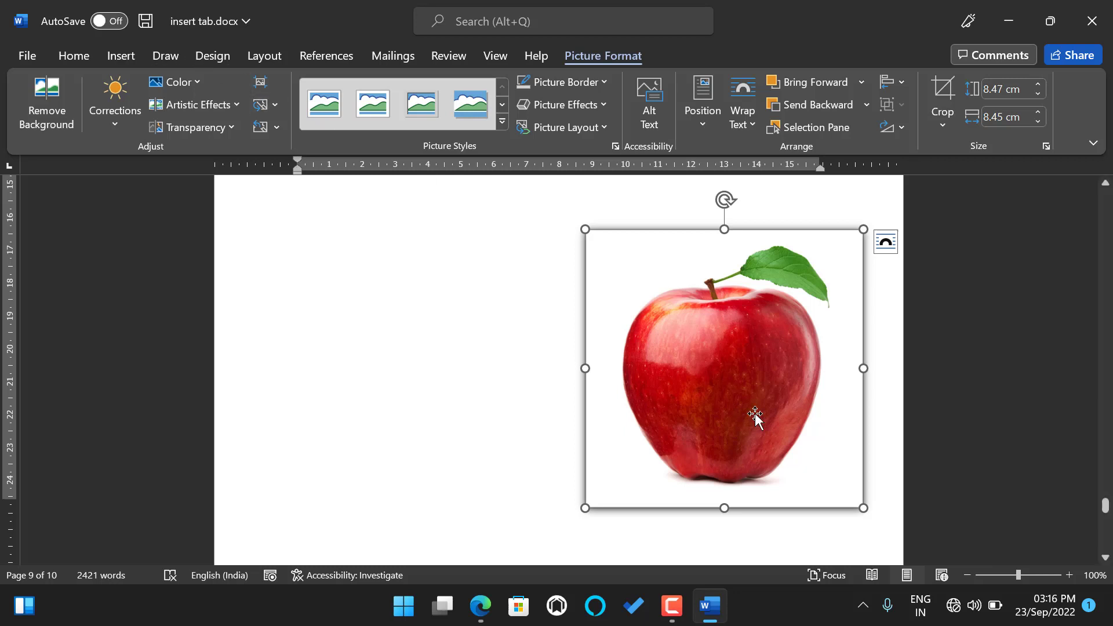
{"action": "left_click_drag", "start_coordinate": [757, 379], "coordinate": [775, 361]}
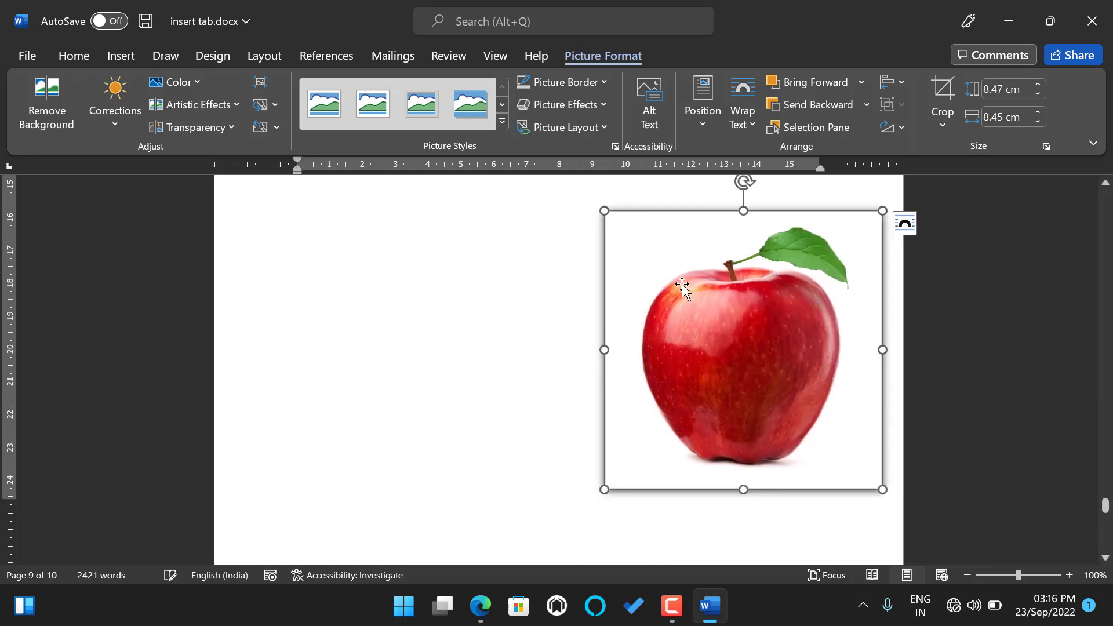
Insert the picture orange.jpeg from this device into the document.
{"action": "left_click", "coordinate": [123, 54]}
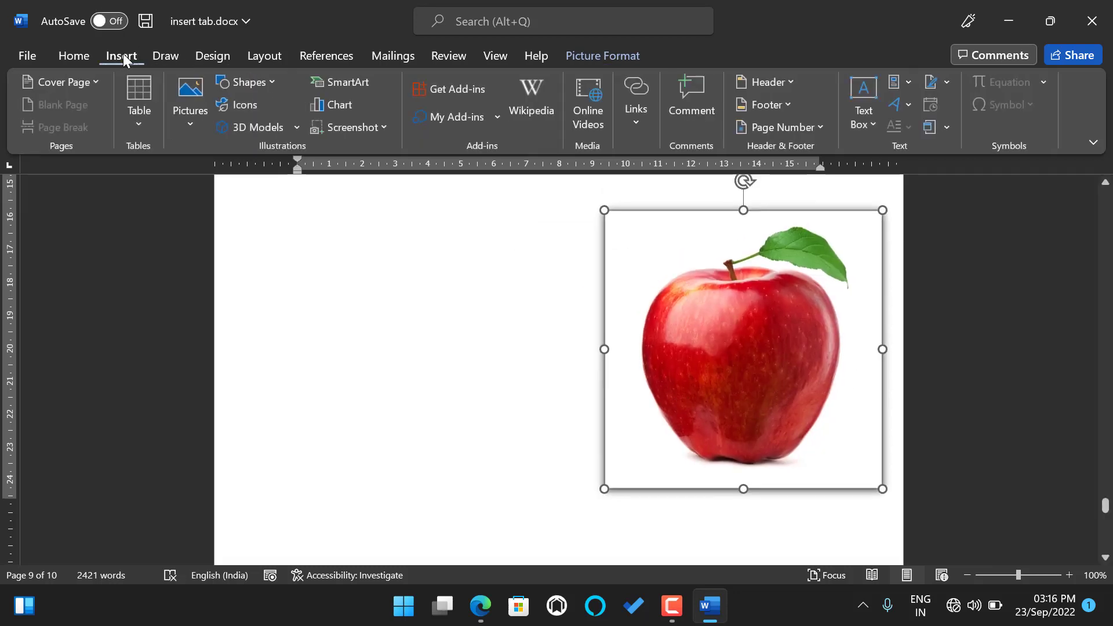
{"action": "left_click", "coordinate": [188, 123]}
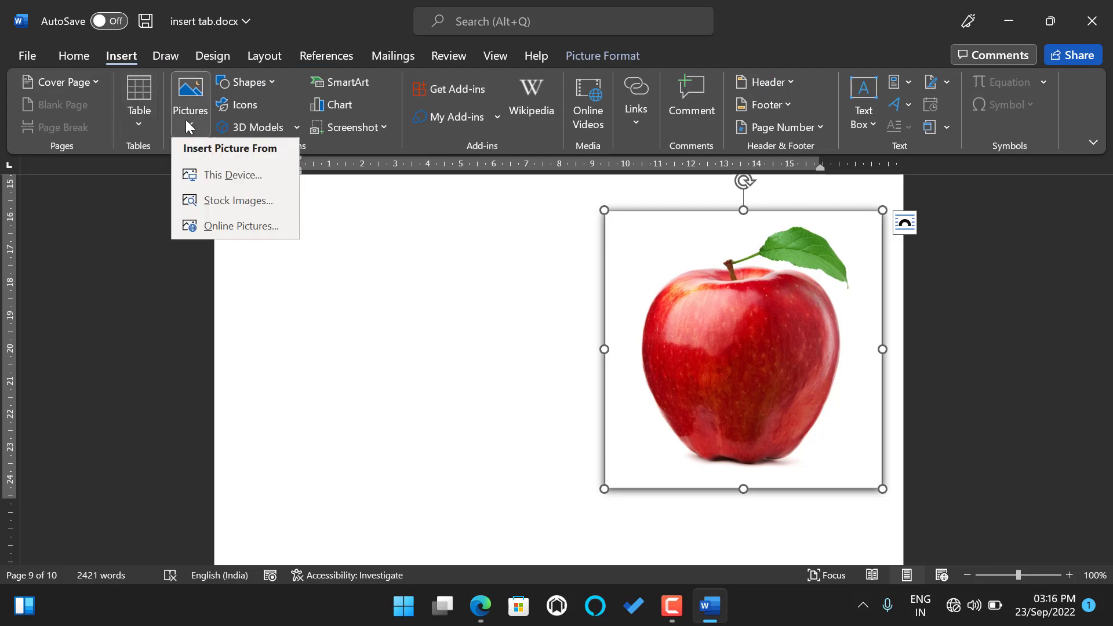
{"action": "left_click", "coordinate": [194, 173]}
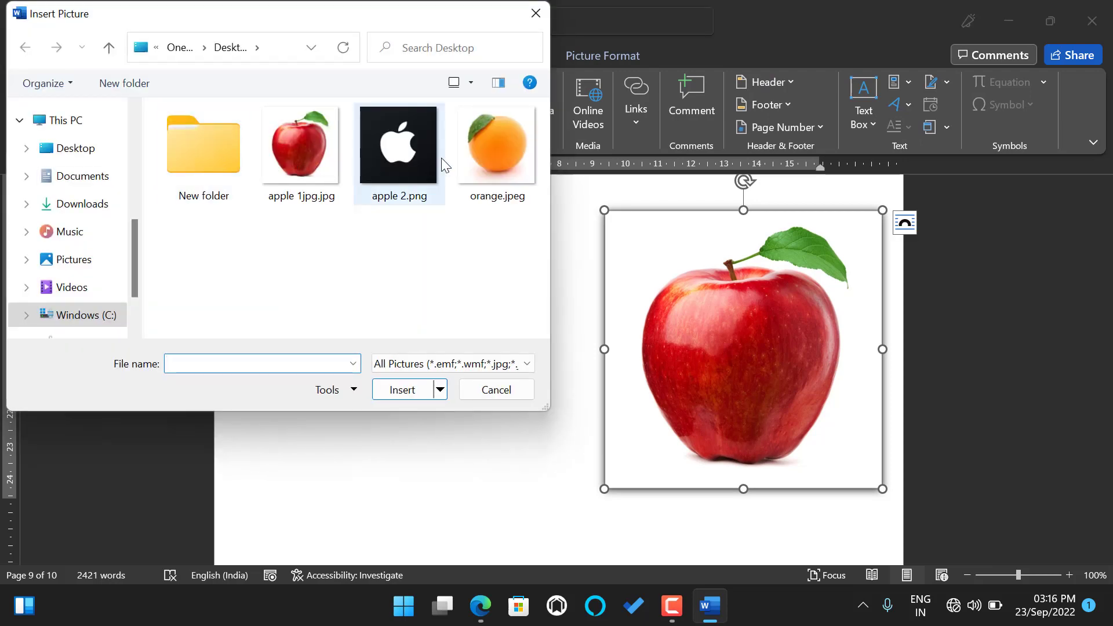
{"action": "left_click", "coordinate": [490, 148]}
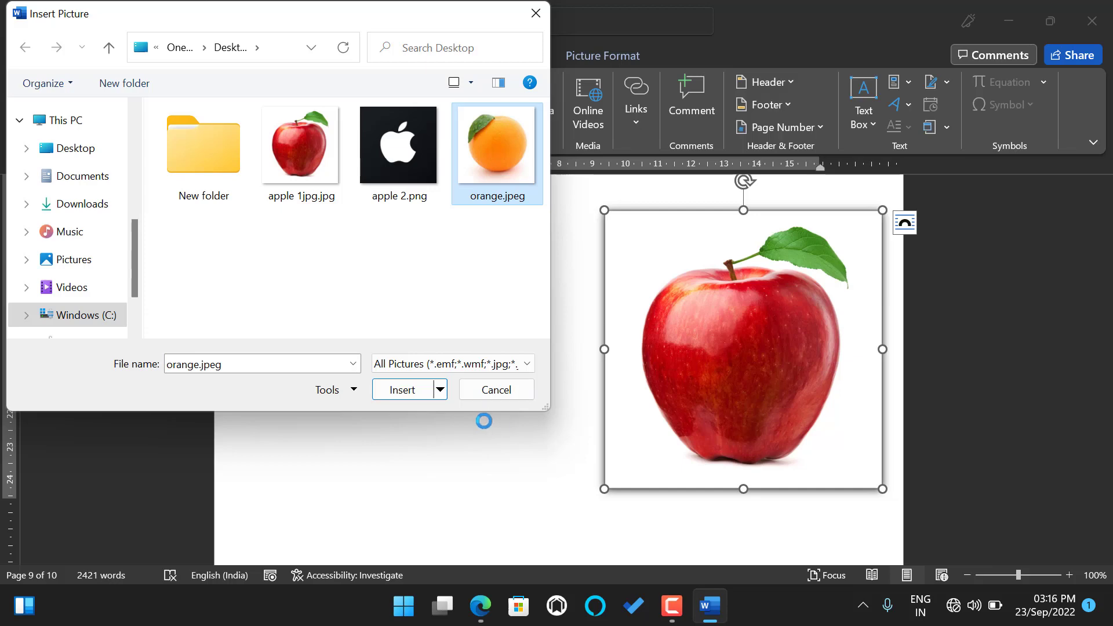
{"action": "left_click", "coordinate": [406, 392]}
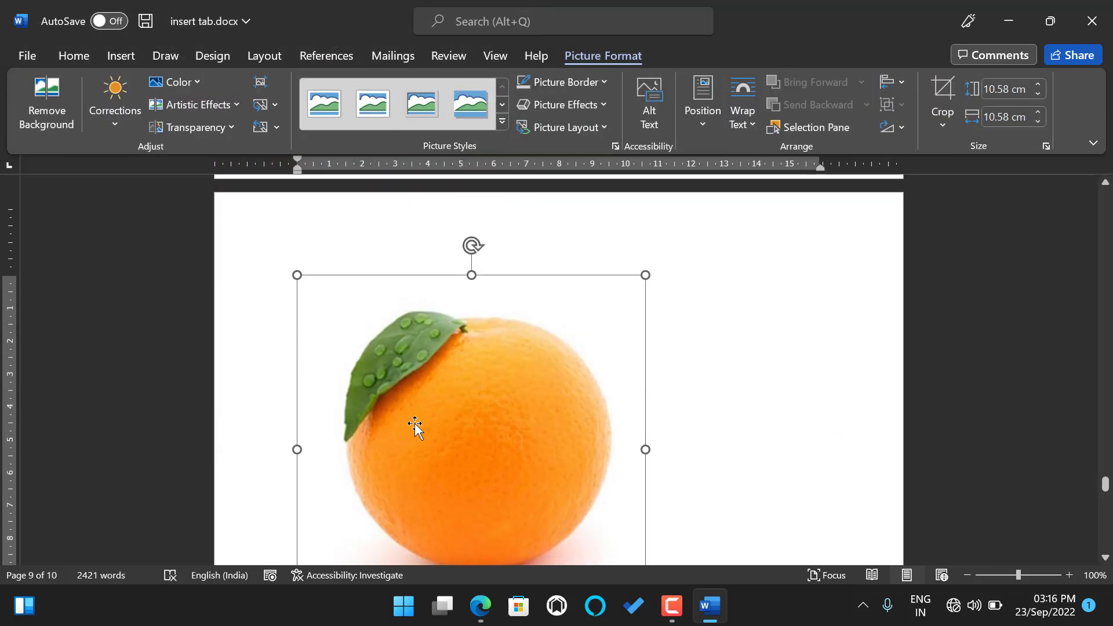
Shrink the orange picture proportionally to about 6.17 cm by 6.17 cm.
{"action": "scroll", "coordinate": [415, 428], "scroll_direction": "down", "scroll_amount": 5}
{"action": "scroll", "coordinate": [415, 424], "scroll_direction": "up", "scroll_amount": 5}
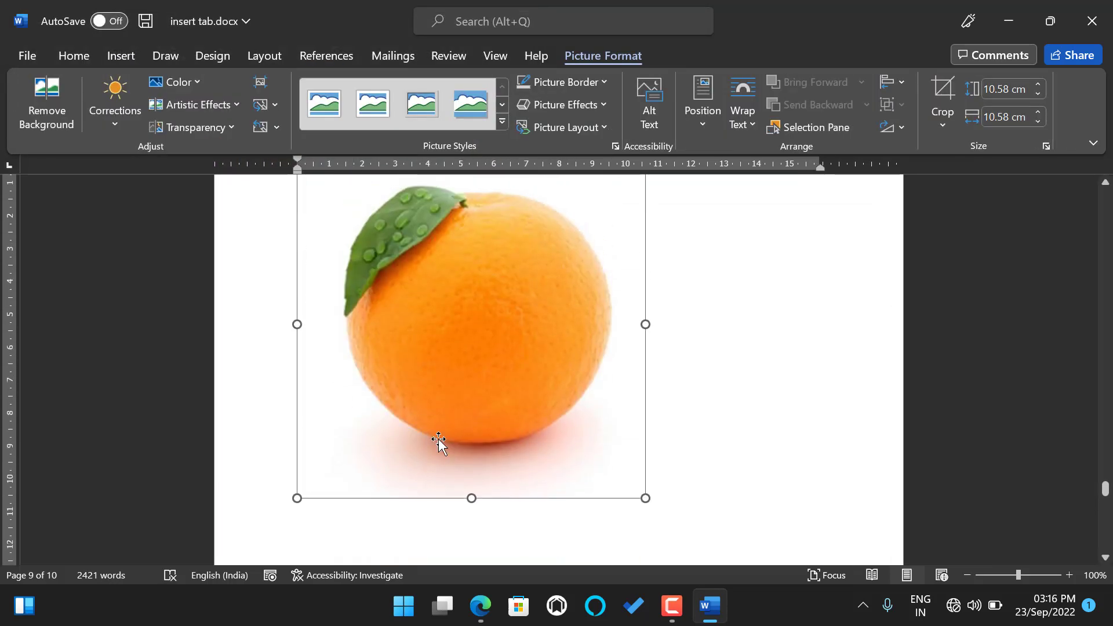
{"action": "left_click_drag", "start_coordinate": [643, 498], "coordinate": [501, 354]}
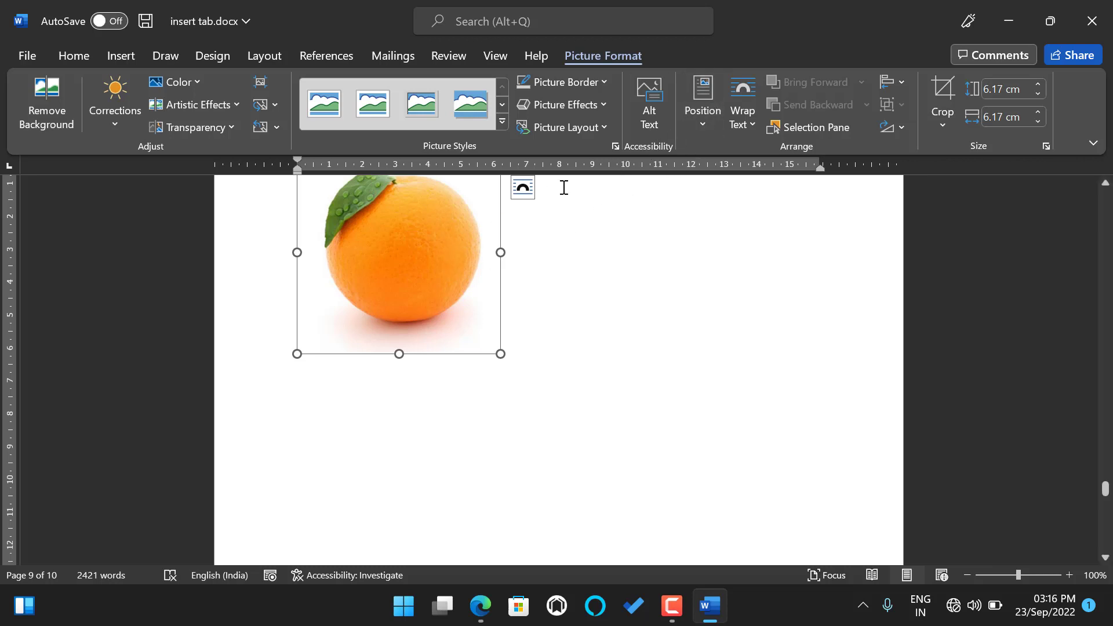
Set the orange picture's text wrapping to In Front of Text and move it so it overlaps the apple picture.
{"action": "left_click", "coordinate": [747, 124]}
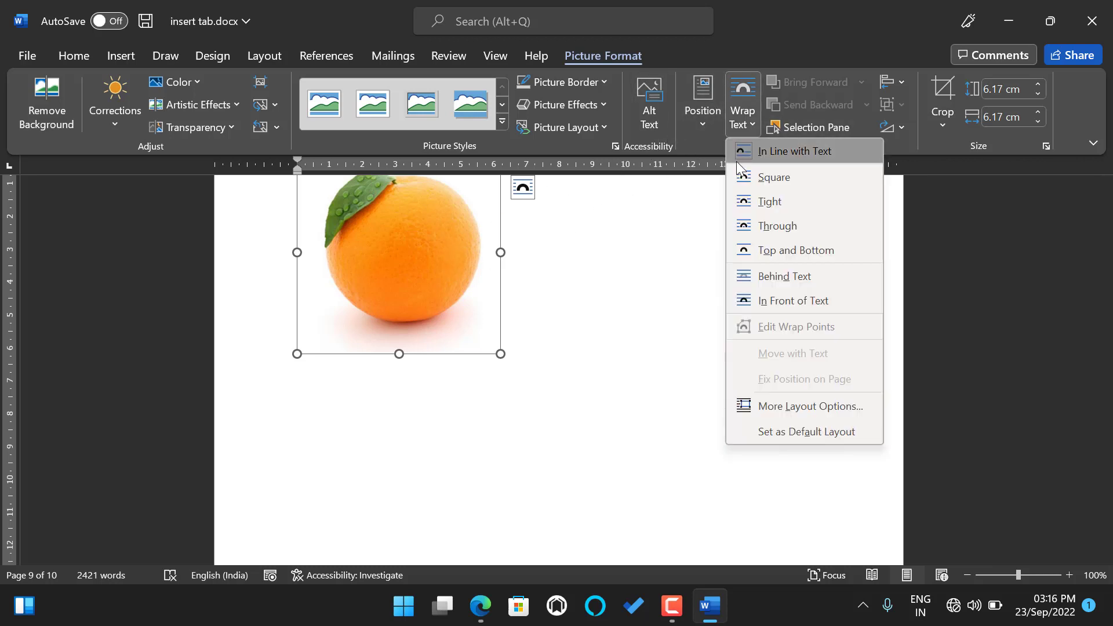
{"action": "left_click", "coordinate": [773, 301]}
{"action": "left_click_drag", "start_coordinate": [414, 249], "coordinate": [472, 517]}
{"action": "scroll", "coordinate": [472, 503], "scroll_direction": "down", "scroll_amount": 6}
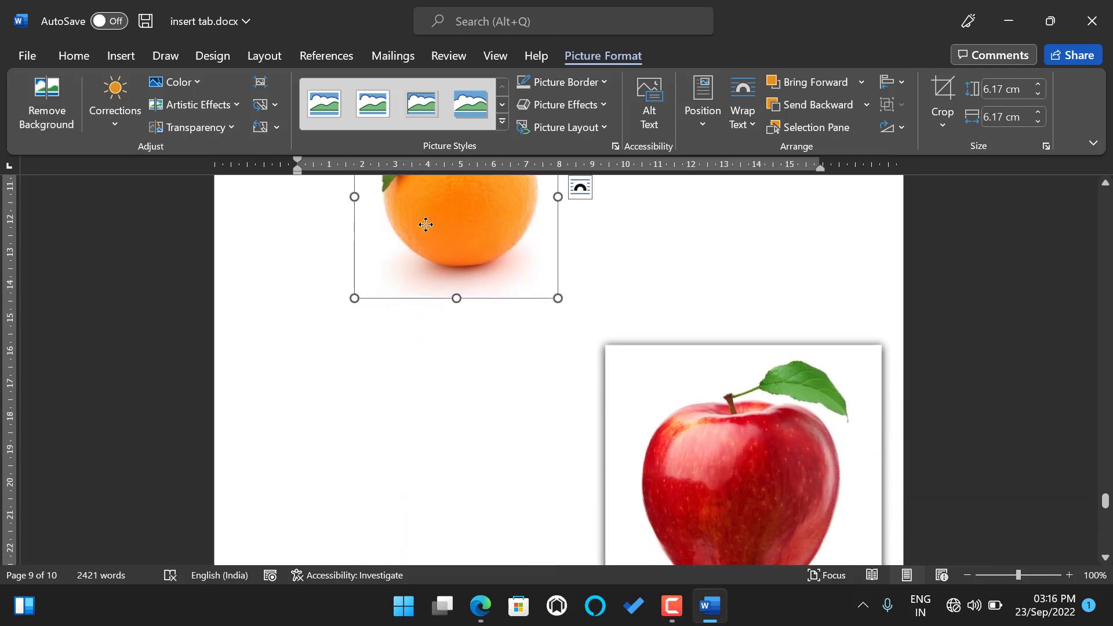
{"action": "left_click_drag", "start_coordinate": [426, 225], "coordinate": [629, 440]}
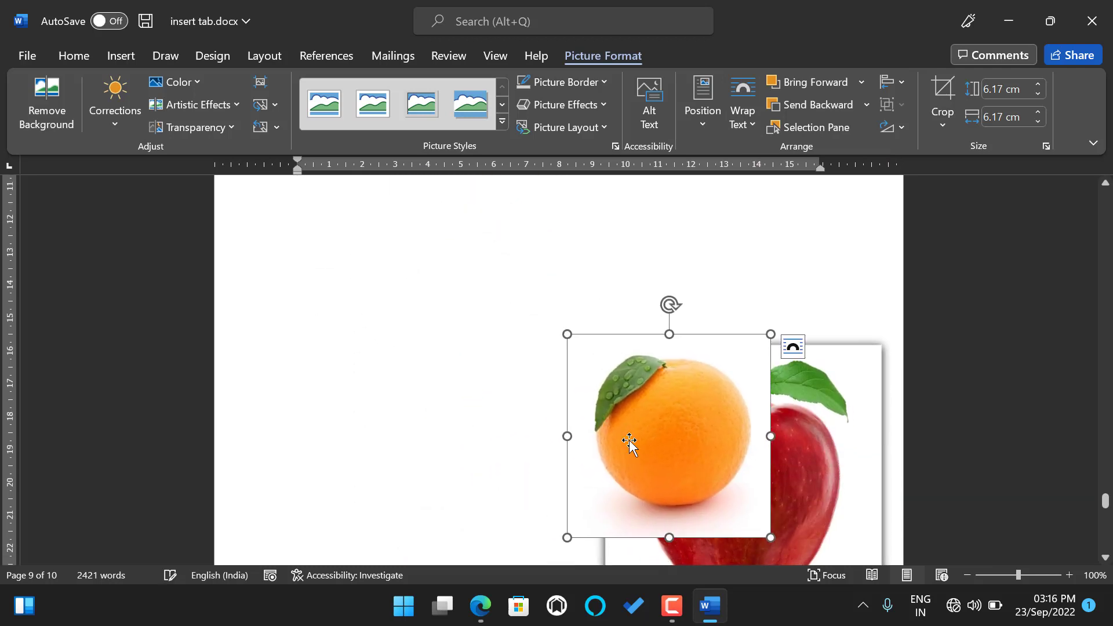
{"action": "scroll", "coordinate": [630, 441], "scroll_direction": "down", "scroll_amount": 1}
{"action": "left_click", "coordinate": [793, 305]}
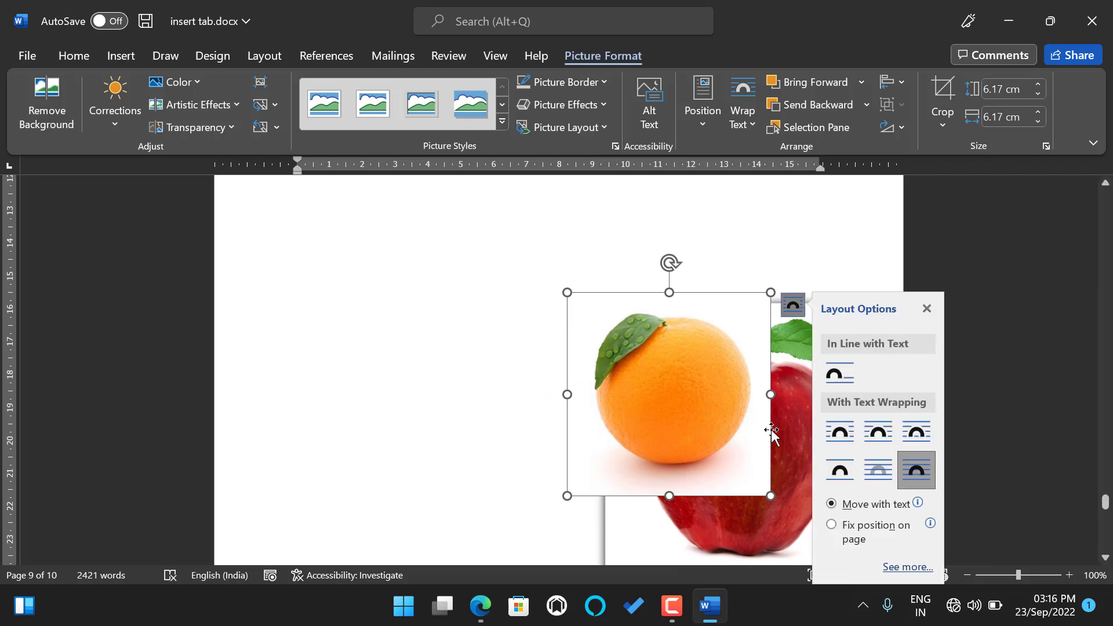
{"action": "left_click", "coordinate": [440, 469]}
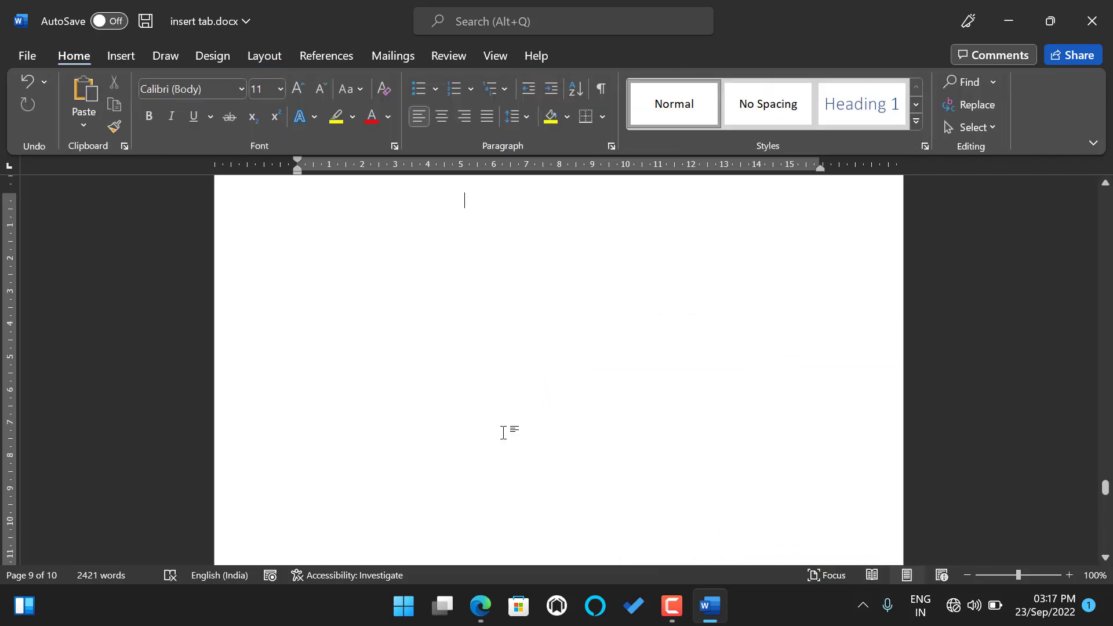
{"action": "scroll", "coordinate": [504, 433], "scroll_direction": "down", "scroll_amount": 8}
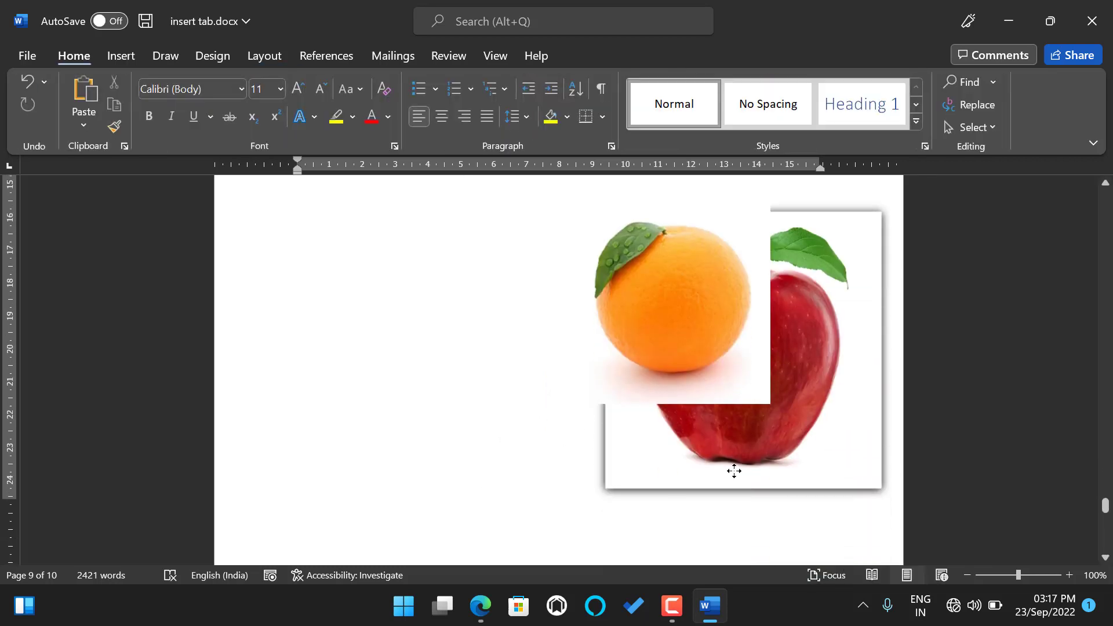
Shift the apple picture up and left behind the orange, enlarge the orange picture and reposition it over the apple.
{"action": "left_click_drag", "start_coordinate": [734, 472], "coordinate": [652, 428]}
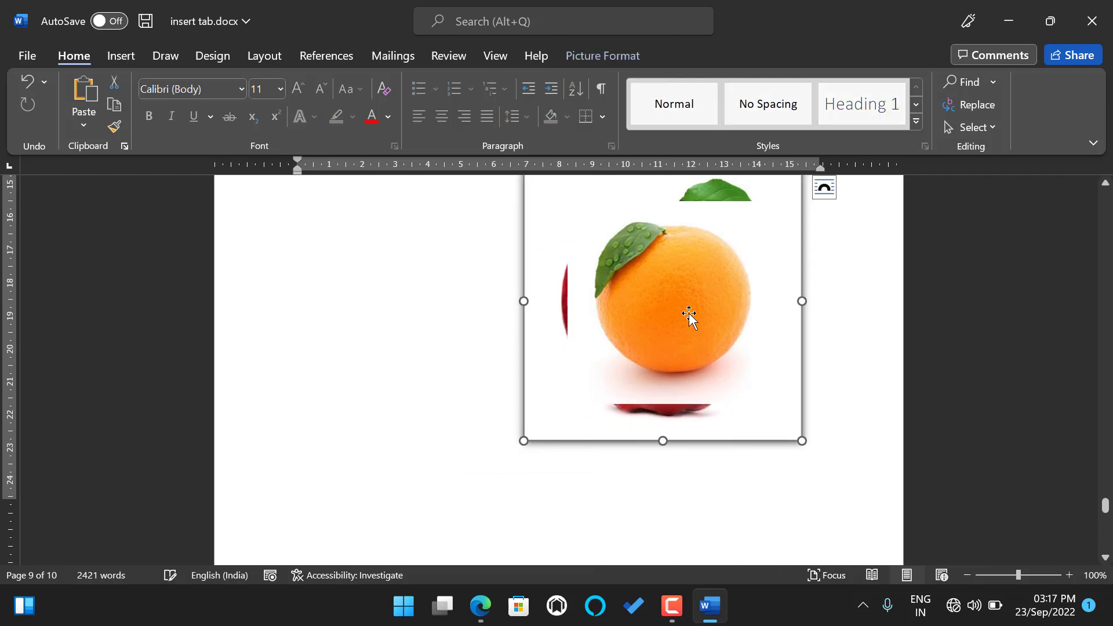
{"action": "mouse_move", "coordinate": [689, 316]}
{"action": "left_mouse_down"}
{"action": "mouse_move", "coordinate": [654, 311]}
{"action": "mouse_move", "coordinate": [687, 321]}
{"action": "left_mouse_up"}
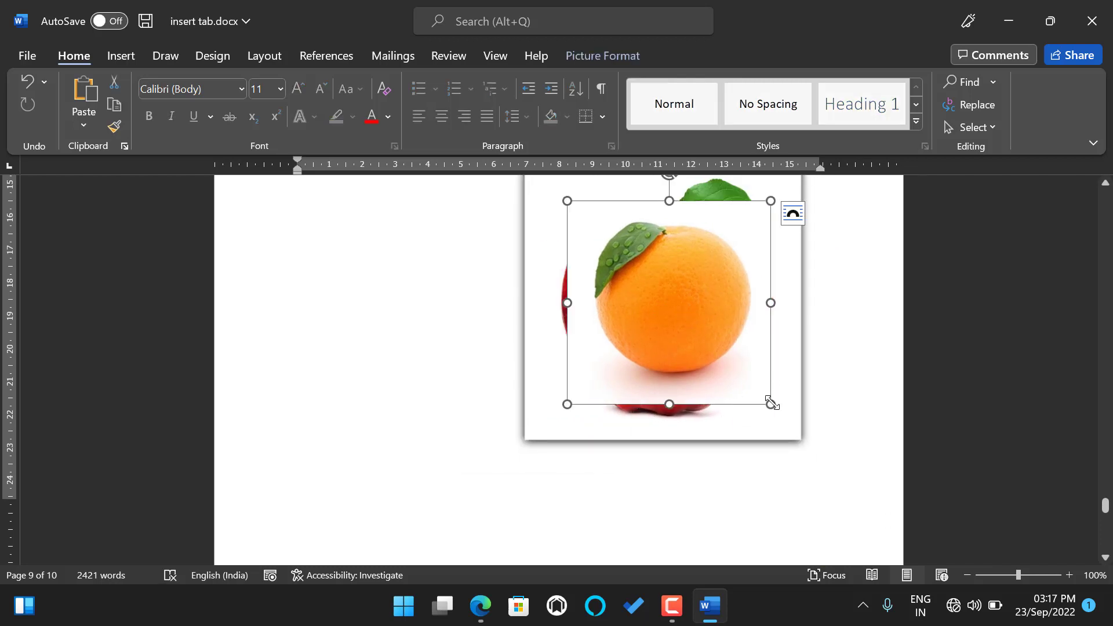
{"action": "left_click_drag", "start_coordinate": [772, 403], "coordinate": [797, 445]}
{"action": "left_click_drag", "start_coordinate": [733, 346], "coordinate": [668, 352]}
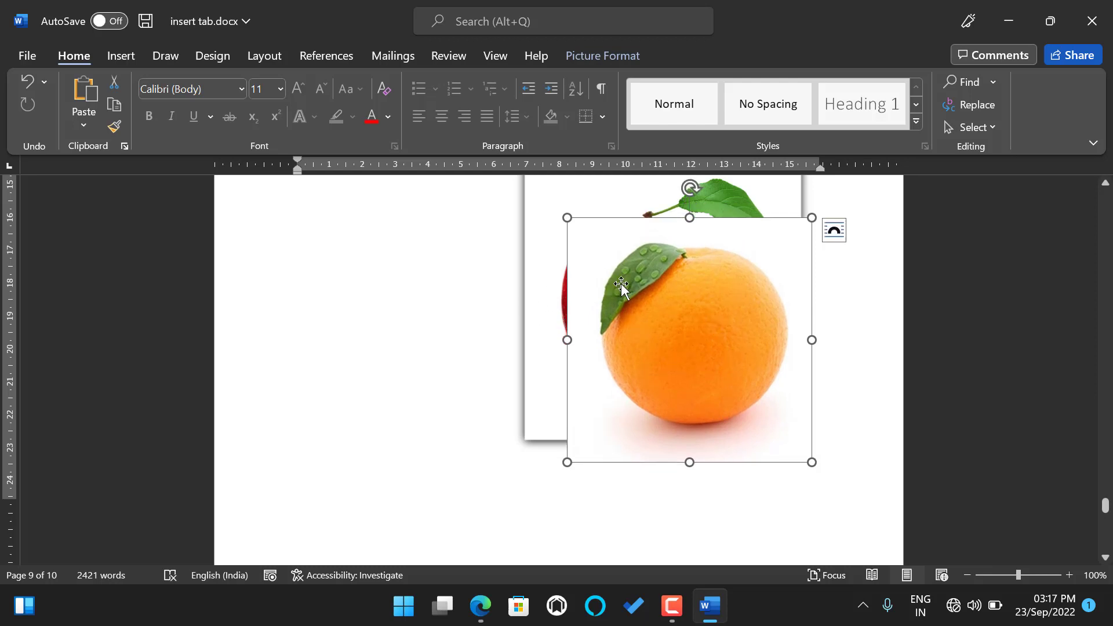
Send the orange picture to the back, behind the apple picture.
{"action": "left_click", "coordinate": [613, 54]}
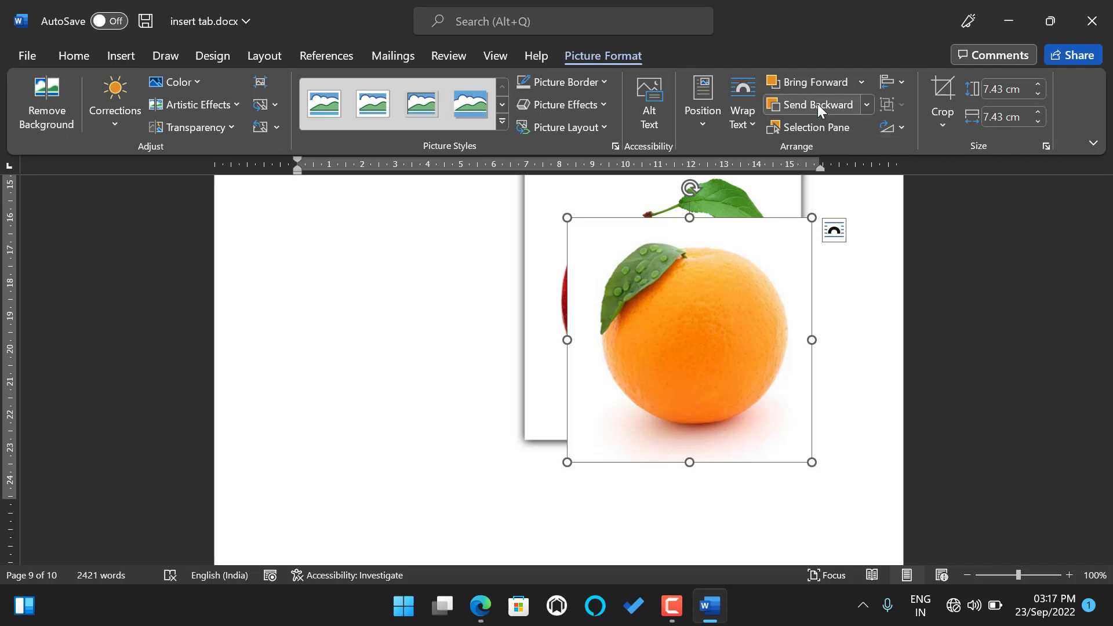
{"action": "left_click", "coordinate": [866, 100]}
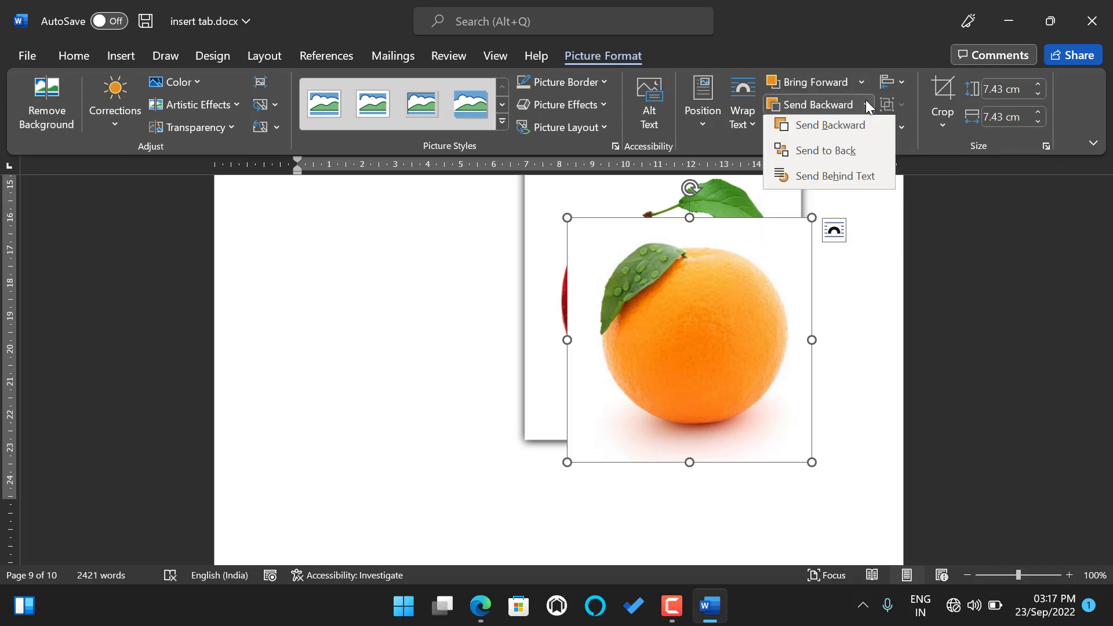
{"action": "left_click", "coordinate": [849, 149]}
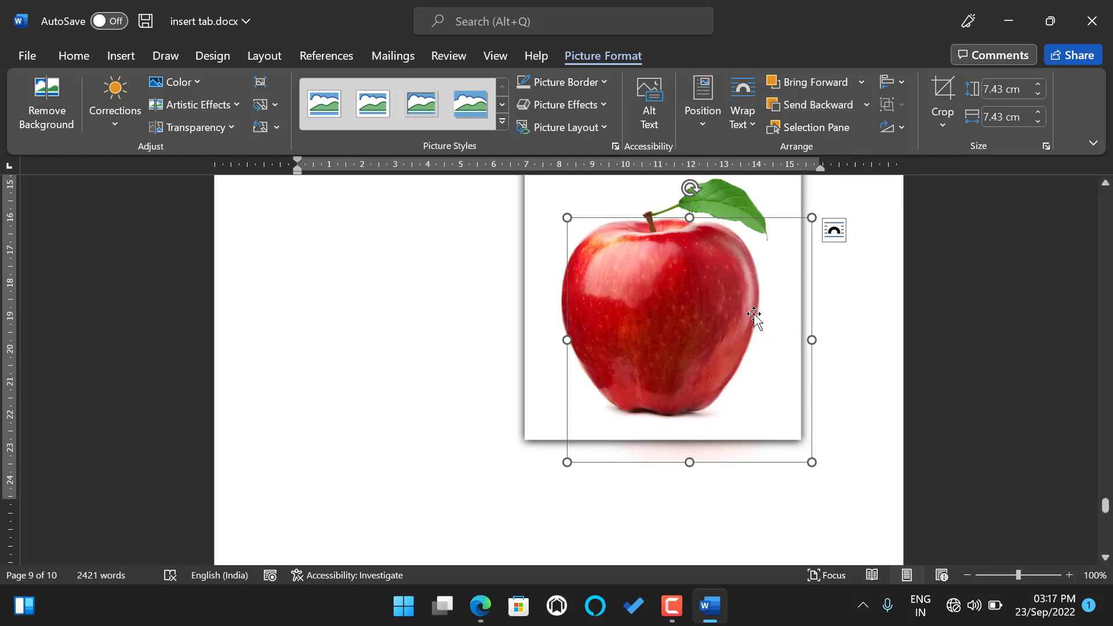
Alternately bring the orange picture forward over the apple picture and send it backward, ending with it behind the apple.
{"action": "left_click", "coordinate": [840, 82]}
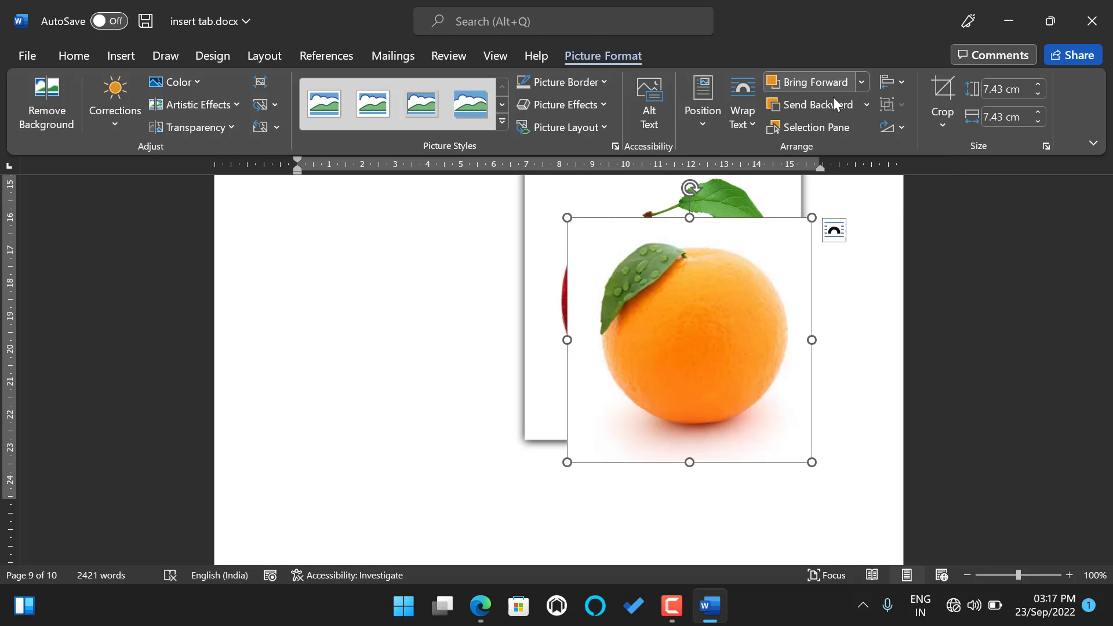
{"action": "left_click", "coordinate": [833, 107]}
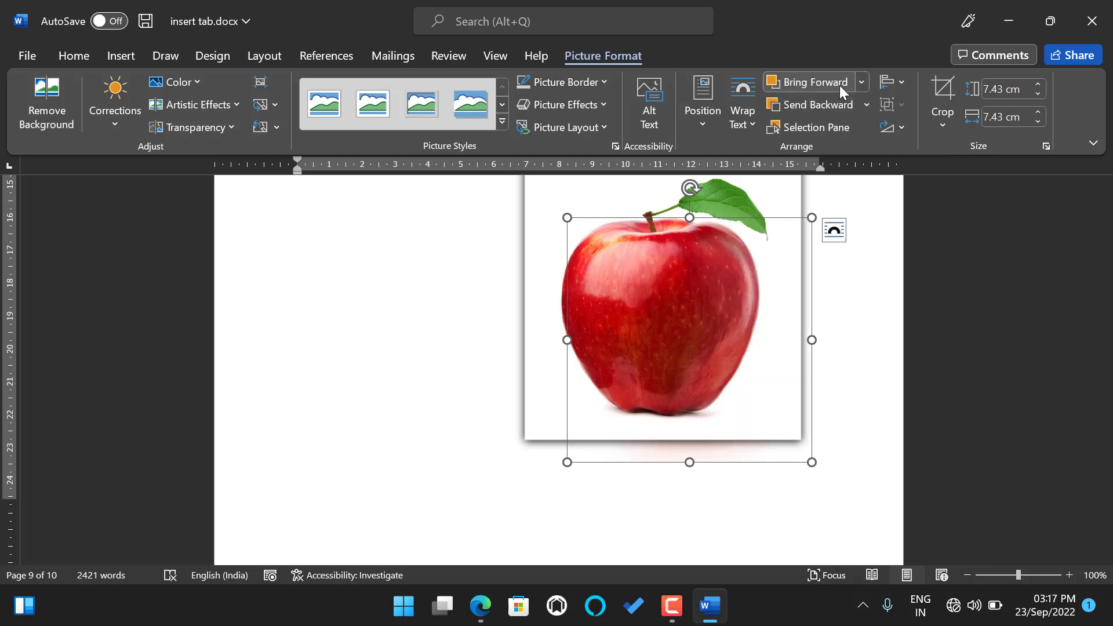
{"action": "left_click", "coordinate": [839, 85]}
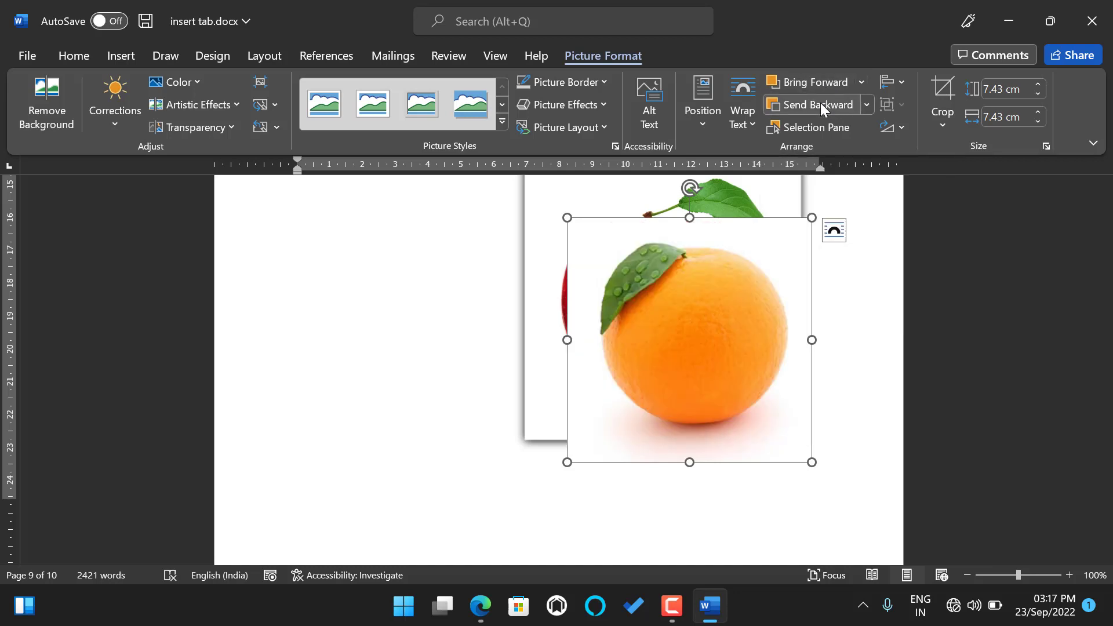
{"action": "left_click", "coordinate": [820, 102]}
{"action": "left_click", "coordinate": [824, 81]}
{"action": "left_click", "coordinate": [818, 104]}
{"action": "left_click", "coordinate": [827, 81]}
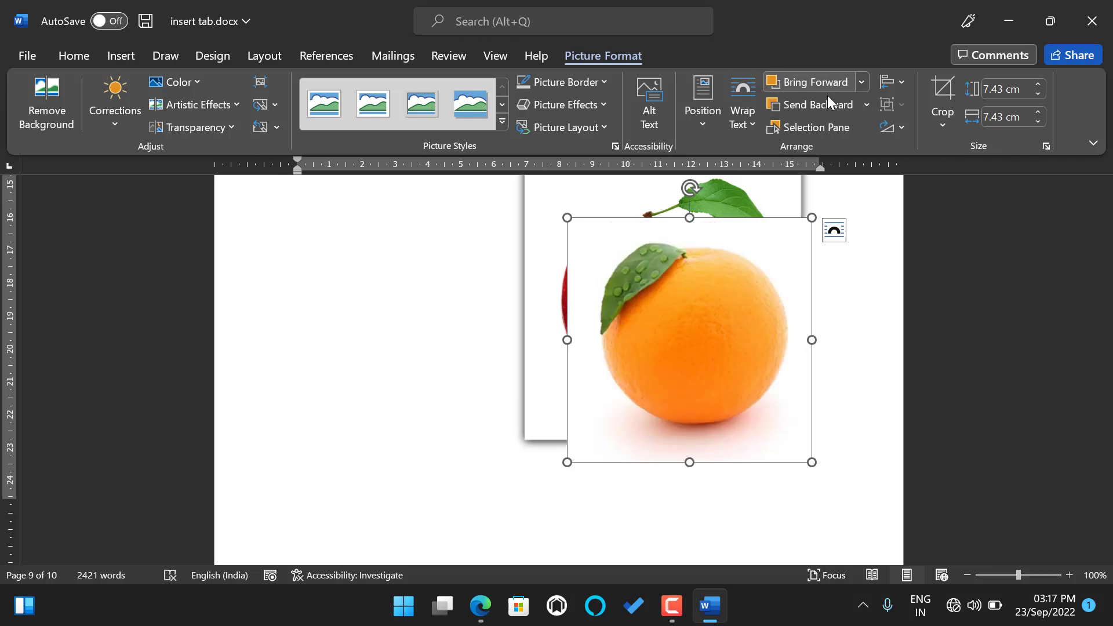
{"action": "left_click", "coordinate": [834, 103]}
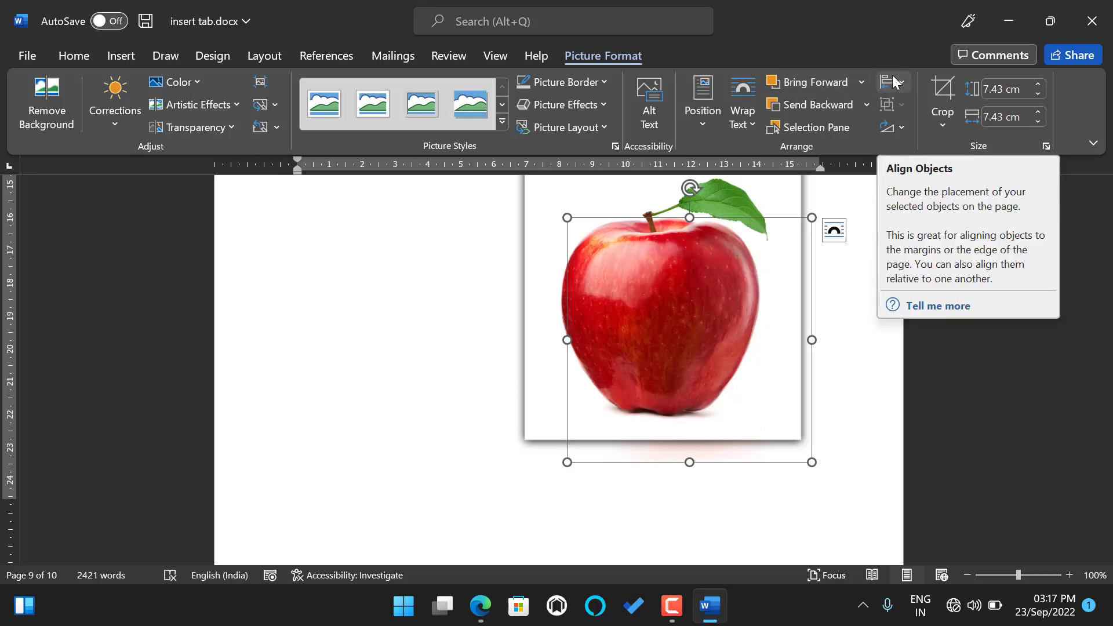
Move the apple picture off the orange picture so the two pictures sit side by side.
{"action": "left_click_drag", "start_coordinate": [761, 293], "coordinate": [487, 308]}
{"action": "scroll", "coordinate": [493, 310], "scroll_direction": "up", "scroll_amount": 2}
{"action": "scroll", "coordinate": [495, 308], "scroll_direction": "up", "scroll_amount": 1}
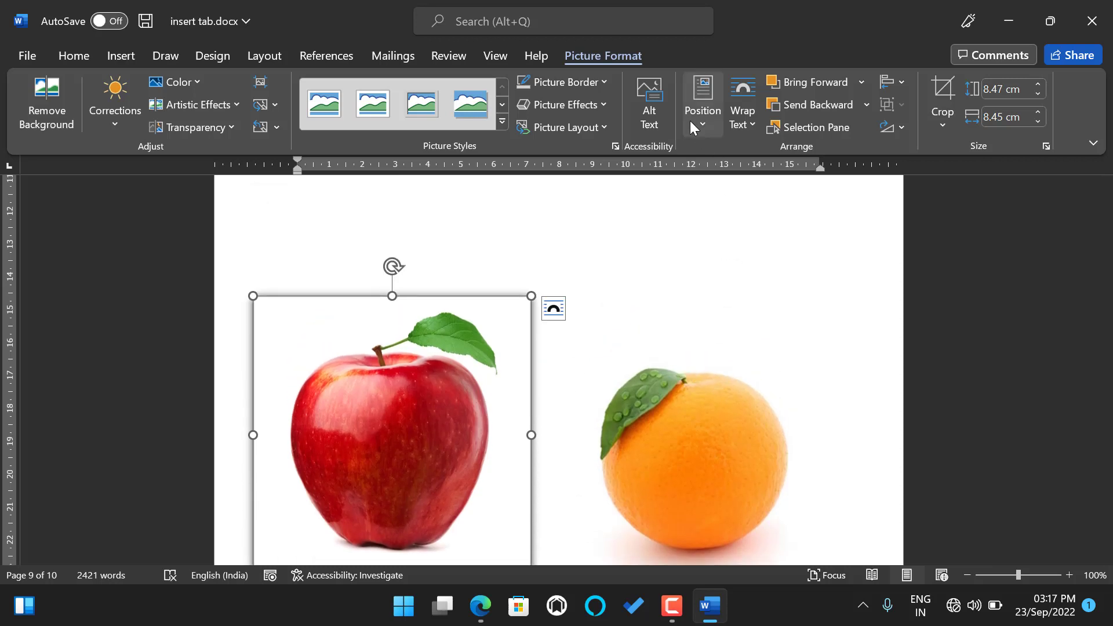
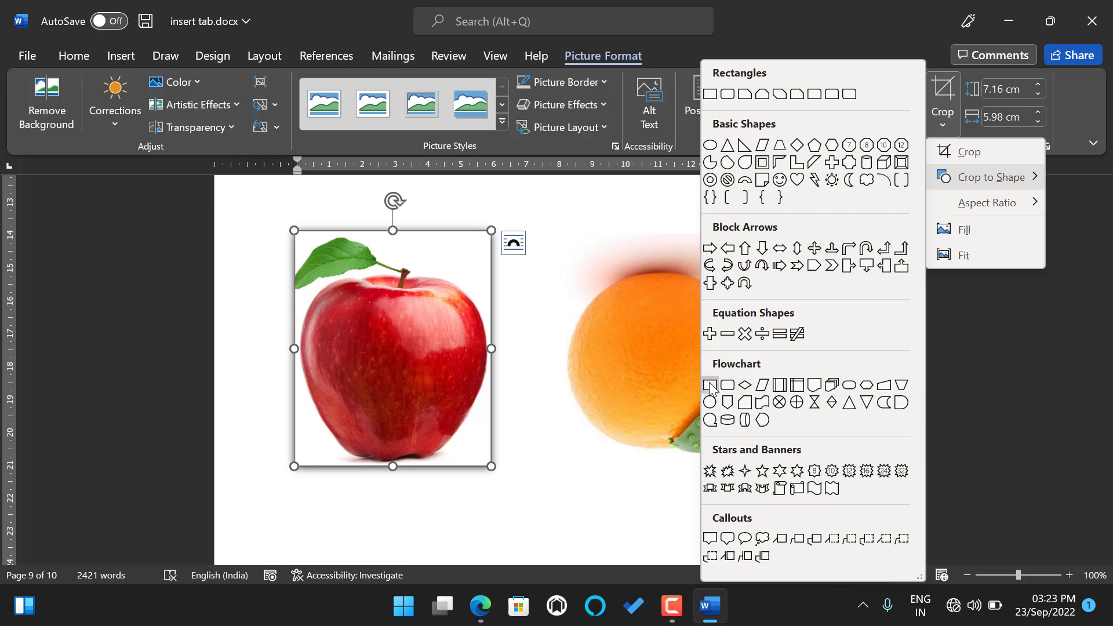
Crop the apple picture to the flowchart diamond shape and undo that shape crop.
{"action": "left_click", "coordinate": [746, 387]}
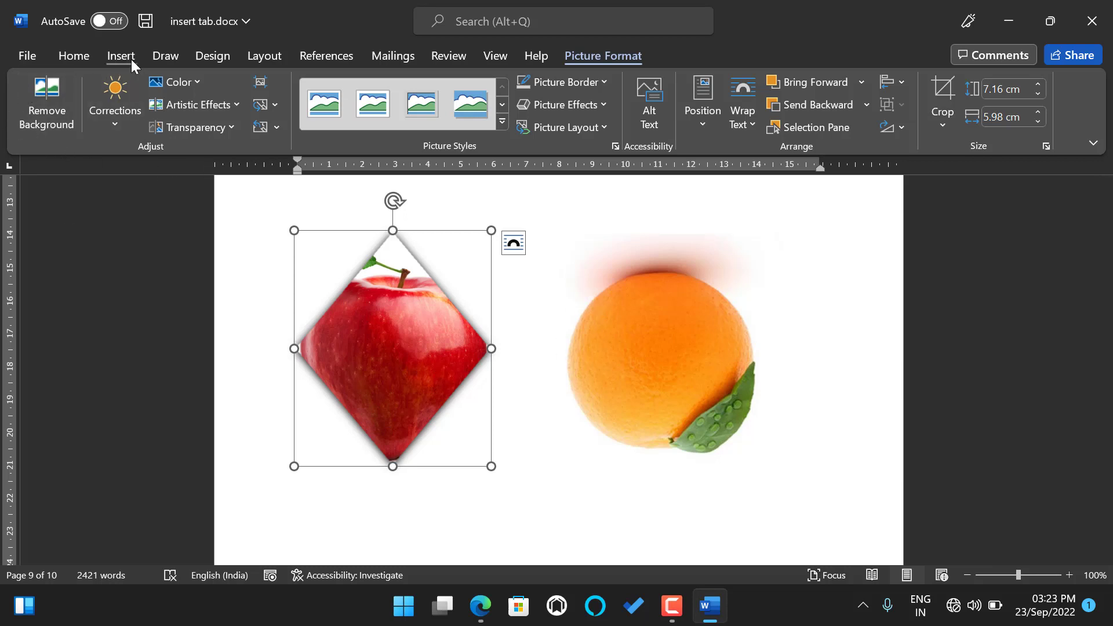
{"action": "left_click", "coordinate": [75, 55]}
{"action": "left_click", "coordinate": [24, 82]}
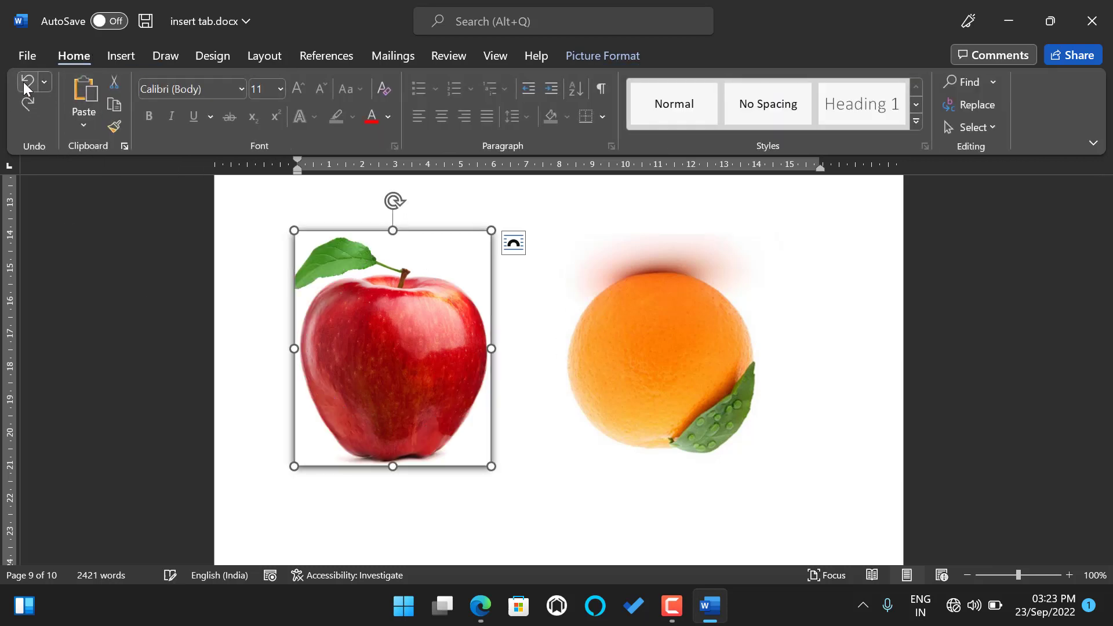
Undo the most recent crop adjustment of the apple picture and leave crop mode.
{"action": "left_click", "coordinate": [23, 82]}
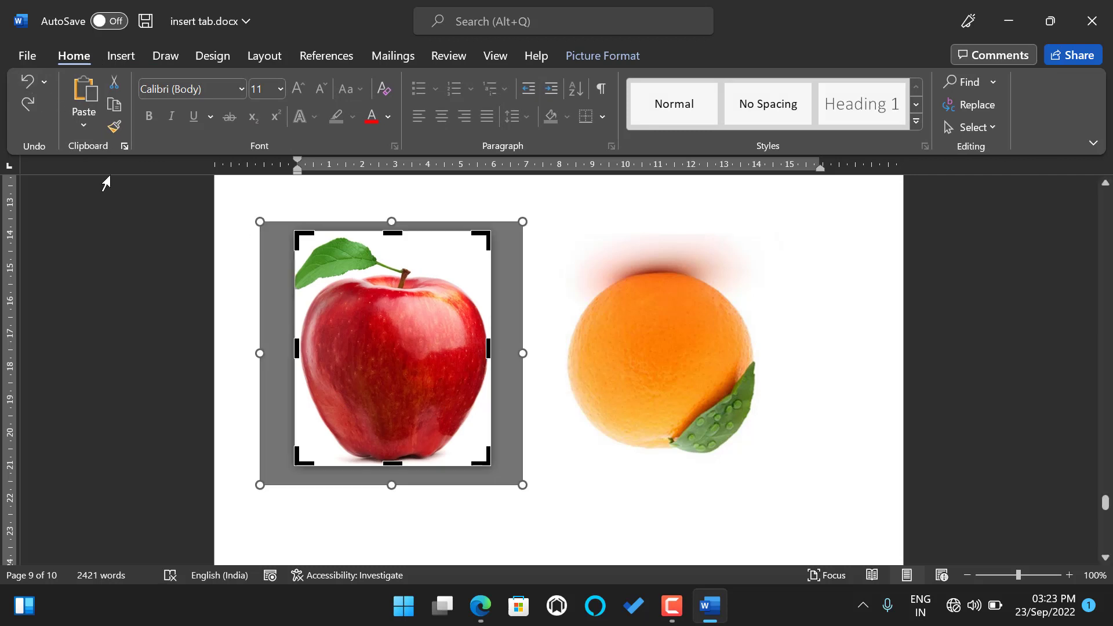
{"action": "left_click", "coordinate": [24, 85]}
{"action": "left_click", "coordinate": [642, 267]}
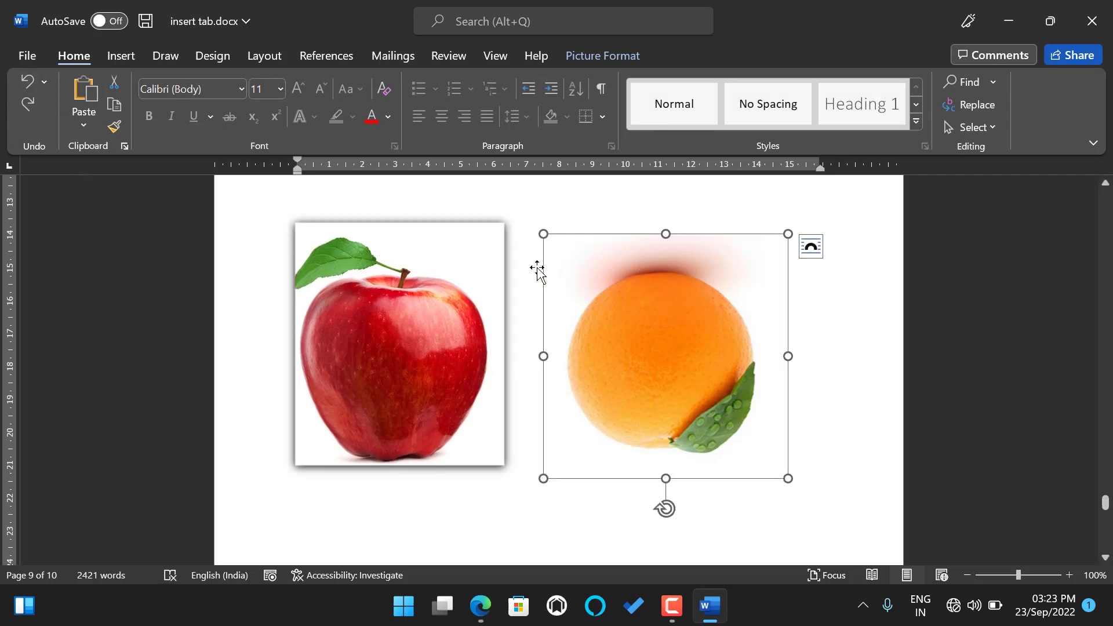
Step the apple picture's height up by small increments and back down again.
{"action": "left_click", "coordinate": [615, 55]}
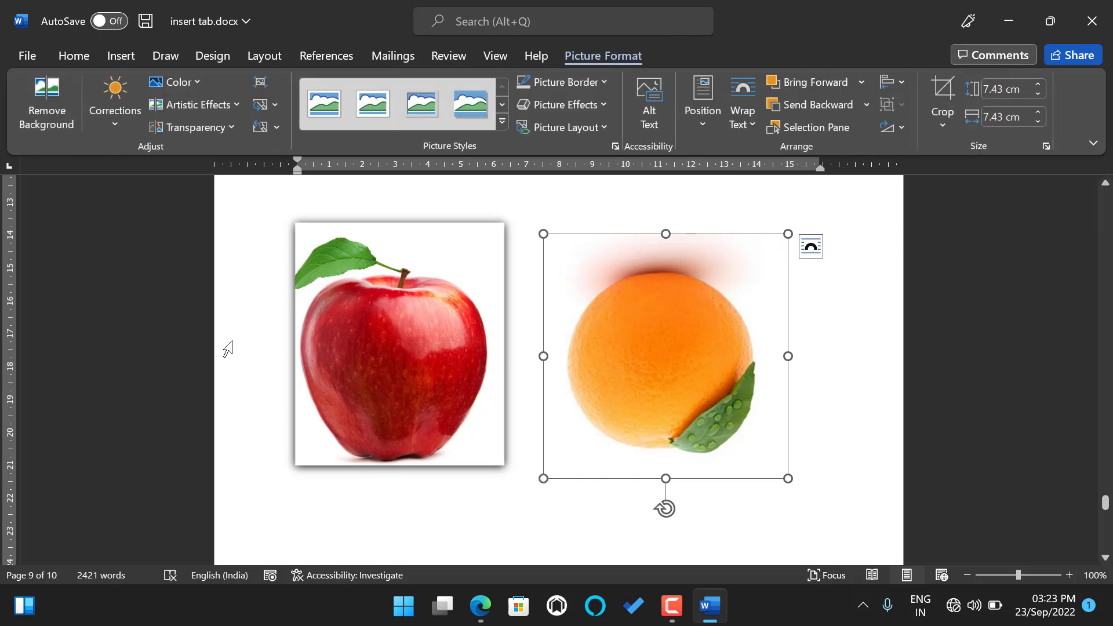
{"action": "left_click", "coordinate": [335, 343]}
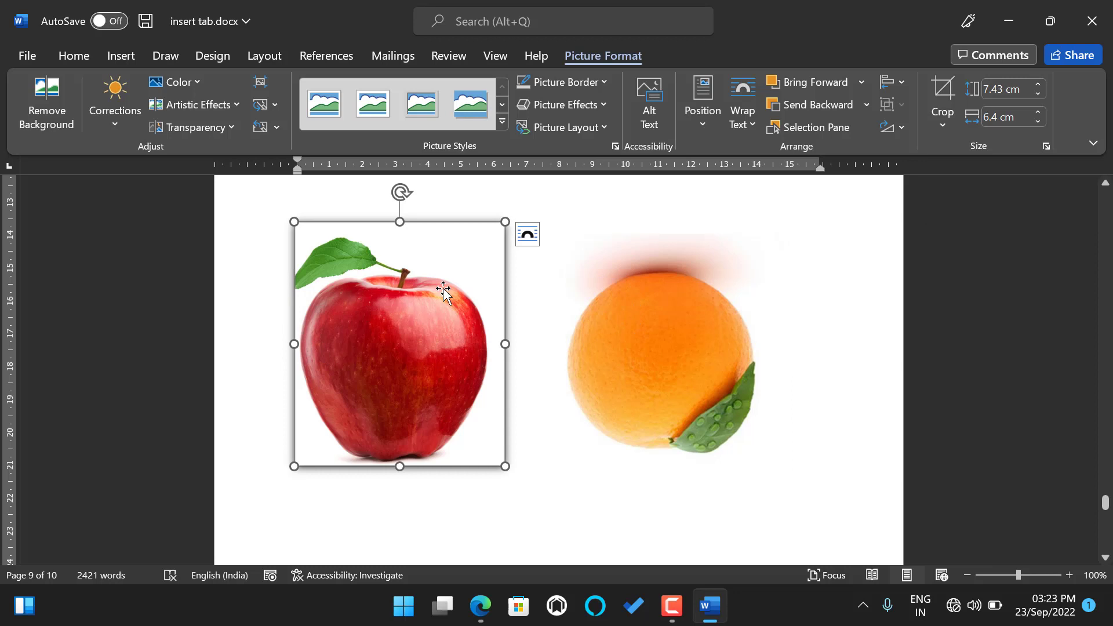
{"action": "left_click", "coordinate": [1040, 85]}
{"action": "left_click", "coordinate": [1040, 85]}
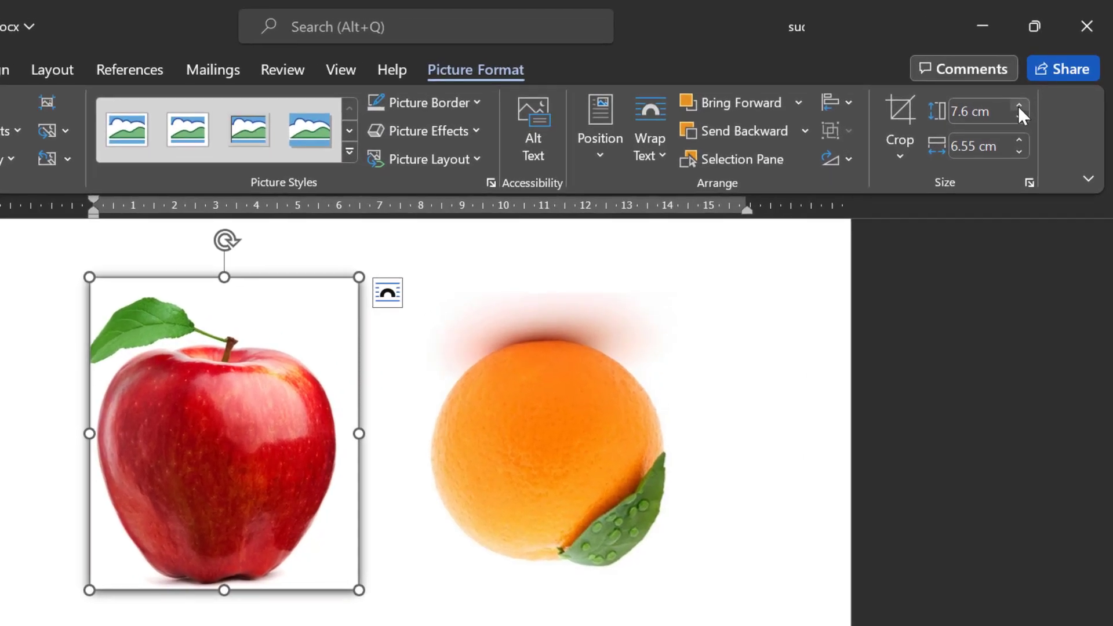
{"action": "left_click", "coordinate": [1038, 85]}
{"action": "left_click", "coordinate": [1019, 106]}
{"action": "left_click", "coordinate": [1019, 105]}
{"action": "left_click", "coordinate": [1019, 106]}
{"action": "left_click", "coordinate": [1022, 115]}
{"action": "left_click", "coordinate": [1021, 116]}
{"action": "left_click", "coordinate": [1021, 116]}
{"action": "left_click", "coordinate": [1020, 116]}
{"action": "left_click", "coordinate": [1020, 116]}
{"action": "left_click", "coordinate": [1021, 116]}
{"action": "left_click", "coordinate": [1021, 116]}
{"action": "left_click", "coordinate": [1020, 116]}
Step the apple picture's width up and back down, ending at 6.4 cm wide and 7.42 cm high.
{"action": "left_click", "coordinate": [1022, 138]}
{"action": "left_click", "coordinate": [1022, 138]}
{"action": "left_click", "coordinate": [1021, 138]}
{"action": "left_click", "coordinate": [1022, 138]}
{"action": "left_click", "coordinate": [1022, 138]}
{"action": "left_click", "coordinate": [1019, 152]}
{"action": "left_click", "coordinate": [1019, 152]}
{"action": "left_click", "coordinate": [1019, 152]}
{"action": "left_click", "coordinate": [1020, 152]}
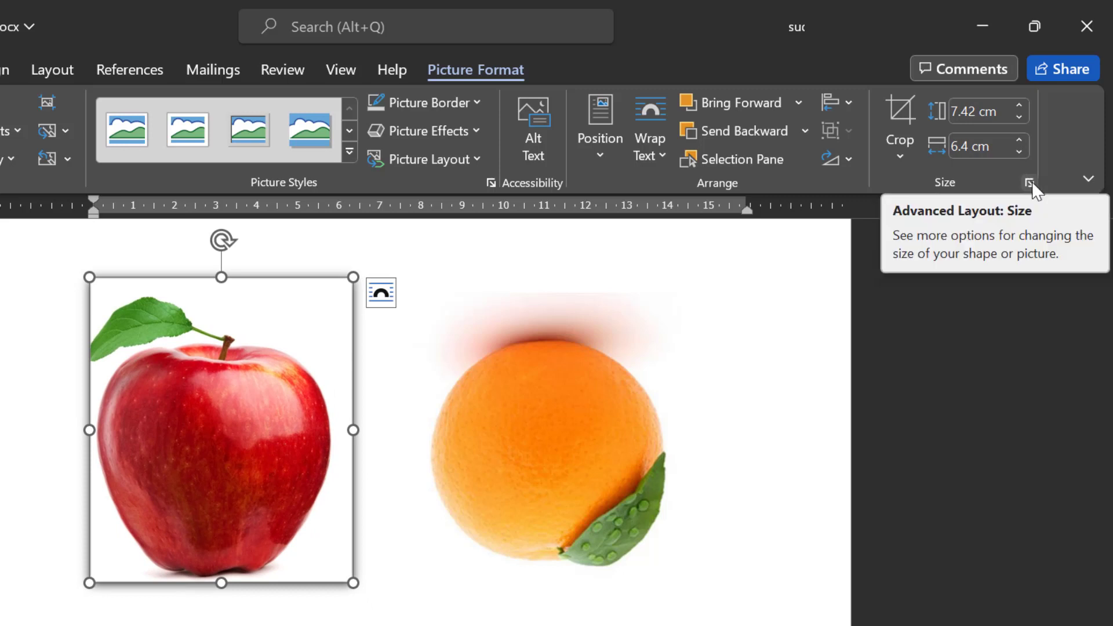
{"action": "left_click", "coordinate": [1029, 183]}
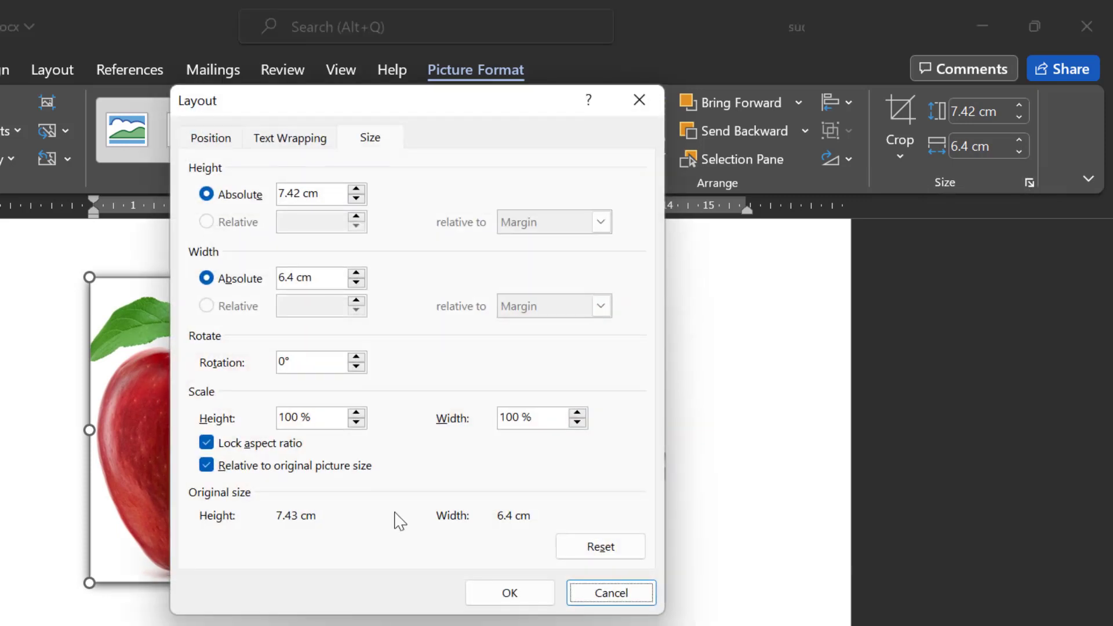
{"action": "double_click", "coordinate": [301, 194]}
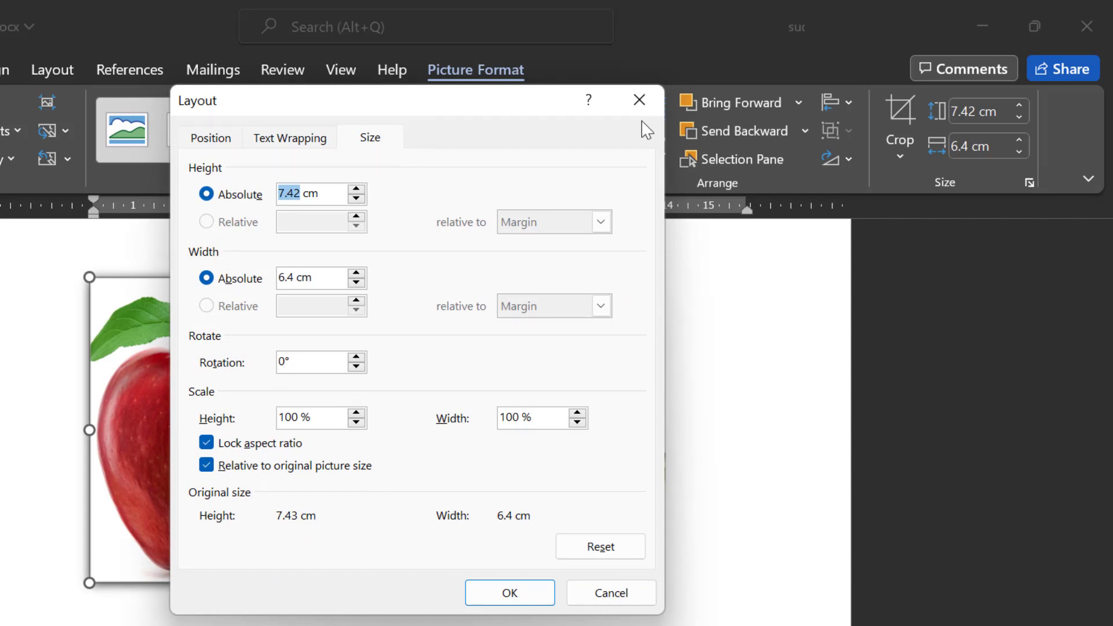
{"action": "left_click", "coordinate": [641, 101]}
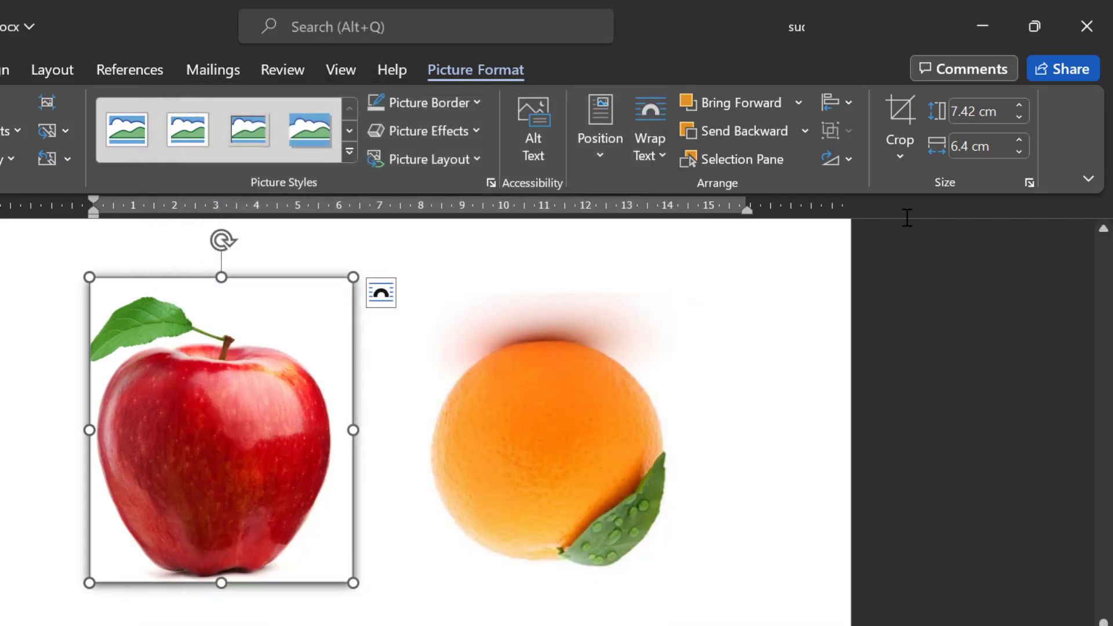
Set the apple picture's absolute height and width to 5 cm with aspect ratio locked, and move it closer to the orange picture.
{"action": "left_click", "coordinate": [1029, 182]}
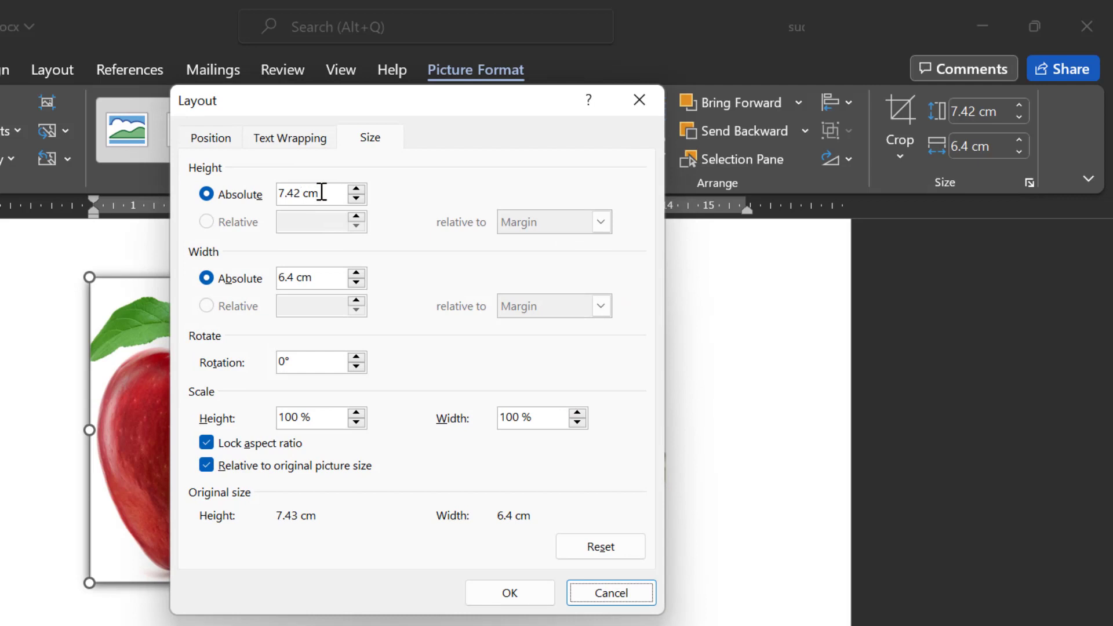
{"action": "double_click", "coordinate": [304, 194]}
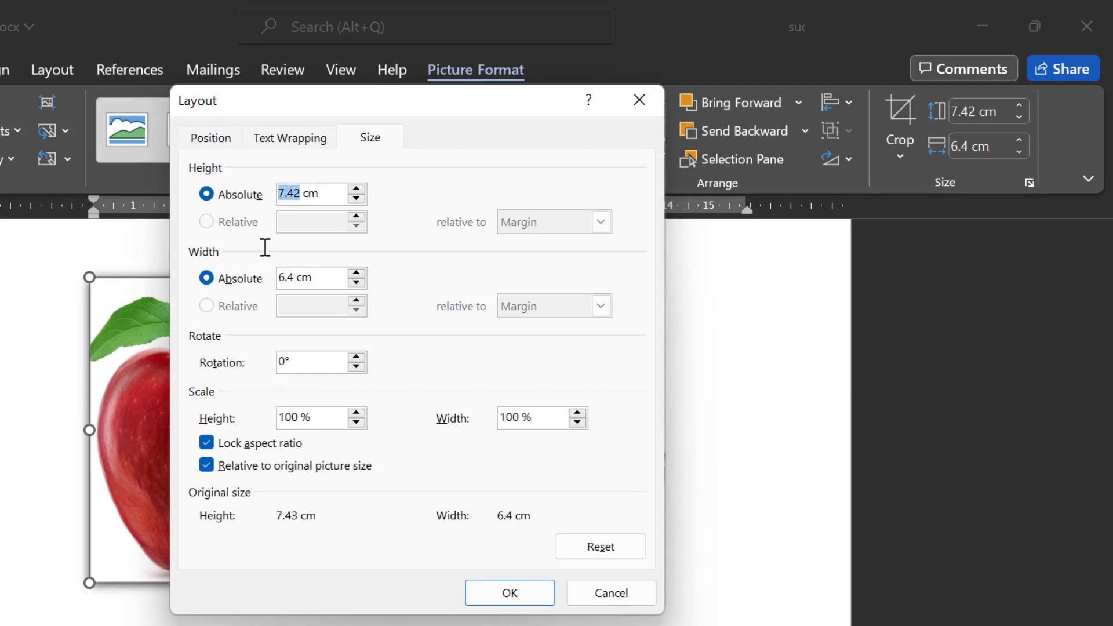
{"action": "type", "text": "5"}
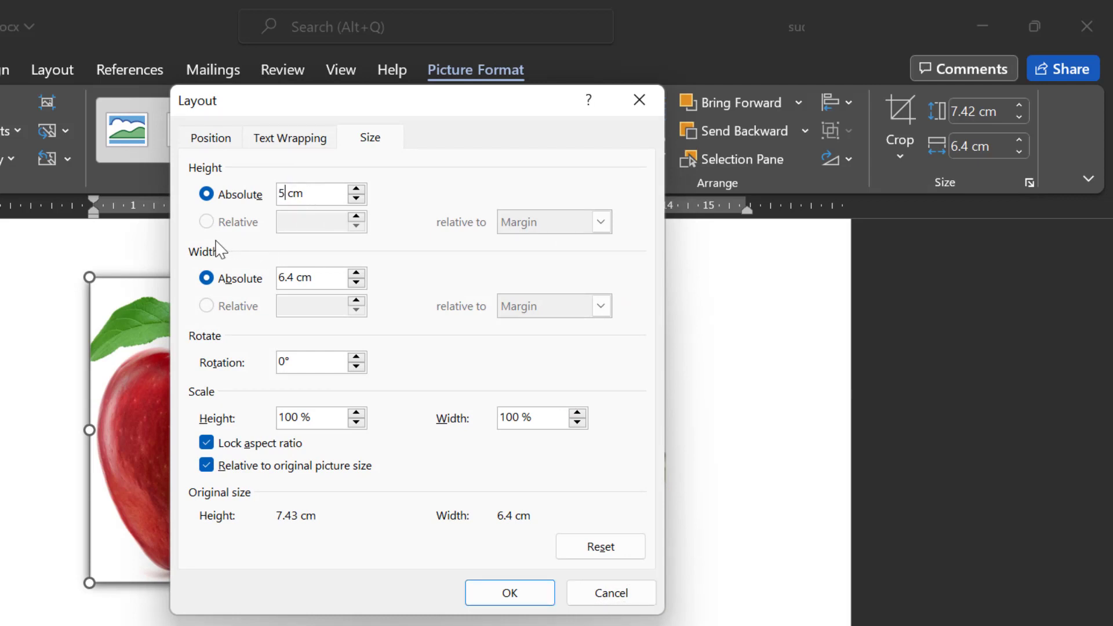
{"action": "left_click_drag", "start_coordinate": [294, 278], "coordinate": [271, 281]}
{"action": "type", "text": "5"}
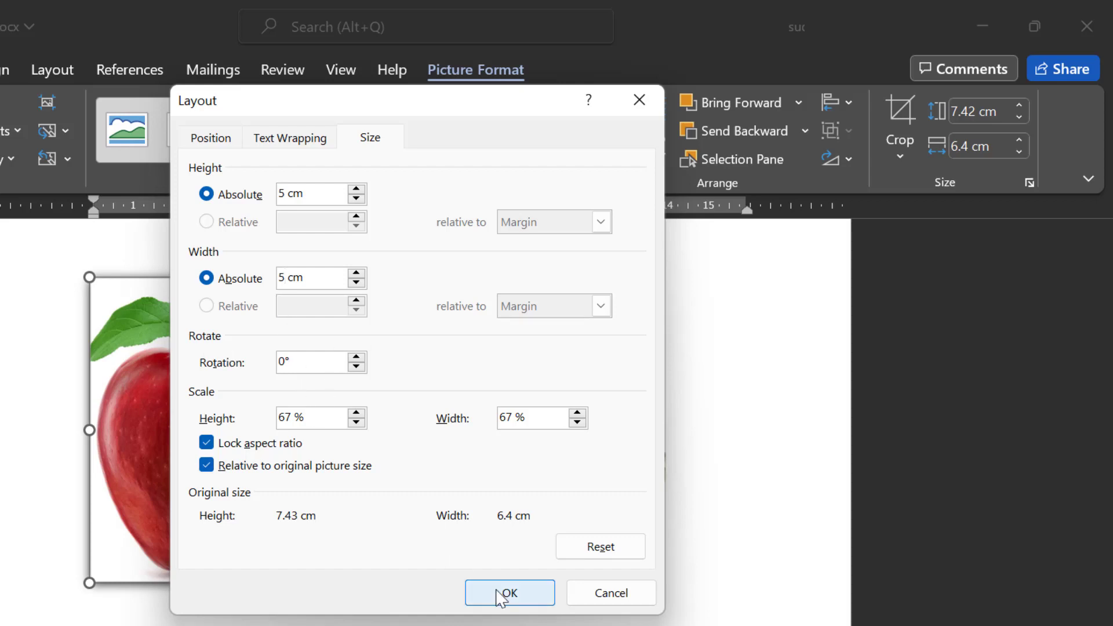
{"action": "left_click", "coordinate": [500, 594]}
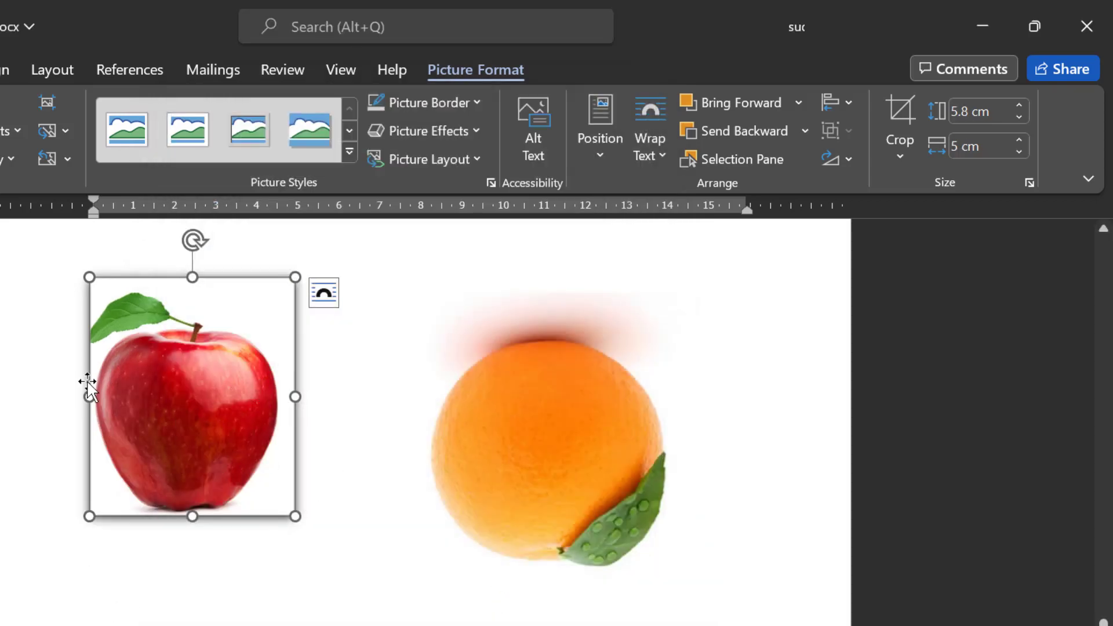
{"action": "left_click_drag", "start_coordinate": [92, 390], "coordinate": [212, 411]}
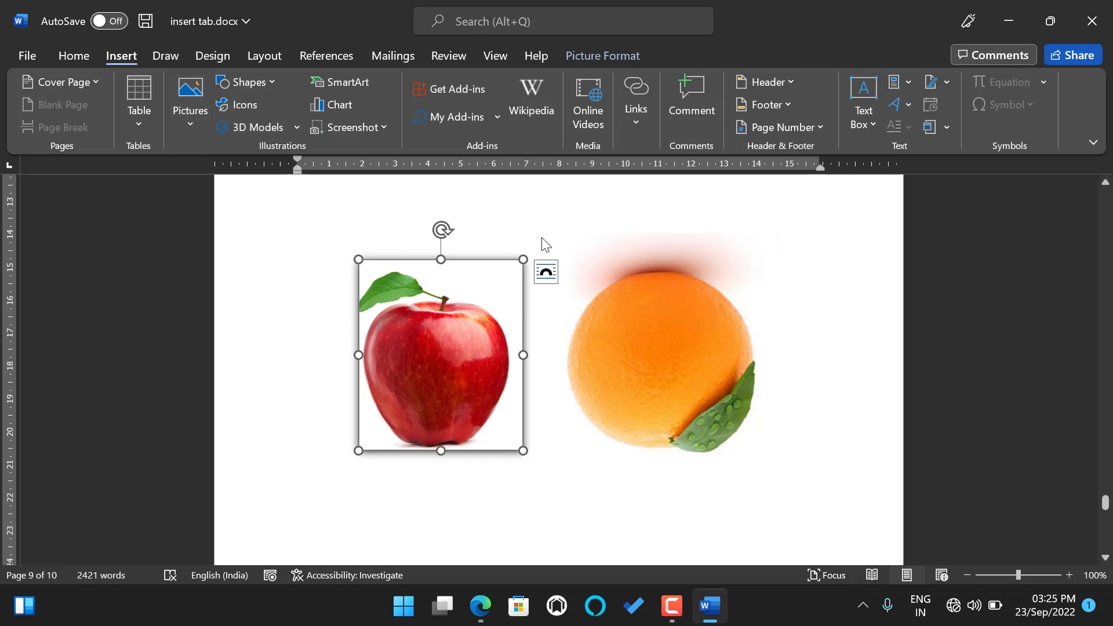
Delete the apple picture and the orange picture from the page.
{"action": "left_click", "coordinate": [603, 56]}
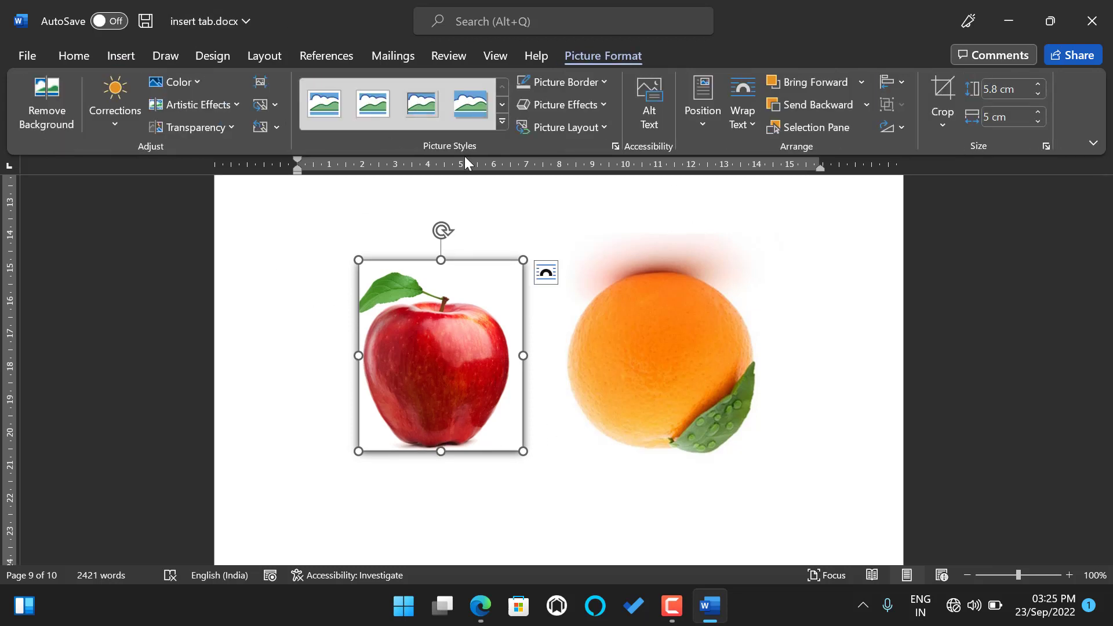
{"action": "left_click", "coordinate": [639, 373]}
{"action": "left_click", "coordinate": [458, 383]}
{"action": "left_click", "coordinate": [116, 55]}
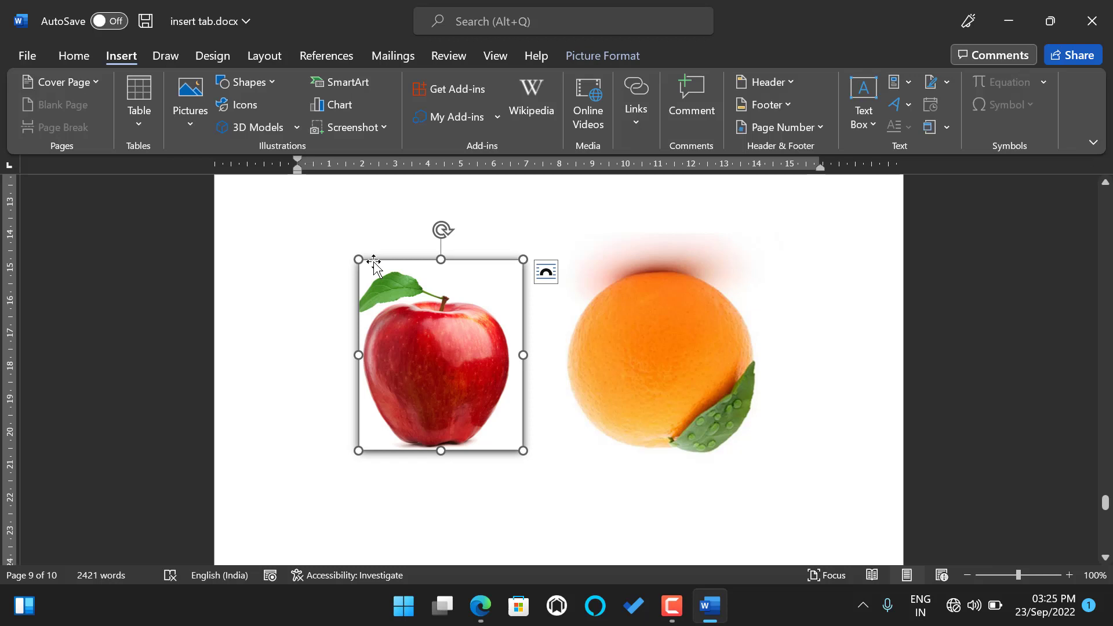
{"action": "key", "text": "Delete"}
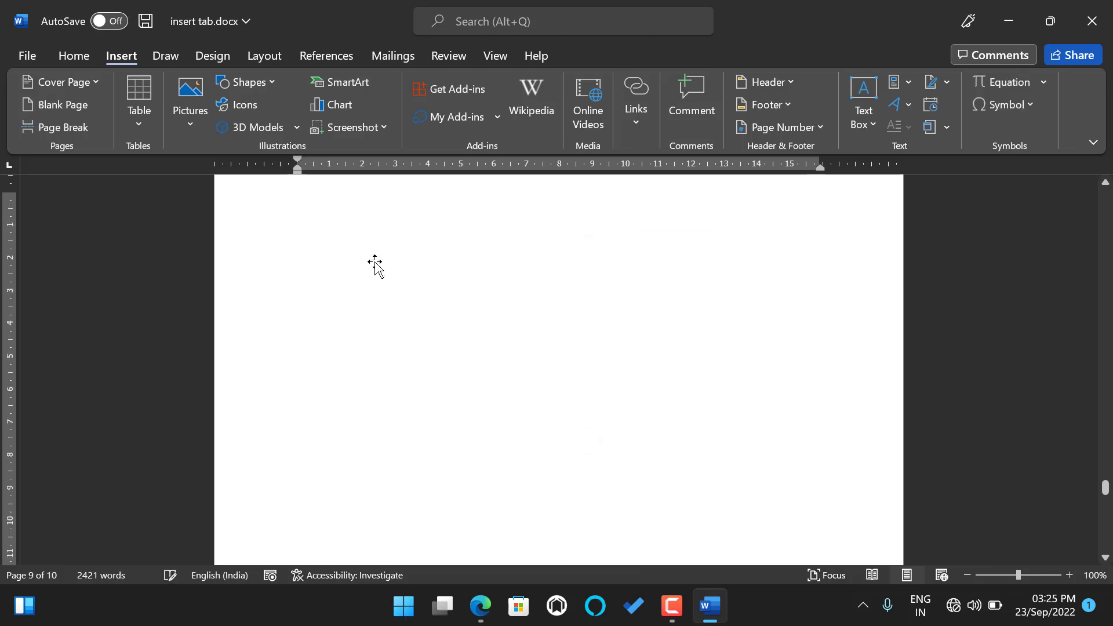
{"action": "scroll", "coordinate": [495, 362], "scroll_direction": "down", "scroll_amount": 5}
{"action": "left_click", "coordinate": [668, 404]}
{"action": "key", "text": "Delete"}
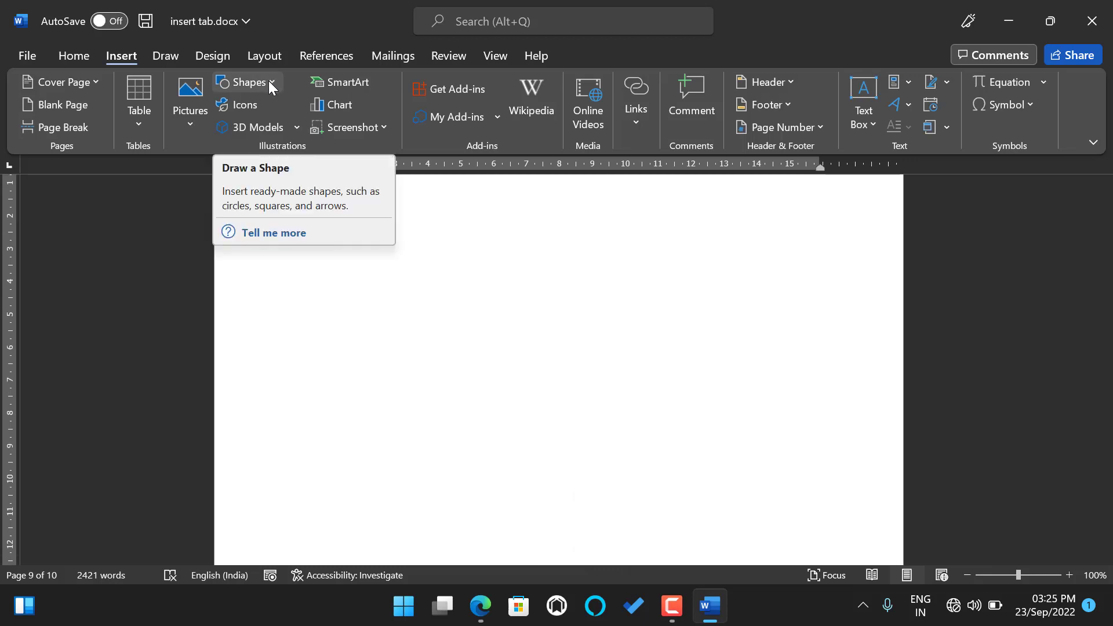
Draw a Smiley Face basic shape about 9 cm high and 10.6 cm wide on the empty page.
{"action": "left_click", "coordinate": [269, 82]}
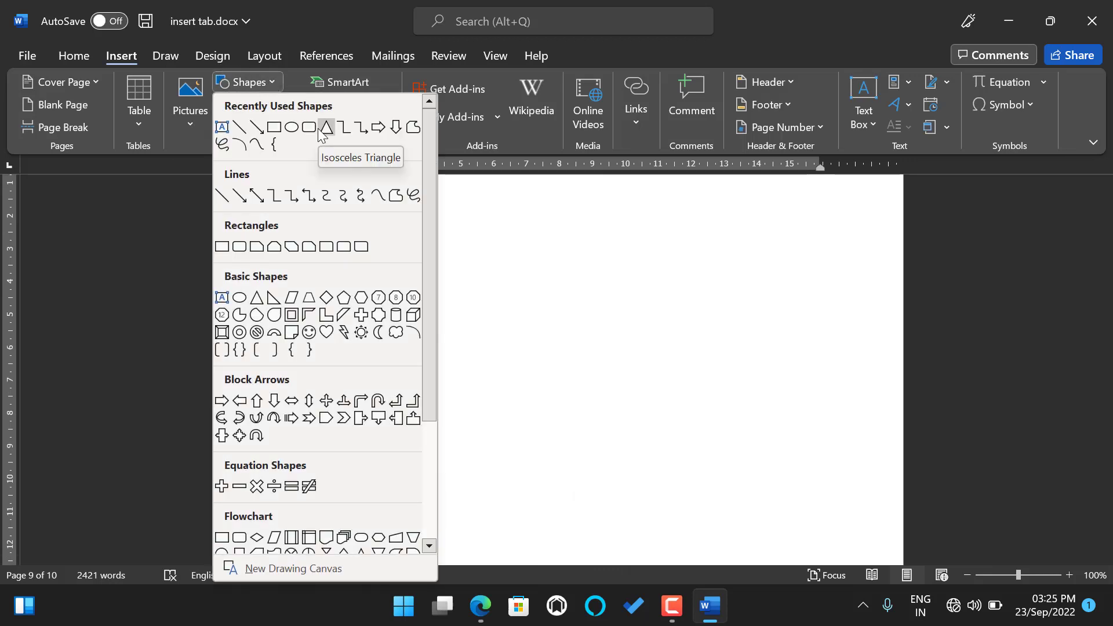
{"action": "left_click", "coordinate": [310, 333]}
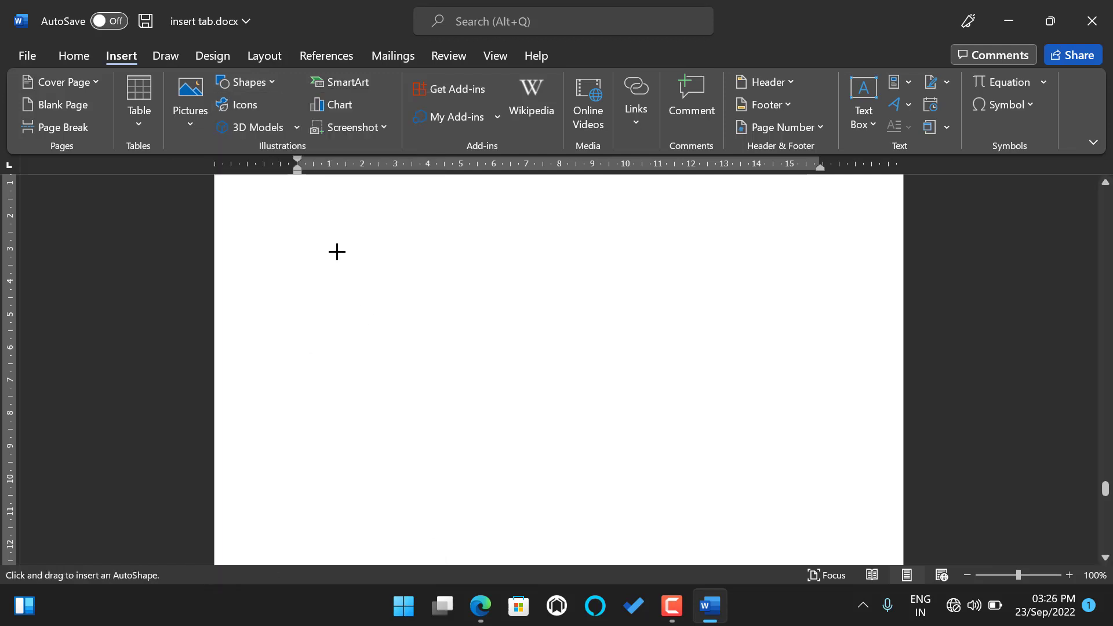
{"action": "left_click_drag", "start_coordinate": [337, 252], "coordinate": [684, 548]}
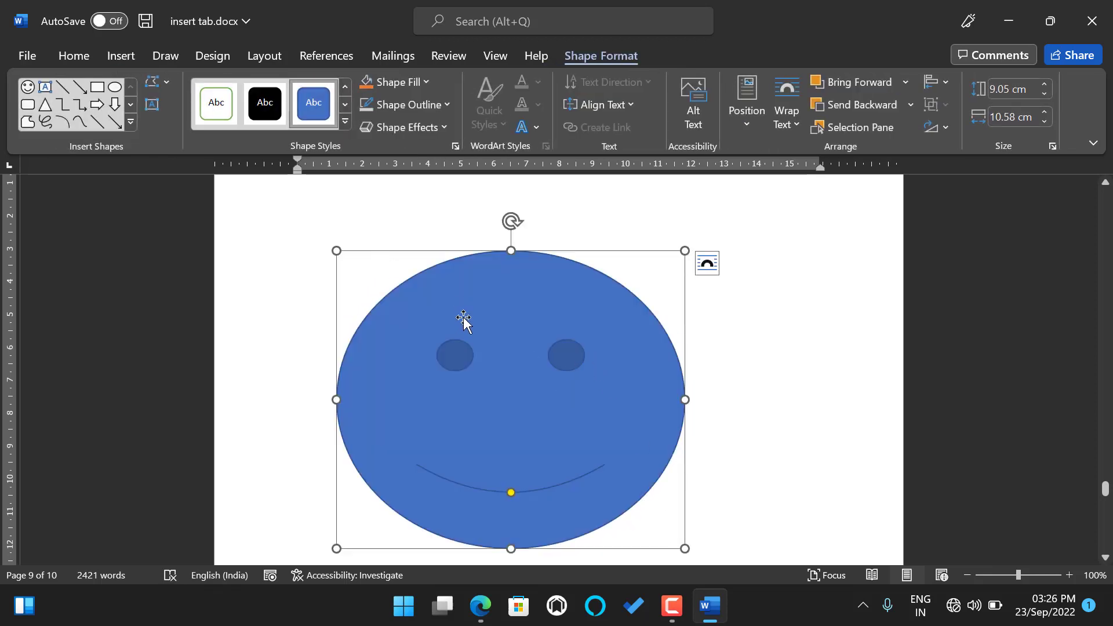
{"action": "left_click", "coordinate": [750, 310]}
{"action": "scroll", "coordinate": [567, 341], "scroll_direction": "down", "scroll_amount": 3}
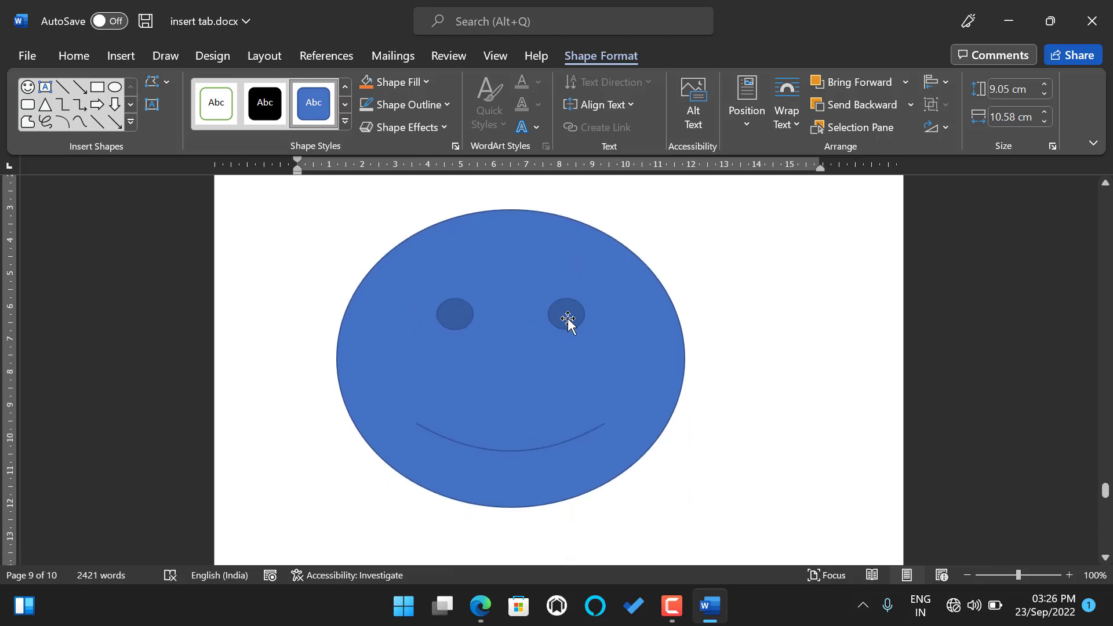
Reshape the smiley face with Edit Points, pulling both mouth ends outward and upward and the inner point of each eye upward.
{"action": "left_click", "coordinate": [568, 320]}
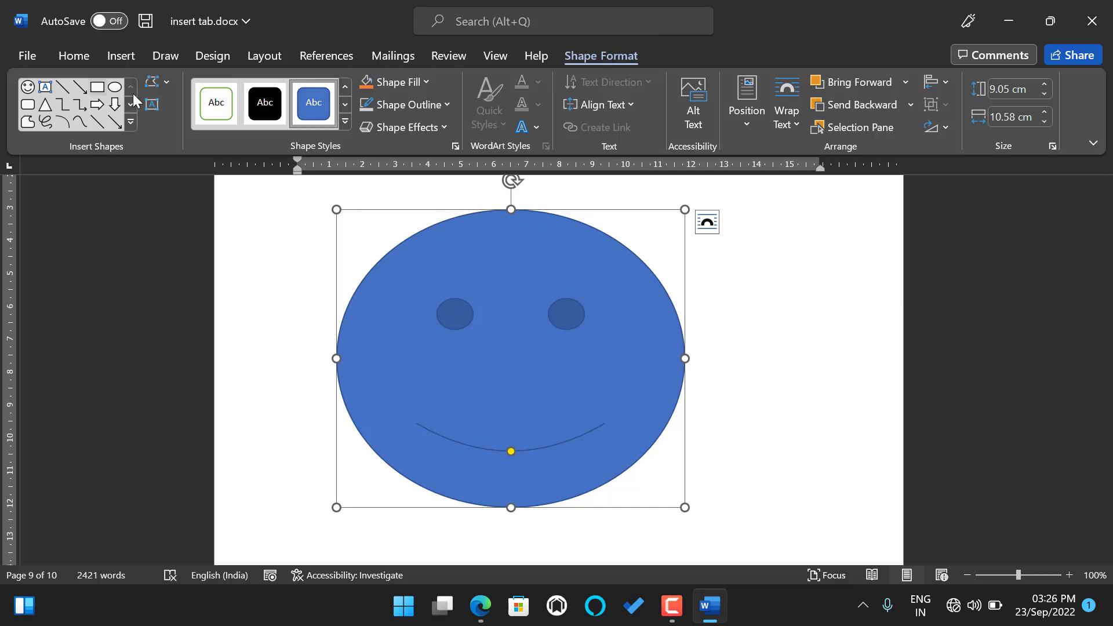
{"action": "left_click", "coordinate": [168, 82]}
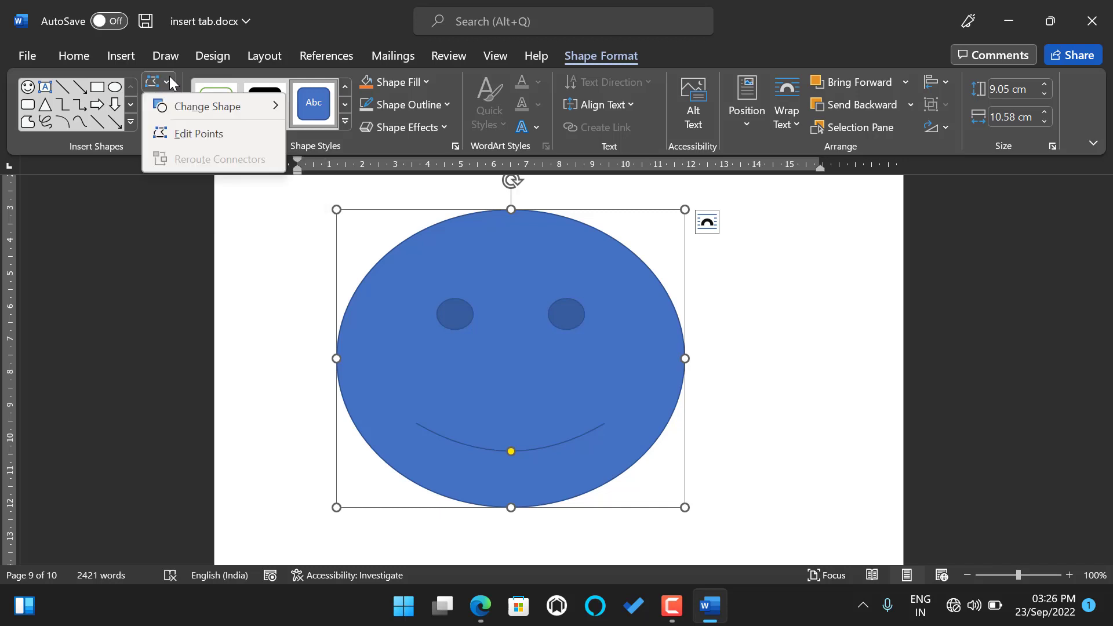
{"action": "mouse_move", "coordinate": [169, 104]}
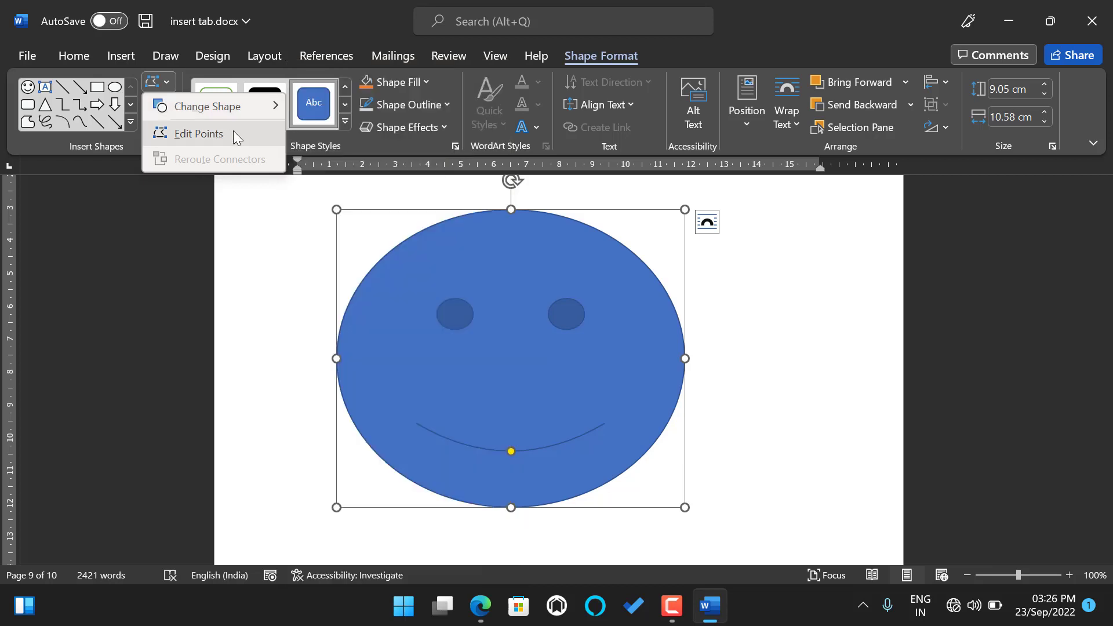
{"action": "mouse_move", "coordinate": [222, 102]}
{"action": "left_click", "coordinate": [204, 134]}
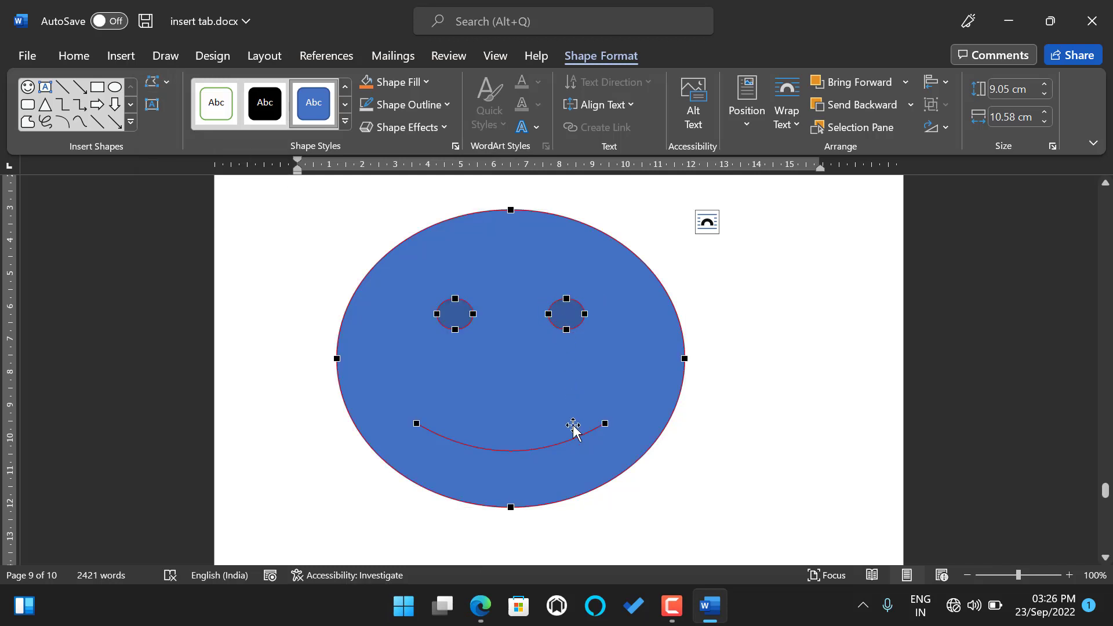
{"action": "left_click_drag", "start_coordinate": [605, 422], "coordinate": [676, 382]}
{"action": "left_click_drag", "start_coordinate": [420, 421], "coordinate": [380, 356]}
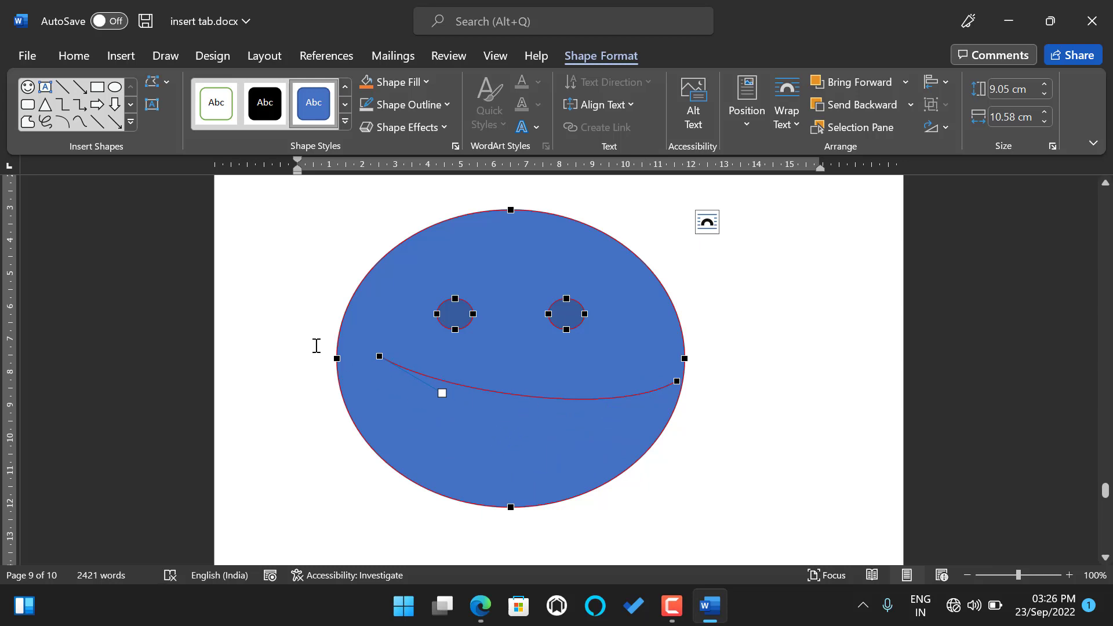
{"action": "left_click_drag", "start_coordinate": [474, 313], "coordinate": [501, 285]}
{"action": "left_click_drag", "start_coordinate": [548, 314], "coordinate": [534, 281]}
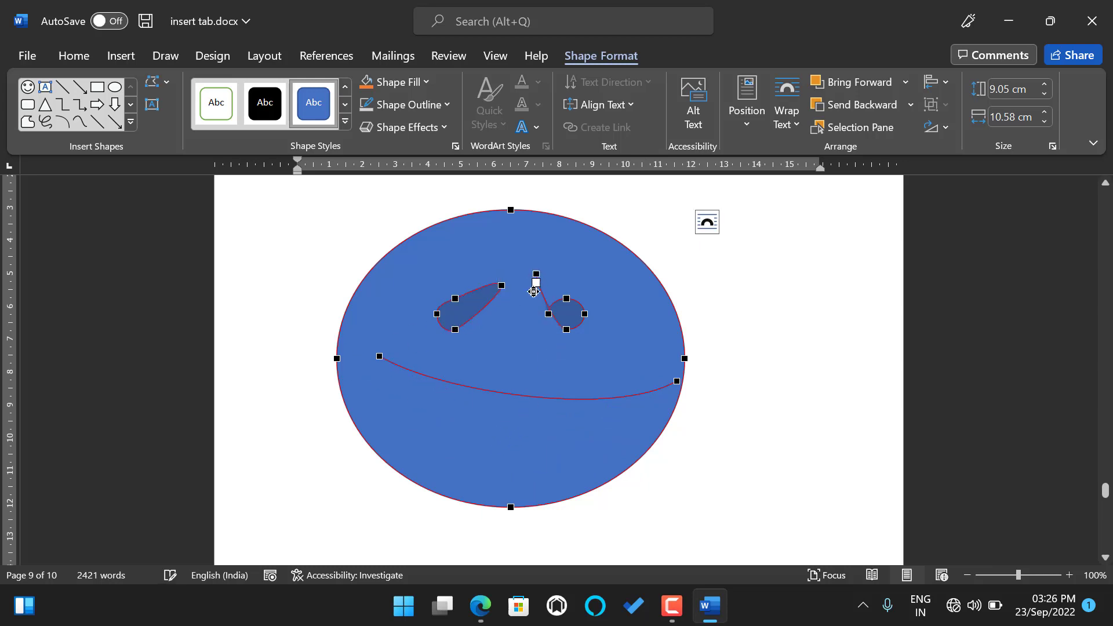
{"action": "left_click", "coordinate": [571, 307]}
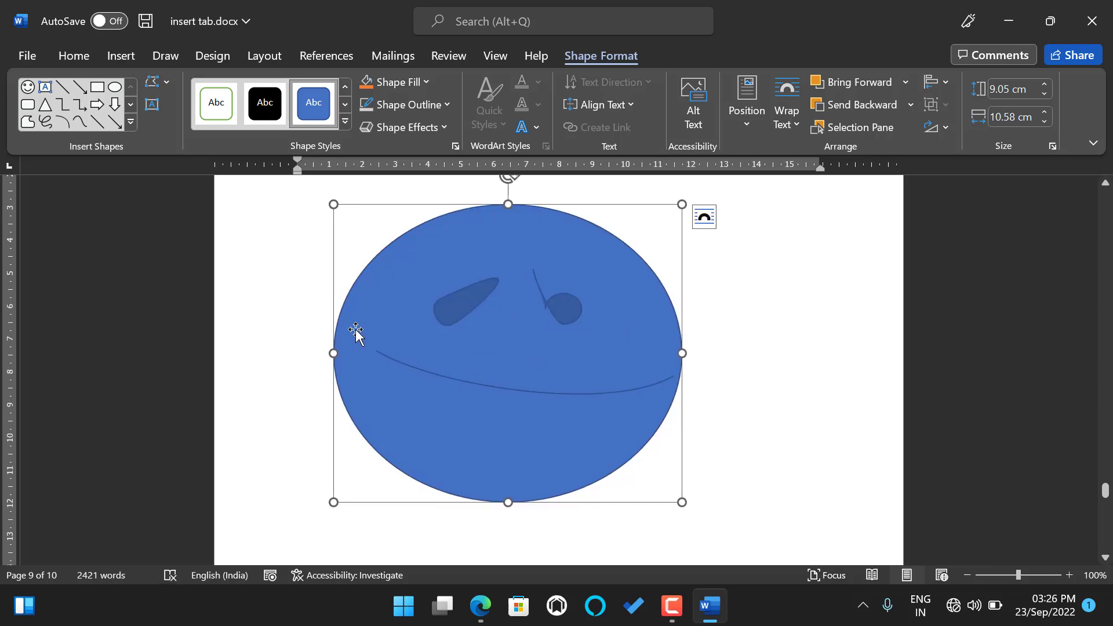
Change the distorted shape back to the Smiley Face basic shape.
{"action": "left_click", "coordinate": [171, 81]}
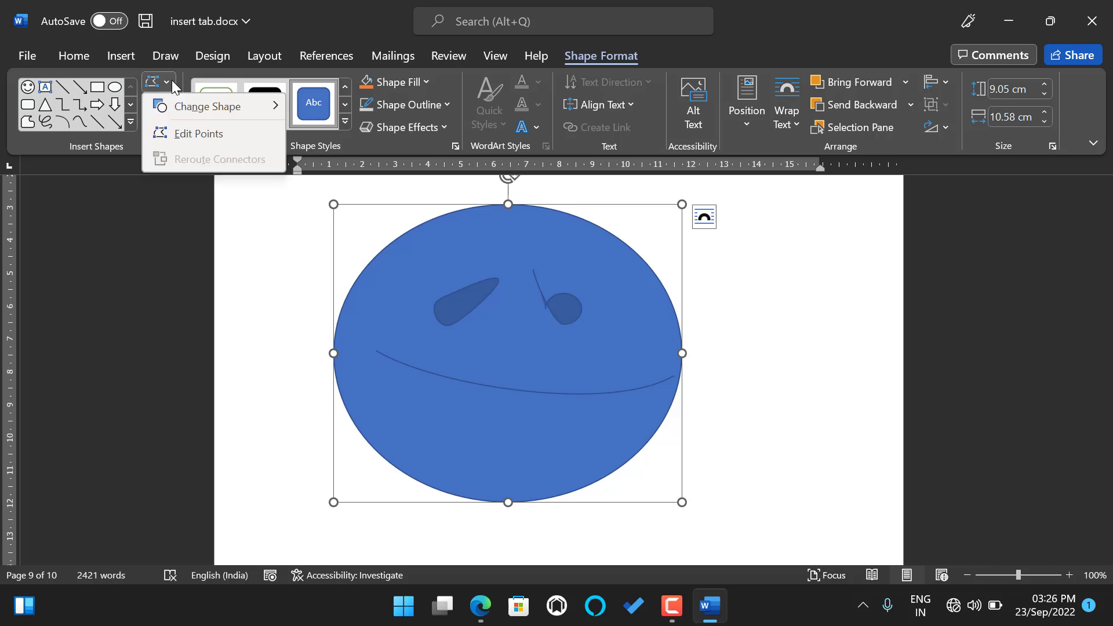
{"action": "mouse_move", "coordinate": [201, 108]}
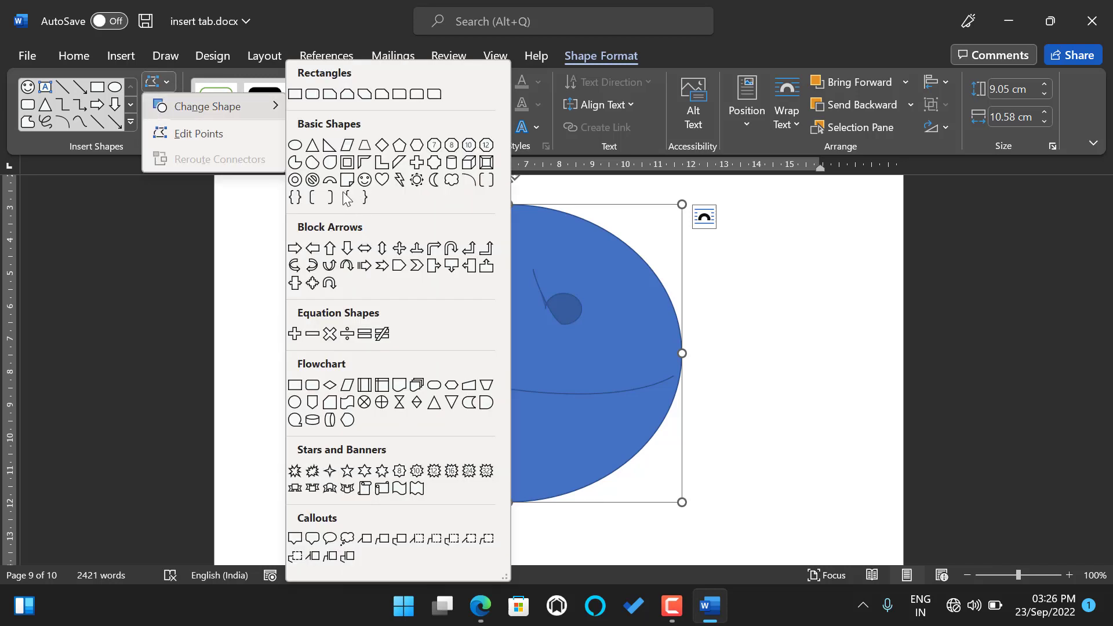
{"action": "left_click", "coordinate": [365, 180]}
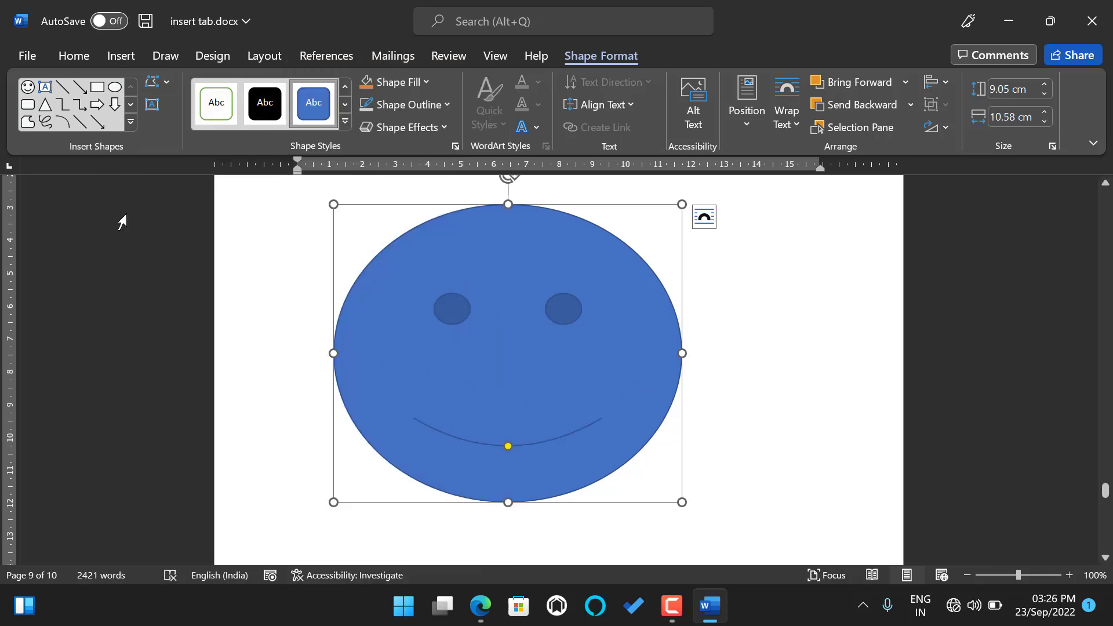
Move the smiley face across to the right side of the page.
{"action": "scroll", "coordinate": [528, 368], "scroll_direction": "up", "scroll_amount": 2}
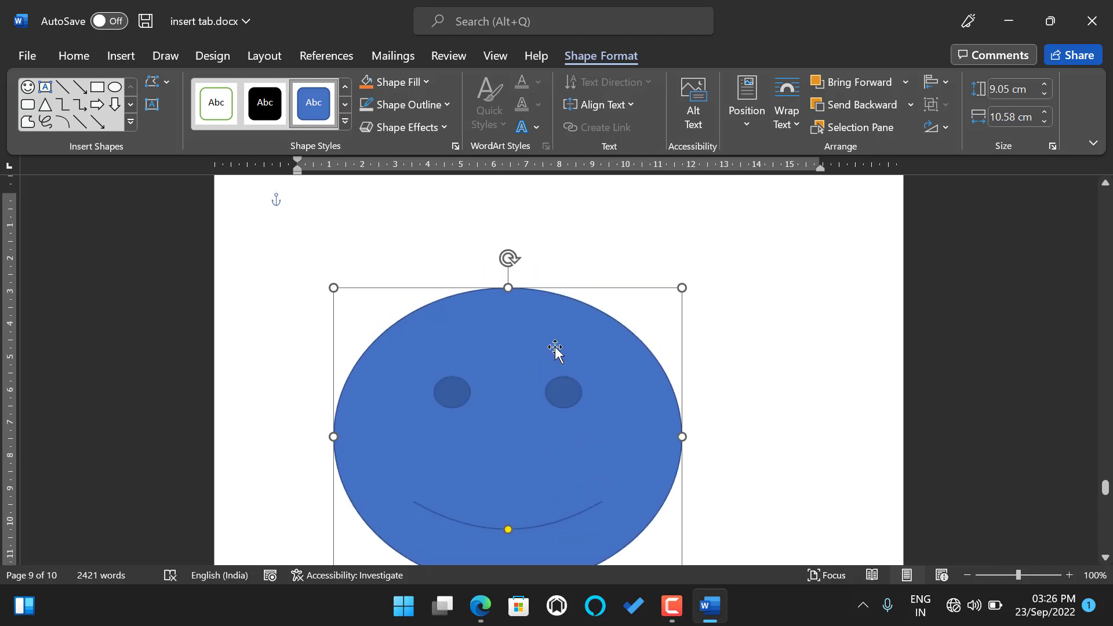
{"action": "left_click_drag", "start_coordinate": [569, 328], "coordinate": [569, 307]}
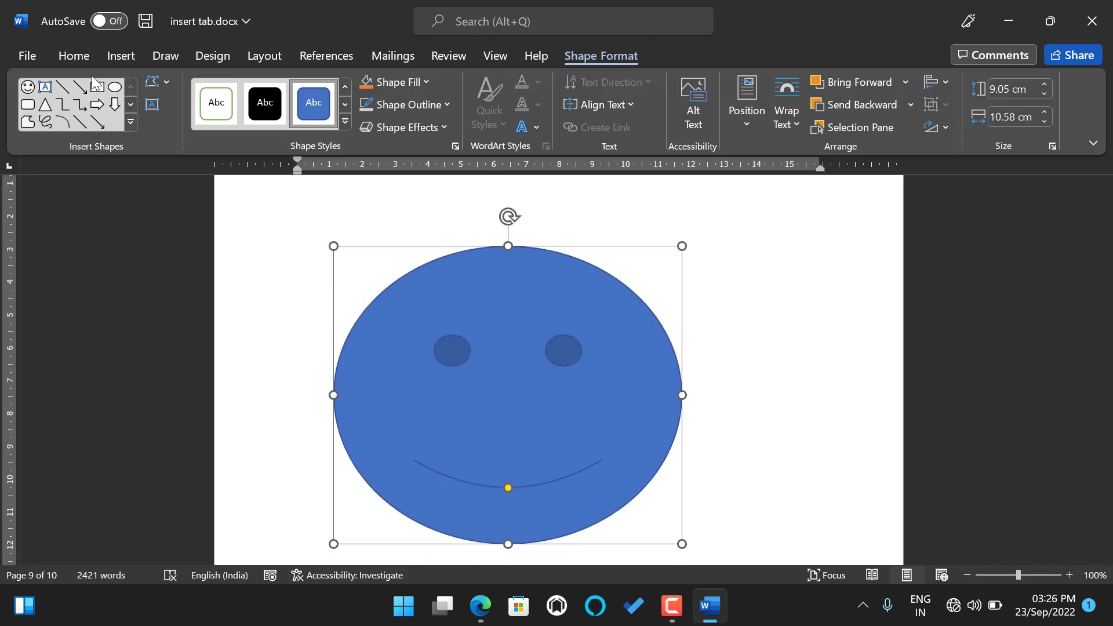
{"action": "left_click", "coordinate": [345, 123]}
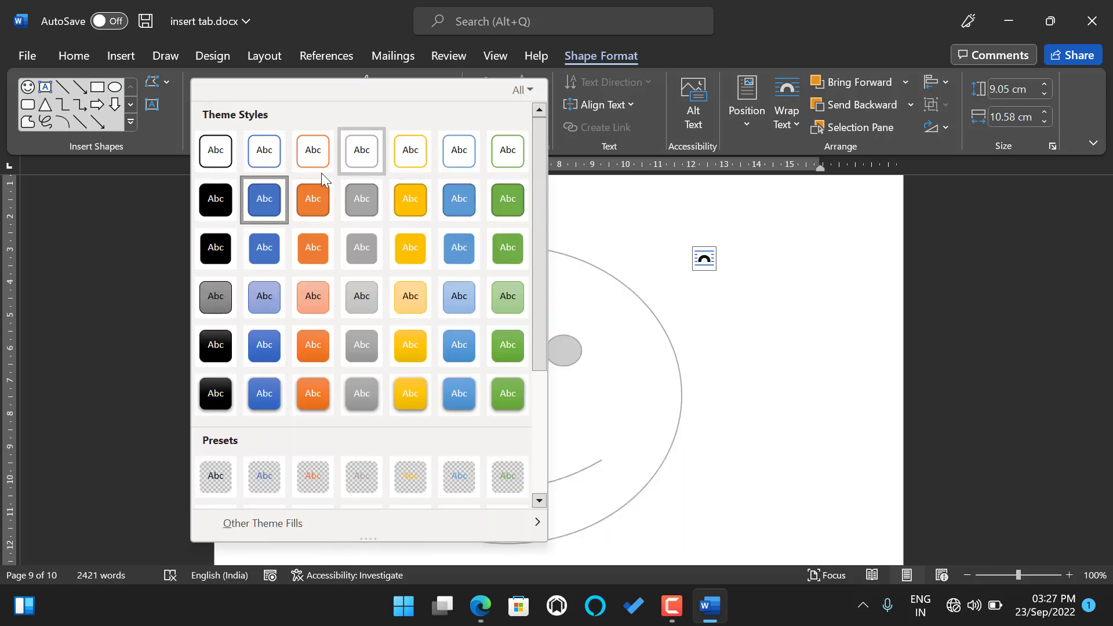
{"action": "left_click", "coordinate": [612, 249]}
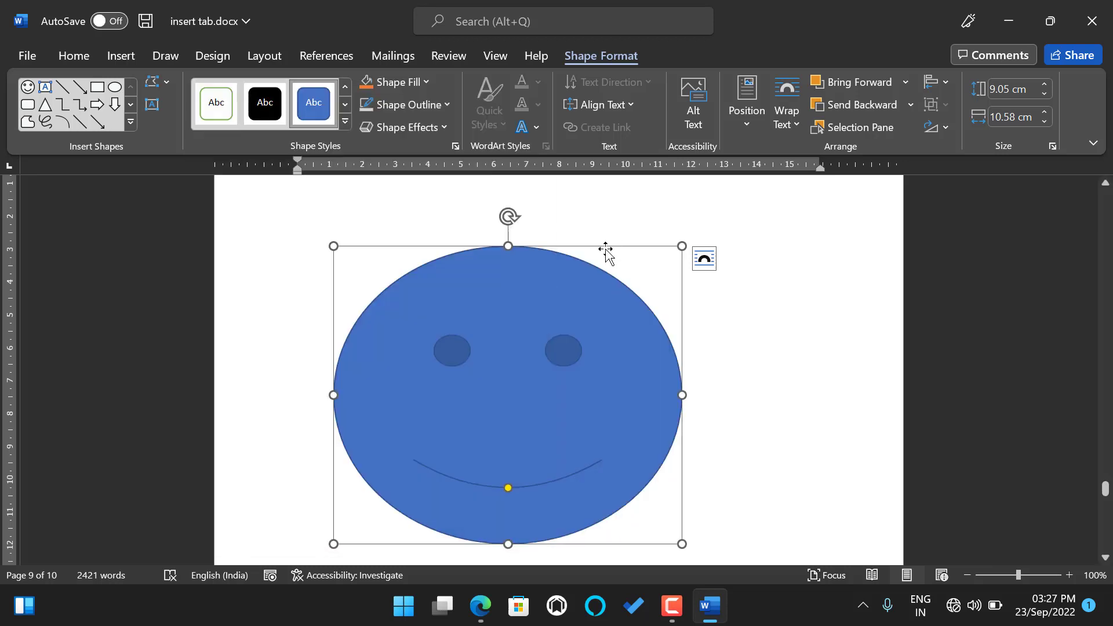
{"action": "left_click_drag", "start_coordinate": [649, 253], "coordinate": [823, 251]}
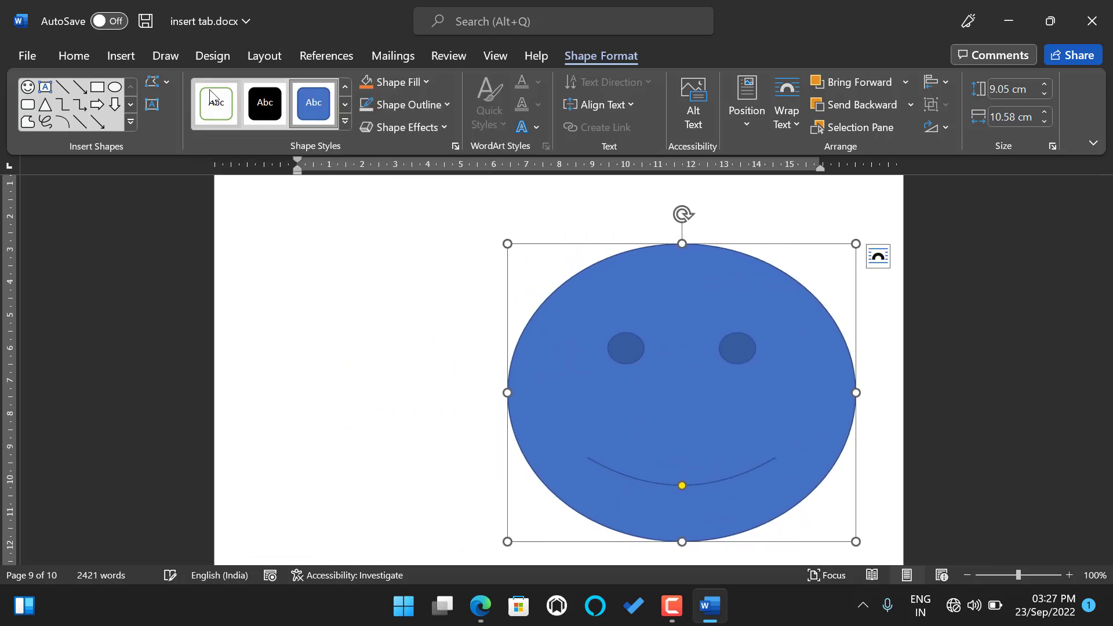
Apply the white theme style with a black outline to the smiley face, and fill it with the standard Yellow colour.
{"action": "left_click", "coordinate": [344, 123]}
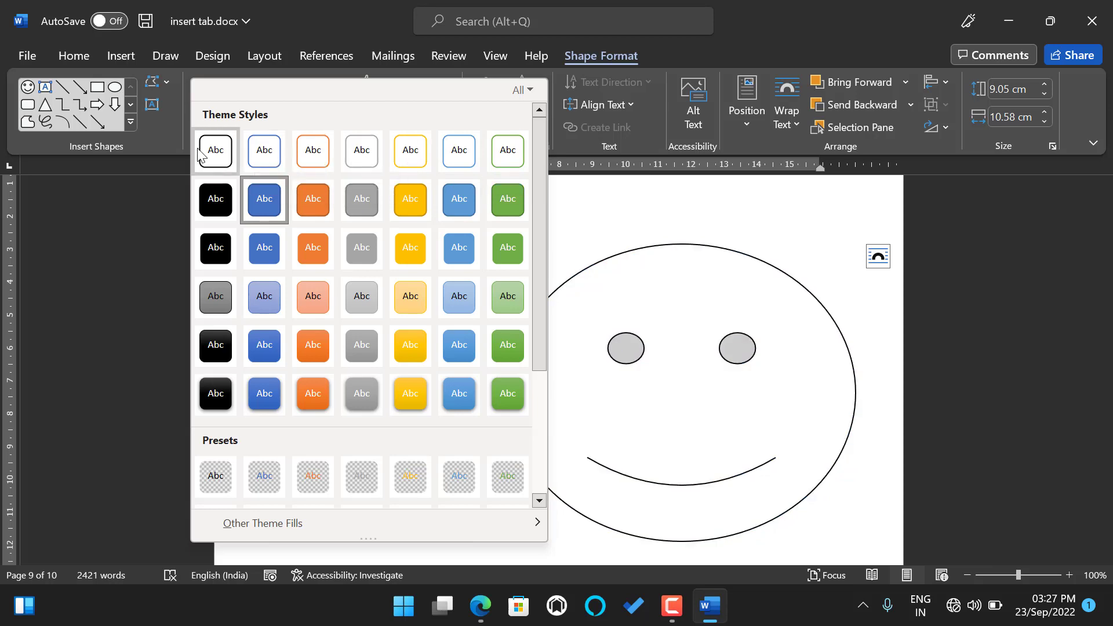
{"action": "left_click", "coordinate": [216, 150]}
{"action": "left_click", "coordinate": [428, 80]}
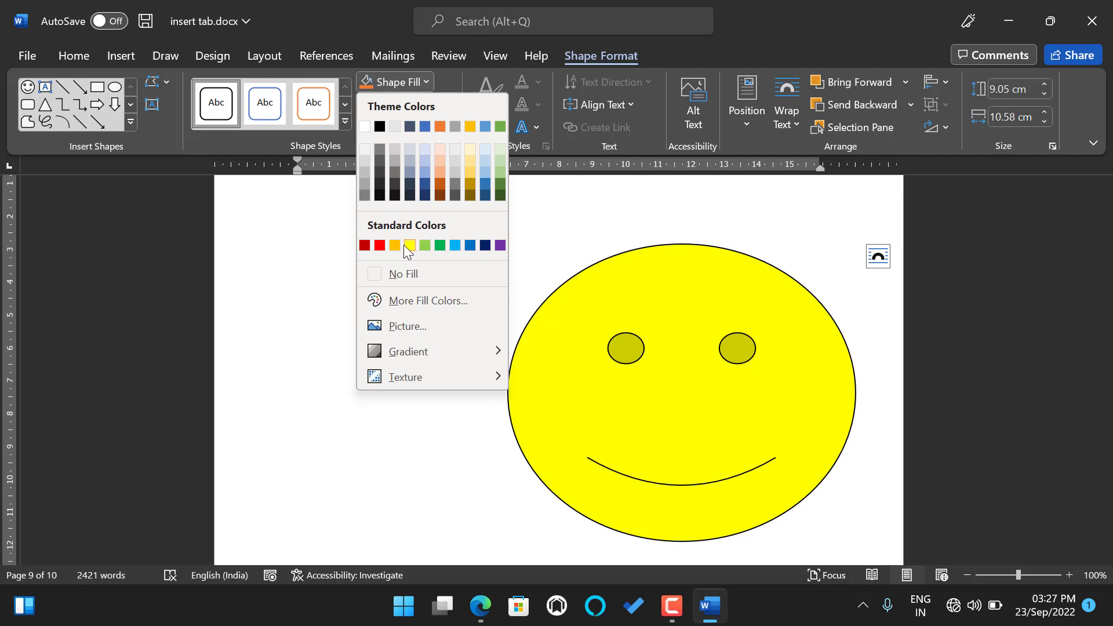
{"action": "left_click", "coordinate": [411, 247]}
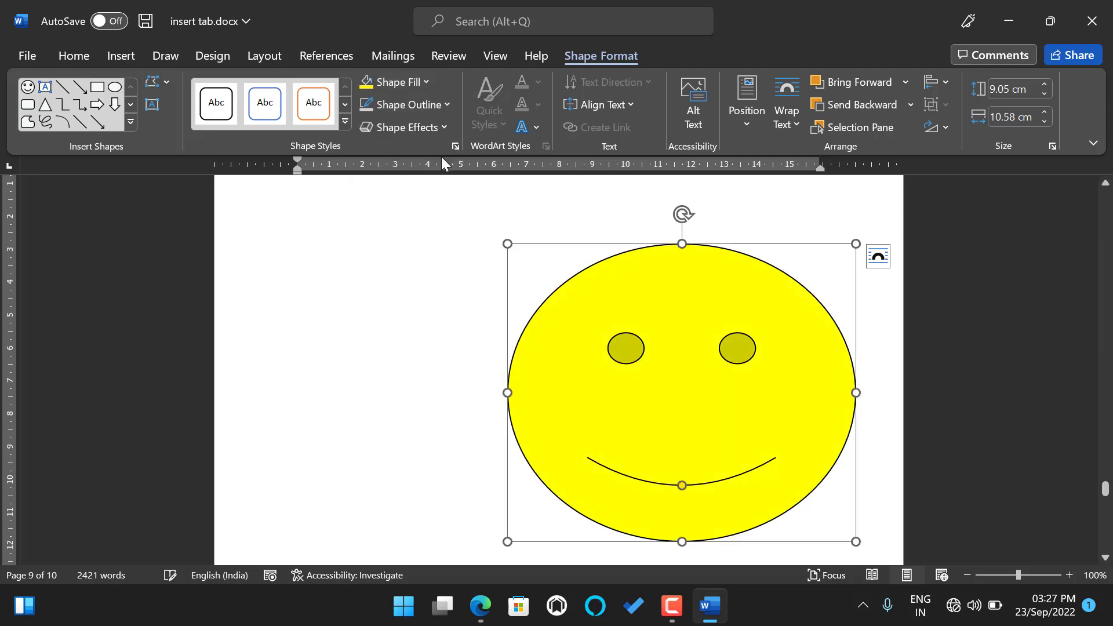
Fill the smiley face with the picture file orange.jpeg and move the shape slightly left and up on the page.
{"action": "left_click", "coordinate": [427, 80]}
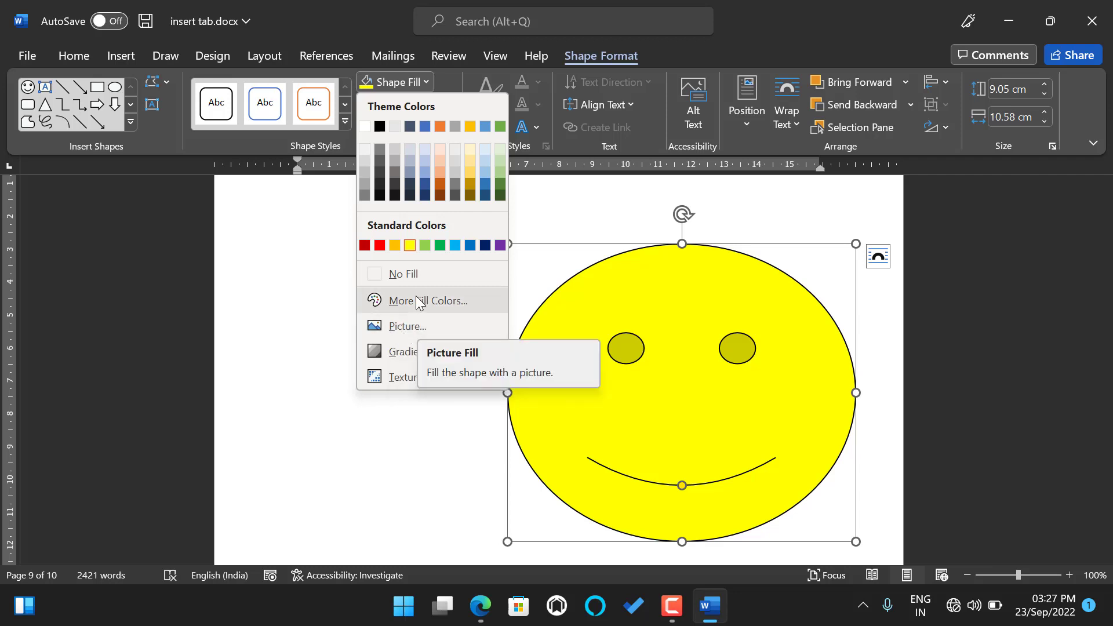
{"action": "left_click", "coordinate": [408, 329]}
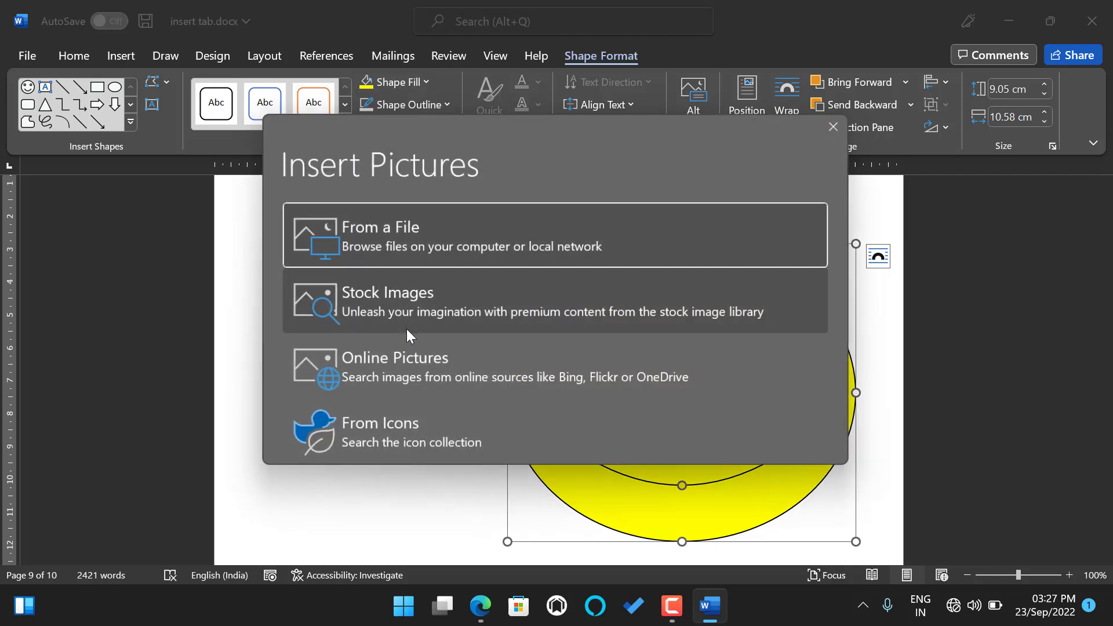
{"action": "left_click", "coordinate": [395, 232]}
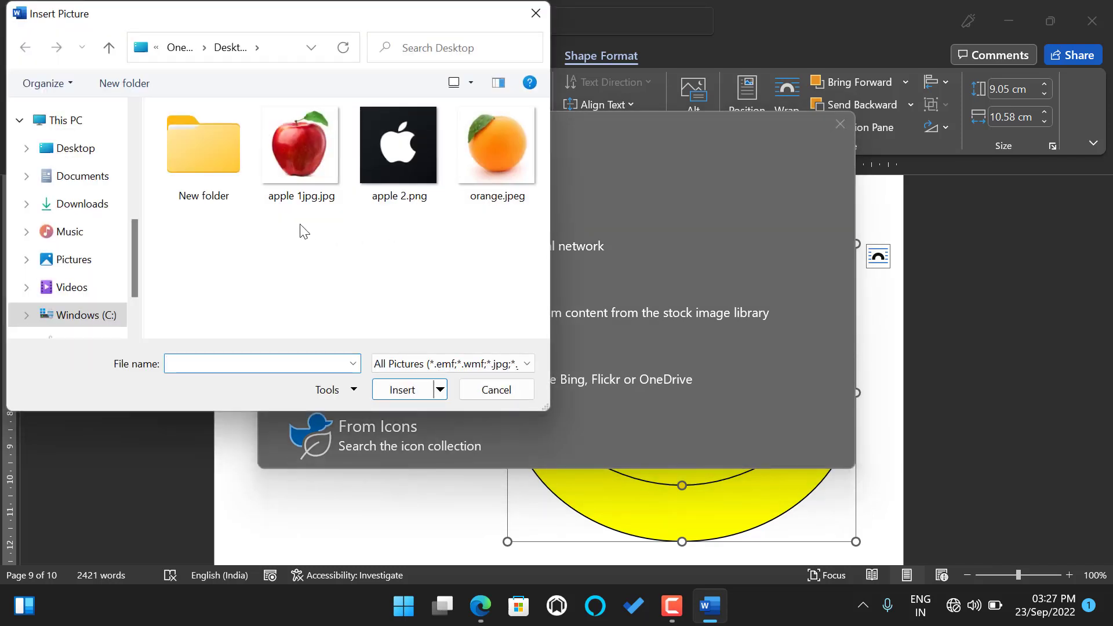
{"action": "left_click", "coordinate": [514, 151]}
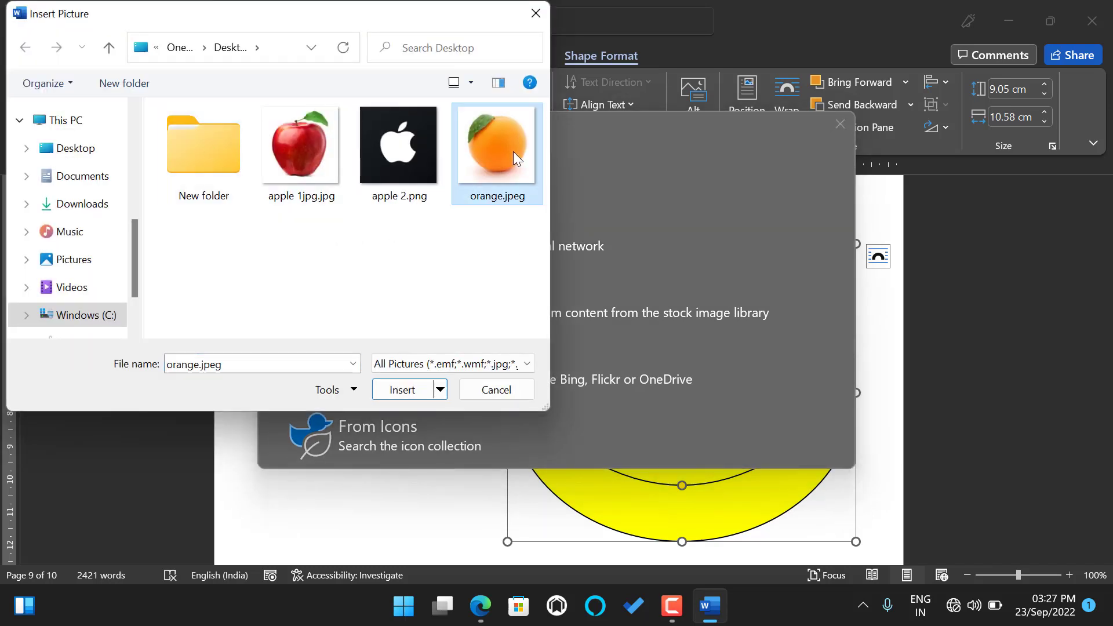
{"action": "left_click", "coordinate": [389, 398]}
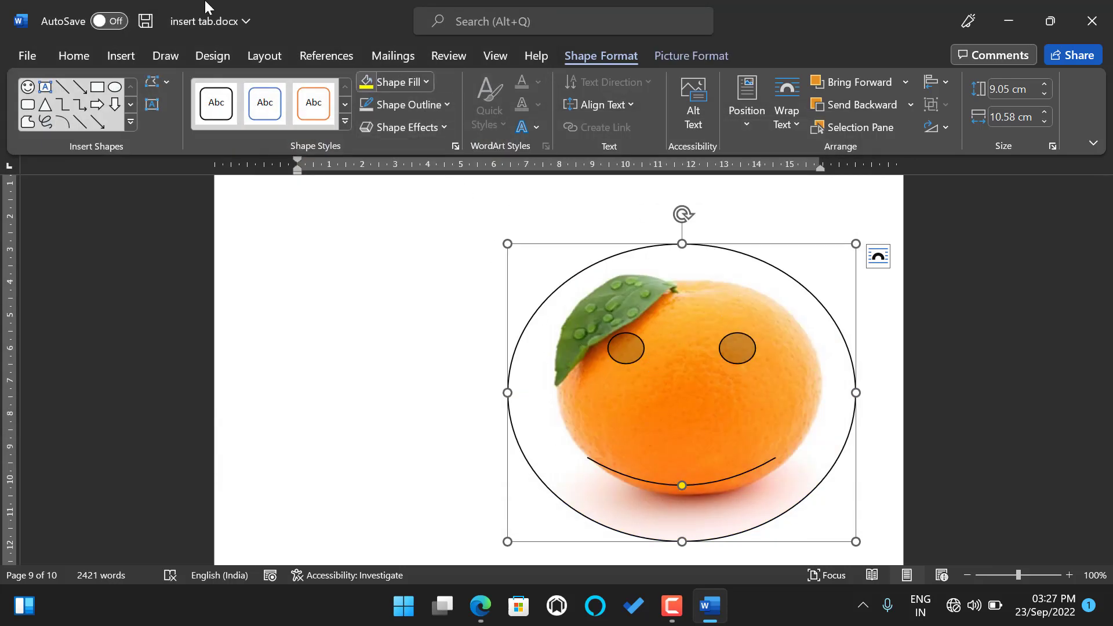
{"action": "left_click_drag", "start_coordinate": [704, 385], "coordinate": [653, 371]}
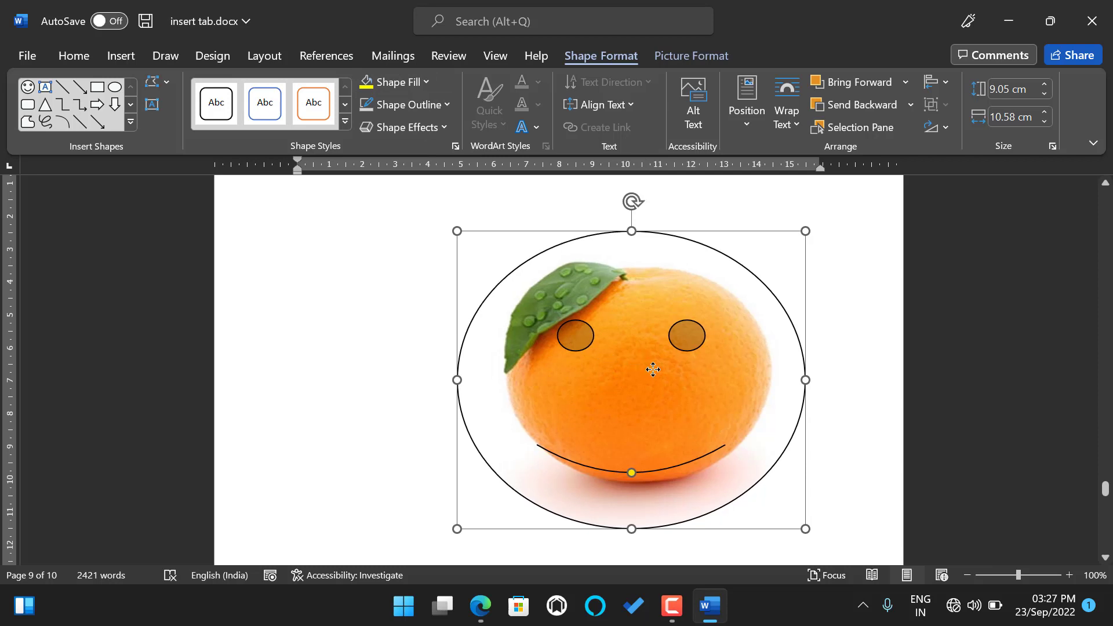
Look through the gradient fills and fill the smiley face with the pink paper texture.
{"action": "left_click", "coordinate": [425, 83]}
{"action": "mouse_move", "coordinate": [376, 363]}
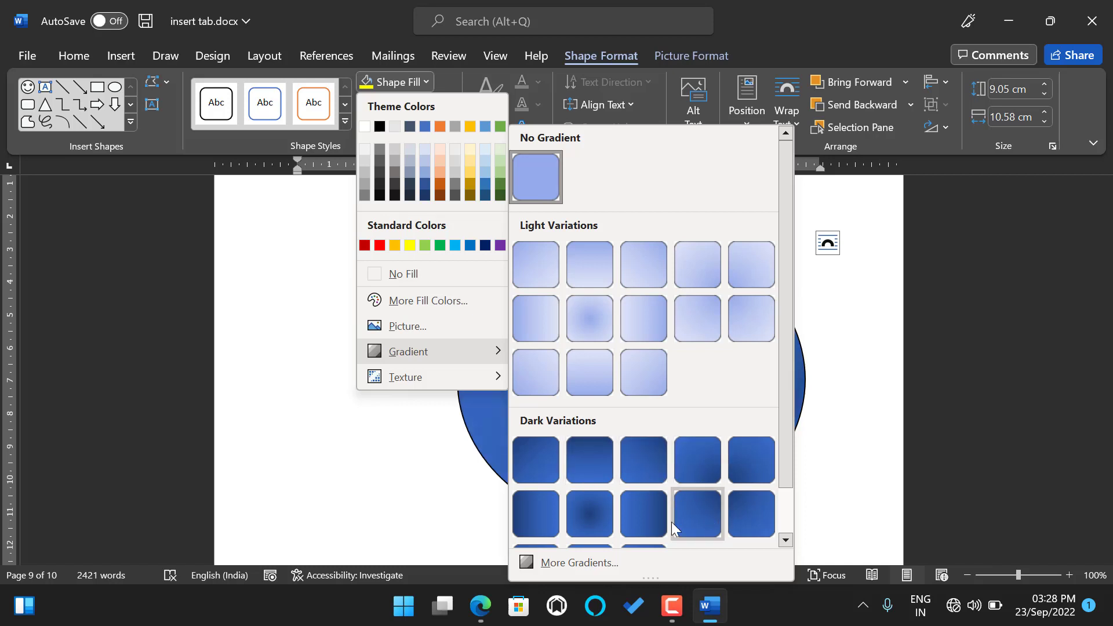
{"action": "scroll", "coordinate": [638, 513], "scroll_direction": "down", "scroll_amount": 1}
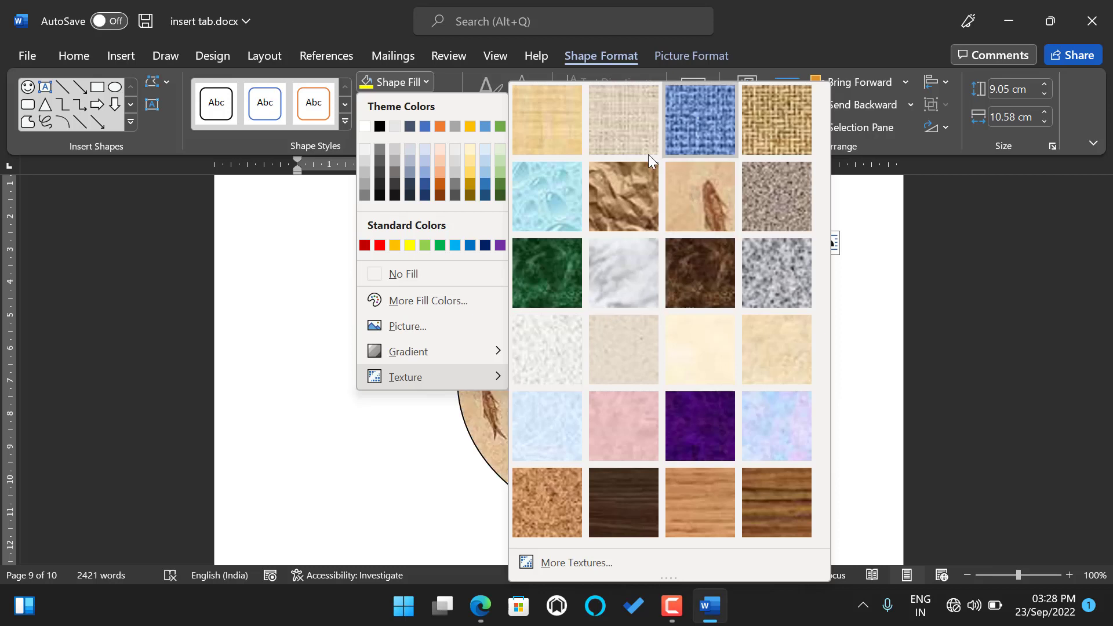
{"action": "left_click", "coordinate": [604, 423]}
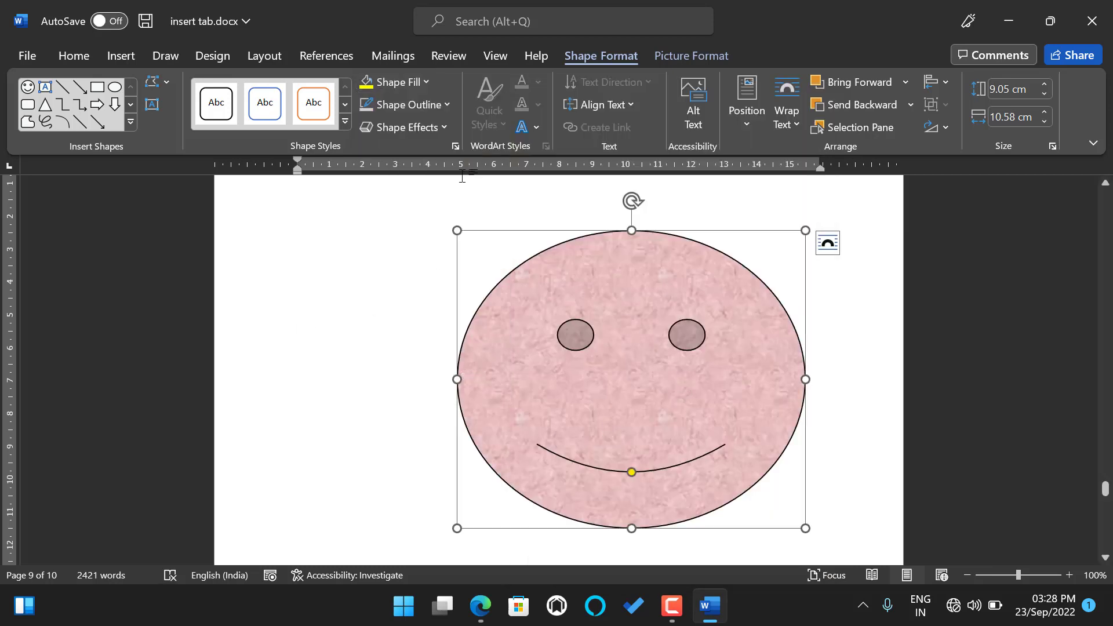
Replace the smiley face's fill with the fish fossil texture.
{"action": "left_click", "coordinate": [406, 82]}
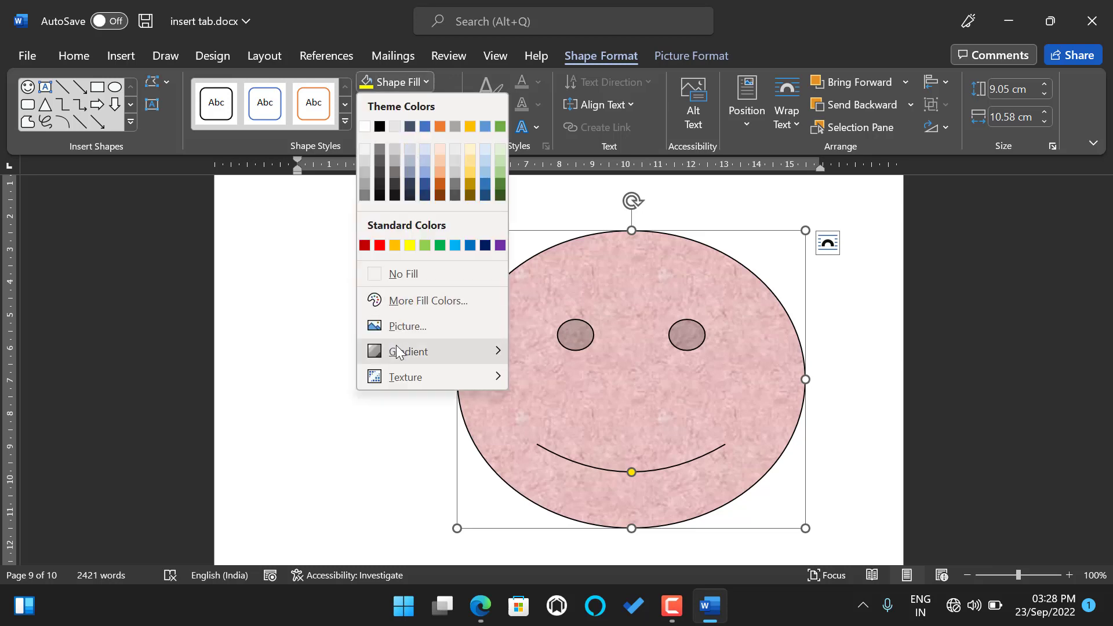
{"action": "left_click", "coordinate": [325, 389]}
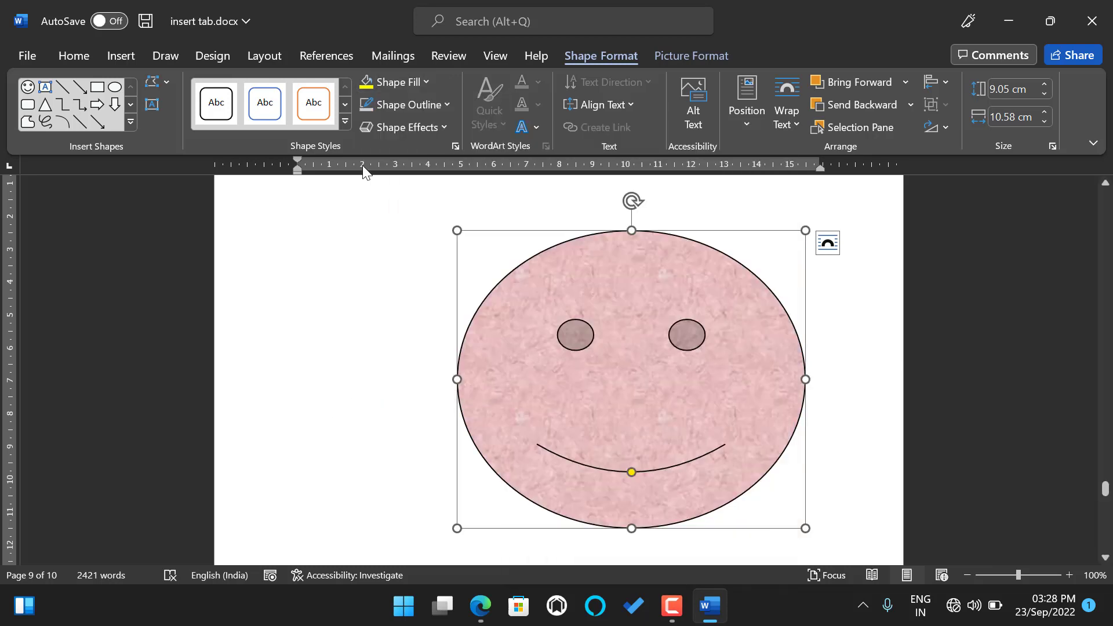
{"action": "left_click", "coordinate": [431, 83]}
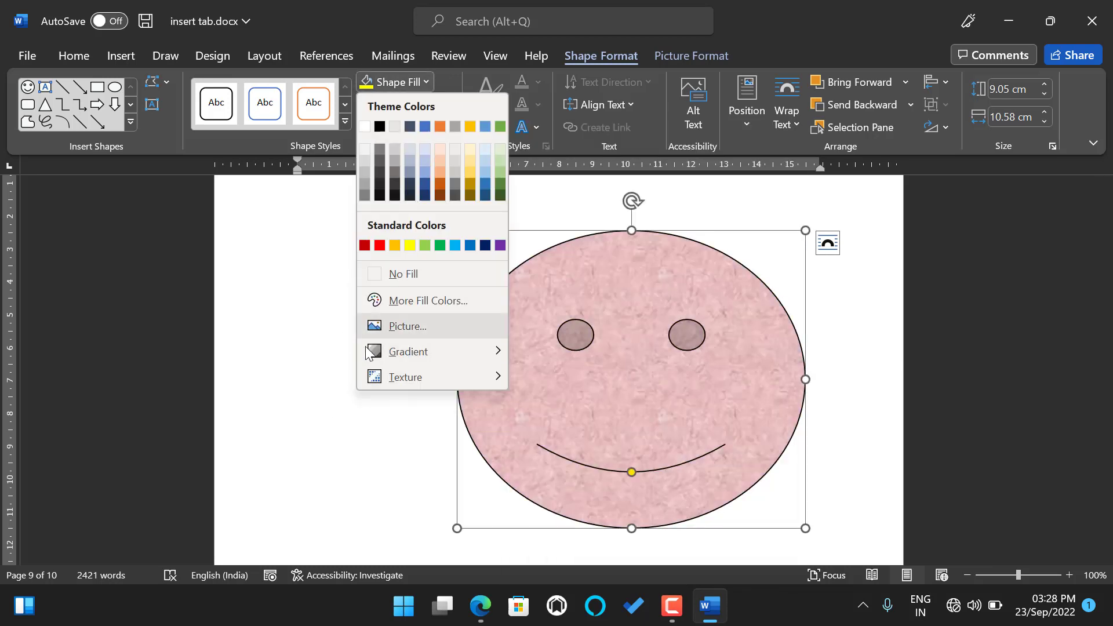
{"action": "mouse_move", "coordinate": [395, 384]}
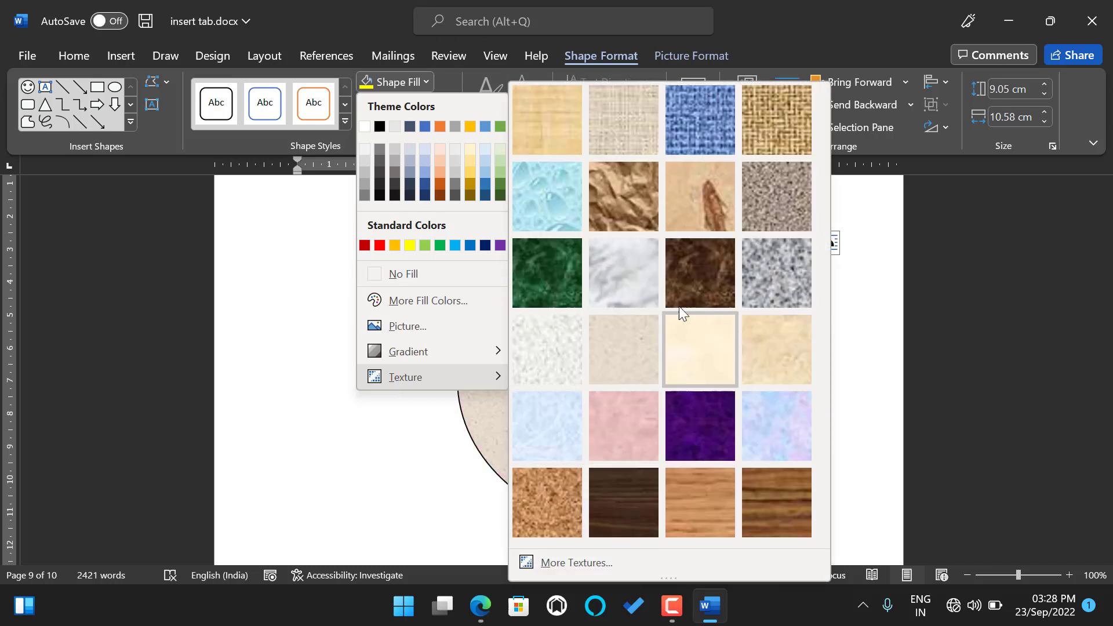
{"action": "left_click", "coordinate": [708, 183]}
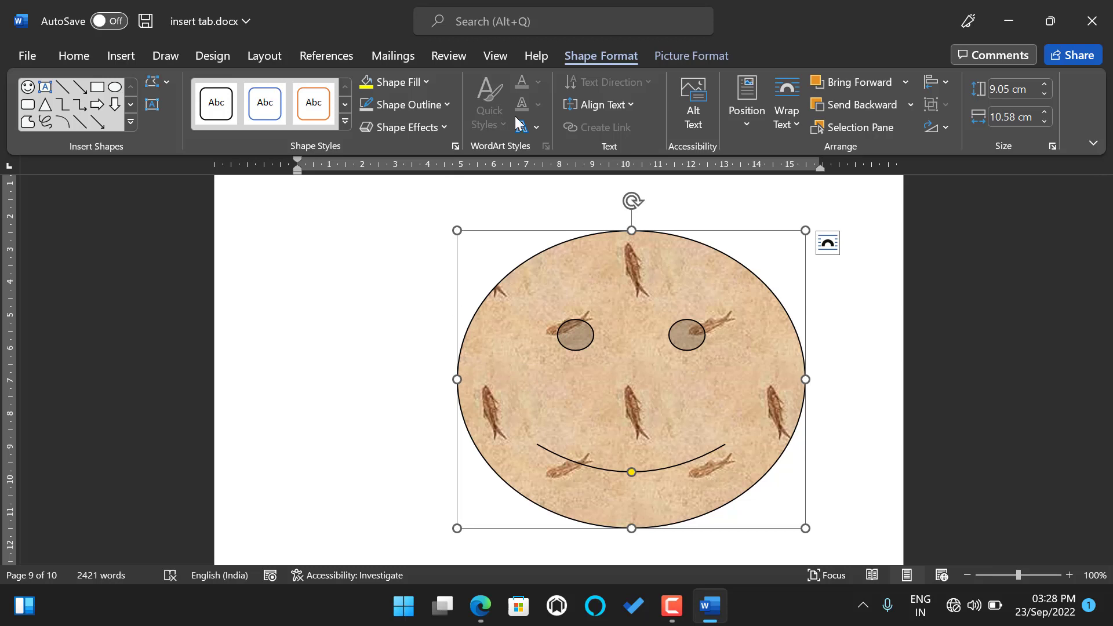
Set the smiley face's fill to the standard Yellow colour in place of the fossil texture.
{"action": "left_click", "coordinate": [424, 82]}
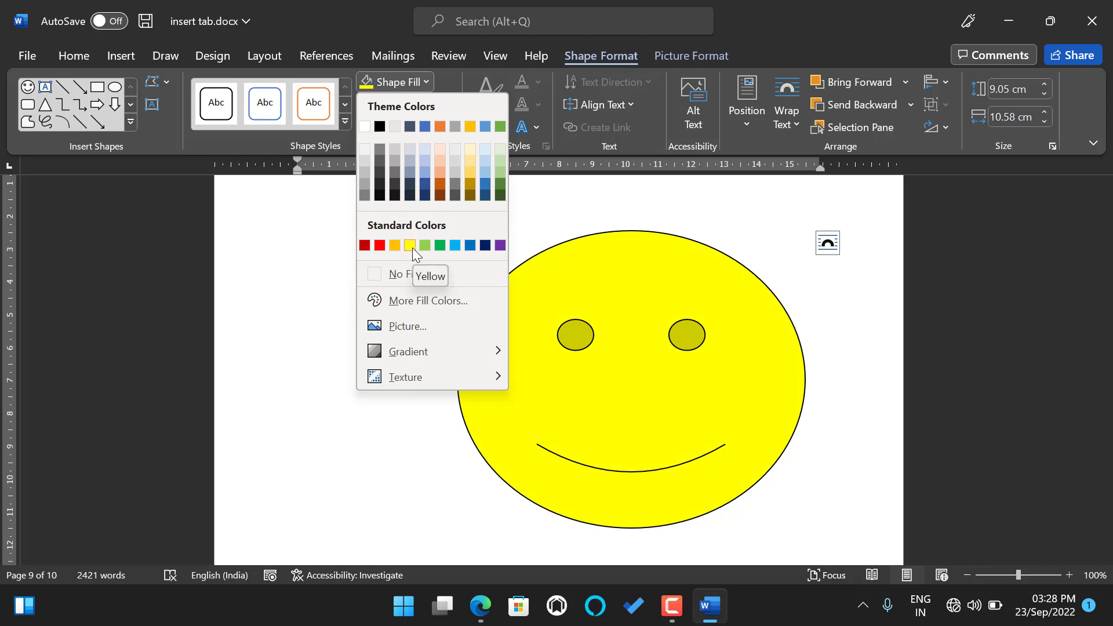
{"action": "left_click", "coordinate": [412, 248]}
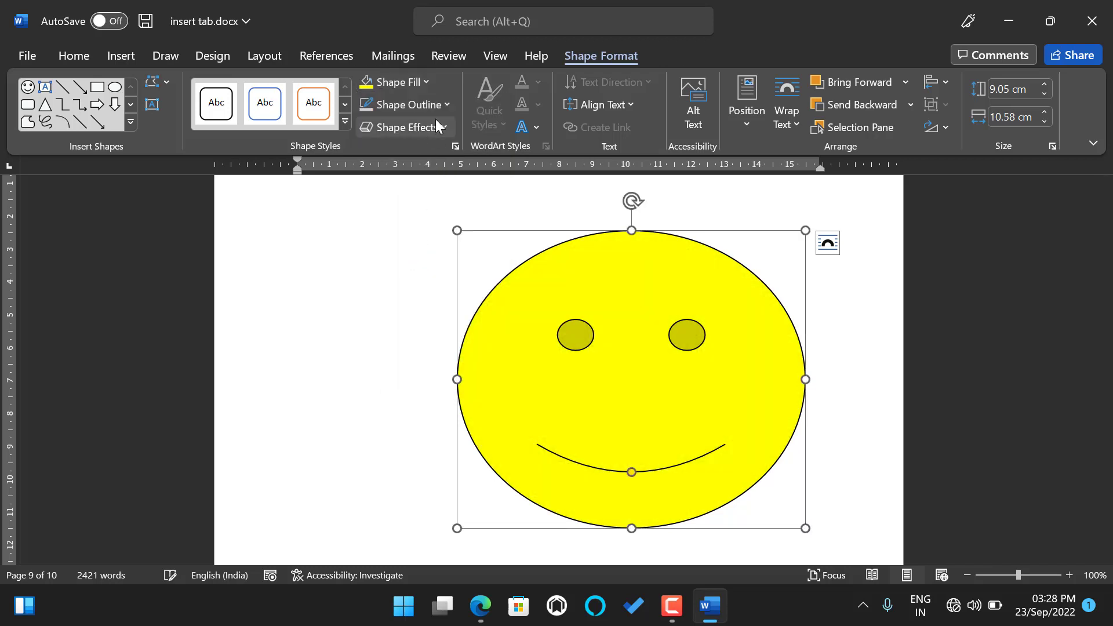
Set the smiley face's outline weight to 1½ pt.
{"action": "left_click", "coordinate": [444, 105]}
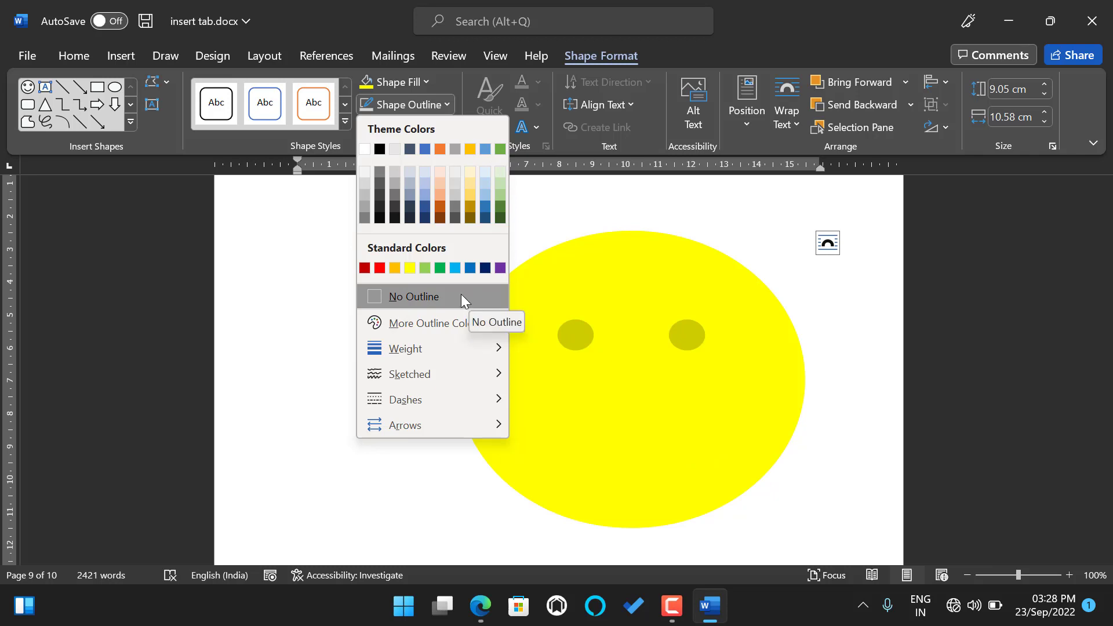
{"action": "mouse_move", "coordinate": [408, 351]}
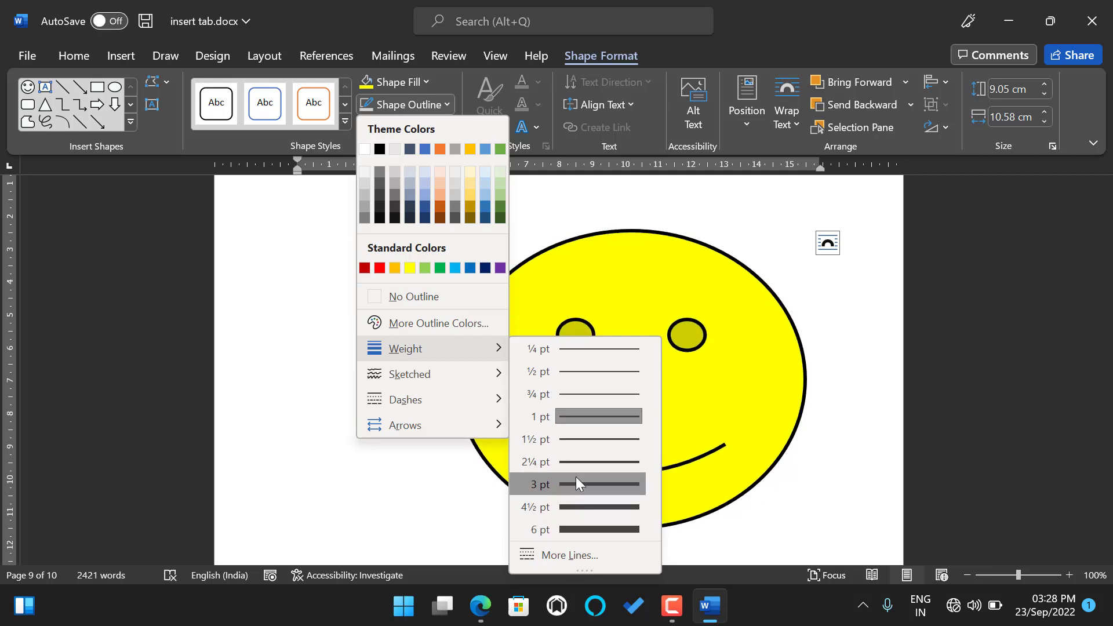
{"action": "left_click", "coordinate": [558, 441]}
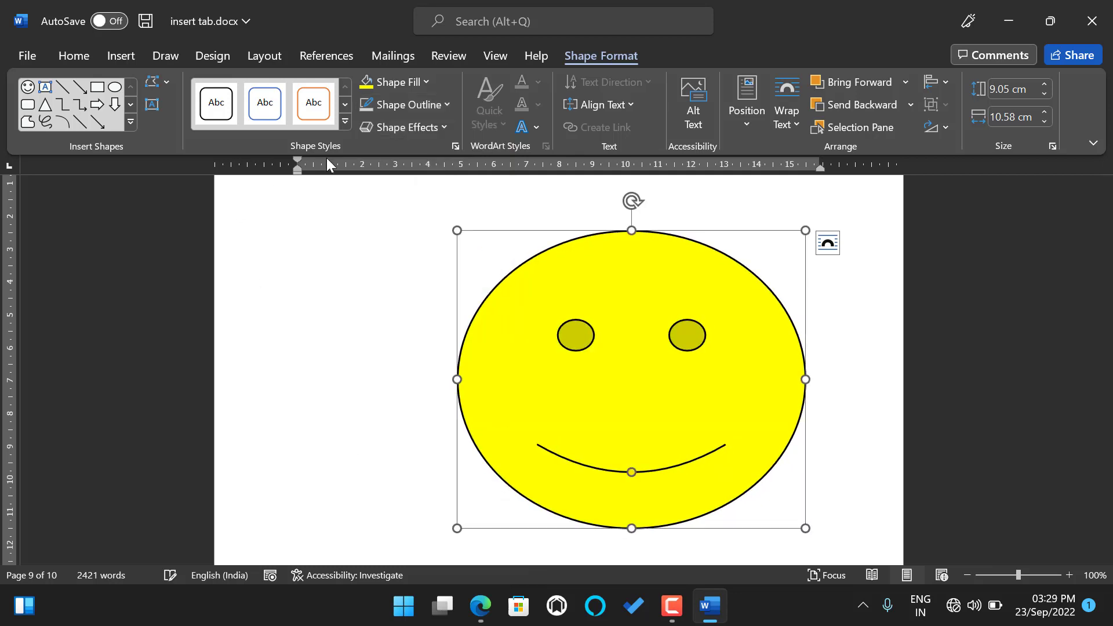
Add an open arrowhead to the right end of the smiley face's mouth line through the outline's arrow styles.
{"action": "left_click", "coordinate": [425, 82]}
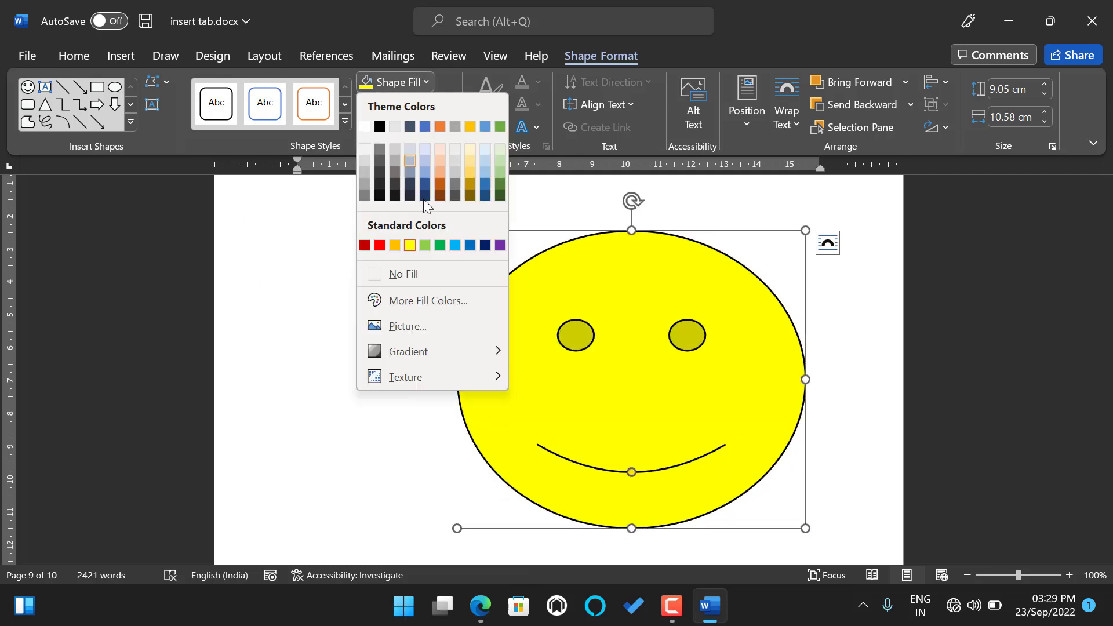
{"action": "key", "text": "Escape"}
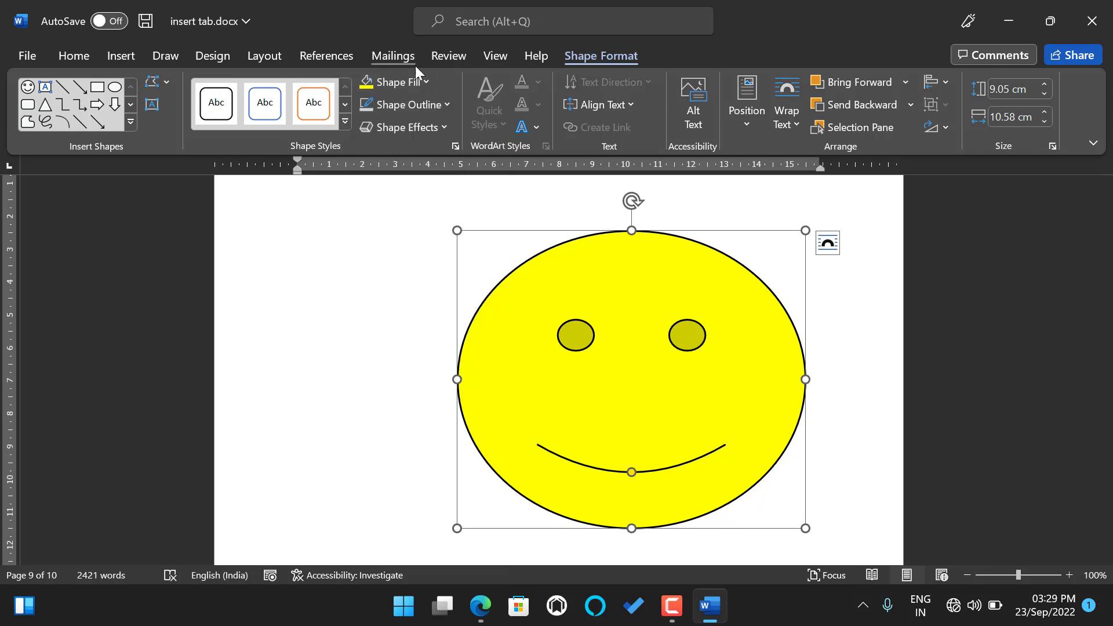
{"action": "left_click", "coordinate": [447, 106]}
{"action": "mouse_move", "coordinate": [384, 398]}
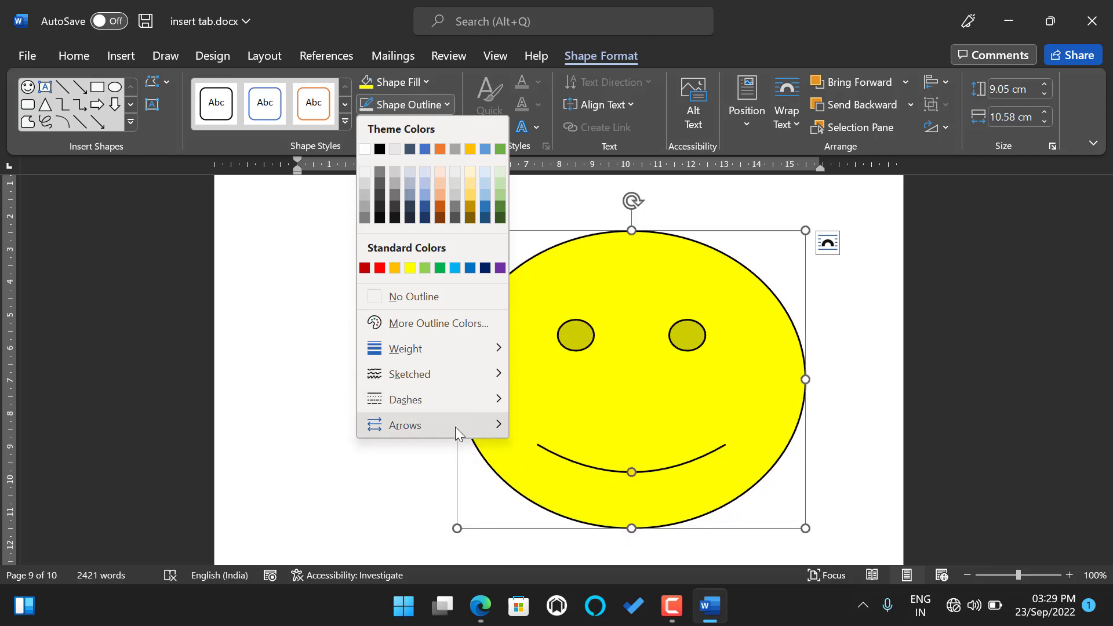
{"action": "mouse_move", "coordinate": [455, 427]}
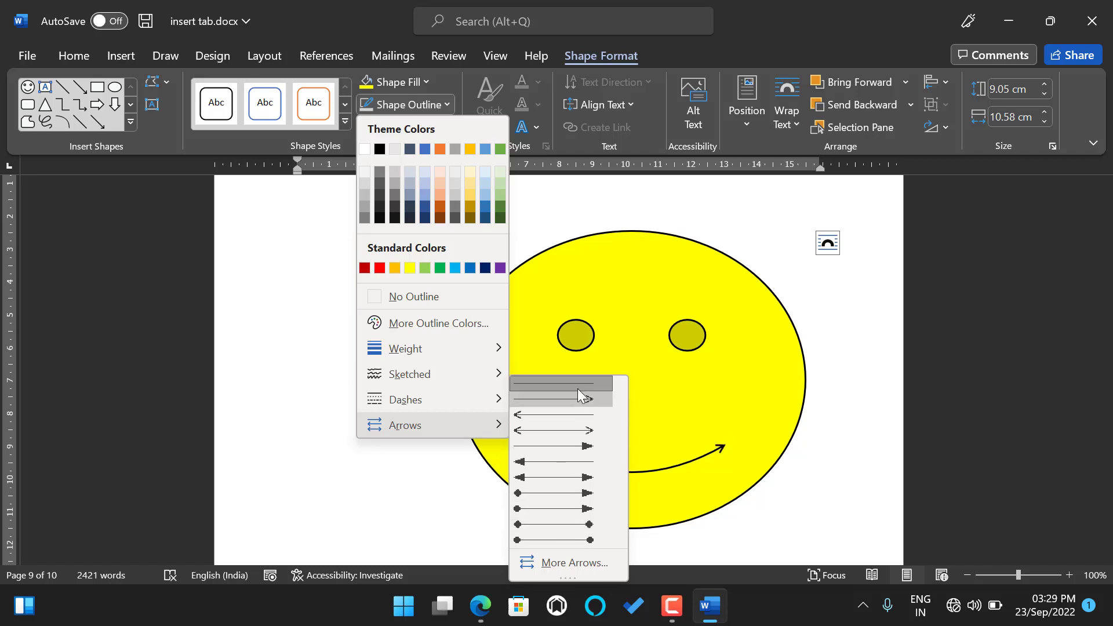
{"action": "left_click", "coordinate": [578, 425]}
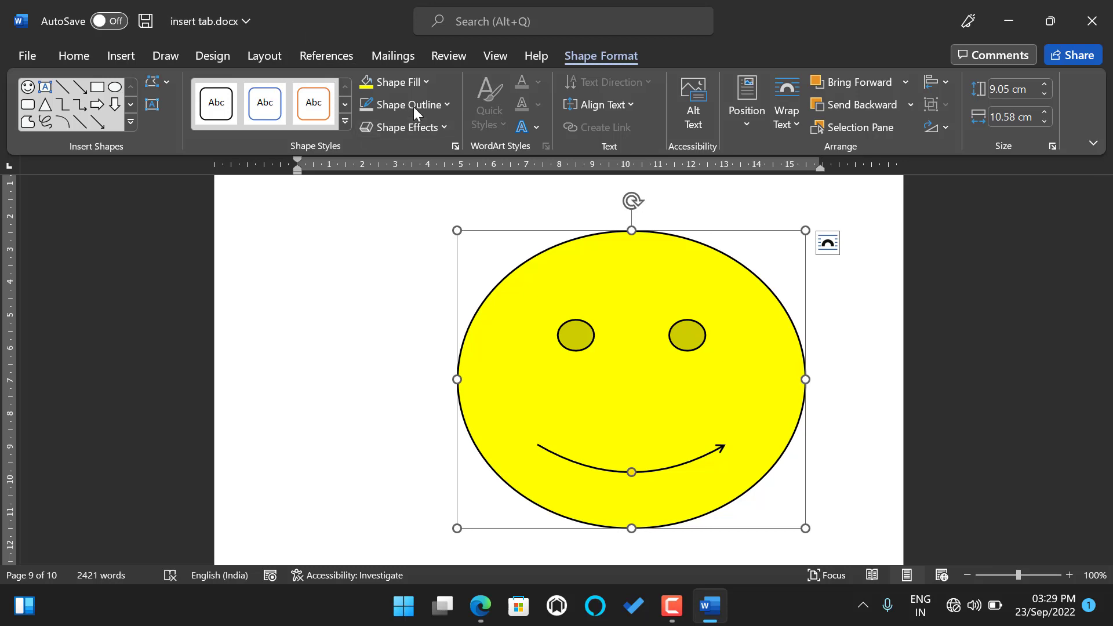
{"action": "left_click", "coordinate": [445, 127]}
{"action": "mouse_move", "coordinate": [423, 162]}
{"action": "left_click", "coordinate": [754, 325]}
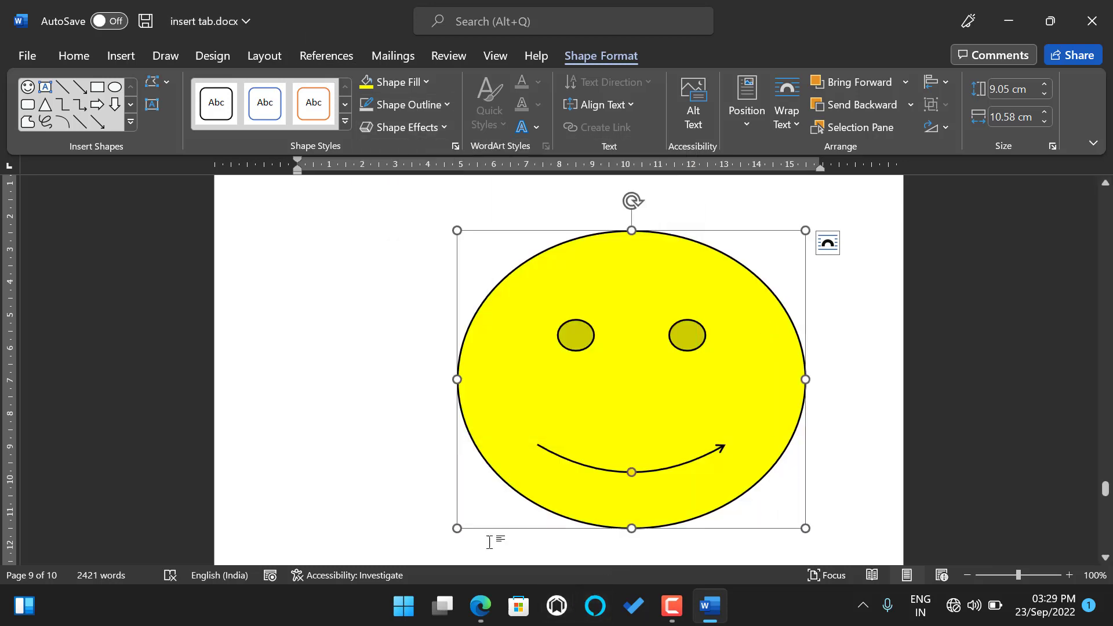
Shrink the smiley face to about 7.07 cm high by 7.81 cm wide and move it up to the right side of the page.
{"action": "left_click_drag", "start_coordinate": [804, 226], "coordinate": [783, 285]}
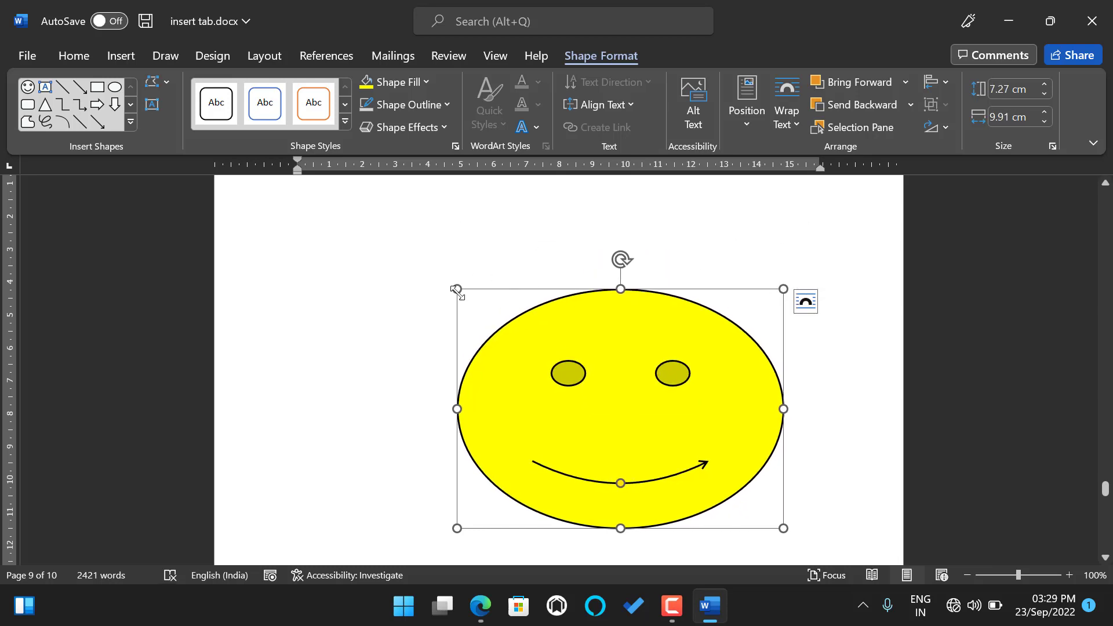
{"action": "left_click_drag", "start_coordinate": [457, 290], "coordinate": [526, 295]}
{"action": "left_click_drag", "start_coordinate": [641, 360], "coordinate": [726, 269]}
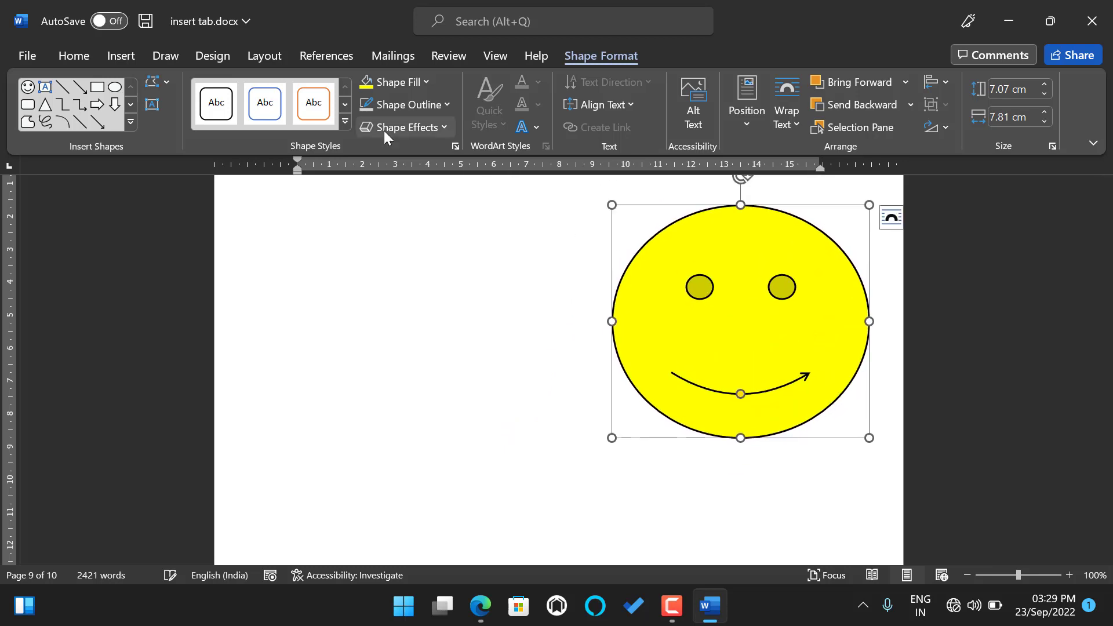
Preview the preset, shadow, reflection, glow, soft edge, bevel and 3-D rotation effects on the smiley face.
{"action": "left_click", "coordinate": [445, 125]}
{"action": "mouse_move", "coordinate": [430, 160]}
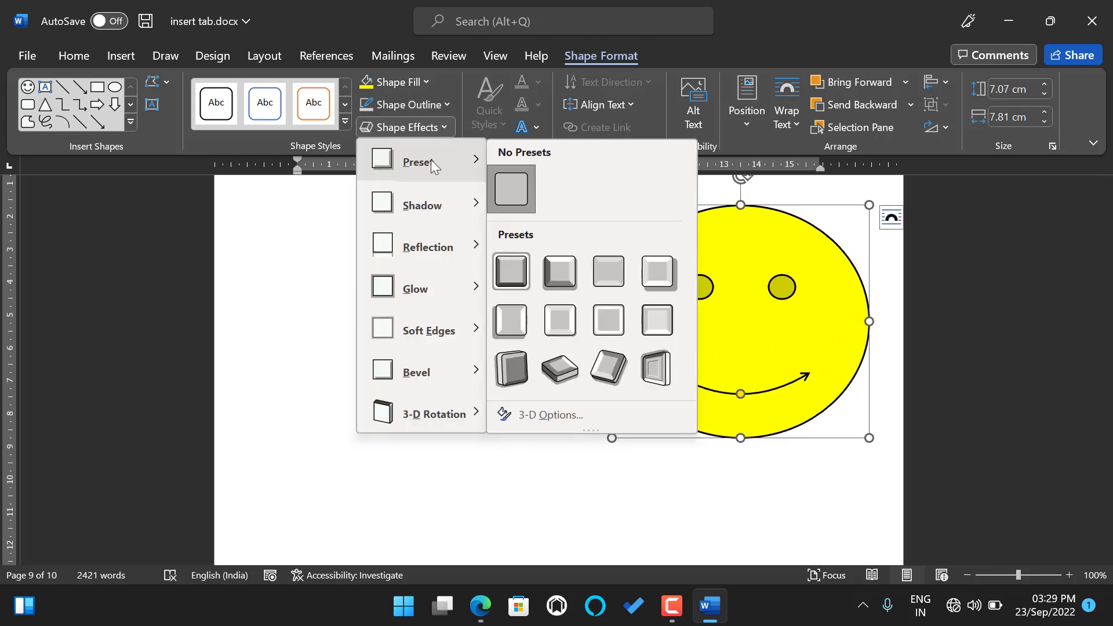
{"action": "left_click", "coordinate": [818, 278]}
{"action": "left_click", "coordinate": [440, 129]}
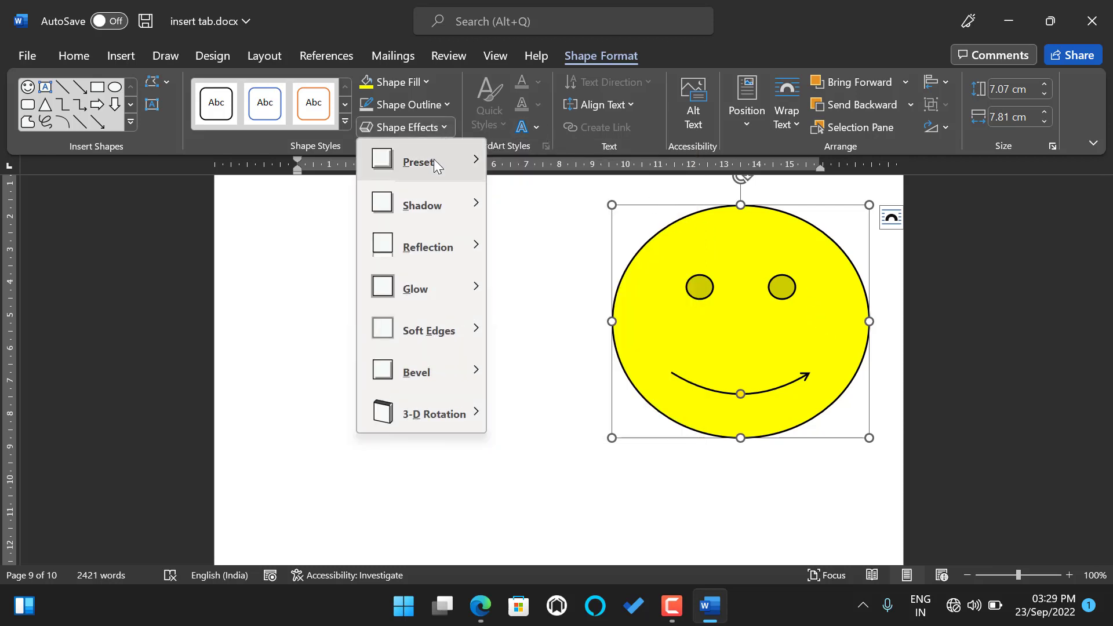
{"action": "mouse_move", "coordinate": [432, 161]}
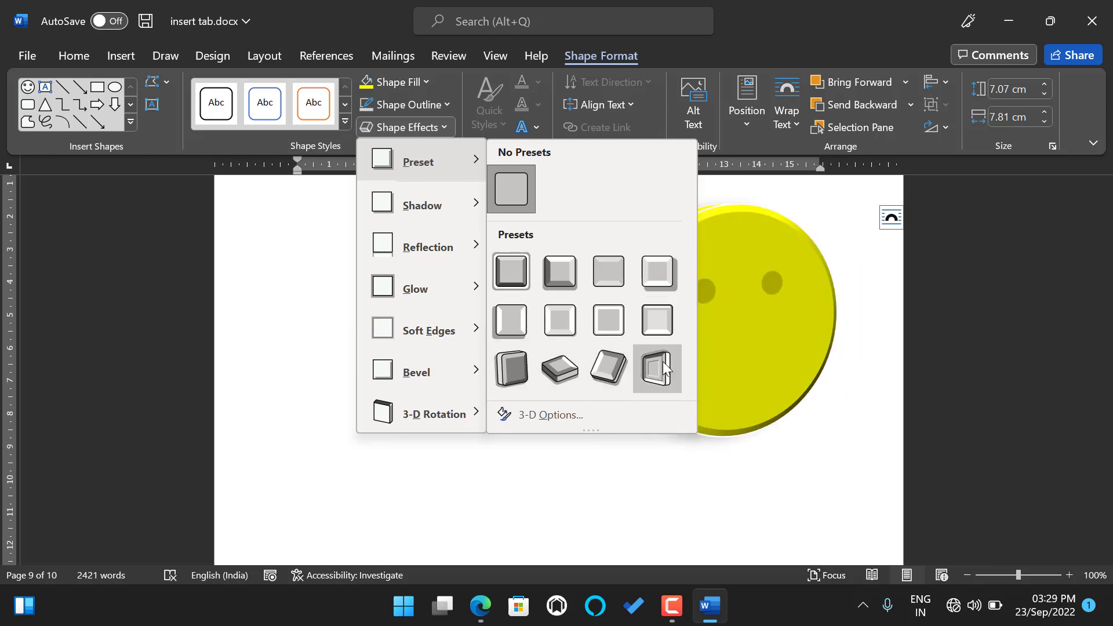
{"action": "mouse_move", "coordinate": [413, 211]}
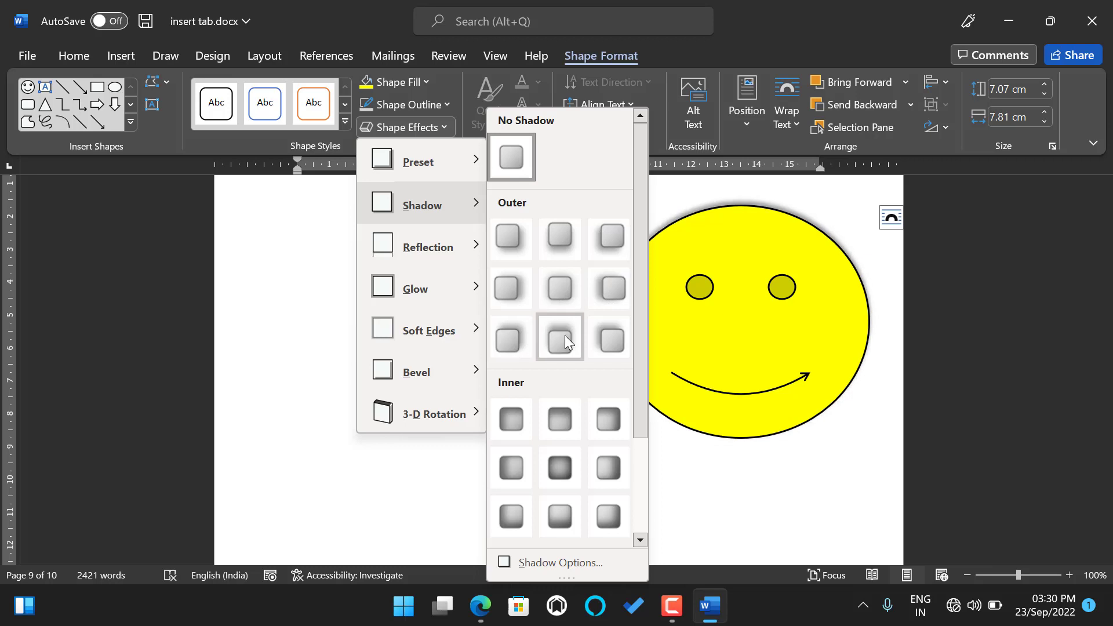
{"action": "scroll", "coordinate": [604, 332], "scroll_direction": "down", "scroll_amount": 3}
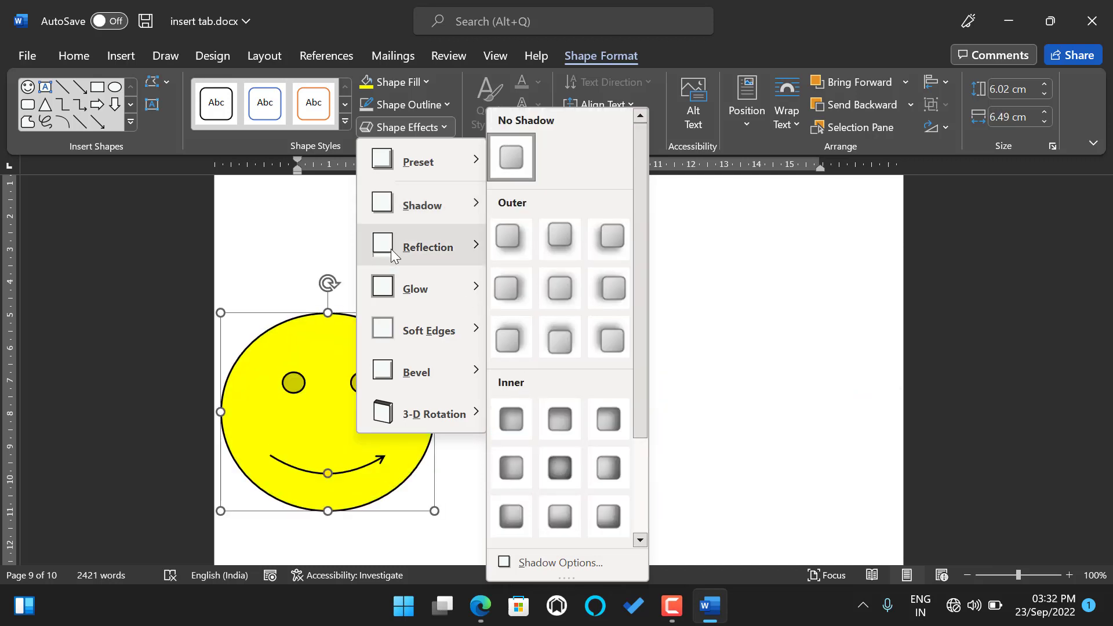
{"action": "mouse_move", "coordinate": [391, 249]}
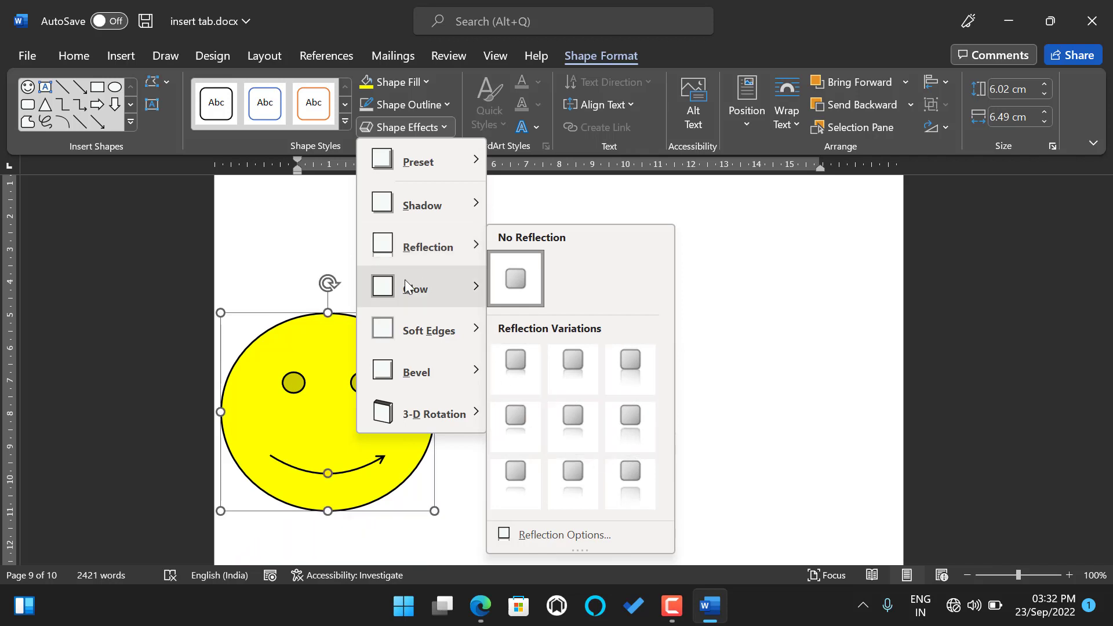
{"action": "mouse_move", "coordinate": [415, 288]}
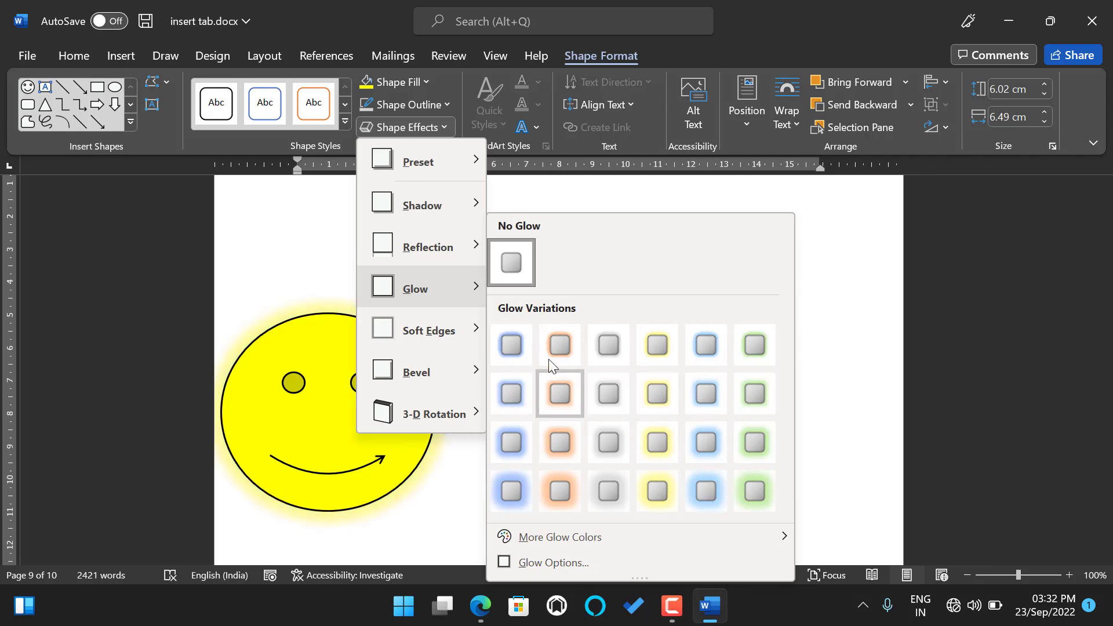
{"action": "mouse_move", "coordinate": [454, 335]}
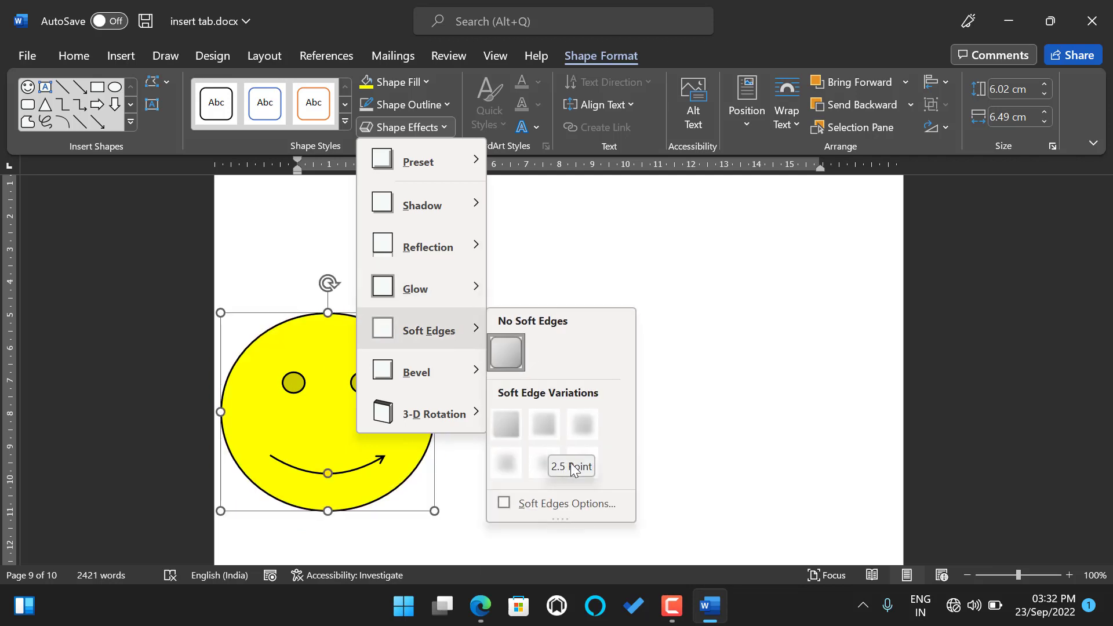
{"action": "mouse_move", "coordinate": [443, 371]}
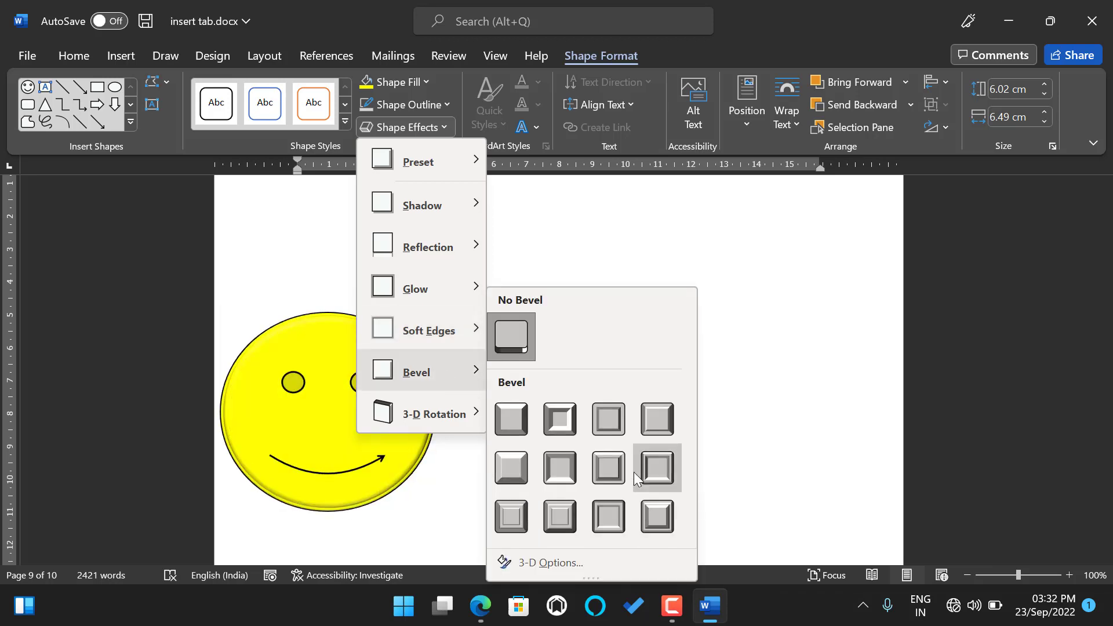
{"action": "mouse_move", "coordinate": [406, 412]}
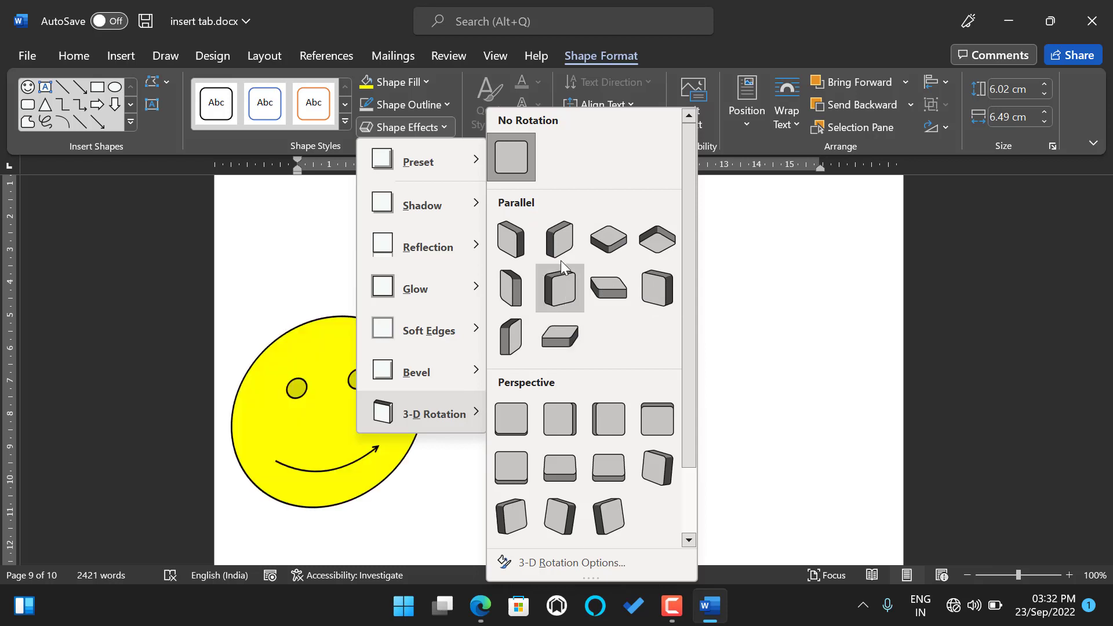
{"action": "left_click", "coordinate": [660, 248]}
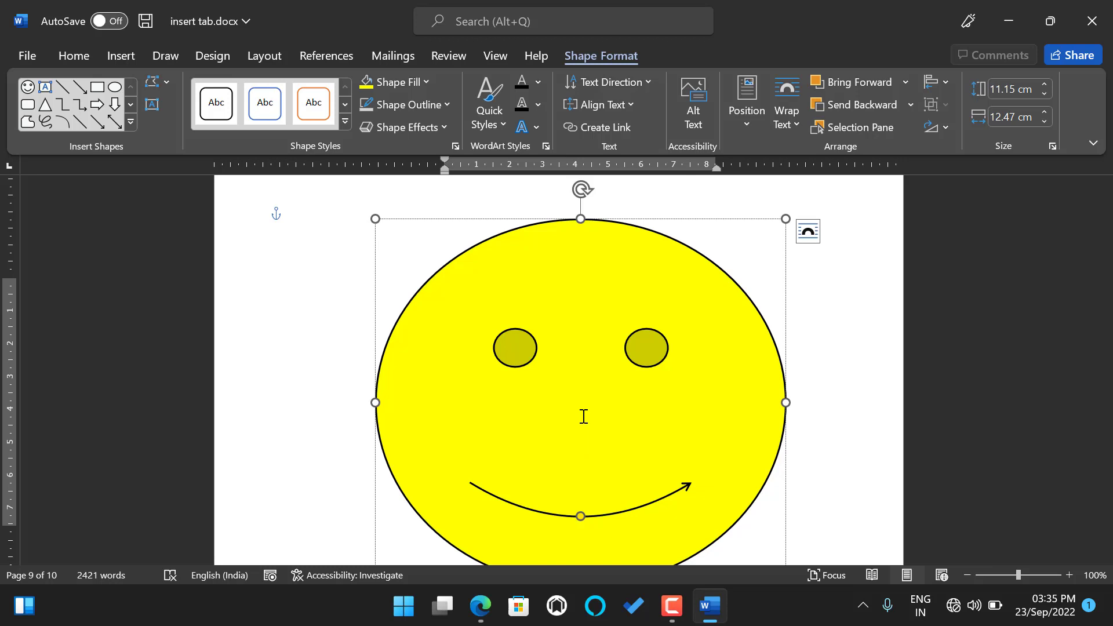
Add the text "Smile" inside the smiley face and select the word.
{"action": "type", "text": "Smile"}
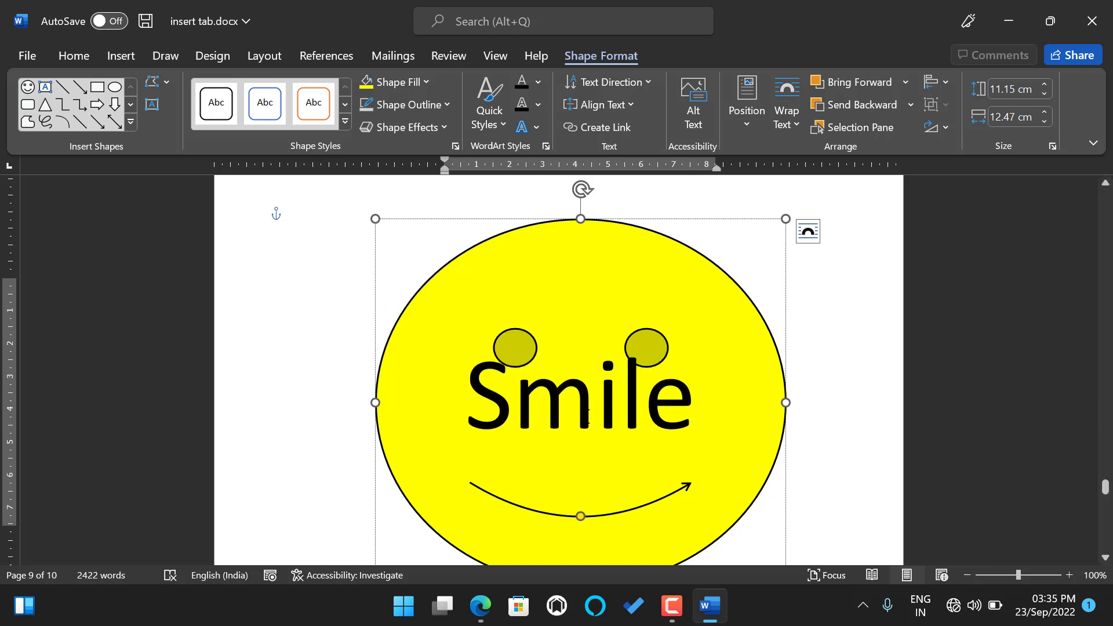
{"action": "left_click_drag", "start_coordinate": [467, 403], "coordinate": [728, 389]}
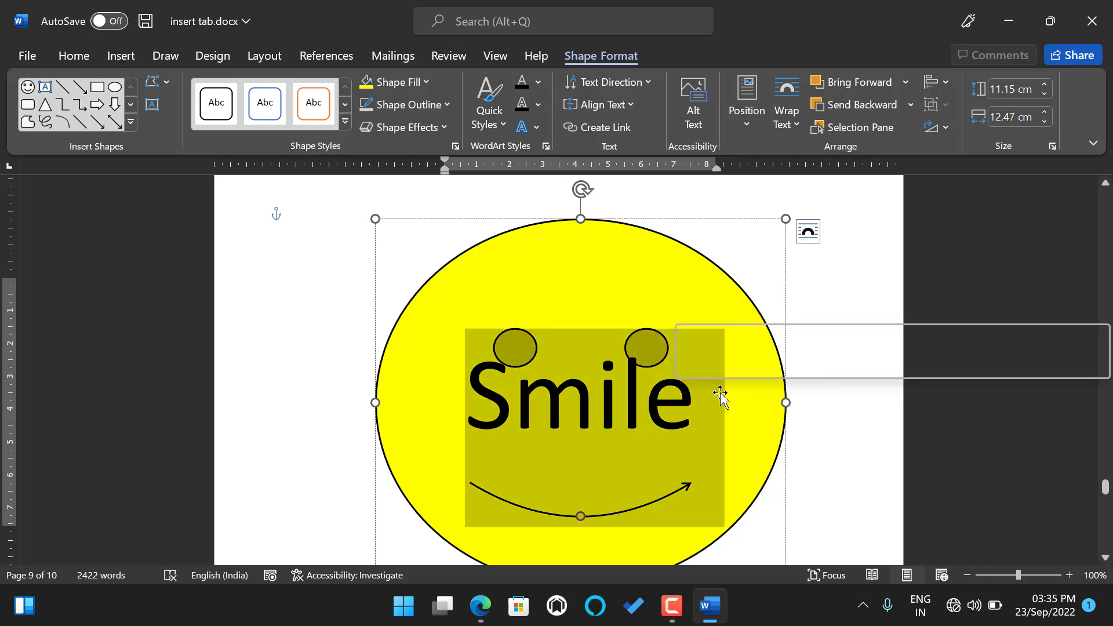
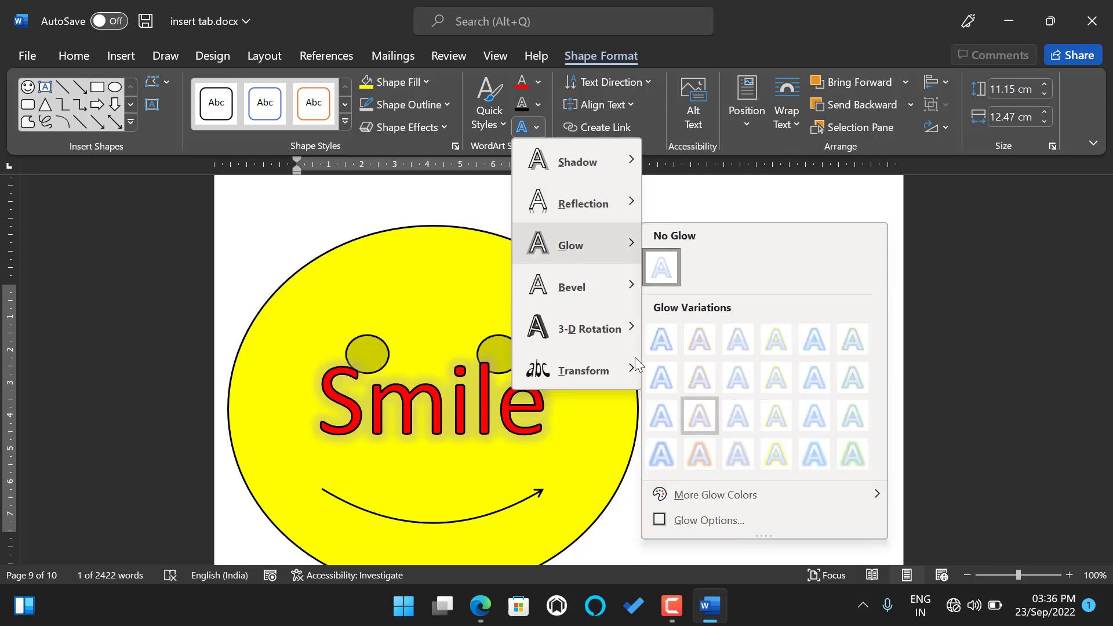
Preview 3-D rotations on the word Smile, and apply the downward-arching Follow Path transform to it.
{"action": "mouse_move", "coordinate": [585, 344]}
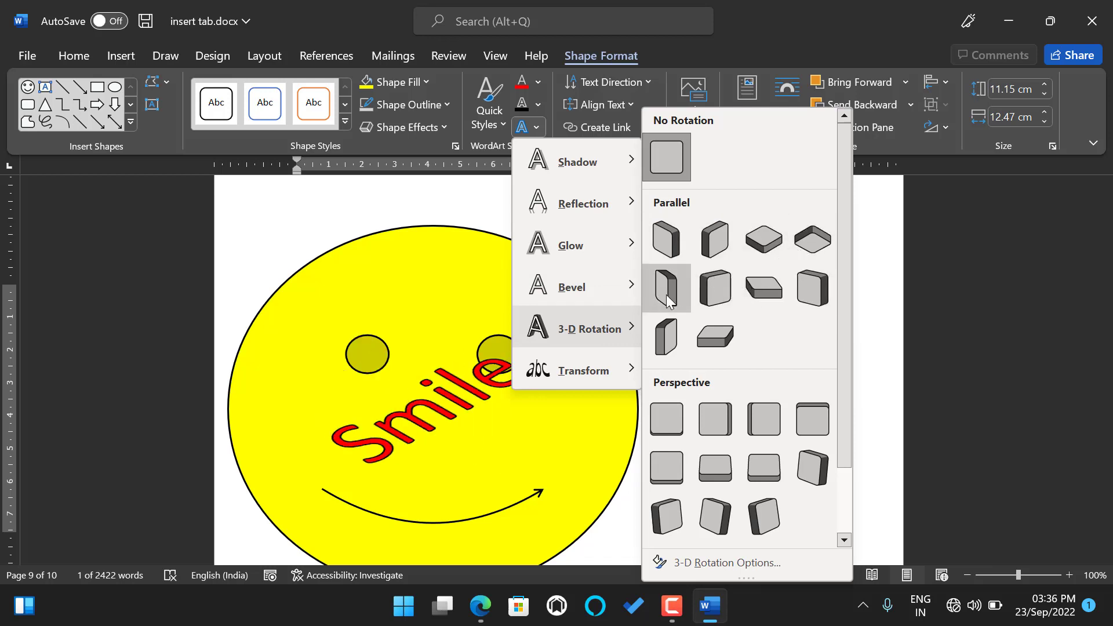
{"action": "mouse_move", "coordinate": [601, 375]}
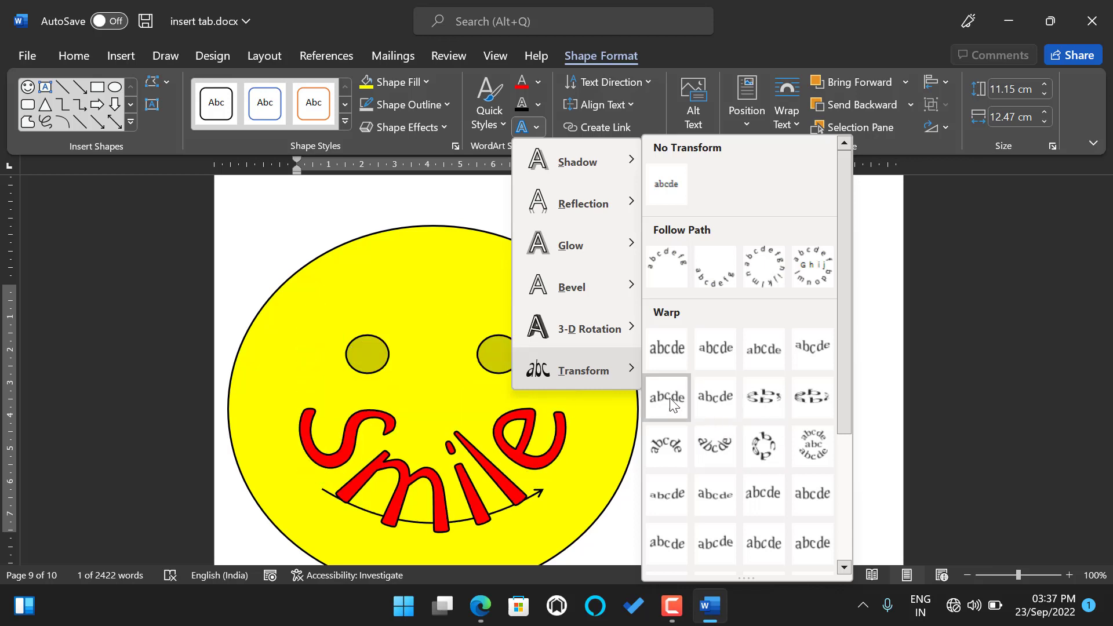
{"action": "left_click", "coordinate": [728, 273]}
{"action": "left_click", "coordinate": [680, 270]}
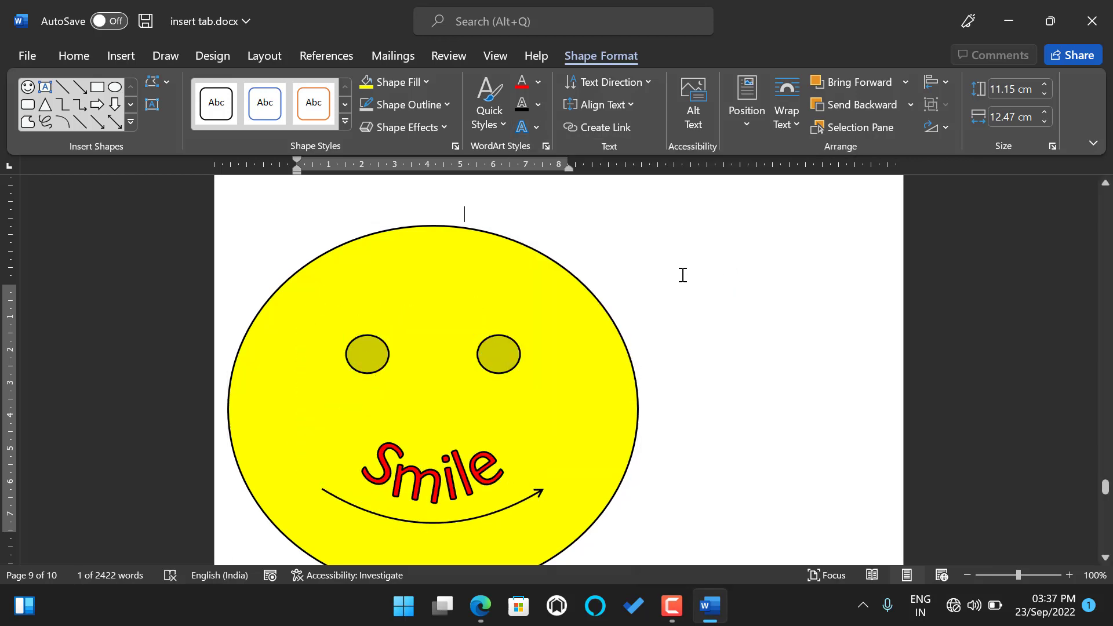
{"action": "left_click", "coordinate": [551, 388]}
{"action": "left_click", "coordinate": [598, 56]}
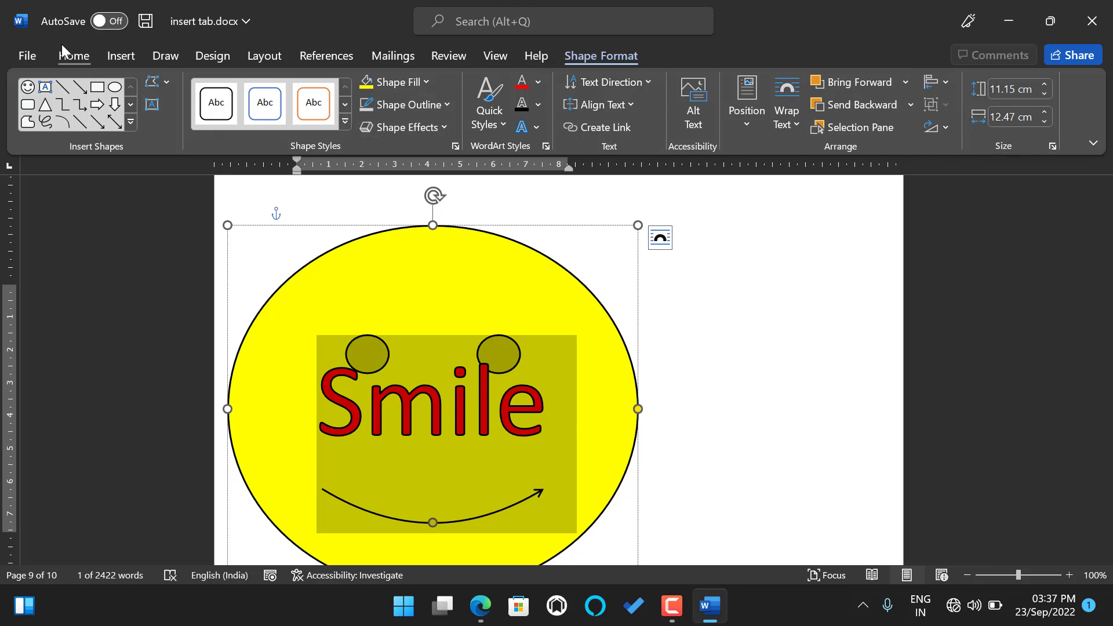
{"action": "left_click", "coordinate": [123, 55]}
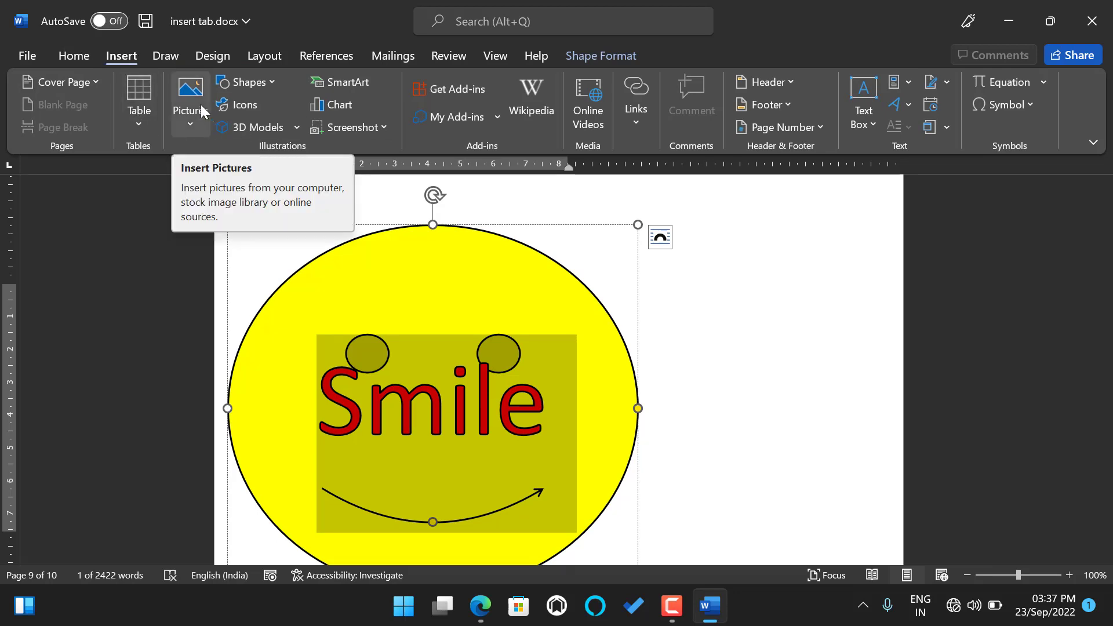
{"action": "left_click", "coordinate": [391, 350]}
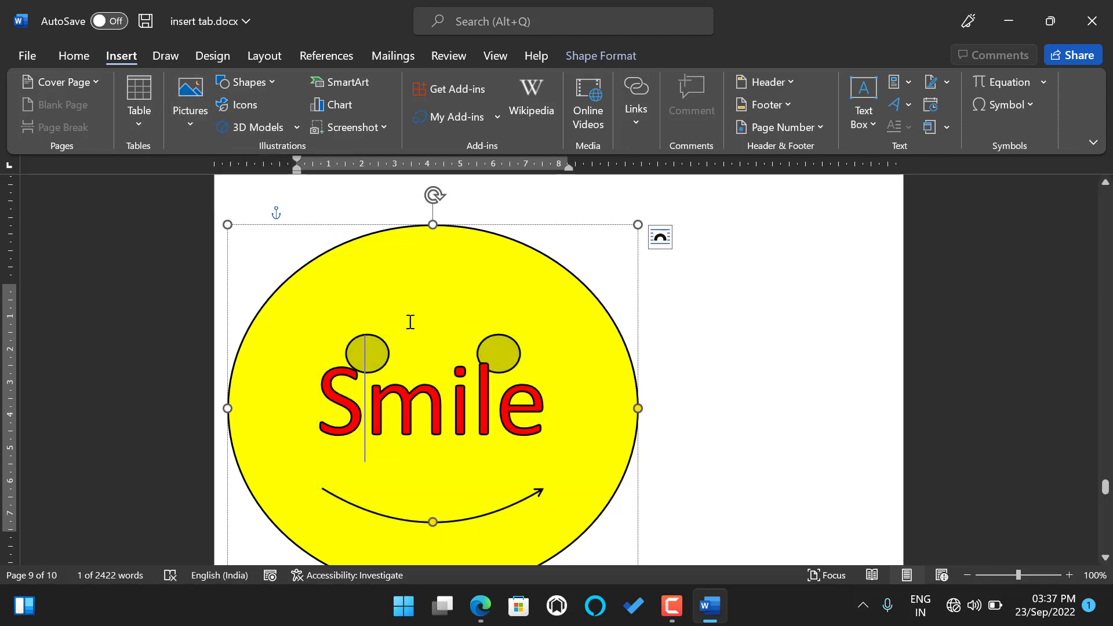
{"action": "left_click", "coordinate": [590, 56]}
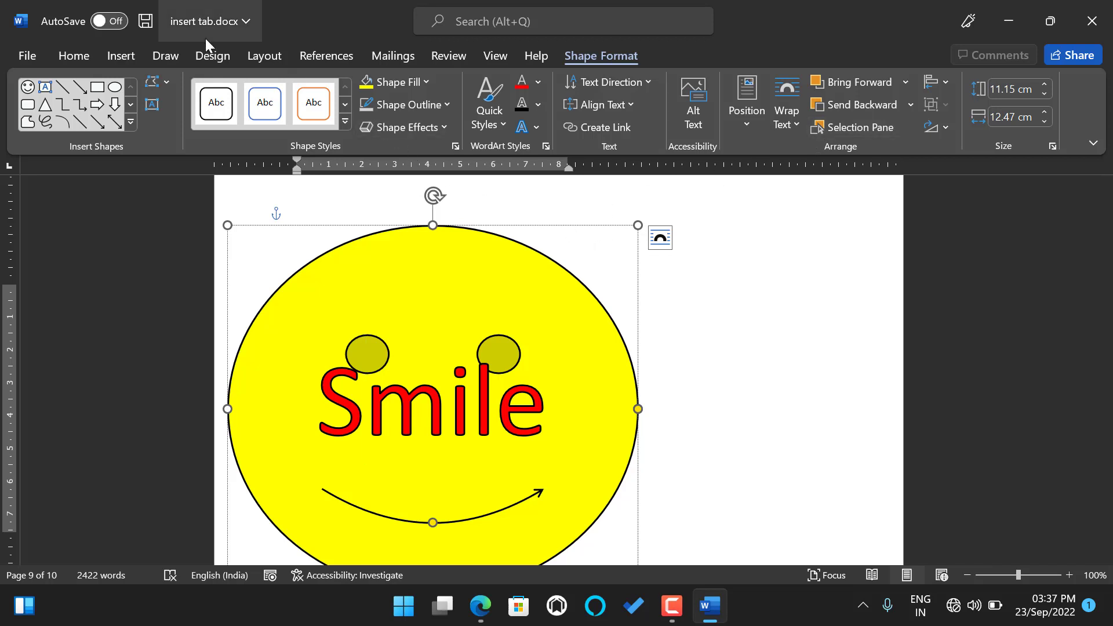
Delete the smiley face with its Smile text from the page.
{"action": "left_click", "coordinate": [125, 57]}
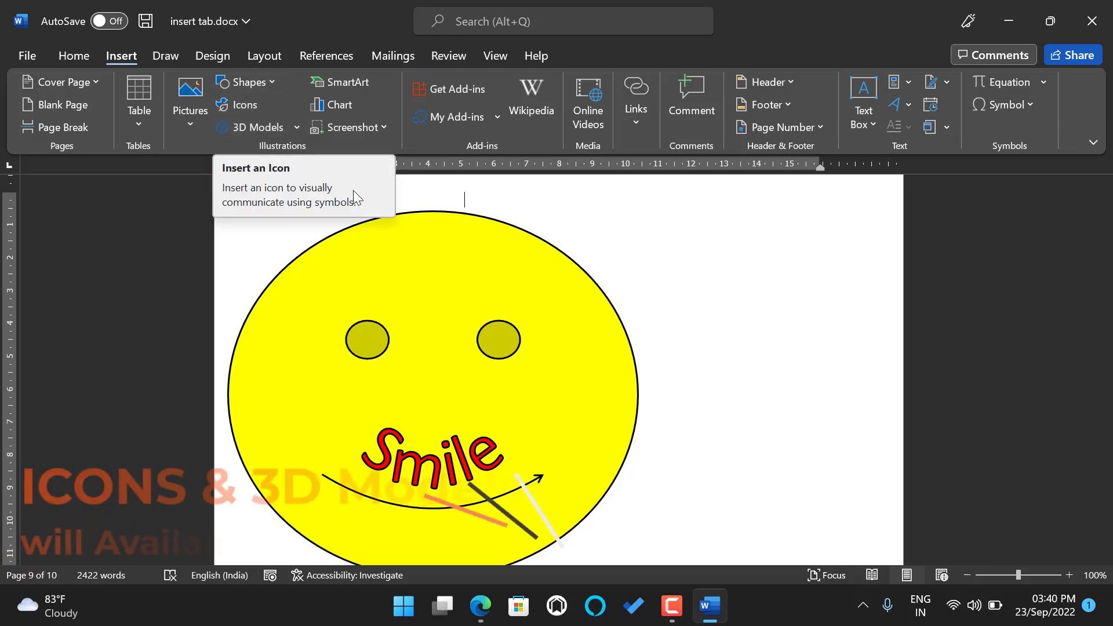
{"action": "left_click", "coordinate": [430, 219]}
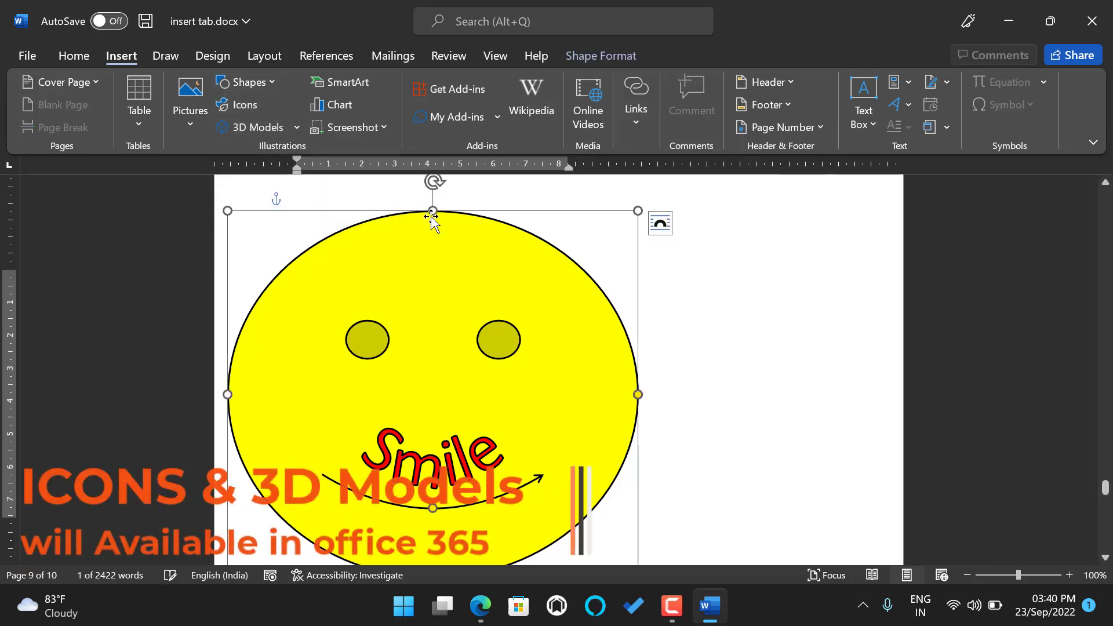
{"action": "key", "text": "Delete"}
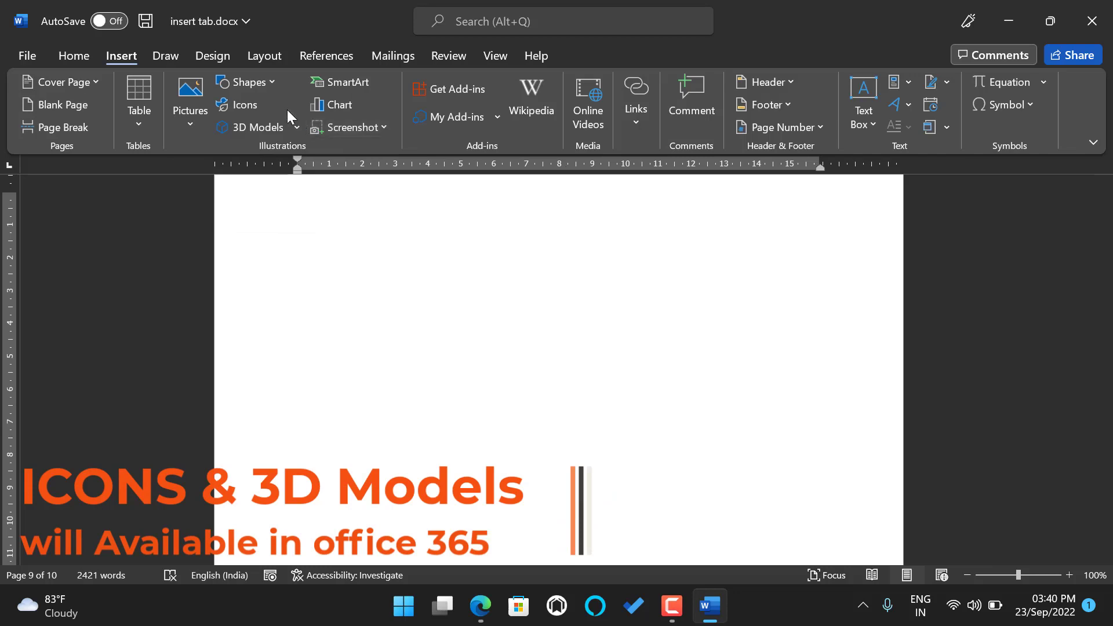
Open the stock library for icons and look over its Images, Cutout People, Stickers, Illustrations and Cartoon People collections.
{"action": "left_click", "coordinate": [248, 105]}
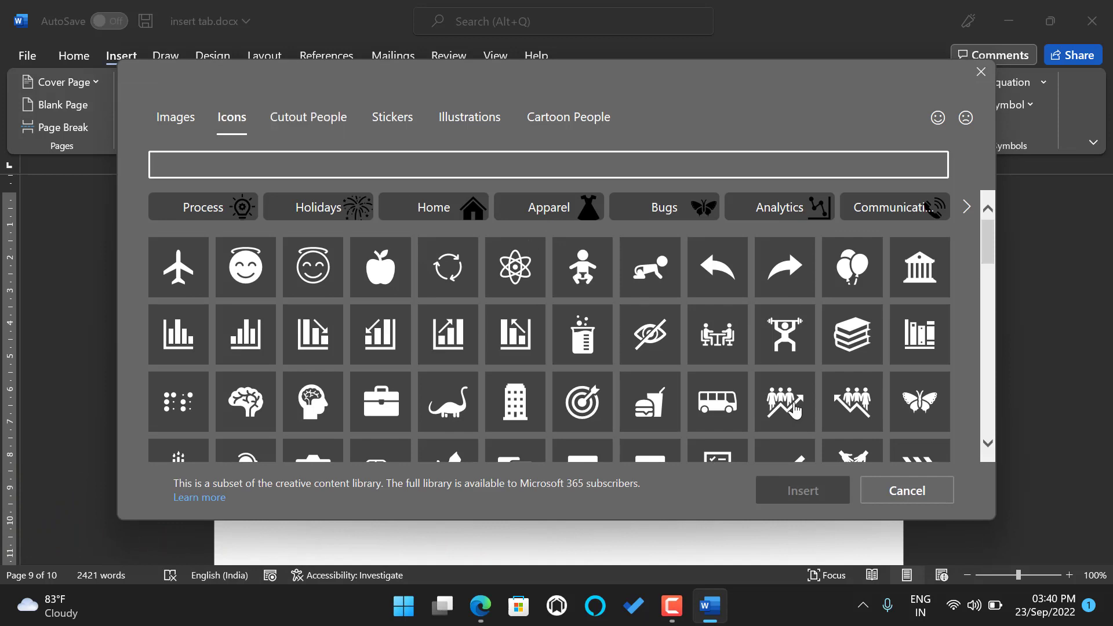
{"action": "left_click", "coordinate": [875, 490]}
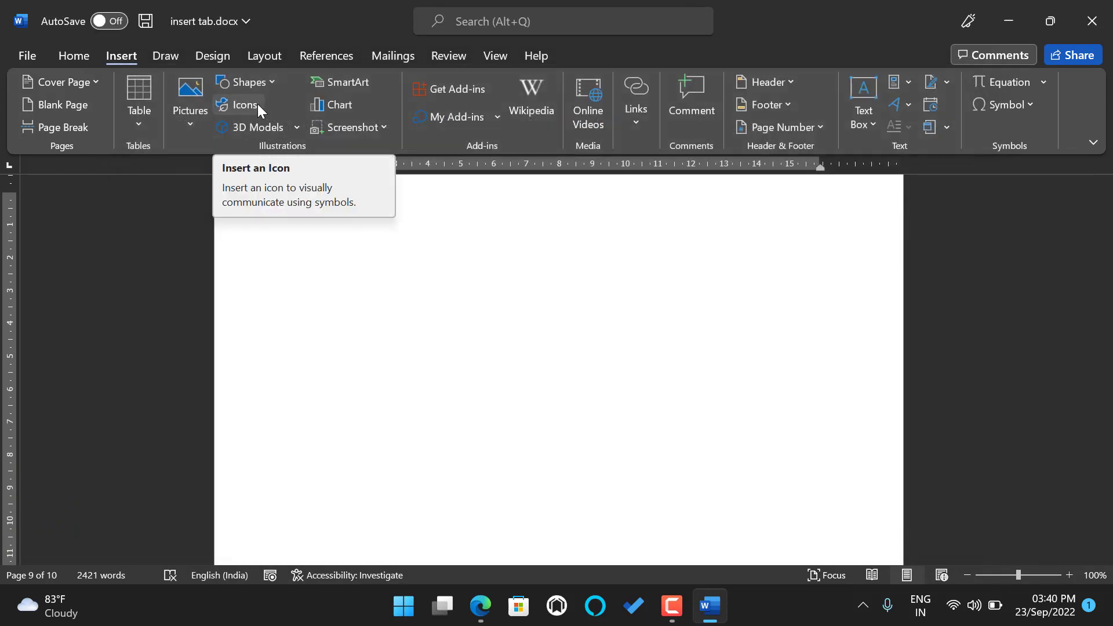
{"action": "left_click", "coordinate": [258, 104]}
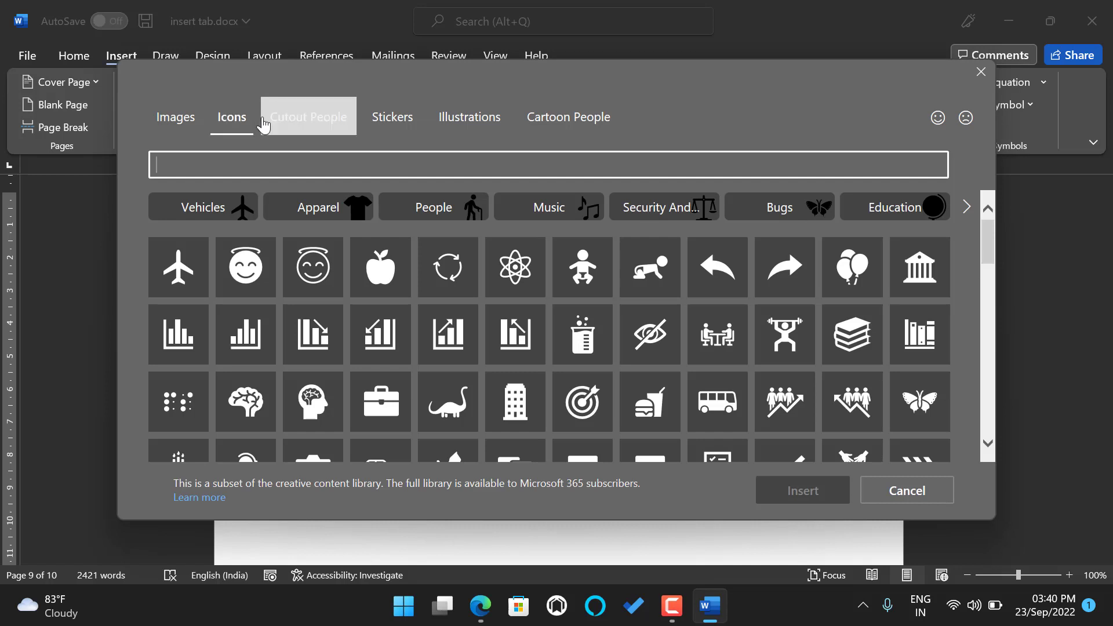
{"action": "left_click", "coordinate": [191, 124]}
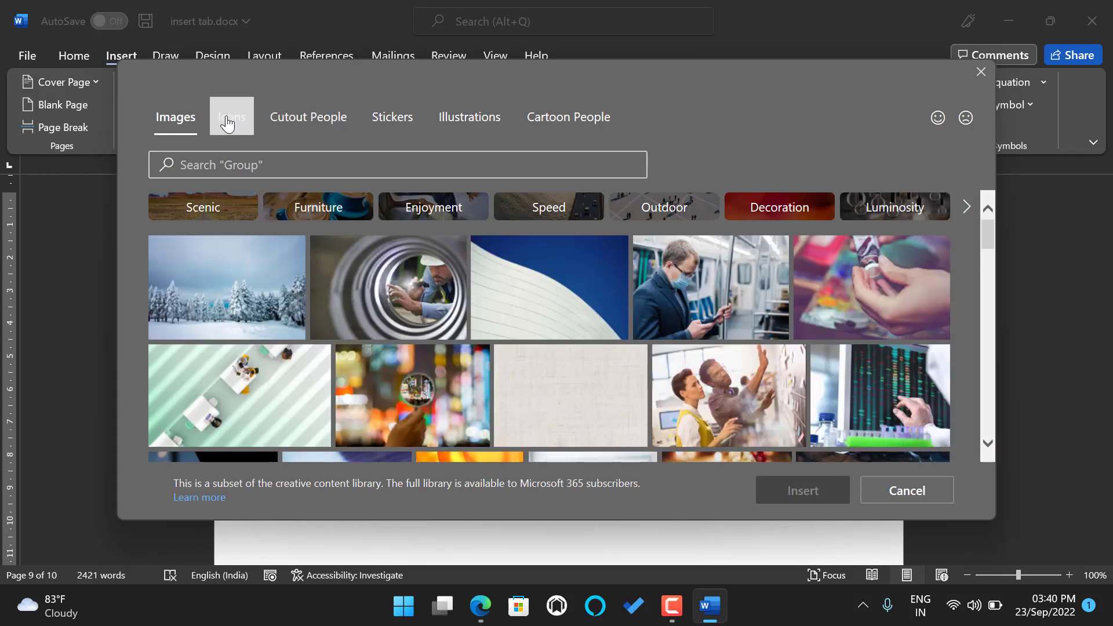
{"action": "left_click", "coordinate": [300, 131]}
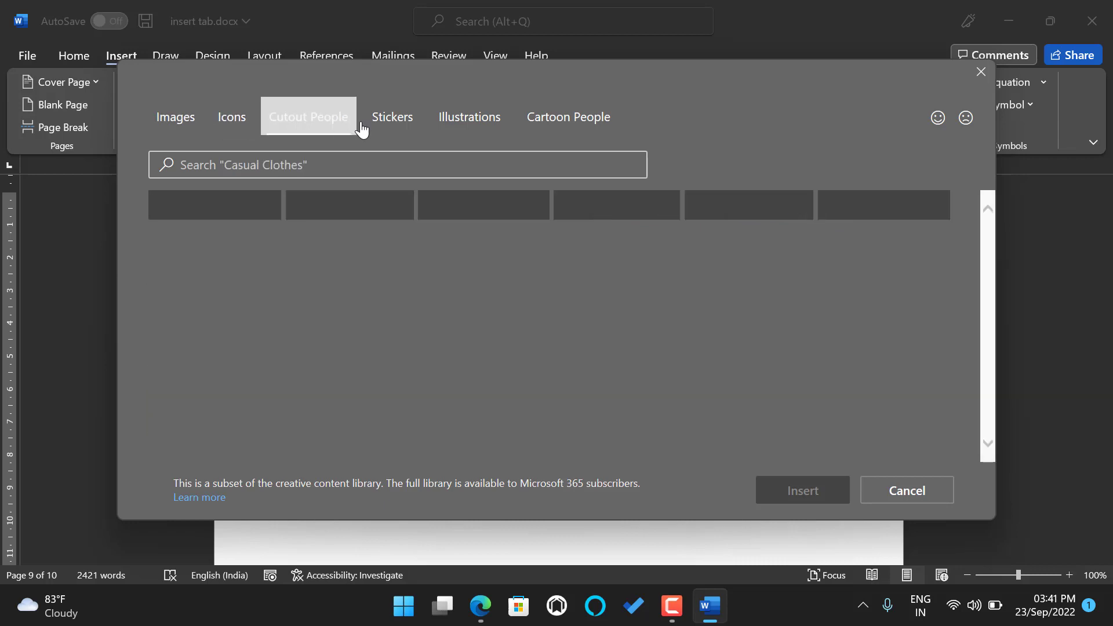
{"action": "left_click", "coordinate": [392, 122]}
{"action": "left_click", "coordinate": [500, 122]}
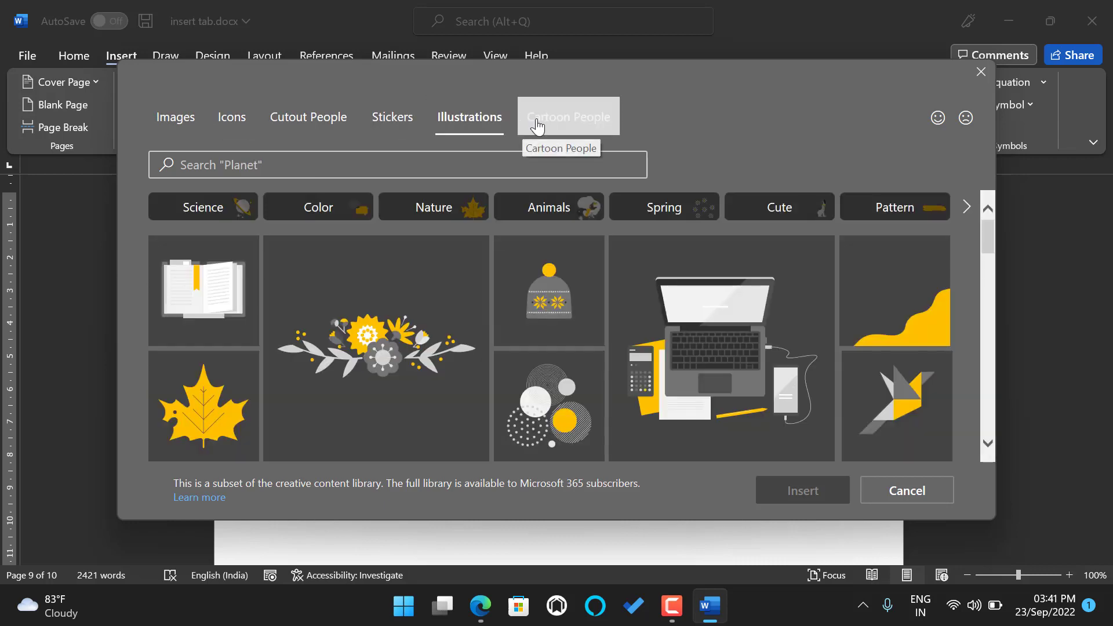
{"action": "left_click", "coordinate": [538, 125]}
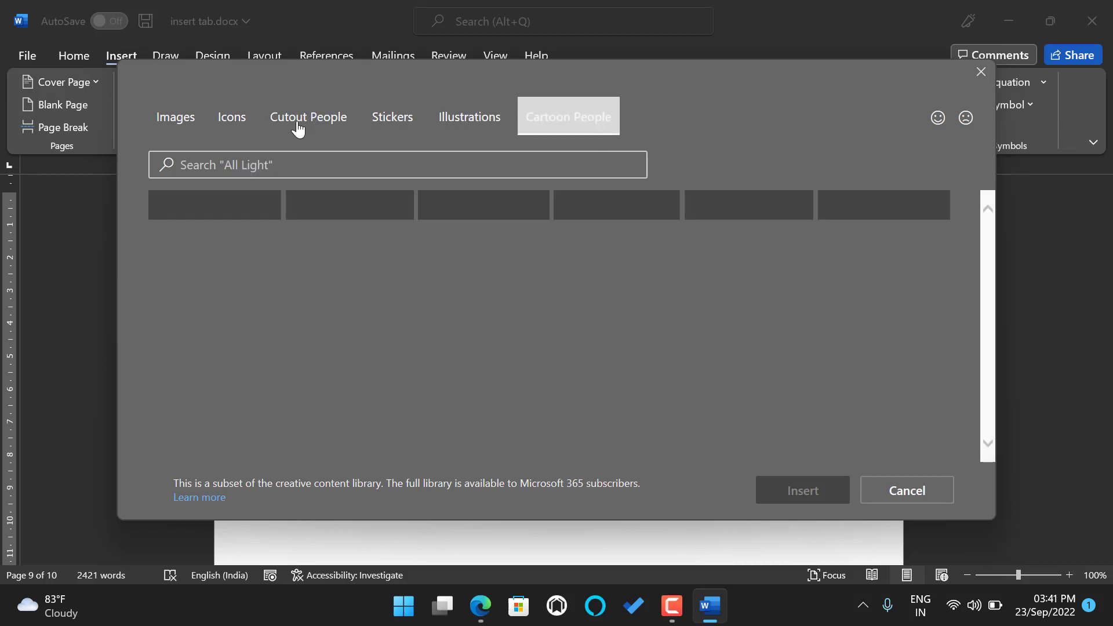
{"action": "left_click", "coordinate": [159, 133]}
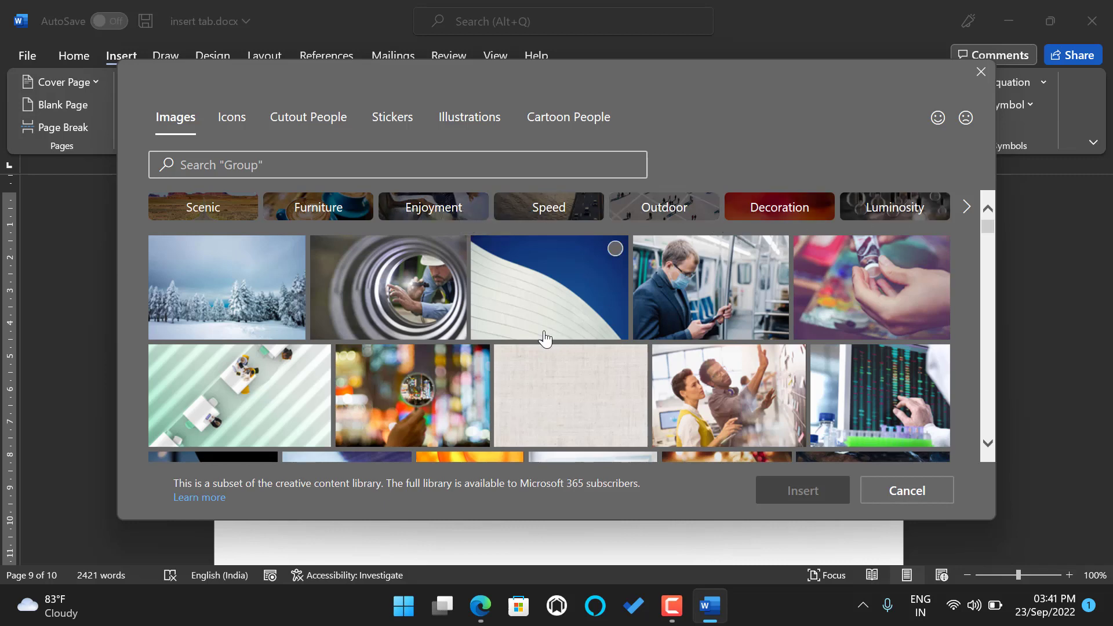
{"action": "scroll", "coordinate": [545, 338], "scroll_direction": "down", "scroll_amount": 5}
{"action": "scroll", "coordinate": [545, 338], "scroll_direction": "down", "scroll_amount": 5}
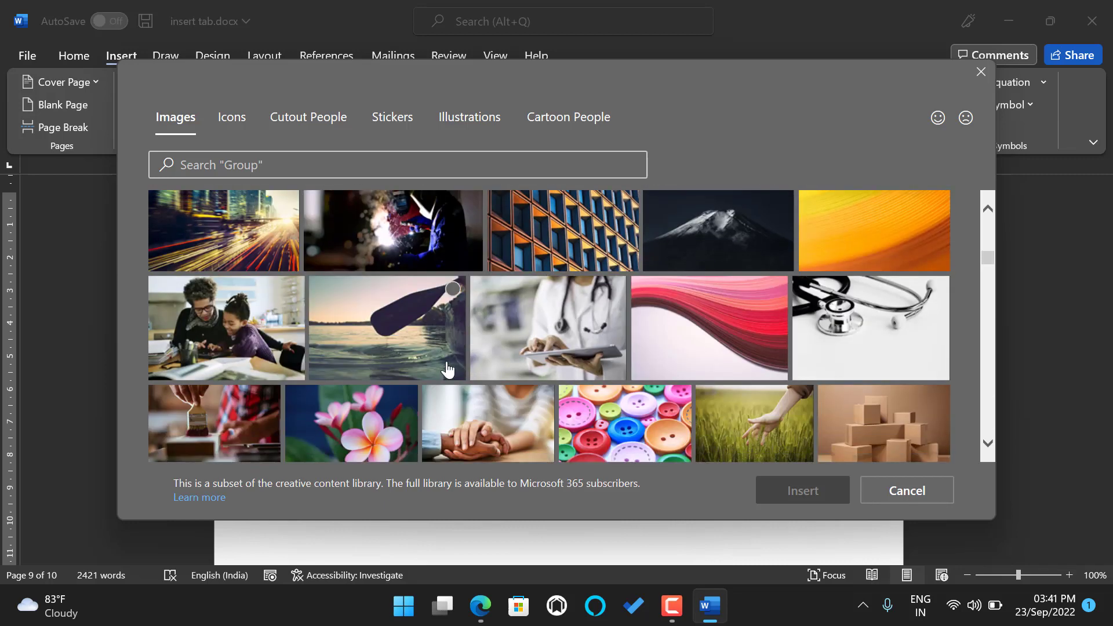
Browse the stock icons by category: Vehicles, Apparel, People, Music, Security, Bugs and Education.
{"action": "left_click", "coordinate": [231, 123]}
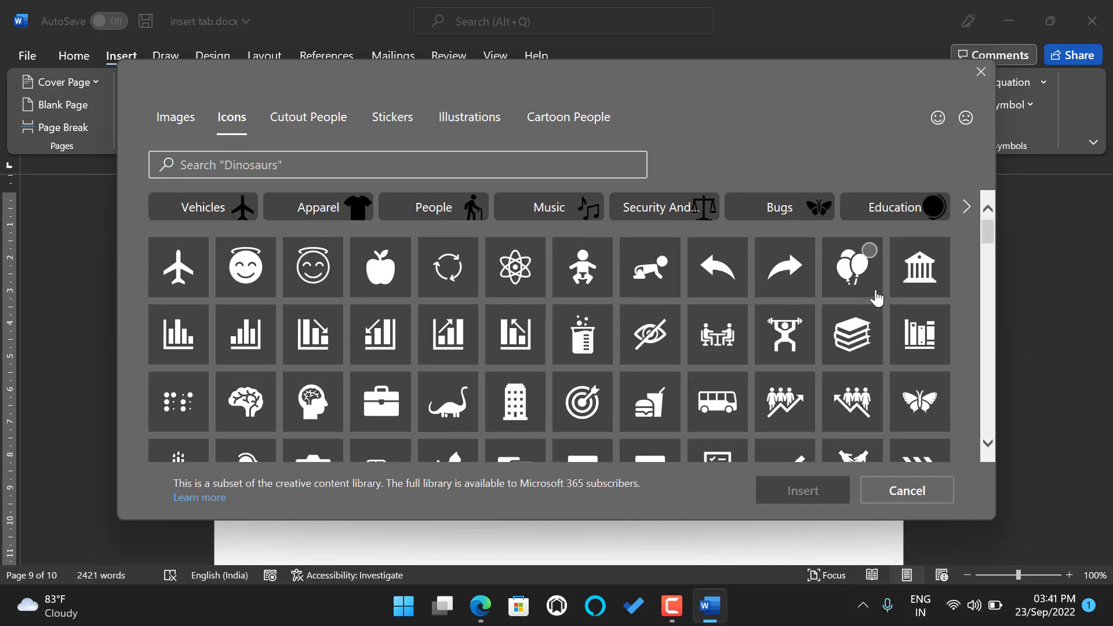
{"action": "left_click", "coordinate": [214, 210]}
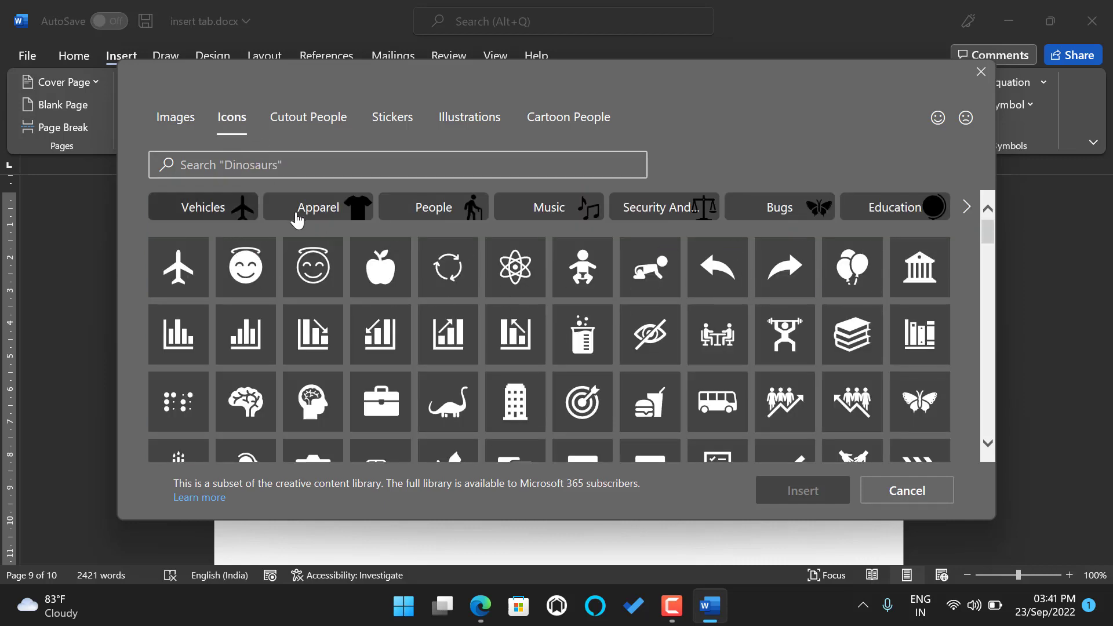
{"action": "left_click", "coordinate": [348, 204]}
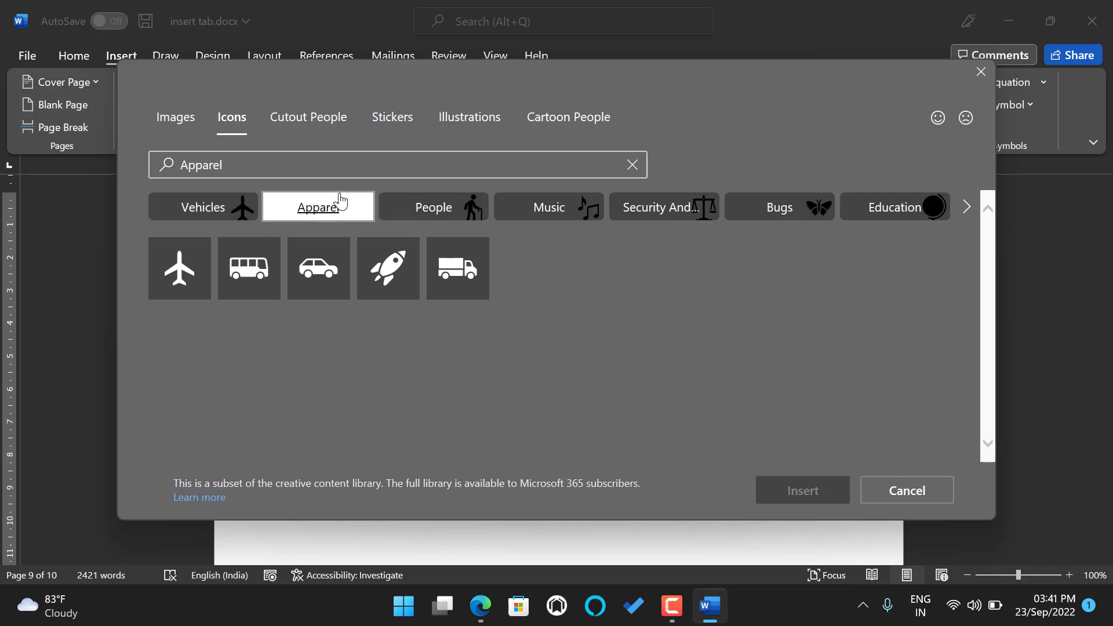
{"action": "left_click", "coordinate": [419, 209]}
{"action": "left_click", "coordinate": [545, 210]}
{"action": "left_click", "coordinate": [705, 210]}
{"action": "left_click", "coordinate": [824, 209]}
{"action": "left_click", "coordinate": [902, 209]}
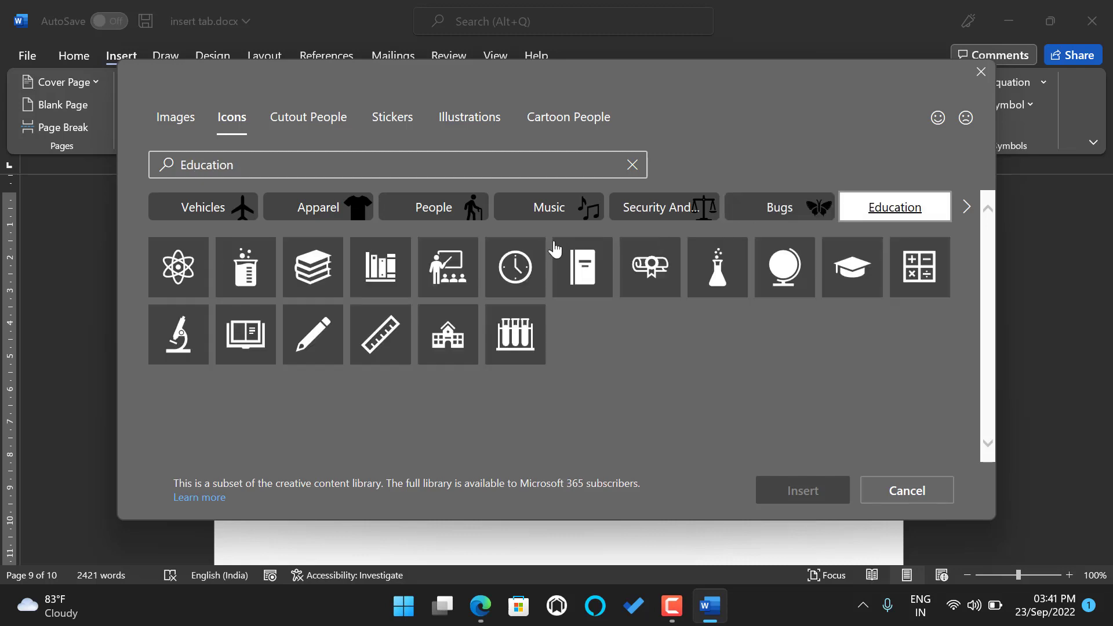
Look through the Cutout People, Stickers and Illustrations collections, and return to the Icons collection.
{"action": "left_click", "coordinate": [302, 119]}
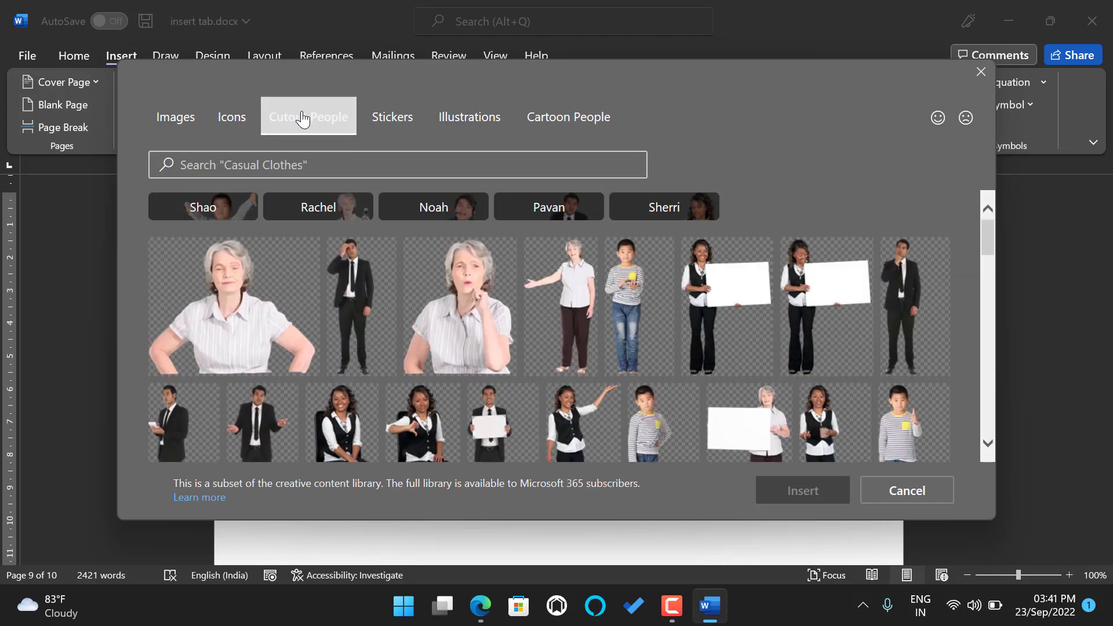
{"action": "left_click", "coordinate": [382, 119]}
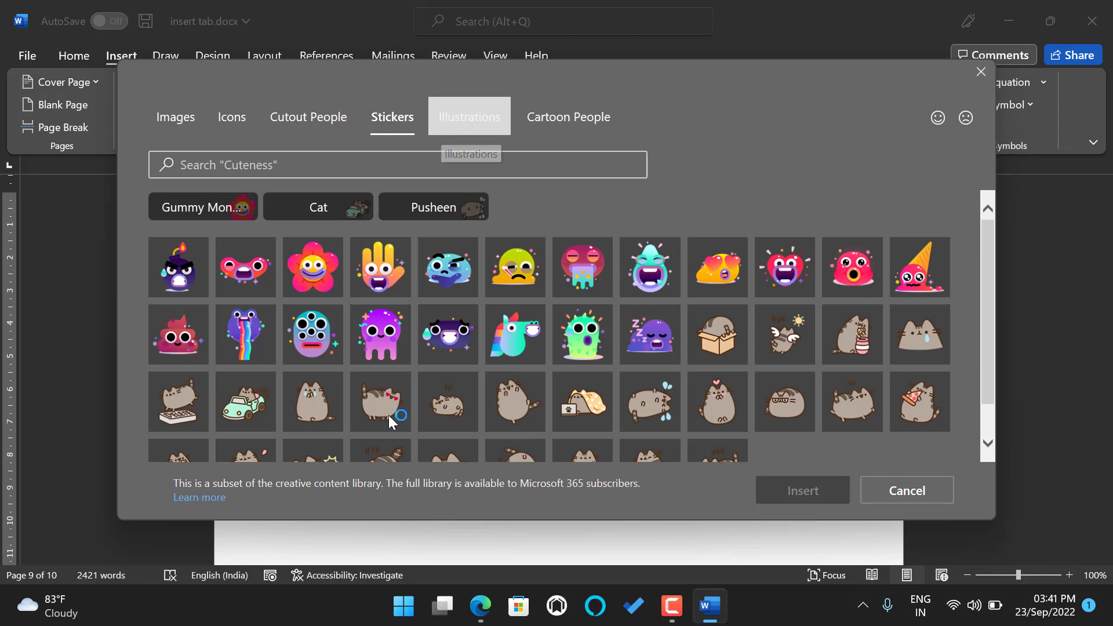
{"action": "left_click", "coordinate": [450, 133]}
{"action": "left_click", "coordinate": [543, 120]}
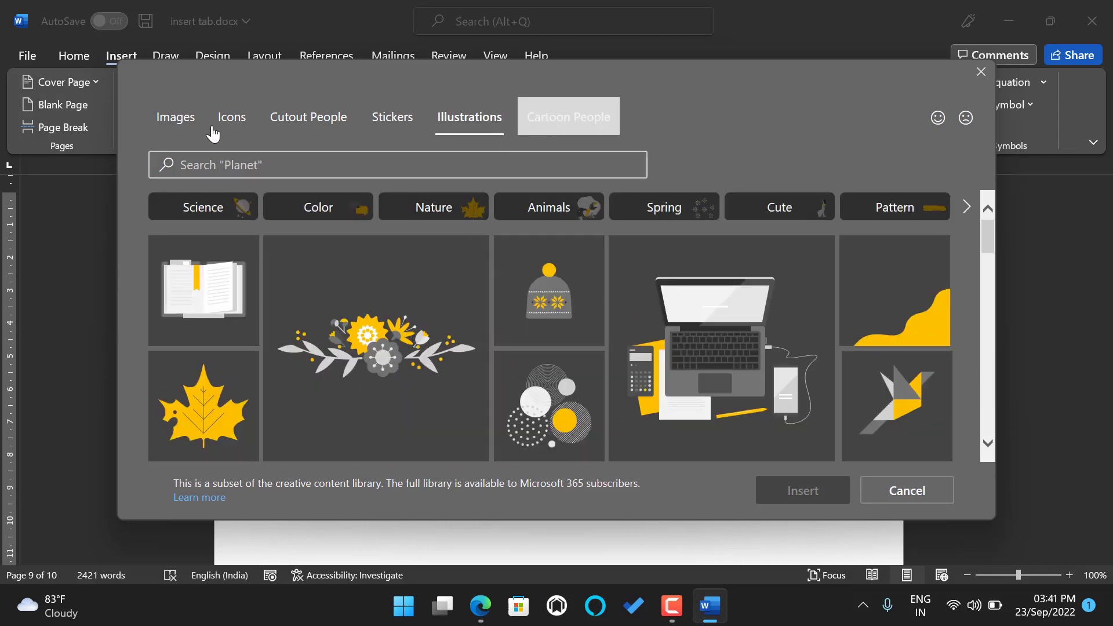
{"action": "left_click", "coordinate": [210, 129]}
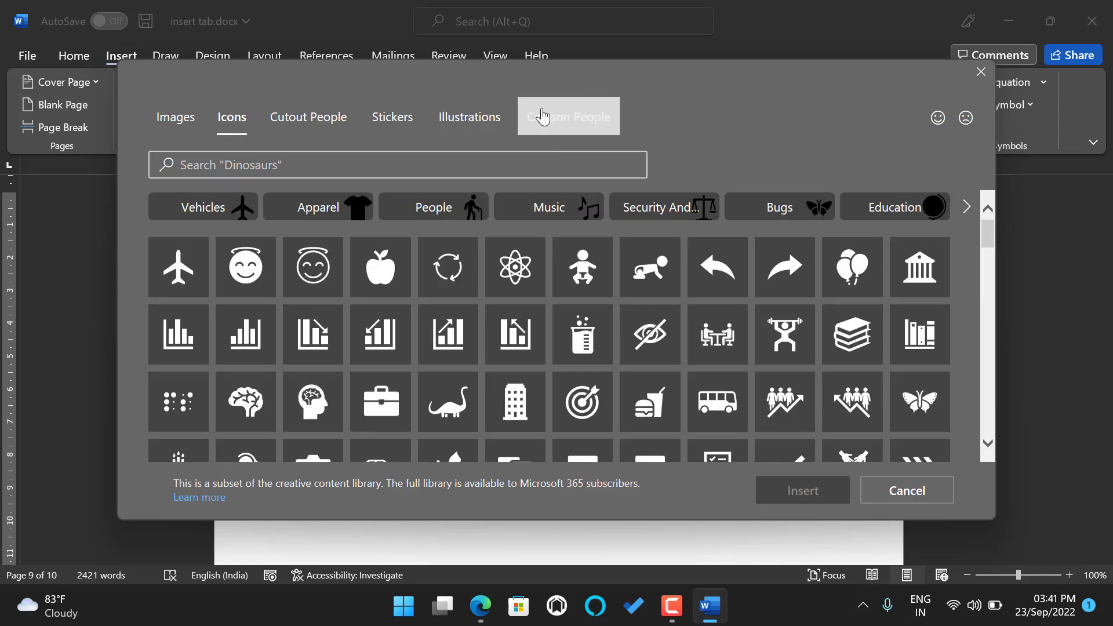
Insert the Cartoon People figure of the standing woman in a long black skirt on page 9.
{"action": "left_click", "coordinate": [547, 133]}
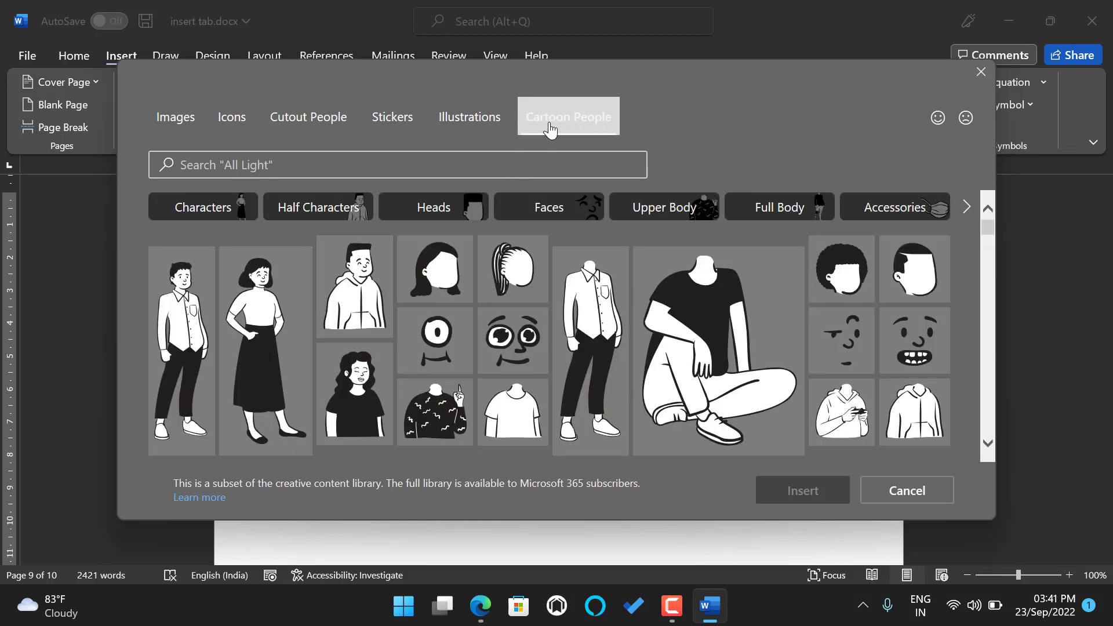
{"action": "left_click", "coordinate": [238, 327]}
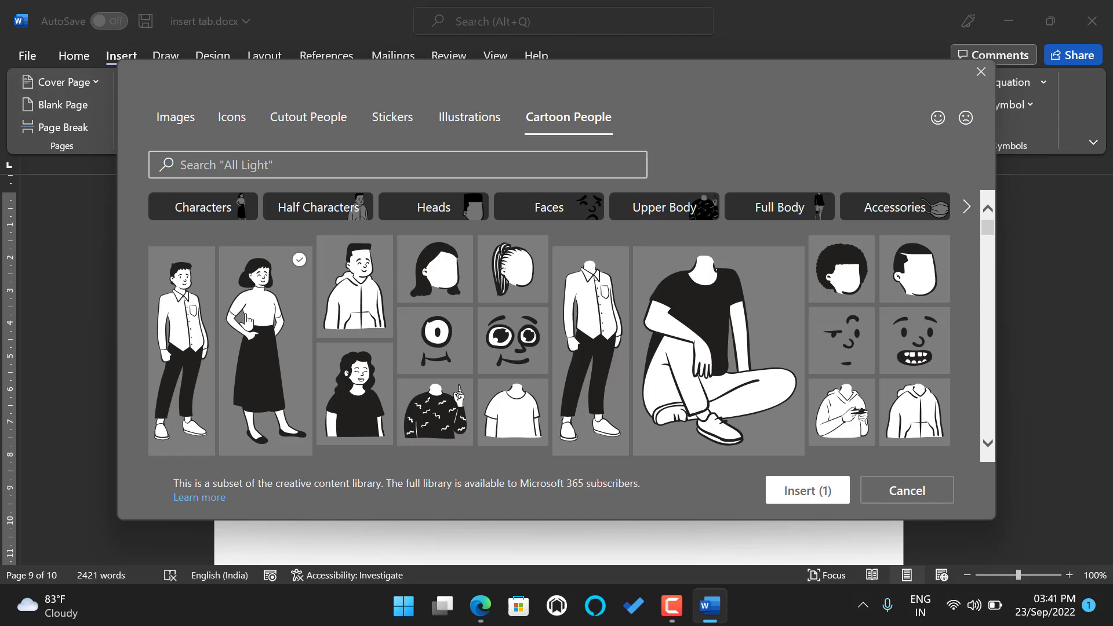
{"action": "scroll", "coordinate": [247, 321], "scroll_direction": "down", "scroll_amount": 3}
{"action": "scroll", "coordinate": [249, 318], "scroll_direction": "up", "scroll_amount": 2}
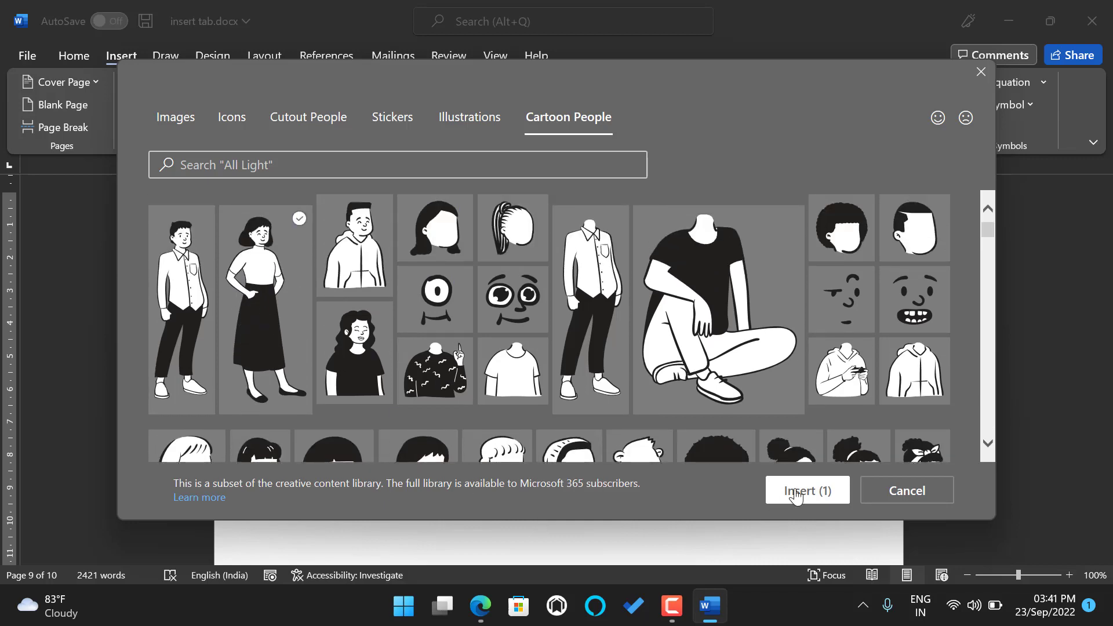
{"action": "left_click", "coordinate": [815, 493]}
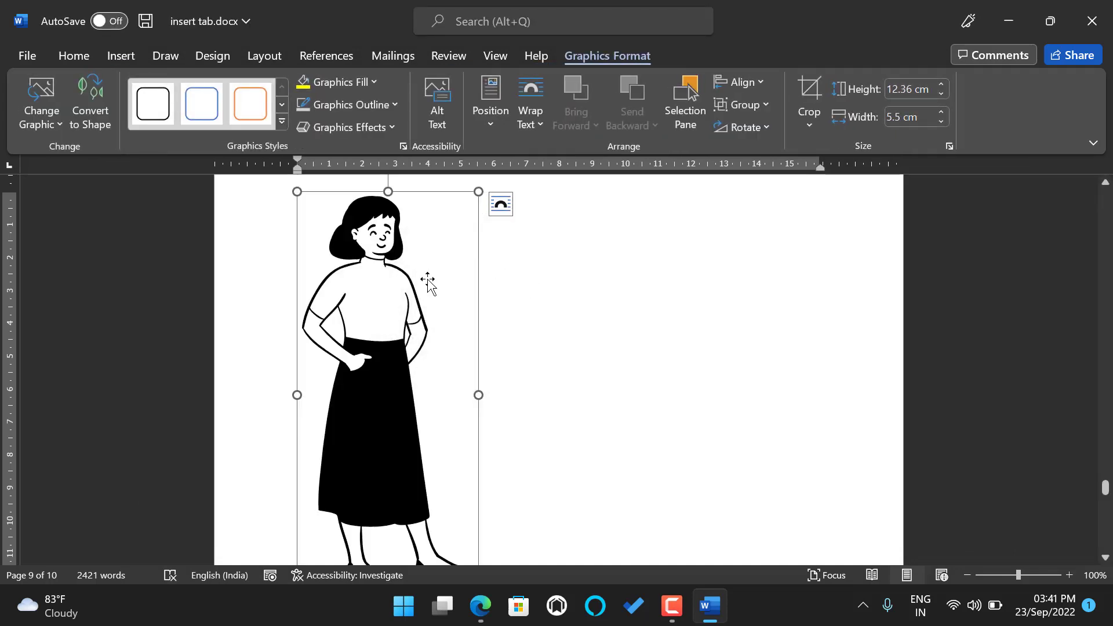
{"action": "left_click_drag", "start_coordinate": [428, 283], "coordinate": [470, 285]}
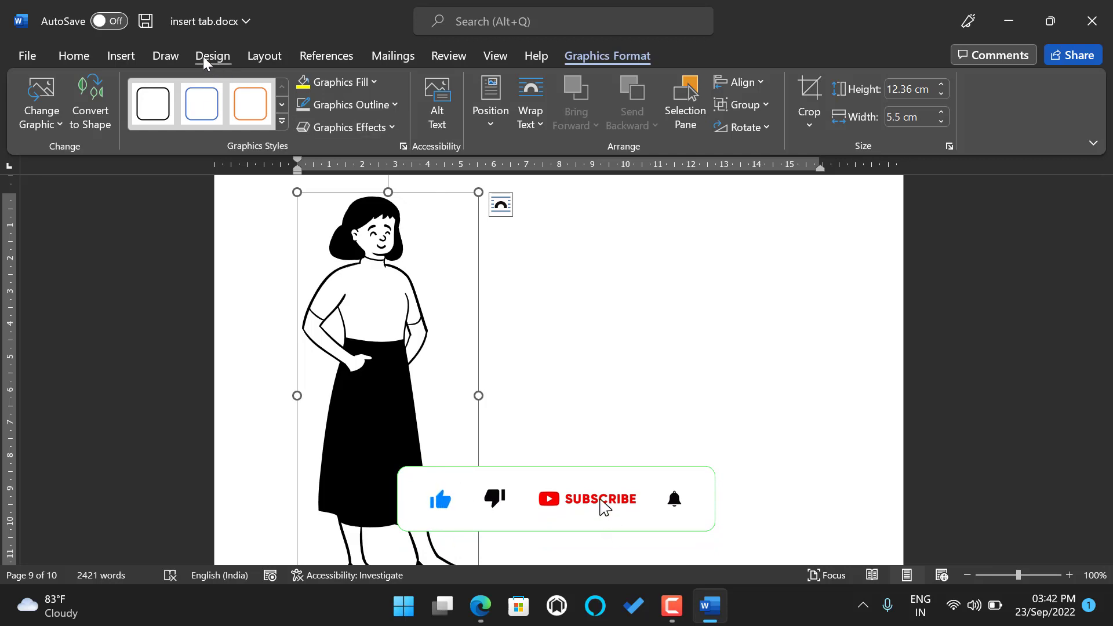
Reopen the stock library and look through the heads, faces and upper bodies in Cartoon People.
{"action": "left_click", "coordinate": [127, 58]}
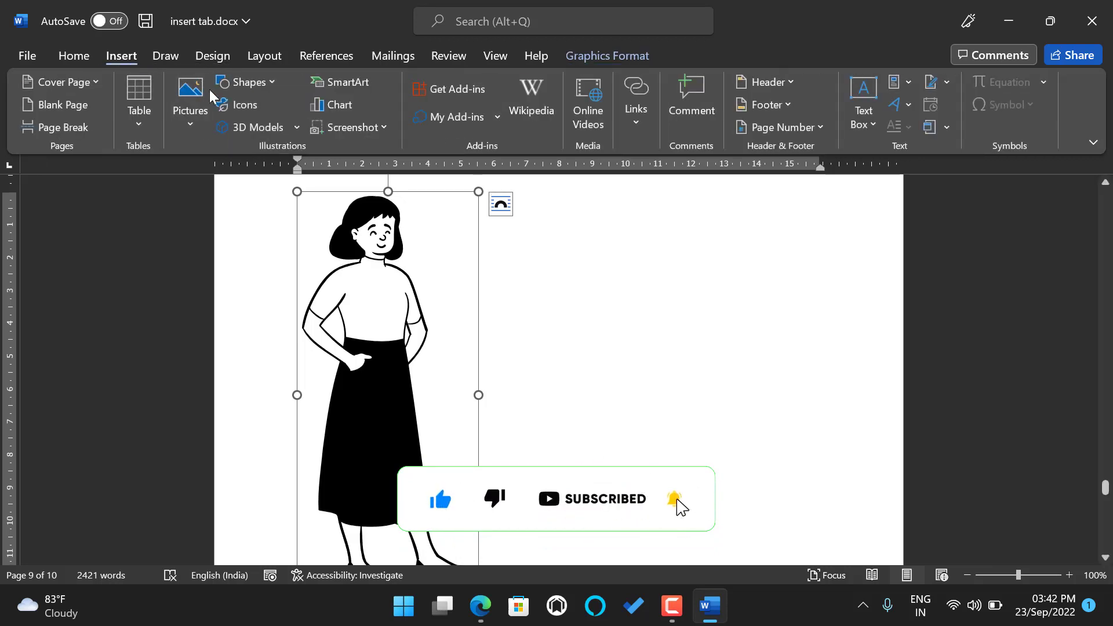
{"action": "left_click", "coordinate": [265, 101]}
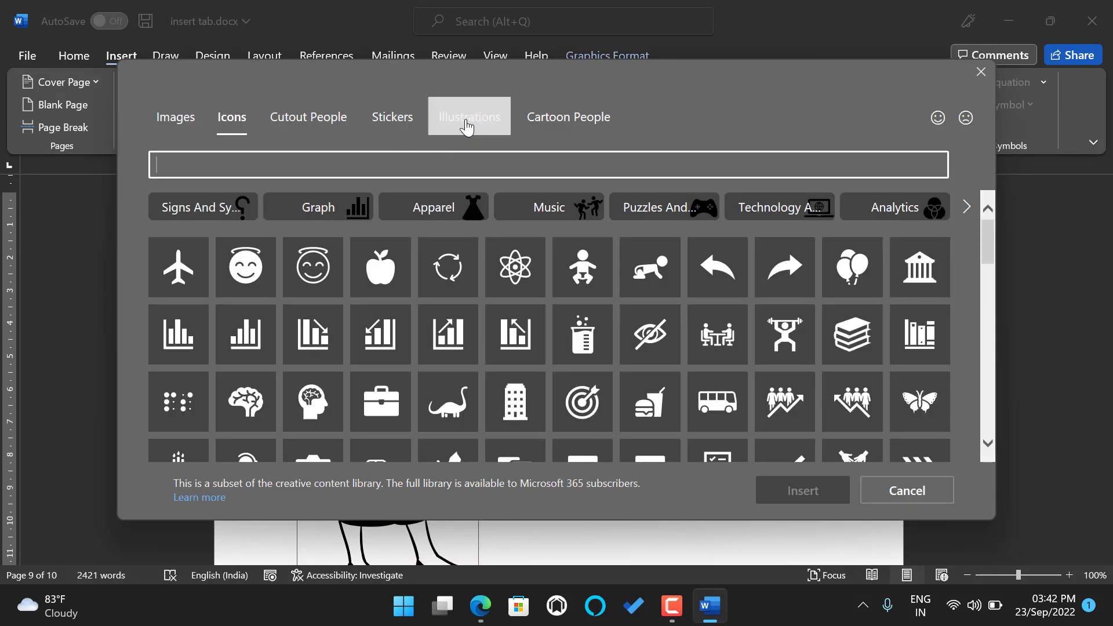
{"action": "left_click", "coordinate": [532, 123]}
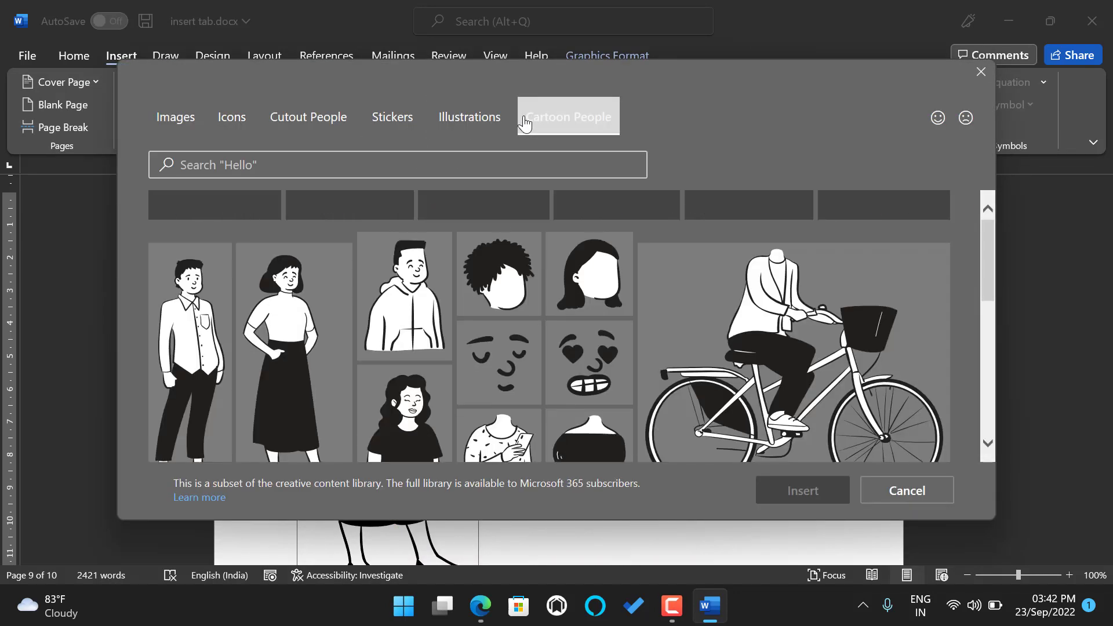
{"action": "scroll", "coordinate": [516, 269], "scroll_direction": "down", "scroll_amount": 15}
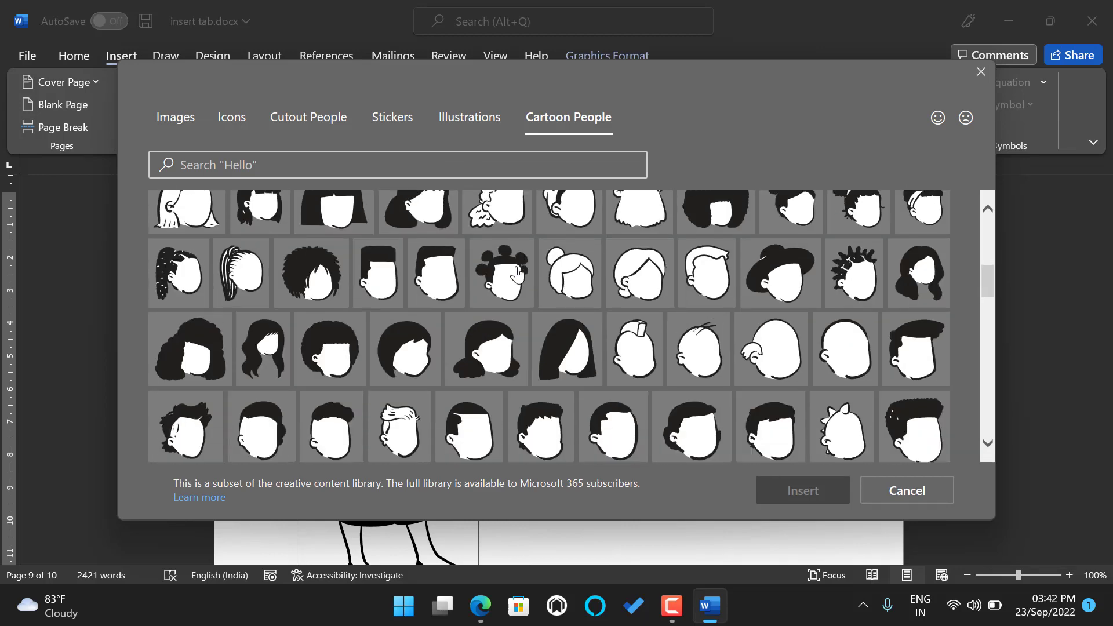
{"action": "scroll", "coordinate": [516, 266], "scroll_direction": "down", "scroll_amount": 2}
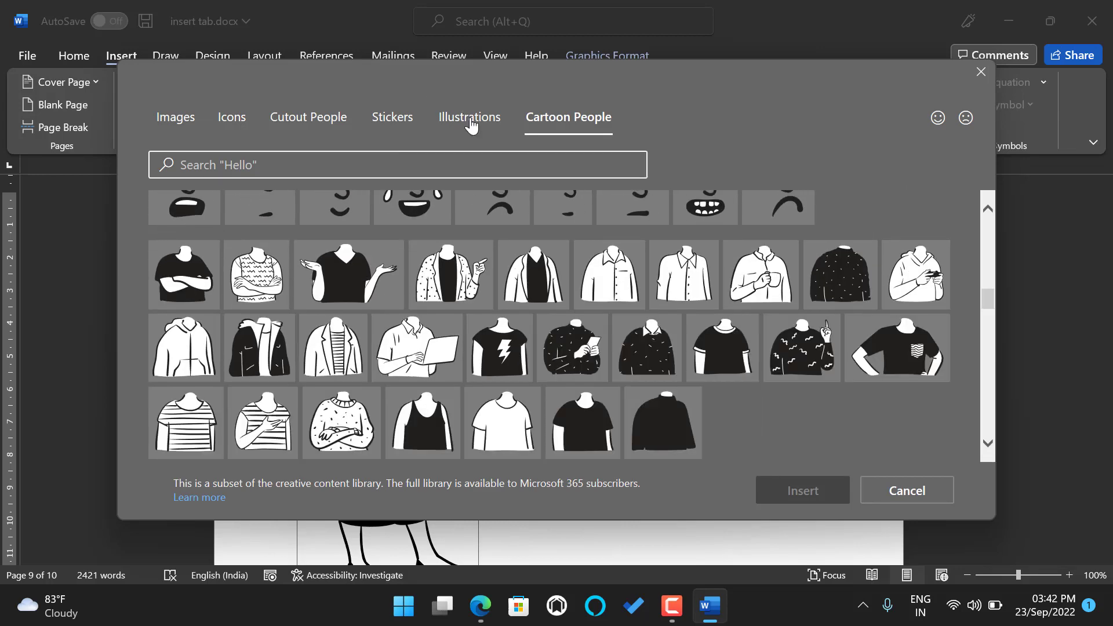
Insert the yellow and grey dinosaur from the Illustrations collection and view it on the page.
{"action": "left_click", "coordinate": [471, 122]}
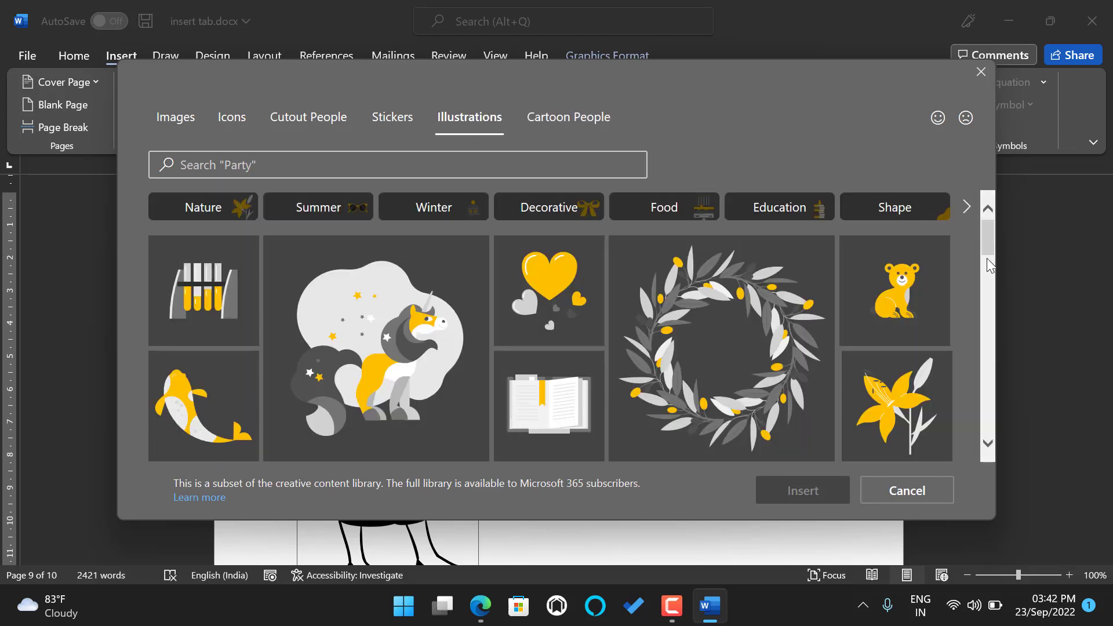
{"action": "scroll", "coordinate": [989, 264], "scroll_direction": "down", "scroll_amount": 1}
{"action": "scroll", "coordinate": [990, 290], "scroll_direction": "down", "scroll_amount": 10}
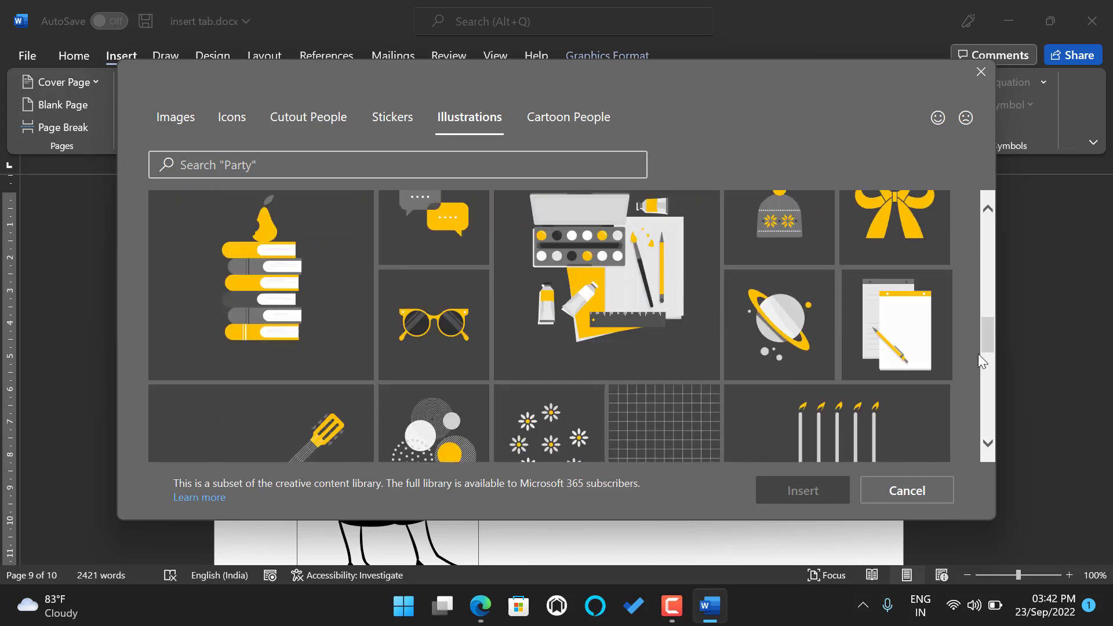
{"action": "left_click_drag", "start_coordinate": [983, 313], "coordinate": [973, 357]}
{"action": "left_click", "coordinate": [306, 276]}
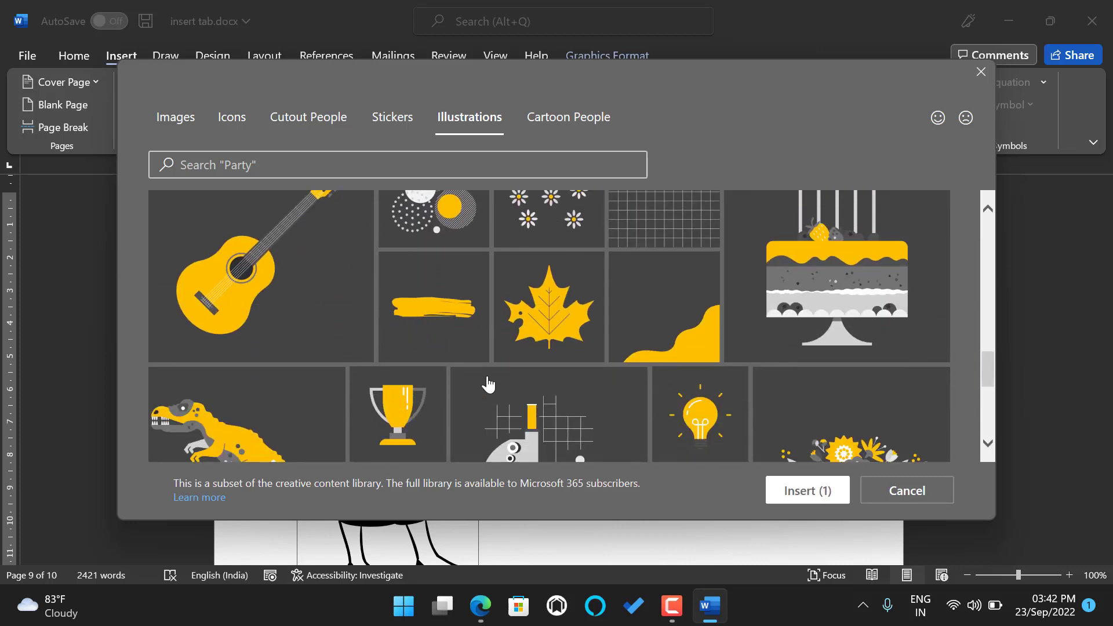
{"action": "left_click", "coordinate": [332, 380]}
{"action": "scroll", "coordinate": [539, 415], "scroll_direction": "down", "scroll_amount": 1}
{"action": "left_click", "coordinate": [815, 490]}
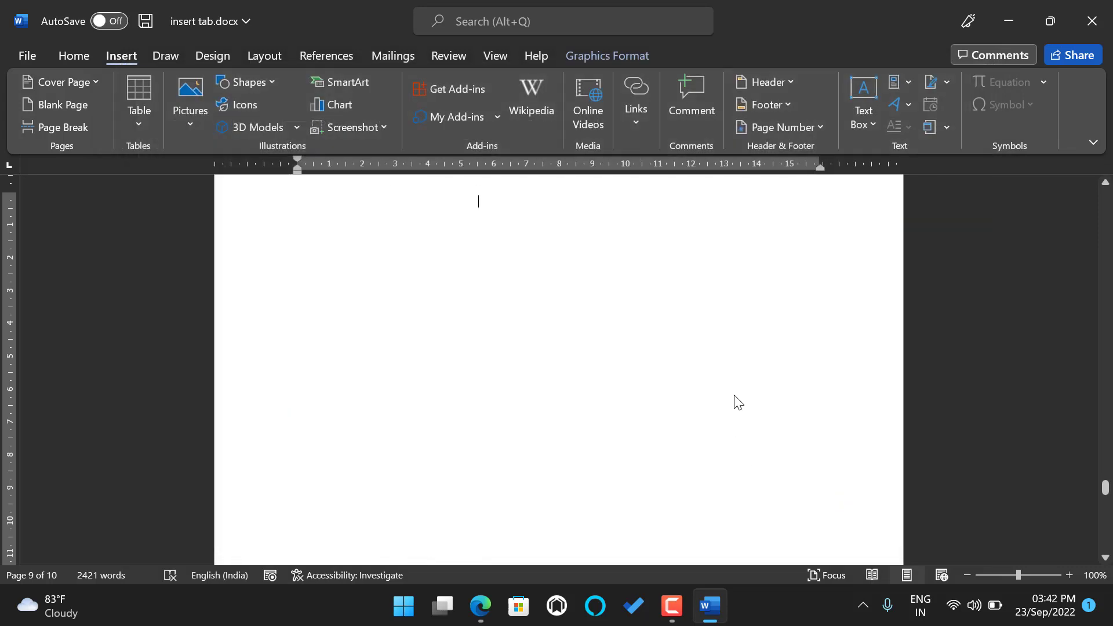
{"action": "scroll", "coordinate": [569, 464], "scroll_direction": "down", "scroll_amount": 3}
{"action": "scroll", "coordinate": [572, 462], "scroll_direction": "down", "scroll_amount": 1}
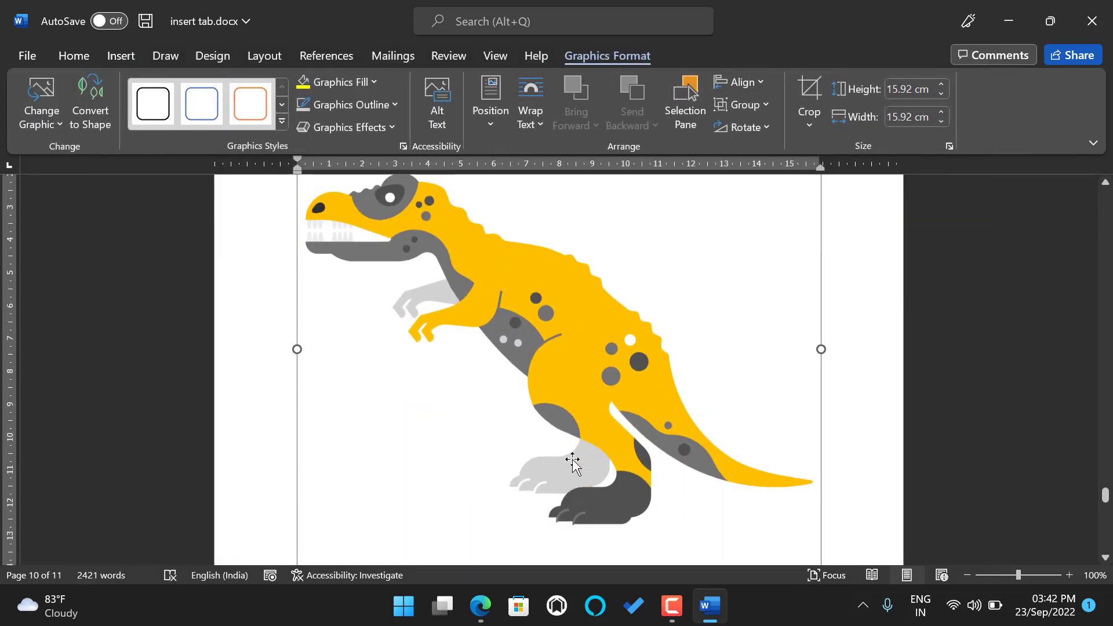
{"action": "scroll", "coordinate": [571, 459], "scroll_direction": "up", "scroll_amount": 3}
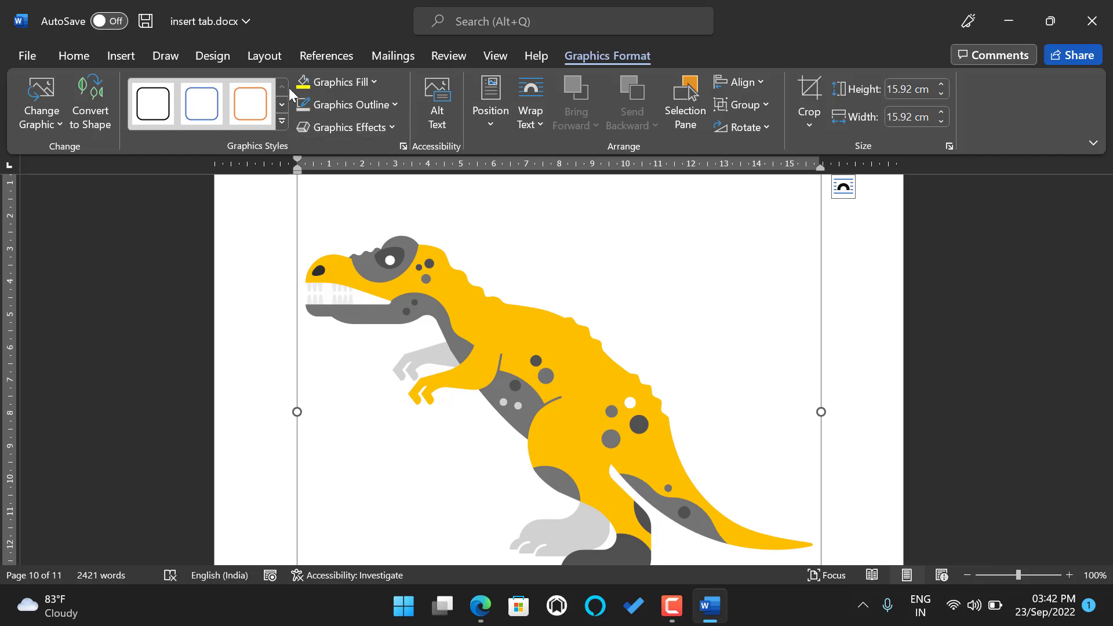
{"action": "left_click", "coordinate": [125, 54]}
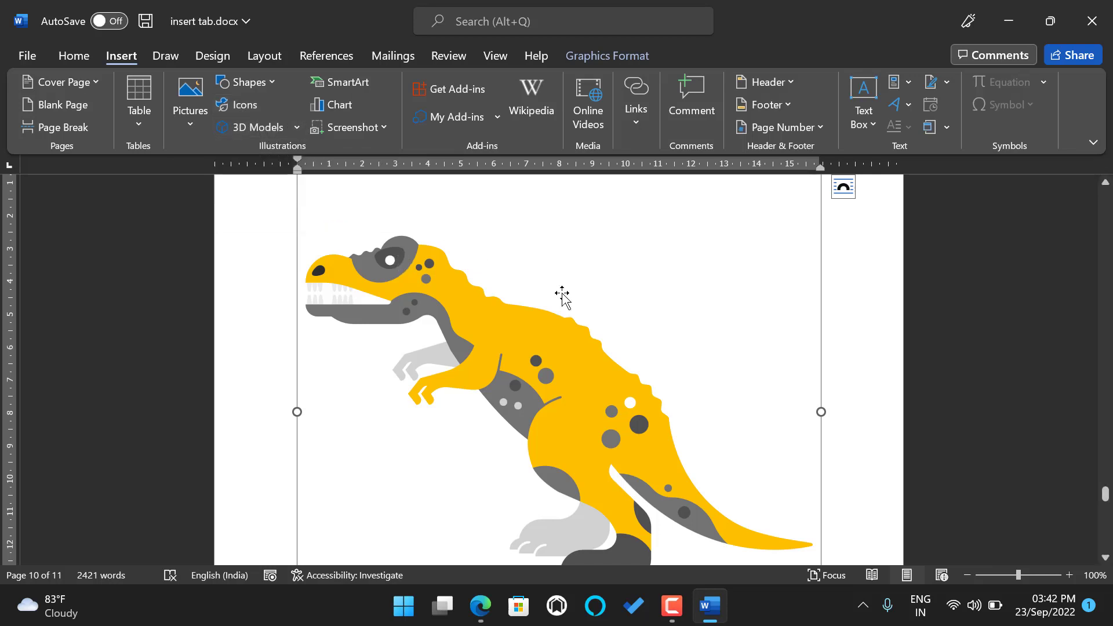
{"action": "scroll", "coordinate": [562, 294], "scroll_direction": "up", "scroll_amount": 3}
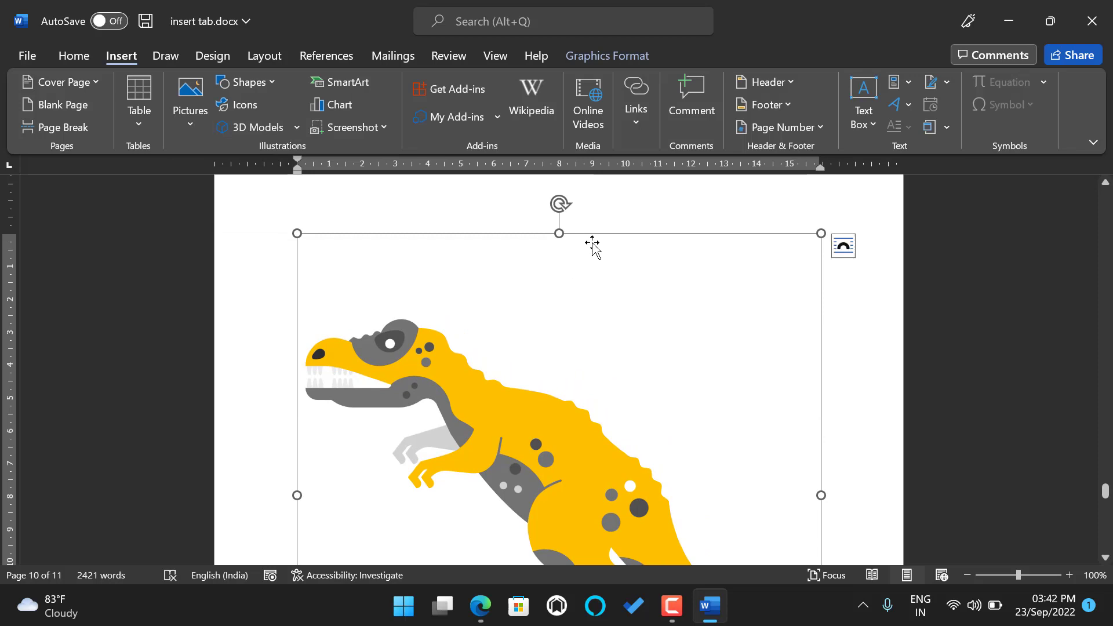
Delete the yellow dinosaur illustration and the cartoon figure of the standing woman.
{"action": "key", "text": "Delete"}
{"action": "scroll", "coordinate": [592, 247], "scroll_direction": "up", "scroll_amount": 5}
{"action": "left_click", "coordinate": [592, 247]}
{"action": "key", "text": "Delete"}
{"action": "scroll", "coordinate": [584, 242], "scroll_direction": "up", "scroll_amount": 5}
{"action": "scroll", "coordinate": [584, 243], "scroll_direction": "up", "scroll_amount": 5}
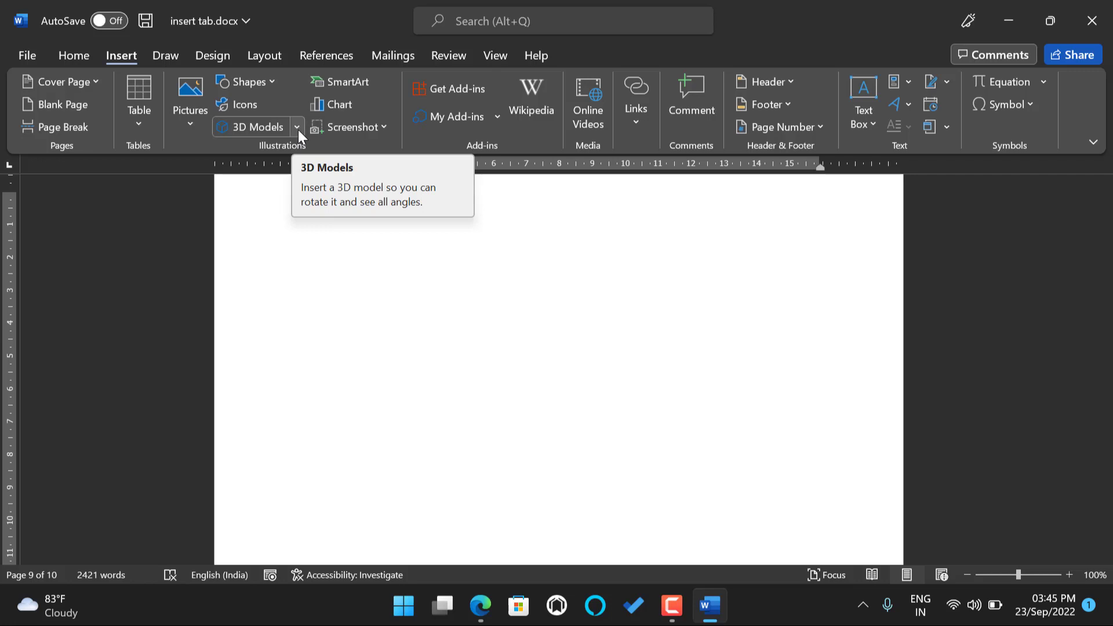
Open the stock 3D models library and look through its categories from All Animated Models to Medical.
{"action": "left_click", "coordinate": [297, 127]}
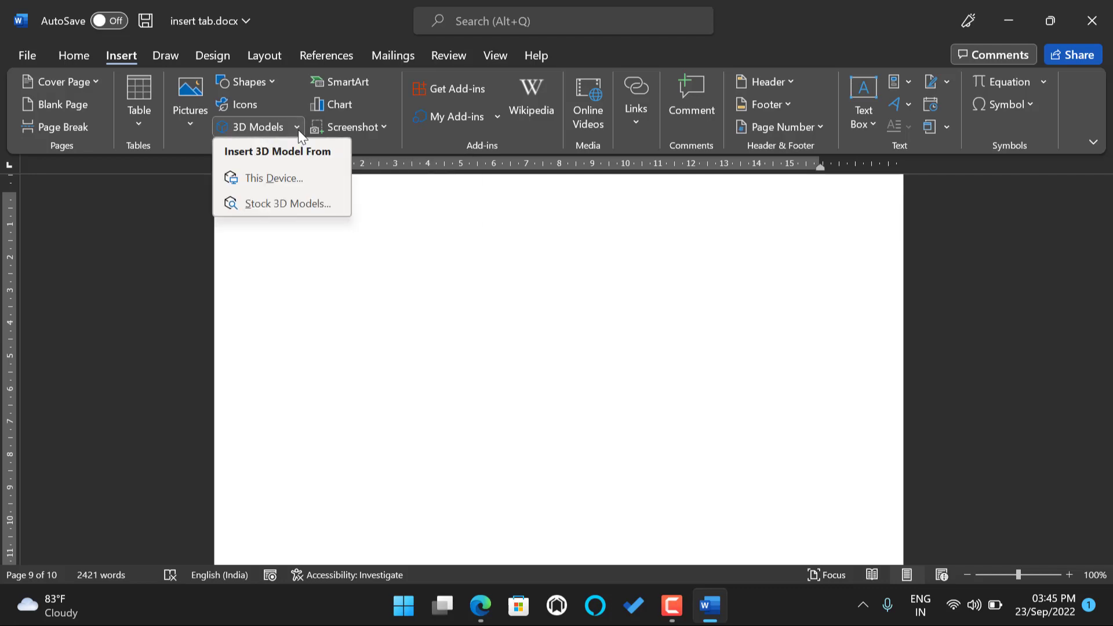
{"action": "left_click", "coordinate": [286, 271]}
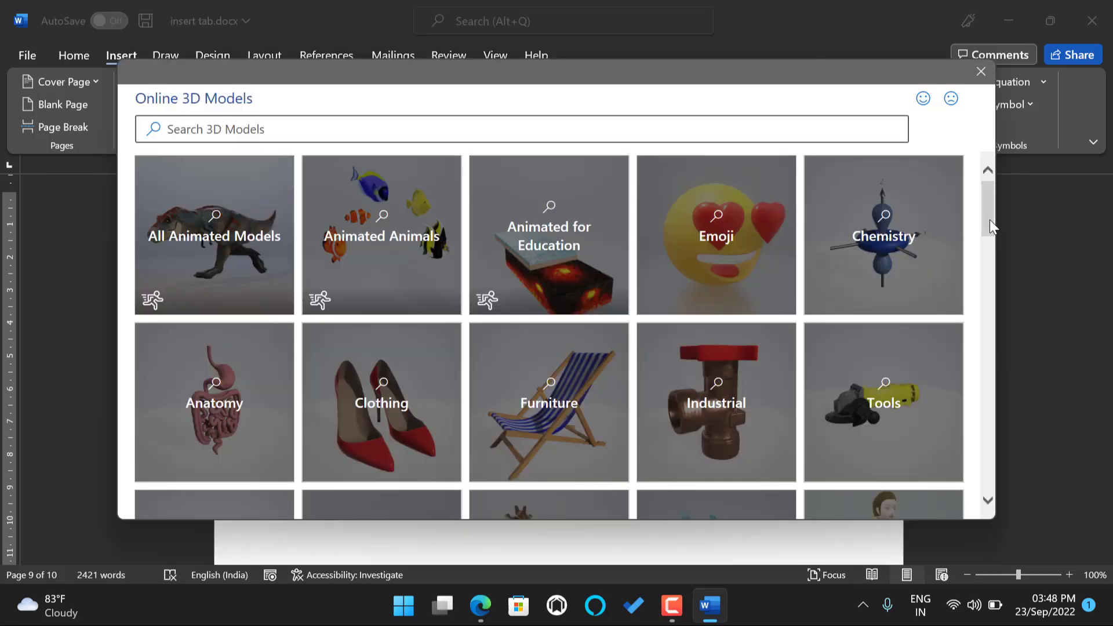
{"action": "left_click_drag", "start_coordinate": [990, 220], "coordinate": [994, 468]}
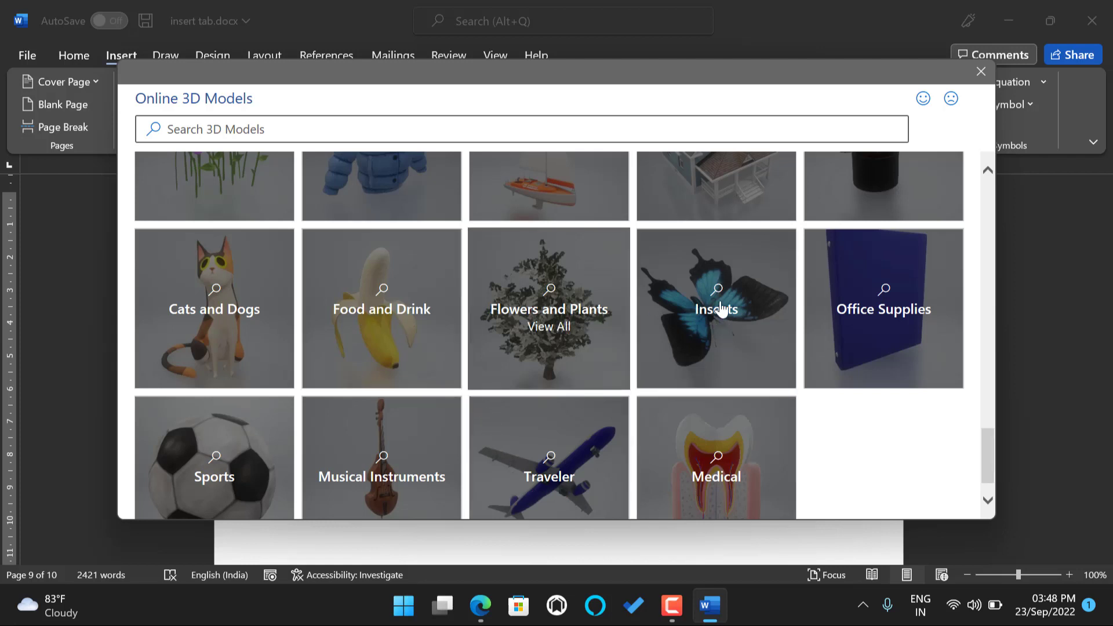
{"action": "mouse_move", "coordinate": [995, 446]}
{"action": "left_mouse_down"}
{"action": "mouse_move", "coordinate": [983, 429]}
{"action": "mouse_move", "coordinate": [979, 351]}
{"action": "mouse_move", "coordinate": [997, 336]}
{"action": "mouse_move", "coordinate": [986, 209]}
{"action": "left_mouse_up"}
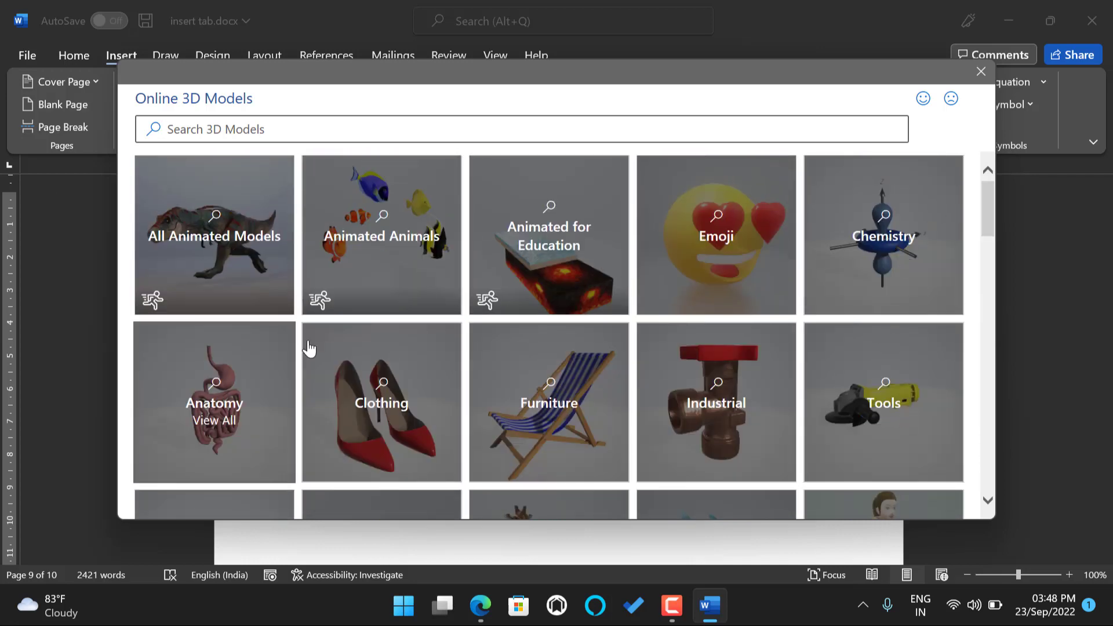
Insert the walking Tyrannosaurus model from the All Animated Models category on page 9.
{"action": "left_click", "coordinate": [196, 251]}
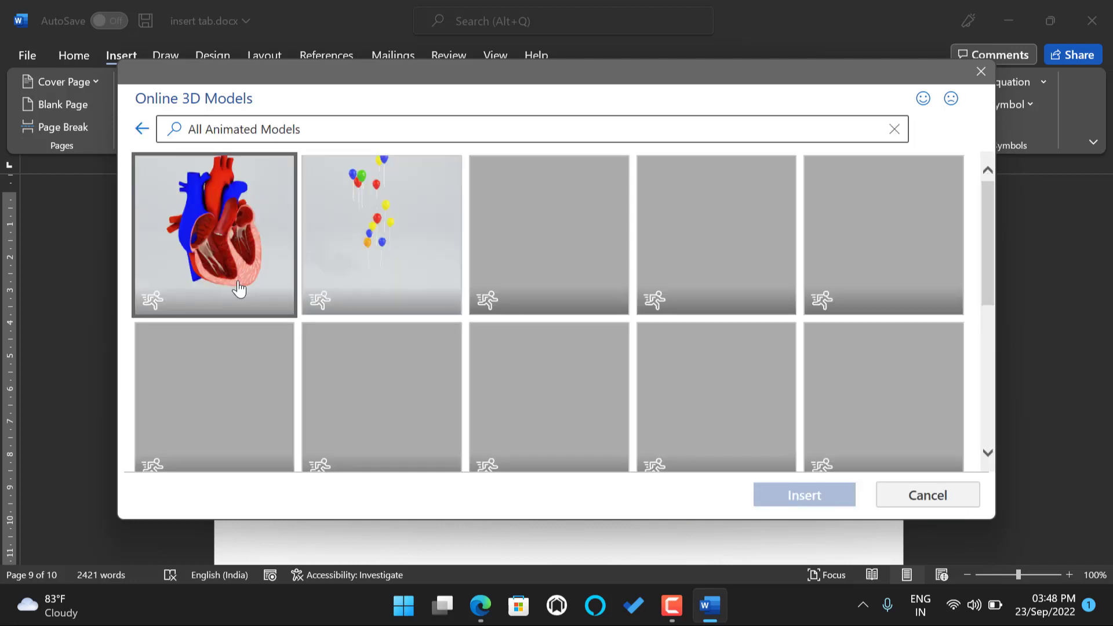
{"action": "scroll", "coordinate": [239, 288], "scroll_direction": "down", "scroll_amount": 3}
{"action": "scroll", "coordinate": [239, 288], "scroll_direction": "down", "scroll_amount": 5}
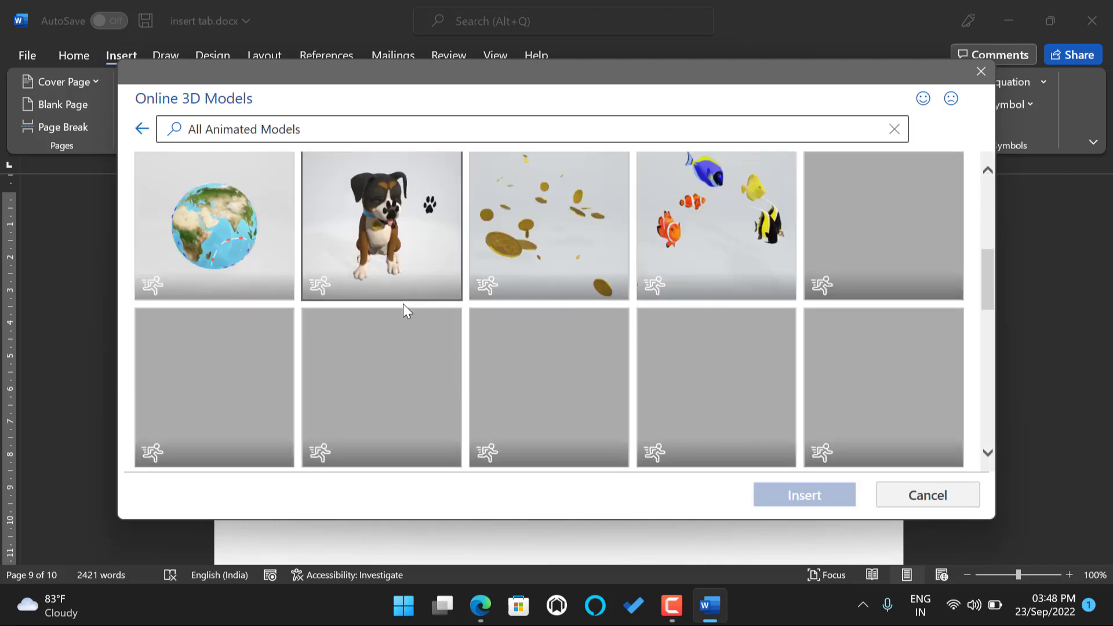
{"action": "scroll", "coordinate": [496, 293], "scroll_direction": "down", "scroll_amount": 10}
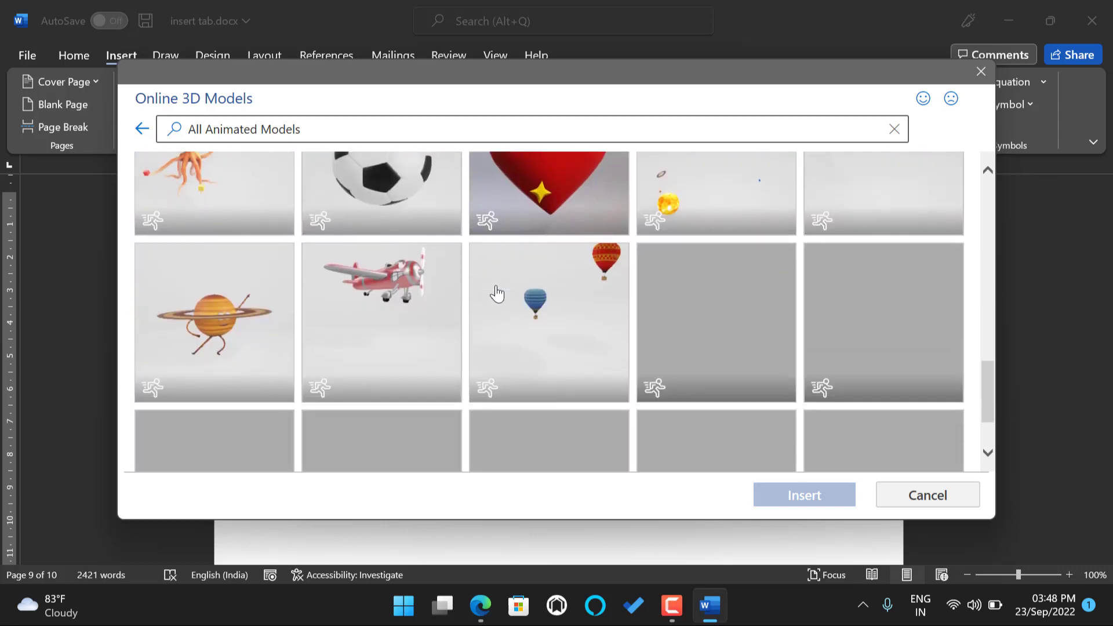
{"action": "scroll", "coordinate": [497, 294], "scroll_direction": "down", "scroll_amount": 3}
{"action": "scroll", "coordinate": [497, 294], "scroll_direction": "up", "scroll_amount": 6}
{"action": "scroll", "coordinate": [242, 219], "scroll_direction": "up", "scroll_amount": 5}
{"action": "left_click", "coordinate": [179, 306]}
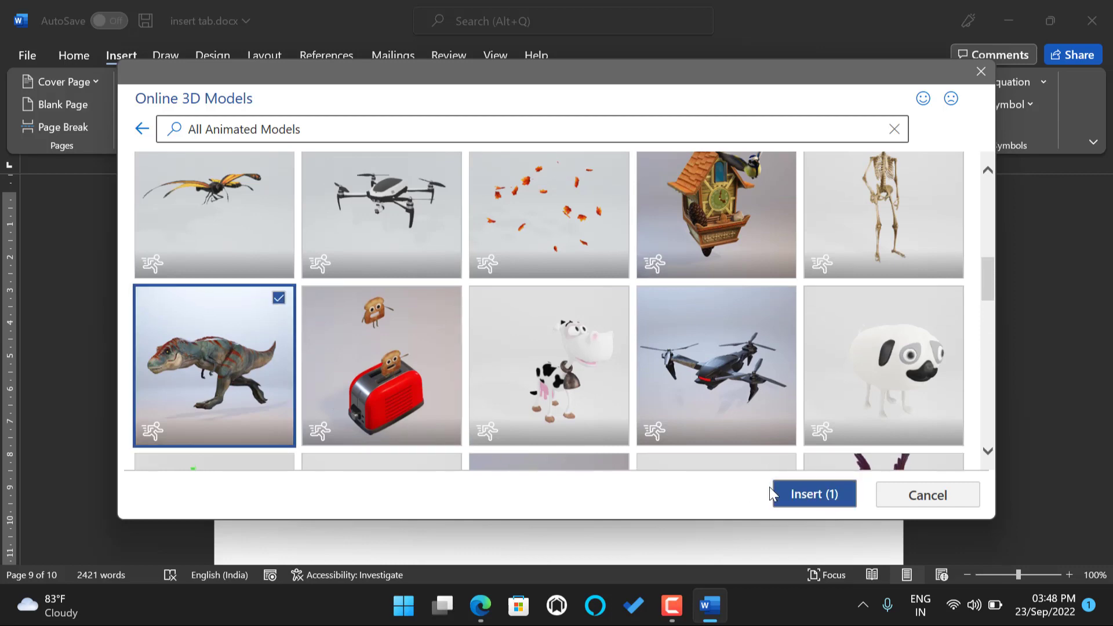
{"action": "left_click", "coordinate": [794, 497]}
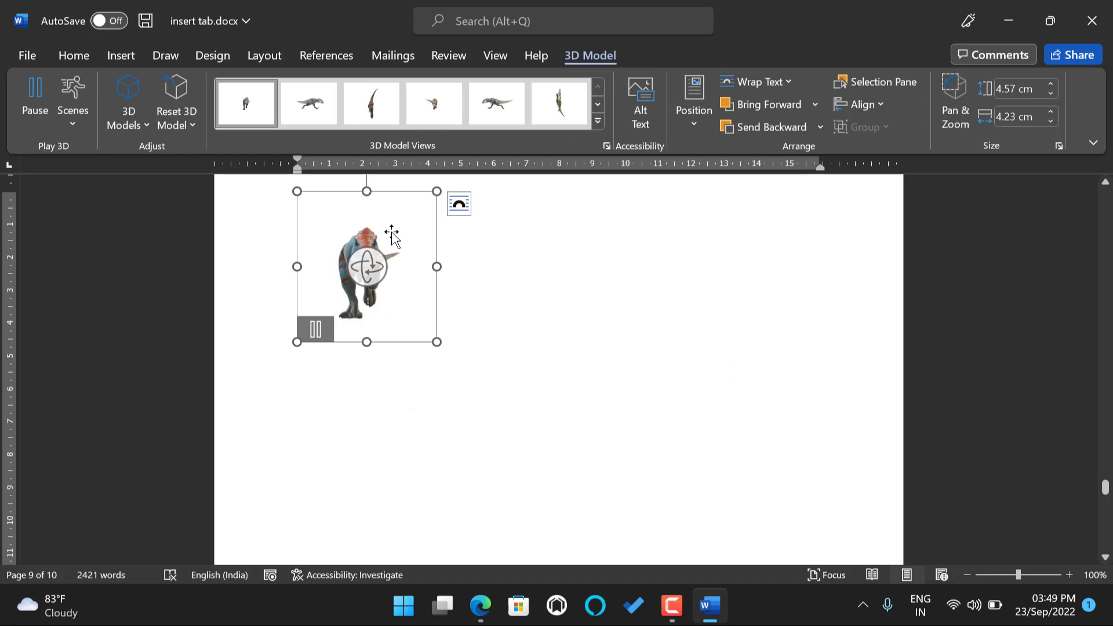
Enlarge the 3D dinosaur model to about 14.07 cm high and 13.02 cm wide.
{"action": "left_click_drag", "start_coordinate": [437, 342], "coordinate": [728, 362]}
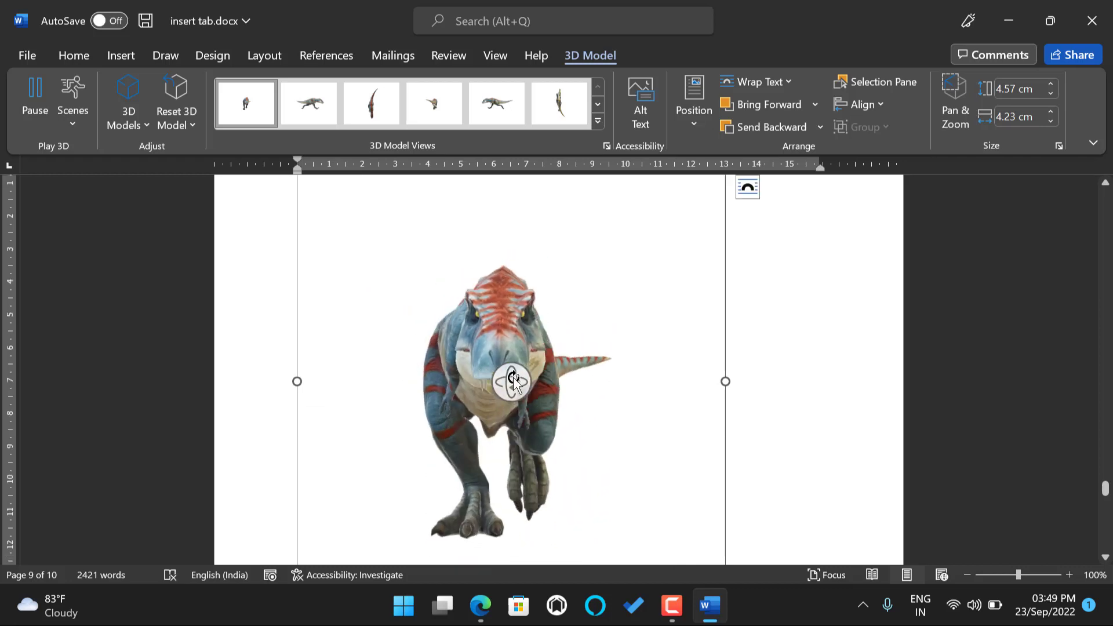
{"action": "scroll", "coordinate": [510, 348], "scroll_direction": "down", "scroll_amount": 3}
{"action": "scroll", "coordinate": [447, 404], "scroll_direction": "up", "scroll_amount": 1}
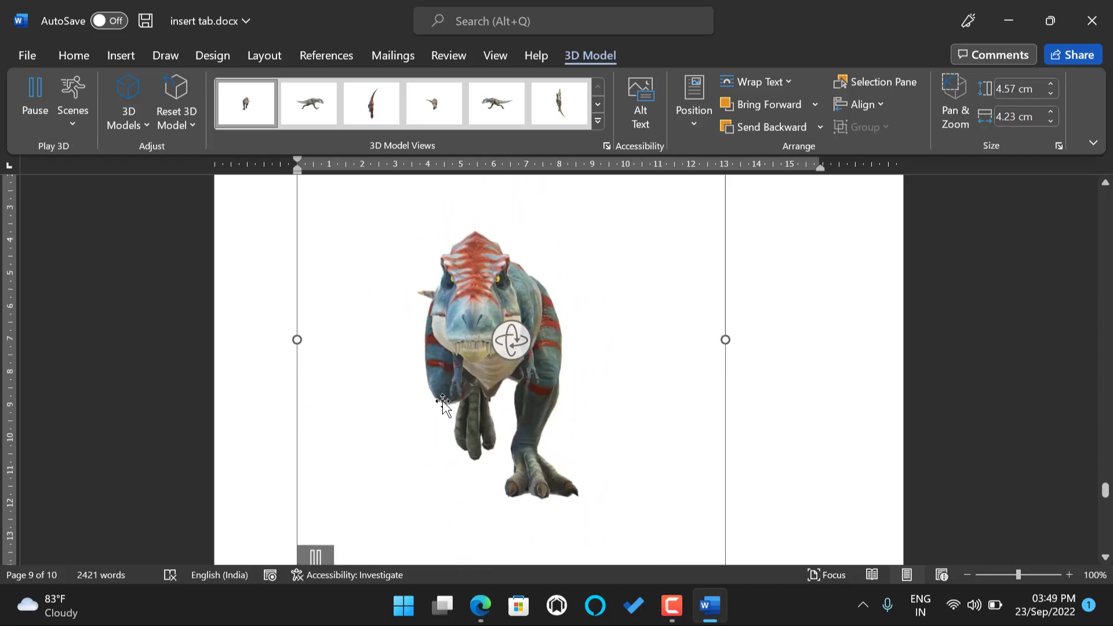
Pause and resume the 3D dinosaur's animation twice, and switch its model animation to Scene 2.
{"action": "left_click", "coordinate": [30, 95]}
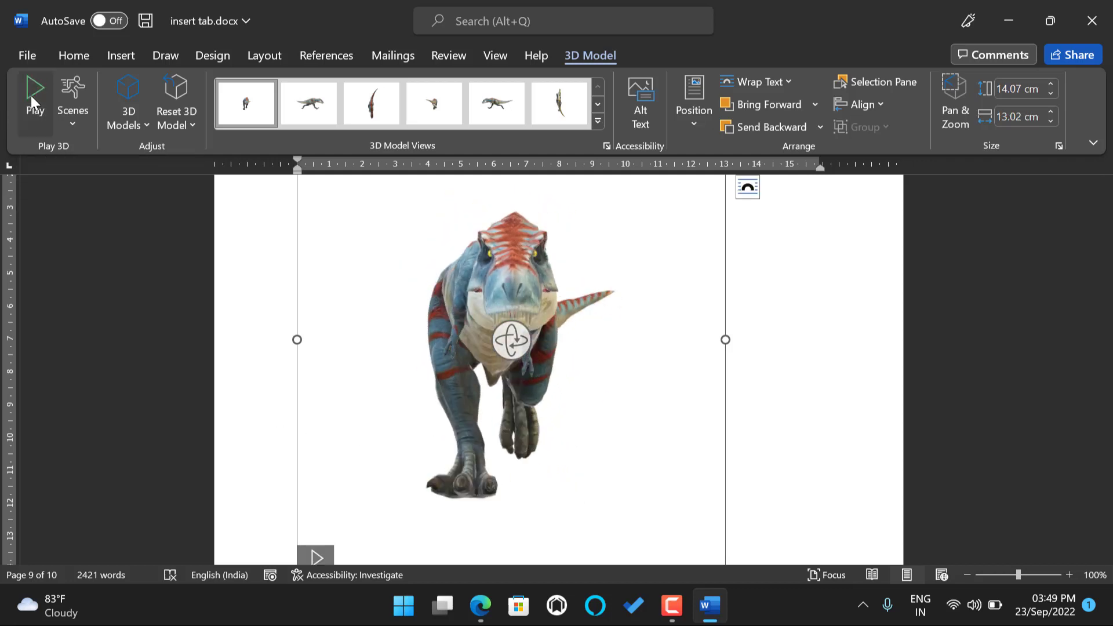
{"action": "left_click", "coordinate": [30, 96]}
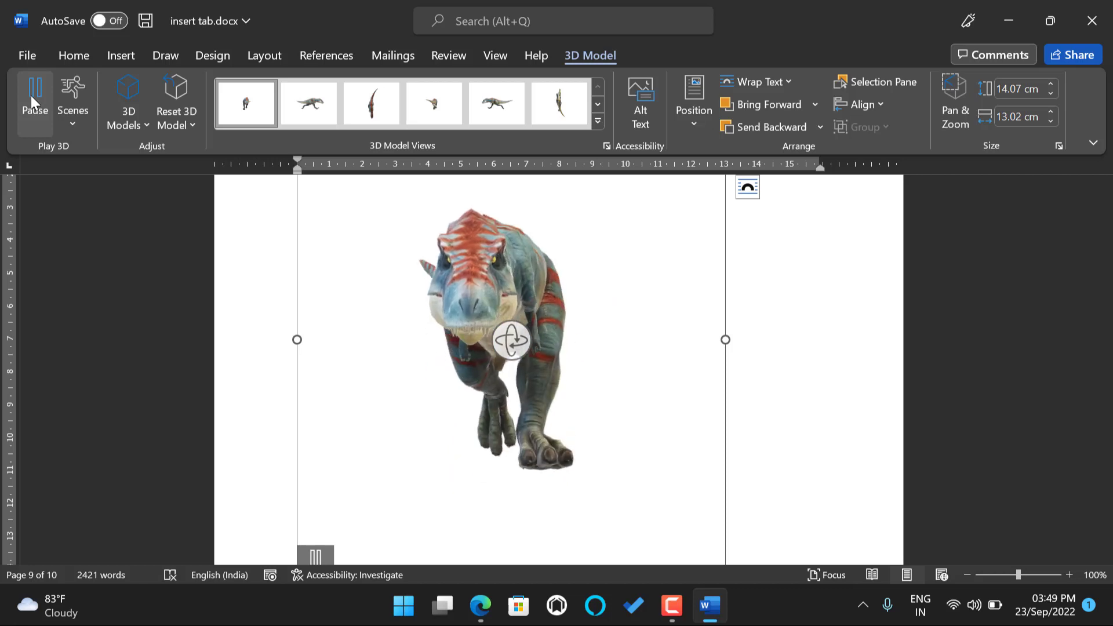
{"action": "left_click", "coordinate": [30, 96]}
{"action": "left_click", "coordinate": [30, 96]}
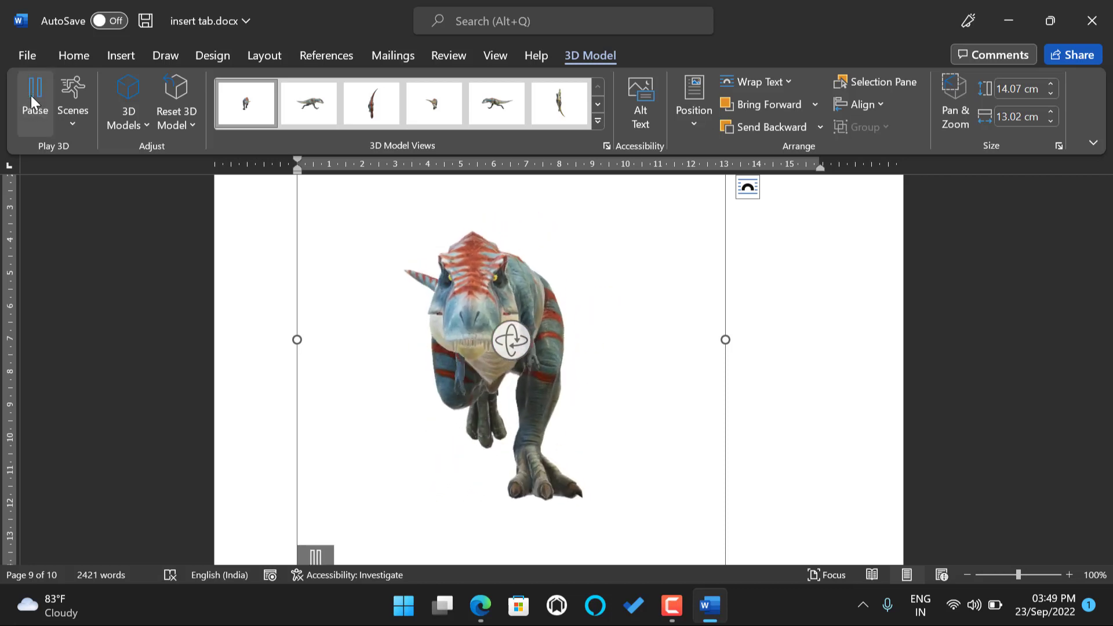
{"action": "left_click", "coordinate": [65, 117]}
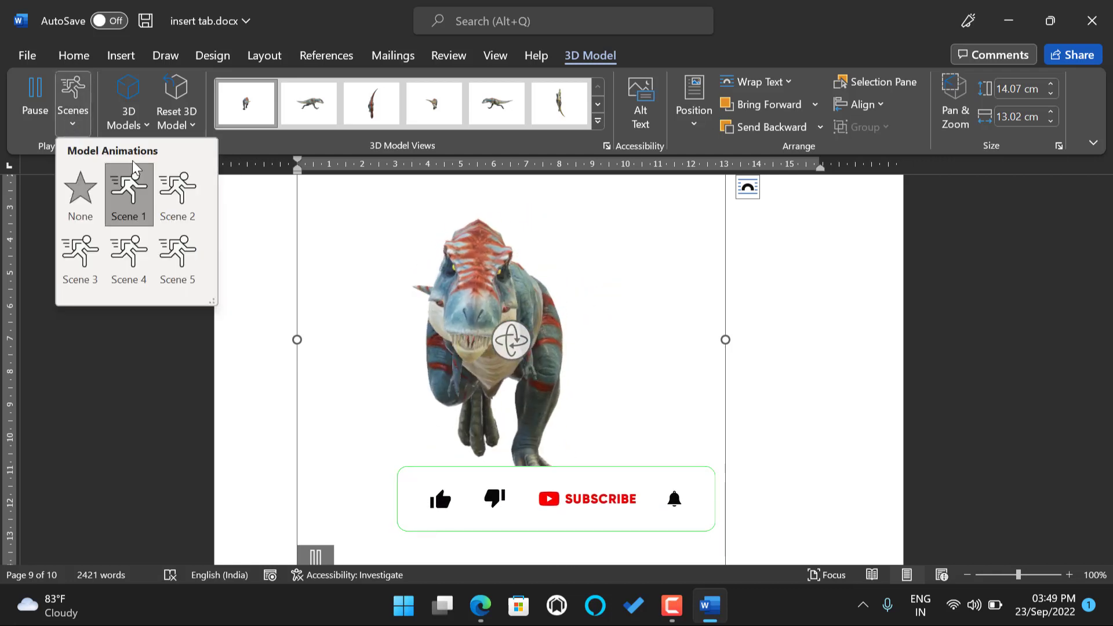
{"action": "left_click", "coordinate": [178, 196]}
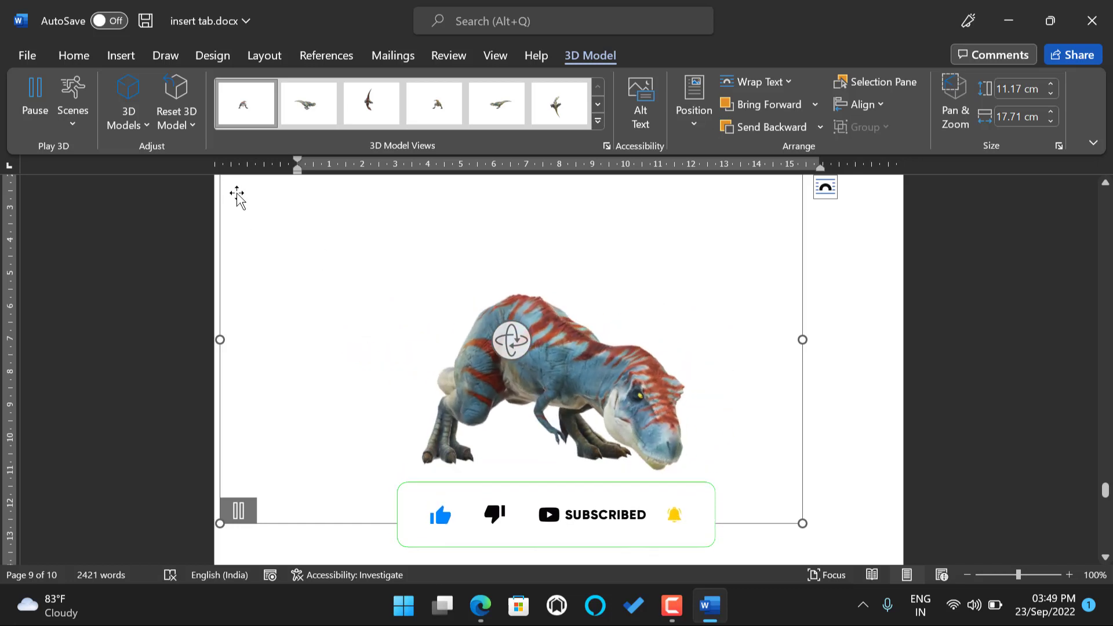
{"action": "left_click", "coordinate": [133, 125]}
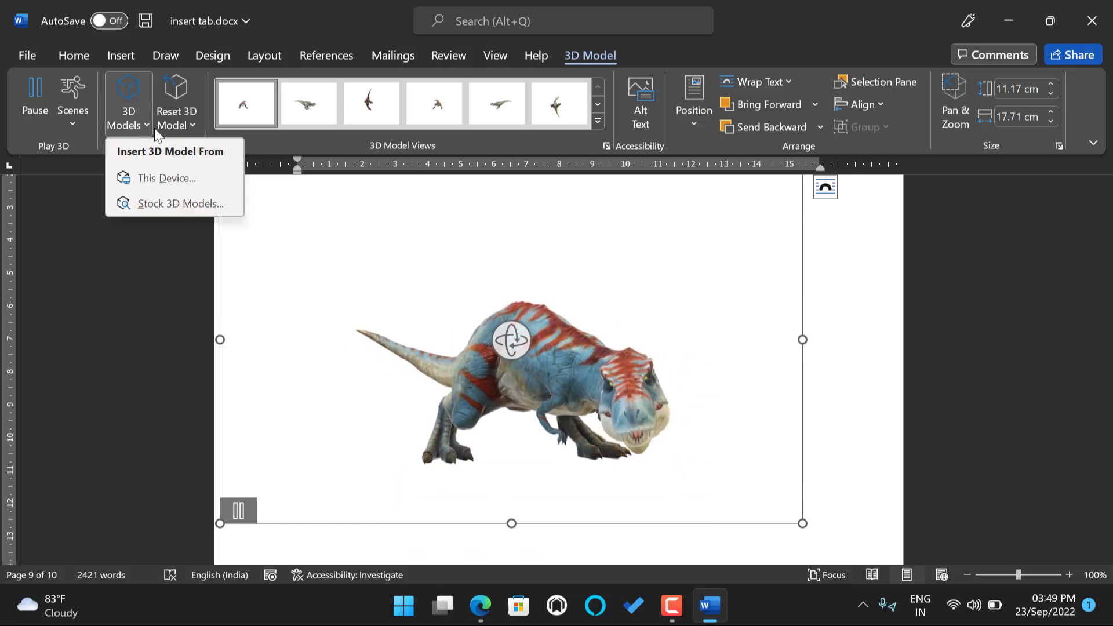
{"action": "left_click", "coordinate": [145, 203]}
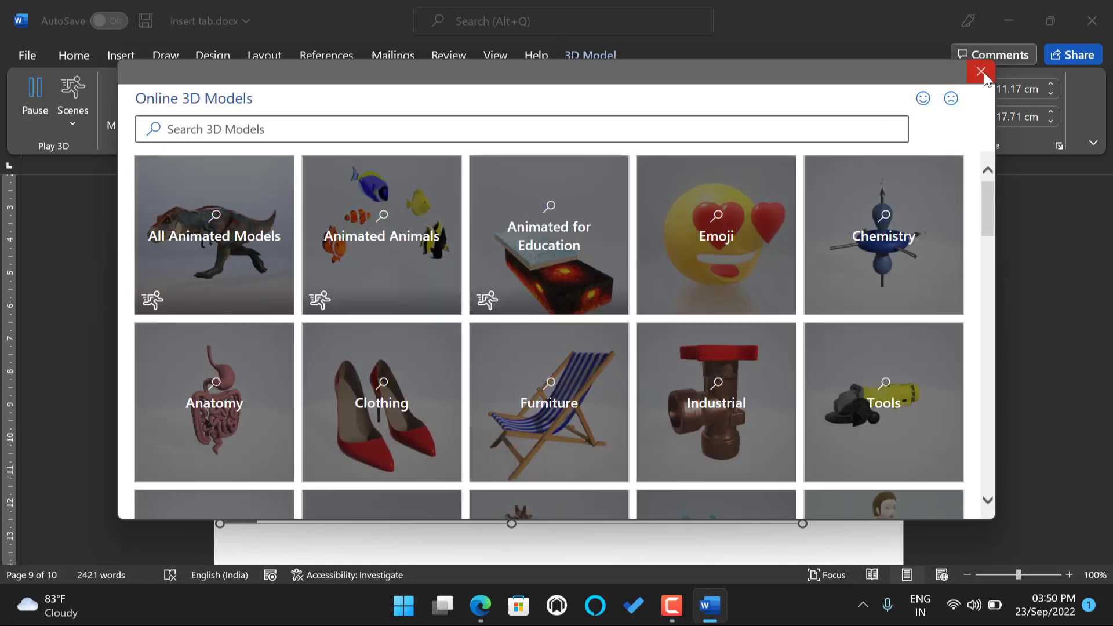
{"action": "left_click", "coordinate": [981, 72]}
Preview the 3D dinosaur's Scene 3, Scene 4 and Scene 5 animations one after another.
{"action": "left_click", "coordinate": [73, 119]}
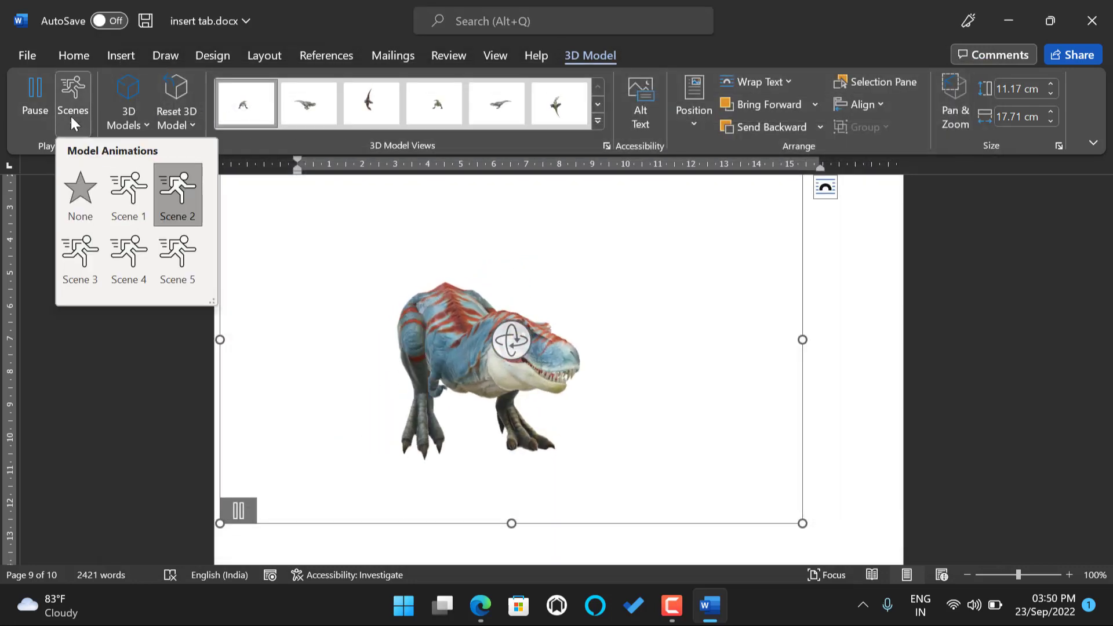
{"action": "left_click", "coordinate": [80, 252]}
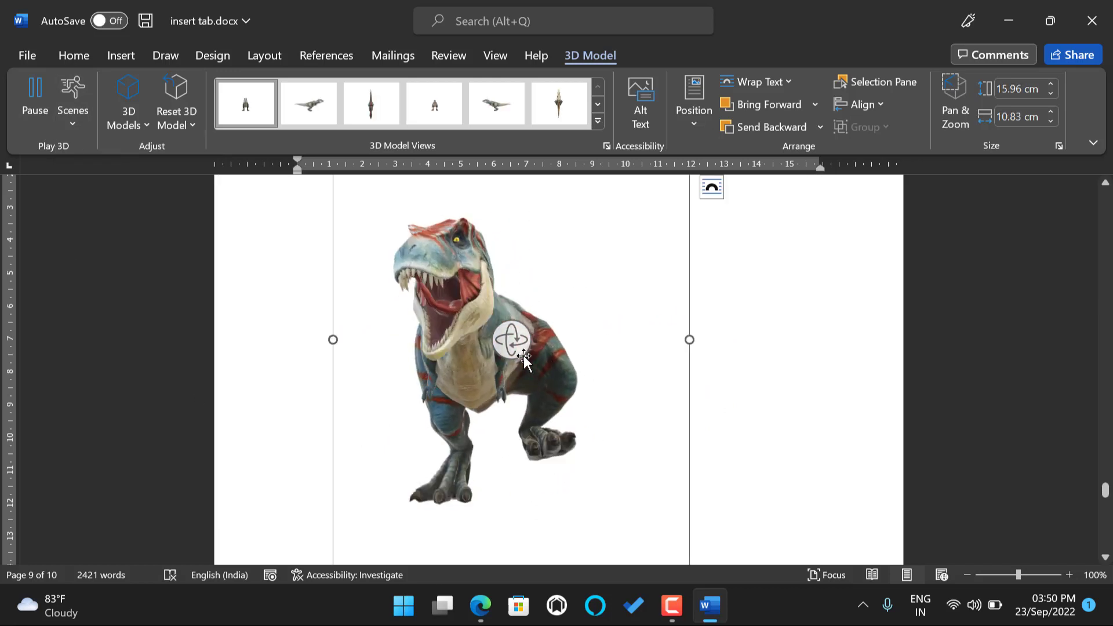
{"action": "left_click", "coordinate": [71, 131]}
{"action": "left_click", "coordinate": [139, 246]}
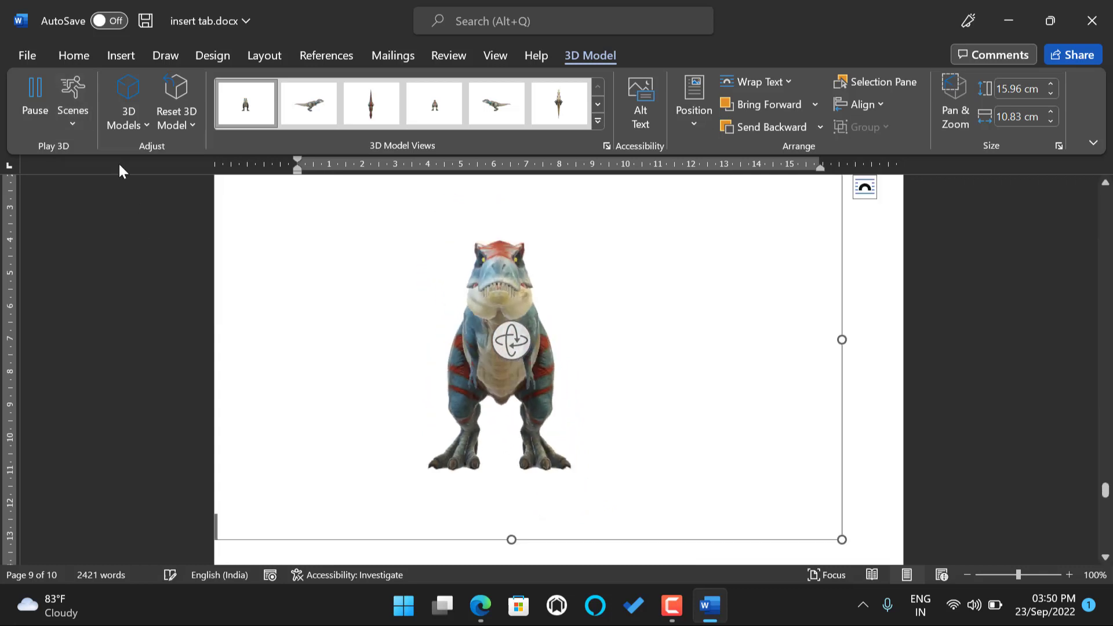
{"action": "left_click", "coordinate": [84, 124]}
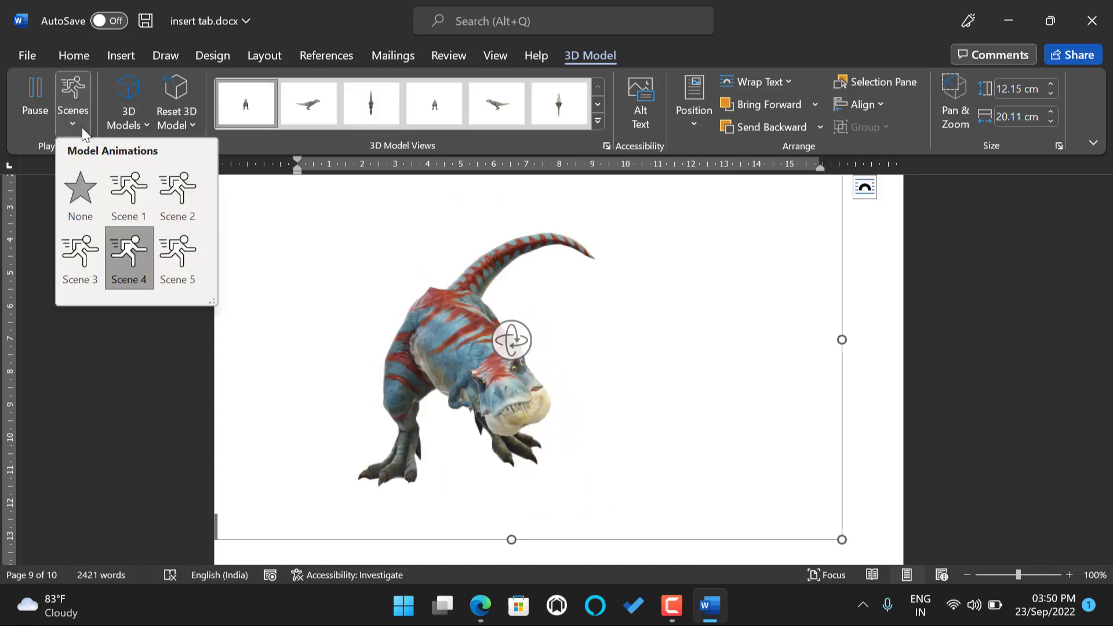
{"action": "left_click", "coordinate": [186, 258]}
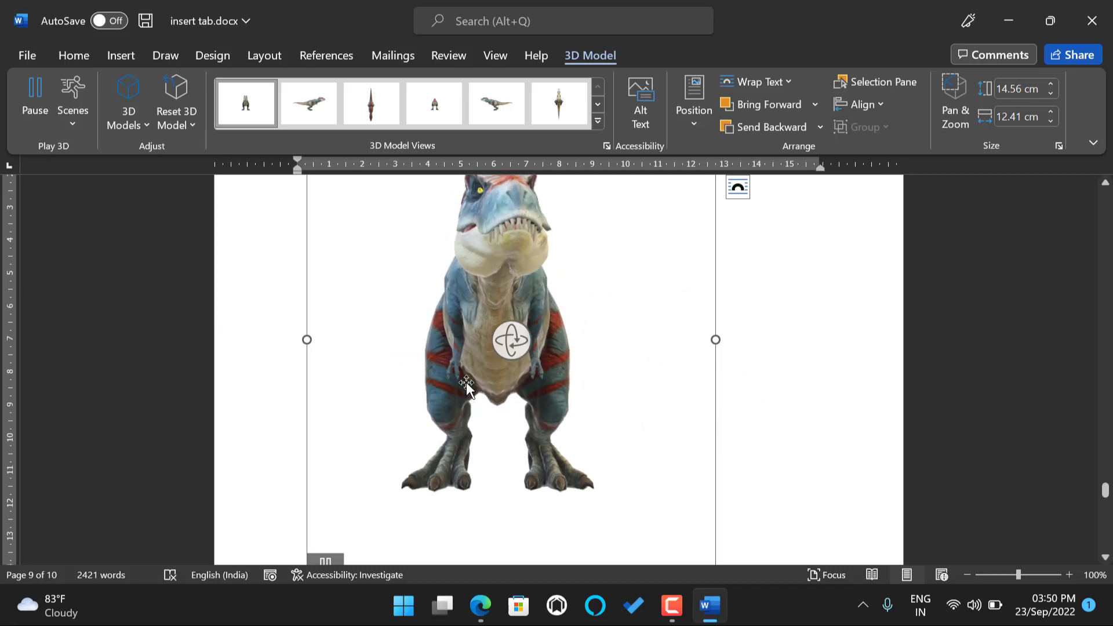
Pause and resume the 3D dinosaur's playback, and set its model animation to Scene 1.
{"action": "scroll", "coordinate": [467, 384], "scroll_direction": "up", "scroll_amount": 1}
{"action": "left_click", "coordinate": [41, 89]}
{"action": "left_click", "coordinate": [40, 89]}
{"action": "left_click", "coordinate": [75, 124]}
{"action": "left_click", "coordinate": [132, 190]}
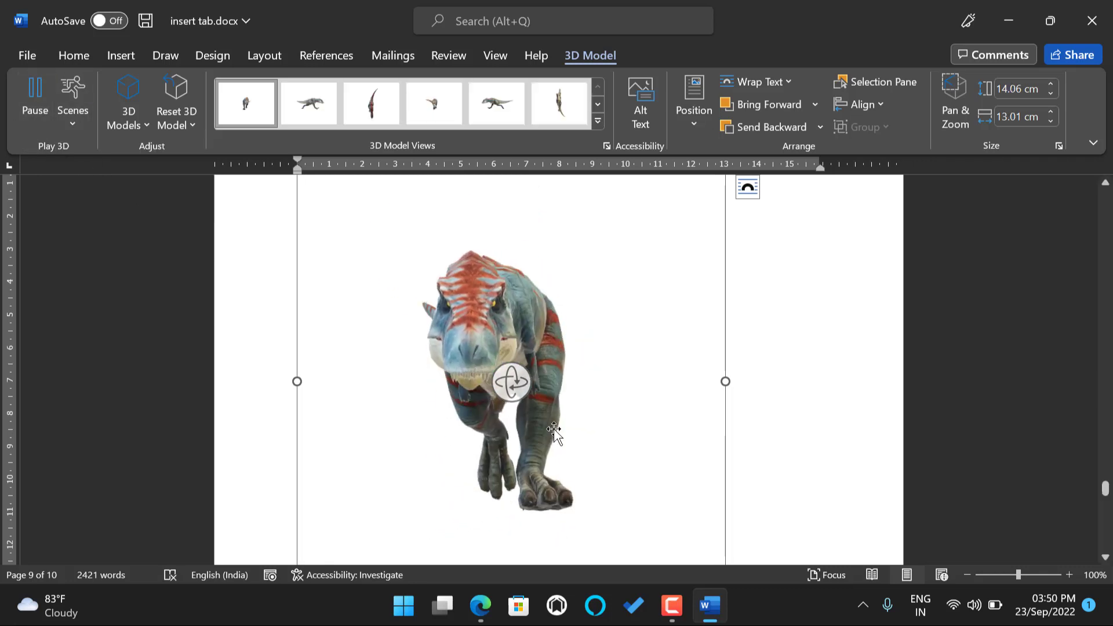
Rotate the 3D dinosaur into a three-quarter view with its head towards the page's right edge.
{"action": "left_click_drag", "start_coordinate": [510, 381], "coordinate": [513, 386]}
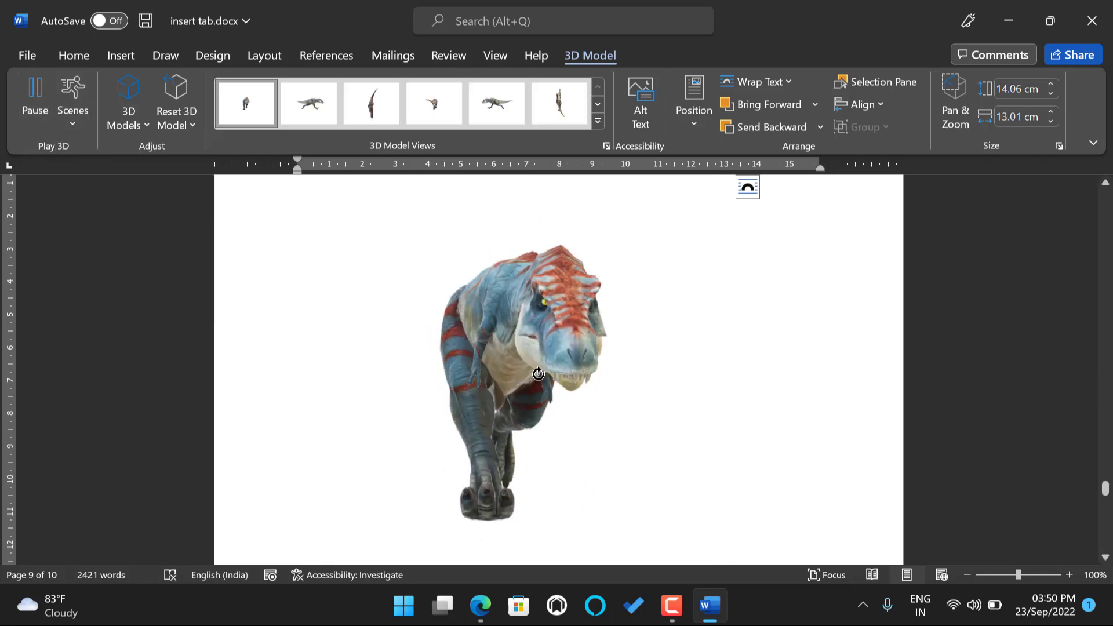
{"action": "left_click_drag", "start_coordinate": [497, 328], "coordinate": [274, 368]}
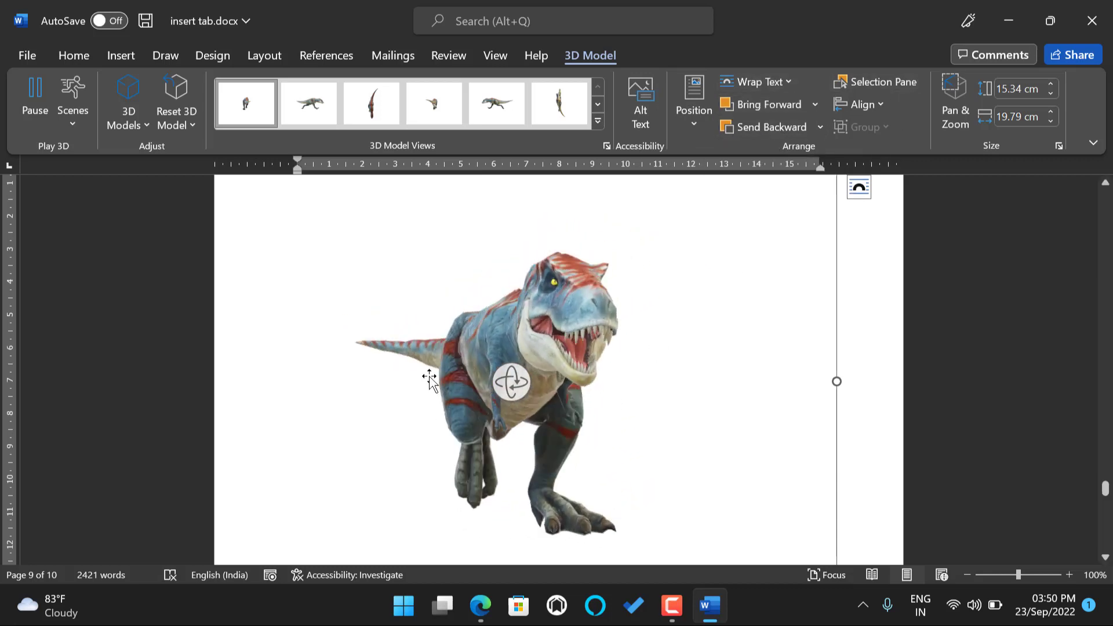
Delete the animated 3D dinosaur model from page 9.
{"action": "scroll", "coordinate": [579, 362], "scroll_direction": "down", "scroll_amount": 3}
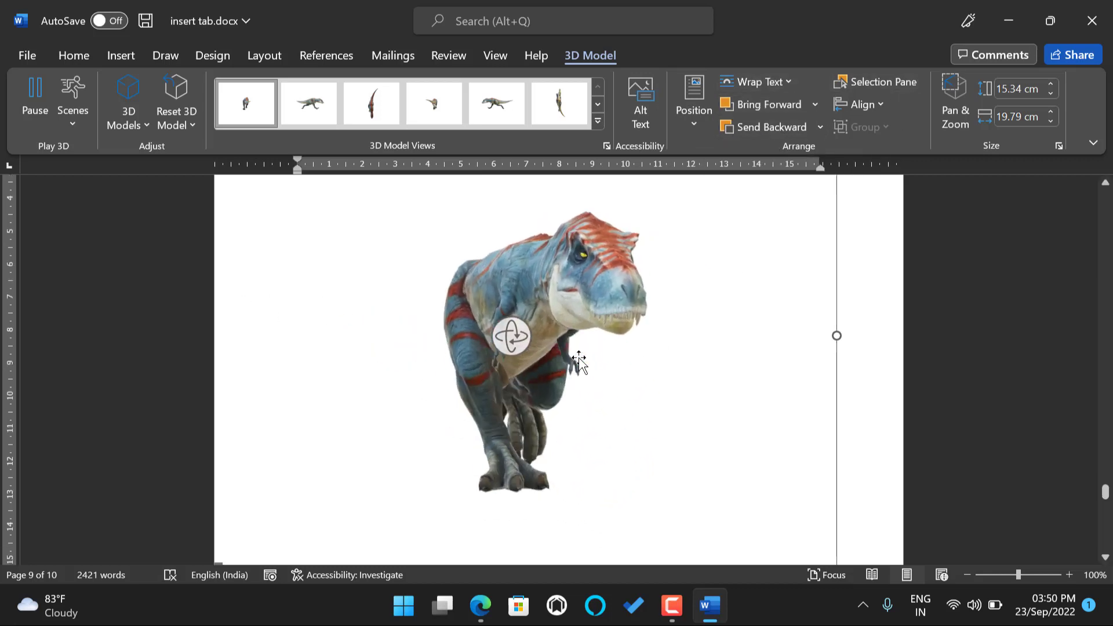
{"action": "scroll", "coordinate": [579, 358], "scroll_direction": "down", "scroll_amount": 2}
{"action": "scroll", "coordinate": [487, 278], "scroll_direction": "up", "scroll_amount": 3}
{"action": "scroll", "coordinate": [835, 354], "scroll_direction": "down", "scroll_amount": 1}
{"action": "scroll", "coordinate": [817, 400], "scroll_direction": "down", "scroll_amount": 3}
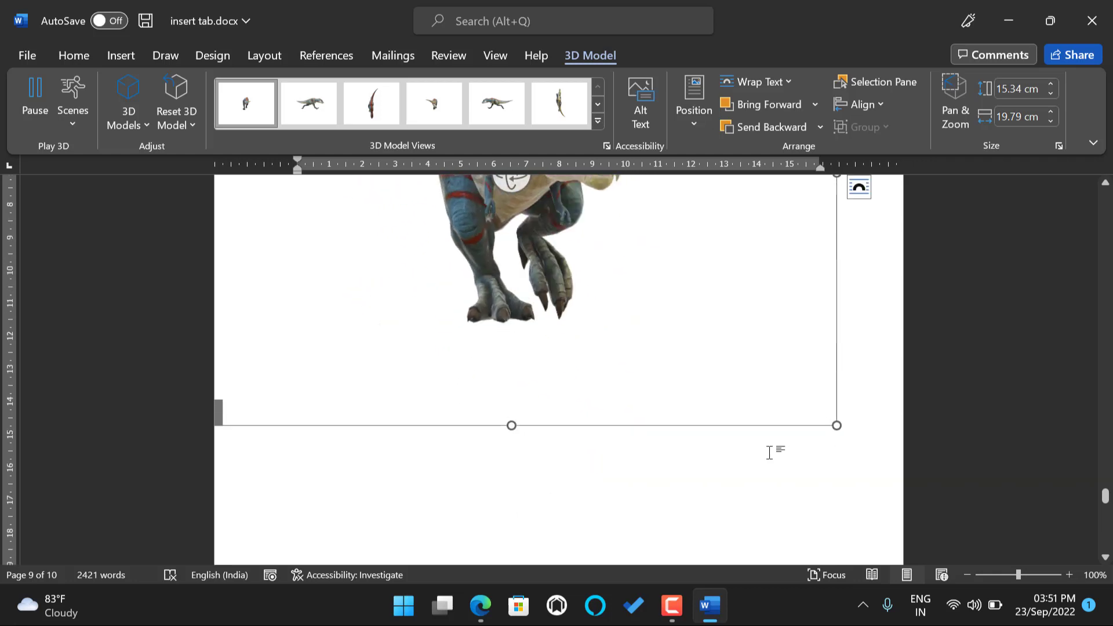
{"action": "scroll", "coordinate": [770, 455], "scroll_direction": "up", "scroll_amount": 2}
{"action": "scroll", "coordinate": [771, 455], "scroll_direction": "up", "scroll_amount": 6}
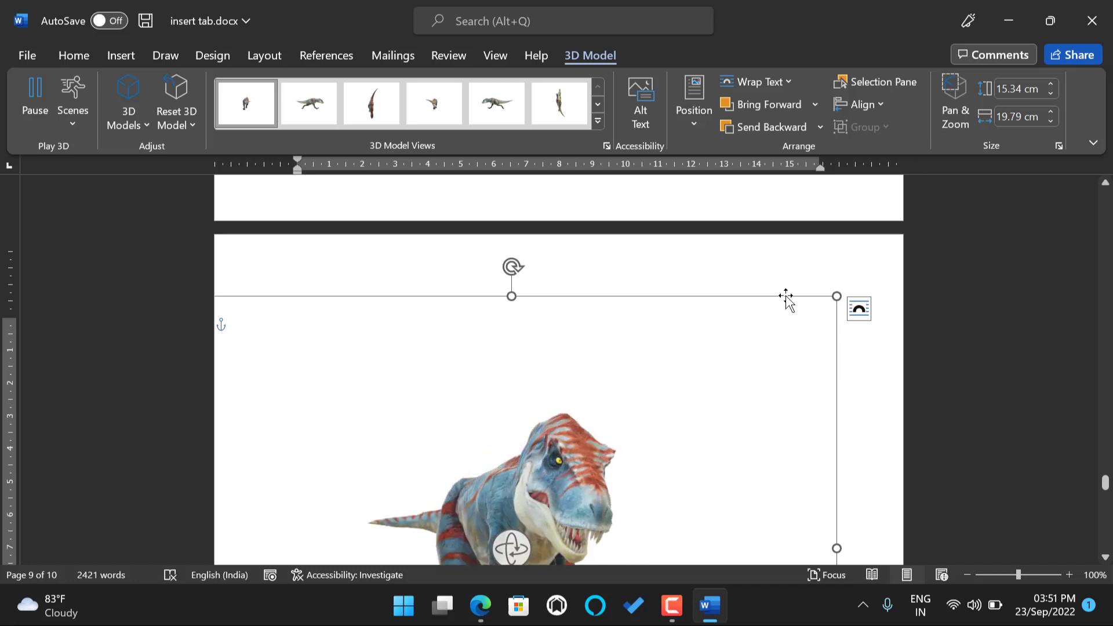
{"action": "left_click", "coordinate": [563, 294]}
Open the SmartArt graphic chooser and look through its layout categories from List and Process through to Pyramid and Picture.
{"action": "left_click", "coordinate": [121, 56]}
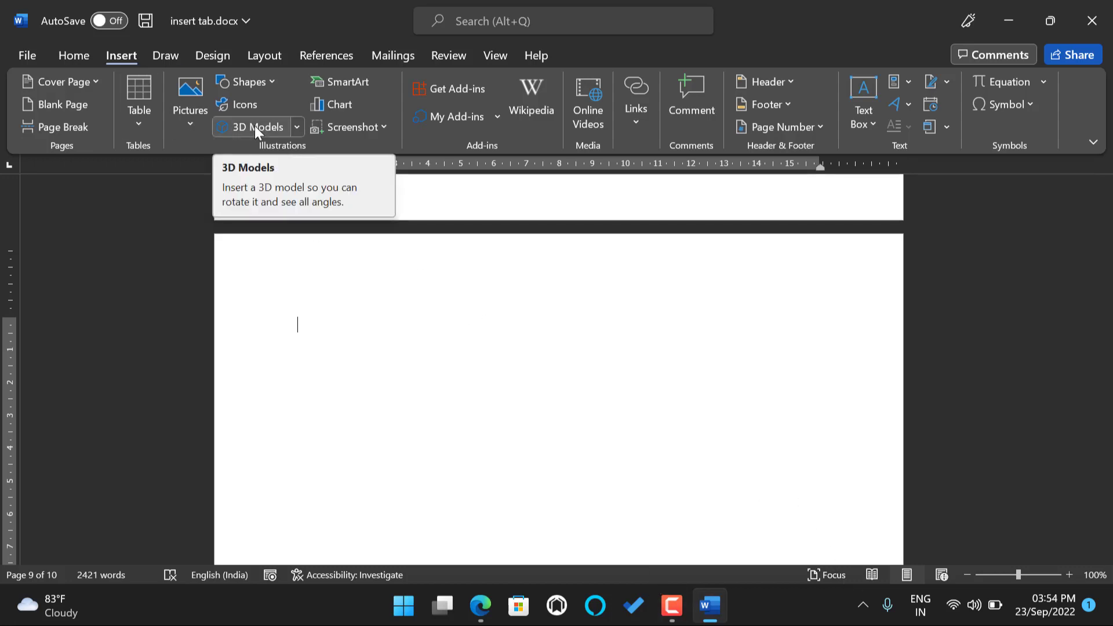
{"action": "left_click", "coordinate": [373, 84]}
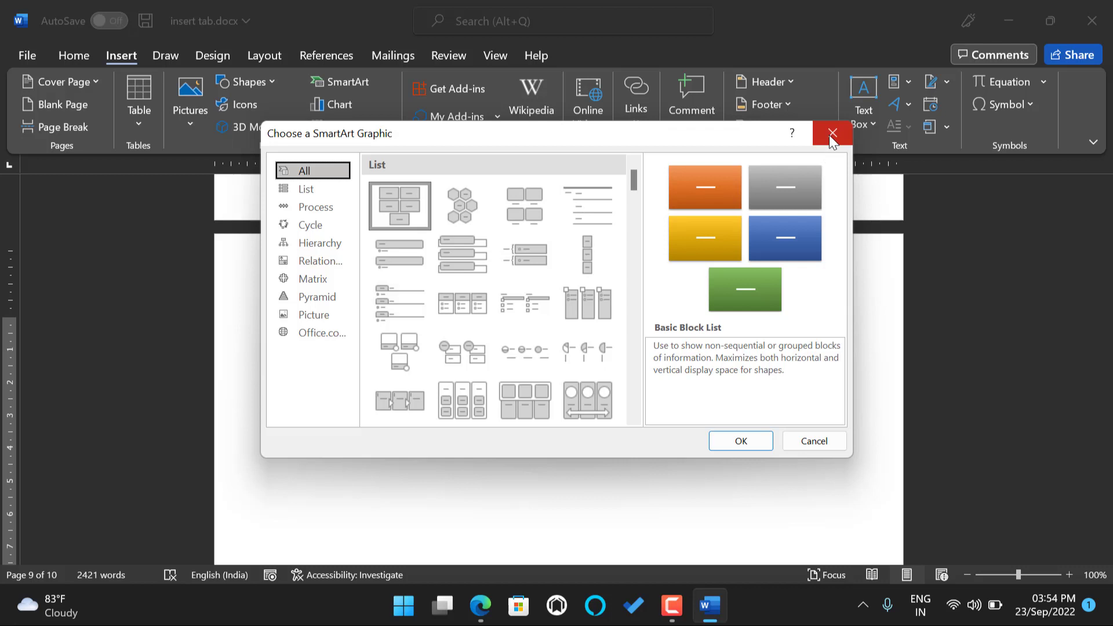
{"action": "left_click", "coordinate": [291, 189]}
{"action": "left_click", "coordinate": [298, 209]}
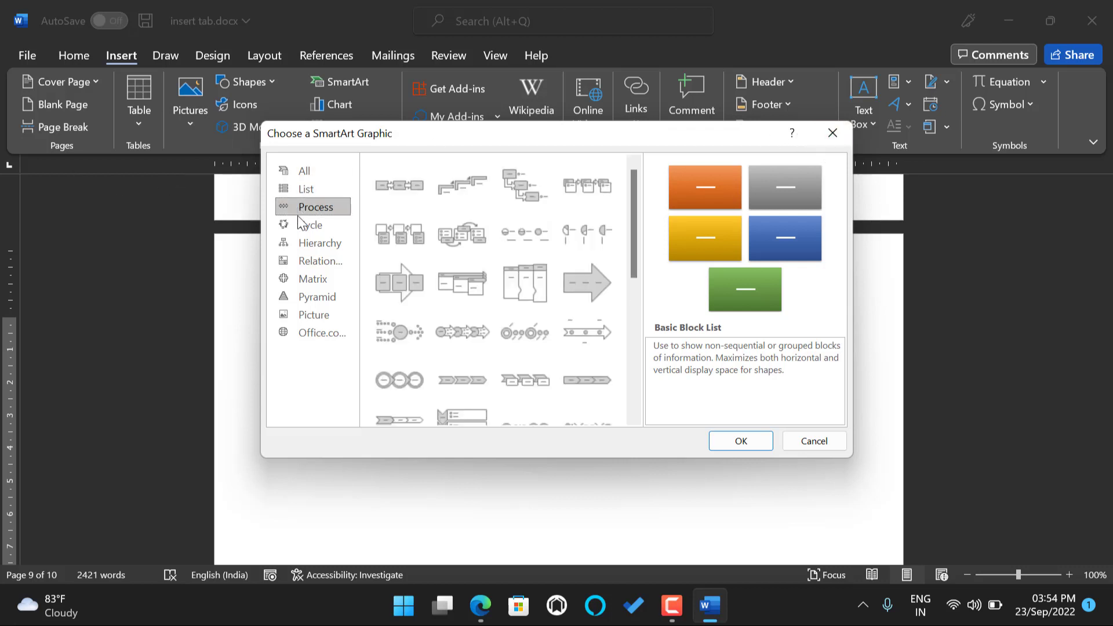
{"action": "left_click", "coordinate": [300, 225]}
{"action": "left_click", "coordinate": [305, 243]}
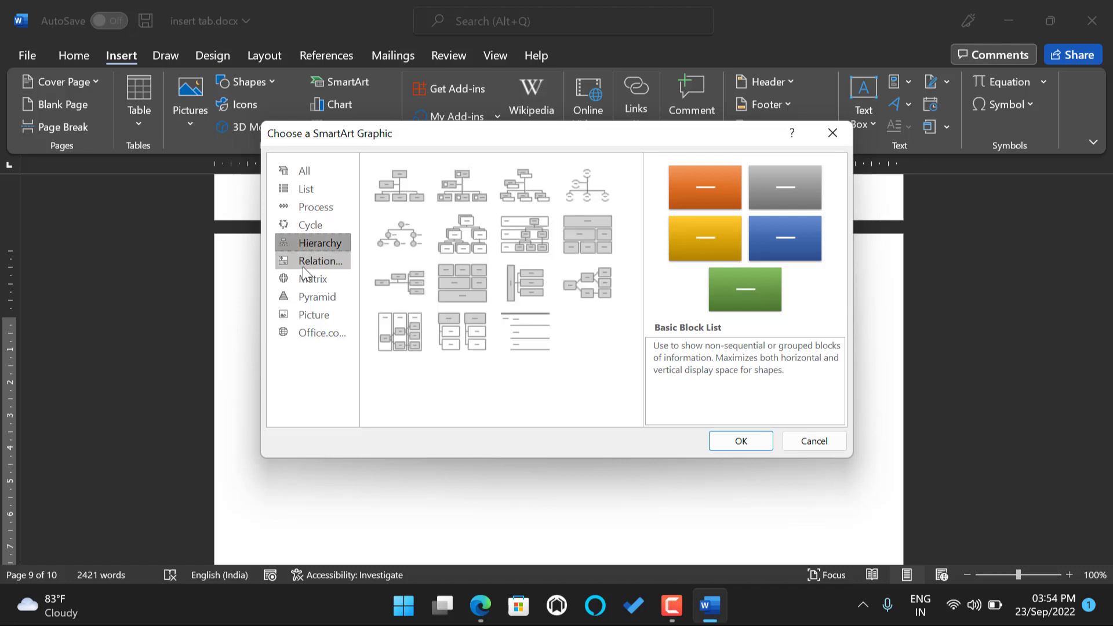
{"action": "left_click", "coordinate": [303, 266]}
{"action": "left_click", "coordinate": [304, 280]}
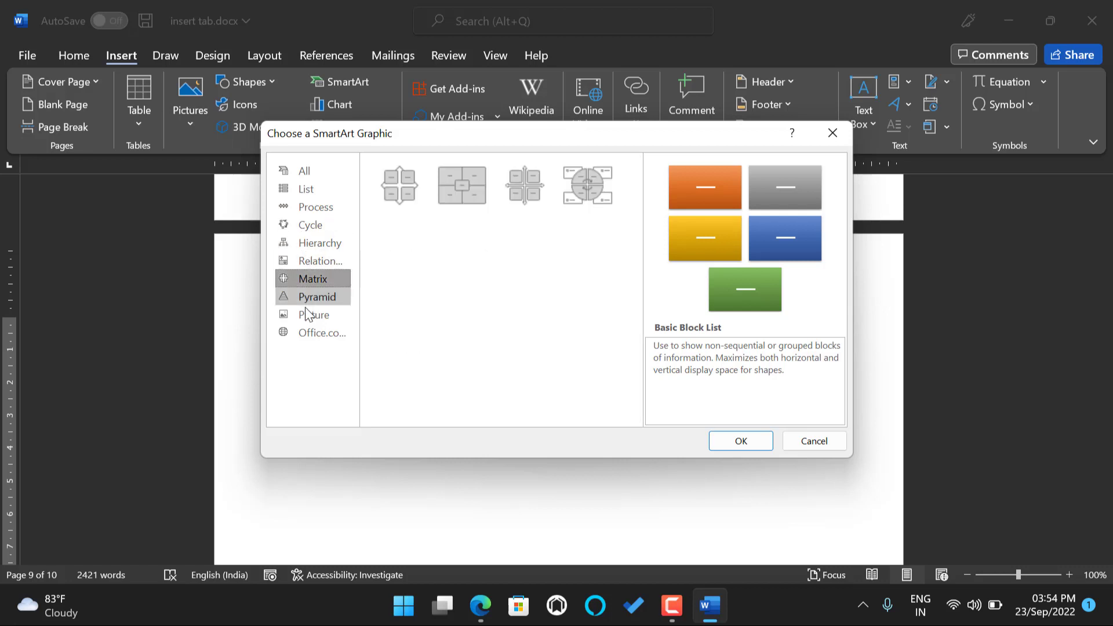
{"action": "left_click", "coordinate": [306, 313]}
{"action": "left_click", "coordinate": [310, 296]}
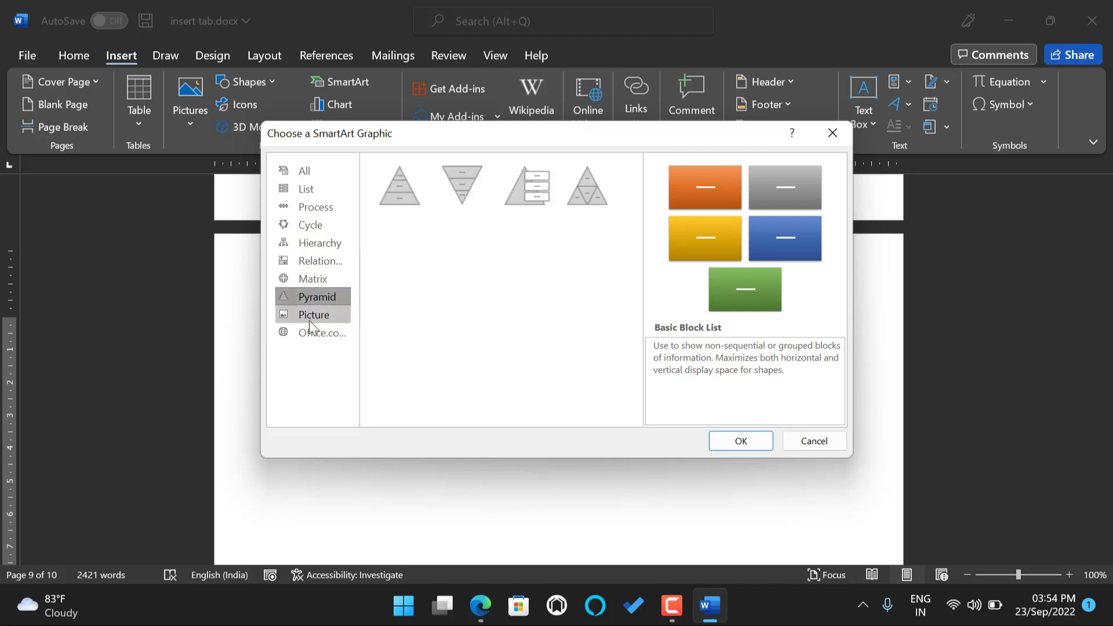
{"action": "left_click", "coordinate": [309, 317]}
{"action": "left_click", "coordinate": [332, 168]}
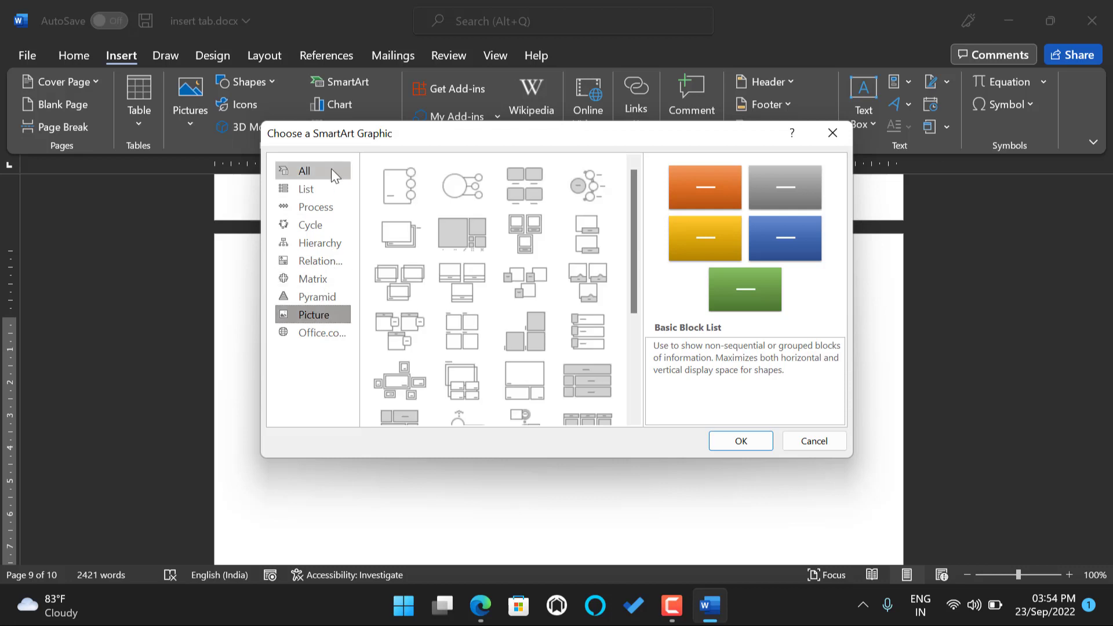
Review the SmartArt layouts by category again, previewing Basic Pyramid and checking the List, Process, Cycle, Hierarchy and Relationship layouts.
{"action": "left_click", "coordinate": [322, 188]}
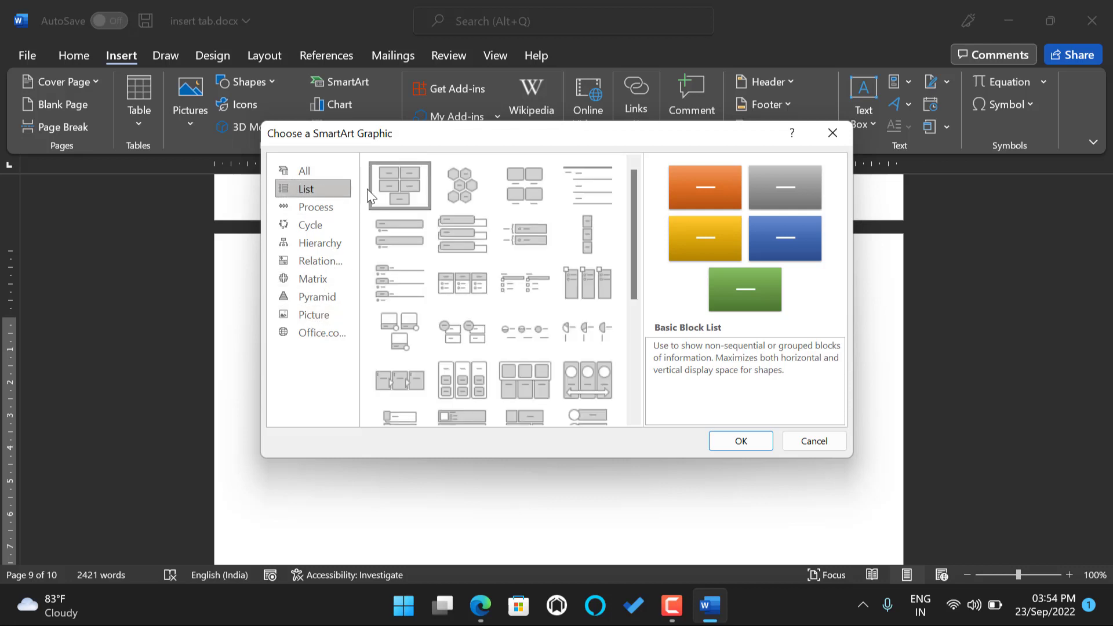
{"action": "left_click", "coordinate": [303, 205]}
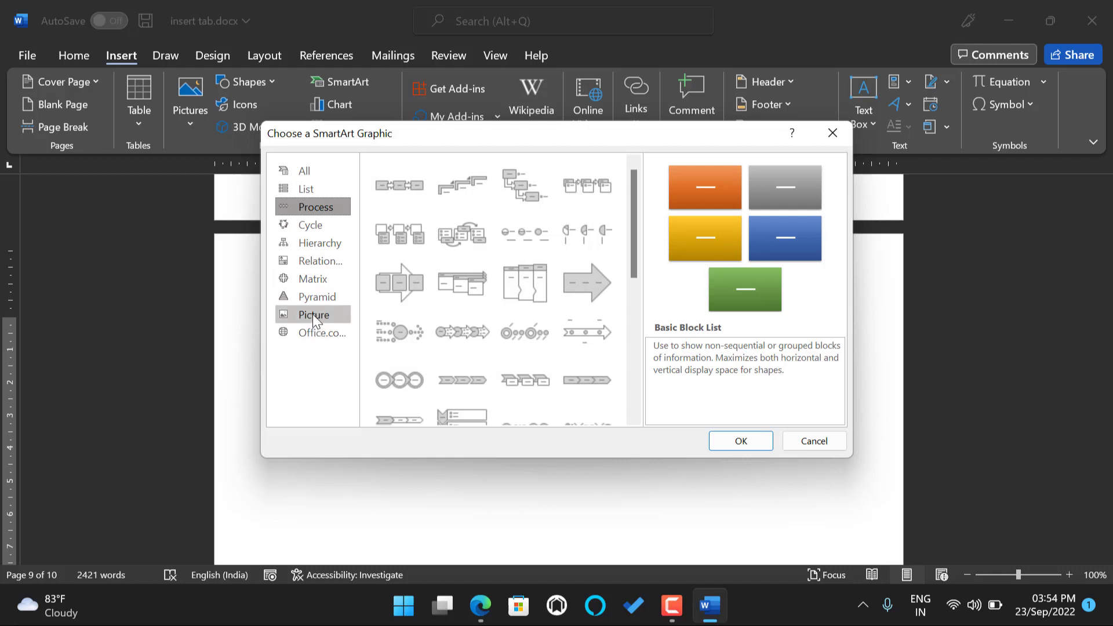
{"action": "left_click", "coordinate": [312, 314]}
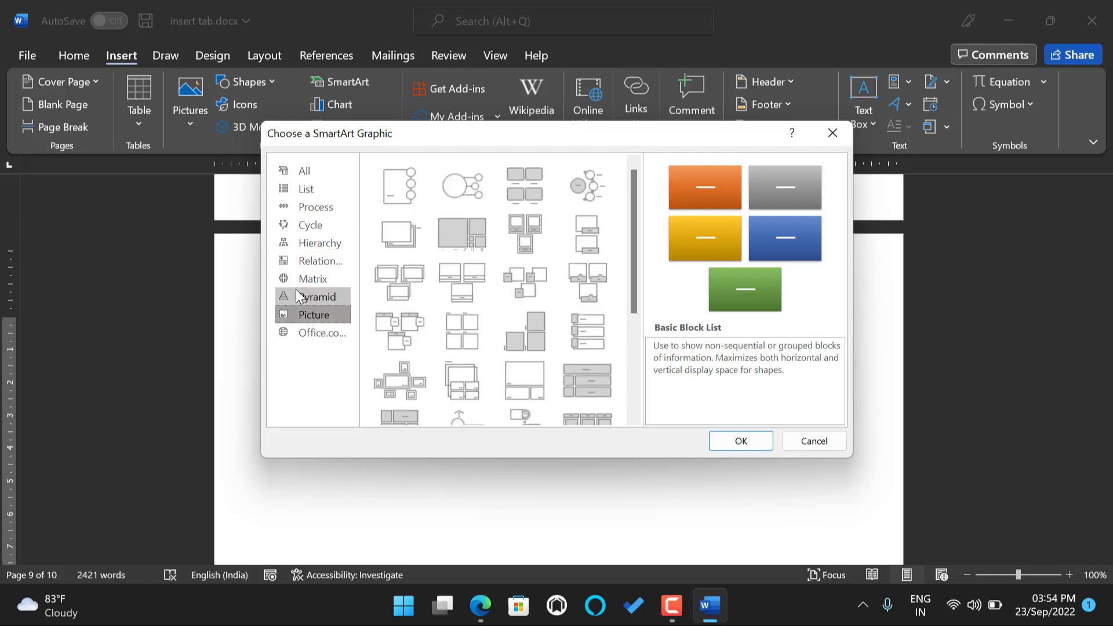
{"action": "left_click", "coordinate": [314, 296]}
{"action": "left_click", "coordinate": [381, 190]}
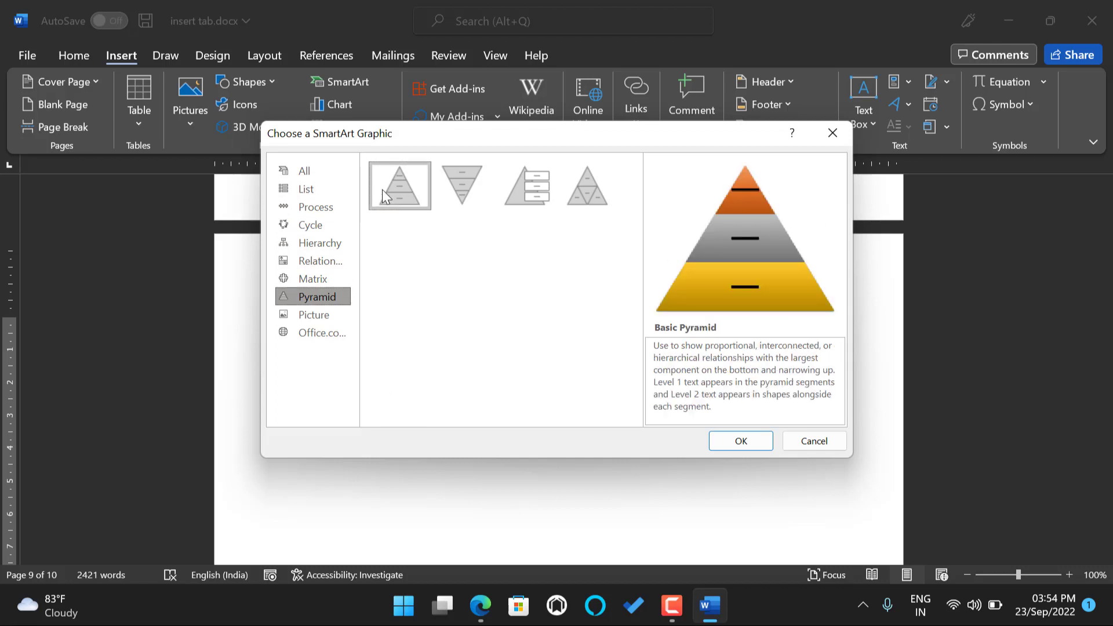
{"action": "left_click", "coordinate": [296, 190]}
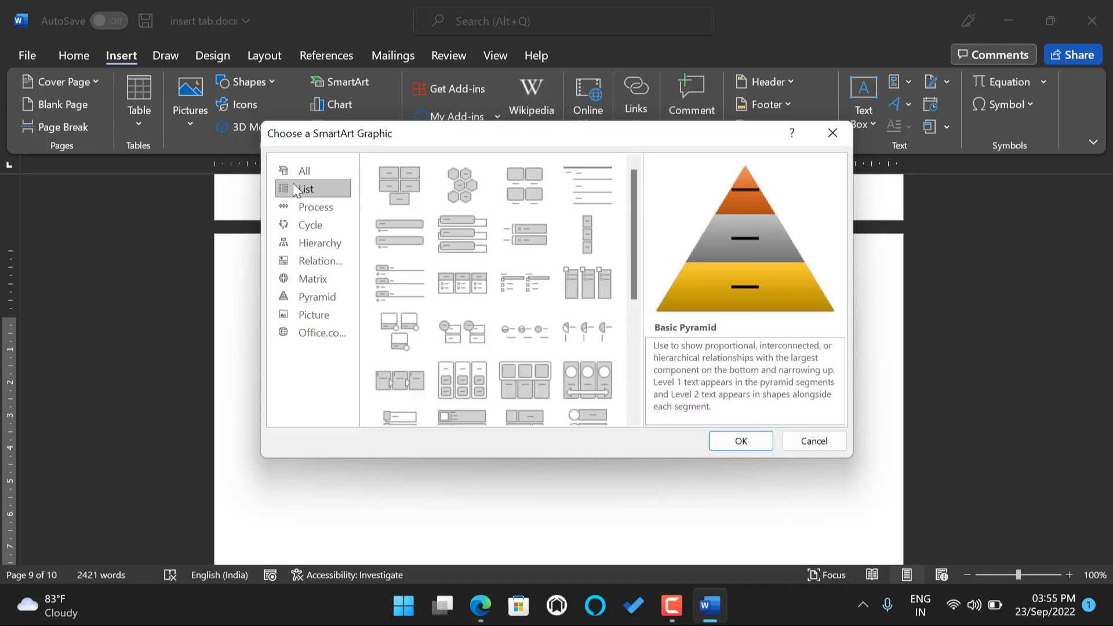
{"action": "left_click", "coordinate": [291, 207]}
{"action": "left_click", "coordinate": [291, 219]}
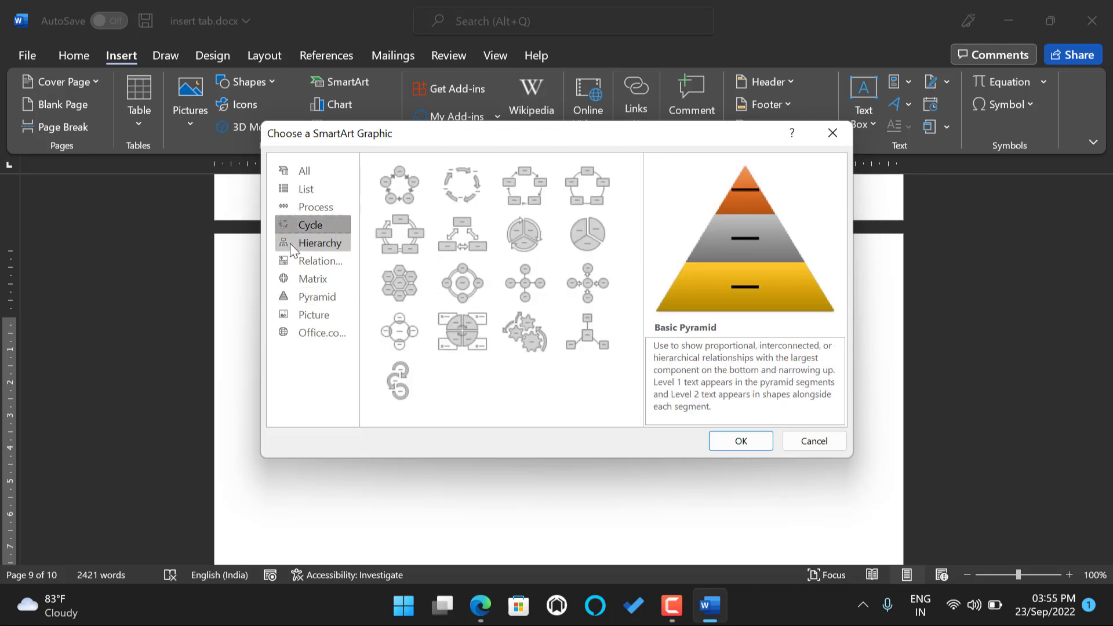
{"action": "left_click", "coordinate": [290, 243]}
{"action": "left_click", "coordinate": [290, 262]}
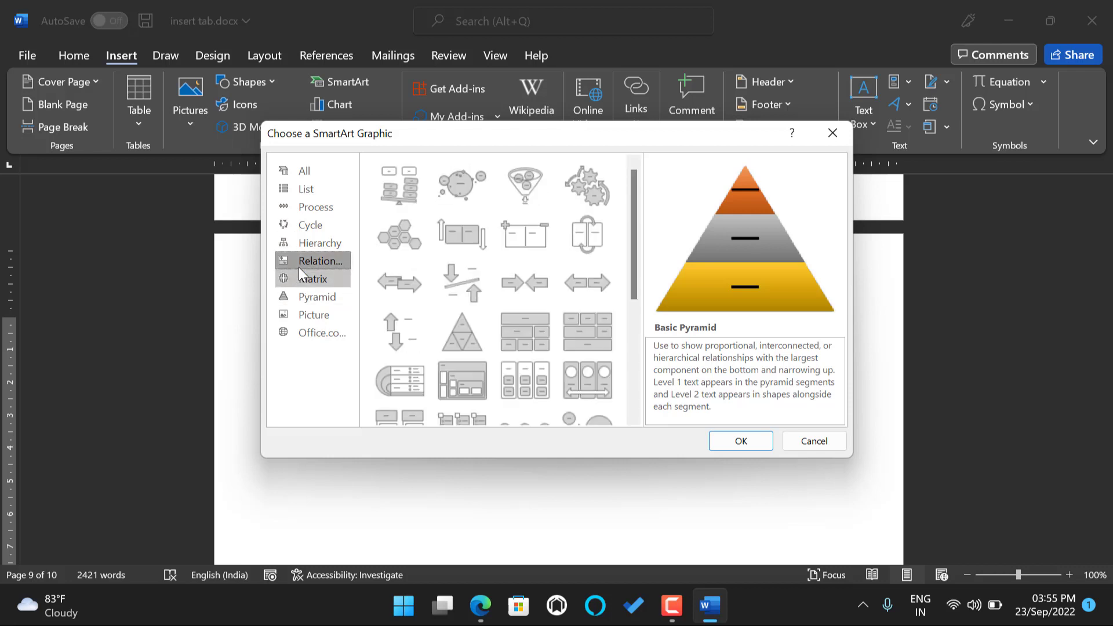
Insert a Basic Pyramid SmartArt graphic on page 9.
{"action": "left_click", "coordinate": [316, 297]}
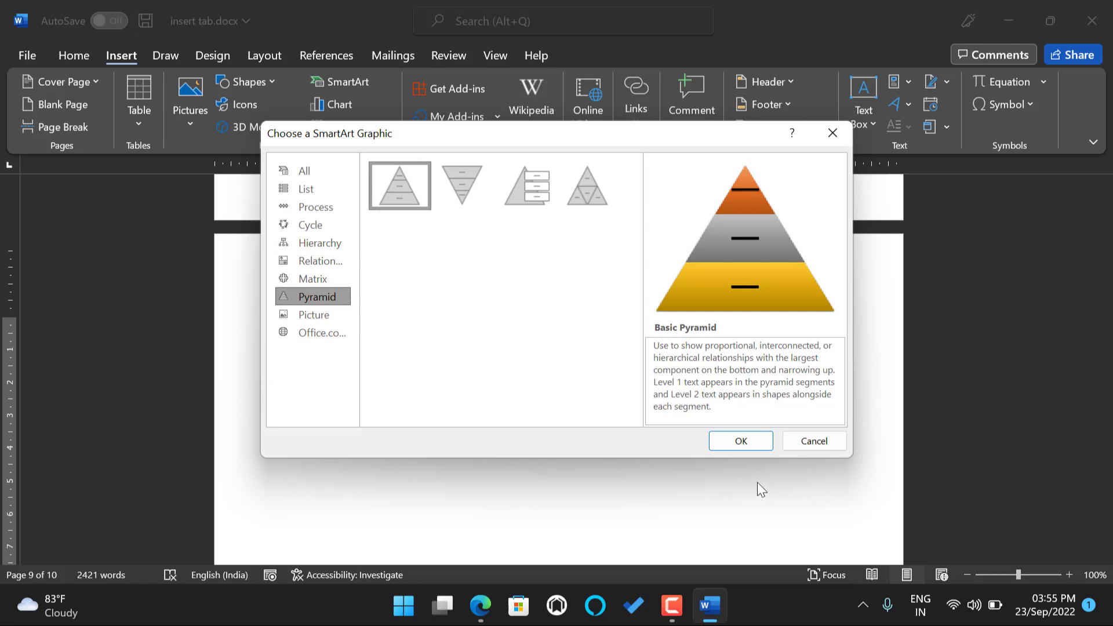
{"action": "left_click", "coordinate": [730, 447]}
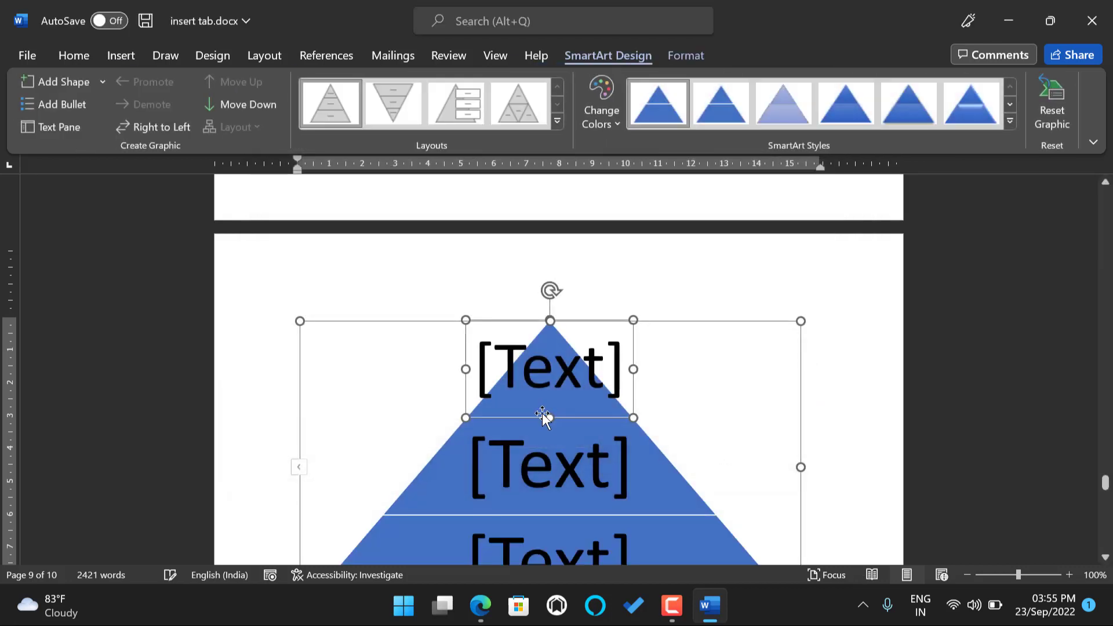
{"action": "scroll", "coordinate": [510, 404], "scroll_direction": "down", "scroll_amount": 2}
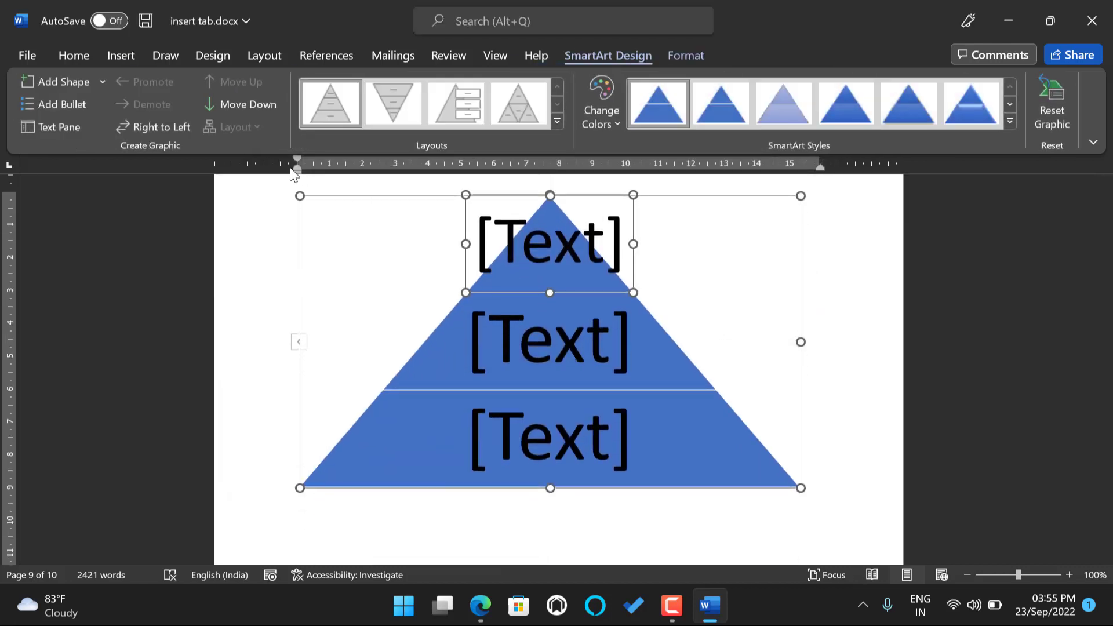
Label the pyramid's three levels WORLD, INDIA and MAHARASHTRA from the apex to the base.
{"action": "left_click_drag", "start_coordinate": [528, 286], "coordinate": [526, 287]}
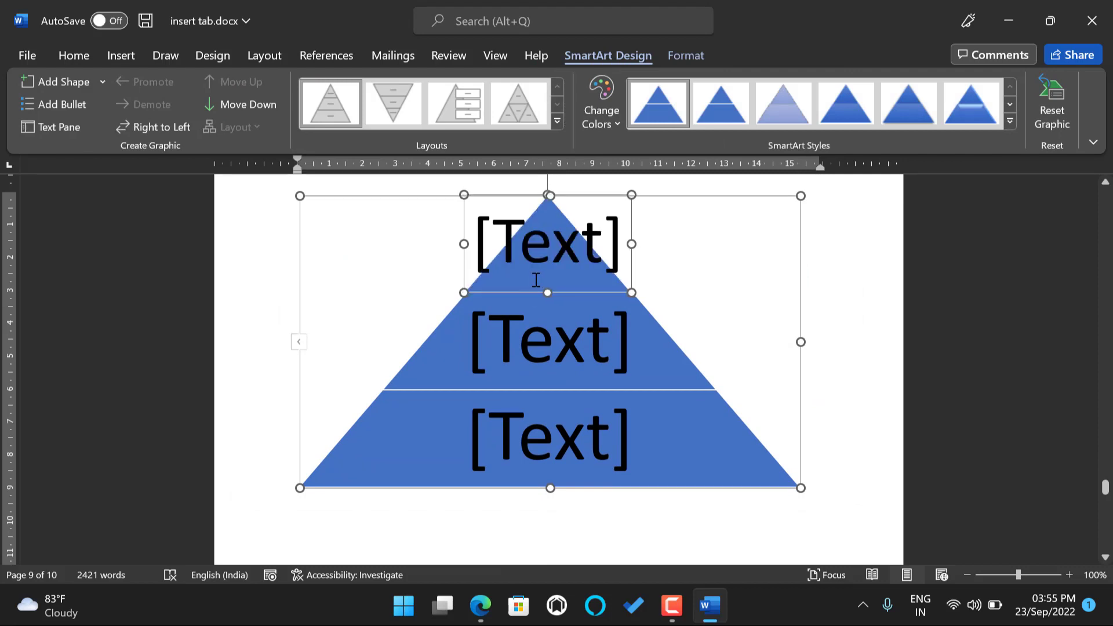
{"action": "type", "text": "WO"}
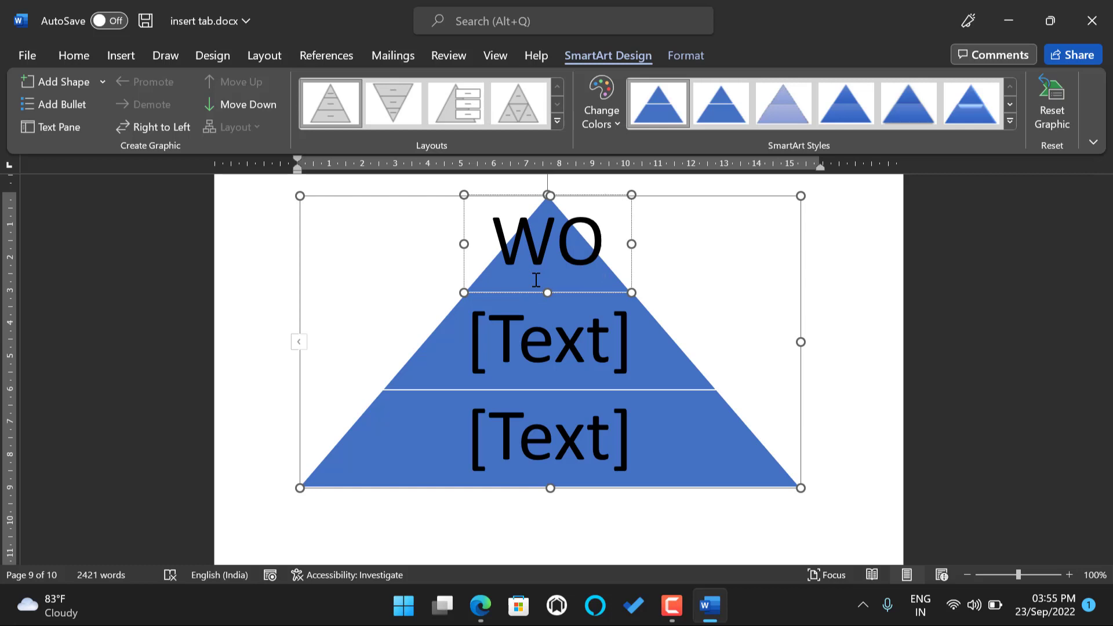
{"action": "type", "text": "RLD"}
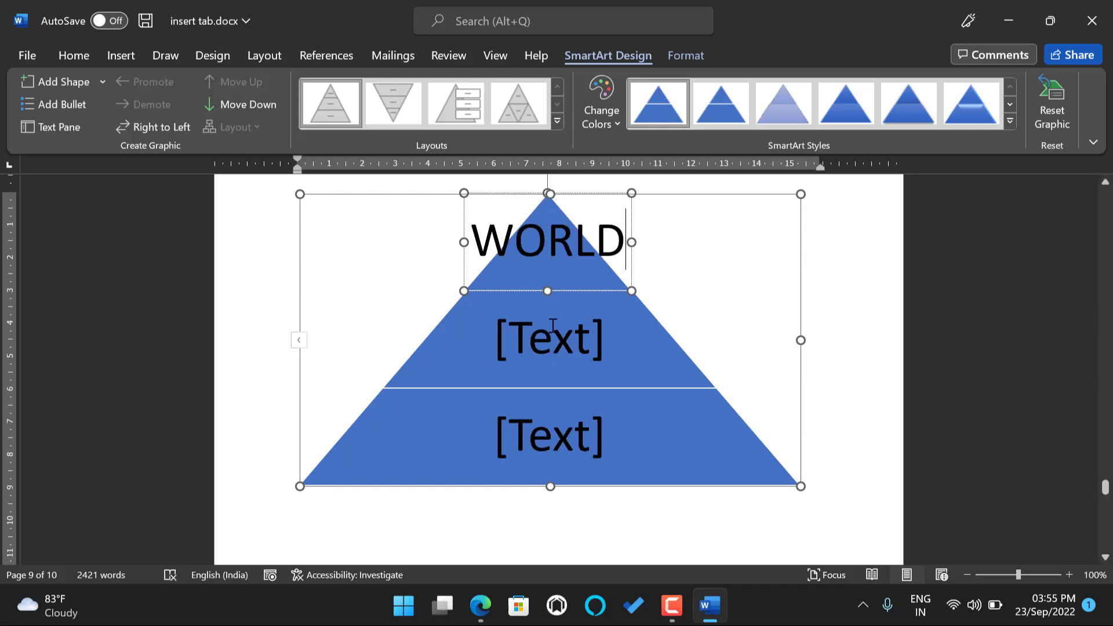
{"action": "left_click", "coordinate": [553, 327]}
{"action": "type", "text": "INDIA"}
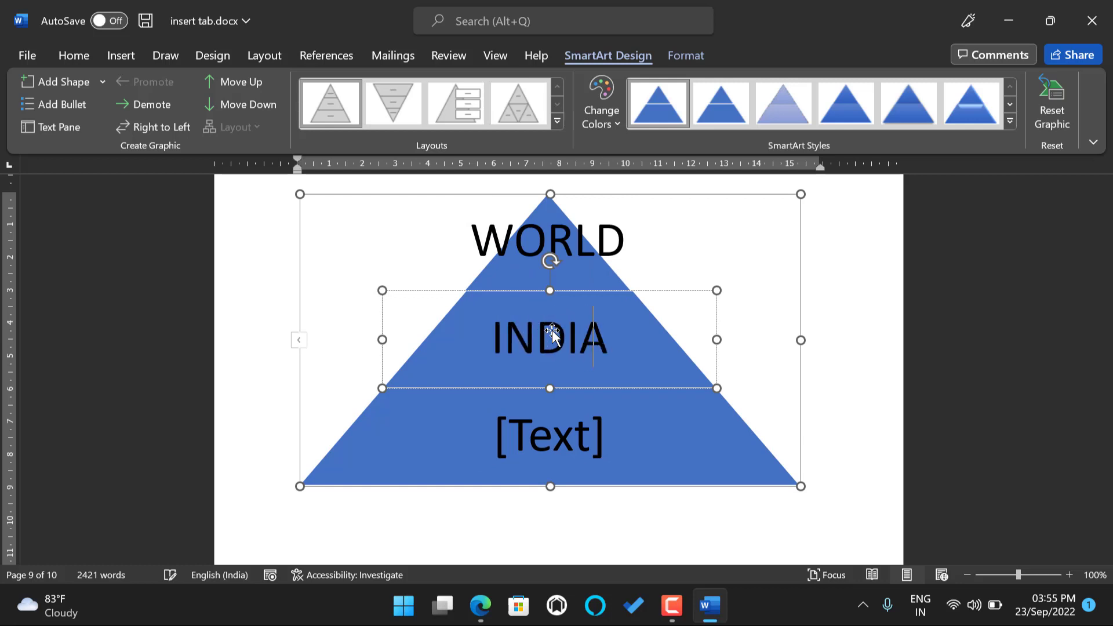
{"action": "left_click", "coordinate": [548, 435]}
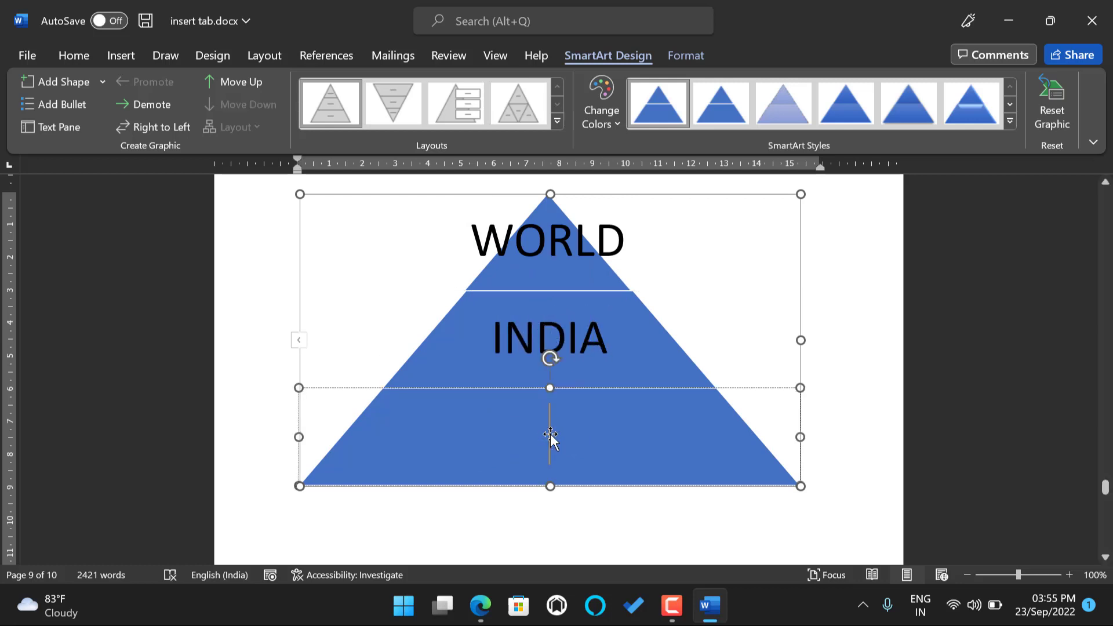
{"action": "type", "text": "MA"}
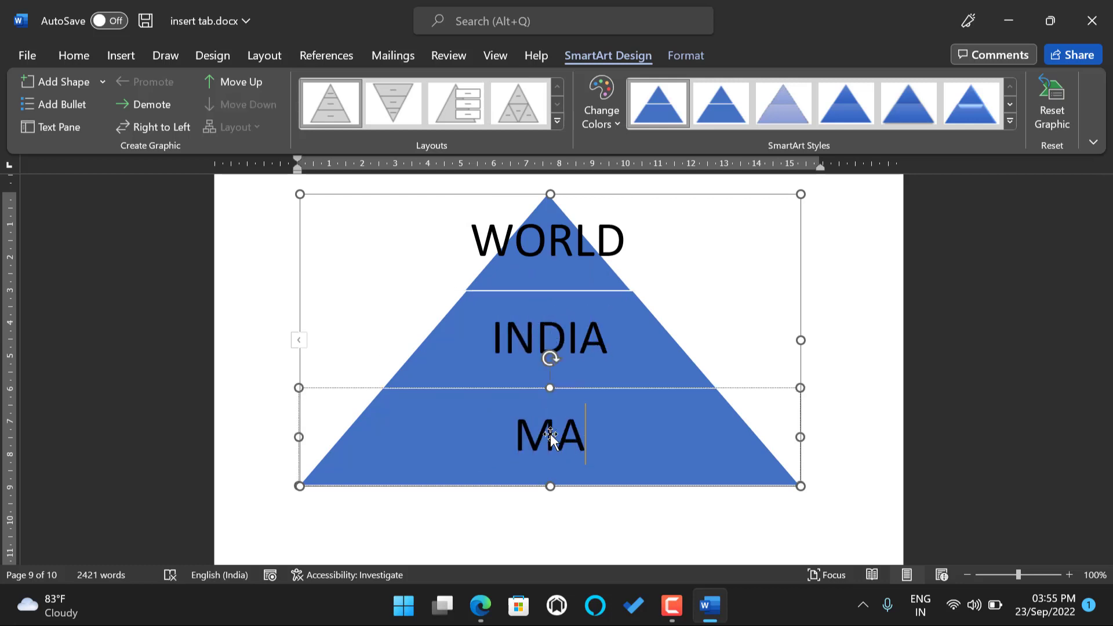
{"action": "type", "text": "HARASHTRA"}
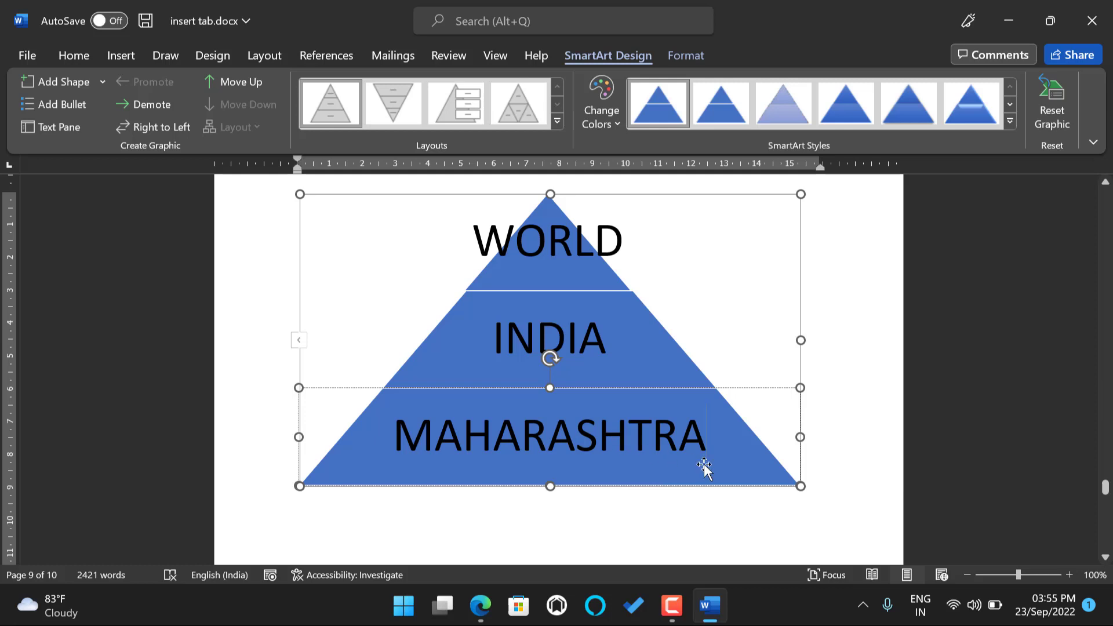
Examine the hierarchy of the pyramid's WORLD, INDIA and MAHARASHTRA levels by selecting each one in turn.
{"action": "left_click", "coordinate": [570, 227]}
{"action": "left_click", "coordinate": [594, 308]}
{"action": "left_click", "coordinate": [561, 248]}
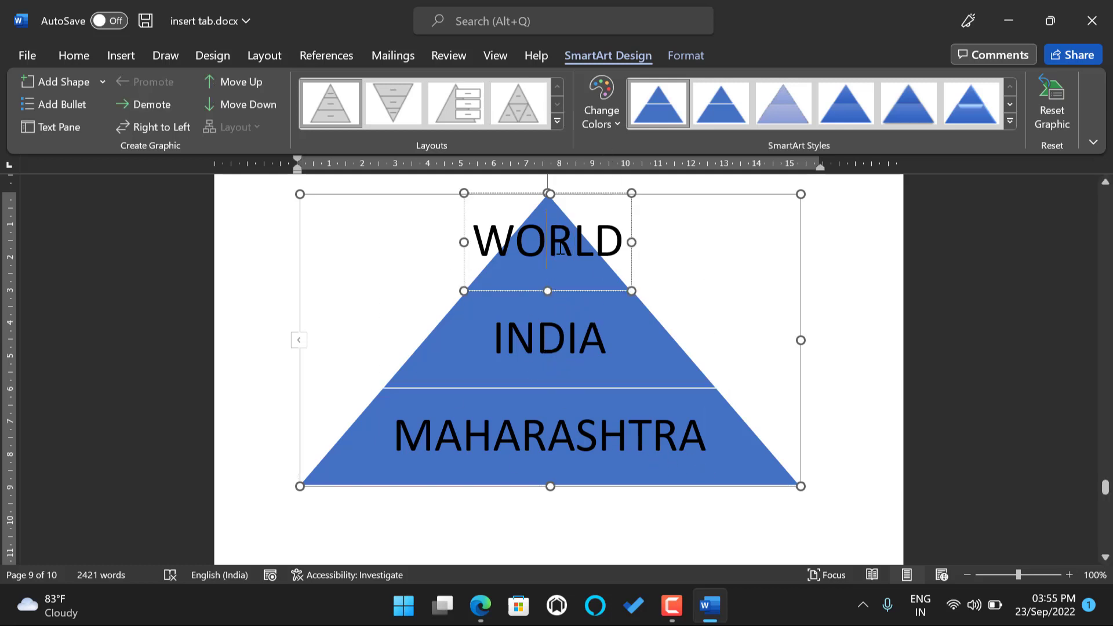
{"action": "left_click", "coordinate": [572, 378]}
{"action": "left_click", "coordinate": [574, 432]}
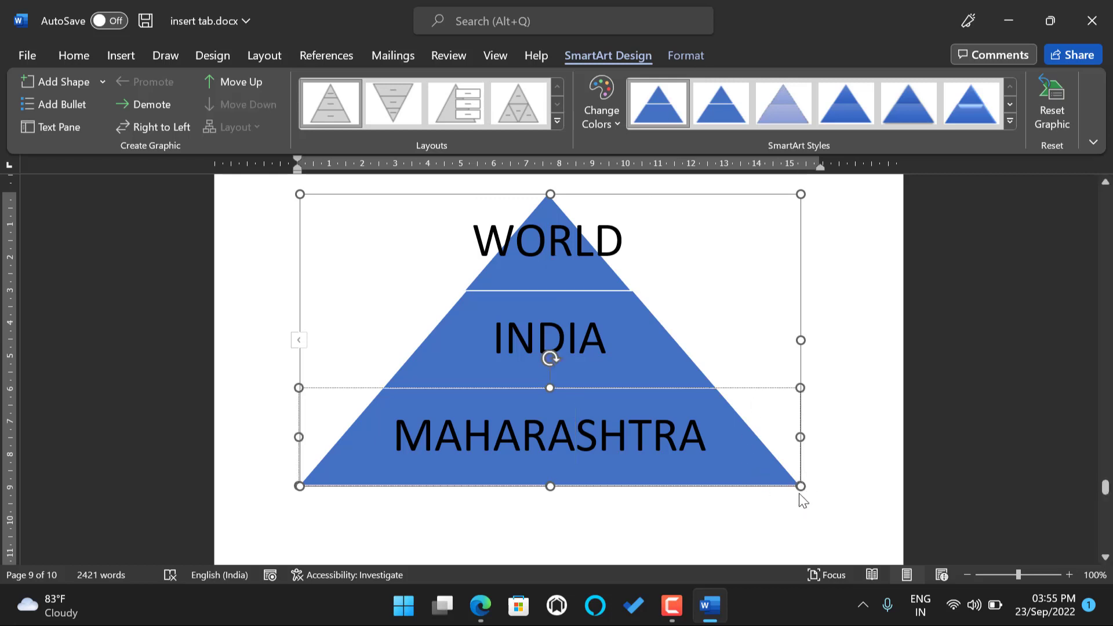
{"action": "left_click", "coordinate": [565, 280]}
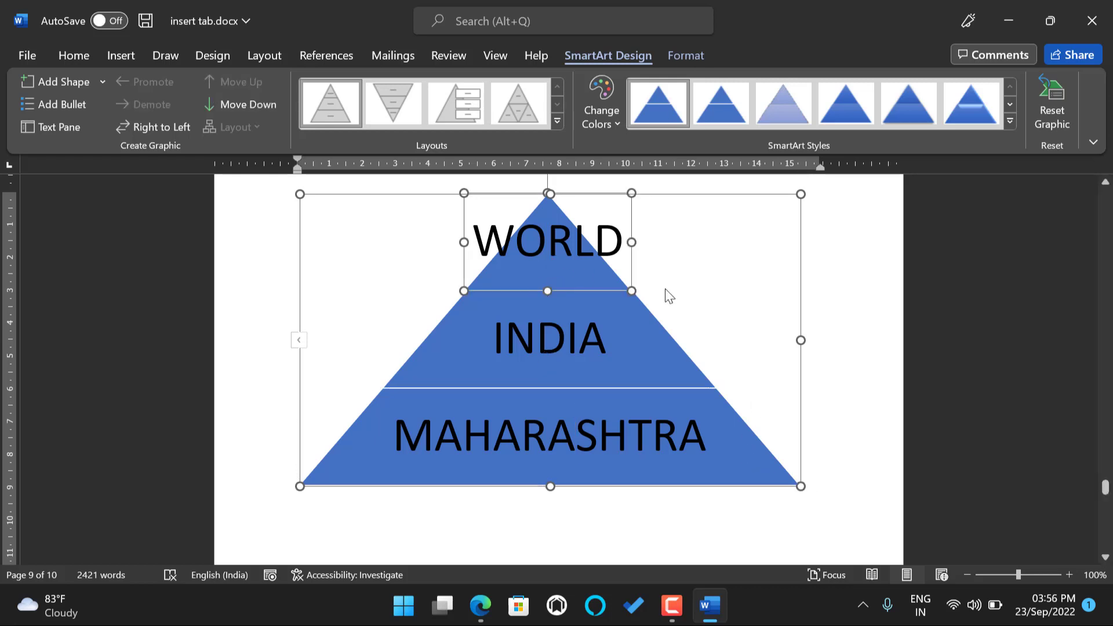
{"action": "left_click", "coordinate": [492, 314]}
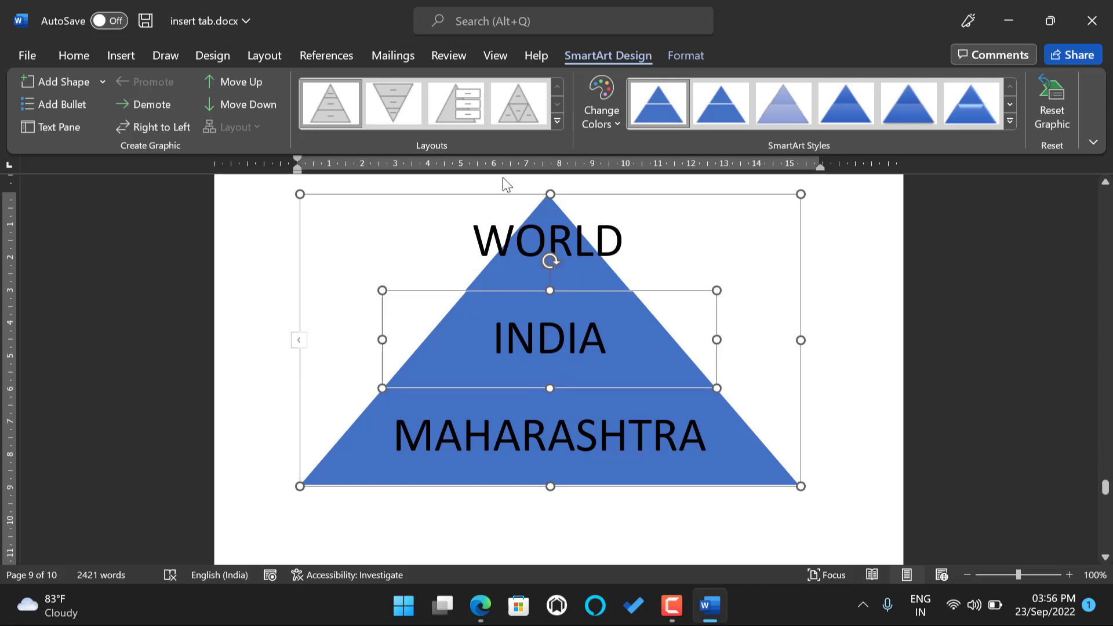
{"action": "left_click", "coordinate": [516, 229]}
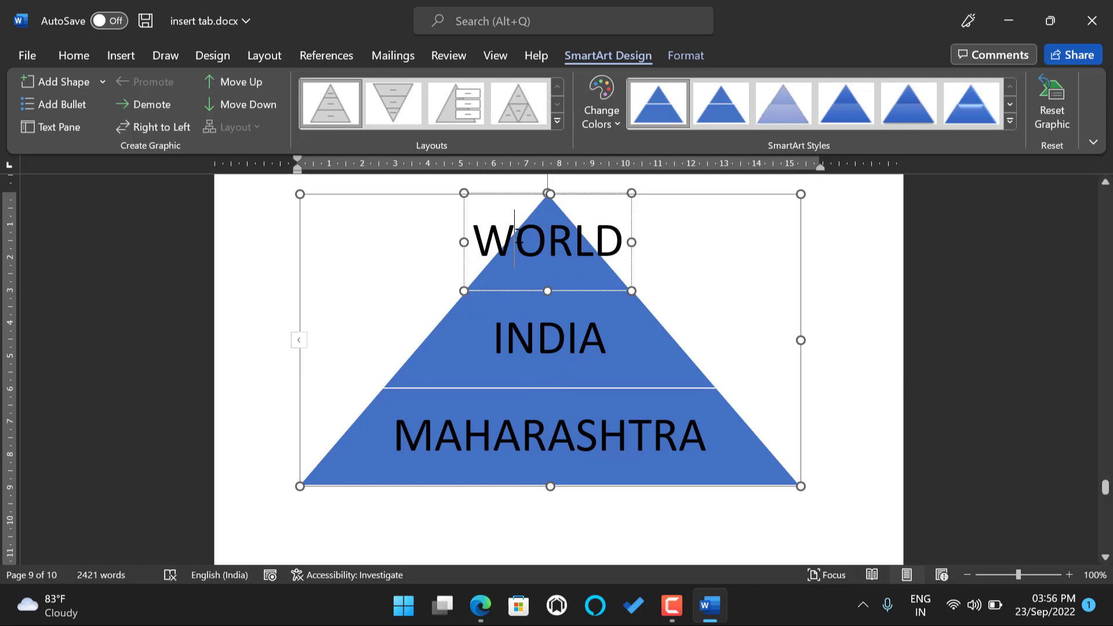
{"action": "left_click", "coordinate": [566, 344]}
{"action": "left_click", "coordinate": [486, 374]}
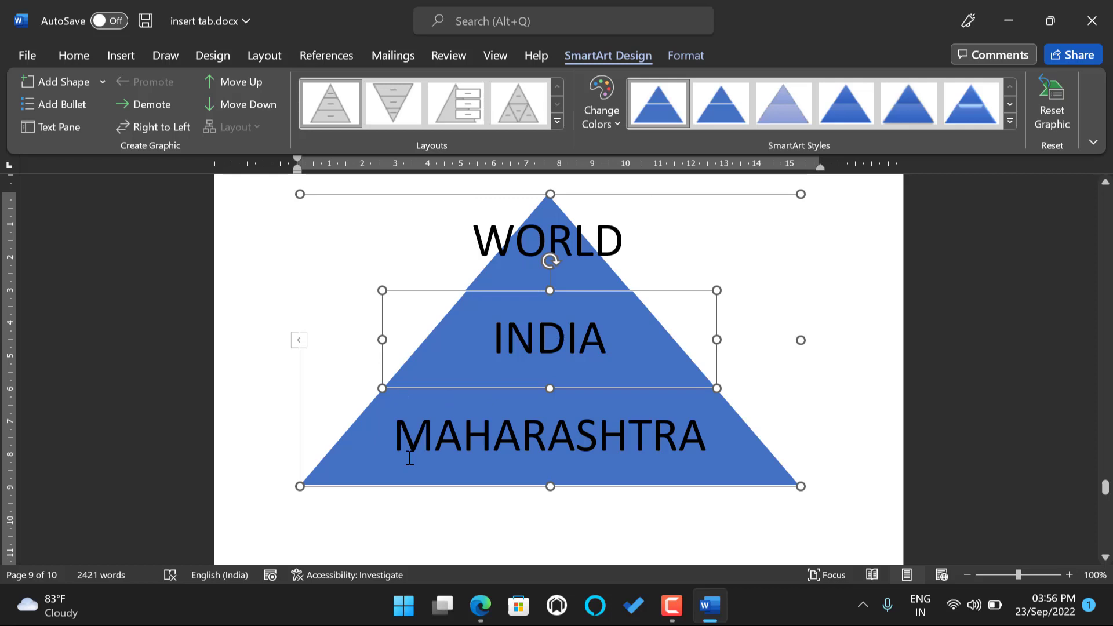
{"action": "left_click", "coordinate": [410, 458]}
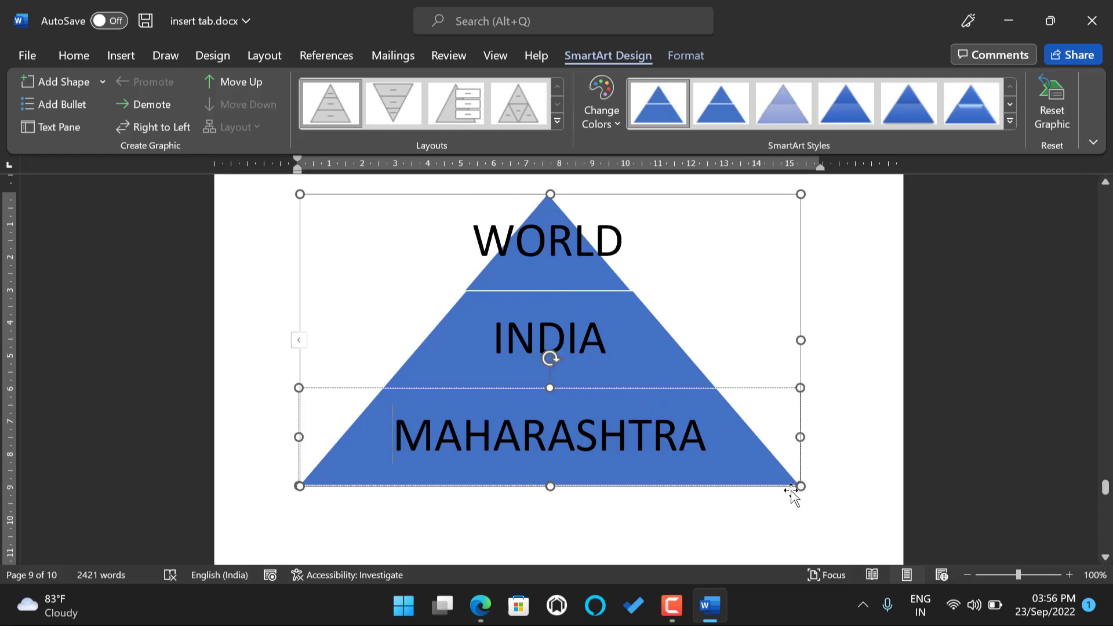
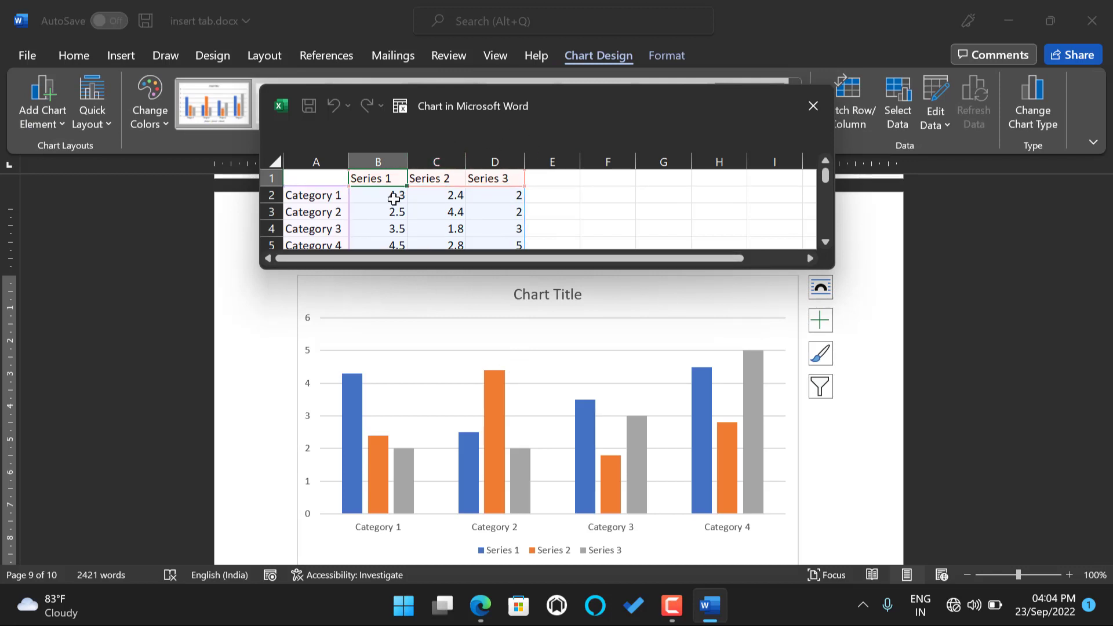
{"action": "mouse_move", "coordinate": [825, 170]}
{"action": "left_mouse_down"}
{"action": "mouse_move", "coordinate": [831, 235]}
{"action": "mouse_move", "coordinate": [823, 171]}
{"action": "left_mouse_up"}
{"action": "scroll", "coordinate": [371, 182], "scroll_direction": "down", "scroll_amount": 1}
{"action": "scroll", "coordinate": [366, 182], "scroll_direction": "up", "scroll_amount": 1}
{"action": "left_click", "coordinate": [422, 229]}
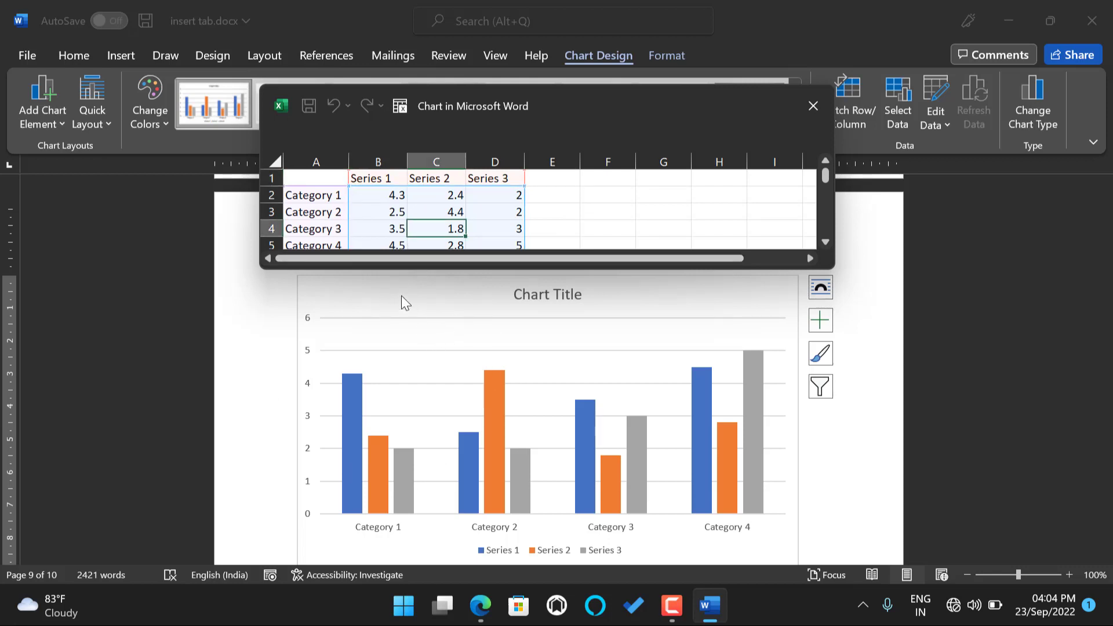
Rename the three series headers in the chart's data sheet as MATH, SCI and HINDI.
{"action": "left_click", "coordinate": [376, 181]}
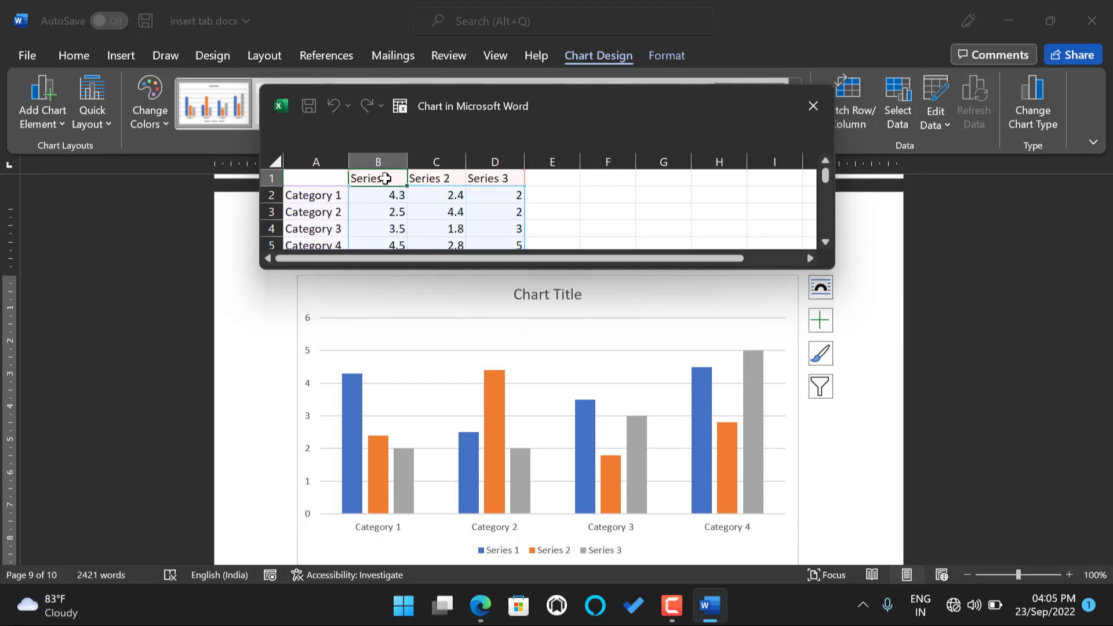
{"action": "type", "text": ",m"}
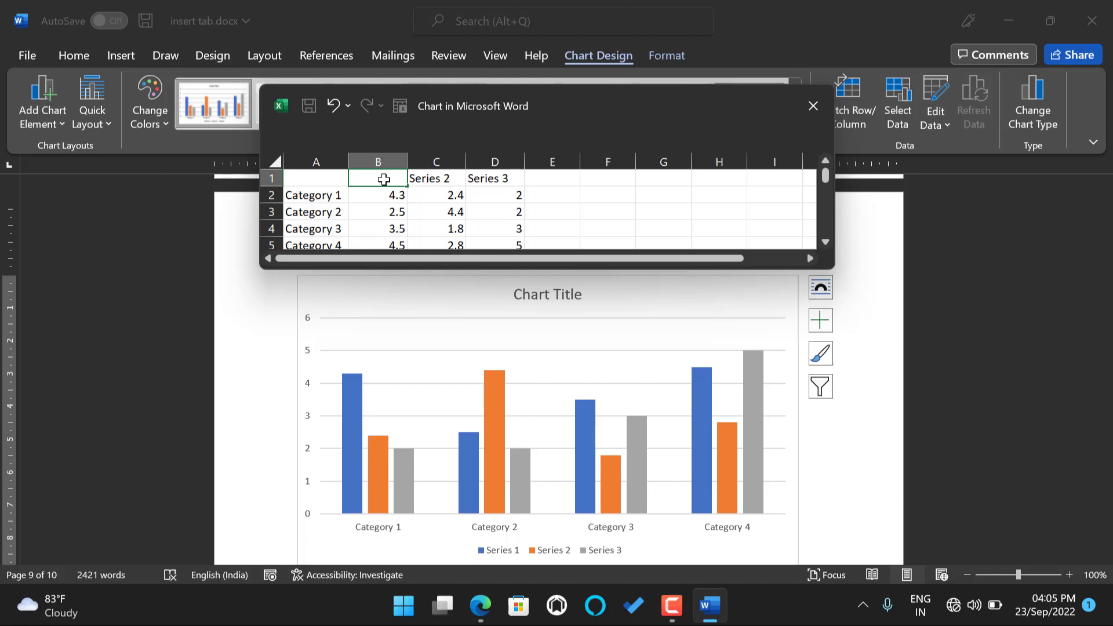
{"action": "type", "text": "MATH"}
{"action": "left_click", "coordinate": [451, 178]}
{"action": "left_click", "coordinate": [455, 164]}
{"action": "type", "text": "SCI"}
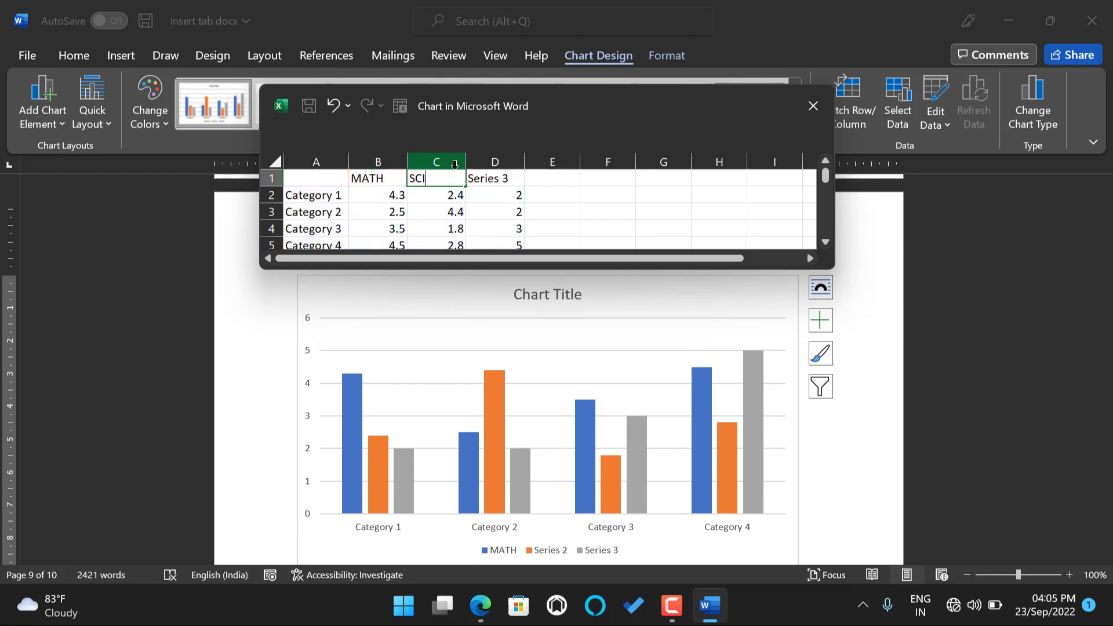
{"action": "left_click", "coordinate": [493, 177]}
{"action": "type", "text": "HI"}
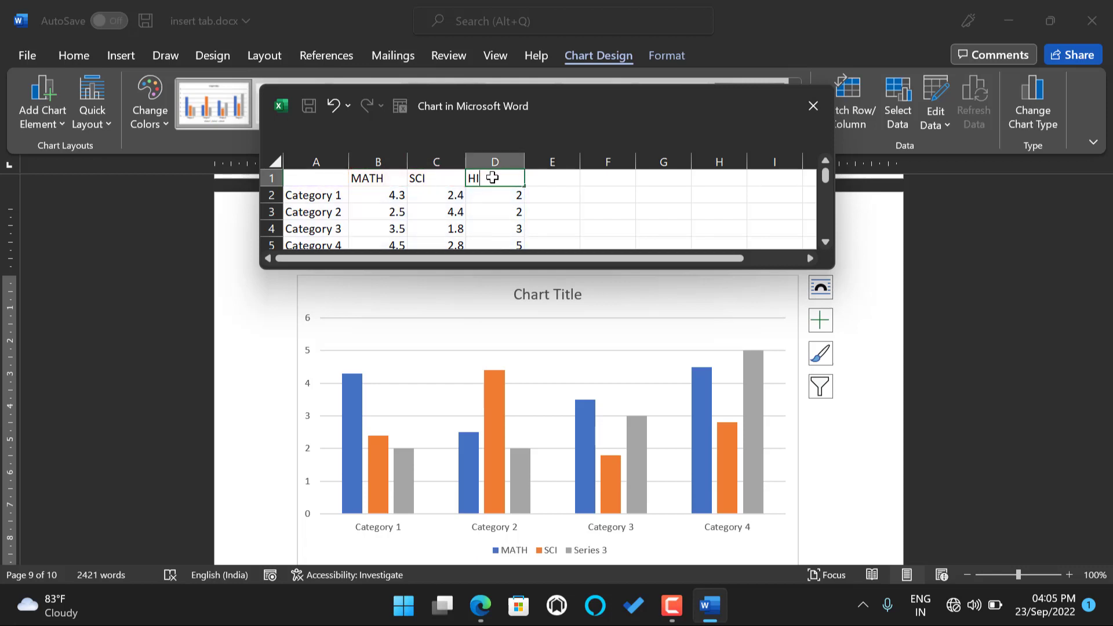
{"action": "type", "text": "NDI"}
Replace the four category labels in the chart's data sheet with students' first names.
{"action": "left_click", "coordinate": [330, 195]}
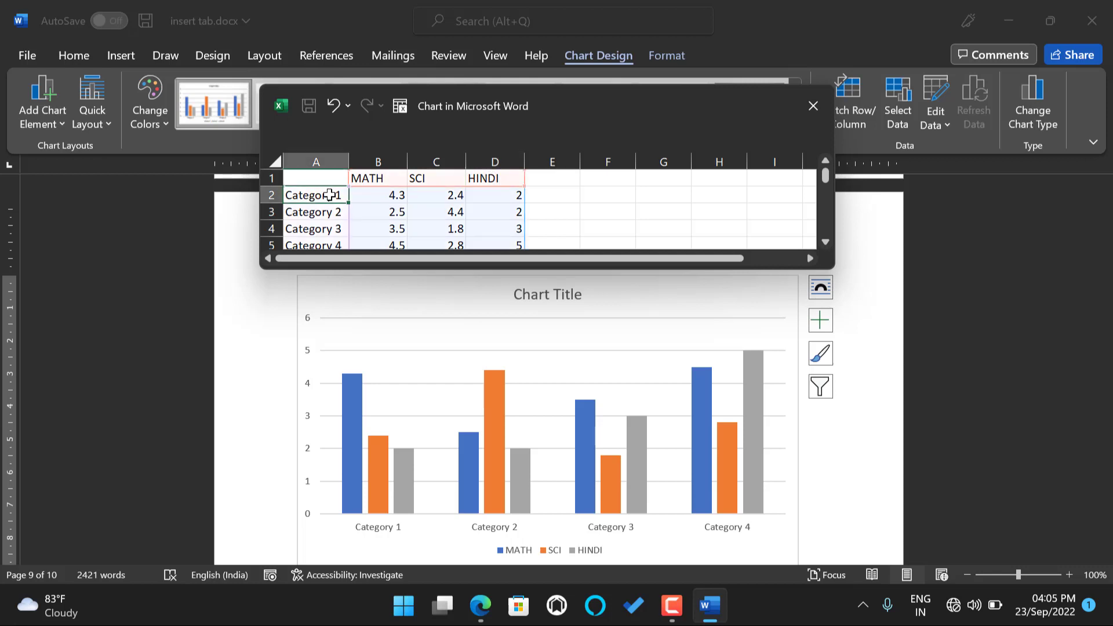
{"action": "type", "text": "Raju"}
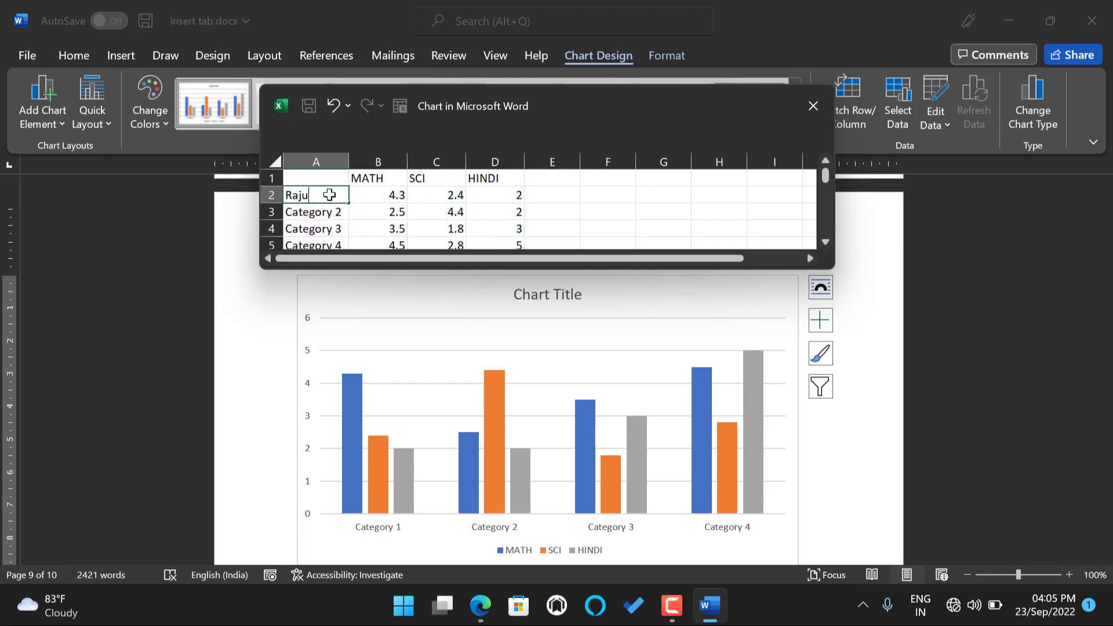
{"action": "left_click", "coordinate": [295, 210]}
{"action": "type", "text": "Samir"}
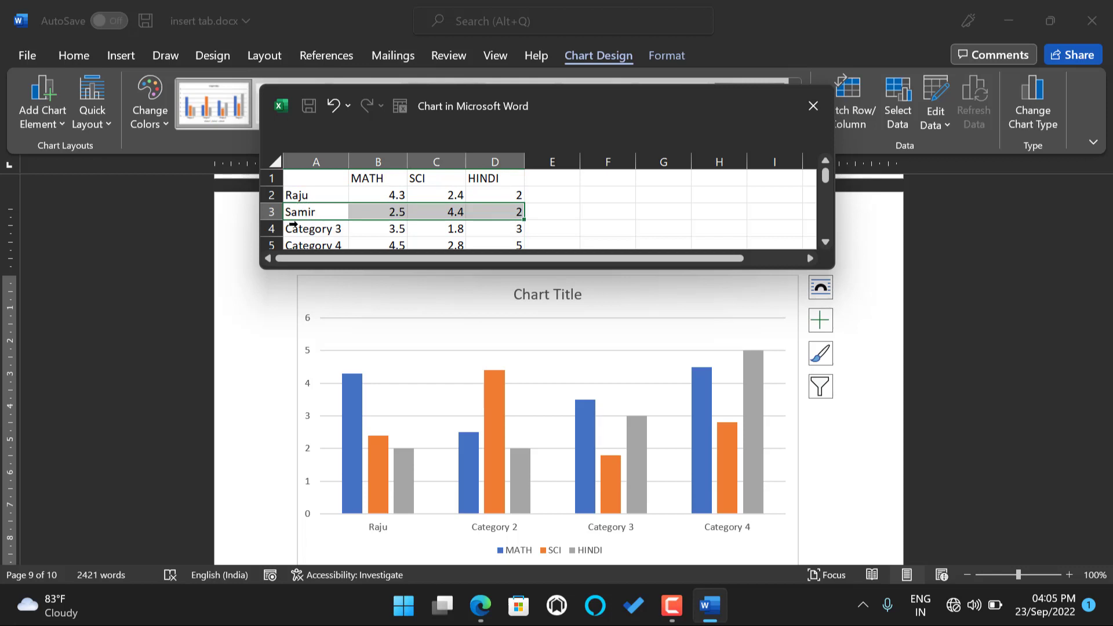
{"action": "left_click", "coordinate": [294, 228]}
{"action": "type", "text": "Ra"}
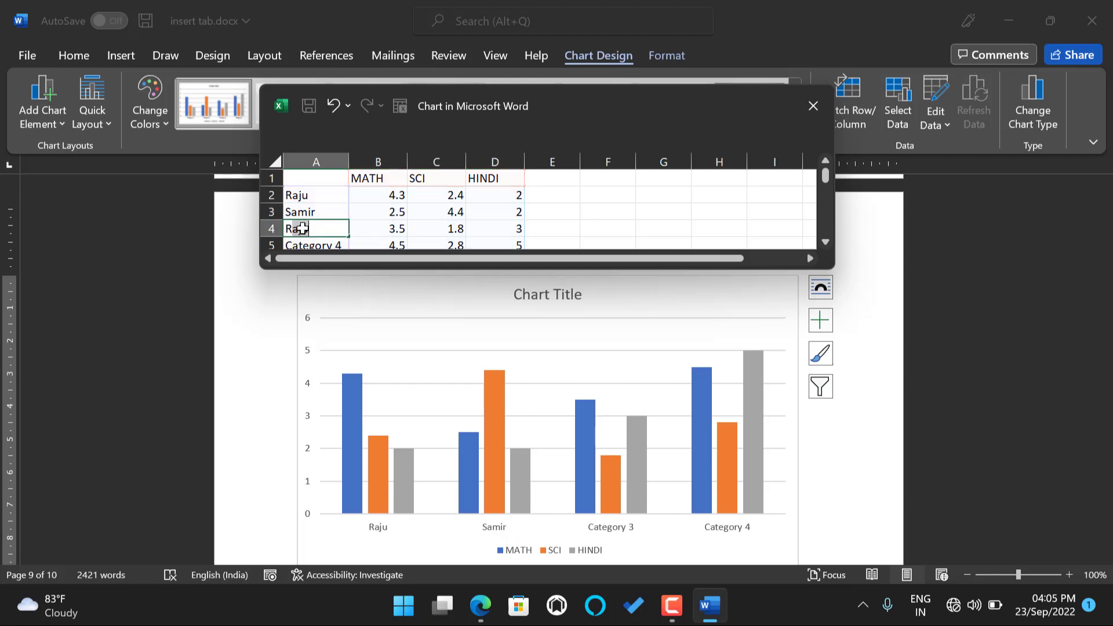
{"action": "type", "text": "hul"}
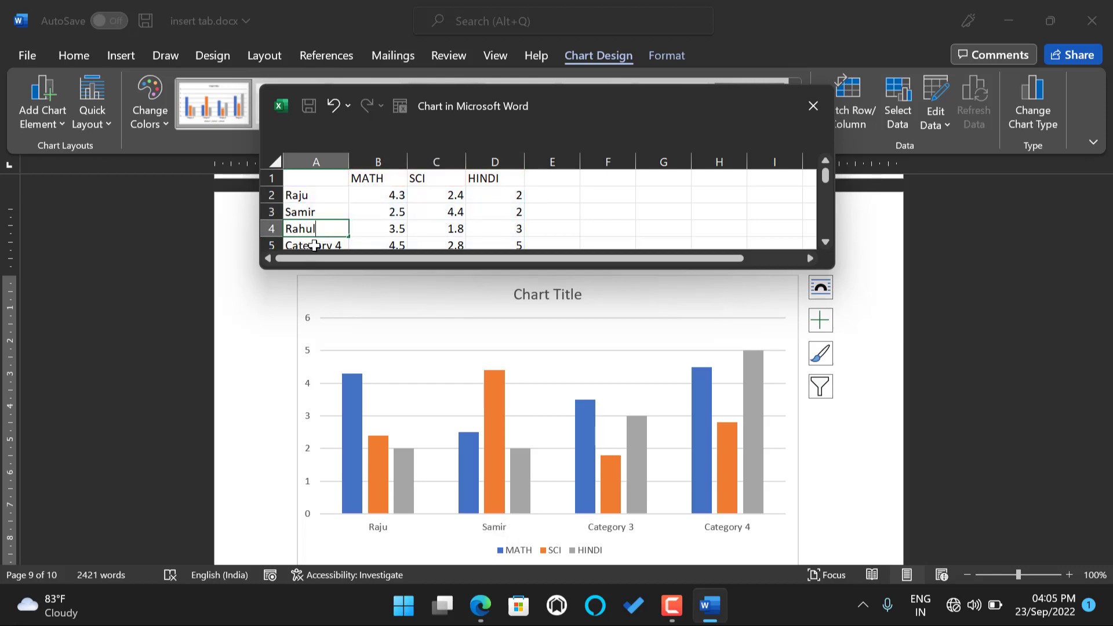
{"action": "key", "text": "Return"}
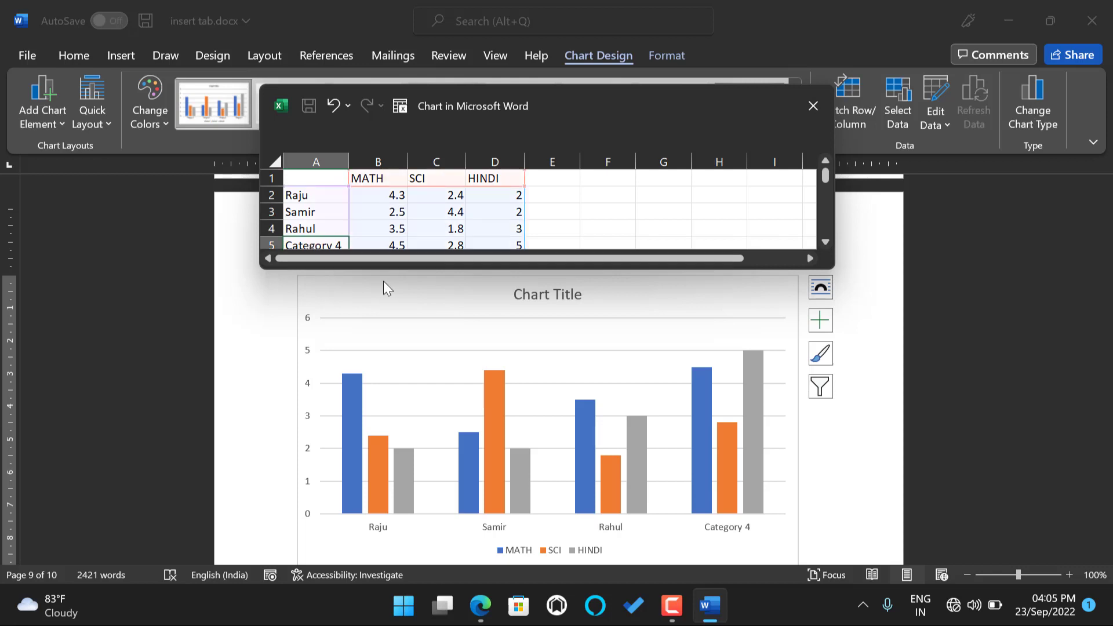
{"action": "scroll", "coordinate": [363, 227], "scroll_direction": "down", "scroll_amount": 1}
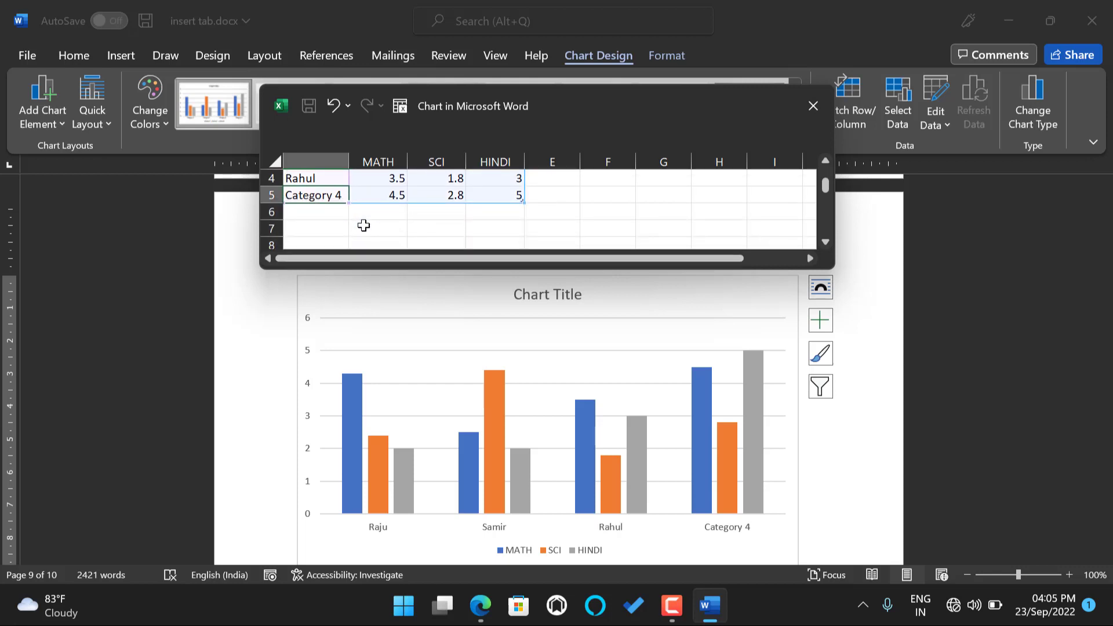
{"action": "type", "text": "p"}
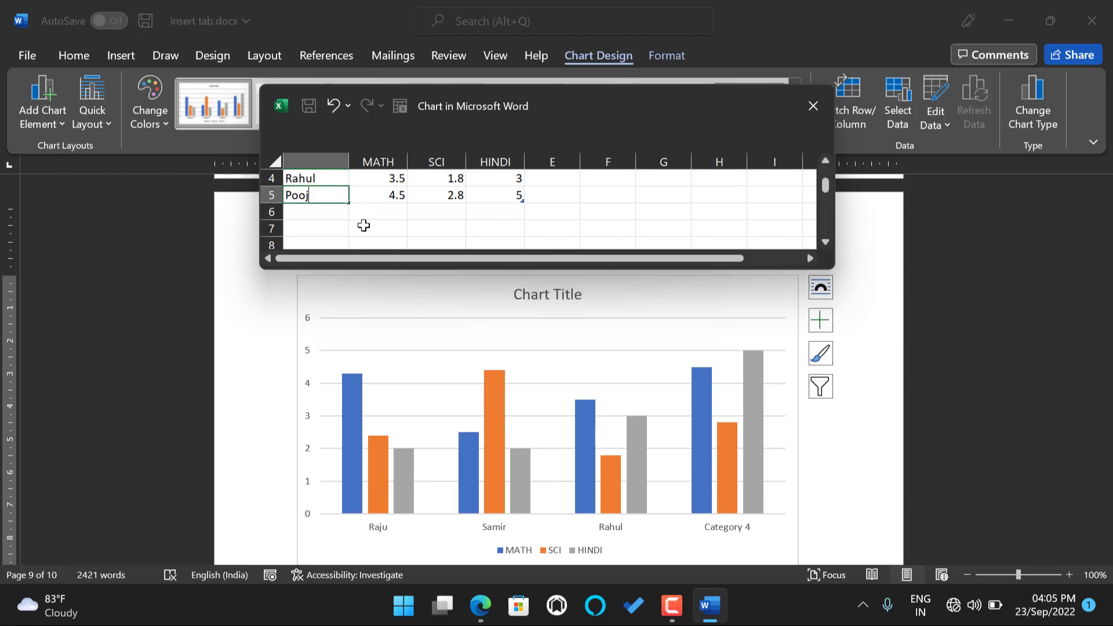
{"action": "scroll", "coordinate": [365, 225], "scroll_direction": "up", "scroll_amount": 1}
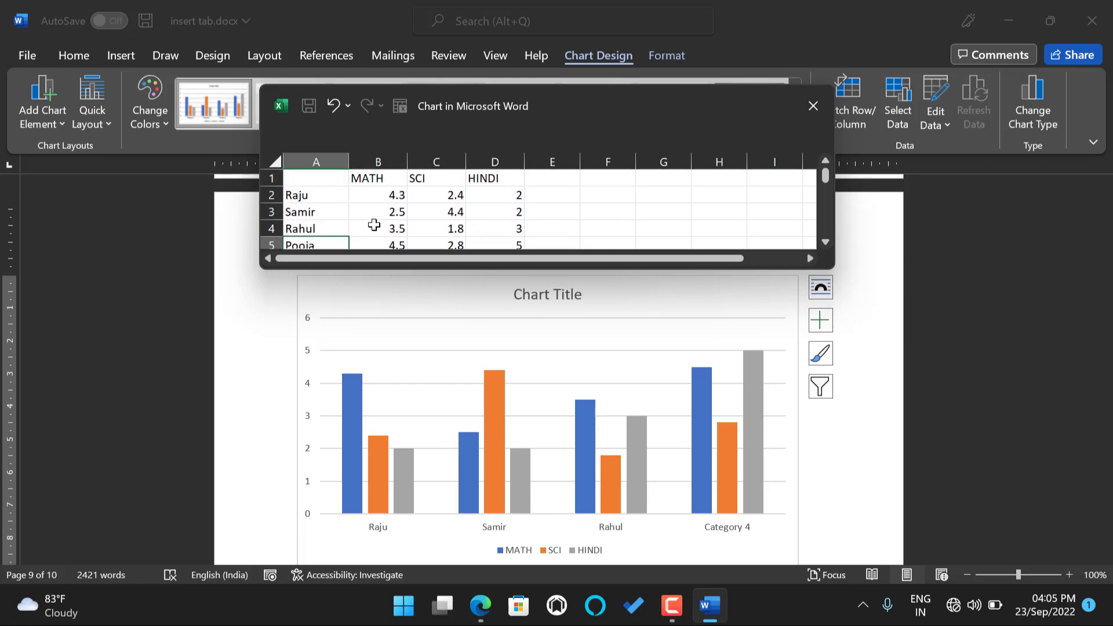
Set the first student's MATH score to 9 and SCI score to 8 in the chart data.
{"action": "left_click", "coordinate": [358, 197]}
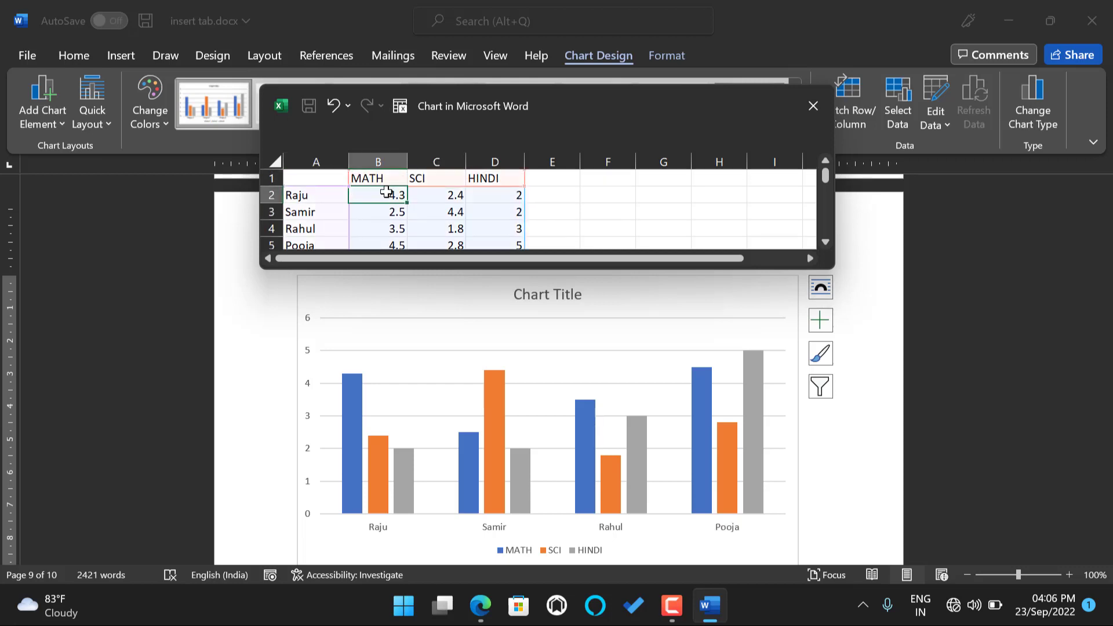
{"action": "left_click", "coordinate": [430, 197]}
{"action": "left_click", "coordinate": [489, 194]}
{"action": "scroll", "coordinate": [467, 215], "scroll_direction": "down", "scroll_amount": 1}
{"action": "scroll", "coordinate": [467, 215], "scroll_direction": "up", "scroll_amount": 1}
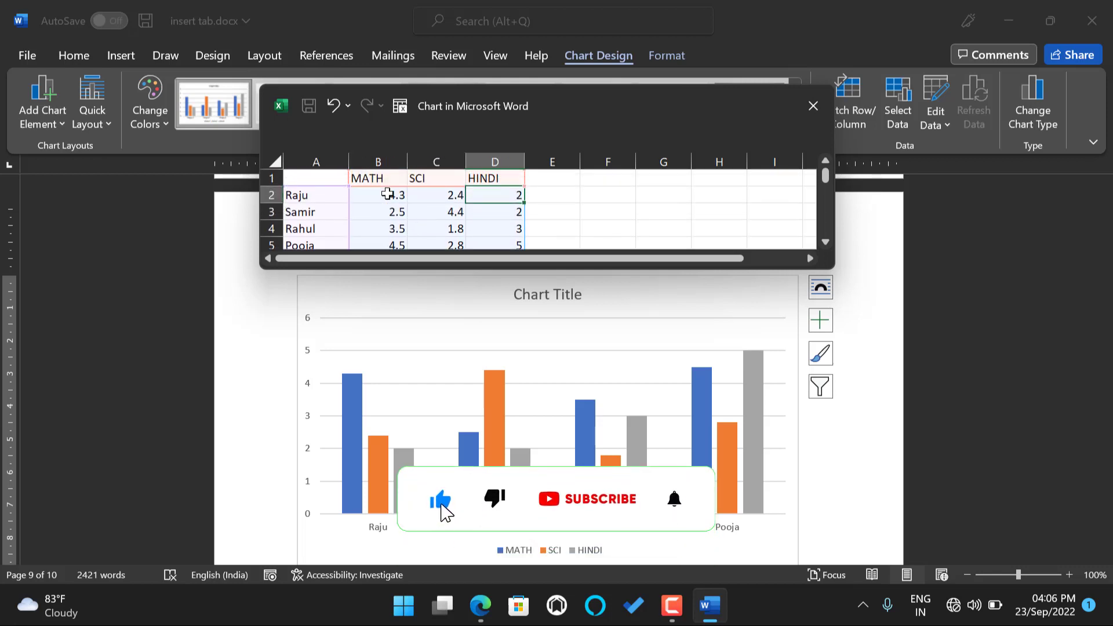
{"action": "left_click", "coordinate": [383, 196]}
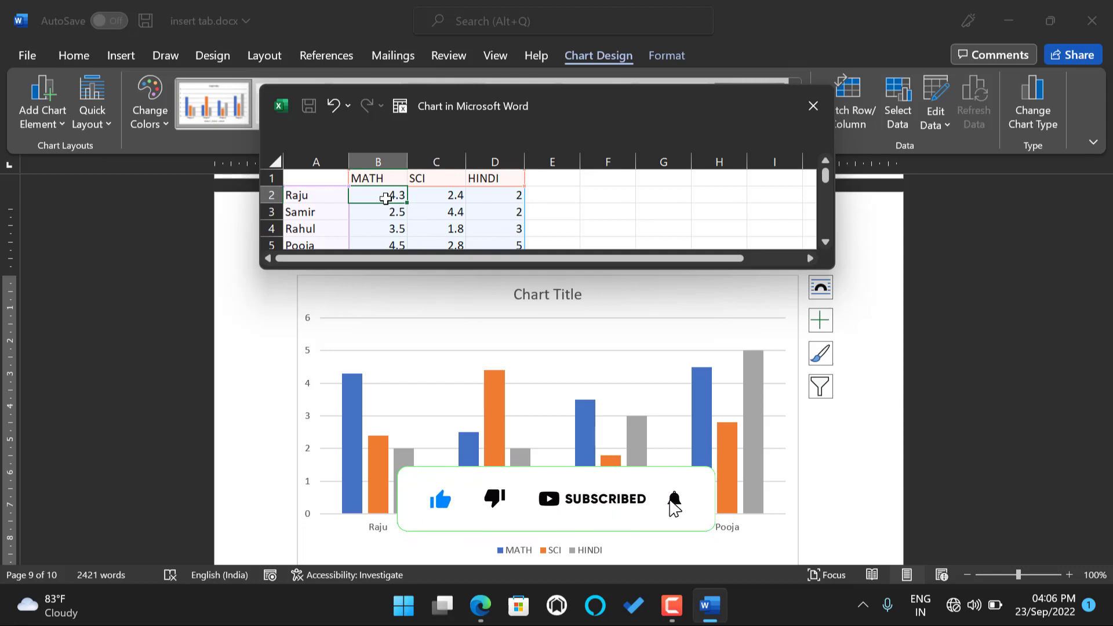
{"action": "type", "text": "9"}
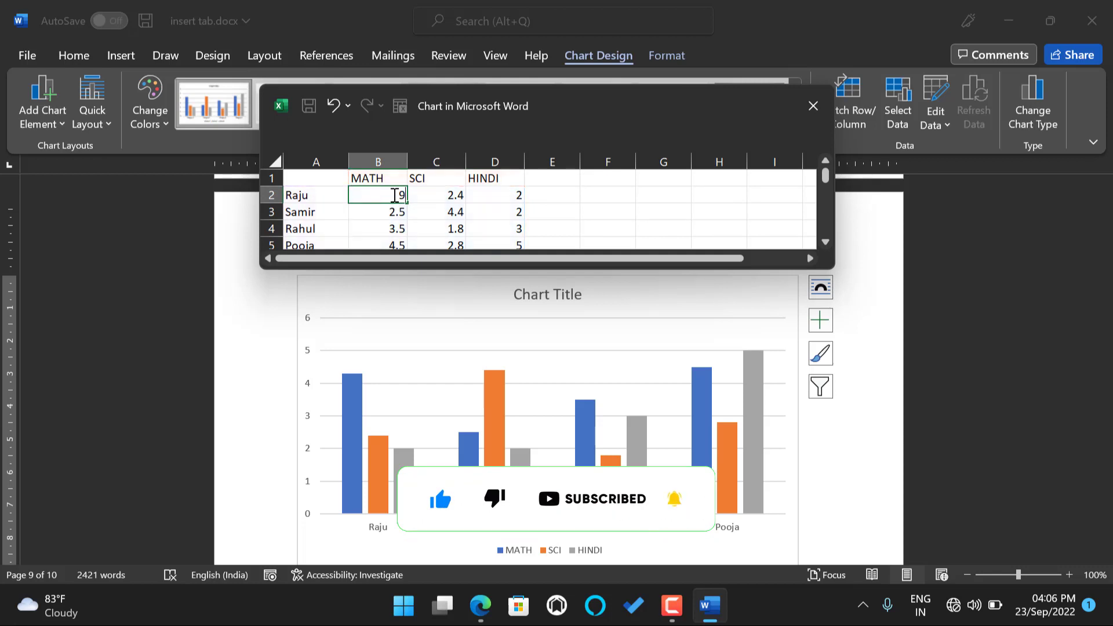
{"action": "left_click", "coordinate": [429, 193]}
{"action": "type", "text": "8"}
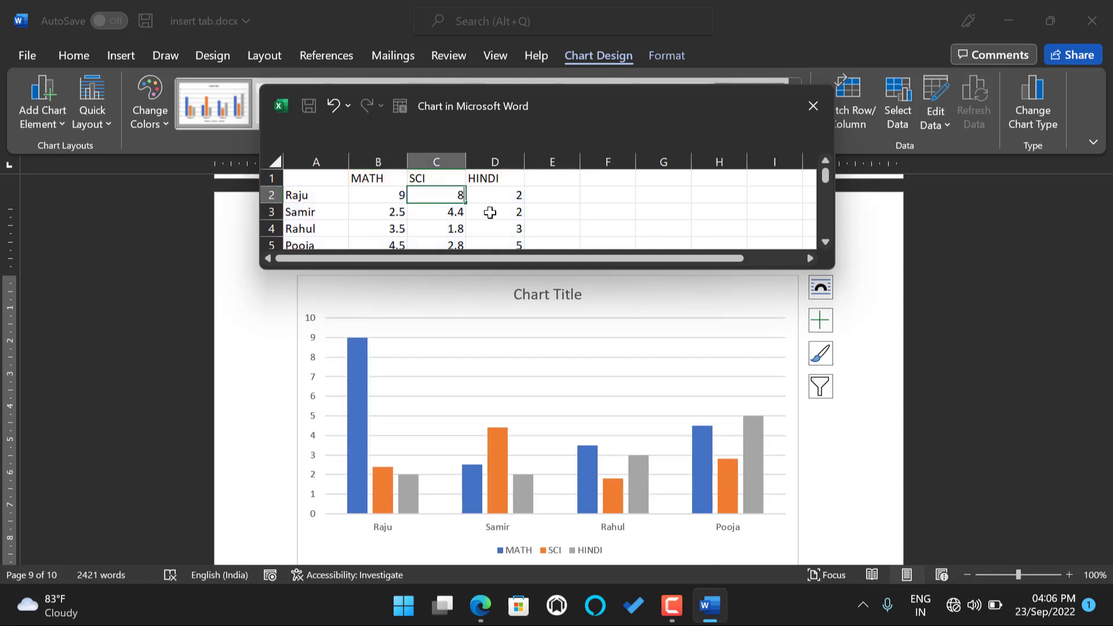
Set the second student's scores to HINDI 5, MATH 4 and SCI 6.
{"action": "left_click", "coordinate": [500, 208]}
{"action": "type", "text": "5"}
{"action": "left_click", "coordinate": [413, 211]}
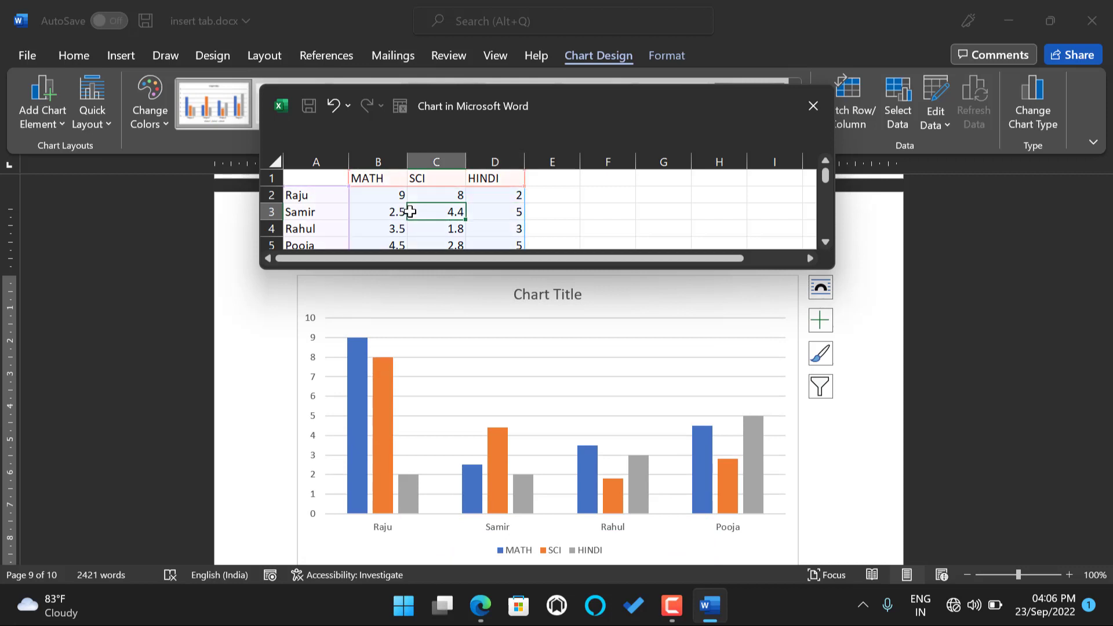
{"action": "left_click", "coordinate": [395, 212]}
{"action": "type", "text": "4"}
{"action": "left_click", "coordinate": [419, 212]}
{"action": "type", "text": "6"}
Set the third student's SCI score to 8 and MATH score to 4.
{"action": "left_click", "coordinate": [435, 235]}
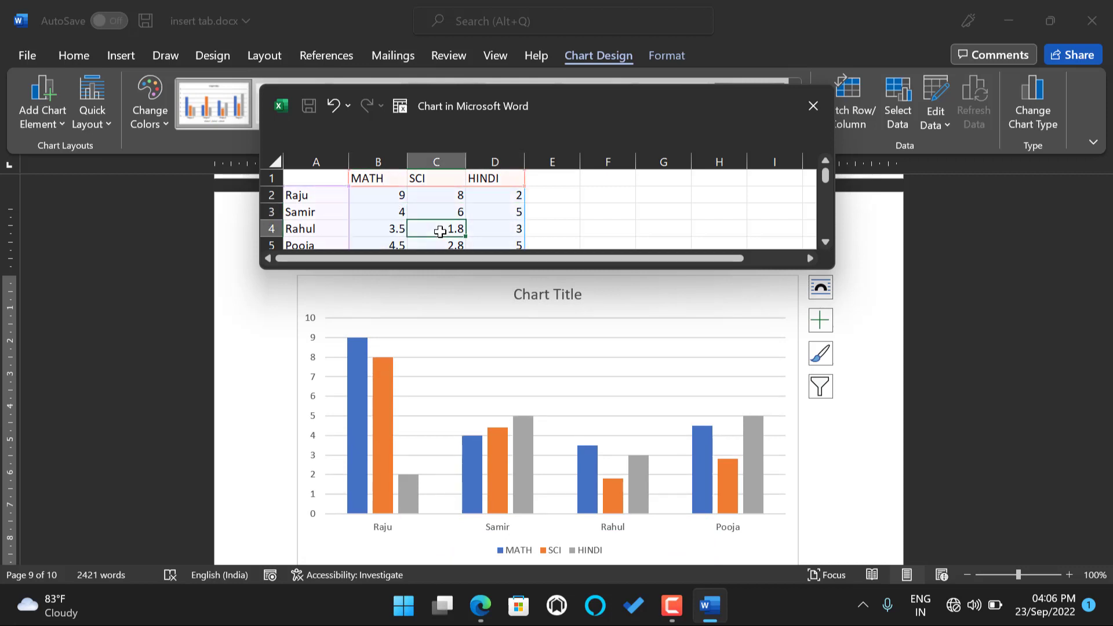
{"action": "type", "text": "8"}
{"action": "left_click", "coordinate": [371, 225]}
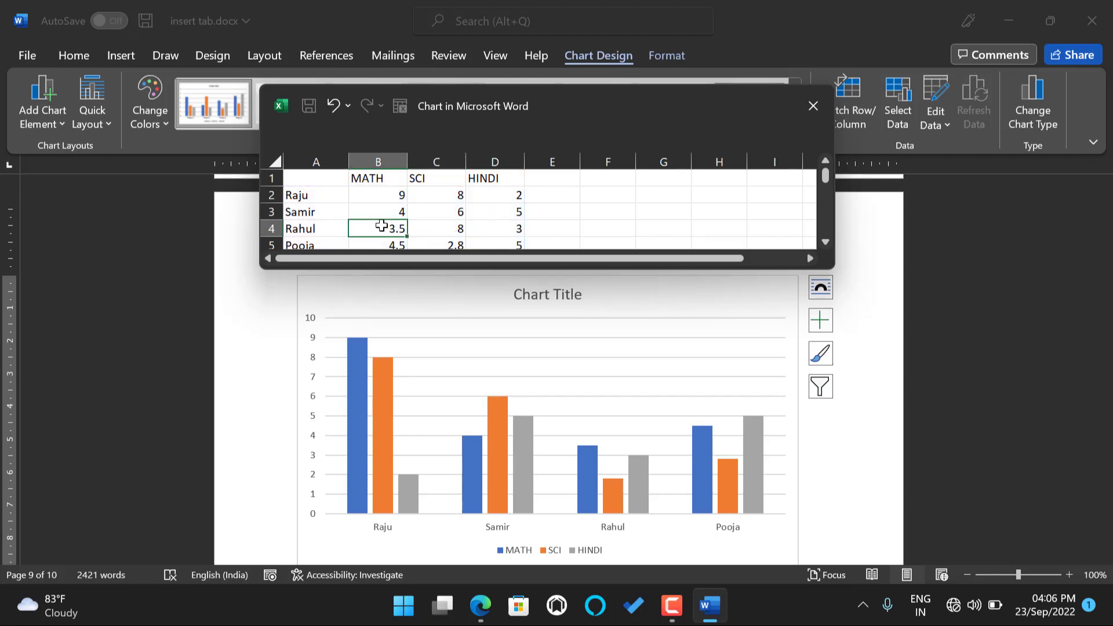
{"action": "type", "text": "4"}
Set the fourth student's MATH score to 7, try to set the SCI score to 4, and close the data sheet.
{"action": "scroll", "coordinate": [388, 203], "scroll_direction": "down", "scroll_amount": 1}
{"action": "left_click", "coordinate": [389, 203]}
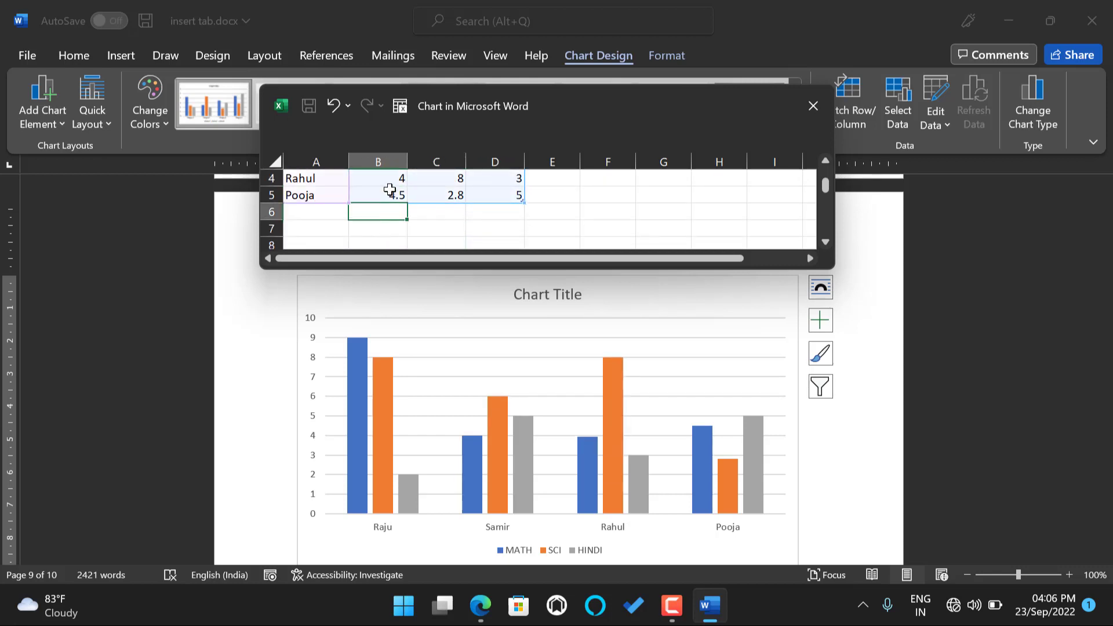
{"action": "type", "text": "7"}
{"action": "left_click", "coordinate": [446, 202]}
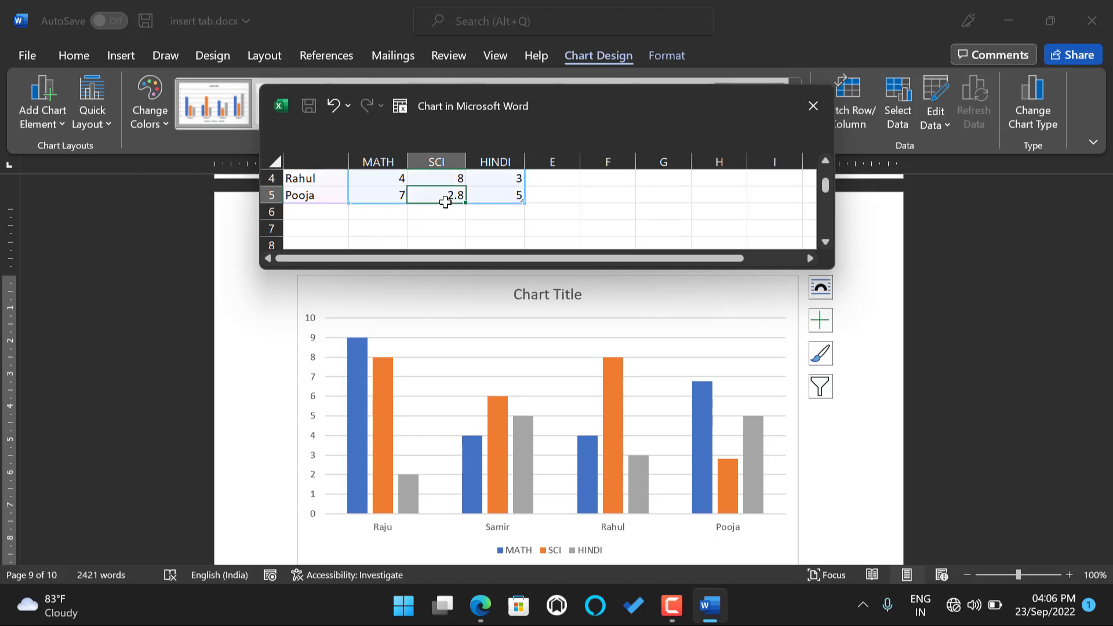
{"action": "type", "text": "4"}
{"action": "scroll", "coordinate": [484, 197], "scroll_direction": "up", "scroll_amount": 1}
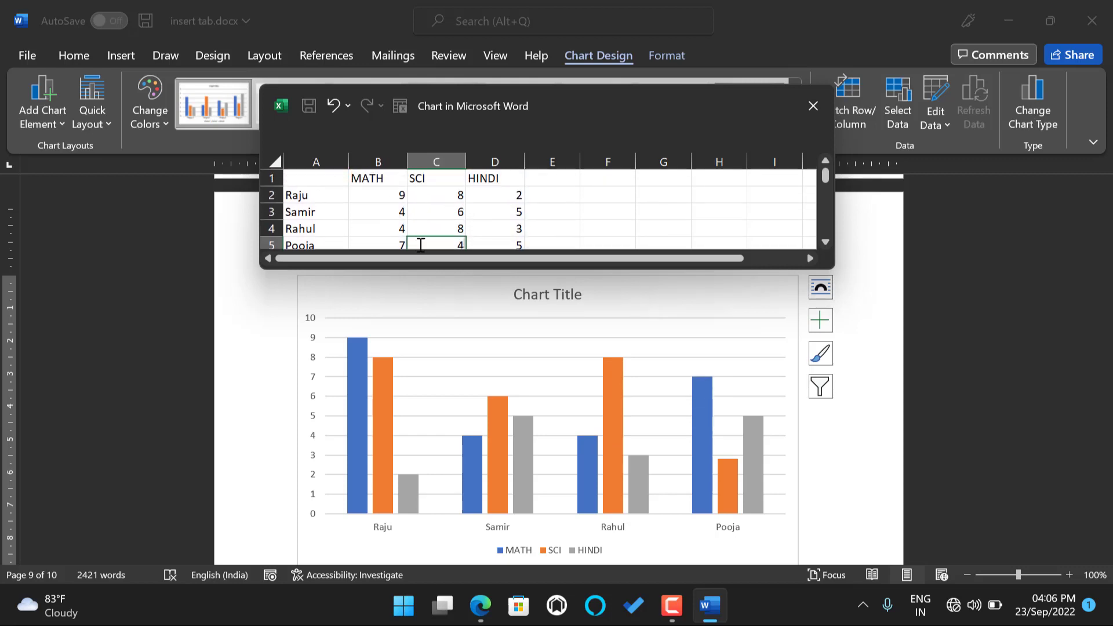
{"action": "scroll", "coordinate": [432, 237], "scroll_direction": "down", "scroll_amount": 2}
{"action": "scroll", "coordinate": [429, 244], "scroll_direction": "up", "scroll_amount": 2}
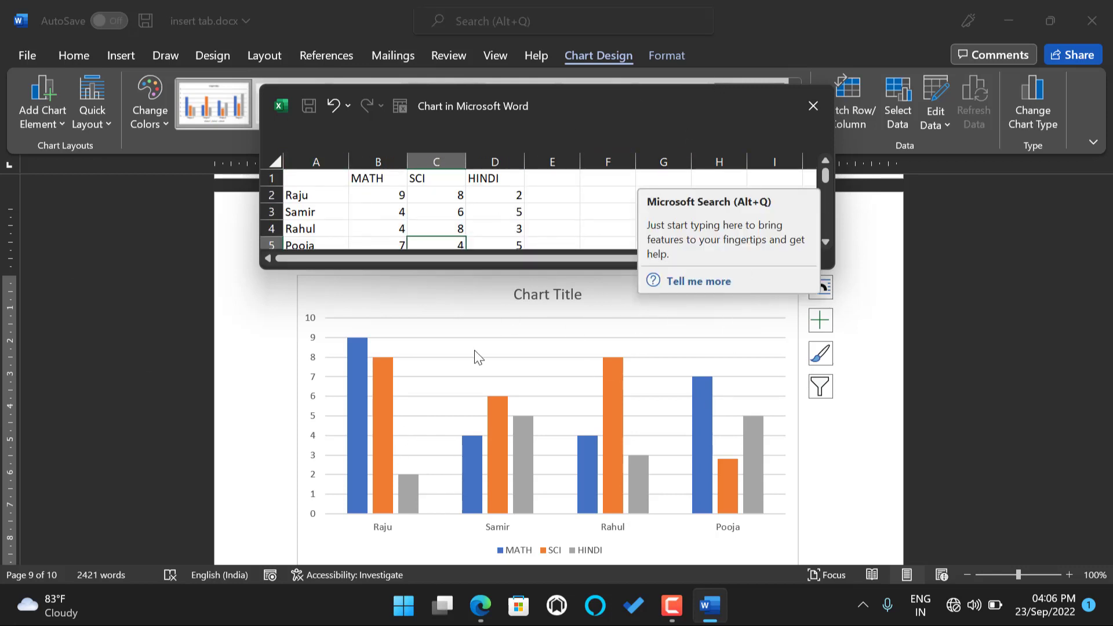
{"action": "left_click", "coordinate": [813, 107]}
Examine the chart's student names along the horizontal axis, its subject legend and its value gridlines.
{"action": "scroll", "coordinate": [408, 343], "scroll_direction": "down", "scroll_amount": 3}
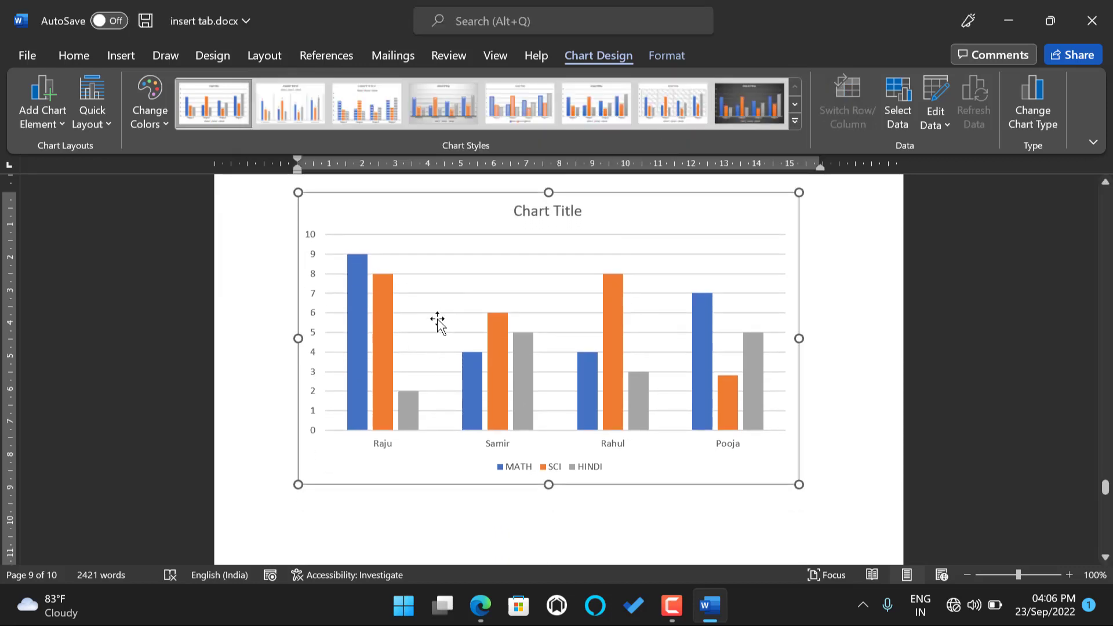
{"action": "scroll", "coordinate": [463, 325], "scroll_direction": "up", "scroll_amount": 2}
{"action": "left_click", "coordinate": [376, 475]}
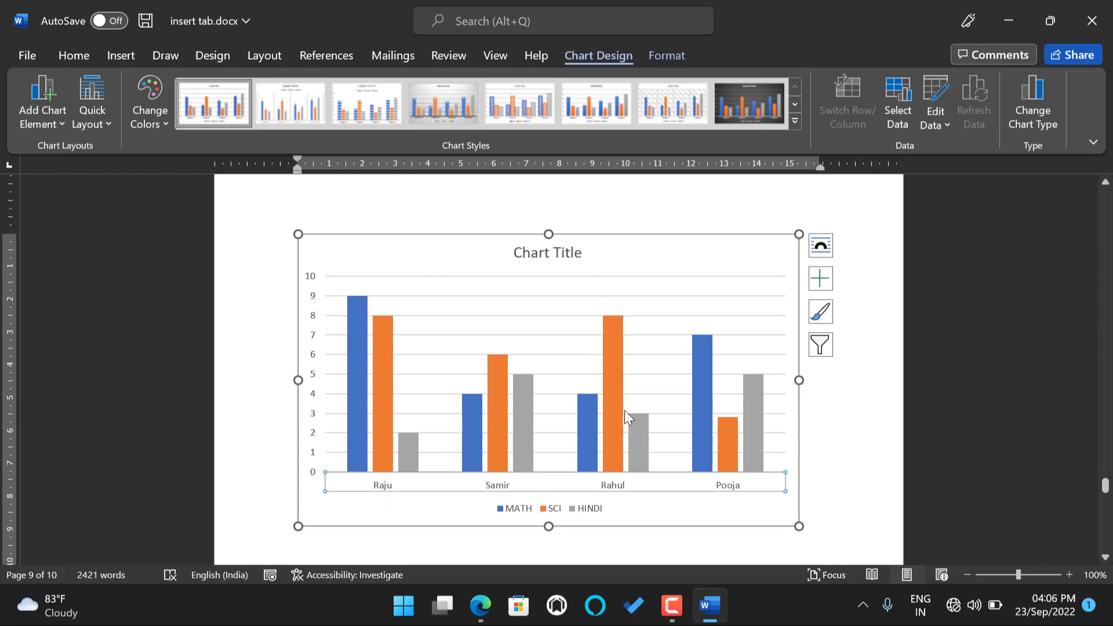
{"action": "left_click", "coordinate": [510, 508]}
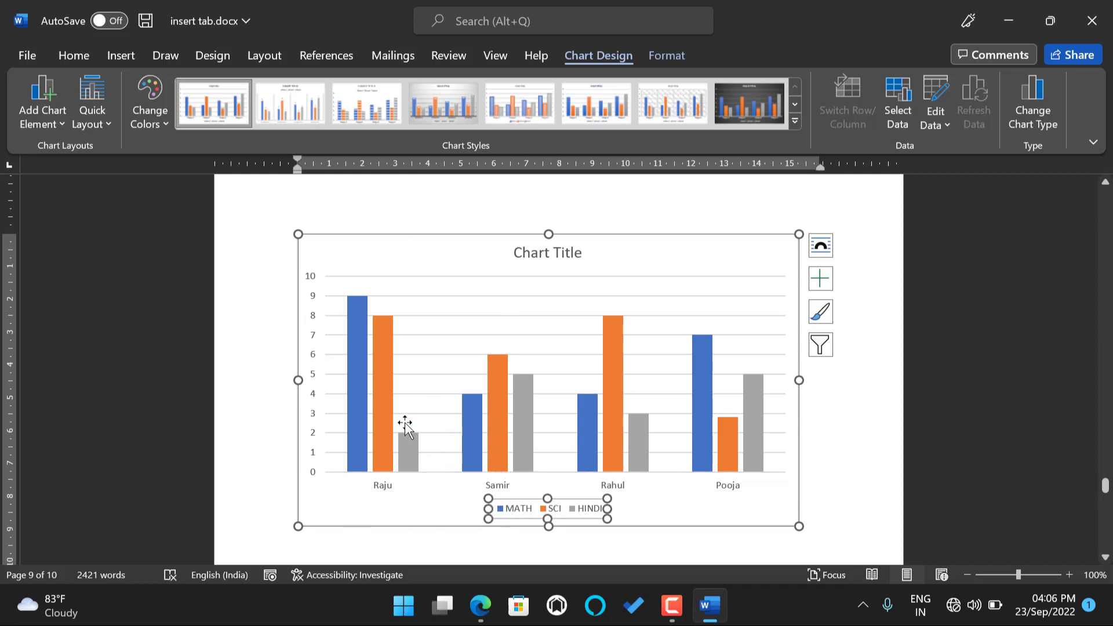
{"action": "left_click", "coordinate": [338, 354]}
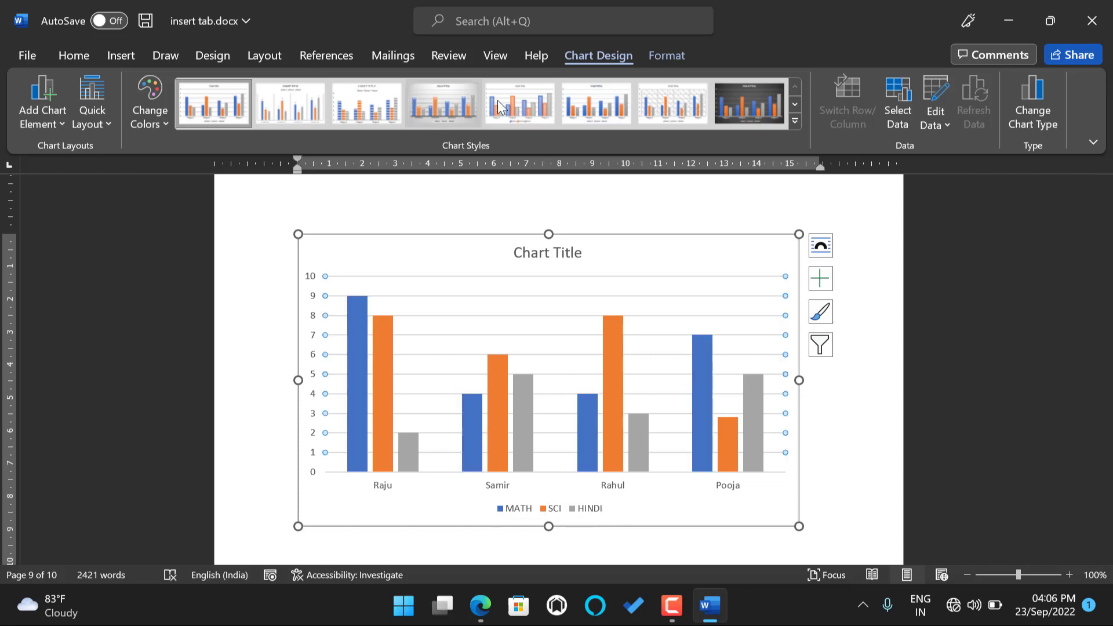
{"action": "left_click", "coordinate": [609, 254]}
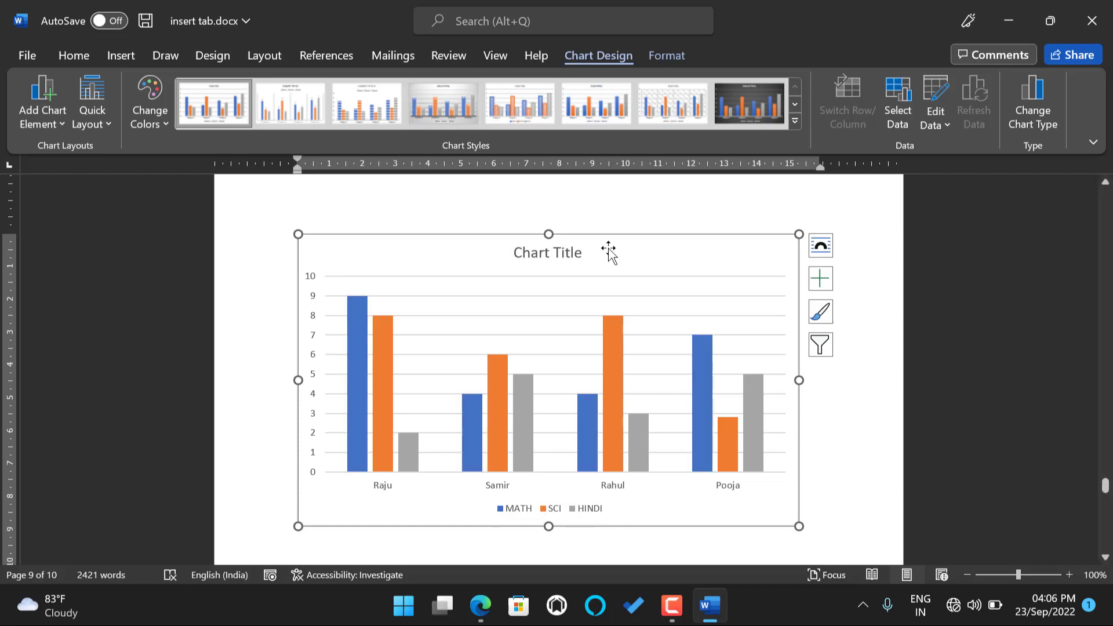
{"action": "left_click", "coordinate": [671, 49]}
{"action": "left_click", "coordinate": [613, 50]}
{"action": "left_click", "coordinate": [668, 48]}
{"action": "left_click", "coordinate": [582, 56]}
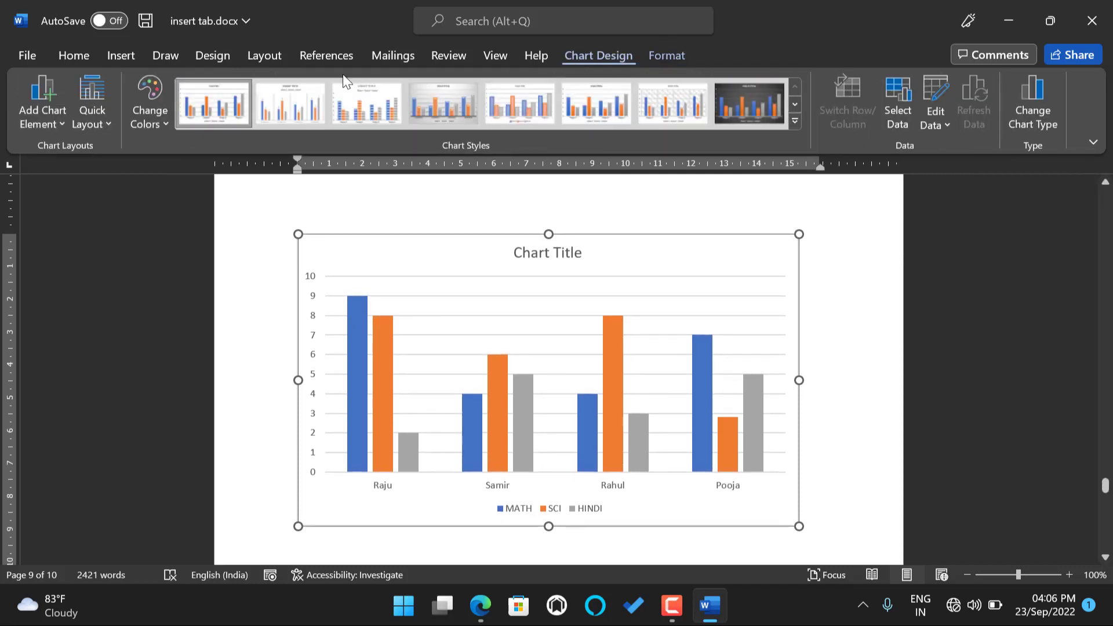
Look through the axes and axis title options, and set the chart title to the Above Chart position.
{"action": "left_click", "coordinate": [56, 104]}
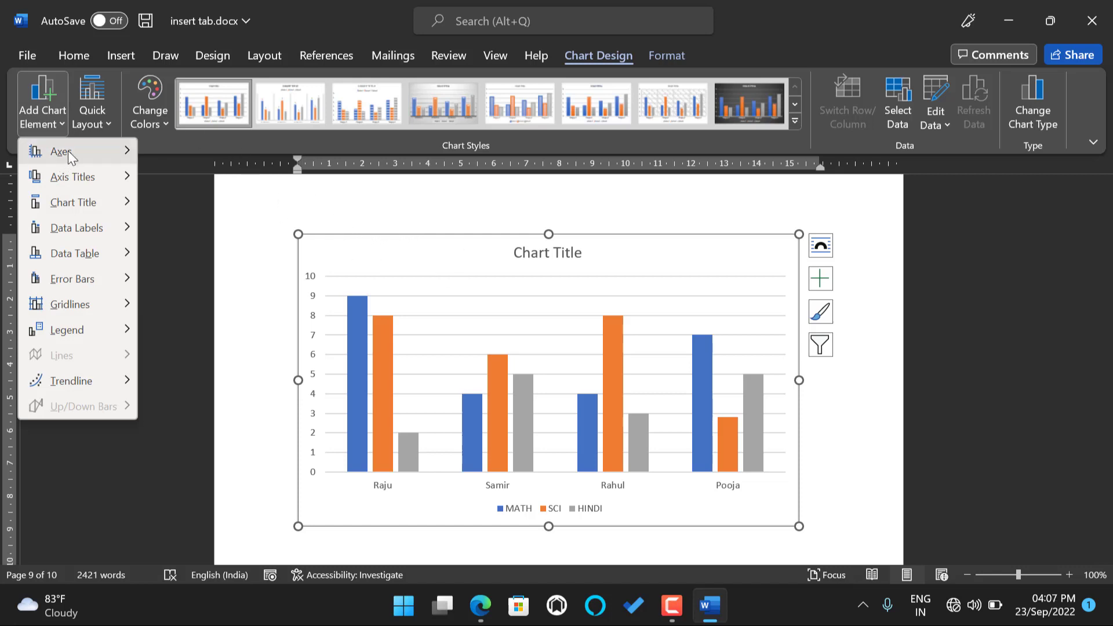
{"action": "mouse_move", "coordinate": [69, 152]}
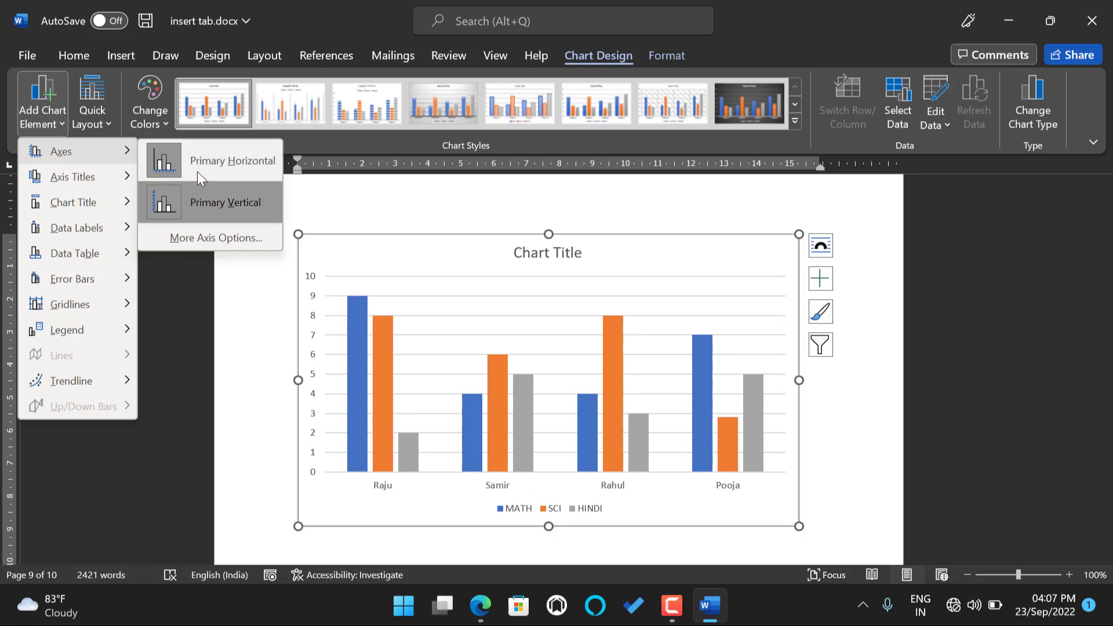
{"action": "mouse_move", "coordinate": [90, 177]}
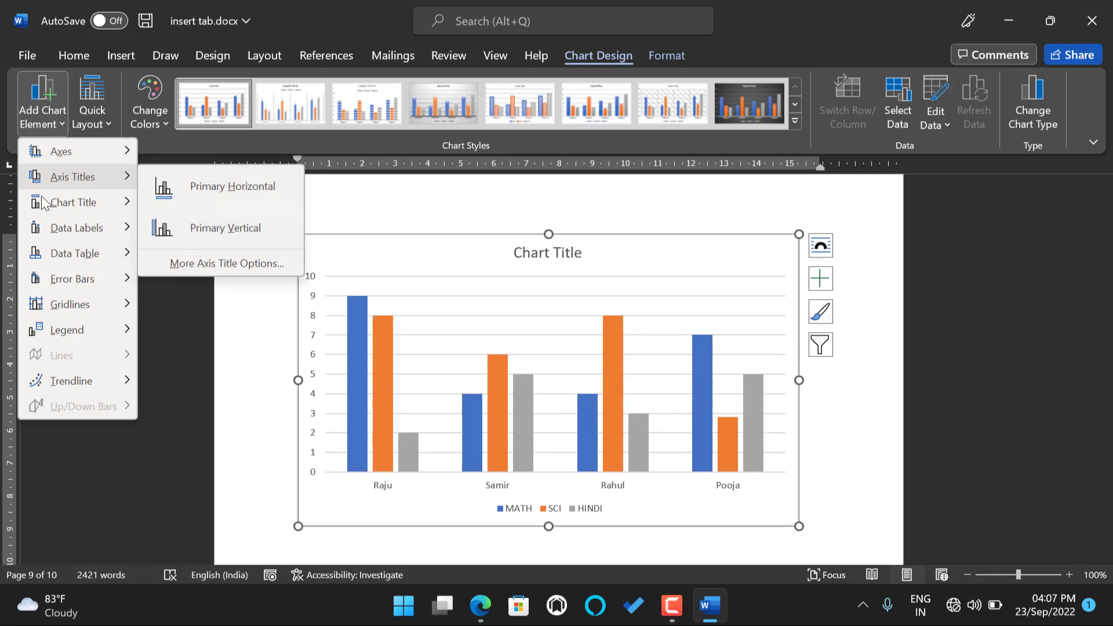
{"action": "mouse_move", "coordinate": [123, 201]}
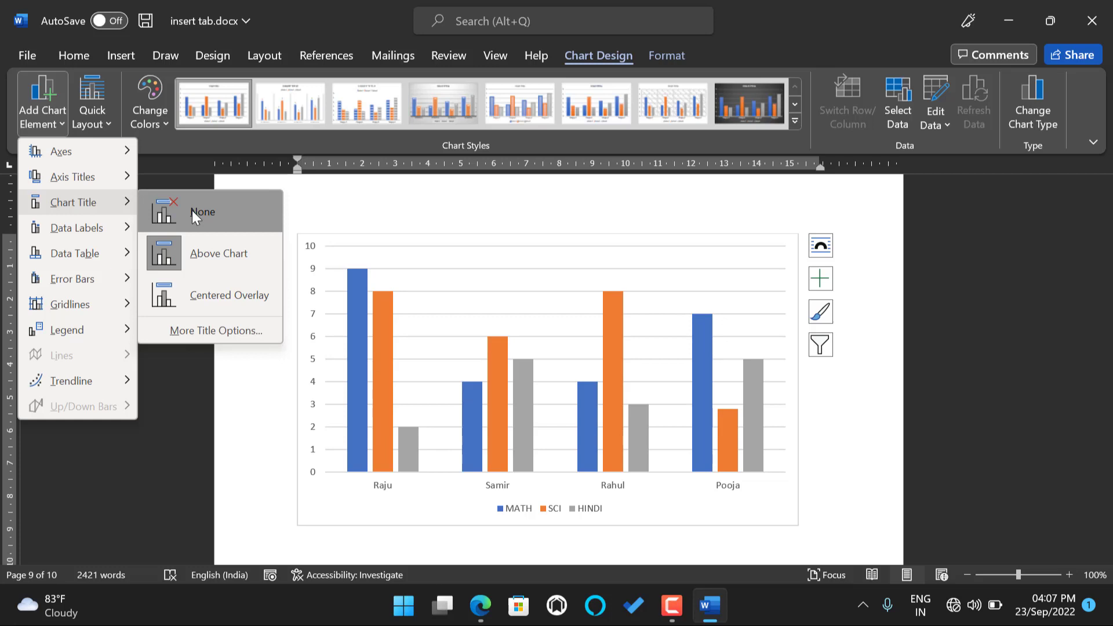
{"action": "left_click", "coordinate": [197, 255]}
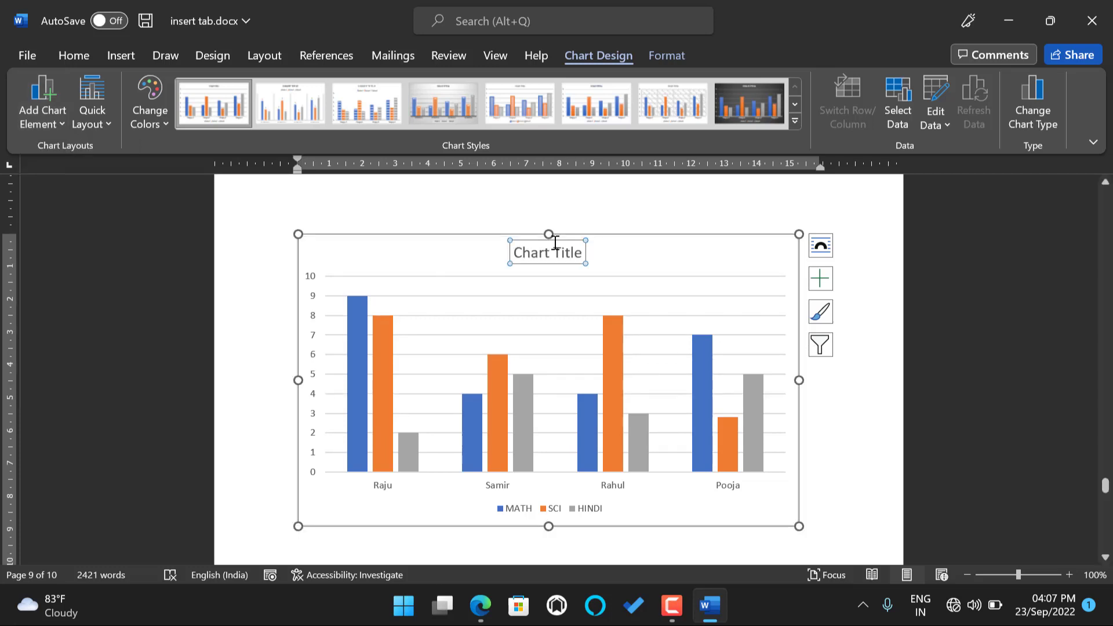
Preview the Data Labels, Data Table, Error Bars and Legend options for the column chart without applying any.
{"action": "left_click", "coordinate": [43, 123]}
{"action": "mouse_move", "coordinate": [50, 200]}
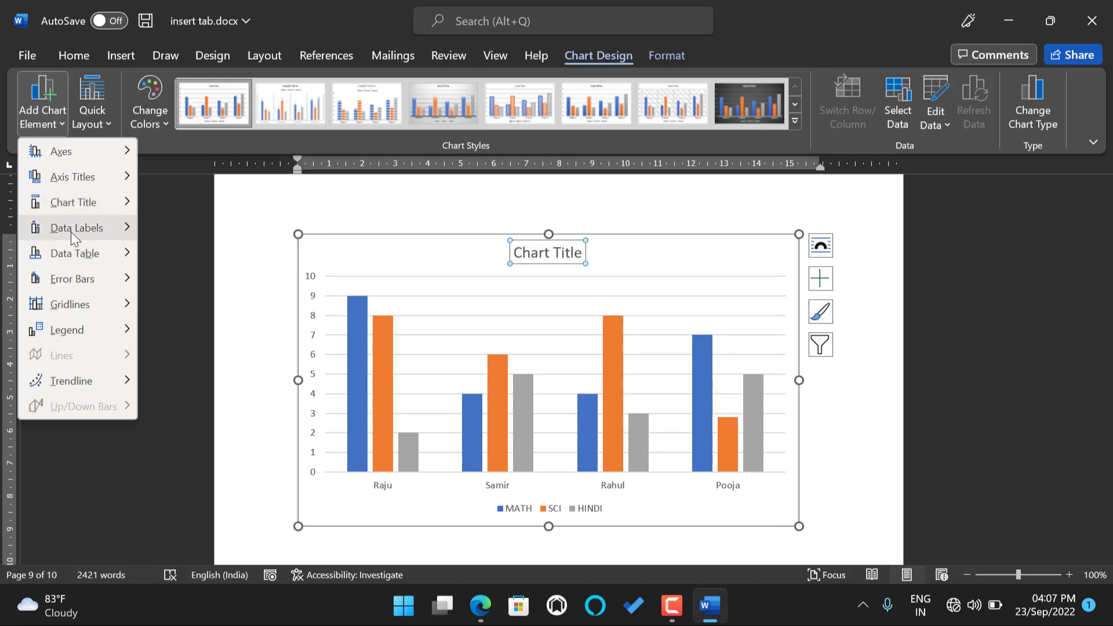
{"action": "mouse_move", "coordinate": [70, 232]}
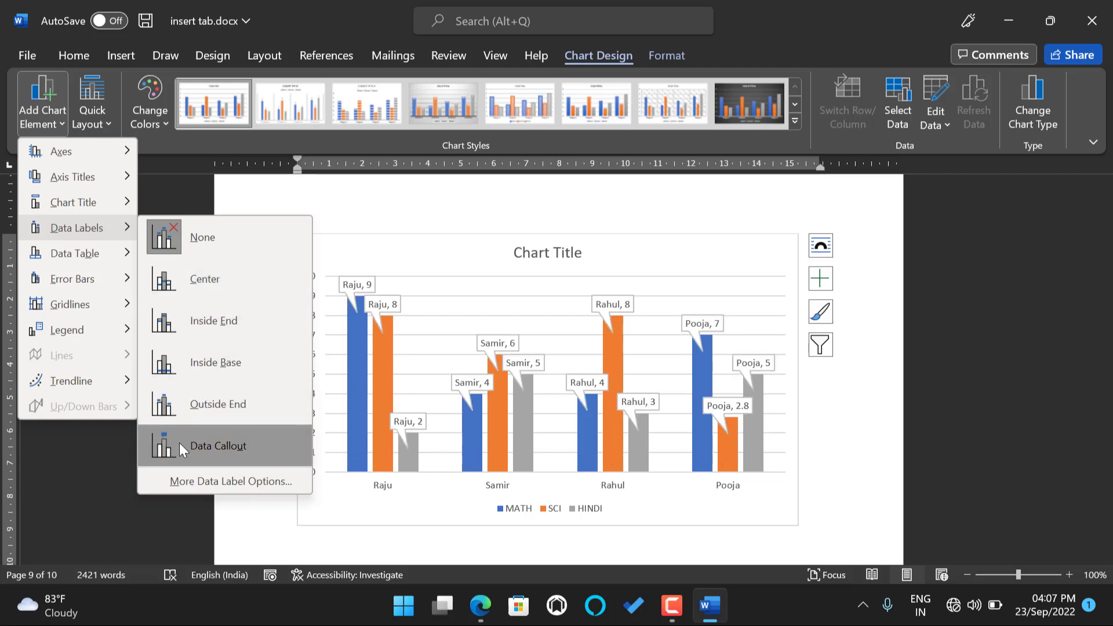
{"action": "mouse_move", "coordinate": [67, 254]}
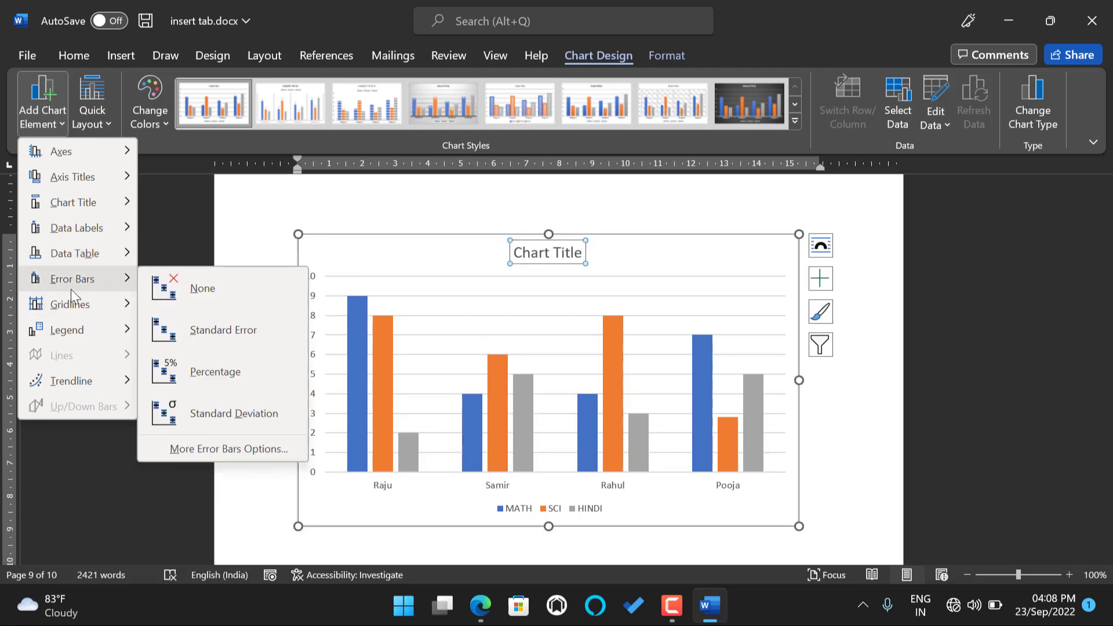
{"action": "mouse_move", "coordinate": [57, 320]}
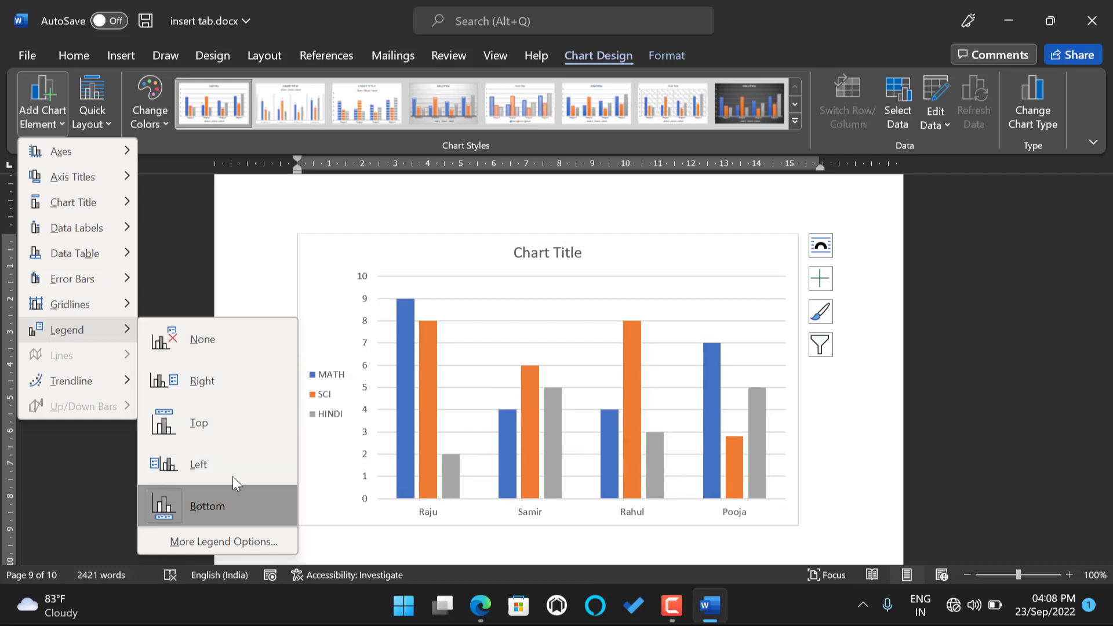
{"action": "left_click", "coordinate": [243, 253]}
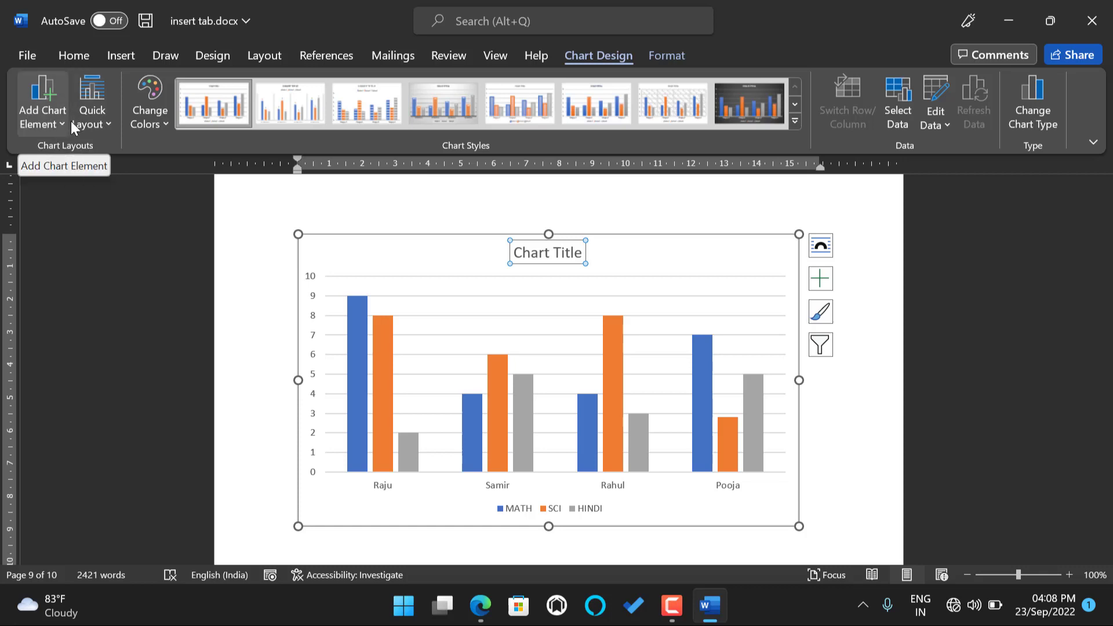
{"action": "left_click", "coordinate": [105, 124]}
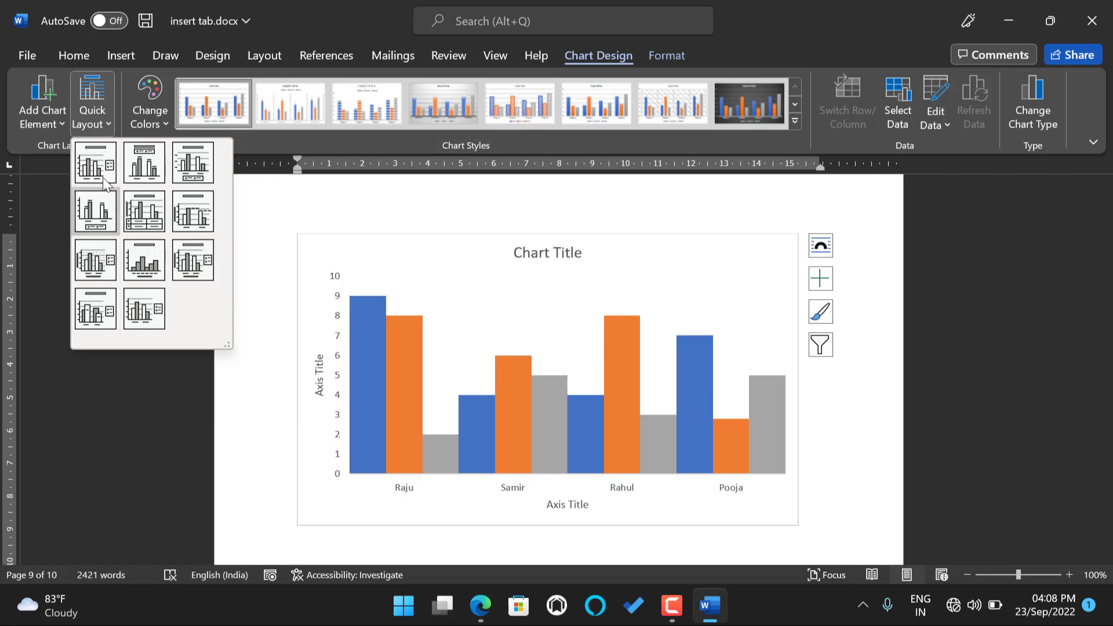
{"action": "left_click", "coordinate": [85, 379]}
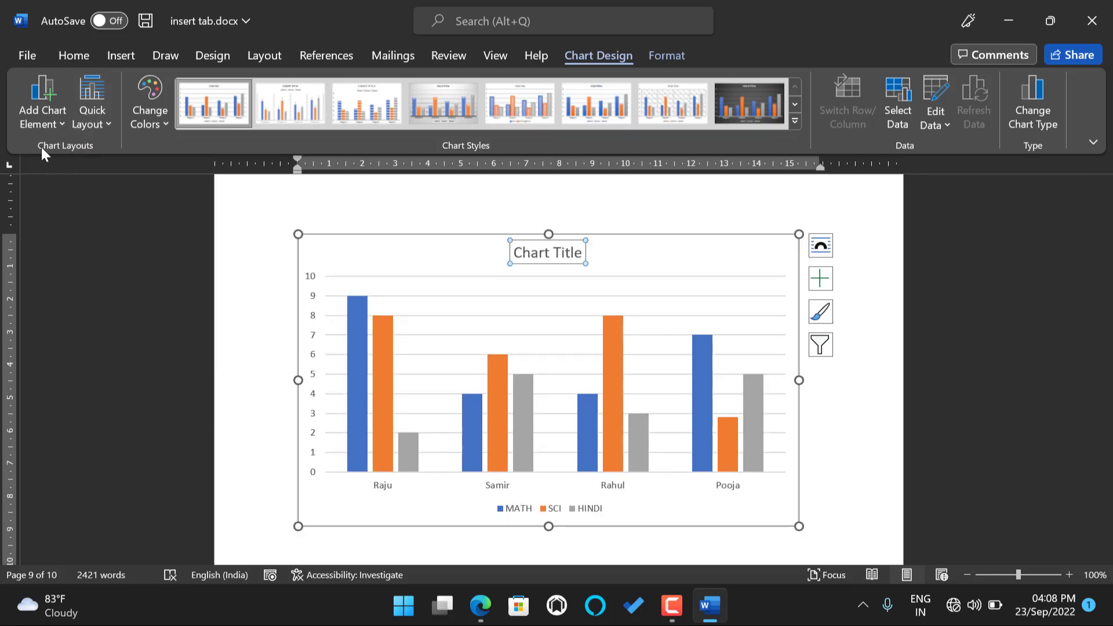
{"action": "left_click", "coordinate": [61, 120]}
{"action": "left_click", "coordinate": [61, 120]}
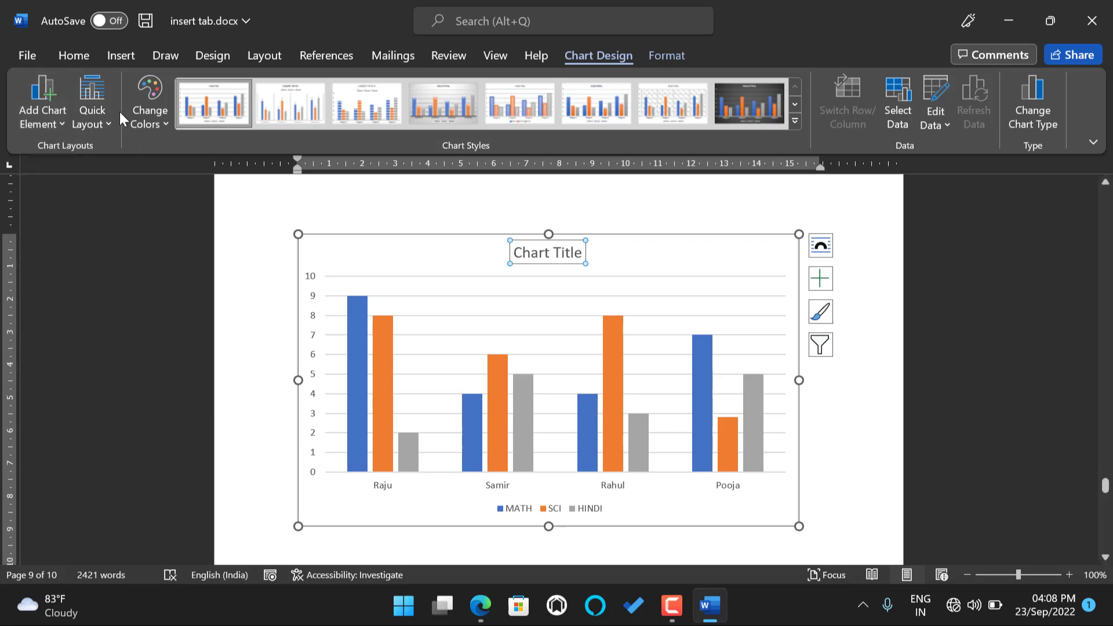
Apply the quick layout with a title above and legend below wider columns, and preview the chart style gallery.
{"action": "left_click", "coordinate": [102, 127]}
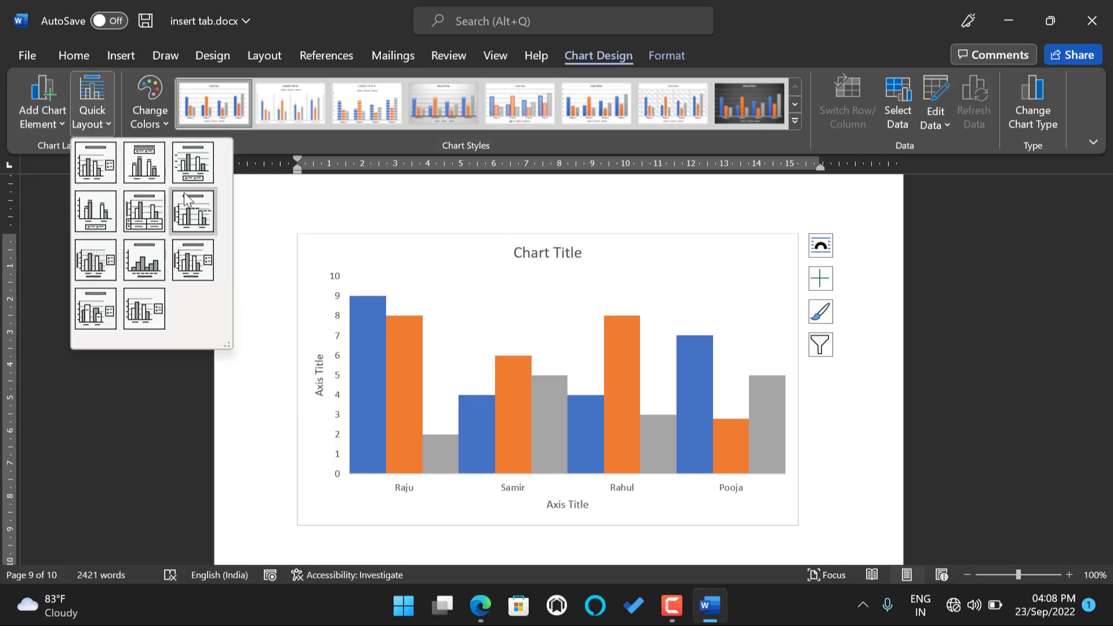
{"action": "left_click", "coordinate": [195, 153]}
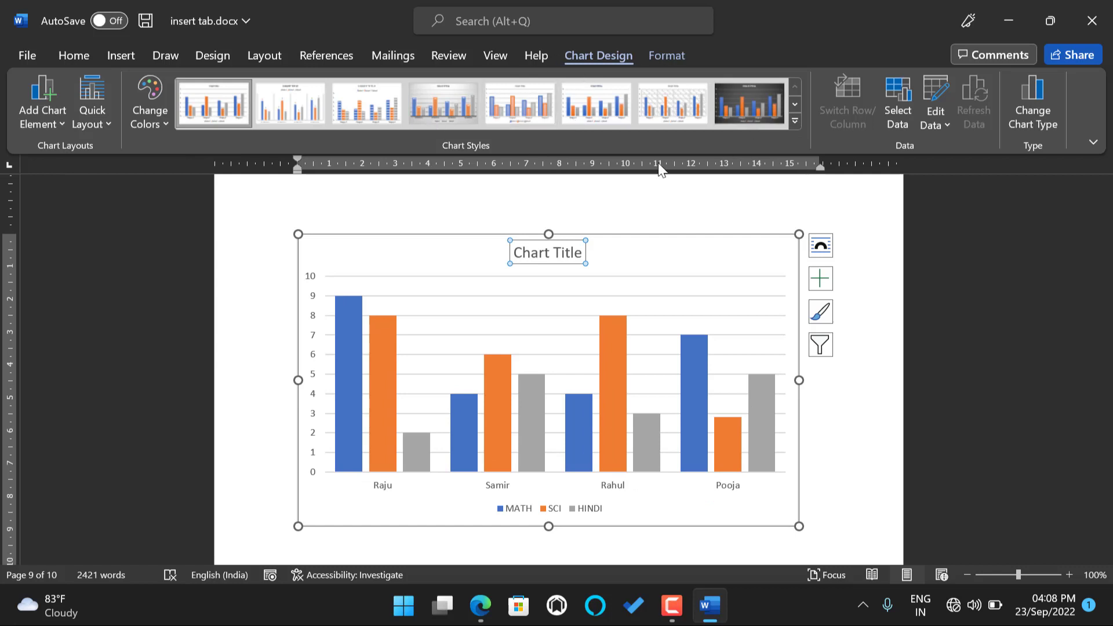
{"action": "left_click", "coordinate": [796, 121]}
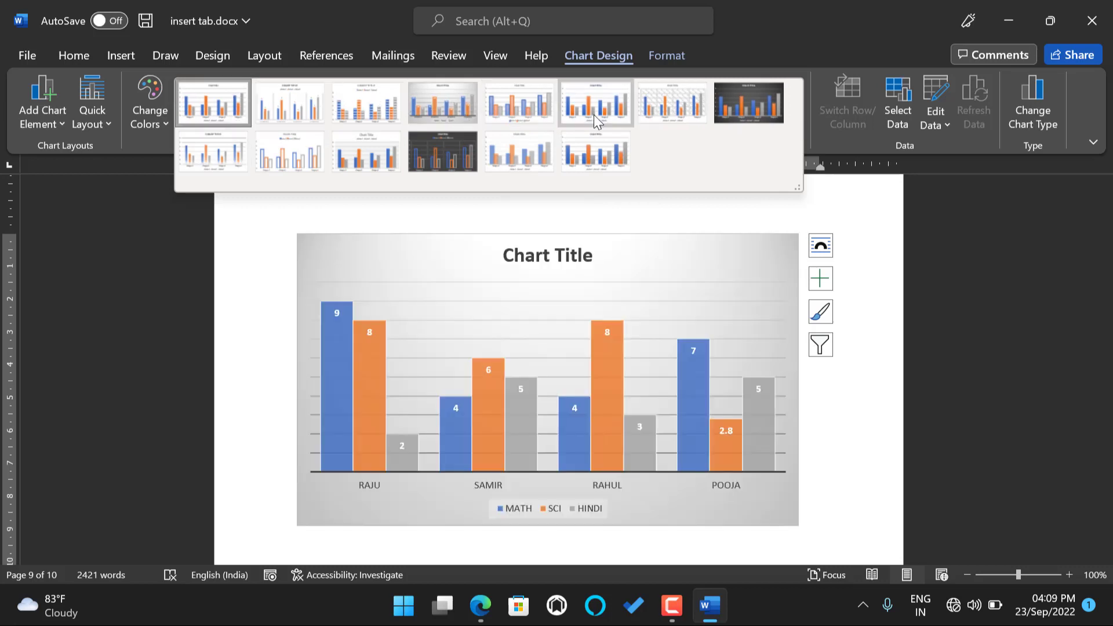
{"action": "left_click", "coordinate": [421, 248]}
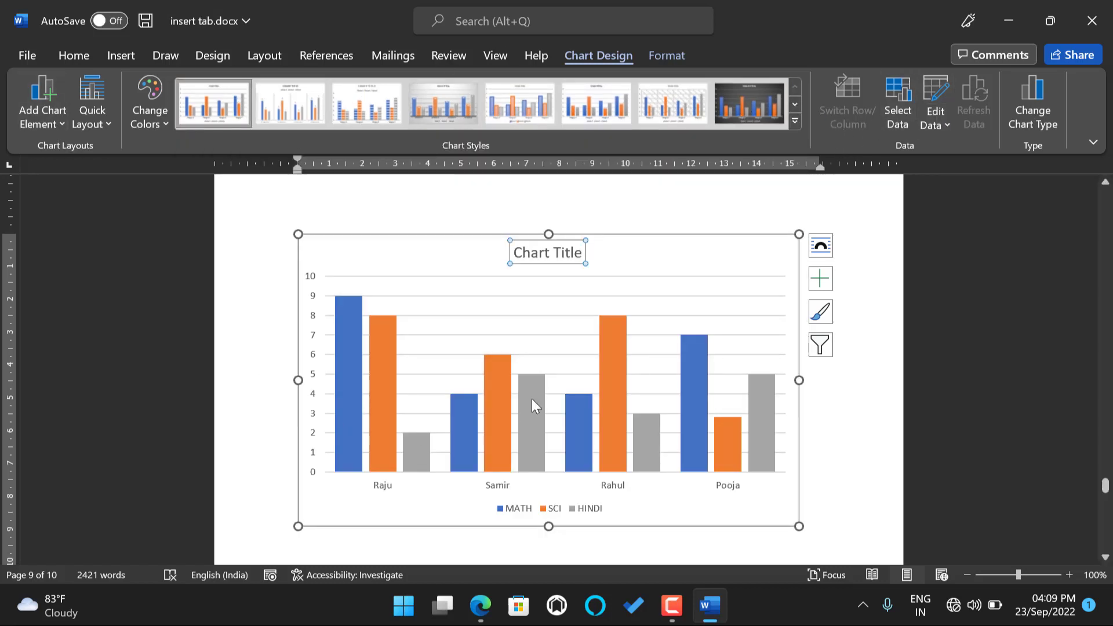
Edit the chart's data sheet to set the first student's HINDI mark to 9.
{"action": "left_click", "coordinate": [931, 90]}
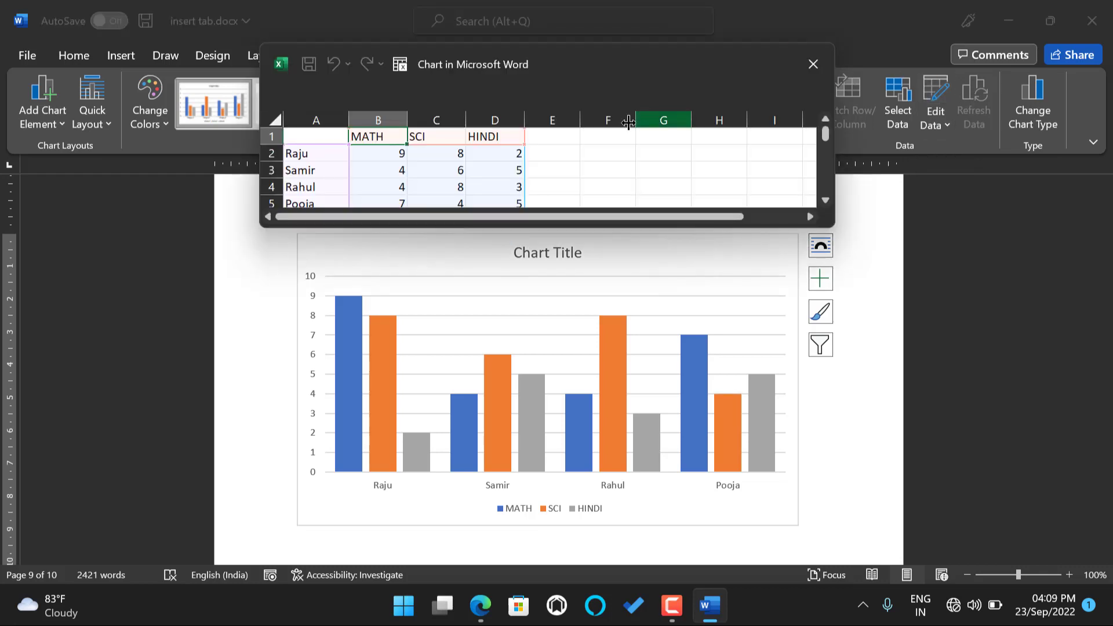
{"action": "scroll", "coordinate": [534, 157], "scroll_direction": "down", "scroll_amount": 1}
{"action": "scroll", "coordinate": [447, 163], "scroll_direction": "up", "scroll_amount": 1}
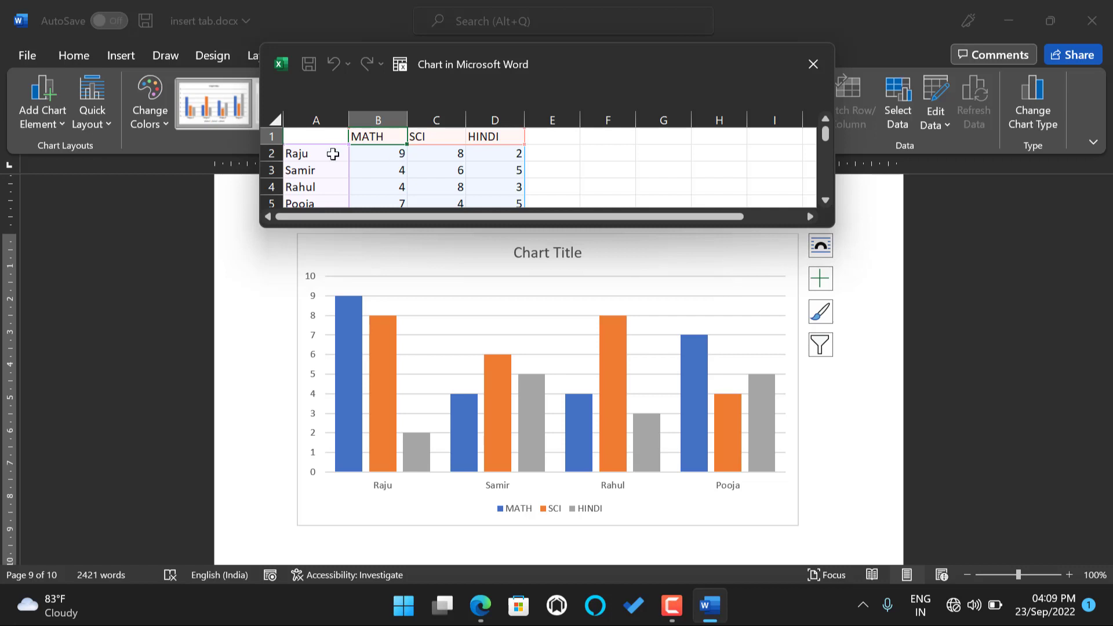
{"action": "left_click", "coordinate": [488, 156]}
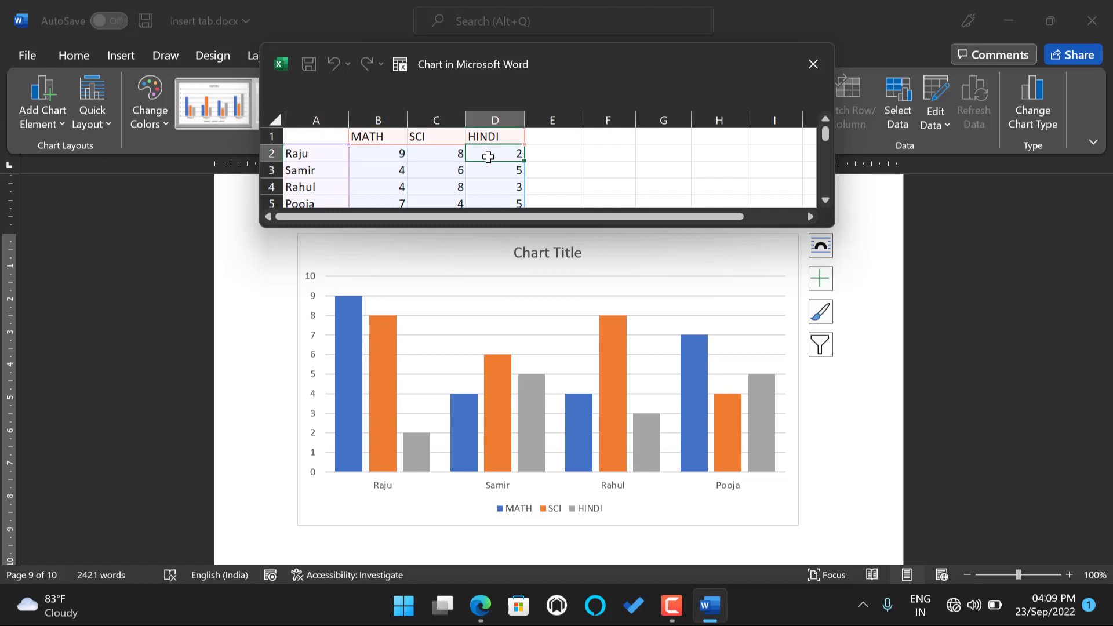
{"action": "key", "text": "BackSpace"}
{"action": "type", "text": "9"}
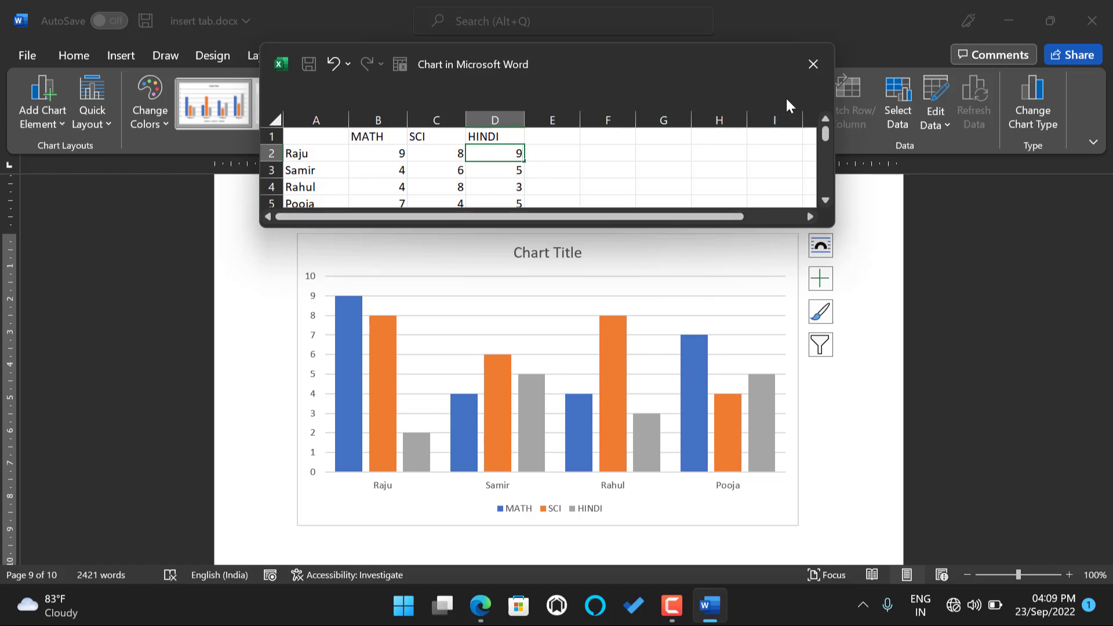
{"action": "left_click", "coordinate": [813, 63]}
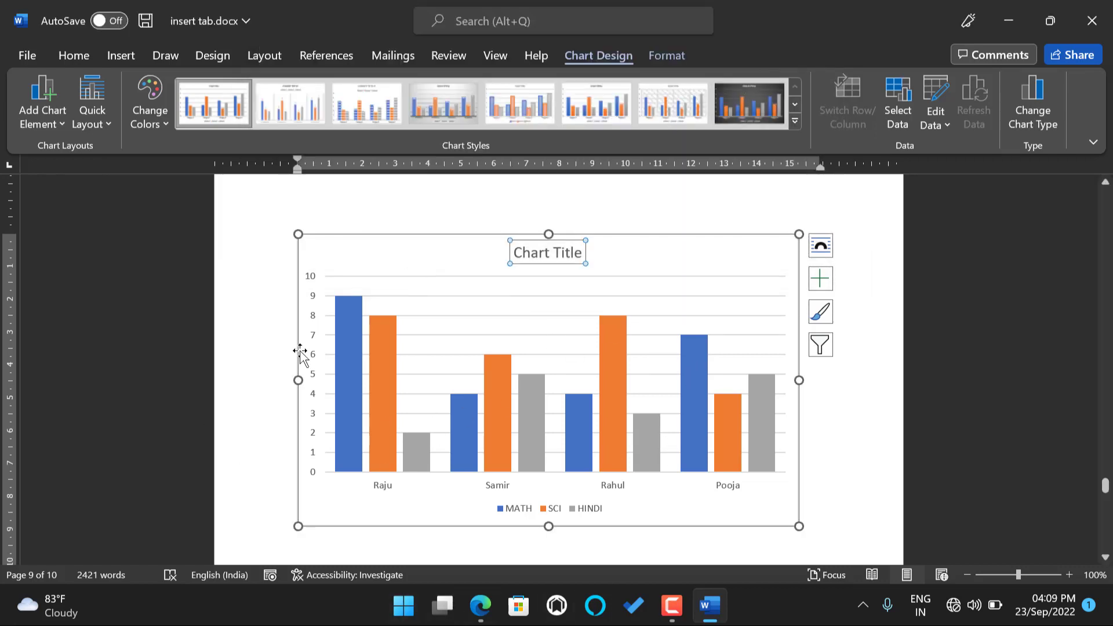
Compare the first student's HINDI column in the chart with the mark in the chart's data sheet.
{"action": "left_click", "coordinate": [420, 450]}
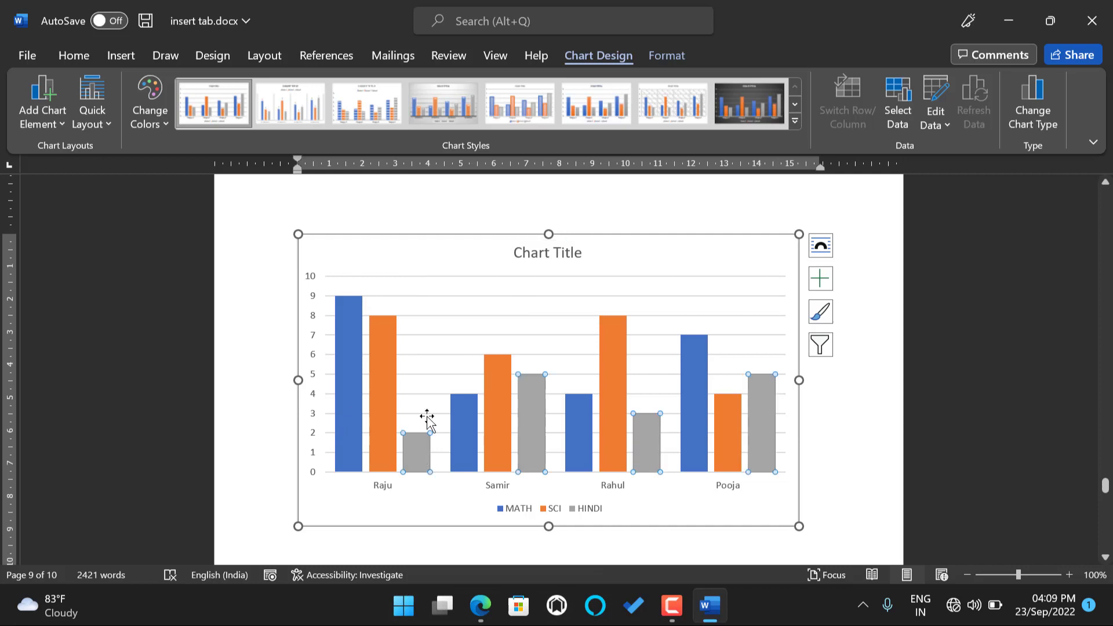
{"action": "left_click", "coordinate": [423, 296]}
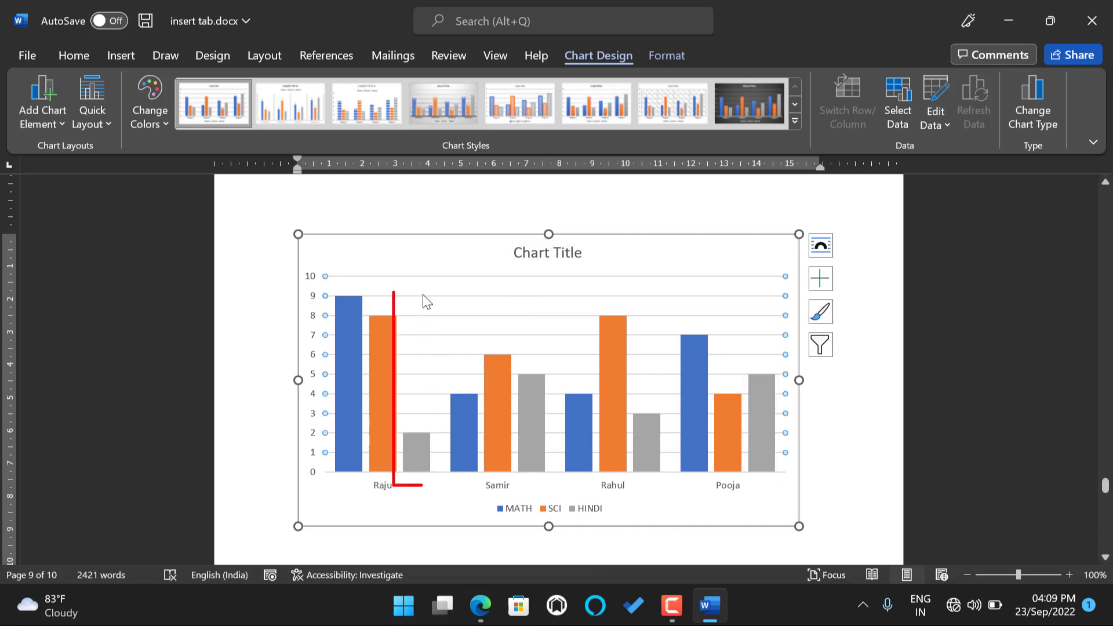
{"action": "left_click", "coordinate": [950, 92]}
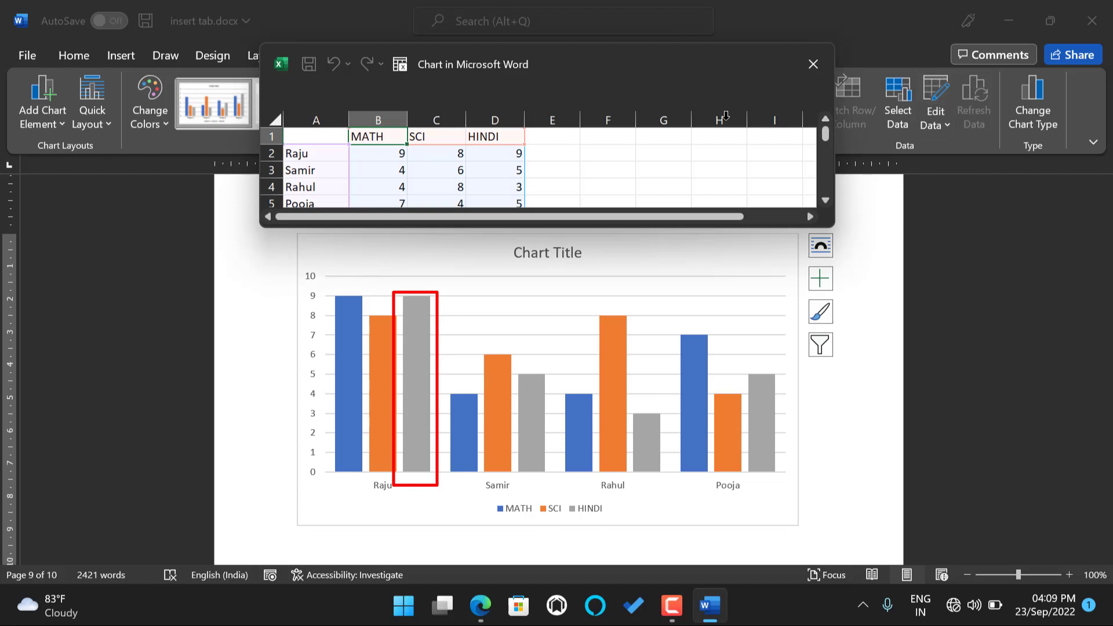
{"action": "left_click", "coordinate": [814, 64]}
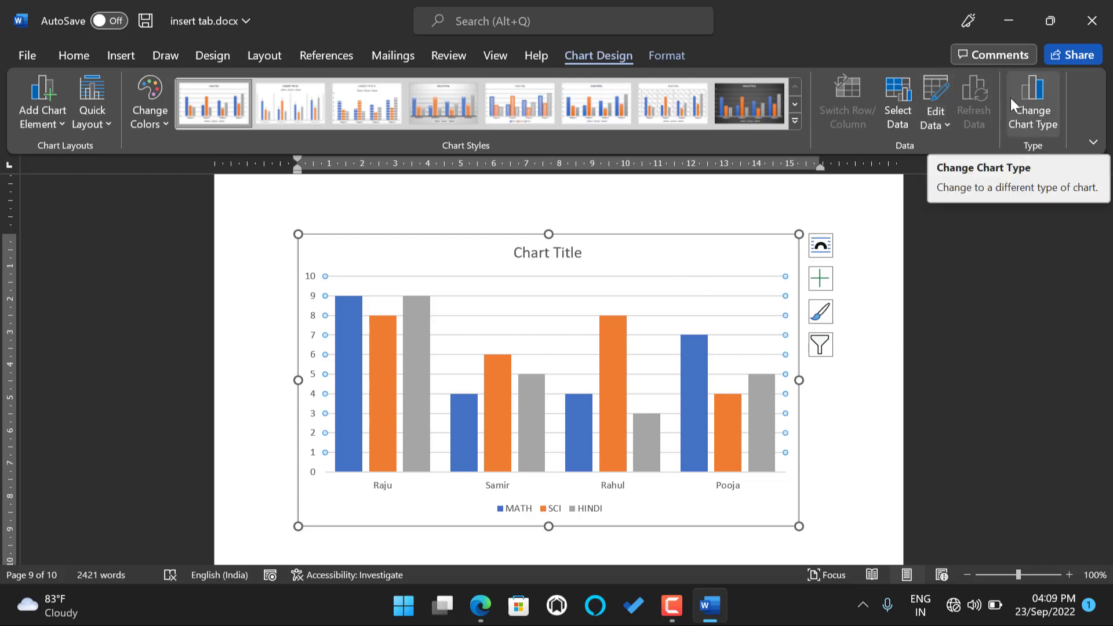
Change the clustered column chart of student marks to a basic Line chart.
{"action": "left_click", "coordinate": [1035, 103]}
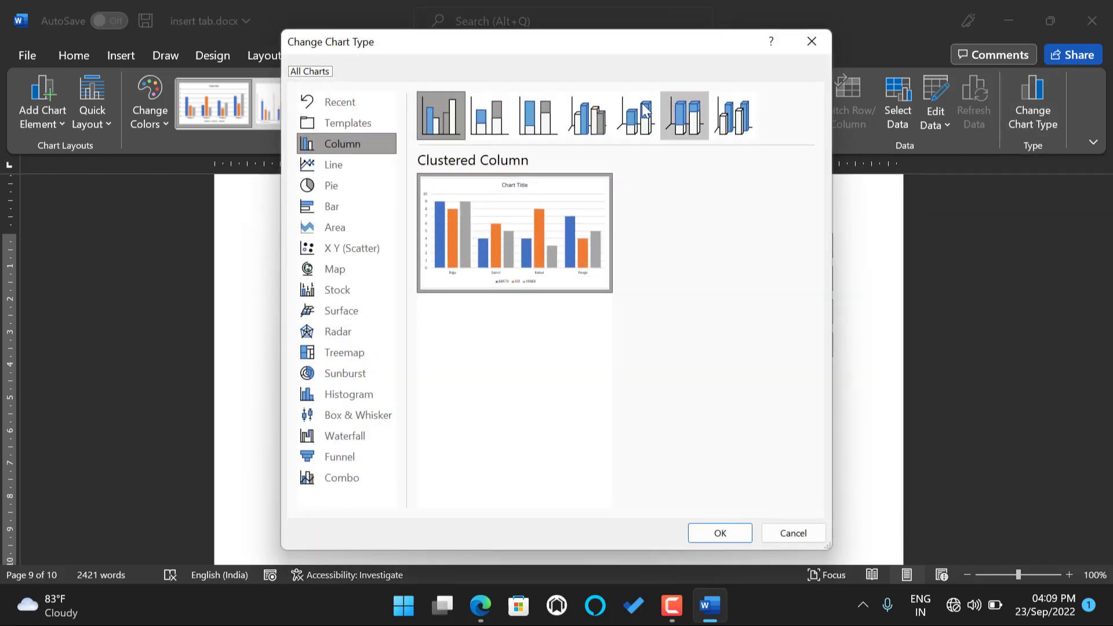
{"action": "left_click", "coordinate": [323, 167]}
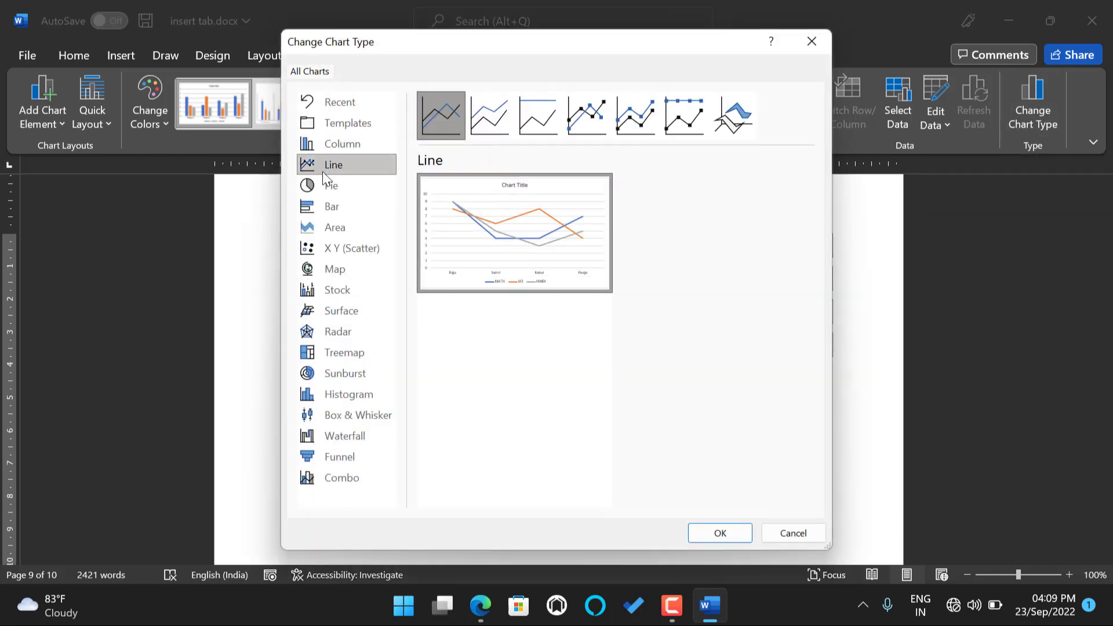
{"action": "left_click", "coordinate": [718, 533]}
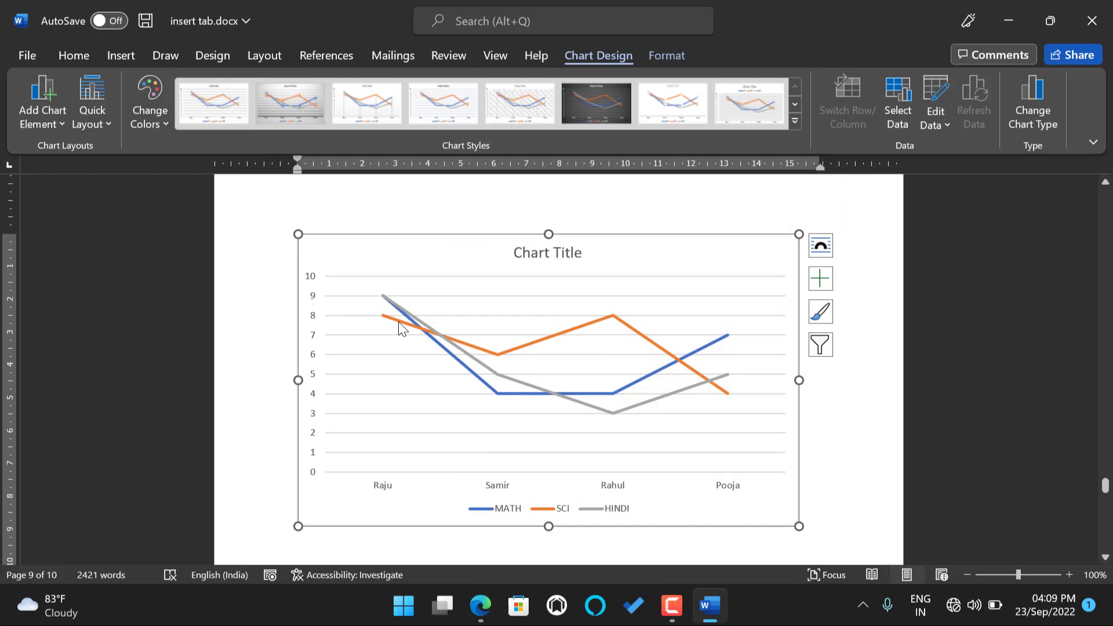
{"action": "mouse_move", "coordinate": [400, 327]}
{"action": "left_click", "coordinate": [416, 405]}
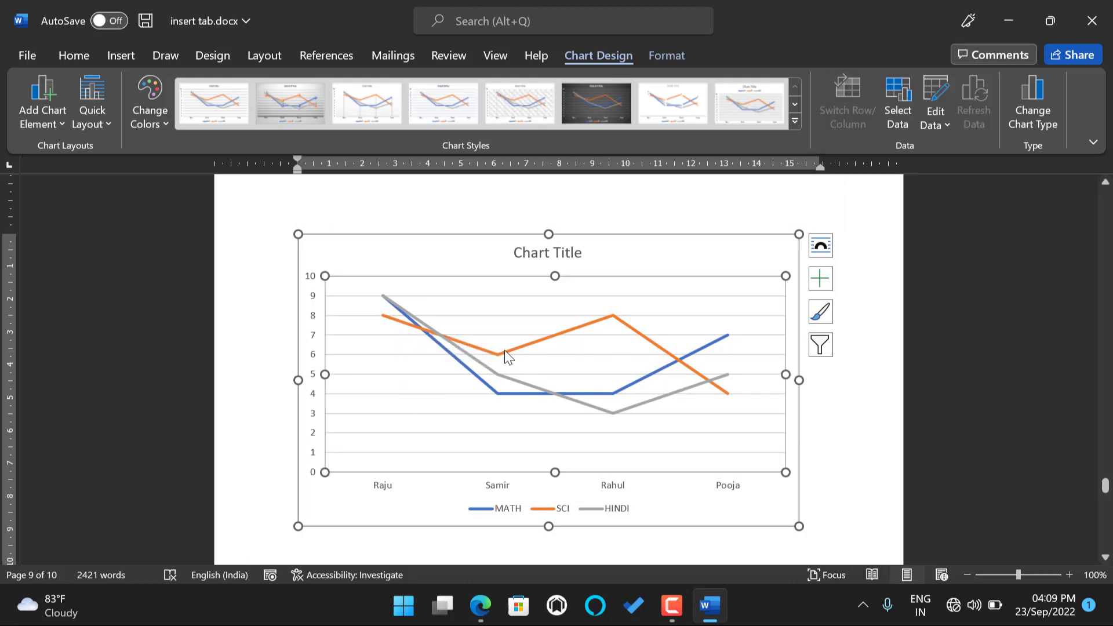
Preview other chart types for the student marks chart, including Pie, Bar, Area, Map, Stock, Surface, Radar, Treemap and Sunburst, without applying any.
{"action": "left_click", "coordinate": [1039, 98]}
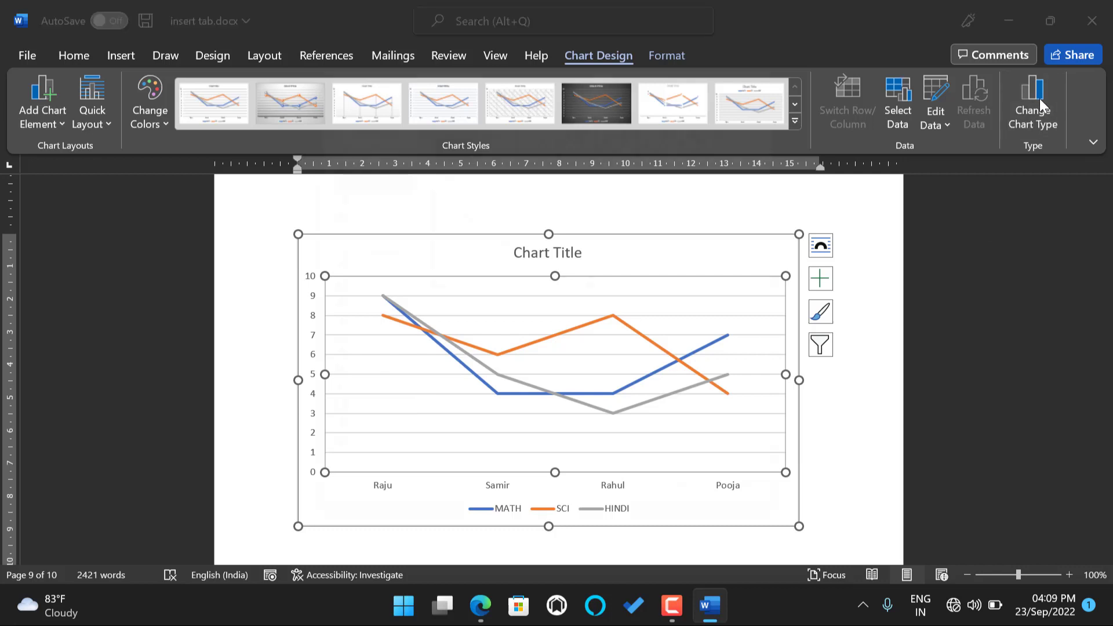
{"action": "left_click", "coordinate": [803, 41]}
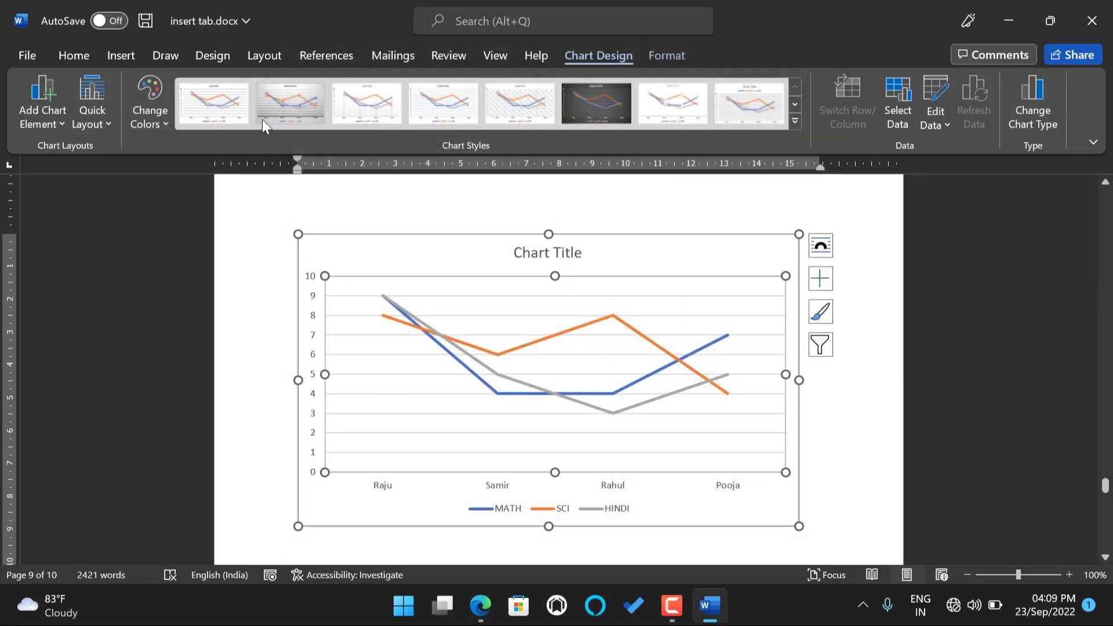
{"action": "left_click", "coordinate": [1031, 133]}
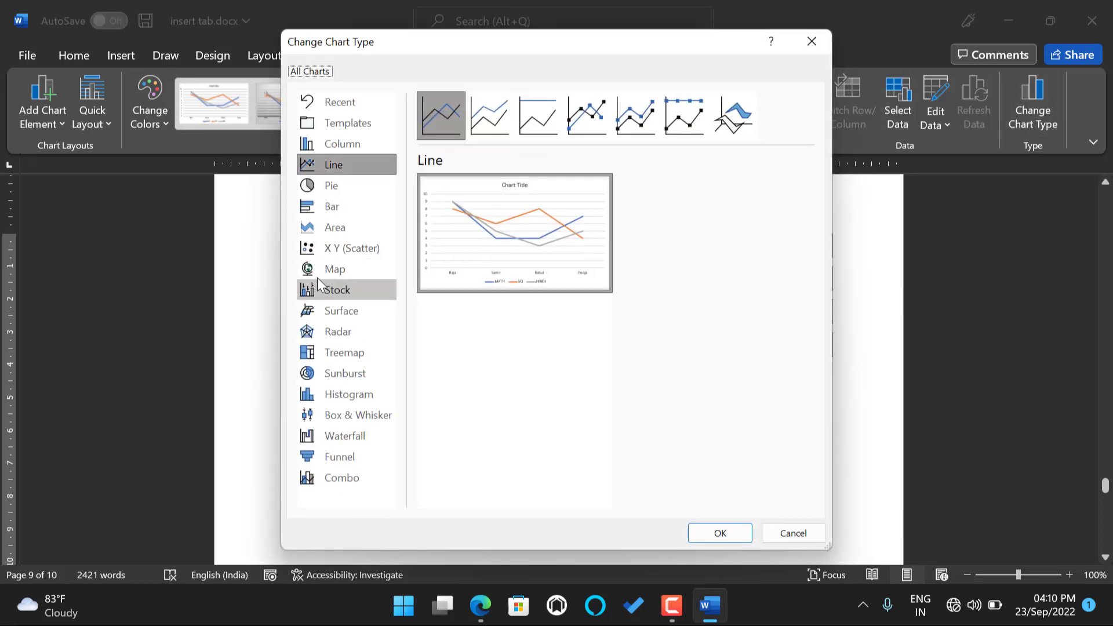
{"action": "left_click", "coordinate": [349, 189]}
{"action": "left_click", "coordinate": [338, 207]}
{"action": "left_click", "coordinate": [329, 228]}
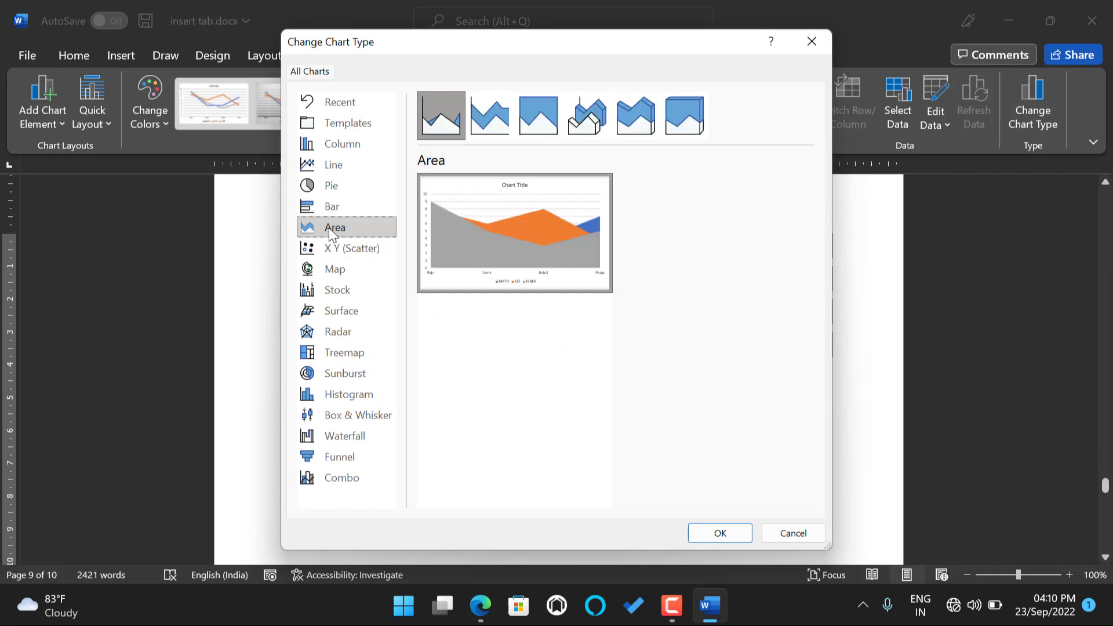
{"action": "left_click", "coordinate": [322, 264]}
{"action": "left_click", "coordinate": [316, 289]}
{"action": "left_click", "coordinate": [315, 312]}
{"action": "left_click", "coordinate": [319, 332]}
{"action": "left_click", "coordinate": [328, 353]}
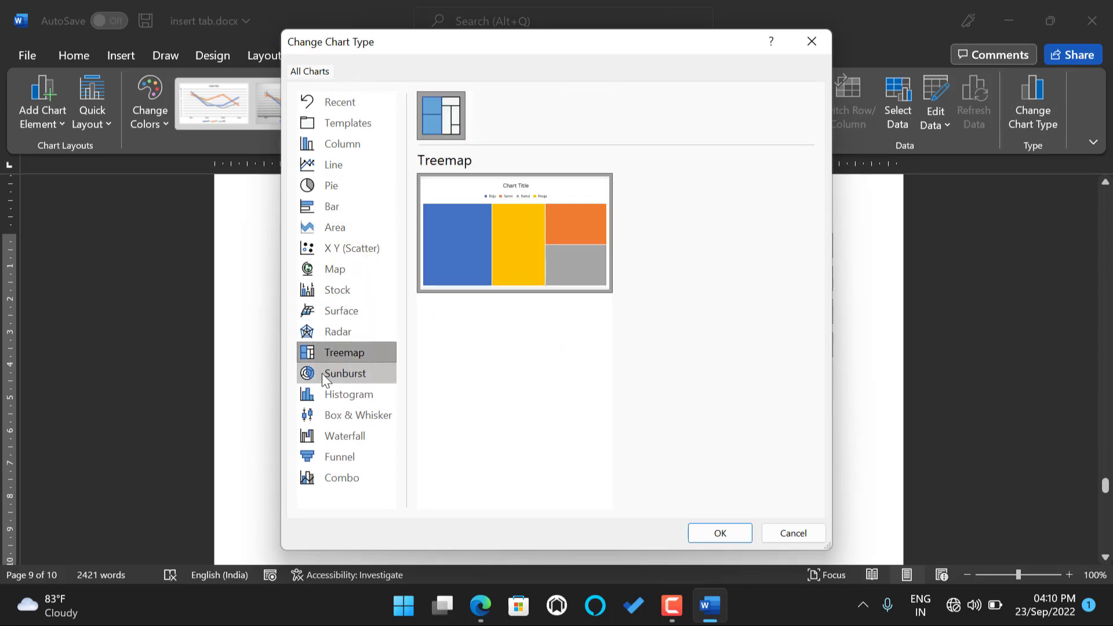
{"action": "left_click", "coordinate": [322, 374]}
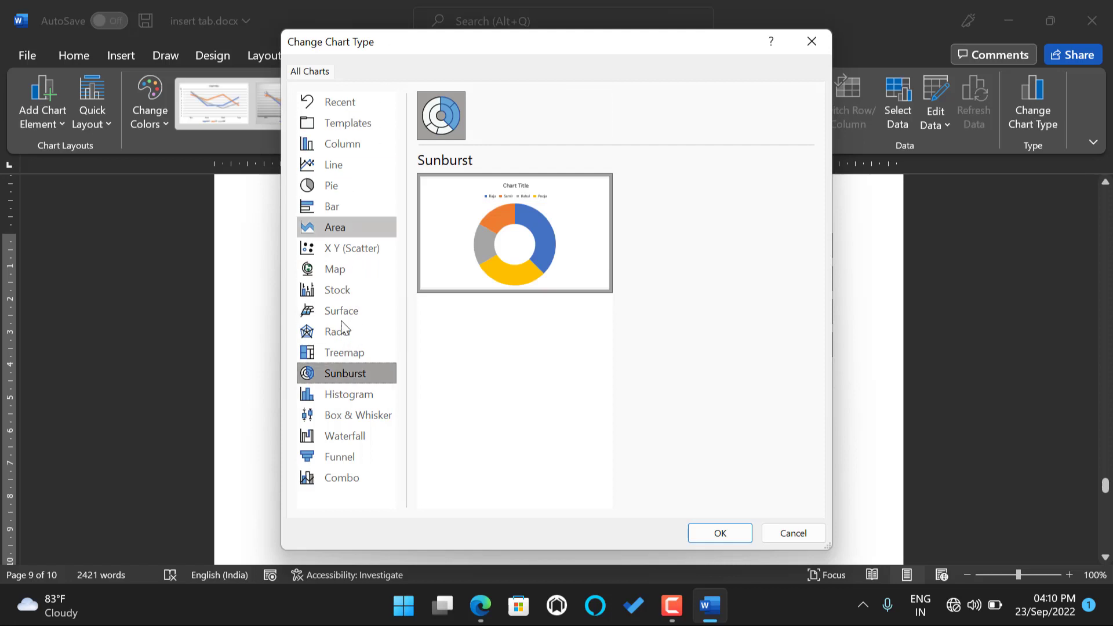
{"action": "left_click", "coordinate": [810, 42]}
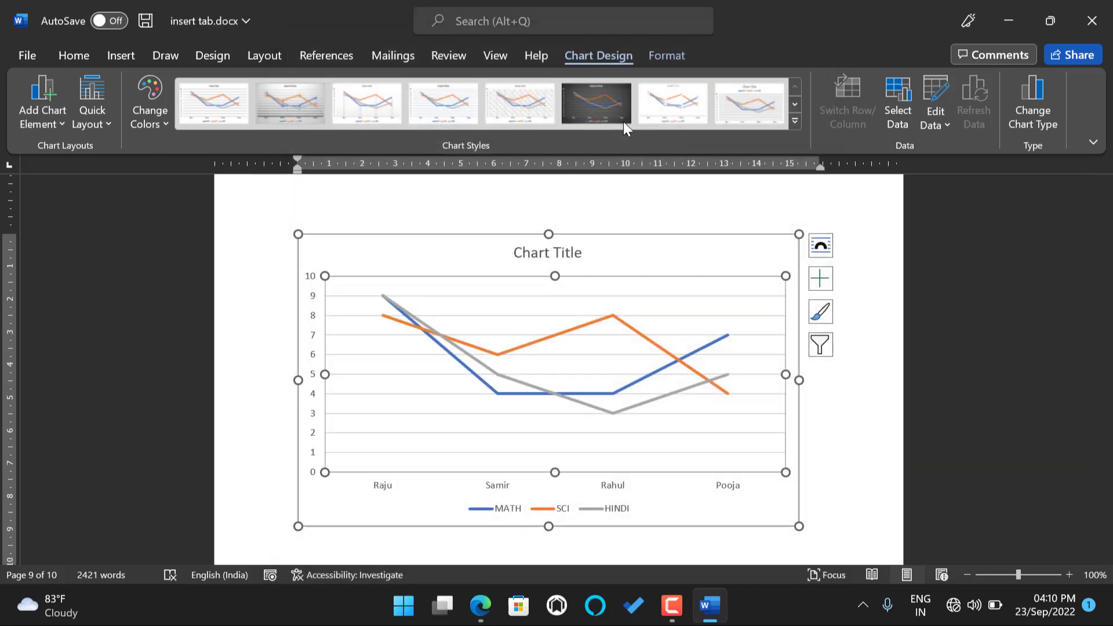
Examine the chart's Format options, including the gallery of insertable shapes, alongside the Chart Design options.
{"action": "left_click", "coordinate": [672, 53]}
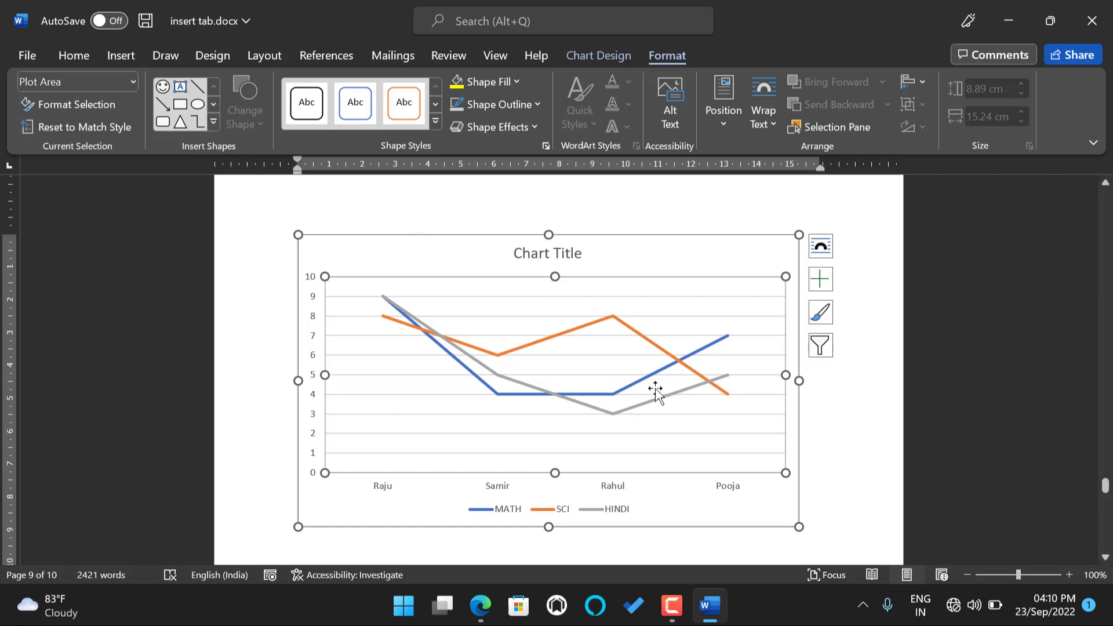
{"action": "left_click", "coordinate": [212, 124]}
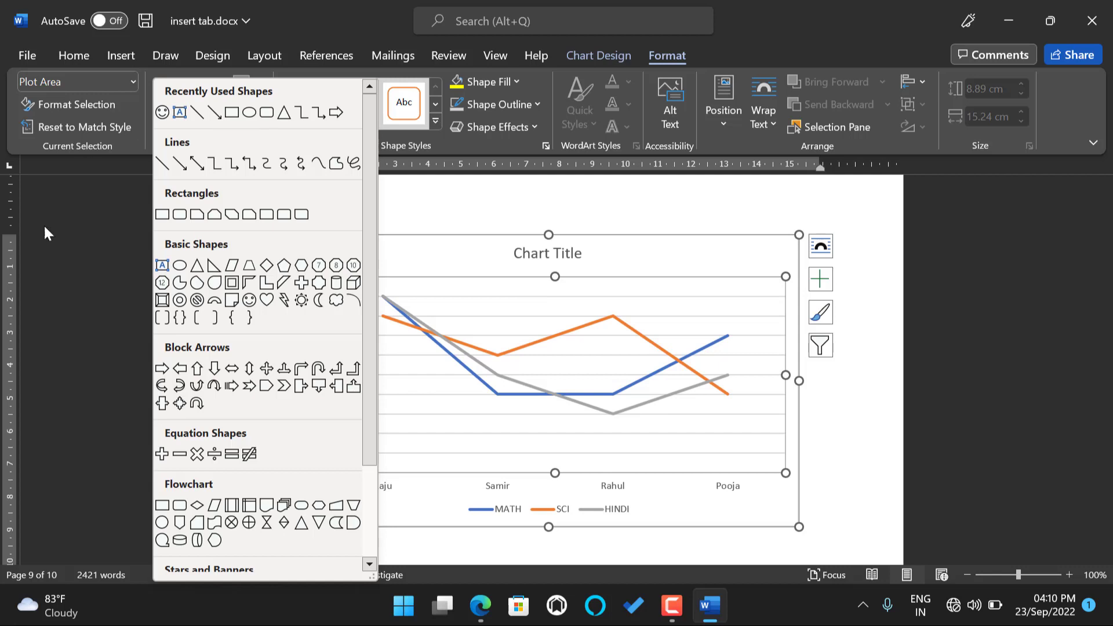
{"action": "left_click", "coordinate": [616, 387]}
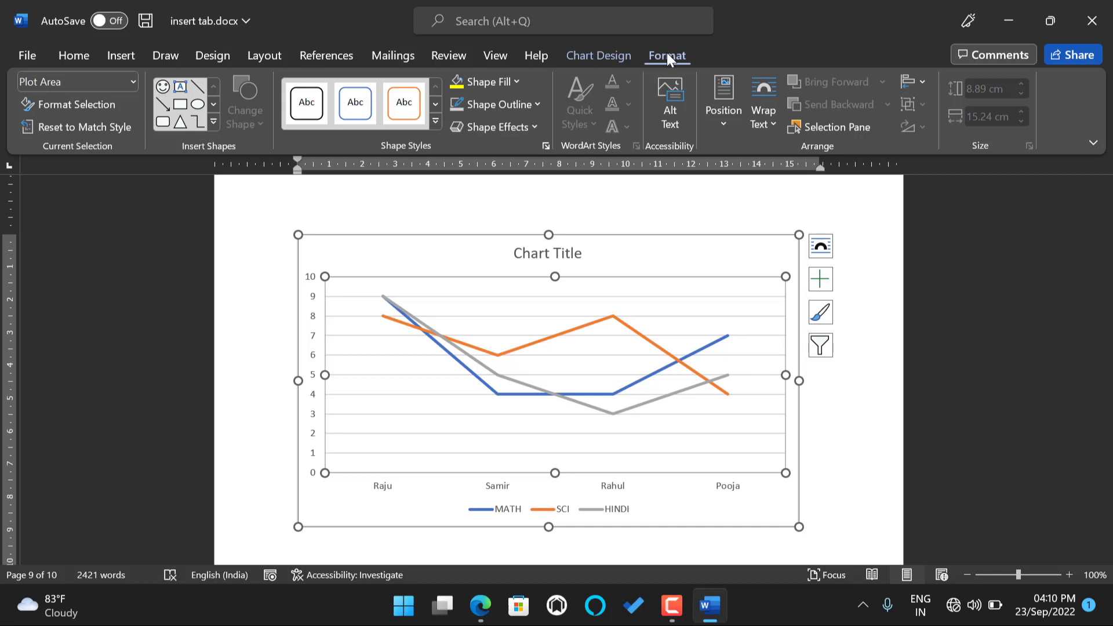
{"action": "left_click", "coordinate": [590, 52]}
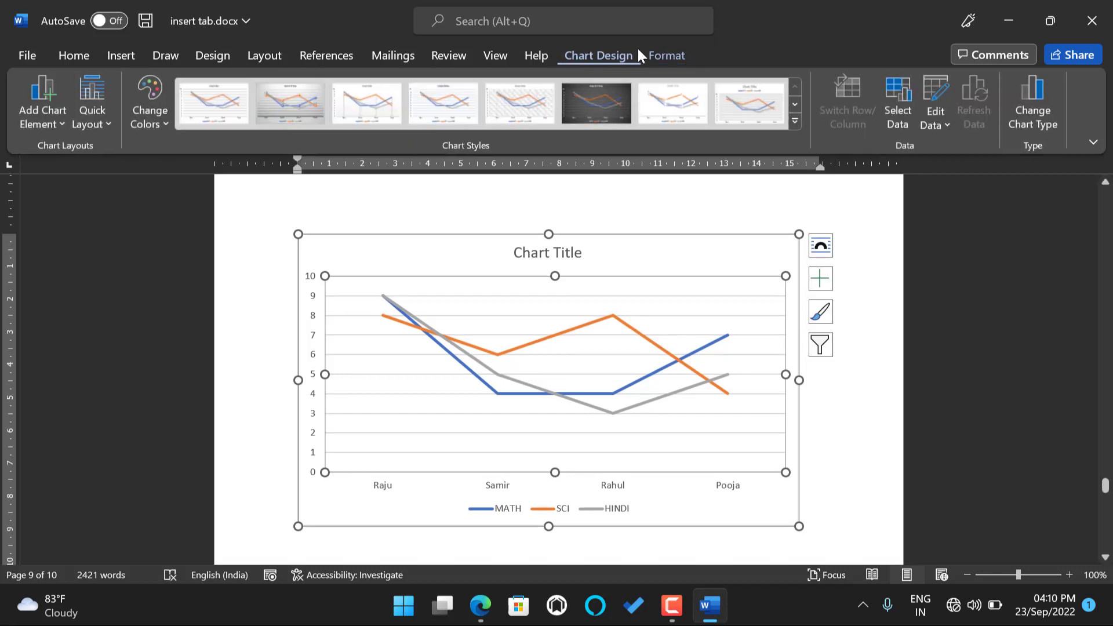
{"action": "left_click", "coordinate": [665, 54]}
{"action": "left_click", "coordinate": [613, 52]}
{"action": "left_click", "coordinate": [676, 55]}
{"action": "left_click", "coordinate": [582, 53]}
{"action": "left_click", "coordinate": [115, 57]}
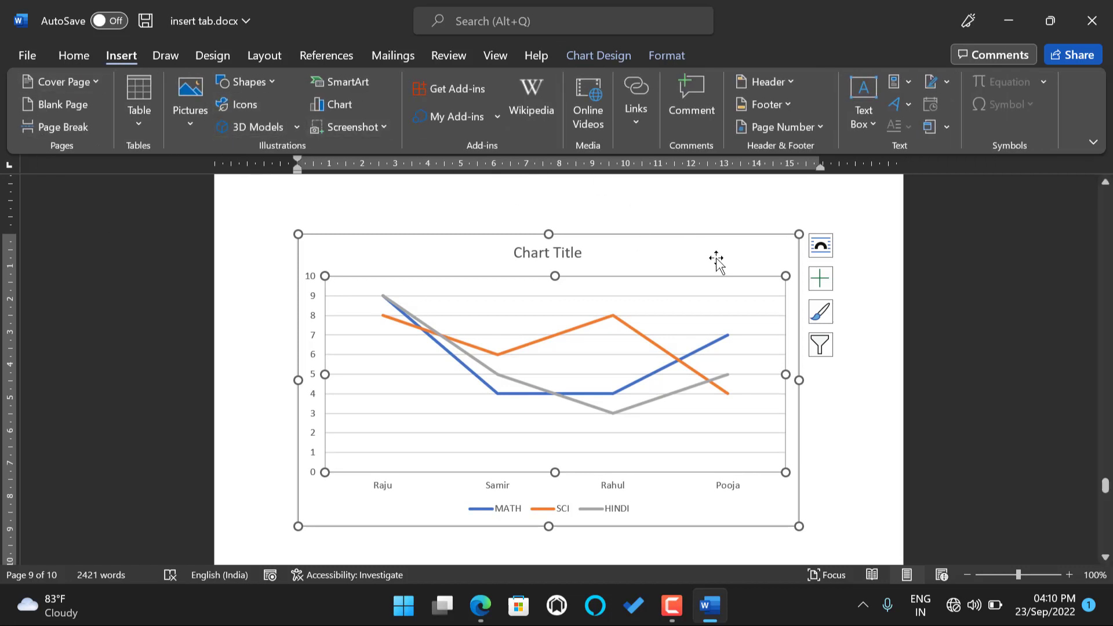
{"action": "left_click", "coordinate": [347, 111]}
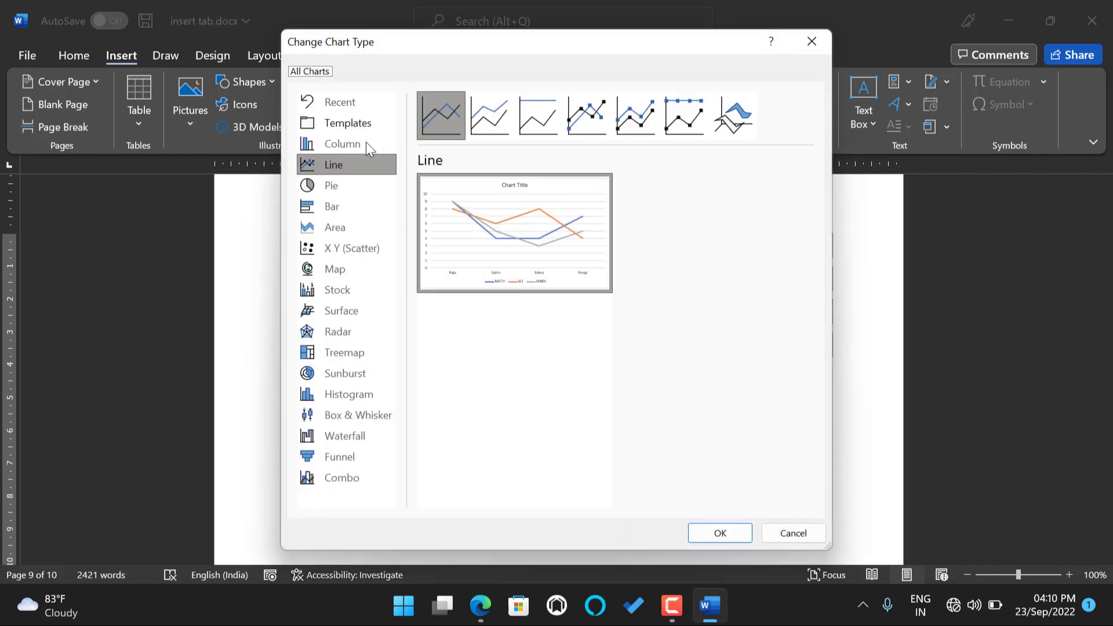
{"action": "left_click", "coordinate": [804, 46]}
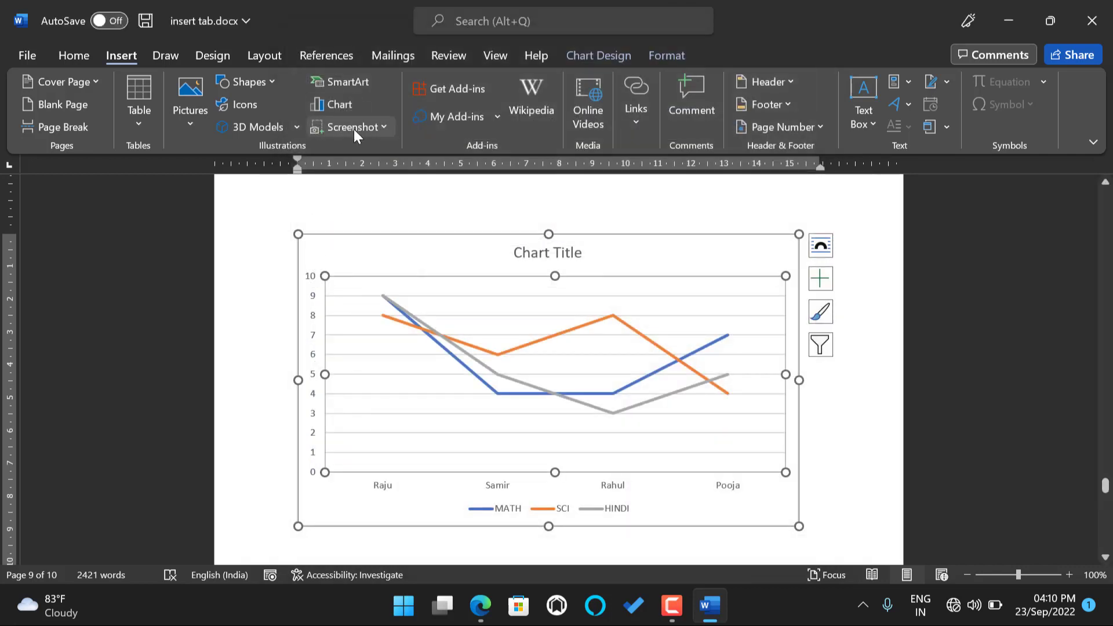
Replace the selected chart with a screen clipping of the desktop wallpaper's colourful artwork, about 14.5 cm wide and 8.89 cm high.
{"action": "left_click", "coordinate": [354, 130]}
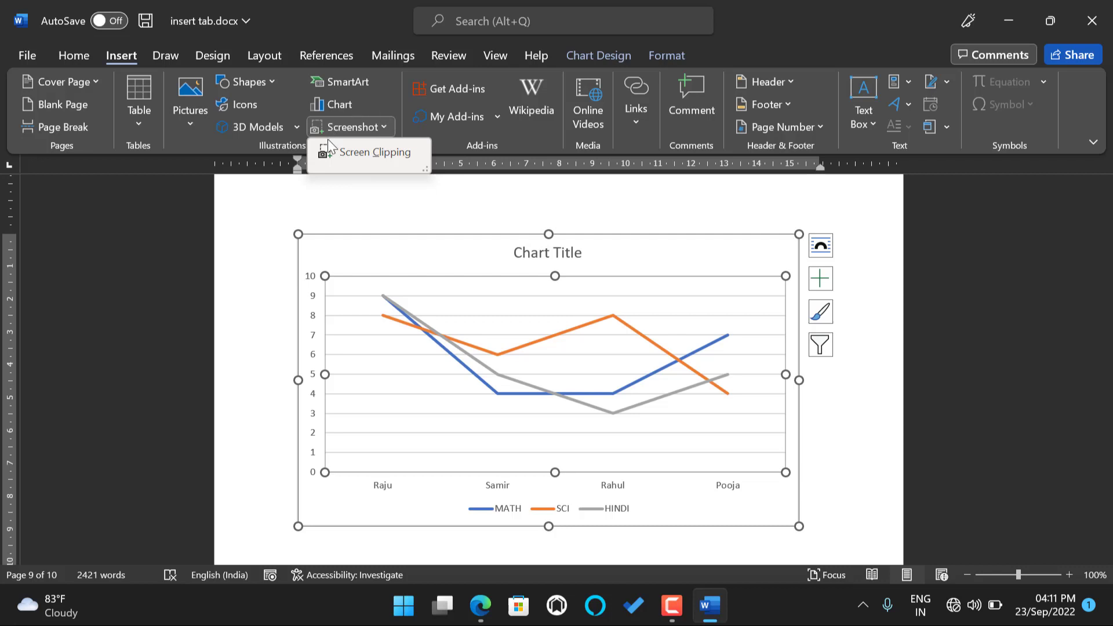
{"action": "left_click", "coordinate": [370, 153]}
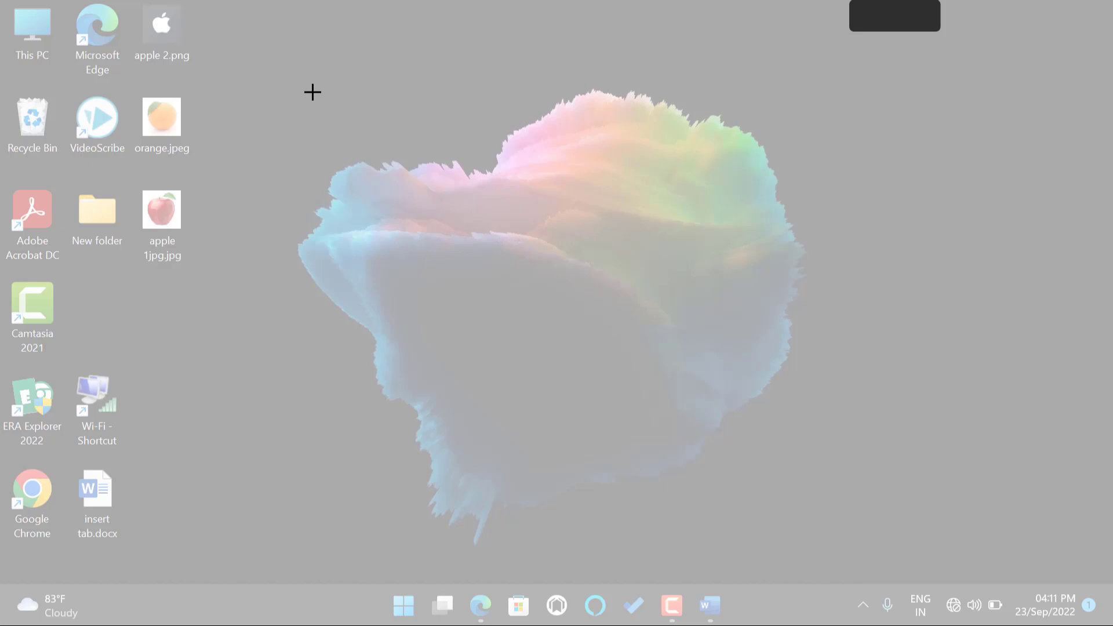
{"action": "left_click_drag", "start_coordinate": [322, 83], "coordinate": [793, 544]}
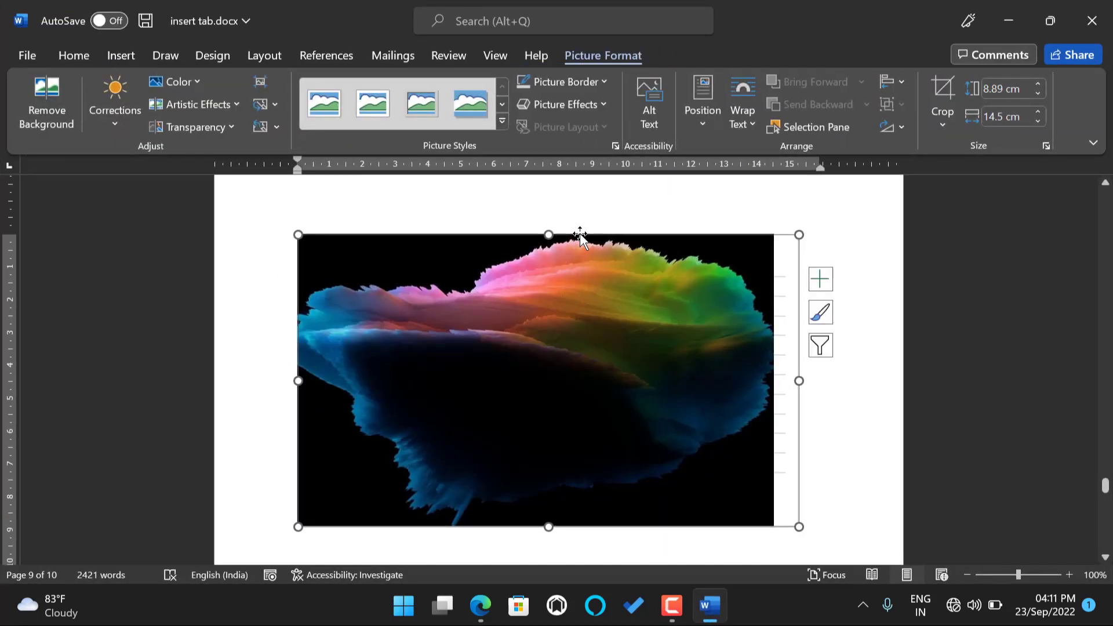
Delete the wallpaper clipping and insert a screen clipping of the desktop icons, about 6.37 cm wide and 16.9 cm high.
{"action": "key", "text": "Delete"}
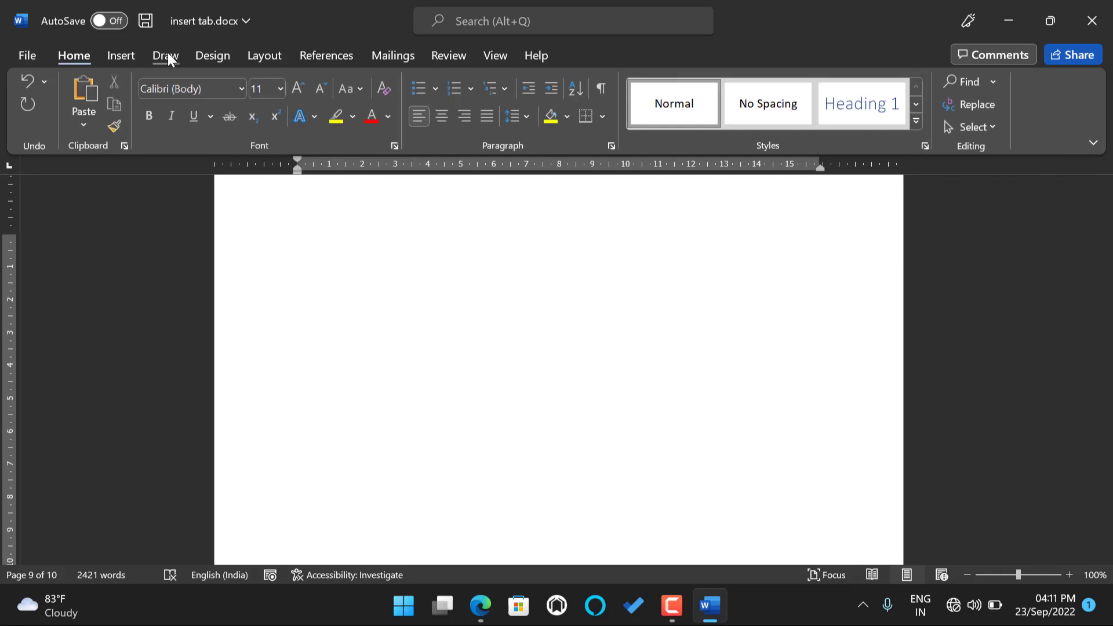
{"action": "left_click", "coordinate": [133, 52]}
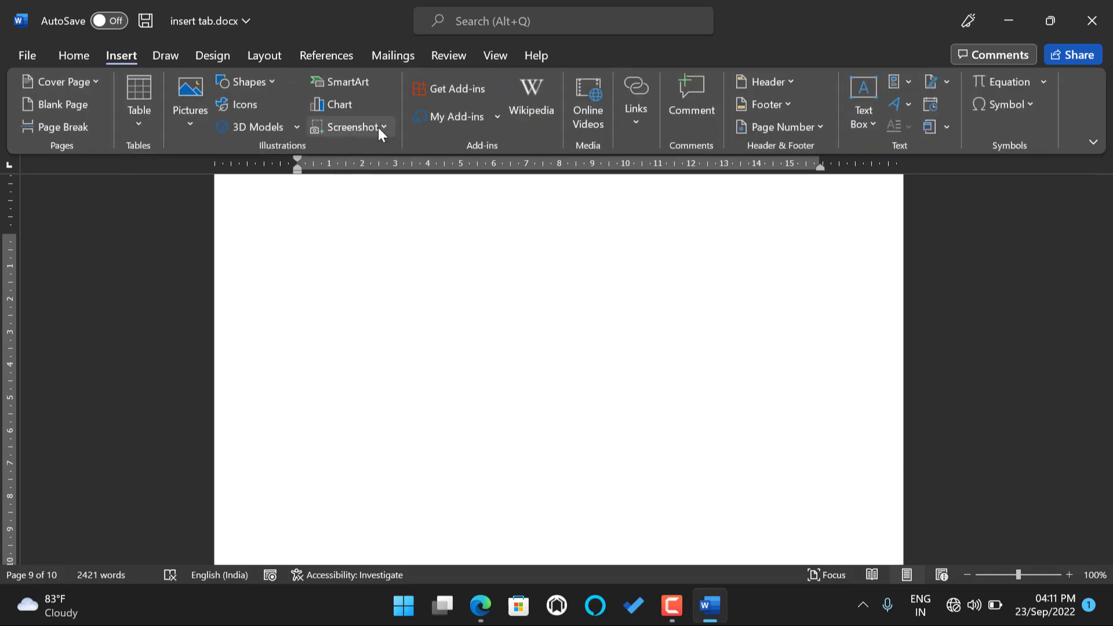
{"action": "left_click", "coordinate": [378, 127]}
{"action": "left_click", "coordinate": [359, 155]}
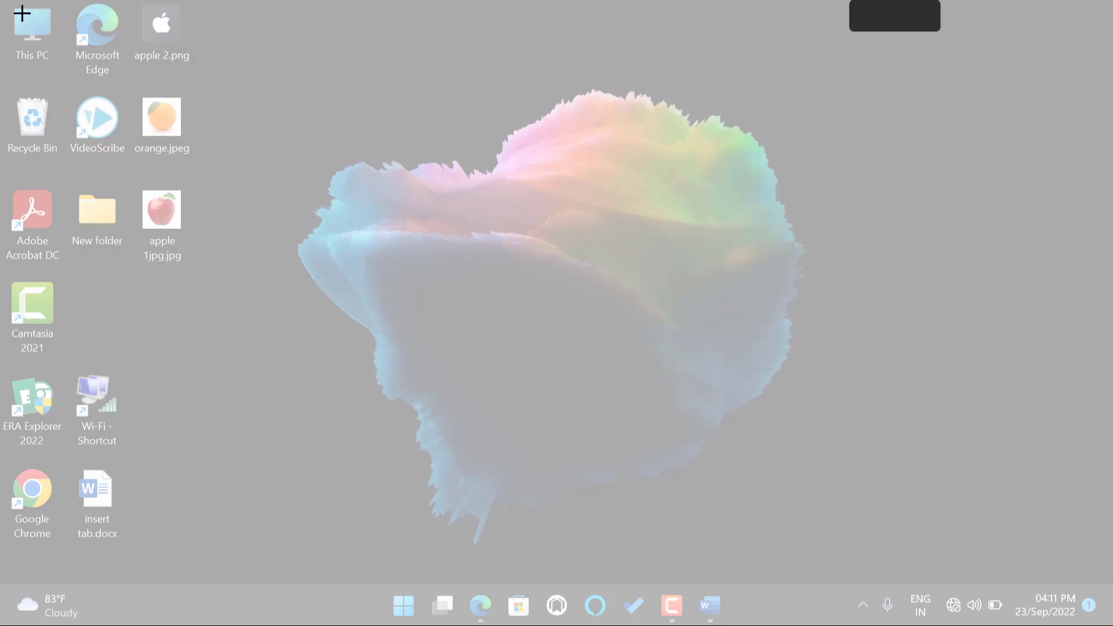
{"action": "left_click_drag", "start_coordinate": [21, 12], "coordinate": [230, 568]}
{"action": "scroll", "coordinate": [366, 330], "scroll_direction": "down", "scroll_amount": 3}
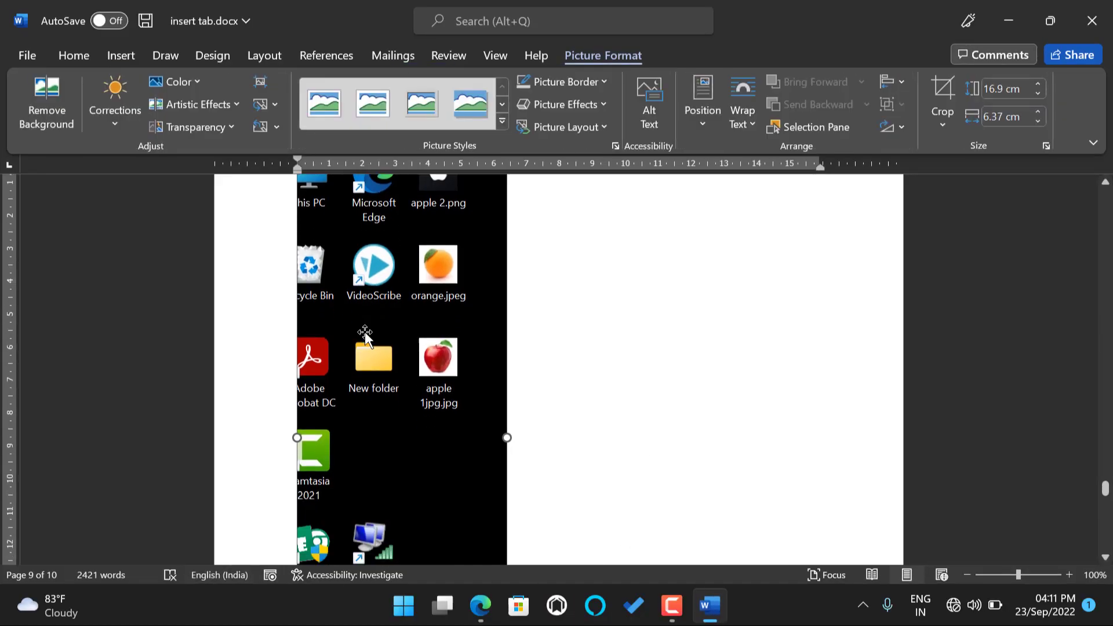
{"action": "scroll", "coordinate": [364, 331], "scroll_direction": "up", "scroll_amount": 7}
{"action": "scroll", "coordinate": [364, 332], "scroll_direction": "down", "scroll_amount": 9}
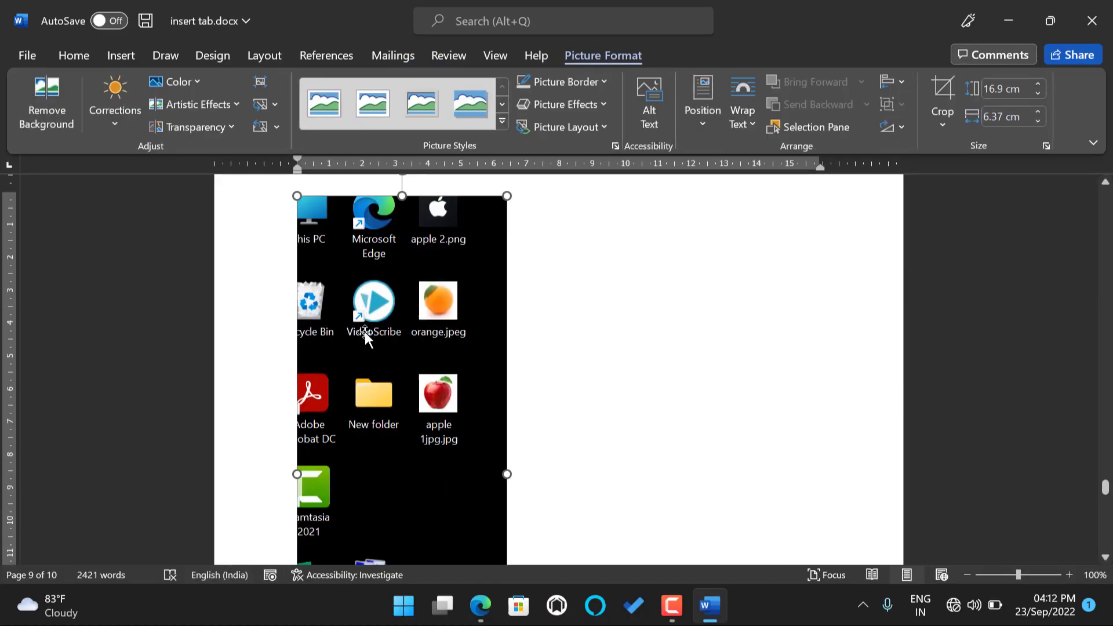
{"action": "scroll", "coordinate": [364, 332], "scroll_direction": "up", "scroll_amount": 3}
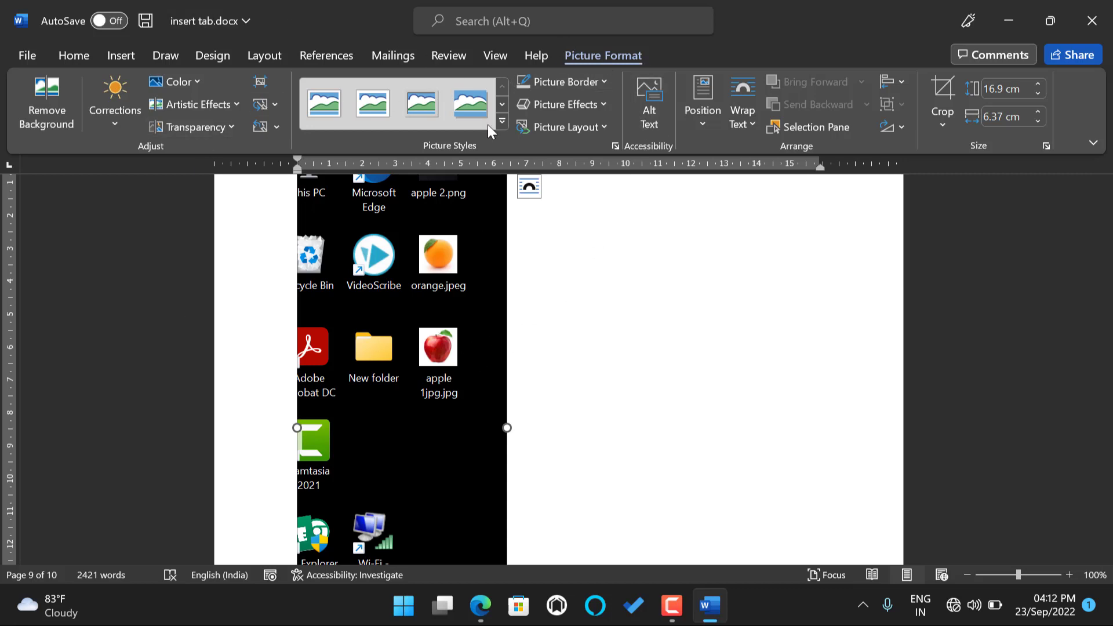
Select the desktop icons clipping and examine its Picture Format options.
{"action": "left_click", "coordinate": [555, 267]}
{"action": "left_click", "coordinate": [115, 55]}
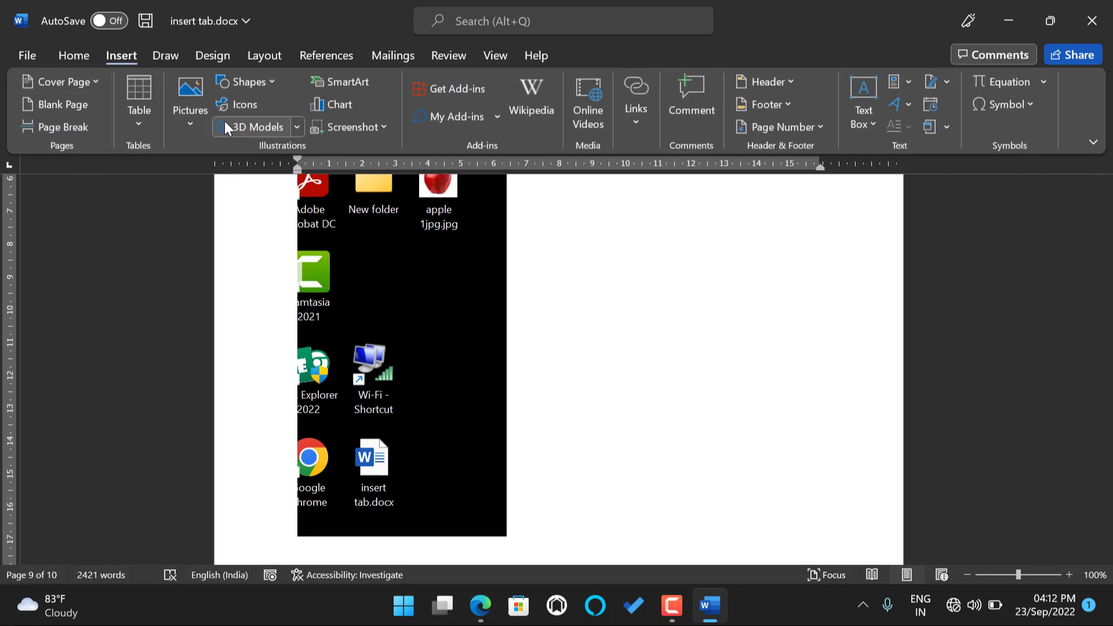
{"action": "scroll", "coordinate": [428, 332], "scroll_direction": "up", "scroll_amount": 5}
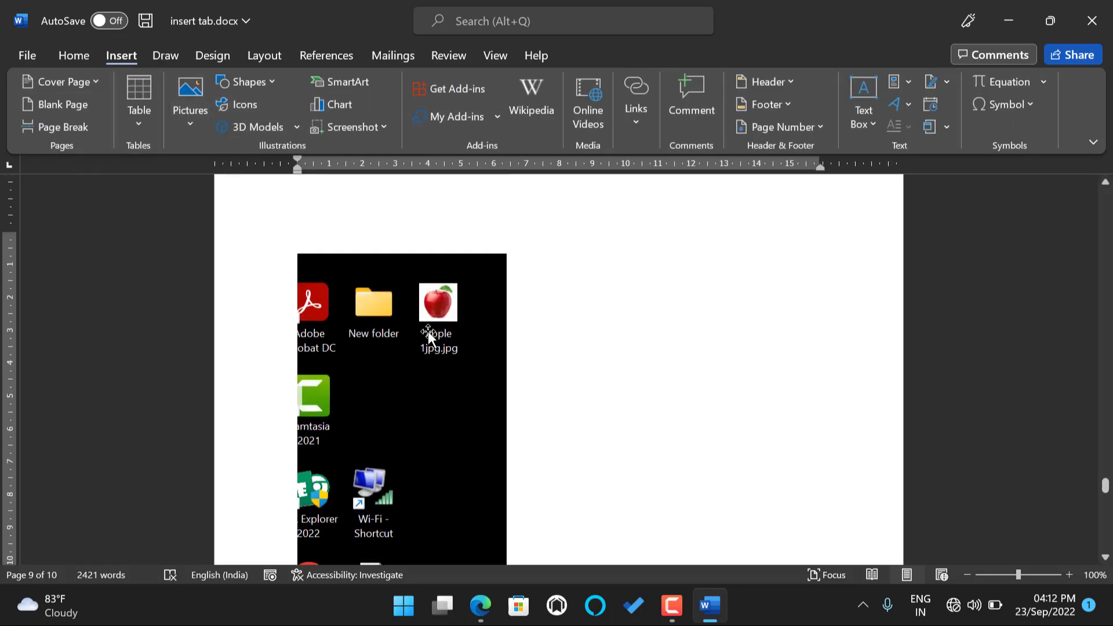
{"action": "left_click", "coordinate": [428, 332]}
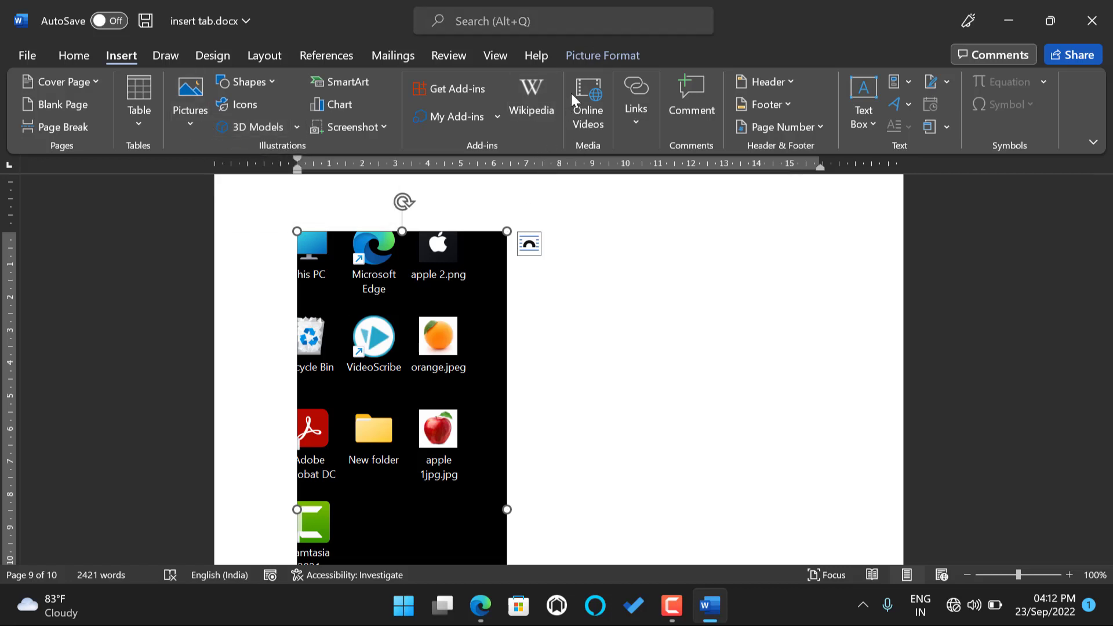
{"action": "left_click", "coordinate": [605, 56]}
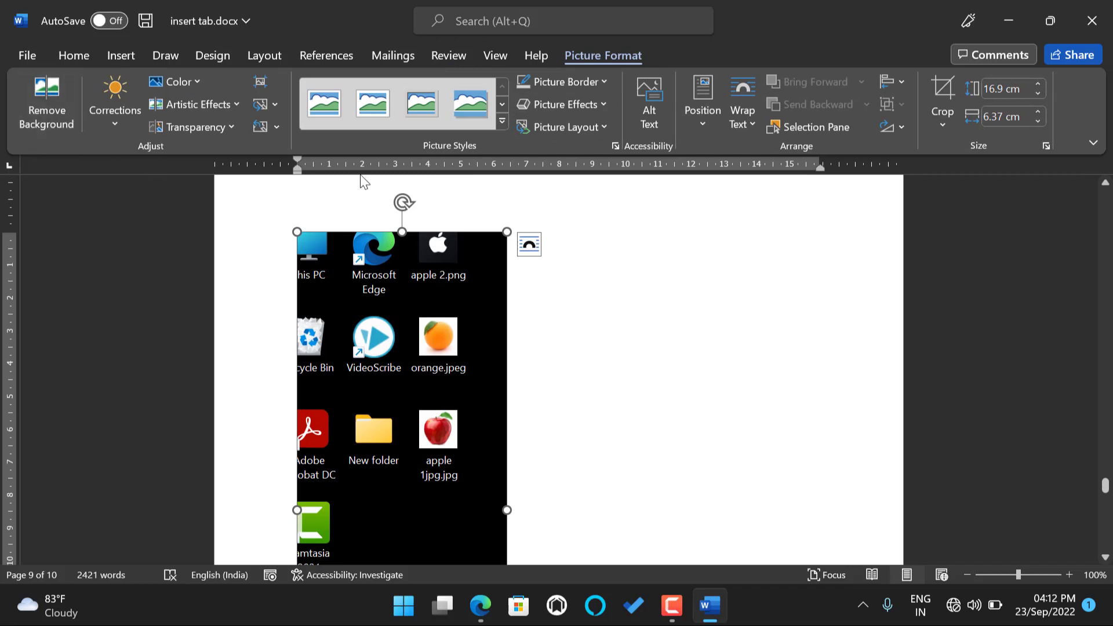
{"action": "left_click", "coordinate": [504, 54]}
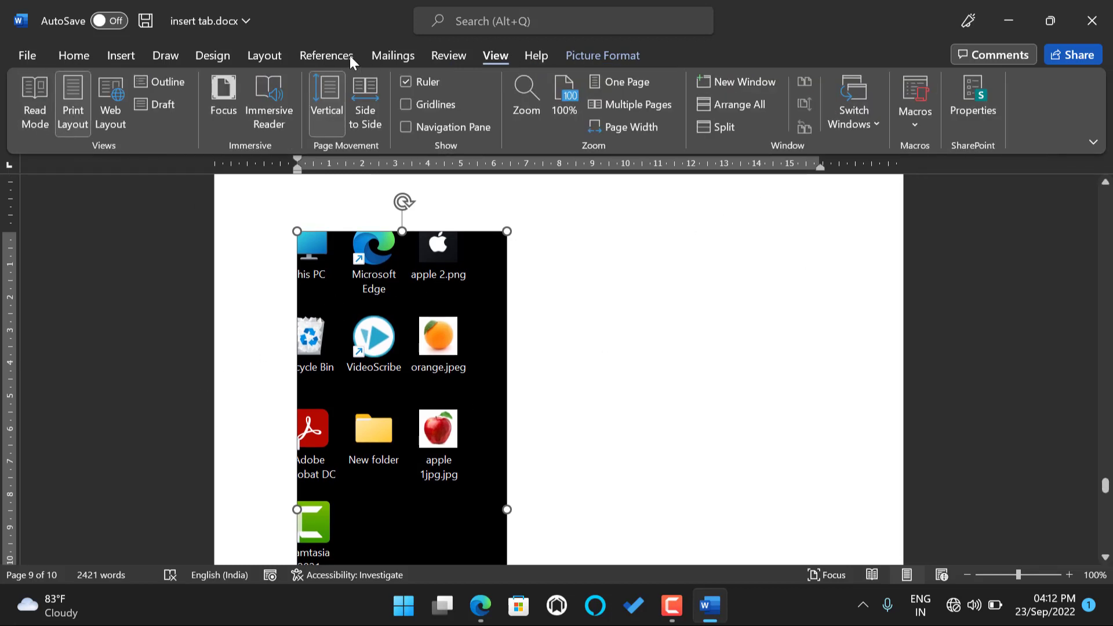
{"action": "left_click", "coordinate": [345, 56]}
Open the online video insertion dialog, switch to Microsoft Edge and open YouTube from Google's list of apps.
{"action": "left_click", "coordinate": [133, 55]}
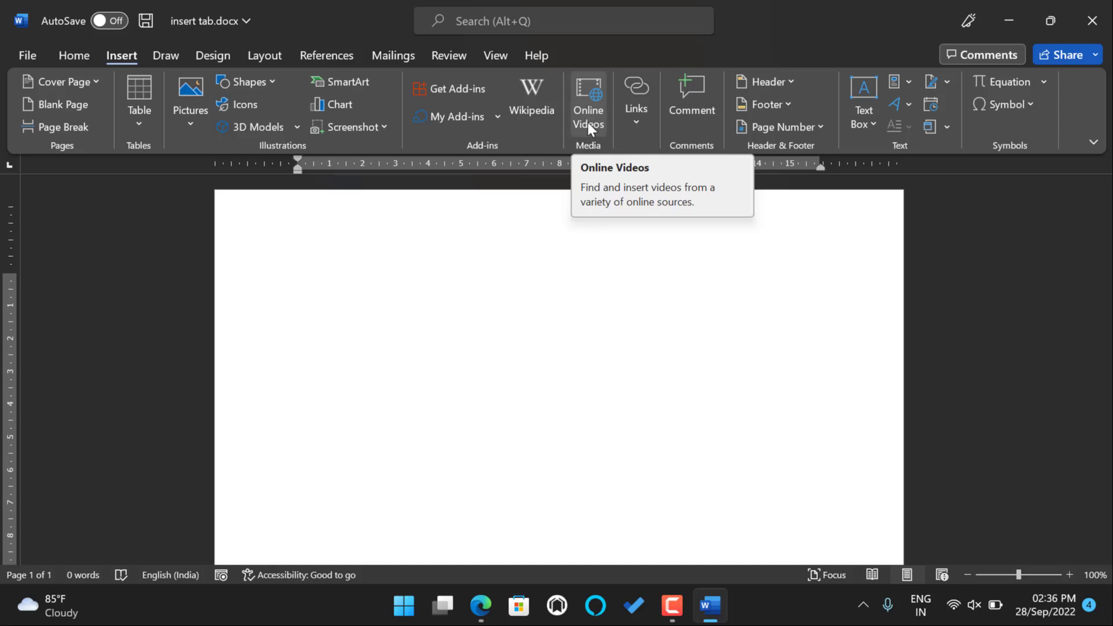
{"action": "left_click", "coordinate": [591, 102]}
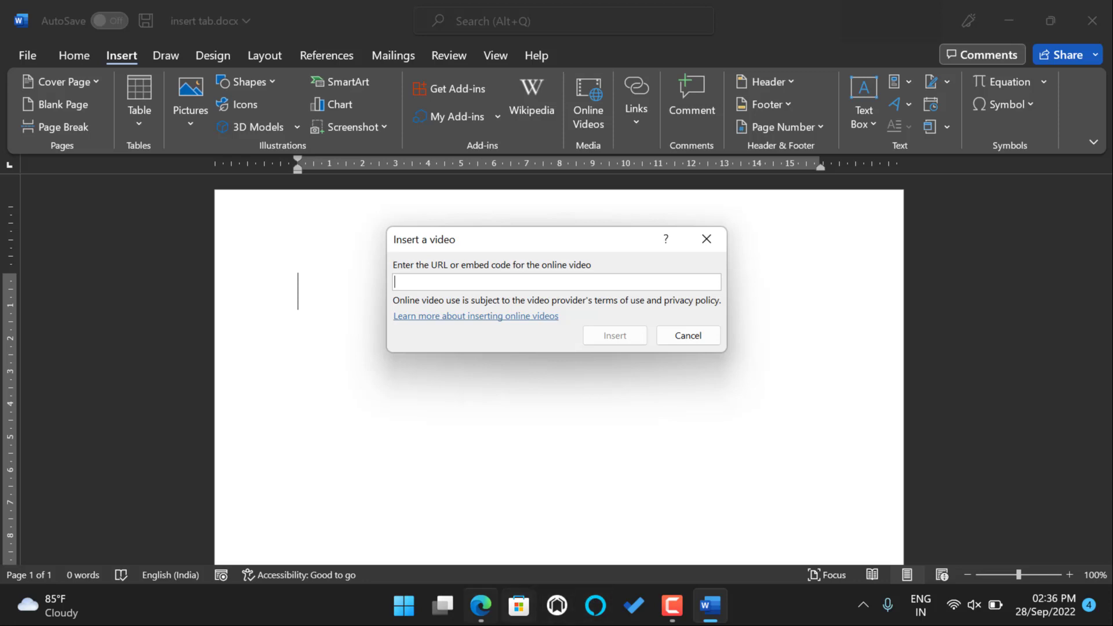
{"action": "left_click", "coordinate": [481, 605]}
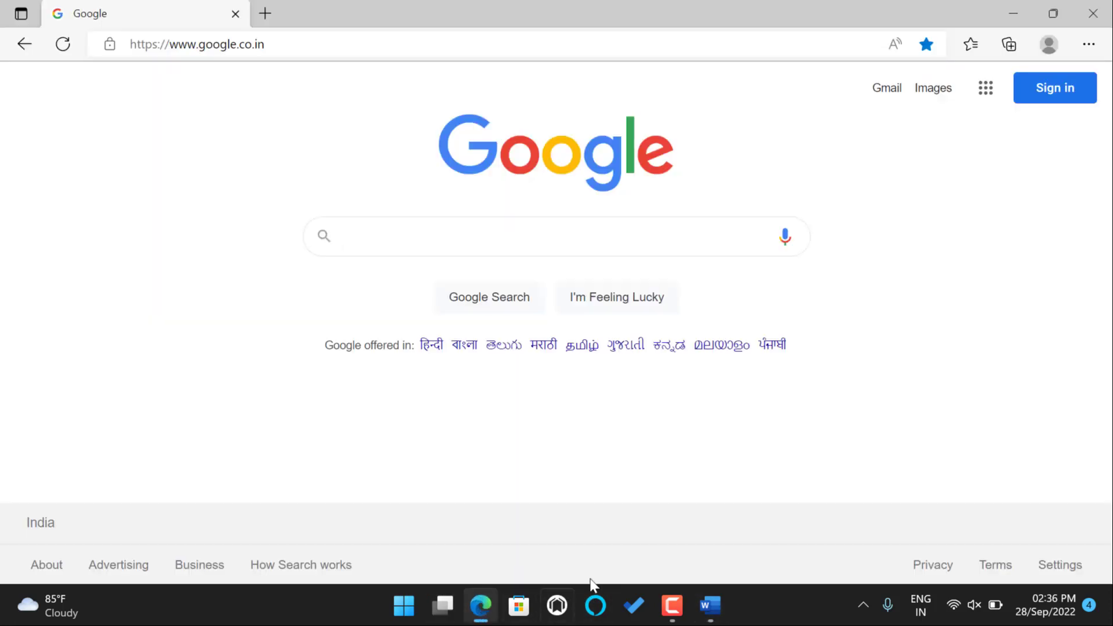
{"action": "left_click", "coordinate": [987, 88]}
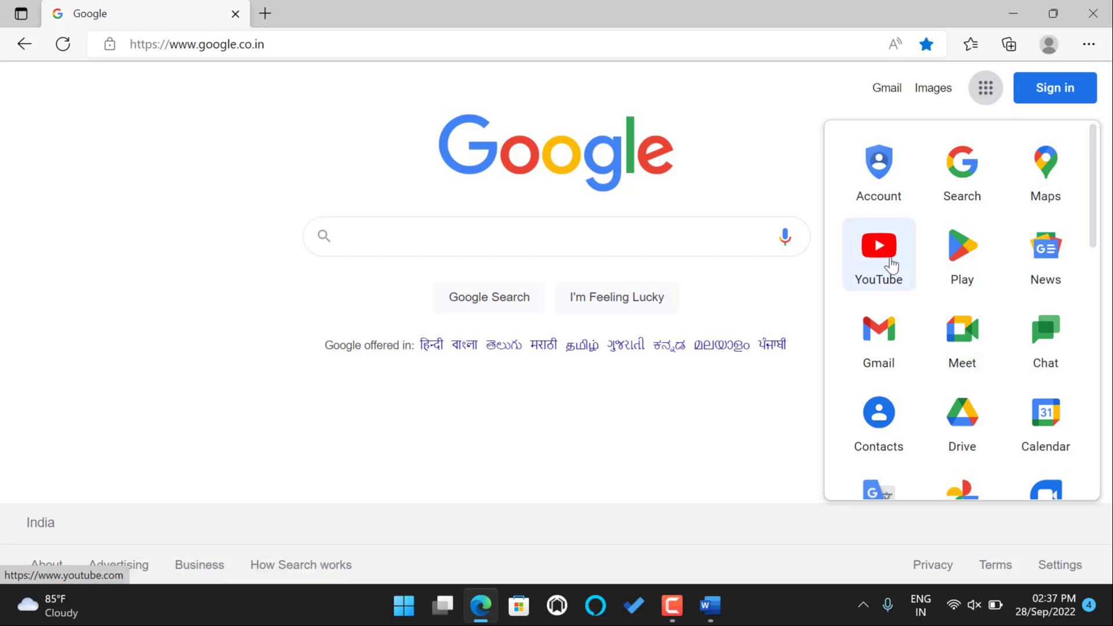
{"action": "left_click", "coordinate": [874, 257]}
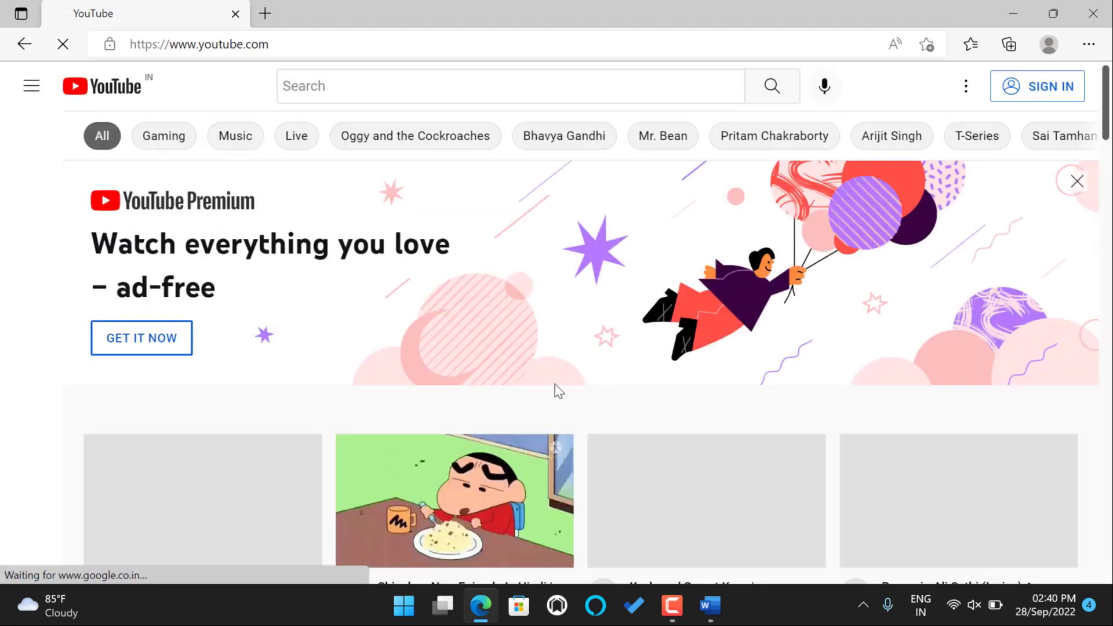
Search YouTube for "nitworld" and open the NITWORLD channel.
{"action": "left_click", "coordinate": [466, 87]}
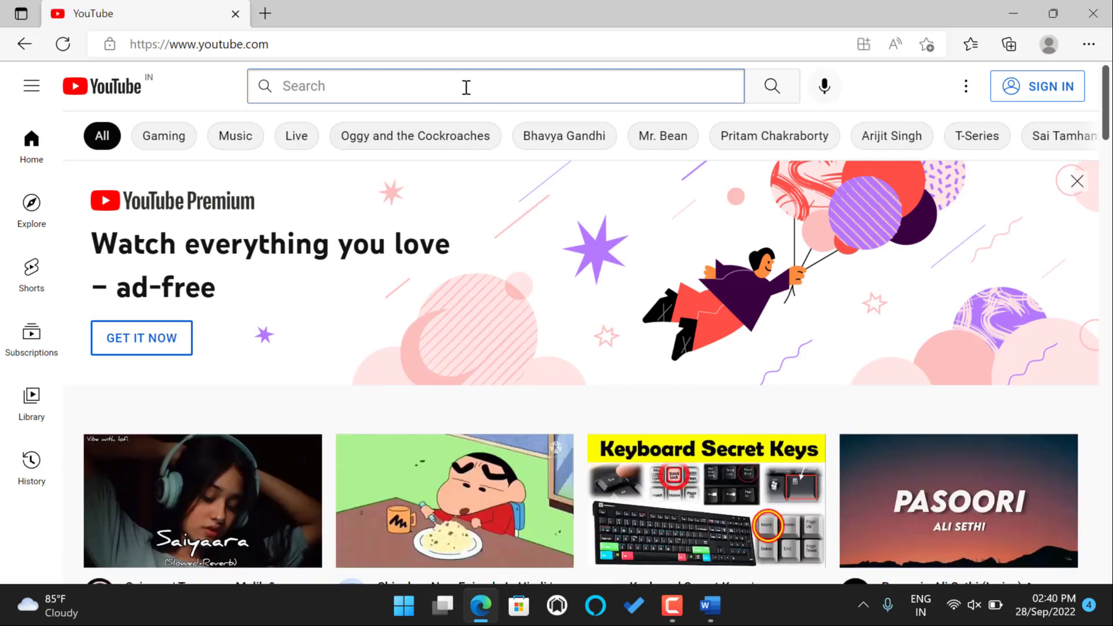
{"action": "type", "text": "nitwo"}
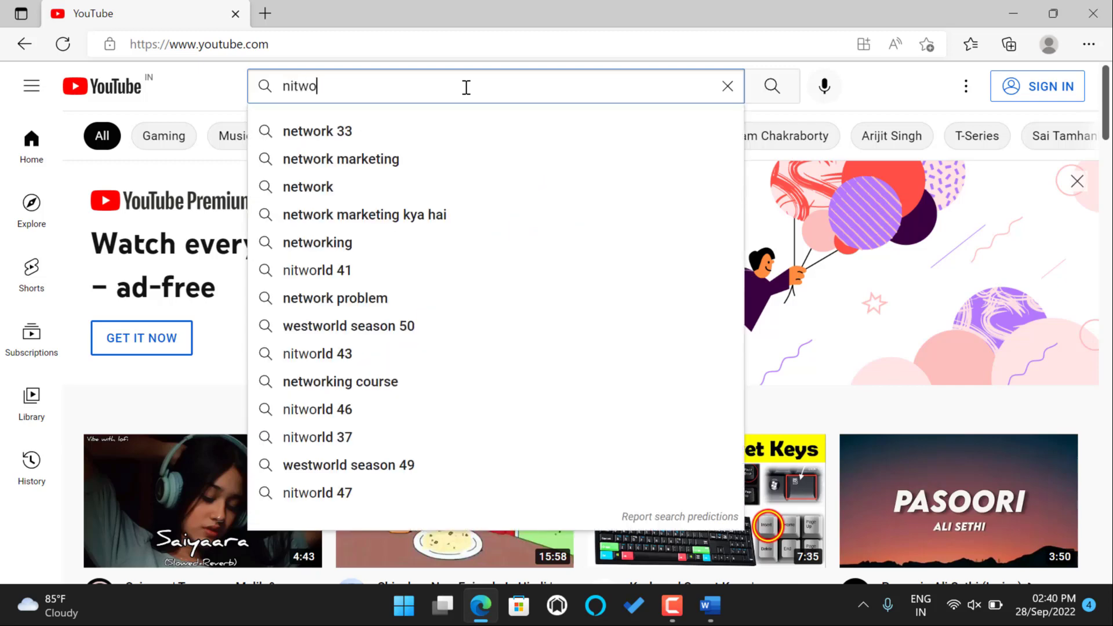
{"action": "type", "text": "rld"}
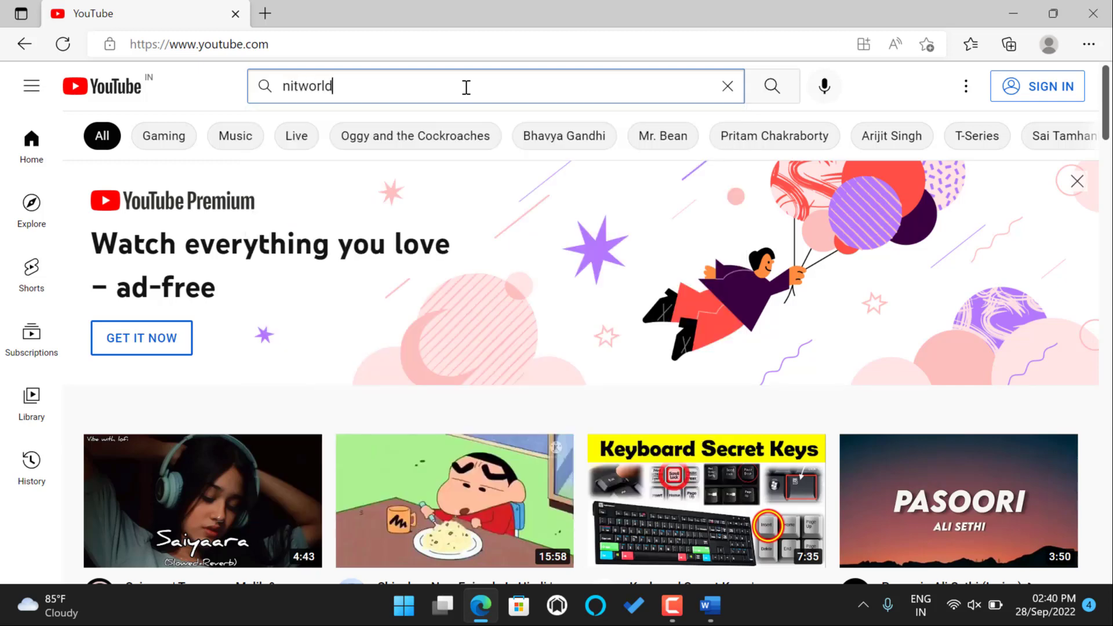
{"action": "key", "text": "Return"}
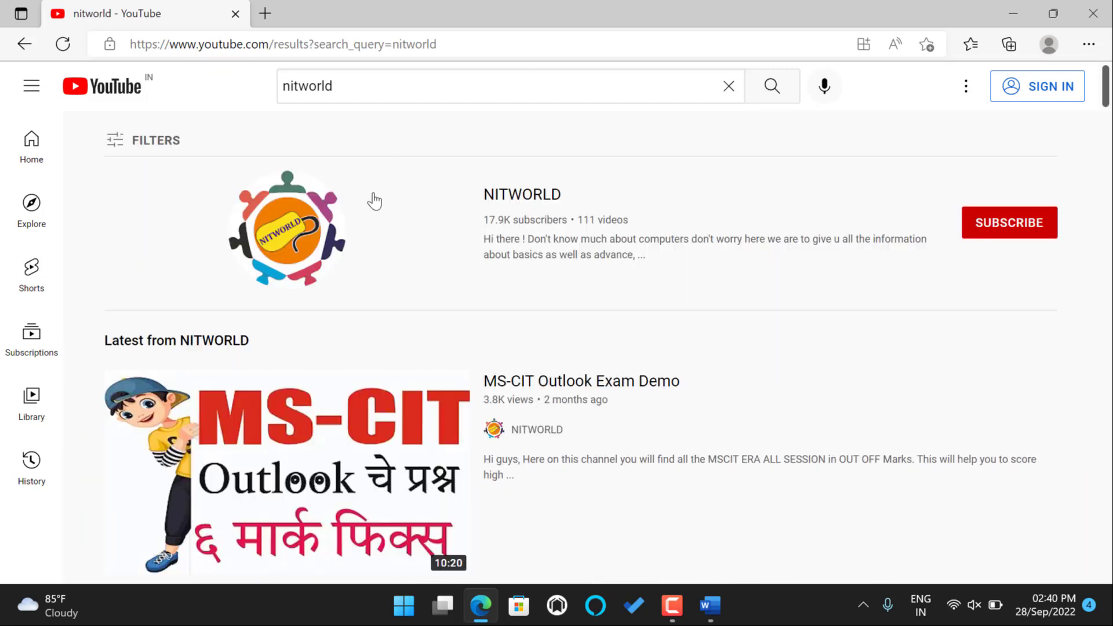
{"action": "left_click", "coordinate": [325, 238]}
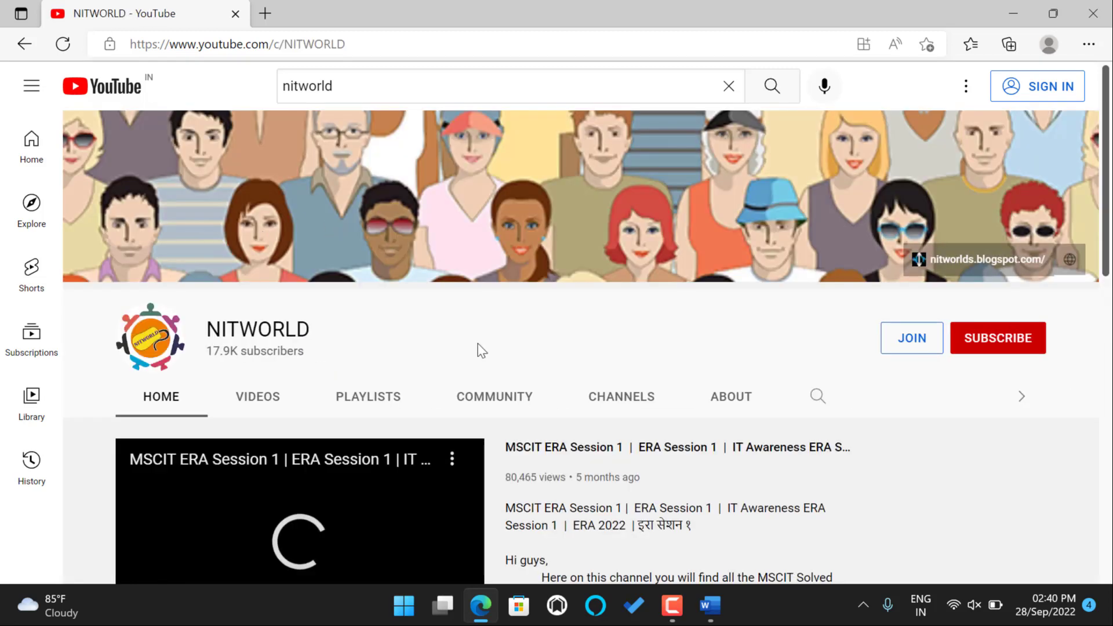
Pause the channel's featured MSCIT ERA Session 1 video and copy its link from the full-screen view's sharing options.
{"action": "scroll", "coordinate": [377, 435], "scroll_direction": "down", "scroll_amount": 3}
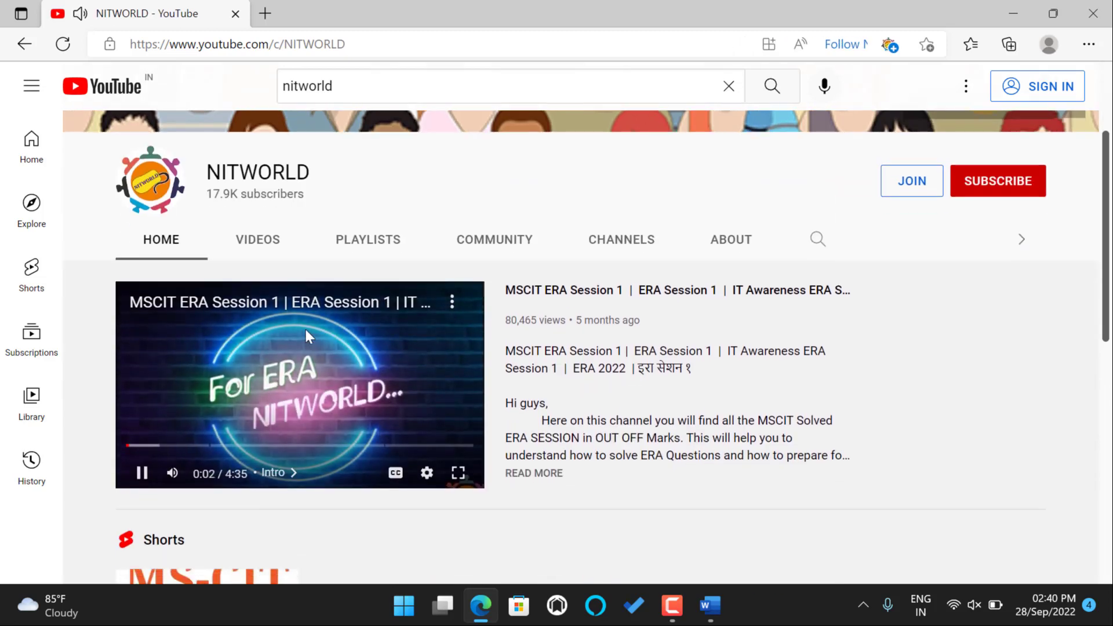
{"action": "left_click", "coordinate": [397, 398]}
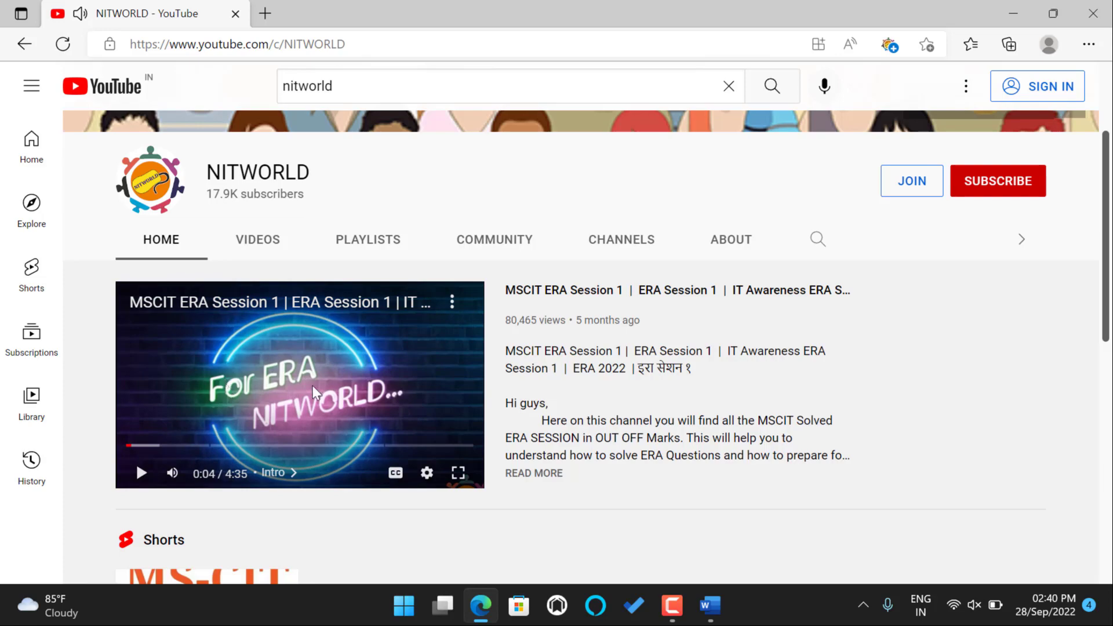
{"action": "double_click", "coordinate": [307, 364]}
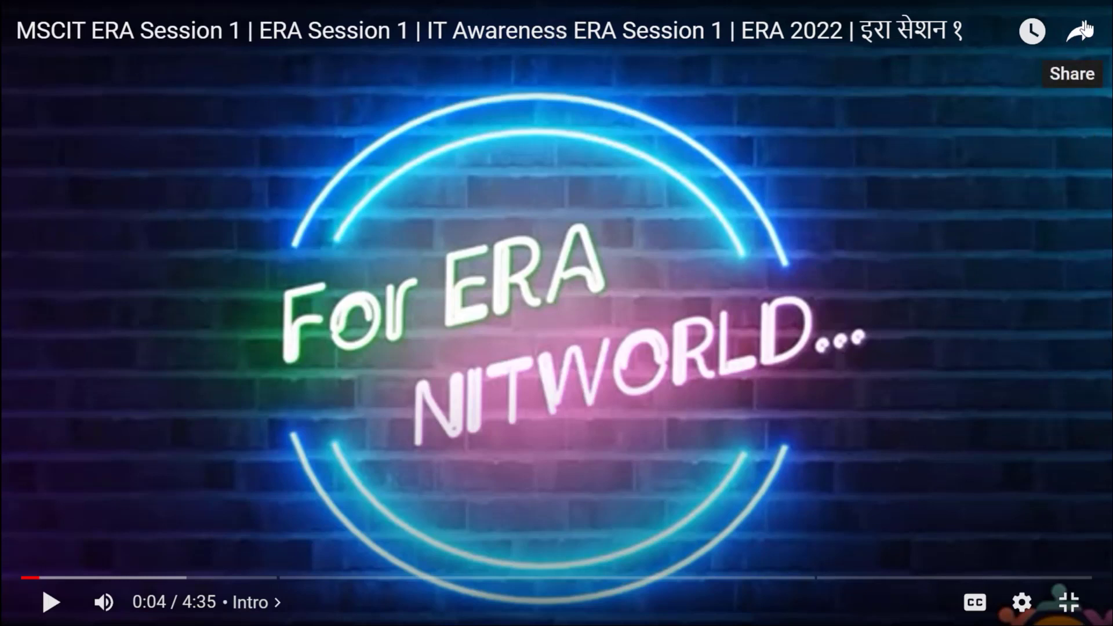
{"action": "left_click", "coordinate": [1078, 34]}
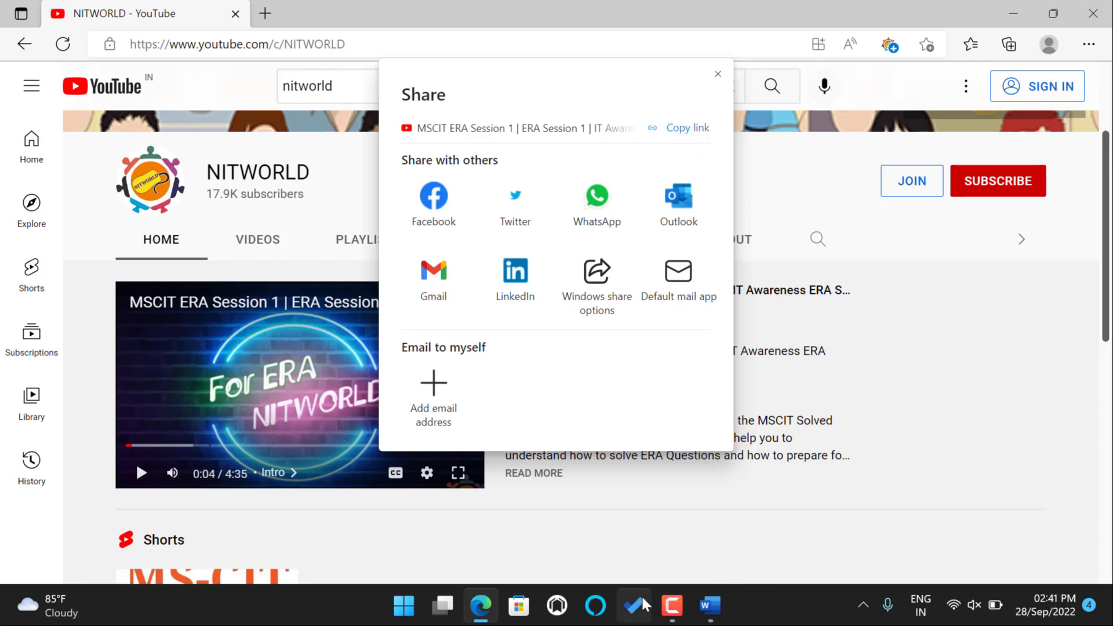
{"action": "left_click", "coordinate": [709, 607]}
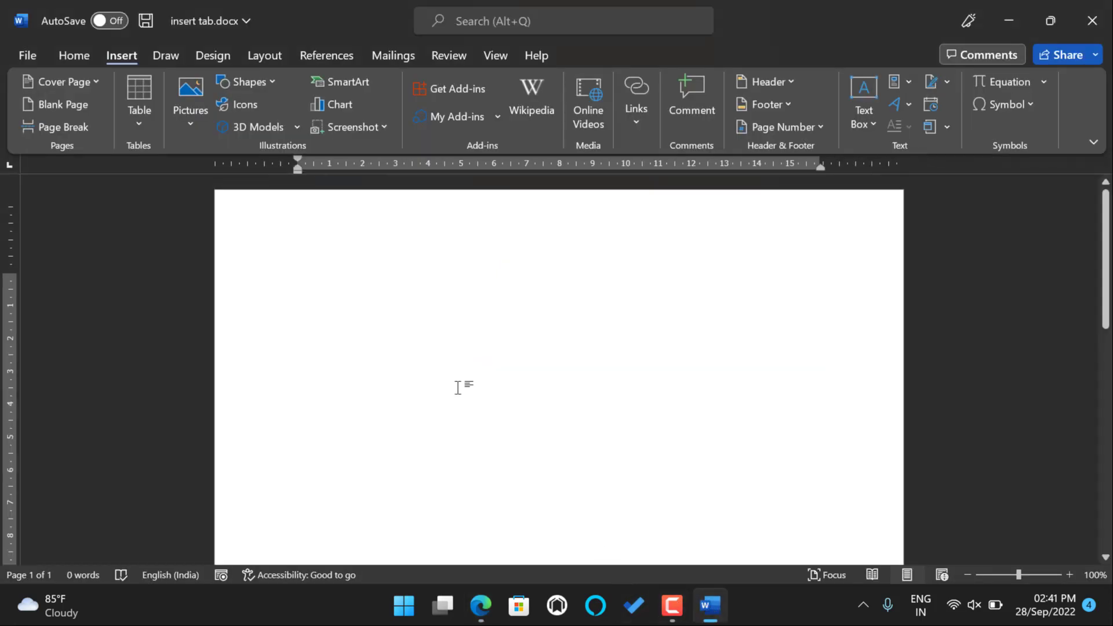
{"action": "left_click", "coordinate": [599, 122]}
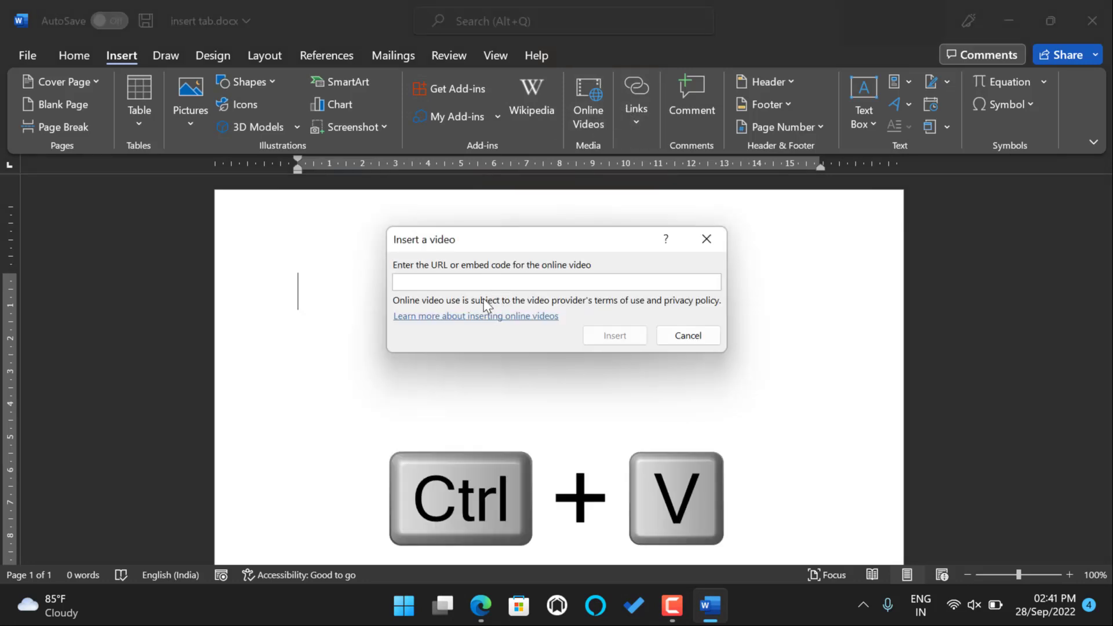
{"action": "type", "text": "https://youtu.be/lWhkdwMKA3Q"}
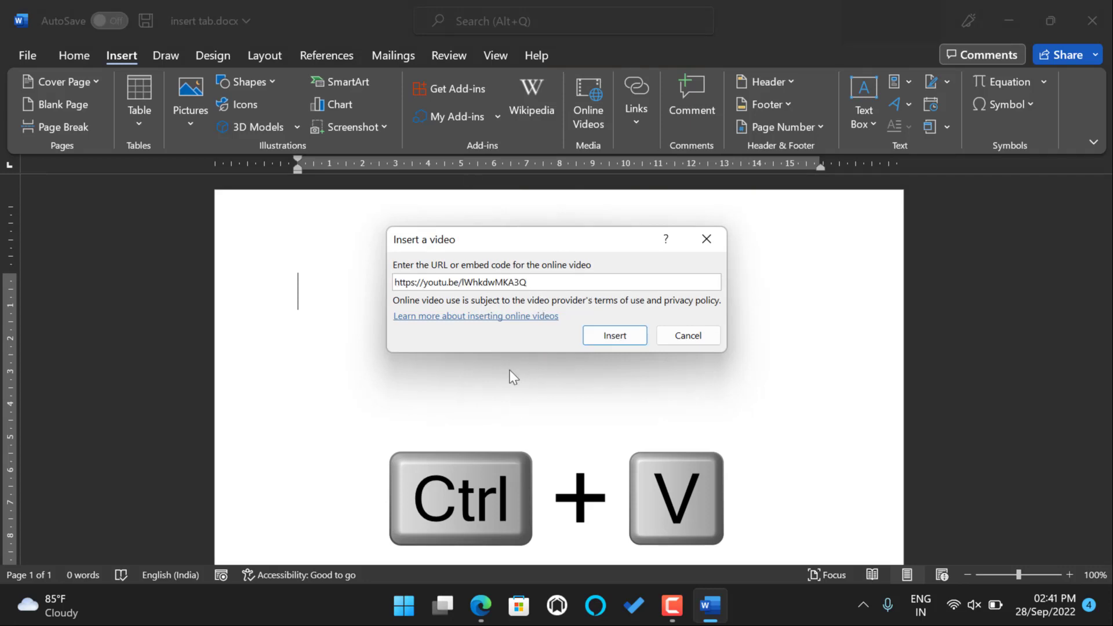
{"action": "left_click", "coordinate": [615, 336]}
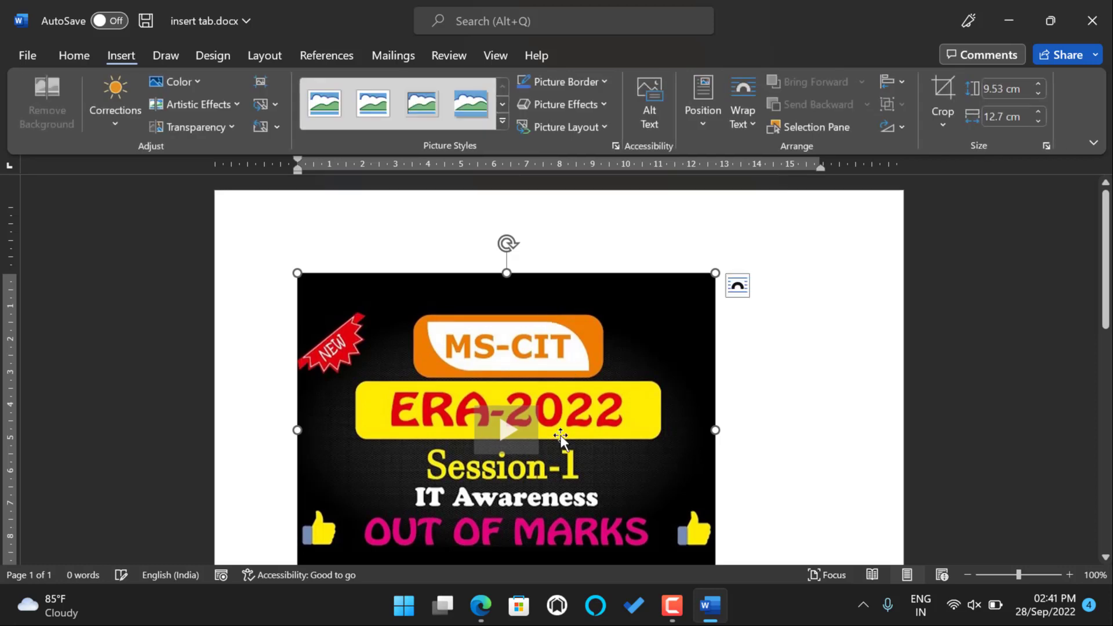
{"action": "scroll", "coordinate": [684, 411], "scroll_direction": "down", "scroll_amount": 3}
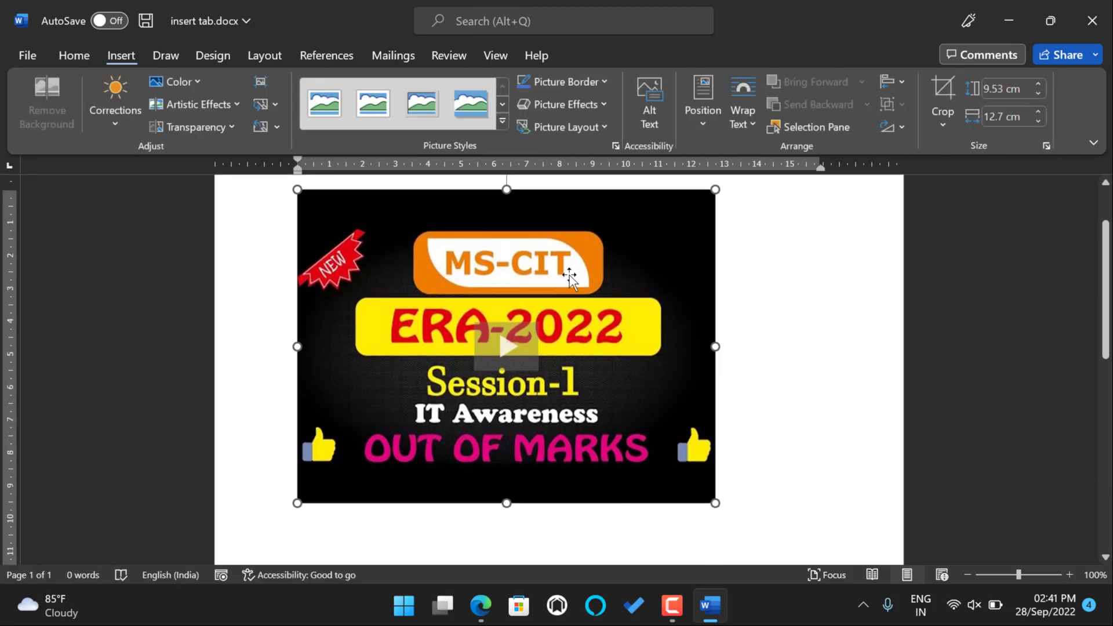
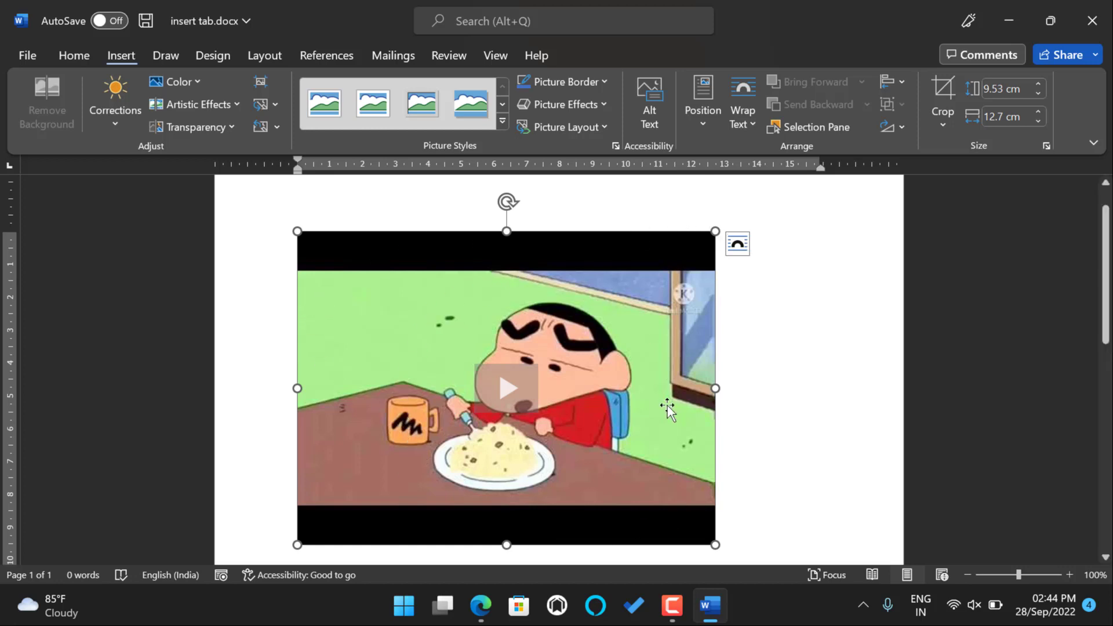
{"action": "left_click", "coordinate": [91, 52]}
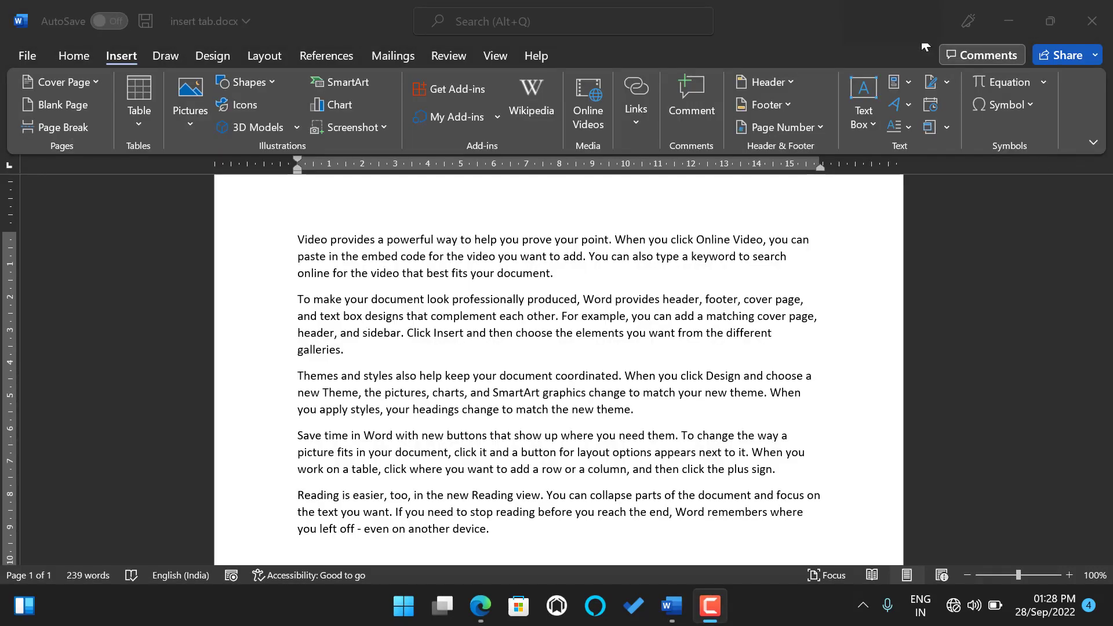
{"action": "left_click", "coordinate": [635, 124]}
{"action": "left_click", "coordinate": [635, 124]}
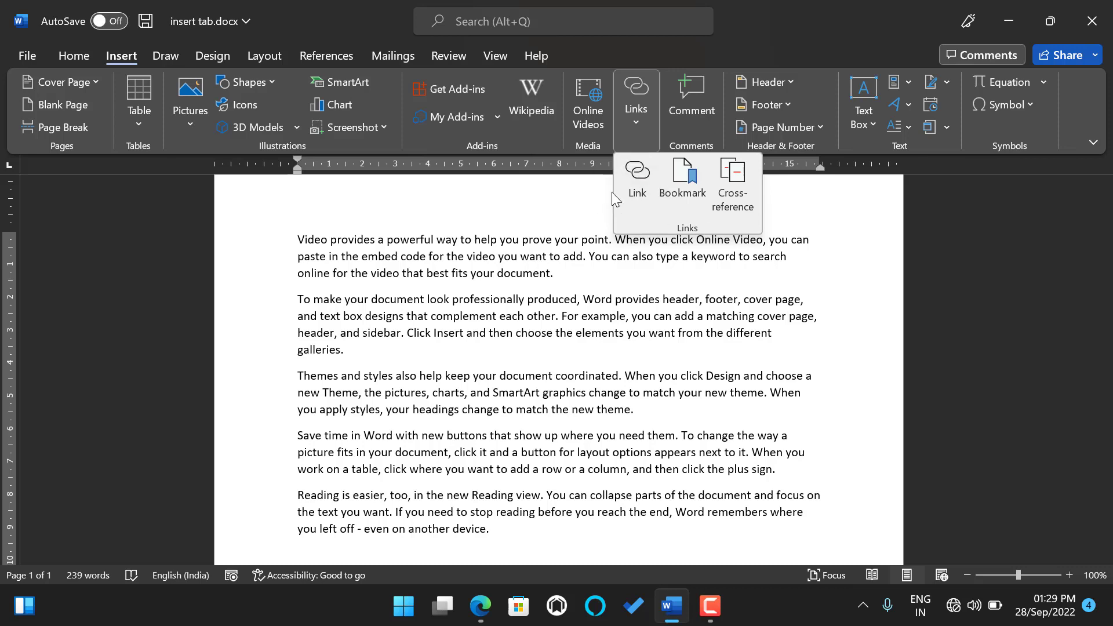
{"action": "key", "text": "Escape"}
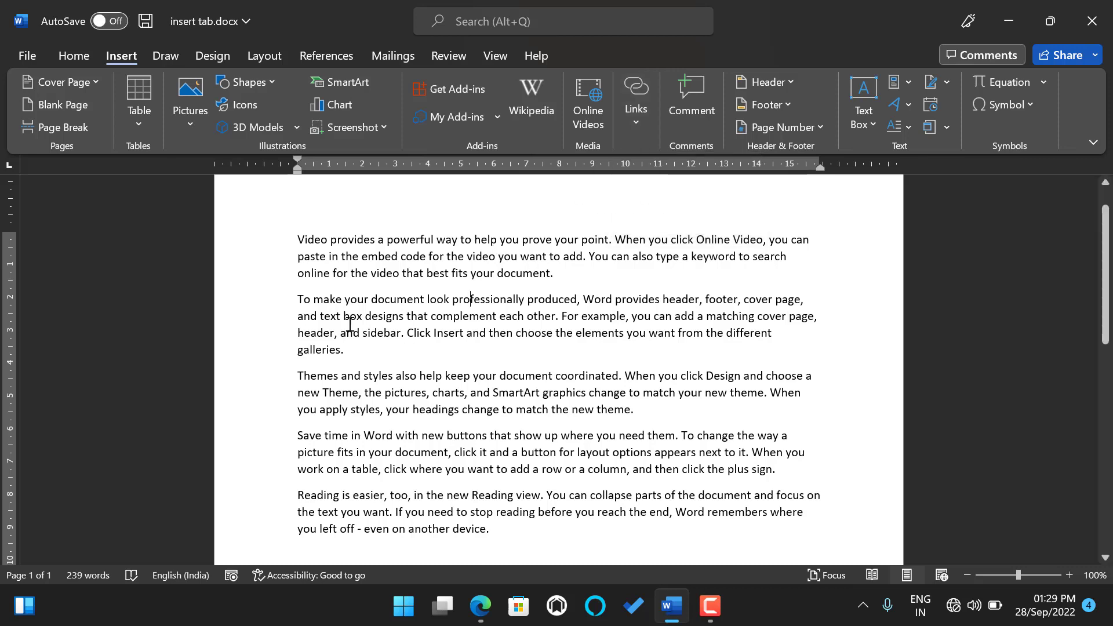
{"action": "scroll", "coordinate": [395, 324], "scroll_direction": "down", "scroll_amount": 5}
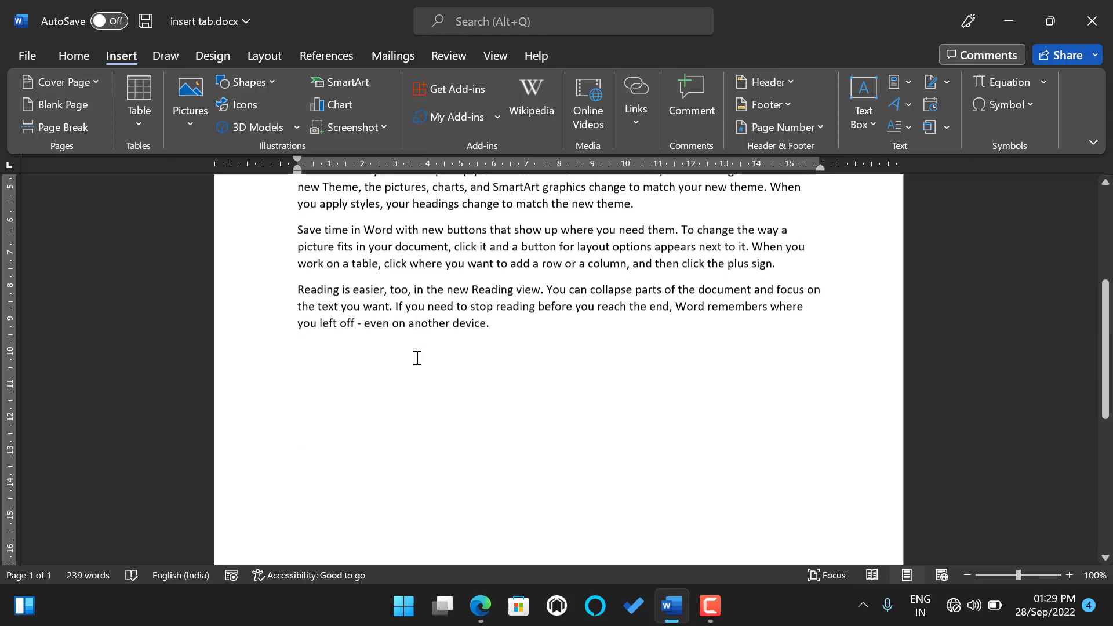
{"action": "scroll", "coordinate": [417, 356], "scroll_direction": "up", "scroll_amount": 6}
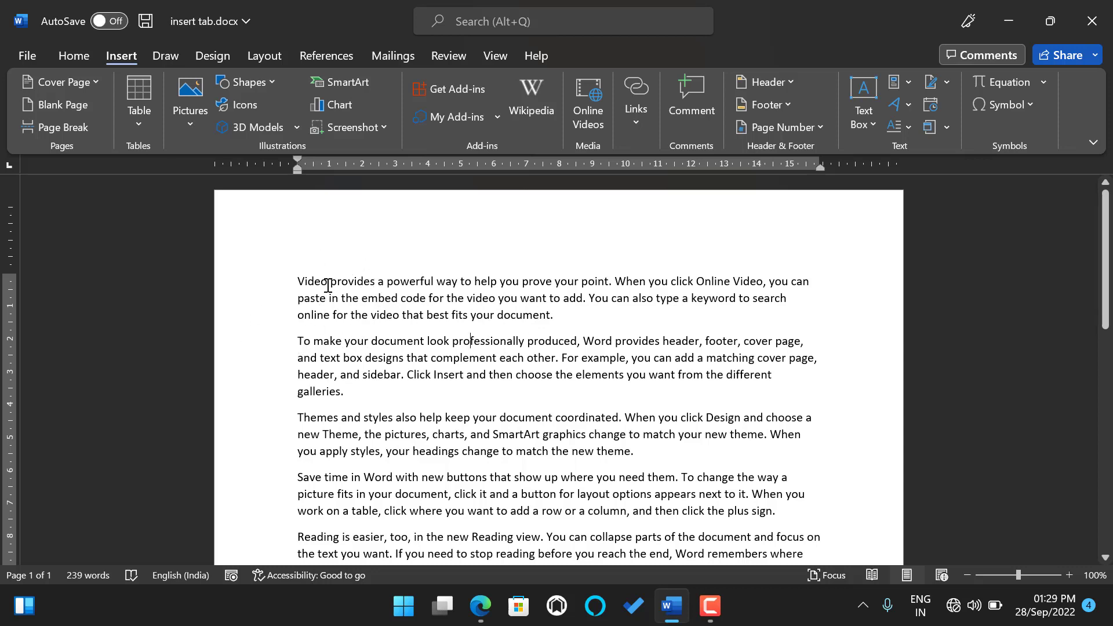
Hyperlink the word "Video" at the start of the first paragraph to the Desktop file Bookmark & TOC.docx.
{"action": "double_click", "coordinate": [306, 281]}
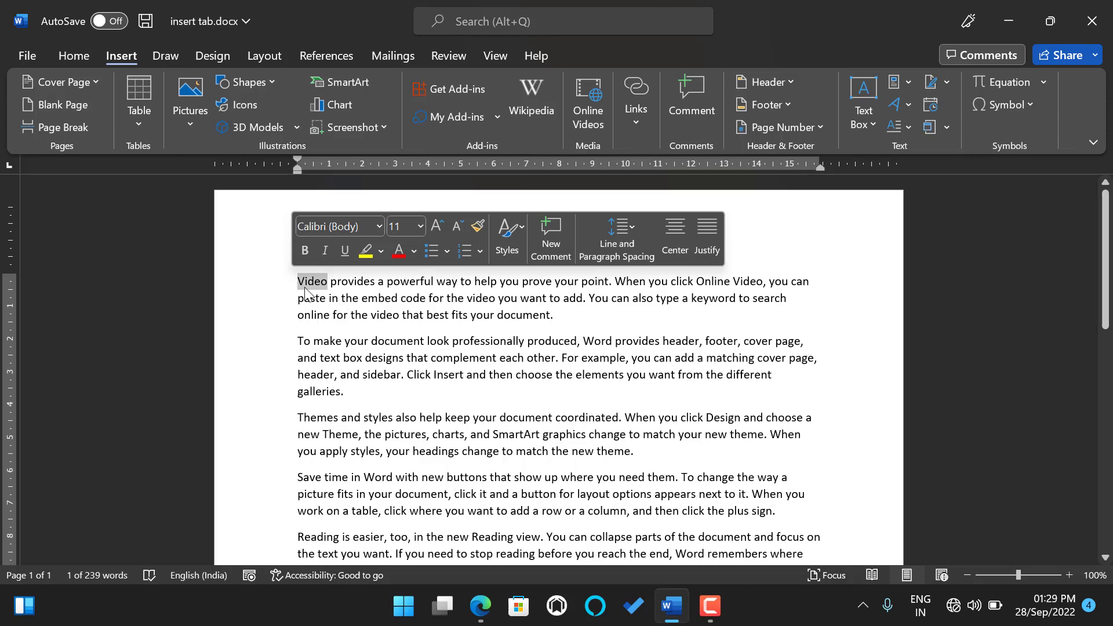
{"action": "left_click", "coordinate": [635, 121]}
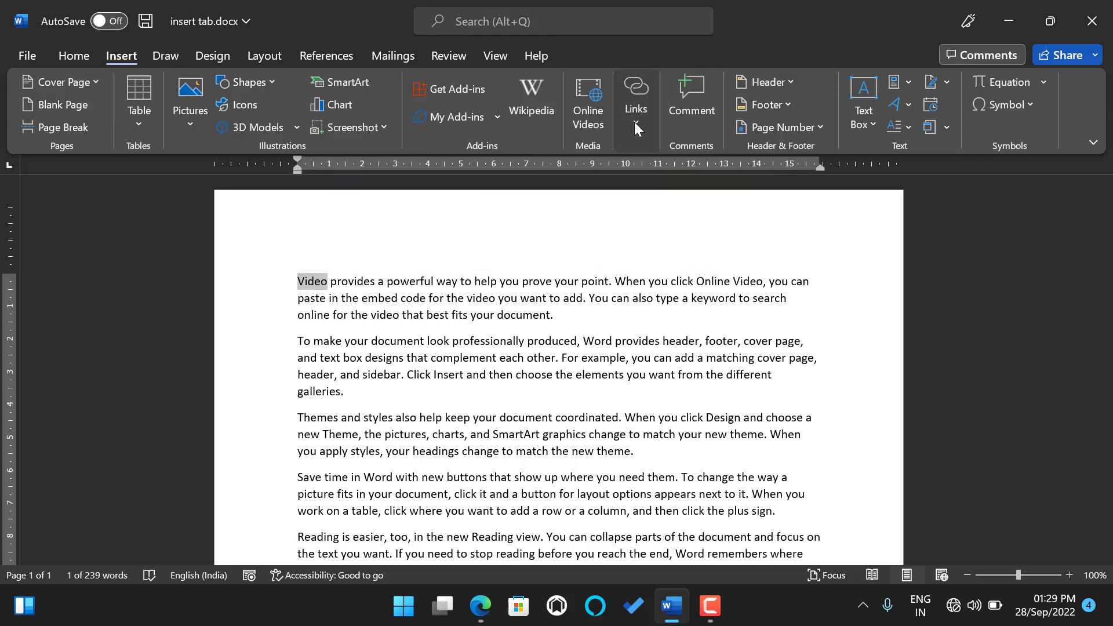
{"action": "left_click", "coordinate": [636, 171]}
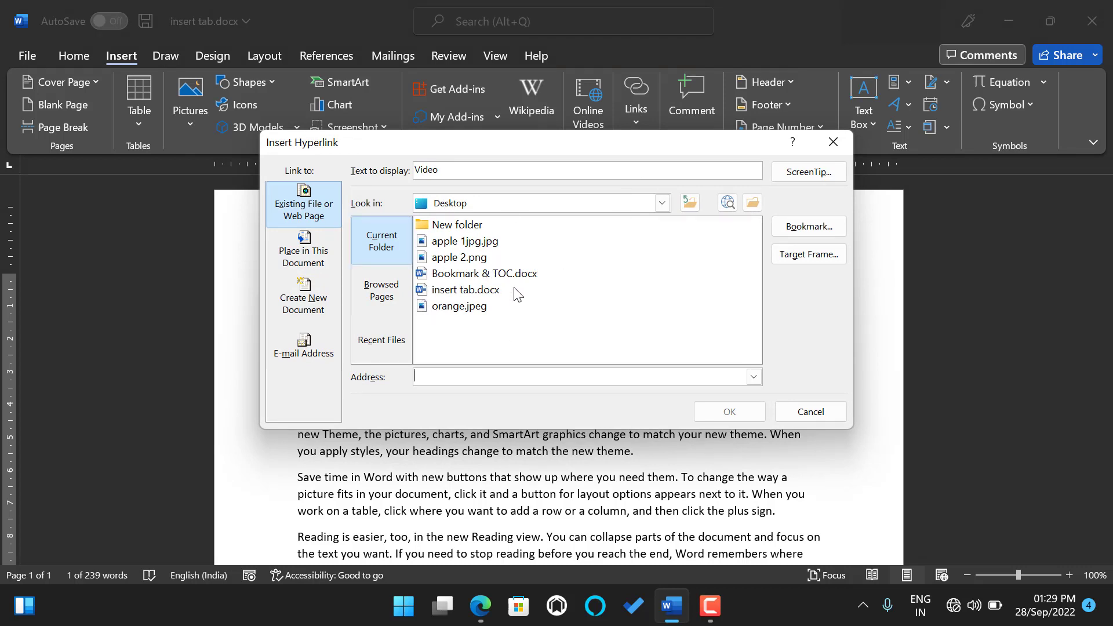
{"action": "left_click", "coordinate": [462, 279]}
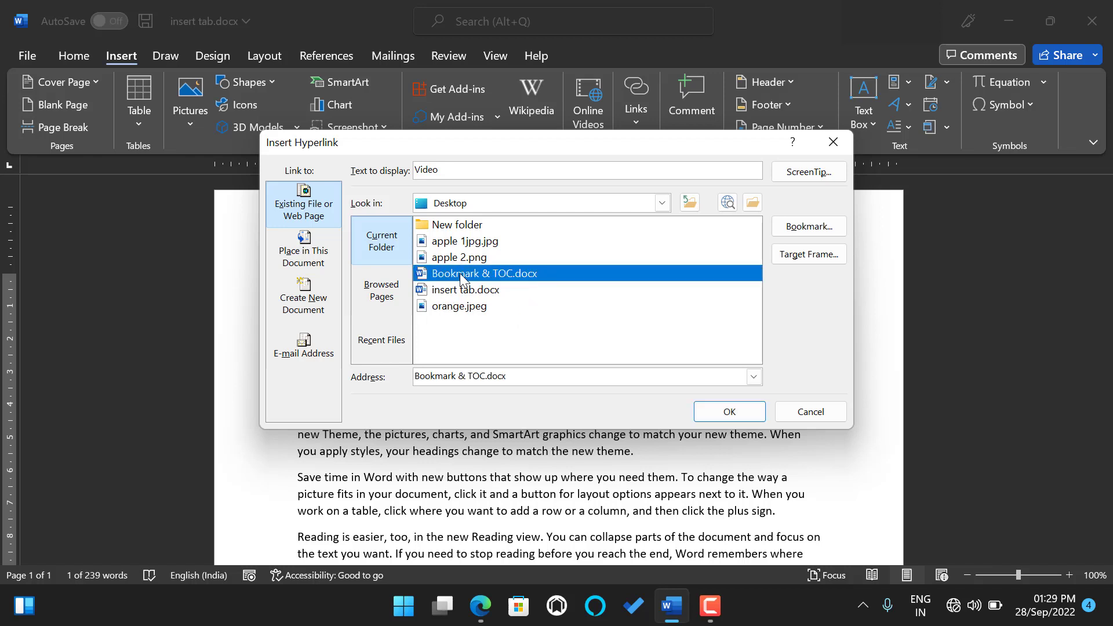
{"action": "left_click", "coordinate": [720, 421]}
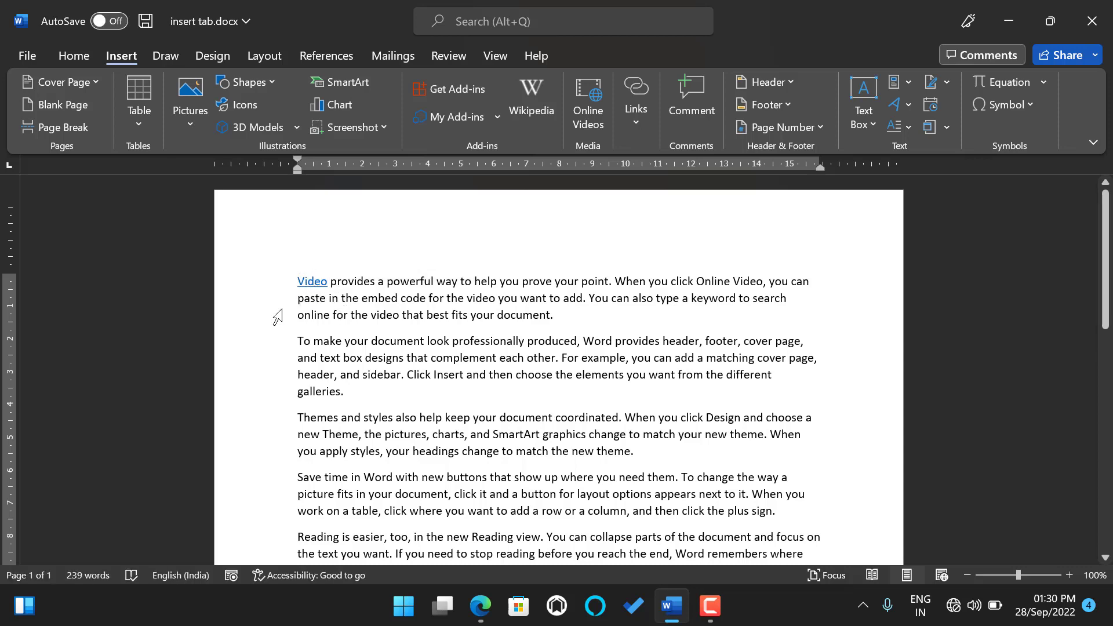
Follow the "Video" hyperlink and look through the pages of Bookmark & TOC.docx.
{"action": "left_click", "coordinate": [313, 282], "text": "ctrl"}
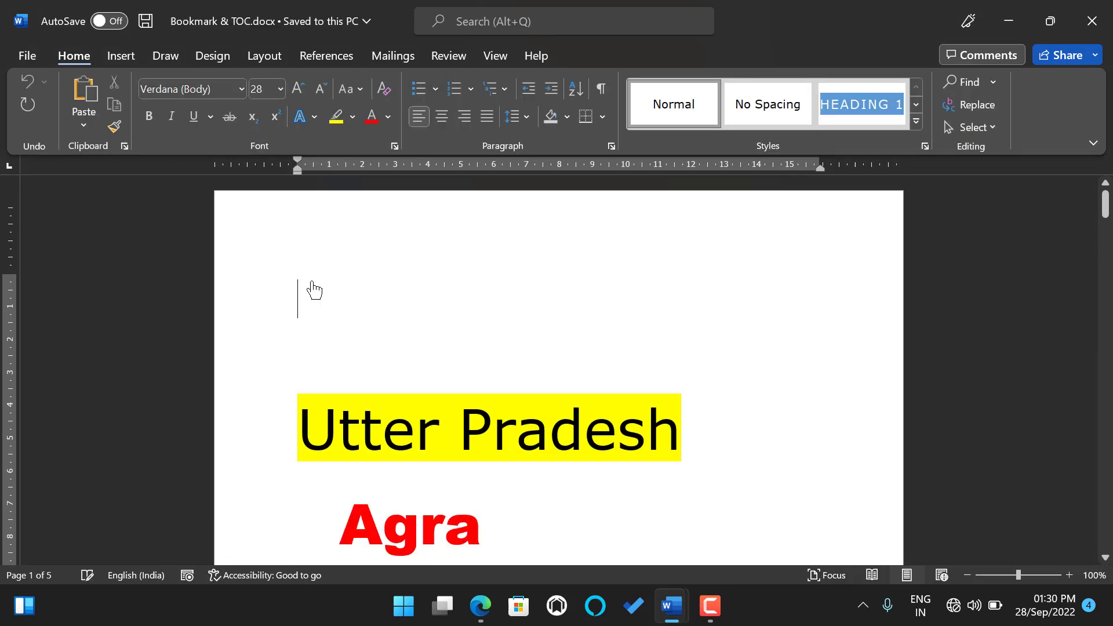
{"action": "scroll", "coordinate": [313, 282], "scroll_direction": "down", "scroll_amount": 5}
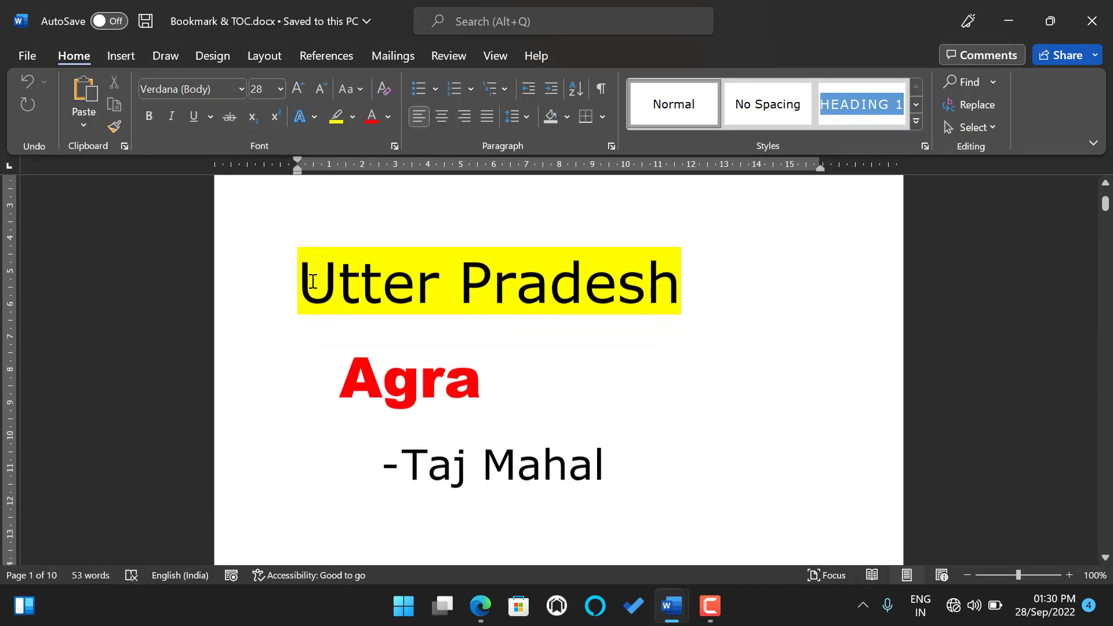
{"action": "scroll", "coordinate": [313, 281], "scroll_direction": "down", "scroll_amount": 5}
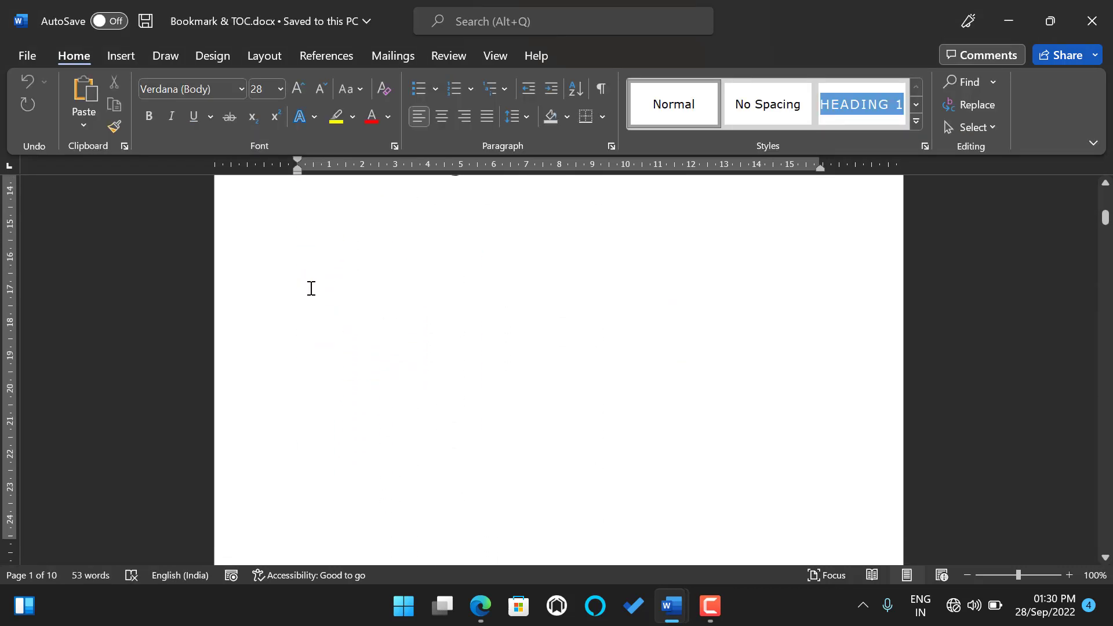
{"action": "left_click_drag", "start_coordinate": [1105, 220], "coordinate": [1098, 500]}
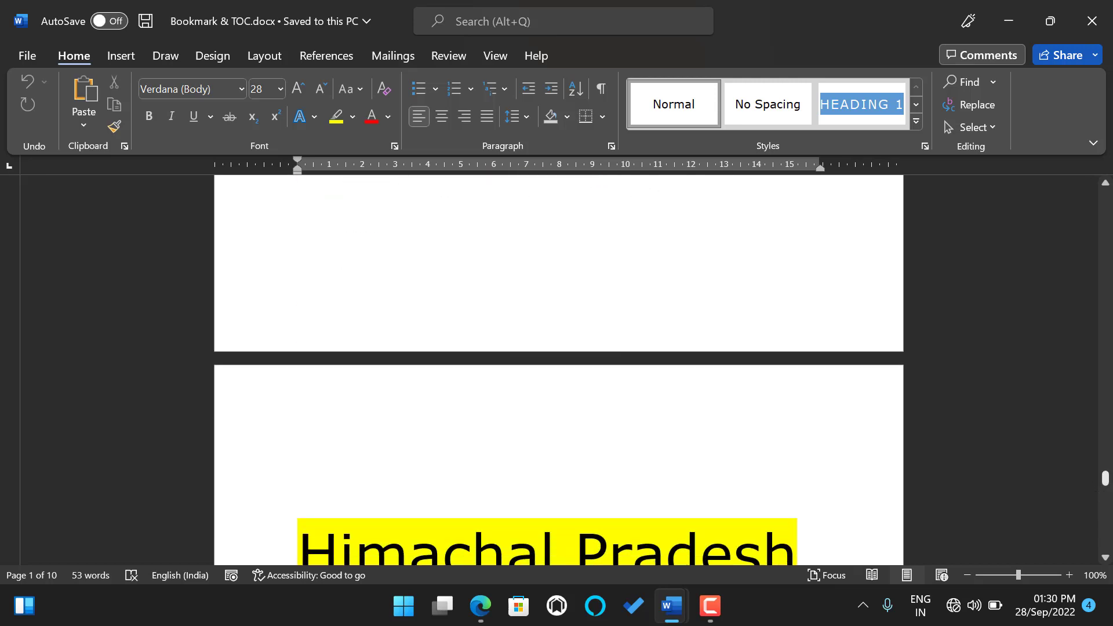
{"action": "scroll", "coordinate": [931, 385], "scroll_direction": "down", "scroll_amount": 10}
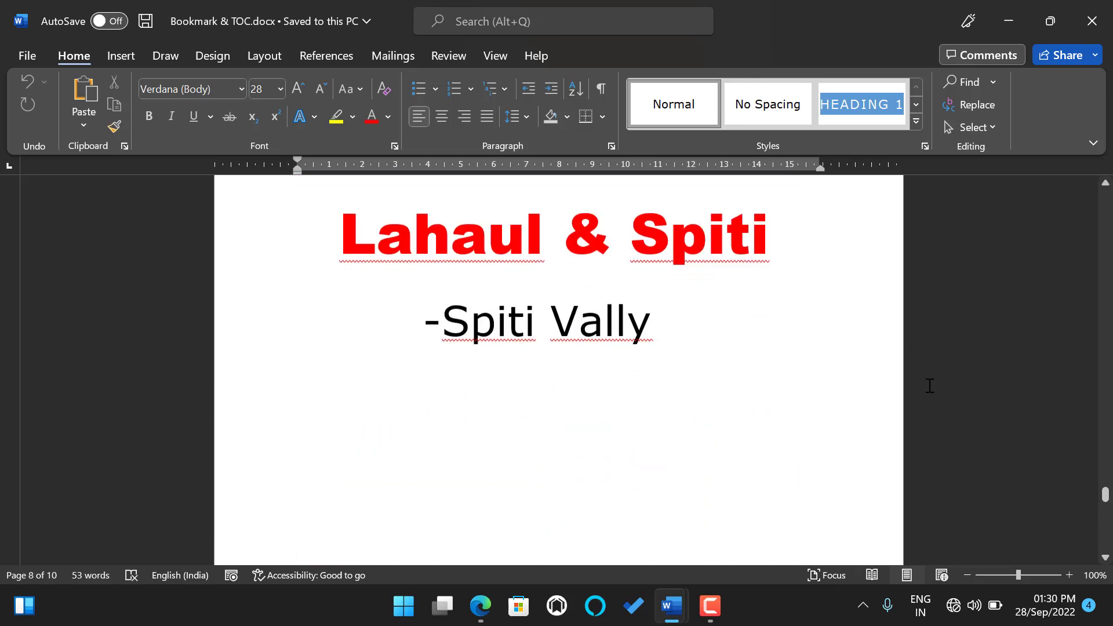
{"action": "scroll", "coordinate": [930, 386], "scroll_direction": "down", "scroll_amount": 4}
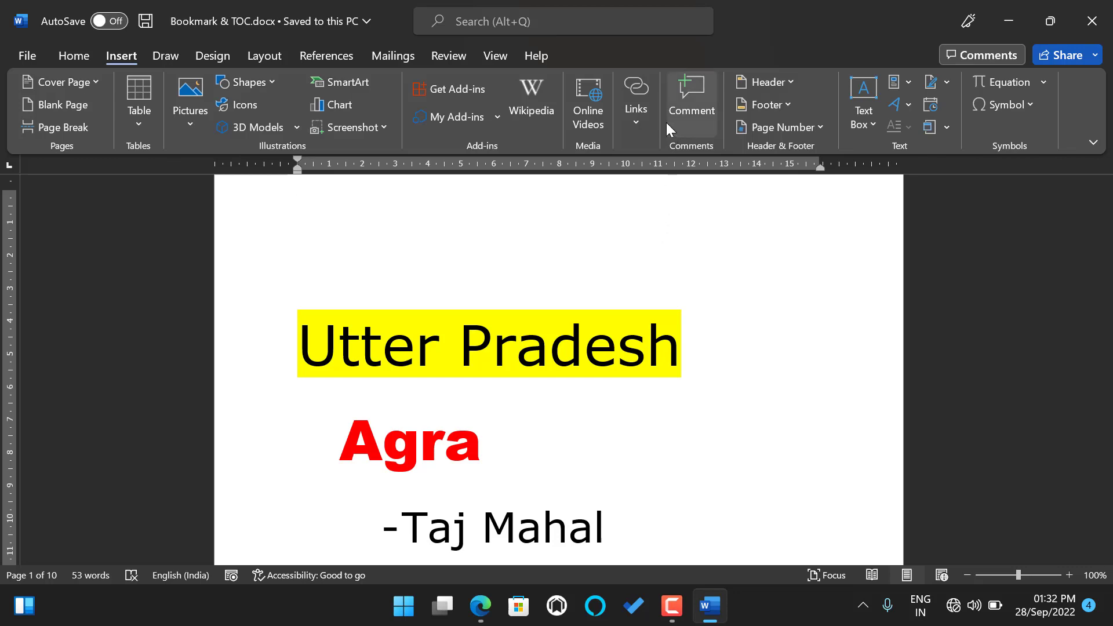
Read the description of the Bookmark command and browse to the Maharashtra page with the Aurangabad heading.
{"action": "left_click", "coordinate": [640, 119]}
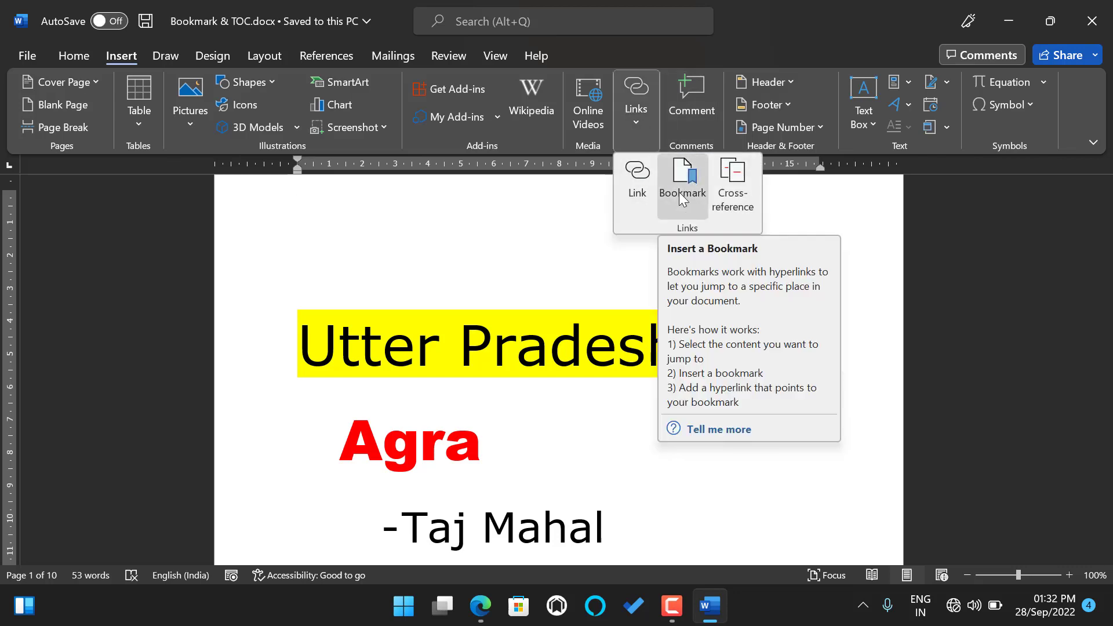
{"action": "left_click", "coordinate": [548, 313]}
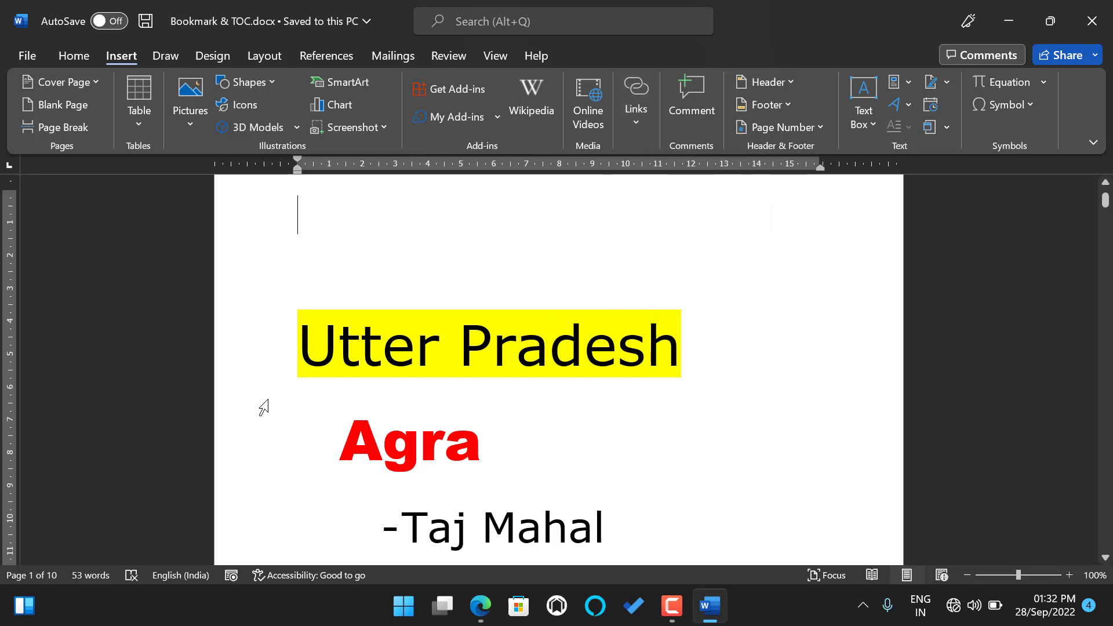
{"action": "left_click_drag", "start_coordinate": [1105, 200], "coordinate": [1105, 350]}
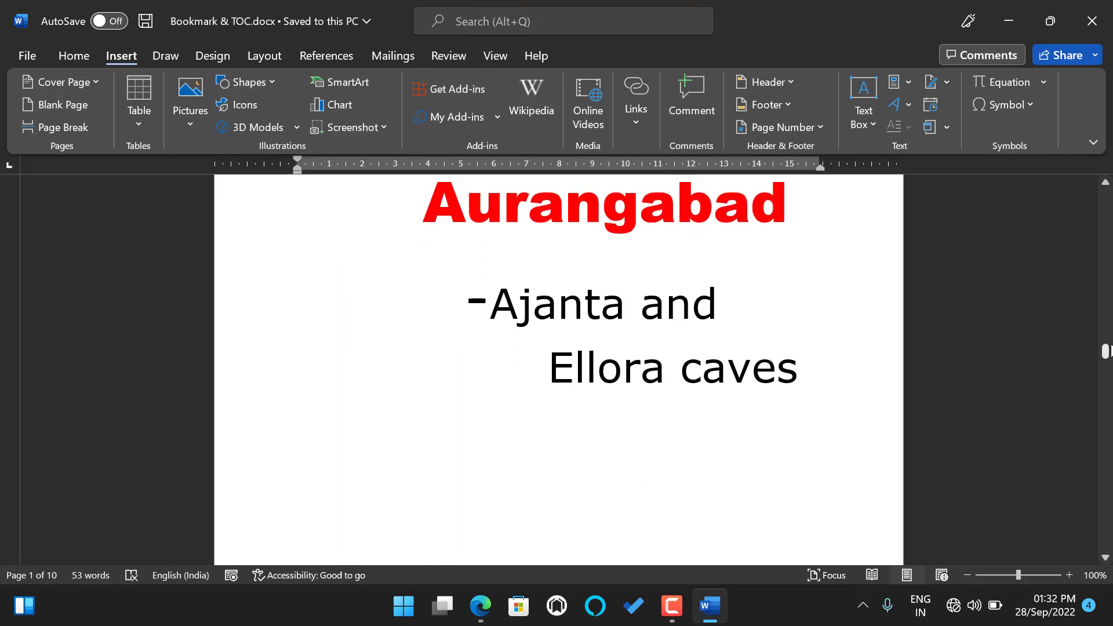
{"action": "scroll", "coordinate": [477, 341], "scroll_direction": "up", "scroll_amount": 3}
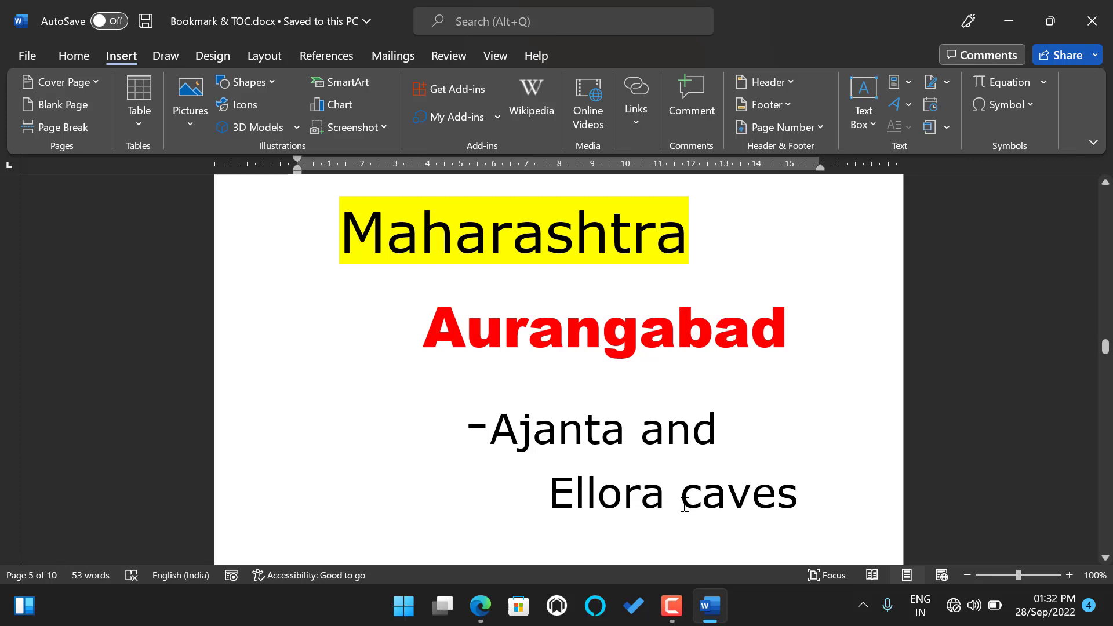
Bookmark the word "caves" in the Ajanta and Ellora caves line on the Maharashtra page with the name A.
{"action": "left_click_drag", "start_coordinate": [682, 502], "coordinate": [810, 509]}
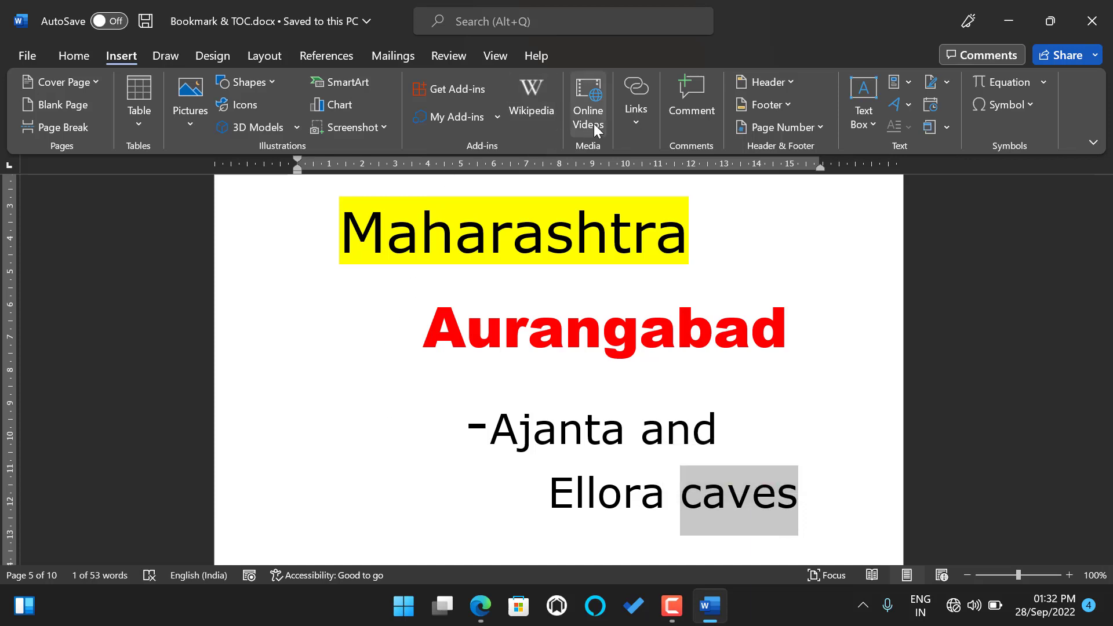
{"action": "left_click", "coordinate": [632, 116]}
{"action": "left_click", "coordinate": [691, 173]}
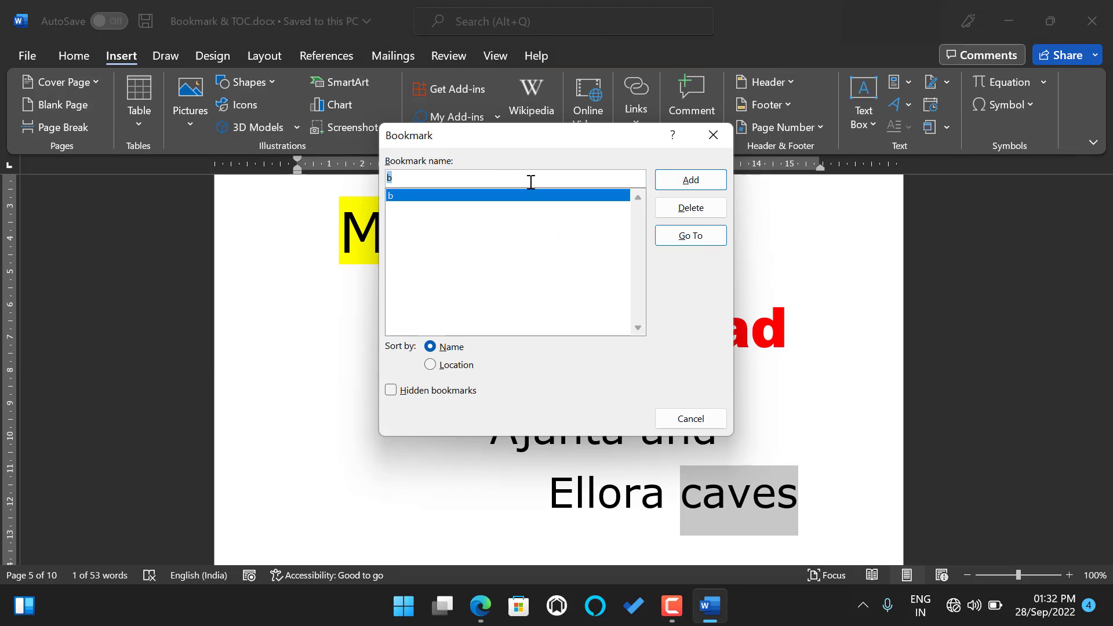
{"action": "type", "text": "A"}
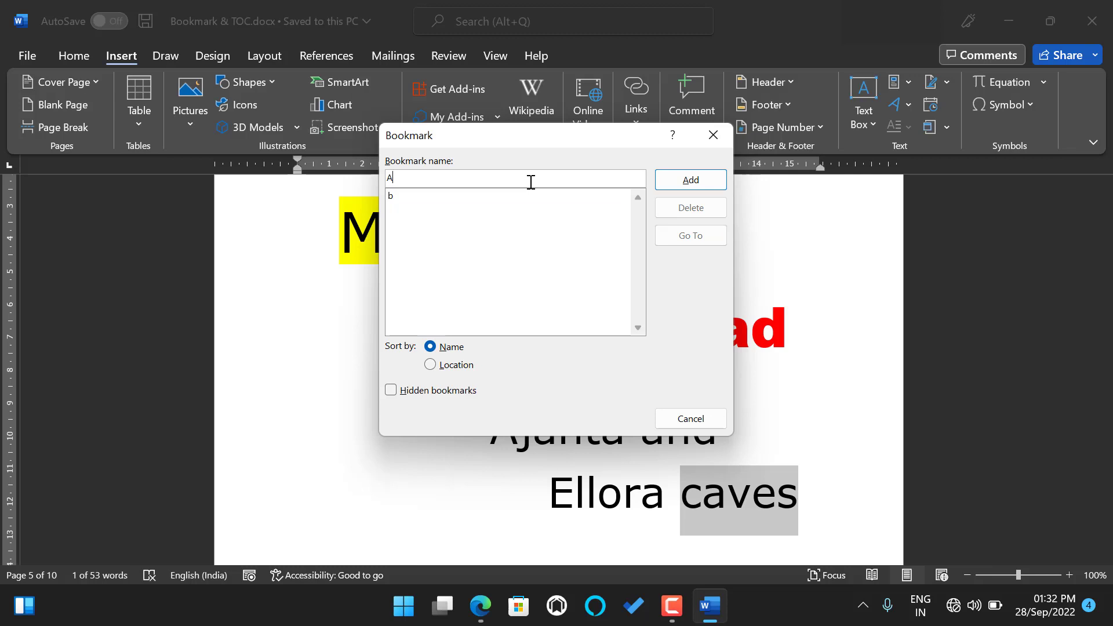
{"action": "left_click", "coordinate": [692, 180]}
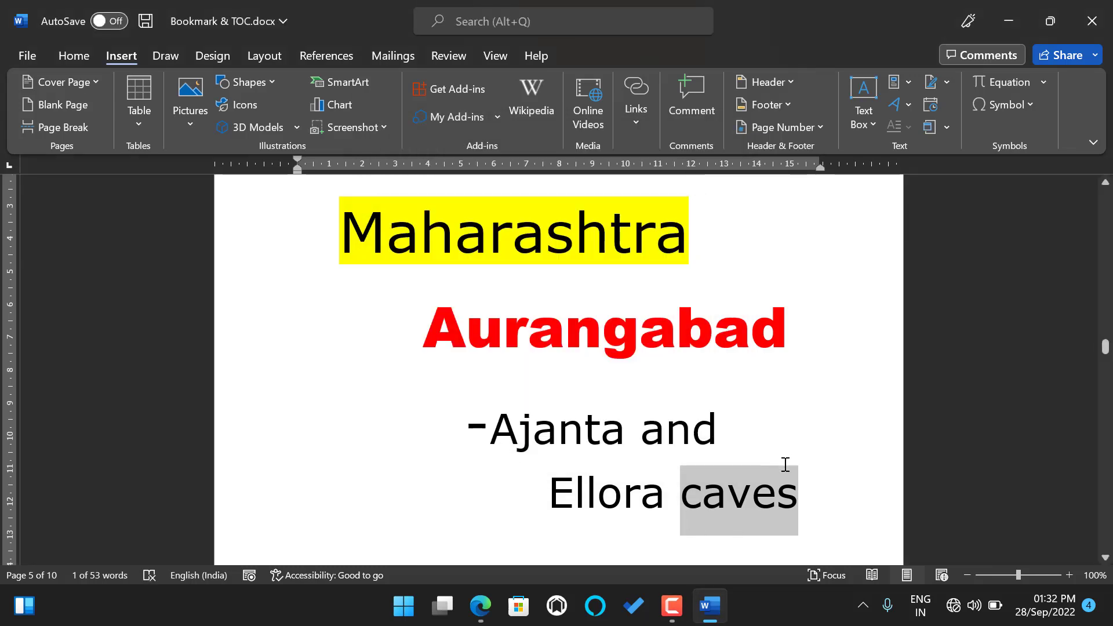
{"action": "left_click", "coordinate": [684, 495]}
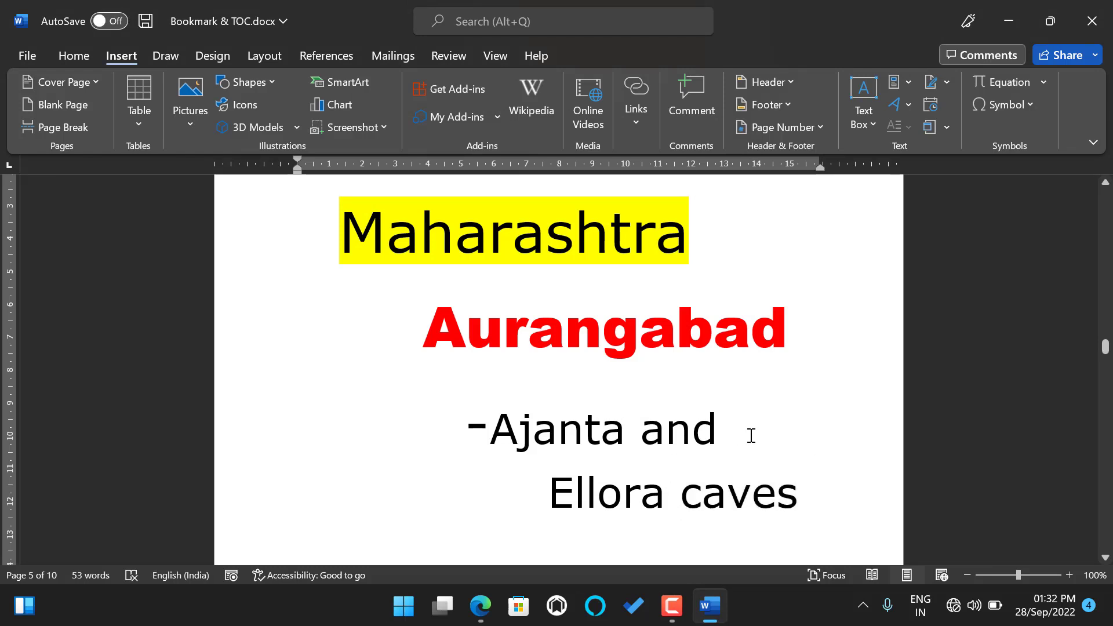
Close the document with its changes saved and reopen Bookmark & TOC.docx from the Desktop.
{"action": "left_click", "coordinate": [1093, 22]}
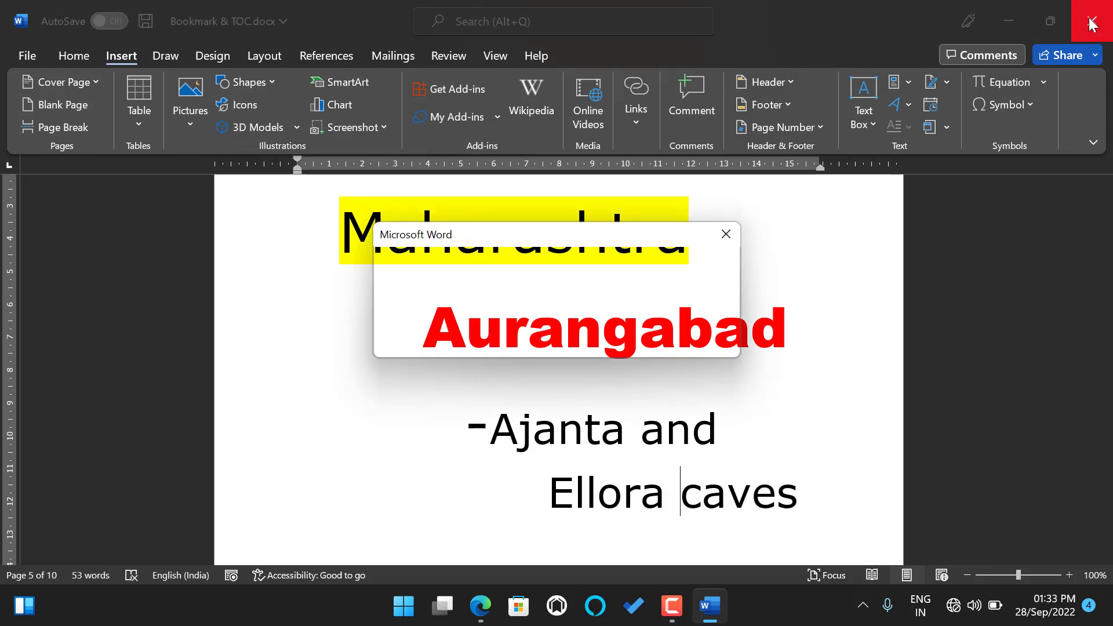
{"action": "left_click", "coordinate": [490, 336]}
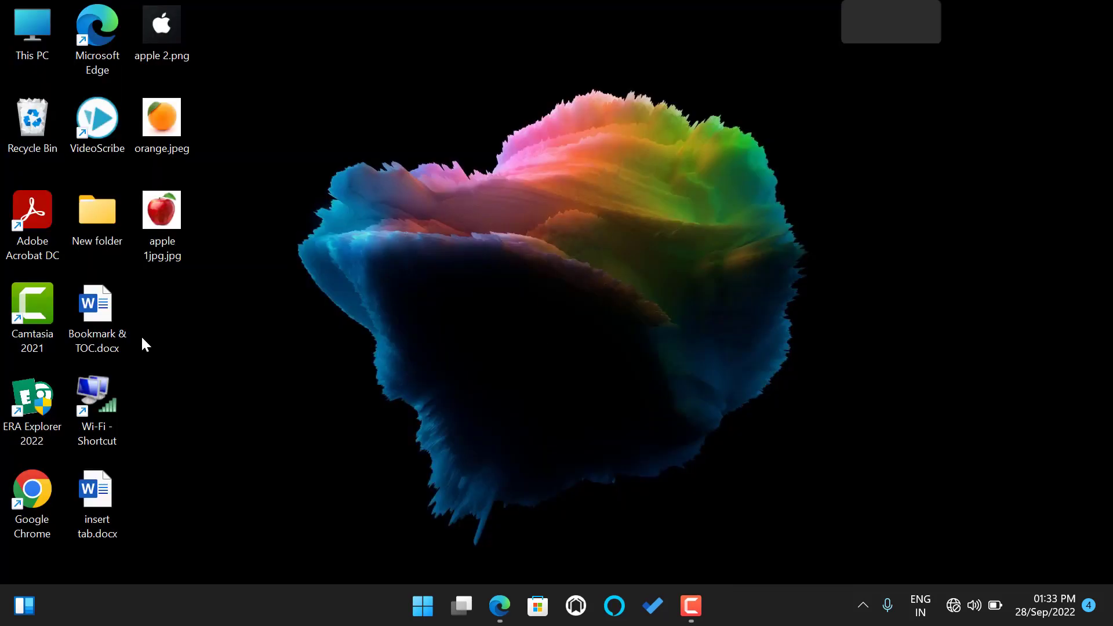
{"action": "left_click", "coordinate": [87, 302]}
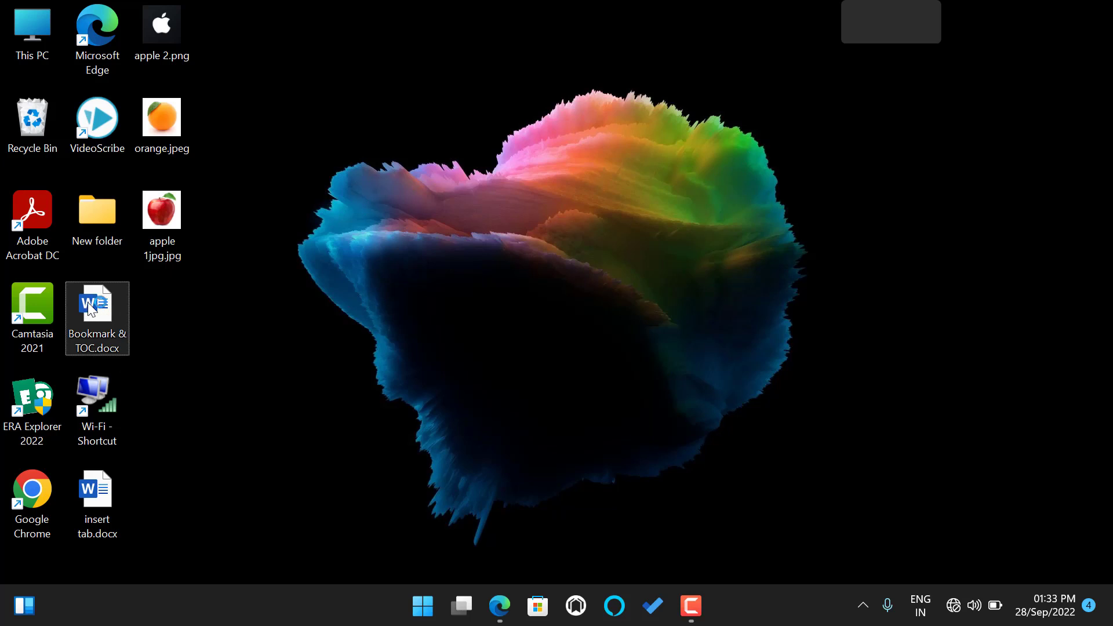
{"action": "double_click", "coordinate": [88, 303]}
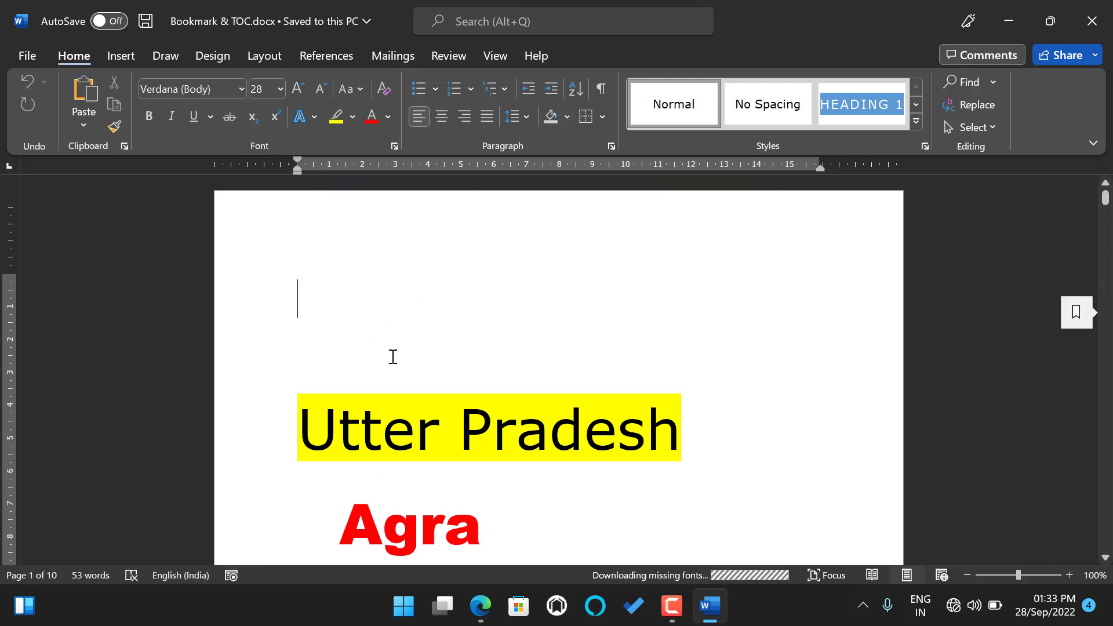
Go to bookmark A from the start of the document, check the word it marks, and browse on to the Rajasthan page.
{"action": "left_click", "coordinate": [130, 50]}
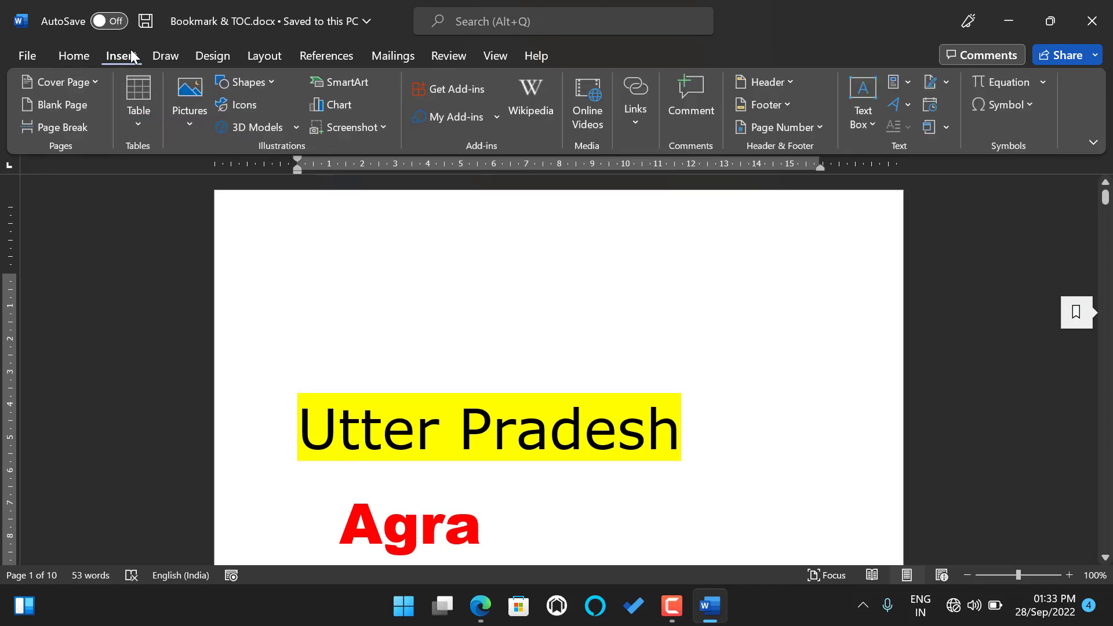
{"action": "left_click", "coordinate": [638, 122]}
{"action": "left_click", "coordinate": [682, 177]}
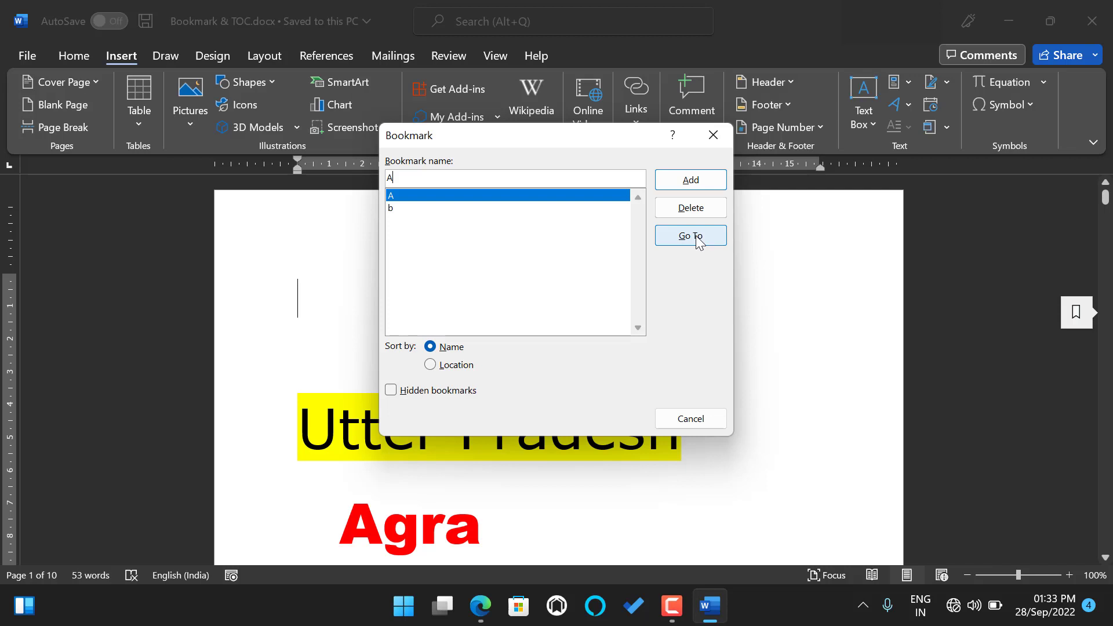
{"action": "left_click", "coordinate": [698, 238]}
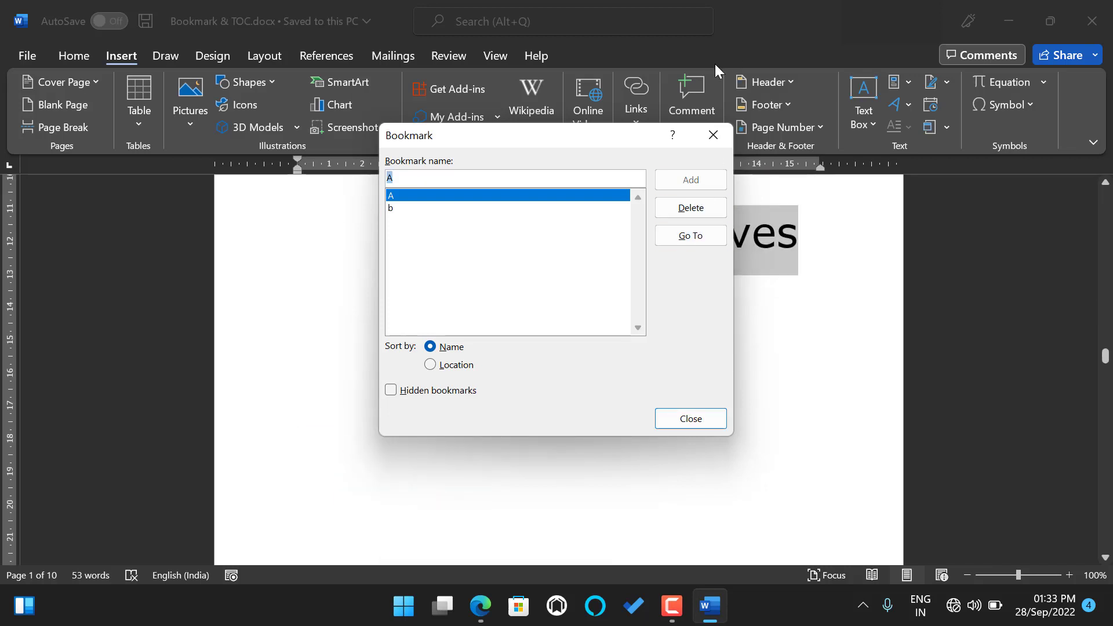
{"action": "left_click", "coordinate": [714, 139]}
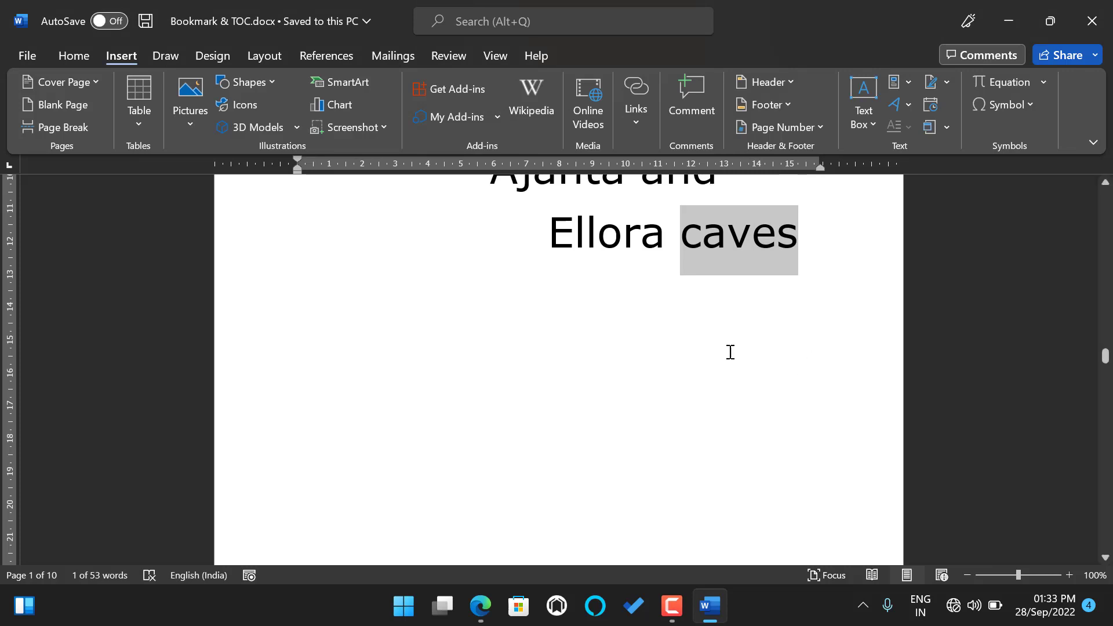
{"action": "left_click", "coordinate": [591, 330]}
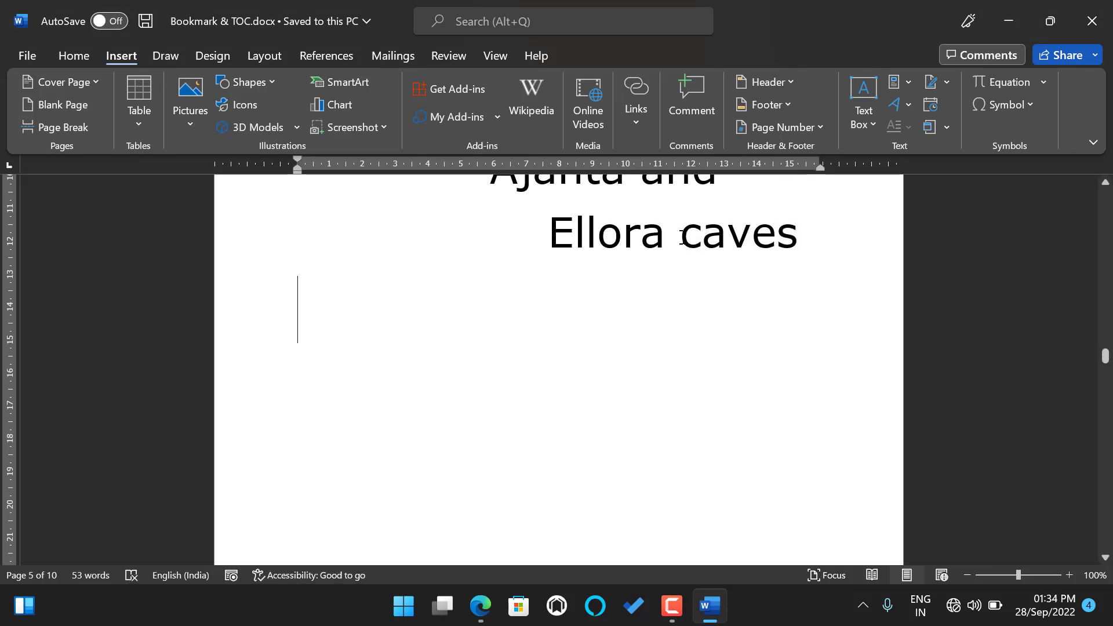
{"action": "left_click_drag", "start_coordinate": [675, 238], "coordinate": [799, 238]}
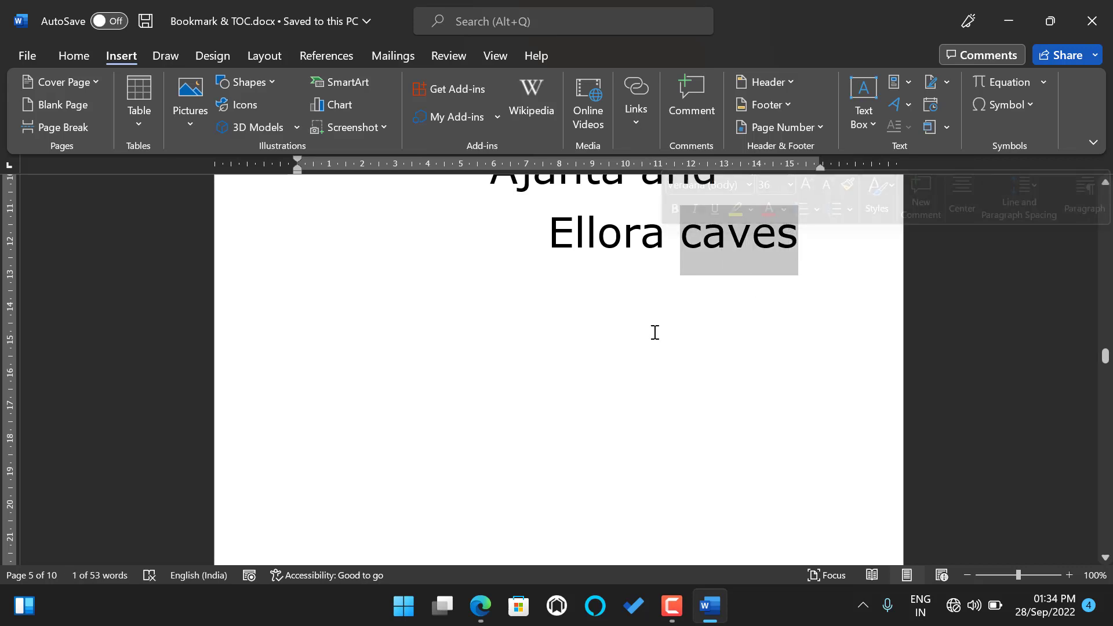
{"action": "left_click", "coordinate": [655, 332]}
{"action": "scroll", "coordinate": [655, 332], "scroll_direction": "down", "scroll_amount": 10}
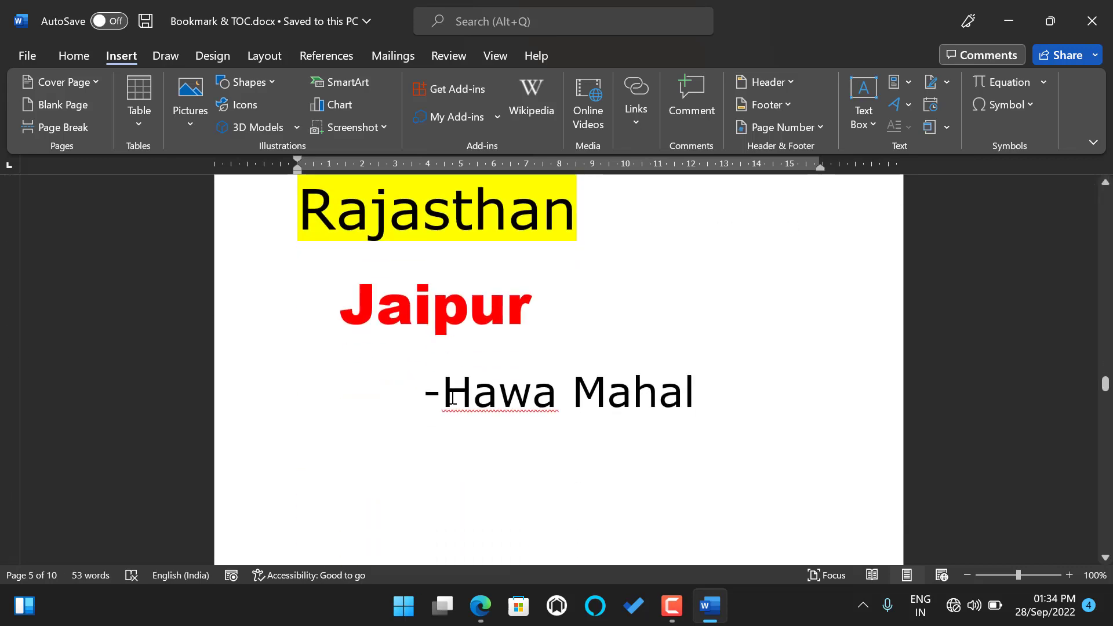
{"action": "left_click", "coordinate": [632, 120]}
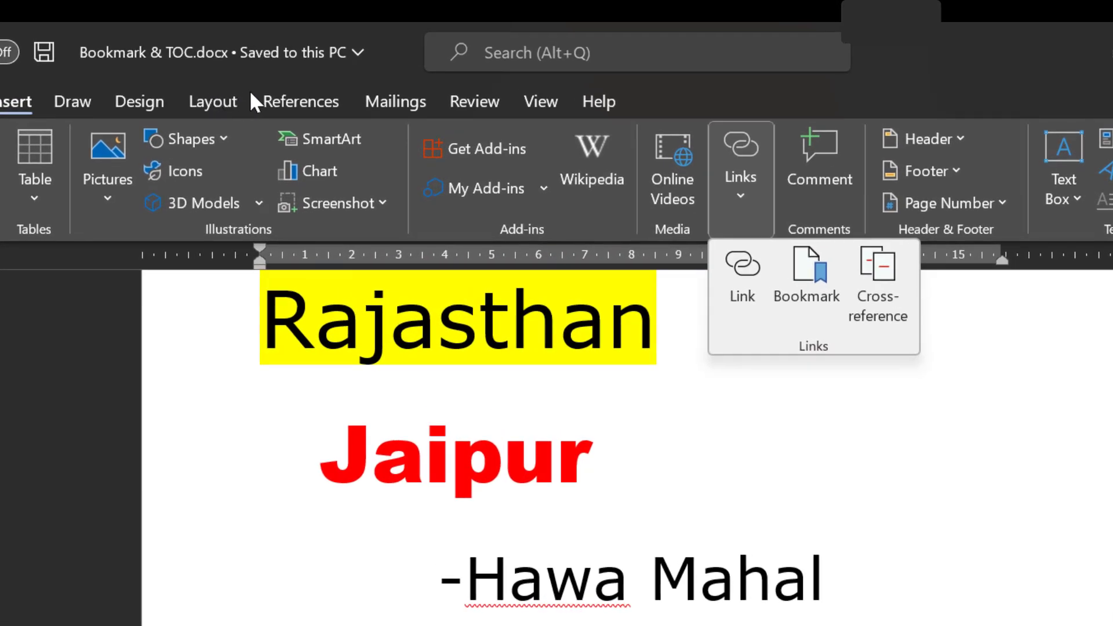
{"action": "left_click", "coordinate": [253, 98]}
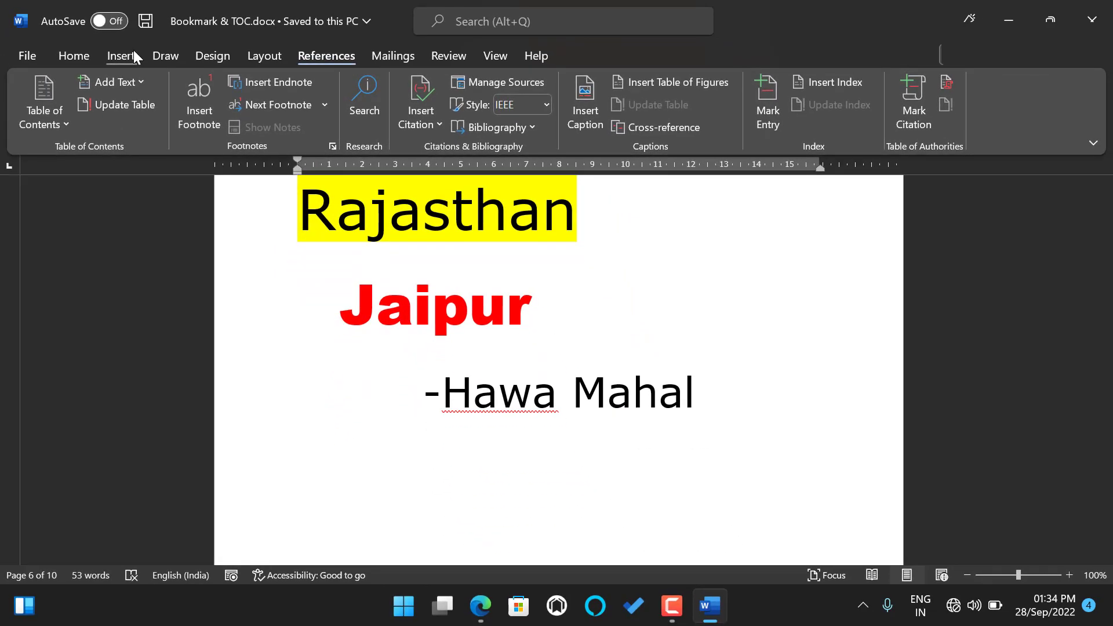
{"action": "left_click", "coordinate": [8, 101]}
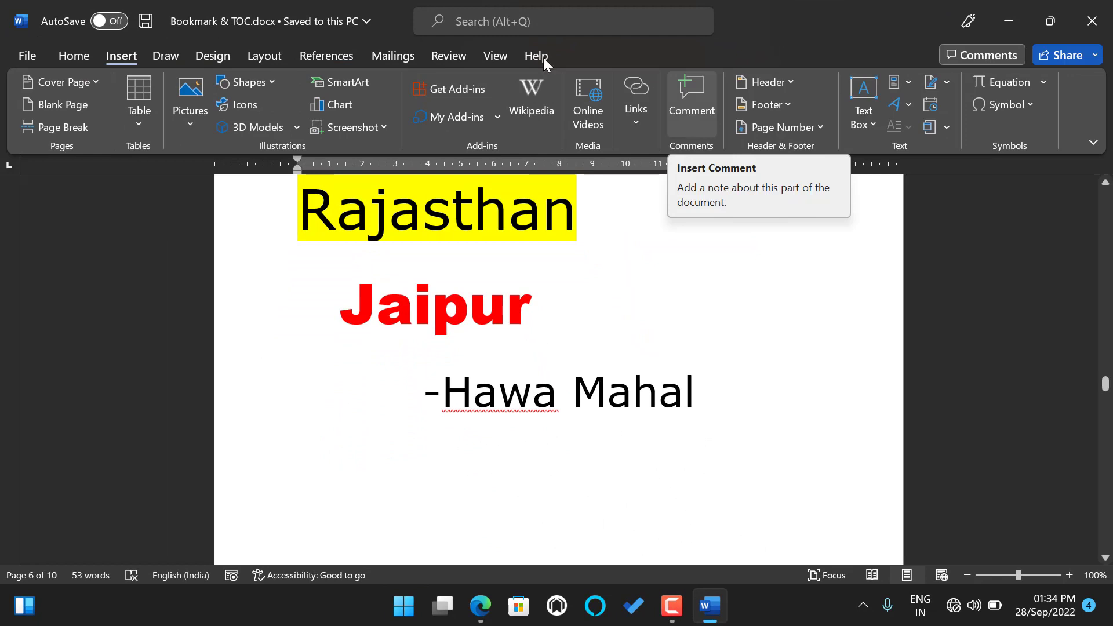
{"action": "left_click", "coordinate": [438, 55]}
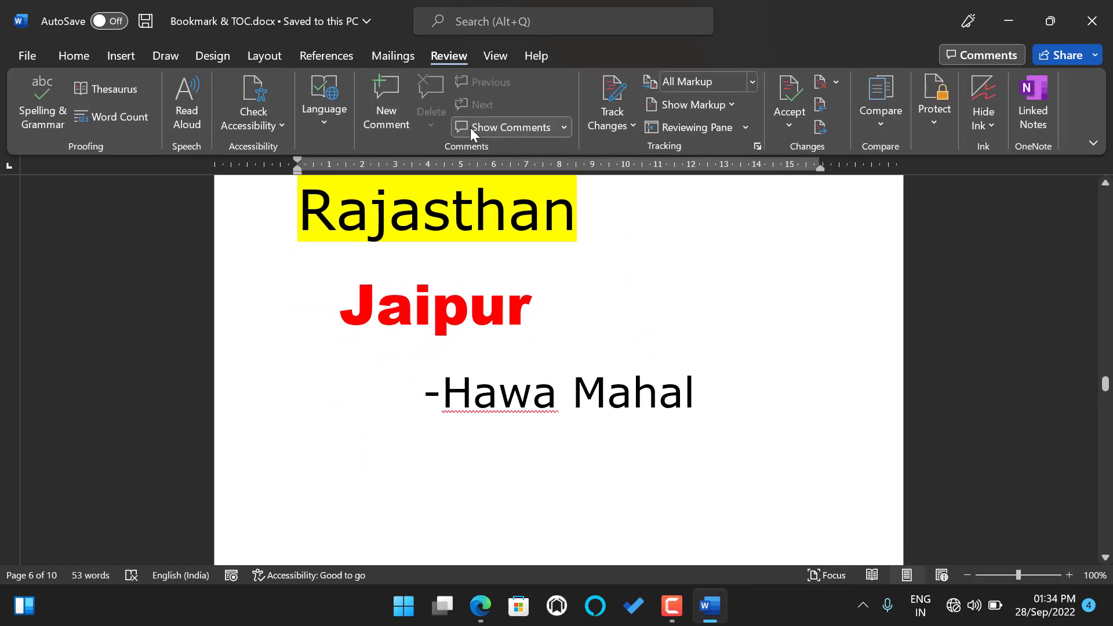
{"action": "left_click", "coordinate": [128, 58]}
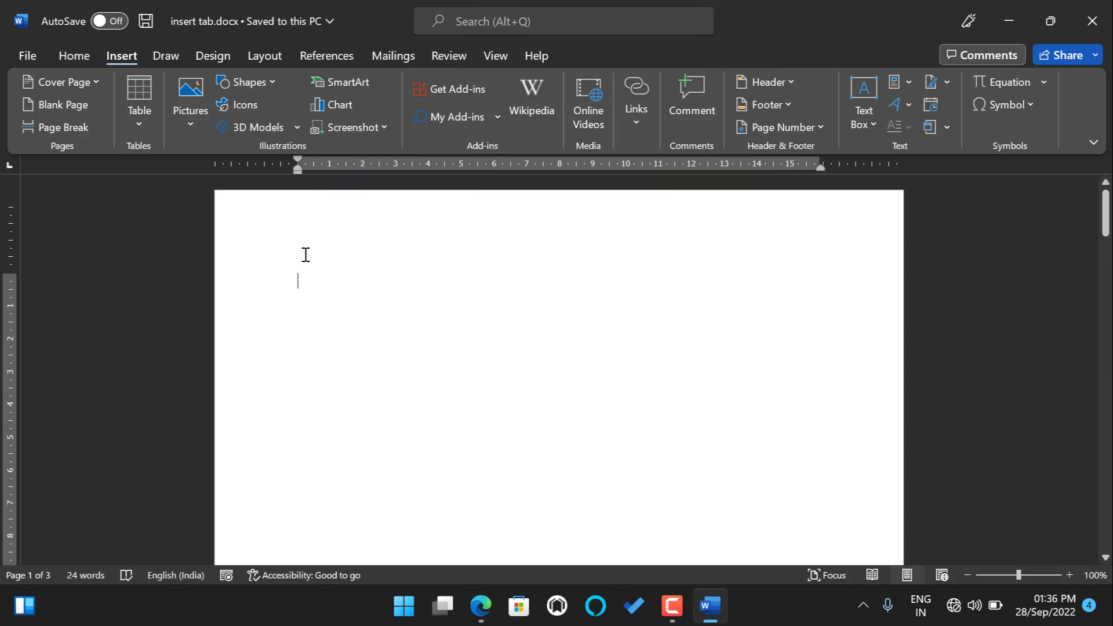
Generate sample paragraphs on the blank first page of insert tab.docx with the =rand() formula.
{"action": "type", "text": "="}
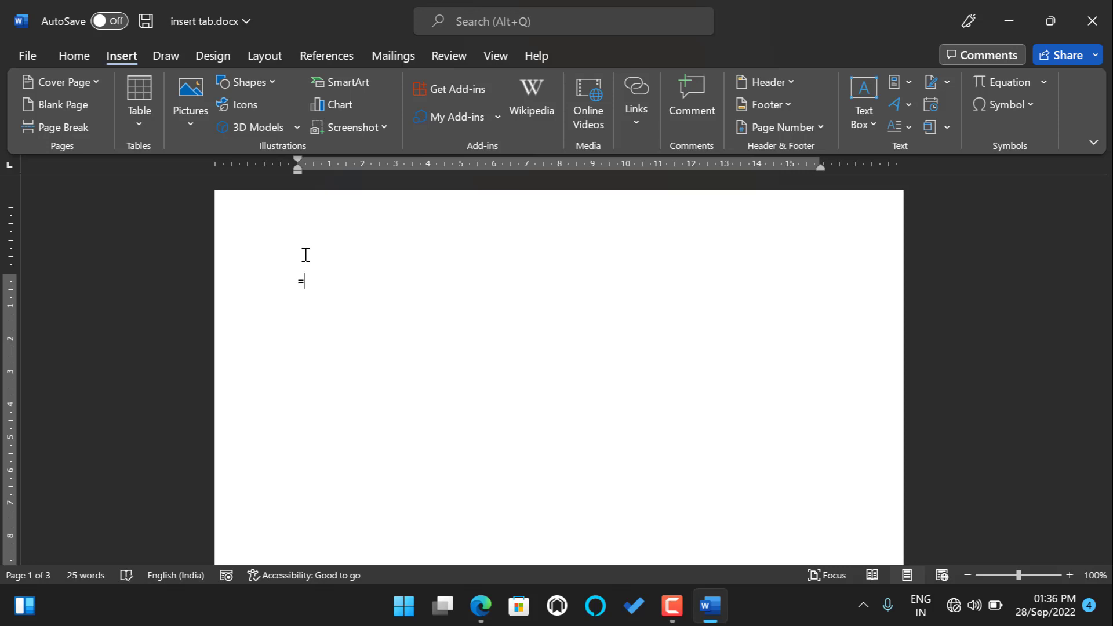
{"action": "type", "text": "R"}
{"action": "key", "text": "BackSpace"}
{"action": "type", "text": "rand("}
{"action": "key", "text": "Return"}
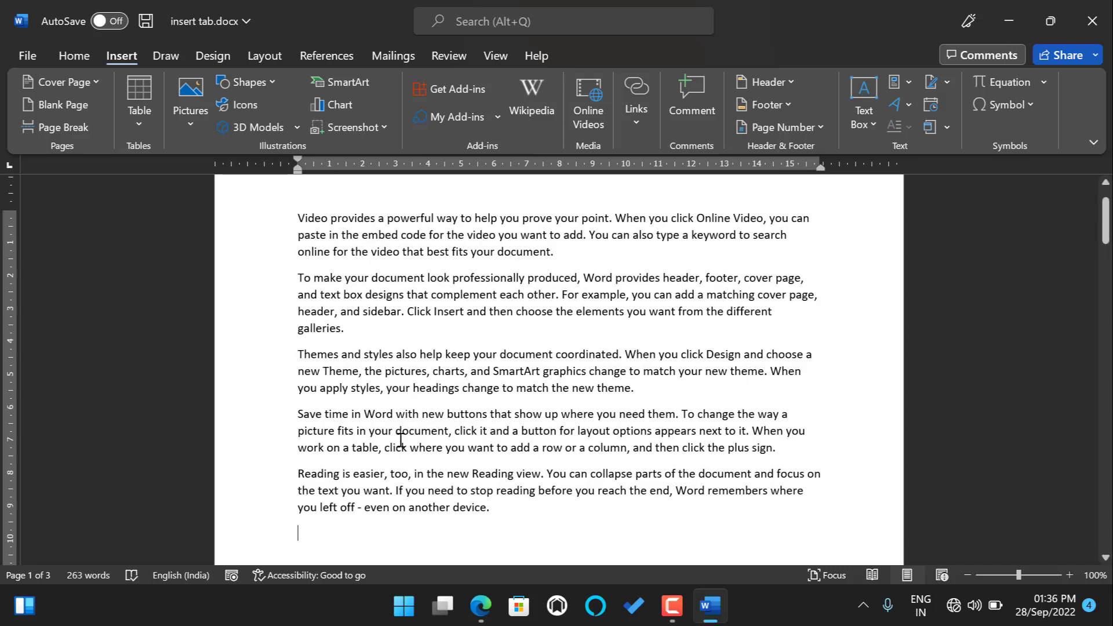
Copy the five sample paragraphs and paste them repeatedly below until the document reaches nine pages.
{"action": "left_click_drag", "start_coordinate": [297, 212], "coordinate": [497, 521]}
{"action": "key", "text": "ctrl+c"}
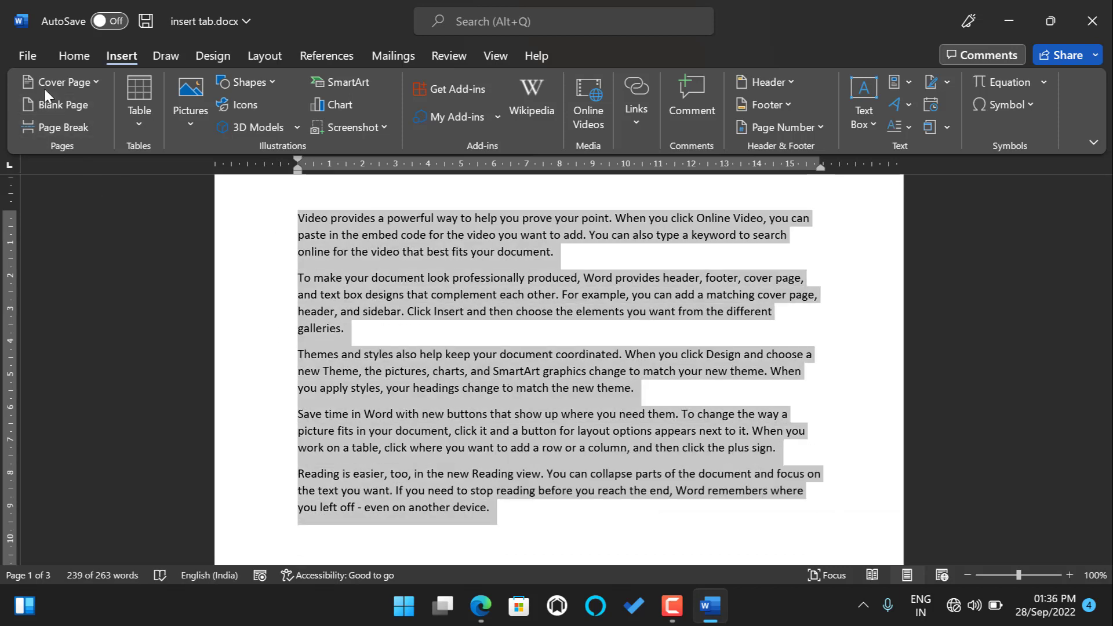
{"action": "left_click", "coordinate": [80, 53]}
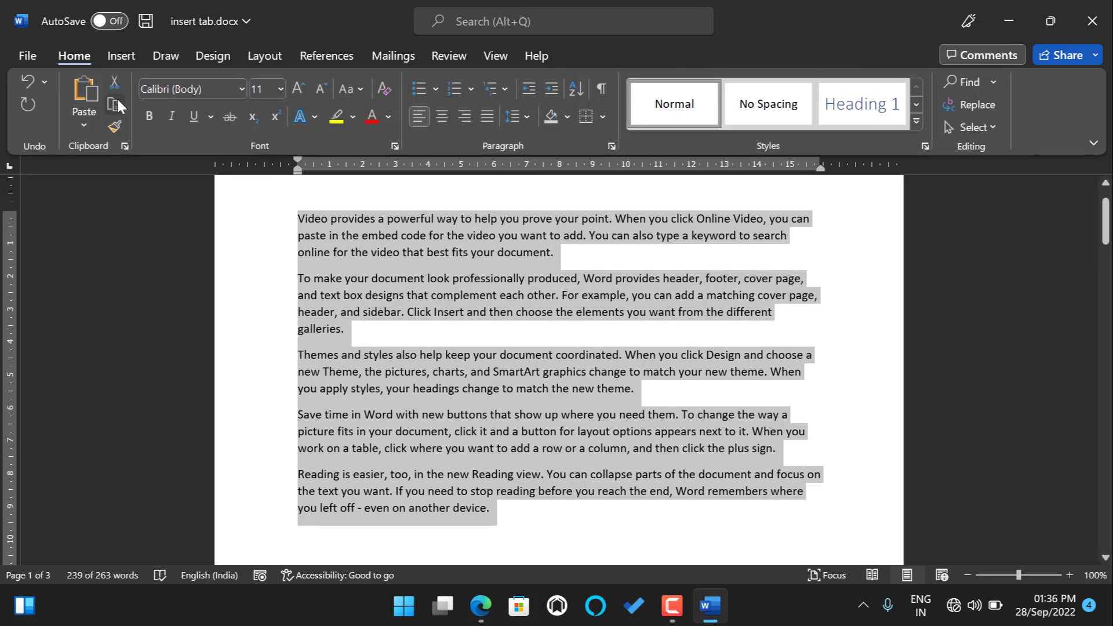
{"action": "scroll", "coordinate": [312, 490], "scroll_direction": "down", "scroll_amount": 1}
{"action": "left_click", "coordinate": [312, 490]}
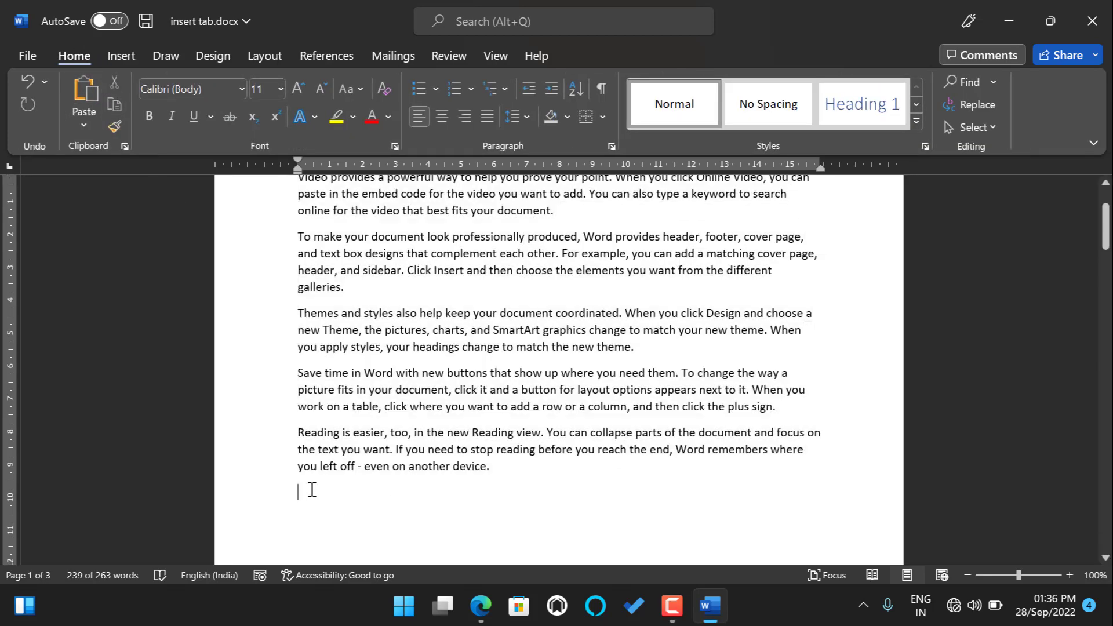
{"action": "left_click", "coordinate": [82, 82]}
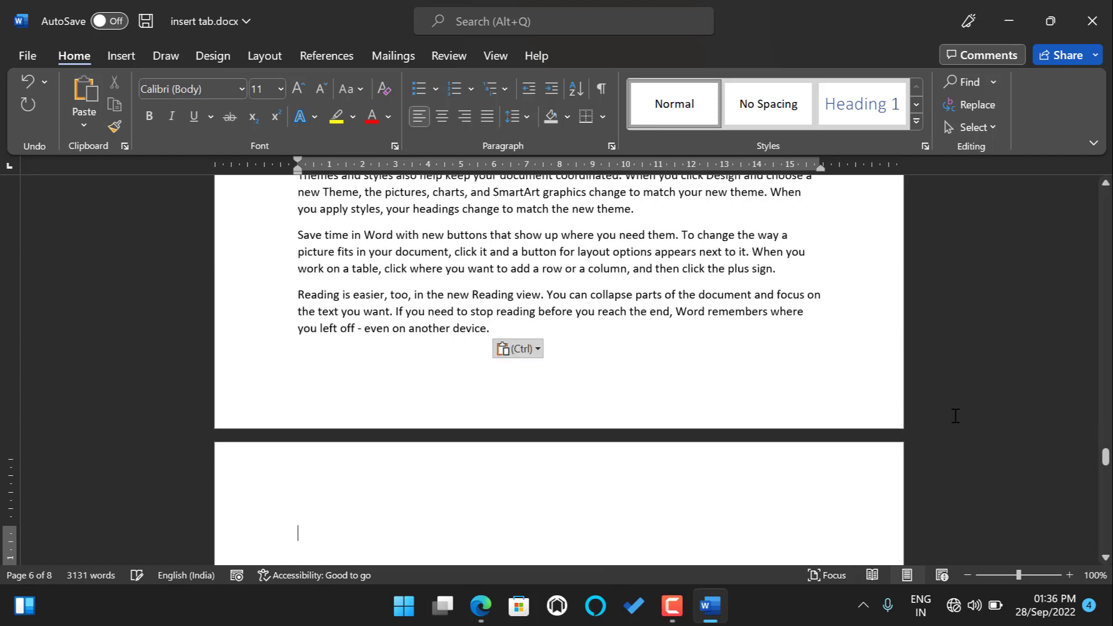
{"action": "left_click_drag", "start_coordinate": [1106, 458], "coordinate": [1013, 187]}
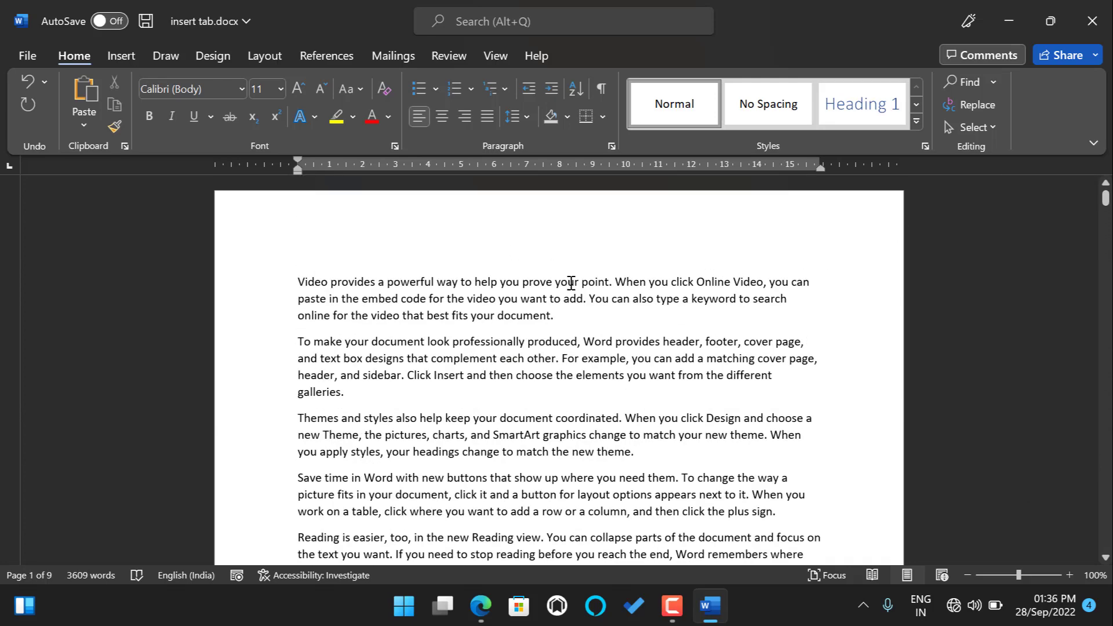
Browse the built-in header designs and insert the Banded header into the document.
{"action": "left_click", "coordinate": [124, 56]}
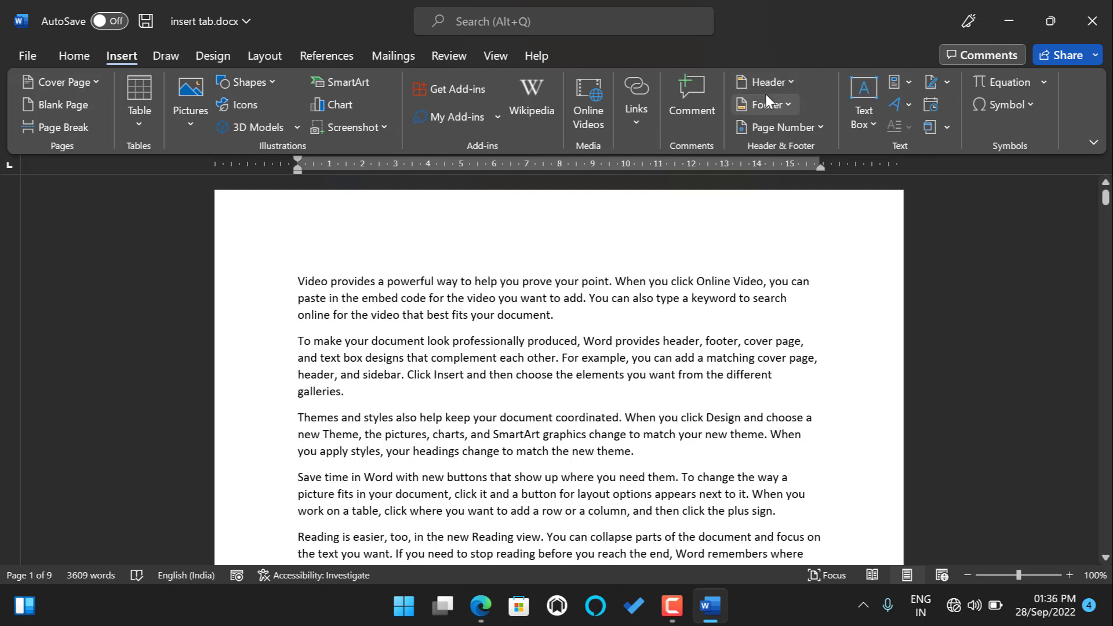
{"action": "left_click", "coordinate": [792, 80]}
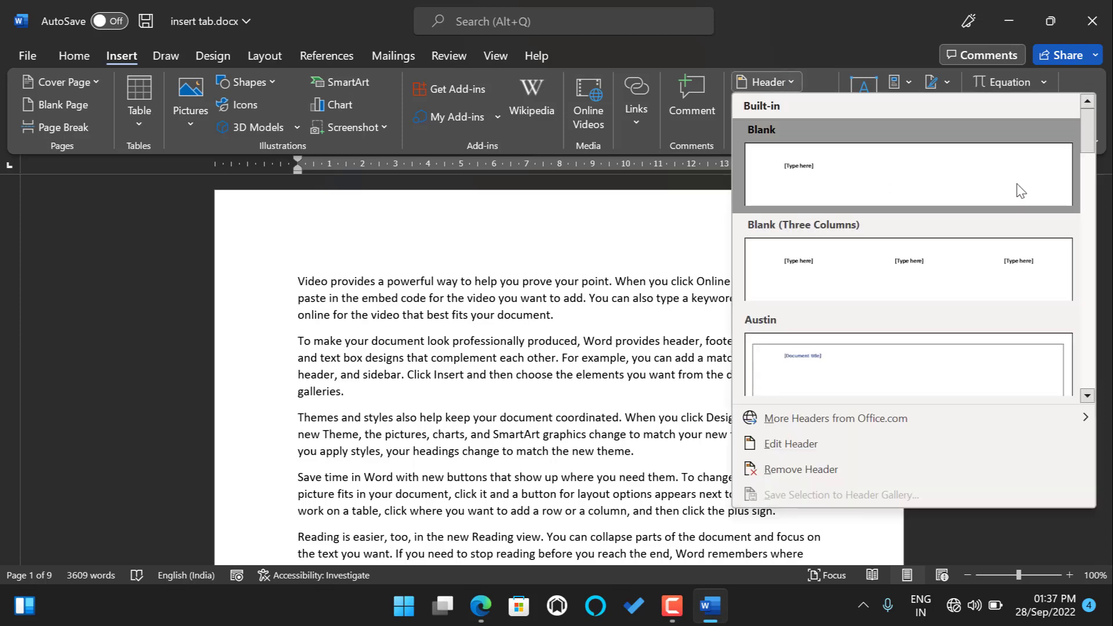
{"action": "scroll", "coordinate": [1014, 204], "scroll_direction": "down", "scroll_amount": 3}
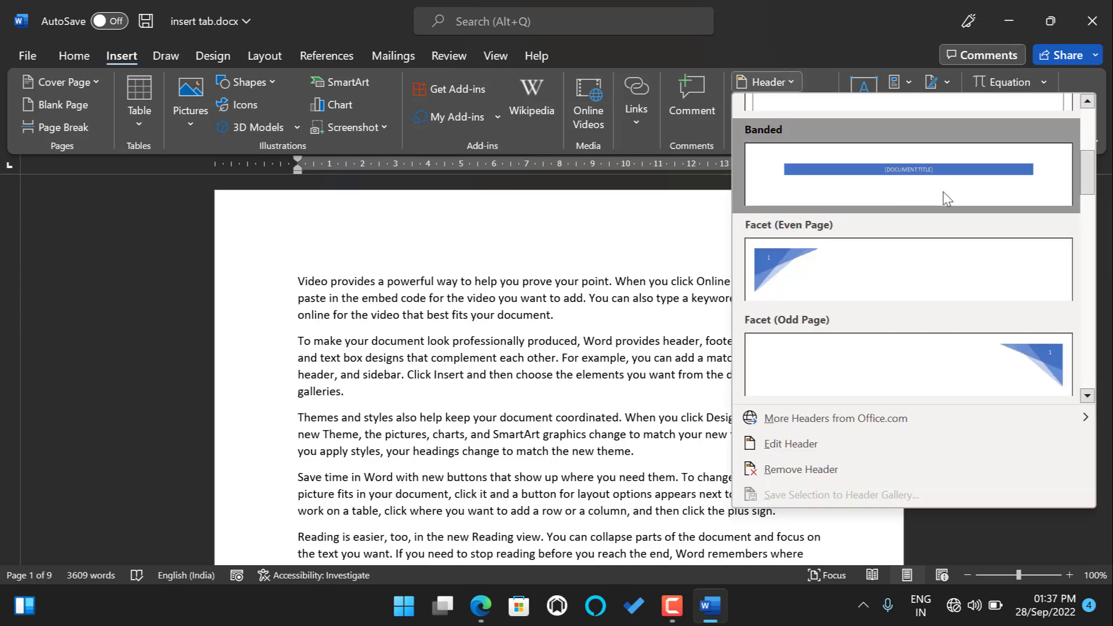
{"action": "scroll", "coordinate": [868, 186], "scroll_direction": "down", "scroll_amount": 12}
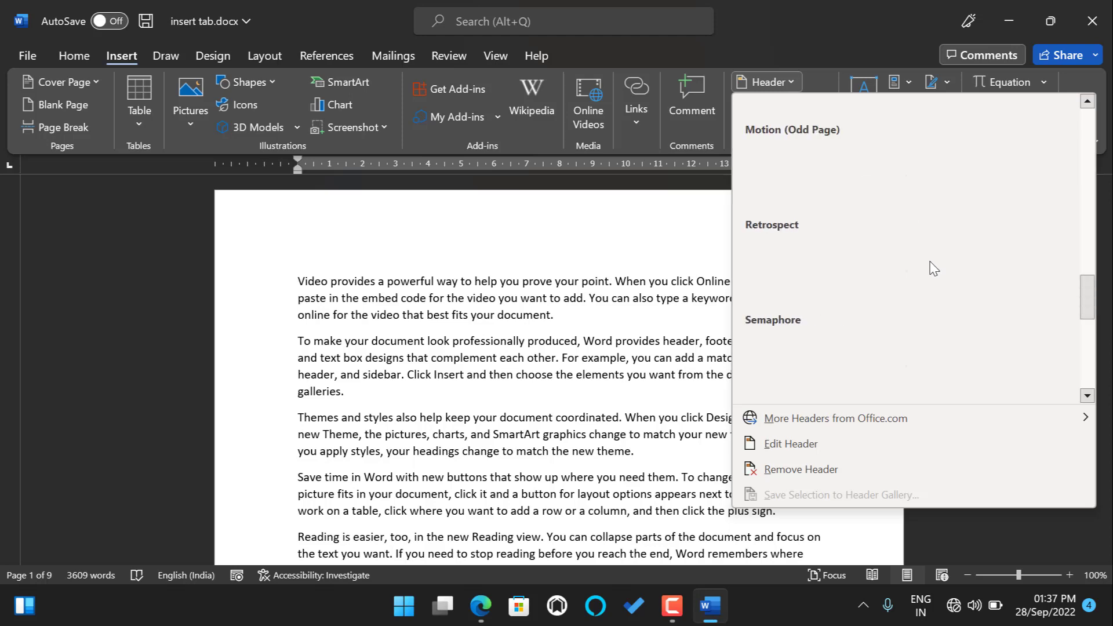
{"action": "left_click_drag", "start_coordinate": [1087, 364], "coordinate": [1079, 148]}
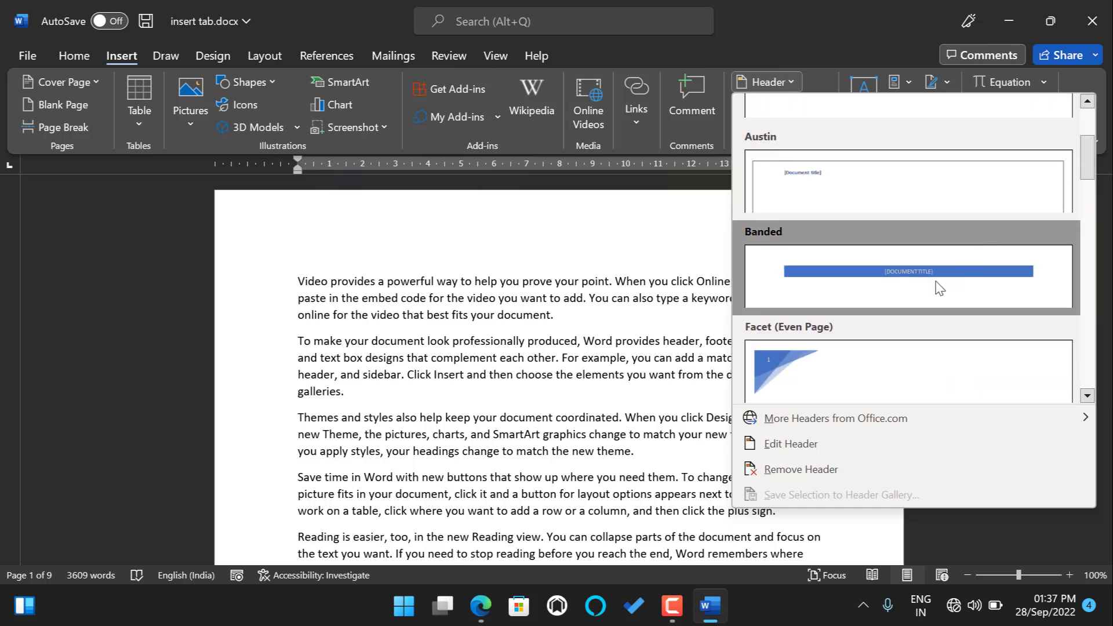
{"action": "key", "text": "Escape"}
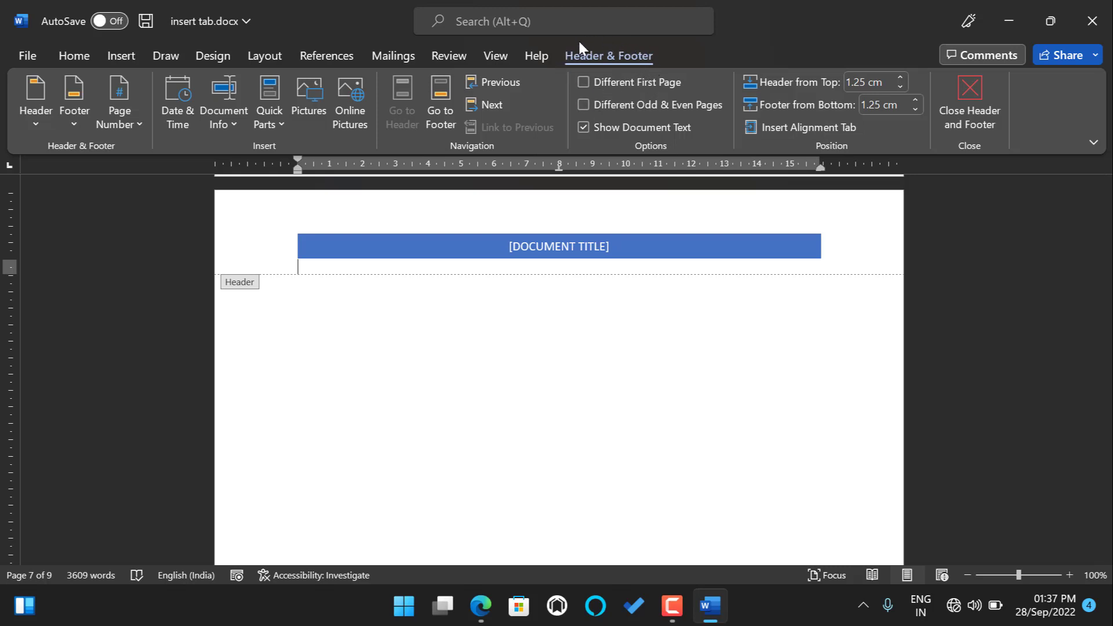
{"action": "left_click", "coordinate": [36, 123]}
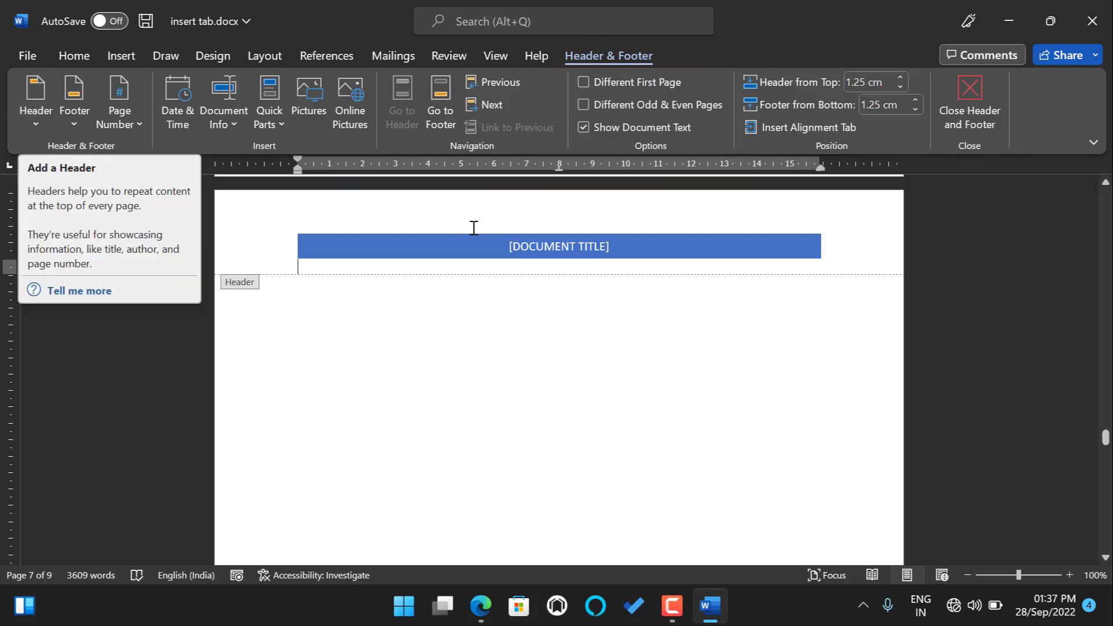
Fill in the Banded header's document title as NITWORLD and check the header back on the first page.
{"action": "left_click", "coordinate": [536, 239]}
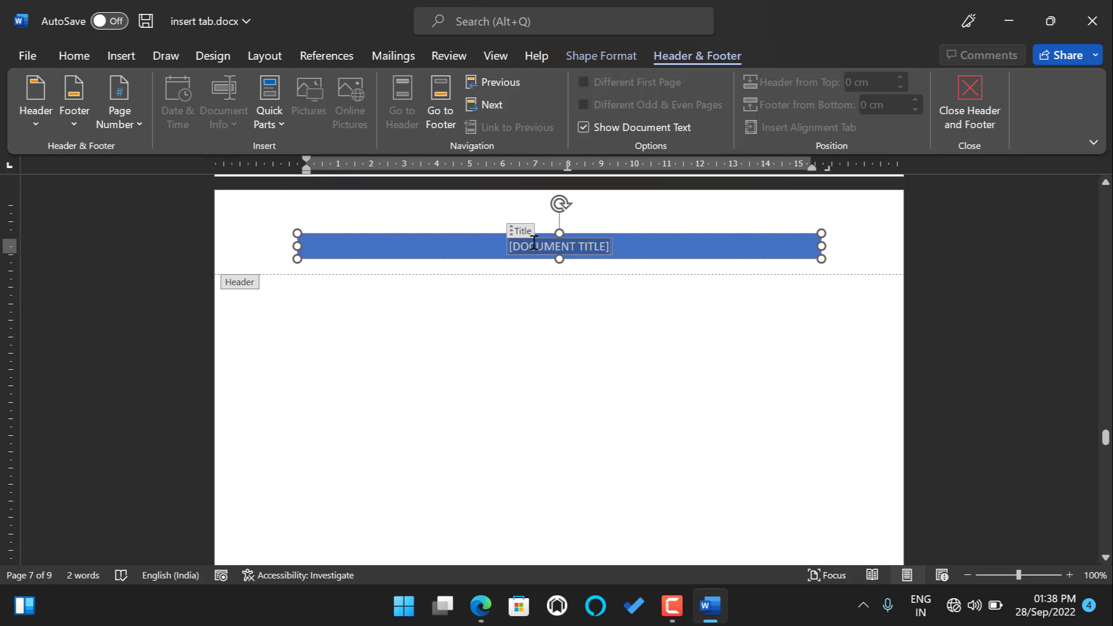
{"action": "type", "text": "N"}
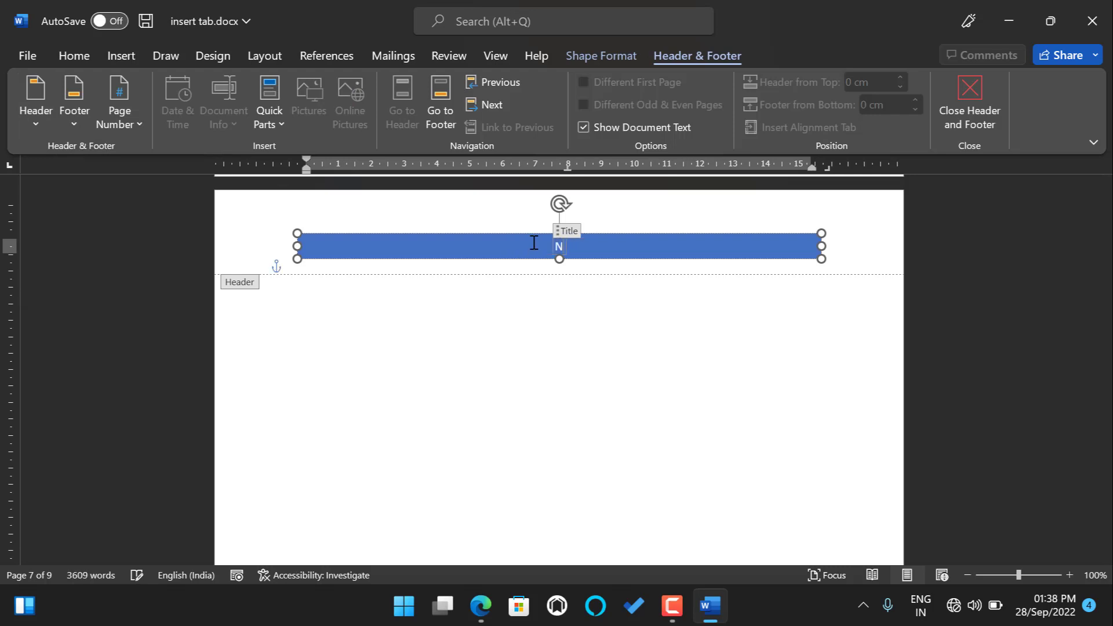
{"action": "type", "text": "ITWORLD"}
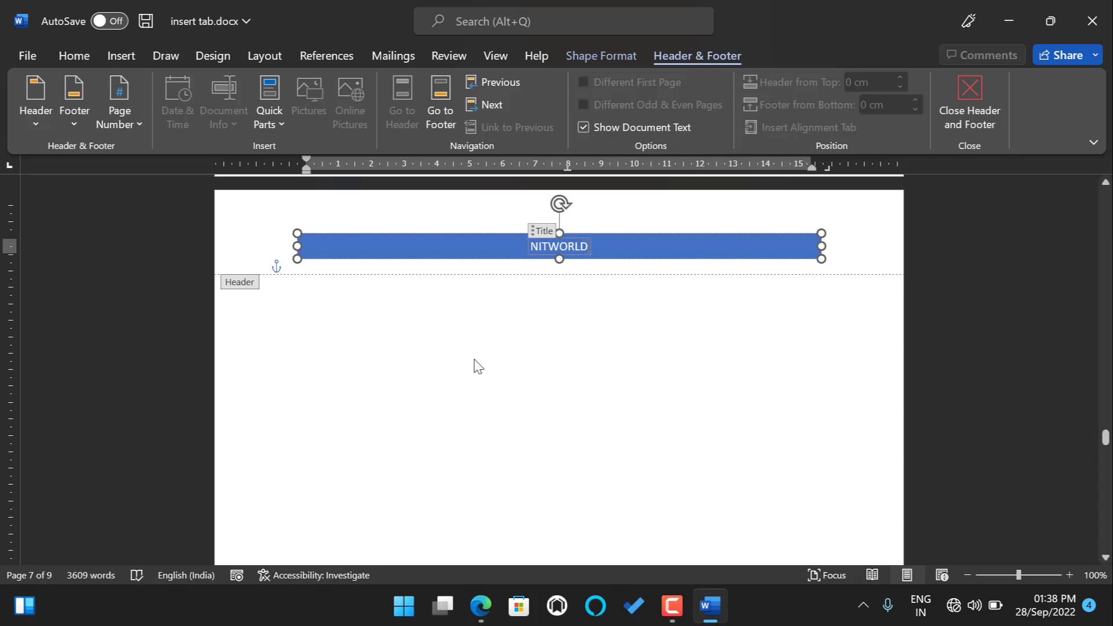
{"action": "scroll", "coordinate": [484, 347], "scroll_direction": "down", "scroll_amount": 1}
{"action": "scroll", "coordinate": [482, 342], "scroll_direction": "up", "scroll_amount": 3}
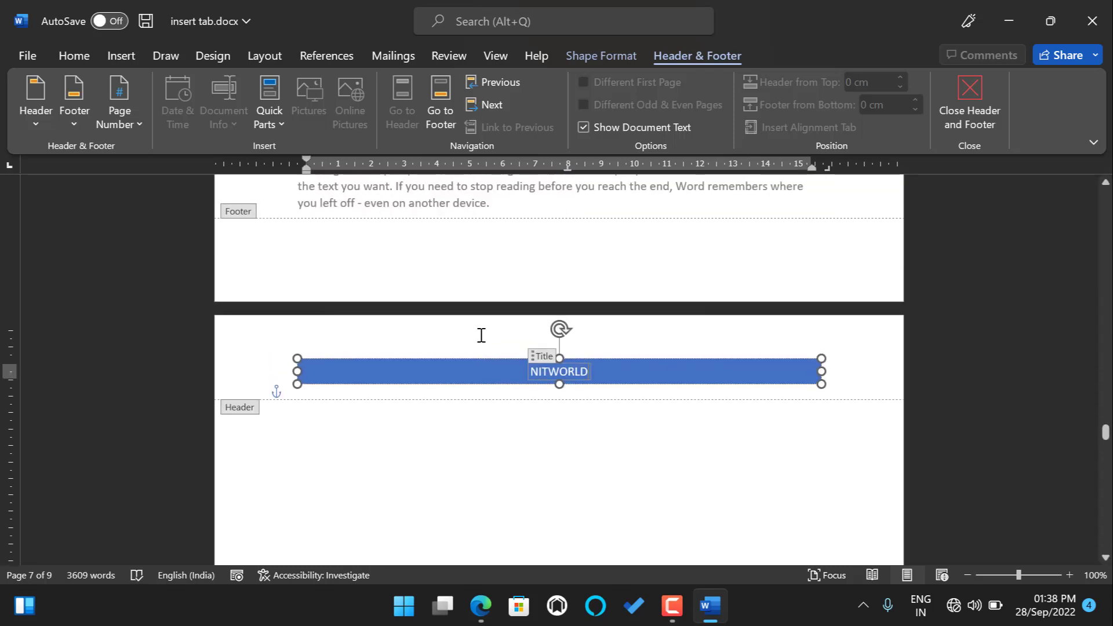
{"action": "scroll", "coordinate": [481, 336], "scroll_direction": "down", "scroll_amount": 1}
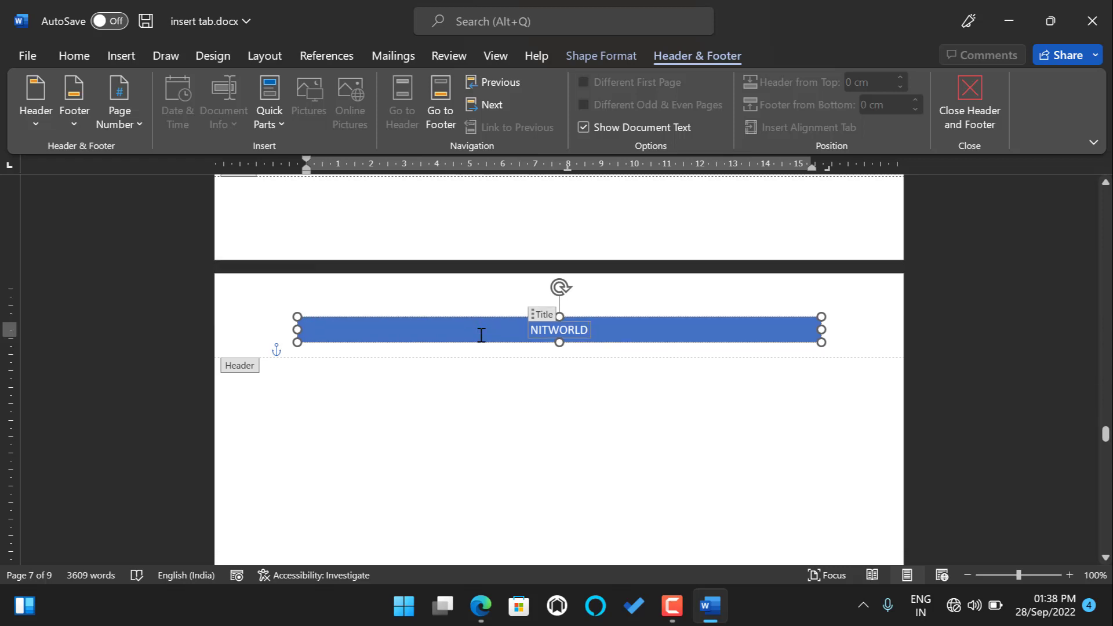
{"action": "left_click_drag", "start_coordinate": [1107, 436], "coordinate": [1074, 217]}
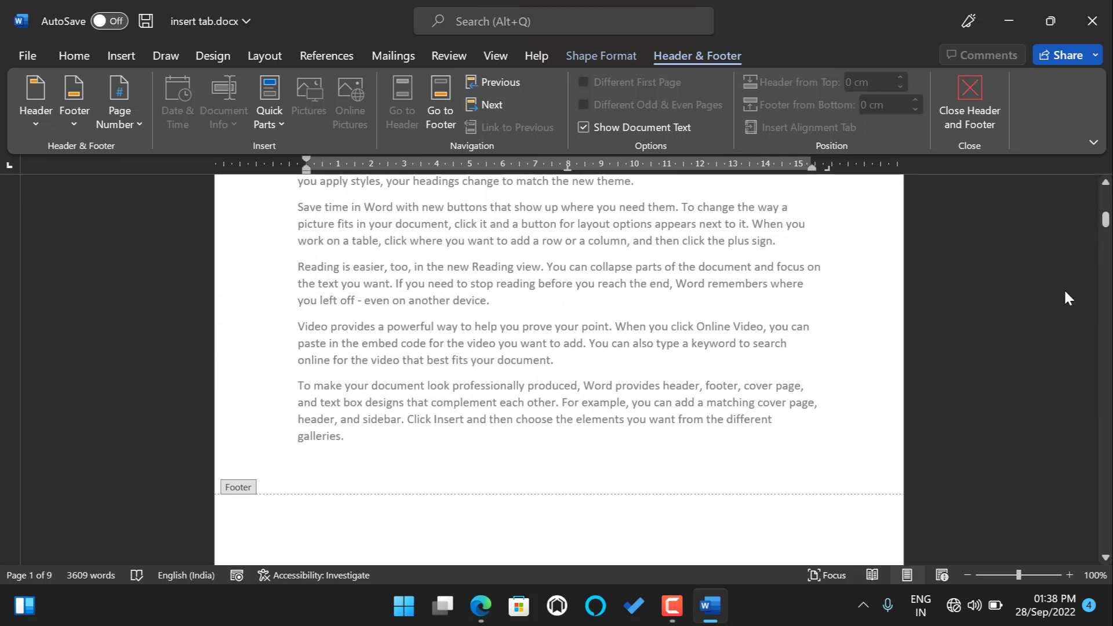
{"action": "scroll", "coordinate": [1069, 298], "scroll_direction": "up", "scroll_amount": 5}
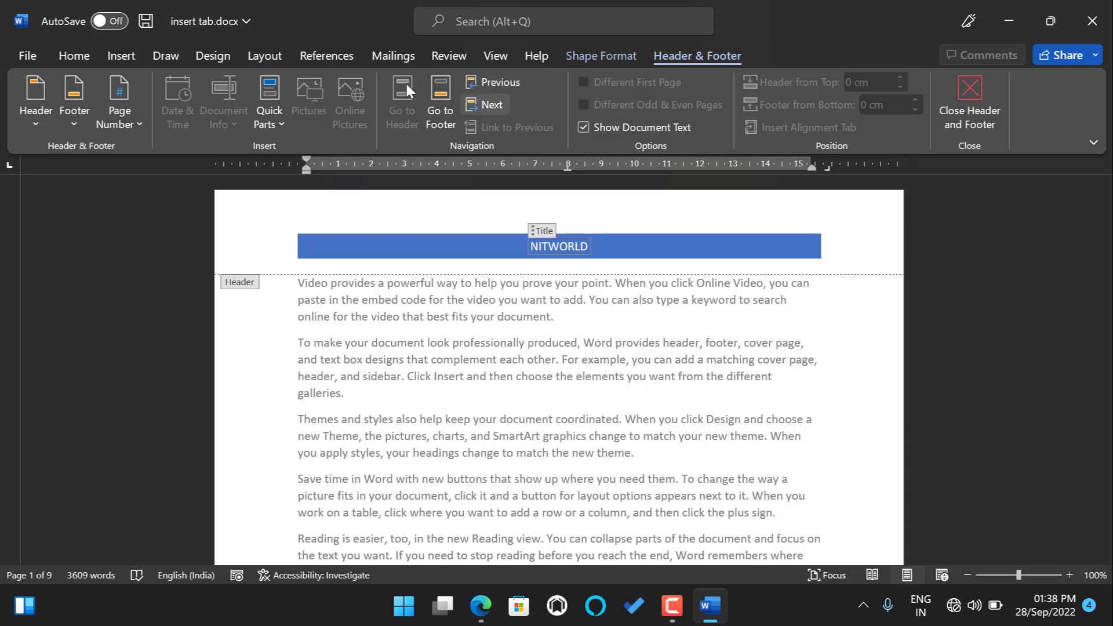
Remove the current header and insert the built-in Banded header again.
{"action": "left_click", "coordinate": [36, 125]}
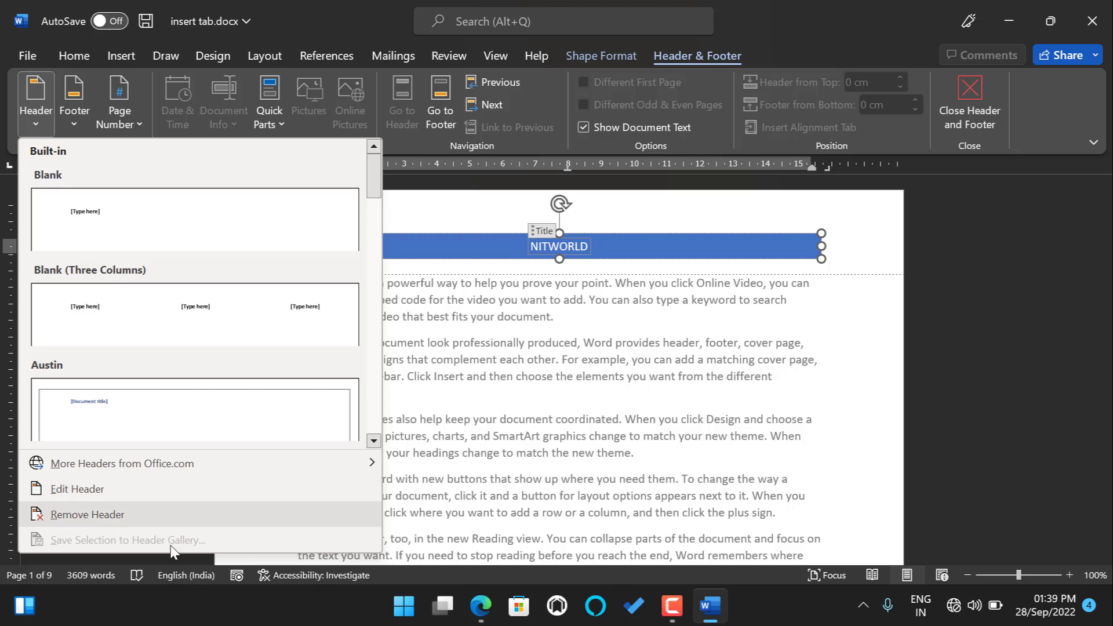
{"action": "left_click", "coordinate": [122, 508]}
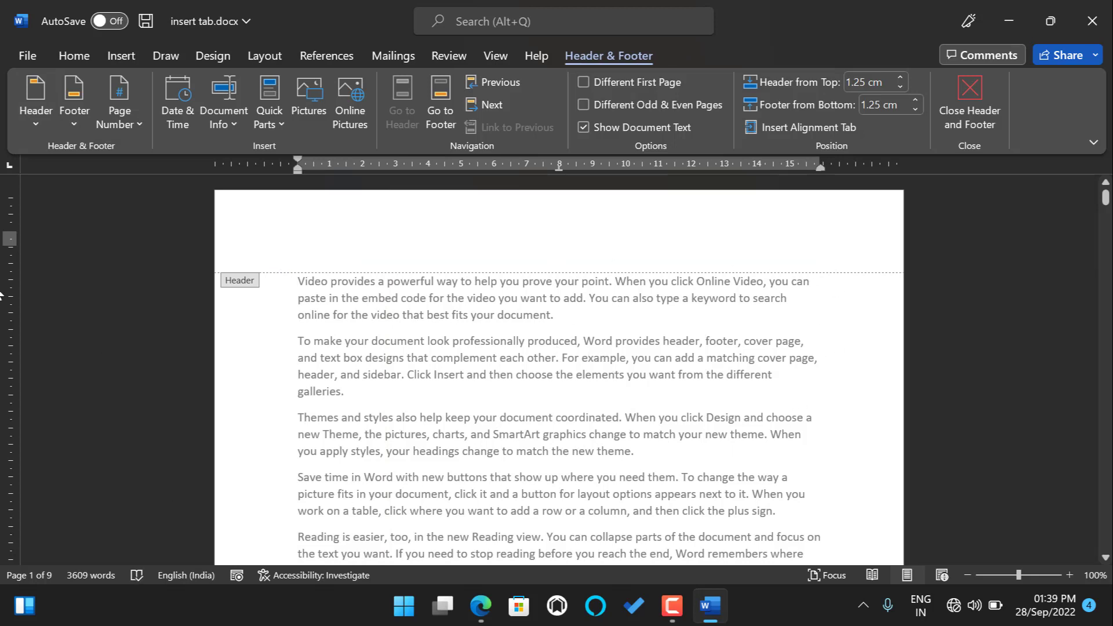
{"action": "left_click", "coordinate": [35, 125]}
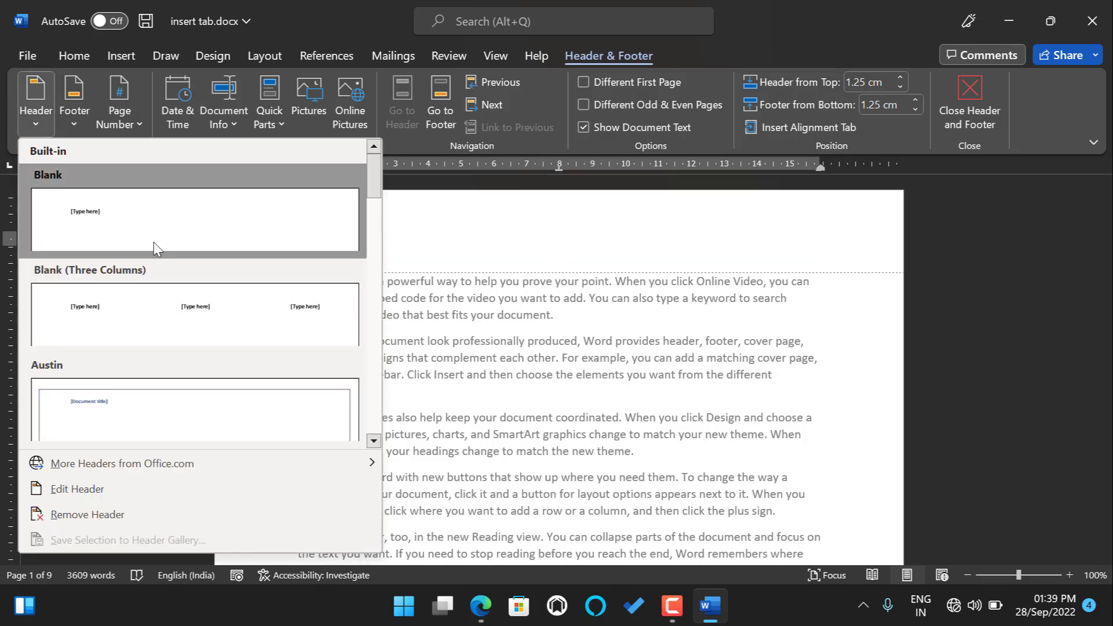
{"action": "scroll", "coordinate": [149, 271], "scroll_direction": "down", "scroll_amount": 6}
{"action": "scroll", "coordinate": [193, 209], "scroll_direction": "up", "scroll_amount": 6}
{"action": "scroll", "coordinate": [180, 289], "scroll_direction": "down", "scroll_amount": 6}
{"action": "scroll", "coordinate": [176, 288], "scroll_direction": "up", "scroll_amount": 6}
{"action": "scroll", "coordinate": [177, 295], "scroll_direction": "down", "scroll_amount": 3}
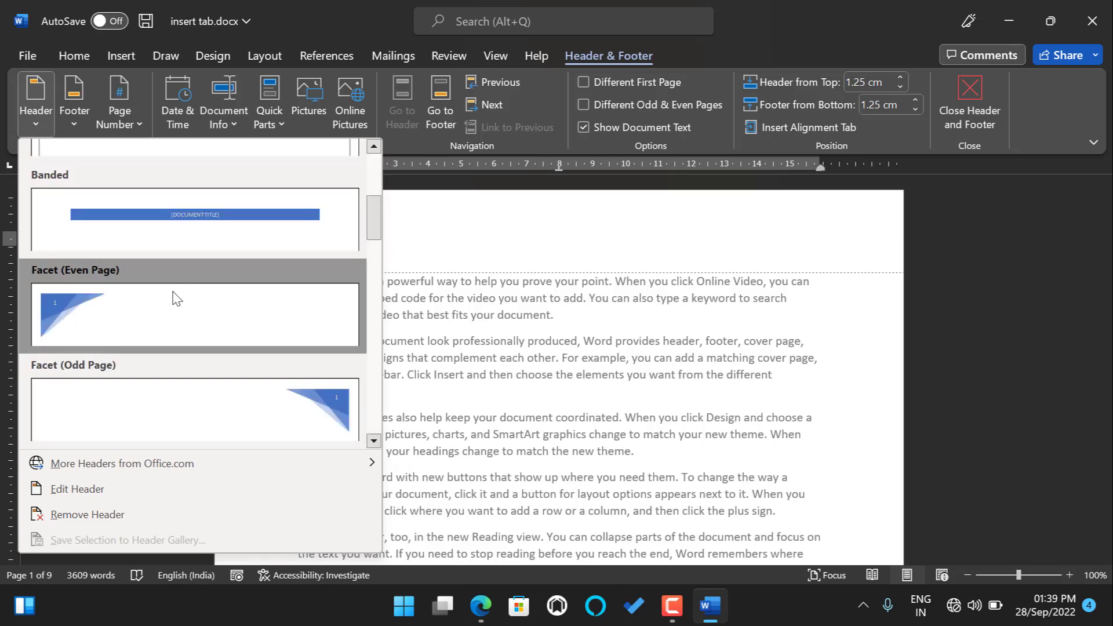
{"action": "left_click", "coordinate": [177, 221]}
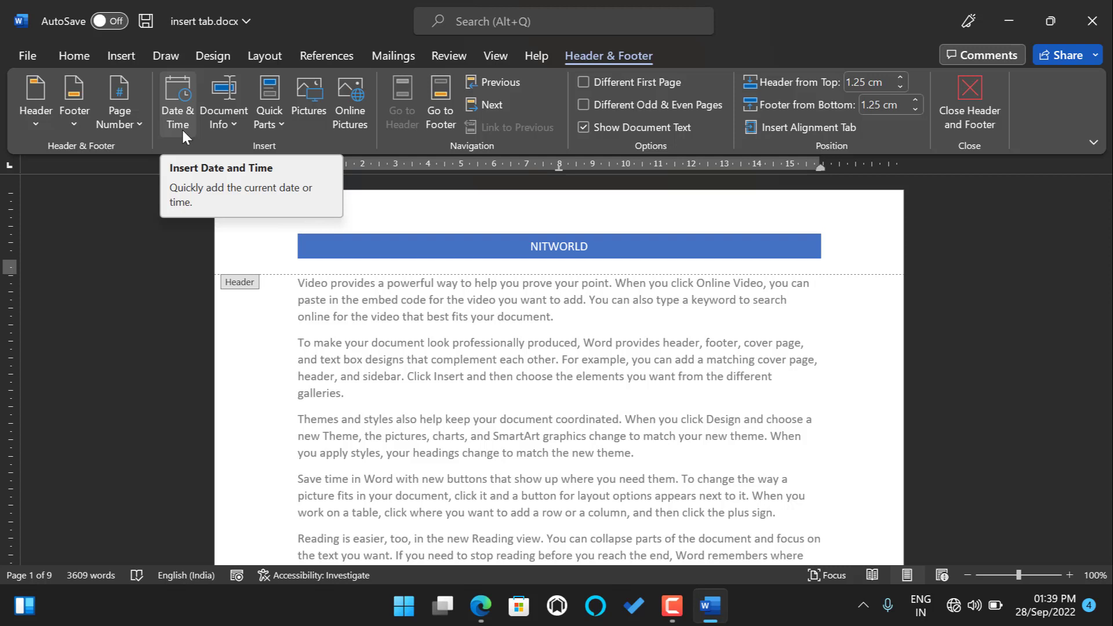
Insert the date below the header's title band in the format Wednesday, 28/Sep/2022 and check it on the following pages.
{"action": "left_click", "coordinate": [179, 111]}
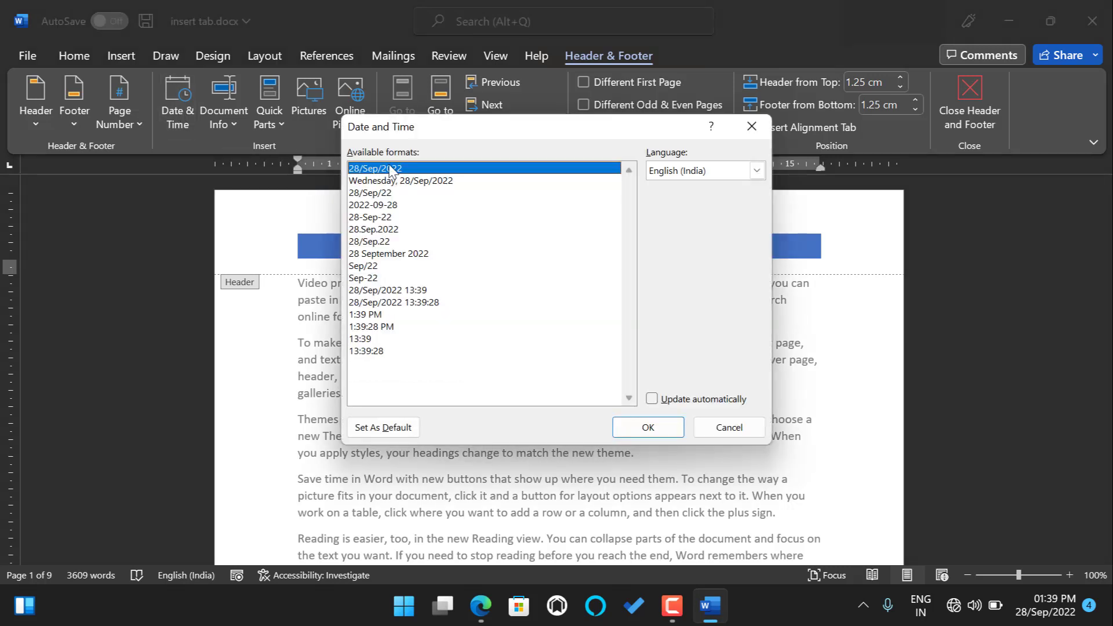
{"action": "left_click", "coordinate": [400, 181]}
{"action": "left_click", "coordinate": [399, 193]}
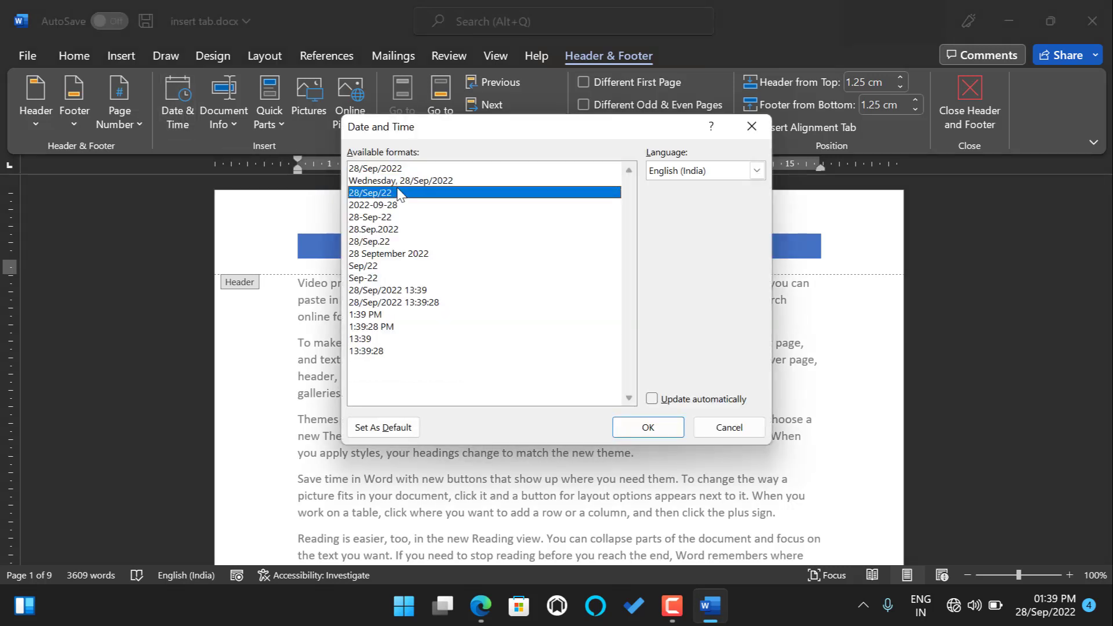
{"action": "left_click", "coordinate": [377, 217]}
{"action": "left_click", "coordinate": [382, 195]}
{"action": "left_click", "coordinate": [389, 182]}
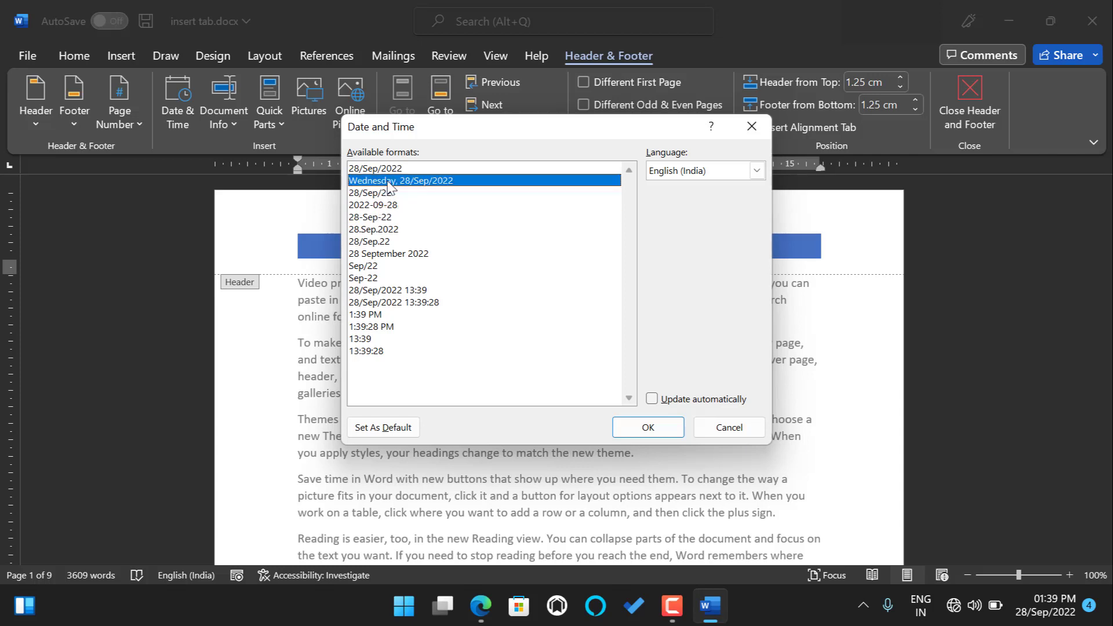
{"action": "left_click", "coordinate": [631, 428]}
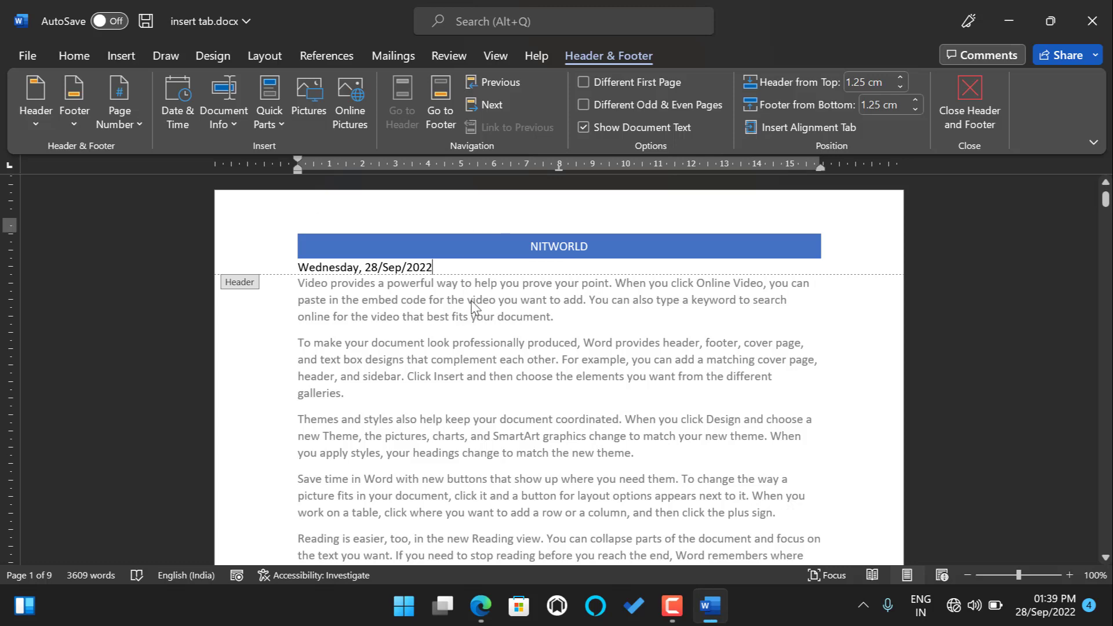
{"action": "scroll", "coordinate": [472, 306], "scroll_direction": "down", "scroll_amount": 15}
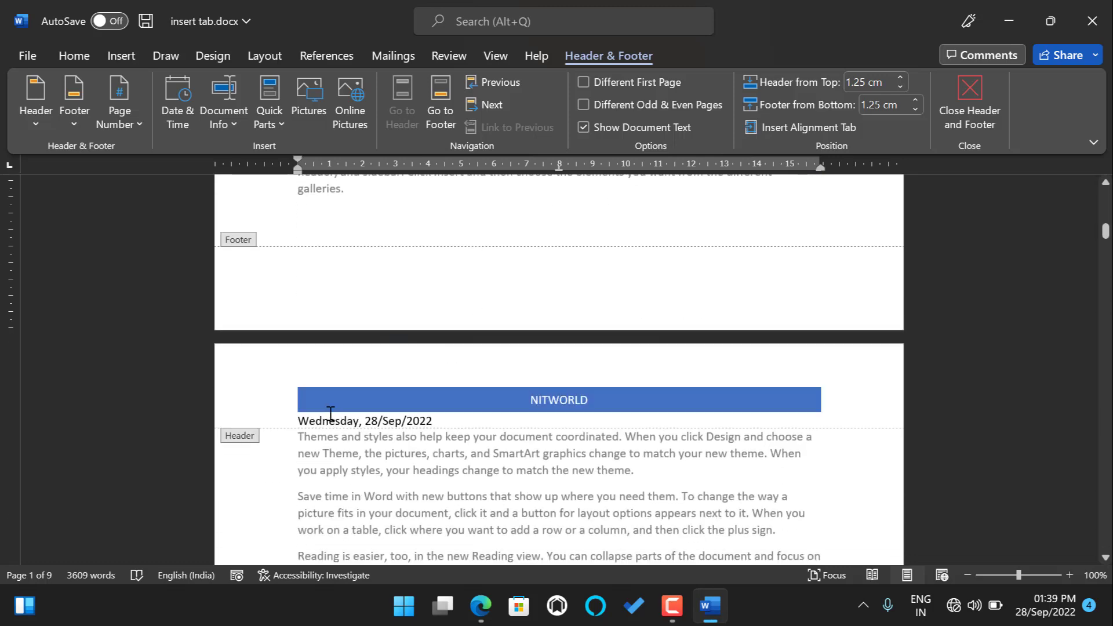
{"action": "scroll", "coordinate": [502, 433], "scroll_direction": "down", "scroll_amount": 7}
{"action": "scroll", "coordinate": [498, 442], "scroll_direction": "down", "scroll_amount": 3}
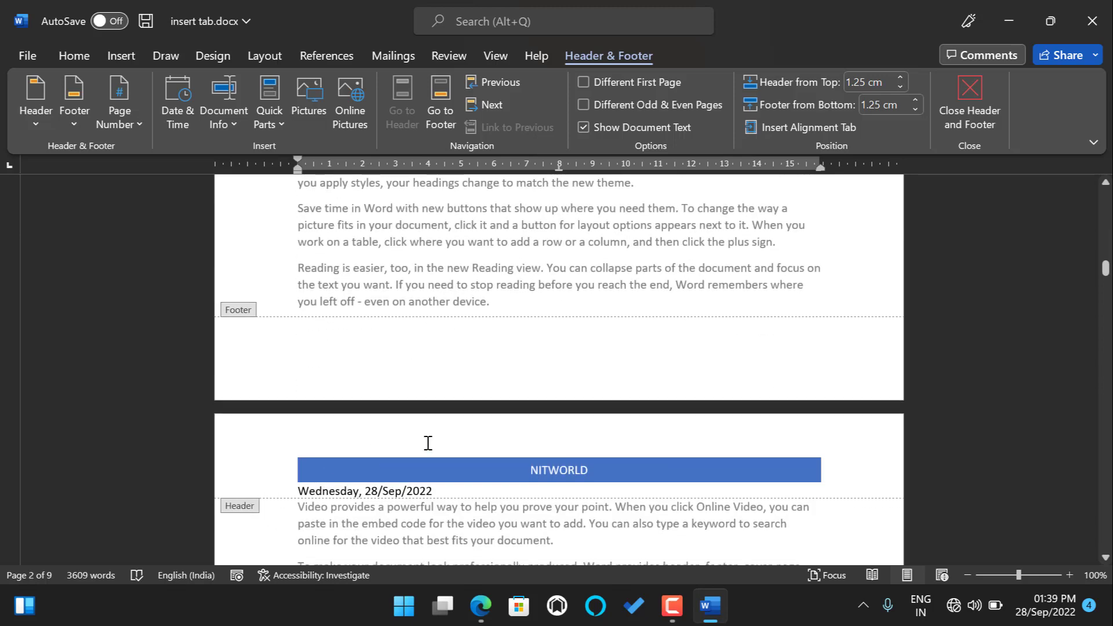
{"action": "left_click_drag", "start_coordinate": [1106, 277], "coordinate": [1106, 191]}
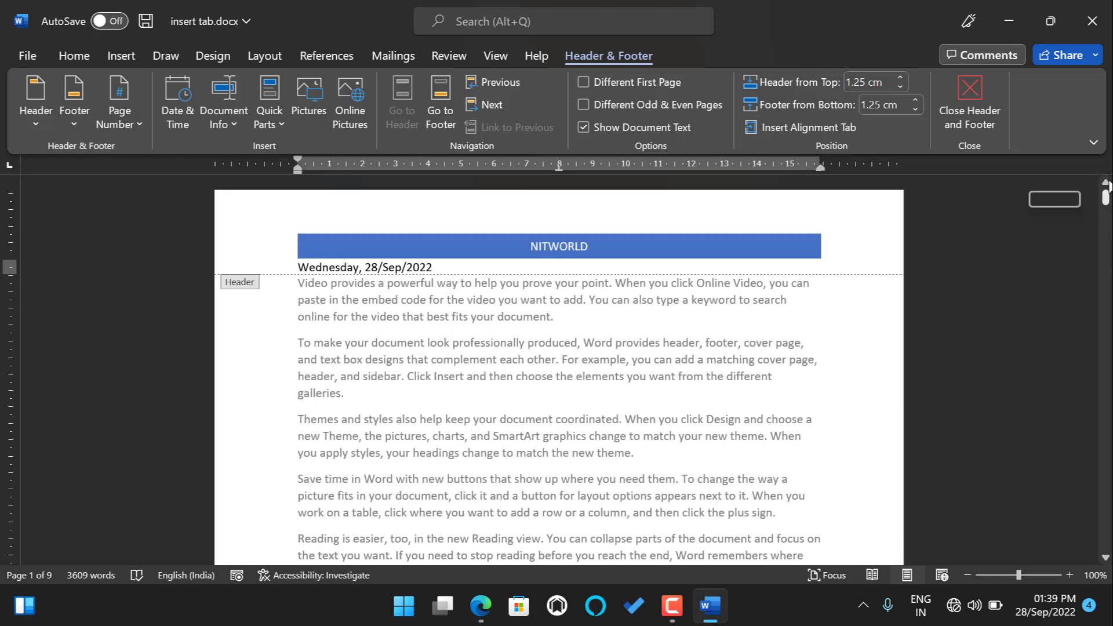
Insert the Author document info after the date in the header, and delete it again.
{"action": "left_click", "coordinate": [233, 120]}
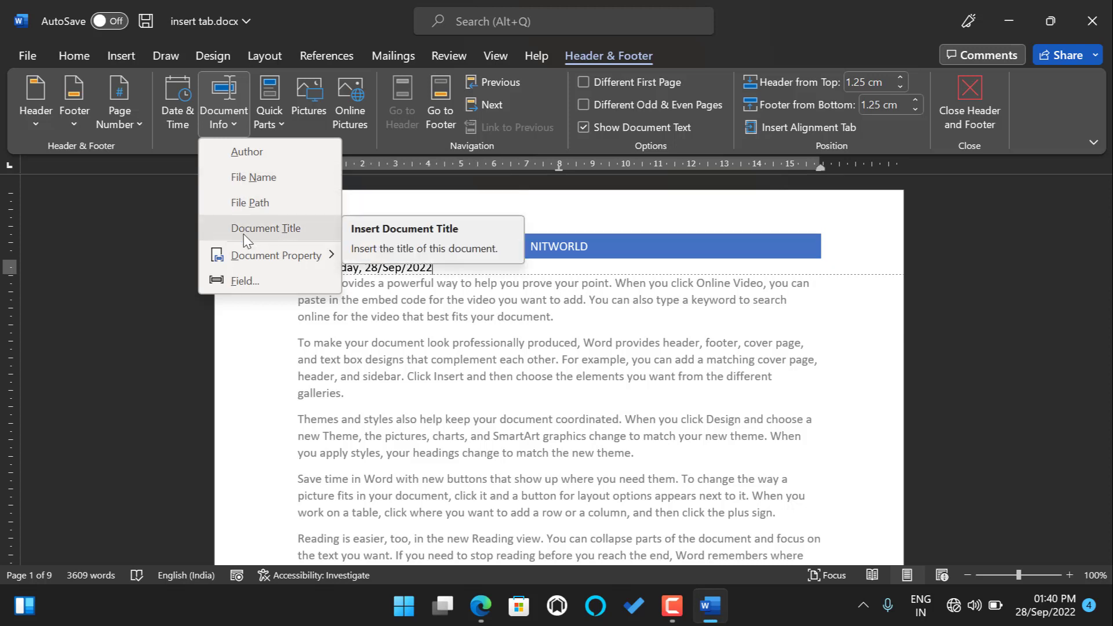
{"action": "left_click", "coordinate": [270, 154]}
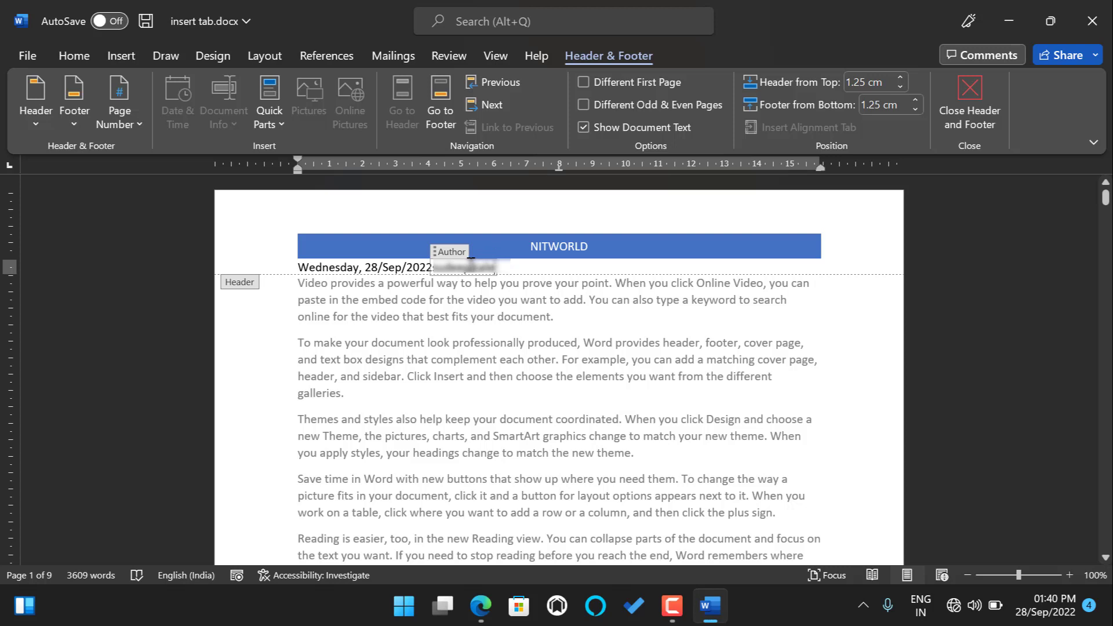
{"action": "key", "text": "BackSpace"}
{"action": "key", "text": "BackSpace"}
{"action": "key", "text": "BackSpace"}
{"action": "key", "text": "BackSpace"}
{"action": "key", "text": "BackSpace"}
{"action": "key", "text": "BackSpace"}
{"action": "key", "text": "BackSpace"}
{"action": "key", "text": "BackSpace"}
{"action": "key", "text": "BackSpace"}
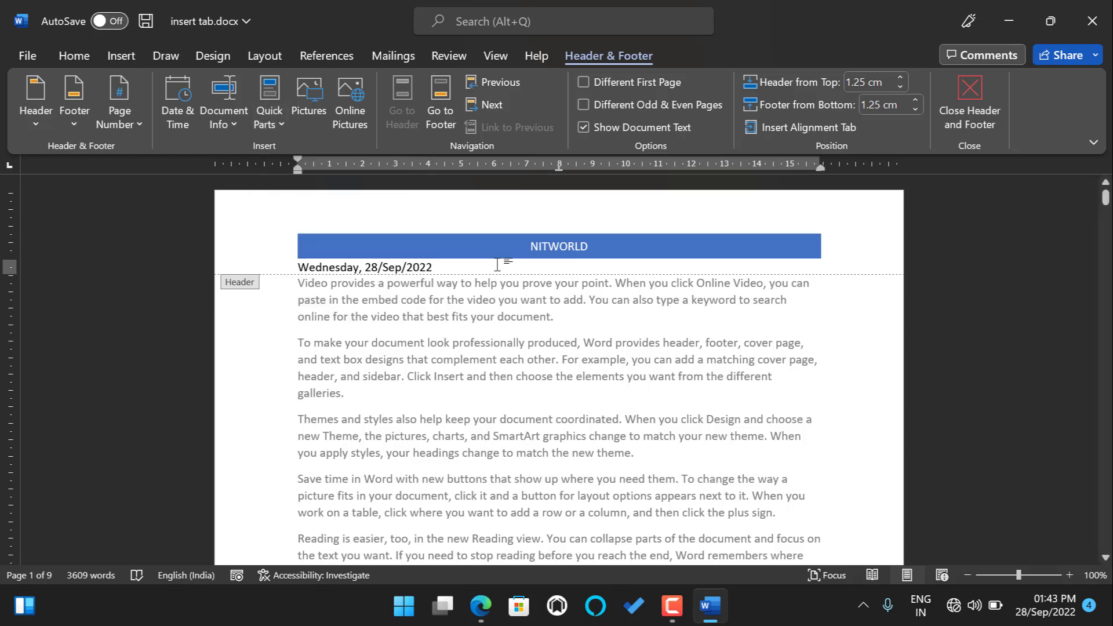
Insert a FileName field after the date in the header, using Title case and adding the path to the filename.
{"action": "left_click", "coordinate": [275, 115]}
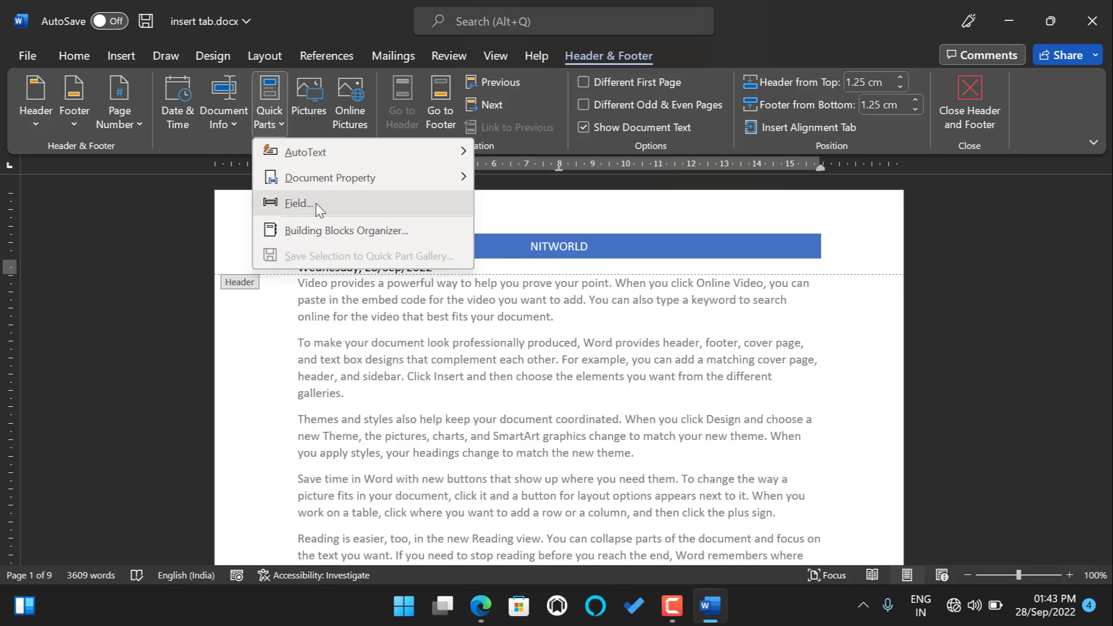
{"action": "left_click", "coordinate": [299, 203]}
{"action": "scroll", "coordinate": [318, 209], "scroll_direction": "down", "scroll_amount": 3}
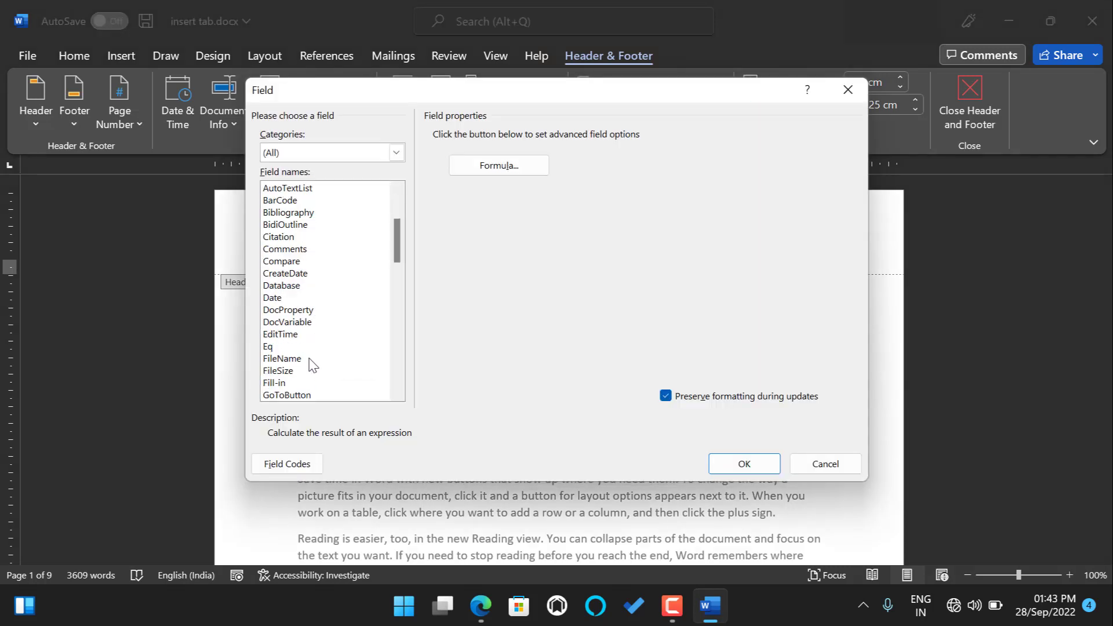
{"action": "left_click", "coordinate": [310, 359]}
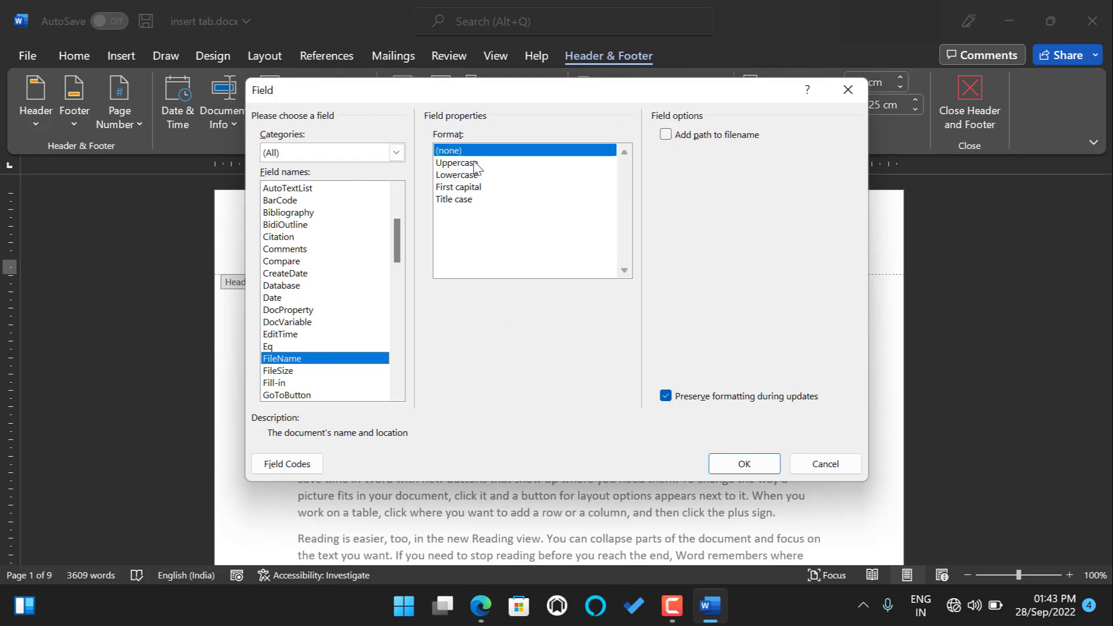
{"action": "left_click", "coordinate": [456, 201]}
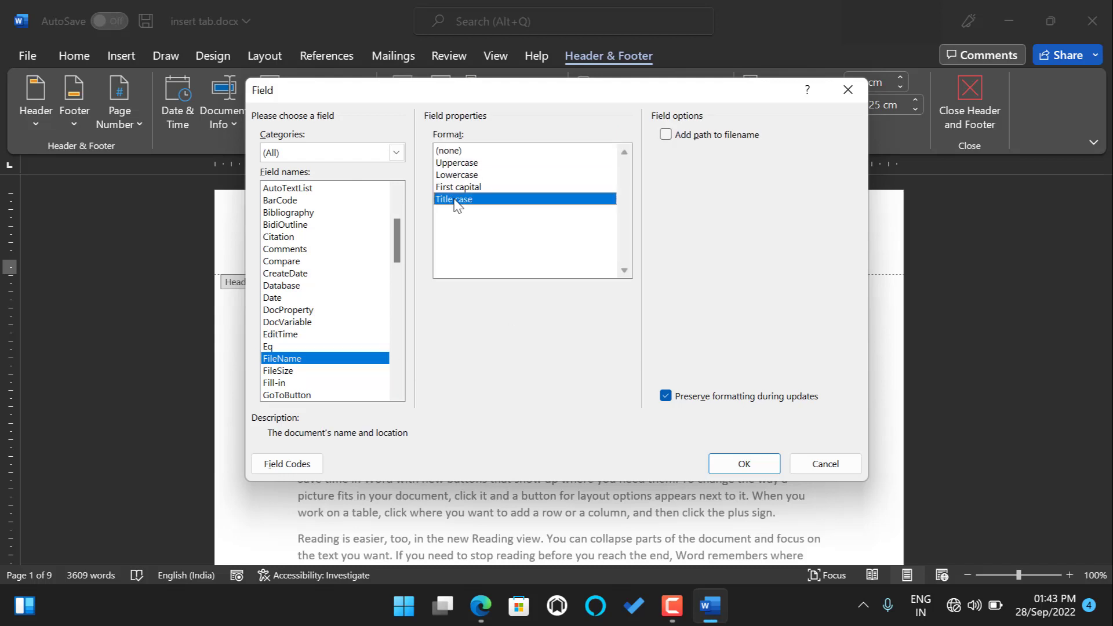
{"action": "left_click", "coordinate": [666, 136]}
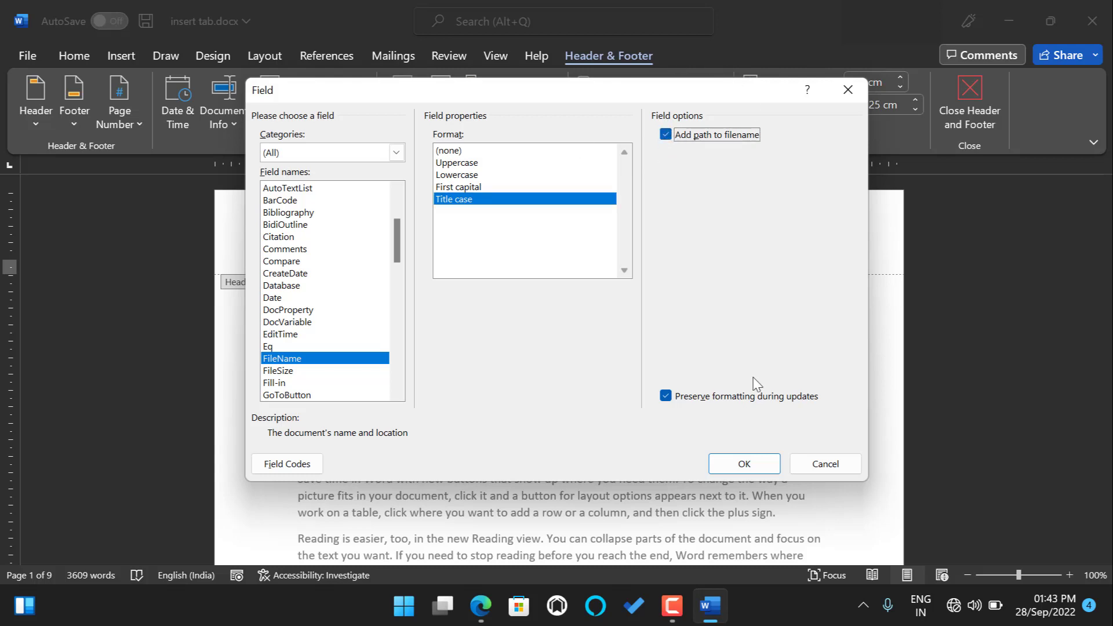
{"action": "left_click", "coordinate": [757, 471]}
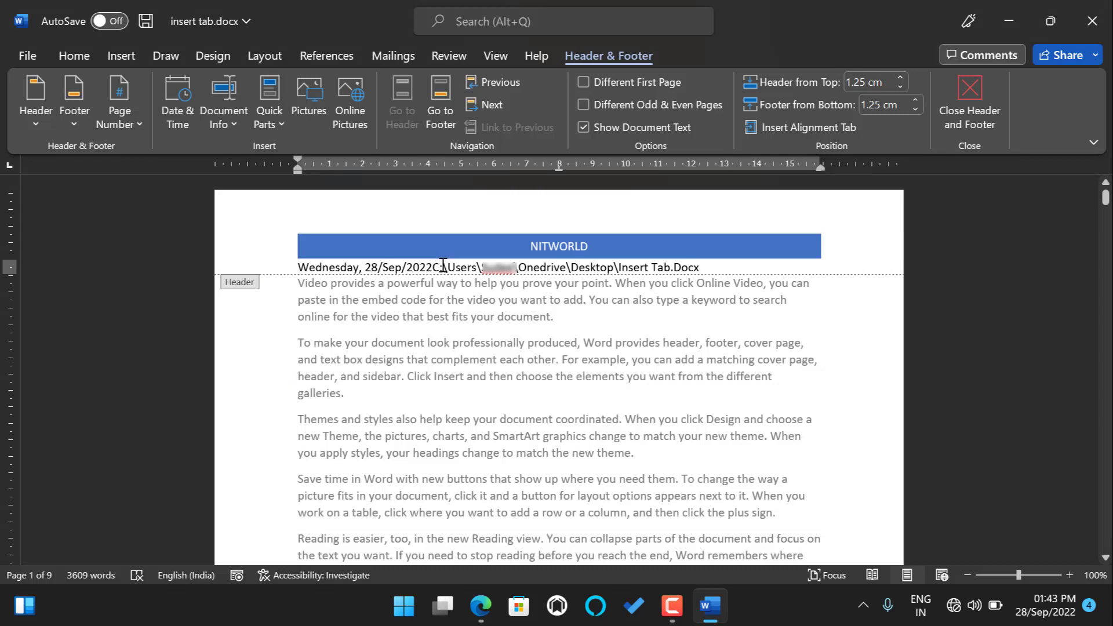
{"action": "left_click", "coordinate": [435, 266]}
{"action": "left_click", "coordinate": [435, 266]}
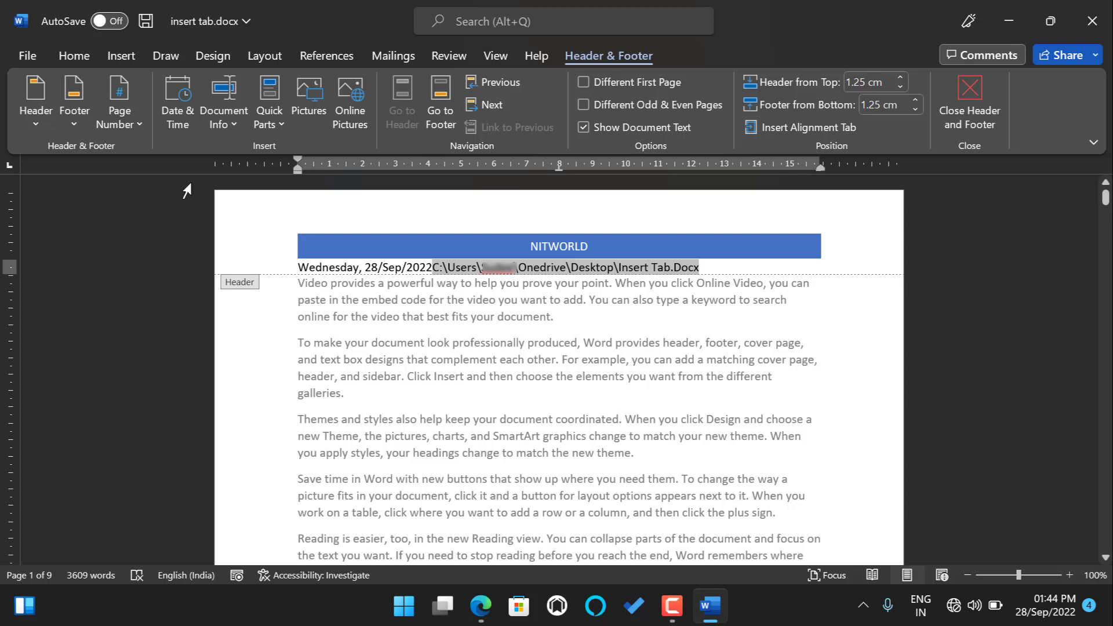
{"action": "left_click", "coordinate": [274, 120]}
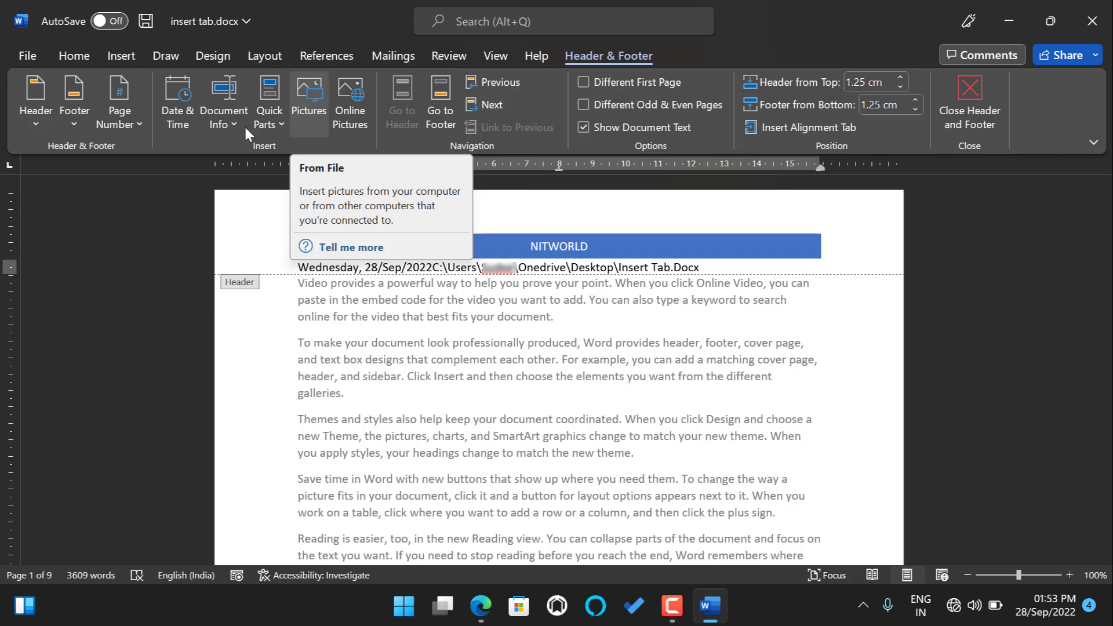
Delete the file path field and the date from the line below the header's title band.
{"action": "left_click_drag", "start_coordinate": [705, 264], "coordinate": [353, 269]}
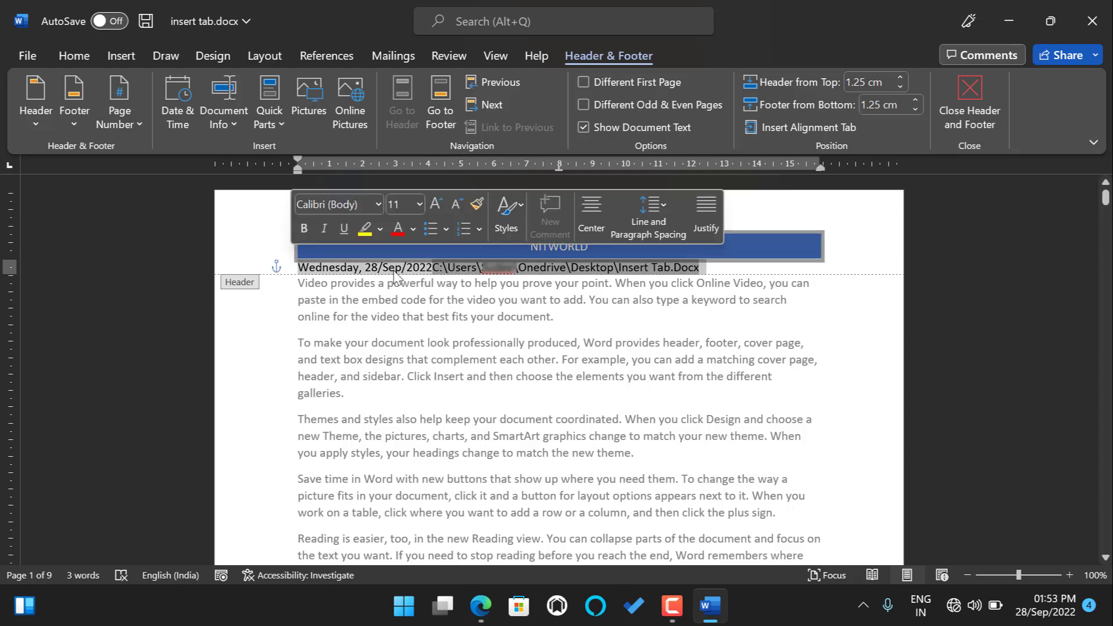
{"action": "left_click", "coordinate": [710, 270]}
{"action": "left_click", "coordinate": [709, 270]}
{"action": "key", "text": "BackSpace"}
{"action": "key", "text": "BackSpace"}
{"action": "key", "text": "BackSpace"}
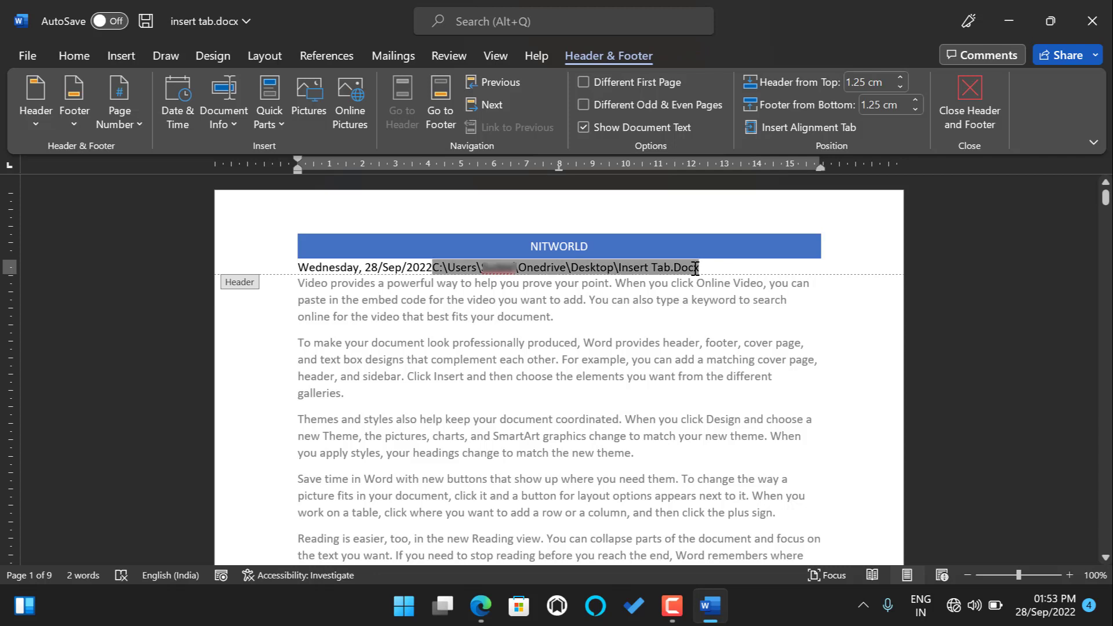
{"action": "key", "text": "BackSpace"}
{"action": "key", "text": "BackSpace"}
{"action": "key", "text": "BackSpace"}
{"action": "key", "text": "BackSpace"}
{"action": "key", "text": "BackSpace"}
{"action": "key", "text": "BackSpace"}
{"action": "key", "text": "BackSpace"}
{"action": "key", "text": "BackSpace"}
{"action": "key", "text": "BackSpace"}
{"action": "key", "text": "BackSpace"}
{"action": "key", "text": "BackSpace"}
{"action": "key", "text": "BackSpace"}
{"action": "key", "text": "BackSpace"}
{"action": "key", "text": "BackSpace"}
{"action": "key", "text": "BackSpace"}
{"action": "key", "text": "BackSpace"}
{"action": "key", "text": "BackSpace"}
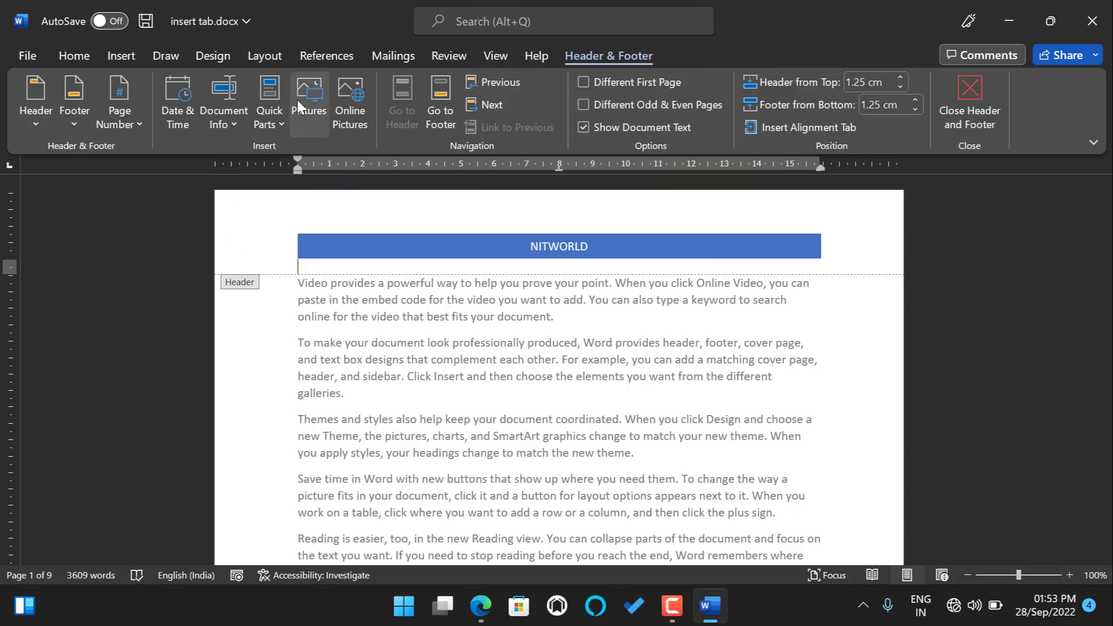
Insert the picture Final_Logo3-removebg.png into the header below the title band.
{"action": "left_click", "coordinate": [306, 96]}
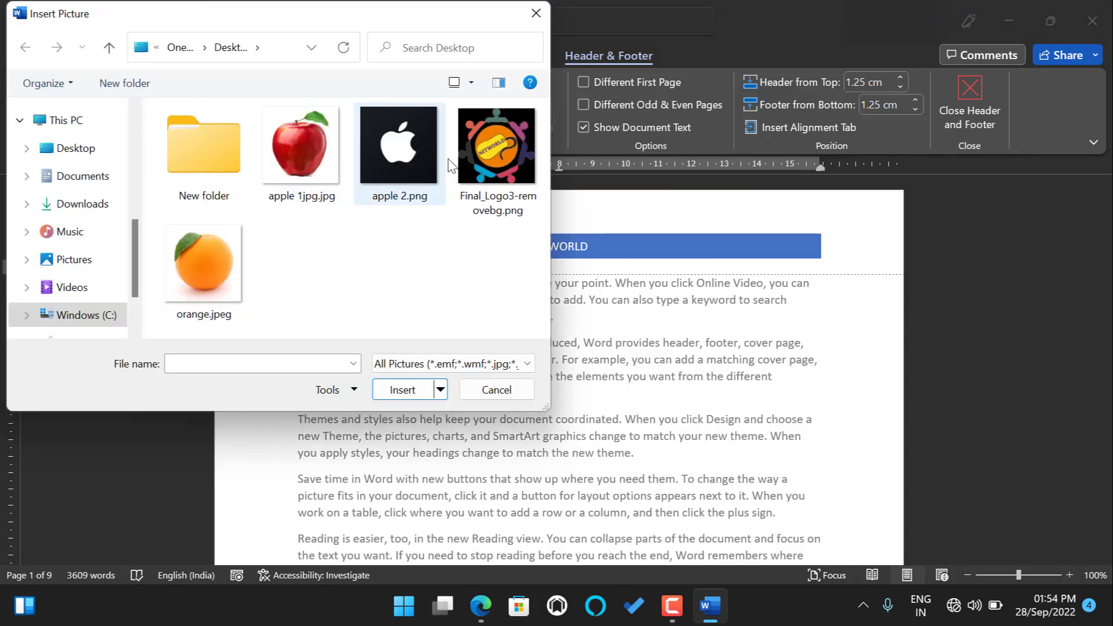
{"action": "left_click", "coordinate": [503, 141]}
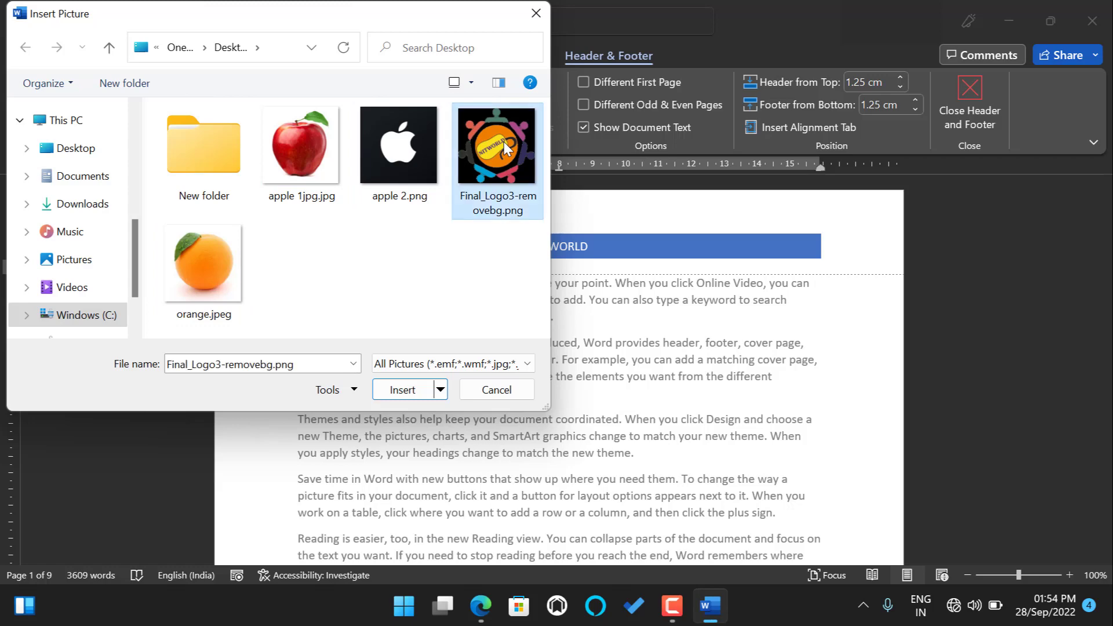
{"action": "left_click", "coordinate": [404, 391]}
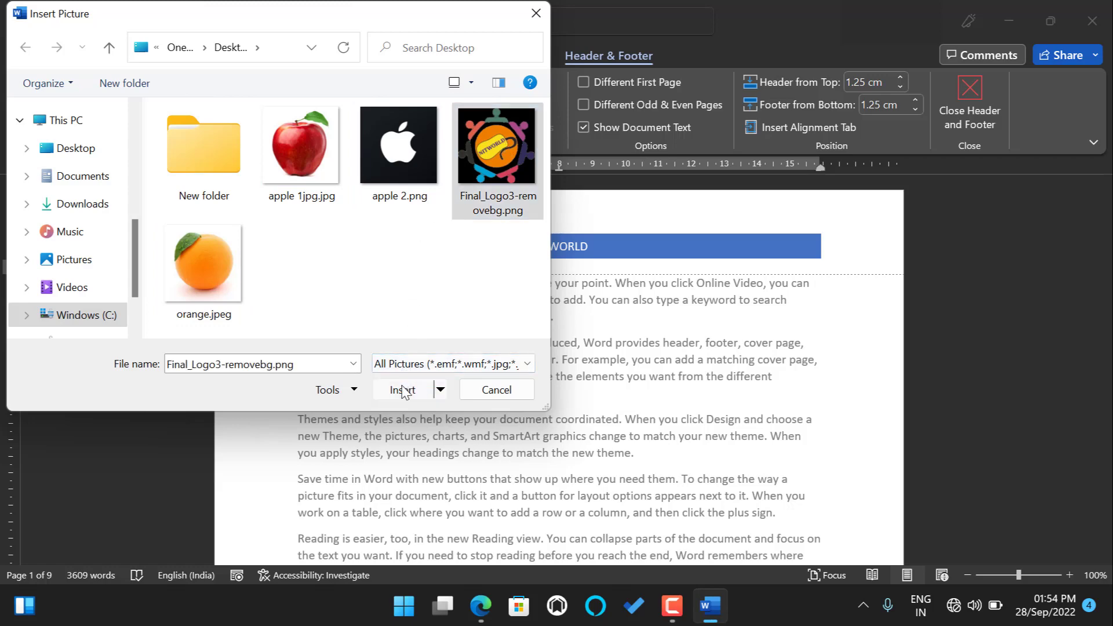
Shrink the logo picture in the header to about 2.35 cm high and 2.4 cm wide.
{"action": "scroll", "coordinate": [576, 402], "scroll_direction": "down", "scroll_amount": 3}
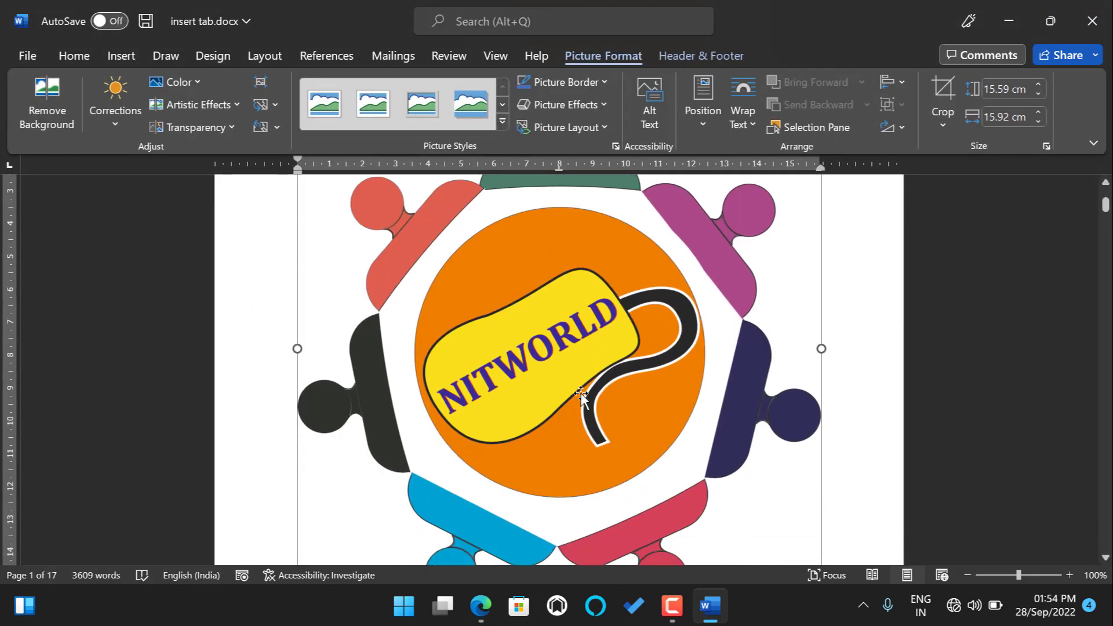
{"action": "scroll", "coordinate": [582, 396], "scroll_direction": "down", "scroll_amount": 3}
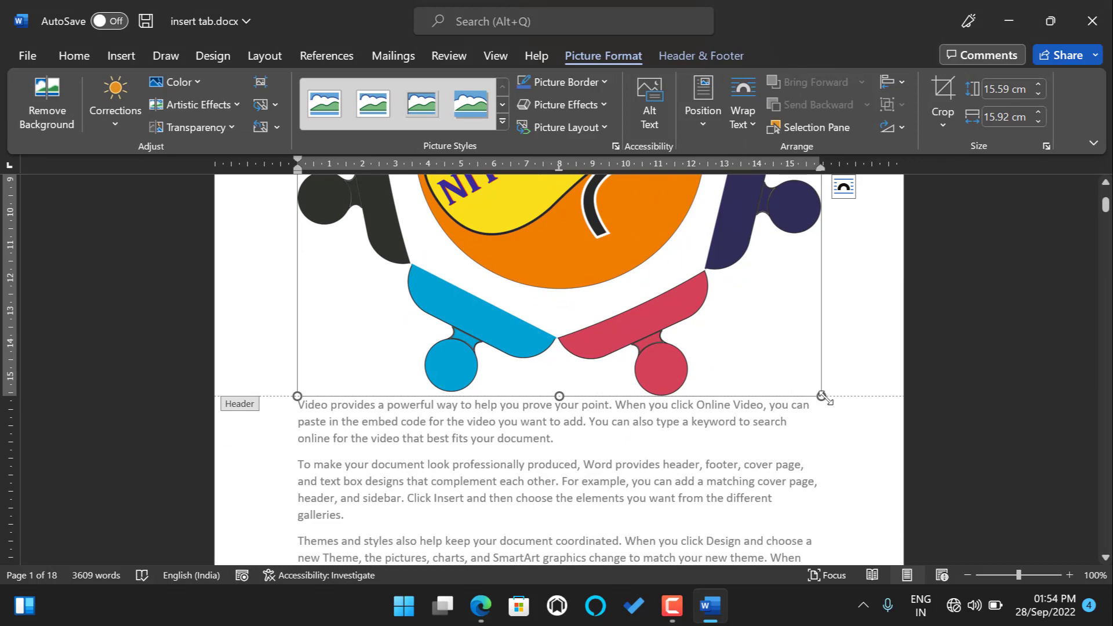
{"action": "left_click_drag", "start_coordinate": [822, 396], "coordinate": [534, 243]}
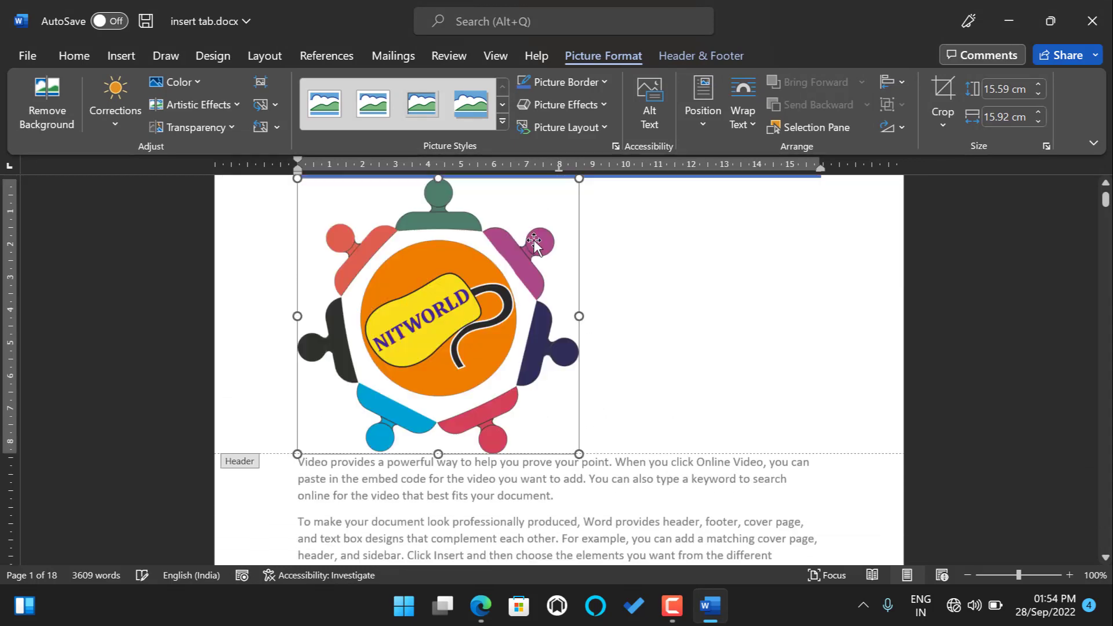
{"action": "left_click_drag", "start_coordinate": [573, 481], "coordinate": [384, 304]}
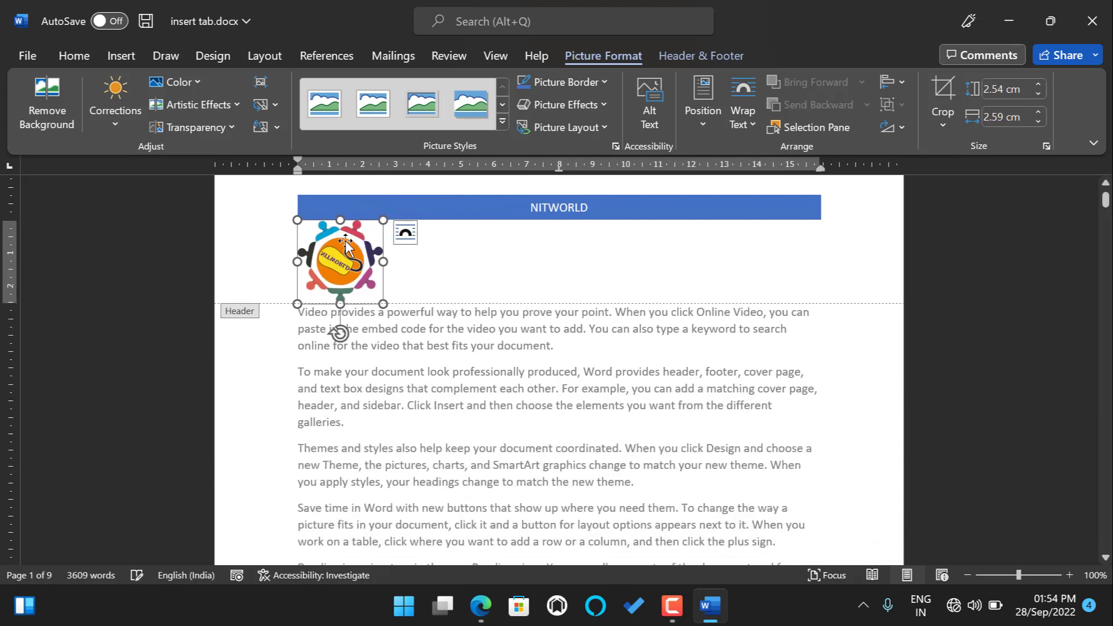
{"action": "left_click_drag", "start_coordinate": [359, 223], "coordinate": [373, 207]}
{"action": "left_click_drag", "start_coordinate": [383, 317], "coordinate": [347, 283]}
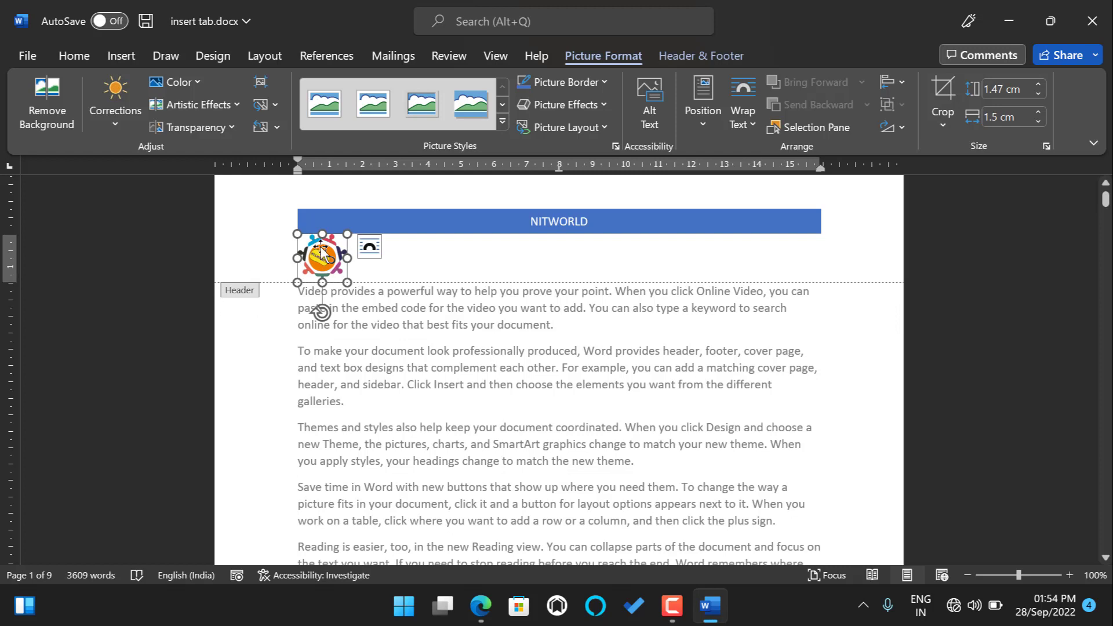
{"action": "left_click_drag", "start_coordinate": [297, 232], "coordinate": [301, 269]}
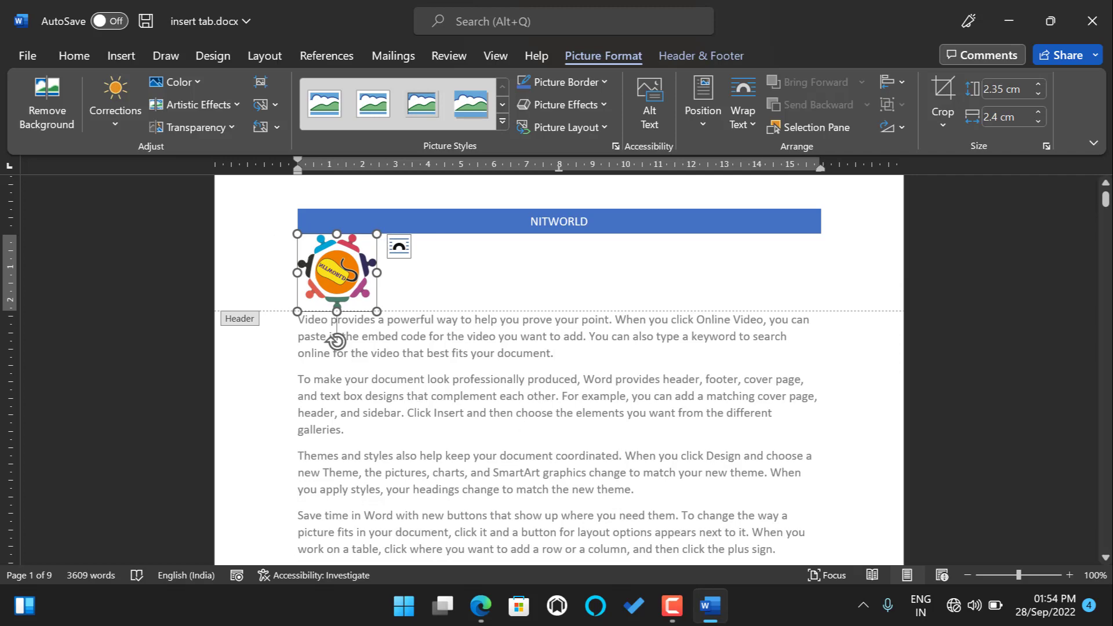
{"action": "mouse_move", "coordinate": [1106, 198]}
{"action": "left_mouse_down"}
{"action": "mouse_move", "coordinate": [1105, 374]}
{"action": "mouse_move", "coordinate": [1107, 189]}
{"action": "left_mouse_up"}
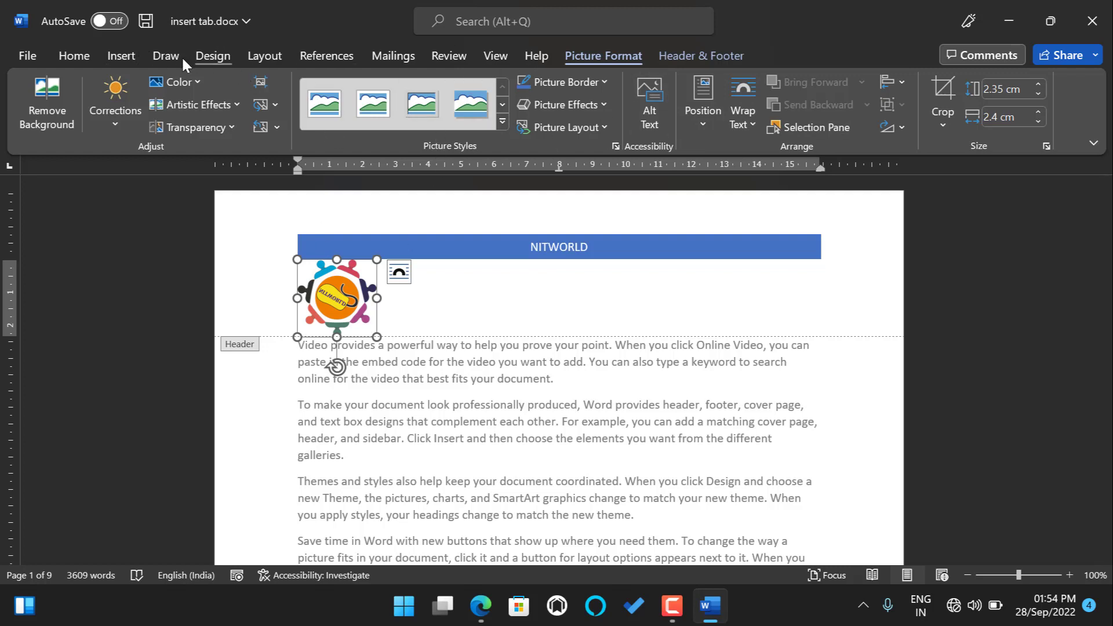
Go to the footer of page 1 and insert the built-in Blank (Three Columns) footer.
{"action": "left_click", "coordinate": [123, 56]}
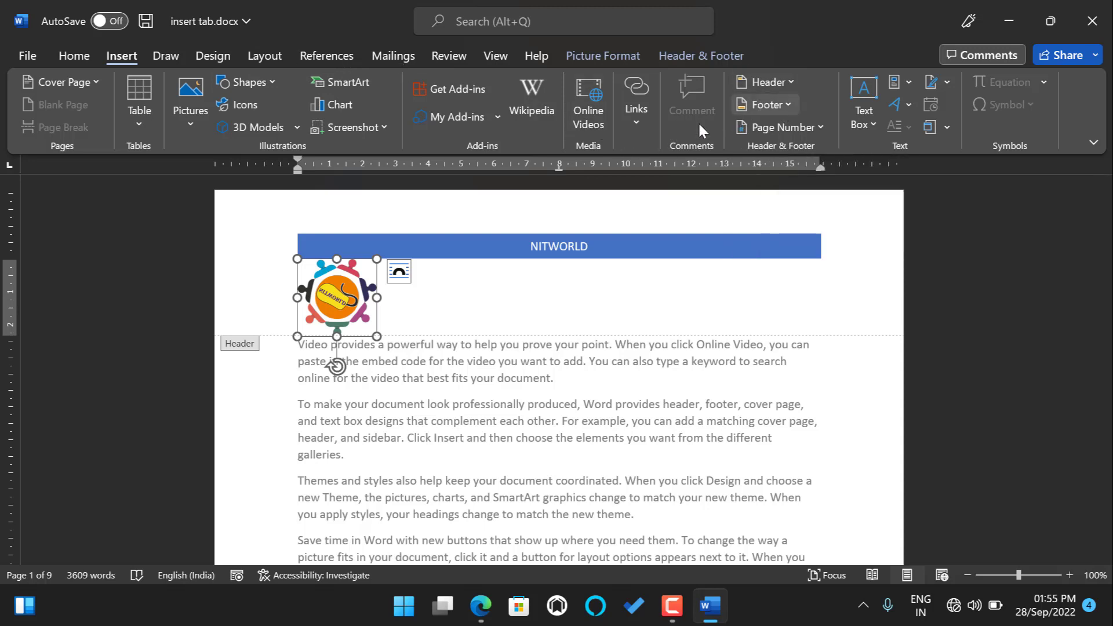
{"action": "left_click", "coordinate": [686, 48]}
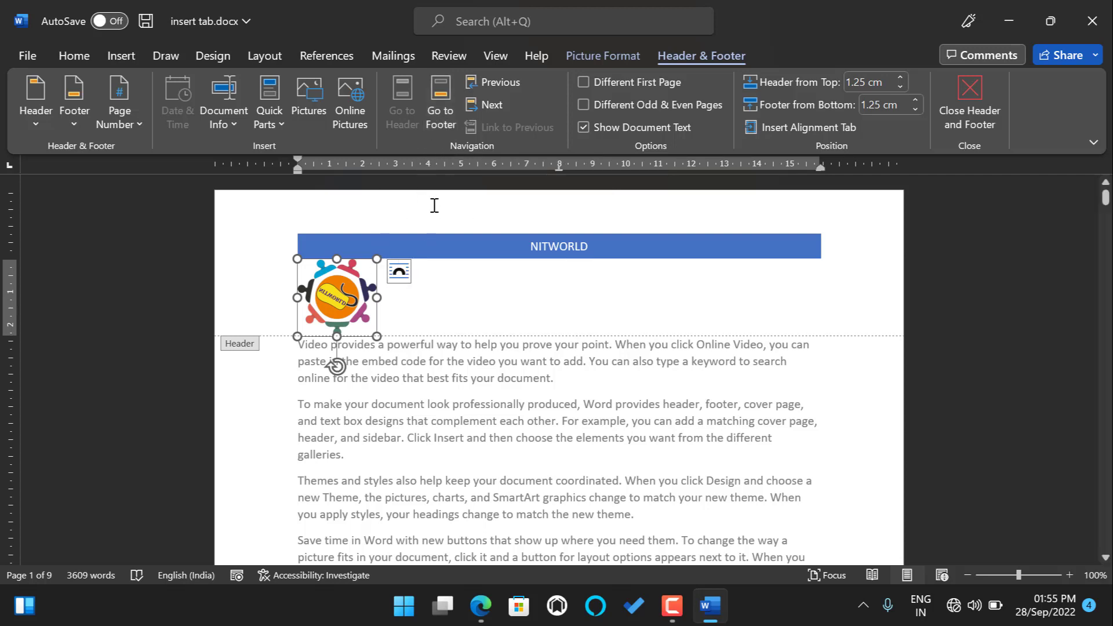
{"action": "left_click", "coordinate": [444, 115]}
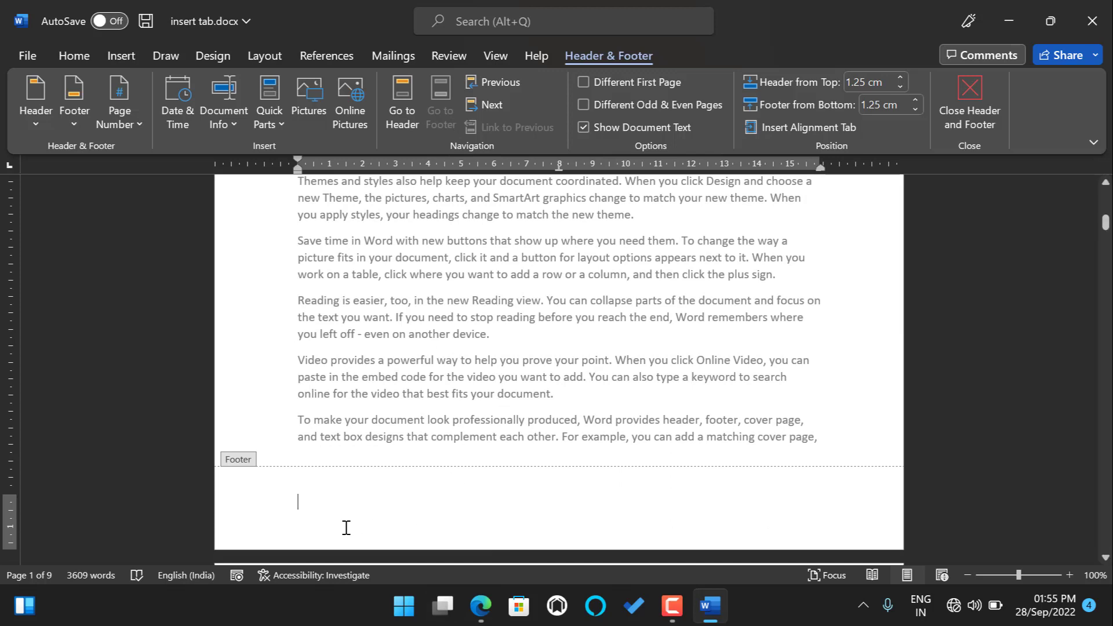
{"action": "left_click", "coordinate": [74, 123]}
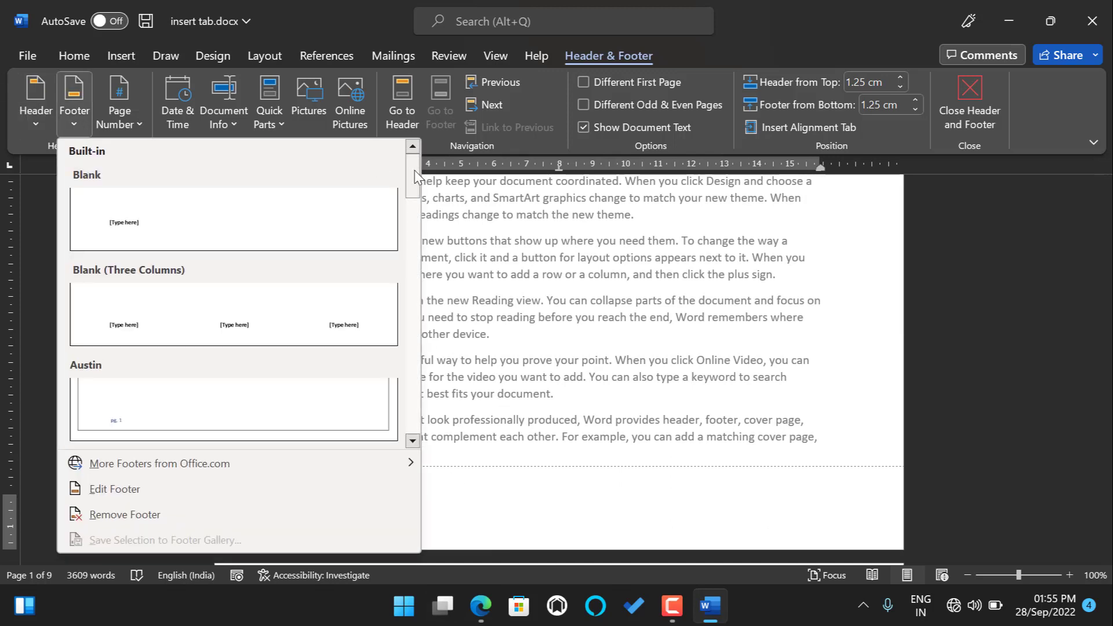
{"action": "left_click_drag", "start_coordinate": [415, 172], "coordinate": [412, 186]}
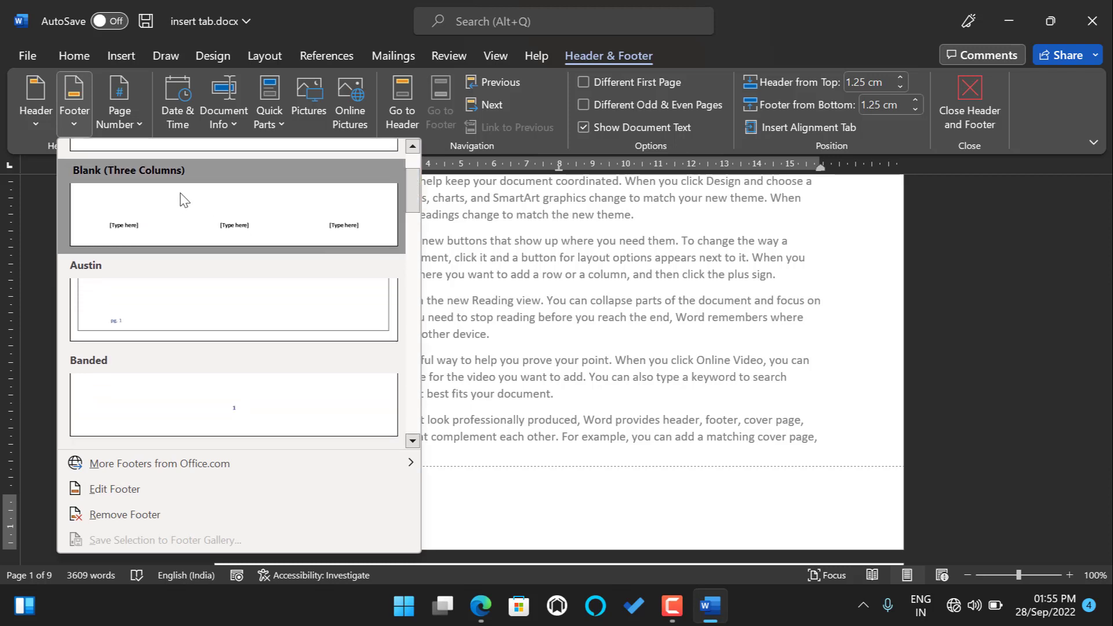
{"action": "left_click_drag", "start_coordinate": [414, 211], "coordinate": [414, 168]}
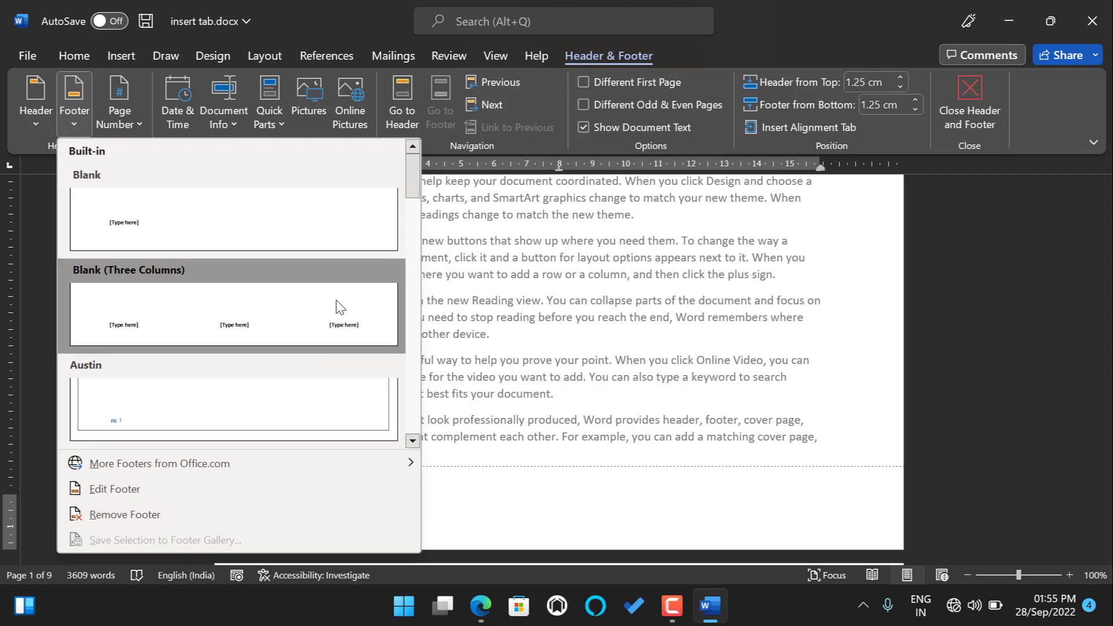
{"action": "left_click", "coordinate": [250, 306]}
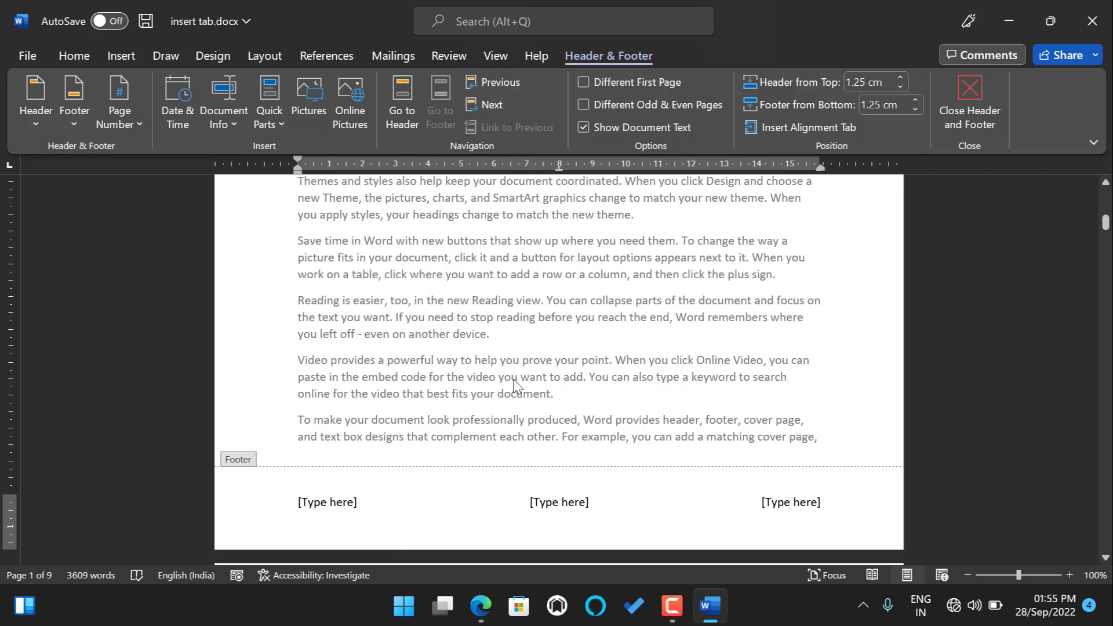
Fill the three footer placeholders with Students signature, Parents signature and Principle Signature, in that order.
{"action": "left_click", "coordinate": [335, 502]}
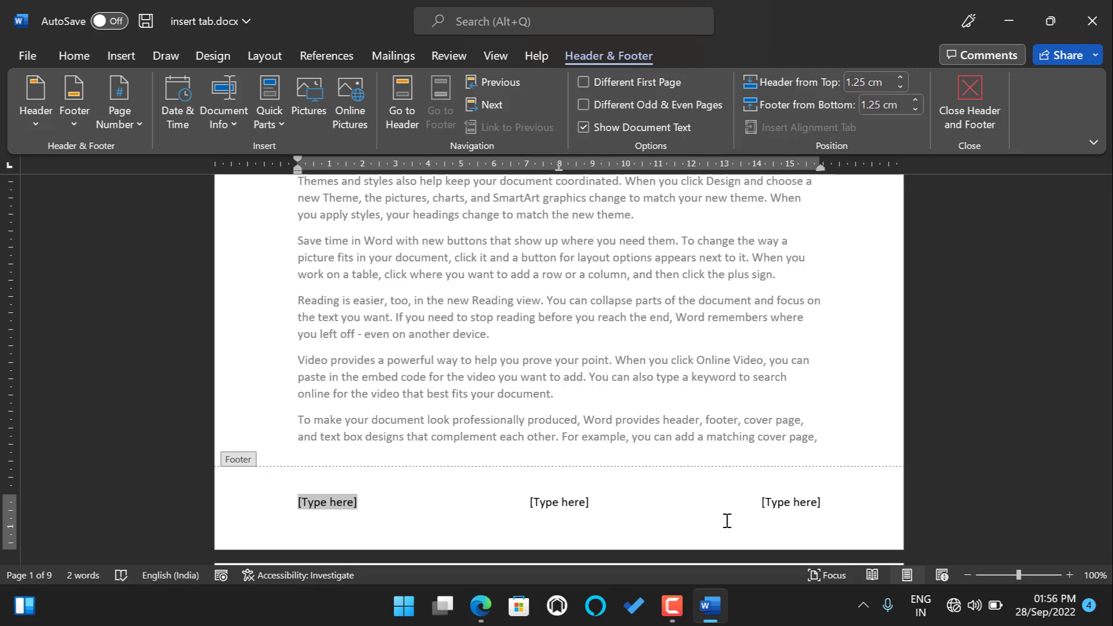
{"action": "type", "text": "Students"}
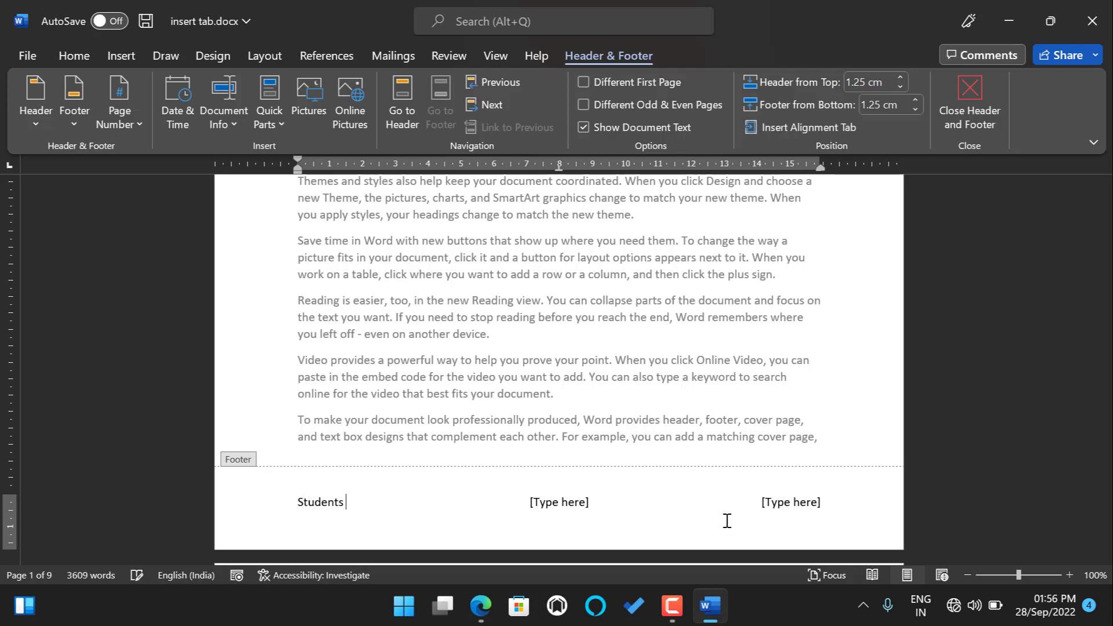
{"action": "type", "text": " signature"}
{"action": "left_click", "coordinate": [543, 507]}
{"action": "type", "text": "Parents signature"}
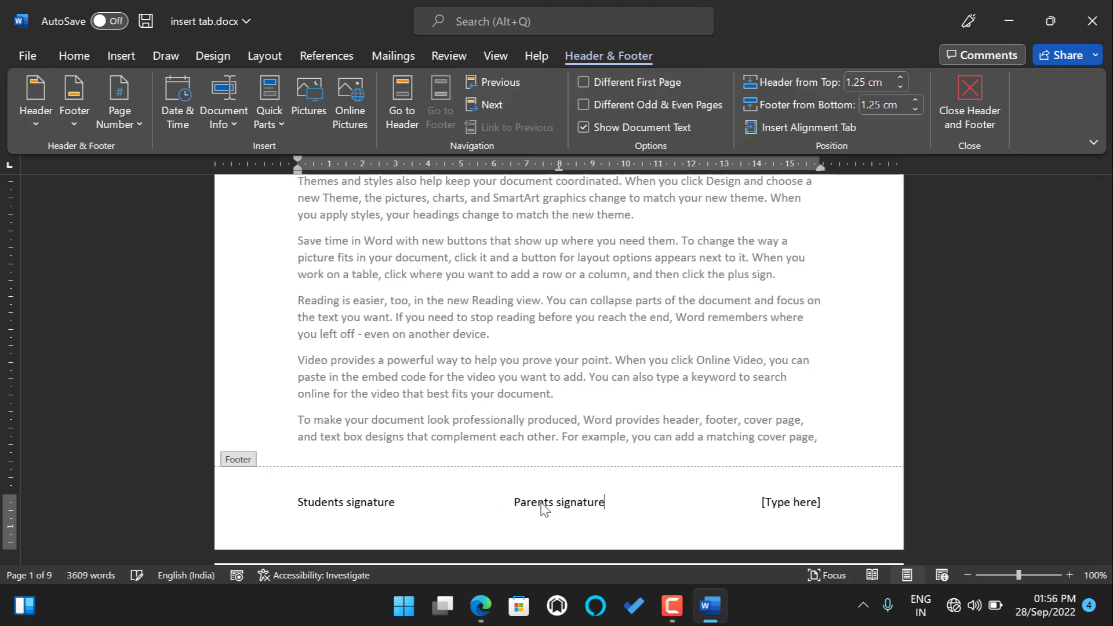
{"action": "left_click", "coordinate": [800, 504]}
{"action": "type", "text": "Principle Signature"}
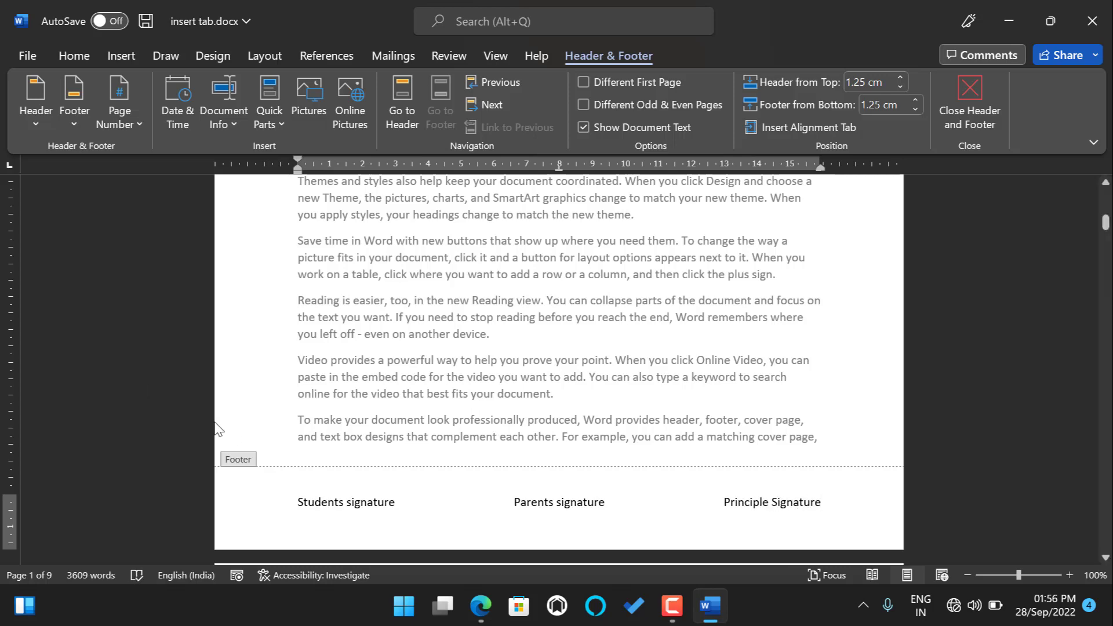
Check the footer on the following pages and switch between the header and footer of page 1.
{"action": "mouse_move", "coordinate": [1105, 224]}
{"action": "left_mouse_down"}
{"action": "mouse_move", "coordinate": [1108, 338]}
{"action": "mouse_move", "coordinate": [1106, 223]}
{"action": "left_mouse_up"}
{"action": "scroll", "coordinate": [406, 406], "scroll_direction": "down", "scroll_amount": 2}
{"action": "mouse_move", "coordinate": [1106, 223]}
{"action": "left_mouse_down"}
{"action": "mouse_move", "coordinate": [1109, 331]}
{"action": "mouse_move", "coordinate": [1109, 221]}
{"action": "left_mouse_up"}
{"action": "scroll", "coordinate": [557, 330], "scroll_direction": "down", "scroll_amount": 2}
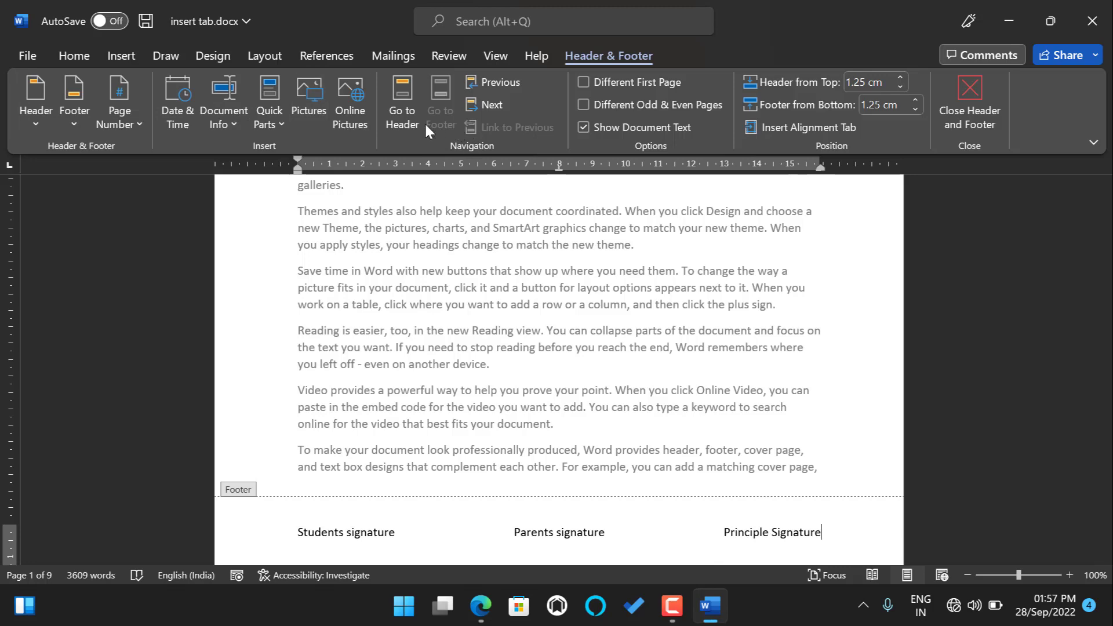
{"action": "left_click", "coordinate": [396, 116]}
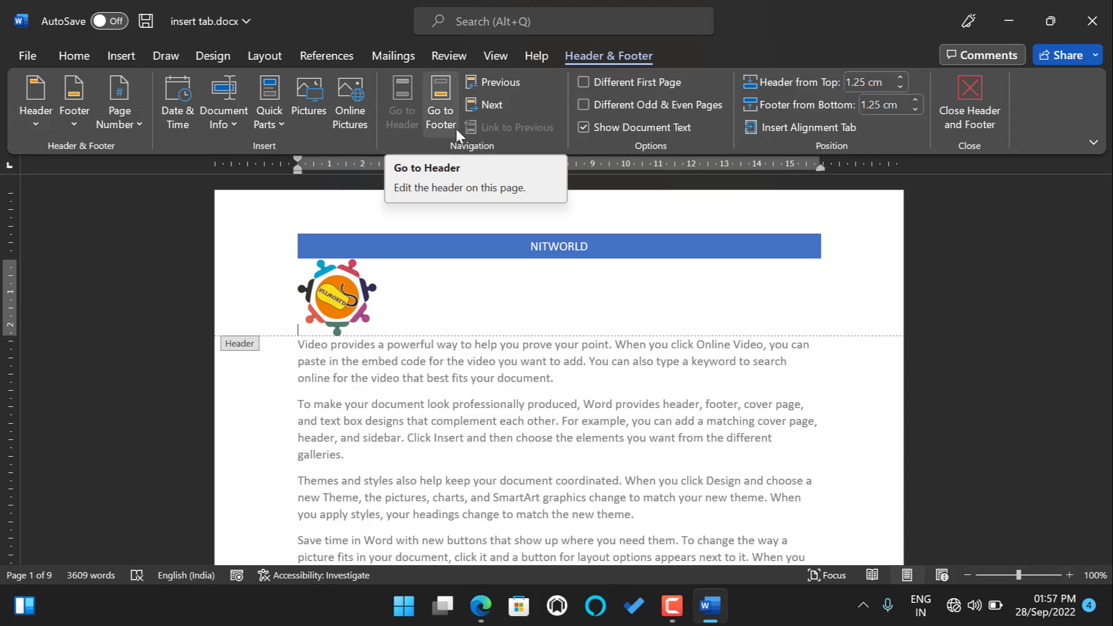
{"action": "left_click", "coordinate": [438, 93]}
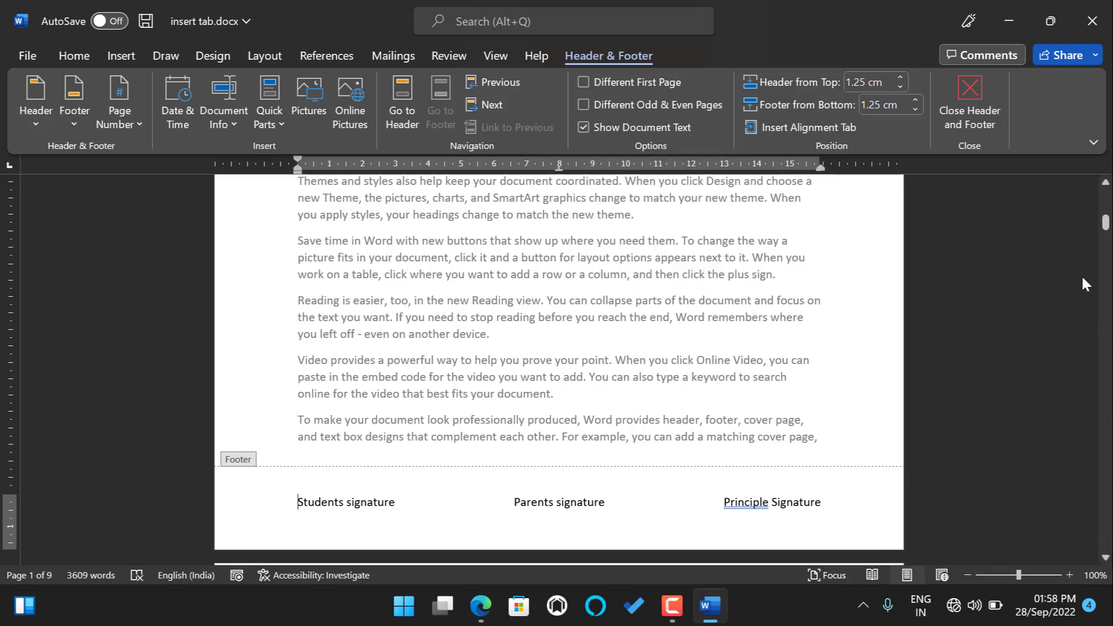
{"action": "left_click_drag", "start_coordinate": [1105, 229], "coordinate": [1106, 225]}
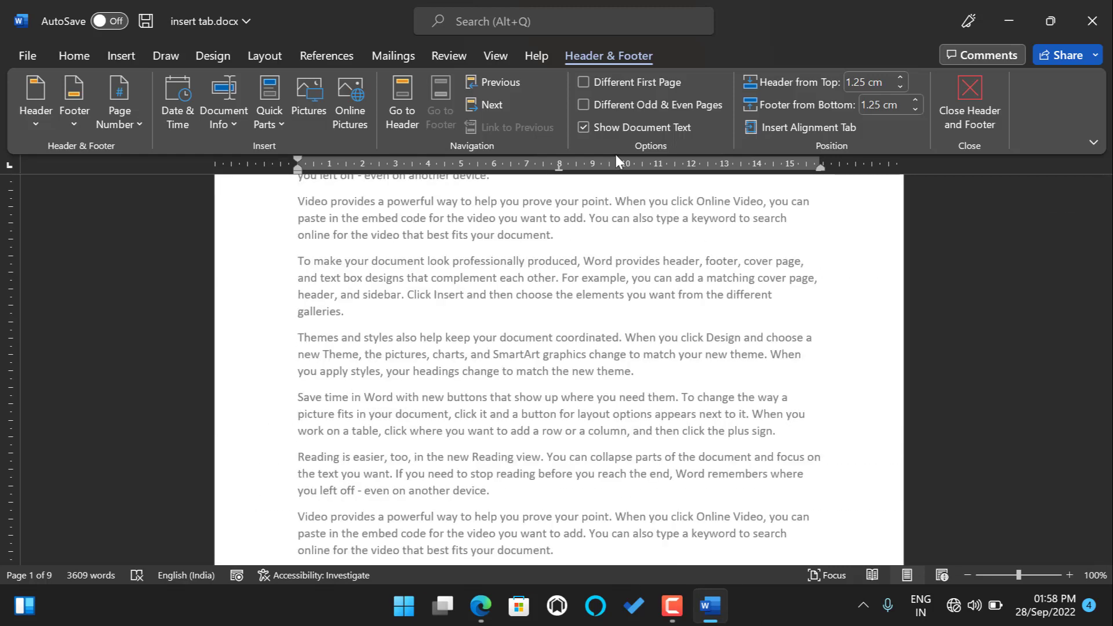
Turn on Different Odd & Even Pages and look at the even page header.
{"action": "left_click", "coordinate": [584, 105]}
{"action": "left_click_drag", "start_coordinate": [1106, 225], "coordinate": [1091, 243]}
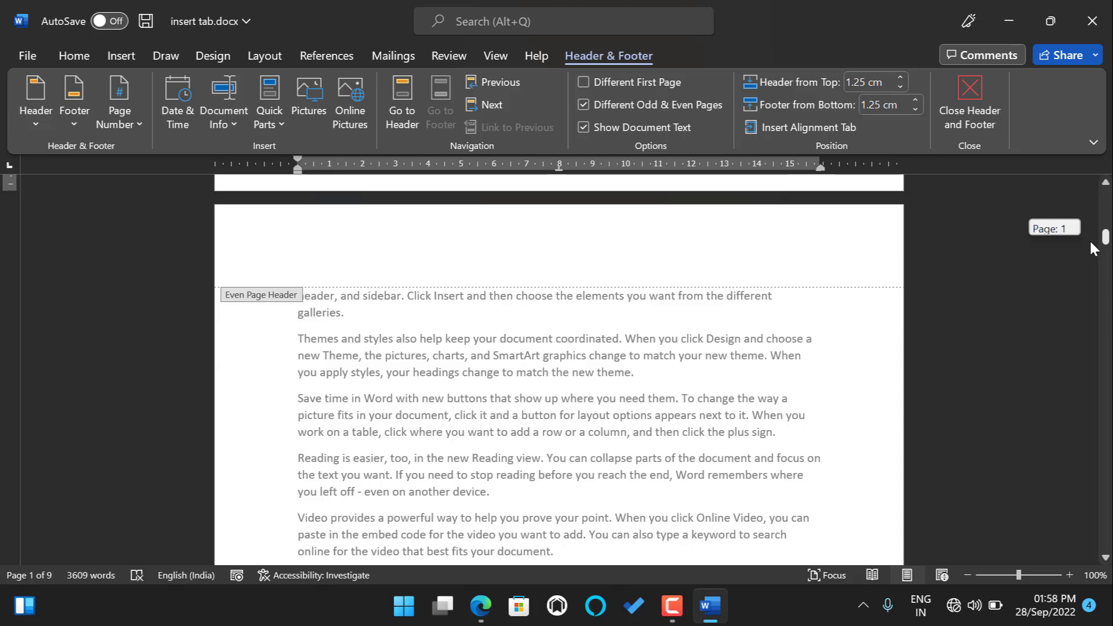
{"action": "mouse_move", "coordinate": [1091, 243]}
{"action": "left_mouse_down"}
{"action": "mouse_move", "coordinate": [1099, 348]}
{"action": "mouse_move", "coordinate": [1107, 251]}
{"action": "left_mouse_up"}
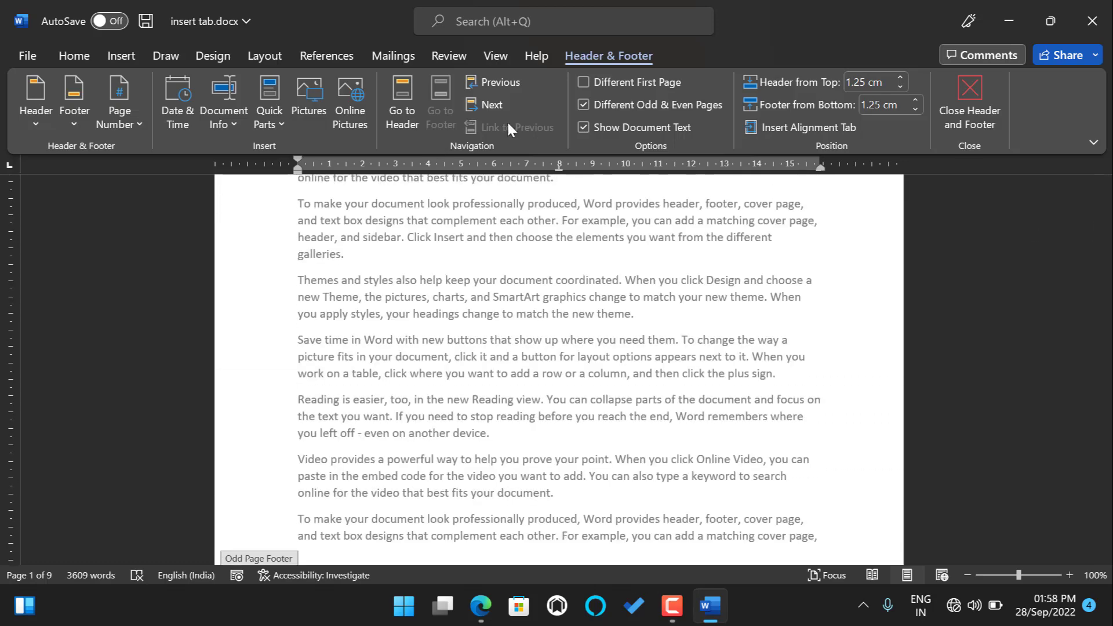
Turn off Different Odd & Even Pages and check the header on page 2.
{"action": "left_click", "coordinate": [581, 104]}
{"action": "mouse_move", "coordinate": [1104, 218]}
{"action": "left_mouse_down"}
{"action": "mouse_move", "coordinate": [1105, 264]}
{"action": "mouse_move", "coordinate": [1102, 189]}
{"action": "mouse_move", "coordinate": [1096, 200]}
{"action": "left_mouse_up"}
{"action": "left_click_drag", "start_coordinate": [1096, 229], "coordinate": [962, 214]}
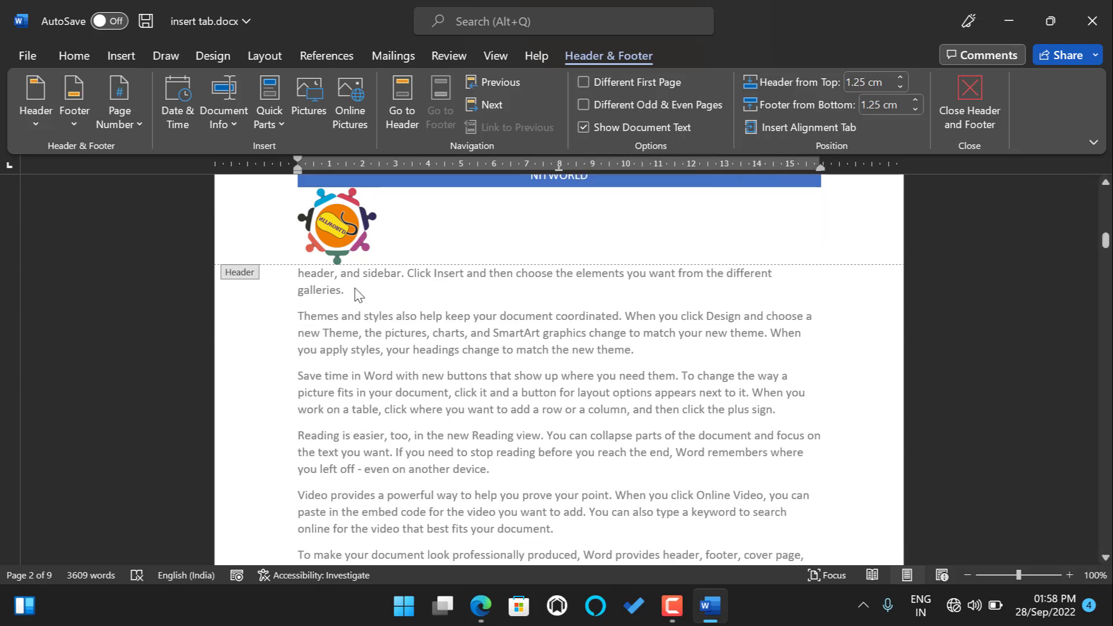
{"action": "scroll", "coordinate": [355, 287], "scroll_direction": "up", "scroll_amount": 1}
{"action": "scroll", "coordinate": [355, 287], "scroll_direction": "up", "scroll_amount": 3}
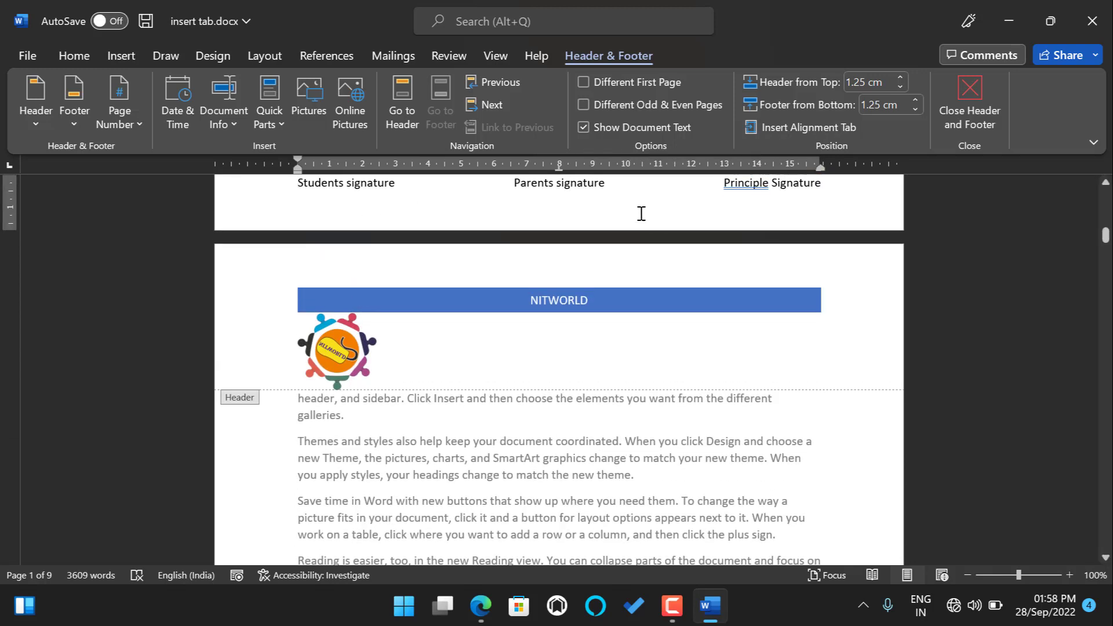
Go to the header and increase its distance from the top of the page to 3.6 cm.
{"action": "left_click", "coordinate": [901, 76]}
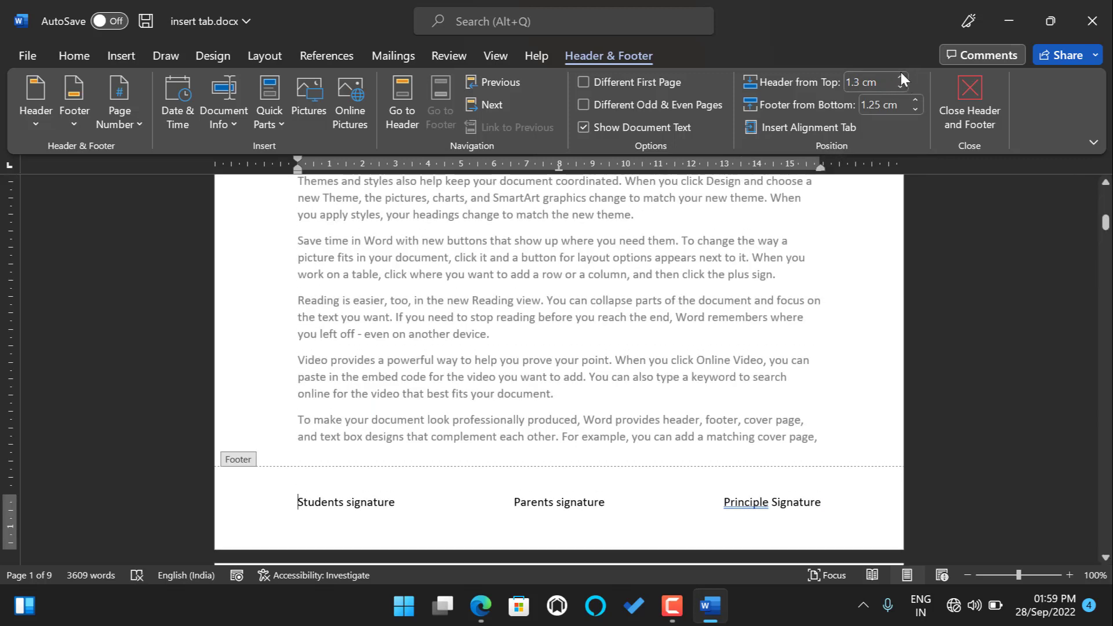
{"action": "left_click", "coordinate": [400, 96]}
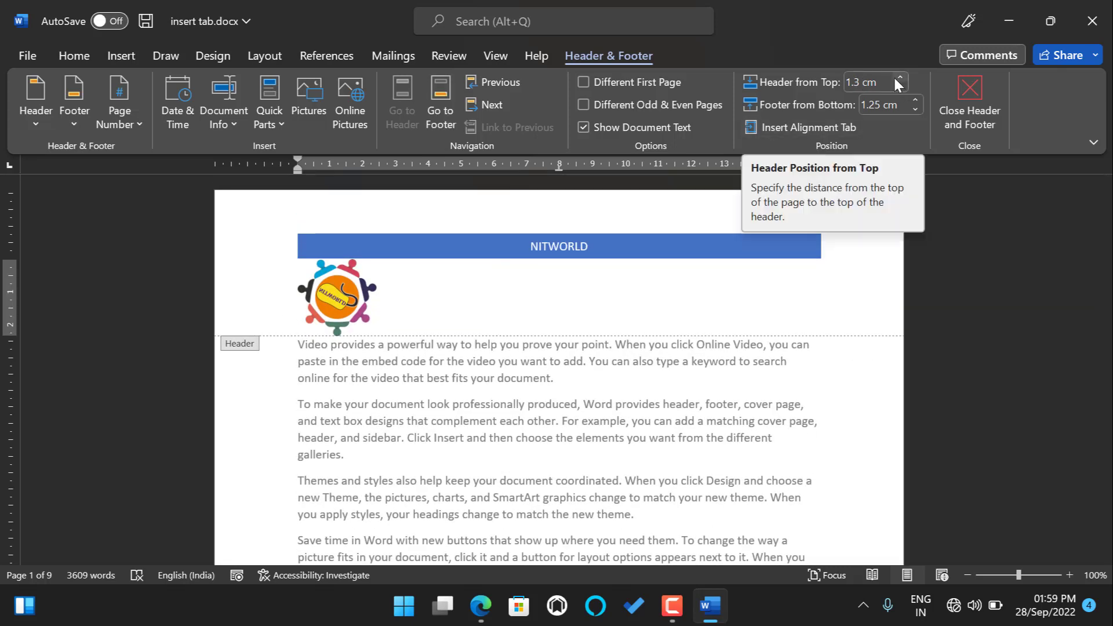
{"action": "left_click", "coordinate": [900, 76]}
{"action": "left_click", "coordinate": [900, 77]}
{"action": "left_click", "coordinate": [900, 76]}
{"action": "left_click", "coordinate": [900, 76]}
{"action": "left_click", "coordinate": [900, 77]}
{"action": "left_click", "coordinate": [900, 76]}
{"action": "left_click", "coordinate": [900, 77]}
{"action": "left_click", "coordinate": [900, 77]}
{"action": "left_click", "coordinate": [900, 77]}
{"action": "left_click", "coordinate": [900, 76]}
{"action": "left_click", "coordinate": [900, 76]}
{"action": "left_click", "coordinate": [900, 76]}
{"action": "left_click", "coordinate": [900, 77]}
{"action": "left_click", "coordinate": [900, 77]}
{"action": "left_click", "coordinate": [900, 76]}
{"action": "left_click", "coordinate": [900, 77]}
{"action": "left_click", "coordinate": [900, 77]}
{"action": "left_click", "coordinate": [900, 77]}
{"action": "left_click", "coordinate": [900, 76]}
{"action": "left_click", "coordinate": [900, 77]}
{"action": "left_click", "coordinate": [900, 76]}
{"action": "left_click", "coordinate": [900, 76]}
{"action": "left_click", "coordinate": [900, 76]}
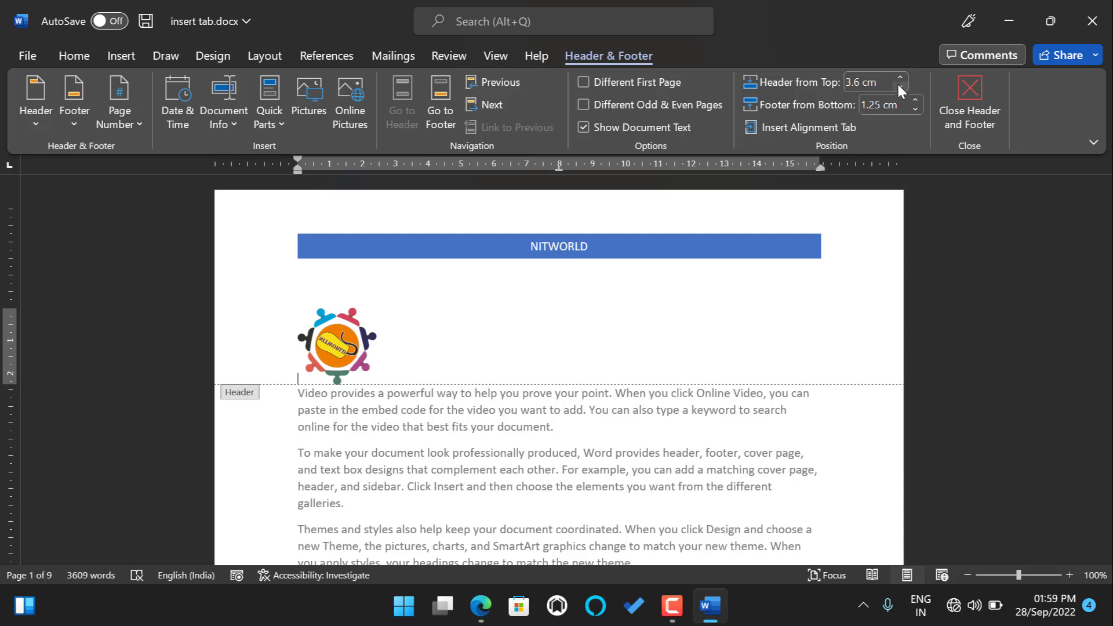
Set the header's distance from the top of the page to 5 cm.
{"action": "left_click_drag", "start_coordinate": [900, 87], "coordinate": [900, 86]}
{"action": "left_click", "coordinate": [863, 80]}
{"action": "double_click", "coordinate": [858, 83]}
{"action": "left_click", "coordinate": [860, 81]}
{"action": "left_click_drag", "start_coordinate": [860, 81], "coordinate": [852, 83]}
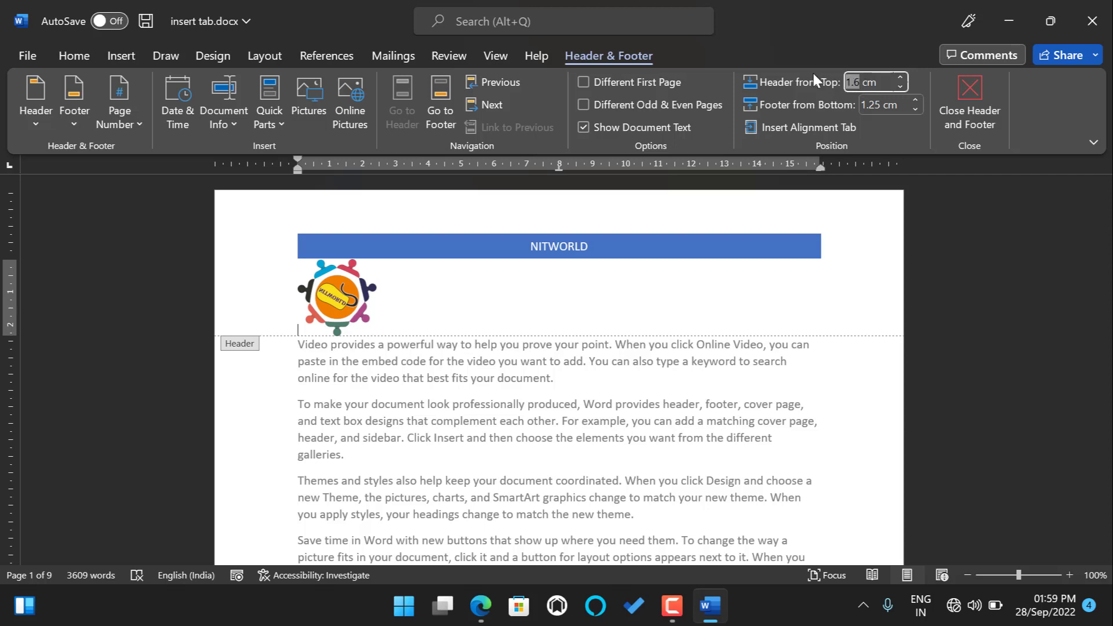
{"action": "type", "text": "5"}
{"action": "key", "text": "Return"}
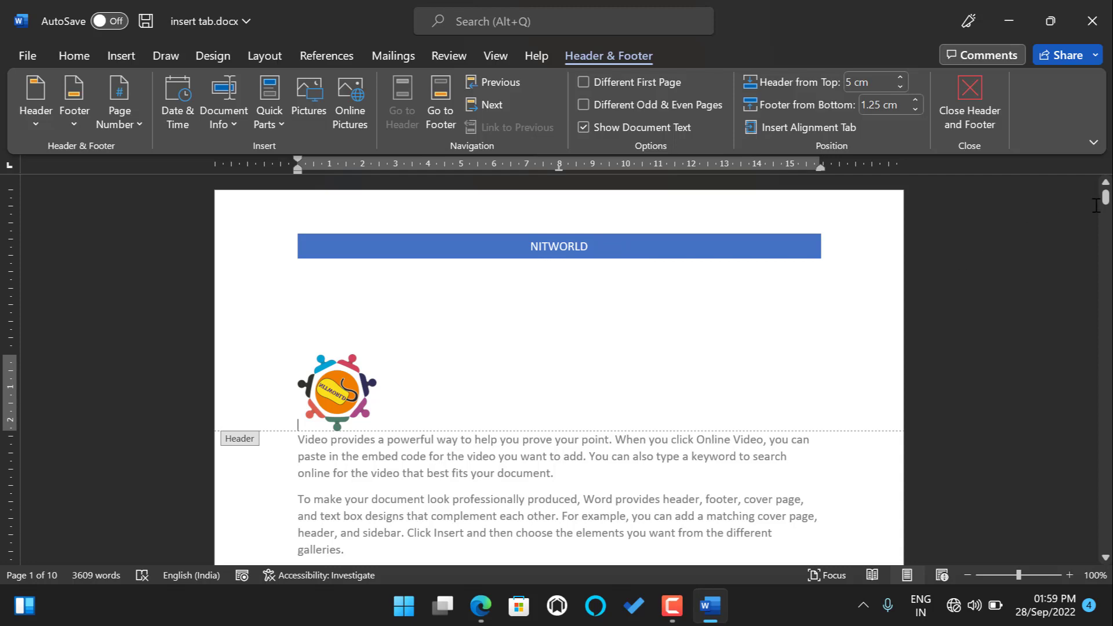
{"action": "left_click_drag", "start_coordinate": [1106, 198], "coordinate": [1102, 168]}
Go to the footer and increase its distance from the bottom of the page to 2.3 cm.
{"action": "left_click", "coordinate": [439, 99]}
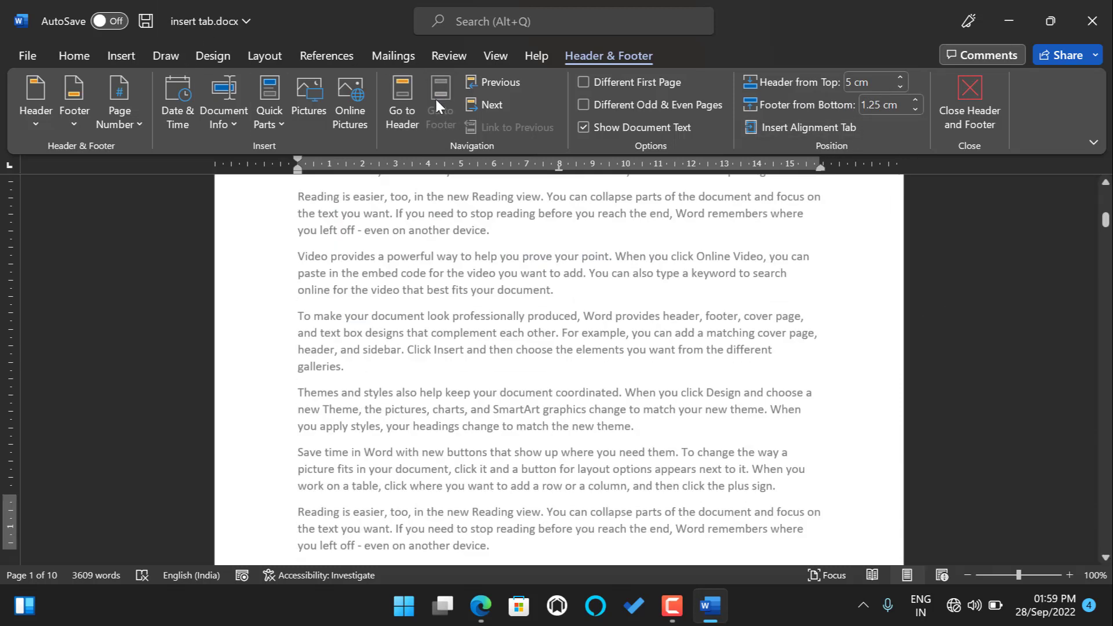
{"action": "left_click", "coordinate": [914, 101]}
{"action": "left_click", "coordinate": [914, 100]}
{"action": "left_click", "coordinate": [914, 100]}
{"action": "left_click", "coordinate": [914, 100]}
{"action": "left_click", "coordinate": [915, 100]}
{"action": "left_click", "coordinate": [915, 100]}
{"action": "left_click", "coordinate": [914, 100]}
{"action": "left_click", "coordinate": [915, 100]}
{"action": "left_click", "coordinate": [915, 100]}
{"action": "left_click", "coordinate": [915, 99]}
{"action": "left_click", "coordinate": [914, 99]}
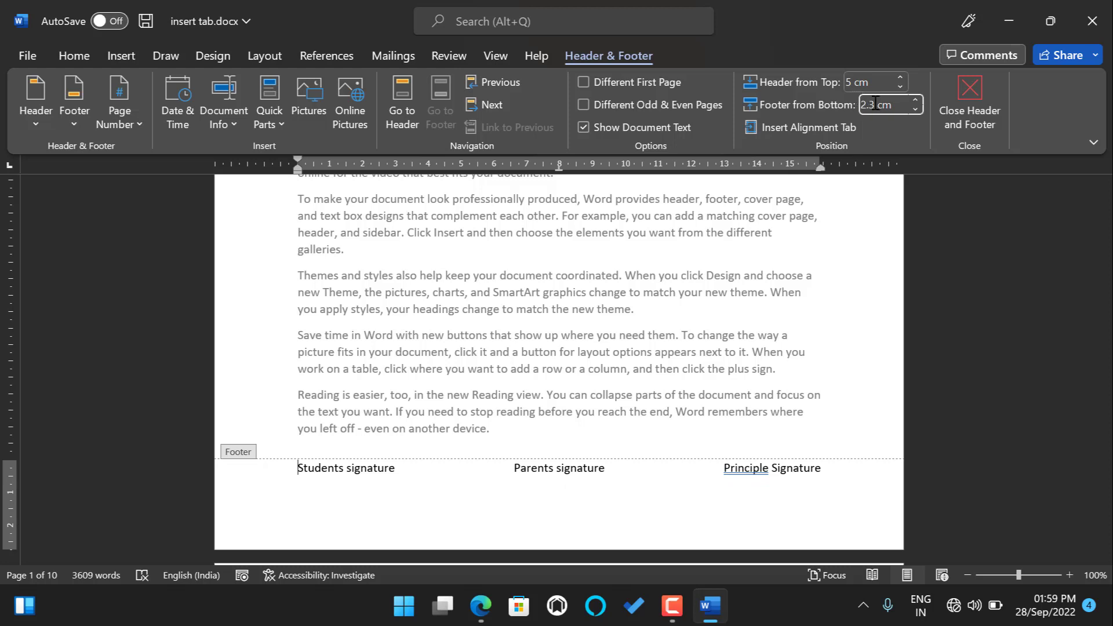
Set the footer's distance from the bottom of the page to 5 cm and look over the page above it.
{"action": "left_click_drag", "start_coordinate": [876, 104], "coordinate": [852, 104]}
{"action": "type", "text": "5"}
{"action": "key", "text": "Return"}
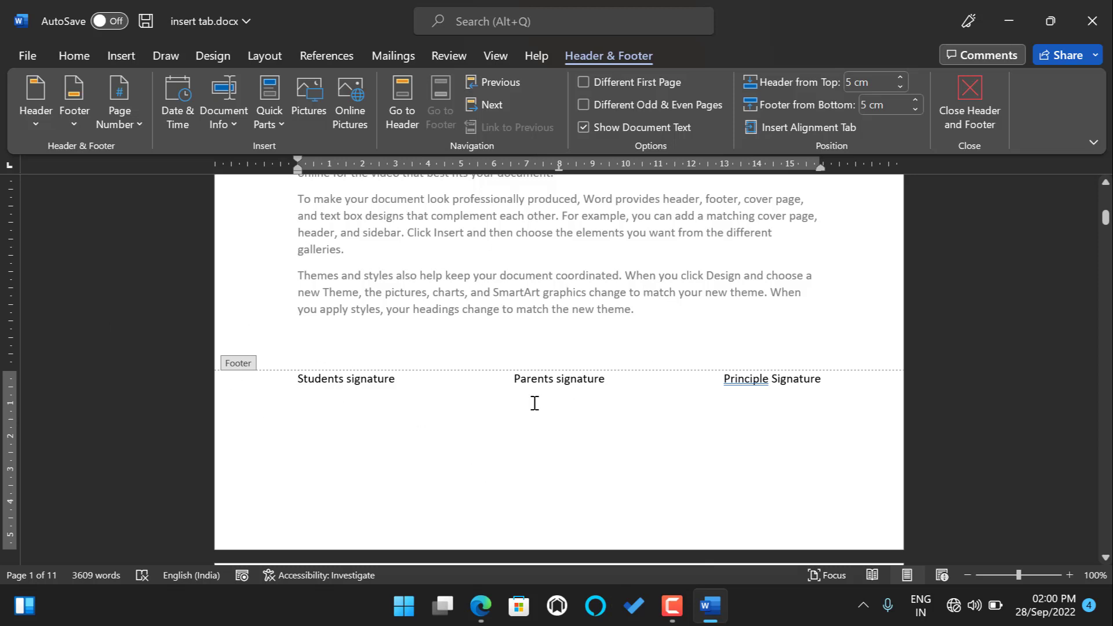
{"action": "scroll", "coordinate": [464, 301], "scroll_direction": "up", "scroll_amount": 1}
{"action": "scroll", "coordinate": [118, 162], "scroll_direction": "up", "scroll_amount": 3}
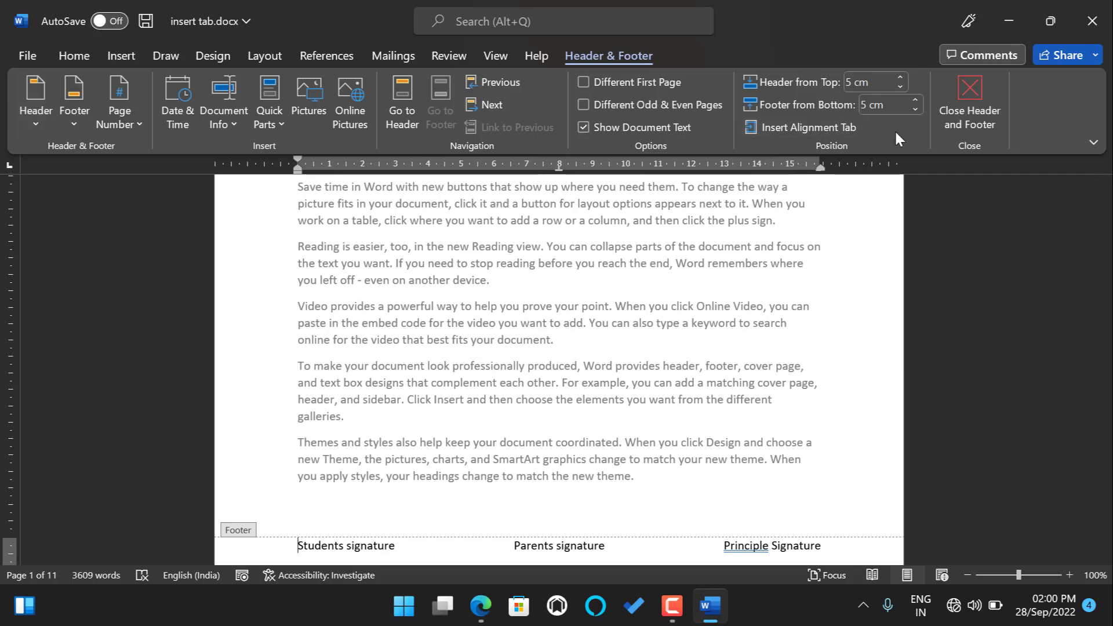
Look through the page number designs for the top of page, bottom of page, page margins and current position.
{"action": "left_click", "coordinate": [139, 120]}
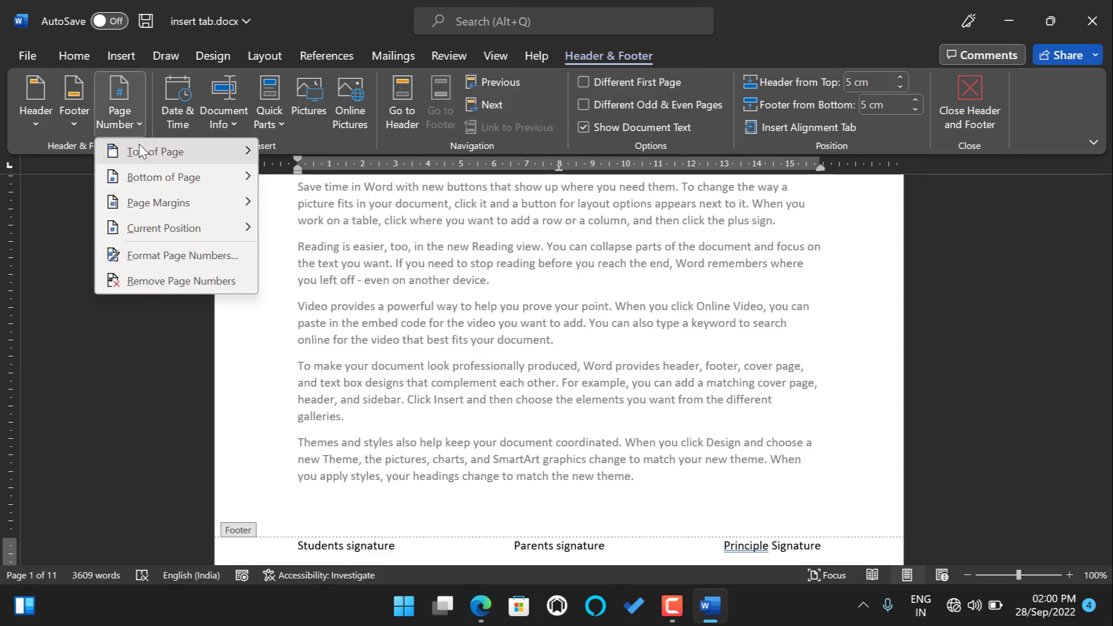
{"action": "mouse_move", "coordinate": [139, 144]}
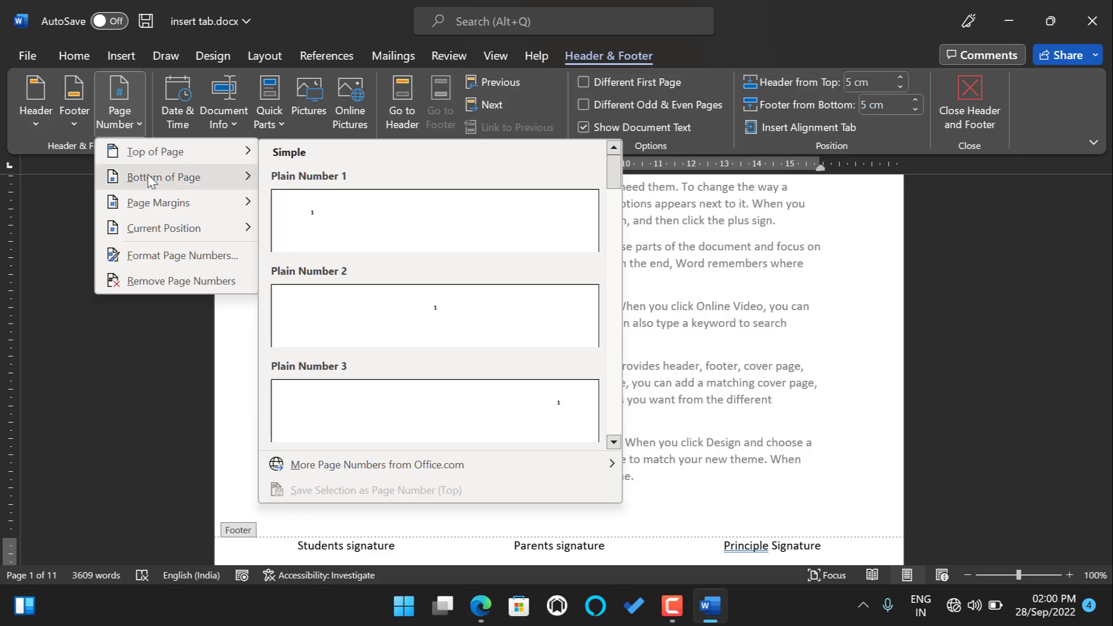
{"action": "mouse_move", "coordinate": [149, 177]}
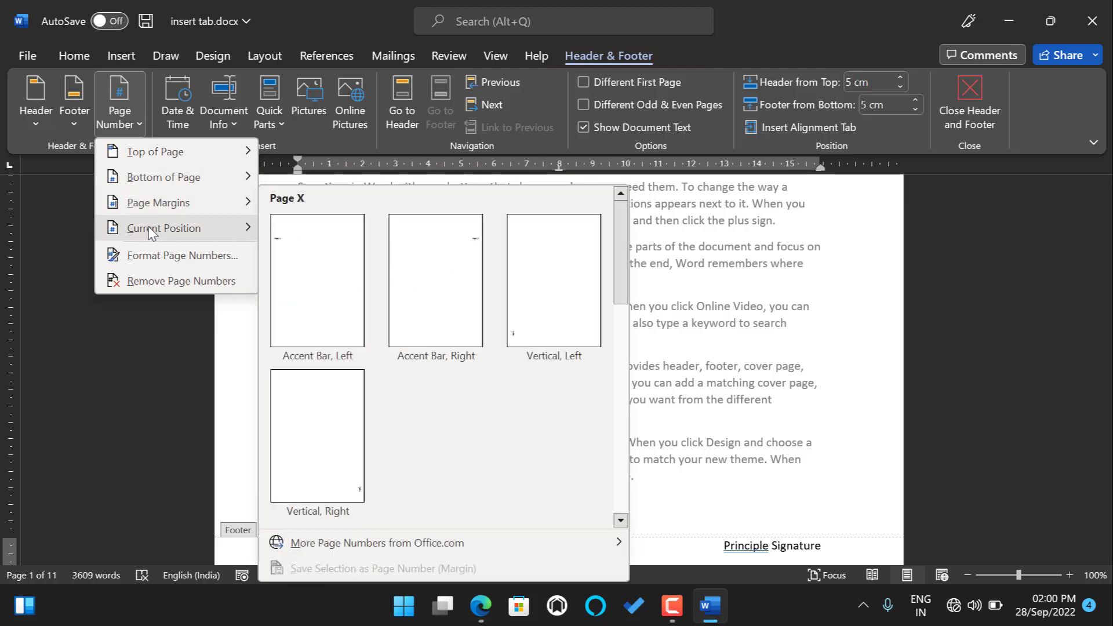
{"action": "mouse_move", "coordinate": [150, 230]}
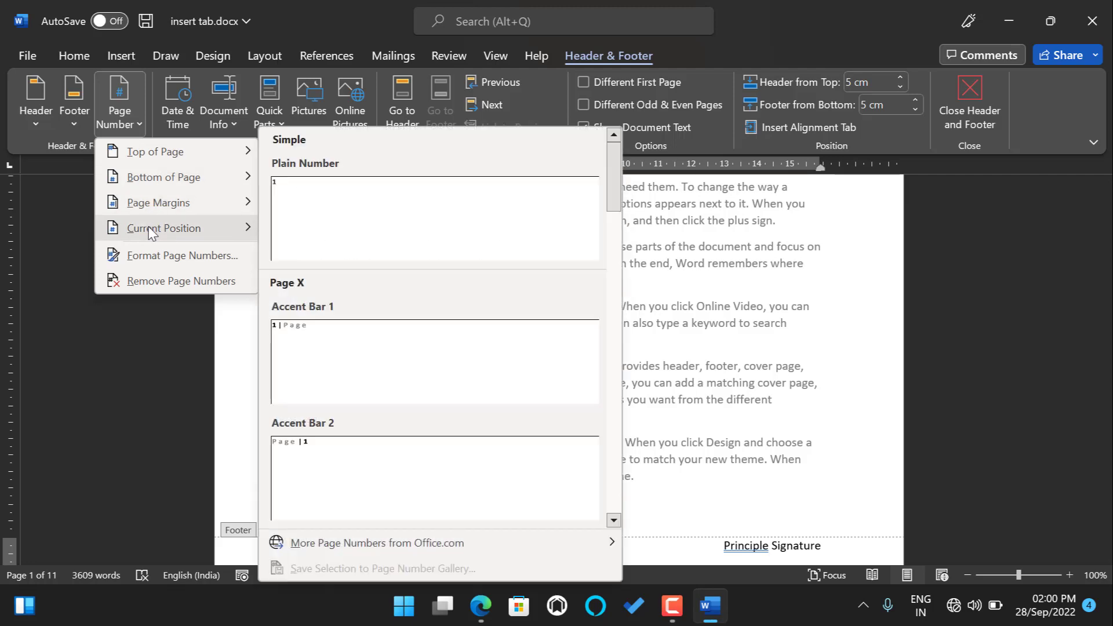
{"action": "left_click", "coordinate": [731, 305]}
Select the header contents on page 1 and insert a top-of-page number in centred brackets with horizontal lines on both sides.
{"action": "scroll", "coordinate": [695, 328], "scroll_direction": "up", "scroll_amount": 2}
{"action": "scroll", "coordinate": [694, 328], "scroll_direction": "up", "scroll_amount": 5}
{"action": "left_click", "coordinate": [381, 286]}
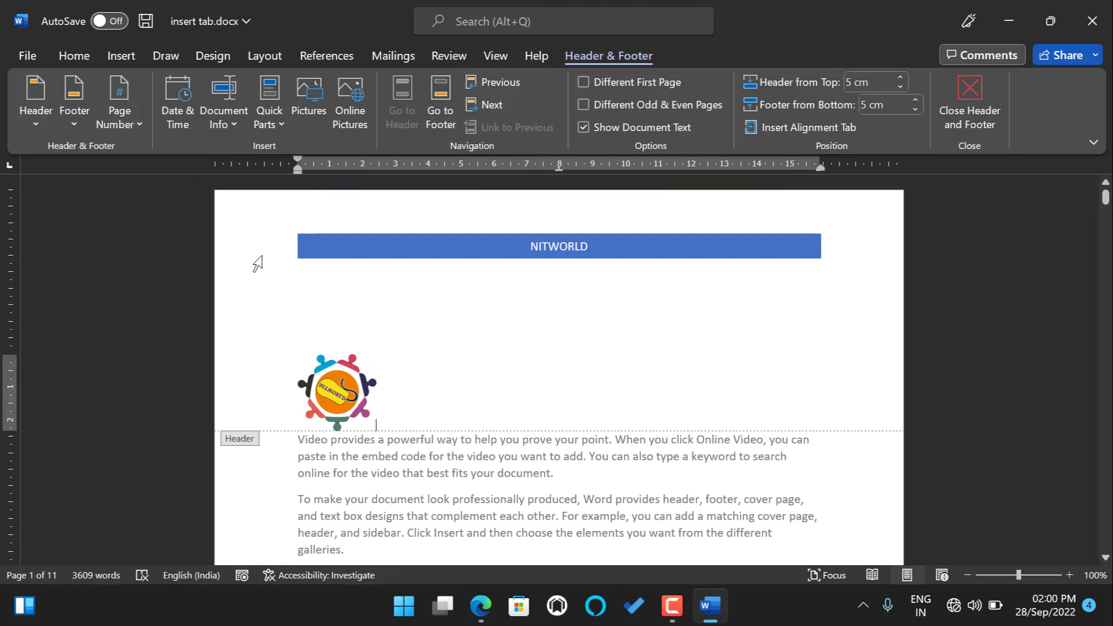
{"action": "left_click", "coordinate": [271, 274]}
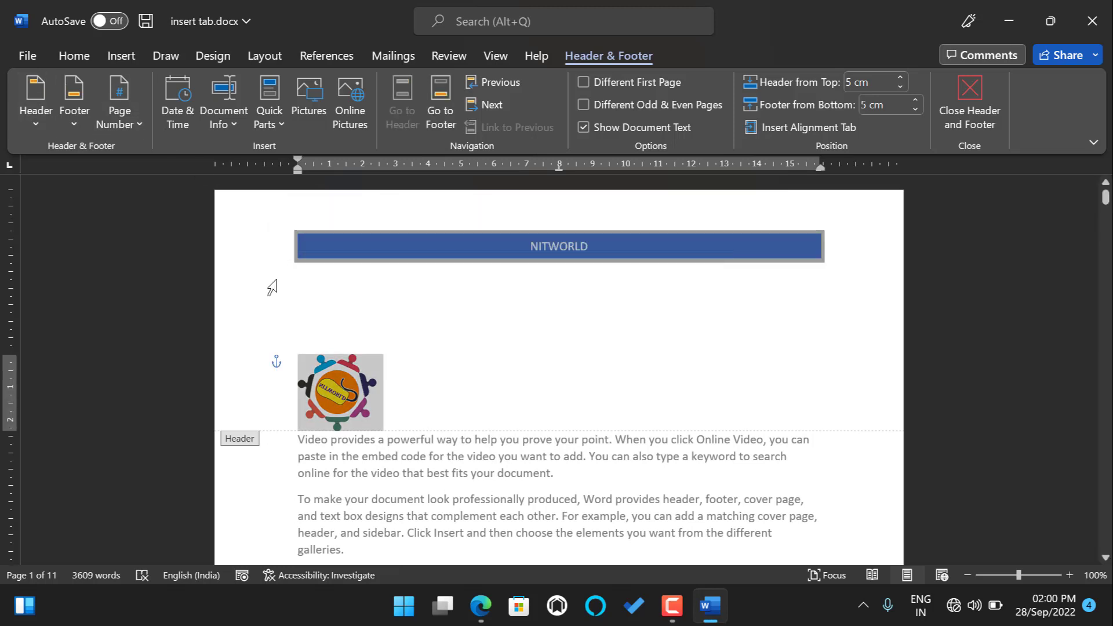
{"action": "left_click", "coordinate": [138, 120]}
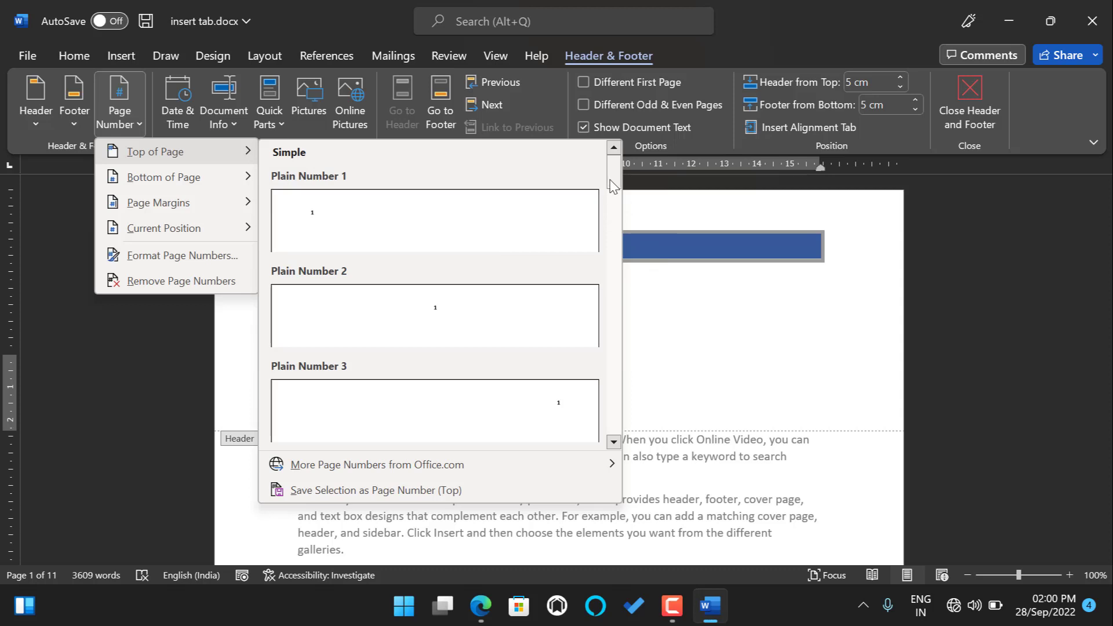
{"action": "left_click_drag", "start_coordinate": [613, 185], "coordinate": [610, 287]}
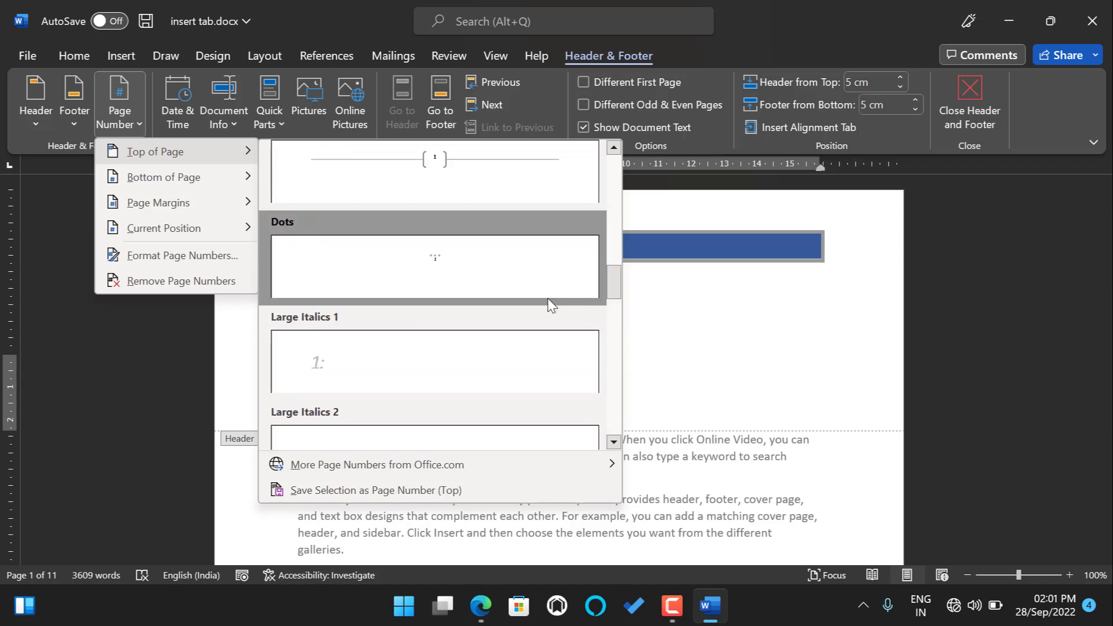
{"action": "left_click", "coordinate": [482, 169]}
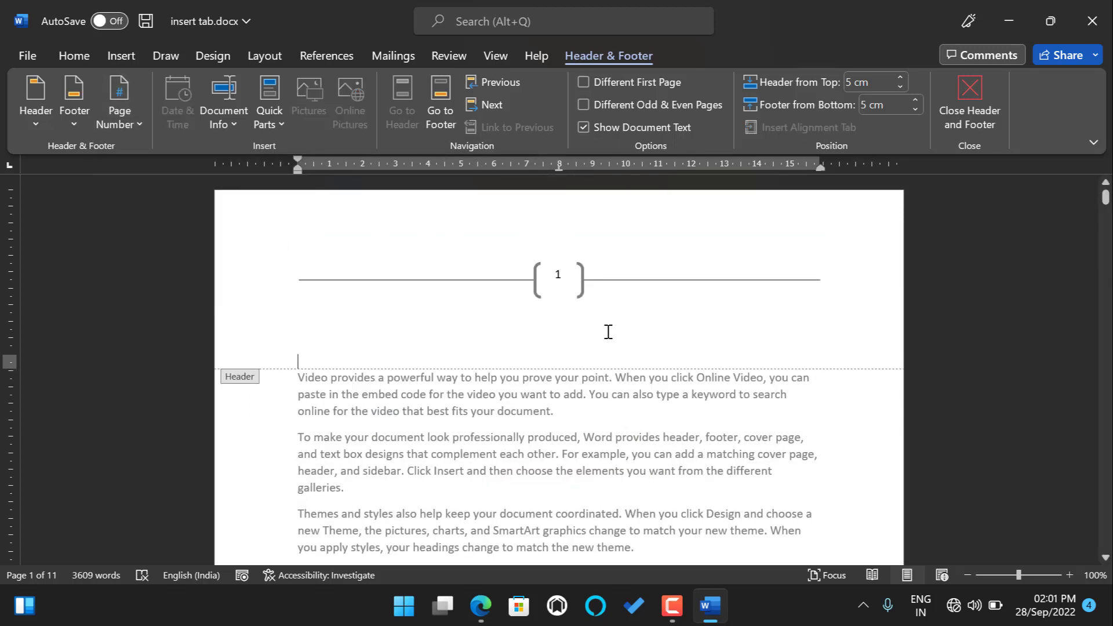
Insert an Accent Bar 4 page number at the bottom of the page.
{"action": "left_click", "coordinate": [133, 124]}
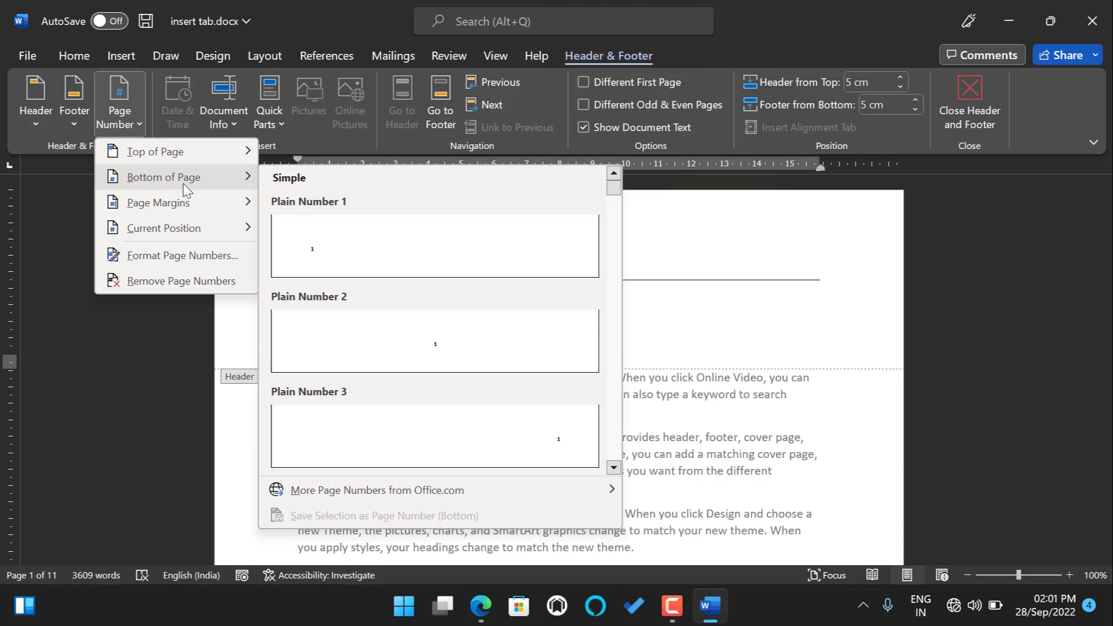
{"action": "scroll", "coordinate": [428, 246], "scroll_direction": "down", "scroll_amount": 3}
{"action": "scroll", "coordinate": [429, 247], "scroll_direction": "down", "scroll_amount": 3}
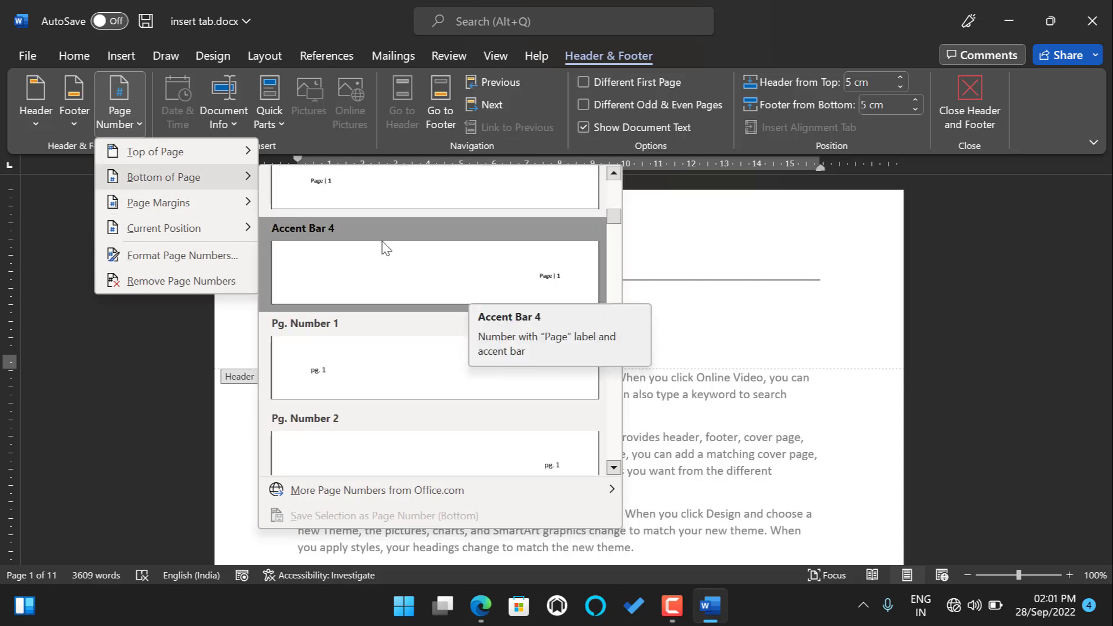
{"action": "left_click", "coordinate": [440, 272]}
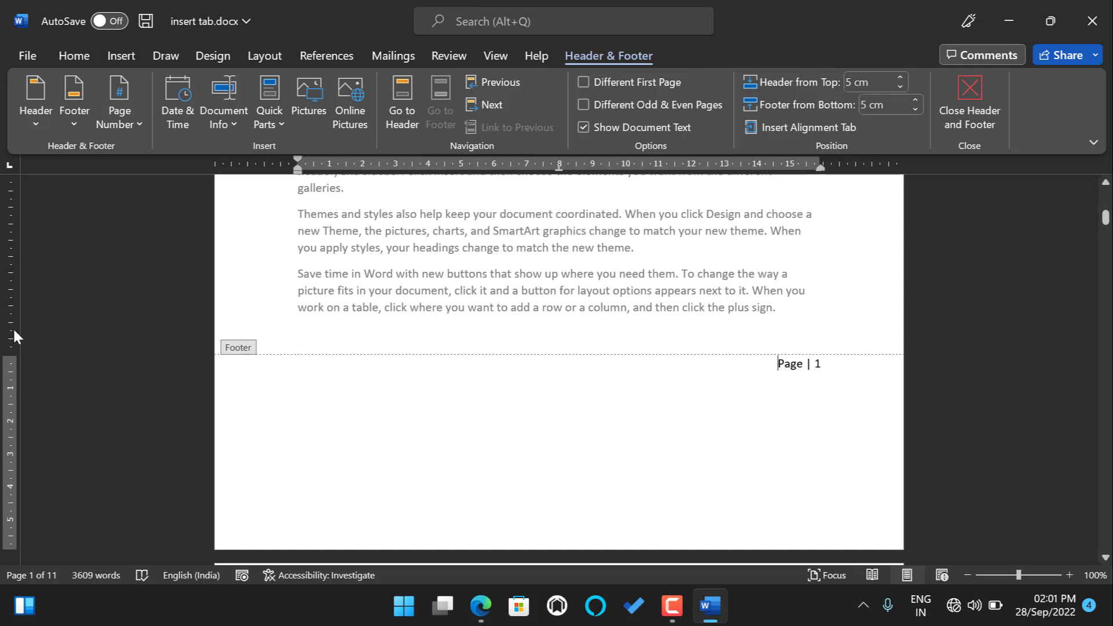
Add an Accent Bar, Left page number in the page margins and look further down the page.
{"action": "left_click", "coordinate": [140, 122]}
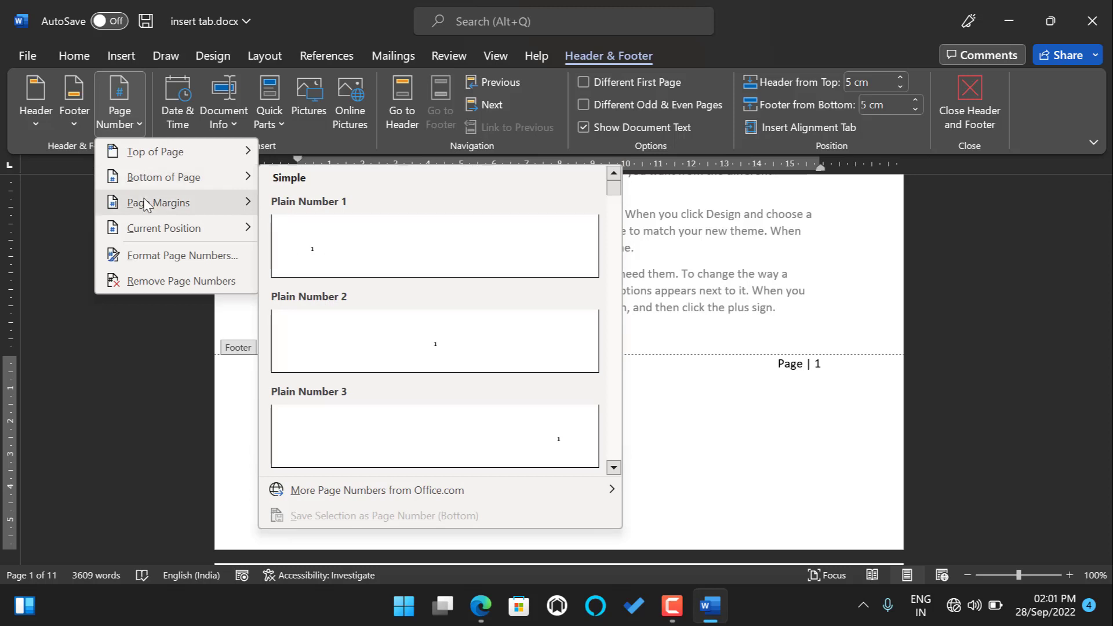
{"action": "mouse_move", "coordinate": [145, 203]}
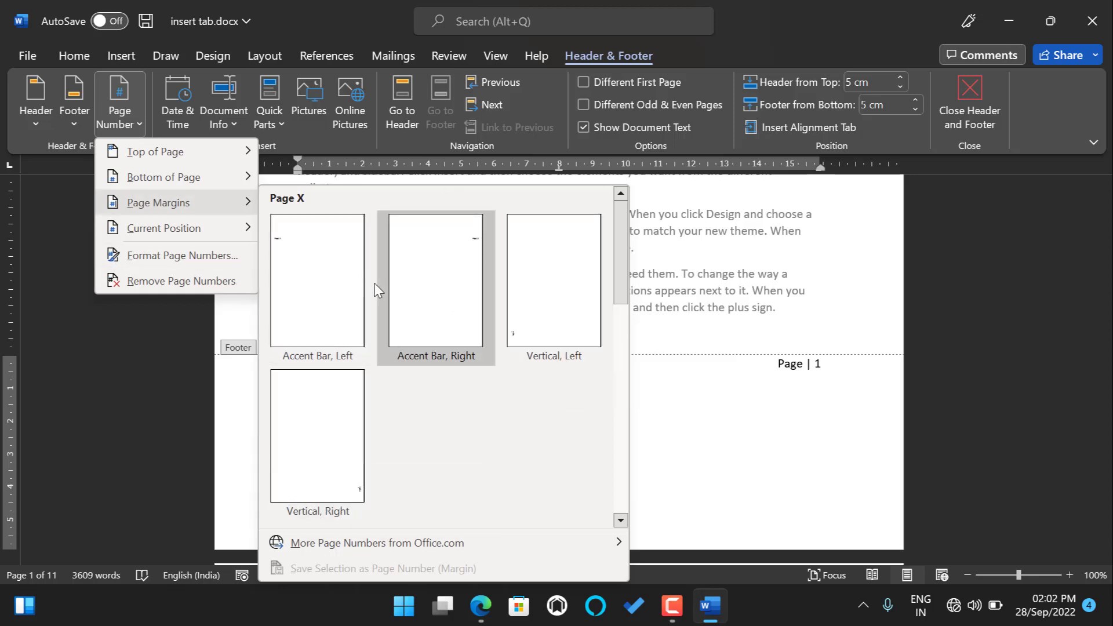
{"action": "left_click", "coordinate": [307, 252]}
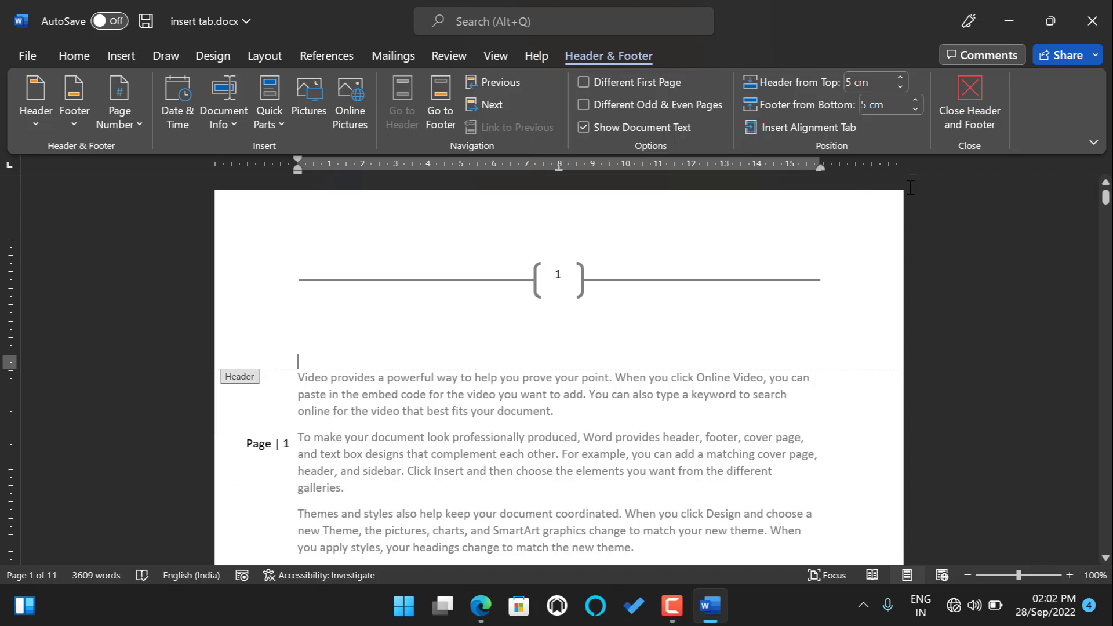
{"action": "left_click_drag", "start_coordinate": [1106, 203], "coordinate": [1064, 208]}
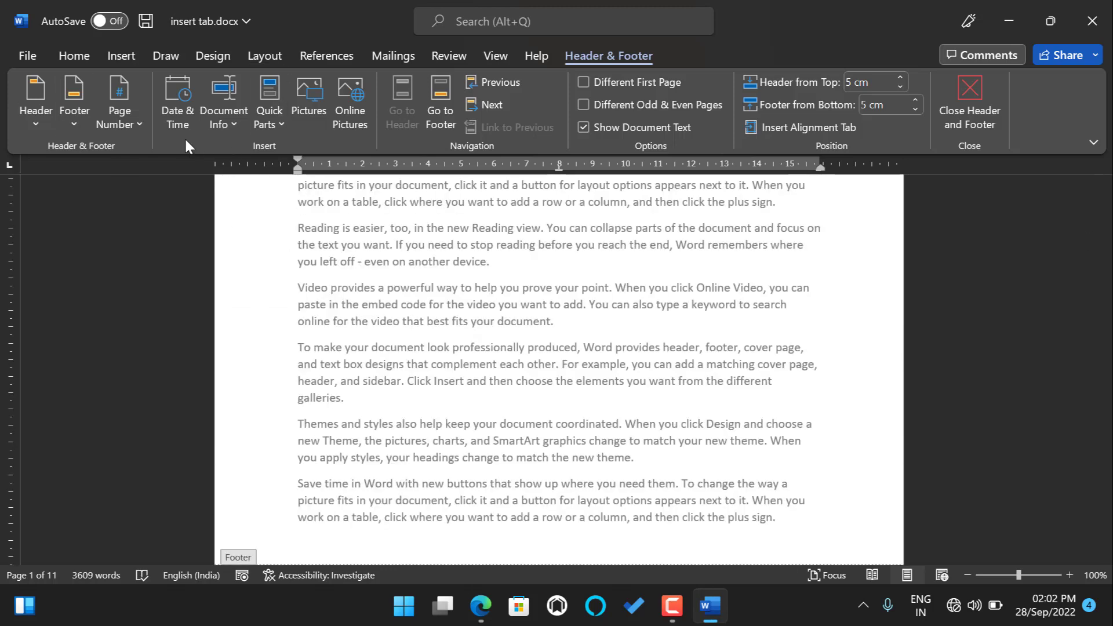
Insert a page number in the Brackets design at the current position in the header.
{"action": "left_click", "coordinate": [136, 118]}
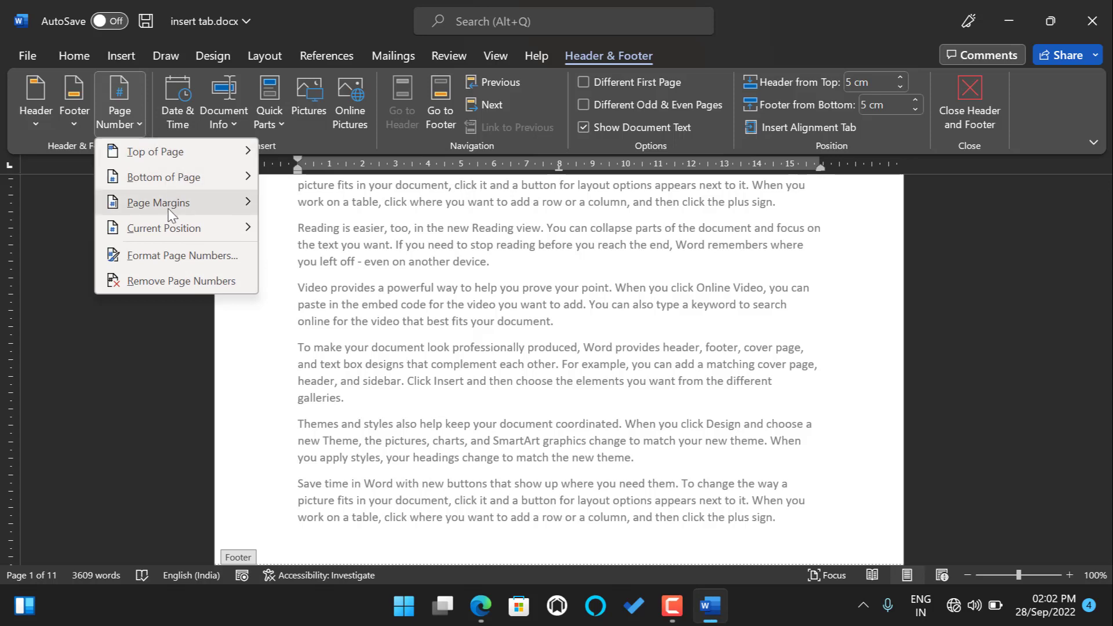
{"action": "mouse_move", "coordinate": [168, 227]}
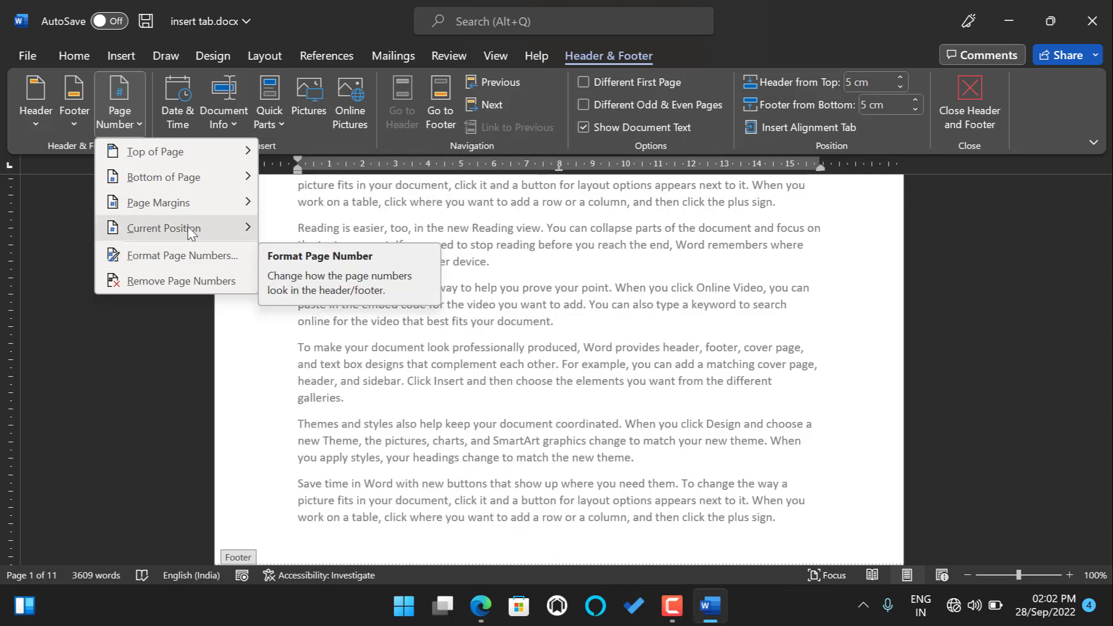
{"action": "scroll", "coordinate": [364, 272], "scroll_direction": "down", "scroll_amount": 10}
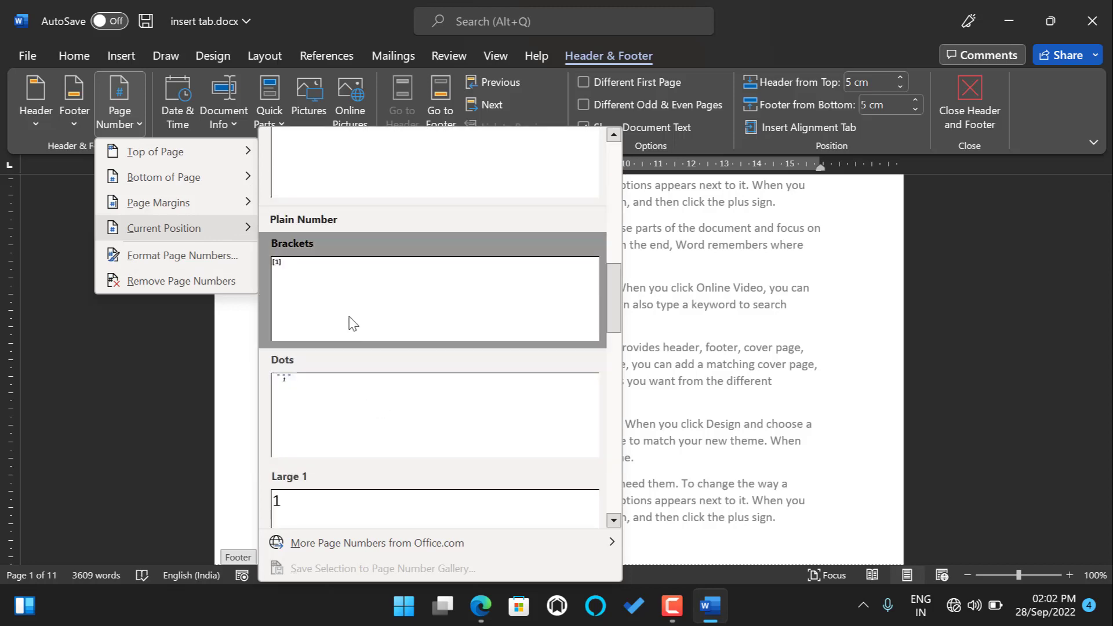
{"action": "left_click", "coordinate": [349, 317]}
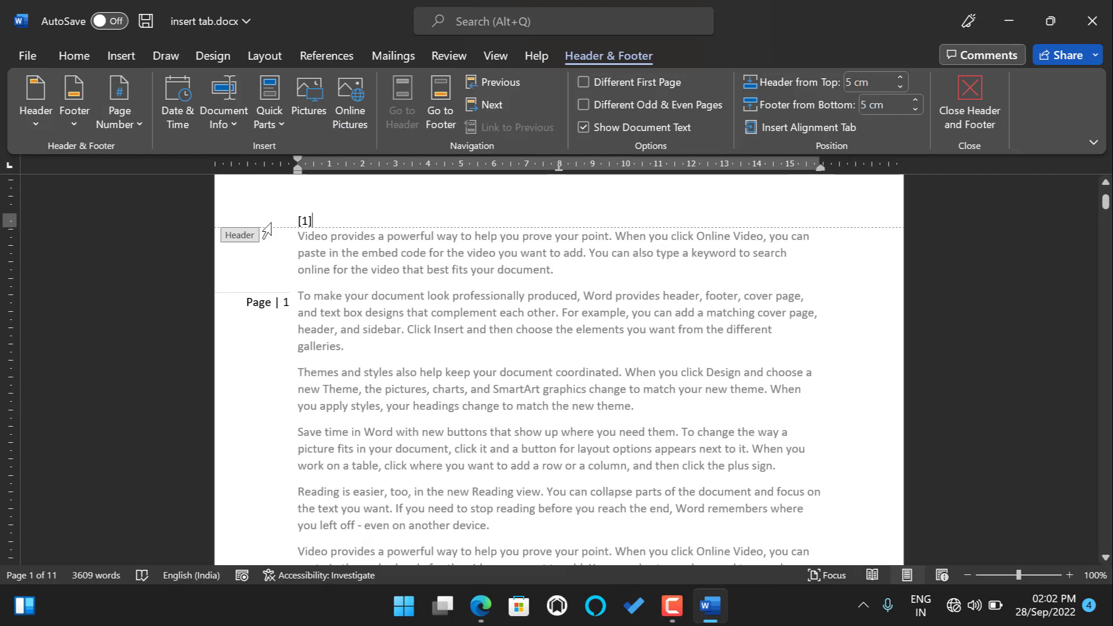
Leave the header and insert an Accent Bar 1 page number before the "Reading is easier" paragraph on page 1.
{"action": "double_click", "coordinate": [345, 436]}
{"action": "scroll", "coordinate": [296, 427], "scroll_direction": "down", "scroll_amount": 2}
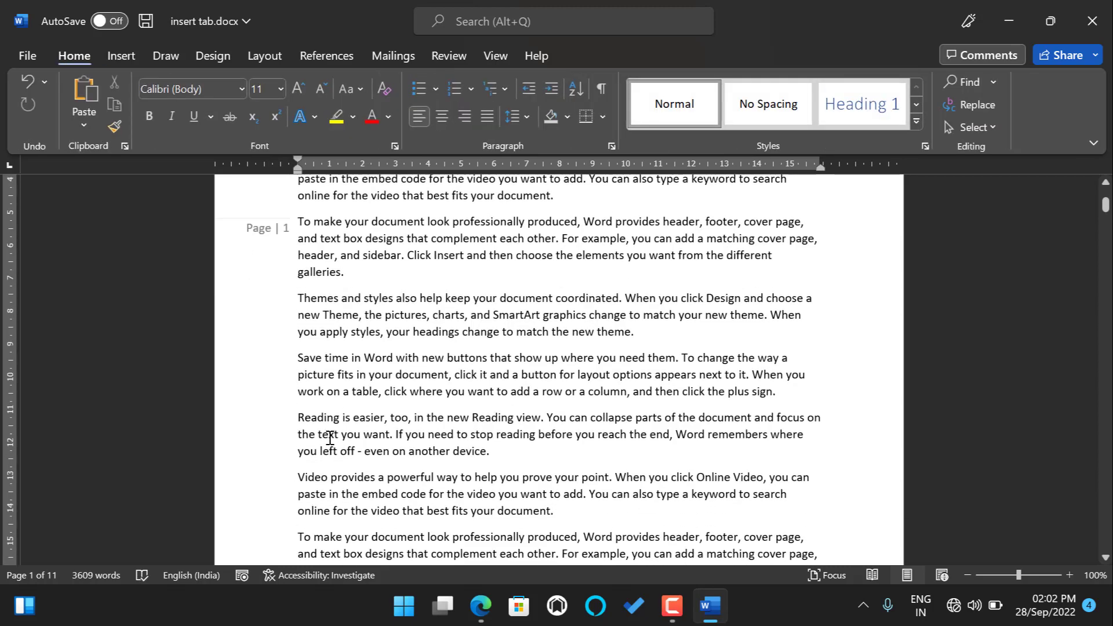
{"action": "left_click", "coordinate": [296, 426]}
{"action": "left_click", "coordinate": [300, 407]}
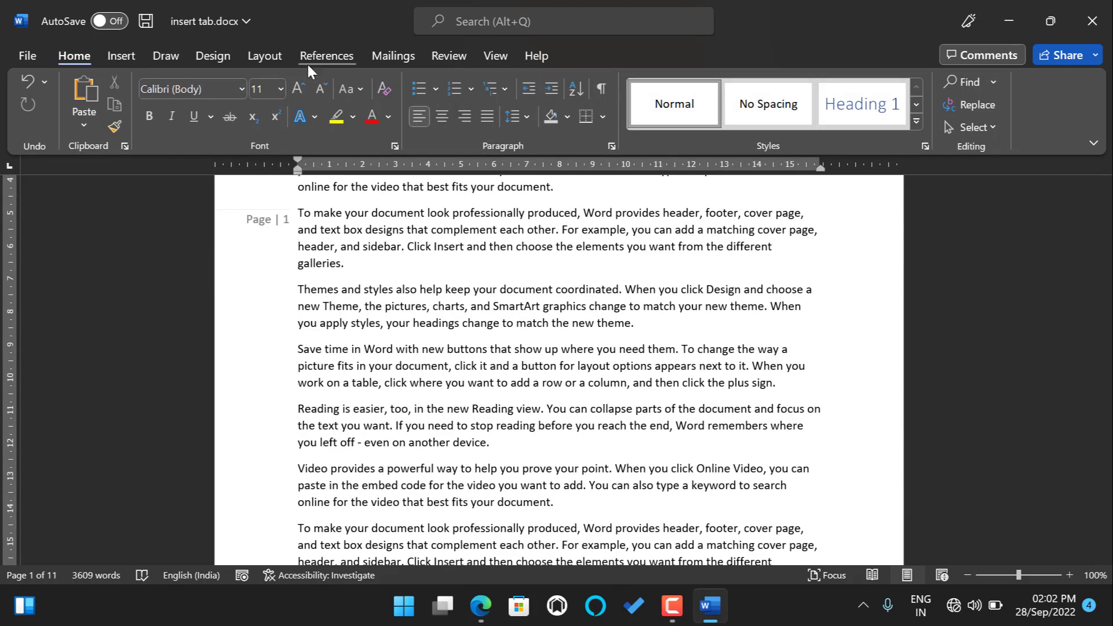
{"action": "left_click", "coordinate": [121, 56]}
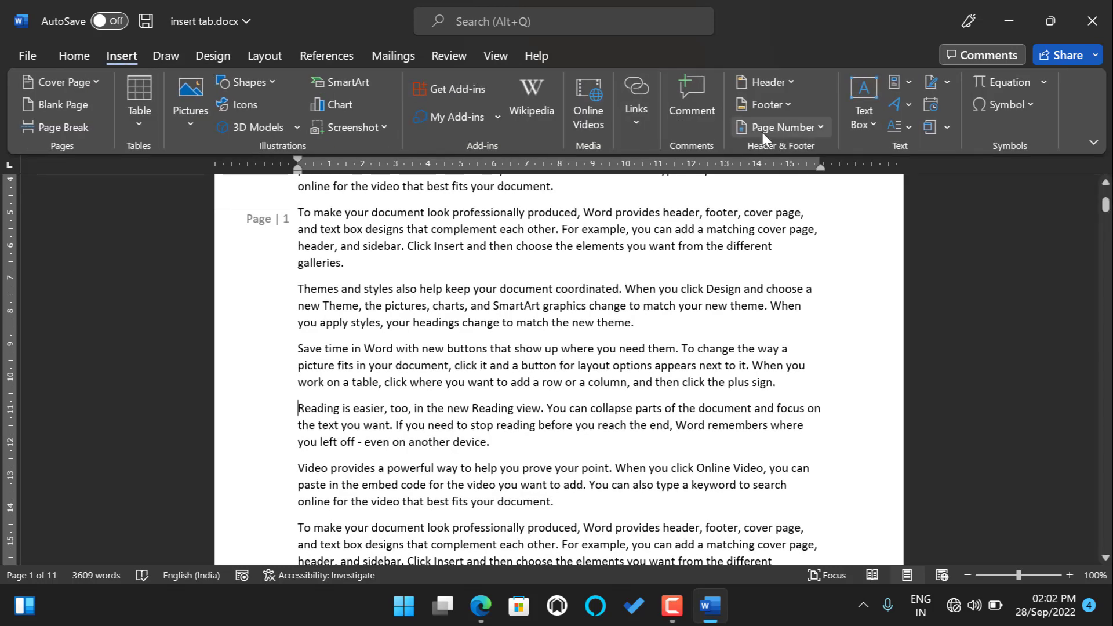
{"action": "left_click", "coordinate": [814, 124]}
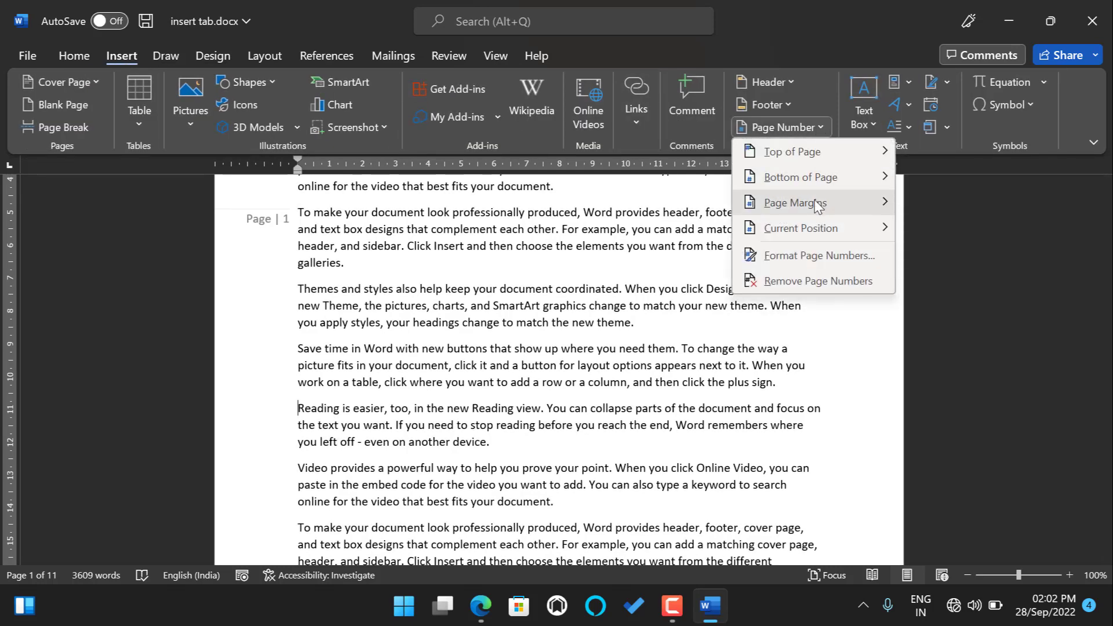
{"action": "mouse_move", "coordinate": [816, 239]}
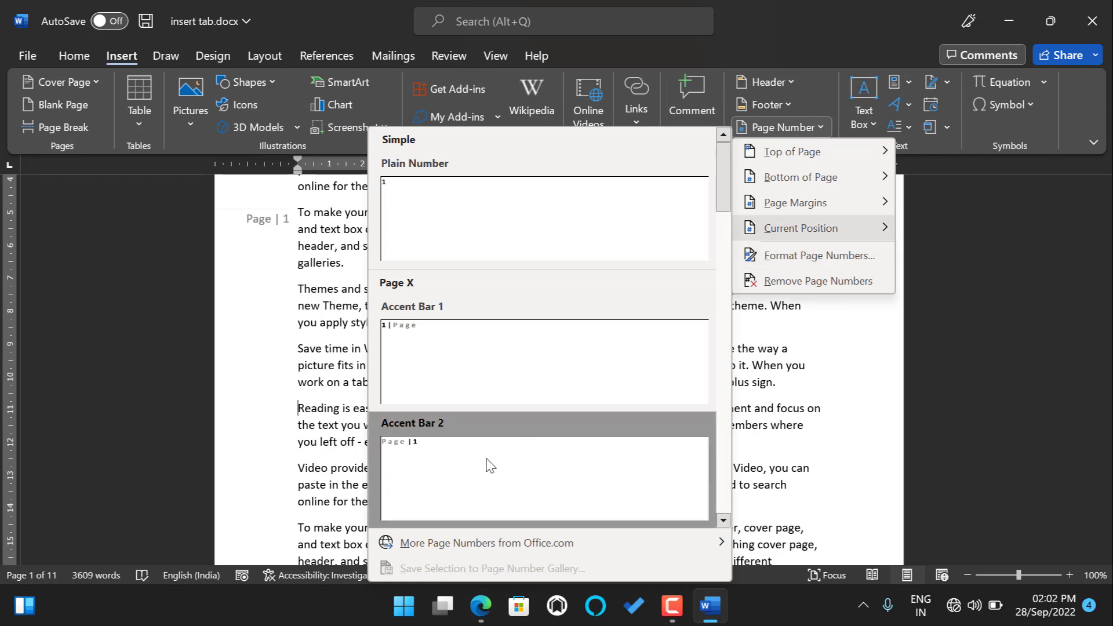
{"action": "left_click", "coordinate": [444, 335]}
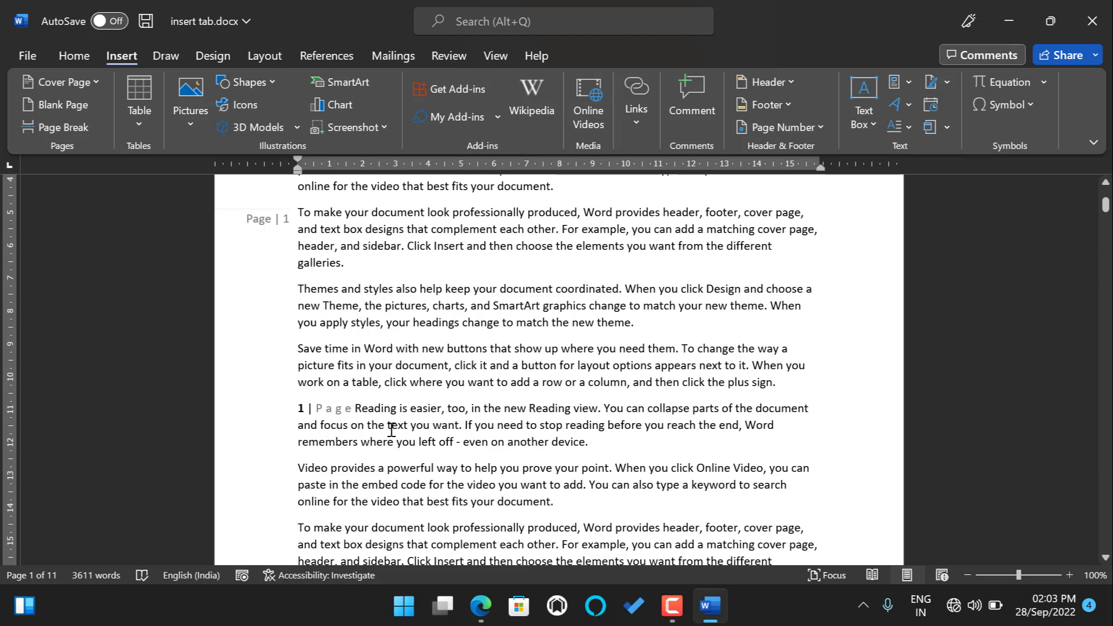
Insert a Plain Number page number at the current position before the last "Themes and styles" paragraph on page 2.
{"action": "scroll", "coordinate": [325, 429], "scroll_direction": "down", "scroll_amount": 4}
{"action": "scroll", "coordinate": [342, 421], "scroll_direction": "down", "scroll_amount": 9}
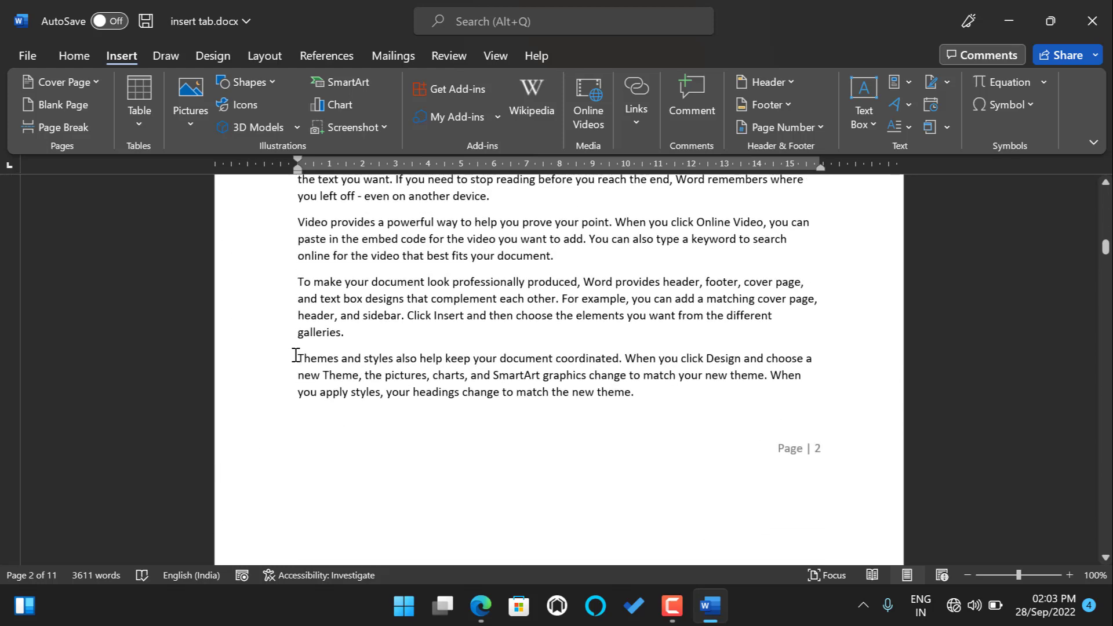
{"action": "left_click", "coordinate": [298, 357]}
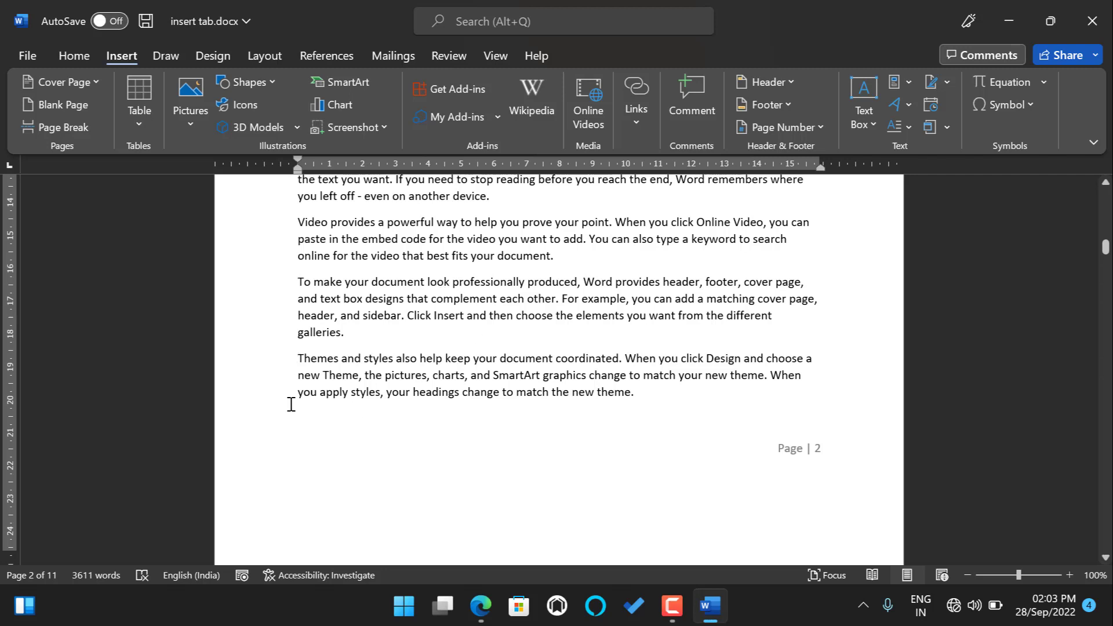
{"action": "left_click", "coordinate": [806, 126]}
{"action": "mouse_move", "coordinate": [829, 232]}
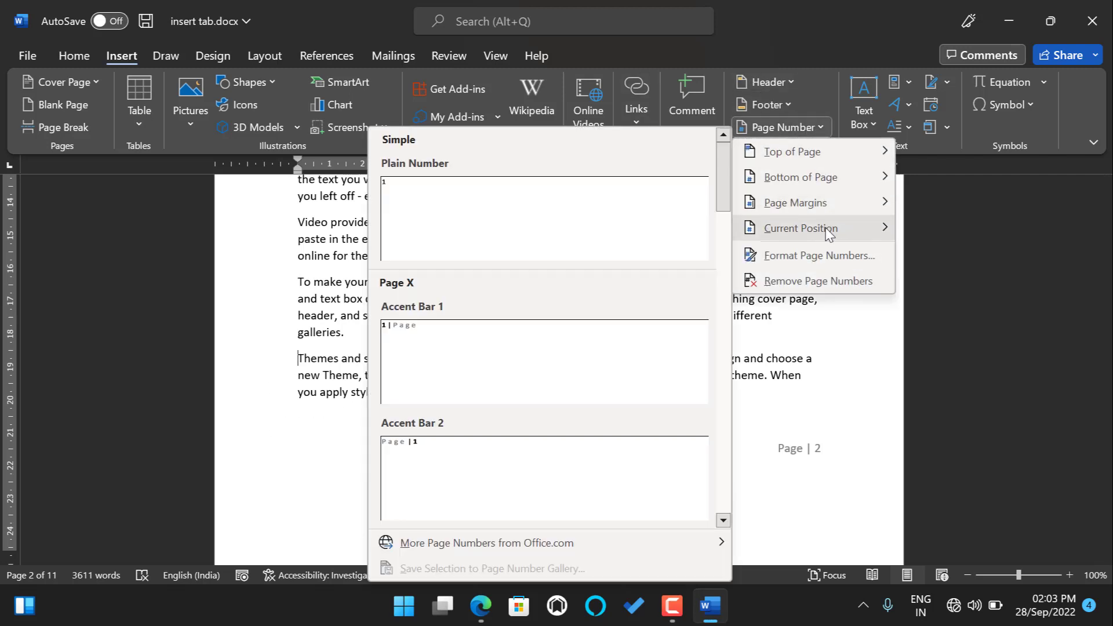
{"action": "scroll", "coordinate": [596, 323], "scroll_direction": "down", "scroll_amount": 5}
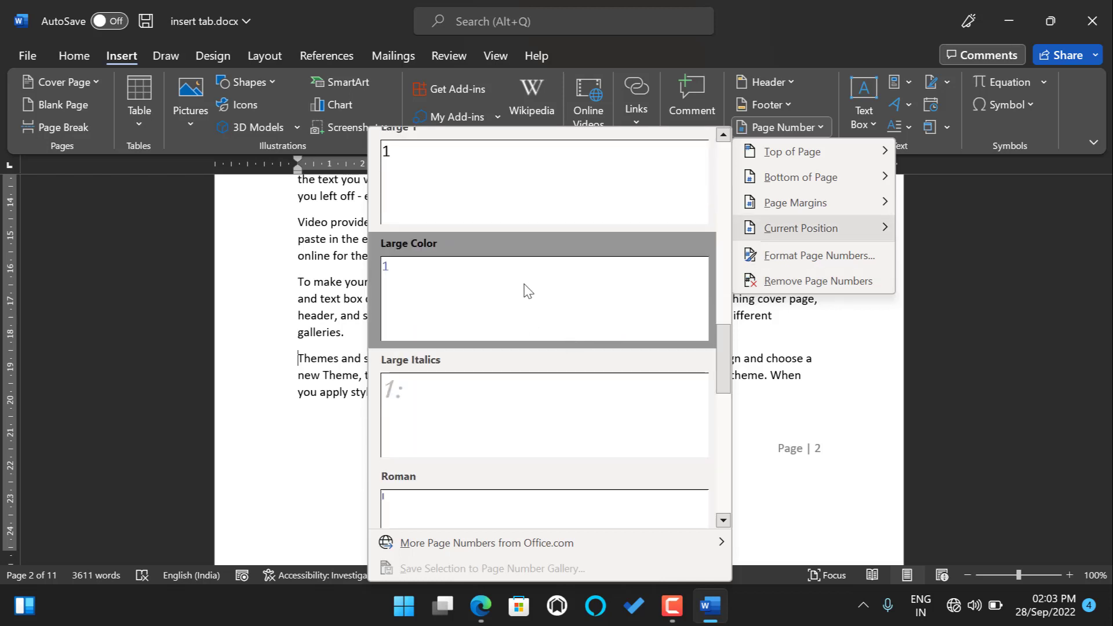
{"action": "scroll", "coordinate": [487, 169], "scroll_direction": "up", "scroll_amount": 5}
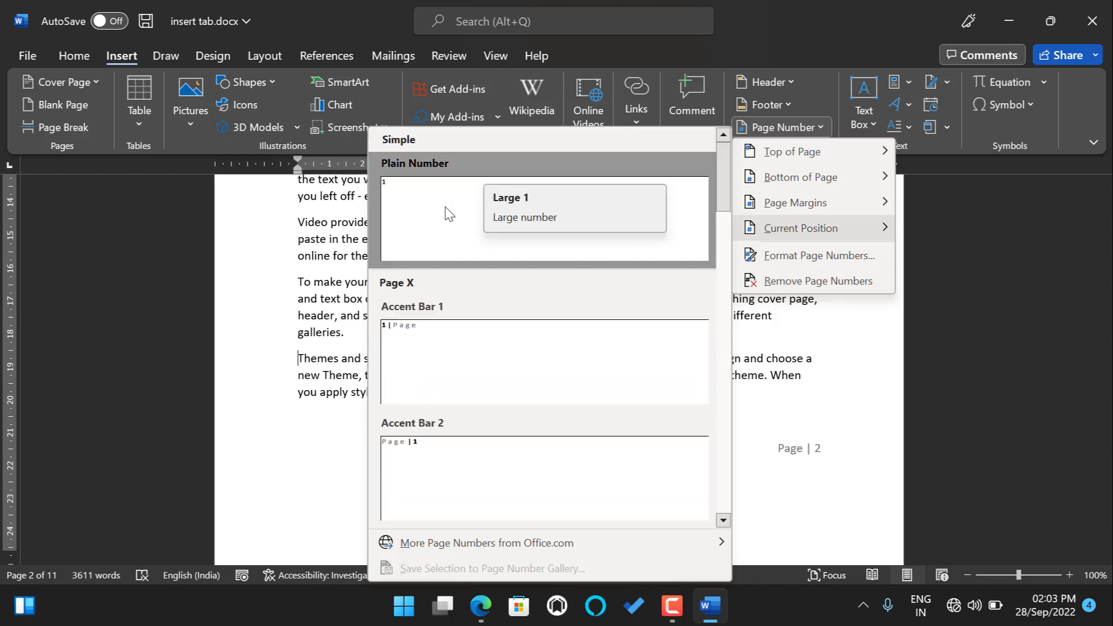
{"action": "left_click", "coordinate": [448, 214]}
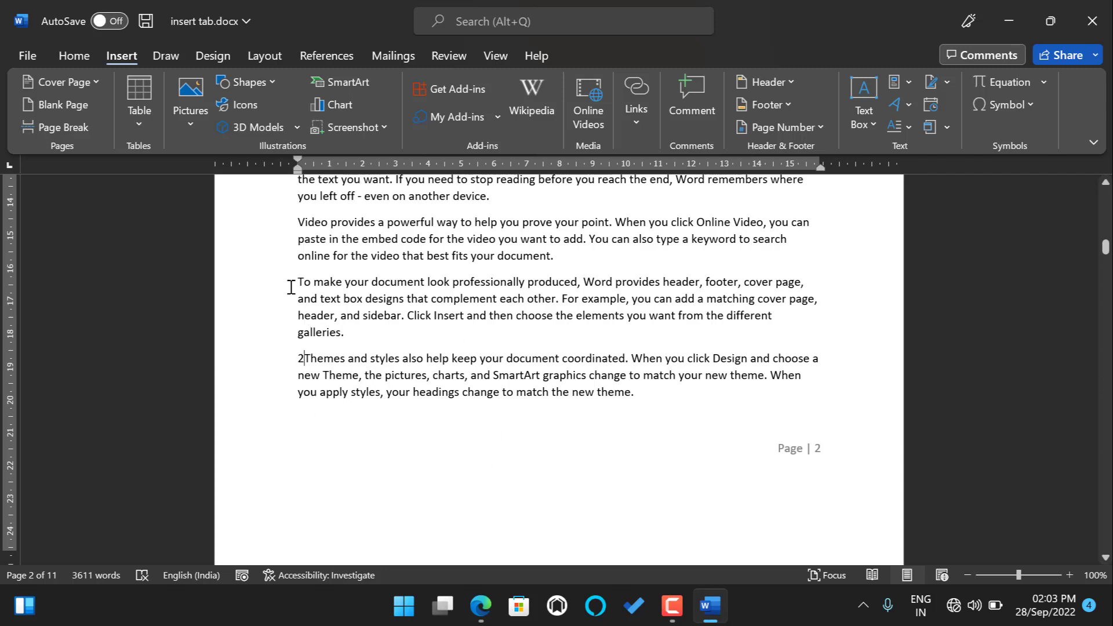
Remove the page numbers from the document and check pages 1 and 2.
{"action": "scroll", "coordinate": [302, 429], "scroll_direction": "up", "scroll_amount": 5}
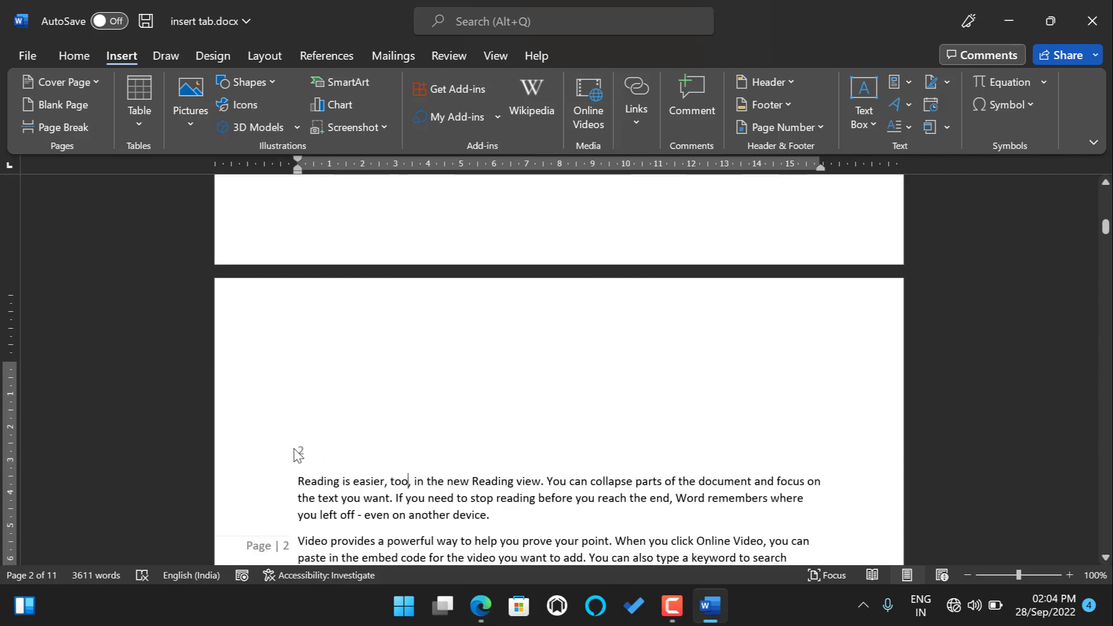
{"action": "scroll", "coordinate": [594, 420], "scroll_direction": "down", "scroll_amount": 5}
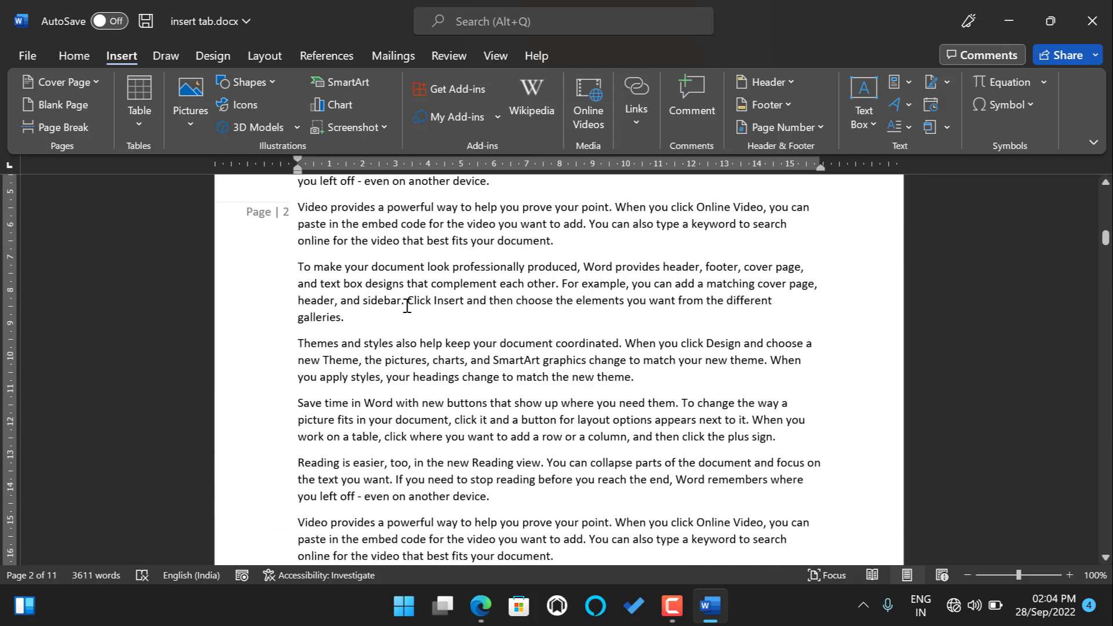
{"action": "left_click", "coordinate": [822, 123]}
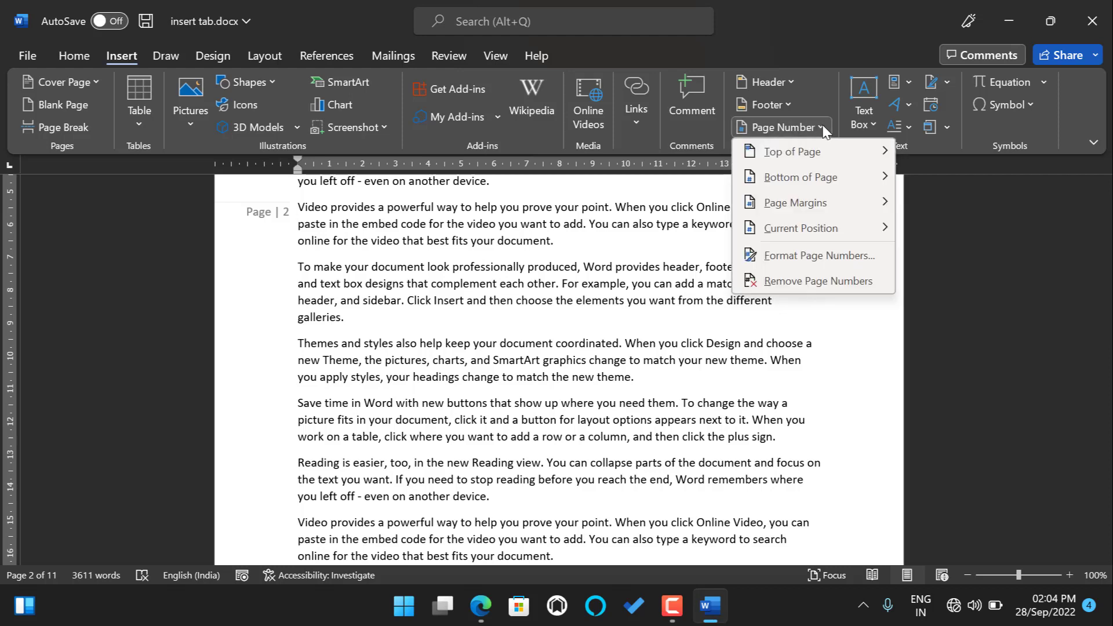
{"action": "left_click", "coordinate": [821, 287]}
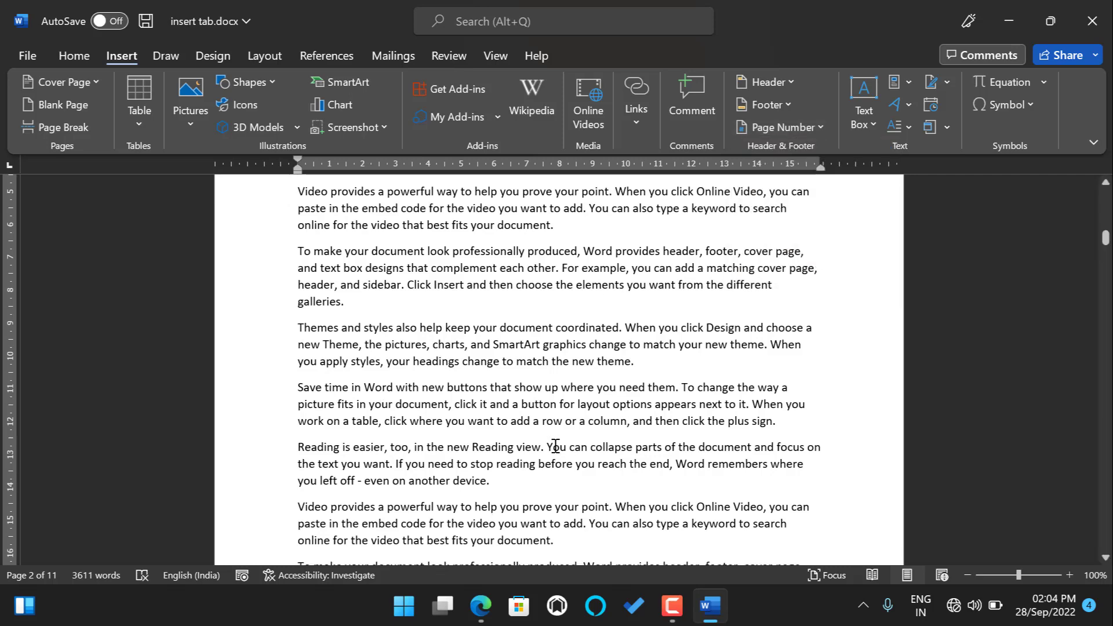
{"action": "scroll", "coordinate": [556, 452], "scroll_direction": "up", "scroll_amount": 10}
{"action": "scroll", "coordinate": [560, 444], "scroll_direction": "up", "scroll_amount": 5}
{"action": "left_click_drag", "start_coordinate": [1107, 215], "coordinate": [1072, 200]}
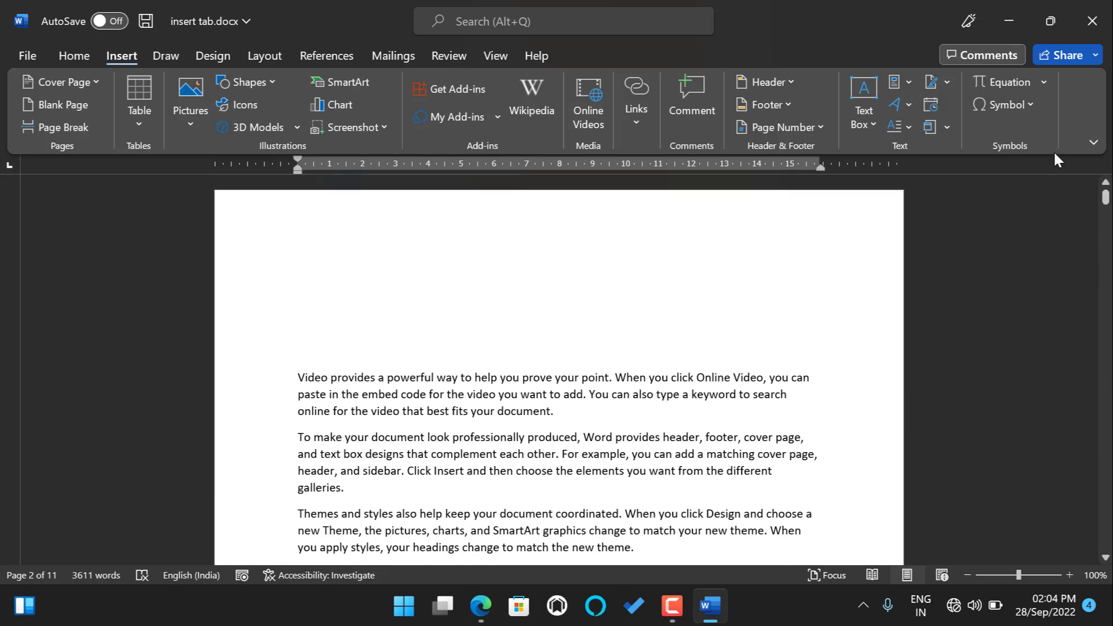
{"action": "left_click", "coordinate": [814, 127]}
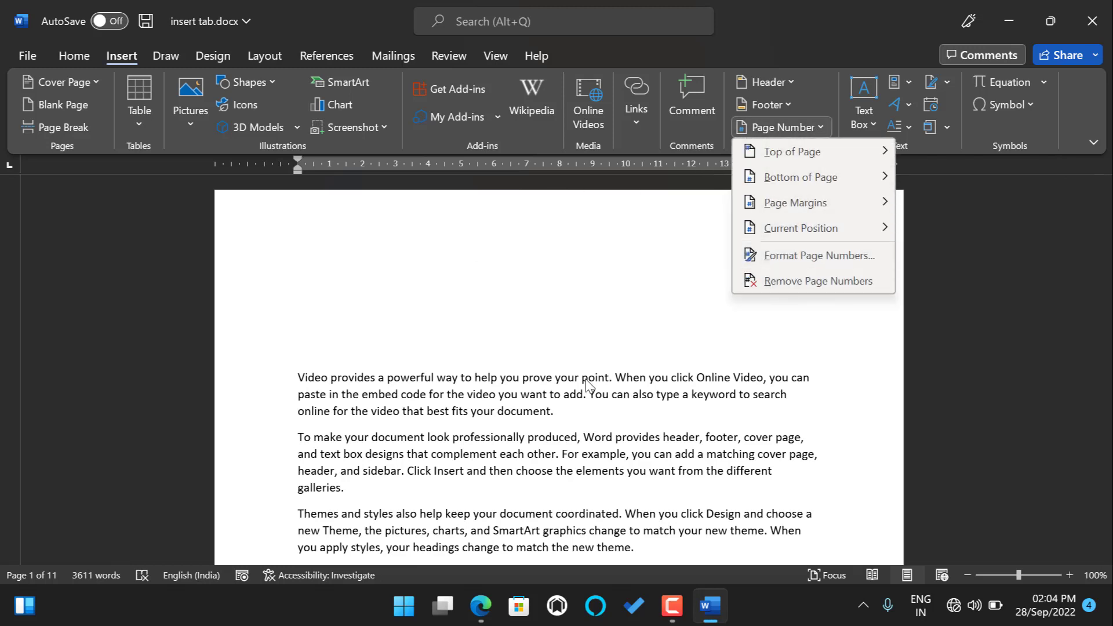
{"action": "left_click", "coordinate": [540, 379]}
{"action": "left_click", "coordinate": [789, 82]}
{"action": "left_click", "coordinate": [790, 87]}
{"action": "left_click", "coordinate": [791, 103]}
{"action": "left_click", "coordinate": [791, 103]}
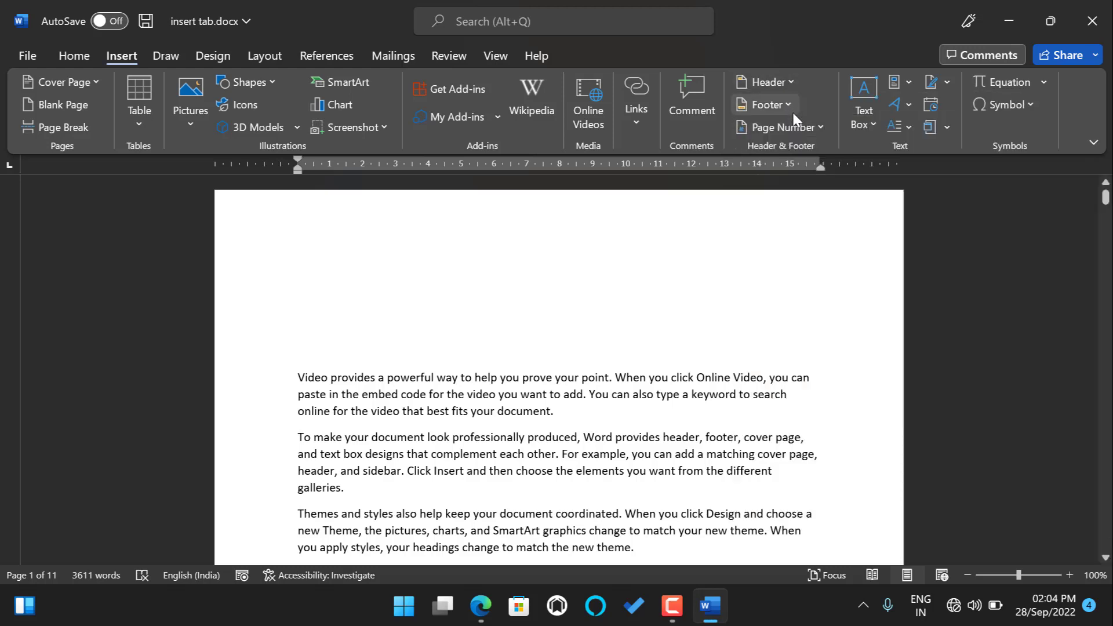
{"action": "left_click", "coordinate": [818, 127]}
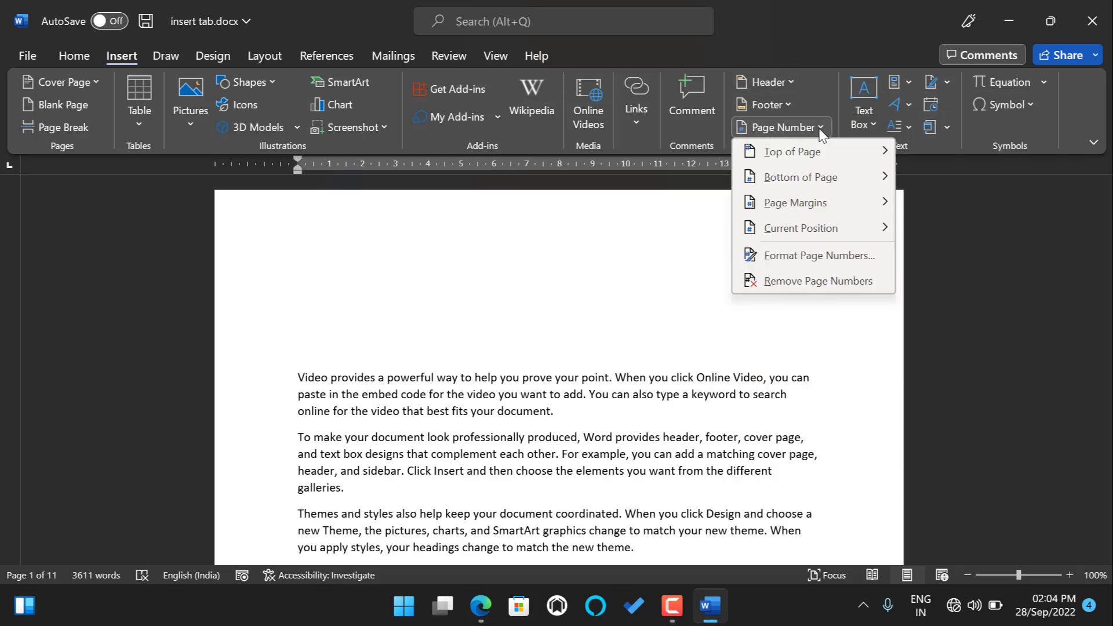
{"action": "left_click", "coordinate": [819, 128]}
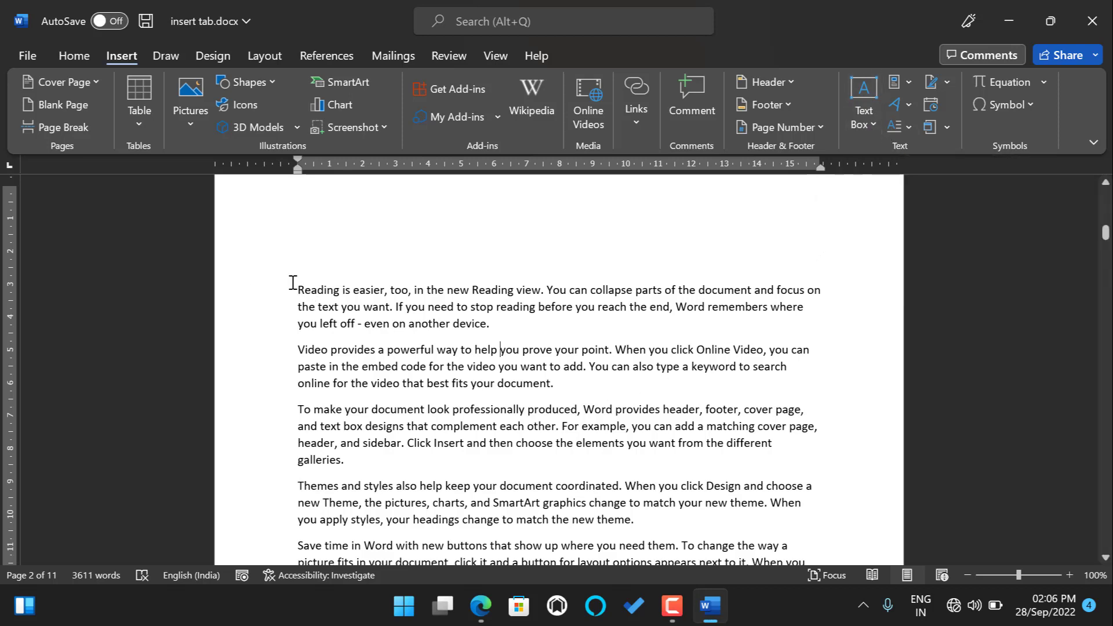
Insert an Integral Sidebar text box on page 2 from the built-in text box designs.
{"action": "left_click_drag", "start_coordinate": [295, 293], "coordinate": [351, 459]}
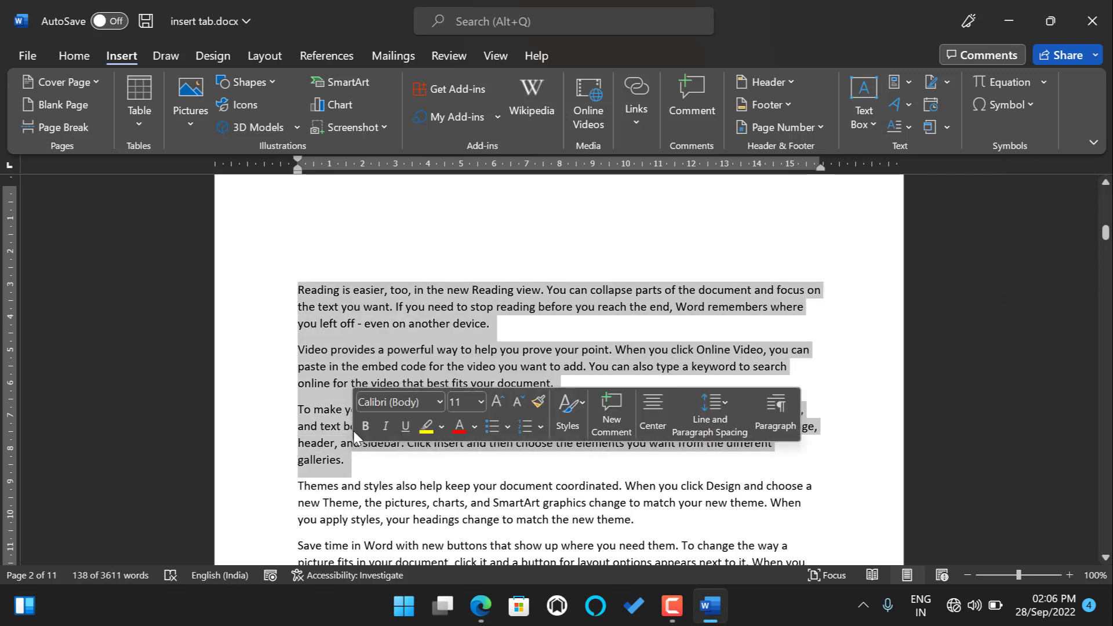
{"action": "left_click", "coordinate": [405, 283]}
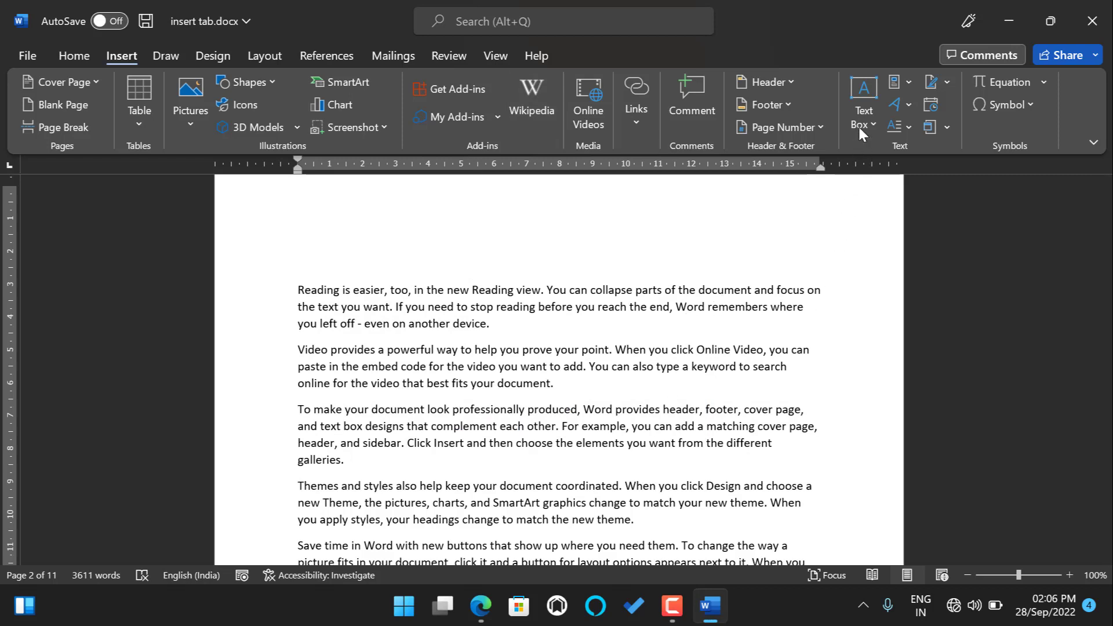
{"action": "left_click", "coordinate": [872, 119]}
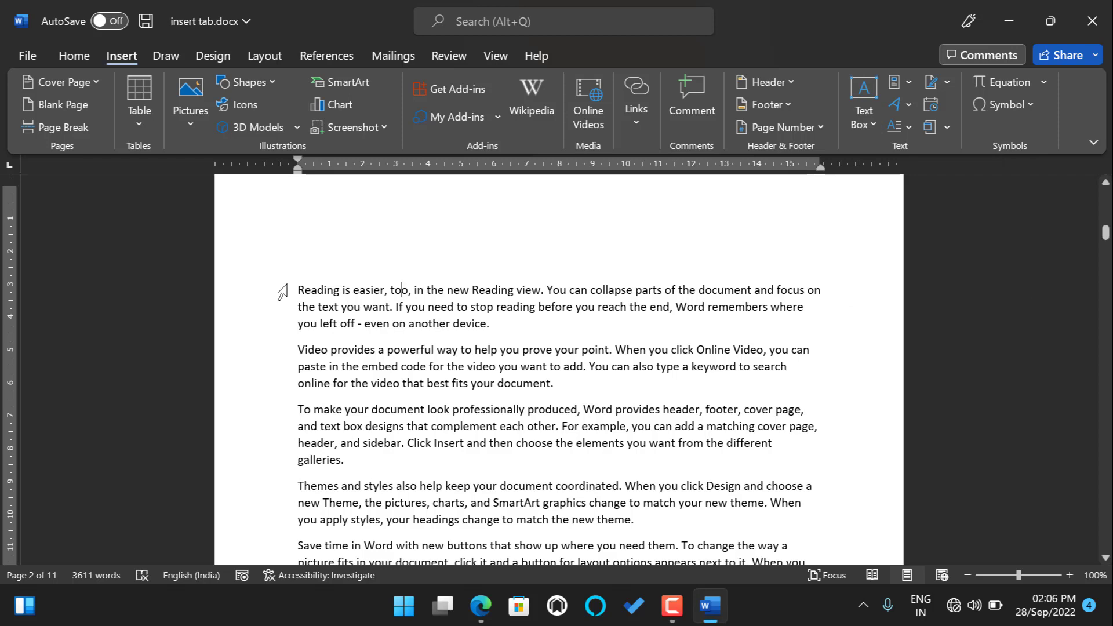
{"action": "left_click", "coordinate": [873, 123]}
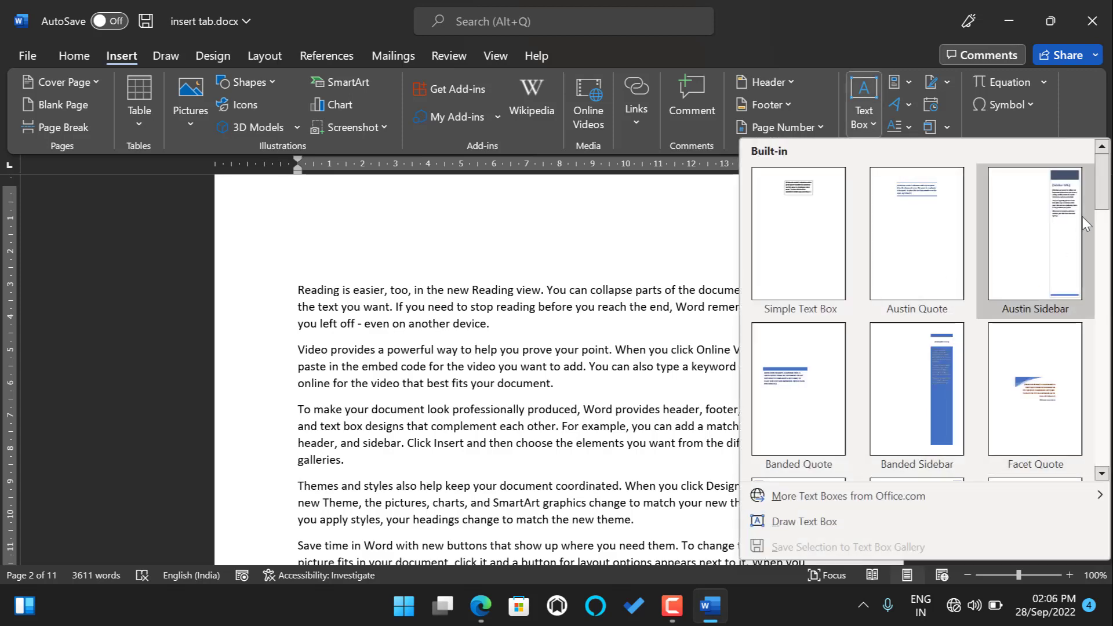
{"action": "left_click_drag", "start_coordinate": [1104, 197], "coordinate": [1082, 226]}
{"action": "scroll", "coordinate": [1015, 244], "scroll_direction": "down", "scroll_amount": 3}
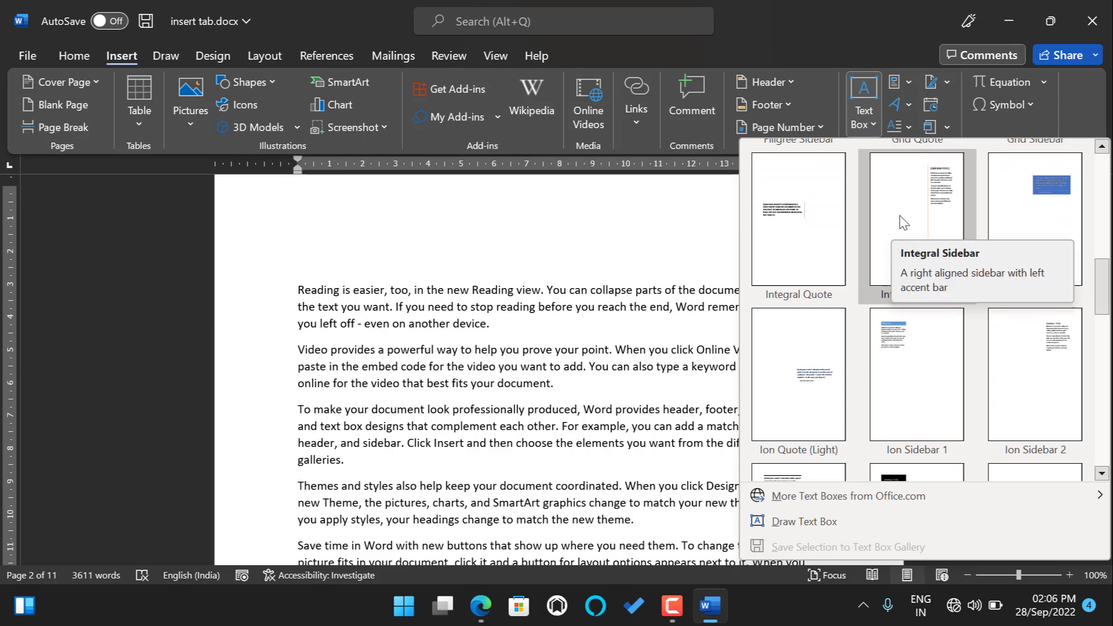
{"action": "left_click", "coordinate": [906, 272]}
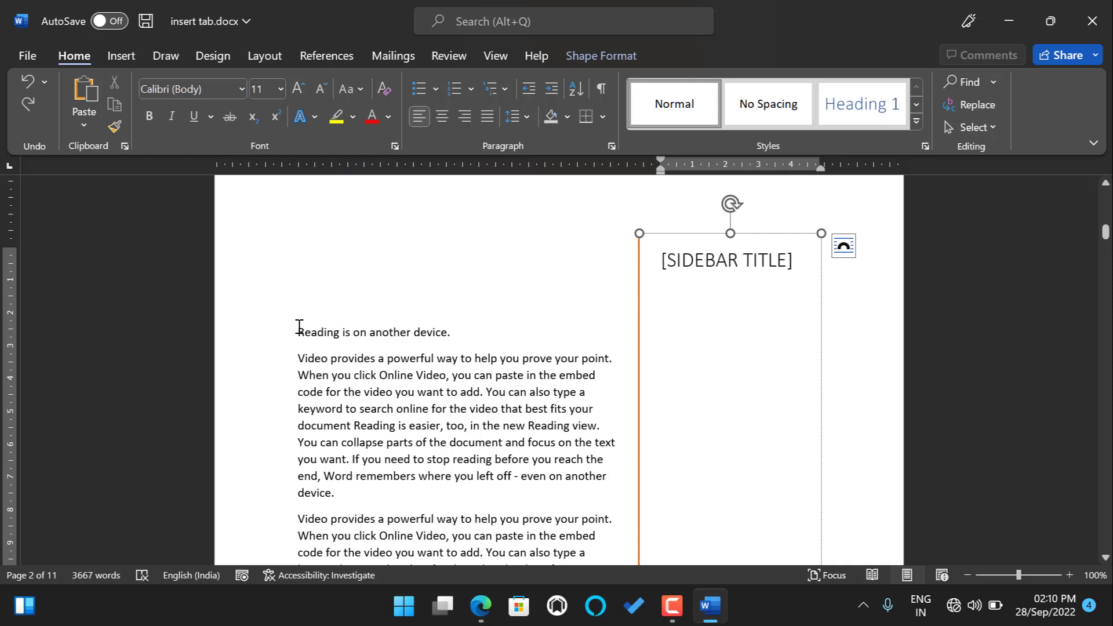
Move "Reading is on another de" into the sidebar's body and copy the first "Video provides" passage through "want to add" beneath it.
{"action": "mouse_move", "coordinate": [302, 331]}
{"action": "left_mouse_down"}
{"action": "mouse_move", "coordinate": [331, 375]}
{"action": "mouse_move", "coordinate": [429, 375]}
{"action": "mouse_move", "coordinate": [452, 335]}
{"action": "mouse_move", "coordinate": [371, 329]}
{"action": "mouse_move", "coordinate": [340, 342]}
{"action": "mouse_move", "coordinate": [452, 333]}
{"action": "mouse_move", "coordinate": [432, 394]}
{"action": "mouse_move", "coordinate": [406, 393]}
{"action": "mouse_move", "coordinate": [353, 460]}
{"action": "mouse_move", "coordinate": [355, 484]}
{"action": "mouse_move", "coordinate": [413, 331]}
{"action": "mouse_move", "coordinate": [450, 360]}
{"action": "mouse_move", "coordinate": [567, 390]}
{"action": "mouse_move", "coordinate": [750, 423]}
{"action": "mouse_move", "coordinate": [749, 413]}
{"action": "left_mouse_up"}
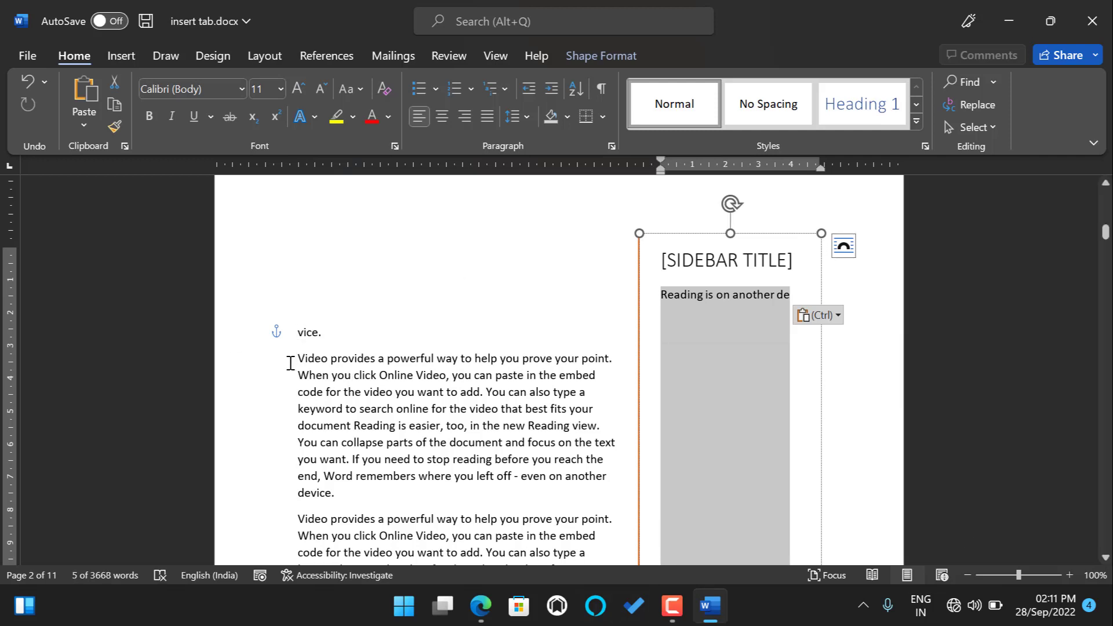
{"action": "left_click", "coordinate": [772, 423]}
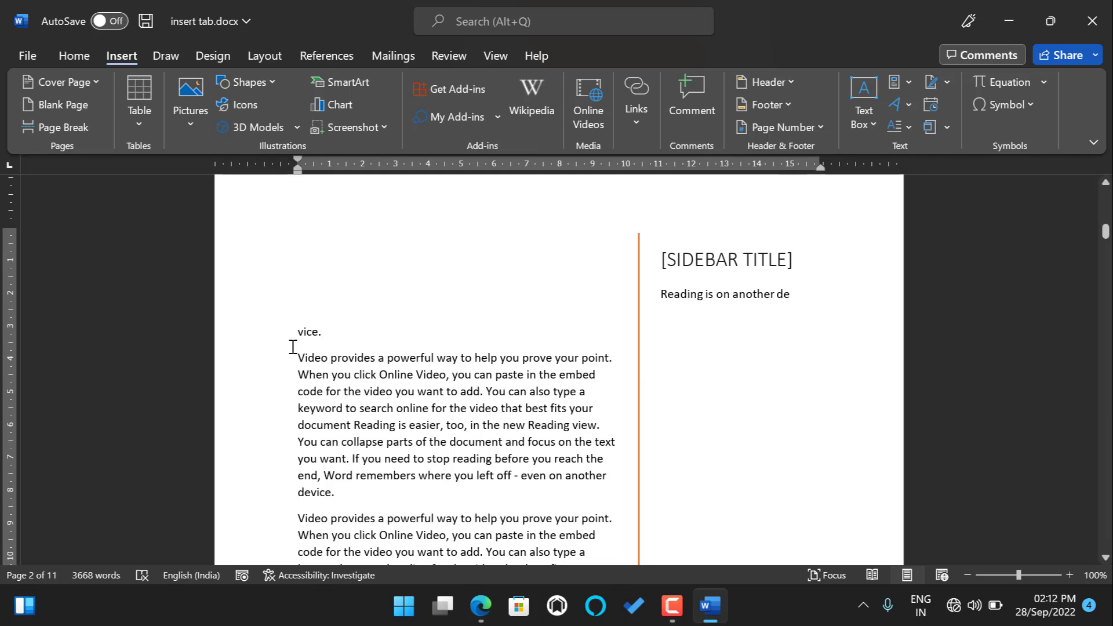
{"action": "left_click_drag", "start_coordinate": [300, 356], "coordinate": [479, 393]}
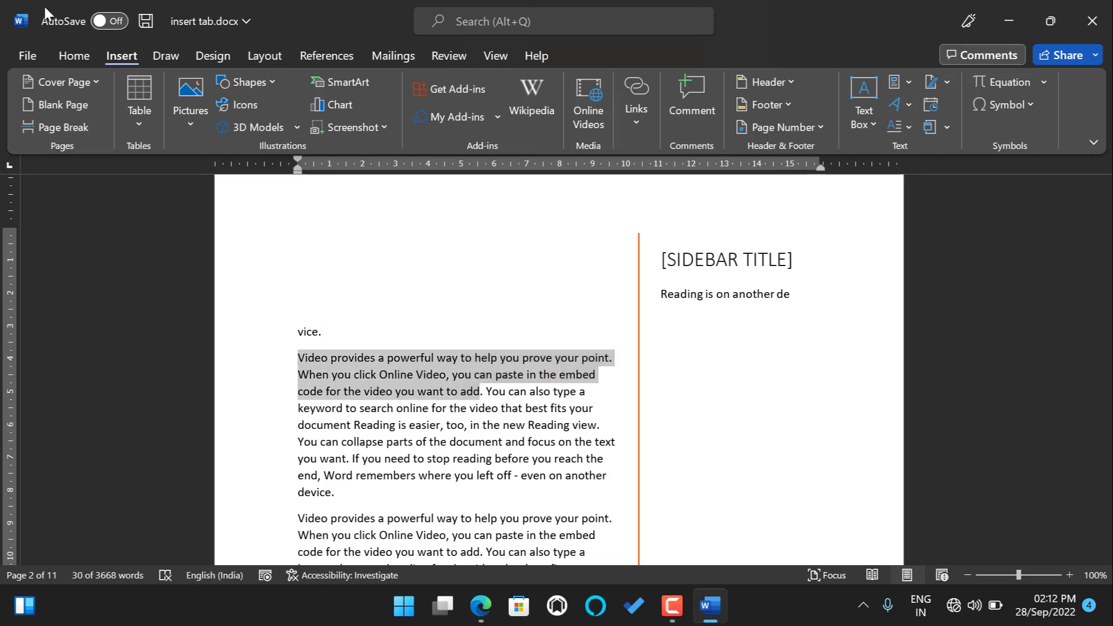
{"action": "left_click", "coordinate": [72, 56]}
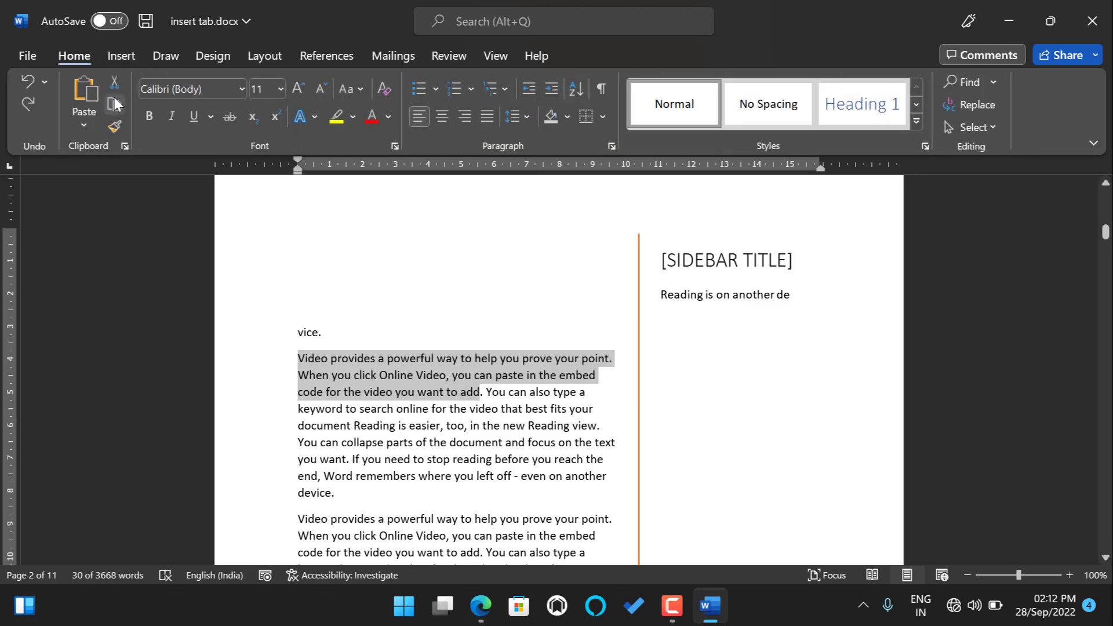
{"action": "left_click", "coordinate": [667, 328]}
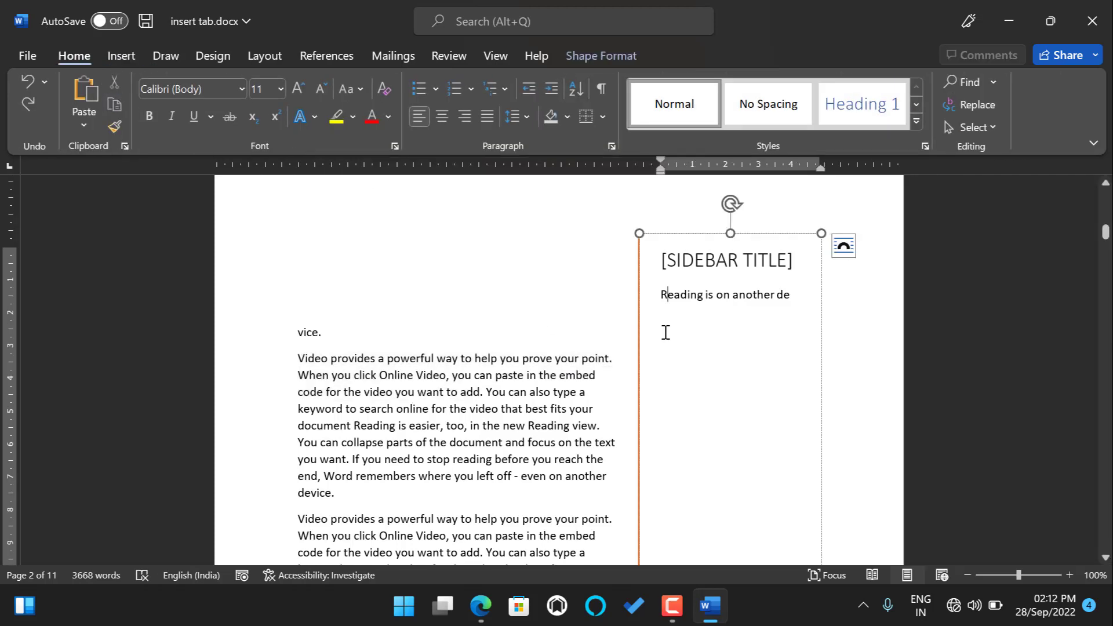
{"action": "double_click", "coordinate": [665, 334]}
{"action": "left_click", "coordinate": [662, 340]}
{"action": "left_click", "coordinate": [84, 95]}
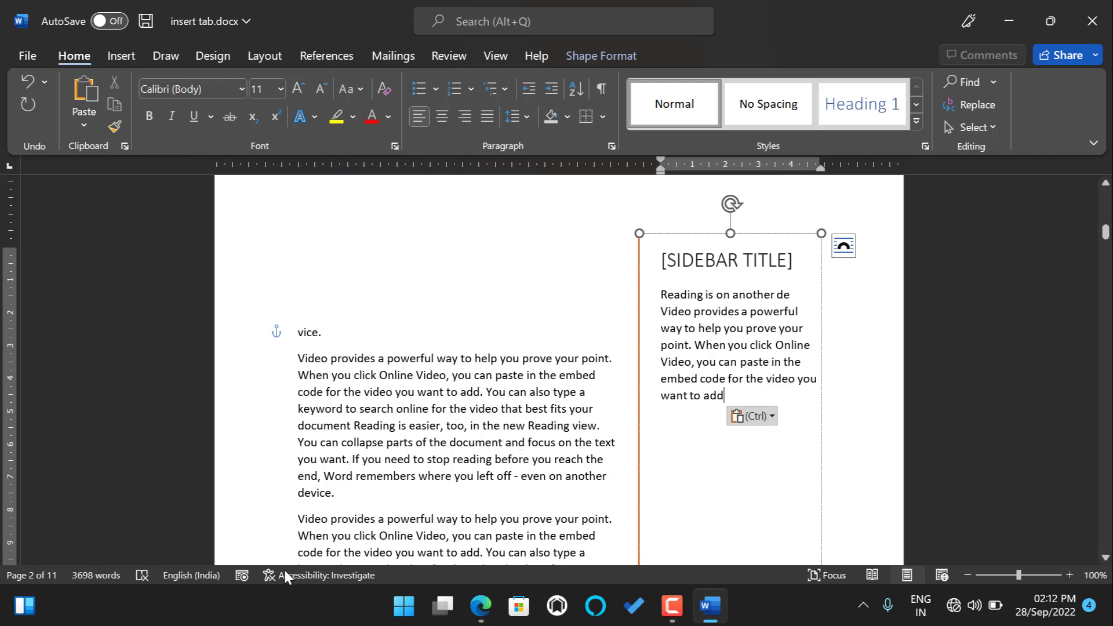
Draw an empty text box about 3.1 cm high and 8.9 cm wide below the last paragraph on page 2.
{"action": "left_click", "coordinate": [120, 55]}
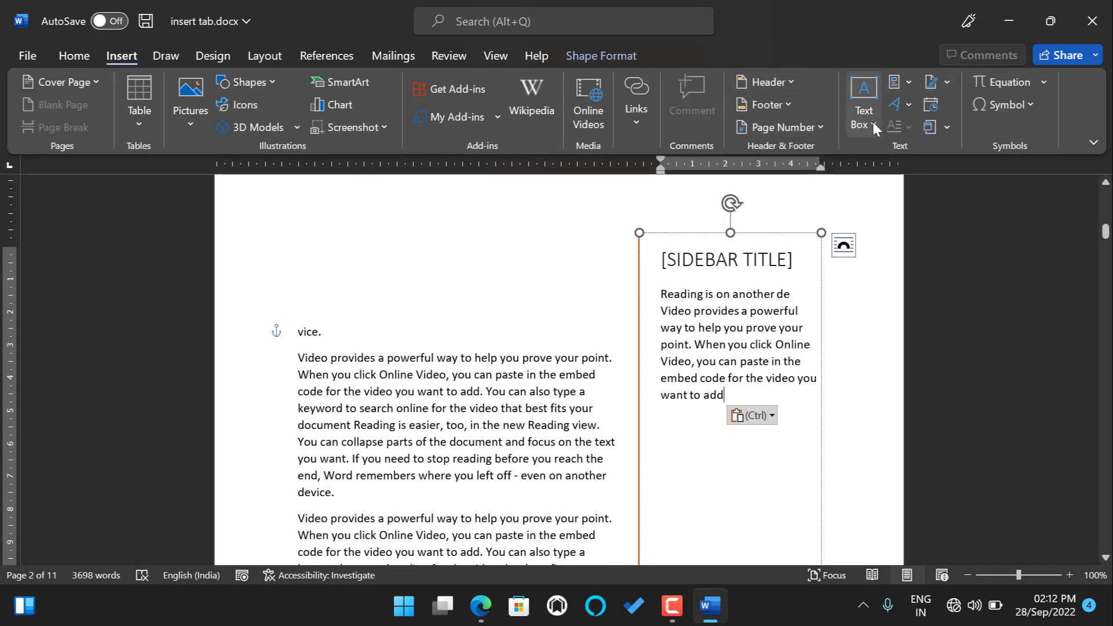
{"action": "left_click", "coordinate": [874, 125]}
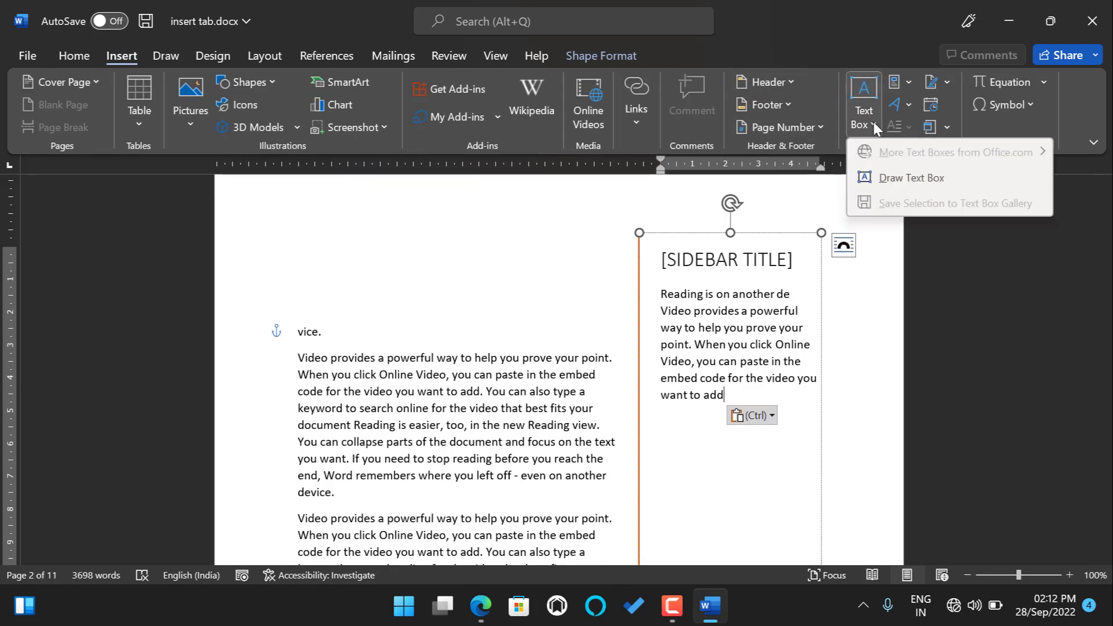
{"action": "left_click", "coordinate": [883, 180]}
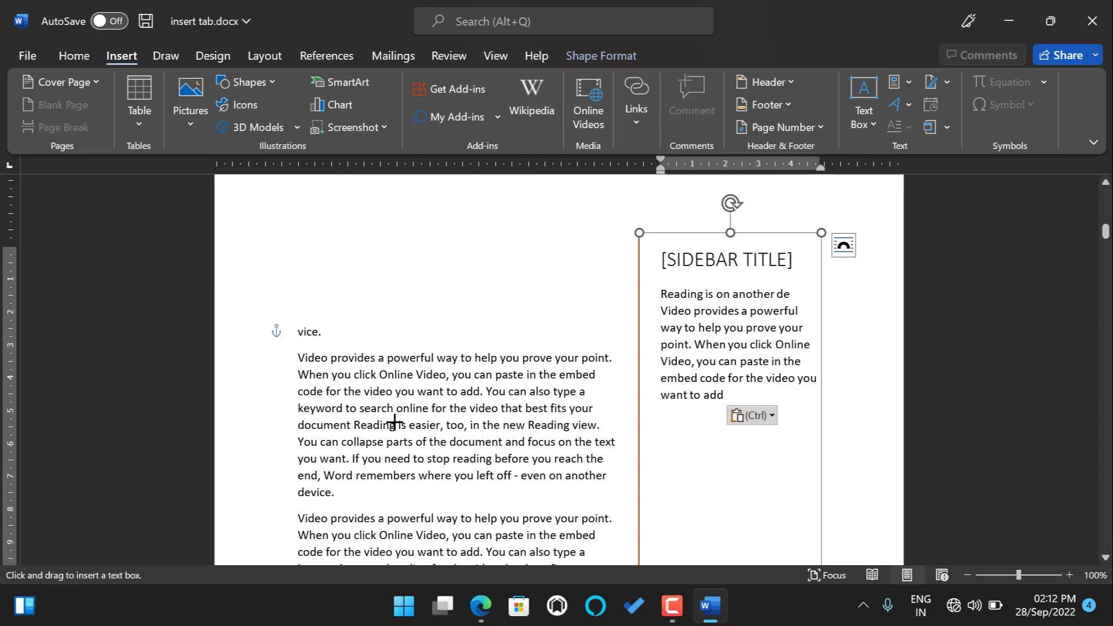
{"action": "scroll", "coordinate": [592, 386], "scroll_direction": "down", "scroll_amount": 9}
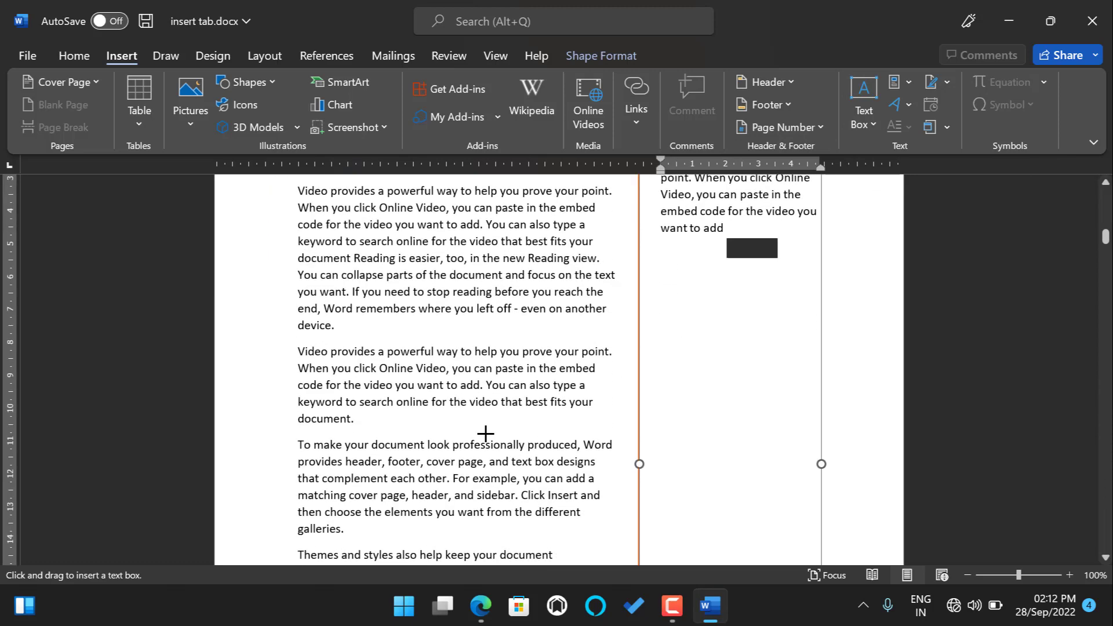
{"action": "scroll", "coordinate": [383, 467], "scroll_direction": "down", "scroll_amount": 3}
{"action": "left_click_drag", "start_coordinate": [311, 376], "coordinate": [603, 476]}
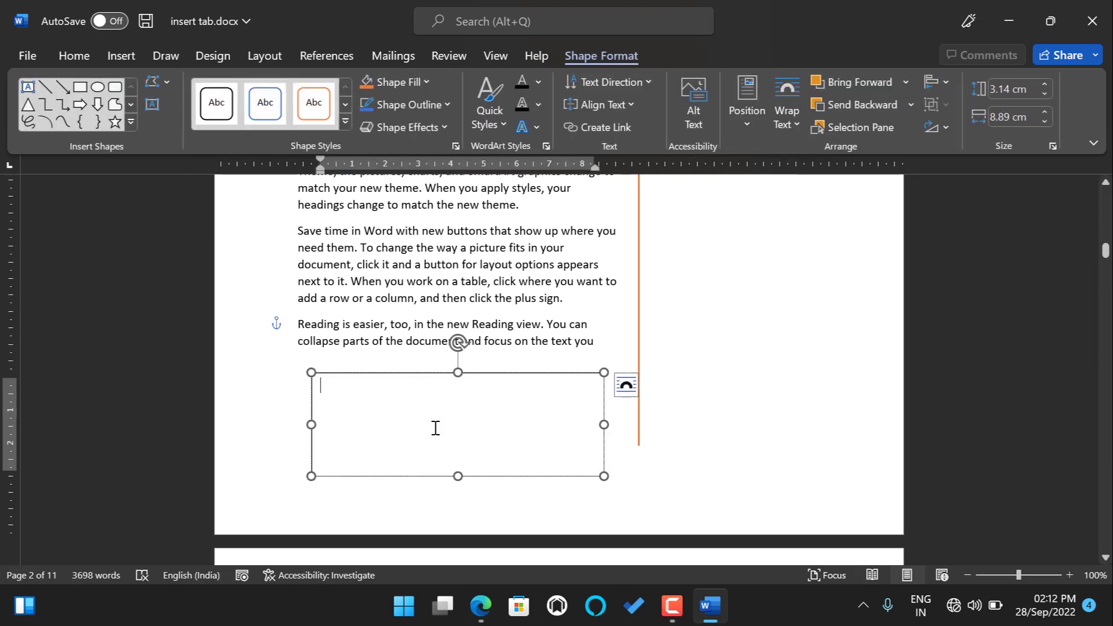
{"action": "scroll", "coordinate": [507, 271], "scroll_direction": "up", "scroll_amount": 3}
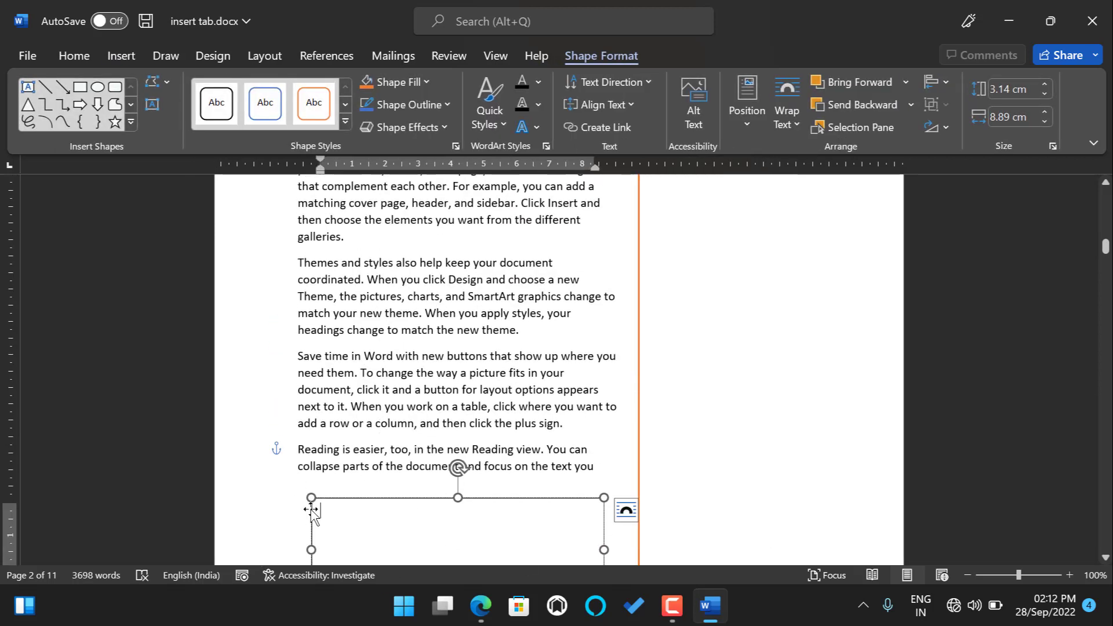
{"action": "scroll", "coordinate": [325, 464], "scroll_direction": "up", "scroll_amount": 6}
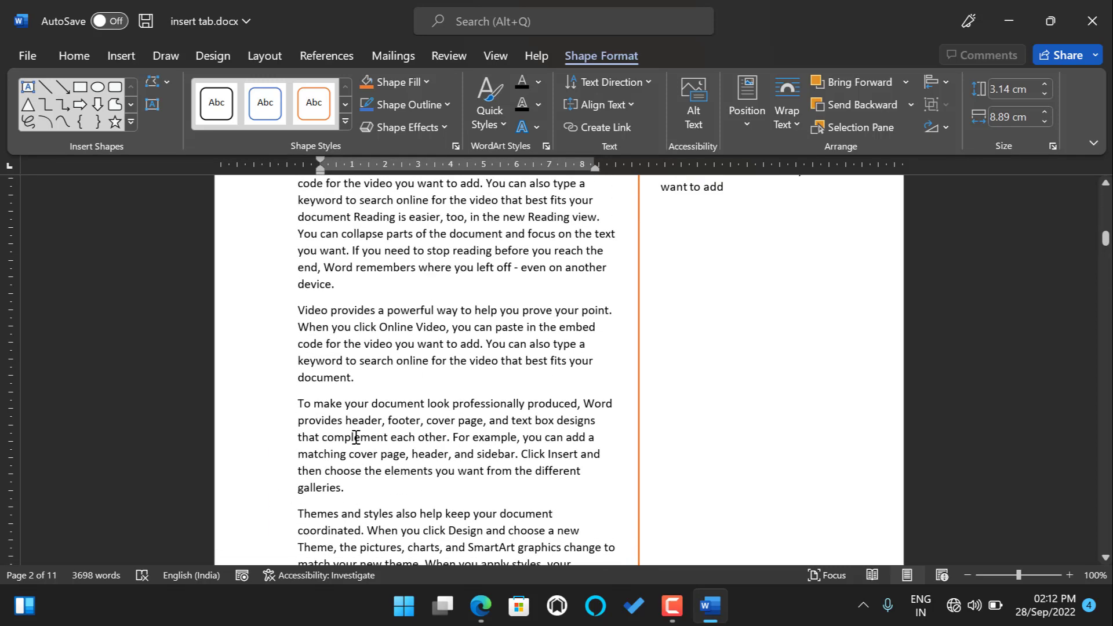
{"action": "scroll", "coordinate": [336, 458], "scroll_direction": "down", "scroll_amount": 10}
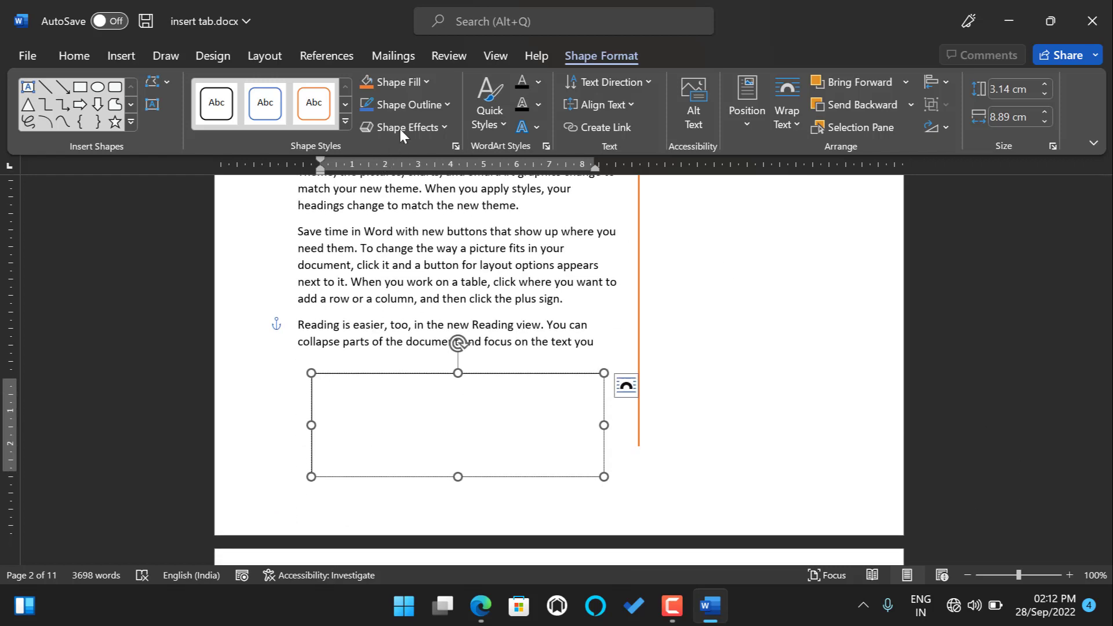
Return to the start of the document, then open and close the header area on page 1 to check it.
{"action": "left_click", "coordinate": [108, 57]}
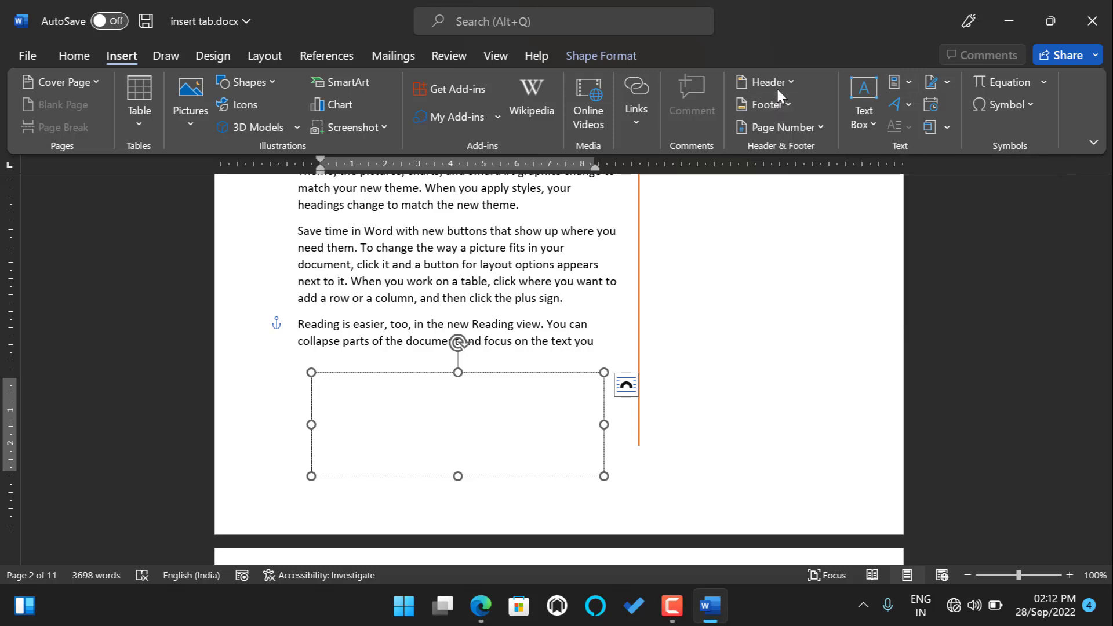
{"action": "scroll", "coordinate": [569, 316], "scroll_direction": "down", "scroll_amount": 1}
{"action": "scroll", "coordinate": [569, 316], "scroll_direction": "up", "scroll_amount": 10}
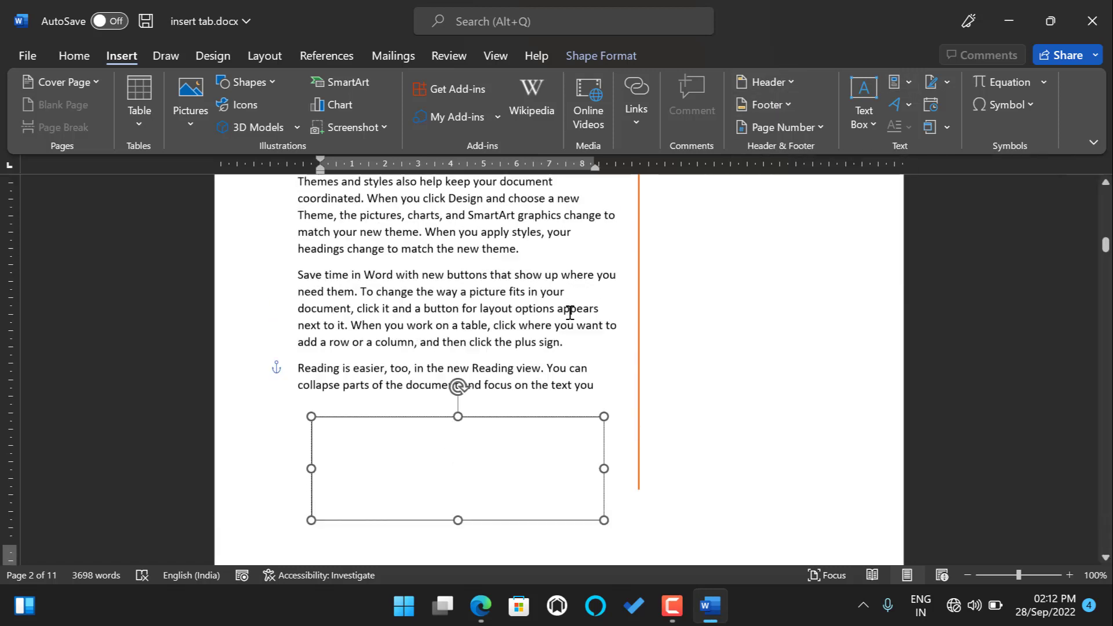
{"action": "scroll", "coordinate": [570, 313], "scroll_direction": "up", "scroll_amount": 1}
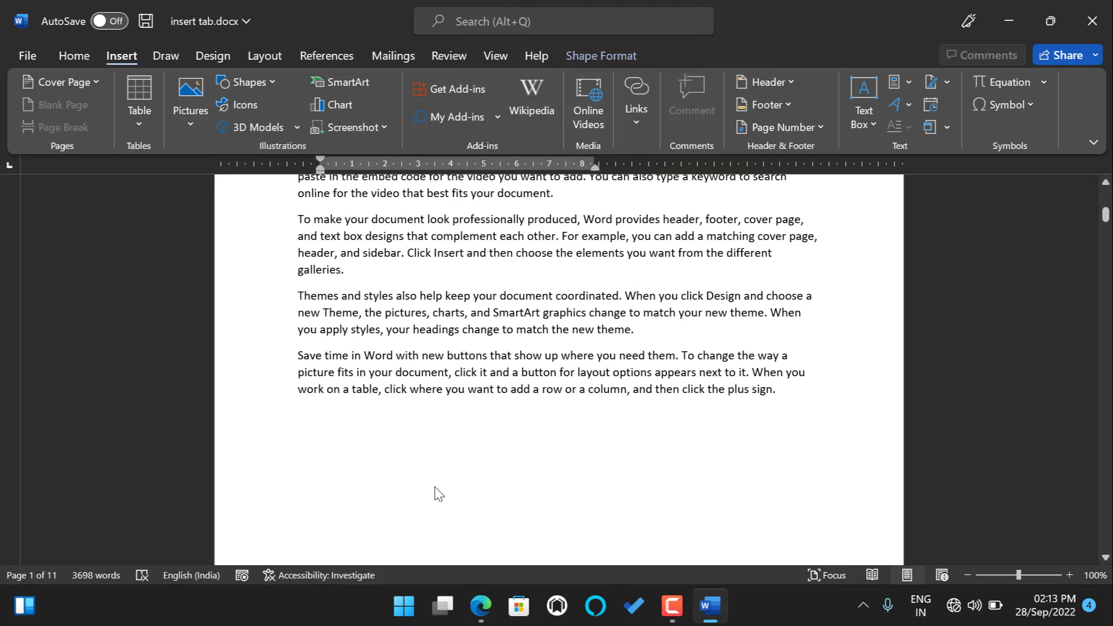
{"action": "scroll", "coordinate": [721, 516], "scroll_direction": "up", "scroll_amount": 3}
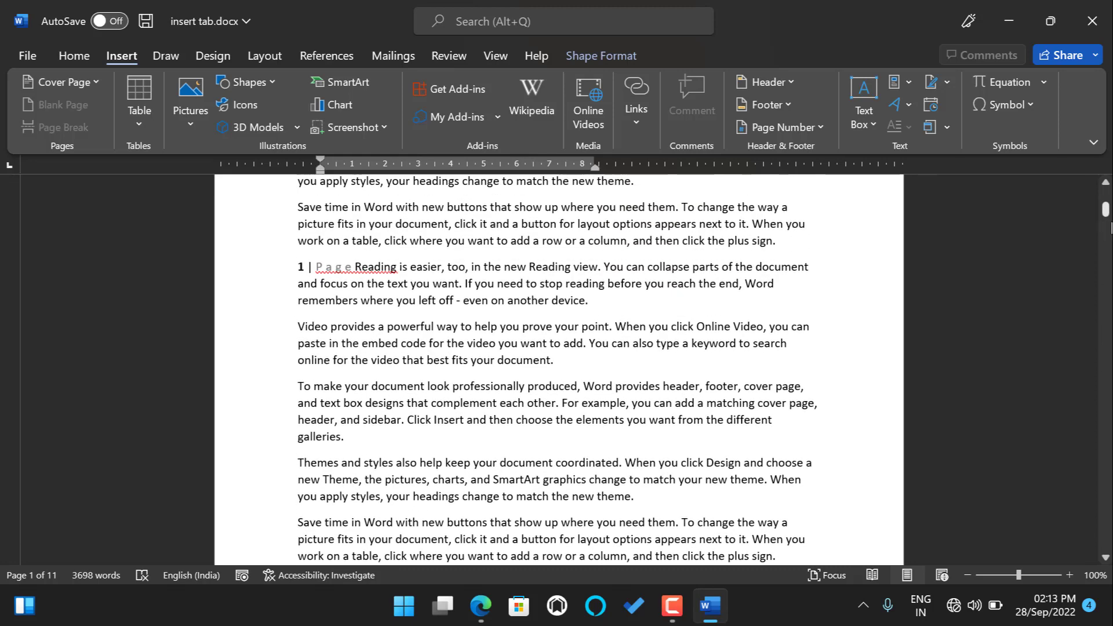
{"action": "left_click_drag", "start_coordinate": [1106, 210], "coordinate": [1106, 198]}
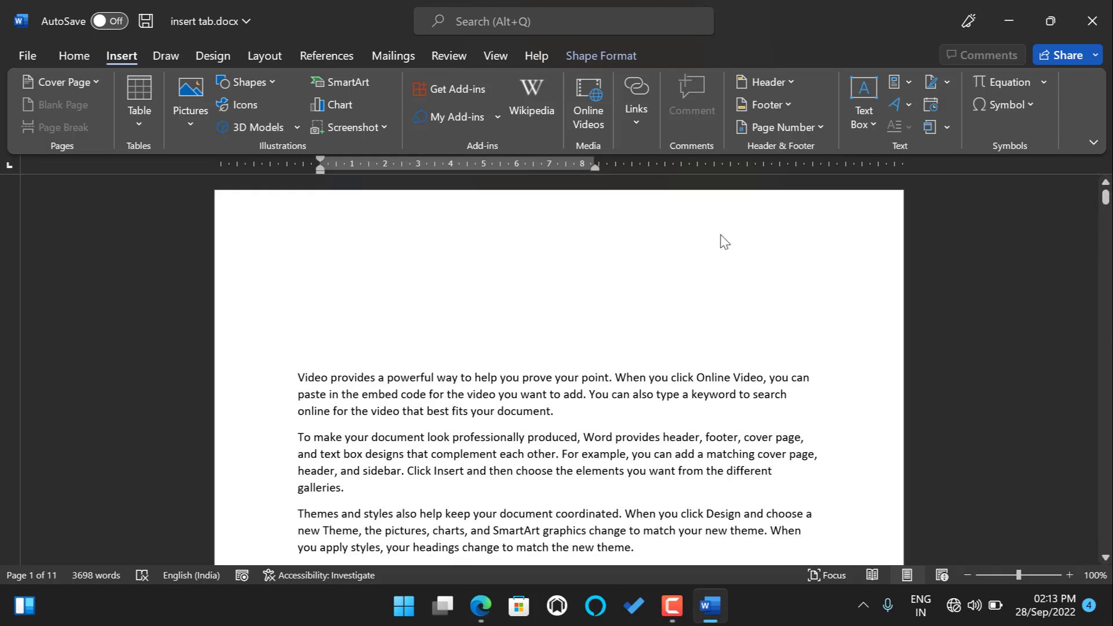
{"action": "double_click", "coordinate": [577, 244]}
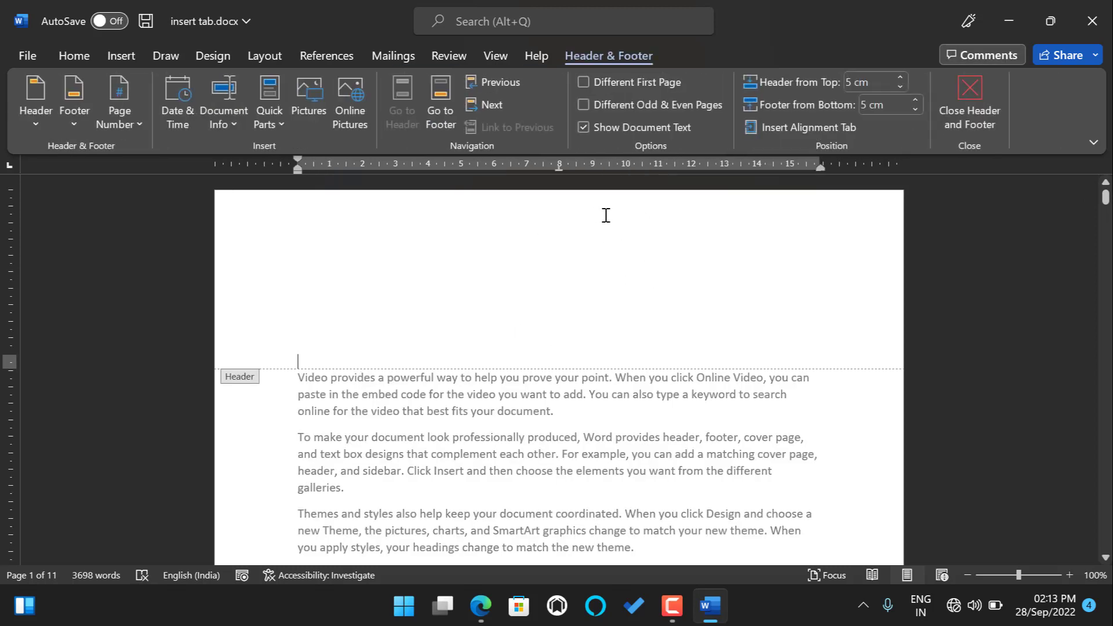
{"action": "double_click", "coordinate": [410, 452]}
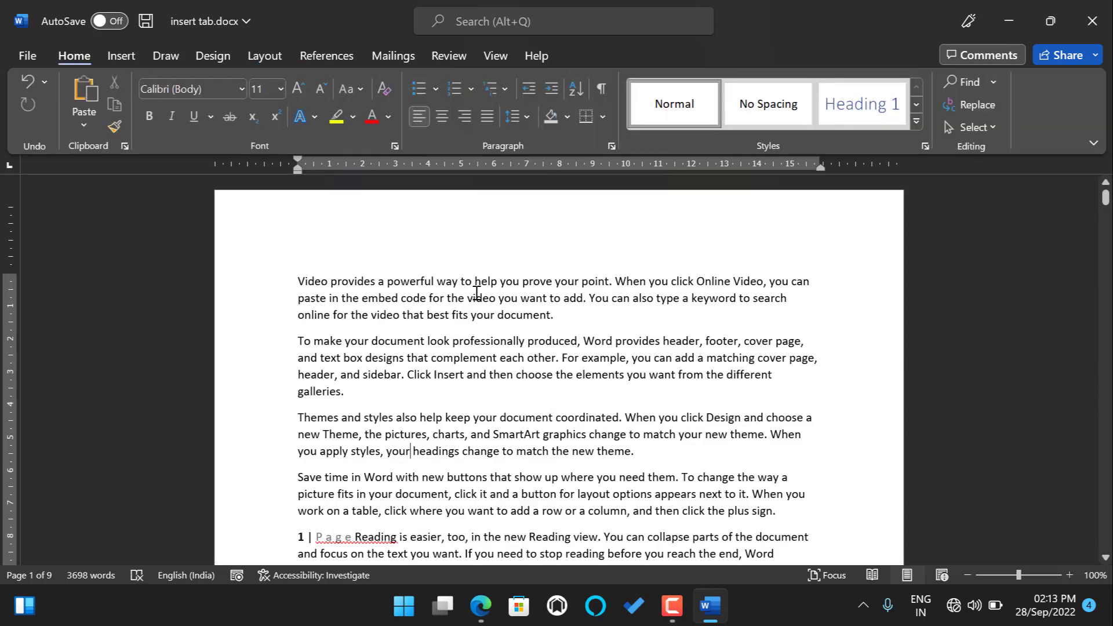
{"action": "double_click", "coordinate": [523, 221]}
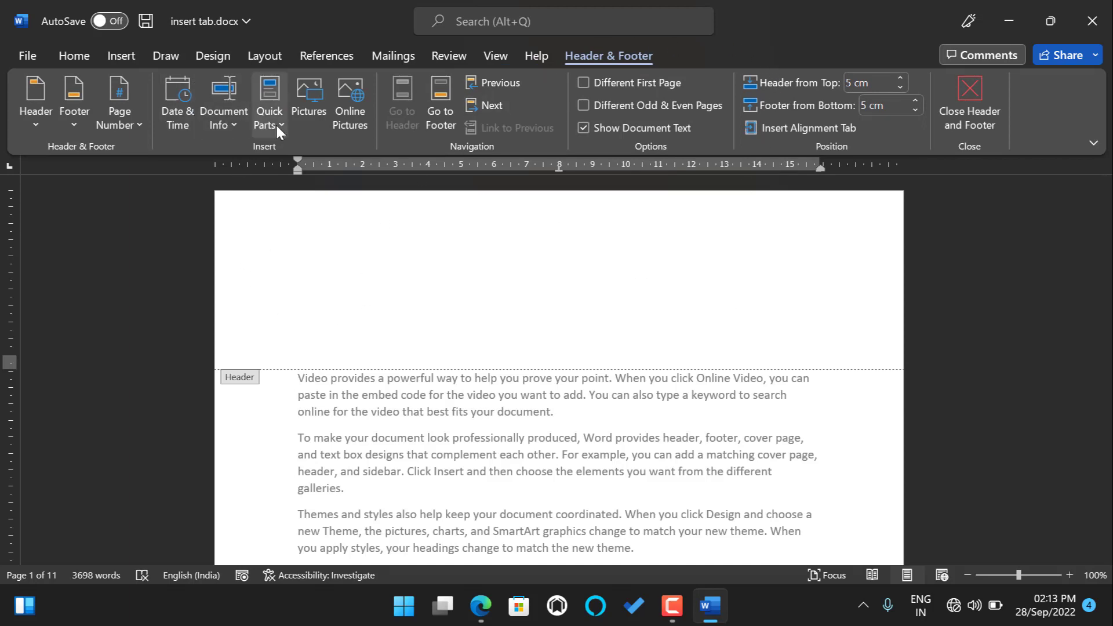
{"action": "left_click", "coordinate": [966, 82]}
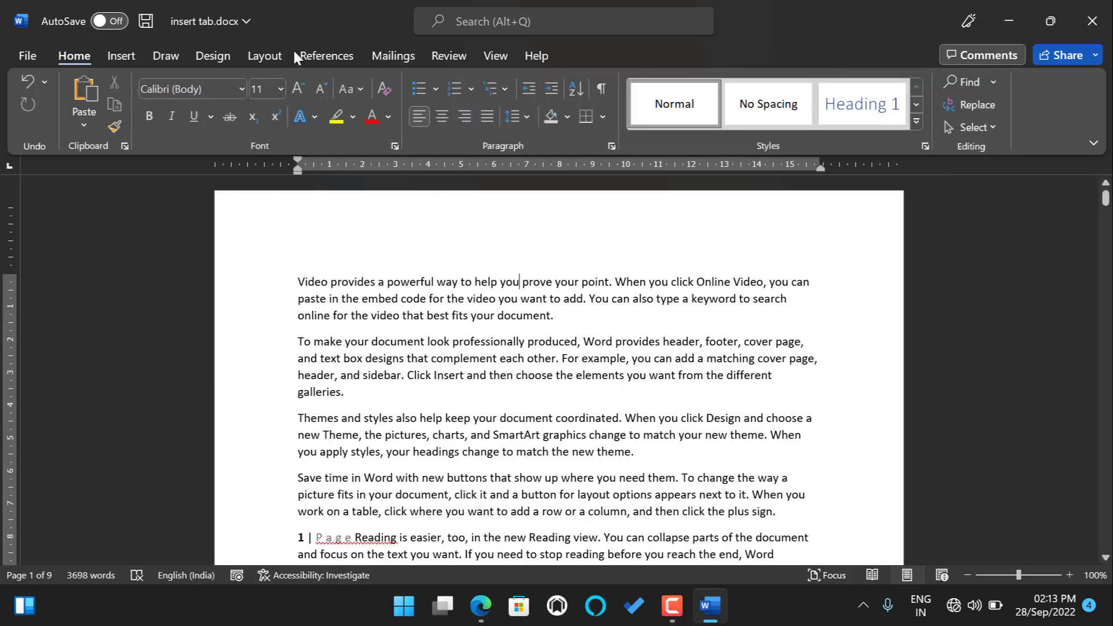
Examine the WordArt command's description and compare it with the Text Effects and Typography gallery.
{"action": "left_click", "coordinate": [121, 55]}
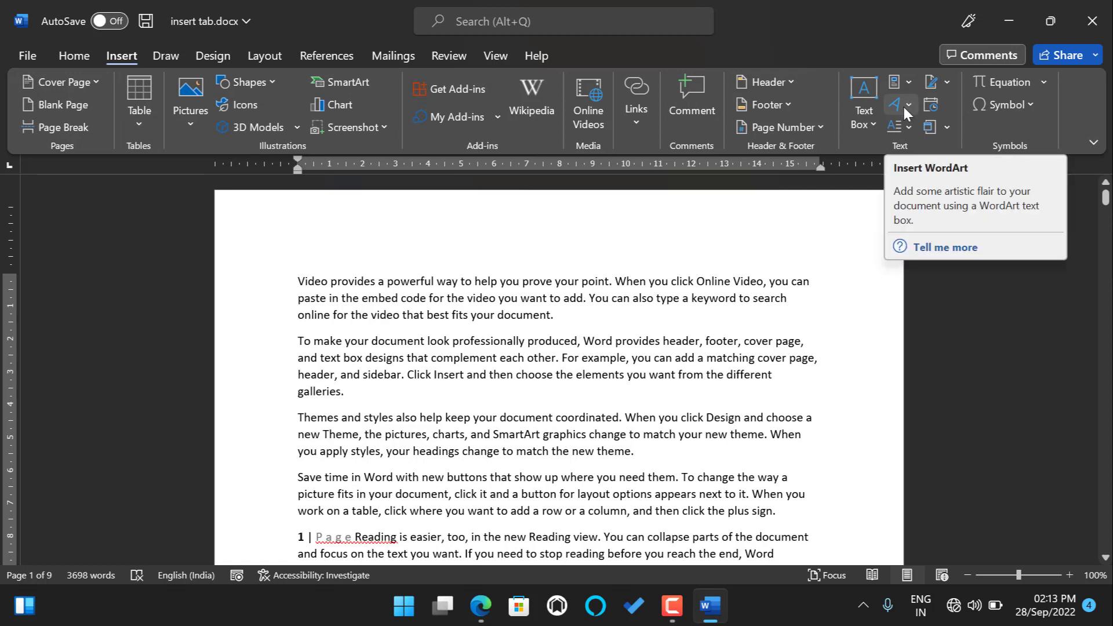
{"action": "left_click", "coordinate": [73, 55]}
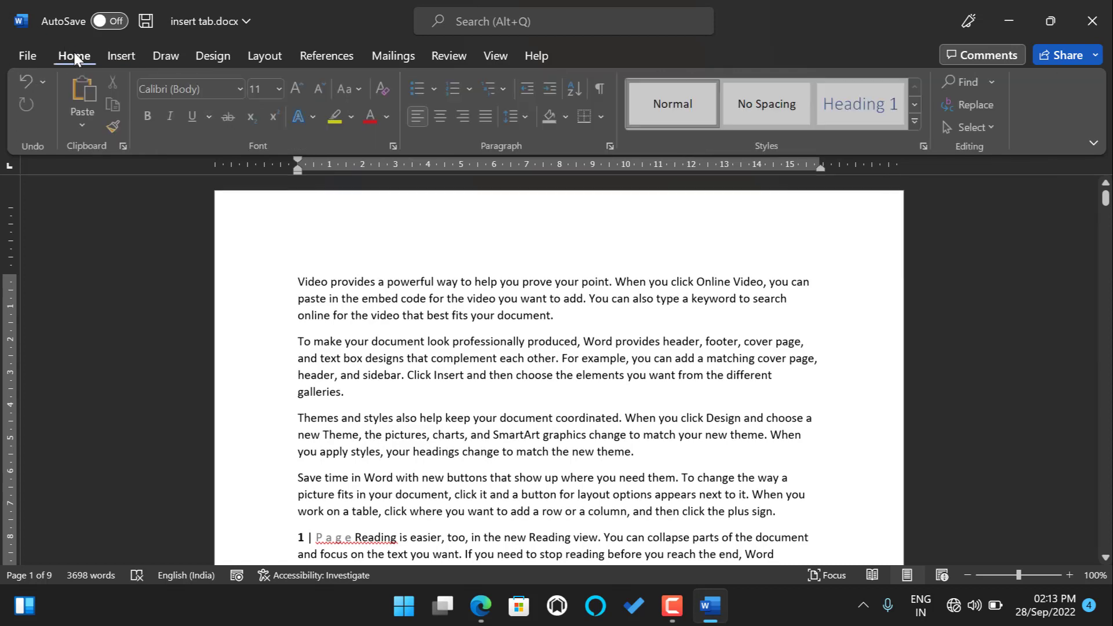
{"action": "left_click", "coordinate": [315, 117]}
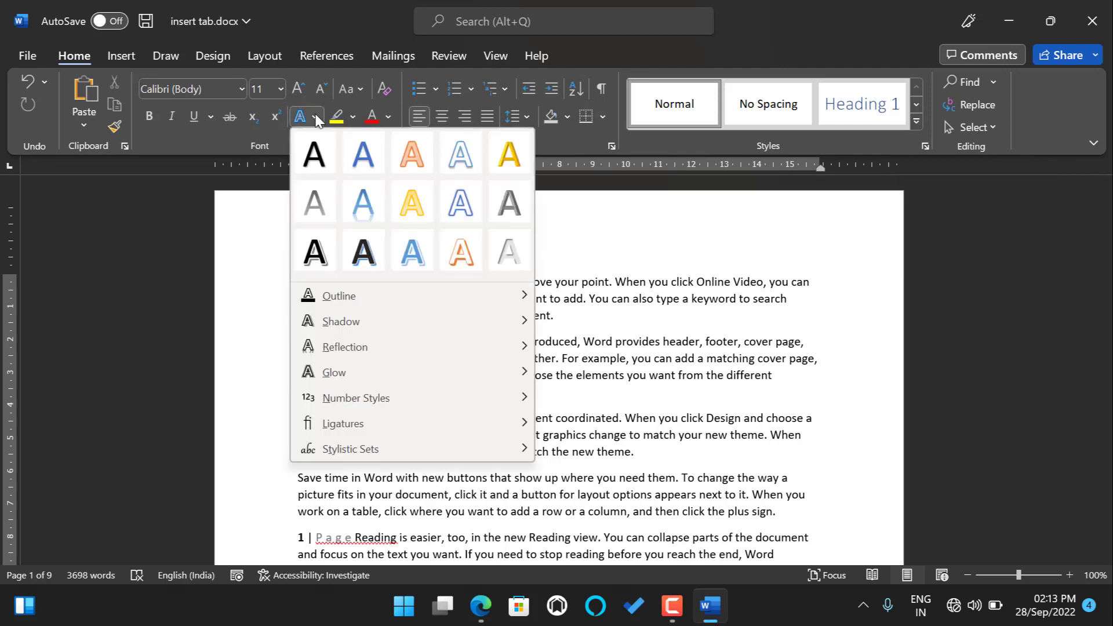
{"action": "left_click", "coordinate": [315, 117]}
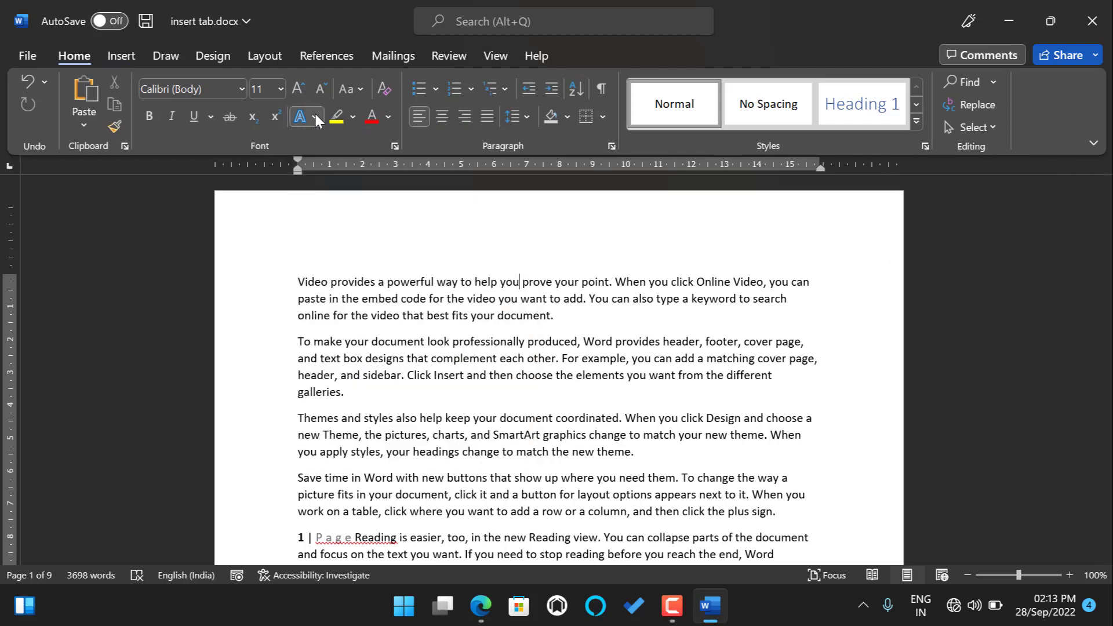
Split the first paragraph so that "Video provides a powerful way to help" stands on its own line.
{"action": "left_click", "coordinate": [134, 53]}
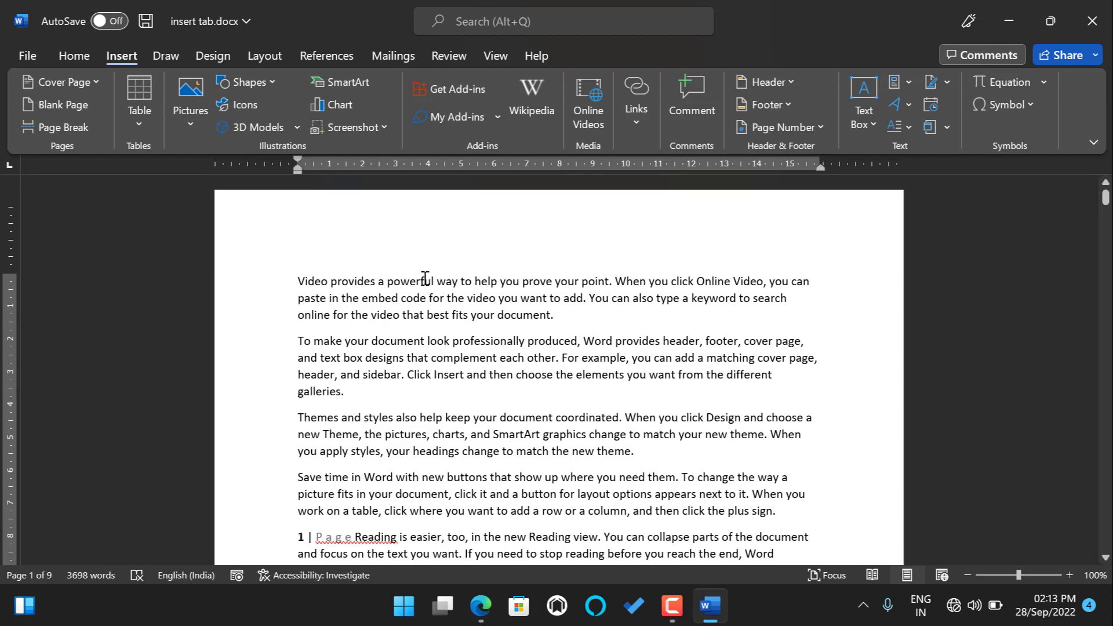
{"action": "left_click", "coordinate": [495, 285]}
{"action": "key", "text": "Return"}
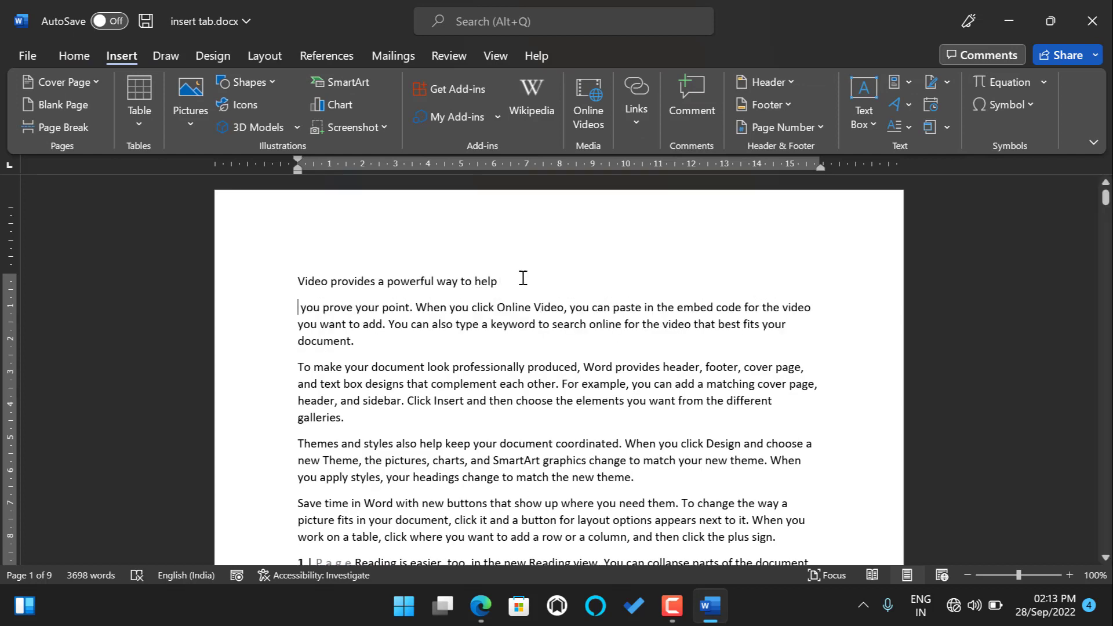
Enlarge the first line, "Video provides a powerful way to help", to 22 pt.
{"action": "left_click_drag", "start_coordinate": [298, 278], "coordinate": [516, 290]}
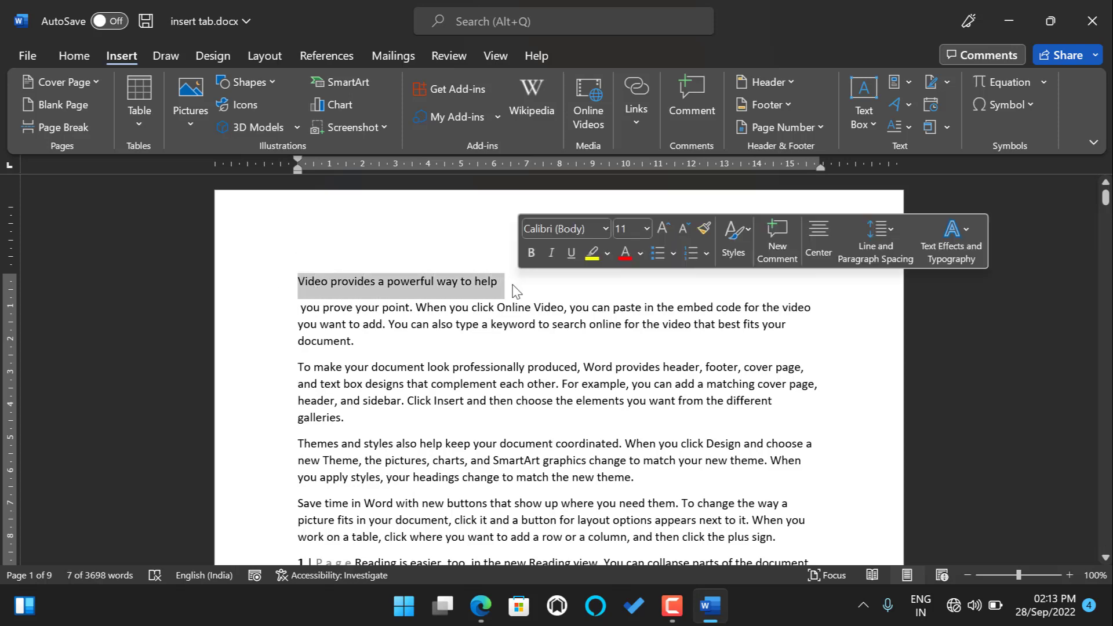
{"action": "left_click", "coordinate": [76, 56]}
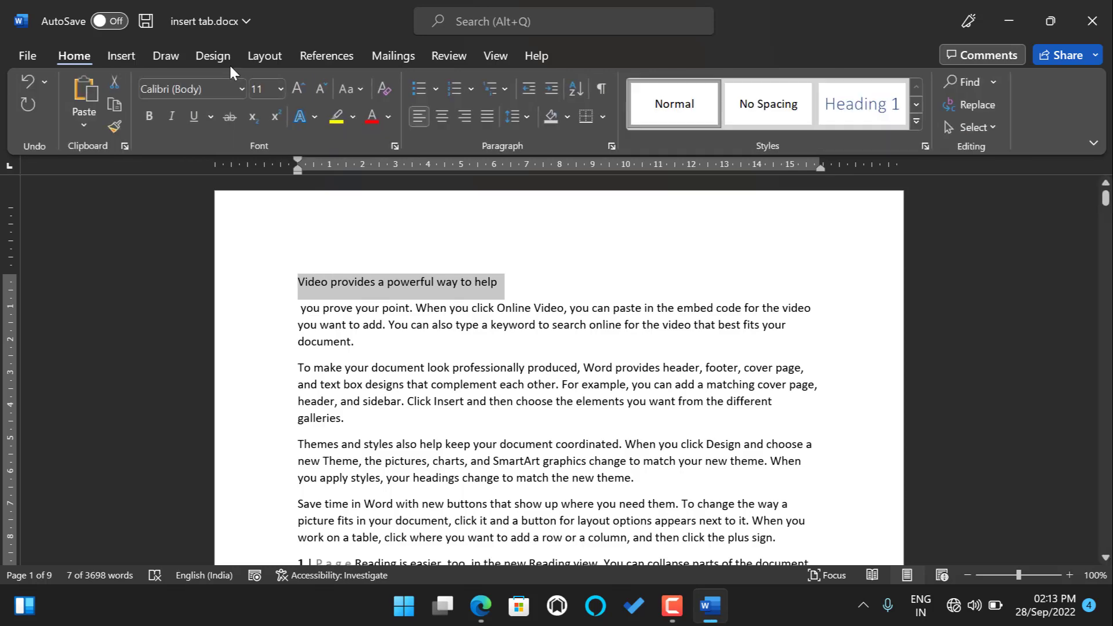
{"action": "left_click", "coordinate": [299, 89]}
{"action": "left_click", "coordinate": [299, 89]}
{"action": "left_click", "coordinate": [299, 89]}
{"action": "left_click", "coordinate": [299, 88]}
{"action": "left_click", "coordinate": [299, 88]}
{"action": "left_click", "coordinate": [299, 88]}
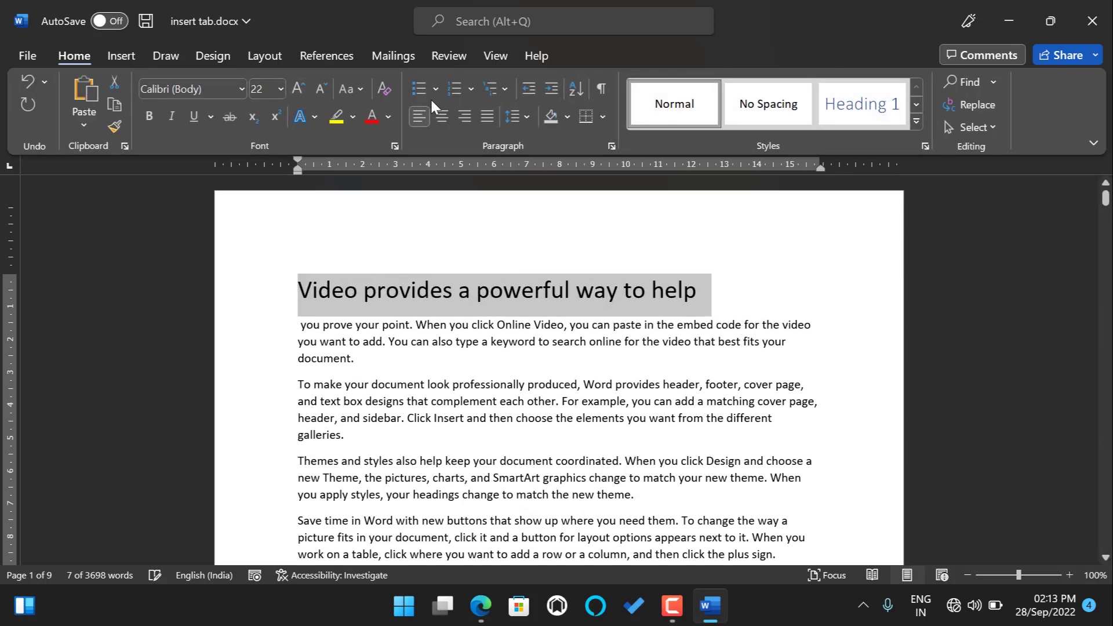
Convert the enlarged first line into WordArt with the blue shadowed style from the first row of designs.
{"action": "left_click", "coordinate": [124, 57]}
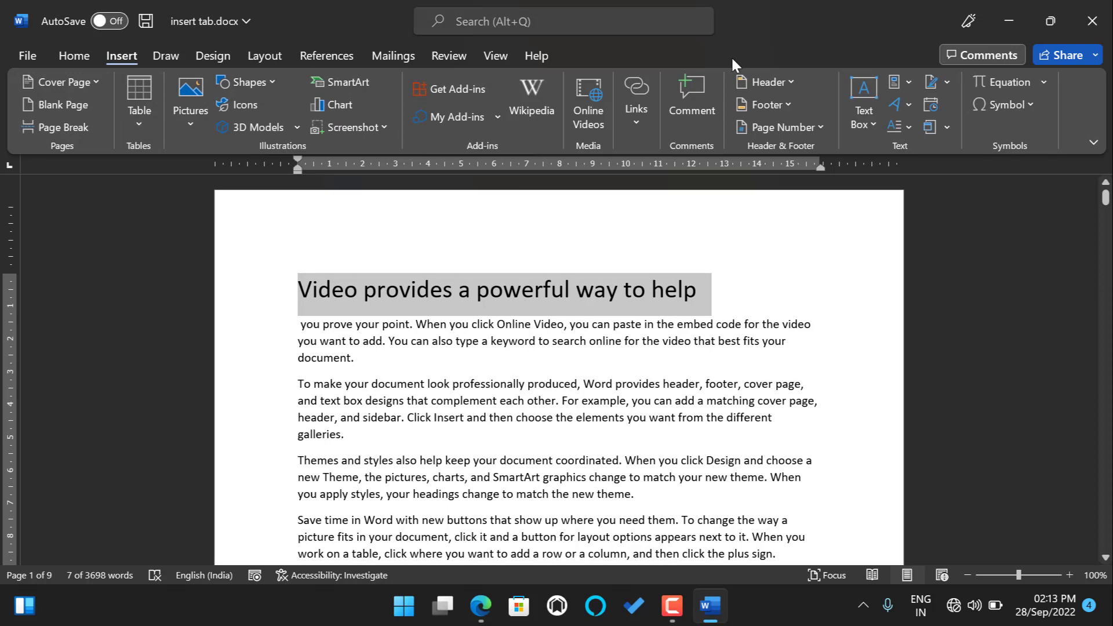
{"action": "left_click", "coordinate": [909, 106]}
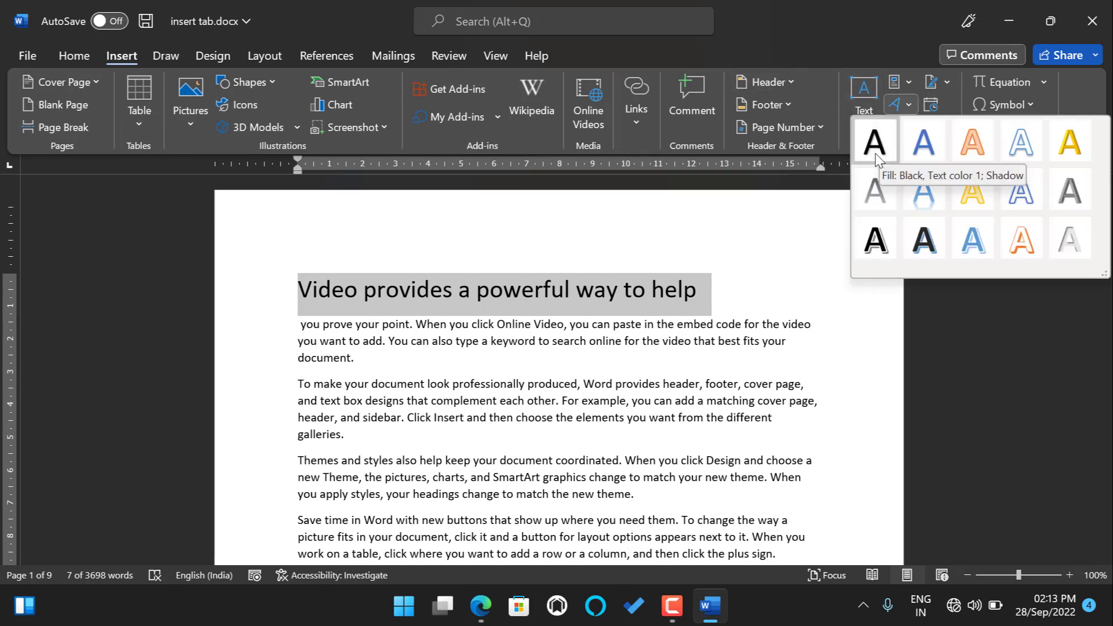
{"action": "left_click", "coordinate": [927, 152]}
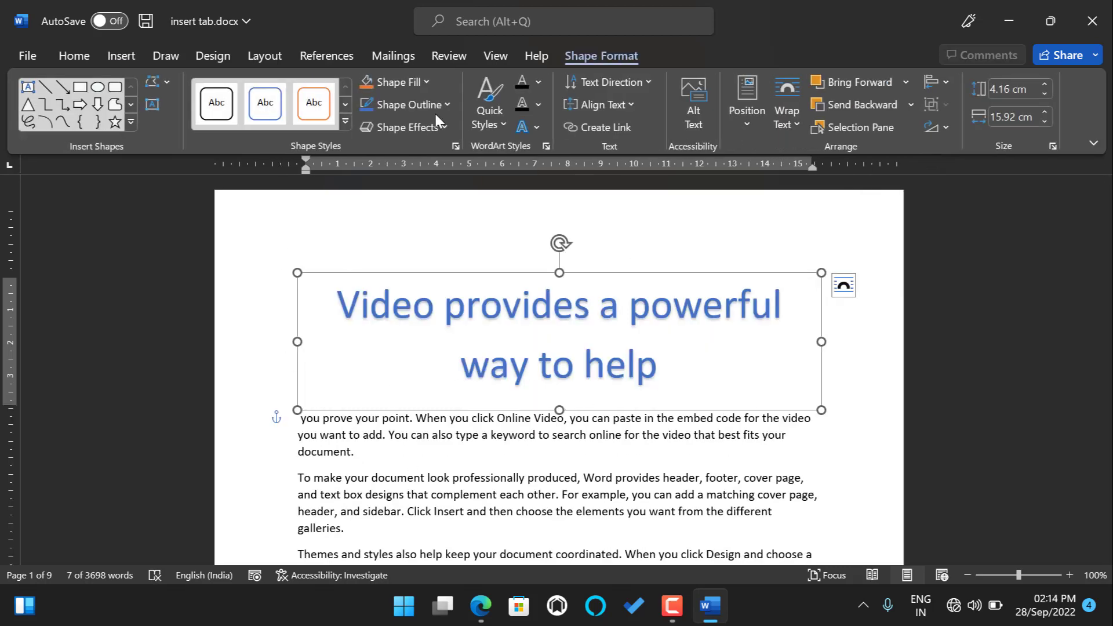
Try to restyle the selected WordArt text with the white, orange-outlined WordArt design.
{"action": "left_click", "coordinate": [120, 56]}
{"action": "left_click", "coordinate": [908, 105]}
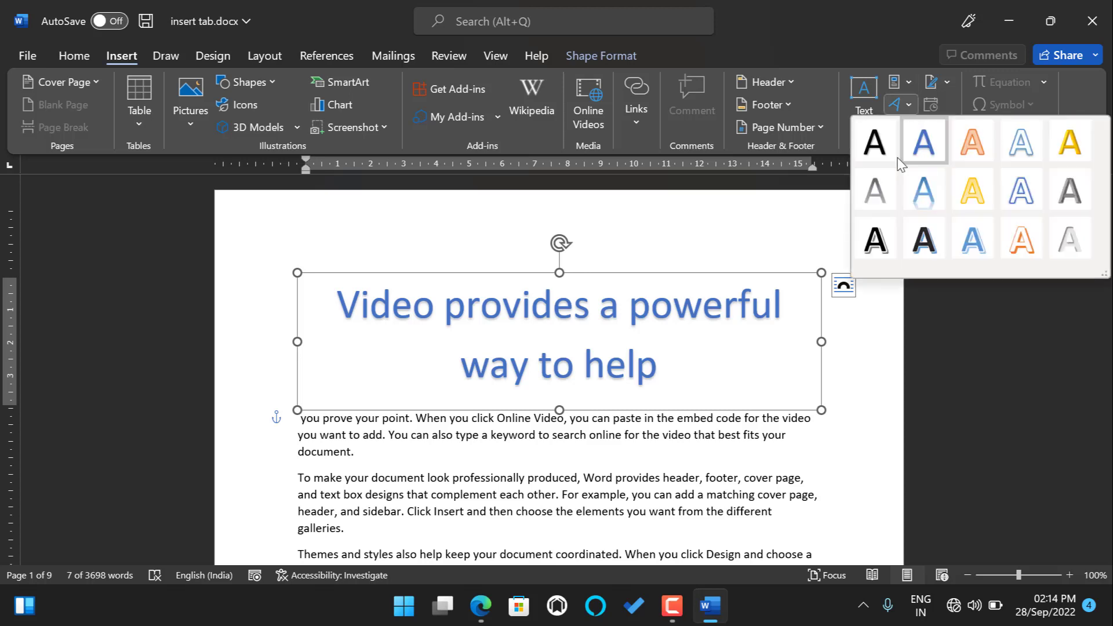
{"action": "left_click", "coordinate": [326, 301]}
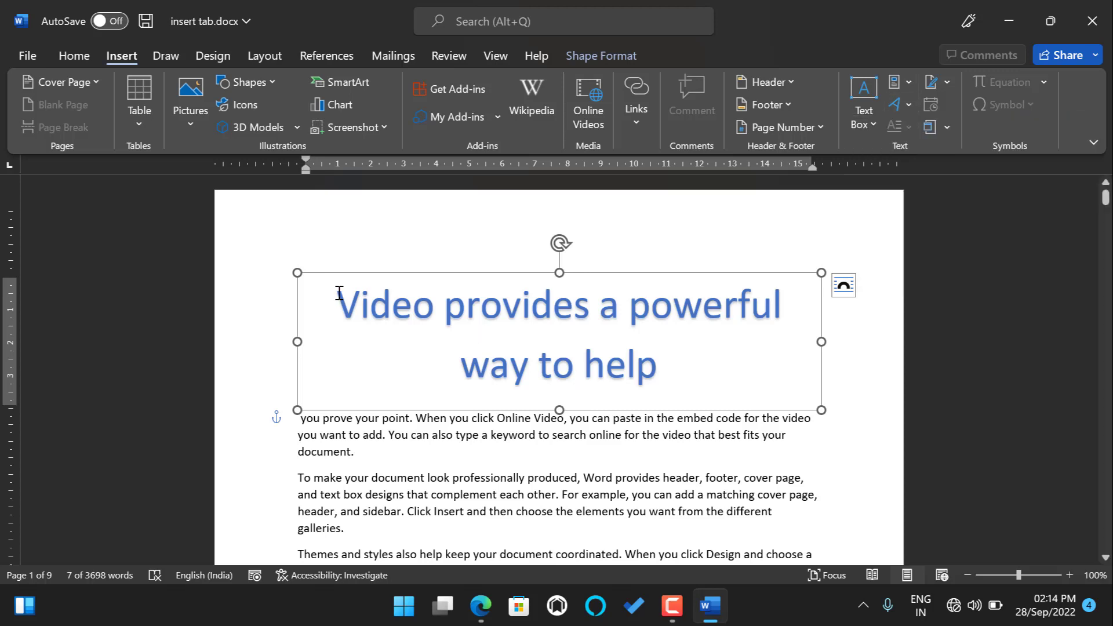
{"action": "left_click_drag", "start_coordinate": [342, 293], "coordinate": [658, 354]}
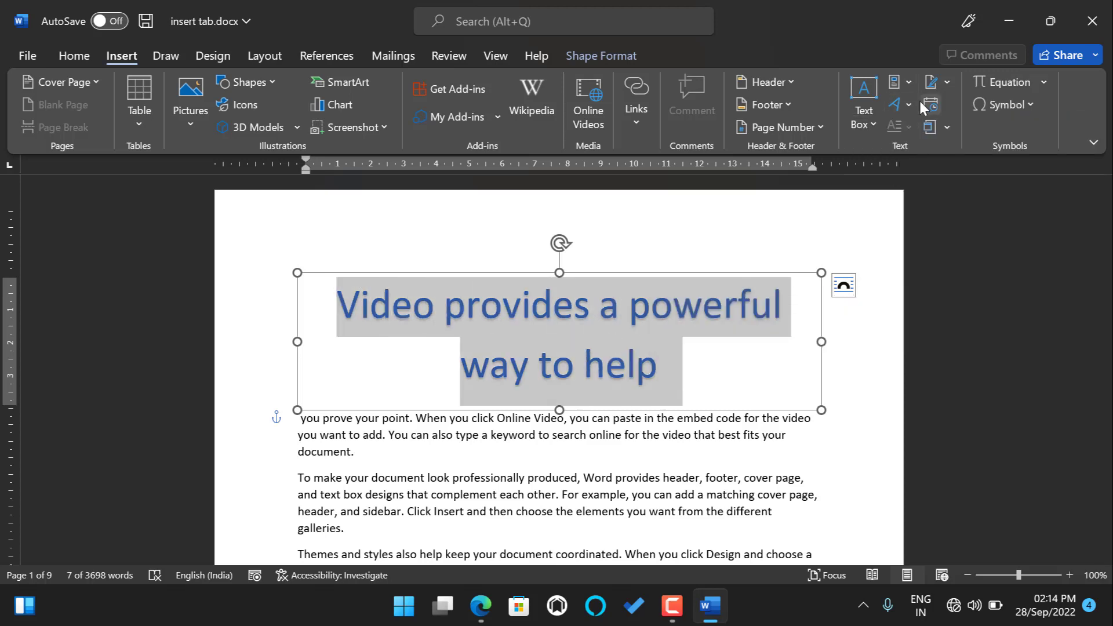
{"action": "left_click", "coordinate": [908, 110]}
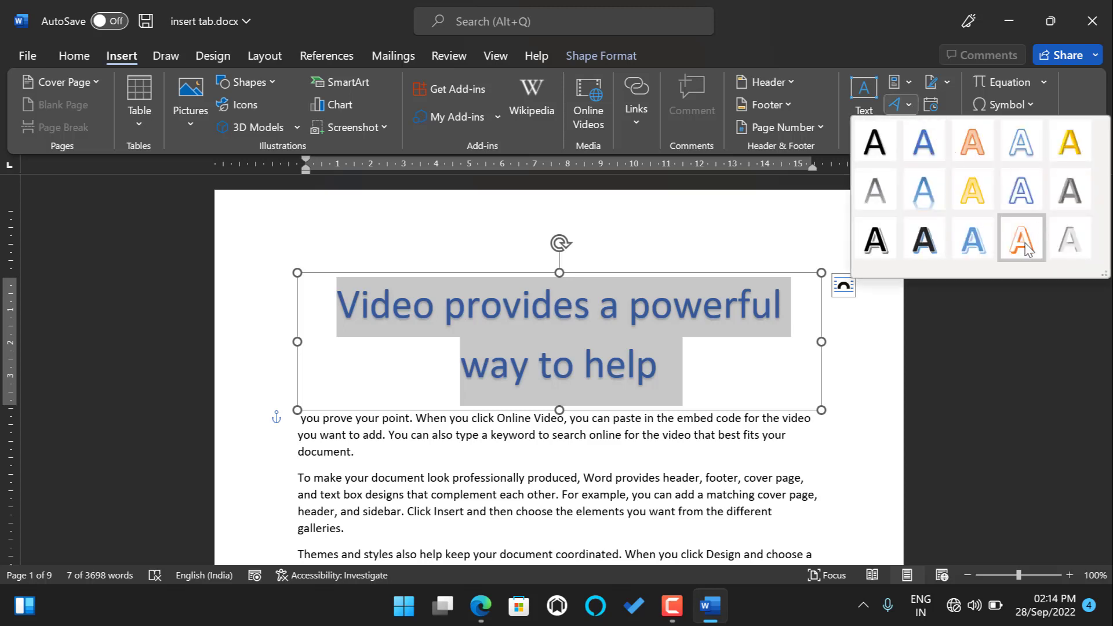
{"action": "left_click", "coordinate": [1027, 249]}
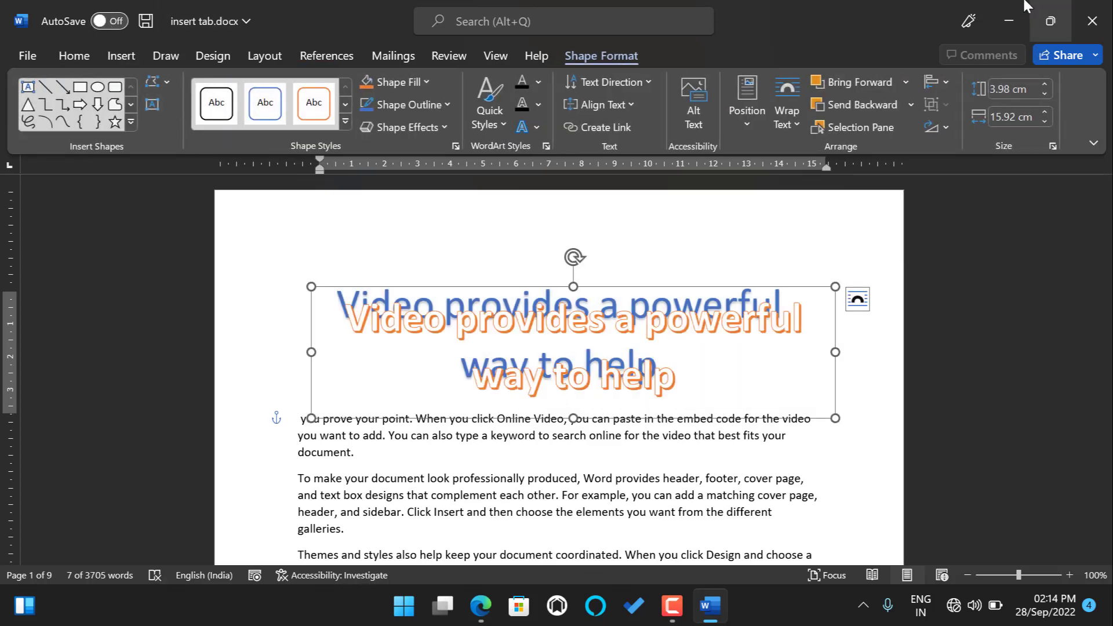
Undo both WordArt insertions on the first line.
{"action": "left_click", "coordinate": [67, 47]}
{"action": "left_click", "coordinate": [26, 80]}
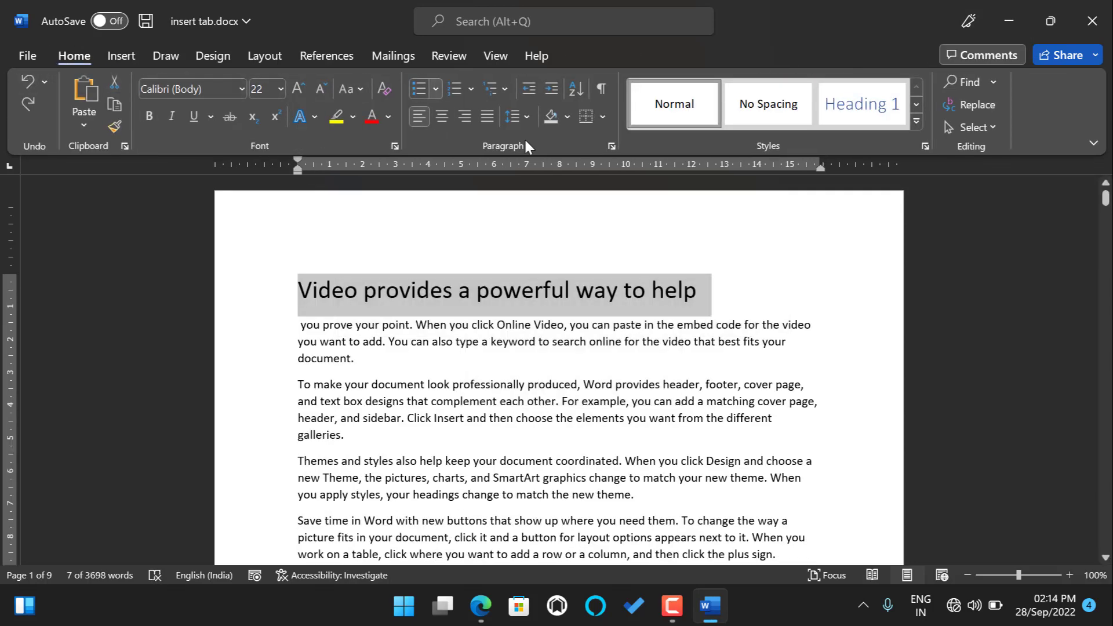
{"action": "left_click", "coordinate": [124, 52]}
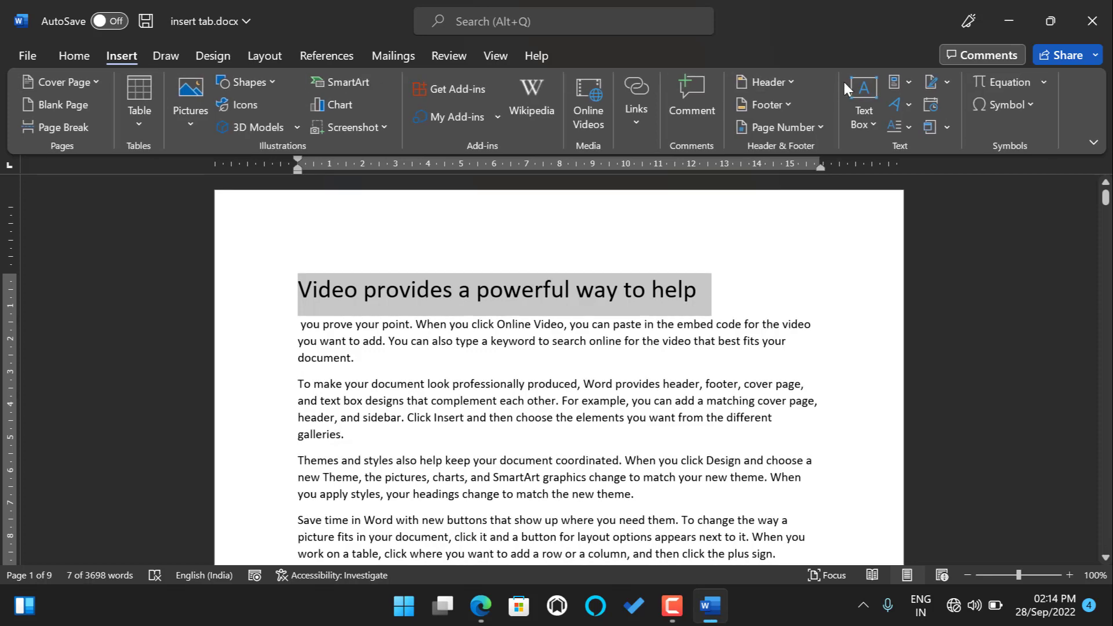
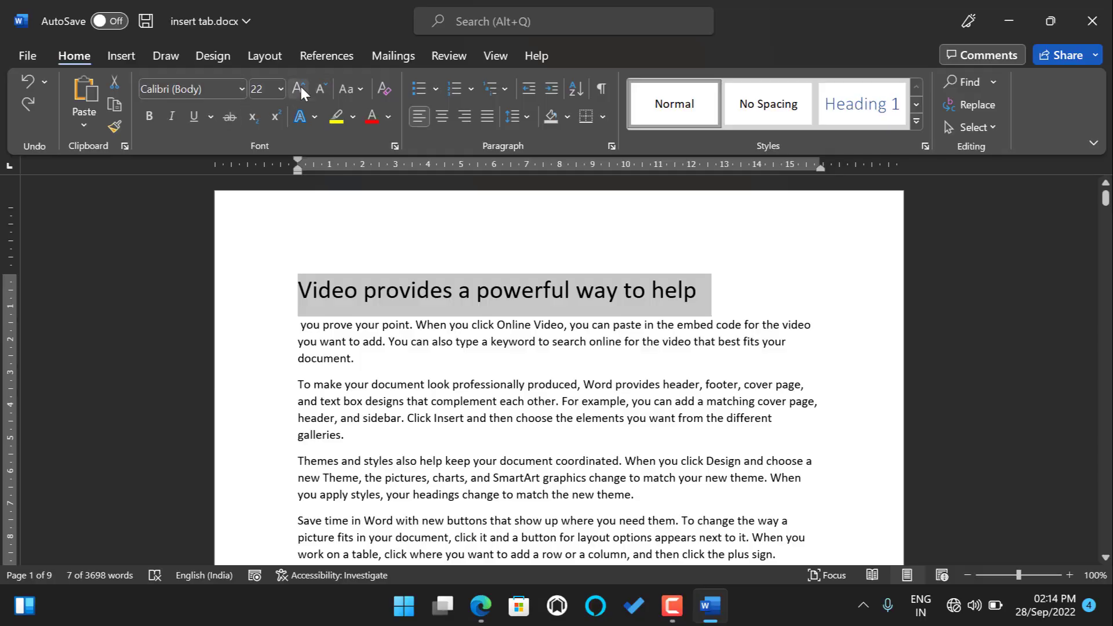
Set the first line to 11 pt and rejoin it with the text beginning "you prove your point".
{"action": "left_click", "coordinate": [300, 84]}
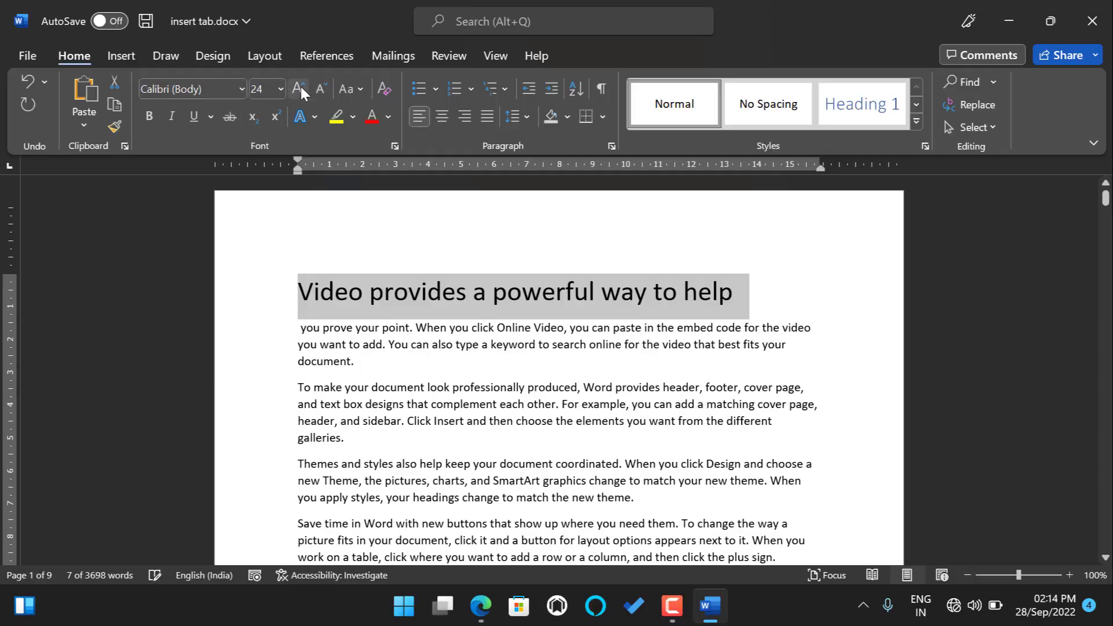
{"action": "left_click", "coordinate": [320, 87]}
{"action": "left_click", "coordinate": [320, 87]}
{"action": "left_click", "coordinate": [320, 87]}
{"action": "left_click", "coordinate": [320, 87]}
{"action": "left_click", "coordinate": [319, 87]}
{"action": "left_click", "coordinate": [319, 87]}
{"action": "left_click", "coordinate": [320, 87]}
{"action": "left_click", "coordinate": [320, 87]}
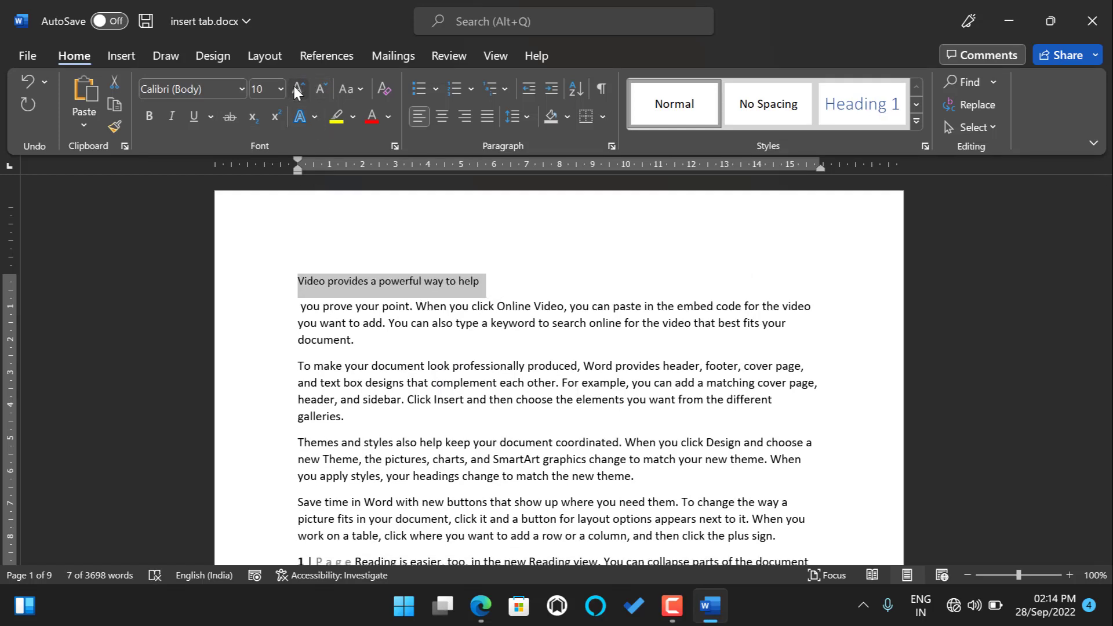
{"action": "left_click", "coordinate": [298, 89]}
{"action": "left_click", "coordinate": [299, 309]}
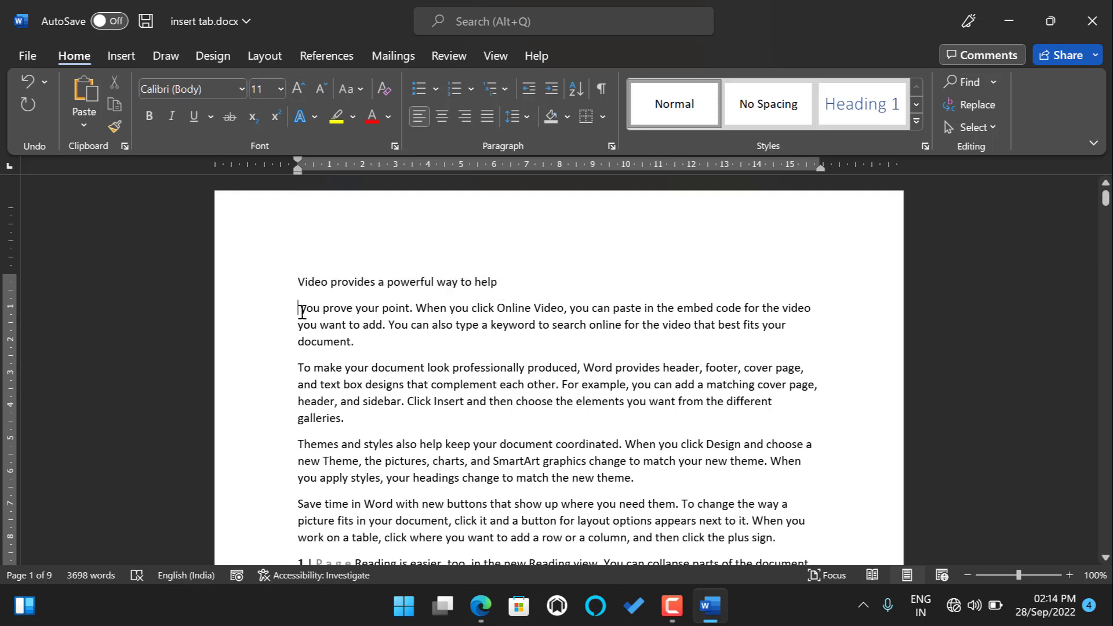
{"action": "key", "text": "BackSpace"}
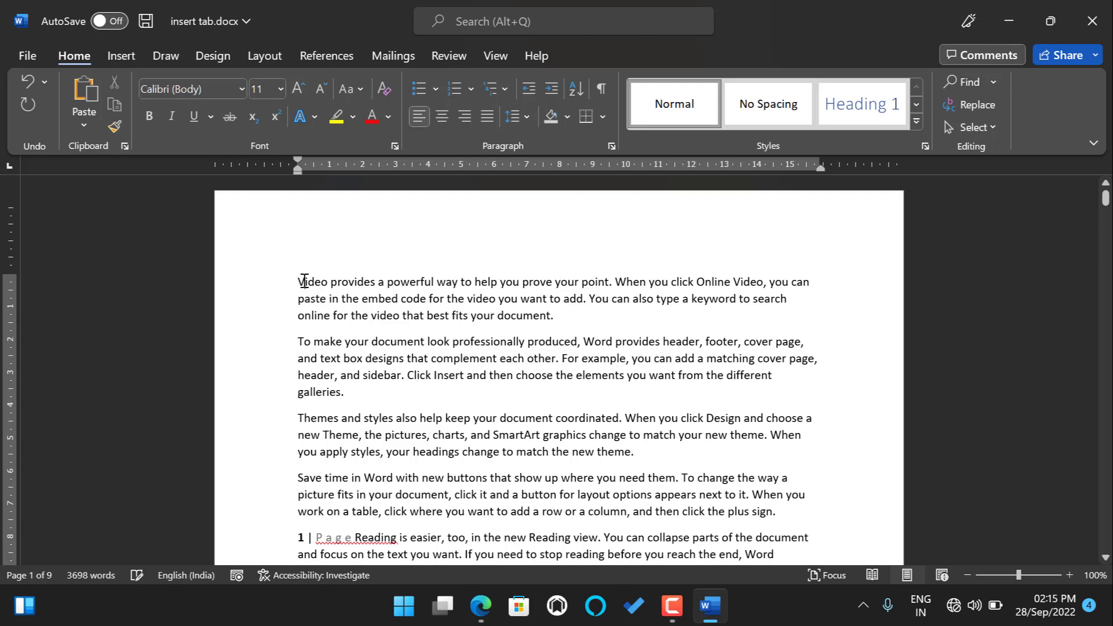
Apply a Dropped drop cap to the V opening the first paragraph and change it to the In margin position.
{"action": "left_click", "coordinate": [127, 59]}
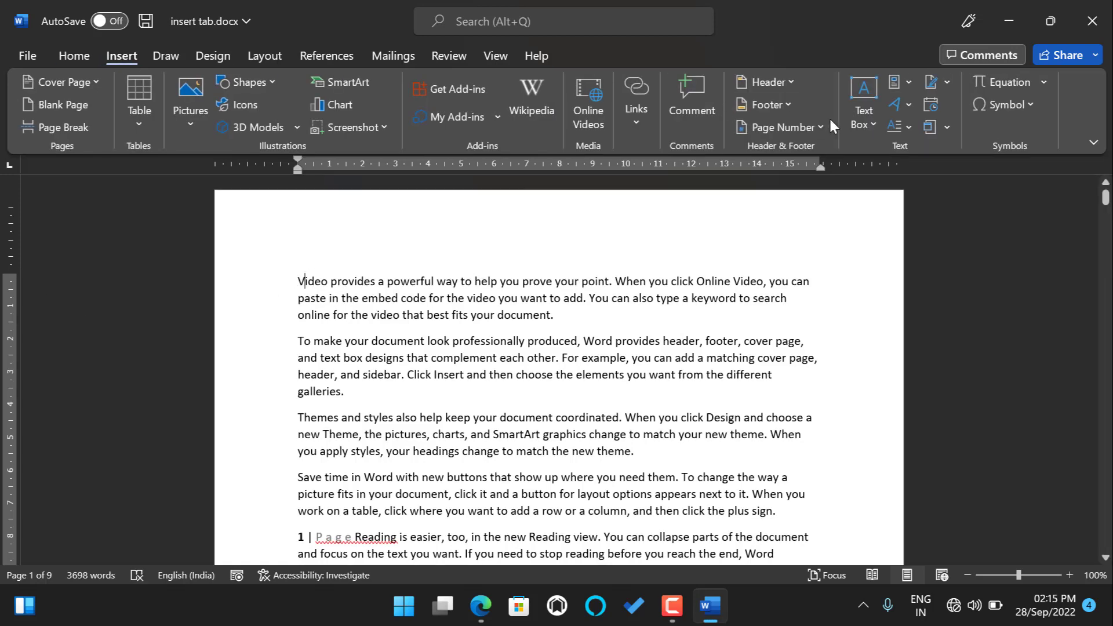
{"action": "left_click", "coordinate": [911, 125]}
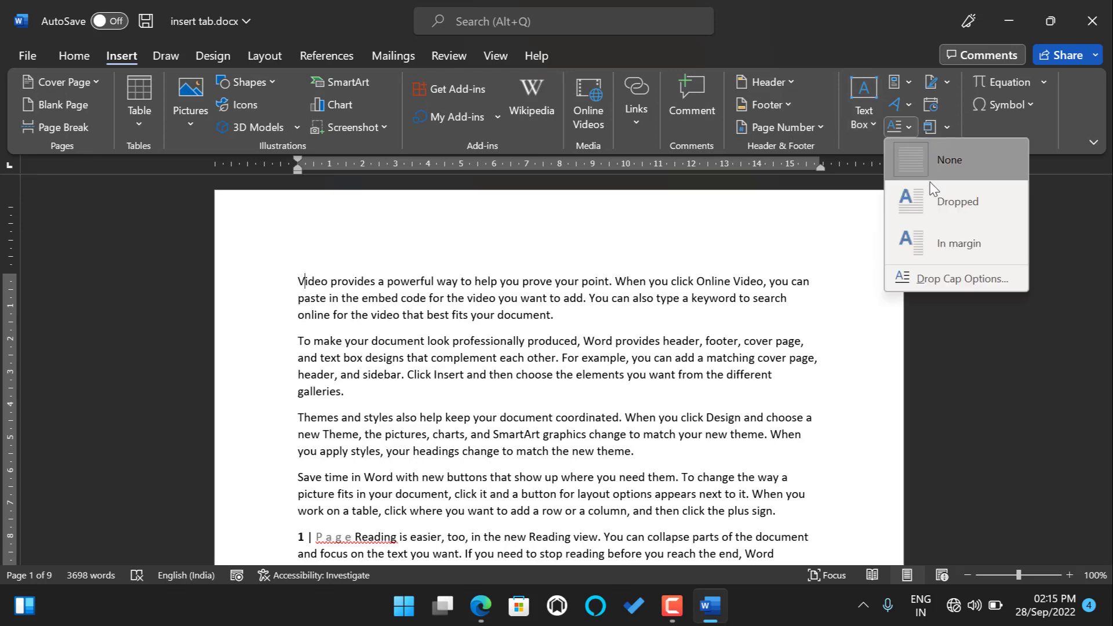
{"action": "left_click", "coordinate": [949, 212]}
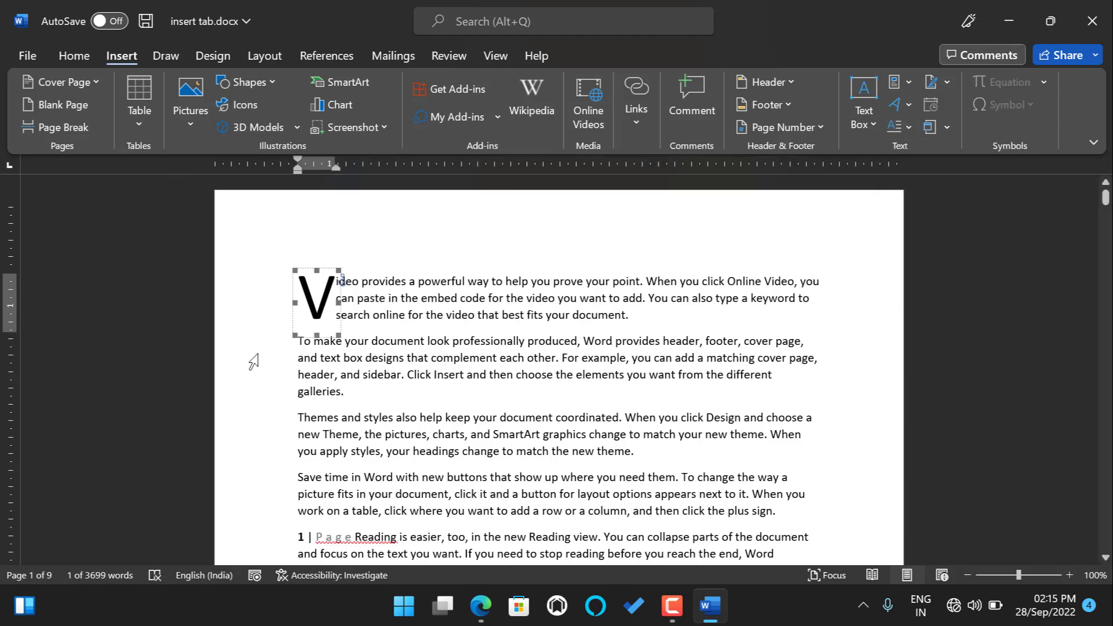
{"action": "left_click", "coordinate": [404, 320]}
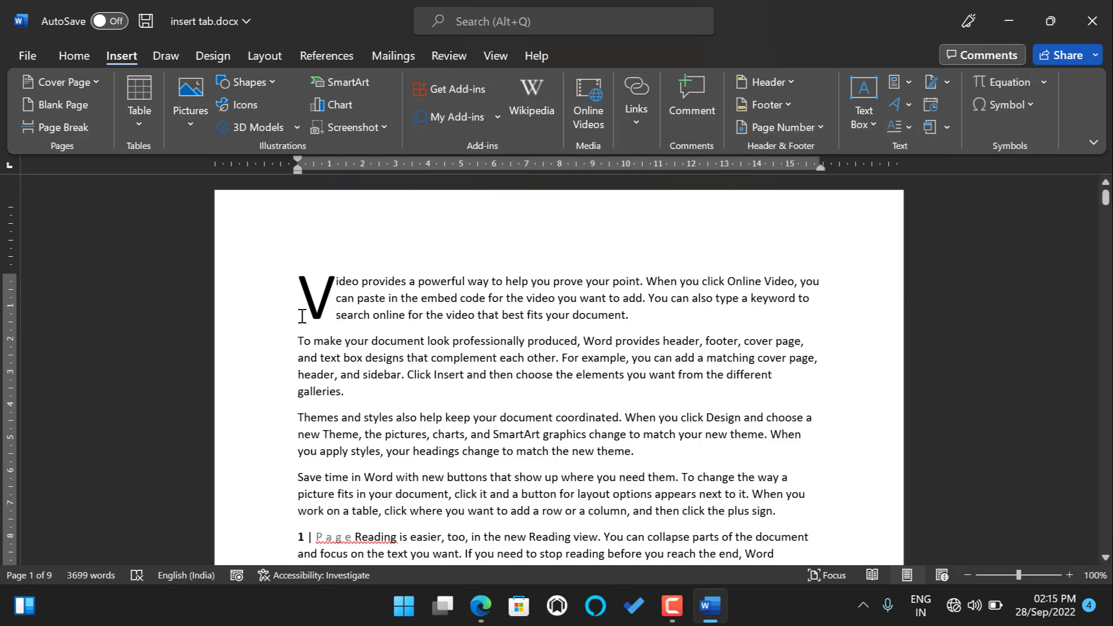
{"action": "left_click", "coordinate": [328, 299]}
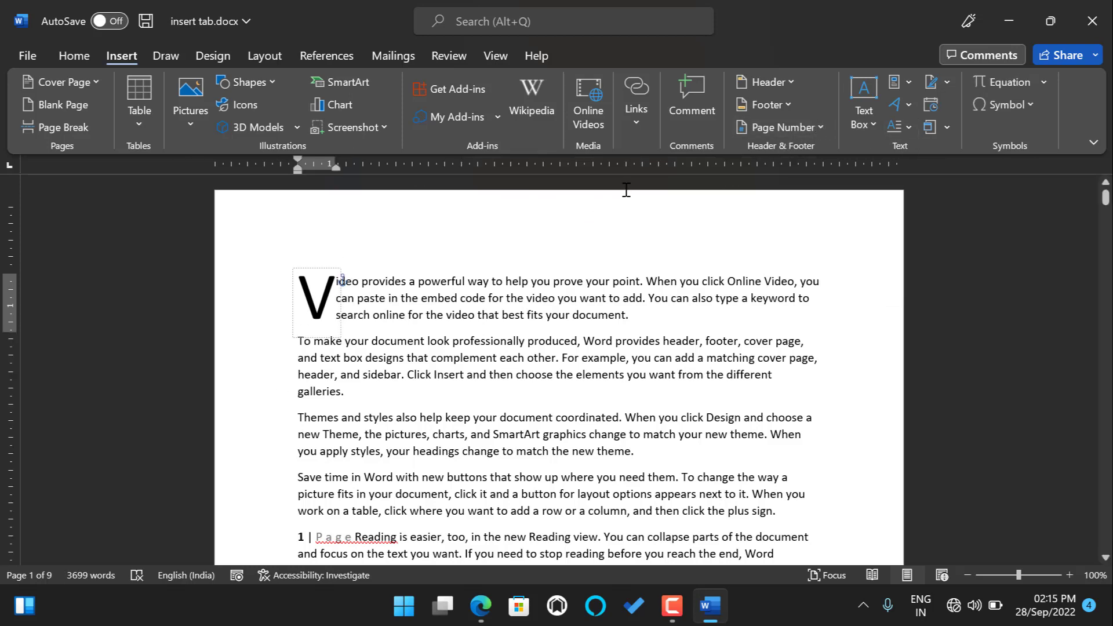
{"action": "left_click", "coordinate": [911, 126]}
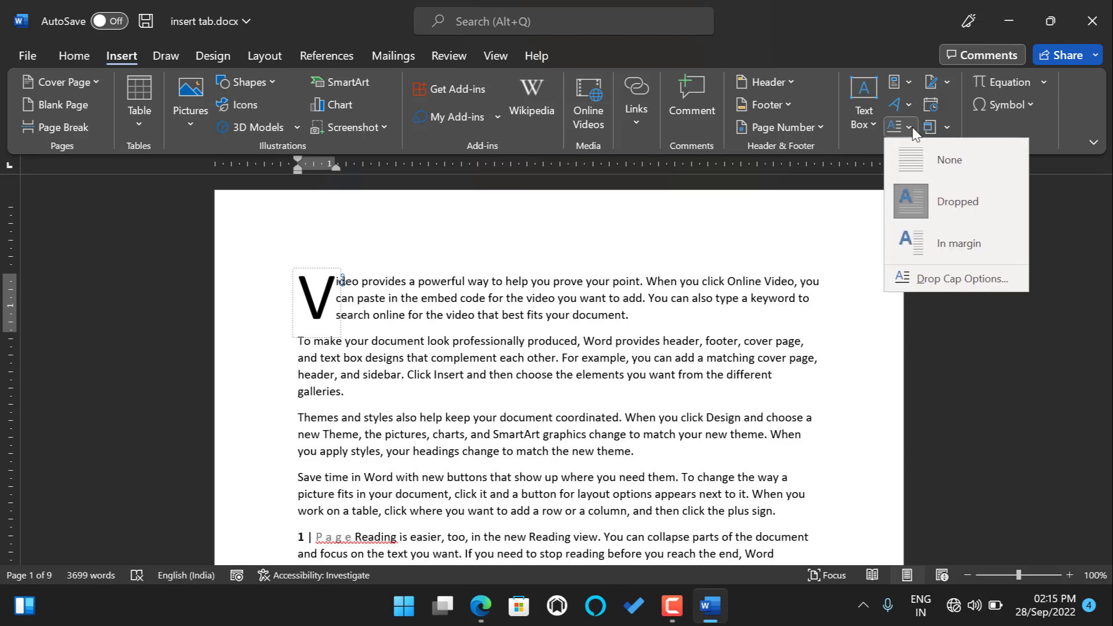
{"action": "left_click", "coordinate": [979, 249]}
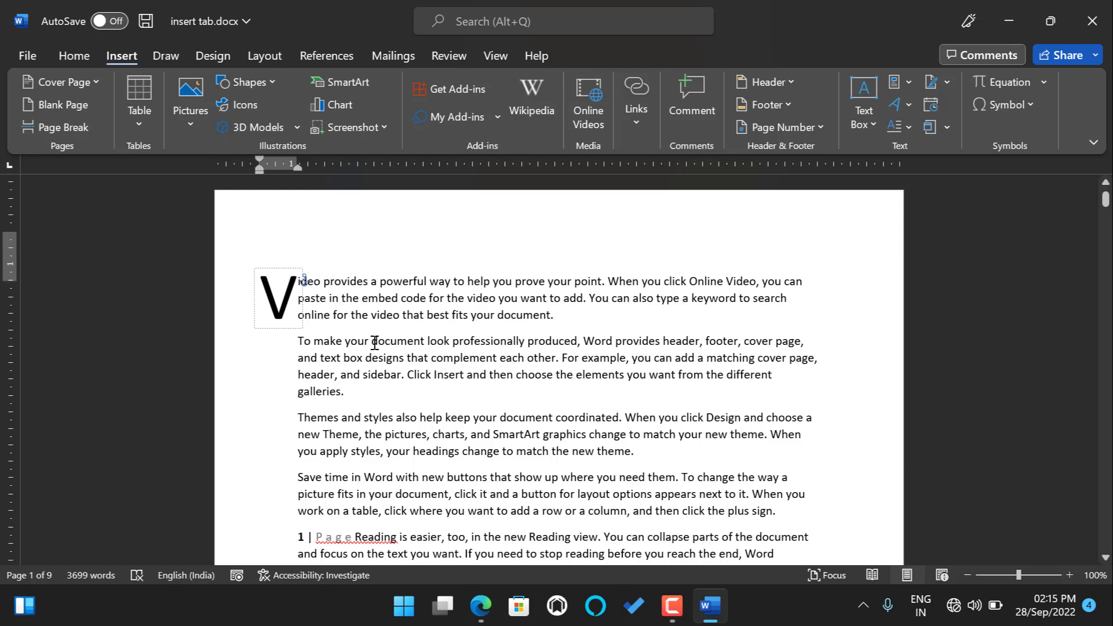
{"action": "scroll", "coordinate": [372, 357], "scroll_direction": "down", "scroll_amount": 3}
{"action": "scroll", "coordinate": [372, 357], "scroll_direction": "down", "scroll_amount": 10}
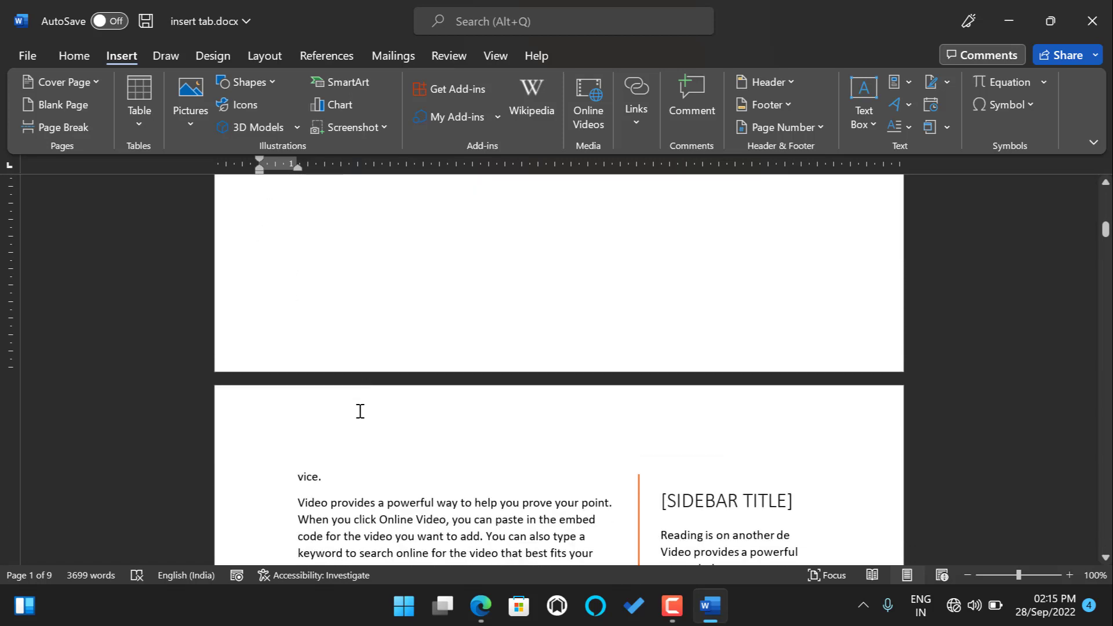
{"action": "scroll", "coordinate": [356, 418], "scroll_direction": "down", "scroll_amount": 10}
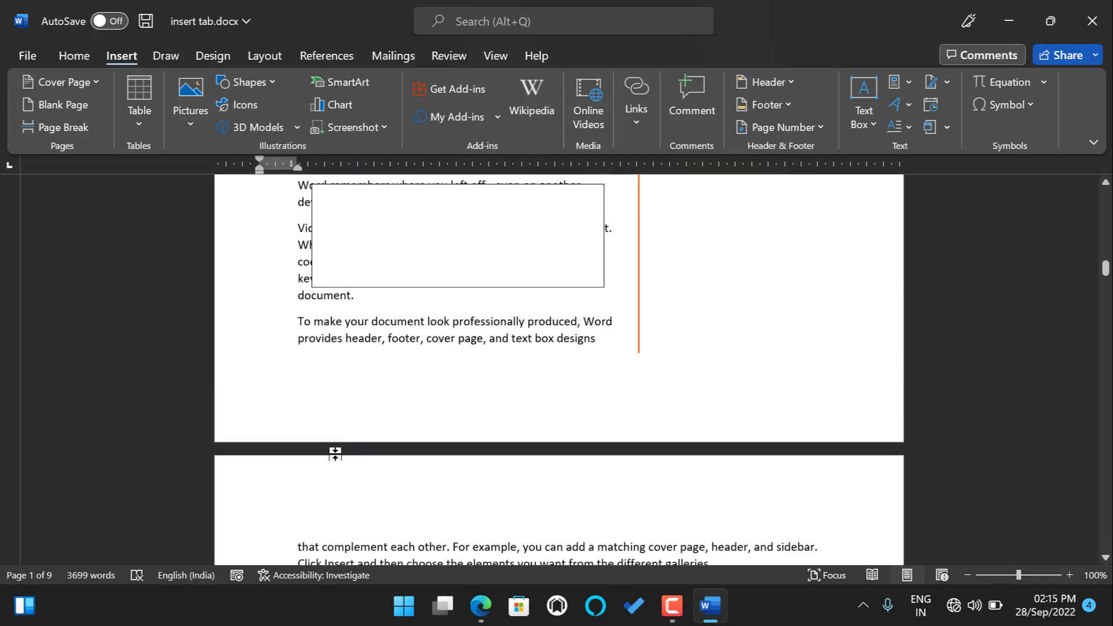
{"action": "scroll", "coordinate": [335, 455], "scroll_direction": "down", "scroll_amount": 1}
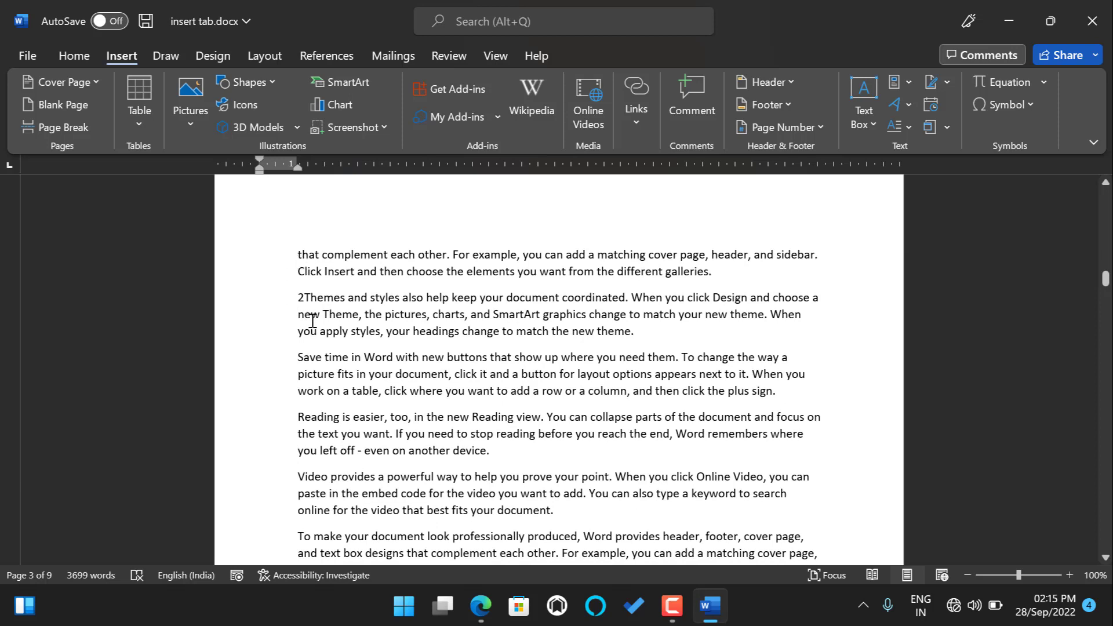
{"action": "left_click", "coordinate": [304, 359]}
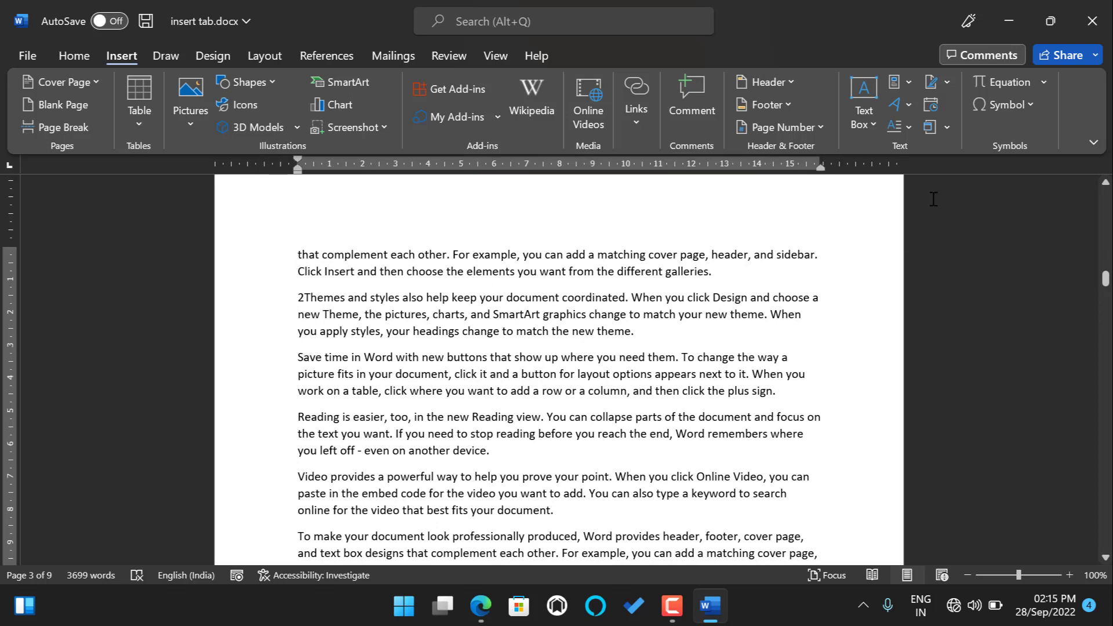
{"action": "left_click", "coordinate": [910, 123]}
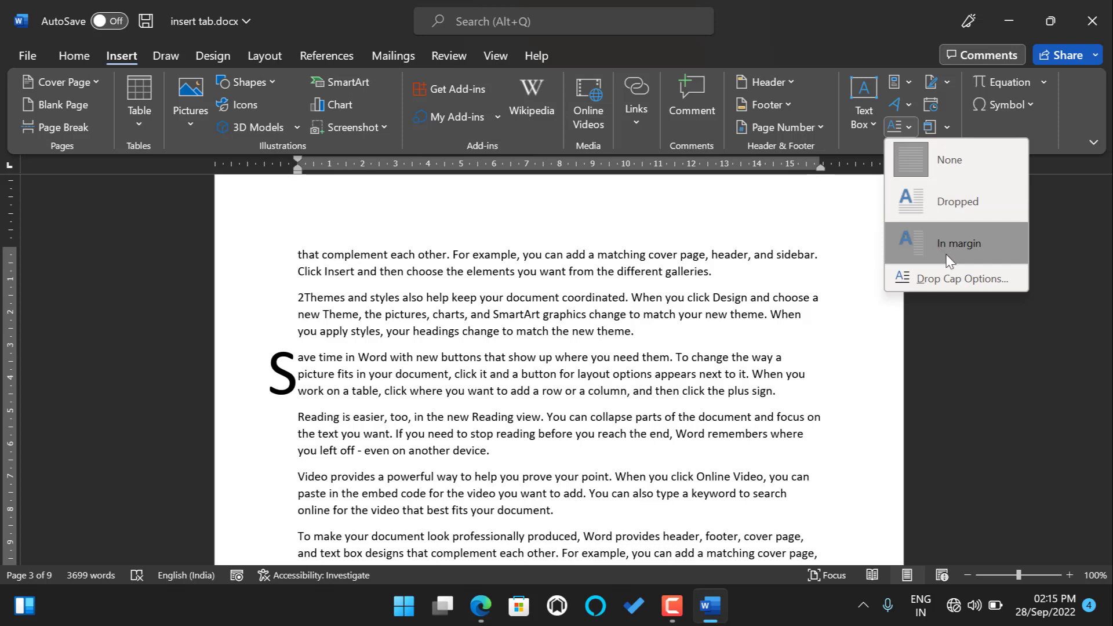
{"action": "left_click", "coordinate": [951, 279]}
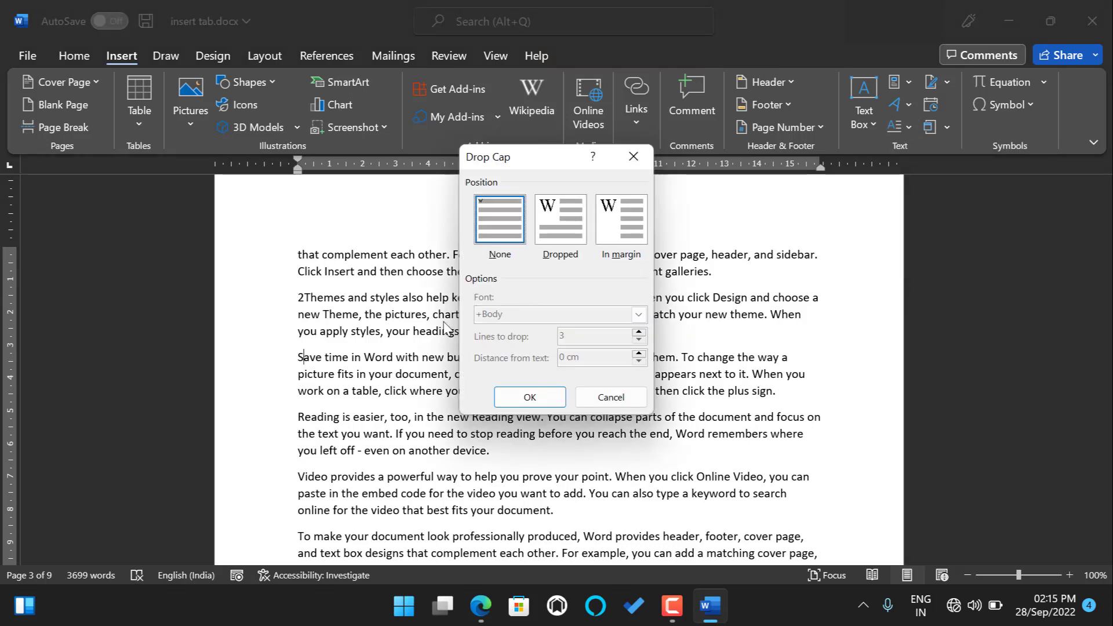
{"action": "left_click", "coordinate": [635, 158]}
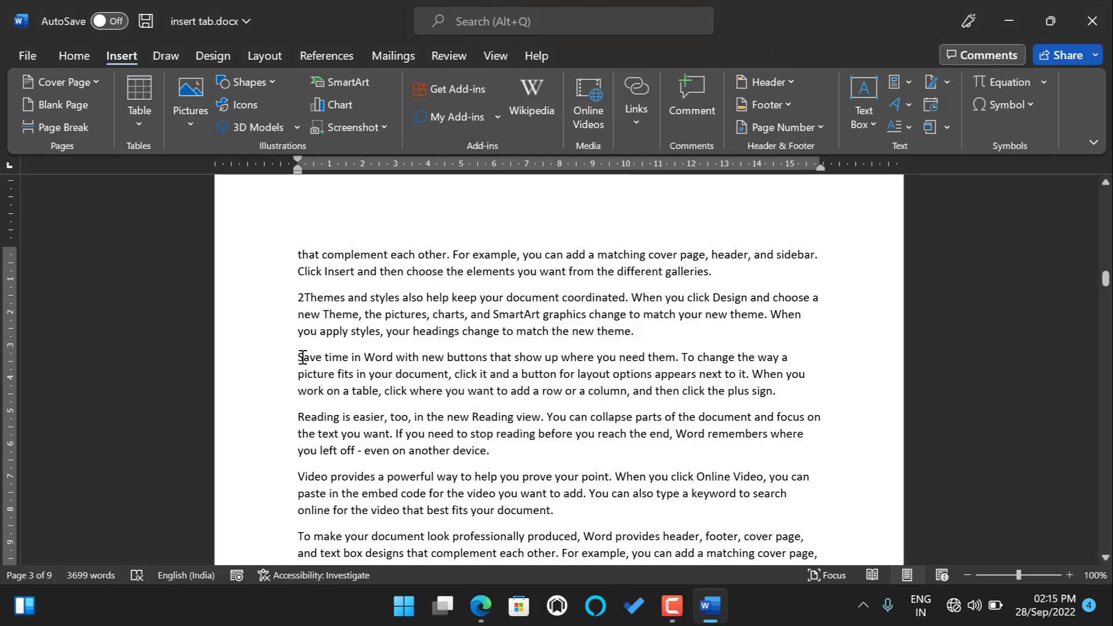
Apply a Dropped drop cap to the S of the "Save time in Word" paragraph near the start of page 3.
{"action": "left_click_drag", "start_coordinate": [302, 358], "coordinate": [297, 358]}
{"action": "left_click", "coordinate": [908, 127]}
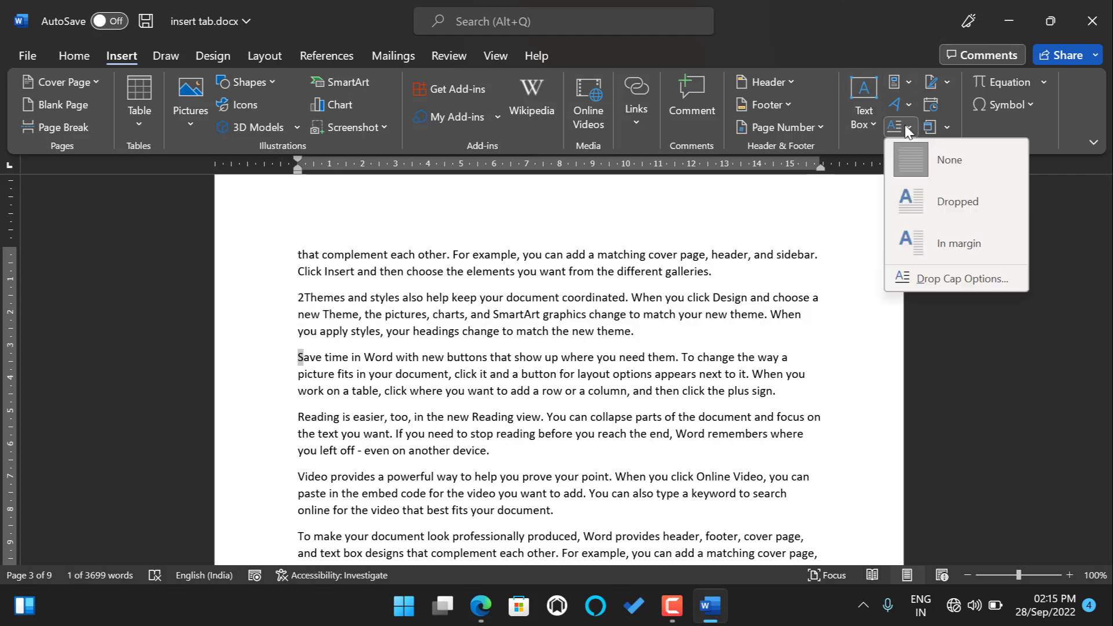
{"action": "left_click", "coordinate": [927, 205]}
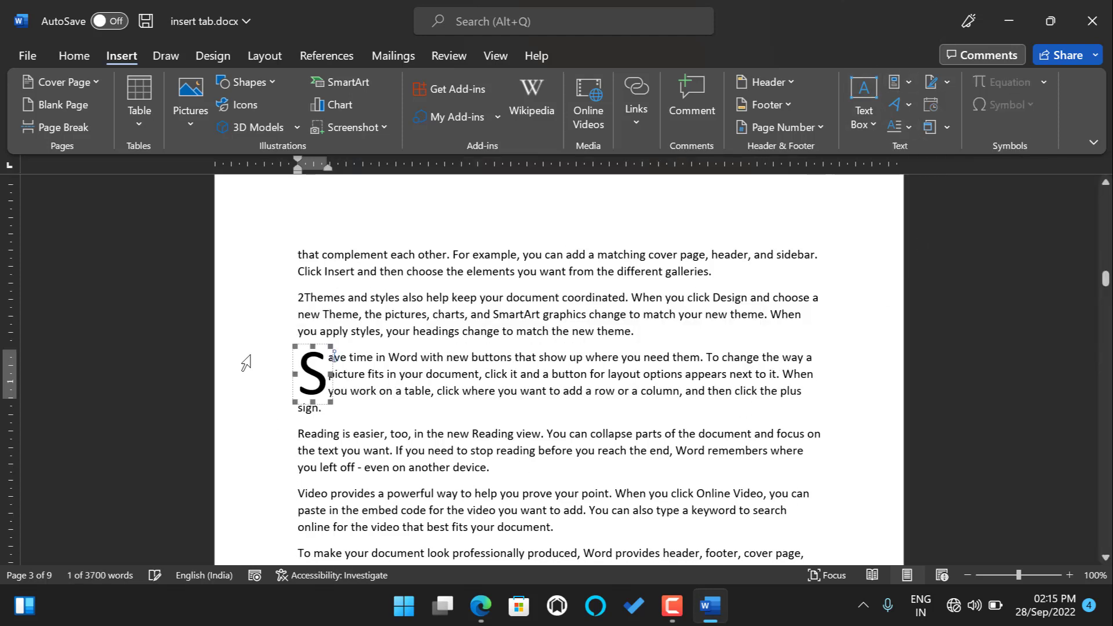
Open the drop cap options for the S and set its font to Arial Black.
{"action": "left_click", "coordinate": [909, 127]}
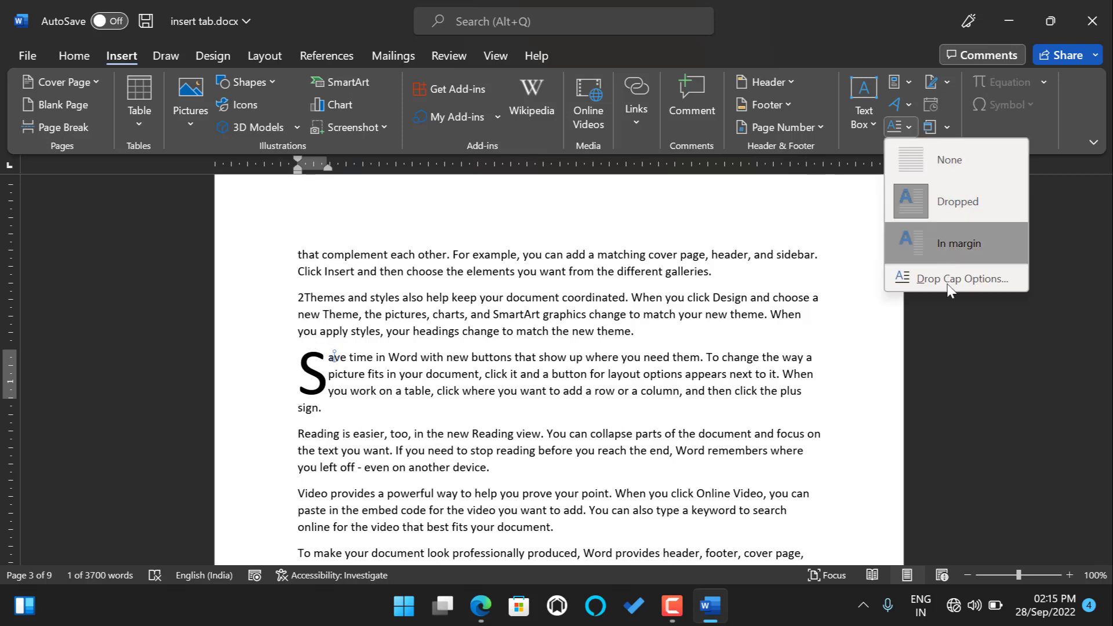
{"action": "left_click", "coordinate": [948, 277]}
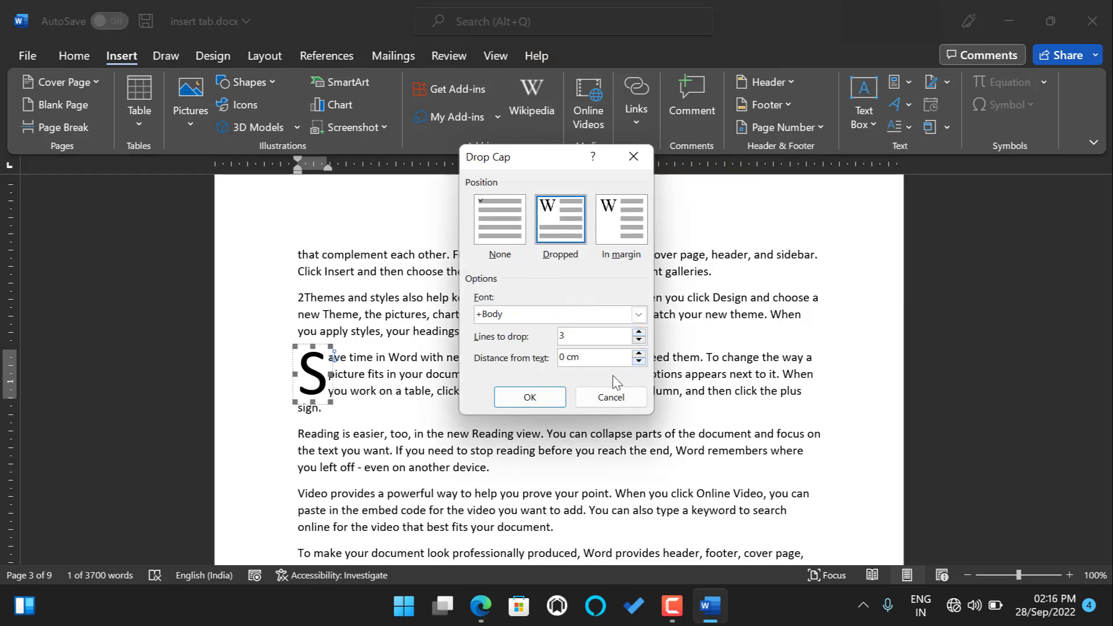
{"action": "left_click", "coordinate": [640, 316]}
{"action": "scroll", "coordinate": [592, 342], "scroll_direction": "down", "scroll_amount": 6}
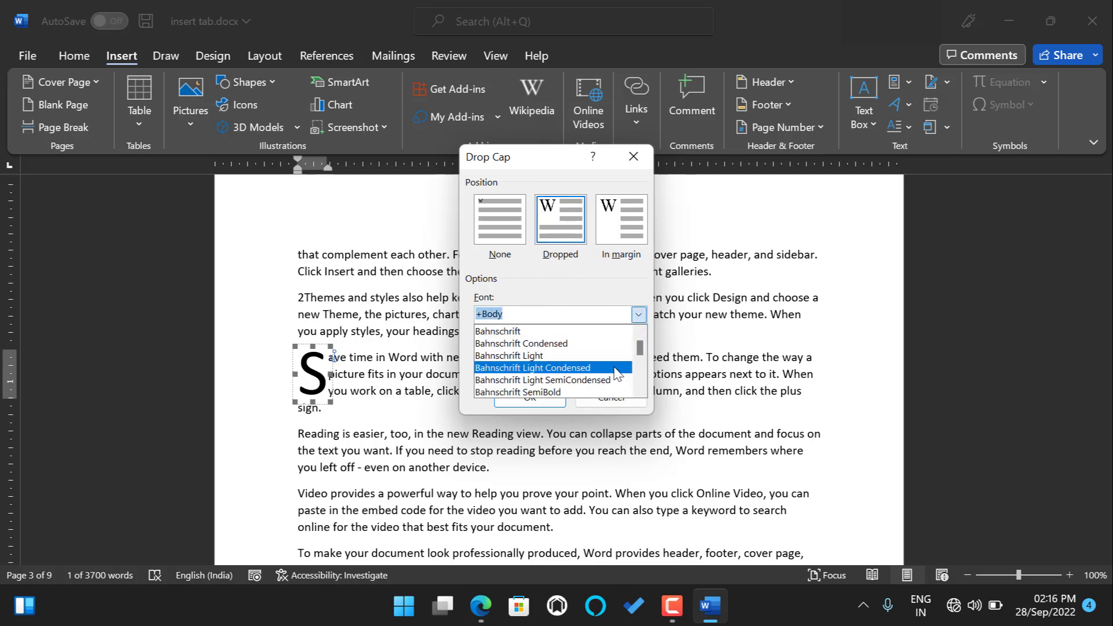
{"action": "scroll", "coordinate": [552, 357], "scroll_direction": "down", "scroll_amount": 10}
{"action": "scroll", "coordinate": [554, 359], "scroll_direction": "up", "scroll_amount": 10}
{"action": "scroll", "coordinate": [552, 360], "scroll_direction": "up", "scroll_amount": 7}
{"action": "scroll", "coordinate": [552, 360], "scroll_direction": "down", "scroll_amount": 1}
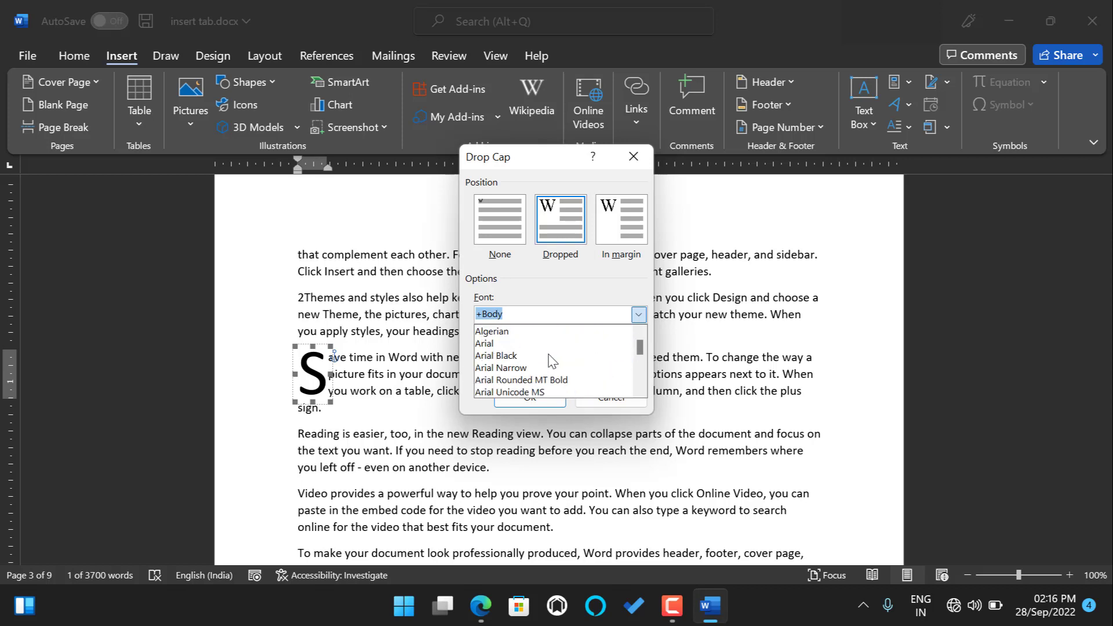
{"action": "left_click", "coordinate": [499, 356]}
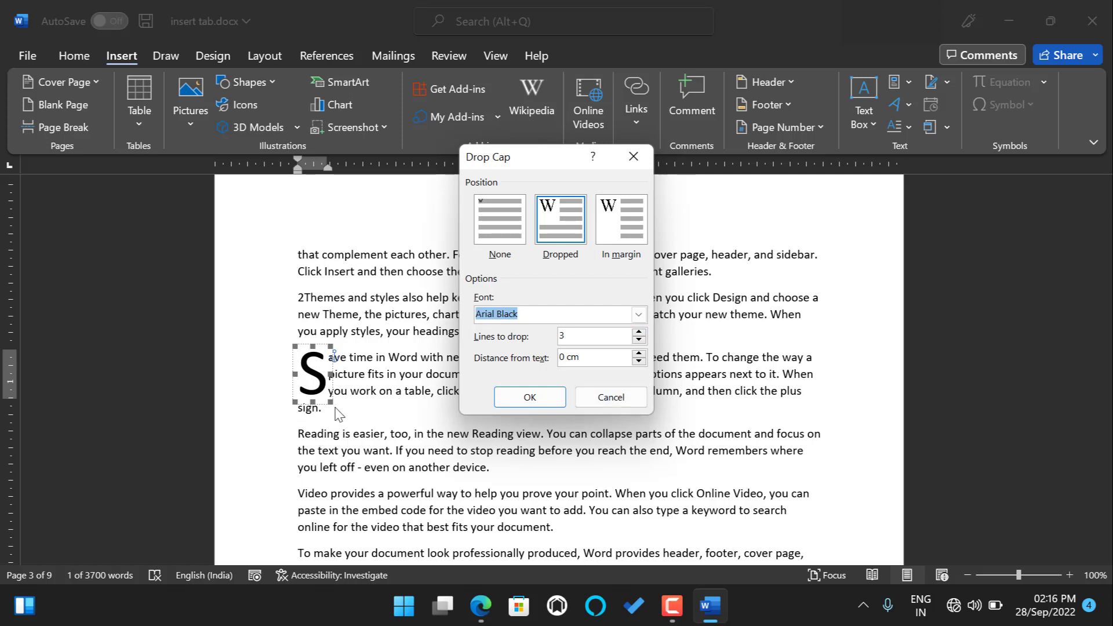
Set the S drop cap to drop 5 lines and apply the settings.
{"action": "left_click", "coordinate": [639, 333]}
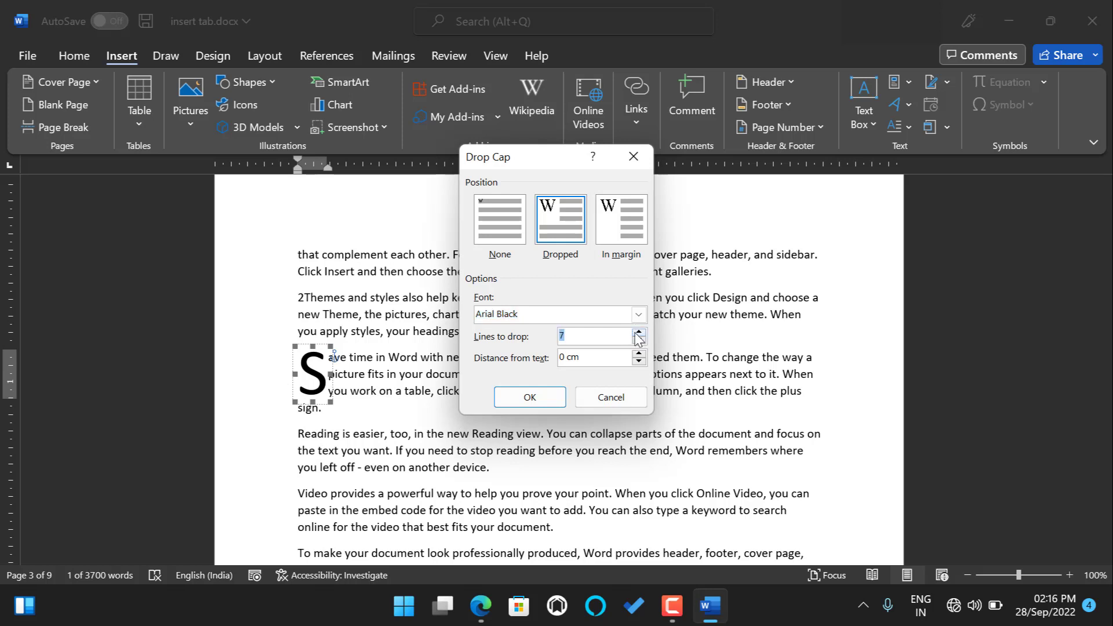
{"action": "left_click", "coordinate": [638, 333]}
{"action": "left_click", "coordinate": [639, 355]}
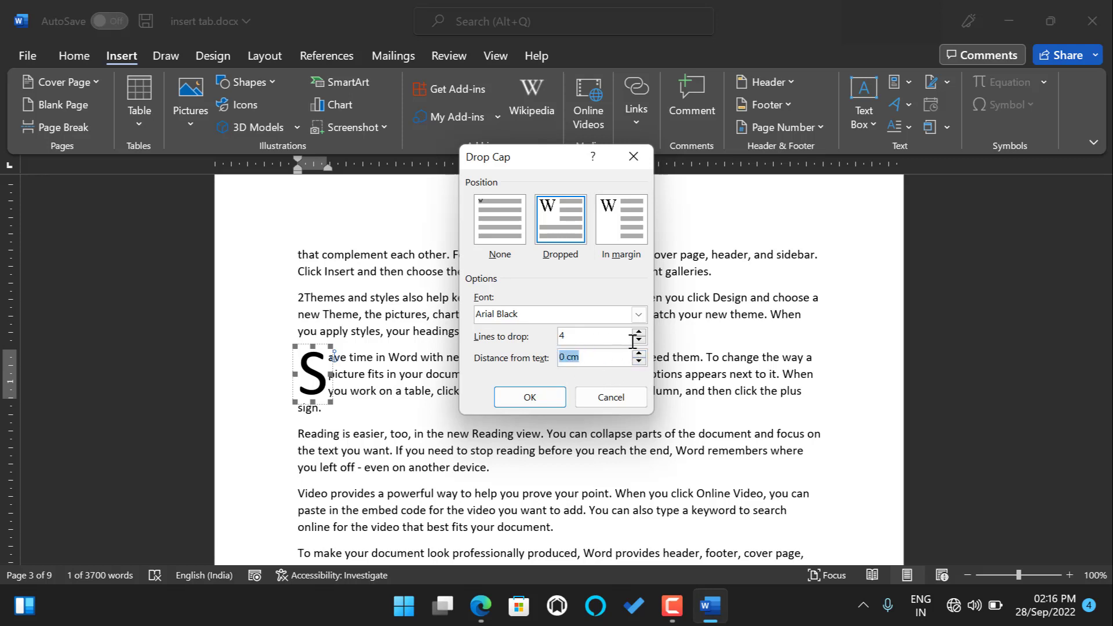
{"action": "left_click", "coordinate": [639, 335]}
{"action": "left_click", "coordinate": [541, 398]}
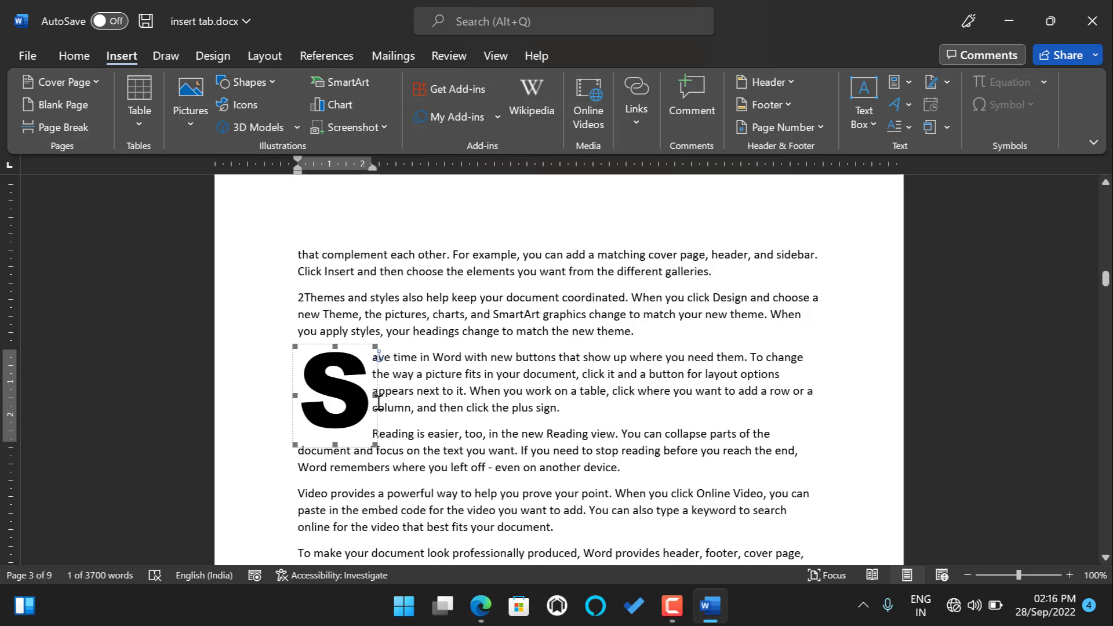
{"action": "left_click", "coordinate": [473, 358]}
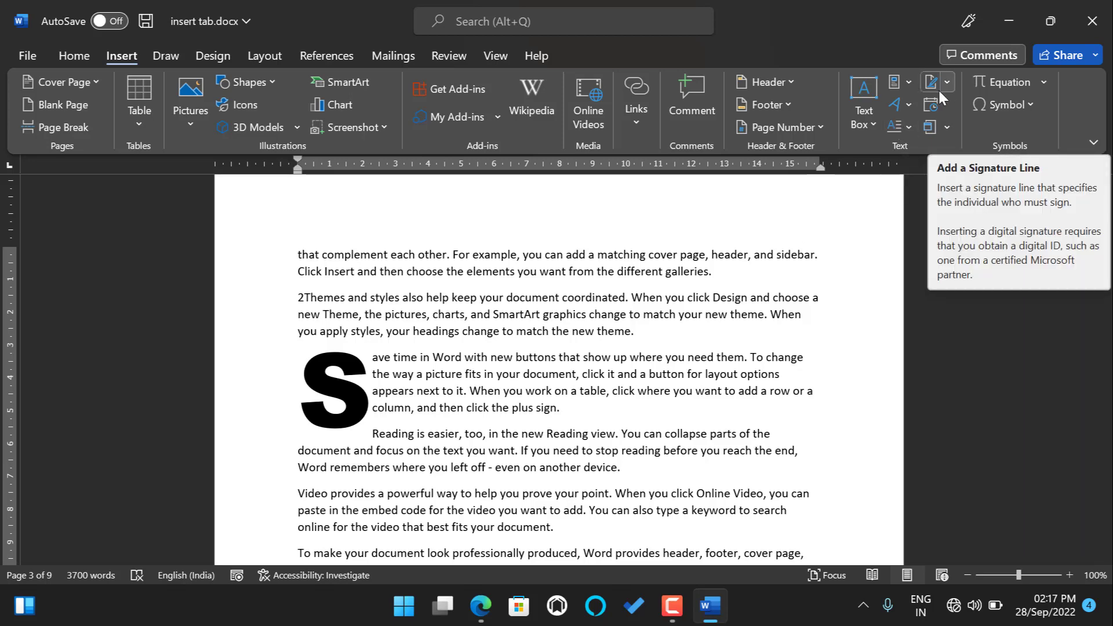
Insert a page break after the "Themes and styles" paragraph at the end of page 3.
{"action": "scroll", "coordinate": [552, 423], "scroll_direction": "down", "scroll_amount": 1}
{"action": "scroll", "coordinate": [552, 423], "scroll_direction": "down", "scroll_amount": 2}
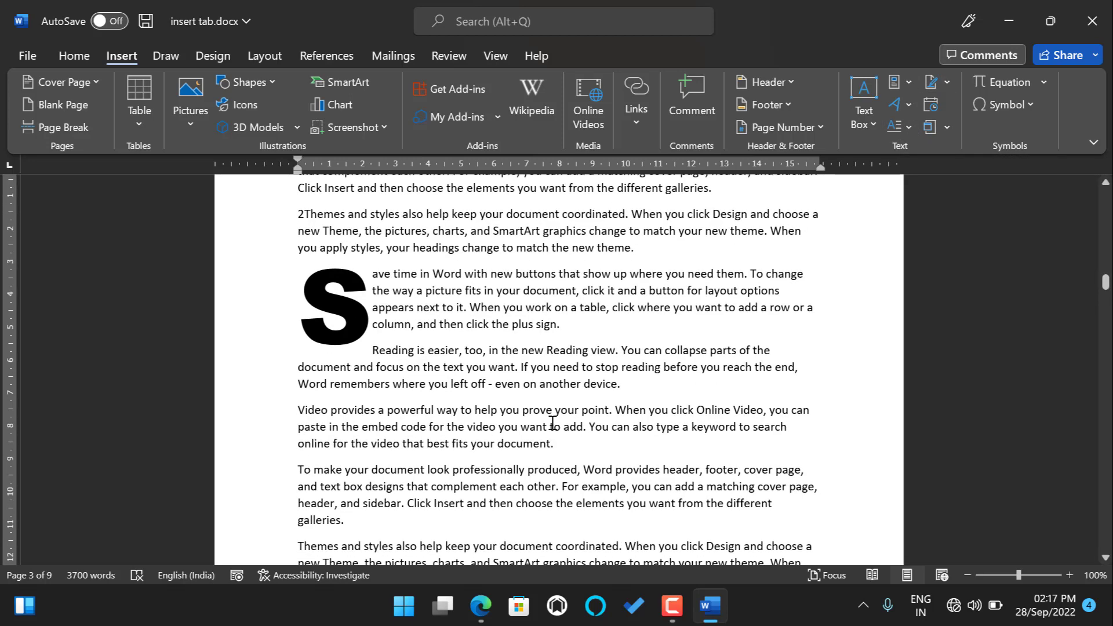
{"action": "scroll", "coordinate": [552, 423], "scroll_direction": "down", "scroll_amount": 5}
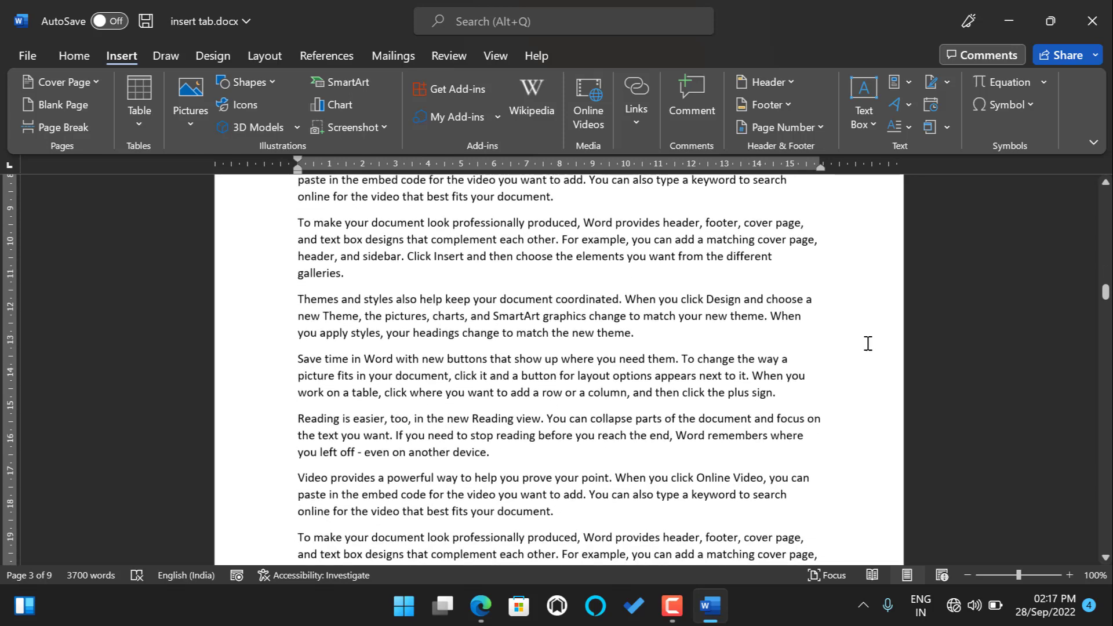
{"action": "scroll", "coordinate": [632, 336], "scroll_direction": "down", "scroll_amount": 10}
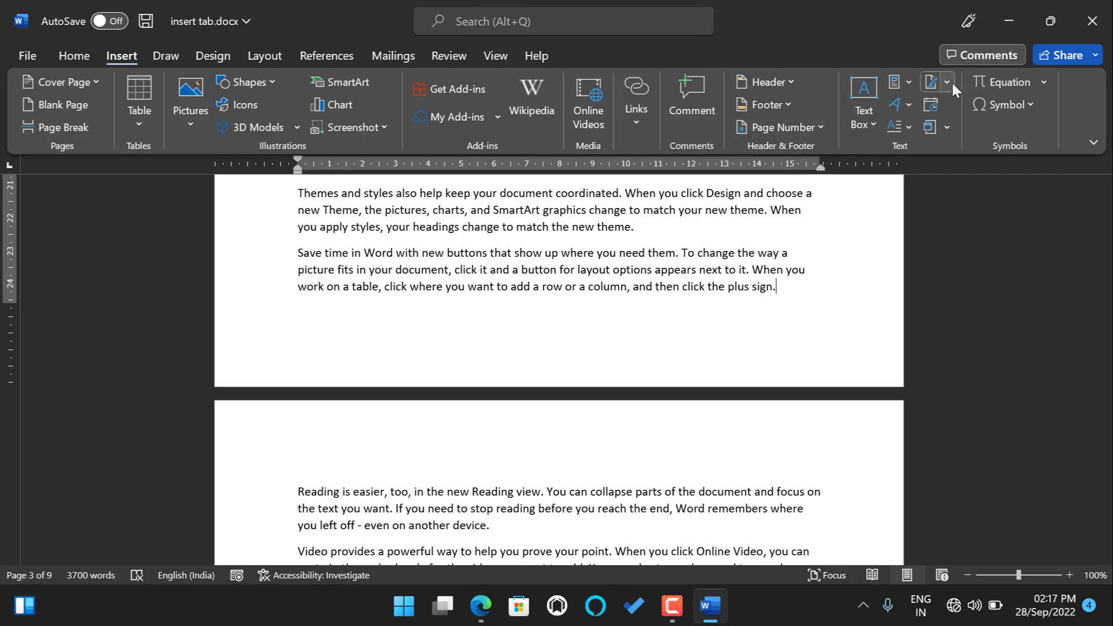
{"action": "left_click", "coordinate": [657, 228]}
{"action": "key", "text": "ctrl+Return"}
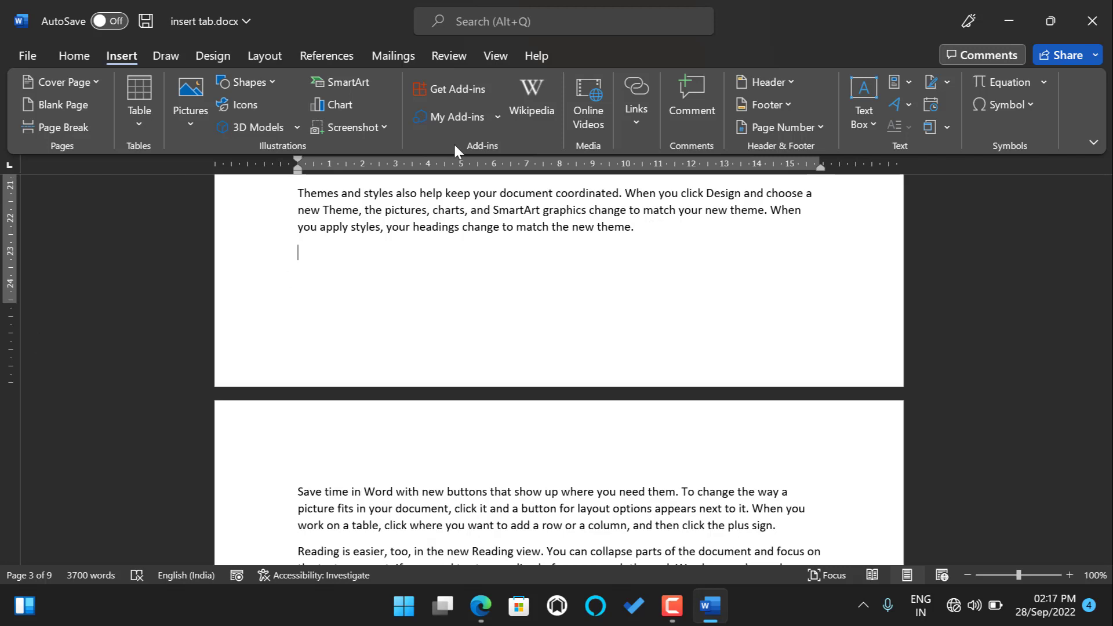
Insert another page break after the paragraph ending "galleries." to free more space at the end of page 3.
{"action": "scroll", "coordinate": [552, 209], "scroll_direction": "up", "scroll_amount": 1}
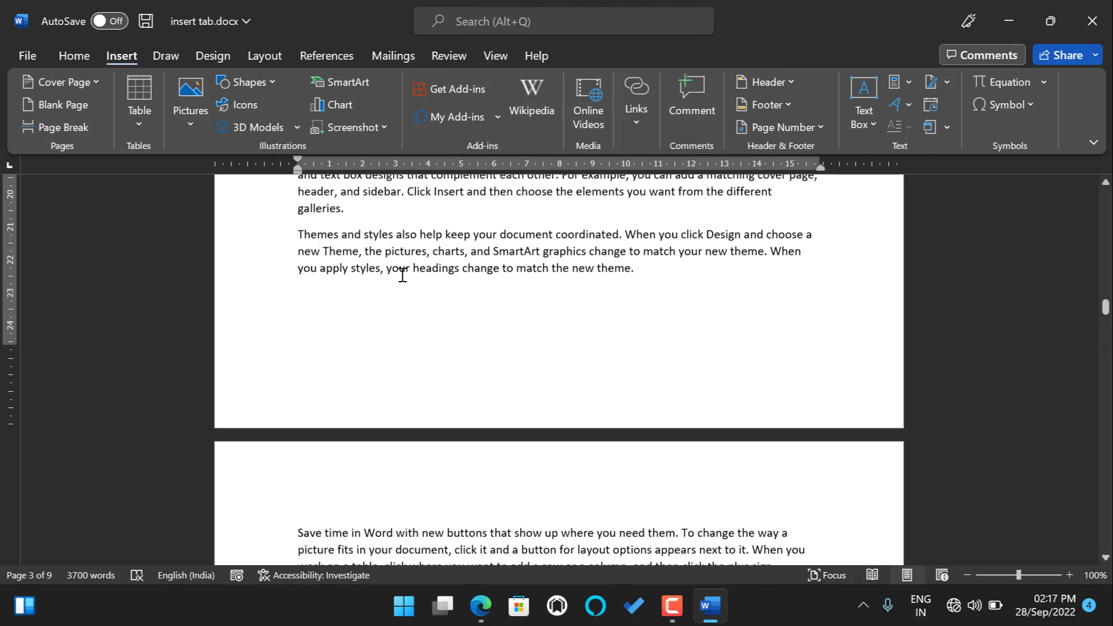
{"action": "left_click", "coordinate": [385, 216]}
{"action": "key", "text": "ctrl+Return"}
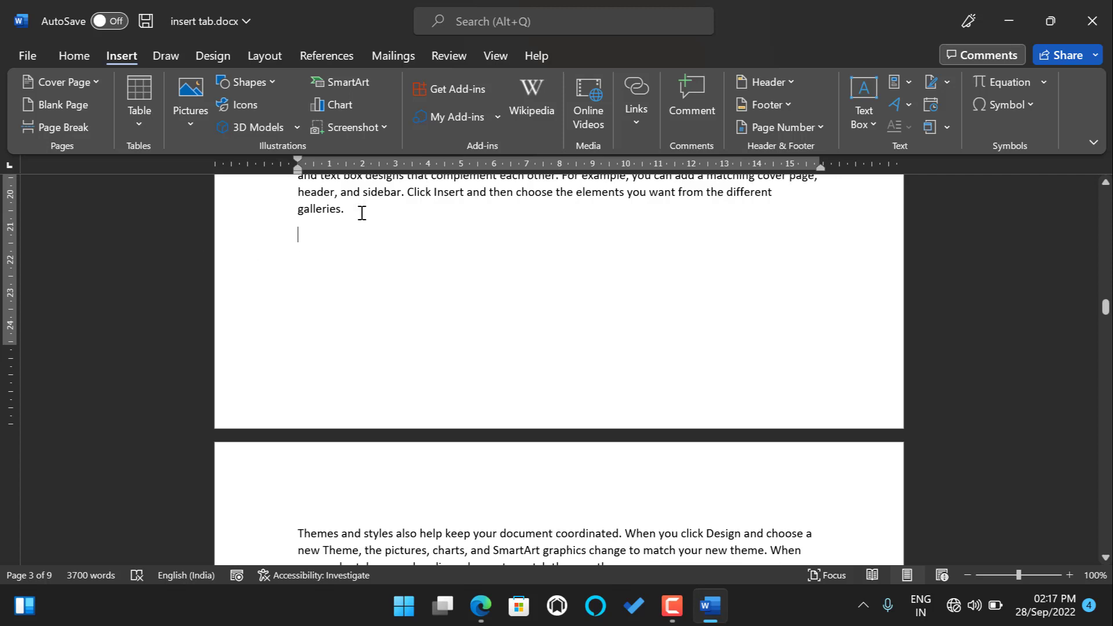
Insert a signature line in the free space on page 3 with the suggested signer's name and the title Manager.
{"action": "left_click", "coordinate": [946, 83]}
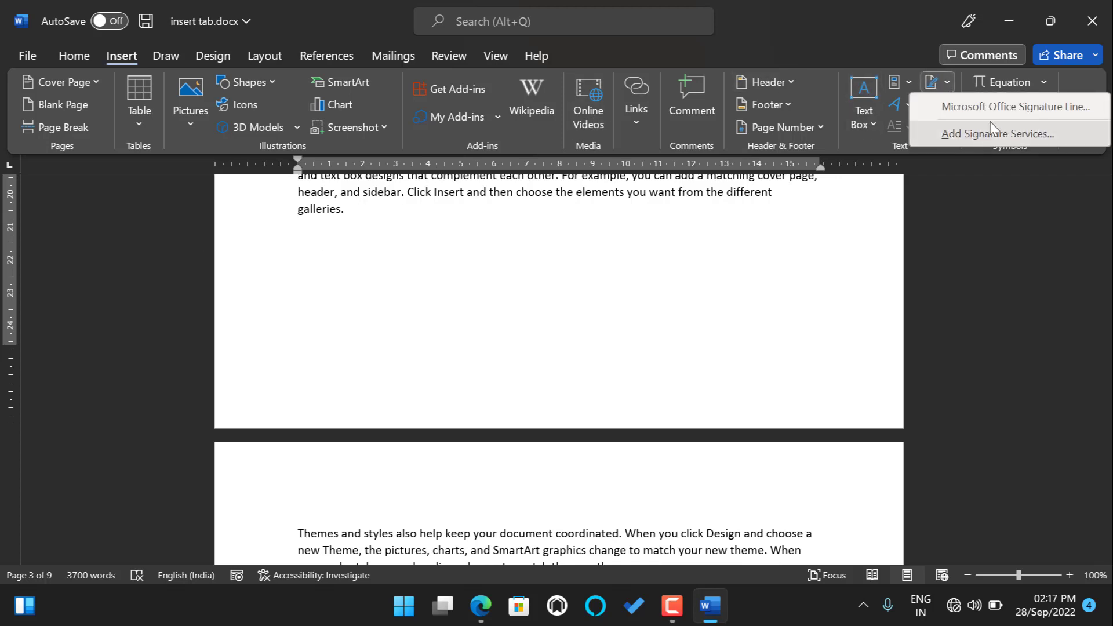
{"action": "left_click", "coordinate": [933, 84]}
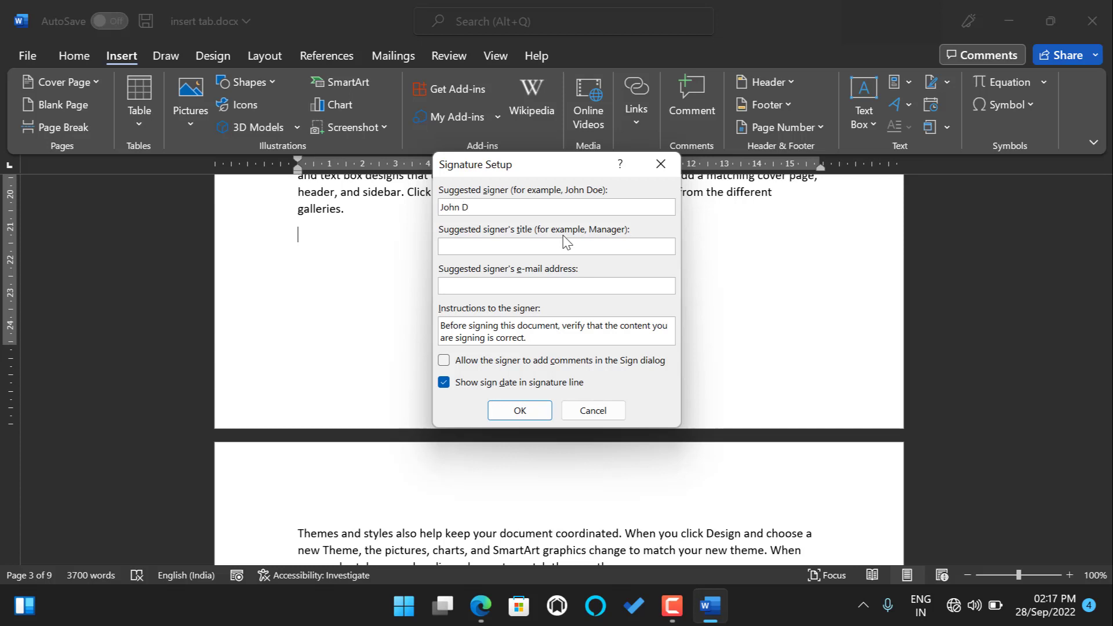
{"action": "left_click", "coordinate": [573, 248]}
{"action": "left_click", "coordinate": [519, 410]}
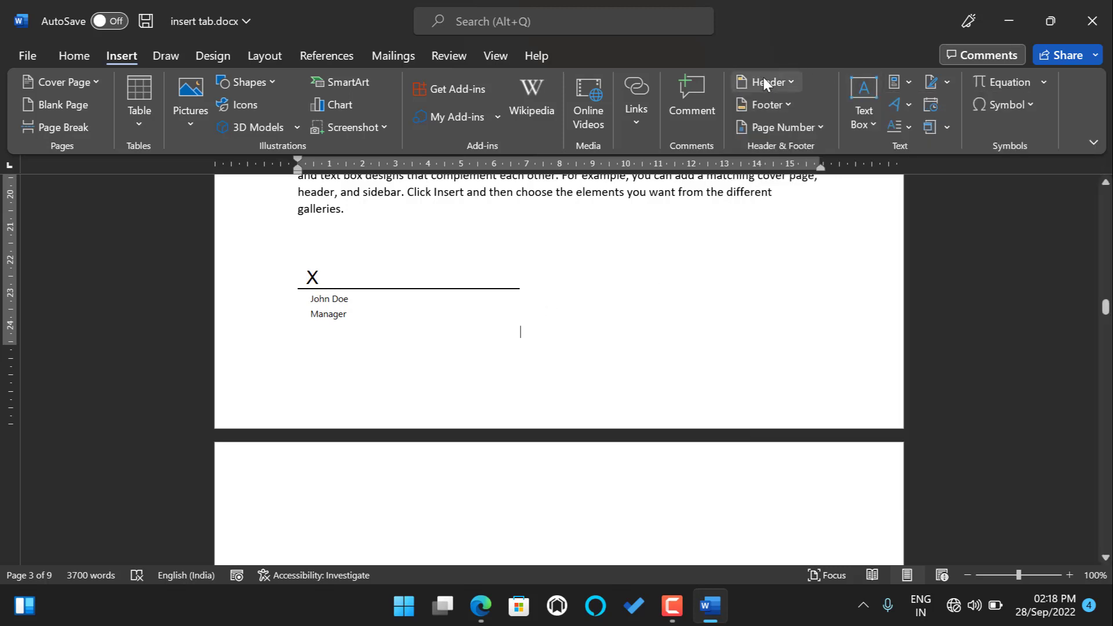
{"action": "scroll", "coordinate": [1098, 353], "scroll_direction": "up", "scroll_amount": 2}
{"action": "scroll", "coordinate": [1099, 353], "scroll_direction": "up", "scroll_amount": 20}
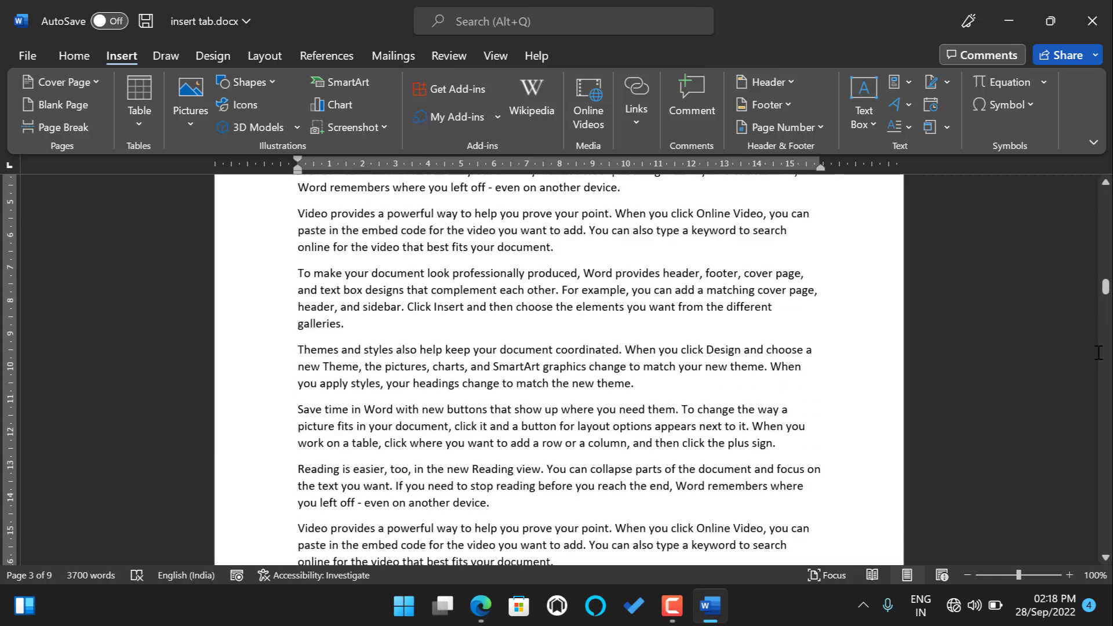
{"action": "double_click", "coordinate": [264, 339]}
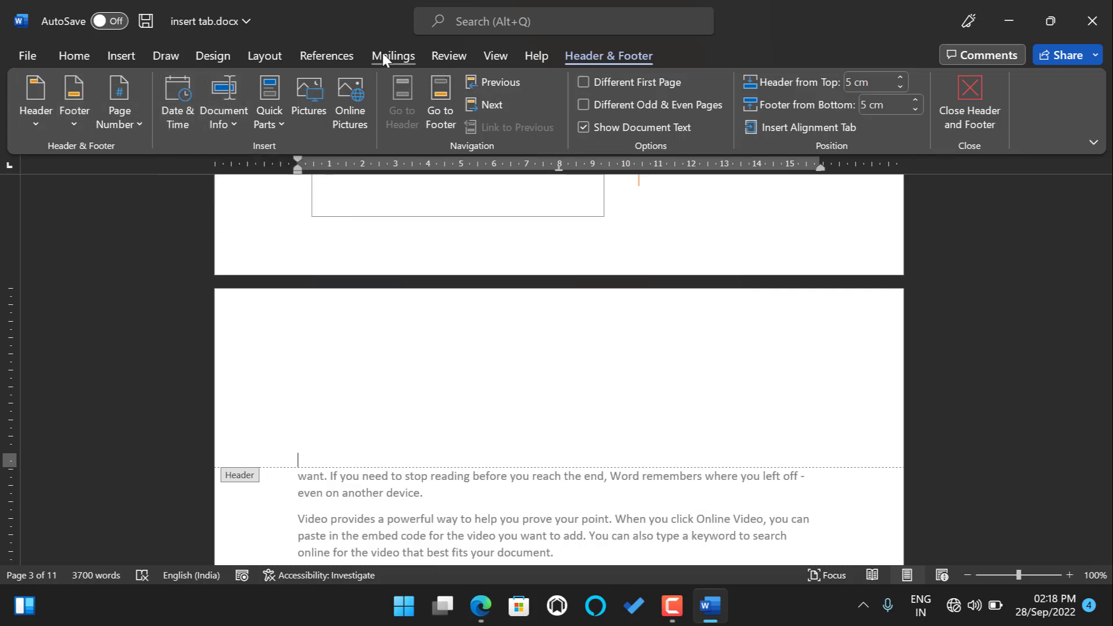
{"action": "left_click", "coordinate": [962, 105]}
{"action": "left_click", "coordinate": [138, 53]}
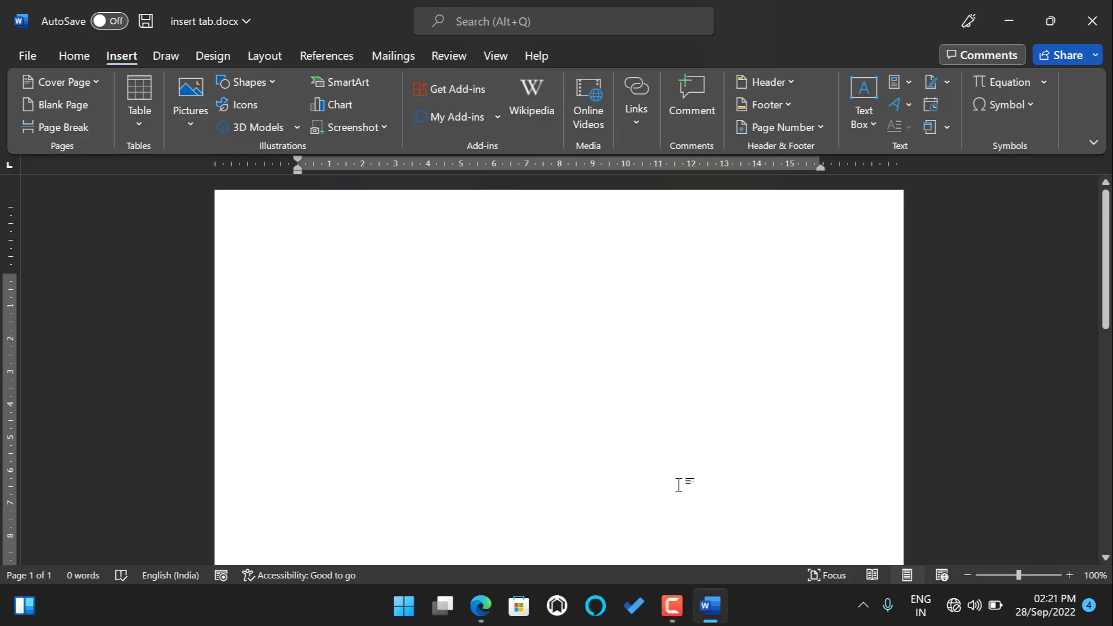
Insert a new Microsoft Excel Chart object into the blank document and return from chart editing to the page.
{"action": "left_click", "coordinate": [947, 127]}
{"action": "left_click", "coordinate": [947, 149]}
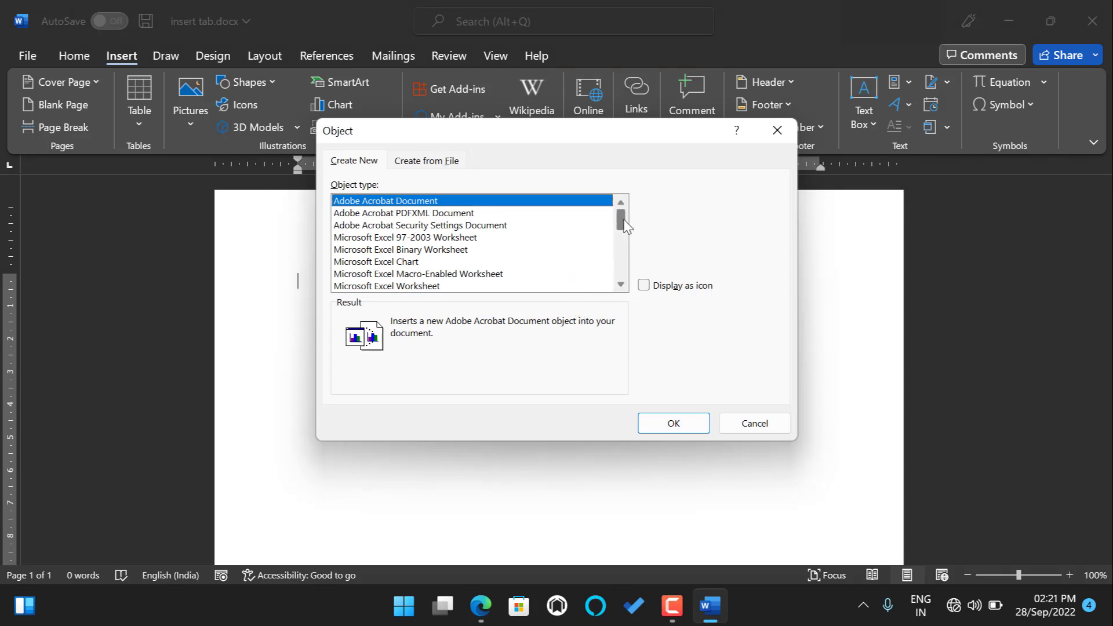
{"action": "scroll", "coordinate": [625, 226], "scroll_direction": "down", "scroll_amount": 1}
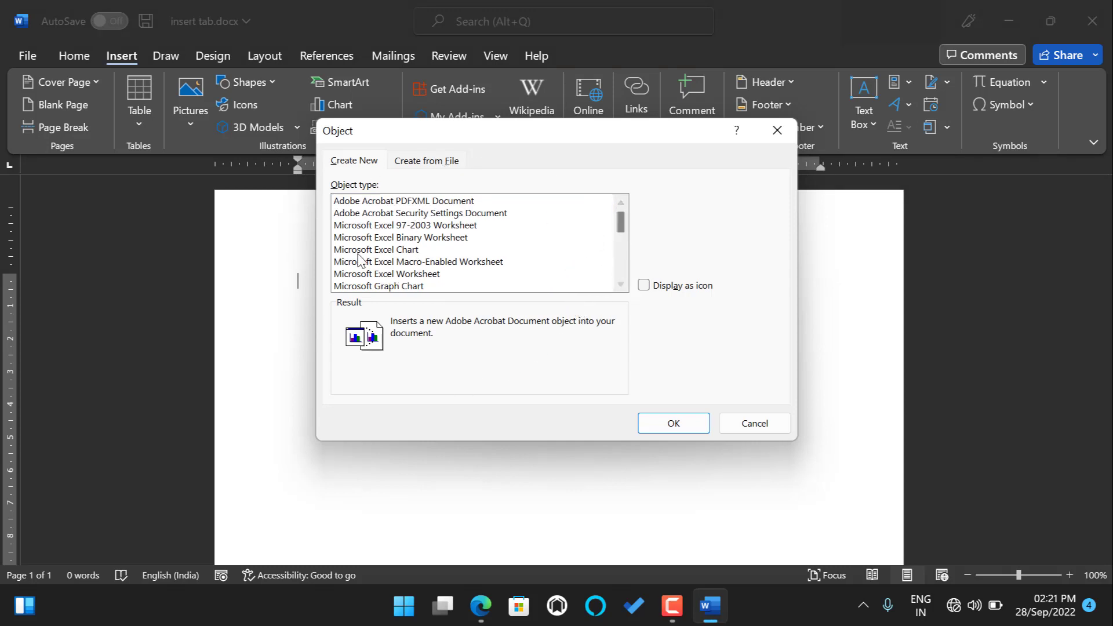
{"action": "left_click", "coordinate": [391, 249]}
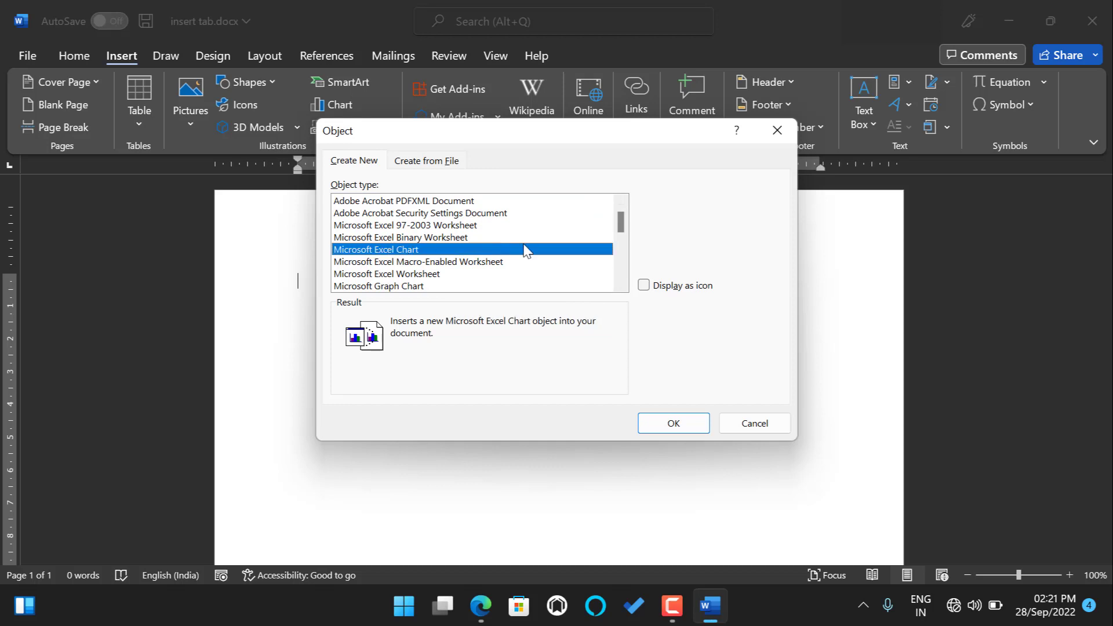
{"action": "left_click", "coordinate": [691, 426]}
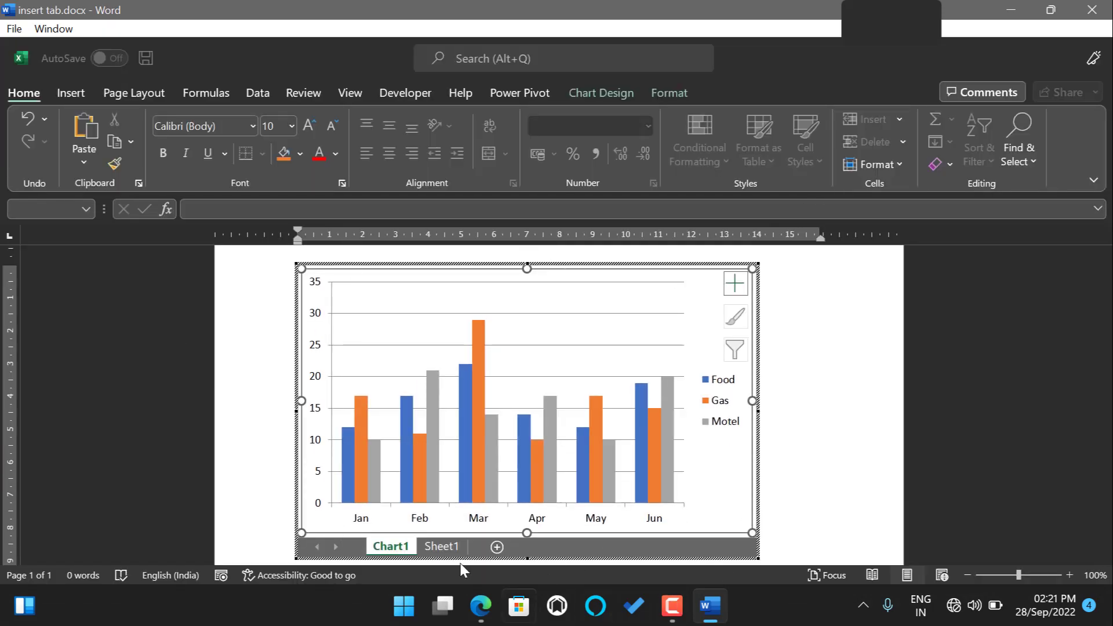
{"action": "left_click", "coordinate": [528, 357]}
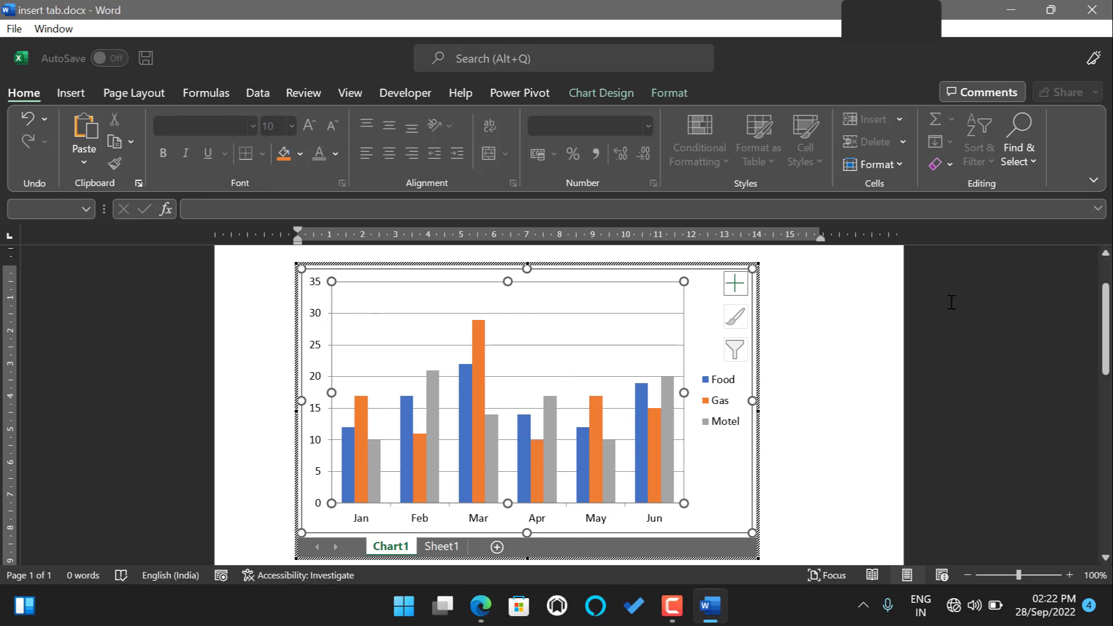
{"action": "left_click", "coordinate": [845, 364]}
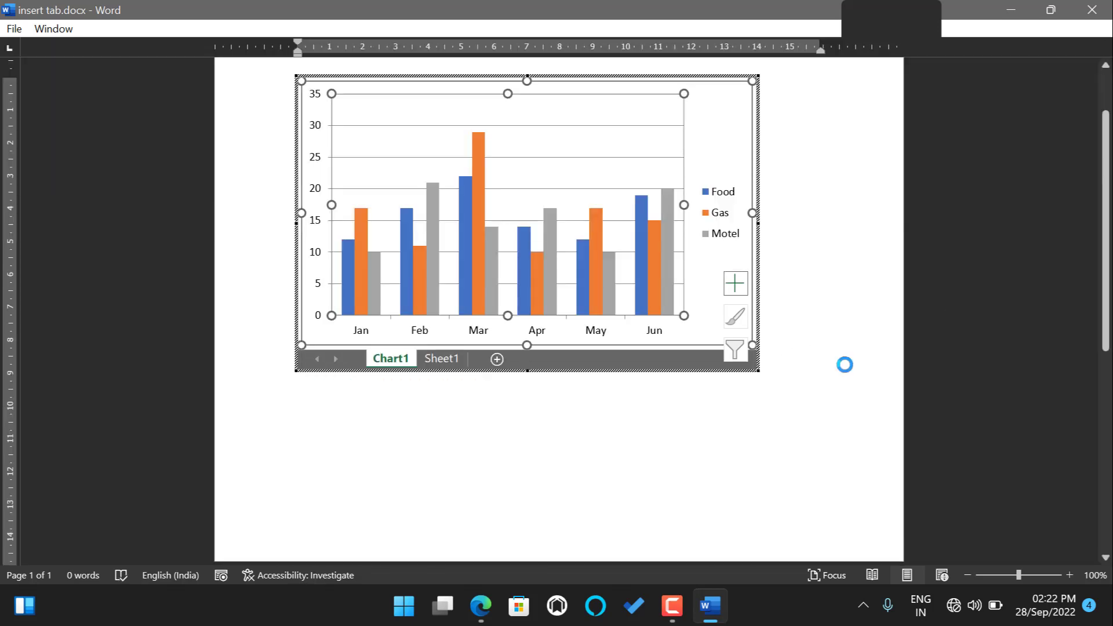
Look over the embedded Excel chart, reopen it for editing and return to the document.
{"action": "scroll", "coordinate": [417, 444], "scroll_direction": "up", "scroll_amount": 3}
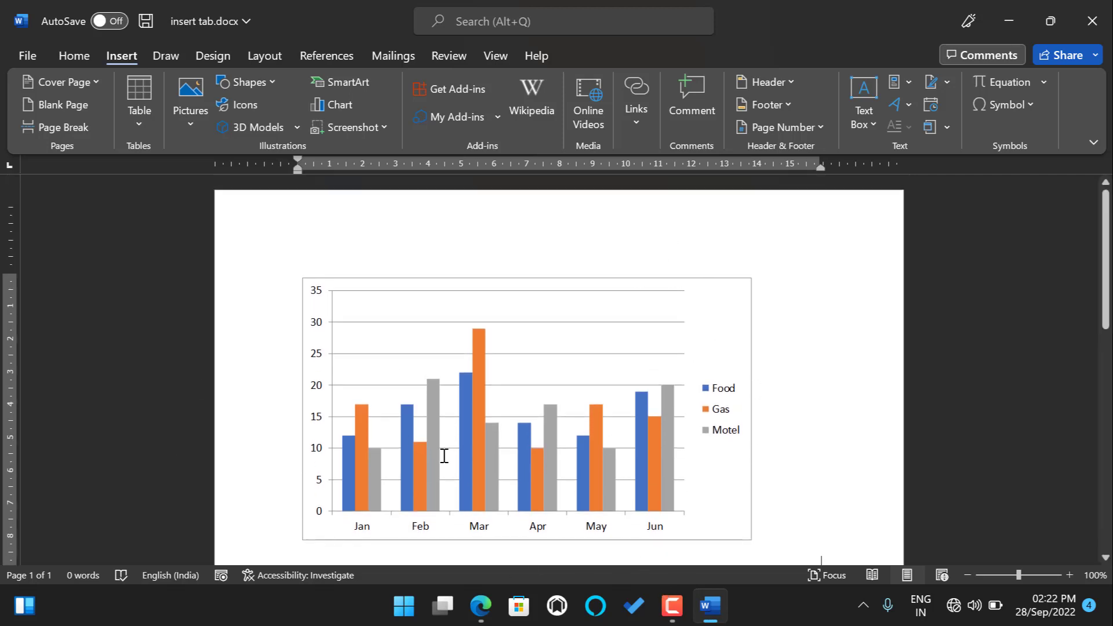
{"action": "scroll", "coordinate": [716, 336], "scroll_direction": "down", "scroll_amount": 3}
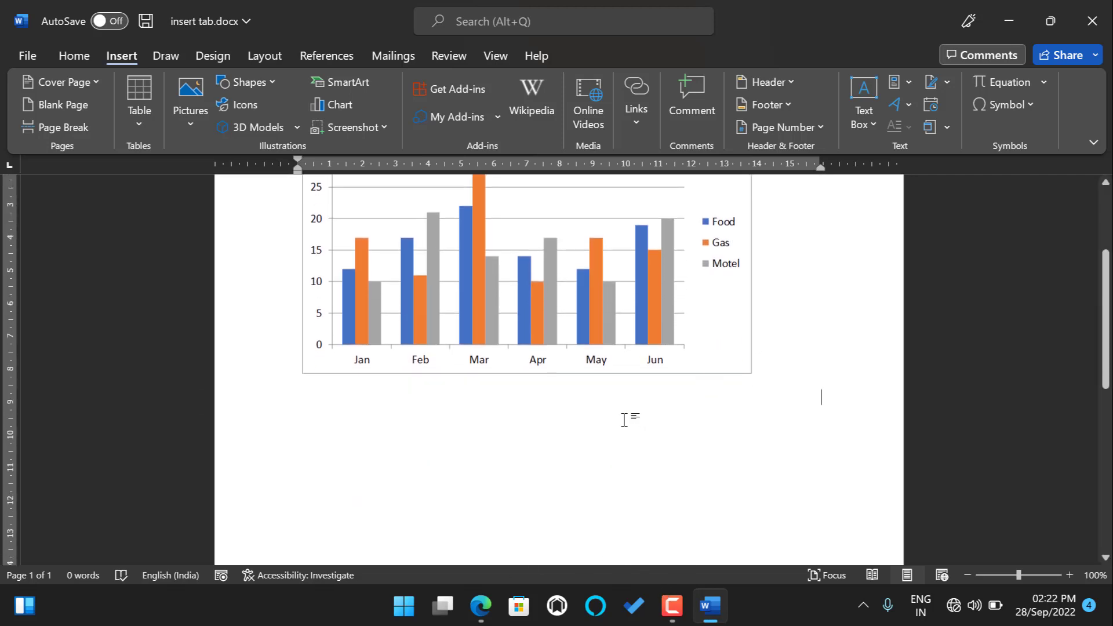
{"action": "scroll", "coordinate": [579, 420], "scroll_direction": "up", "scroll_amount": 3}
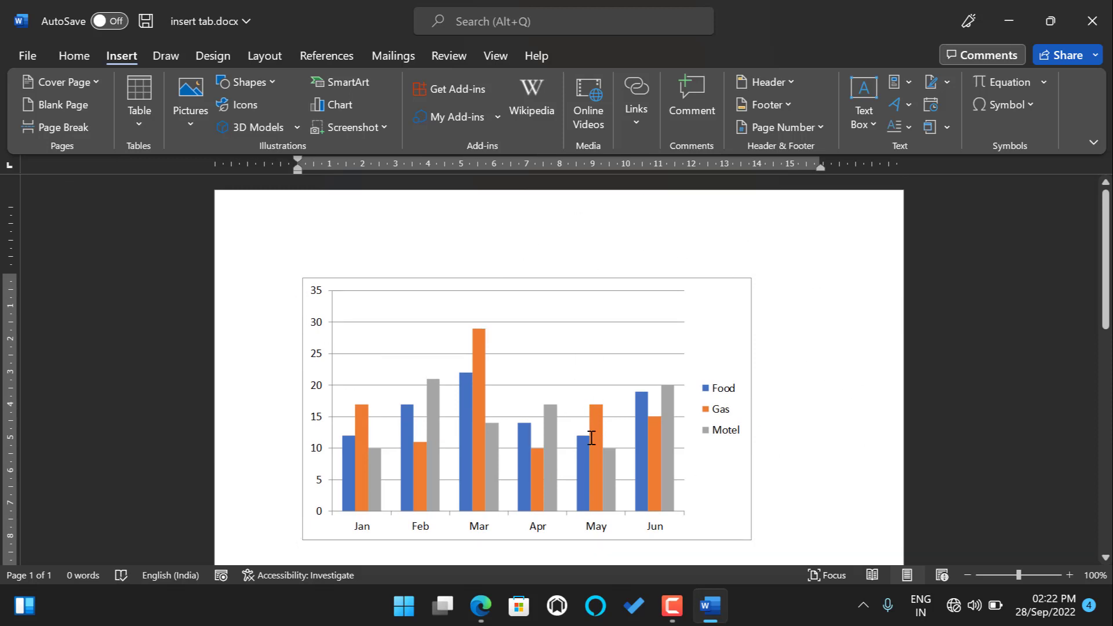
{"action": "scroll", "coordinate": [588, 448], "scroll_direction": "down", "scroll_amount": 1}
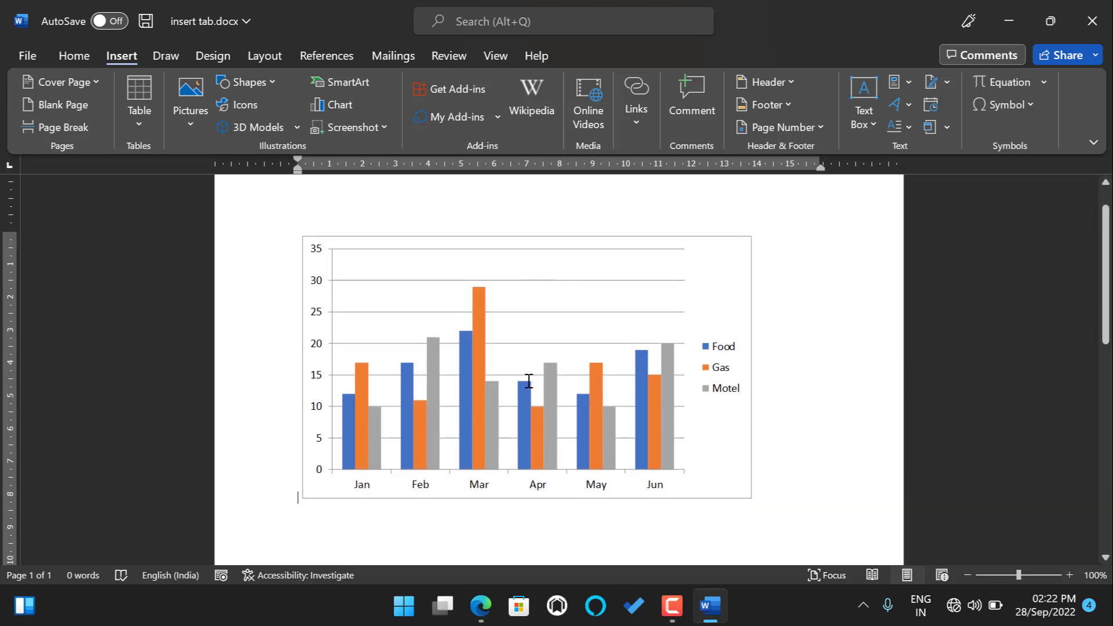
{"action": "left_click", "coordinate": [554, 290]}
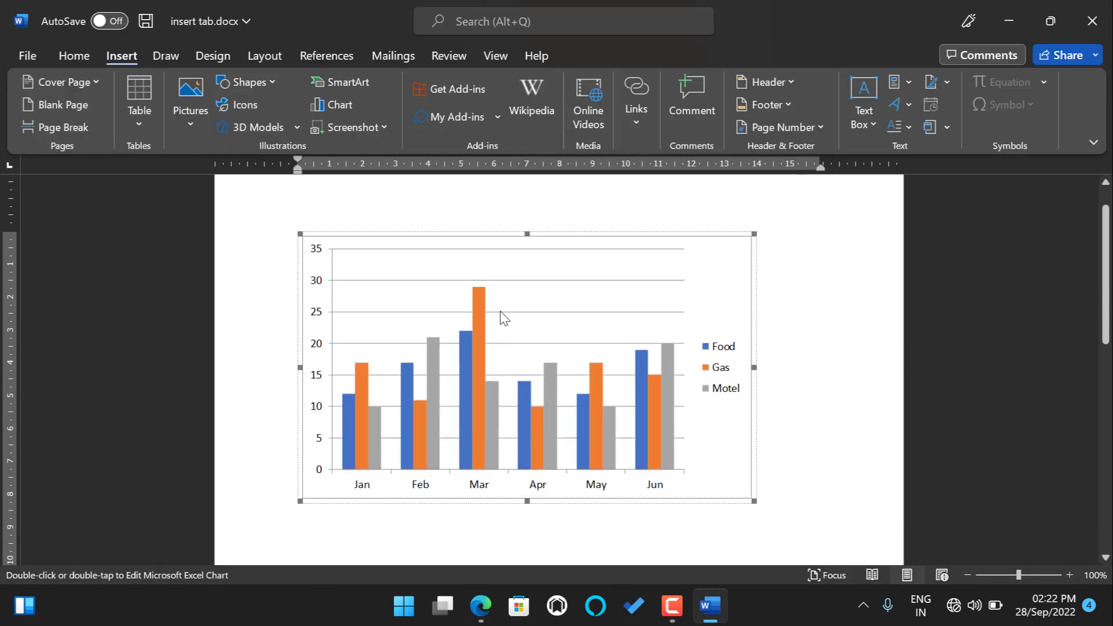
{"action": "double_click", "coordinate": [500, 314]}
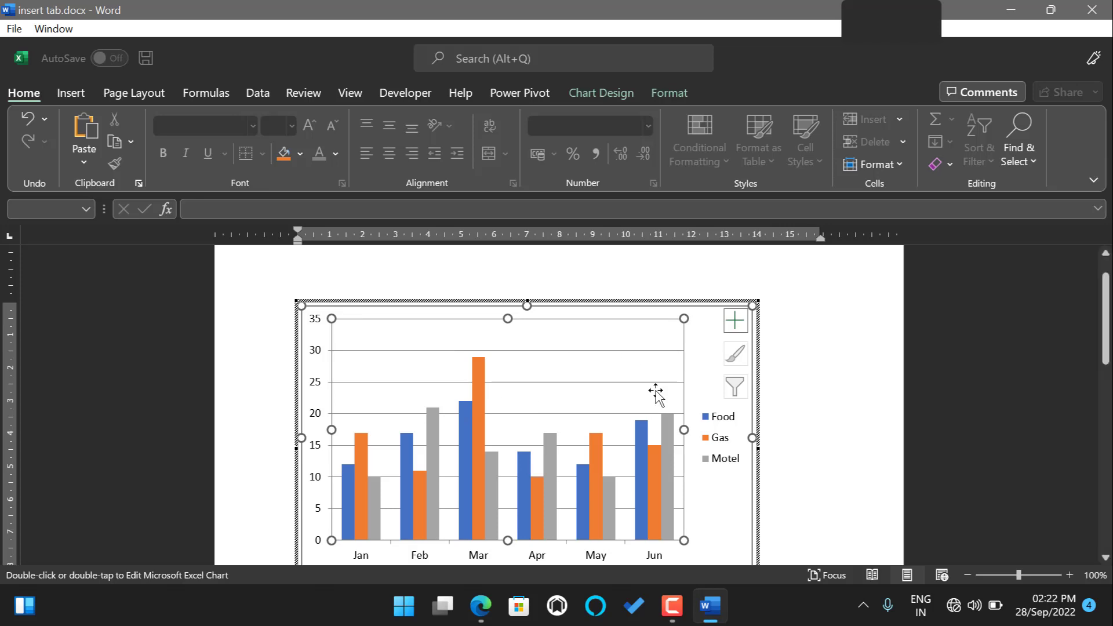
{"action": "left_click", "coordinate": [877, 380]}
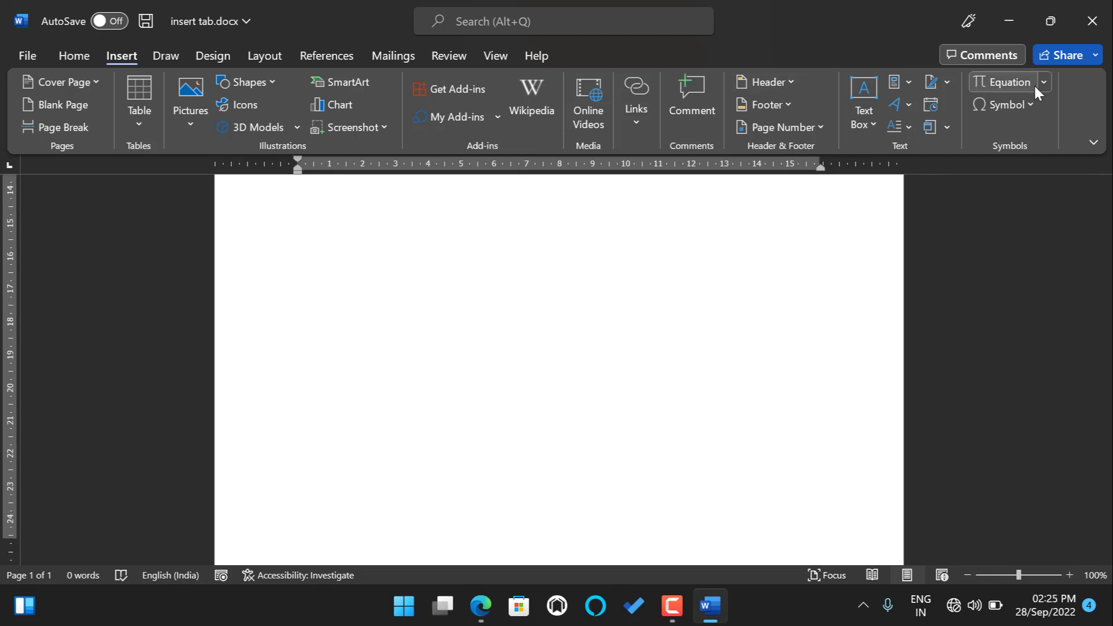
Insert the built-in Trig Identity 1 equation after the chart.
{"action": "left_click", "coordinate": [1044, 82]}
{"action": "left_click", "coordinate": [1044, 82]}
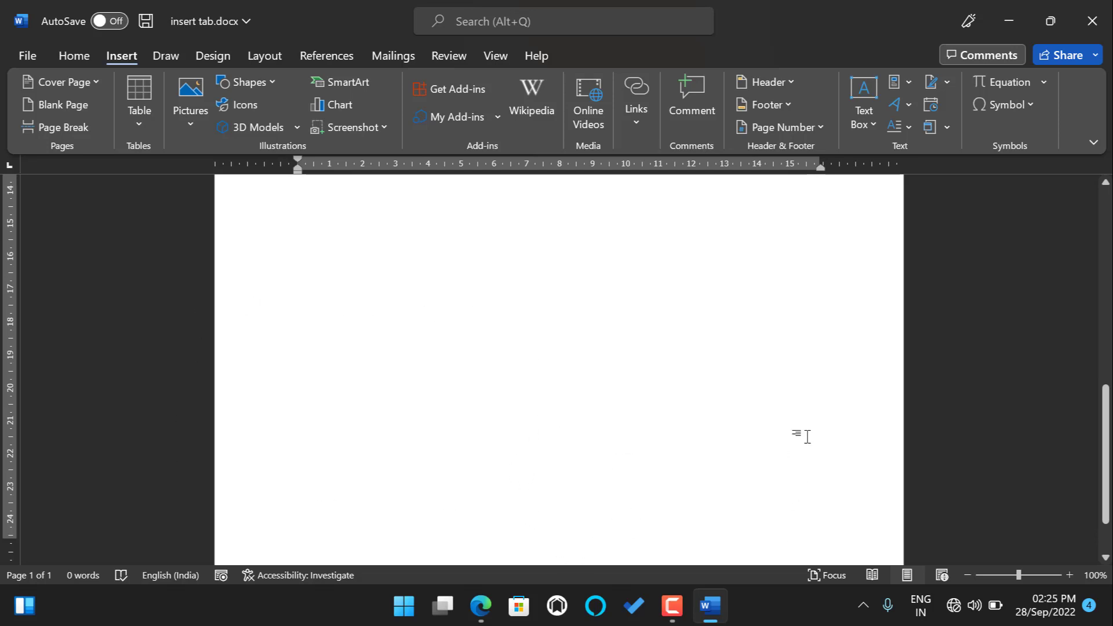
{"action": "left_click", "coordinate": [1045, 80]}
{"action": "left_click_drag", "start_coordinate": [1106, 152], "coordinate": [1105, 334]}
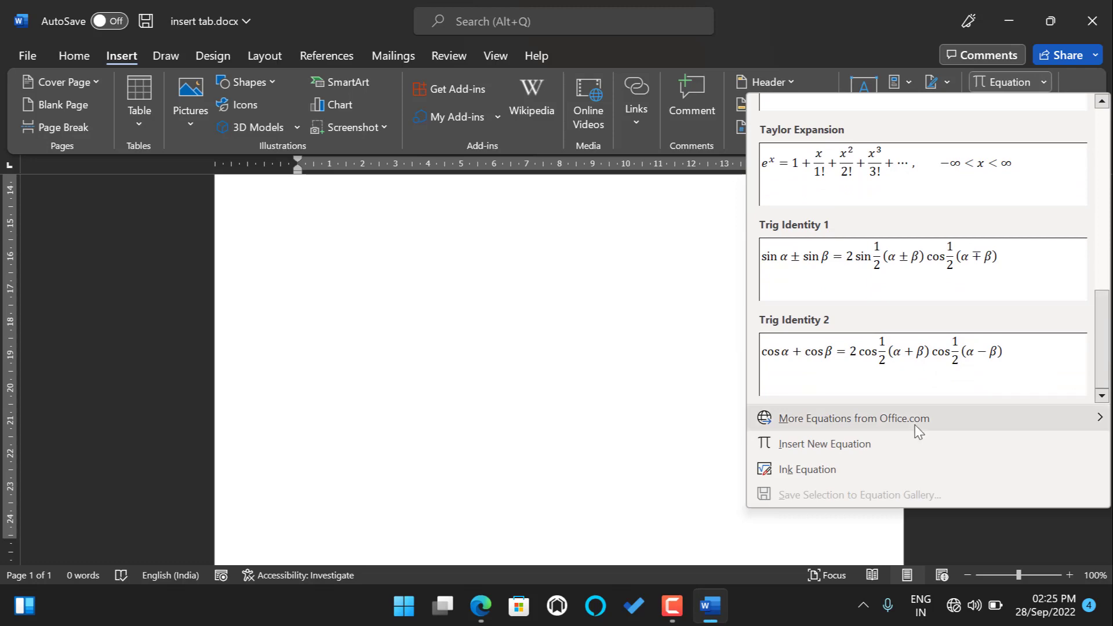
{"action": "left_click", "coordinate": [856, 262]}
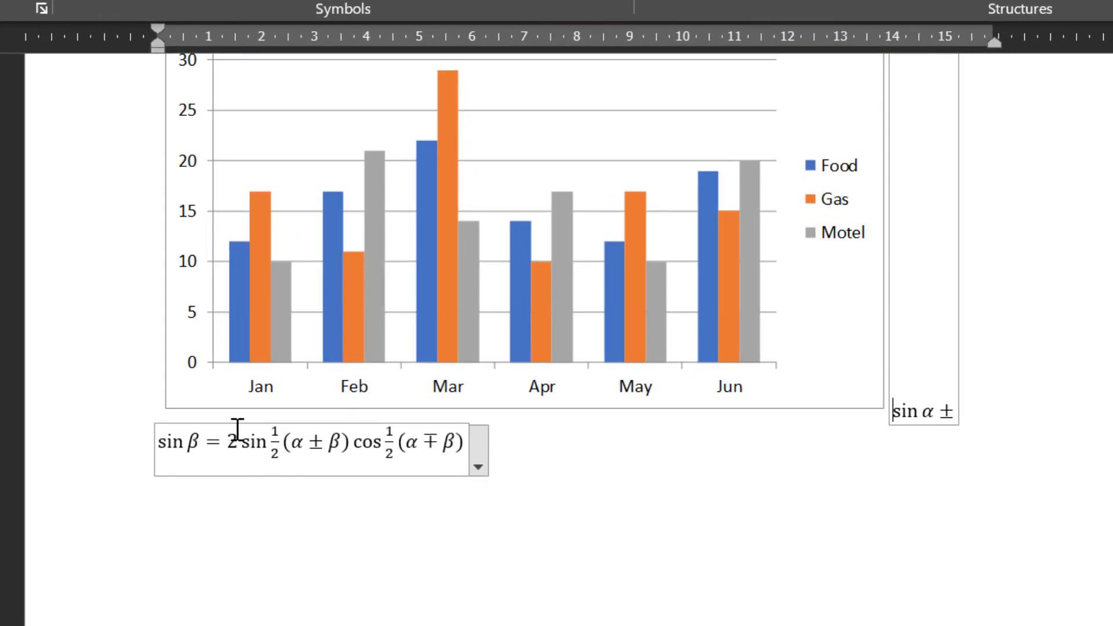
Replace α with 2 inside the cosine term's brackets in the trig equation.
{"action": "left_click", "coordinate": [430, 446]}
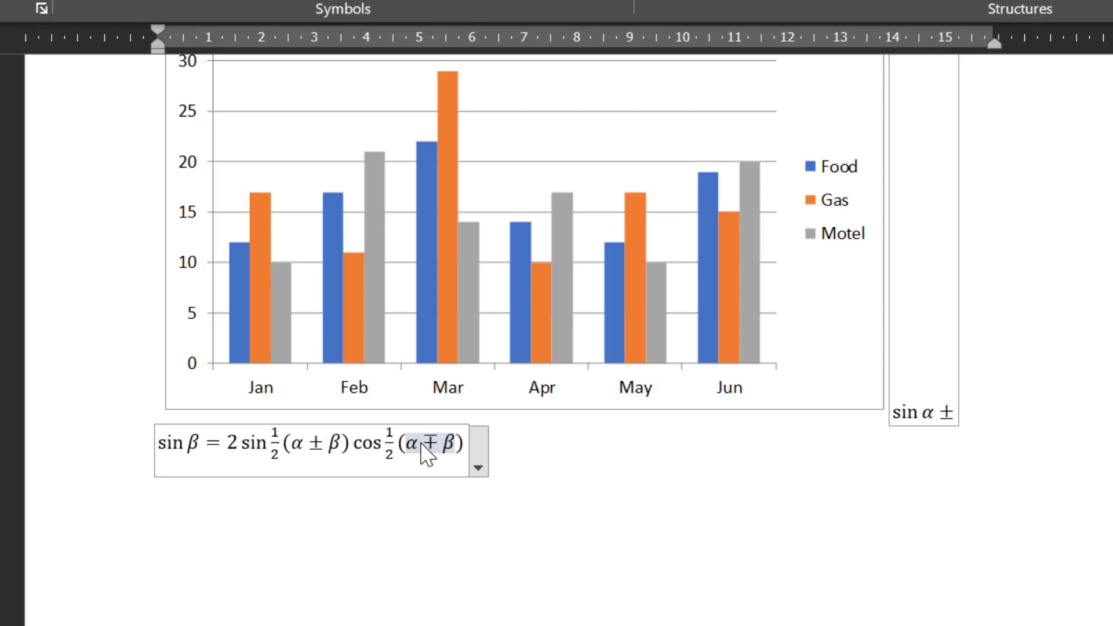
{"action": "key", "text": "BackSpace"}
{"action": "type", "text": "2"}
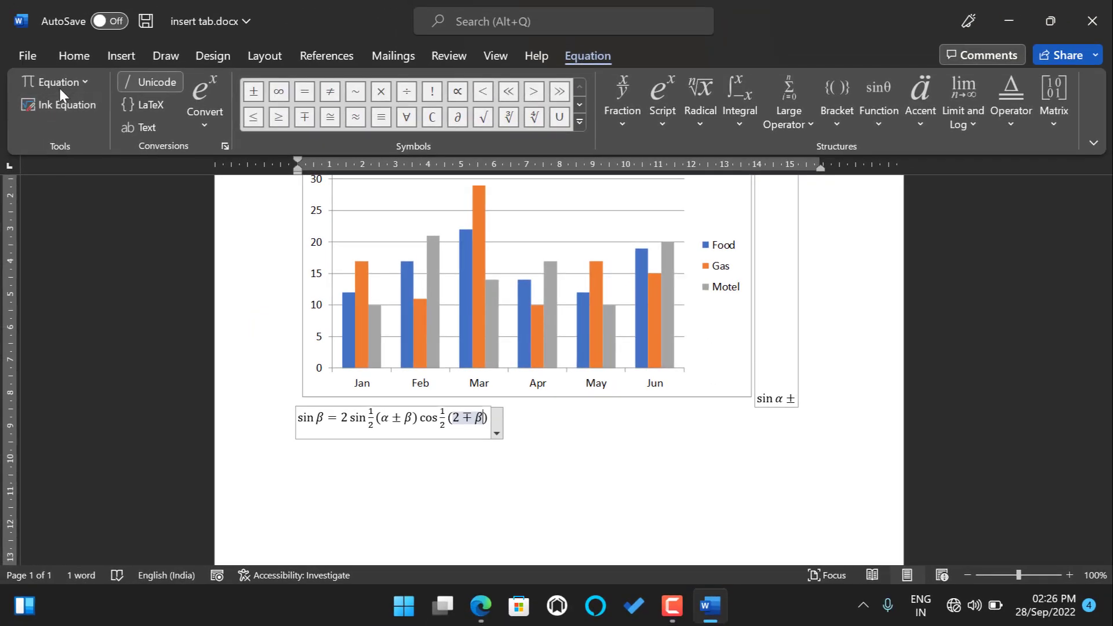
Examine the equation conversion options, the accent and bracket galleries and the full set of math symbols.
{"action": "left_click", "coordinate": [207, 125]}
{"action": "left_click", "coordinate": [206, 127]}
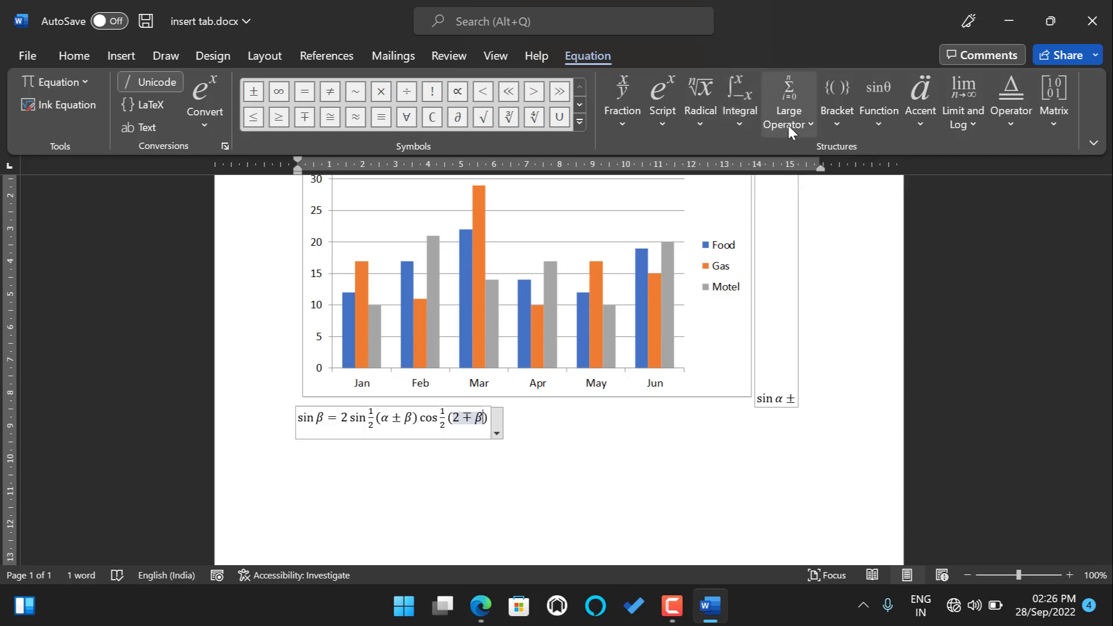
{"action": "left_click", "coordinate": [922, 125]}
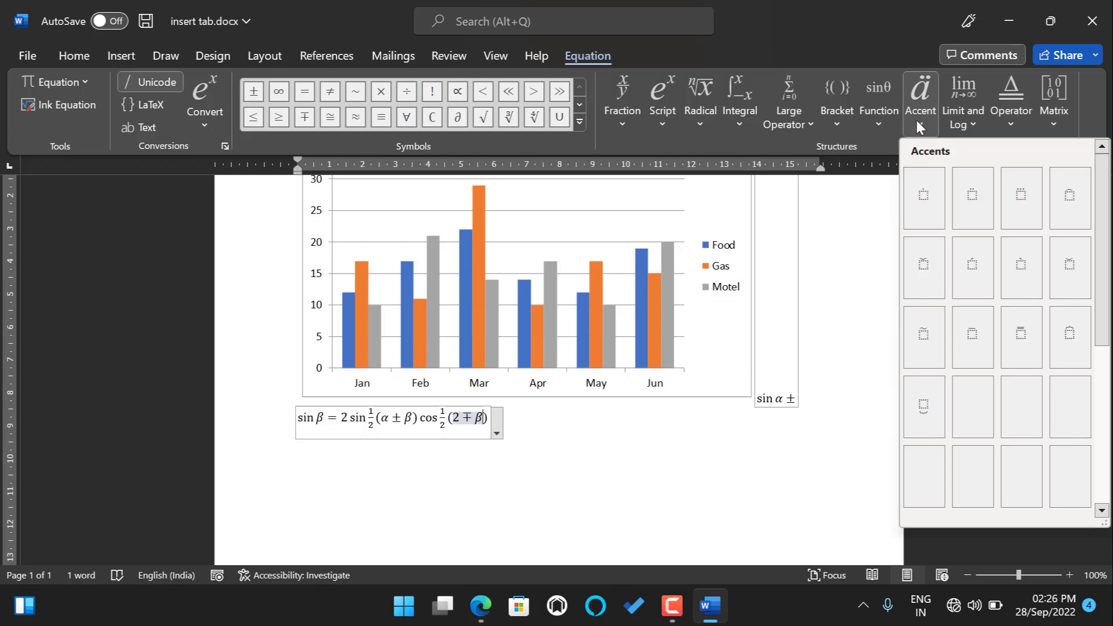
{"action": "left_click", "coordinate": [920, 125]}
{"action": "left_click", "coordinate": [840, 125]}
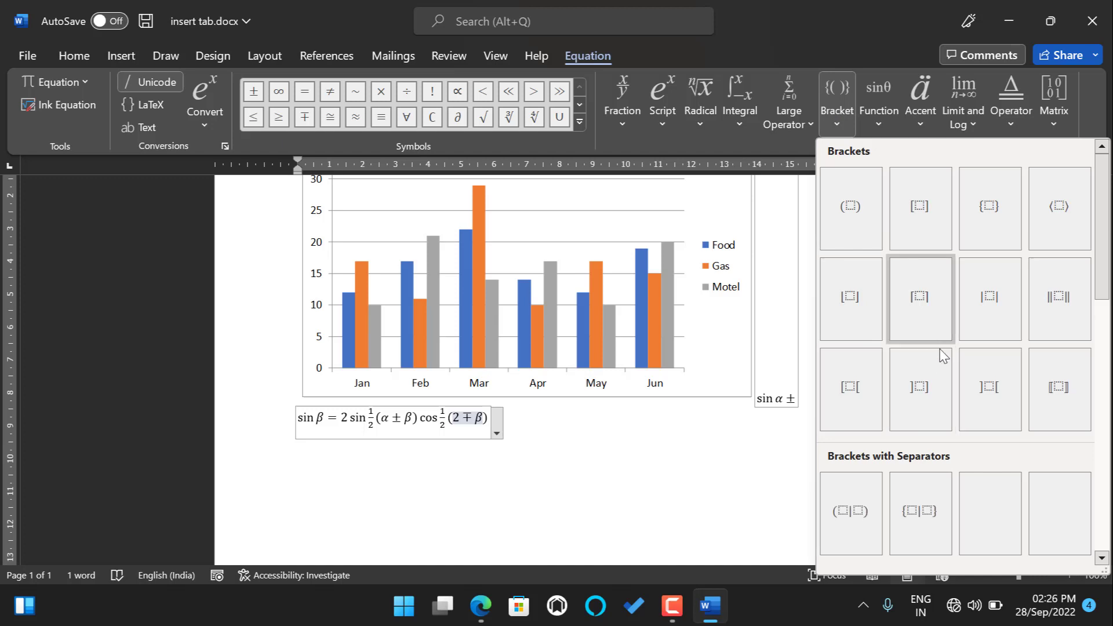
{"action": "scroll", "coordinate": [942, 347], "scroll_direction": "down", "scroll_amount": 6}
{"action": "scroll", "coordinate": [938, 331], "scroll_direction": "up", "scroll_amount": 6}
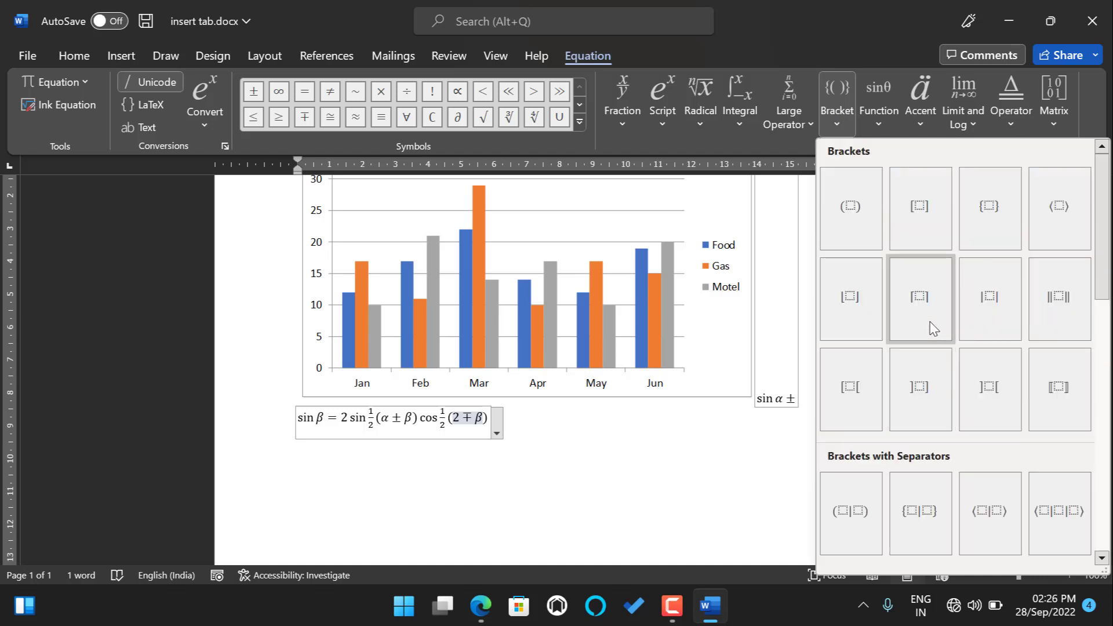
{"action": "left_click", "coordinate": [591, 129]}
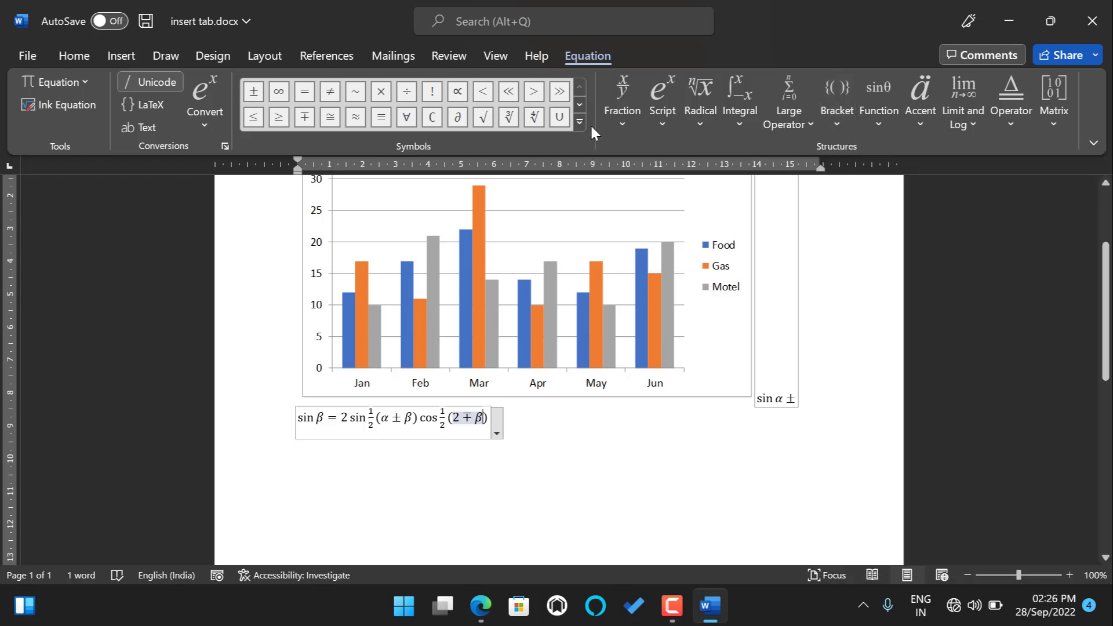
{"action": "left_click", "coordinate": [580, 122]}
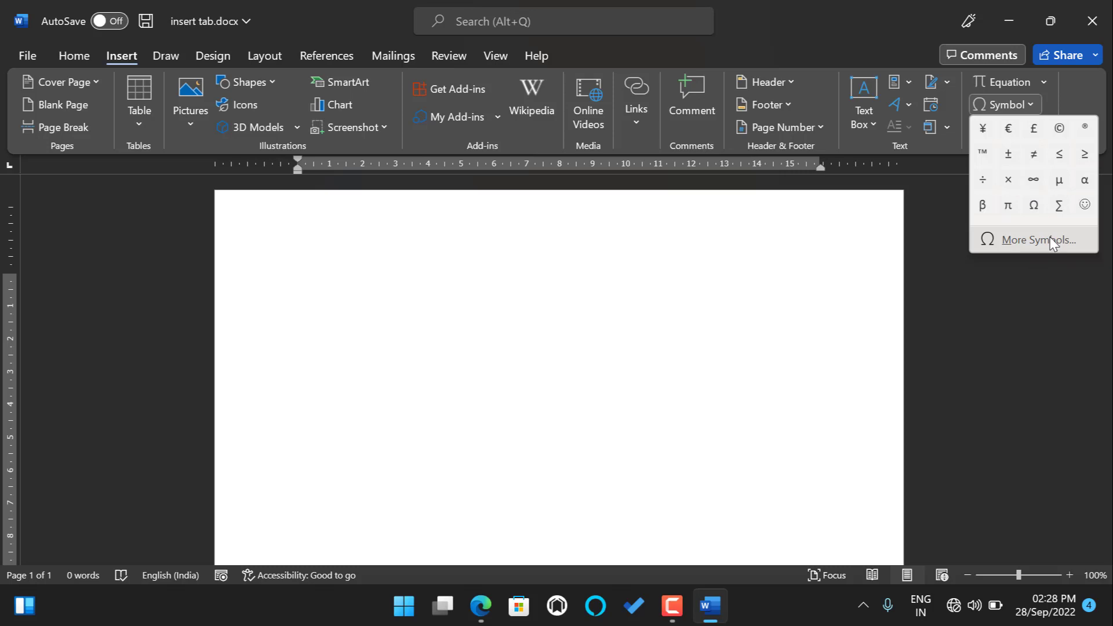
Browse the full symbol set and insert the number sign # from the Basic Latin subset into the blank document.
{"action": "left_click", "coordinate": [1051, 241]}
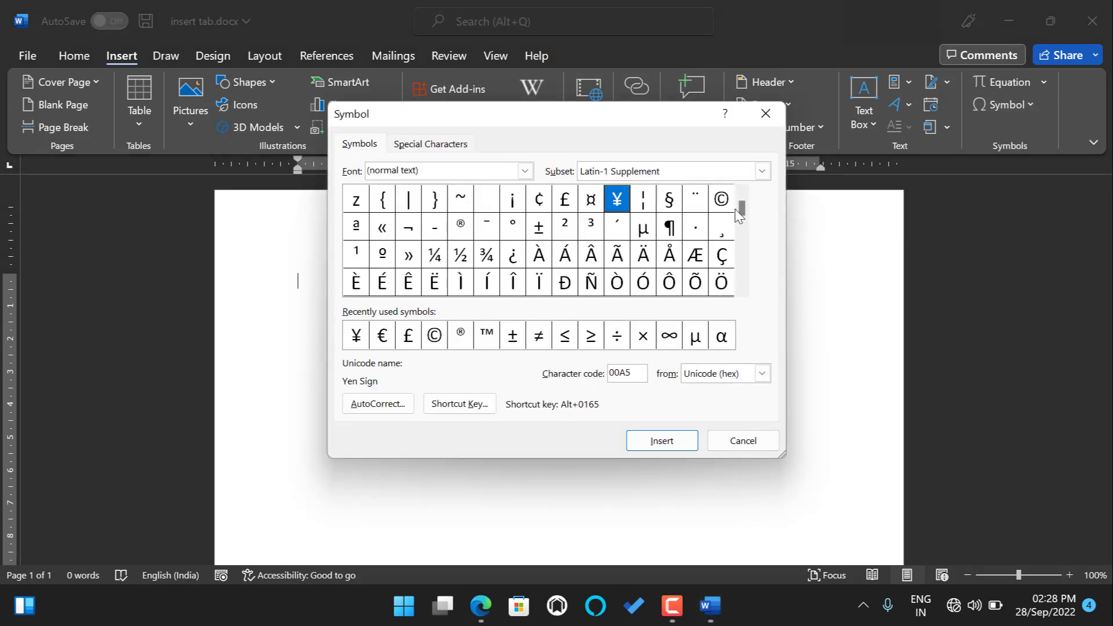
{"action": "left_click_drag", "start_coordinate": [744, 214], "coordinate": [761, 299]}
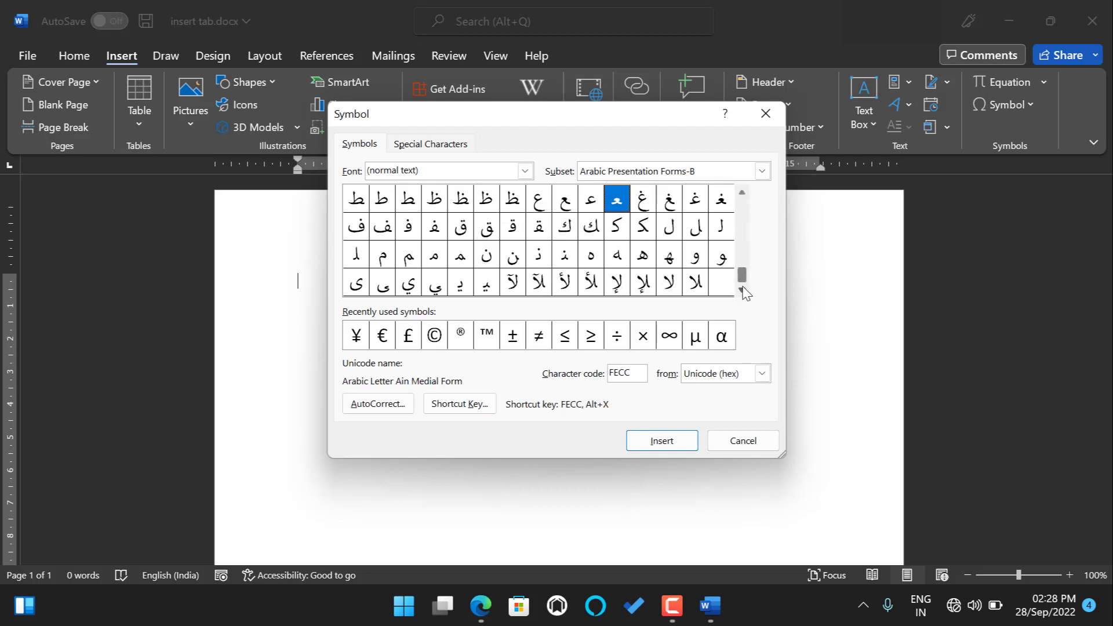
{"action": "mouse_move", "coordinate": [742, 191]}
{"action": "left_mouse_down"}
{"action": "mouse_move", "coordinate": [743, 209]}
{"action": "mouse_move", "coordinate": [744, 197]}
{"action": "left_mouse_up"}
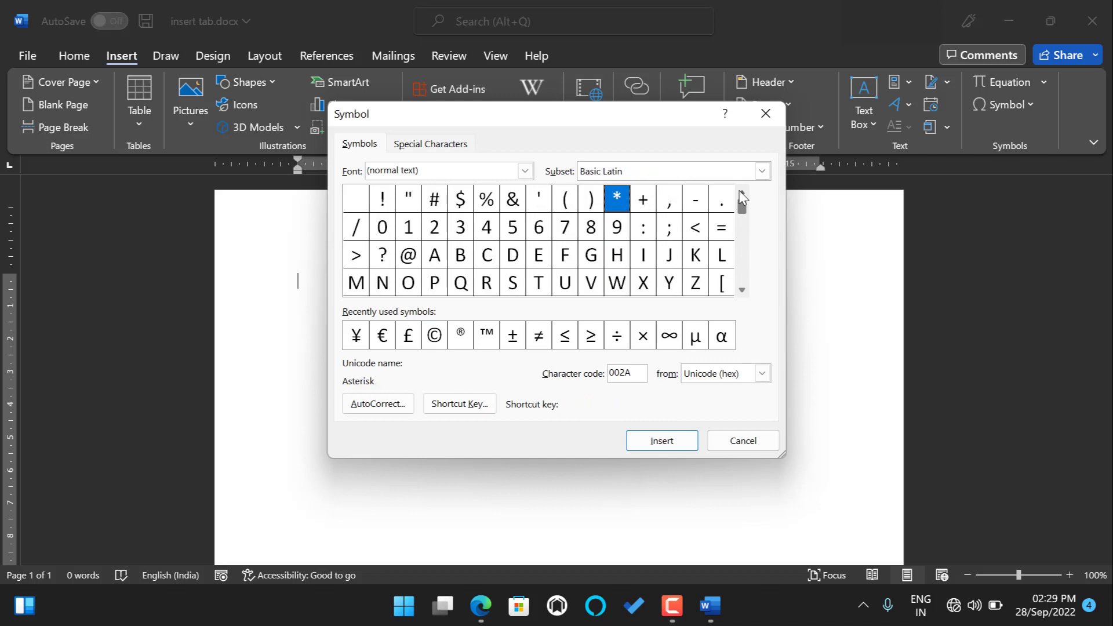
{"action": "left_click", "coordinate": [444, 203]}
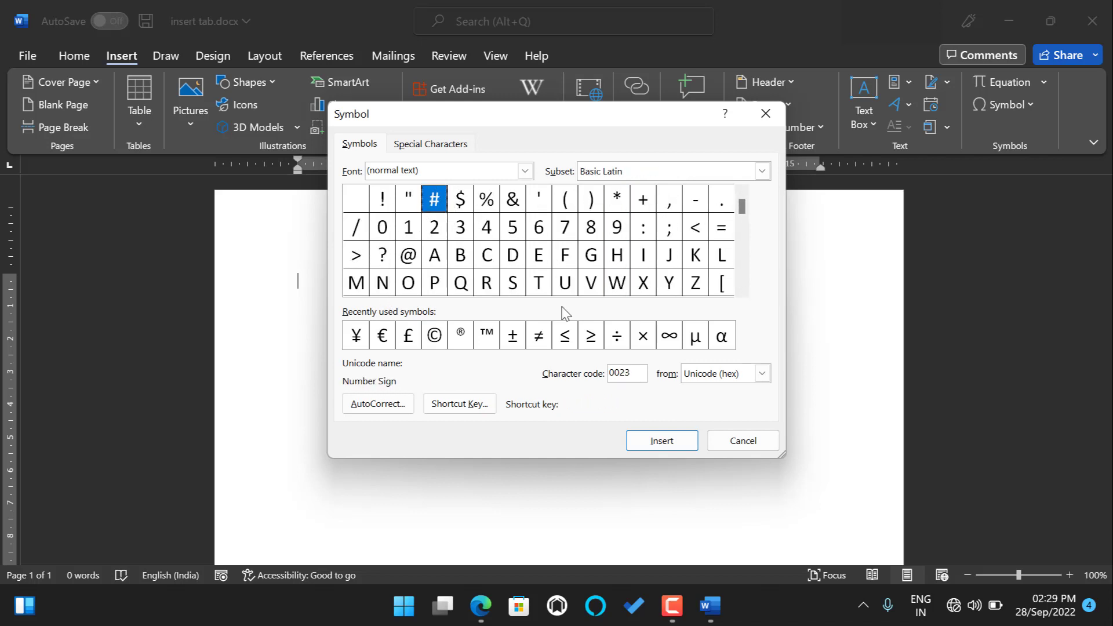
{"action": "left_click", "coordinate": [661, 441]}
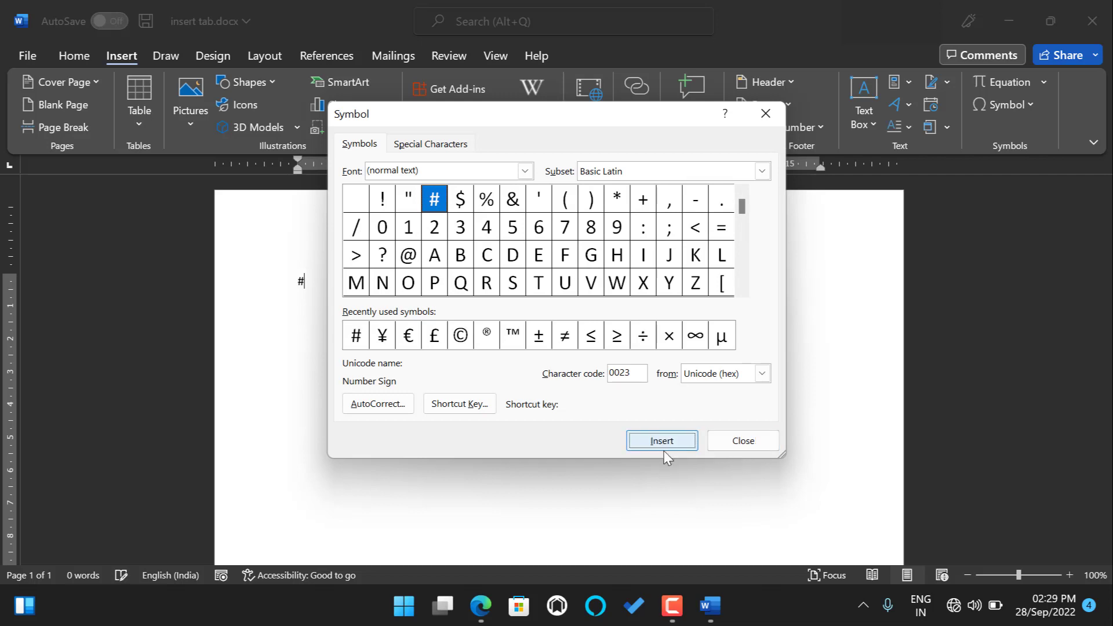
{"action": "left_click", "coordinate": [764, 111]}
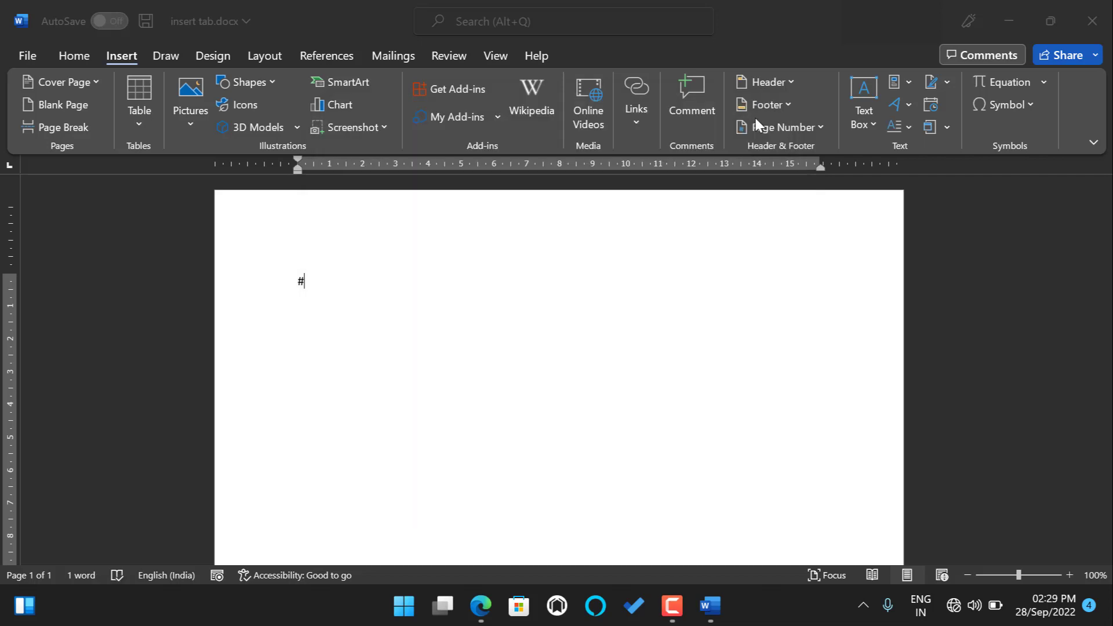
Enlarge the inserted # symbol to font size 26.
{"action": "left_click_drag", "start_coordinate": [408, 286], "coordinate": [297, 283]}
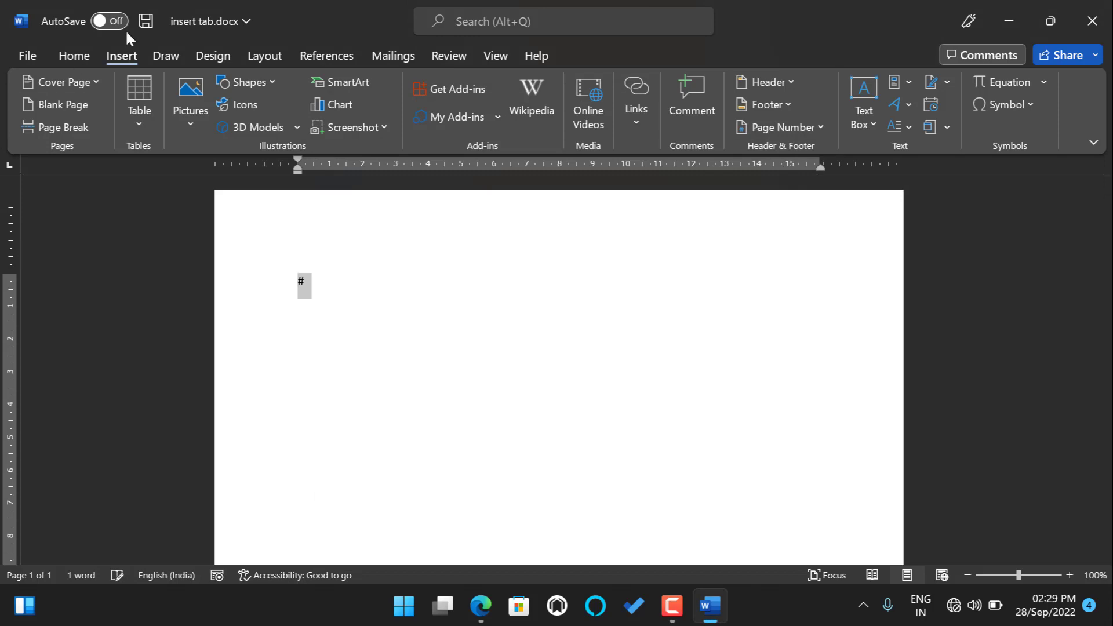
{"action": "left_click", "coordinate": [60, 55]}
{"action": "left_click", "coordinate": [302, 86]}
{"action": "left_click", "coordinate": [302, 86]}
{"action": "left_click", "coordinate": [302, 86]}
{"action": "left_click", "coordinate": [302, 86]}
{"action": "left_click", "coordinate": [302, 86]}
{"action": "left_click", "coordinate": [302, 87]}
{"action": "left_click", "coordinate": [302, 86]}
{"action": "left_click", "coordinate": [302, 87]}
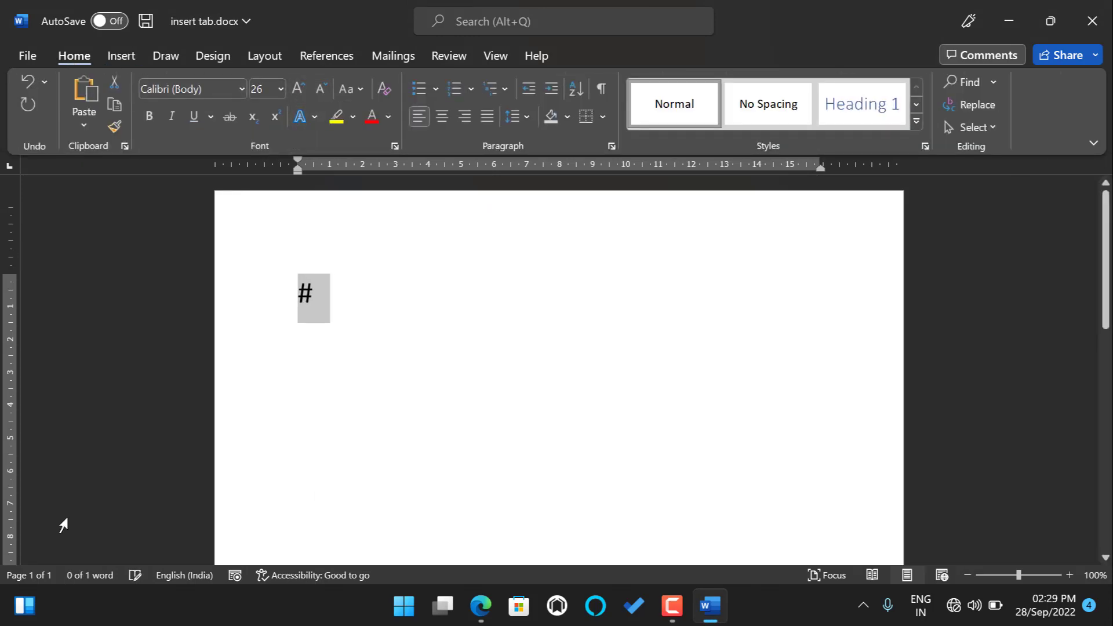
Bring up the insert commands to reach the symbol list again.
{"action": "left_click", "coordinate": [110, 55]}
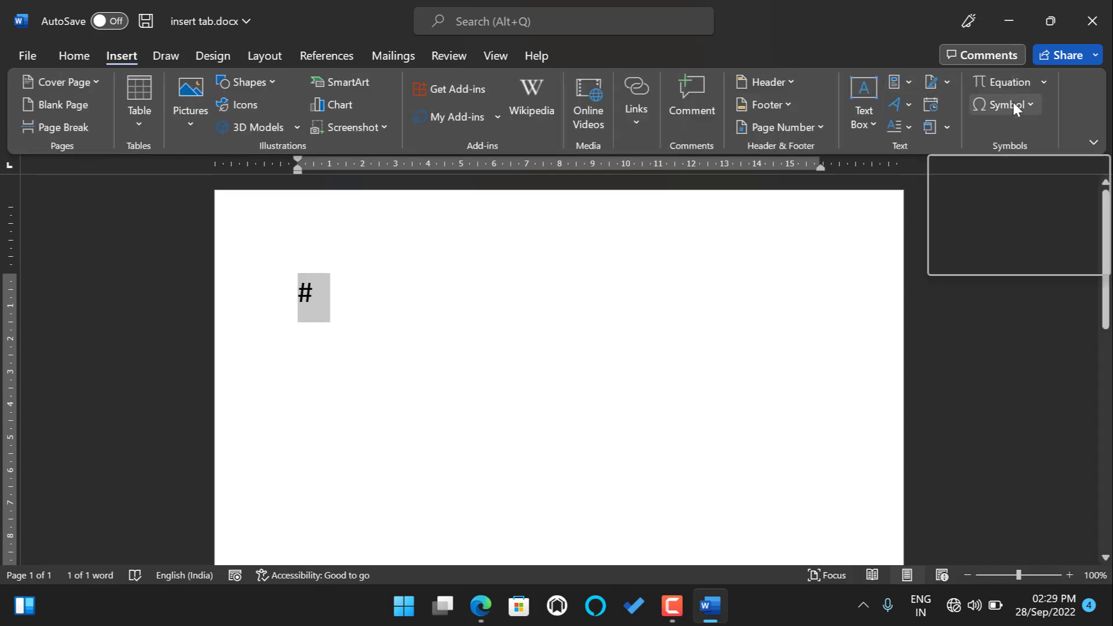